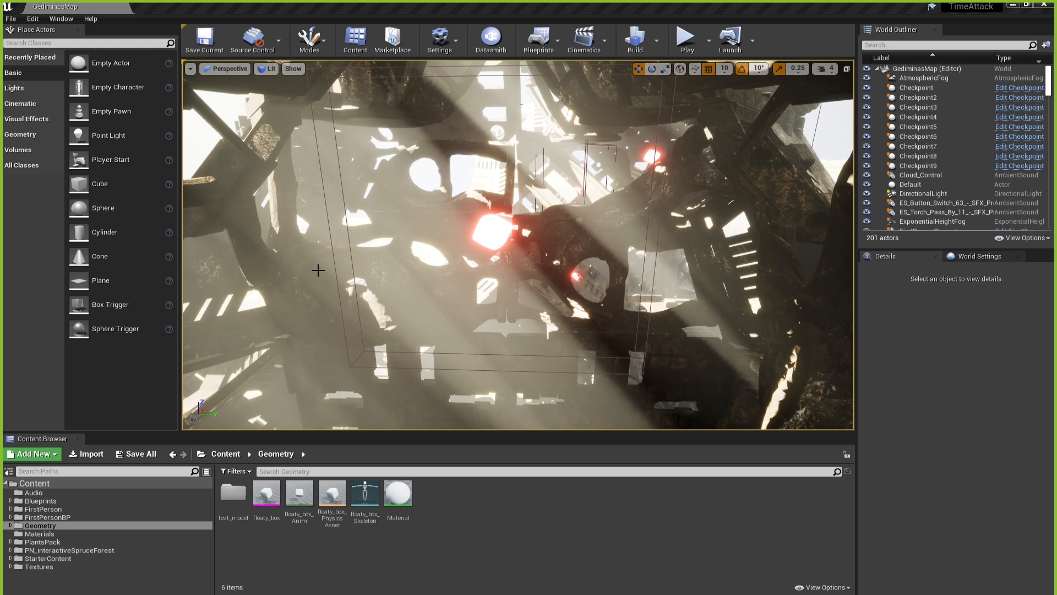
Play-test the time-attack level, travelling through the structure and the forest, and stop the simulation.
{"action": "left_click", "coordinate": [685, 38]}
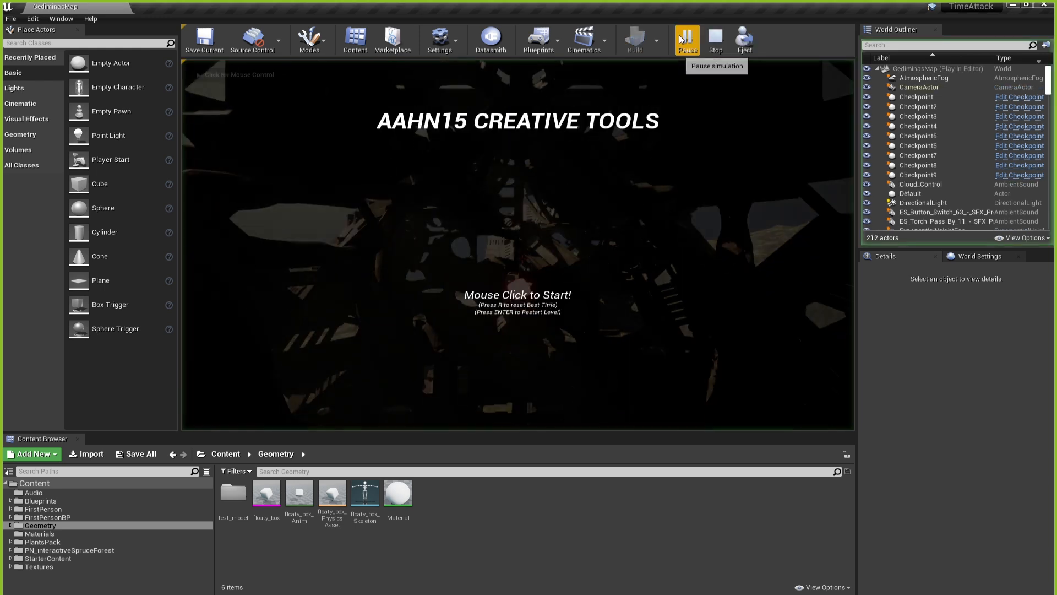
{"action": "left_click", "coordinate": [543, 257]}
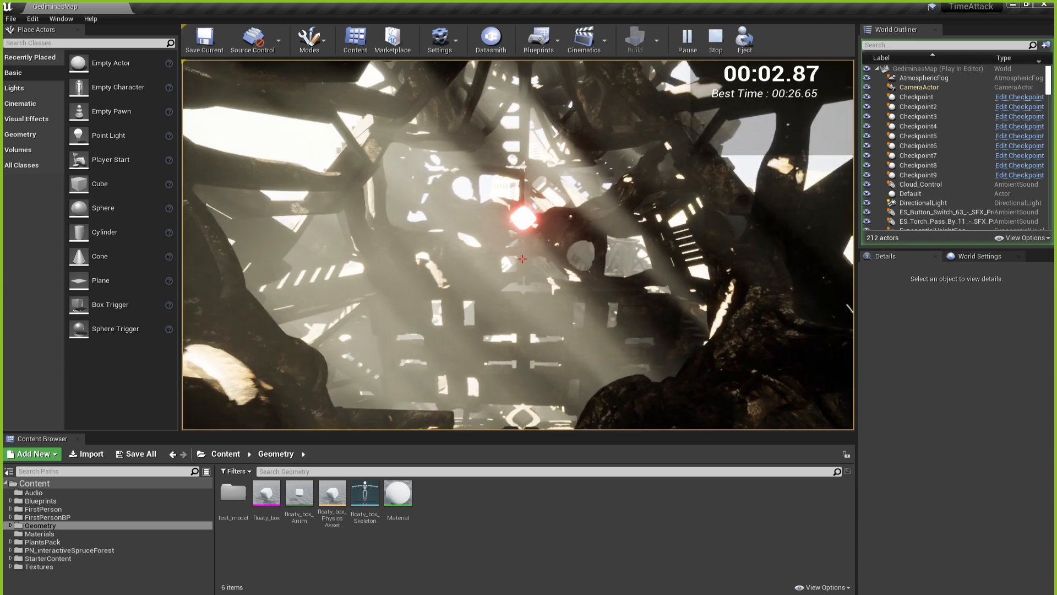
{"action": "key", "text": "w"}
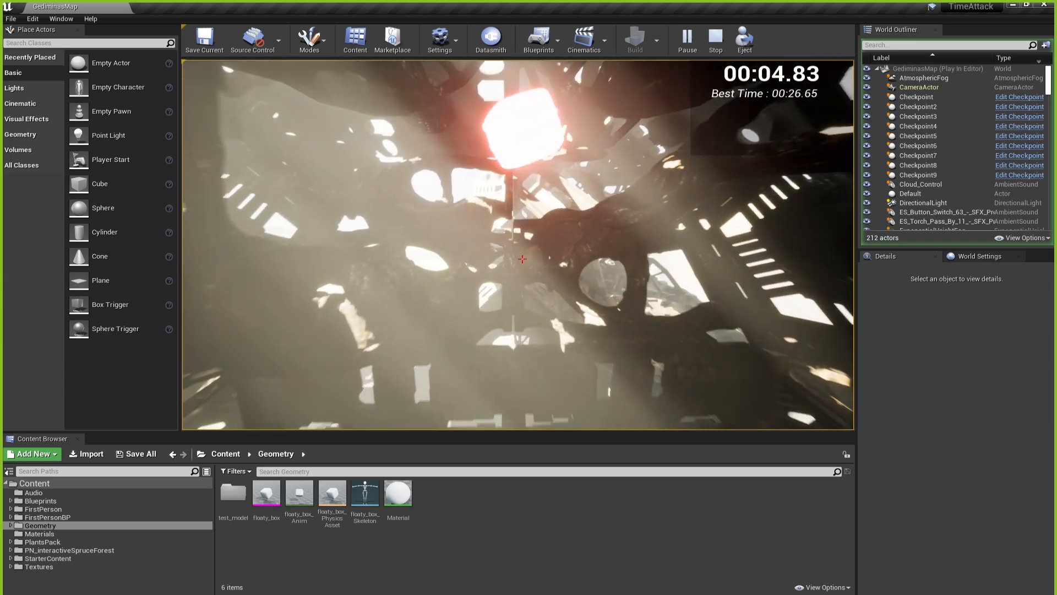
{"action": "key", "text": "w"}
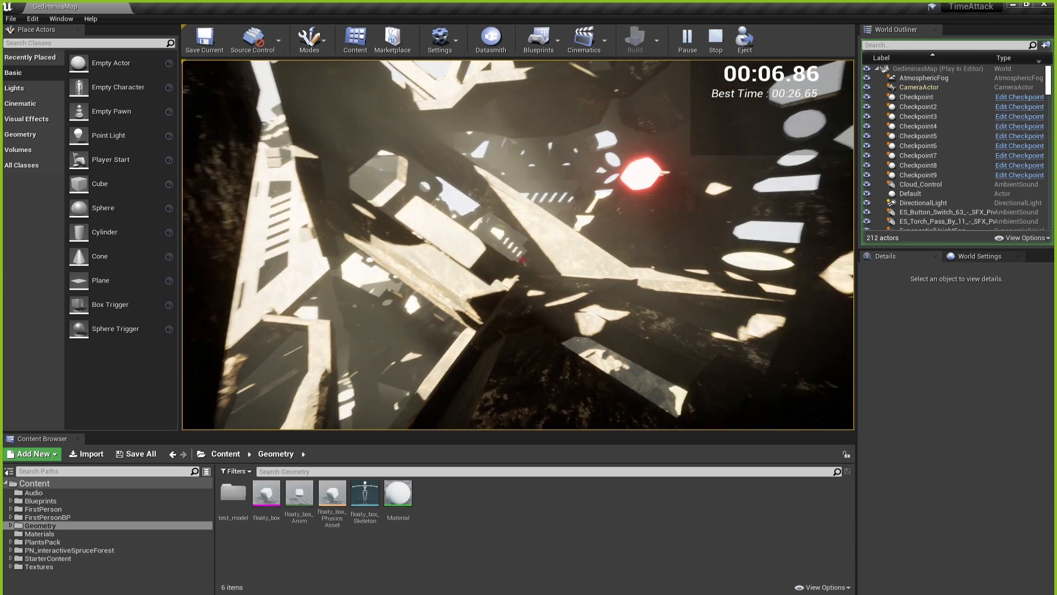
{"action": "key", "text": "w"}
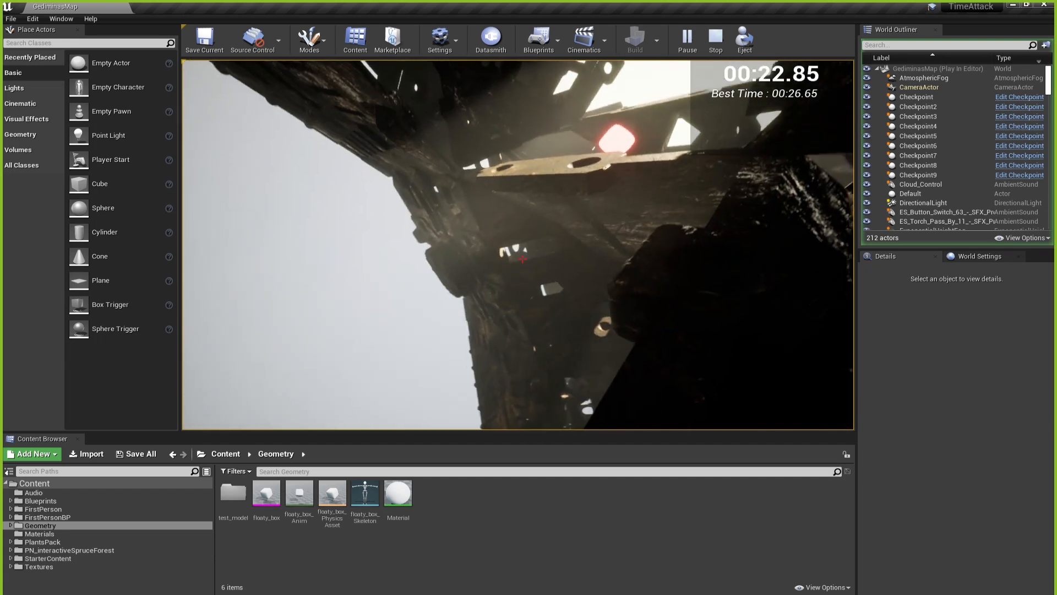
{"action": "key", "text": "w"}
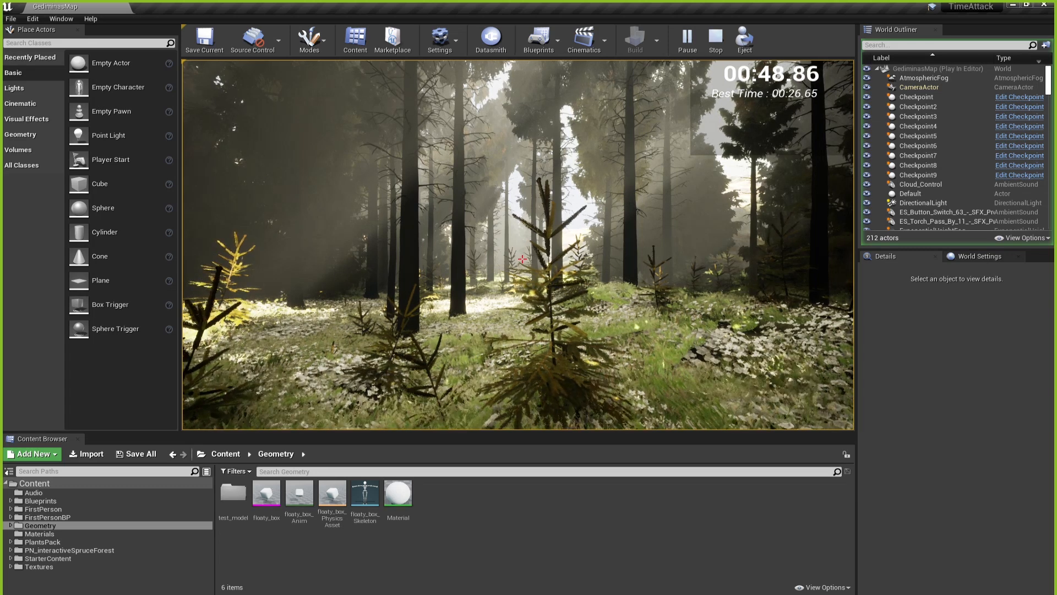
{"action": "key", "text": "w"}
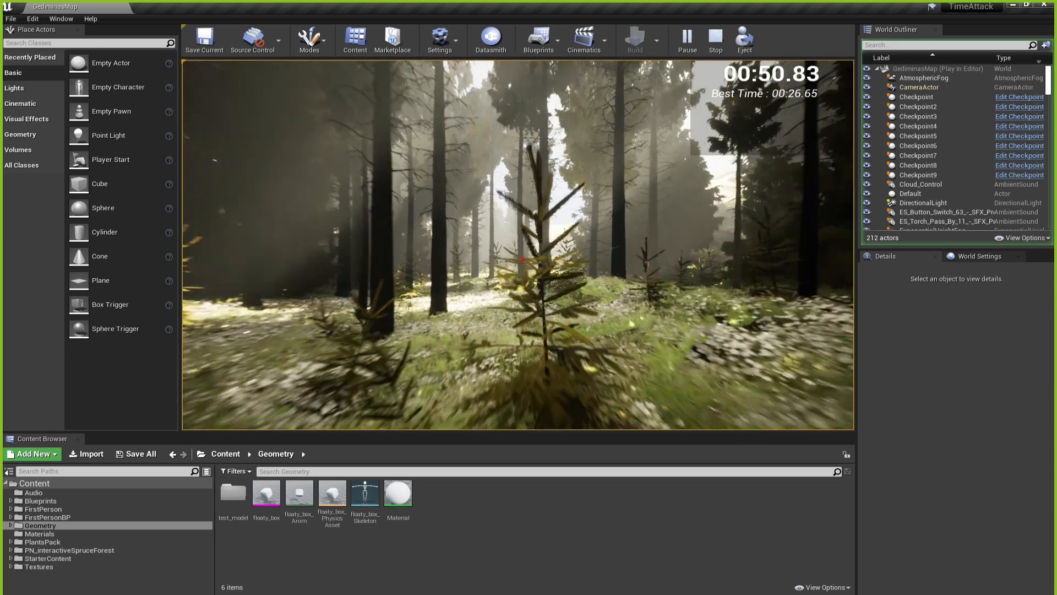
{"action": "key", "text": "w"}
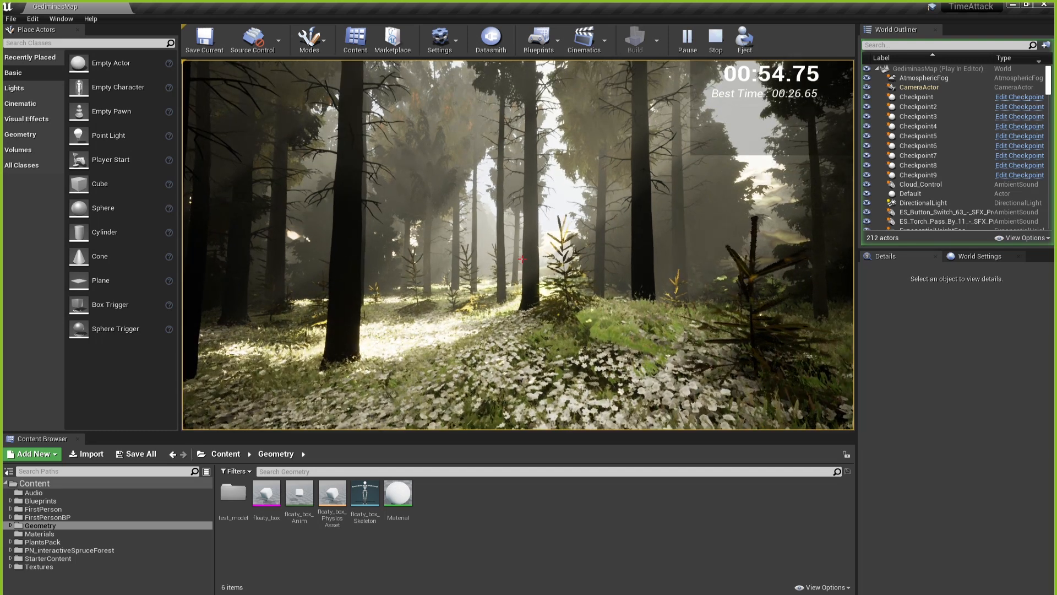
{"action": "key", "text": "w"}
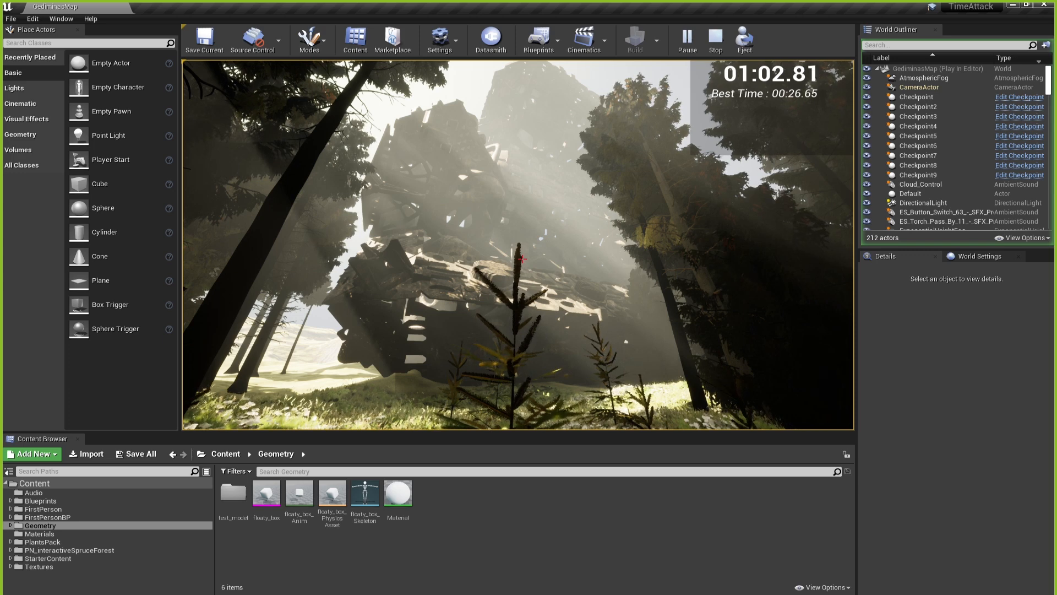
{"action": "key", "text": "Escape"}
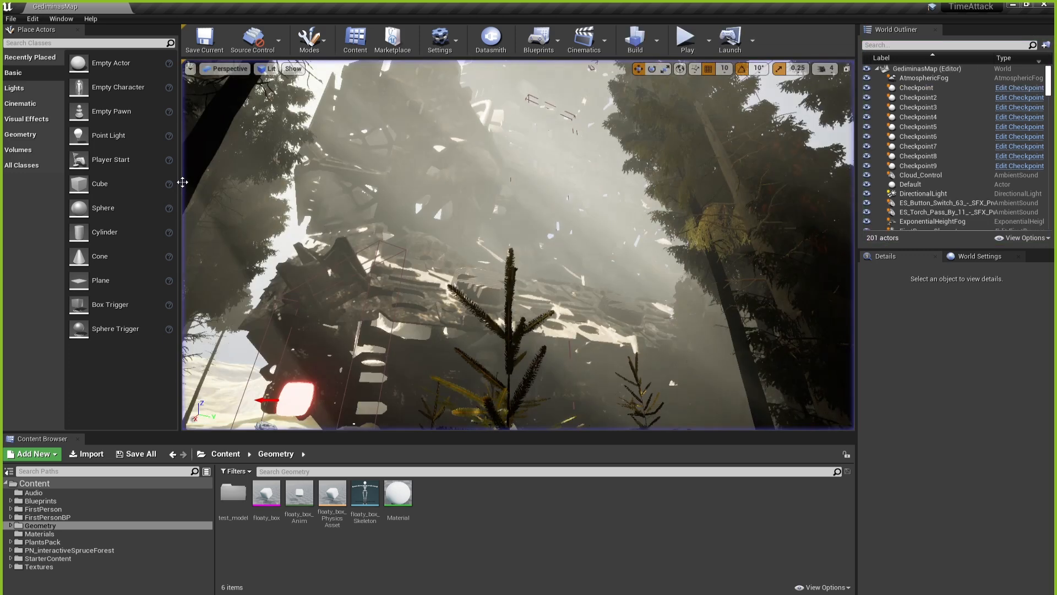
Examine the level from outside and check the extent of the PPV_INT volume around the structure.
{"action": "right_click_drag", "start_coordinate": [182, 181], "coordinate": [182, 143]}
{"action": "key", "text": "w"}
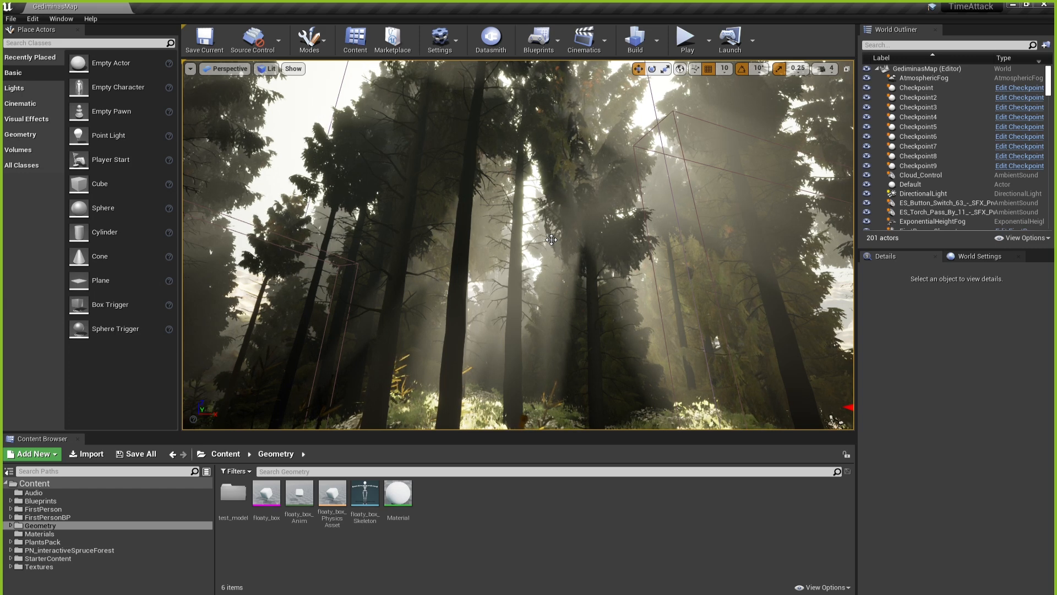
{"action": "right_click_drag", "start_coordinate": [457, 208], "coordinate": [490, 224]}
{"action": "key", "text": "s"}
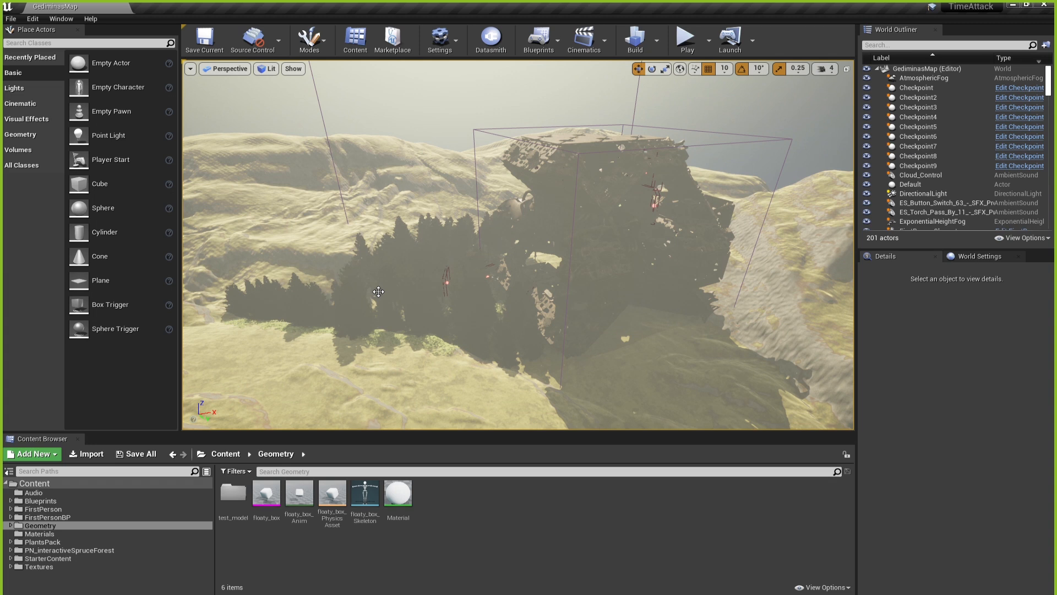
{"action": "left_click", "coordinate": [617, 145]}
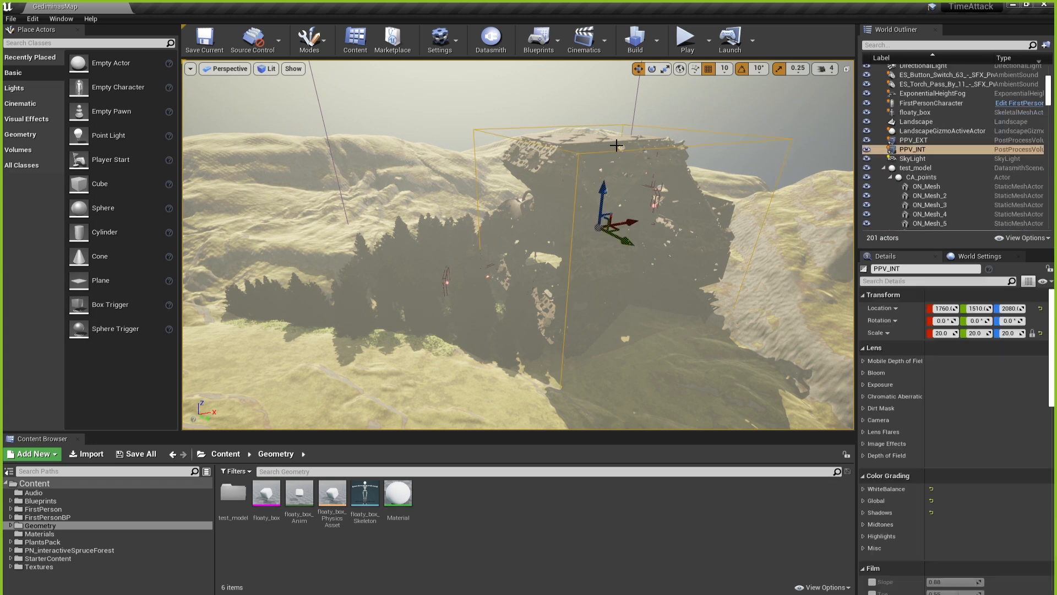
{"action": "key", "text": "Escape"}
Inspect the properties of the test_model scene actor and the PPV_INT and PPV_EXT post process volumes.
{"action": "right_click_drag", "start_coordinate": [605, 180], "coordinate": [604, 207]}
{"action": "key", "text": "w"}
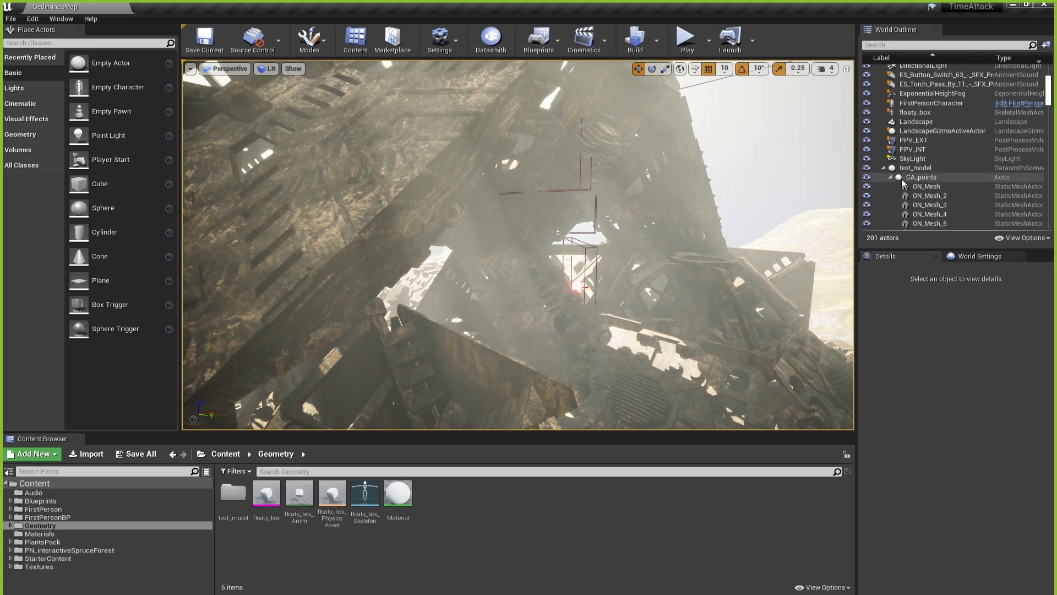
{"action": "left_click", "coordinate": [888, 171]}
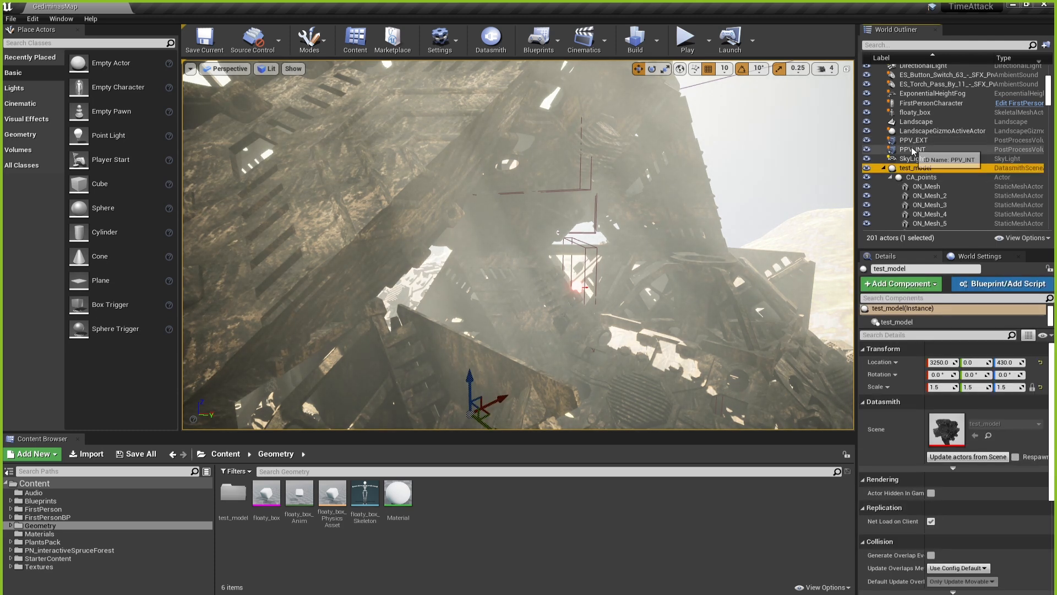
{"action": "left_click", "coordinate": [916, 148]}
{"action": "left_click", "coordinate": [918, 141]}
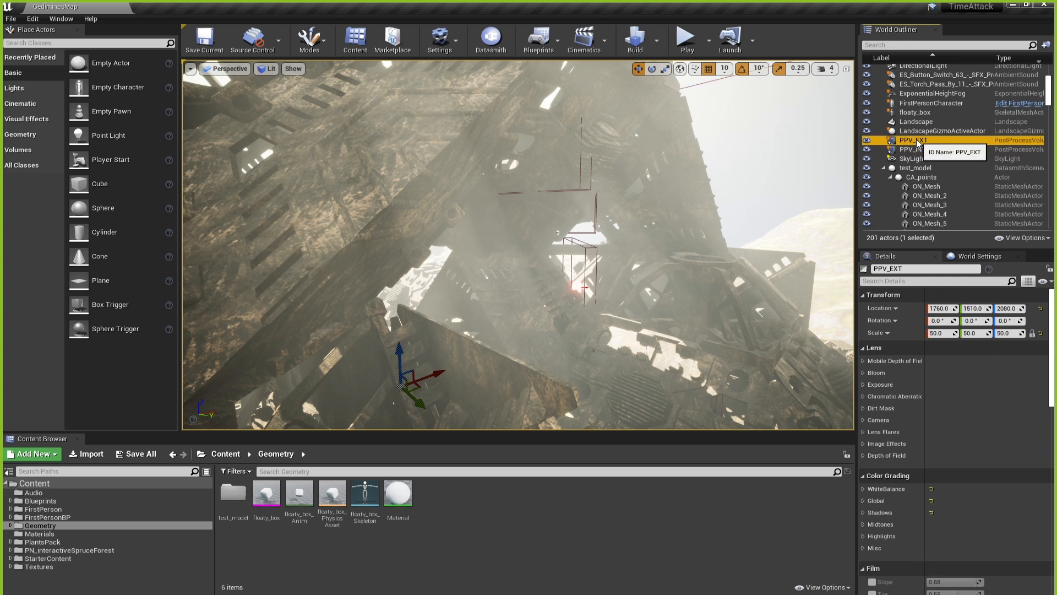
Search the placeable actors for "volume" and look through the matching types for the Post Process Volume.
{"action": "left_click", "coordinate": [58, 44]}
{"action": "type", "text": "vol"}
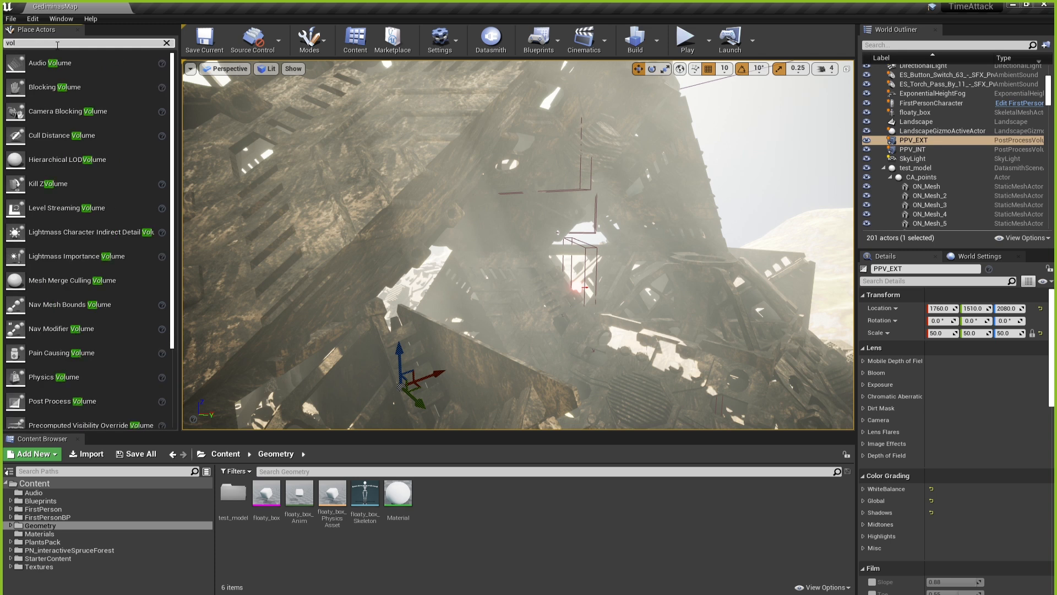
{"action": "type", "text": "ume"}
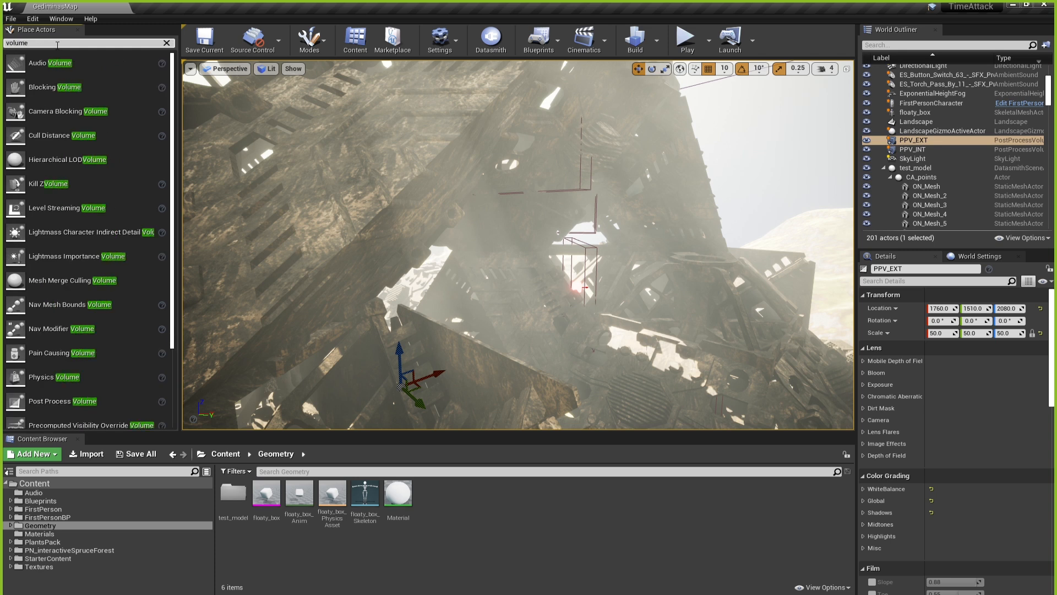
{"action": "scroll", "coordinate": [83, 330], "scroll_direction": "down", "scroll_amount": 3}
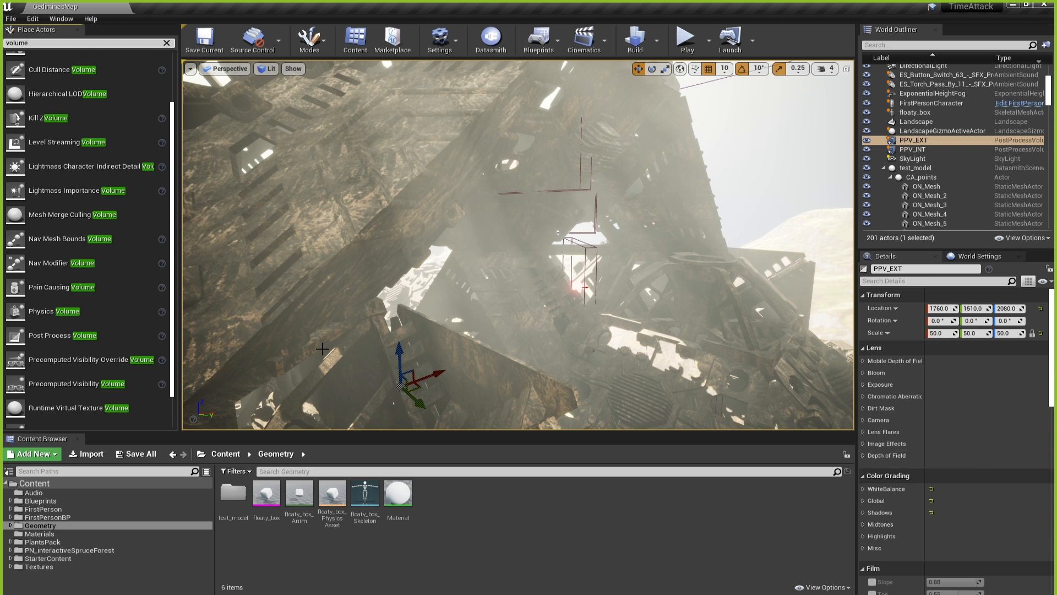
Compare the extents of the outer PPV_EXT and inner PPV_INT volumes from outside the structure.
{"action": "right_click_drag", "start_coordinate": [397, 272], "coordinate": [465, 250]}
{"action": "key", "text": "s"}
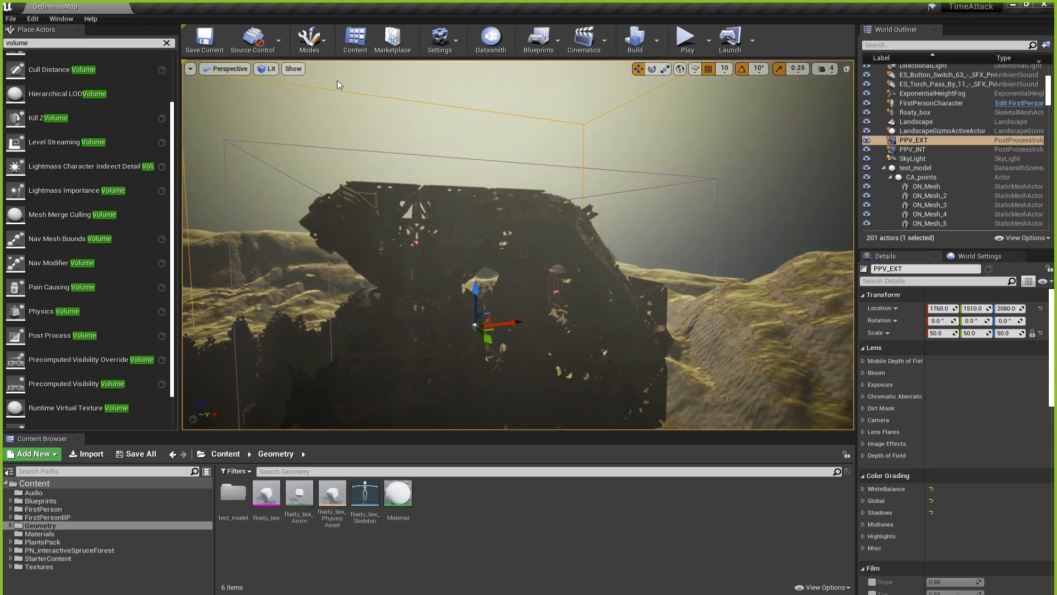
{"action": "left_click", "coordinate": [451, 125]}
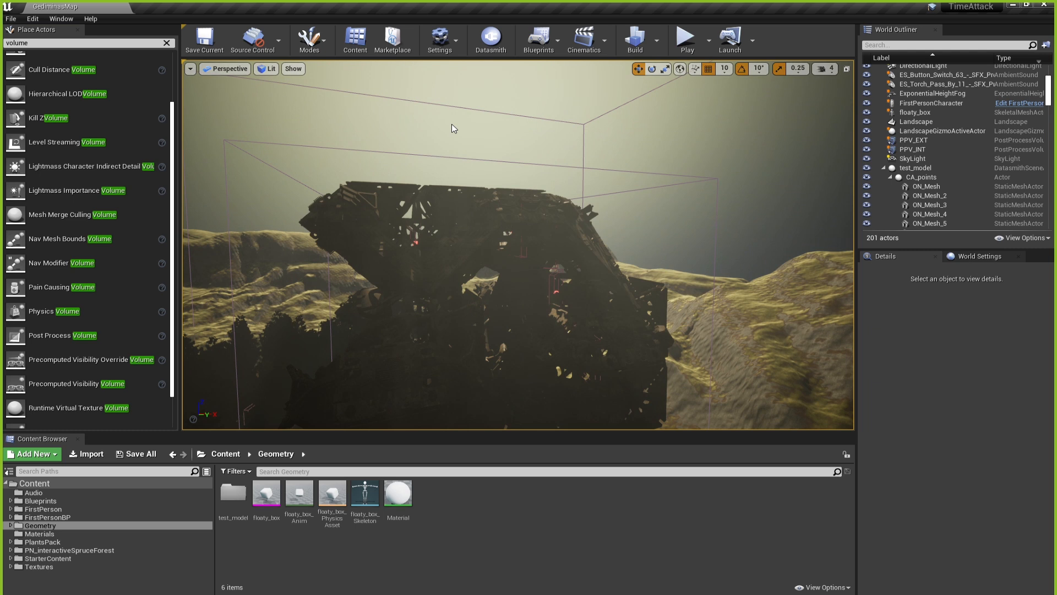
{"action": "right_click_drag", "start_coordinate": [467, 156], "coordinate": [419, 160]}
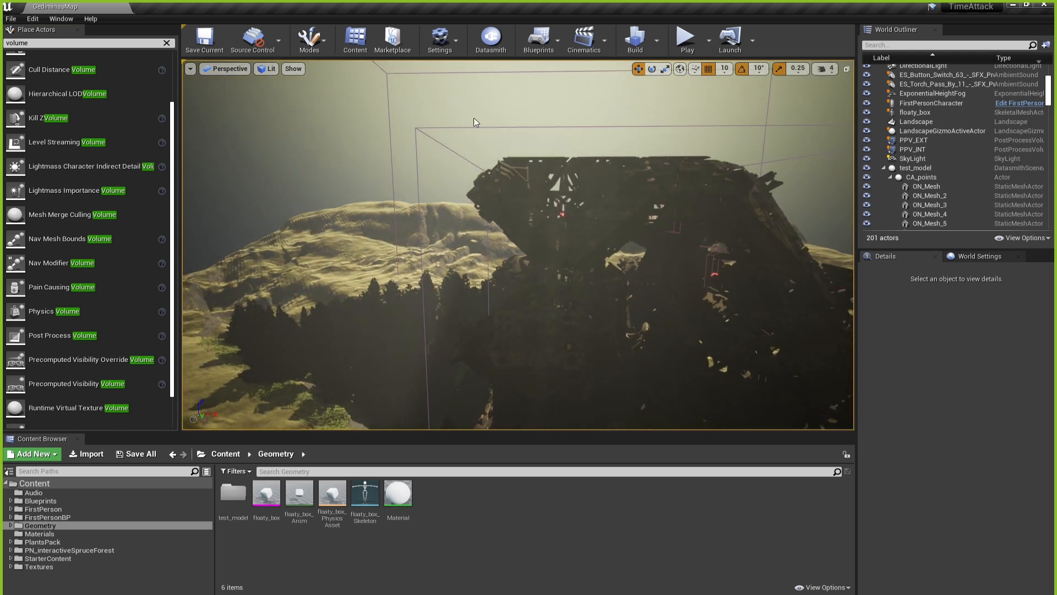
{"action": "left_click", "coordinate": [445, 126]}
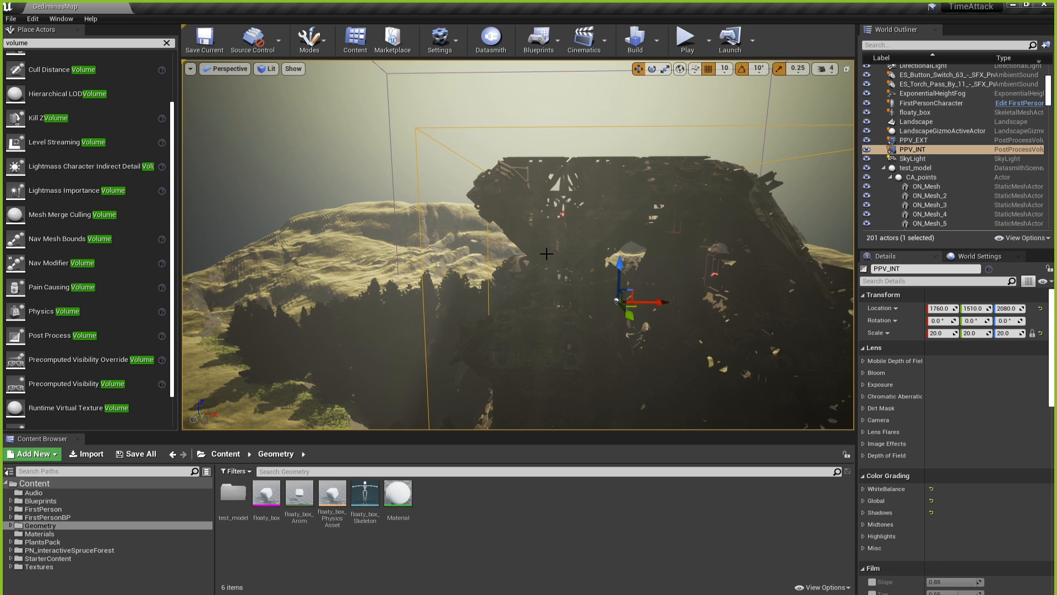
{"action": "key", "text": "Escape"}
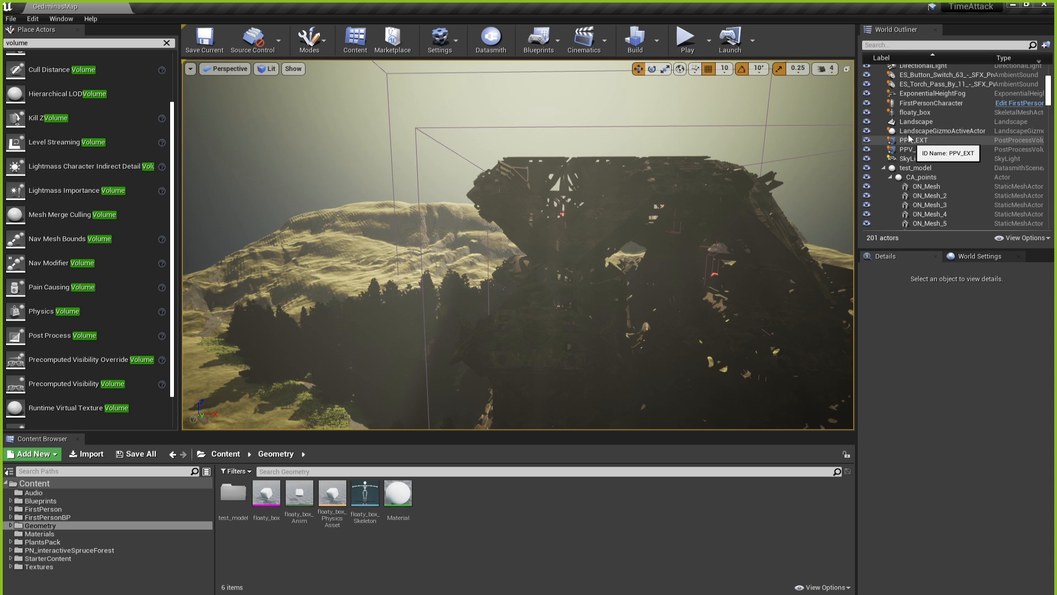
{"action": "right_click_drag", "start_coordinate": [533, 241], "coordinate": [447, 240]}
{"action": "key", "text": "w"}
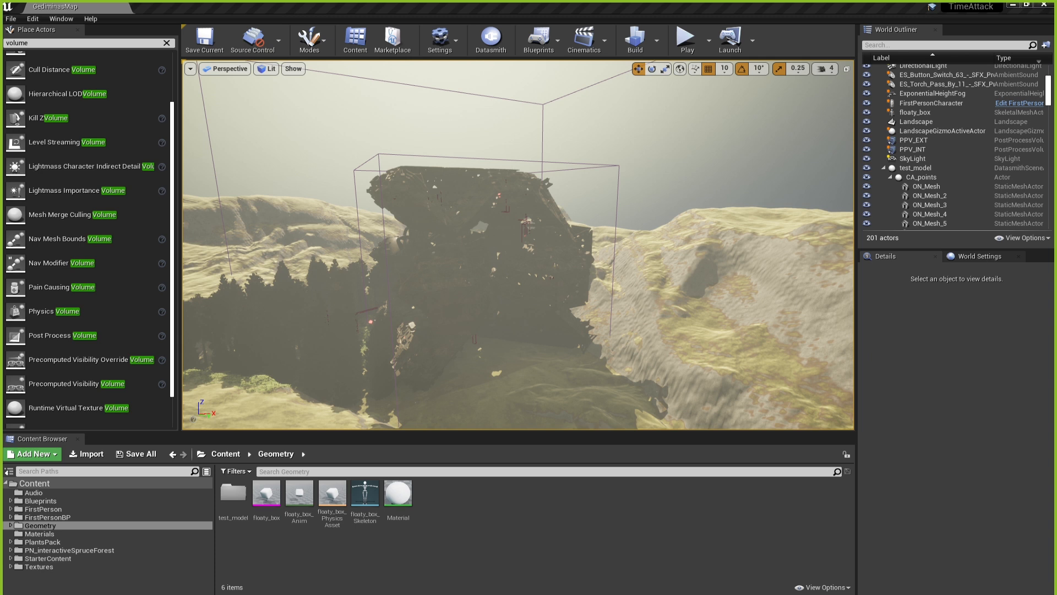
Delete Checkpoint2 through Checkpoint9 from the level, accepting the broken references for all of them.
{"action": "right_click_drag", "start_coordinate": [461, 302], "coordinate": [476, 285]}
{"action": "key", "text": "w"}
{"action": "key", "text": "w"}
{"action": "key", "text": "w"}
{"action": "key", "text": "w"}
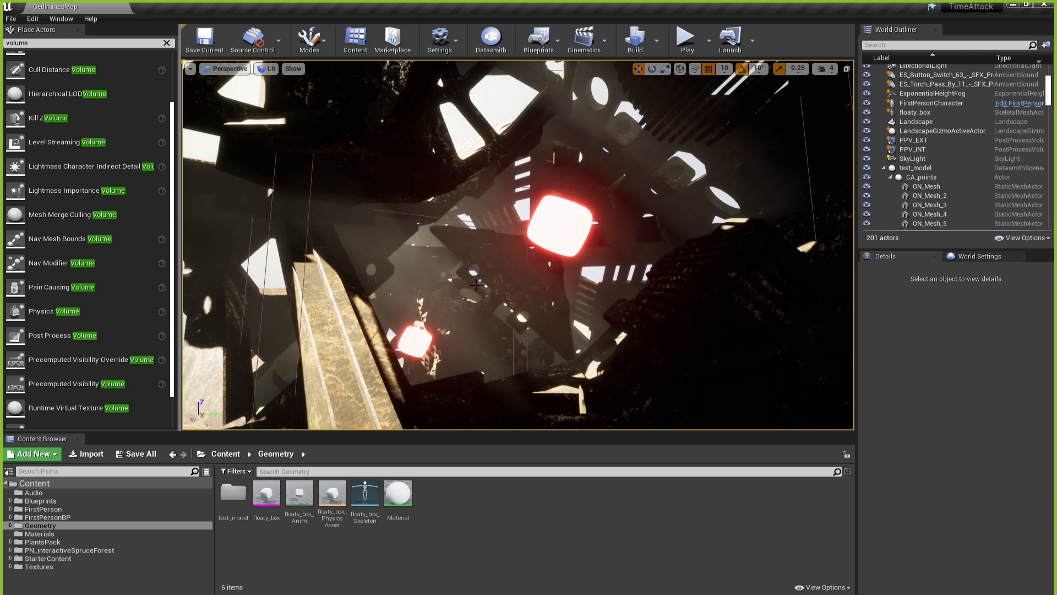
{"action": "left_click", "coordinate": [567, 225]}
{"action": "key", "text": "f"}
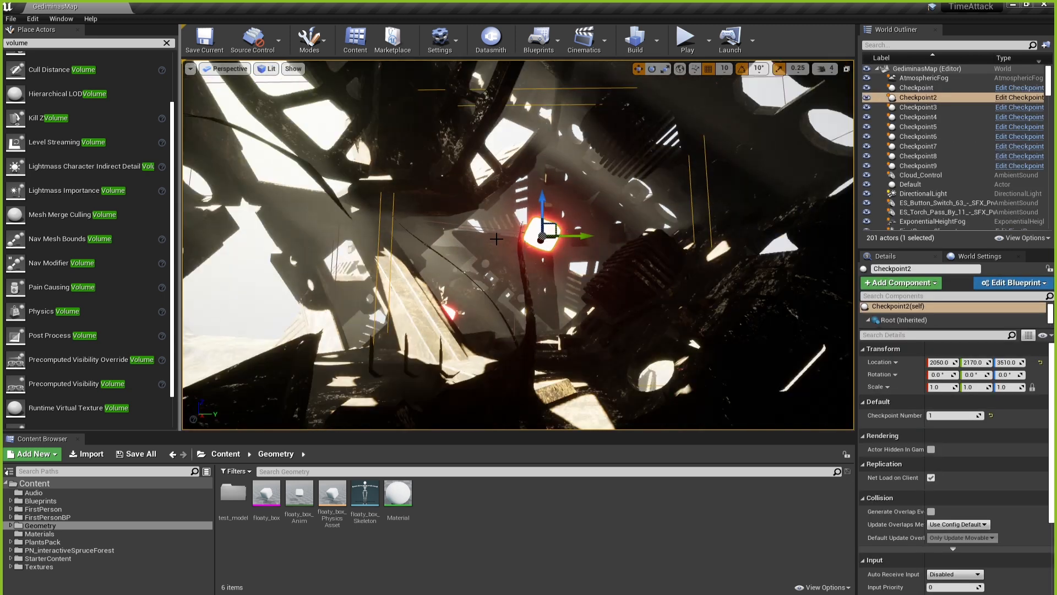
{"action": "key", "text": "s"}
{"action": "right_click_drag", "start_coordinate": [496, 239], "coordinate": [545, 262]}
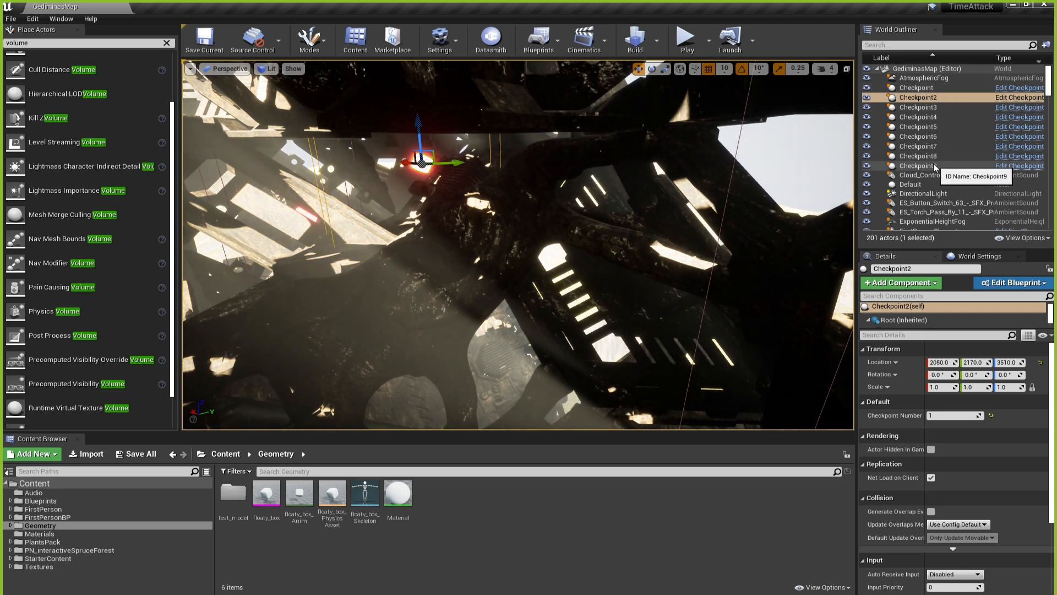
{"action": "left_click", "coordinate": [917, 166], "text": "shift"}
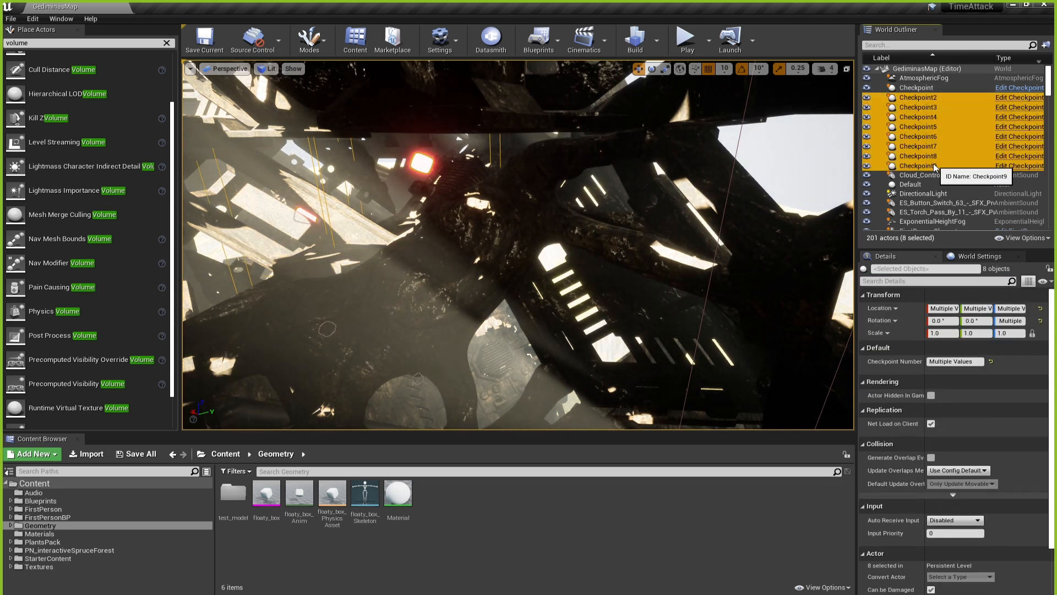
{"action": "key", "text": "Delete"}
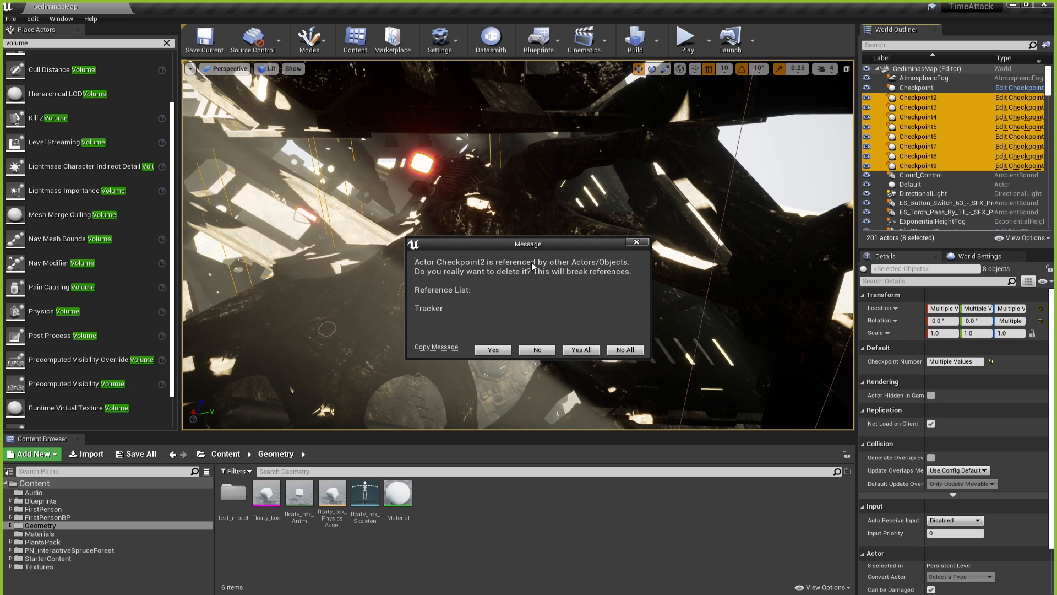
{"action": "left_click", "coordinate": [580, 350]}
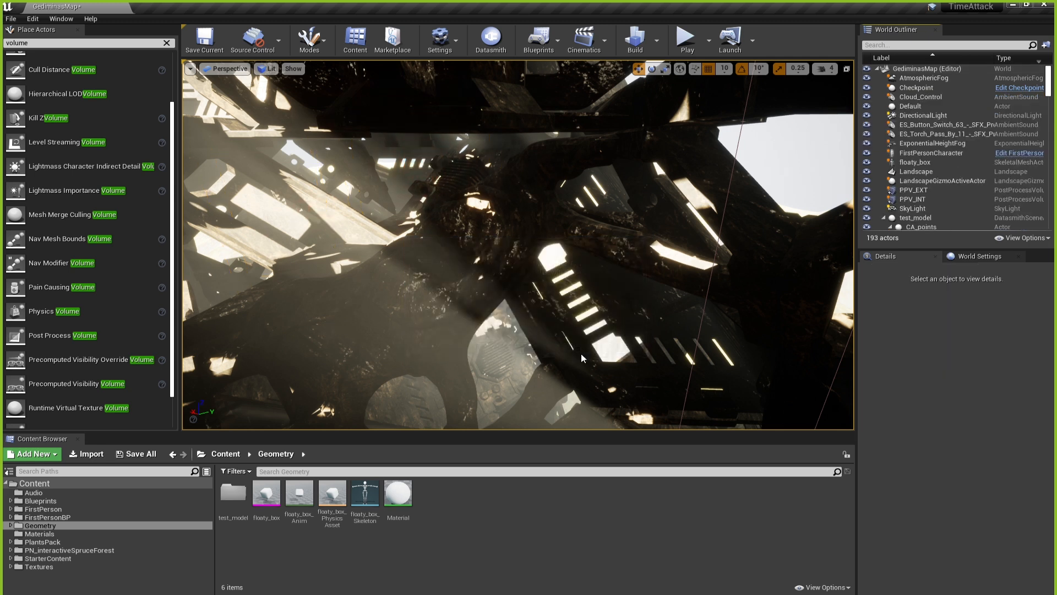
Move the remaining Checkpoint out of the structure along Y to -790 and deselect it.
{"action": "left_click", "coordinate": [926, 90]}
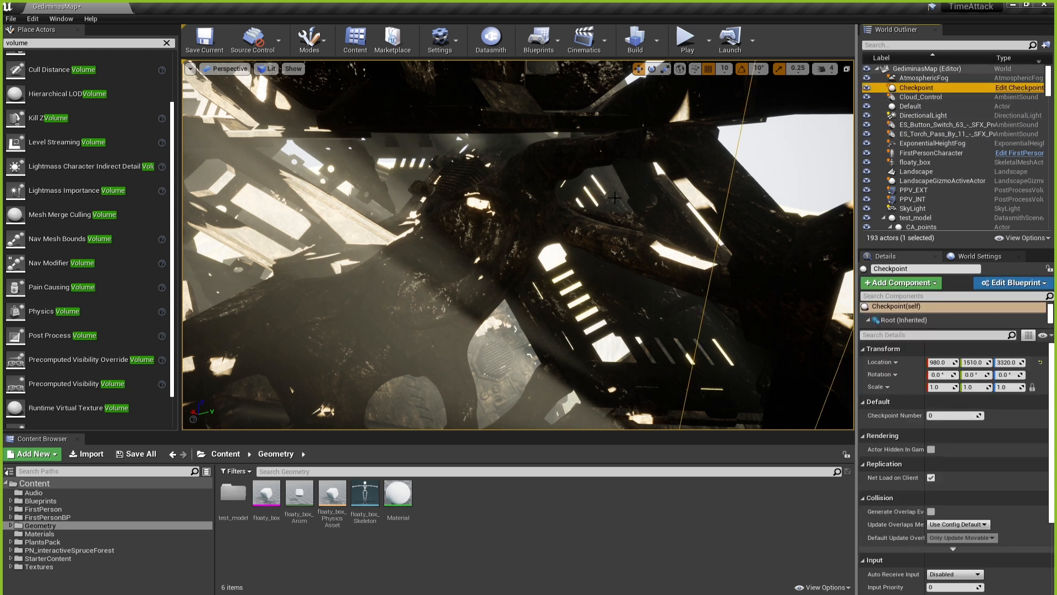
{"action": "key", "text": "f"}
{"action": "key", "text": "s"}
{"action": "right_click_drag", "start_coordinate": [517, 244], "coordinate": [494, 261]}
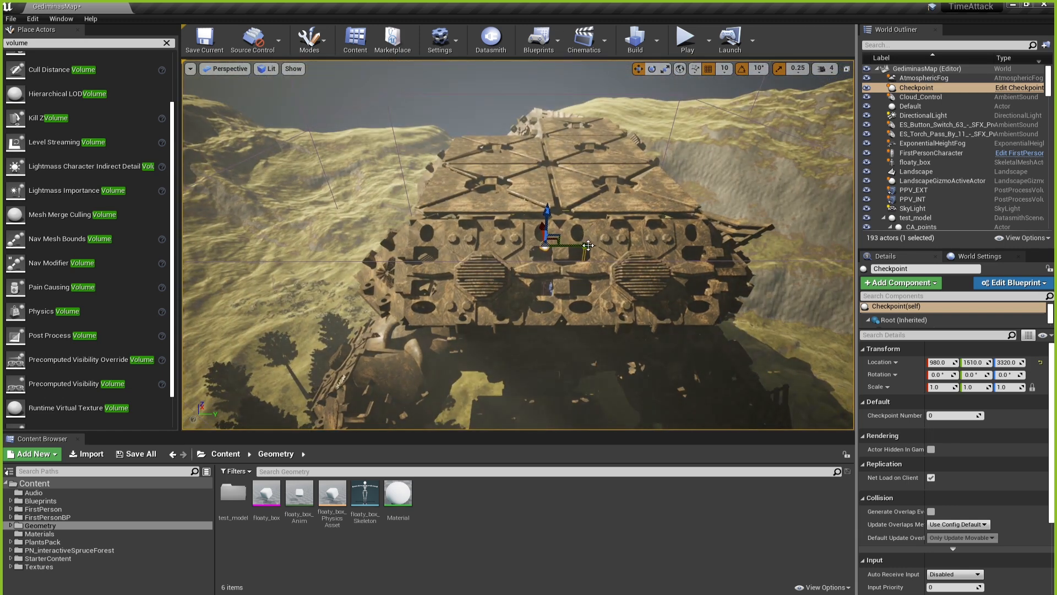
{"action": "left_click_drag", "start_coordinate": [587, 246], "coordinate": [286, 233]}
{"action": "right_click_drag", "start_coordinate": [330, 218], "coordinate": [260, 193]}
{"action": "key", "text": "w"}
{"action": "key", "text": "s"}
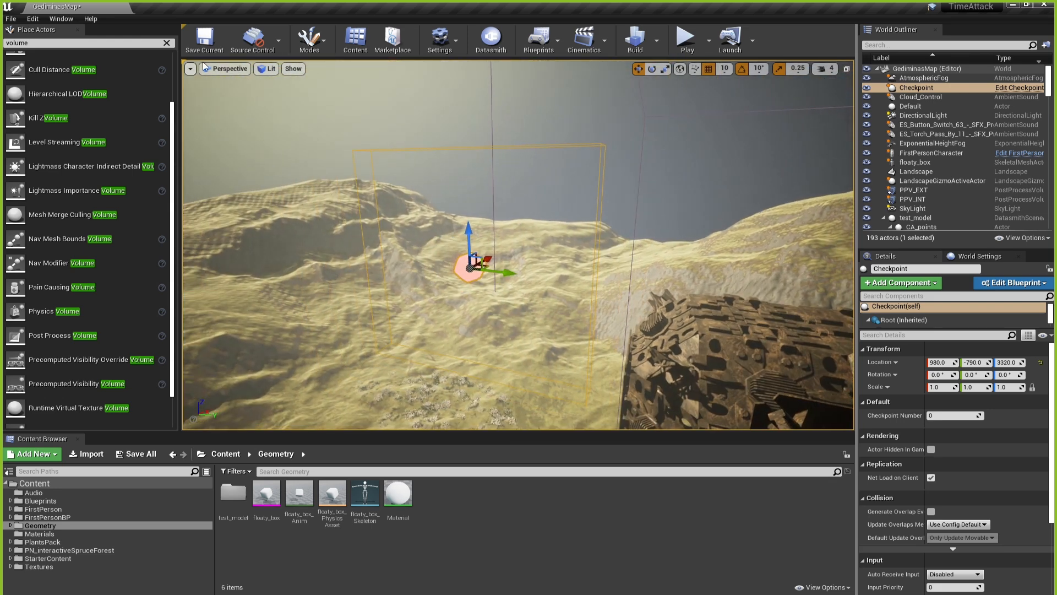
{"action": "left_click", "coordinate": [306, 127]}
View the relocated checkpoint and its trigger frame from the side against the landscape.
{"action": "key", "text": "s"}
{"action": "right_click_drag", "start_coordinate": [392, 208], "coordinate": [252, 207]}
{"action": "key", "text": "w"}
{"action": "key", "text": "d"}
{"action": "key", "text": "w"}
{"action": "right_click_drag", "start_coordinate": [512, 150], "coordinate": [512, 150]}
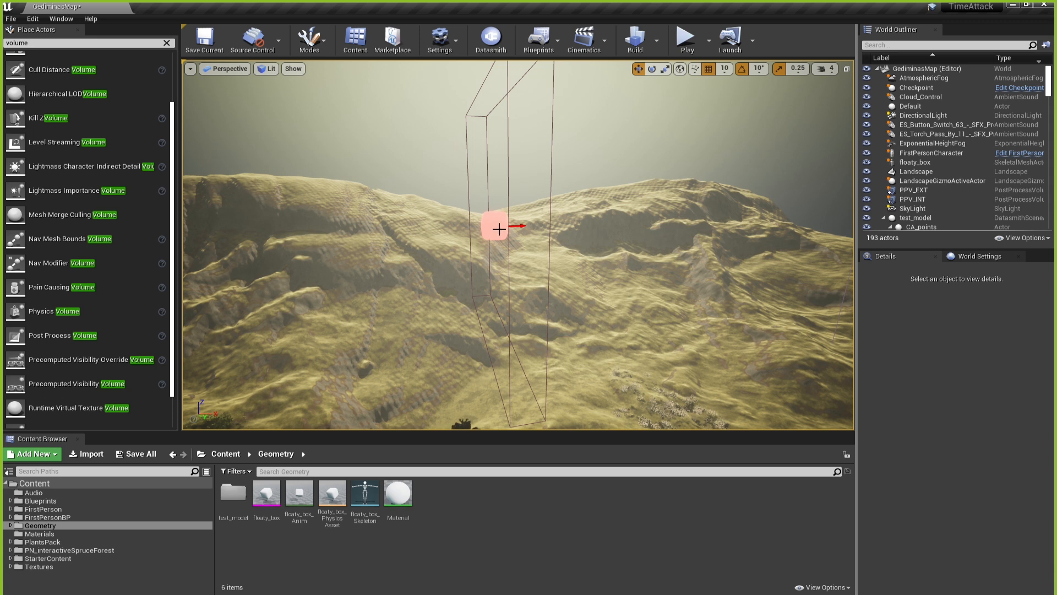
Select the relocated Checkpoint in the level and open its blueprint for editing.
{"action": "right_click_drag", "start_coordinate": [545, 230], "coordinate": [514, 227]}
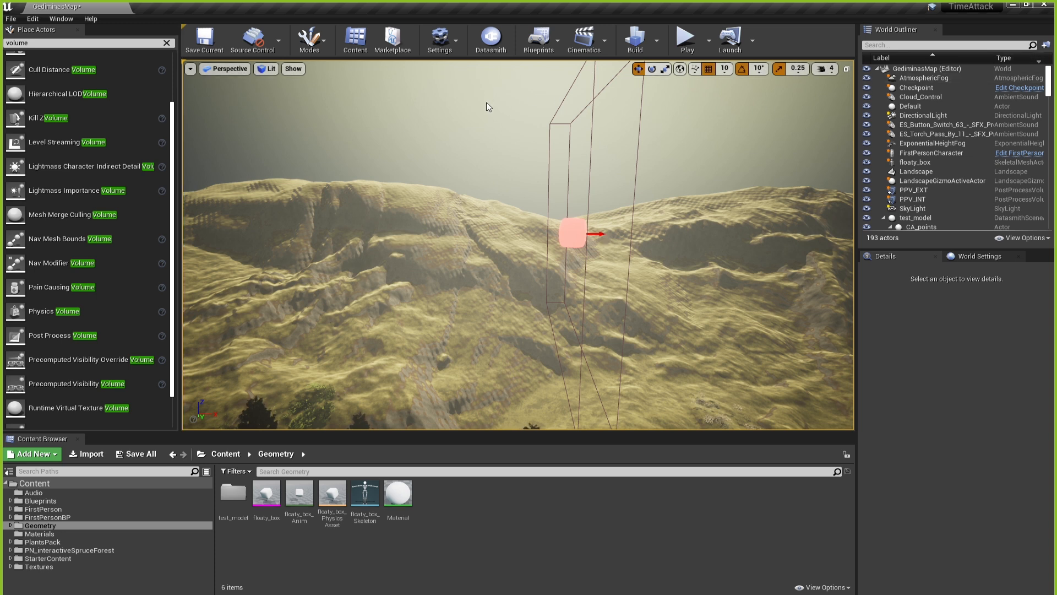
{"action": "left_click", "coordinate": [573, 232]}
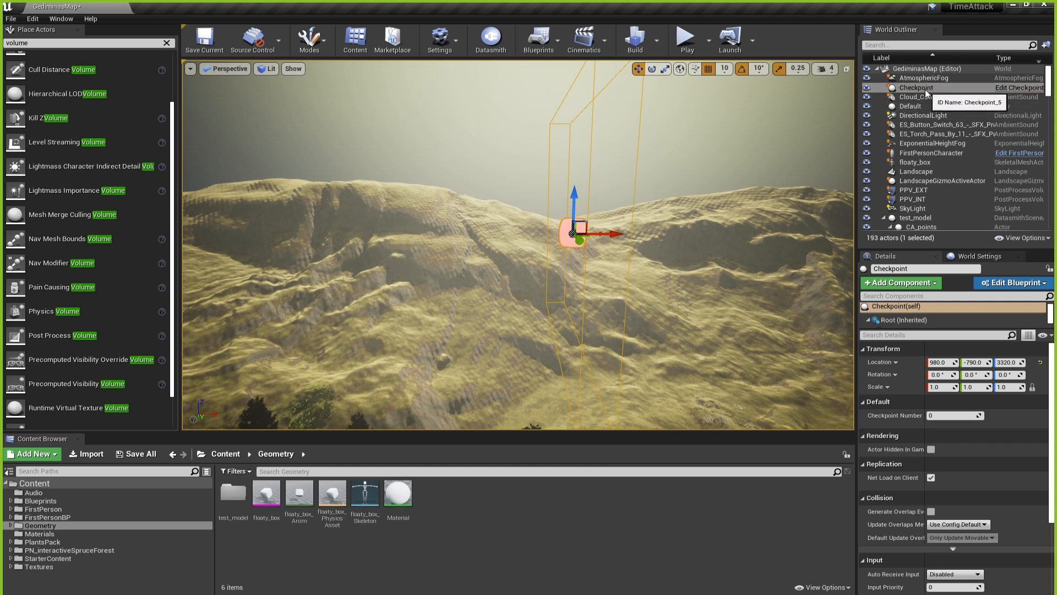
{"action": "left_click", "coordinate": [910, 29]}
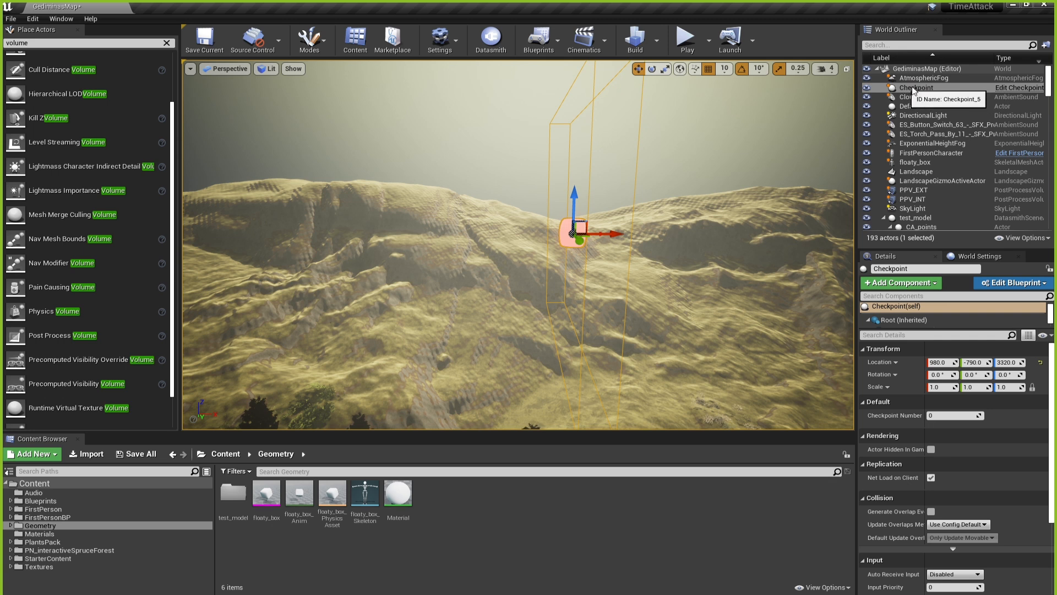
{"action": "left_click", "coordinate": [694, 157]}
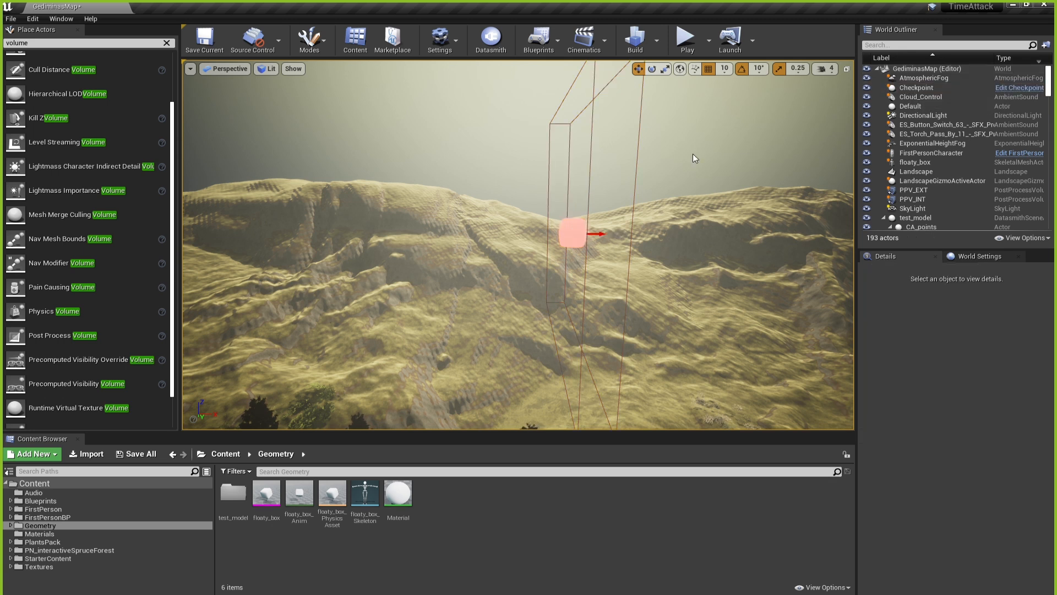
{"action": "left_click", "coordinate": [571, 234]}
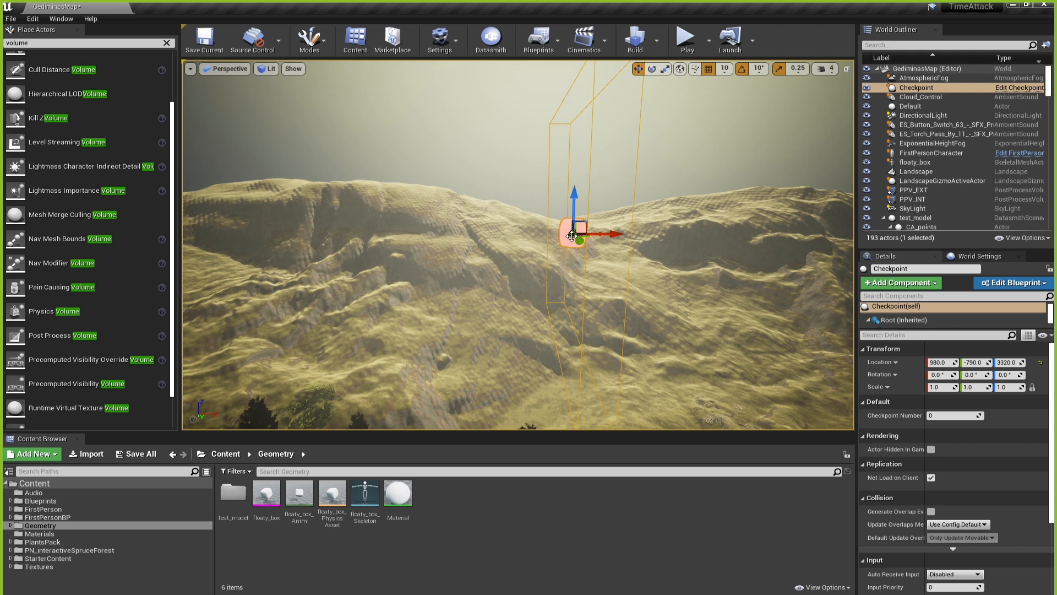
{"action": "left_click", "coordinate": [1010, 88]}
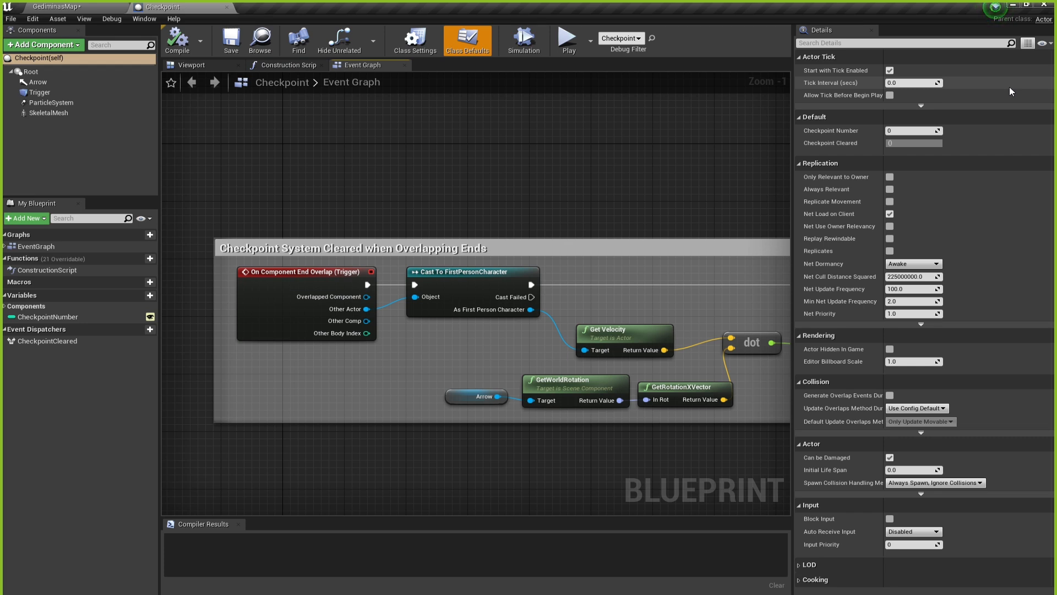
Examine the Checkpoint blueprint's overlap logic in the event graph, its viewport preview and its construction script.
{"action": "scroll", "coordinate": [534, 163], "scroll_direction": "down", "scroll_amount": 4}
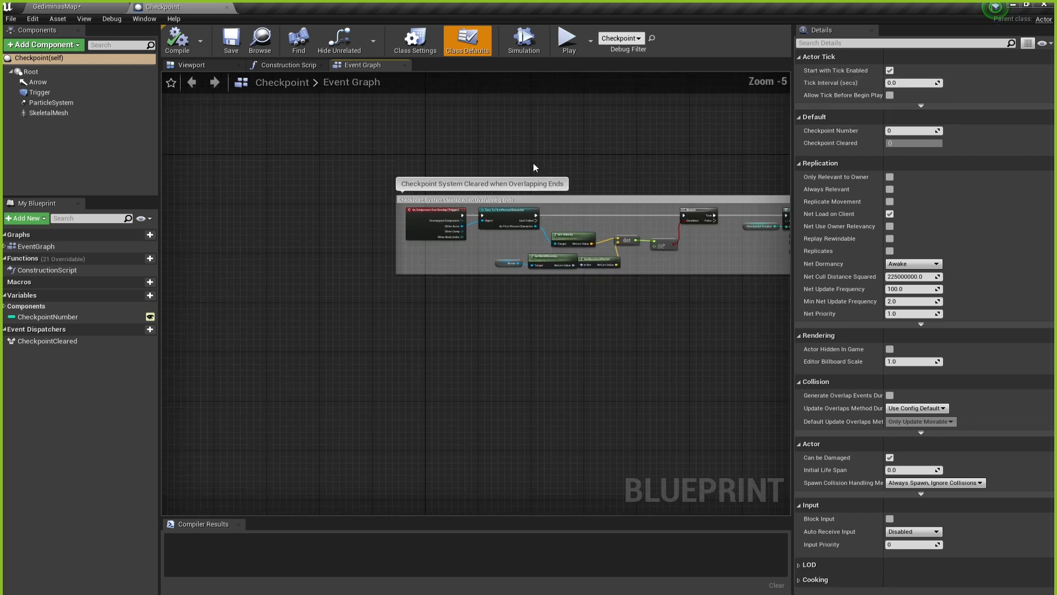
{"action": "right_click_drag", "start_coordinate": [566, 145], "coordinate": [390, 184]}
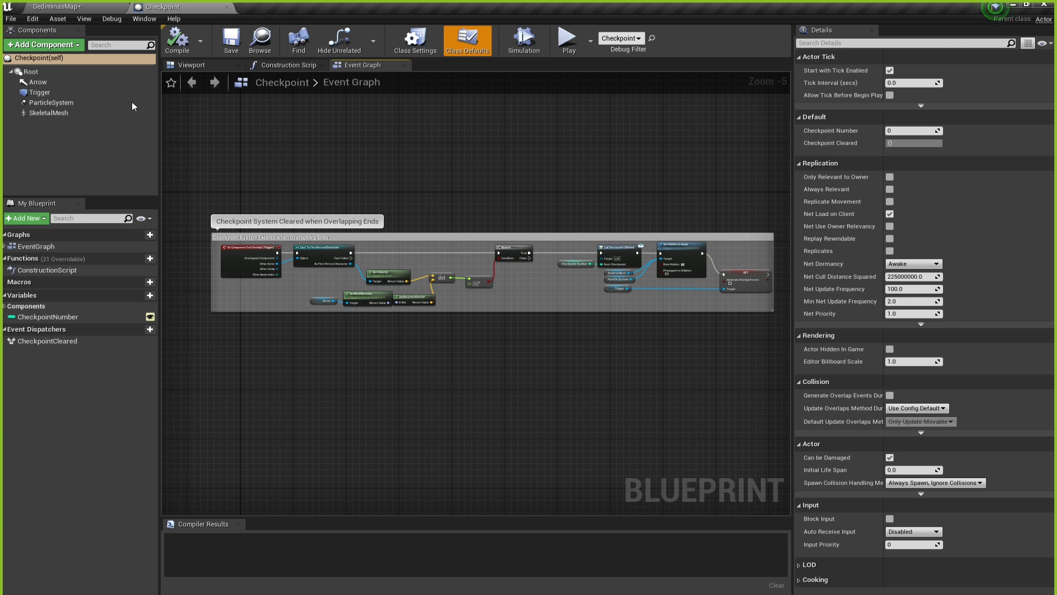
{"action": "left_click", "coordinate": [194, 66]}
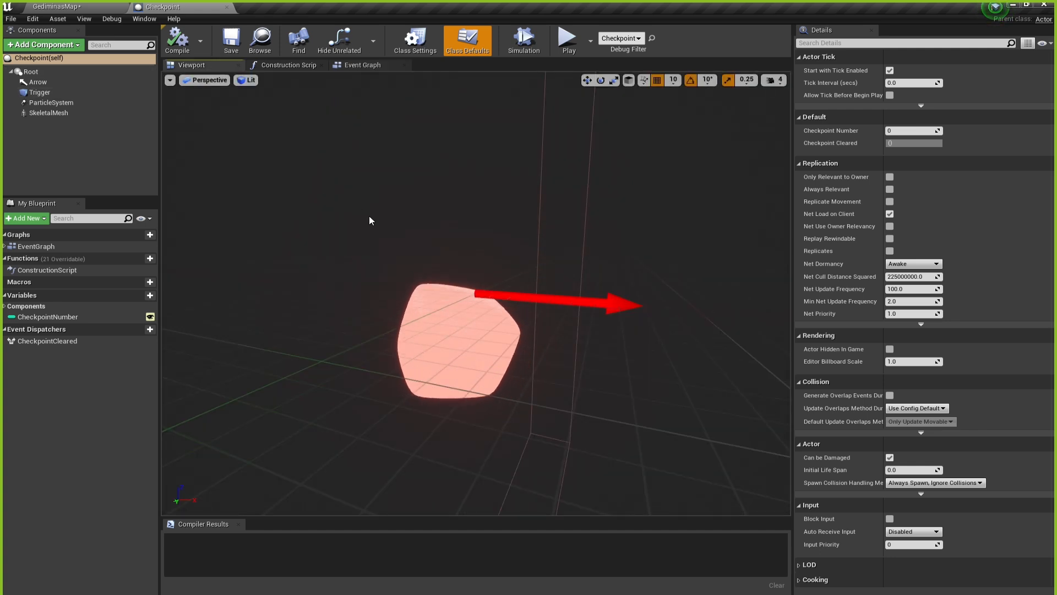
{"action": "left_click", "coordinate": [359, 65]}
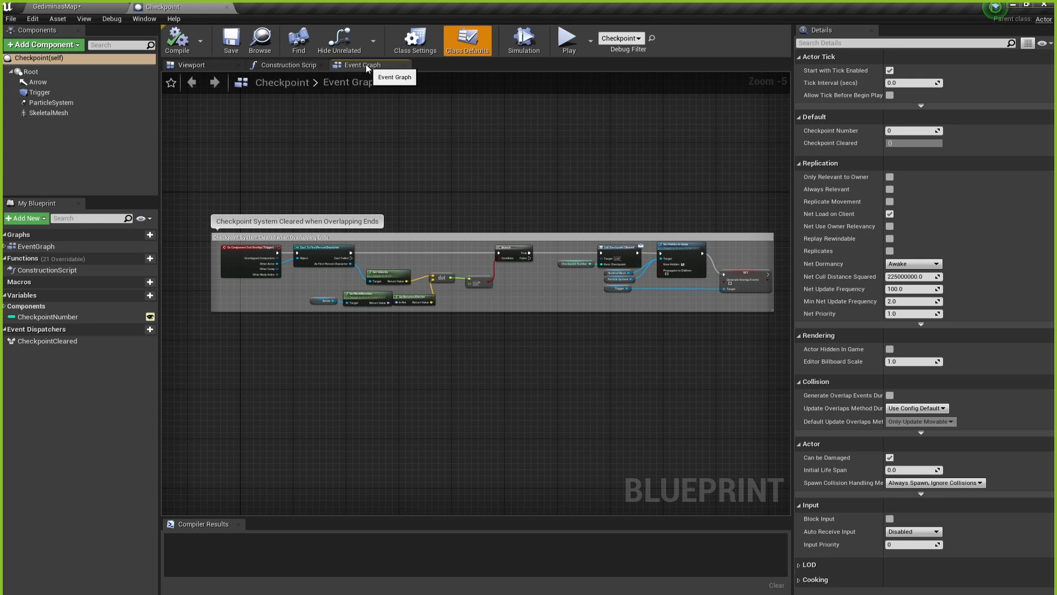
{"action": "left_click", "coordinate": [276, 66]}
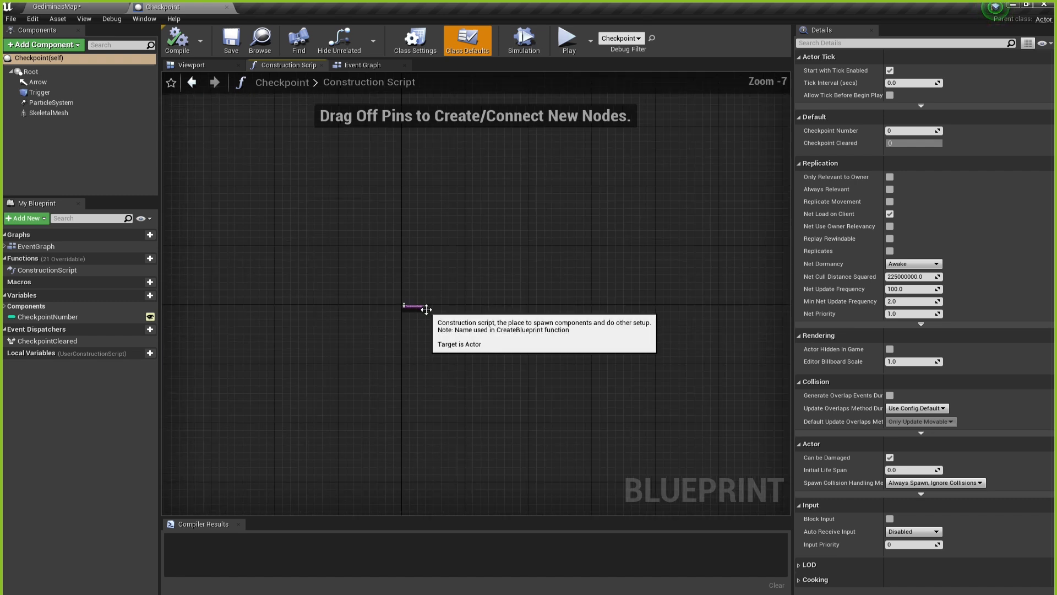
{"action": "scroll", "coordinate": [422, 308], "scroll_direction": "down", "scroll_amount": 7}
{"action": "scroll", "coordinate": [422, 308], "scroll_direction": "up", "scroll_amount": 7}
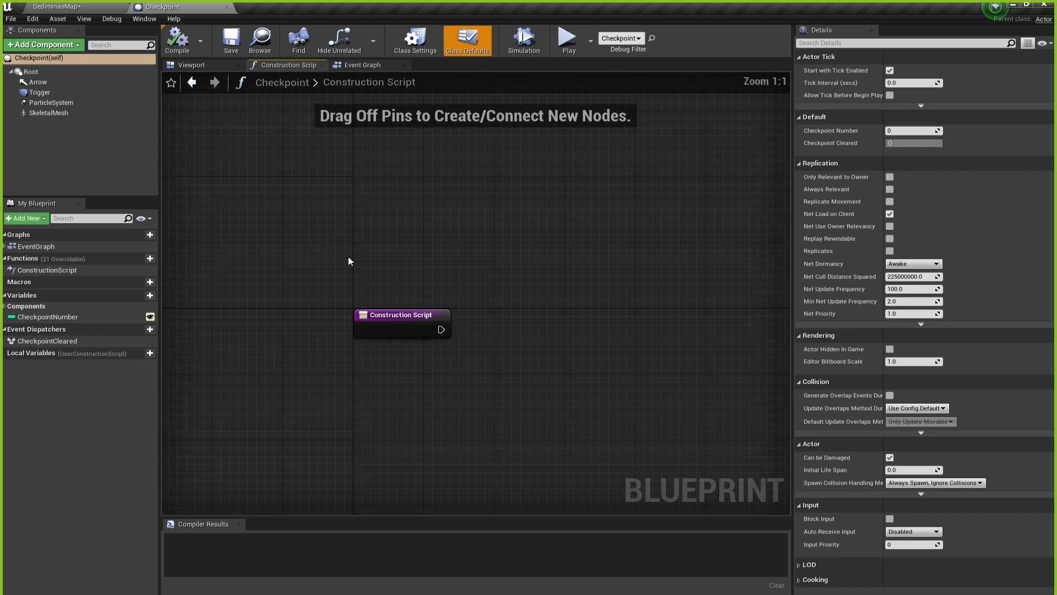
{"action": "right_click_drag", "start_coordinate": [406, 289], "coordinate": [385, 266]}
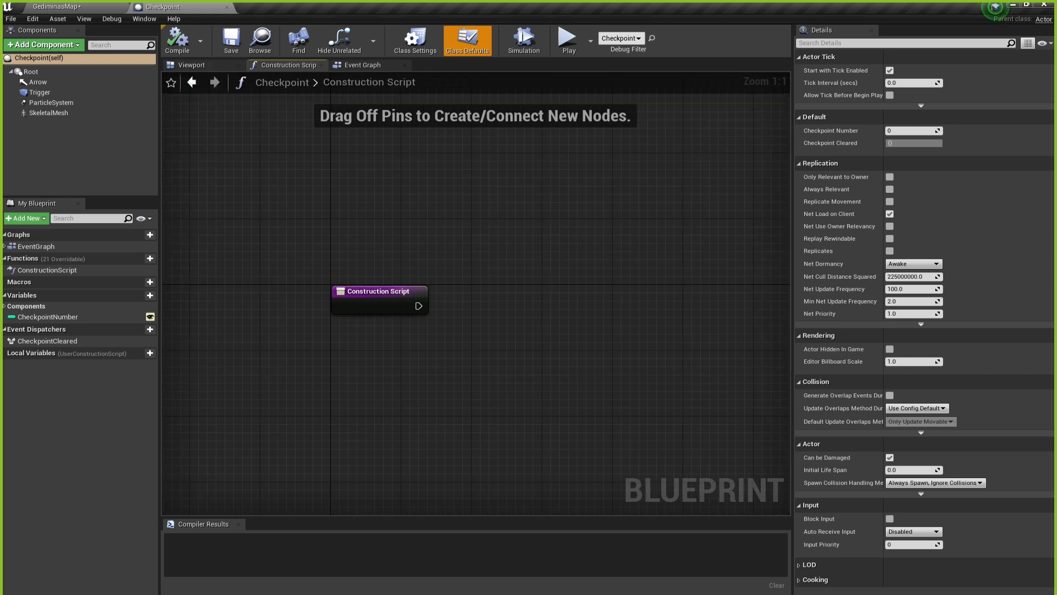
View the whole checkpoint frame in the blueprint's viewport and make the ParticleSystem component visible.
{"action": "left_click", "coordinate": [195, 64]}
{"action": "scroll", "coordinate": [330, 267], "scroll_direction": "down", "scroll_amount": 7}
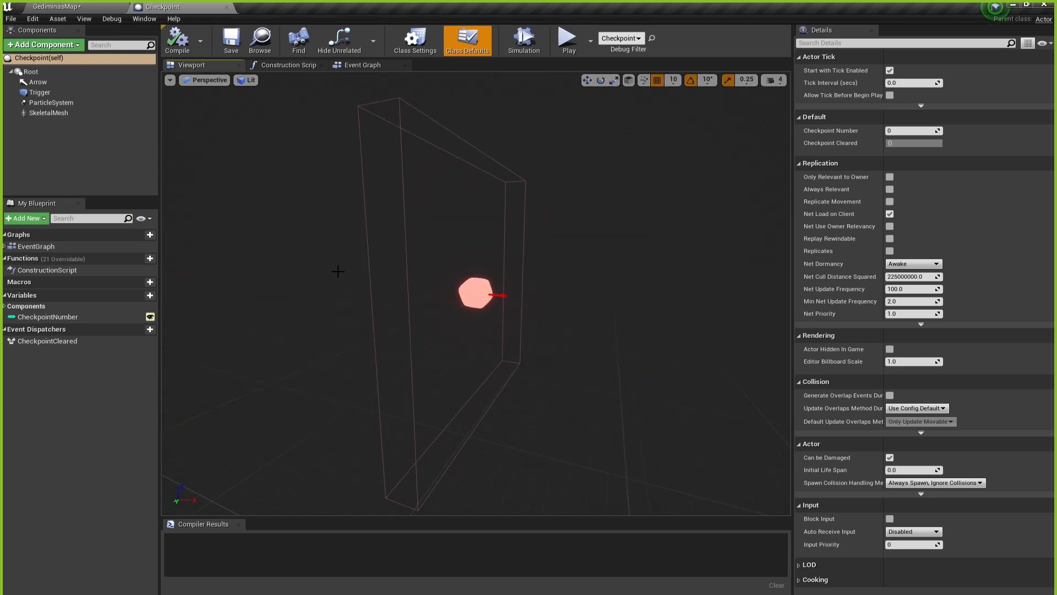
{"action": "right_click_drag", "start_coordinate": [329, 283], "coordinate": [298, 276]}
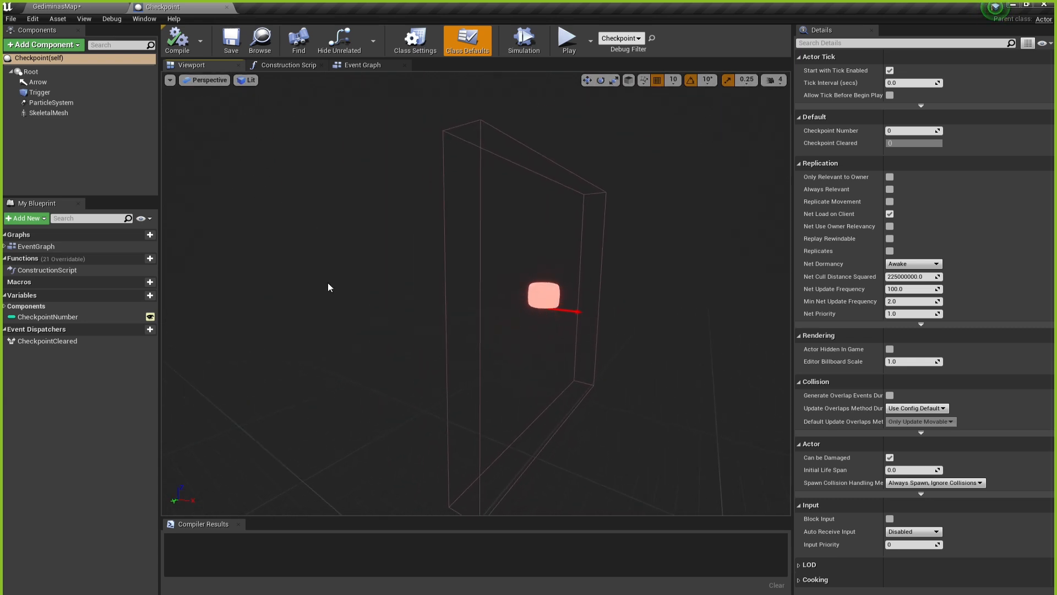
{"action": "right_click_drag", "start_coordinate": [367, 297], "coordinate": [380, 304]}
{"action": "right_click_drag", "start_coordinate": [476, 293], "coordinate": [529, 308]}
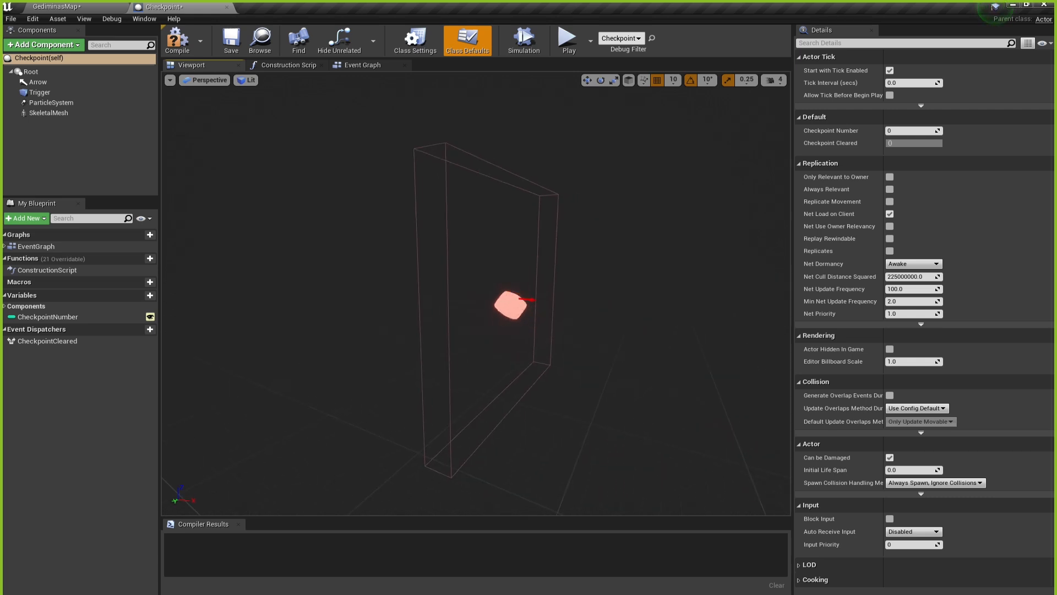
{"action": "left_click", "coordinate": [50, 103]}
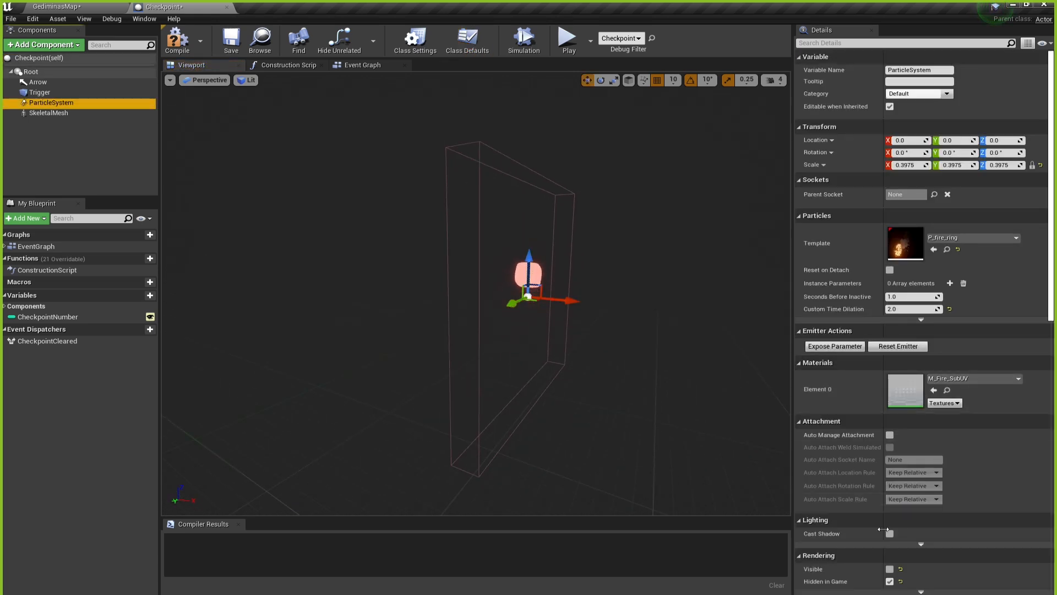
{"action": "left_click", "coordinate": [892, 573]}
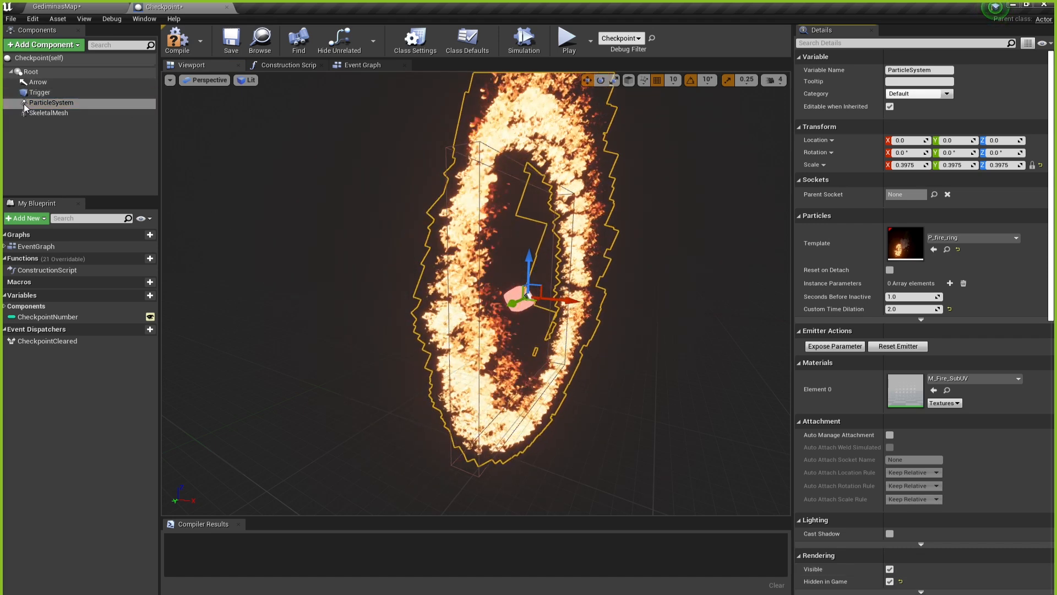
Hide the SkeletalMesh component by turning off its Visible rendering option.
{"action": "left_click", "coordinate": [48, 113]}
{"action": "scroll", "coordinate": [928, 512], "scroll_direction": "down", "scroll_amount": 5}
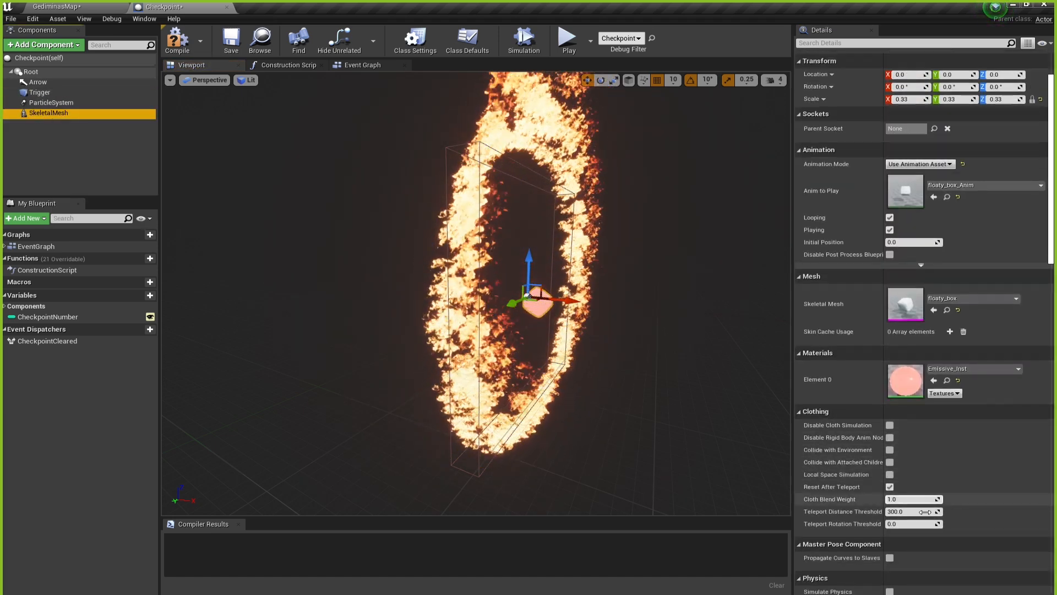
{"action": "scroll", "coordinate": [924, 514], "scroll_direction": "down", "scroll_amount": 2}
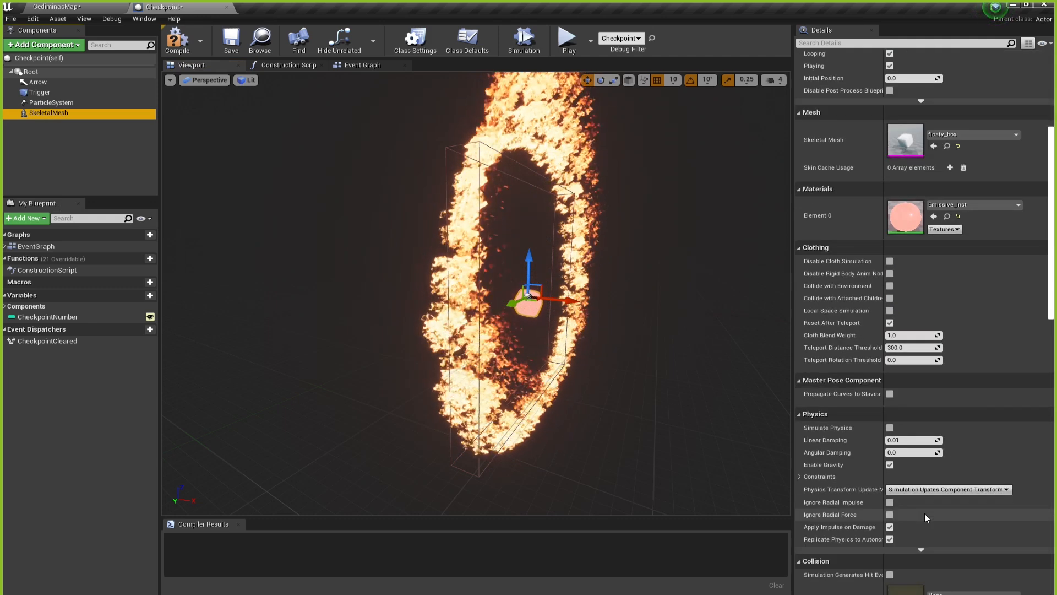
{"action": "scroll", "coordinate": [924, 514], "scroll_direction": "up", "scroll_amount": 3}
{"action": "scroll", "coordinate": [929, 381], "scroll_direction": "down", "scroll_amount": 9}
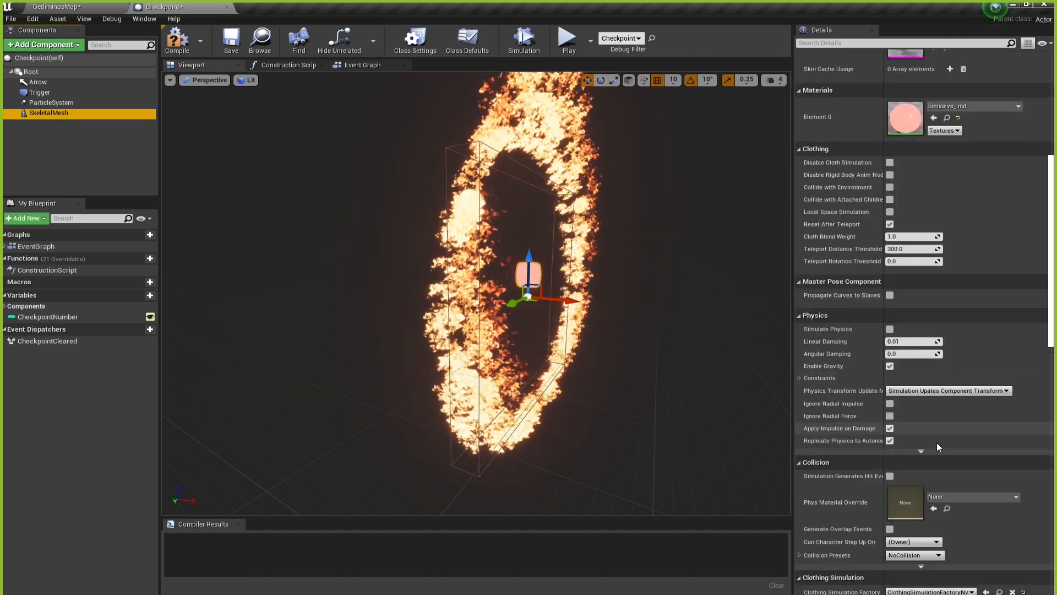
{"action": "scroll", "coordinate": [938, 467], "scroll_direction": "down", "scroll_amount": 3}
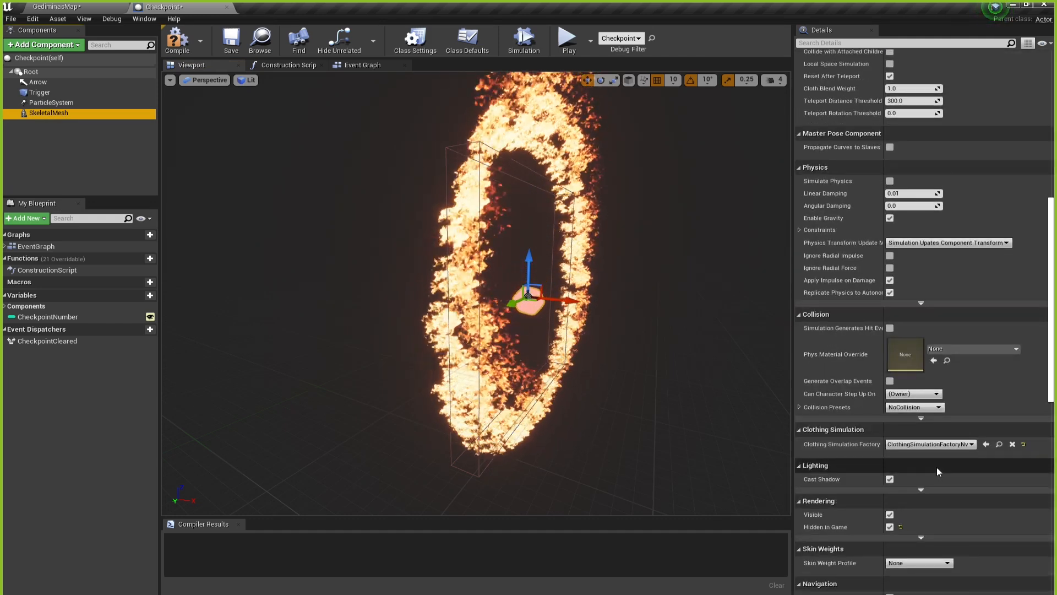
{"action": "left_click", "coordinate": [890, 515]}
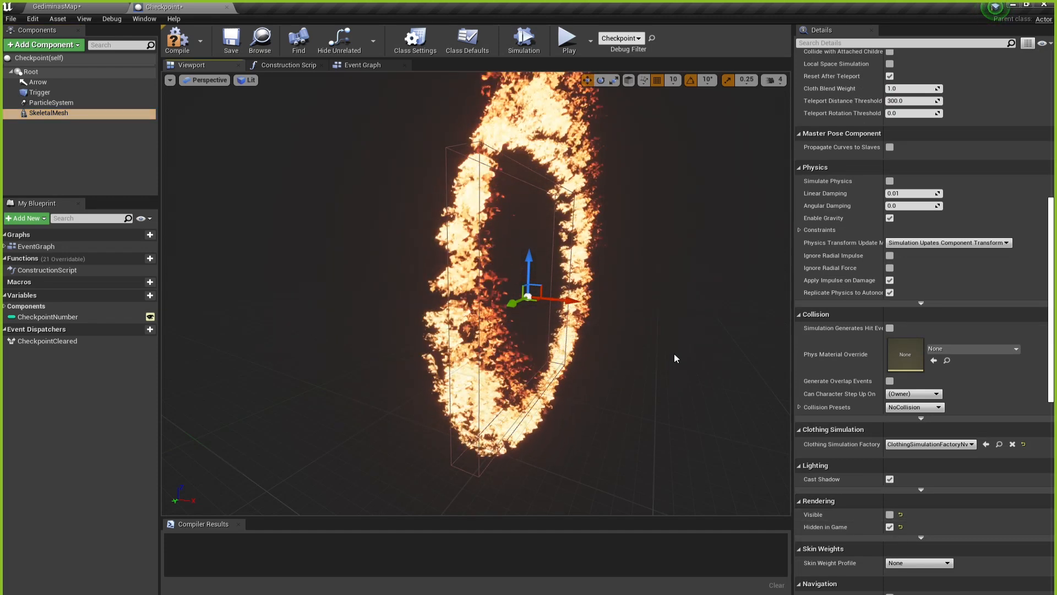
Inspect the Arrow component with the rotate, scale and move gizmos, and highlight the Trigger box.
{"action": "left_click", "coordinate": [37, 82]}
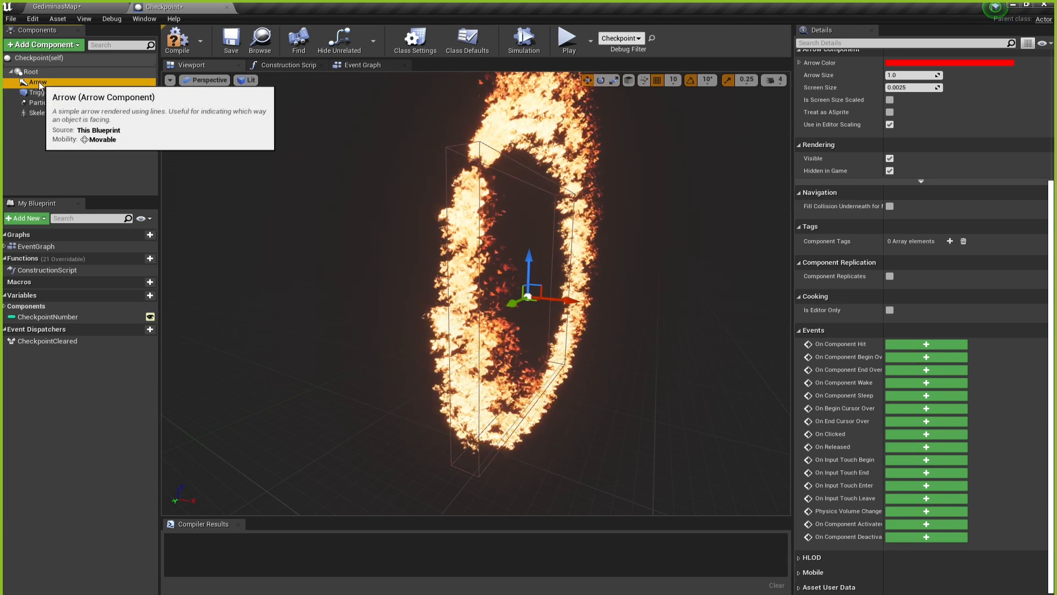
{"action": "left_click", "coordinate": [713, 360]}
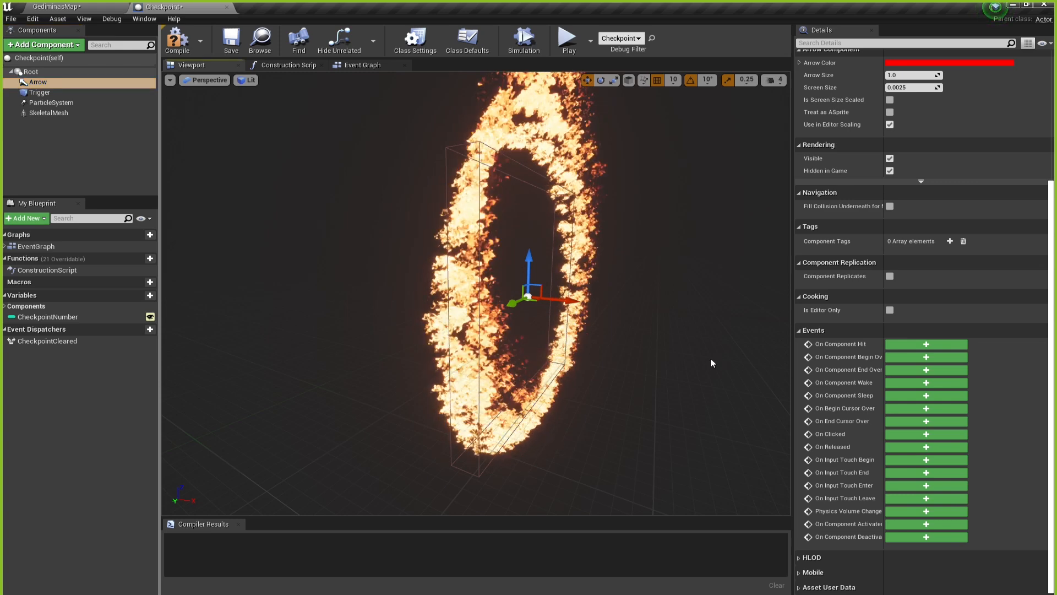
{"action": "left_click", "coordinate": [45, 82]}
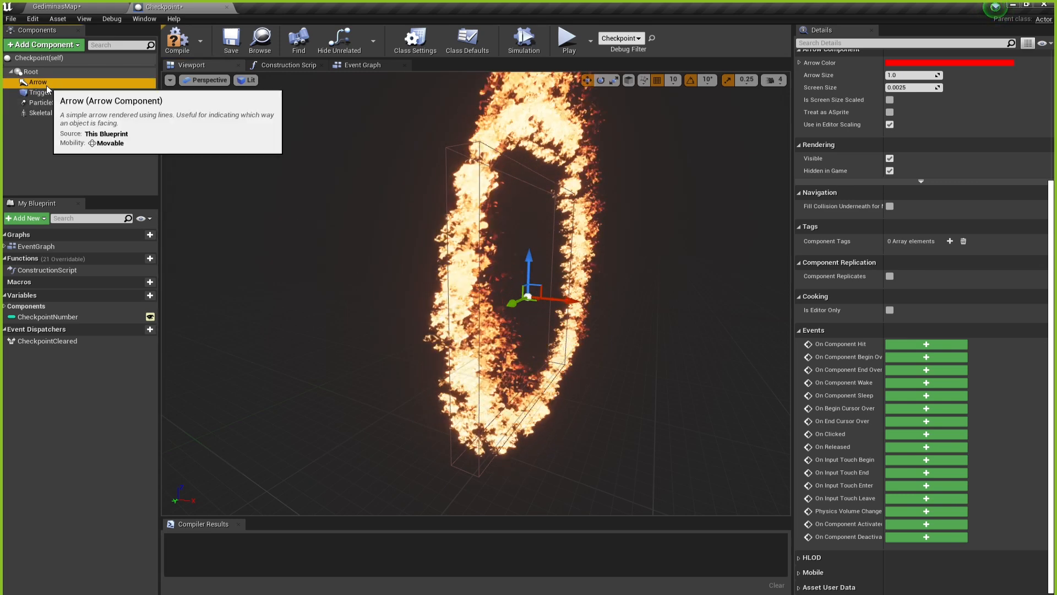
{"action": "left_click", "coordinate": [601, 81]}
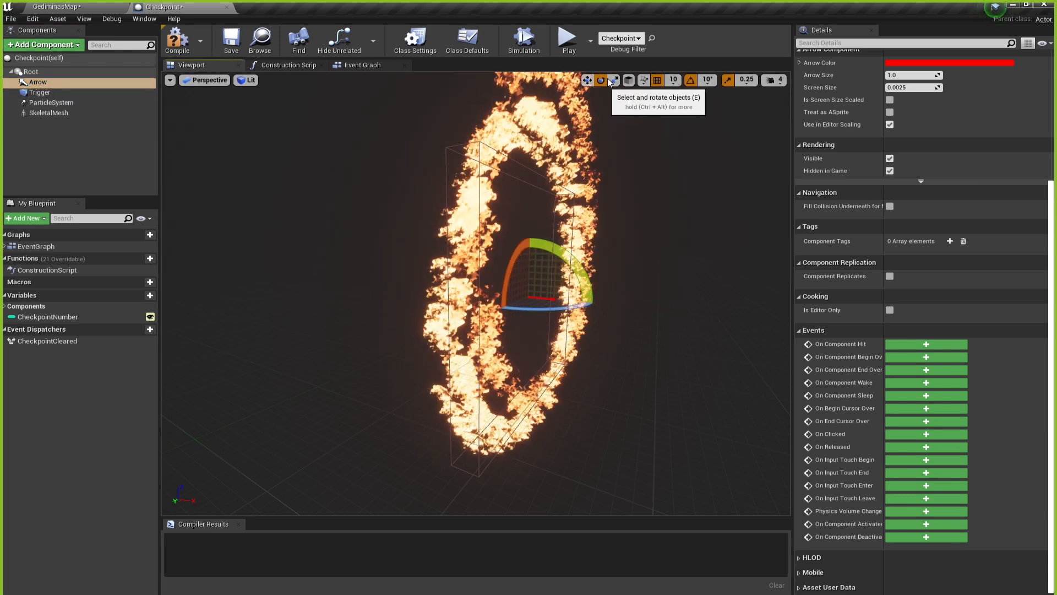
{"action": "left_click", "coordinate": [615, 81]}
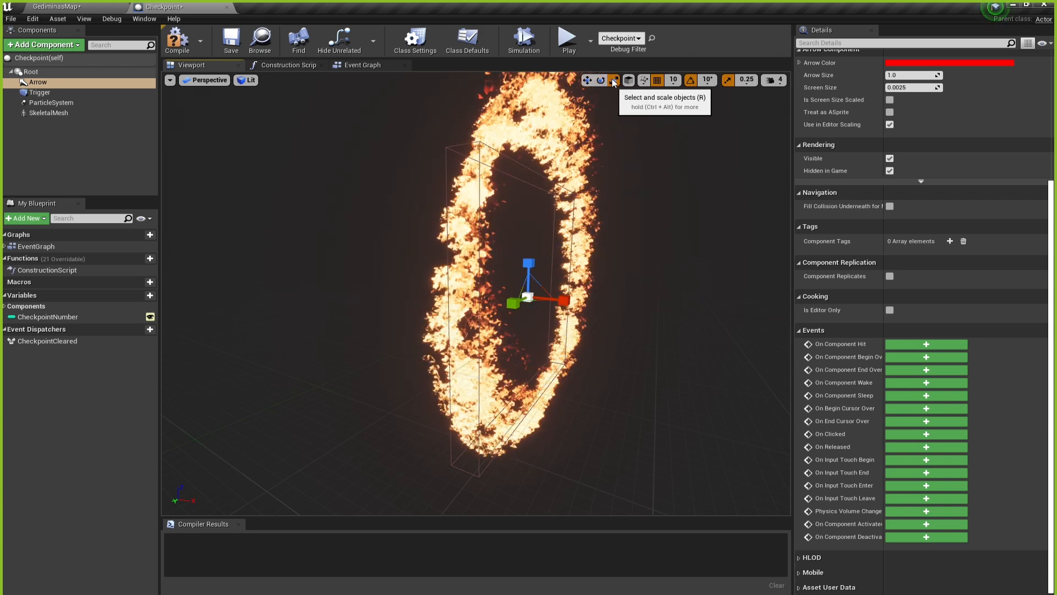
{"action": "left_click", "coordinate": [588, 82]}
{"action": "left_click", "coordinate": [600, 81]}
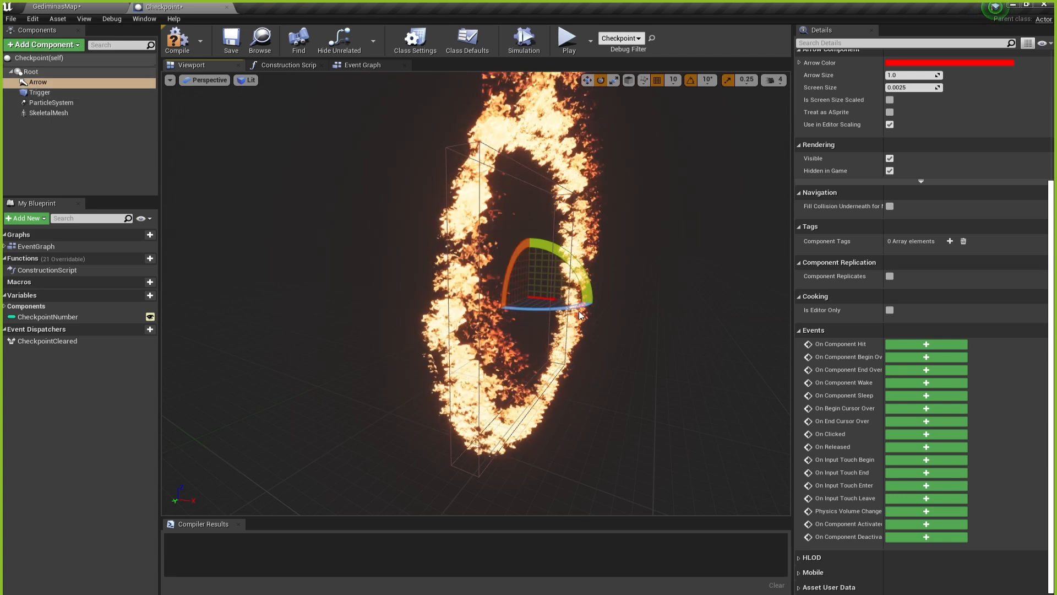
{"action": "left_click", "coordinate": [45, 95]}
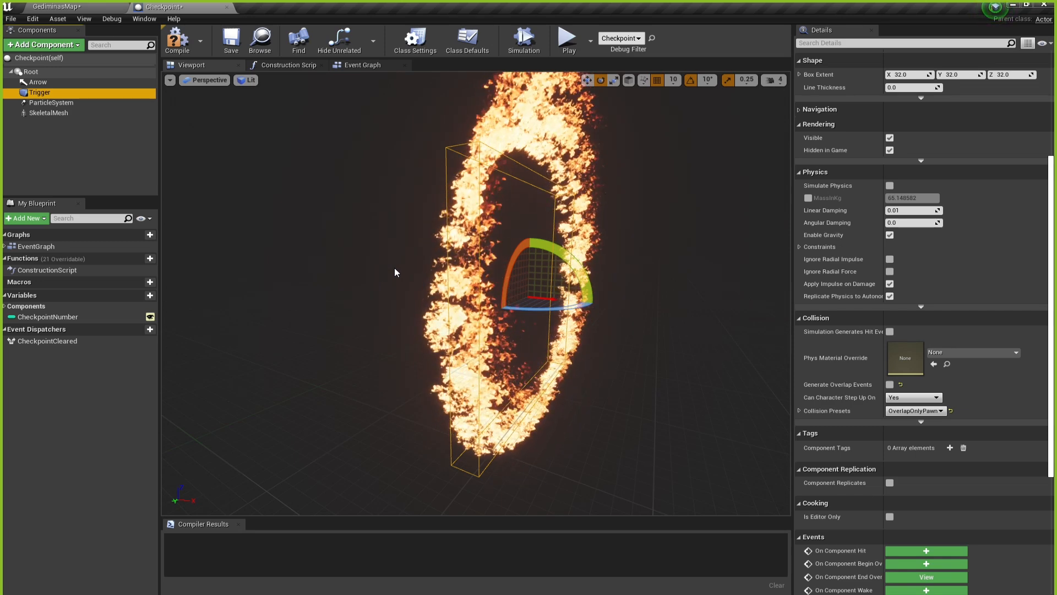
Try P_Explosion and P_Sparks in turn as the ParticleSystem component's particle template.
{"action": "left_click", "coordinate": [52, 102]}
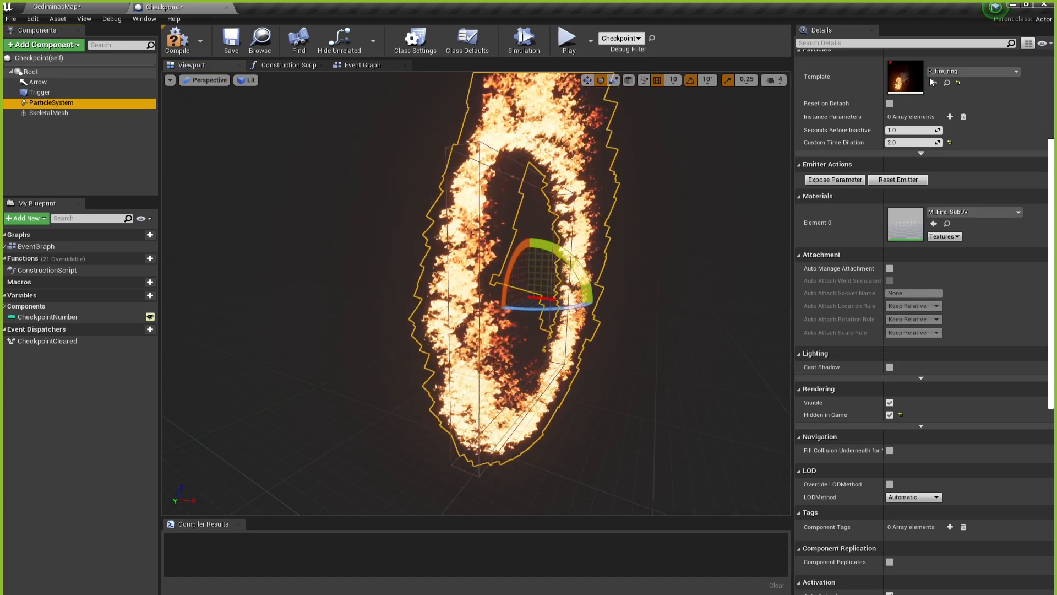
{"action": "scroll", "coordinate": [1002, 108], "scroll_direction": "up", "scroll_amount": 3}
{"action": "scroll", "coordinate": [1003, 108], "scroll_direction": "up", "scroll_amount": 3}
{"action": "left_click", "coordinate": [958, 201]}
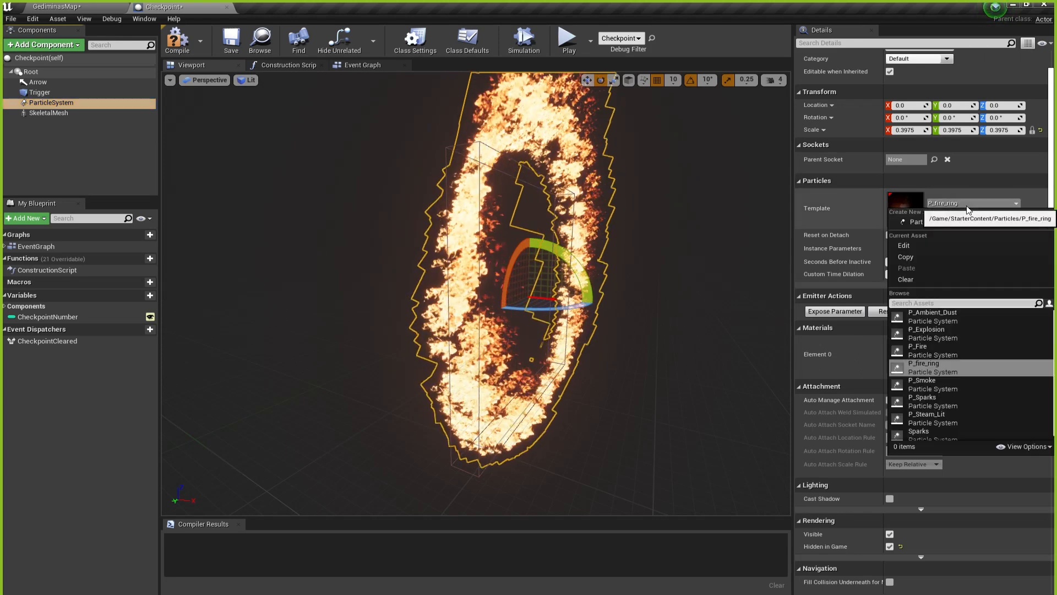
{"action": "left_click", "coordinate": [963, 335]}
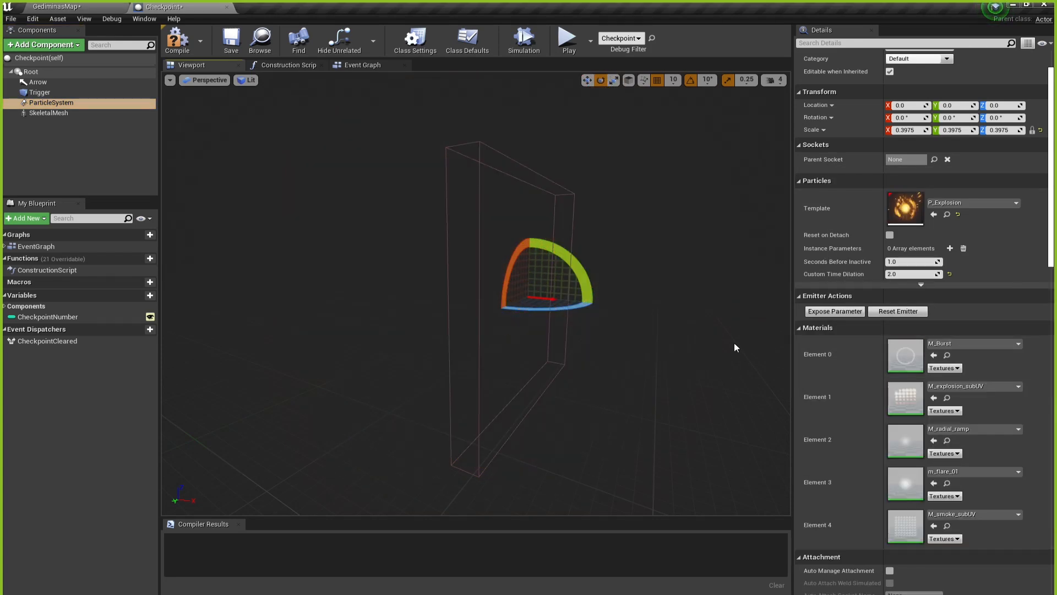
{"action": "left_click", "coordinate": [968, 209]}
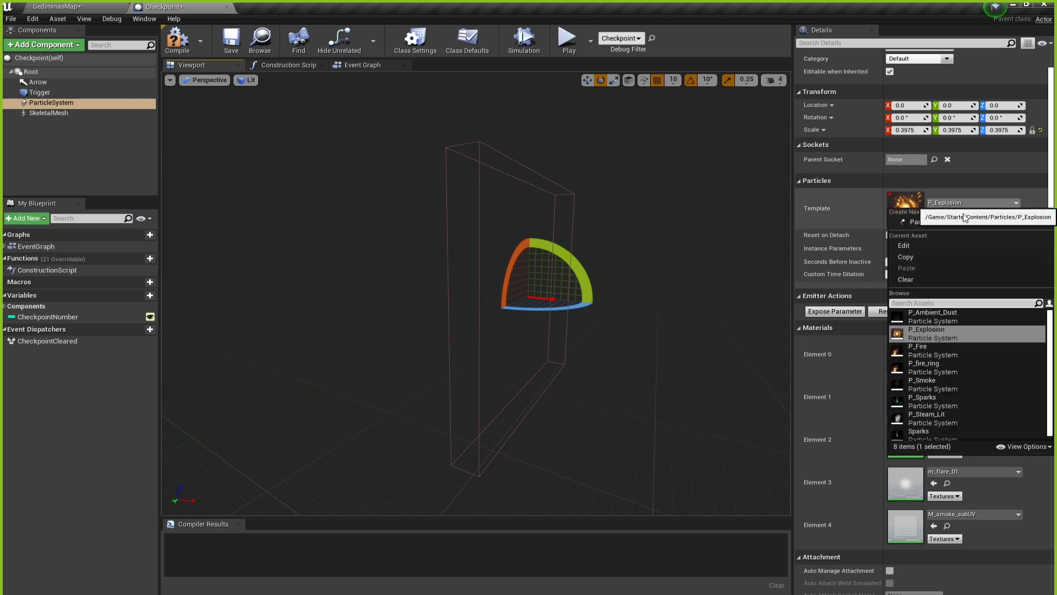
{"action": "left_click", "coordinate": [962, 401]}
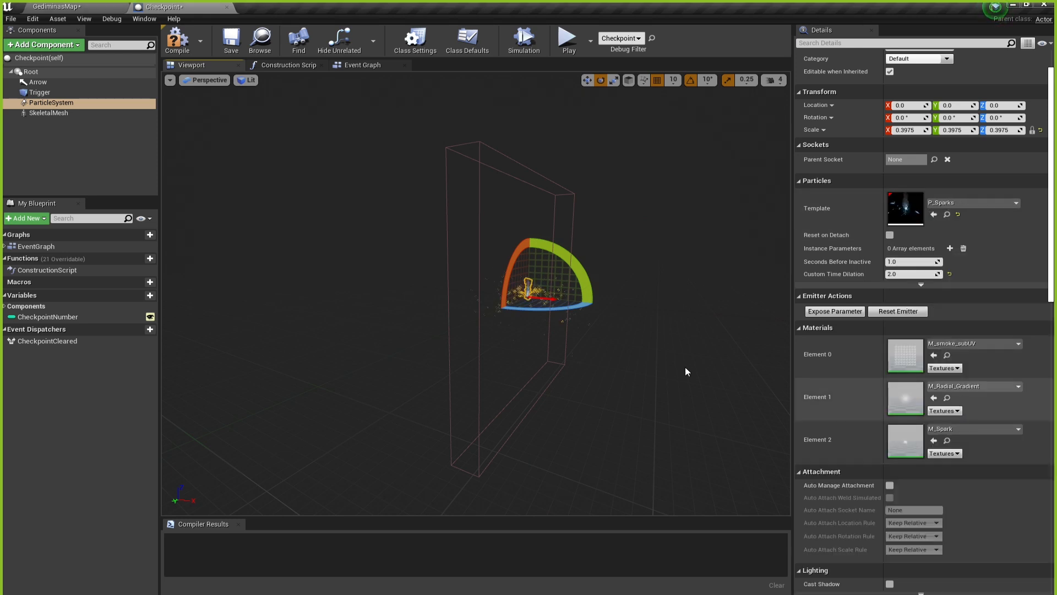
Inspect the P_Sparks effect inside the checkpoint frame up close with the Root component selected.
{"action": "left_click", "coordinate": [40, 92]}
{"action": "left_click", "coordinate": [31, 71]}
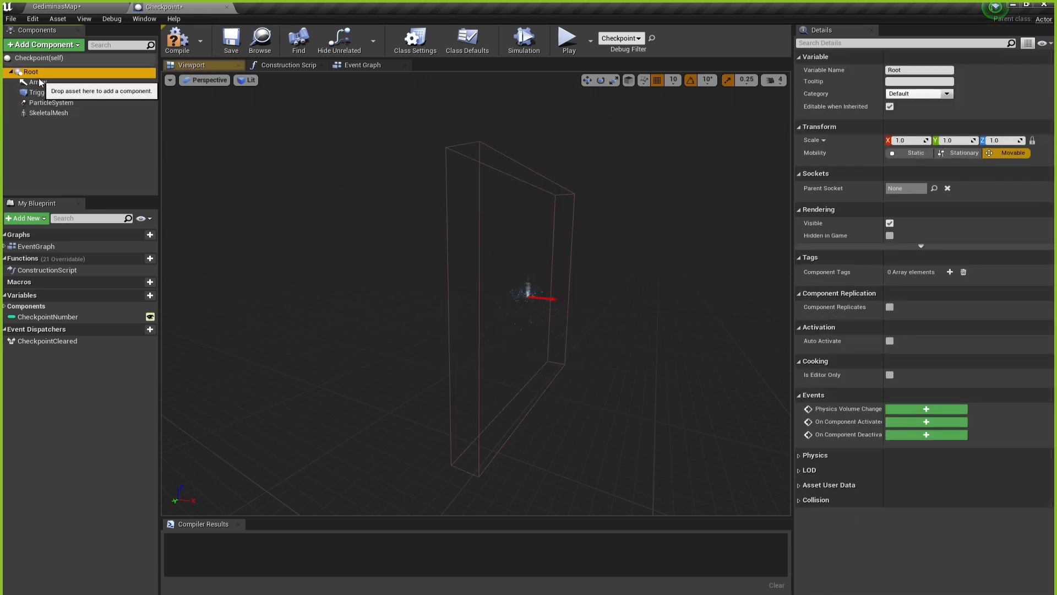
{"action": "scroll", "coordinate": [639, 330], "scroll_direction": "up", "scroll_amount": 5}
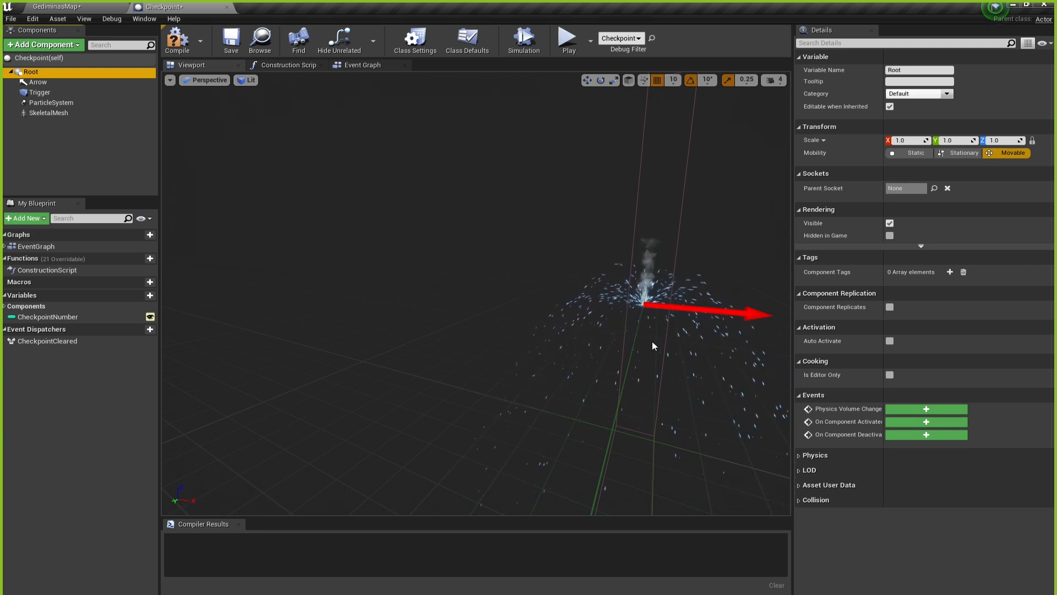
{"action": "scroll", "coordinate": [652, 346], "scroll_direction": "down", "scroll_amount": 6}
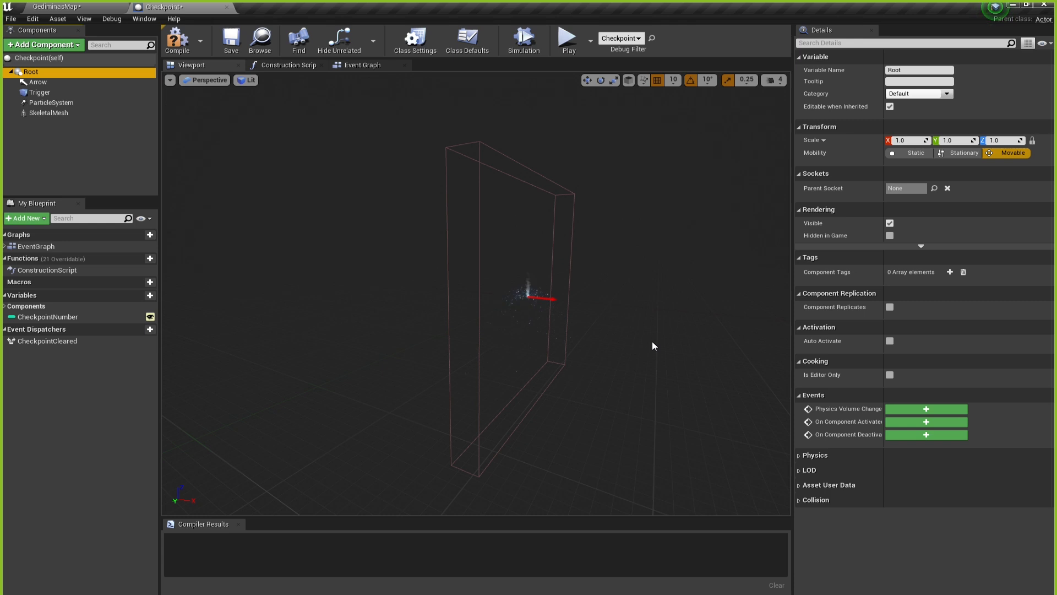
Hide the ParticleSystem component by turning off its Visible rendering option.
{"action": "left_click", "coordinate": [36, 104]}
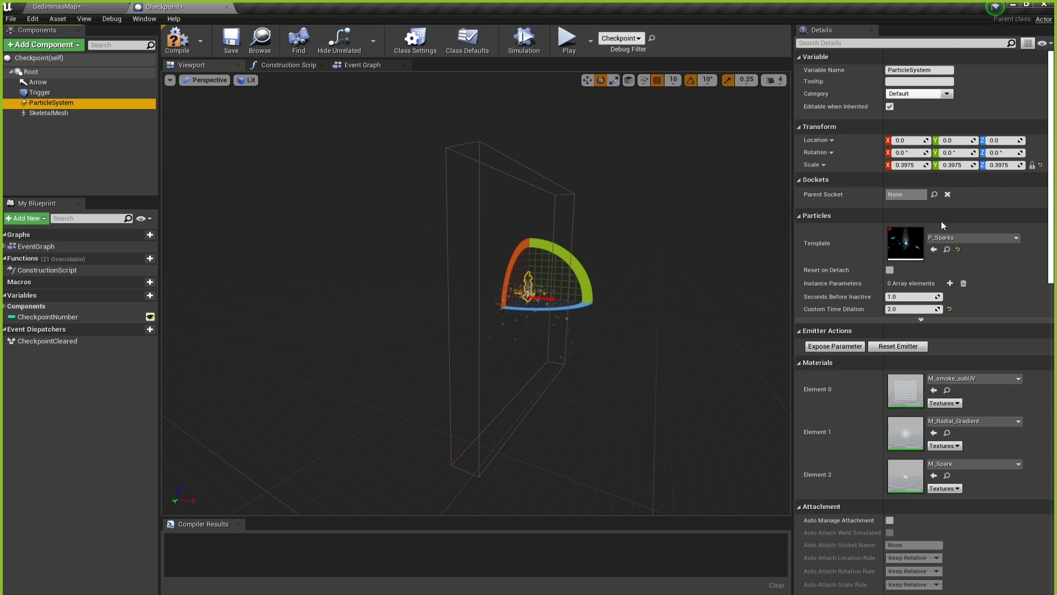
{"action": "left_click", "coordinate": [1053, 236]}
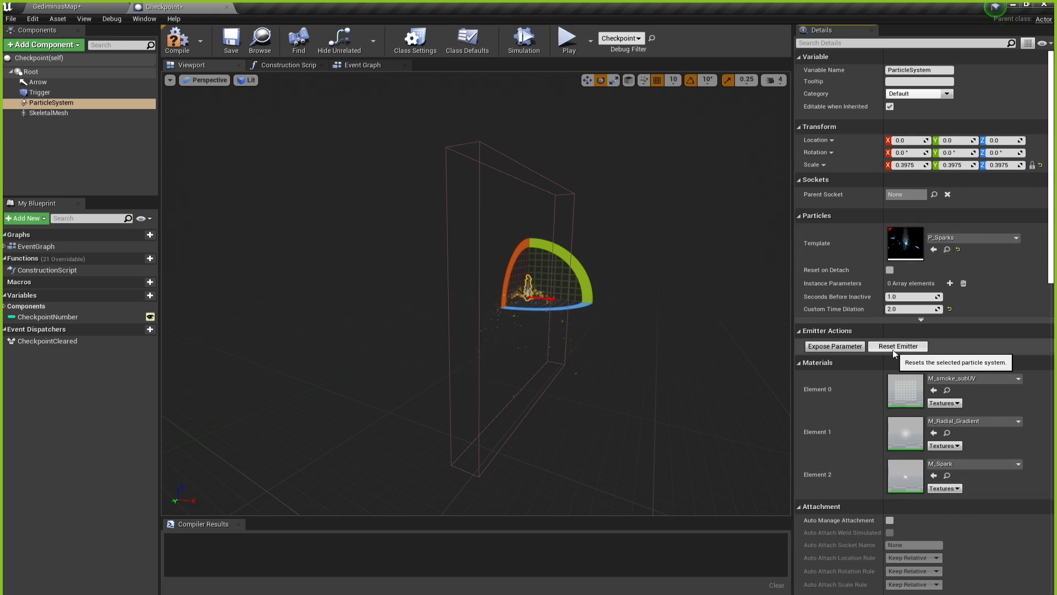
{"action": "left_click_drag", "start_coordinate": [1051, 261], "coordinate": [1056, 399]}
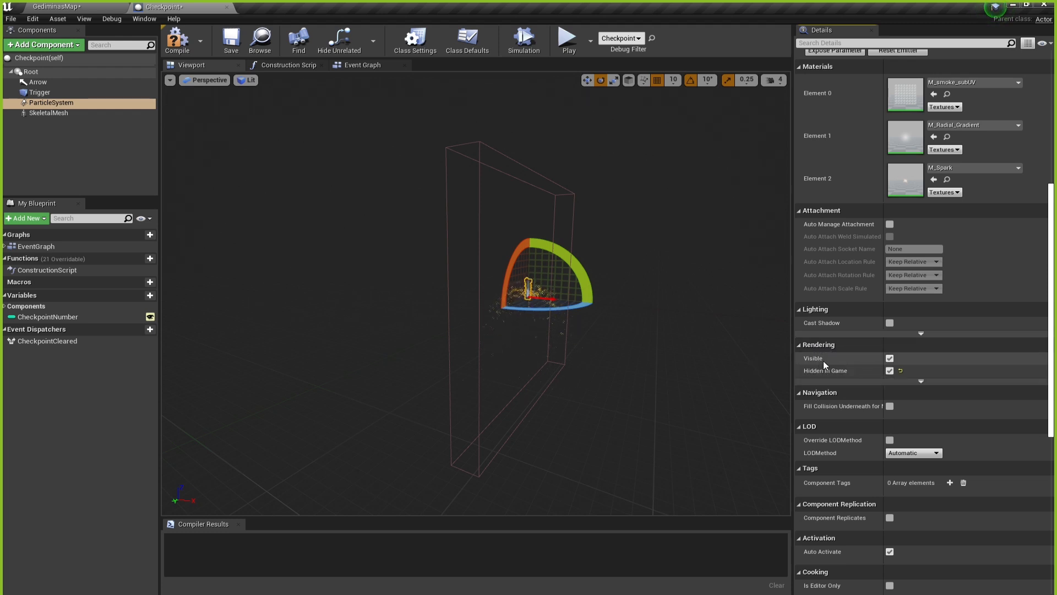
{"action": "left_click", "coordinate": [889, 359]}
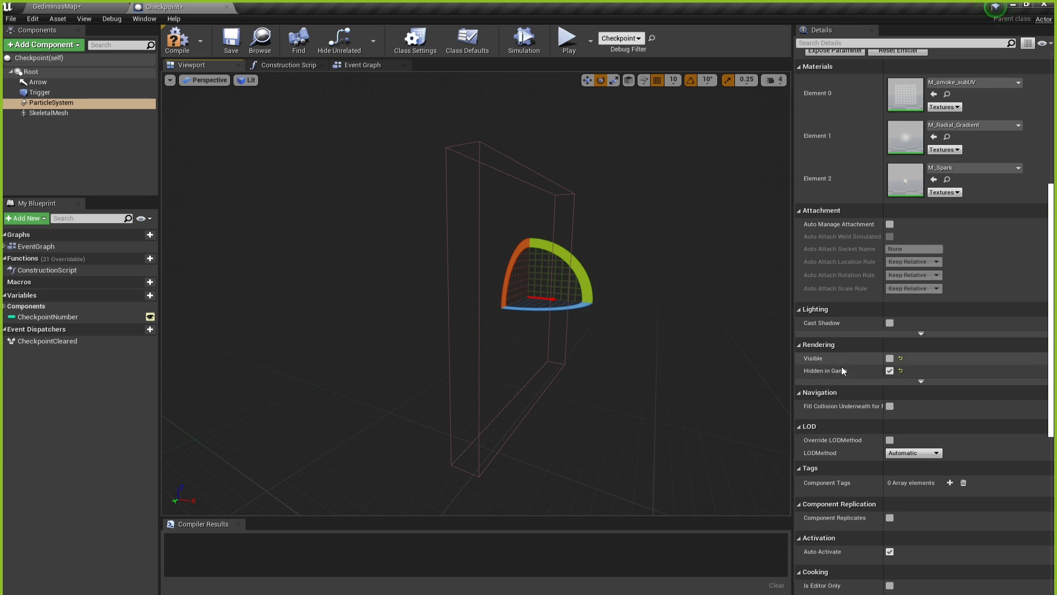
Compile and save the Checkpoint blueprint, and return to the GediminasMap level.
{"action": "left_click", "coordinate": [169, 44]}
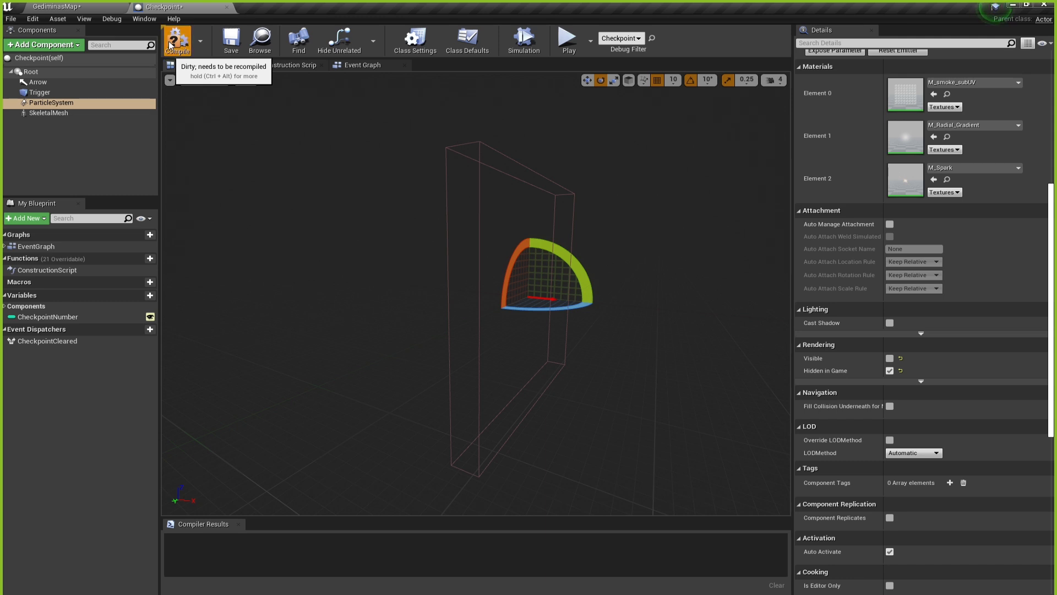
{"action": "left_click", "coordinate": [232, 38]}
{"action": "left_click", "coordinate": [76, 5]}
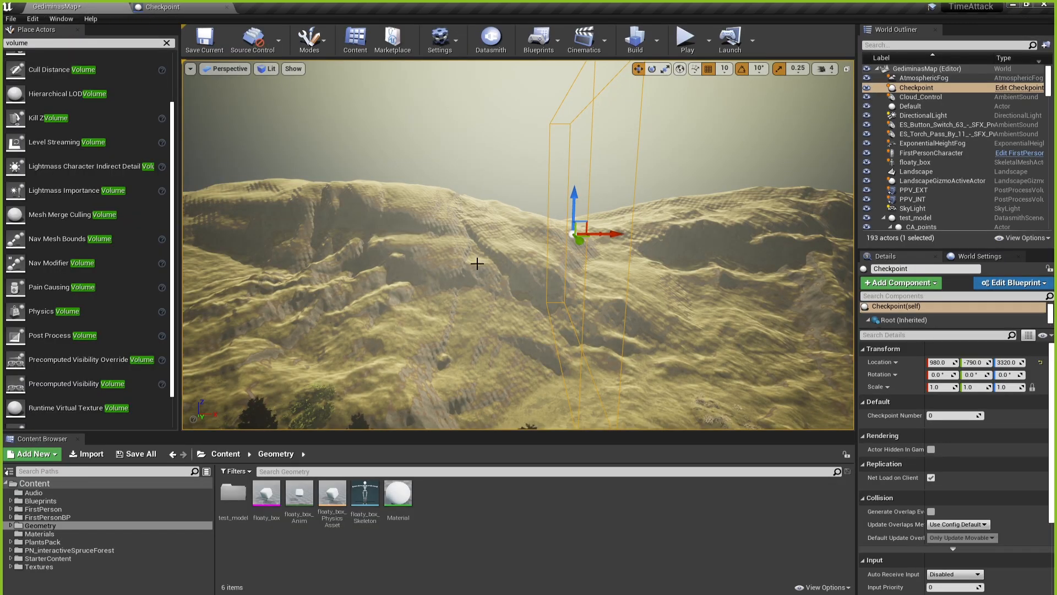
Deselect the placed checkpoint and fly around the level to examine it and its surroundings.
{"action": "middle_click_drag", "start_coordinate": [592, 132], "coordinate": [548, 138]}
{"action": "left_click", "coordinate": [592, 131]}
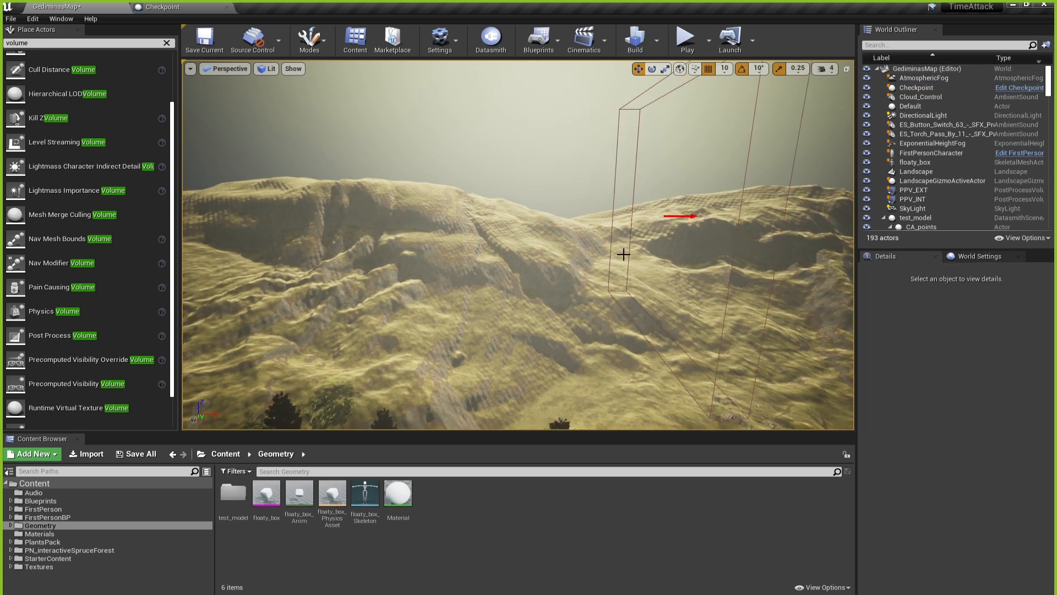
{"action": "right_click_drag", "start_coordinate": [623, 254], "coordinate": [750, 247]}
{"action": "key", "text": "w"}
{"action": "key", "text": "s"}
{"action": "key", "text": "a"}
{"action": "key", "text": "s"}
{"action": "key", "text": "w"}
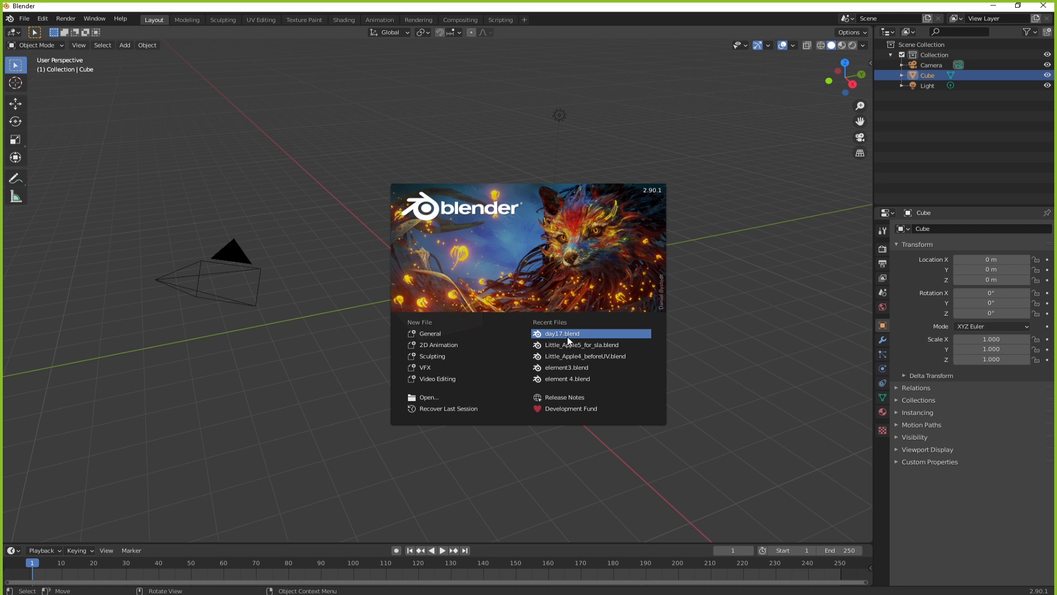
Switch to Blender, dismiss the splash screen and delete the default camera and light.
{"action": "left_click", "coordinate": [355, 287]}
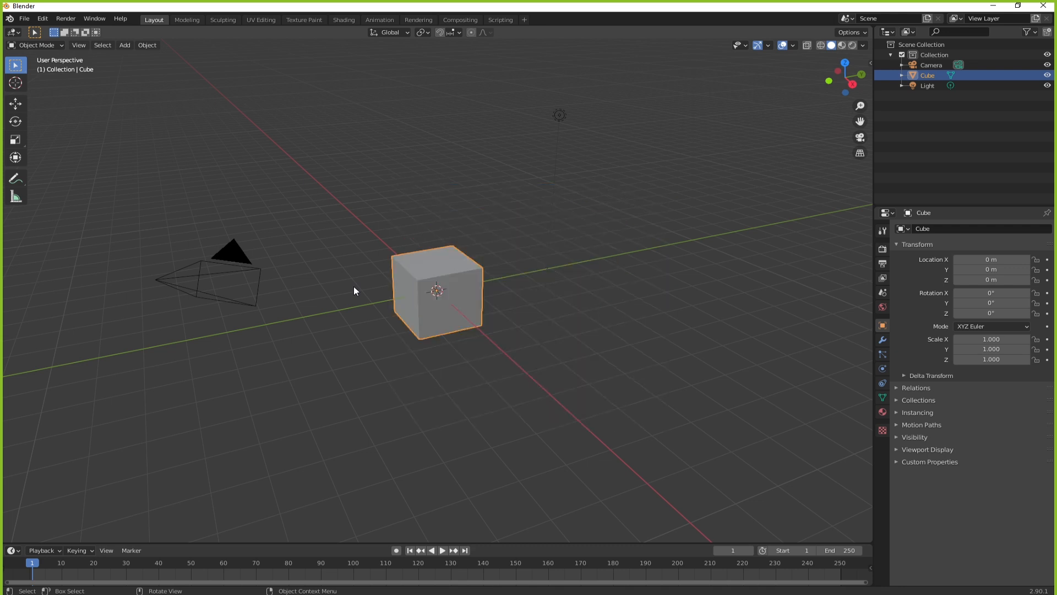
{"action": "left_click", "coordinate": [602, 319]}
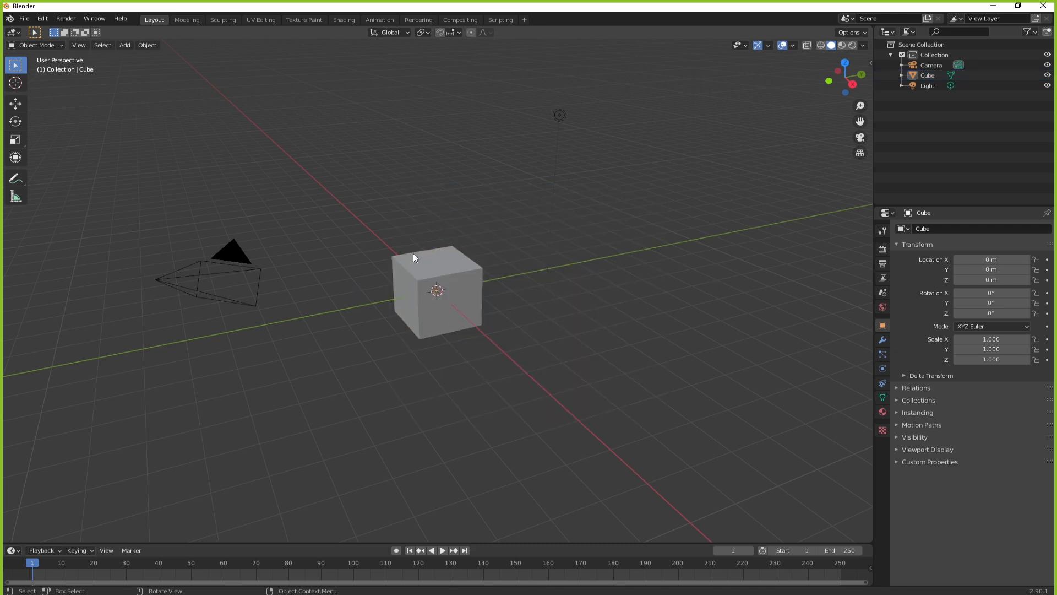
{"action": "left_click", "coordinate": [411, 278]}
{"action": "left_click", "coordinate": [355, 409]}
{"action": "left_click", "coordinate": [926, 66]}
{"action": "key", "text": "Delete"}
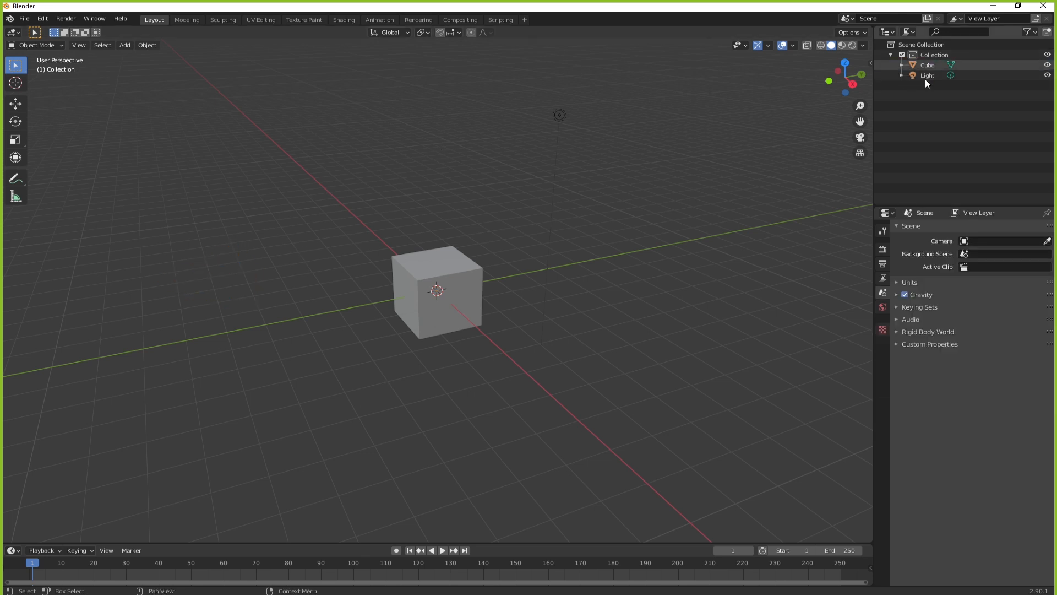
{"action": "left_click", "coordinate": [923, 77]}
{"action": "key", "text": "Delete"}
Examine the default cube up close and browse the modifiers available for it without adding one.
{"action": "left_click", "coordinate": [458, 257]}
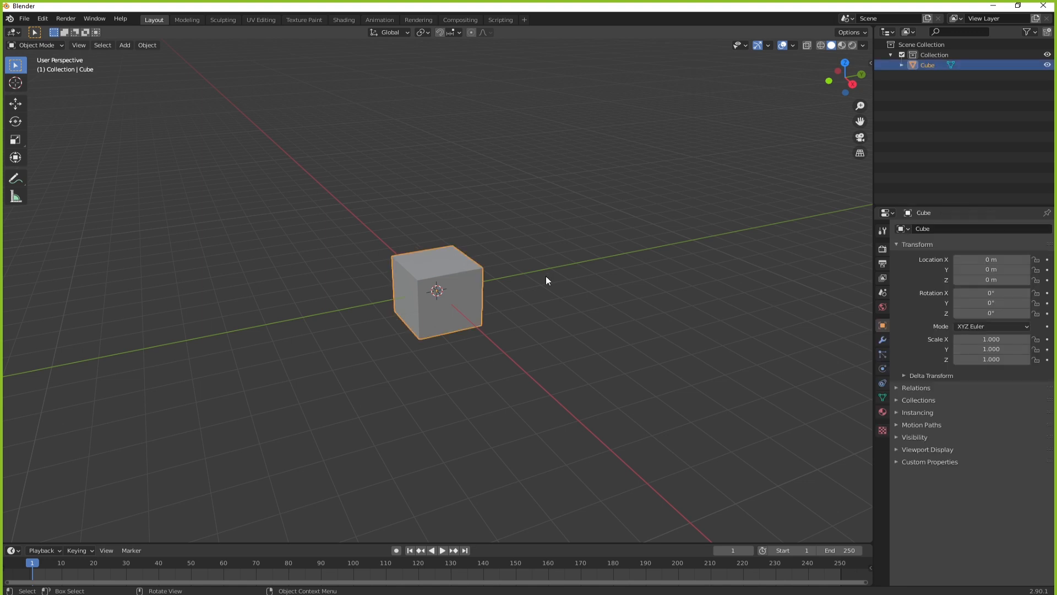
{"action": "middle_click_drag", "start_coordinate": [573, 313], "coordinate": [569, 370]}
{"action": "scroll", "coordinate": [473, 352], "scroll_direction": "up", "scroll_amount": 2}
{"action": "middle_click_drag", "start_coordinate": [477, 323], "coordinate": [474, 336]}
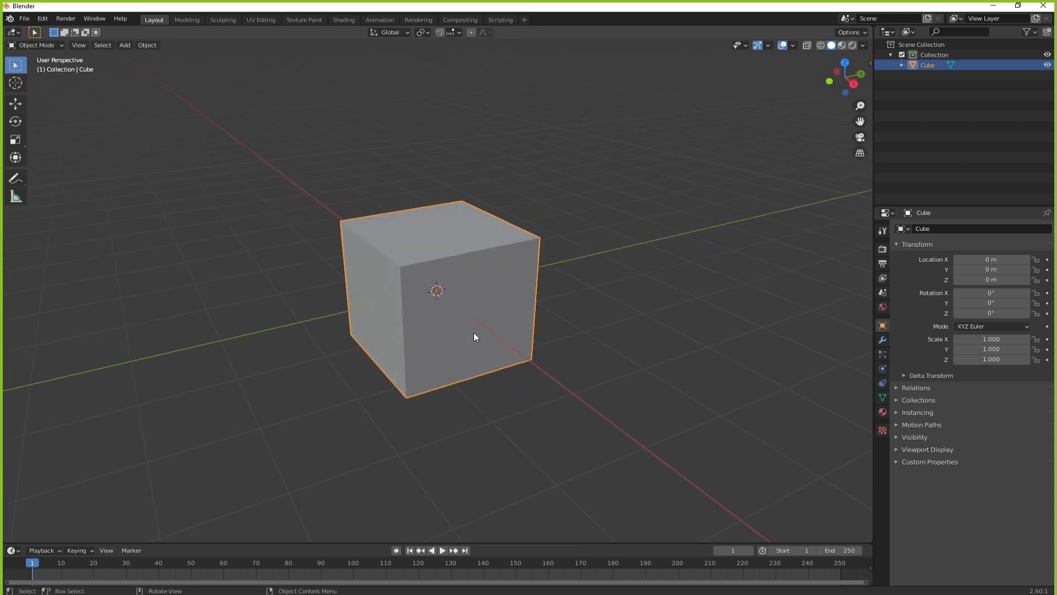
{"action": "left_click", "coordinate": [883, 341]}
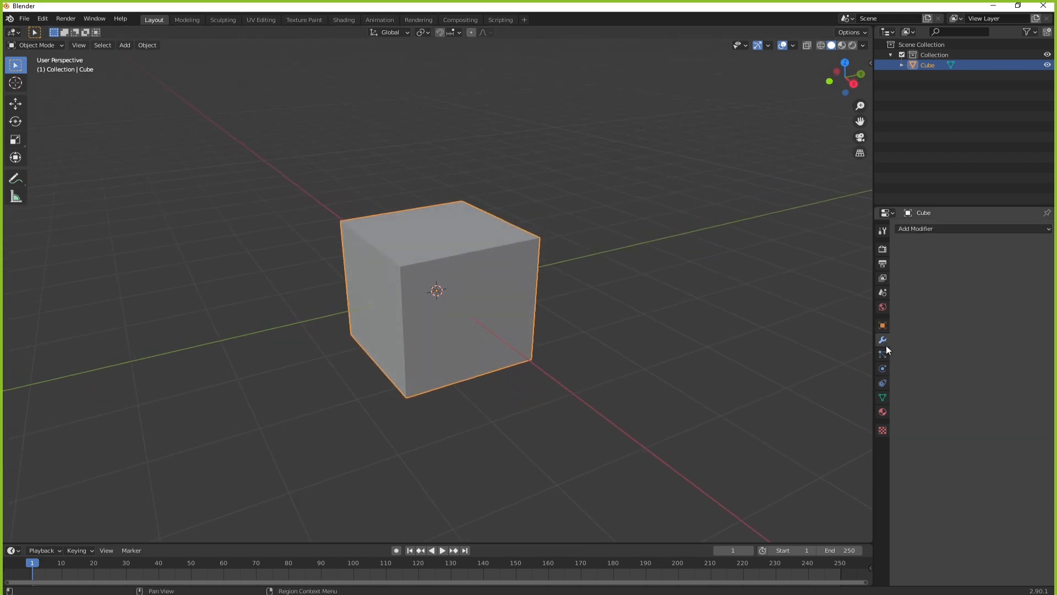
{"action": "left_click", "coordinate": [933, 229]}
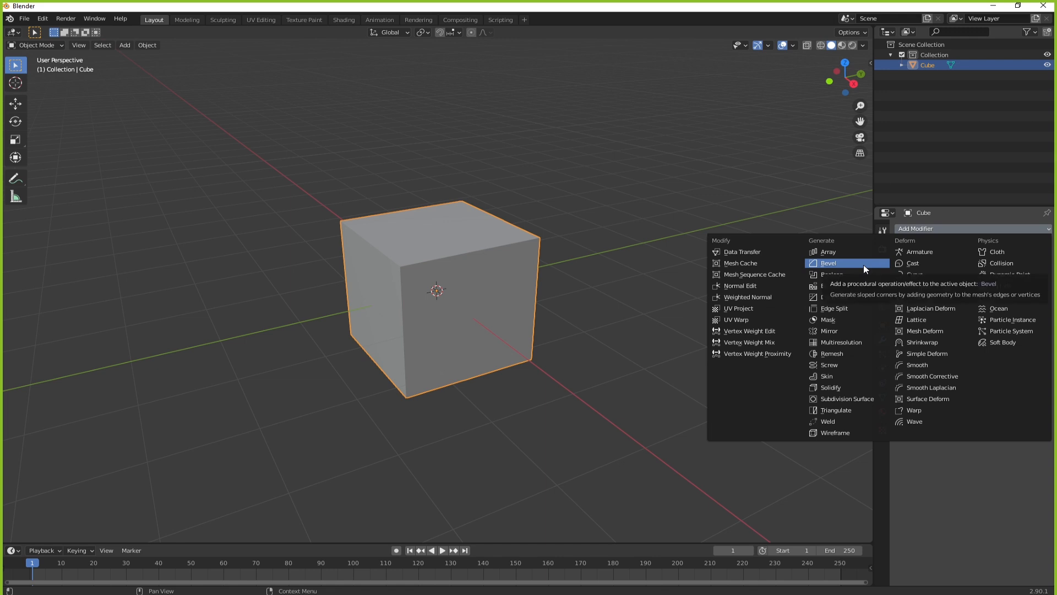
{"action": "left_click", "coordinate": [680, 196]}
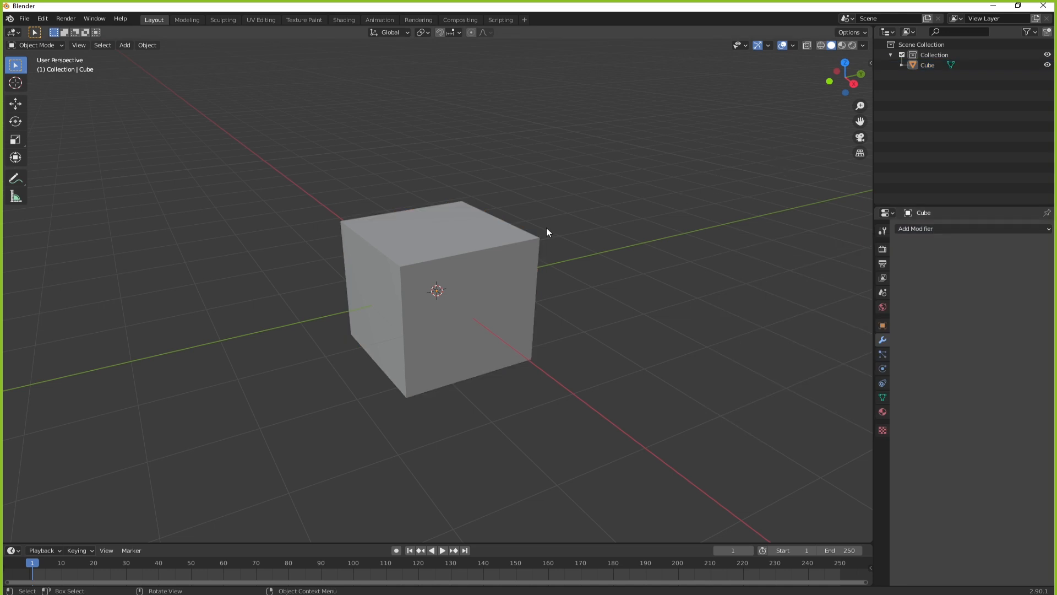
Try scaling the cube by a factor of 2 along the Z axis, and undo it.
{"action": "left_click", "coordinate": [487, 242]}
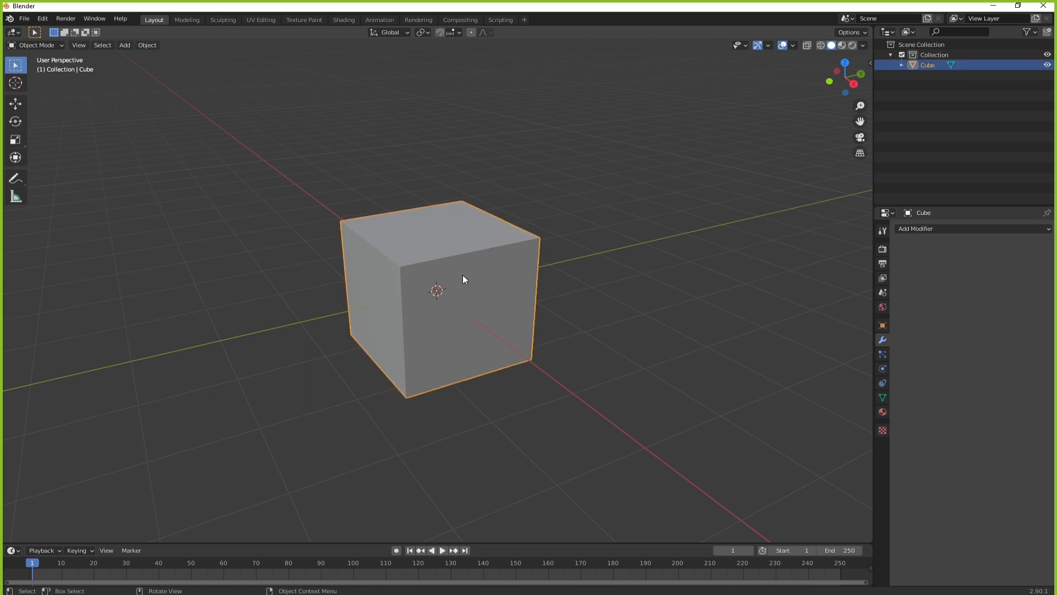
{"action": "key", "text": "s"}
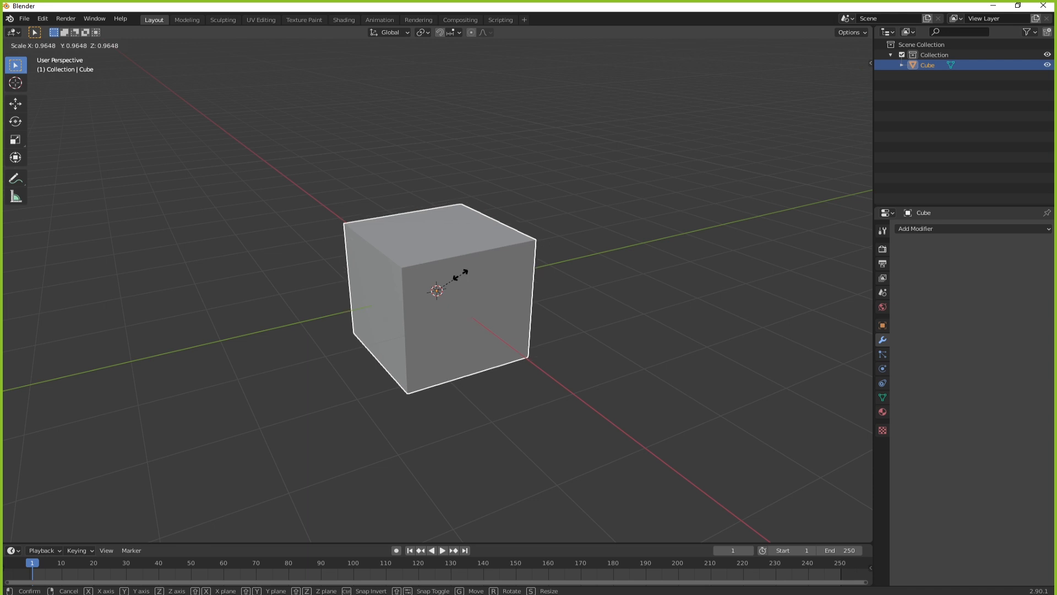
{"action": "key", "text": "z"}
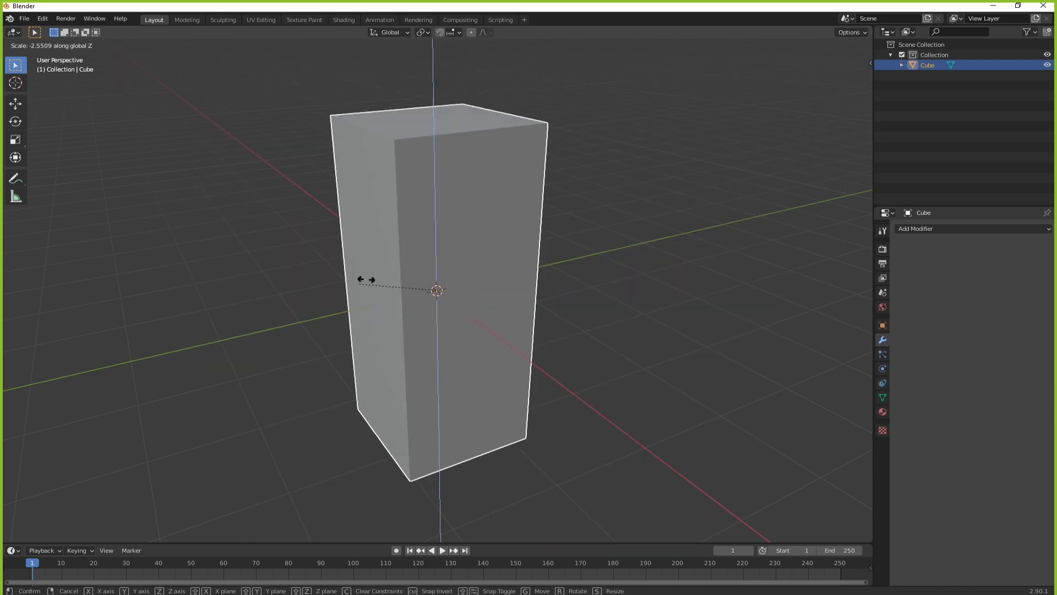
{"action": "type", "text": "2"}
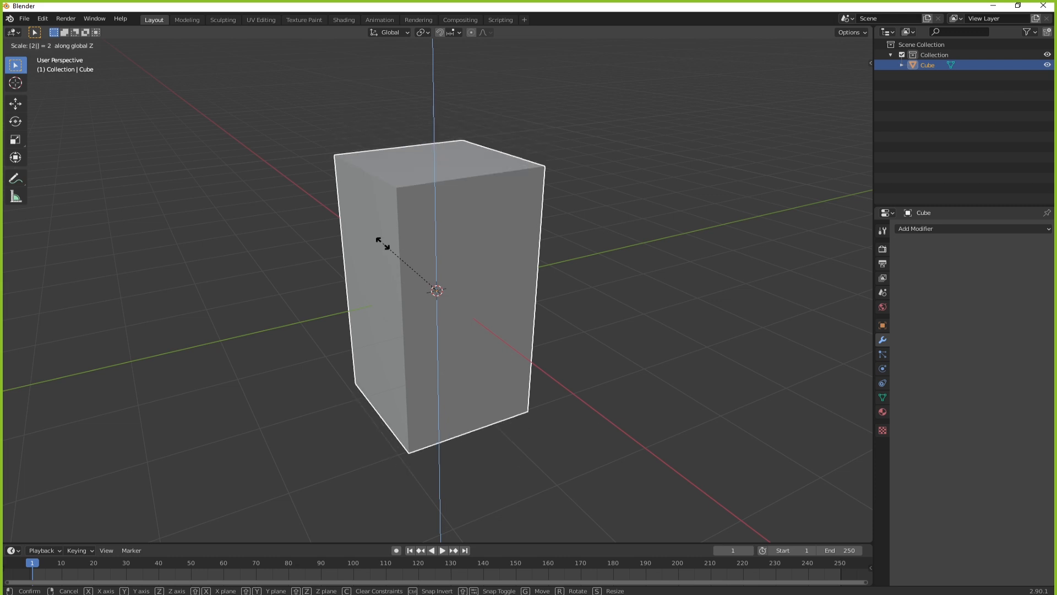
{"action": "key", "text": "Return"}
{"action": "right_click", "coordinate": [462, 336]}
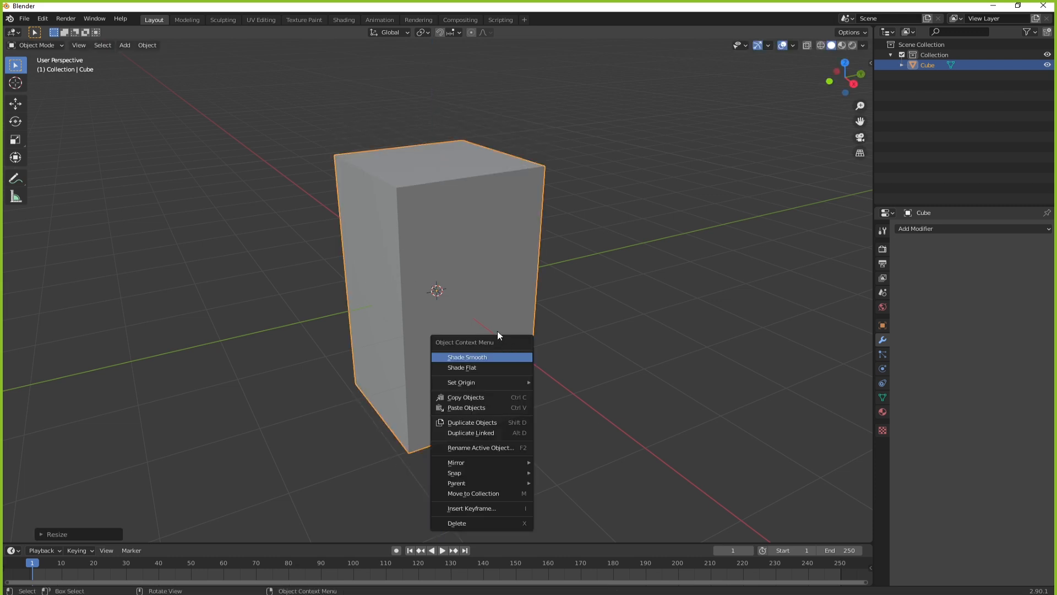
{"action": "key", "text": "ctrl+z"}
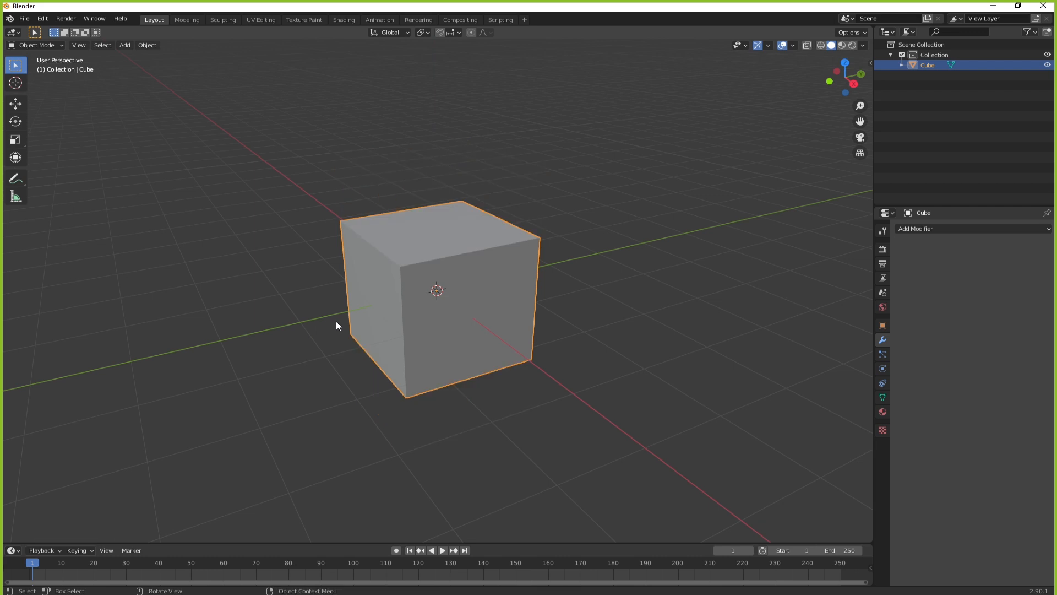
Scale the cube by a factor of 3 along the Z axis to form a tall pillar.
{"action": "type", "text": "sz2"}
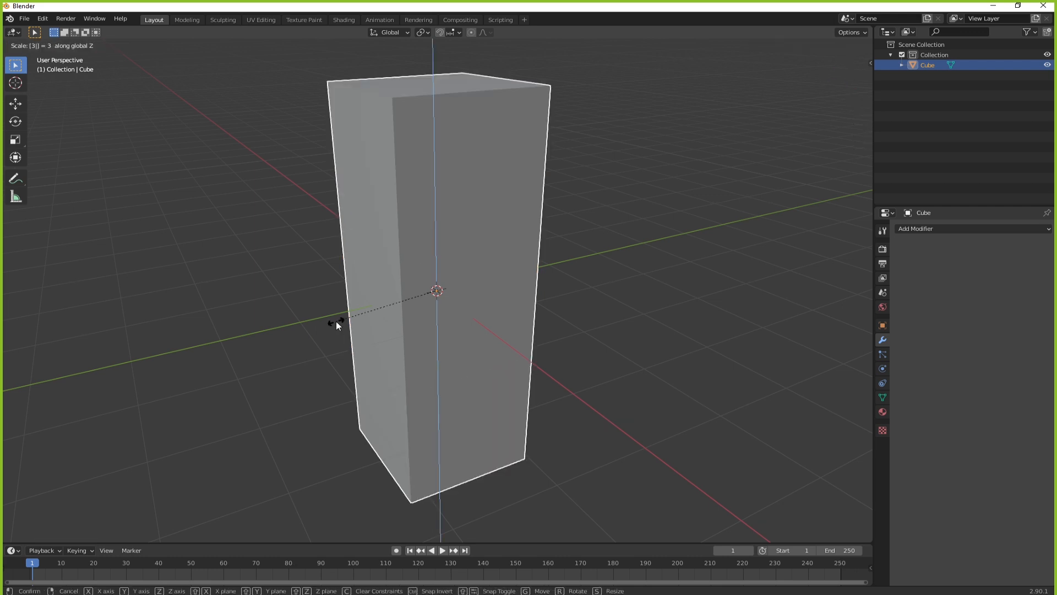
{"action": "key", "text": "Return"}
{"action": "middle_click_drag", "start_coordinate": [266, 347], "coordinate": [295, 341]}
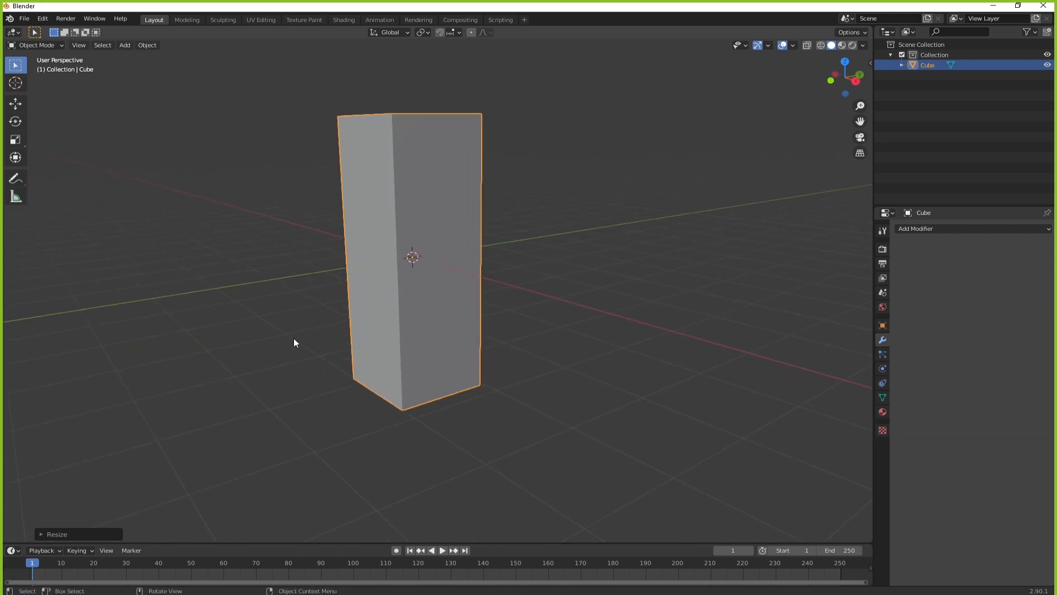
Try a Bevel modifier on the stretched cube, and undo it after inspecting the chamfered edges at both ends.
{"action": "left_click", "coordinate": [940, 229]}
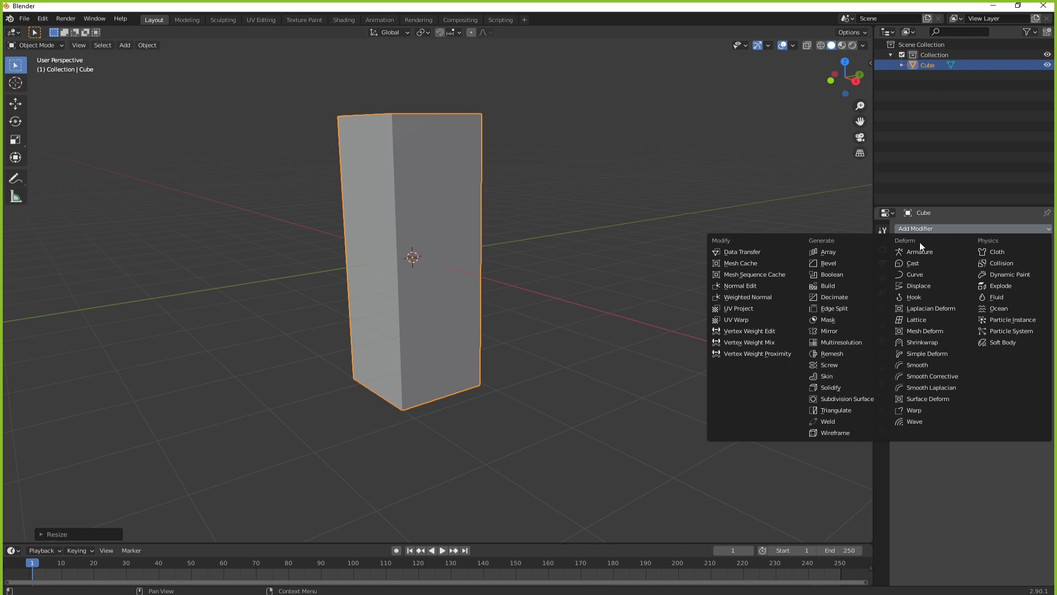
{"action": "left_click", "coordinate": [856, 262]}
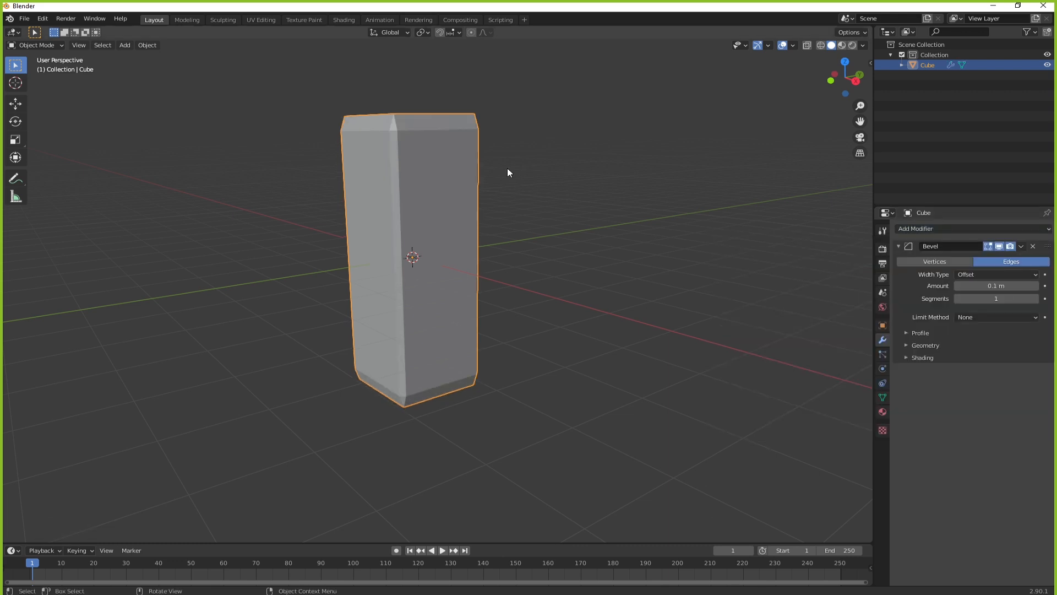
{"action": "middle_click_drag", "start_coordinate": [455, 134], "coordinate": [411, 187]}
{"action": "scroll", "coordinate": [411, 94], "scroll_direction": "up", "scroll_amount": 1}
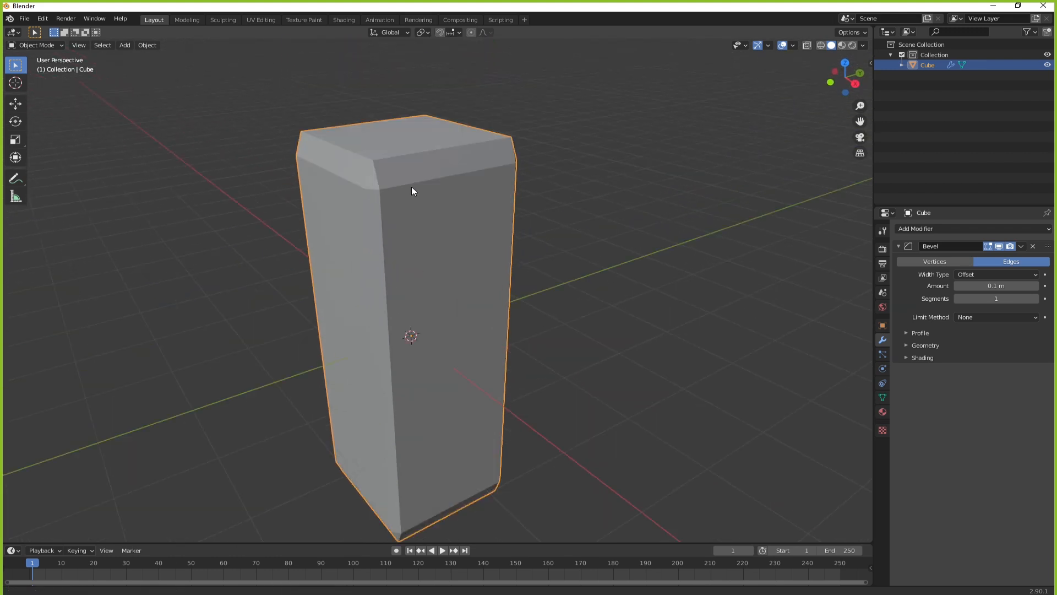
{"action": "scroll", "coordinate": [368, 196], "scroll_direction": "up", "scroll_amount": 2}
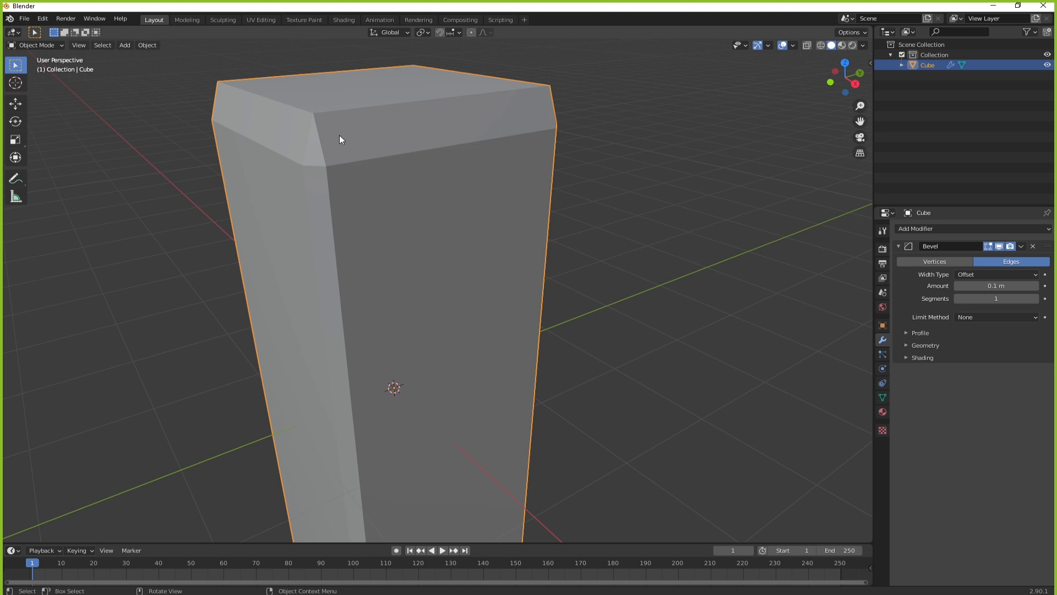
{"action": "scroll", "coordinate": [411, 224], "scroll_direction": "down", "scroll_amount": 4}
{"action": "middle_click_drag", "start_coordinate": [435, 281], "coordinate": [394, 375]}
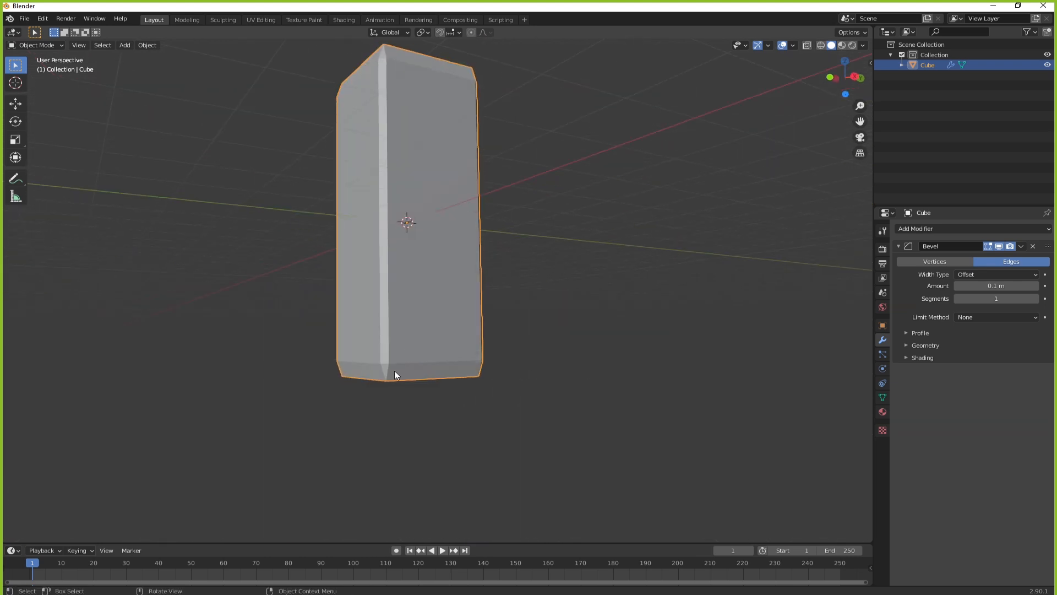
{"action": "scroll", "coordinate": [395, 434], "scroll_direction": "up", "scroll_amount": 3}
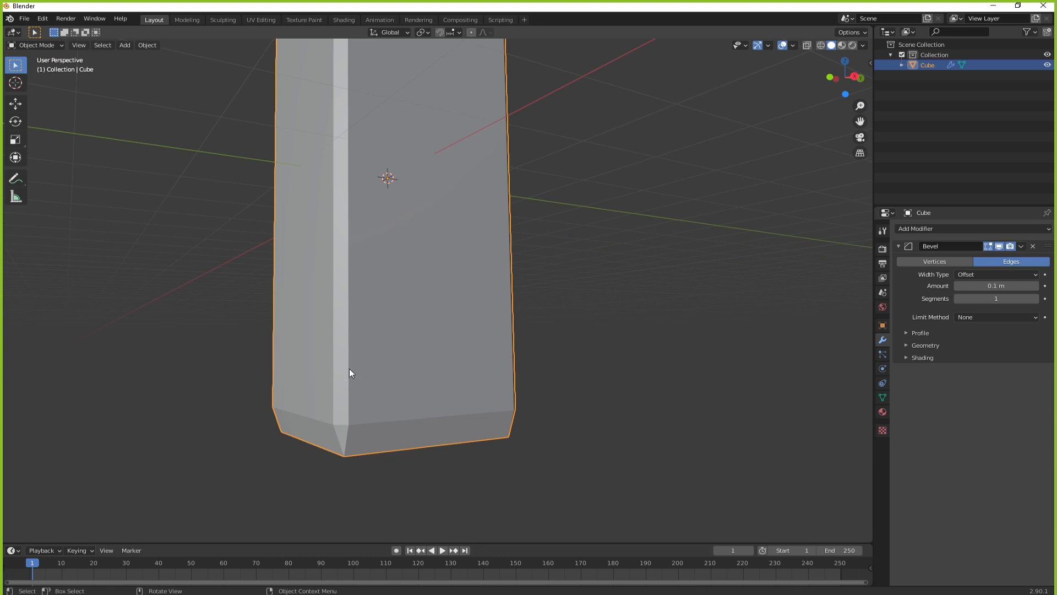
{"action": "key", "text": "ctrl+z"}
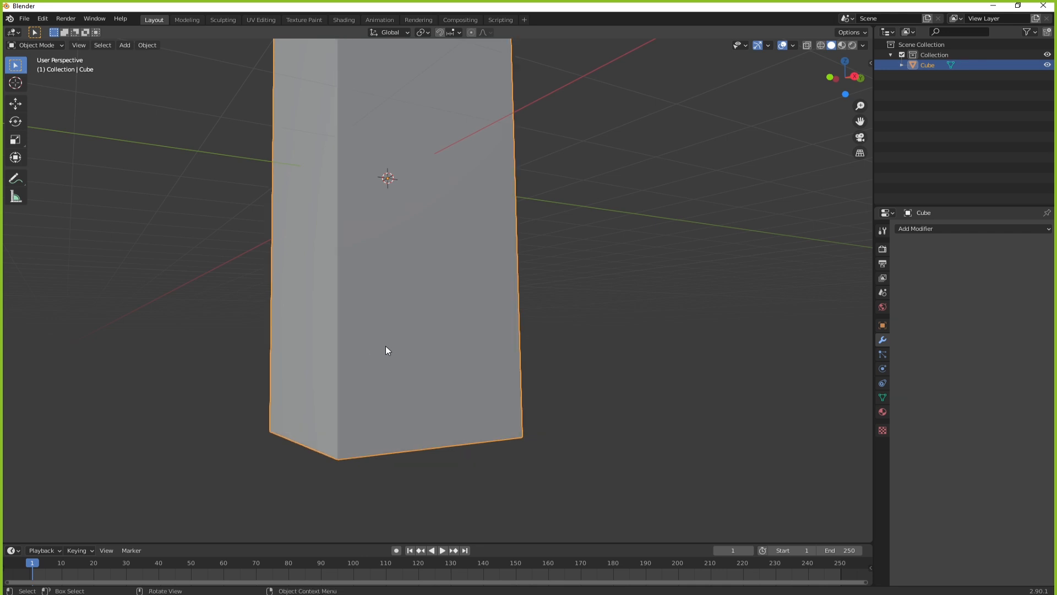
{"action": "scroll", "coordinate": [593, 312], "scroll_direction": "down", "scroll_amount": 3}
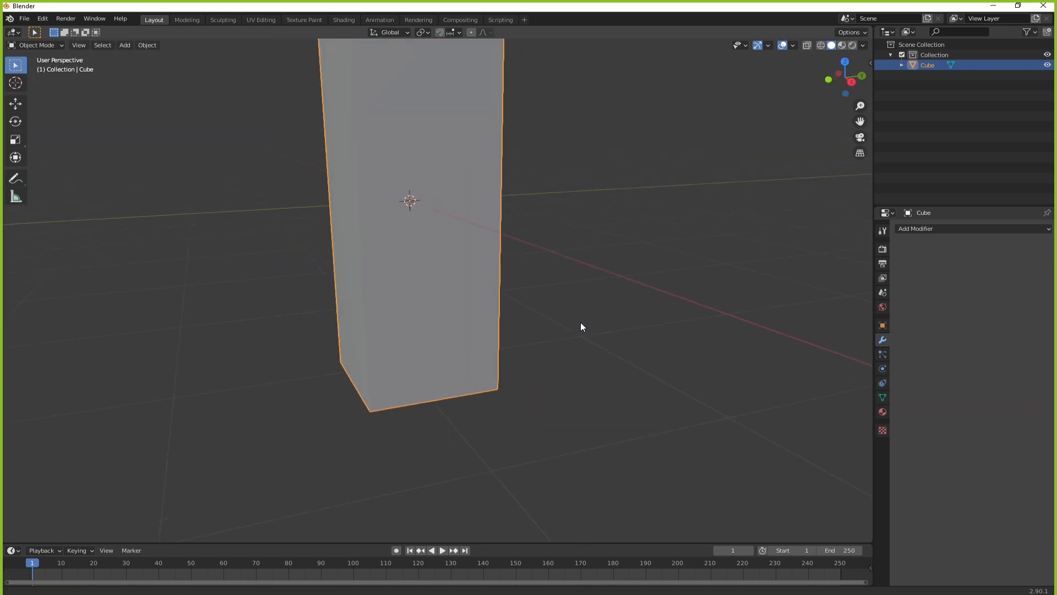
Try applying all transforms to the pillar, check its scale values, and undo the application.
{"action": "middle_click_drag", "start_coordinate": [580, 322], "coordinate": [576, 384]}
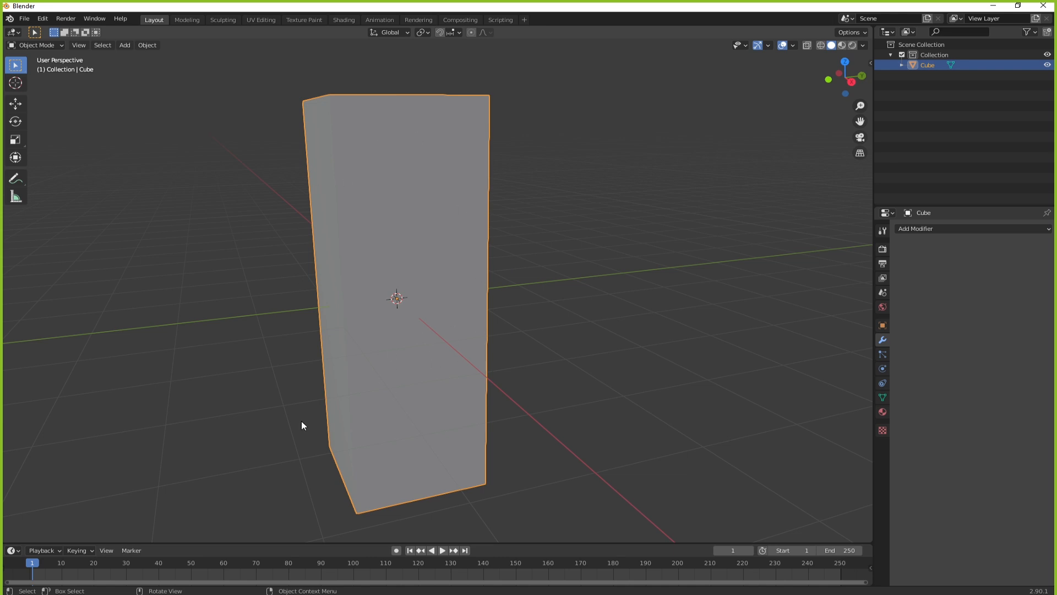
{"action": "left_click", "coordinate": [222, 117]}
{"action": "left_click", "coordinate": [411, 172]}
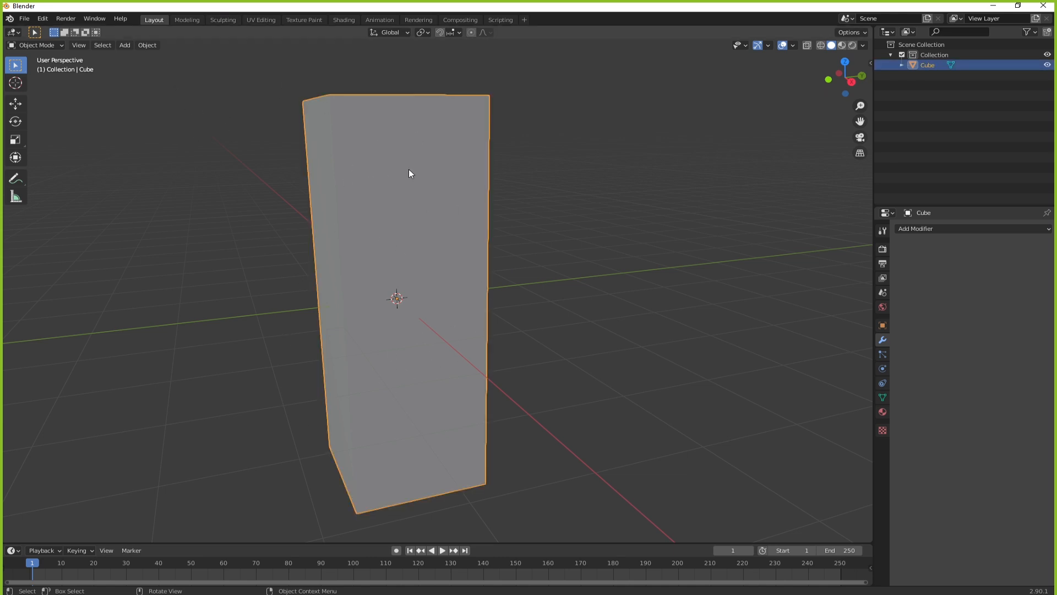
{"action": "left_click", "coordinate": [145, 46]}
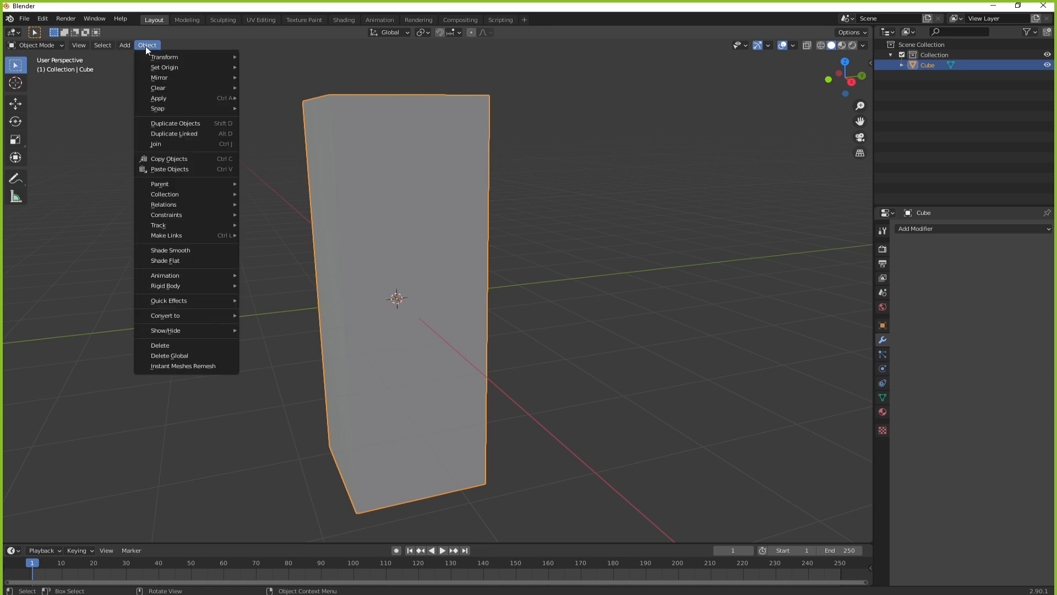
{"action": "mouse_move", "coordinate": [173, 103]}
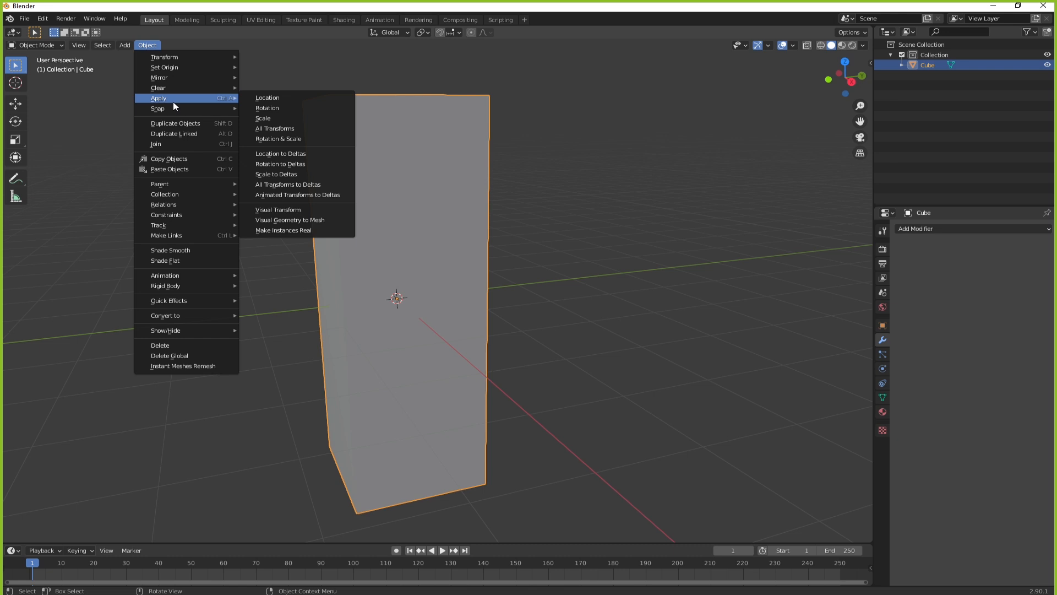
{"action": "left_click", "coordinate": [274, 131]}
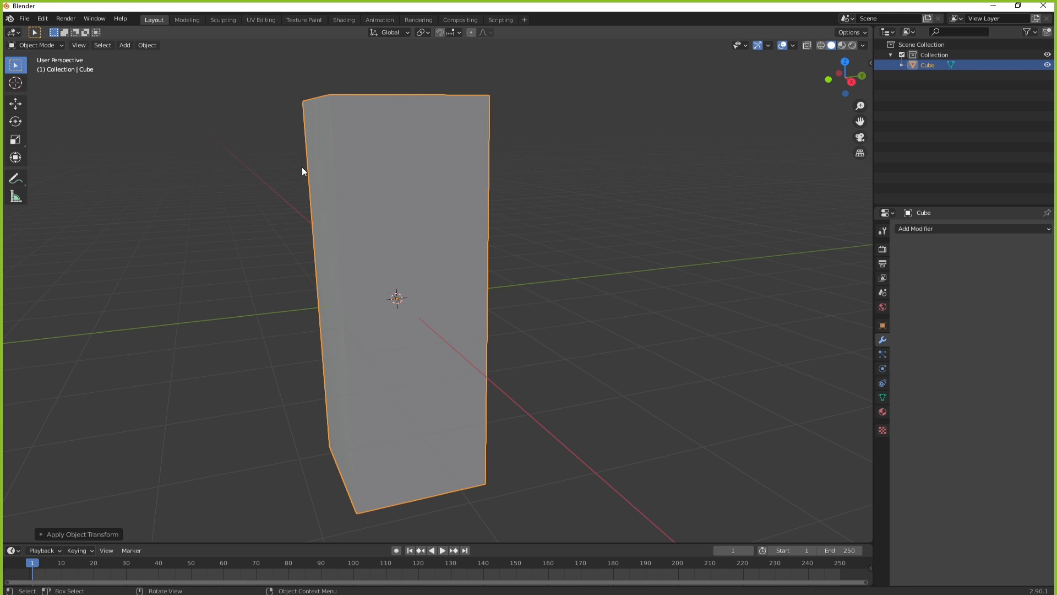
{"action": "key", "text": "n"}
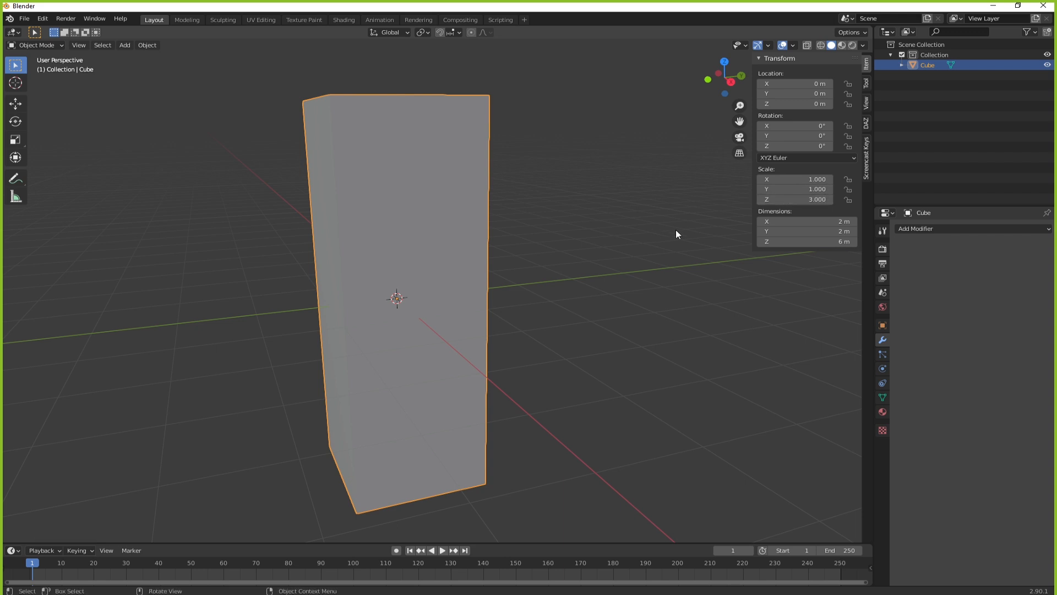
{"action": "key", "text": "ctrl+z"}
Apply all transforms to the pillar so its current proportions become the base scale, and check its scale values.
{"action": "left_click", "coordinate": [142, 45]}
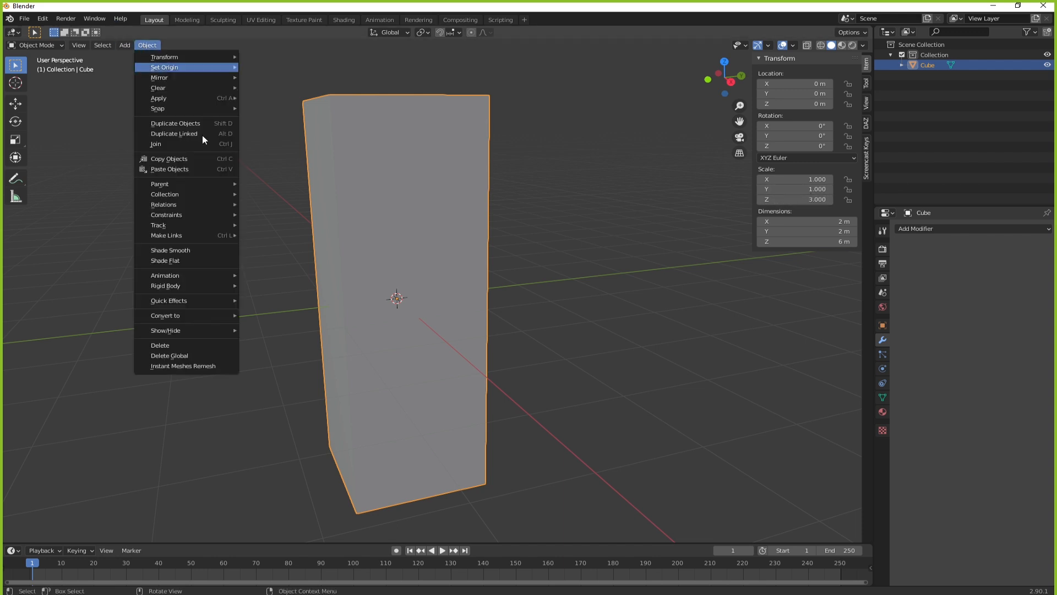
{"action": "mouse_move", "coordinate": [206, 100]}
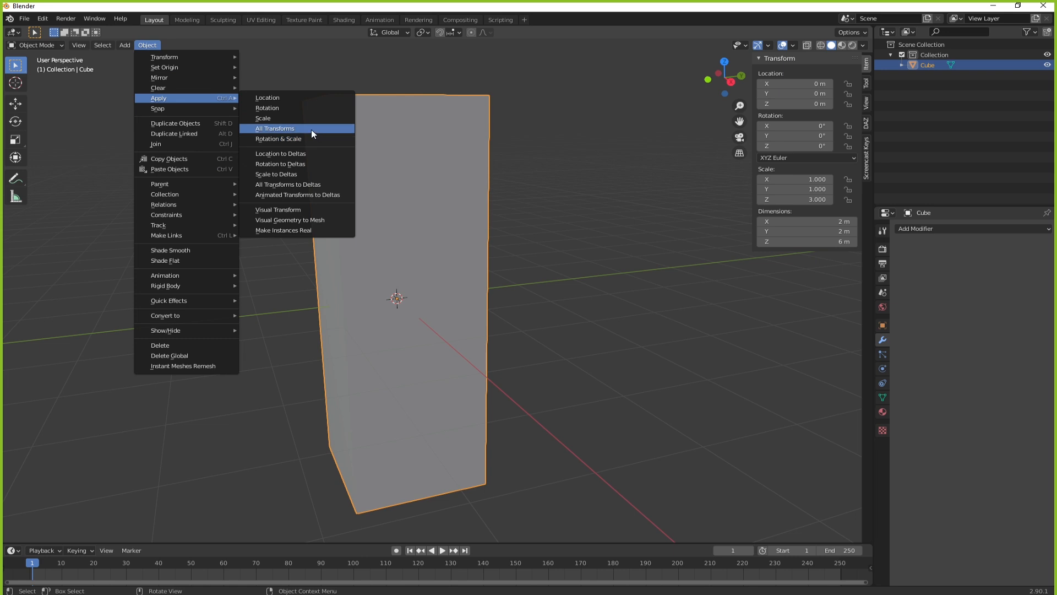
{"action": "left_click", "coordinate": [312, 129]}
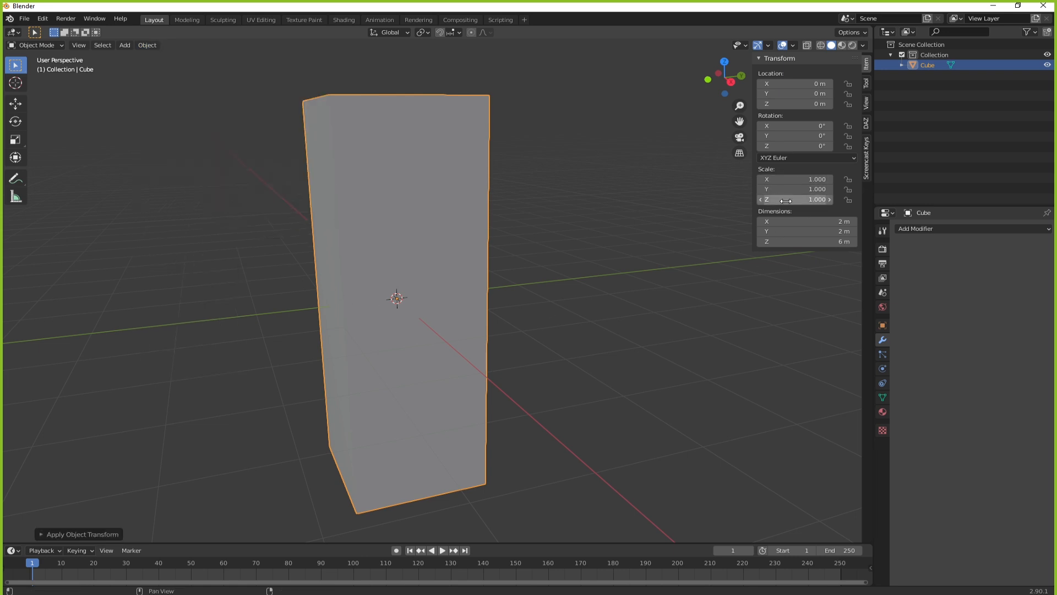
{"action": "key", "text": "n"}
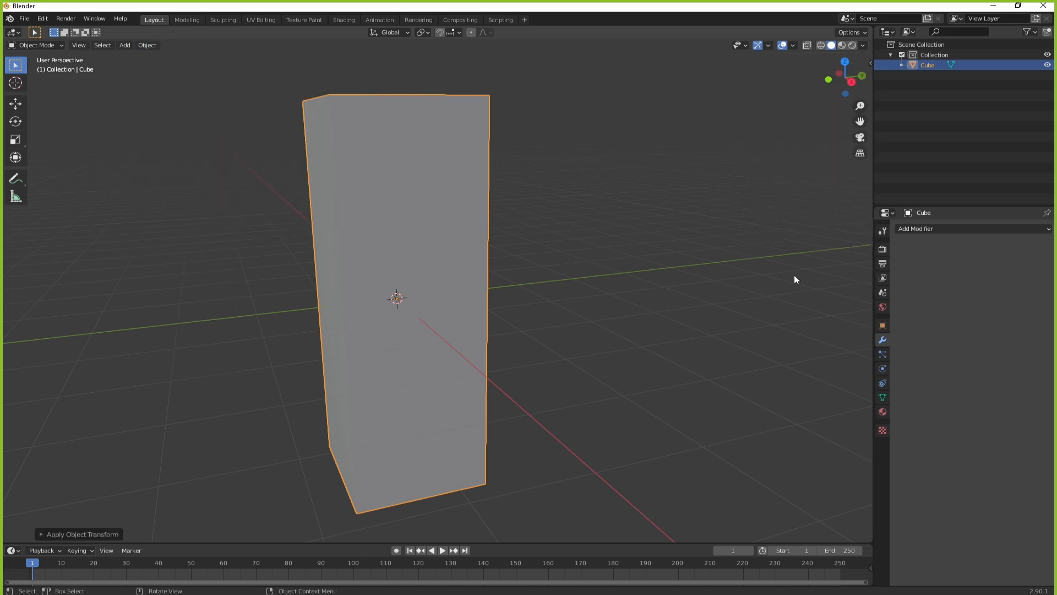
Add a Bevel modifier to the pillar and set it to 5 segments.
{"action": "left_click", "coordinate": [914, 227]}
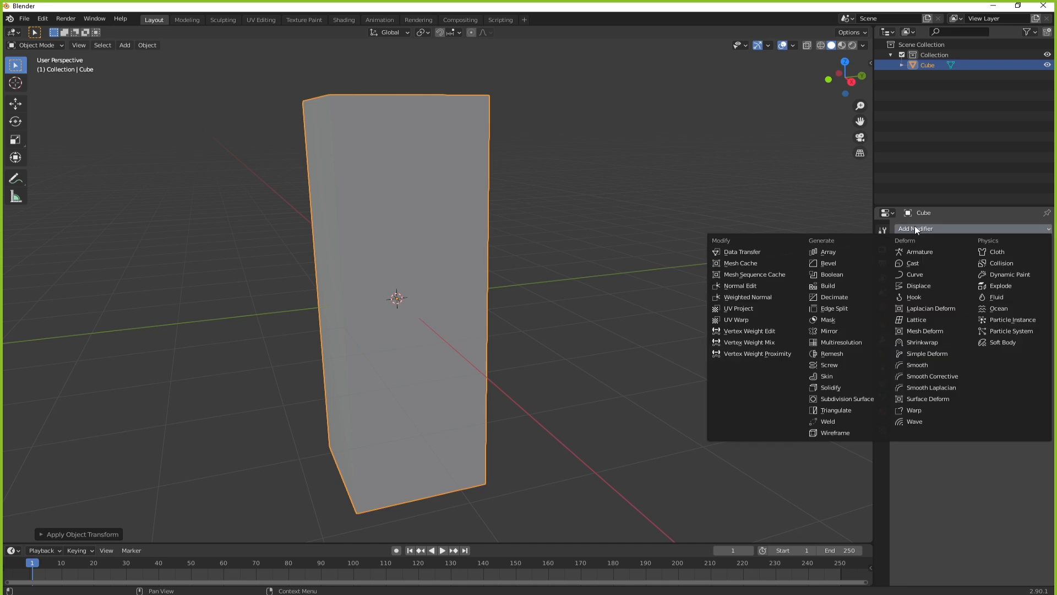
{"action": "left_click", "coordinate": [841, 265]}
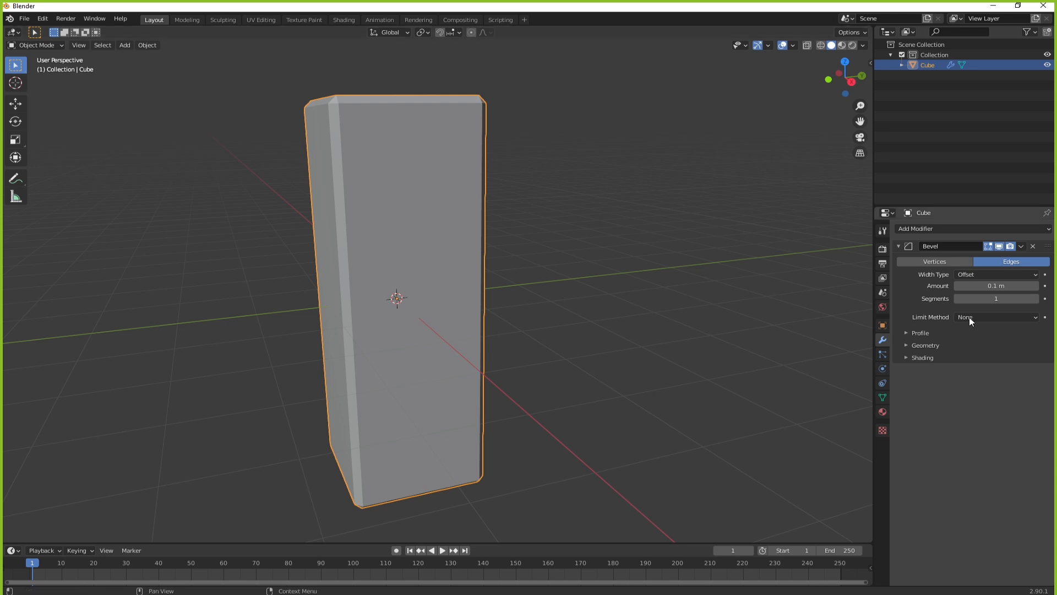
{"action": "left_click_drag", "start_coordinate": [988, 286], "coordinate": [1016, 300]}
{"action": "middle_click_drag", "start_coordinate": [485, 161], "coordinate": [364, 149]}
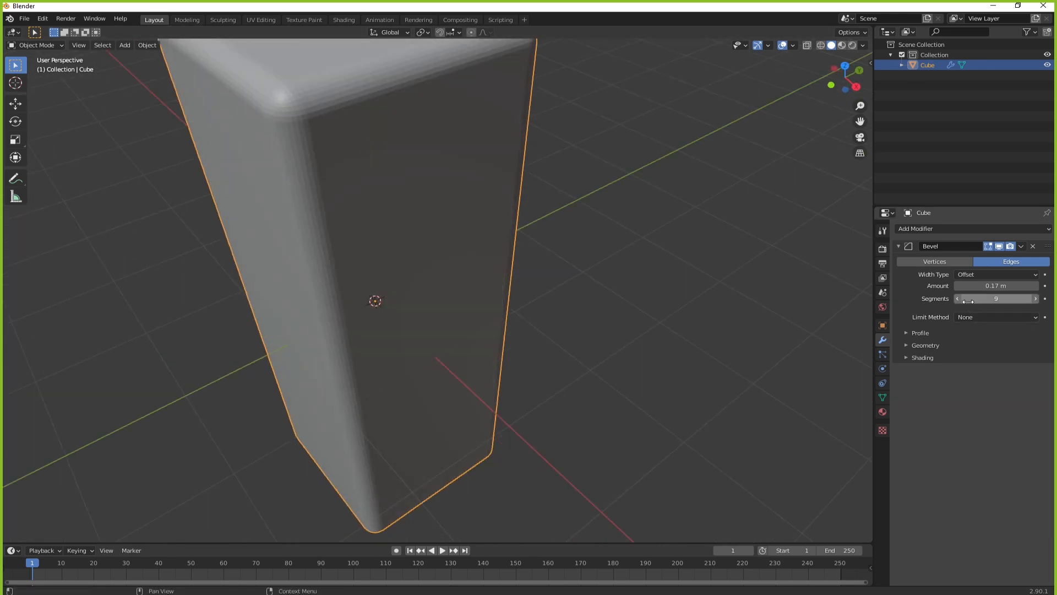
{"action": "left_click_drag", "start_coordinate": [969, 301], "coordinate": [951, 301]}
{"action": "middle_click_drag", "start_coordinate": [598, 337], "coordinate": [580, 317]}
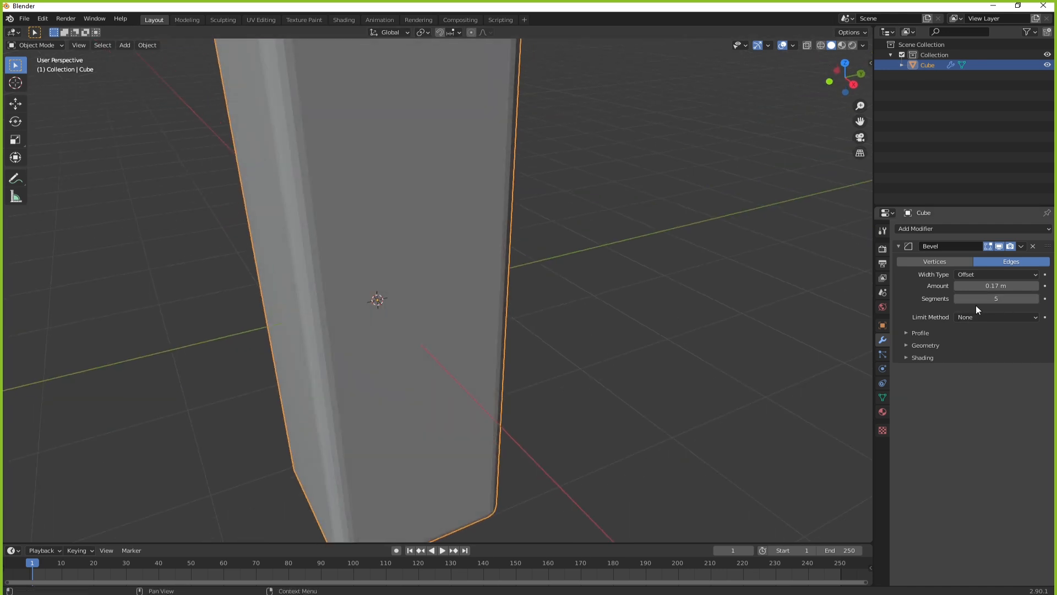
Set the bevel amount to 0.2 m and inspect the rounded pillar from several sides.
{"action": "left_click", "coordinate": [999, 287]}
{"action": "double_click", "coordinate": [971, 286]}
{"action": "type", "text": "2"}
{"action": "key", "text": "Return"}
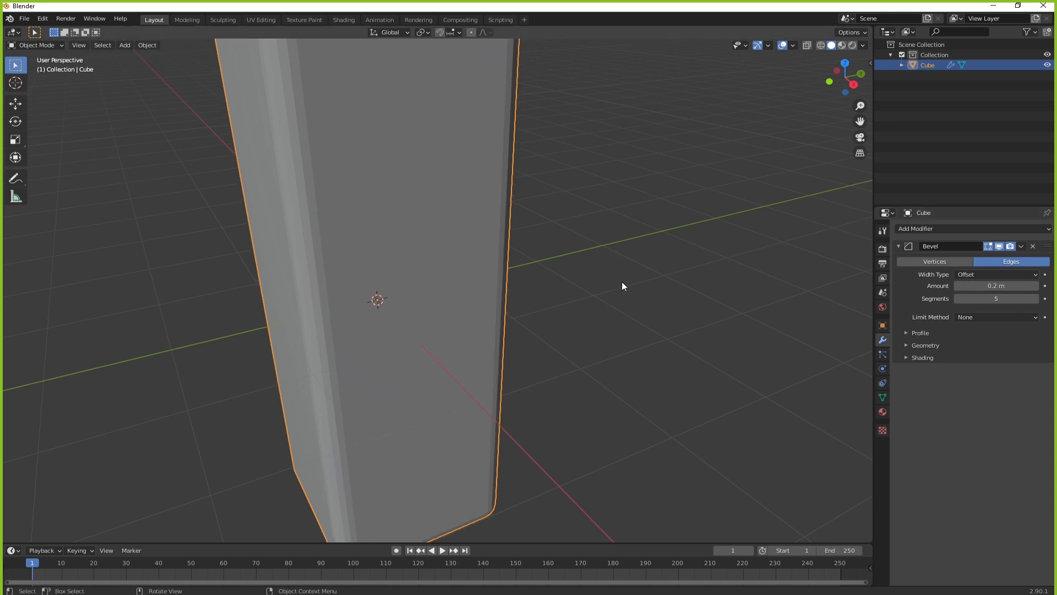
{"action": "scroll", "coordinate": [554, 300], "scroll_direction": "down", "scroll_amount": 5}
{"action": "middle_click_drag", "start_coordinate": [553, 299], "coordinate": [864, 267]}
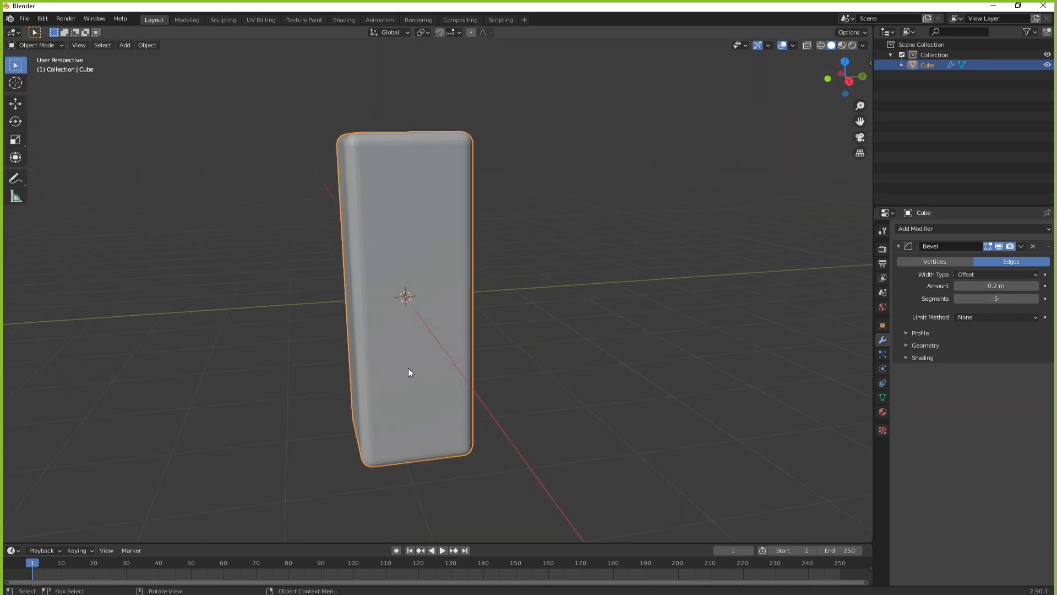
{"action": "middle_click_drag", "start_coordinate": [408, 371], "coordinate": [512, 341]}
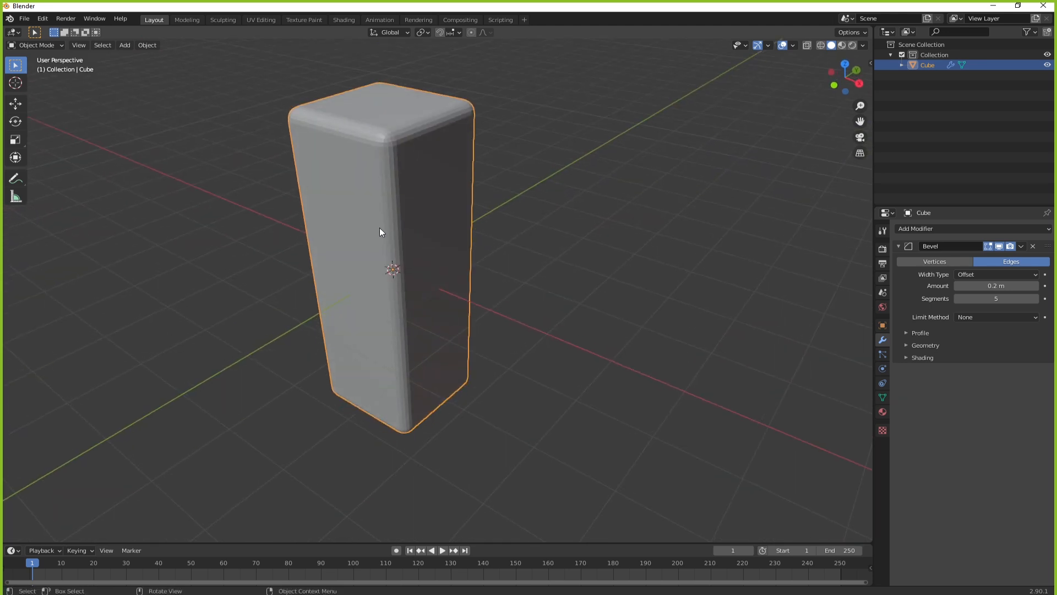
Apply the Bevel modifier permanently to the pillar and reselect the pillar.
{"action": "left_click", "coordinate": [1022, 246]}
{"action": "left_click", "coordinate": [993, 258]}
{"action": "left_click", "coordinate": [652, 266]}
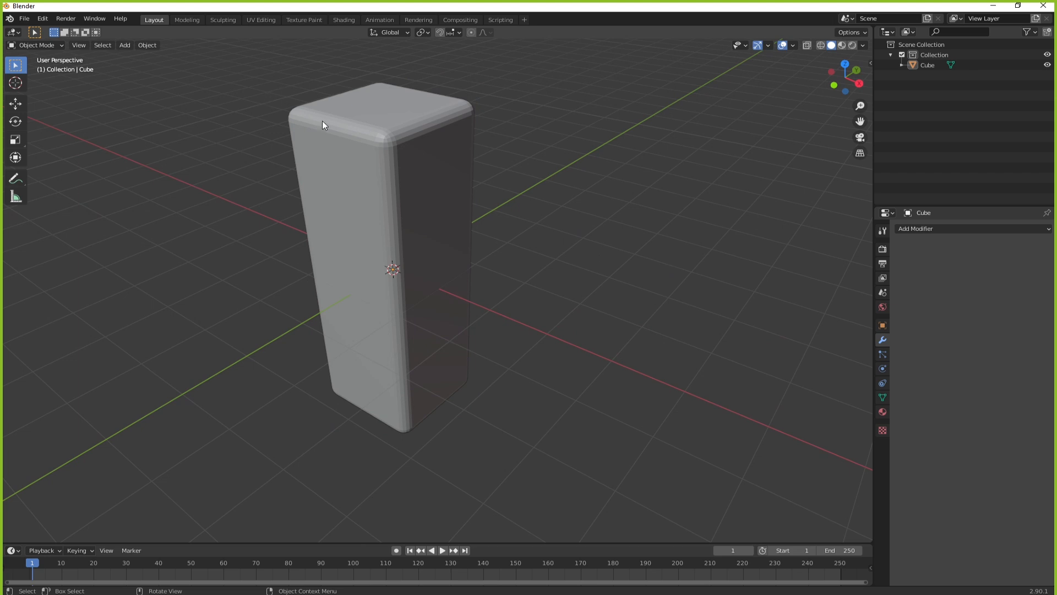
{"action": "left_click", "coordinate": [338, 130]}
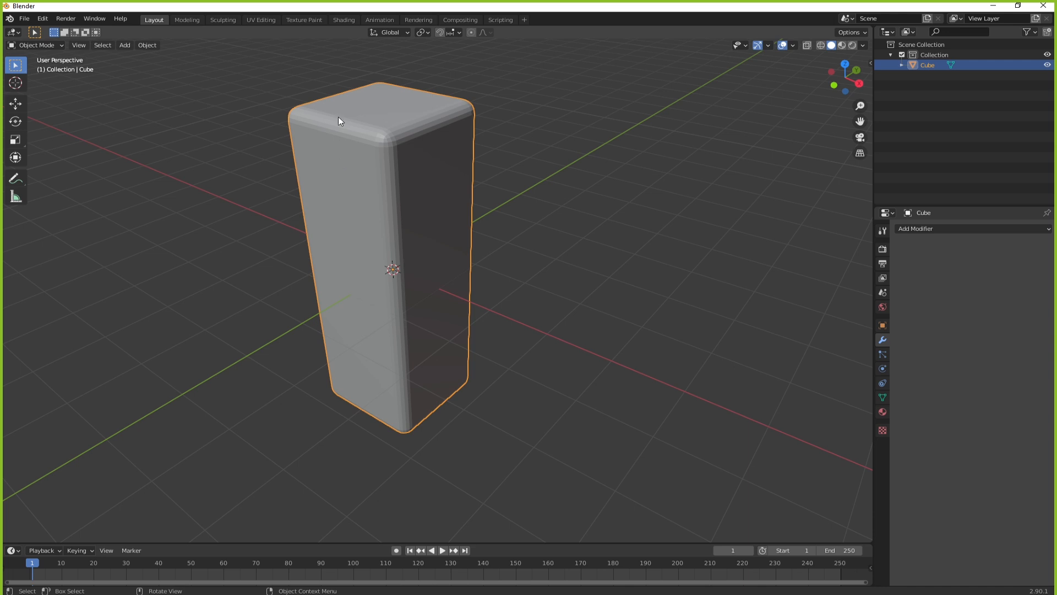
Examine the facets at the pillar's bevelled upper corner and apply flat shading to the pillar.
{"action": "scroll", "coordinate": [342, 116], "scroll_direction": "up", "scroll_amount": 3}
{"action": "middle_click_drag", "start_coordinate": [375, 102], "coordinate": [402, 197], "text": "shift"}
{"action": "scroll", "coordinate": [339, 144], "scroll_direction": "up", "scroll_amount": 2}
{"action": "middle_click_drag", "start_coordinate": [338, 144], "coordinate": [346, 151]}
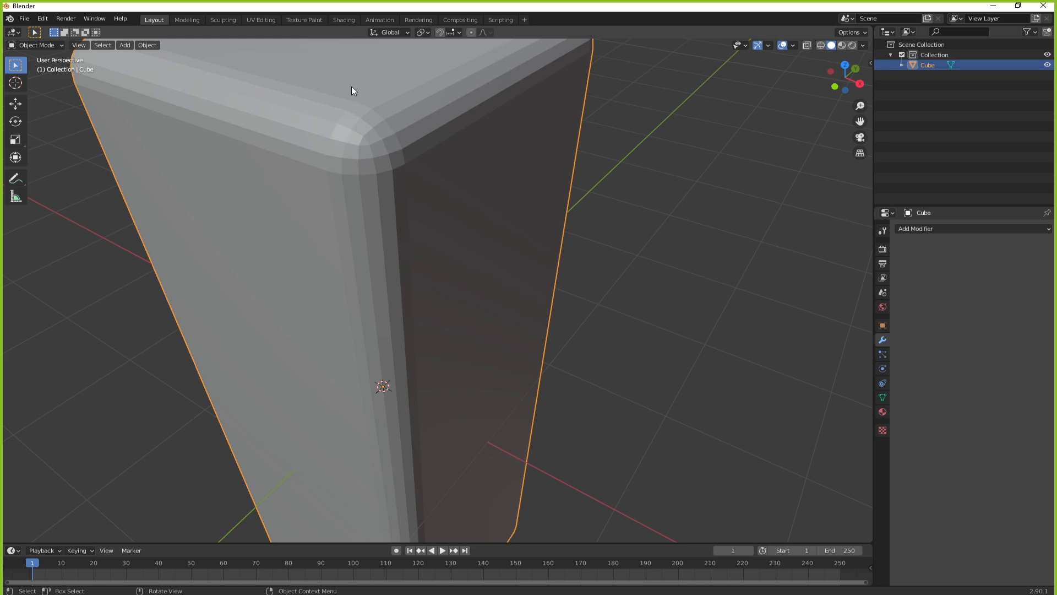
{"action": "right_click", "coordinate": [286, 217]}
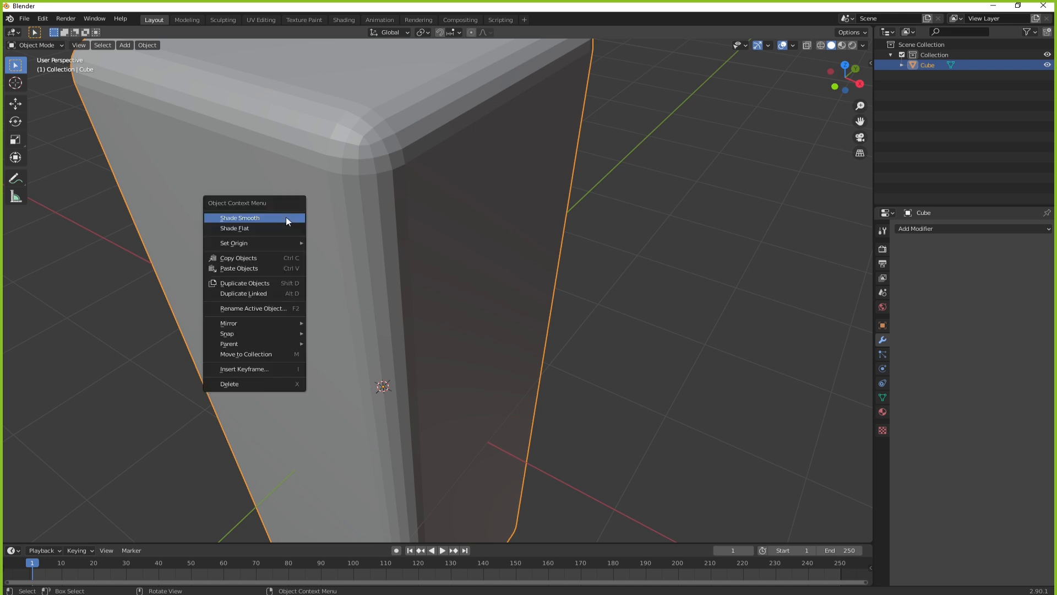
{"action": "left_click", "coordinate": [238, 227]}
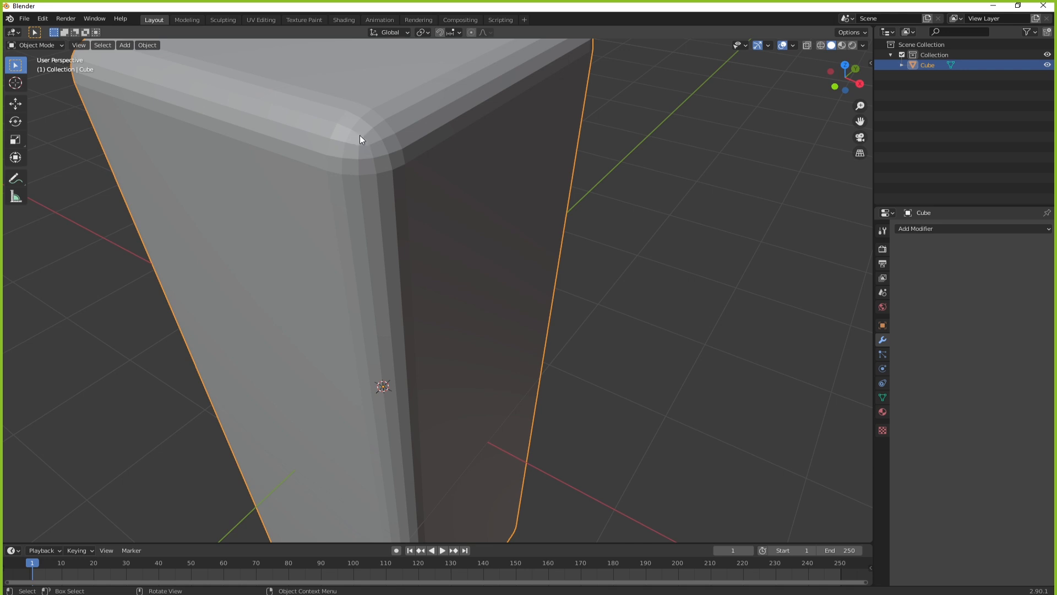
Apply smooth shading to the pillar, view it as a whole, and deselect it.
{"action": "right_click", "coordinate": [327, 185]}
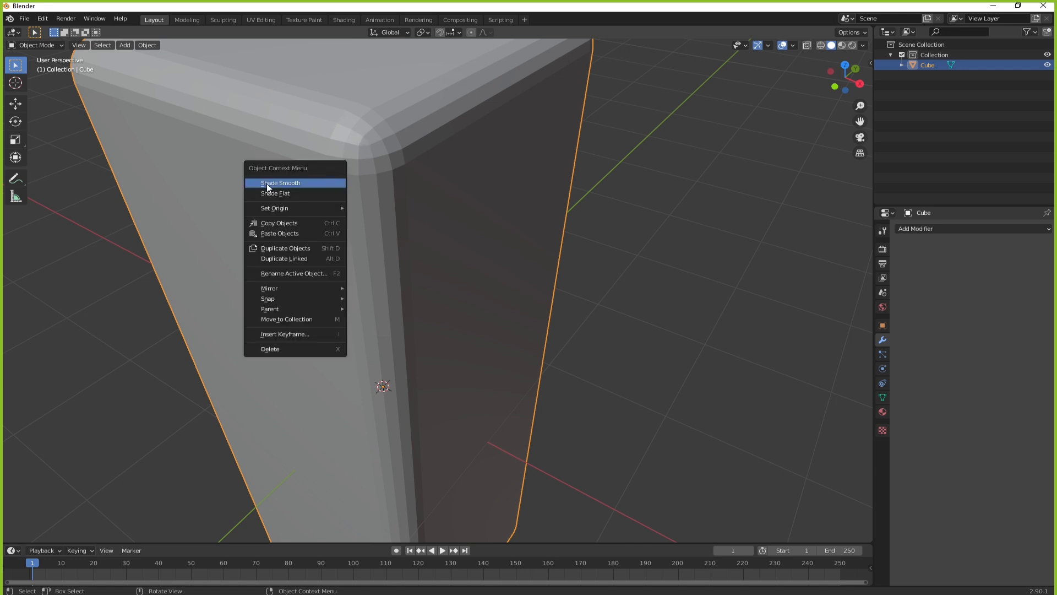
{"action": "left_click", "coordinate": [280, 183]}
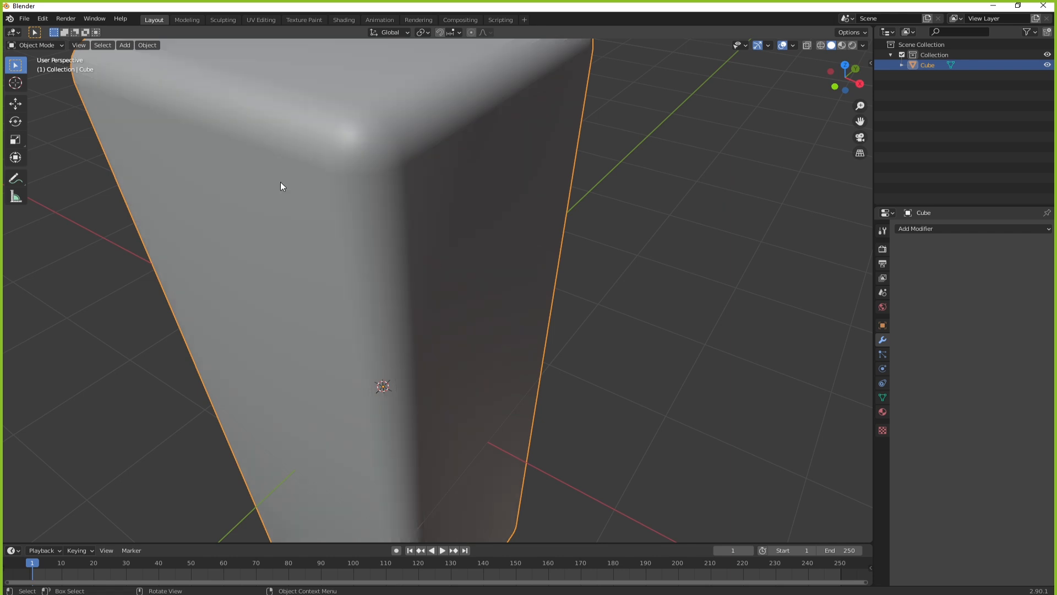
{"action": "scroll", "coordinate": [416, 247], "scroll_direction": "down", "scroll_amount": 4}
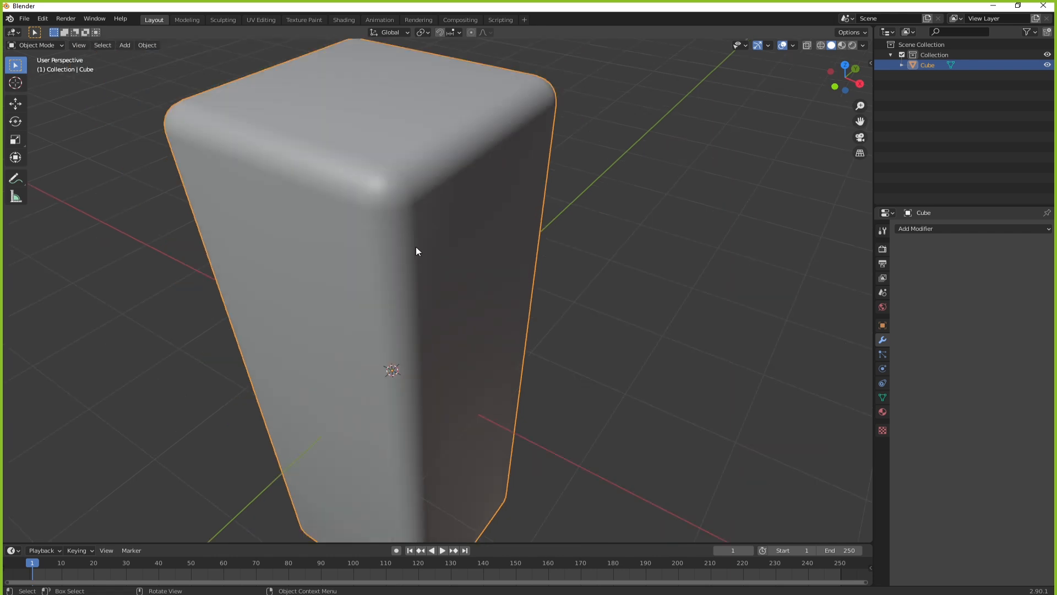
{"action": "middle_click_drag", "start_coordinate": [523, 416], "coordinate": [545, 380]}
{"action": "left_click", "coordinate": [545, 380]}
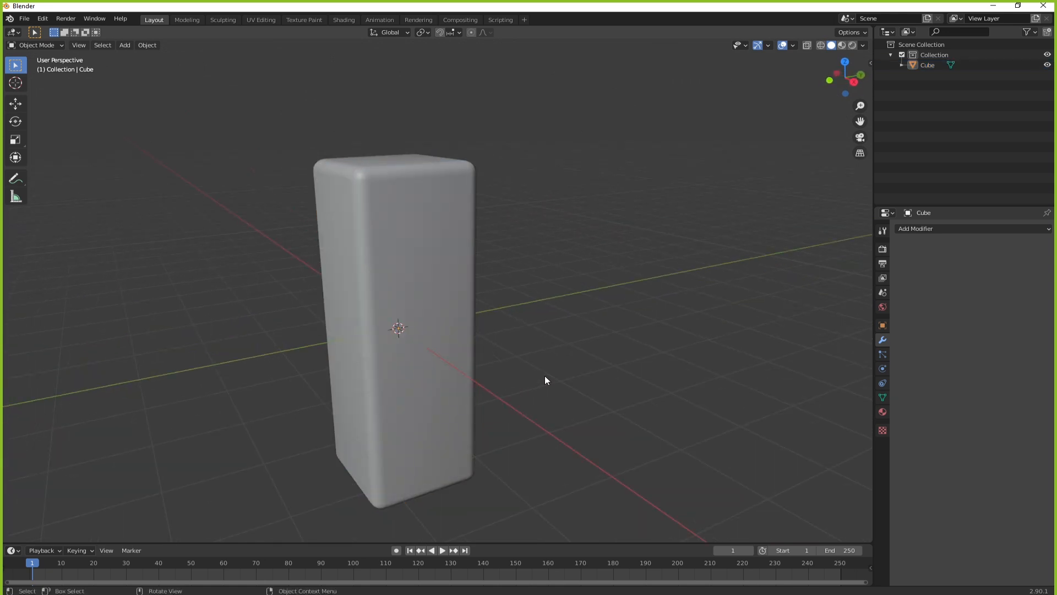
Enlarge the timeline area and set the animation's end frame to 120.
{"action": "left_click_drag", "start_coordinate": [558, 541], "coordinate": [589, 456]}
{"action": "scroll", "coordinate": [523, 302], "scroll_direction": "down", "scroll_amount": 3}
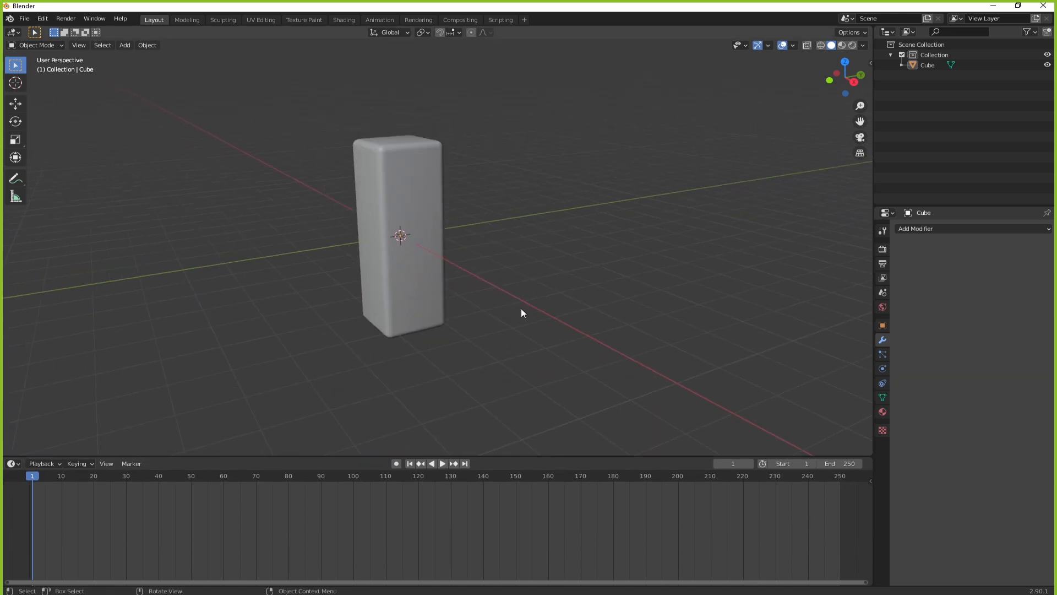
{"action": "middle_click_drag", "start_coordinate": [521, 309], "coordinate": [502, 312]}
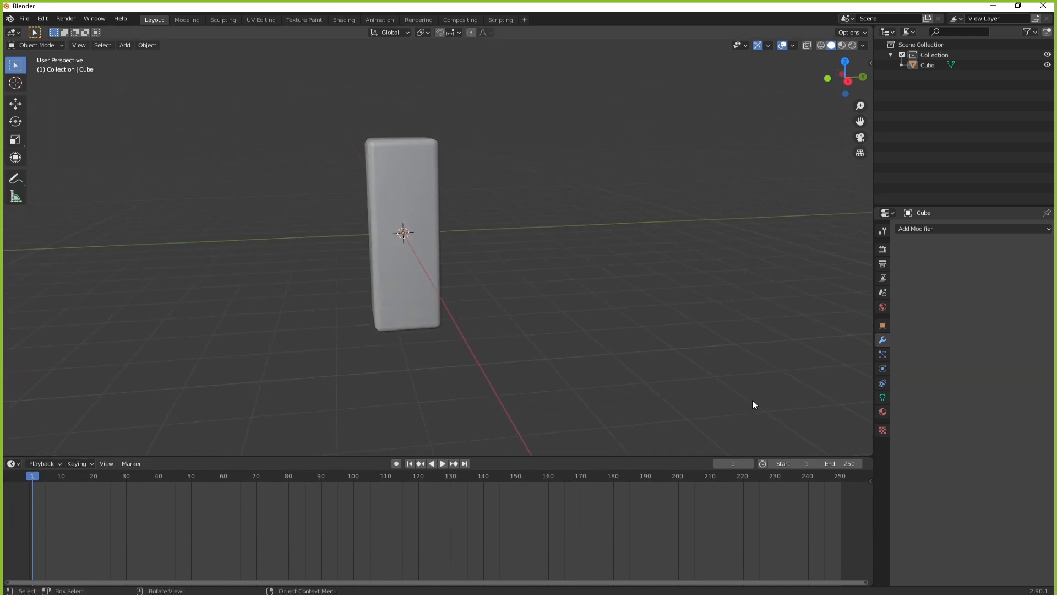
{"action": "left_click", "coordinate": [843, 464]}
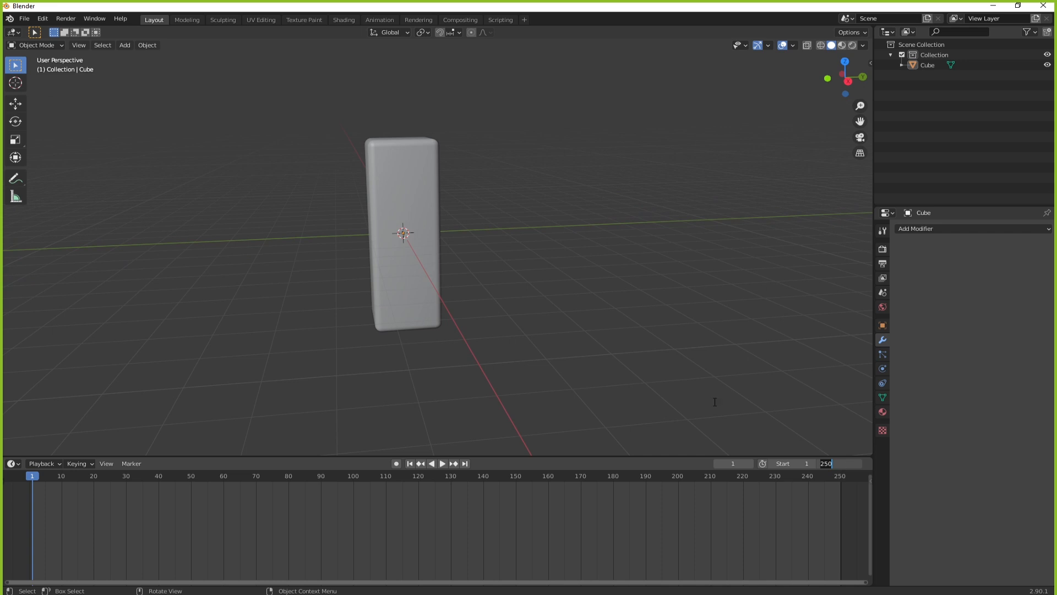
{"action": "left_click", "coordinate": [725, 543]}
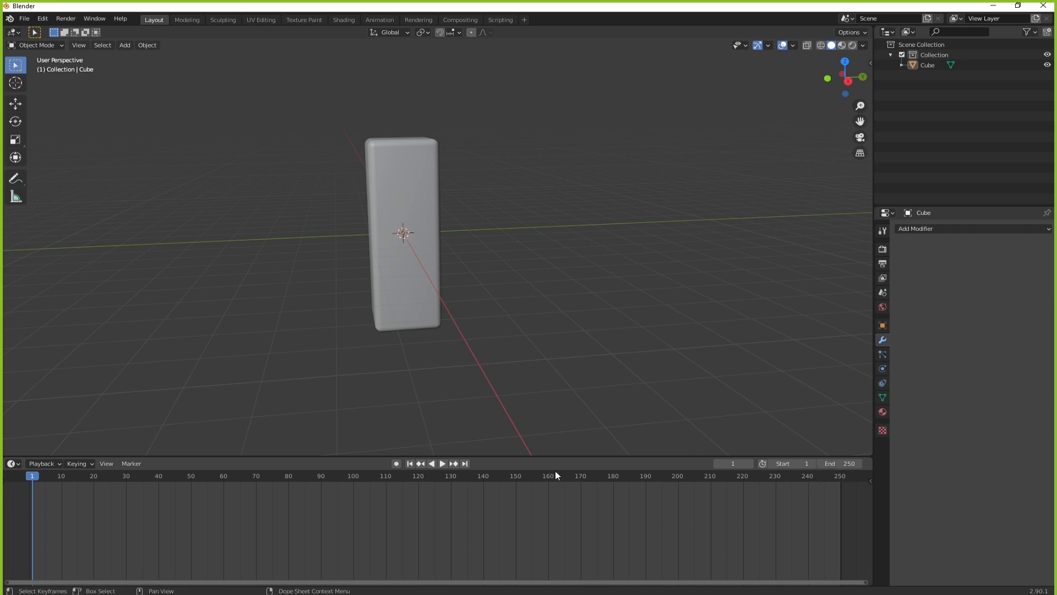
{"action": "left_click", "coordinate": [841, 465]}
{"action": "type", "text": "120"}
{"action": "key", "text": "Return"}
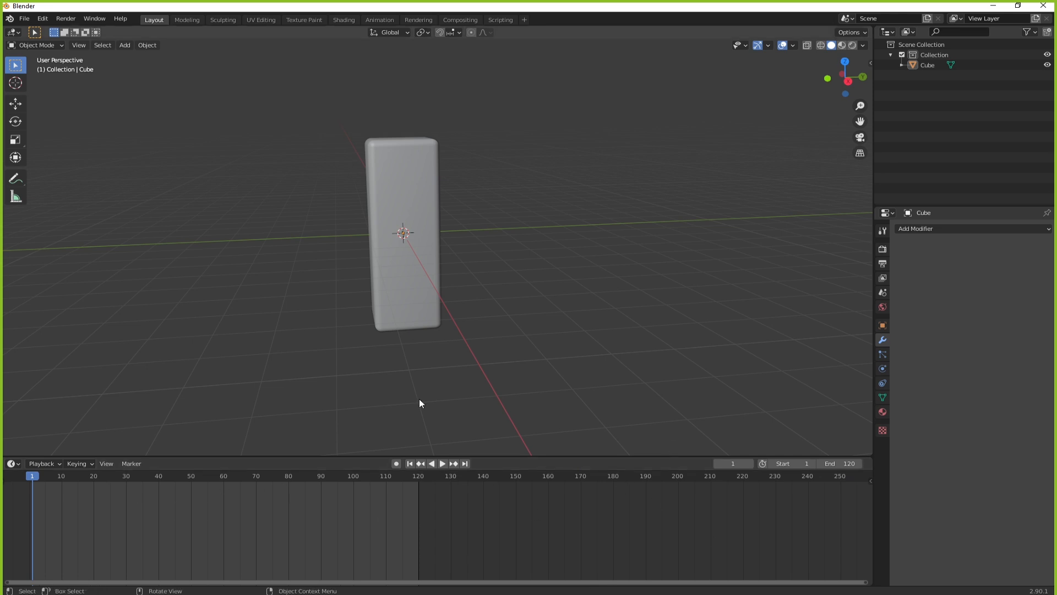
Select the pillar and keyframe its location, rotation and scale at frame 0.
{"action": "left_click", "coordinate": [18, 475]}
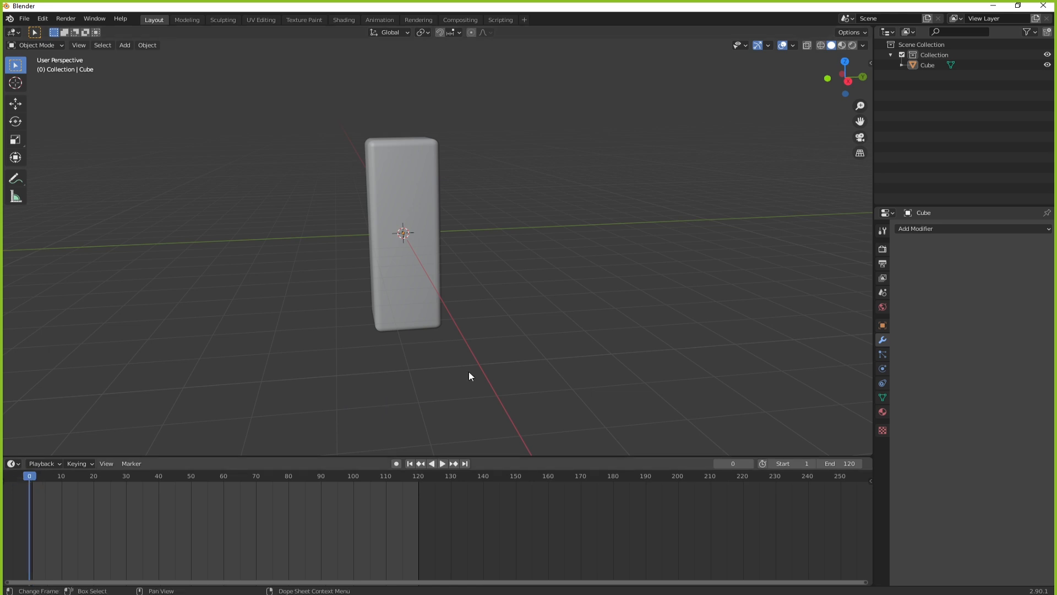
{"action": "left_click", "coordinate": [433, 161]}
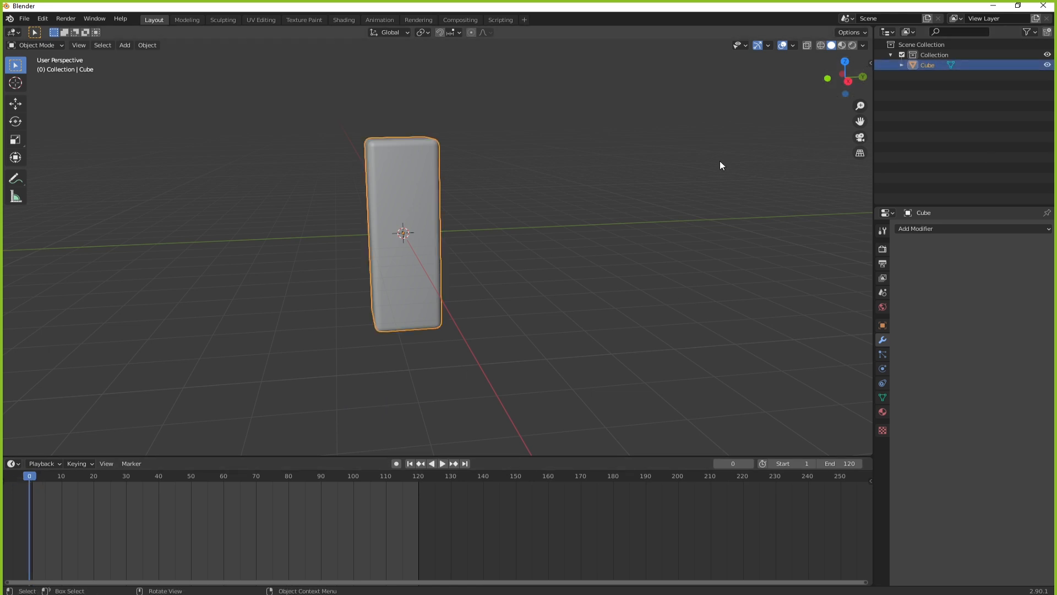
{"action": "key", "text": "n"}
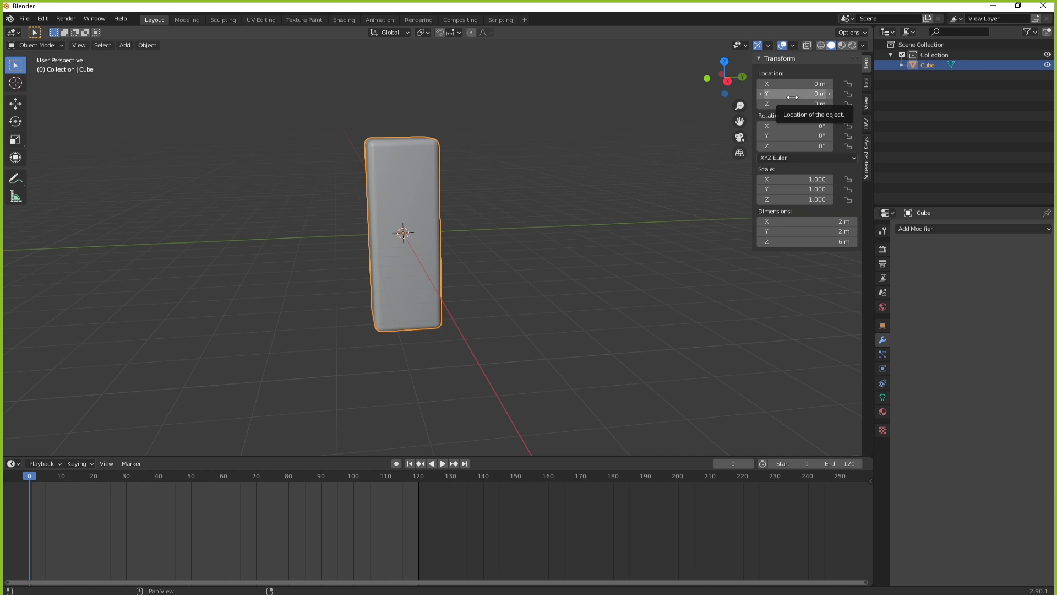
{"action": "key", "text": "i"}
{"action": "key", "text": "i"}
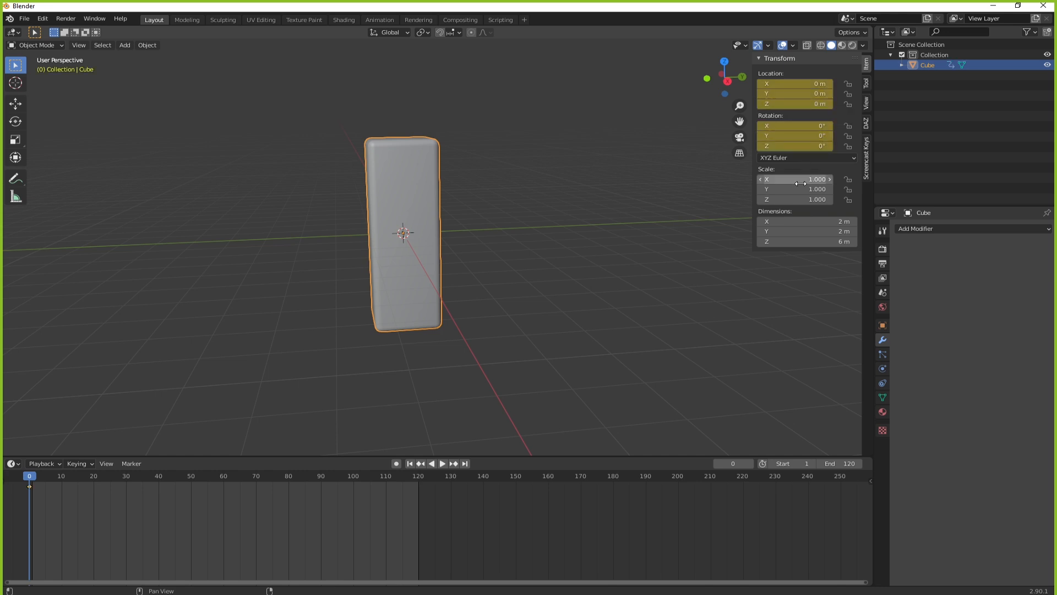
{"action": "key", "text": "i"}
Move the pillar 2 m up along the Z axis and keyframe its location at frame 30.
{"action": "middle_click_drag", "start_coordinate": [25, 487], "coordinate": [266, 516], "text": "ctrl"}
{"action": "scroll", "coordinate": [266, 516], "scroll_direction": "up", "scroll_amount": 1}
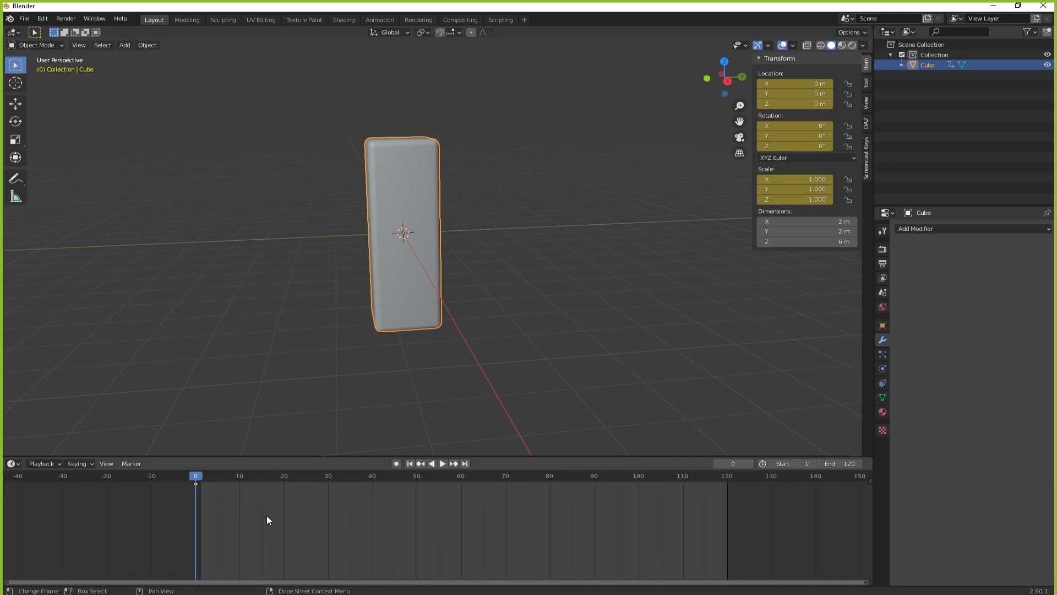
{"action": "scroll", "coordinate": [275, 512], "scroll_direction": "up", "scroll_amount": 2}
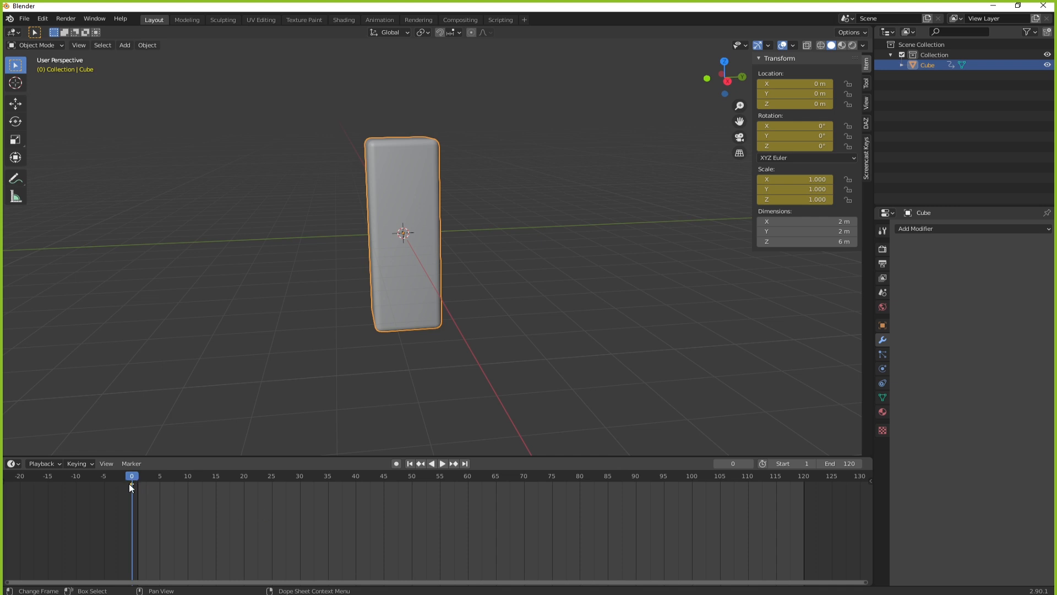
{"action": "key", "text": "space"}
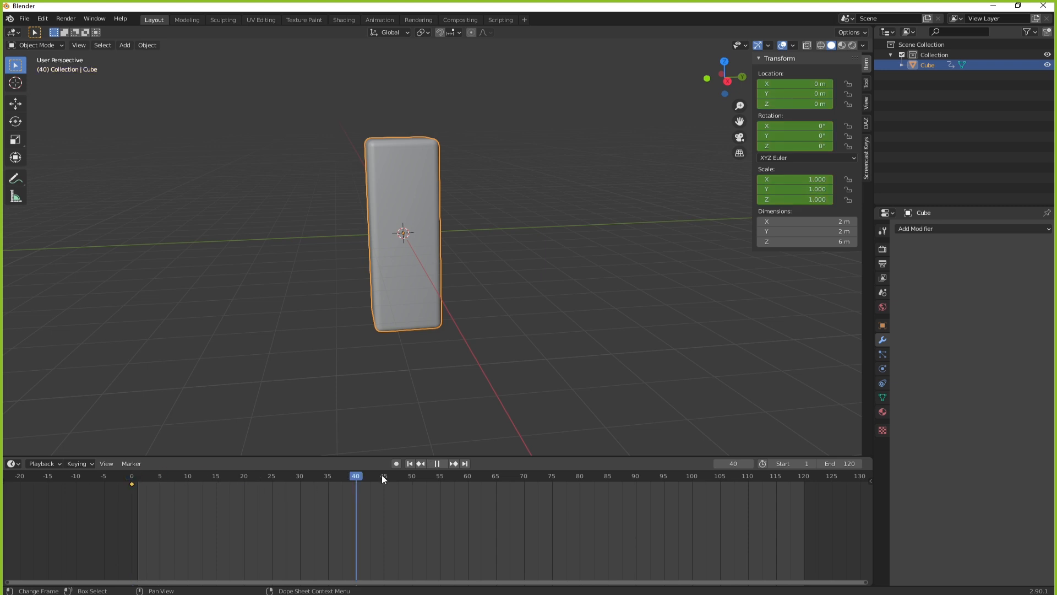
{"action": "left_click_drag", "start_coordinate": [384, 479], "coordinate": [470, 477]}
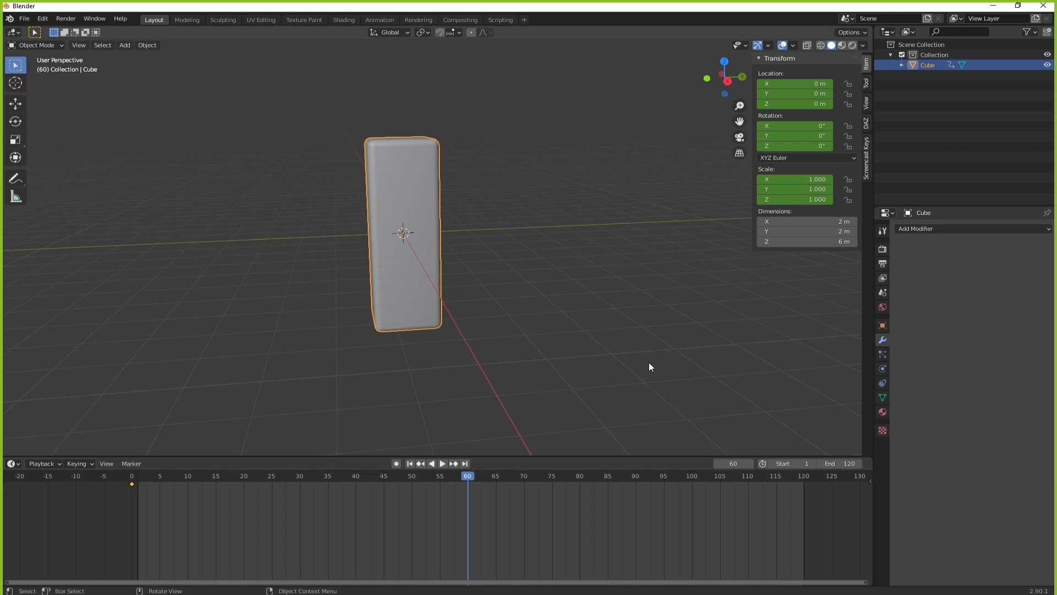
{"action": "left_click_drag", "start_coordinate": [464, 478], "coordinate": [300, 484]}
{"action": "key", "text": "g"}
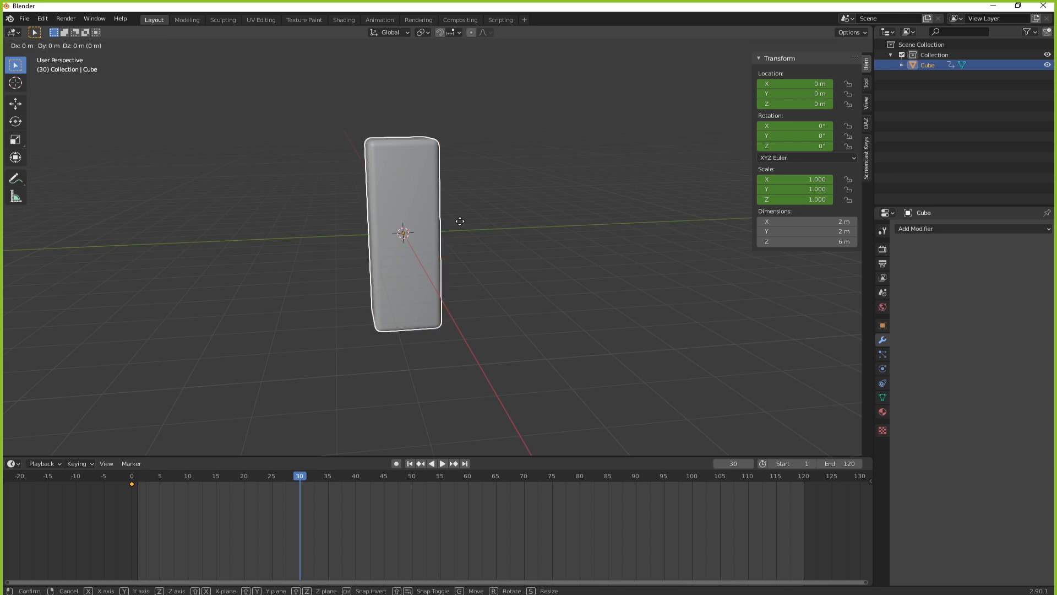
{"action": "key", "text": "z"}
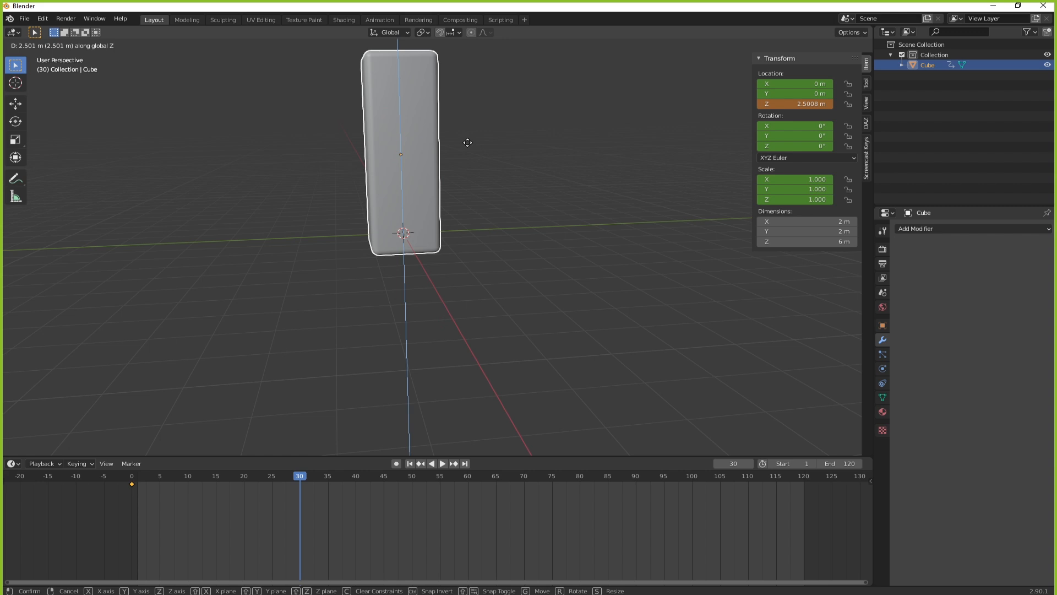
{"action": "type", "text": "2"}
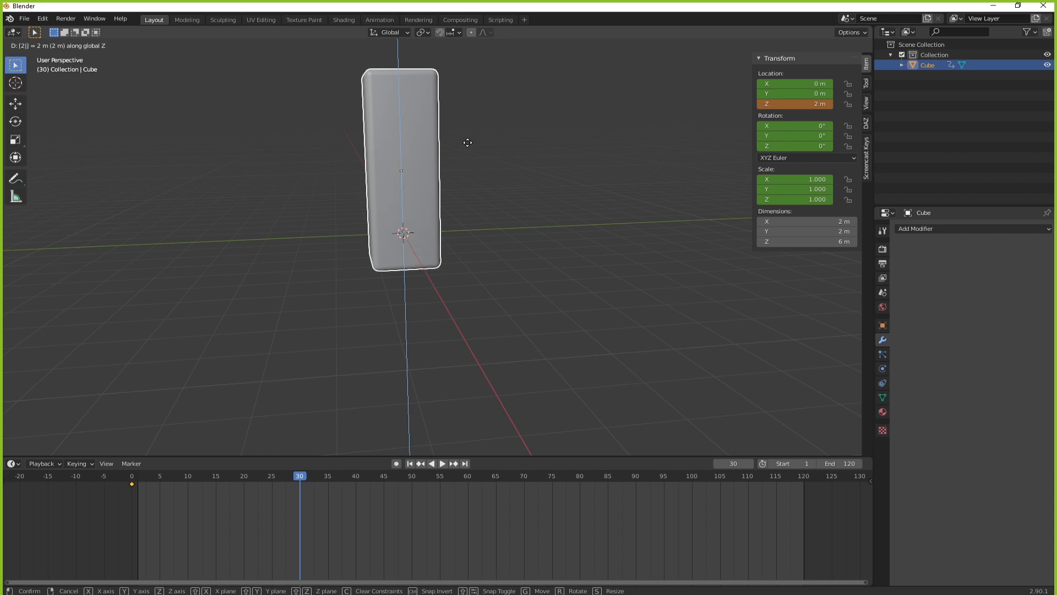
{"action": "key", "text": "Return"}
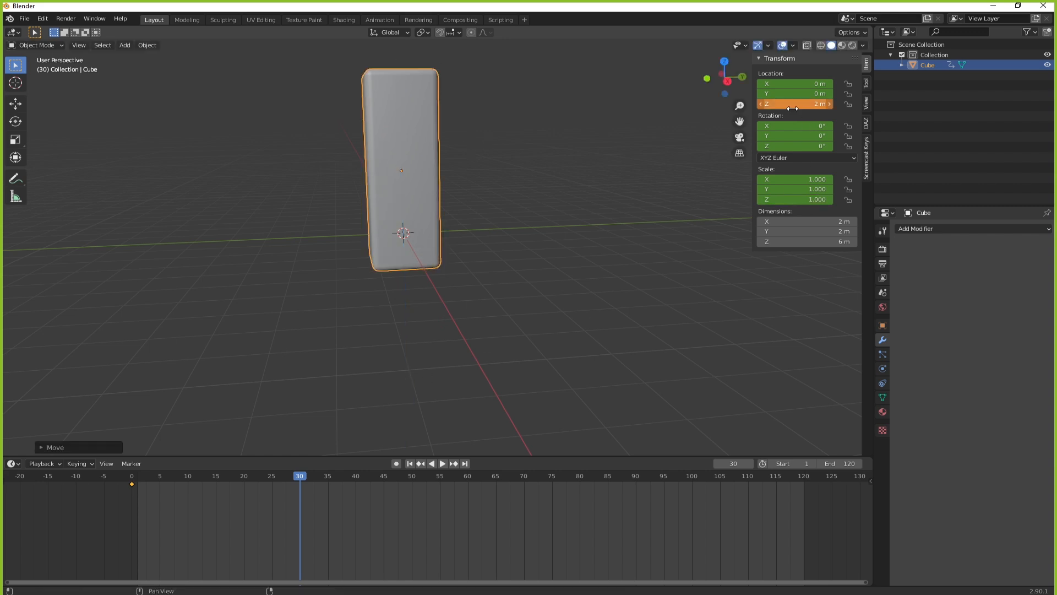
{"action": "key", "text": "i"}
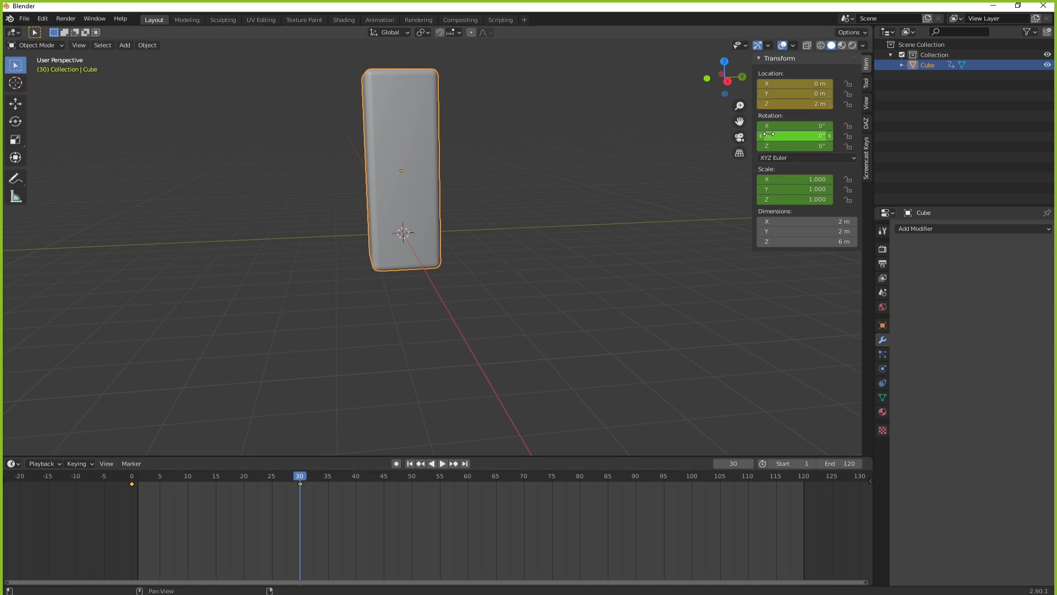
{"action": "left_click_drag", "start_coordinate": [300, 478], "coordinate": [301, 510]}
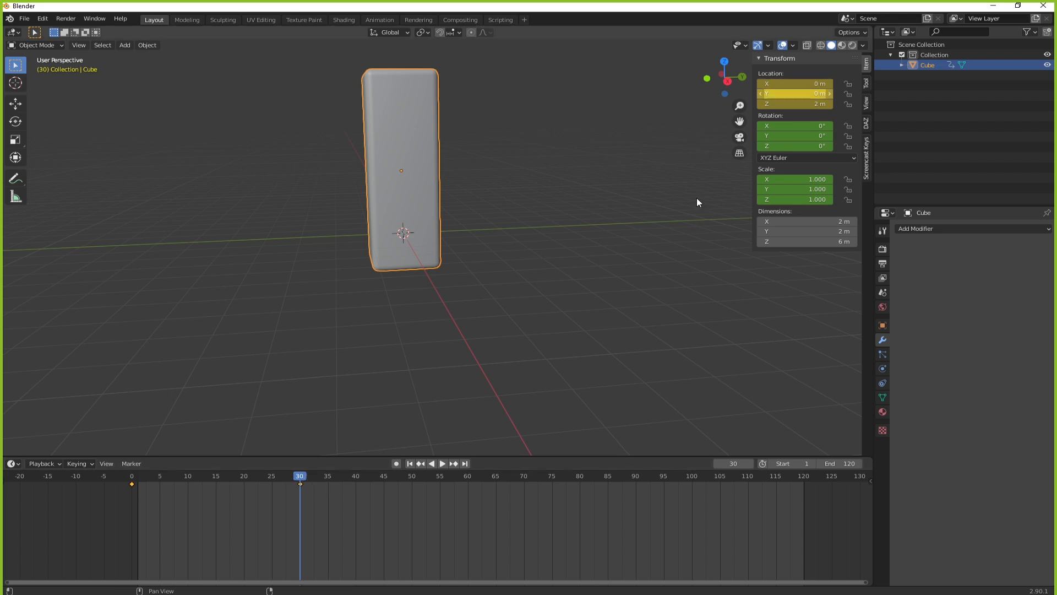
Set the pillar's Z location to -2 m at frame 90 and keyframe its location.
{"action": "key", "text": "space"}
{"action": "left_click_drag", "start_coordinate": [332, 476], "coordinate": [636, 480]}
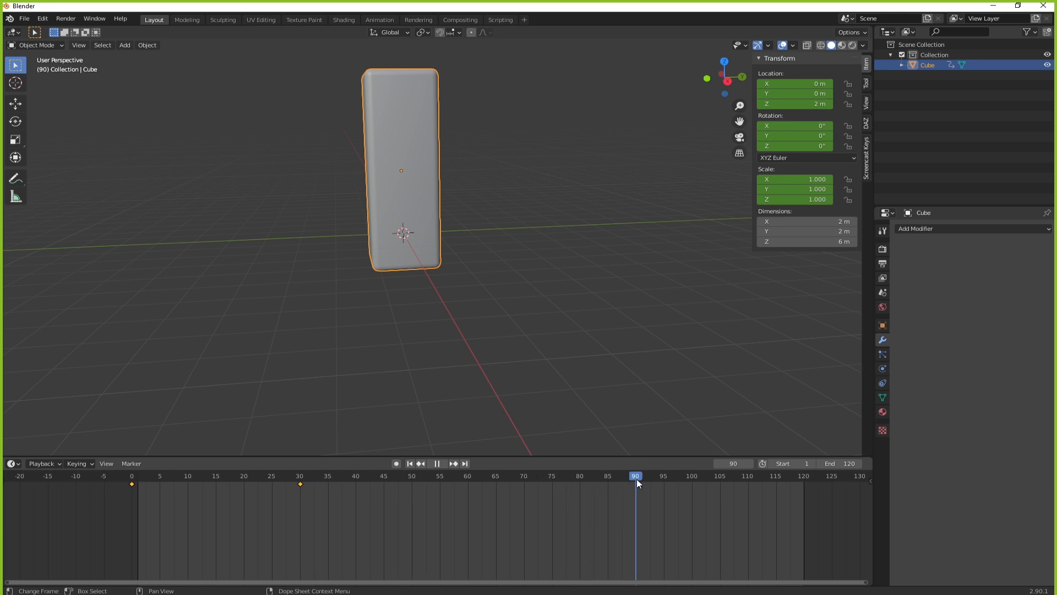
{"action": "left_click", "coordinate": [800, 104]}
{"action": "type", "text": "-2"}
{"action": "key", "text": "Return"}
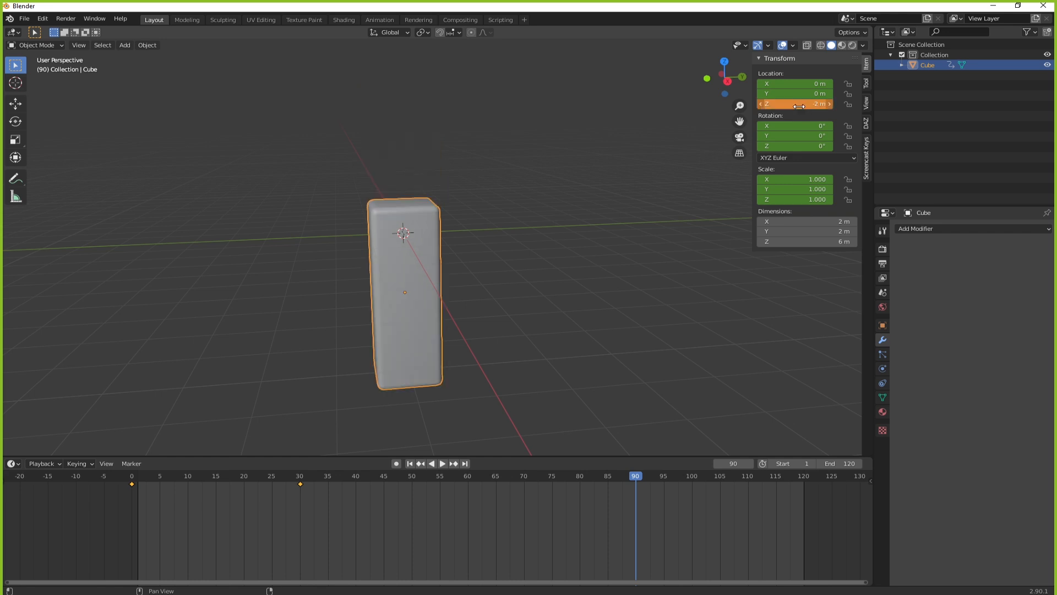
{"action": "key", "text": "i"}
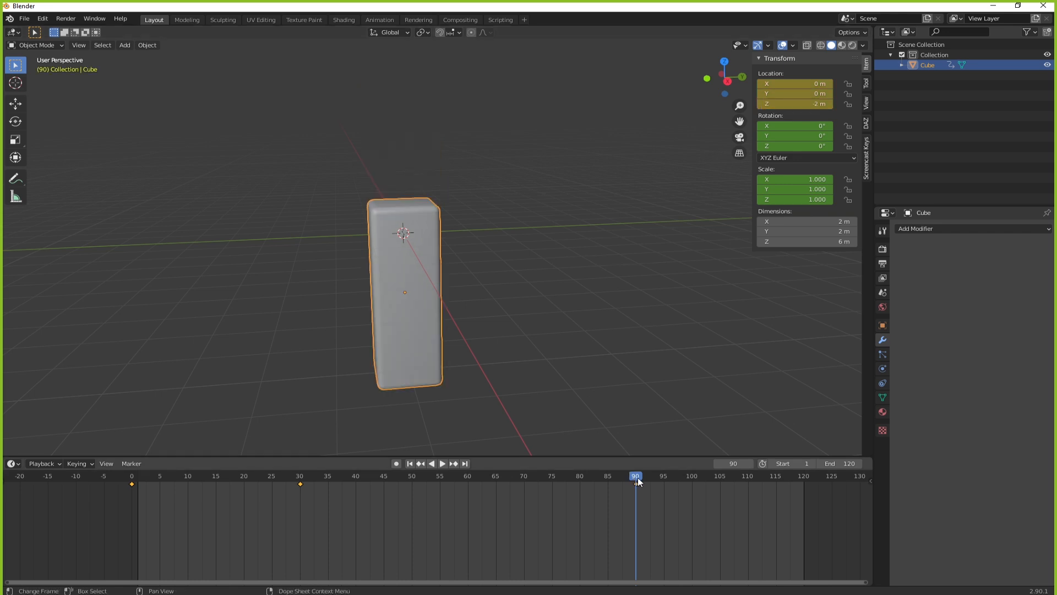
Set the pillar's Z location to 0 m at frame 120 and keyframe its location.
{"action": "left_click_drag", "start_coordinate": [637, 477], "coordinate": [804, 476]}
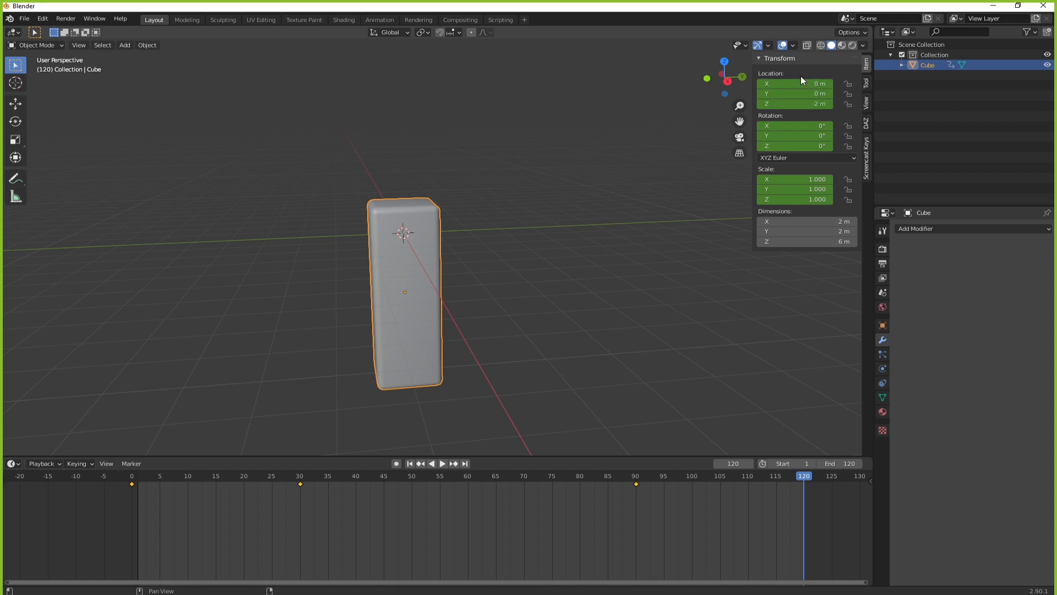
{"action": "left_click", "coordinate": [793, 104]}
{"action": "type", "text": "0"}
{"action": "key", "text": "Return"}
{"action": "key", "text": "i"}
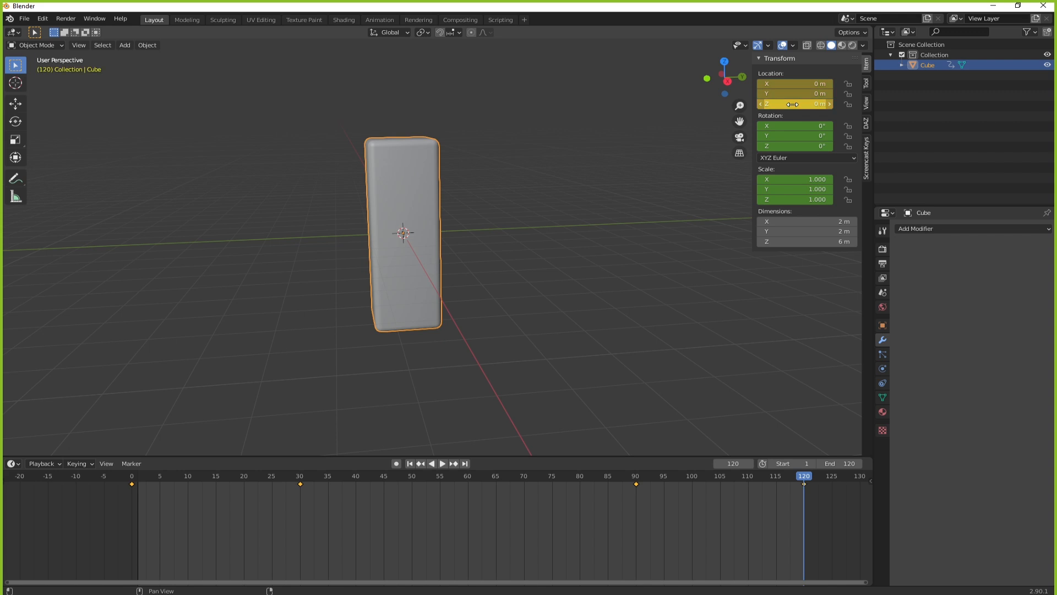
Play the pillar's up-and-down animation and scrub through the frames around its end to check the motion.
{"action": "key", "text": "space"}
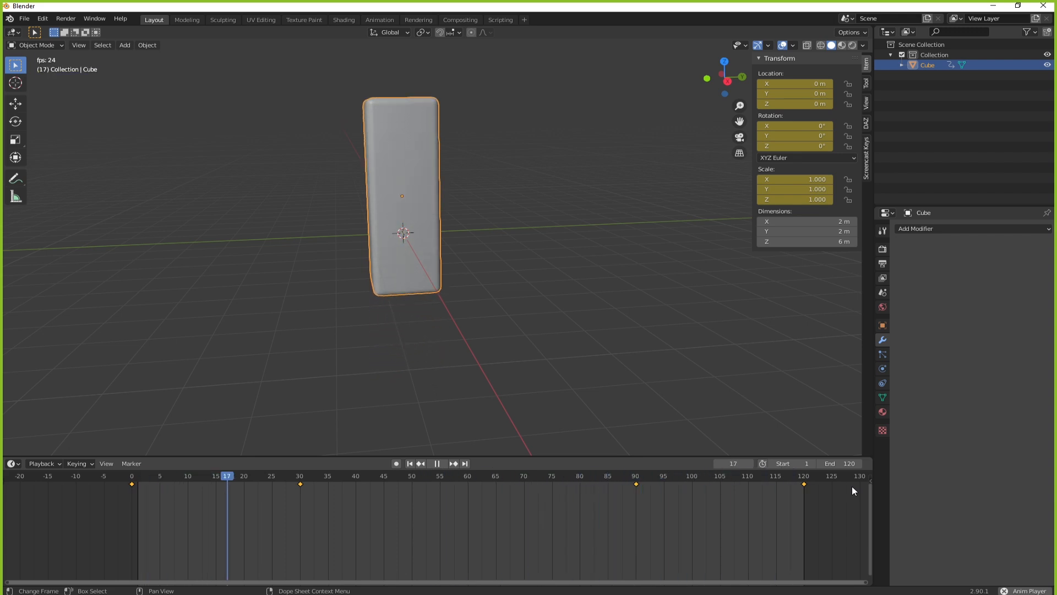
{"action": "key", "text": "space"}
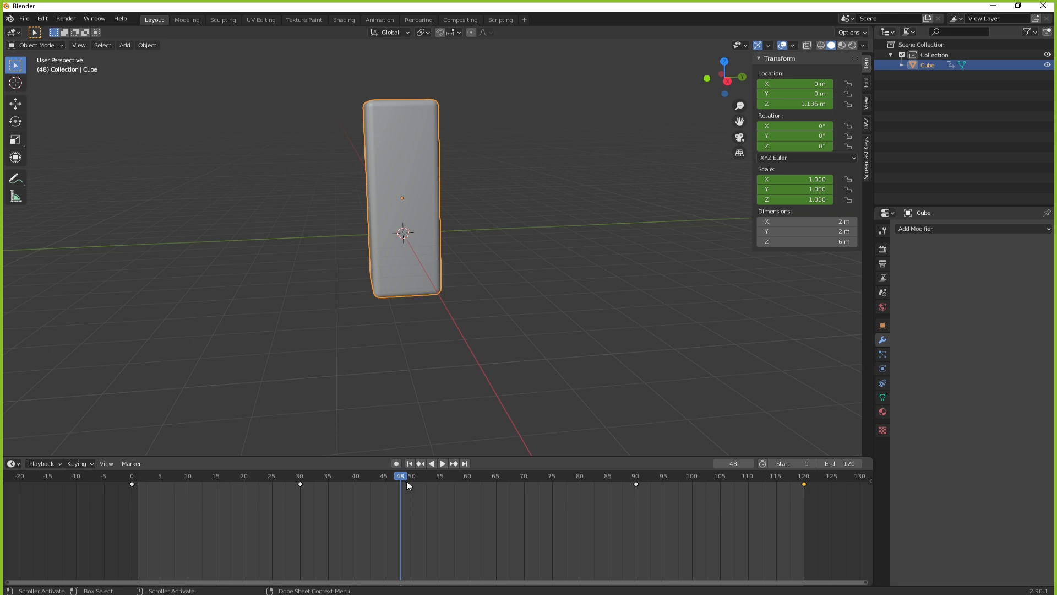
{"action": "key", "text": "space"}
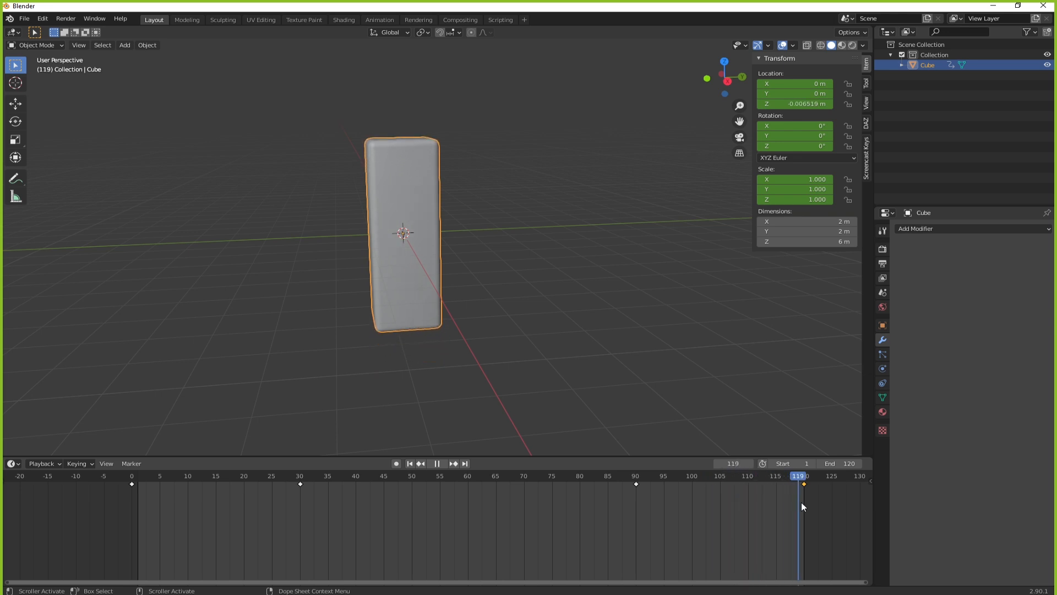
{"action": "left_click_drag", "start_coordinate": [801, 502], "coordinate": [763, 511]}
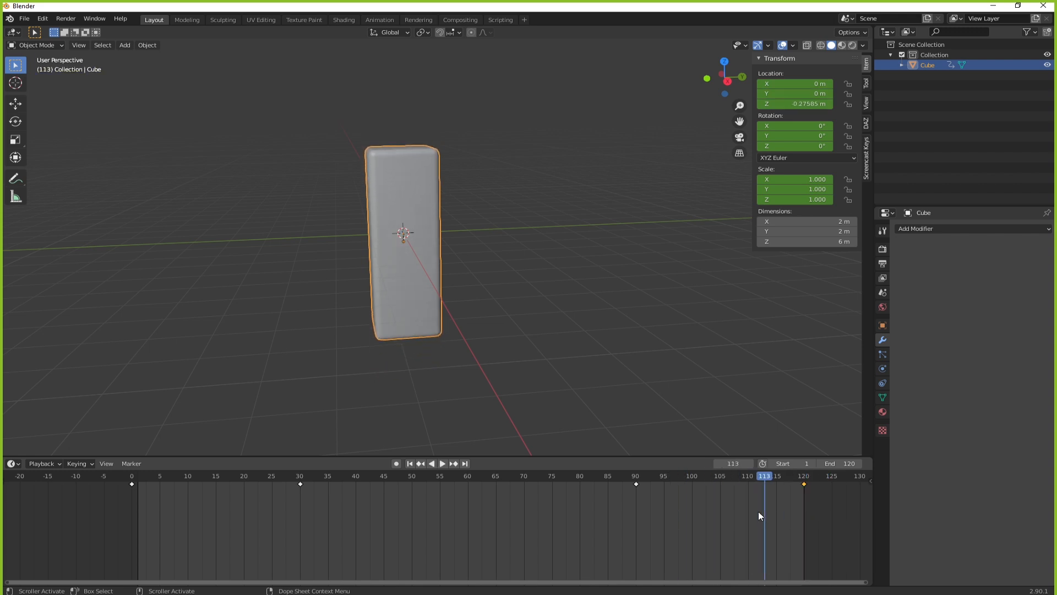
{"action": "left_click_drag", "start_coordinate": [762, 478], "coordinate": [807, 491]}
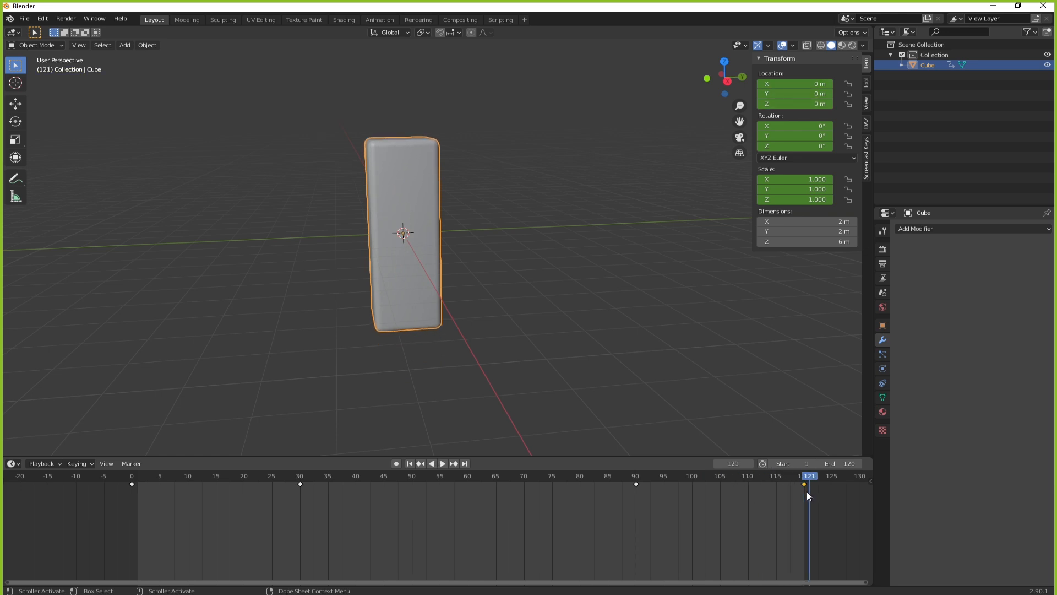
{"action": "left_click_drag", "start_coordinate": [807, 477], "coordinate": [753, 477]}
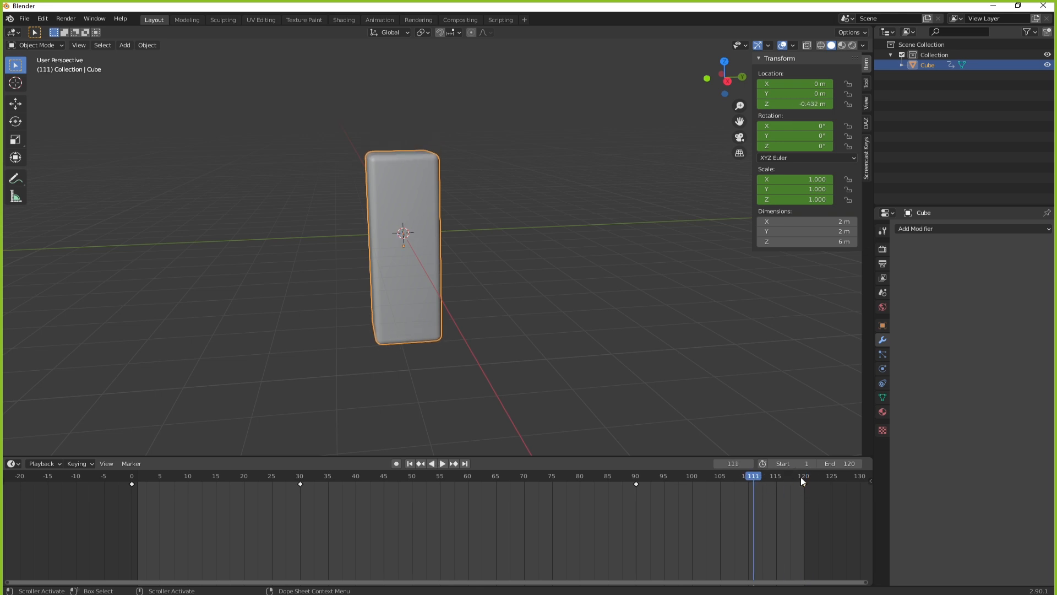
Set the interpolation mode of the keyframe at frame 120 to Linear and play the animation.
{"action": "right_click", "coordinate": [805, 486]}
{"action": "right_click", "coordinate": [805, 485]}
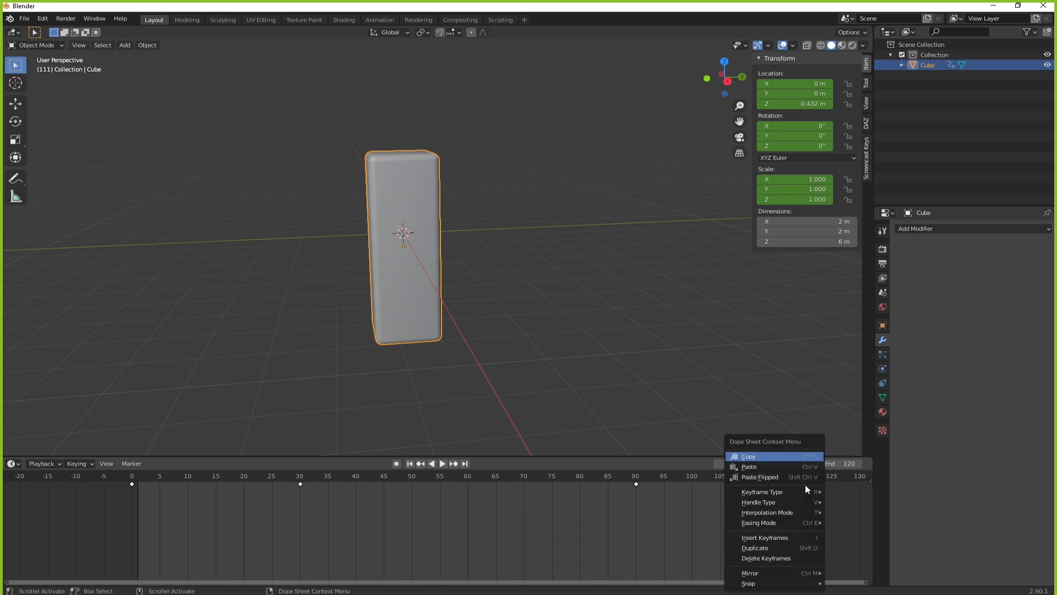
{"action": "mouse_move", "coordinate": [784, 512]}
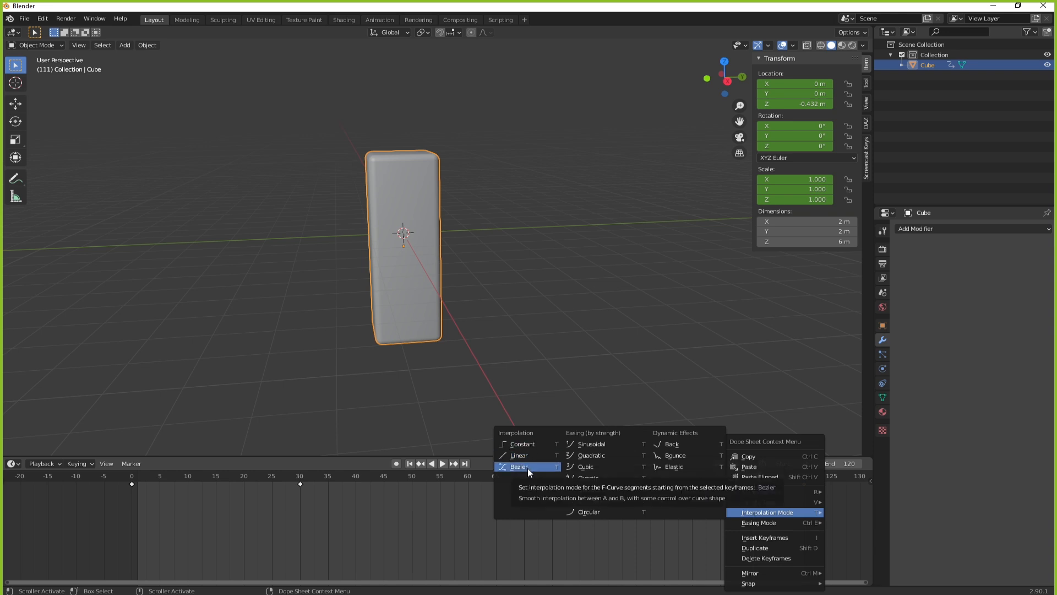
{"action": "left_click", "coordinate": [535, 456]}
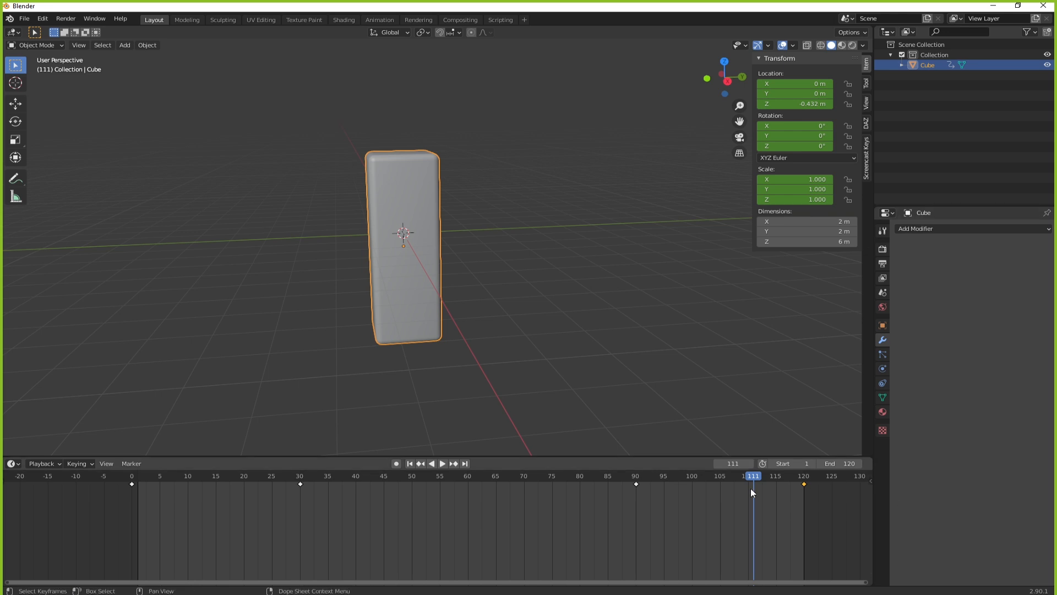
{"action": "left_click_drag", "start_coordinate": [752, 477], "coordinate": [597, 504]}
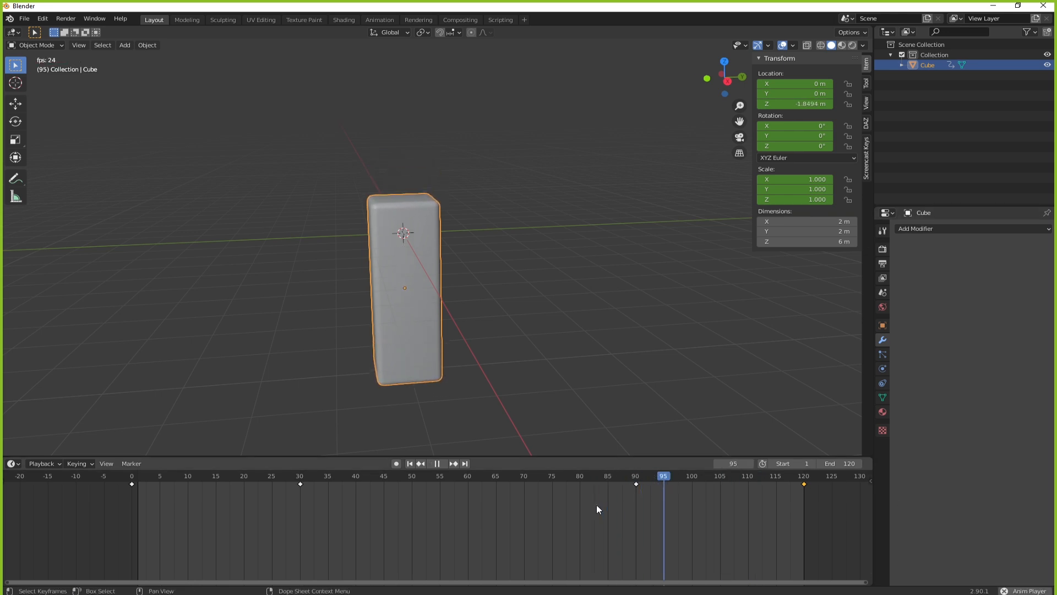
{"action": "key", "text": "space"}
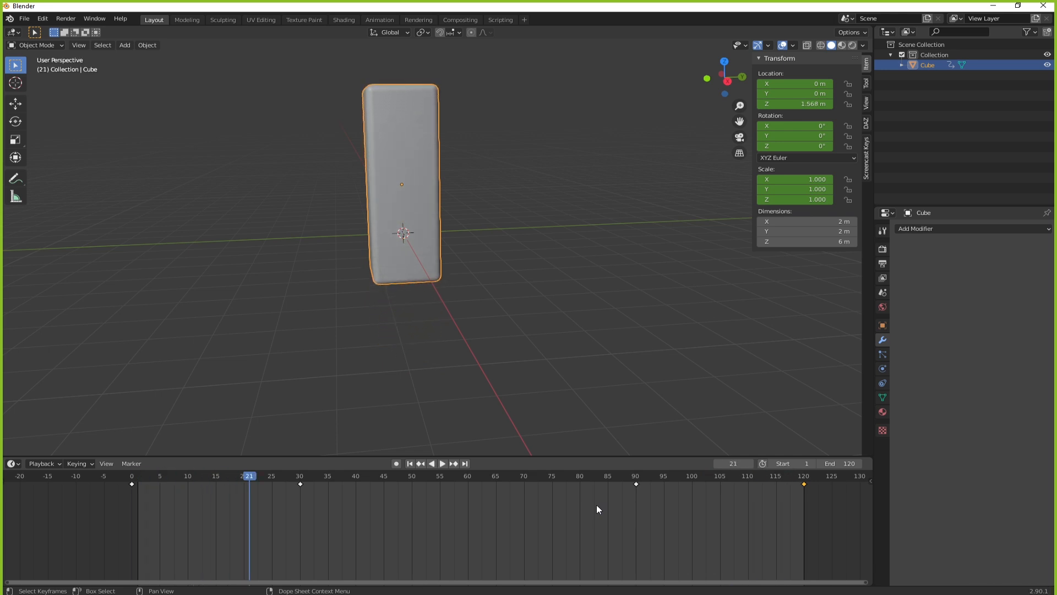
Choose an interpolation mode for the keyframe at frame 0 and replay the animation from the start.
{"action": "left_click", "coordinate": [132, 484]}
{"action": "left_click", "coordinate": [132, 484]}
{"action": "right_click", "coordinate": [130, 484]}
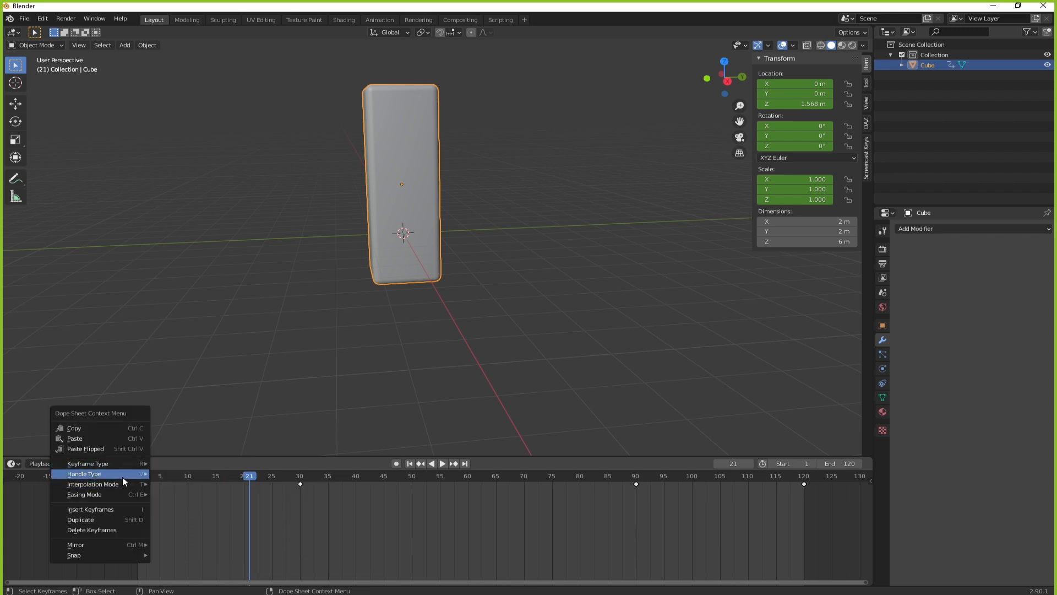
{"action": "mouse_move", "coordinate": [129, 484]}
{"action": "left_click", "coordinate": [187, 519]}
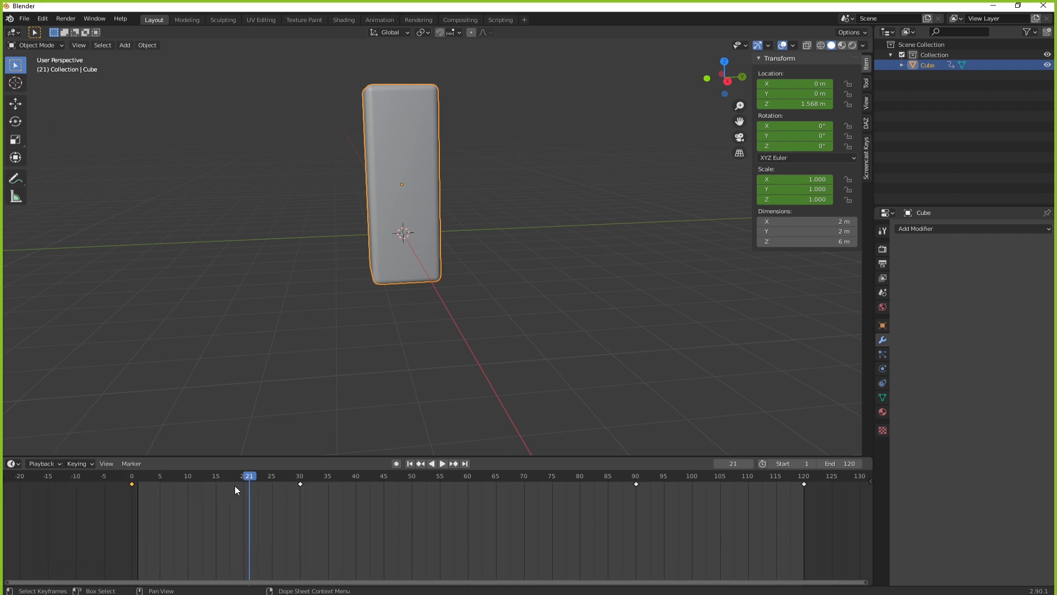
{"action": "key", "text": "shift+Left"}
{"action": "key", "text": "space"}
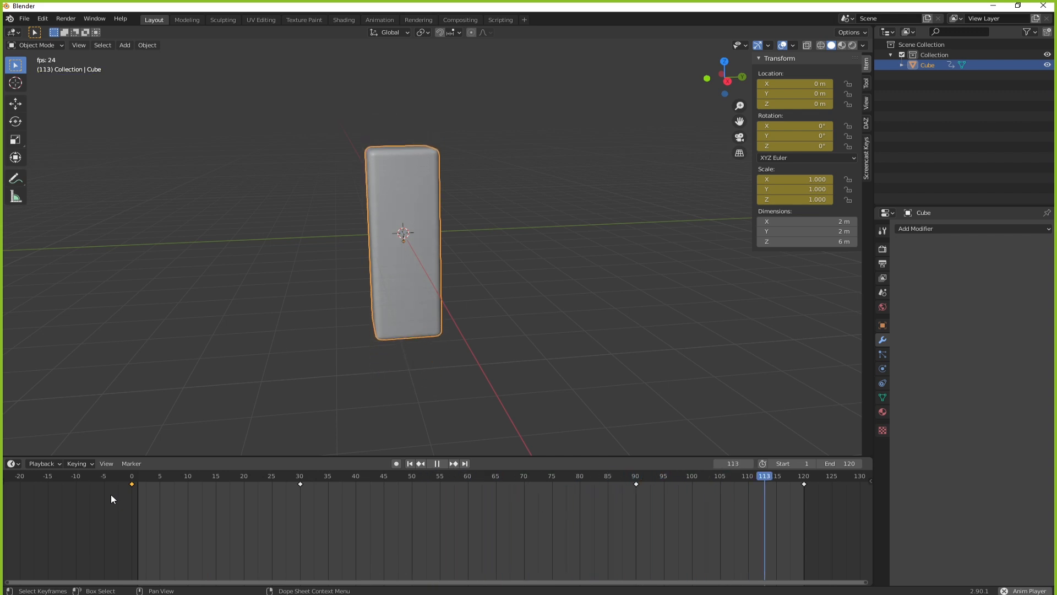
{"action": "key", "text": "space"}
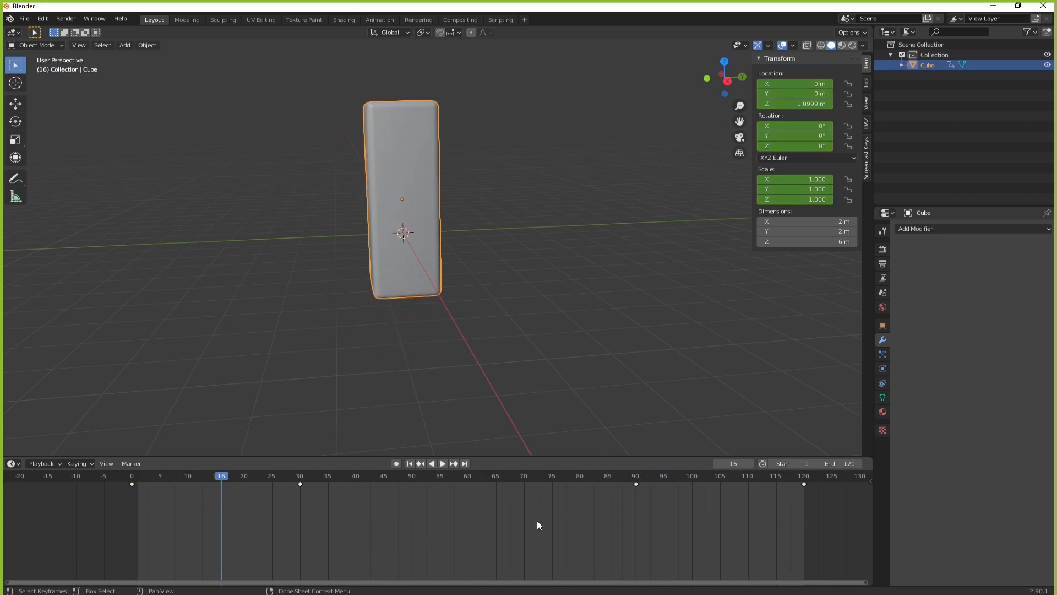
Select all of the pillar's keyframes in the timeline and delete them.
{"action": "left_click_drag", "start_coordinate": [837, 509], "coordinate": [82, 480]}
{"action": "key", "text": "x"}
{"action": "left_click", "coordinate": [82, 480]}
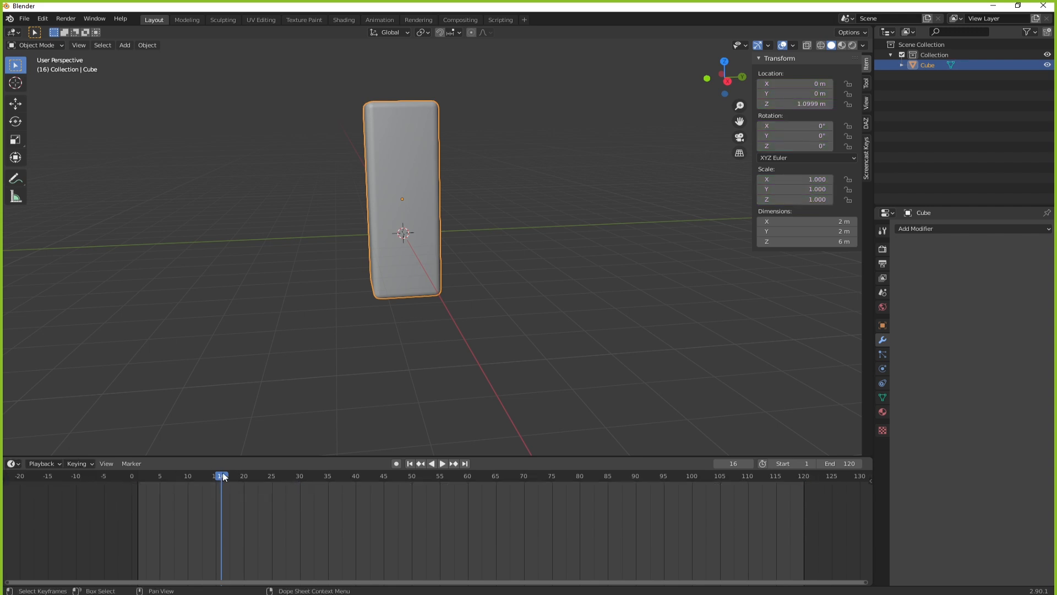
Set the pillar's Z location to -2 m at frame 0 and keyframe its location.
{"action": "left_click_drag", "start_coordinate": [224, 477], "coordinate": [130, 494]}
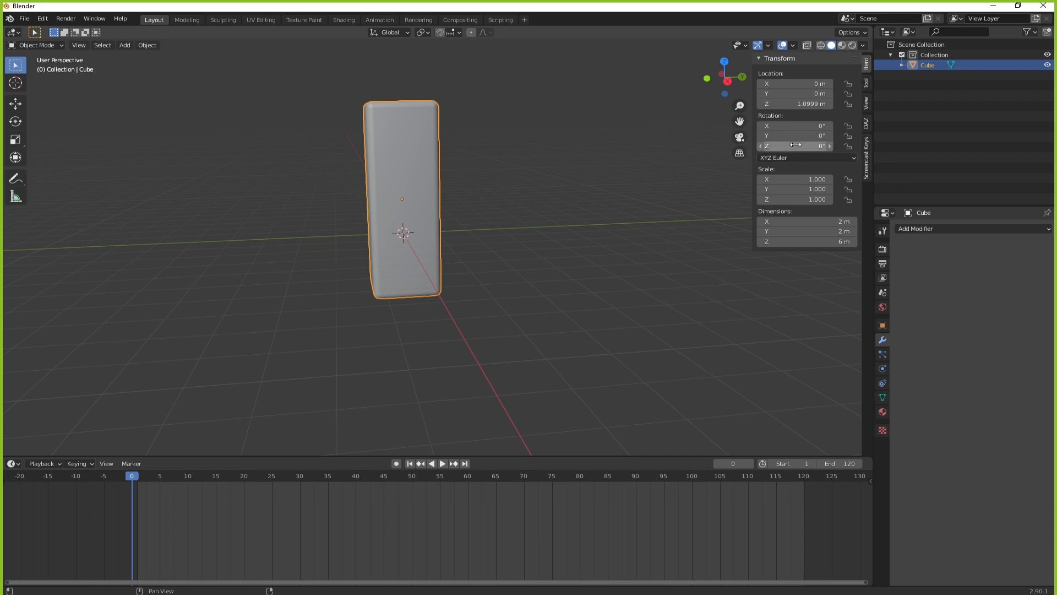
{"action": "left_click", "coordinate": [793, 105]}
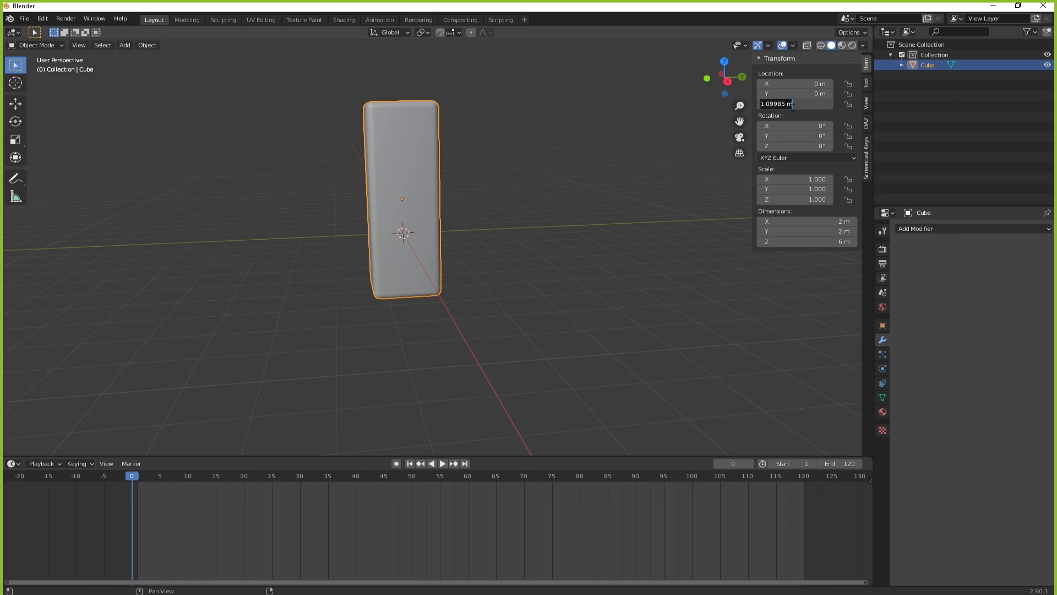
{"action": "type", "text": "-2"}
{"action": "key", "text": "Return"}
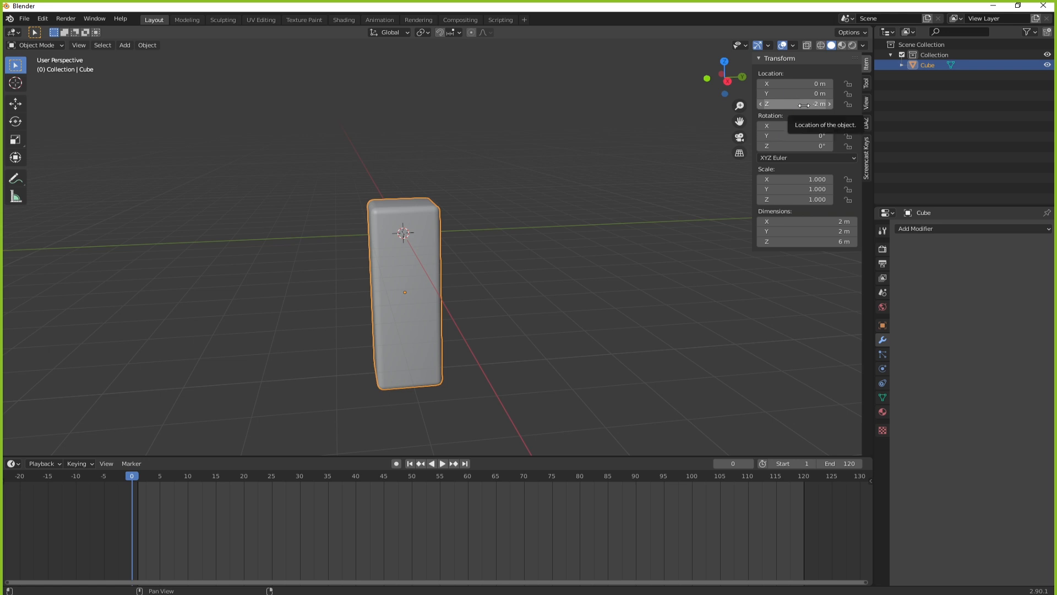
{"action": "key", "text": "i"}
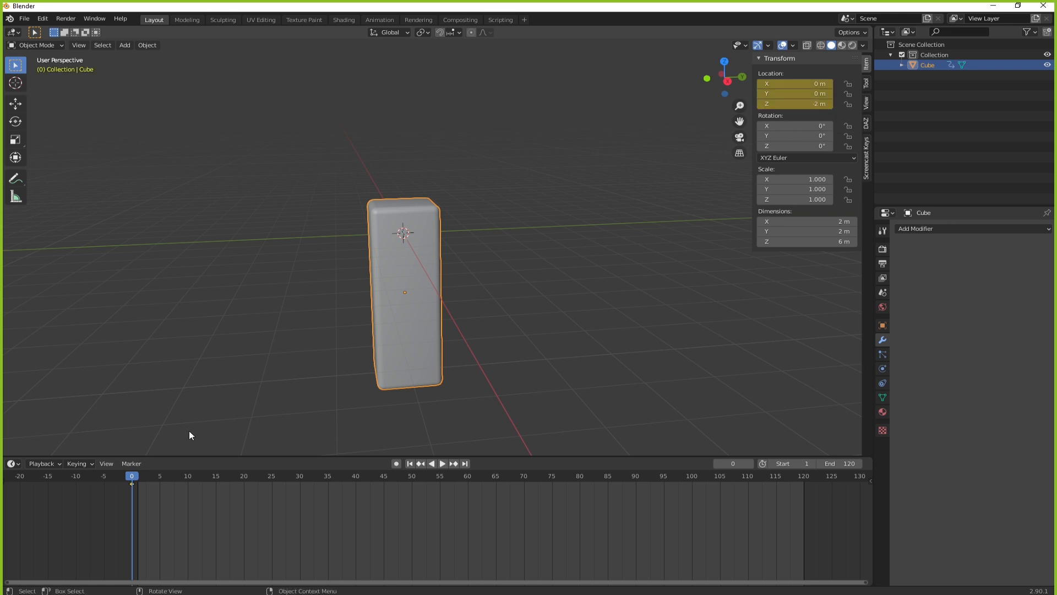
Set the pillar's Z location to 2 m at frame 60 and keyframe its location.
{"action": "key", "text": "space"}
{"action": "left_click_drag", "start_coordinate": [196, 477], "coordinate": [468, 483]}
{"action": "key", "text": "space"}
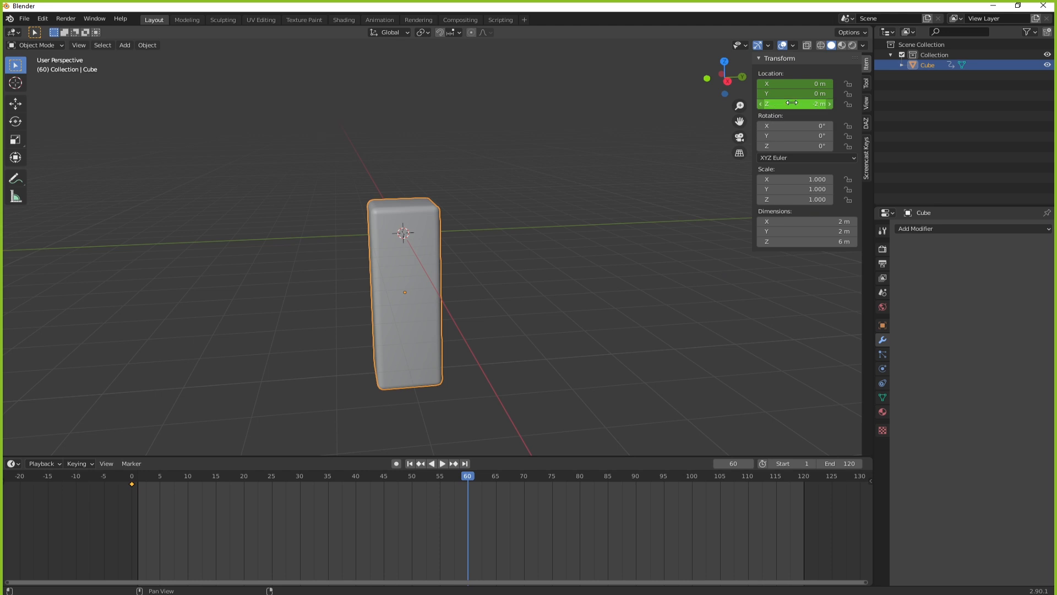
{"action": "left_click", "coordinate": [794, 104]}
{"action": "type", "text": "2"}
{"action": "key", "text": "Return"}
{"action": "key", "text": "i"}
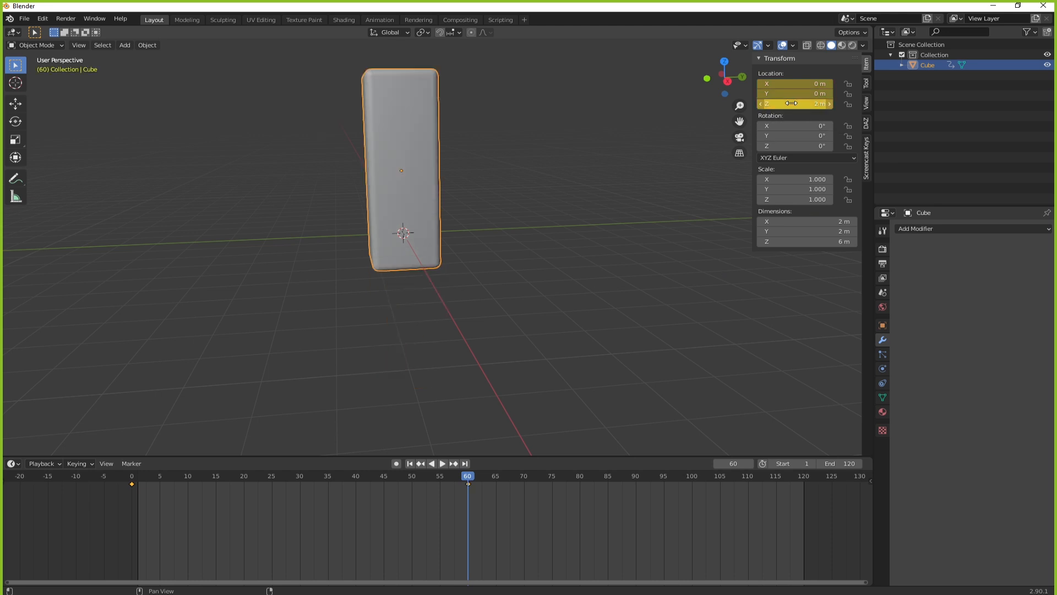
Set the pillar's Z location to -2 m at frame 120 and keyframe its location.
{"action": "left_click_drag", "start_coordinate": [467, 477], "coordinate": [804, 477]}
{"action": "left_click", "coordinate": [802, 104]}
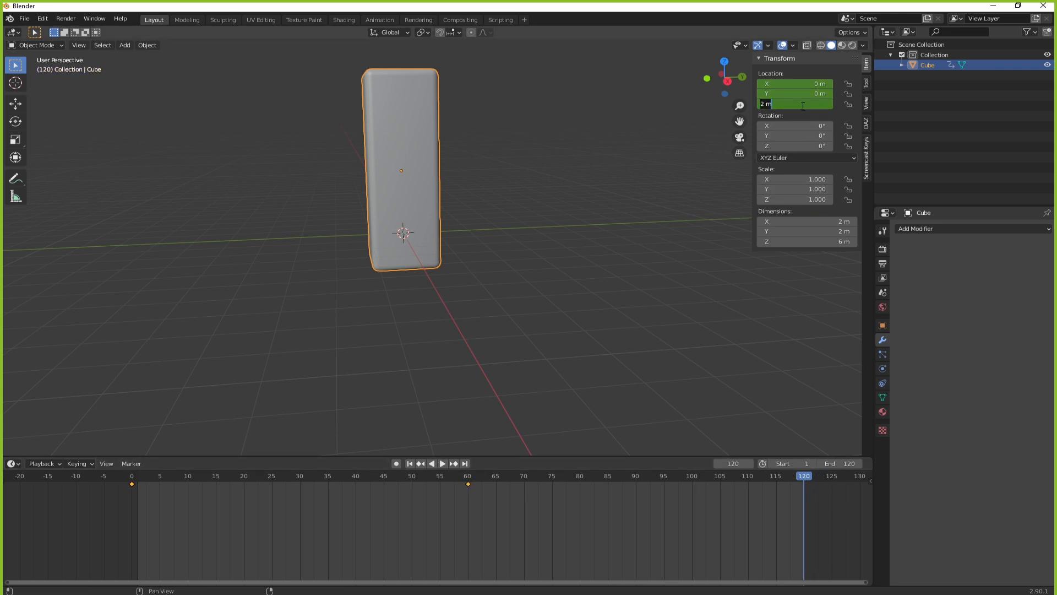
{"action": "type", "text": "-2"}
{"action": "key", "text": "Return"}
{"action": "key", "text": "i"}
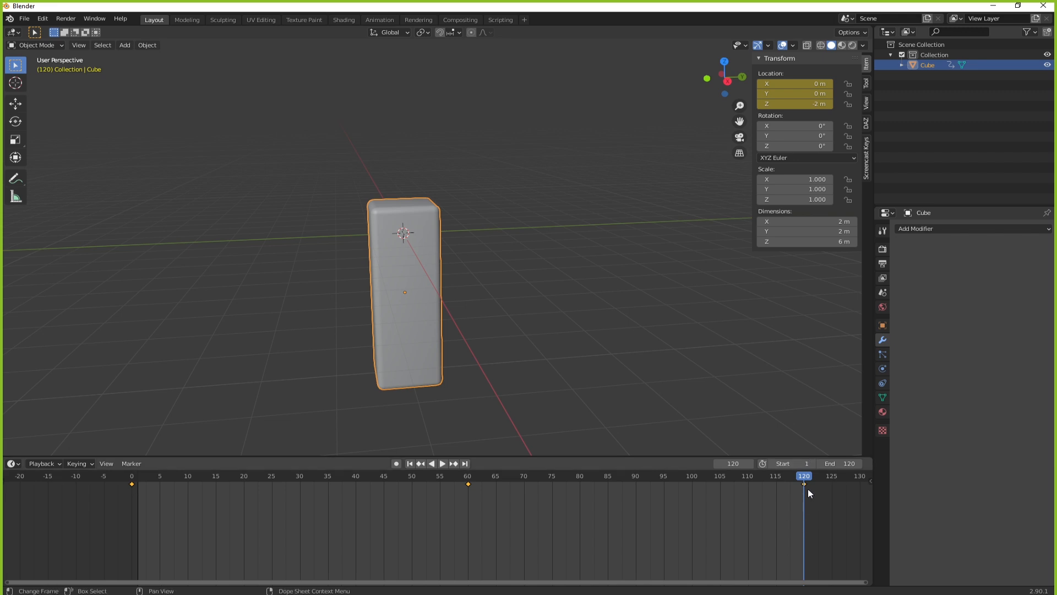
Play the pillar's rise-and-fall animation from the start to check it, and return to frame 0.
{"action": "left_click_drag", "start_coordinate": [807, 478], "coordinate": [127, 537]}
{"action": "key", "text": "space"}
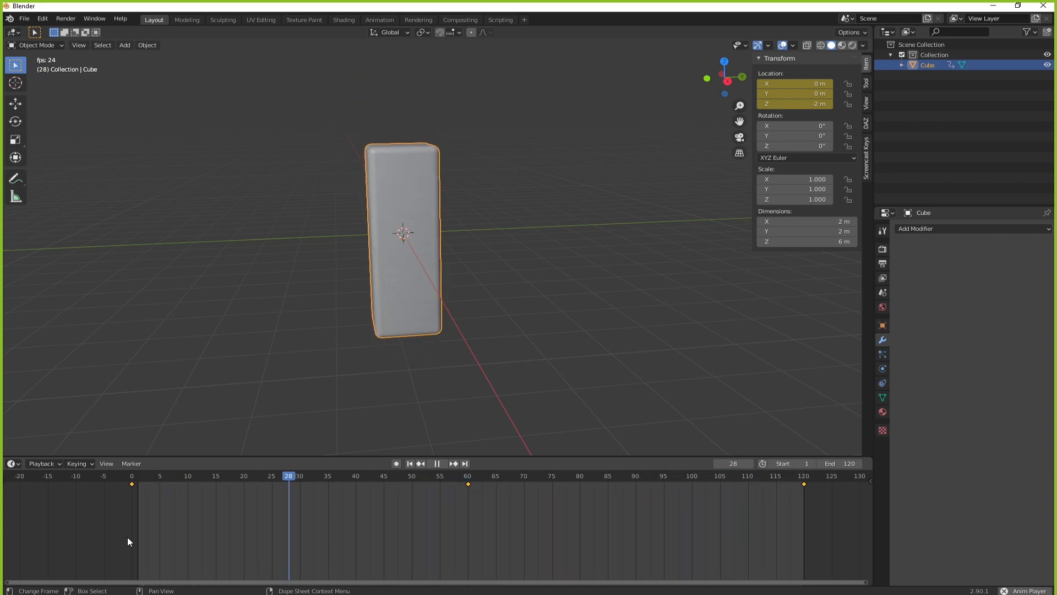
{"action": "key", "text": "space"}
{"action": "left_click_drag", "start_coordinate": [300, 478], "coordinate": [107, 510]}
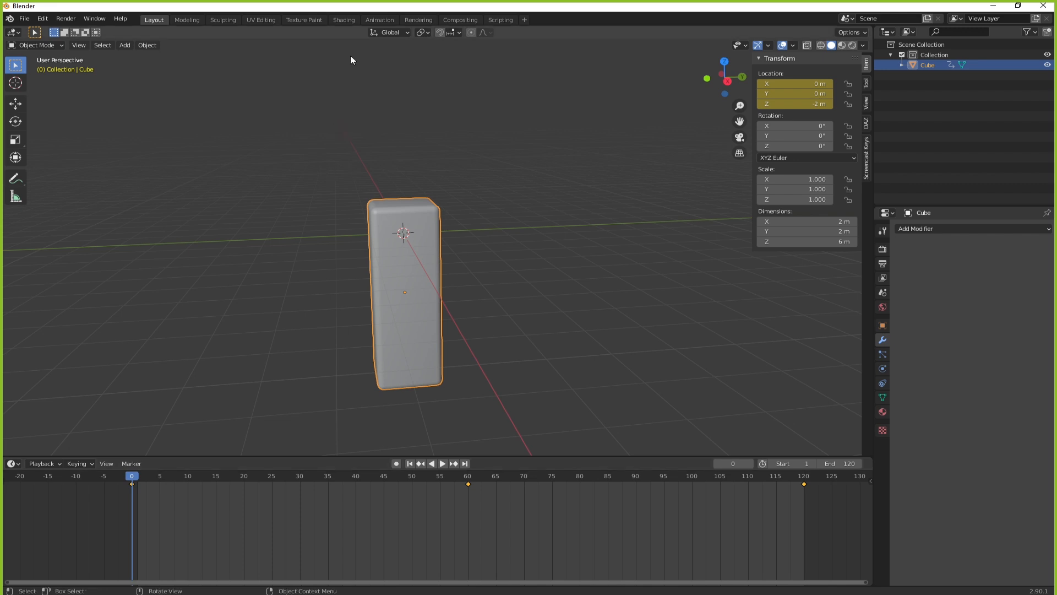
Examine the pillar's motion curves in the Graph Editor of the Animation workspace, and return to the Layout workspace.
{"action": "left_click", "coordinate": [378, 18]}
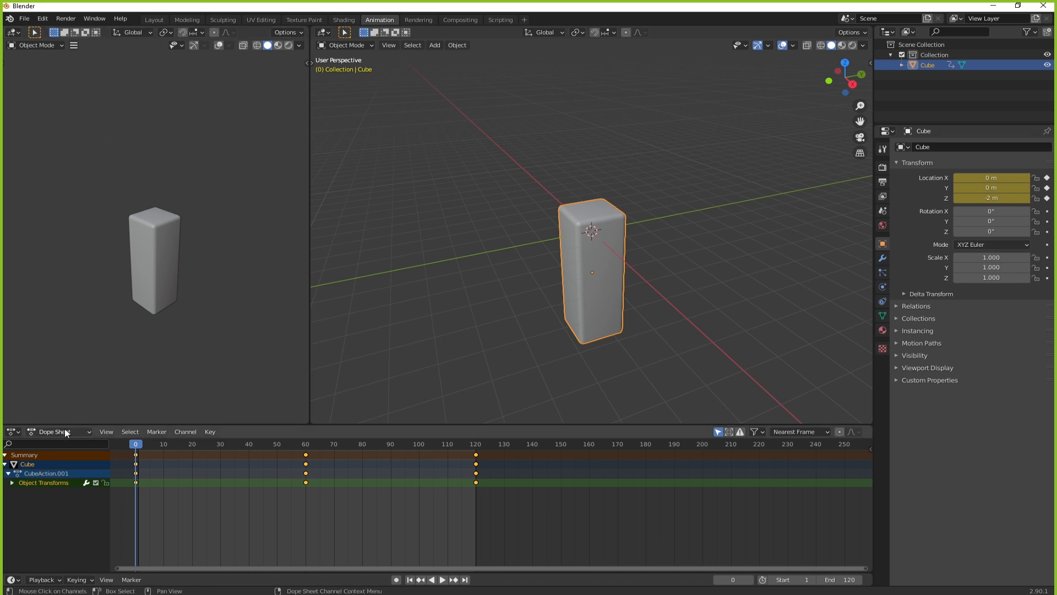
{"action": "left_click", "coordinate": [14, 432]}
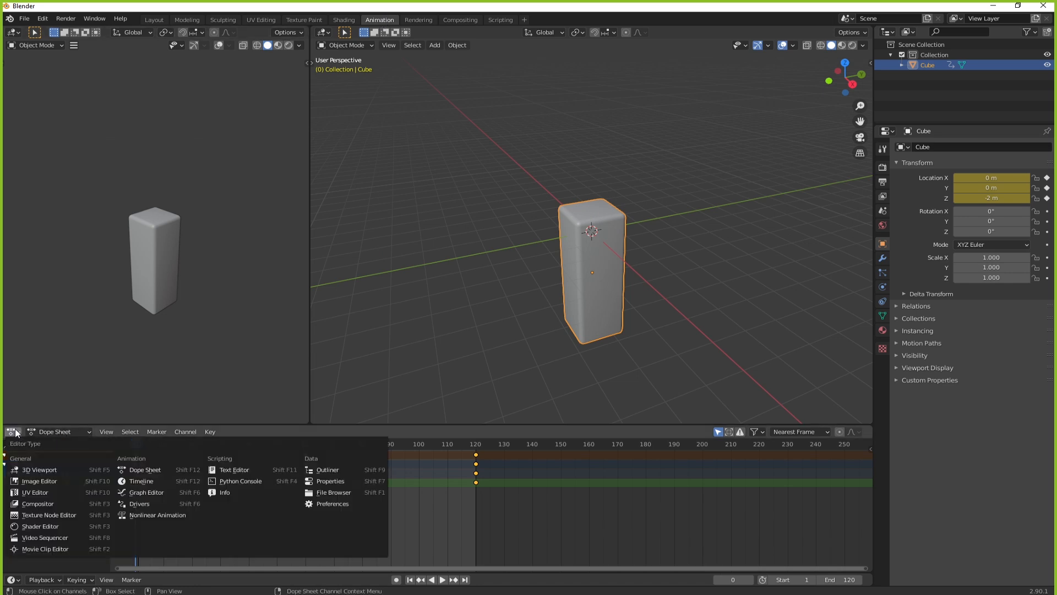
{"action": "left_click", "coordinate": [159, 493]}
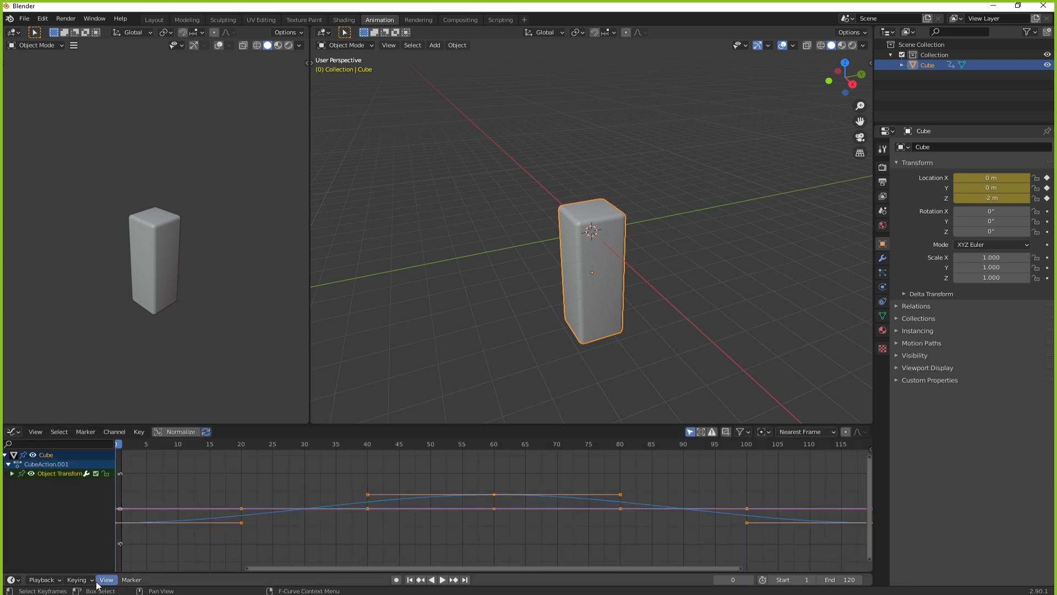
{"action": "left_click", "coordinate": [155, 20]}
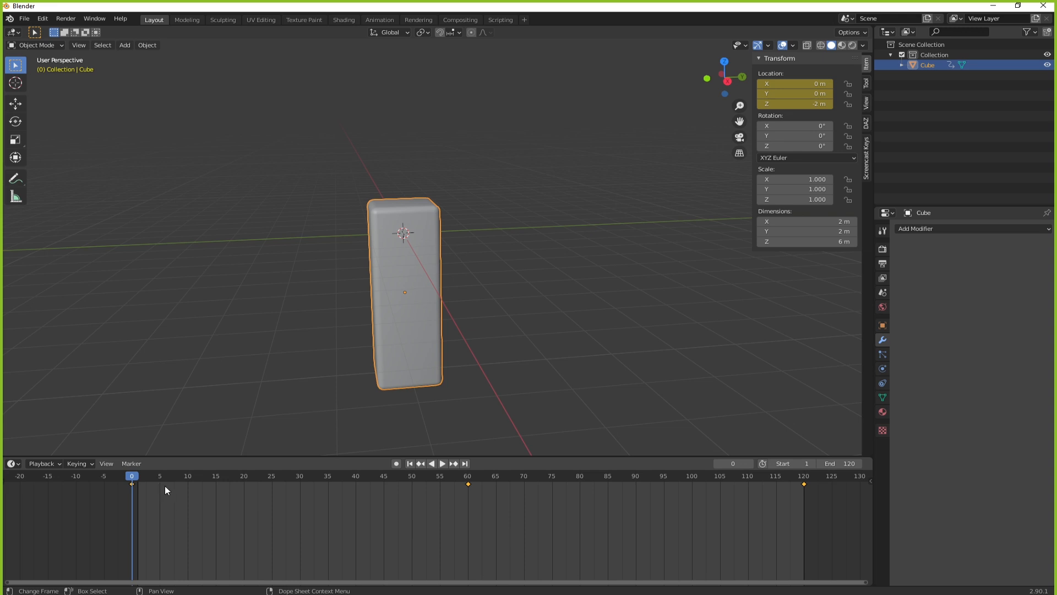
Preview the motion briefly, return to frame 0 and keyframe the pillar's rotation there.
{"action": "key", "text": "space"}
{"action": "key", "text": "space"}
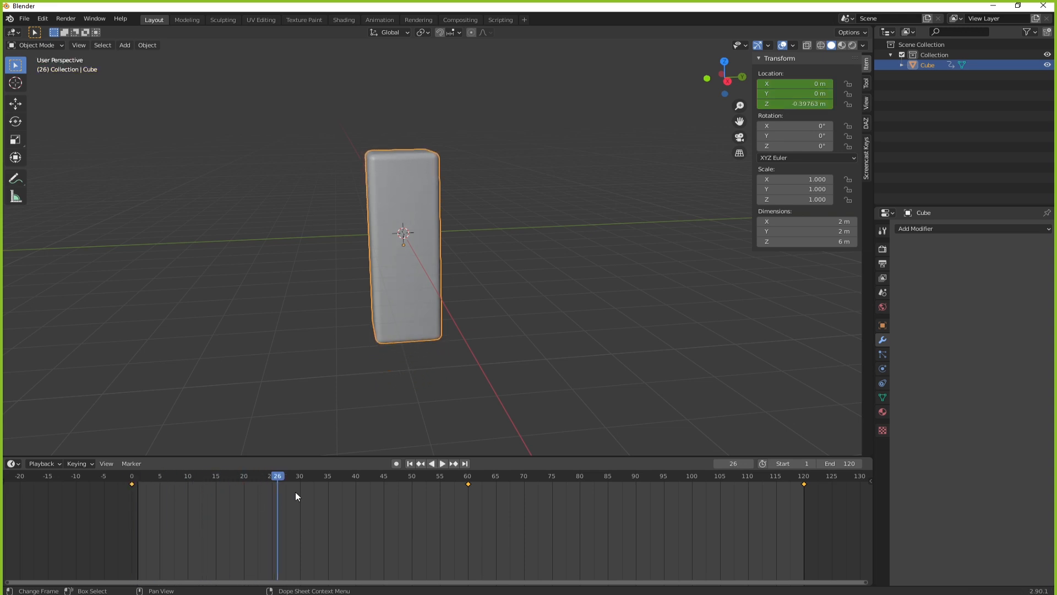
{"action": "left_click_drag", "start_coordinate": [278, 477], "coordinate": [84, 483]}
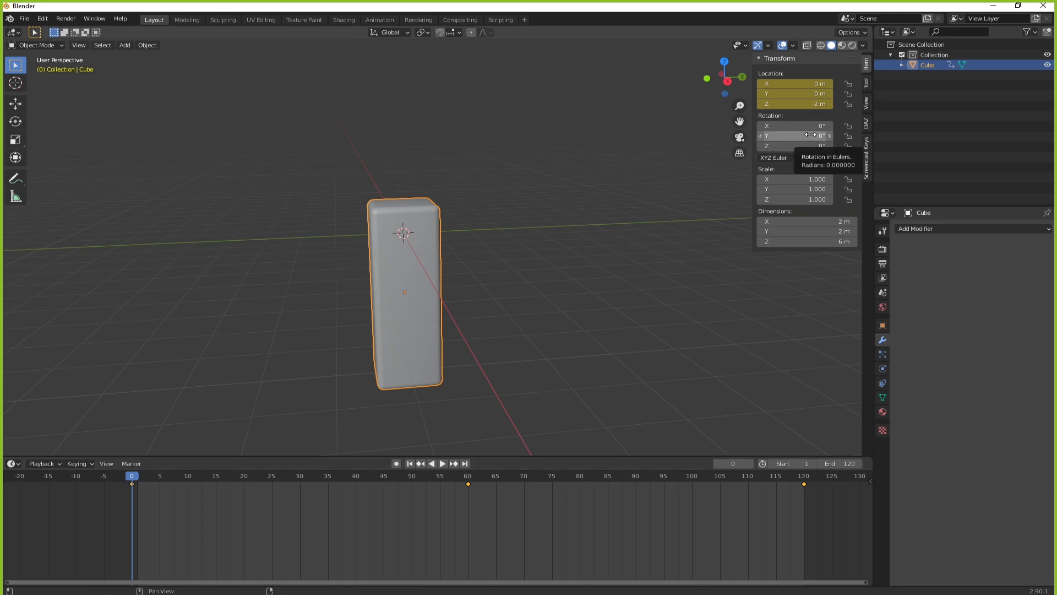
{"action": "key", "text": "i"}
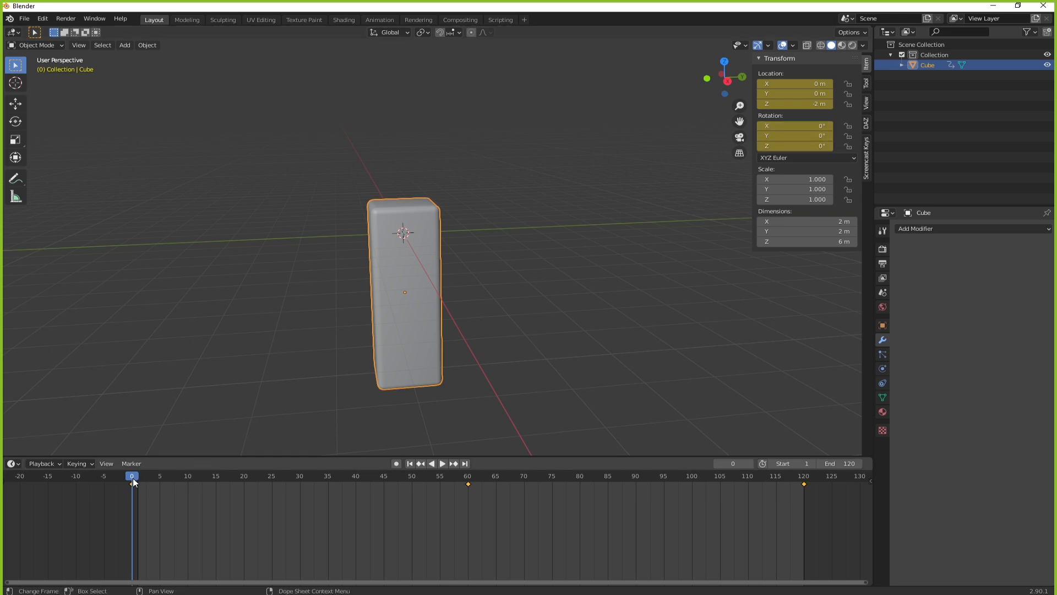
Set the pillar's Z rotation to 360° at frame 120 and keyframe its rotation.
{"action": "key", "text": "space"}
{"action": "left_click_drag", "start_coordinate": [425, 487], "coordinate": [804, 485]}
{"action": "key", "text": "space"}
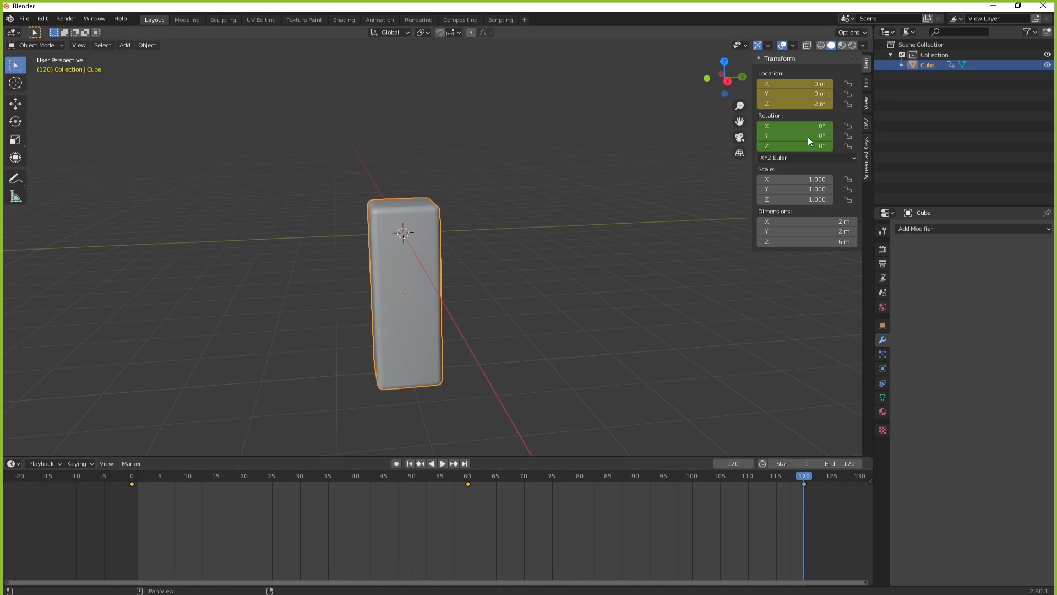
{"action": "left_click", "coordinate": [780, 146]}
{"action": "type", "text": "360"}
{"action": "key", "text": "Return"}
{"action": "key", "text": "i"}
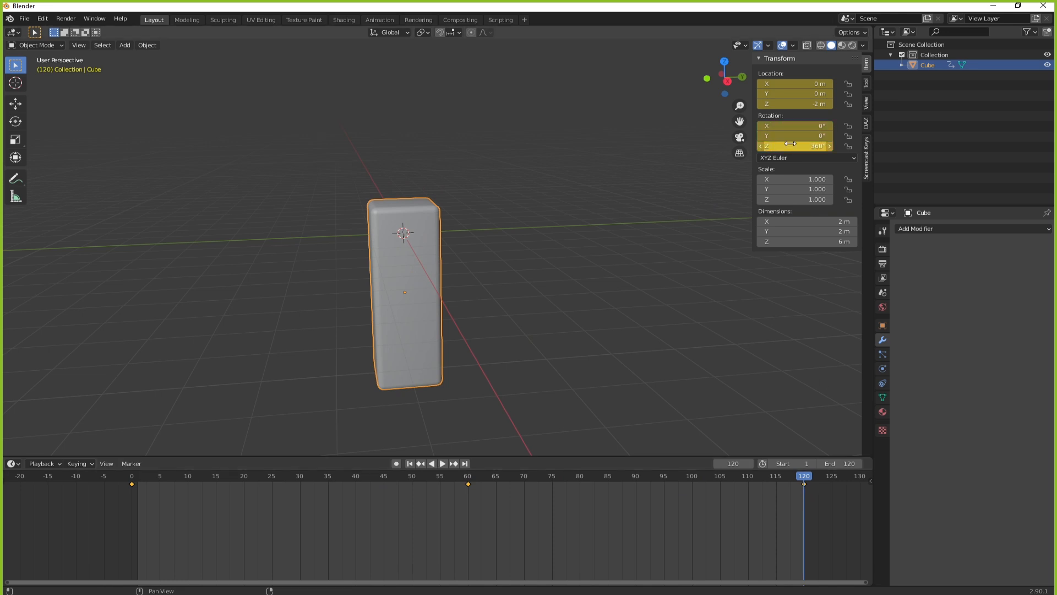
Play the combined lift and spin animation from the start and return to frame 0.
{"action": "left_click_drag", "start_coordinate": [808, 474], "coordinate": [121, 490]}
{"action": "key", "text": "space"}
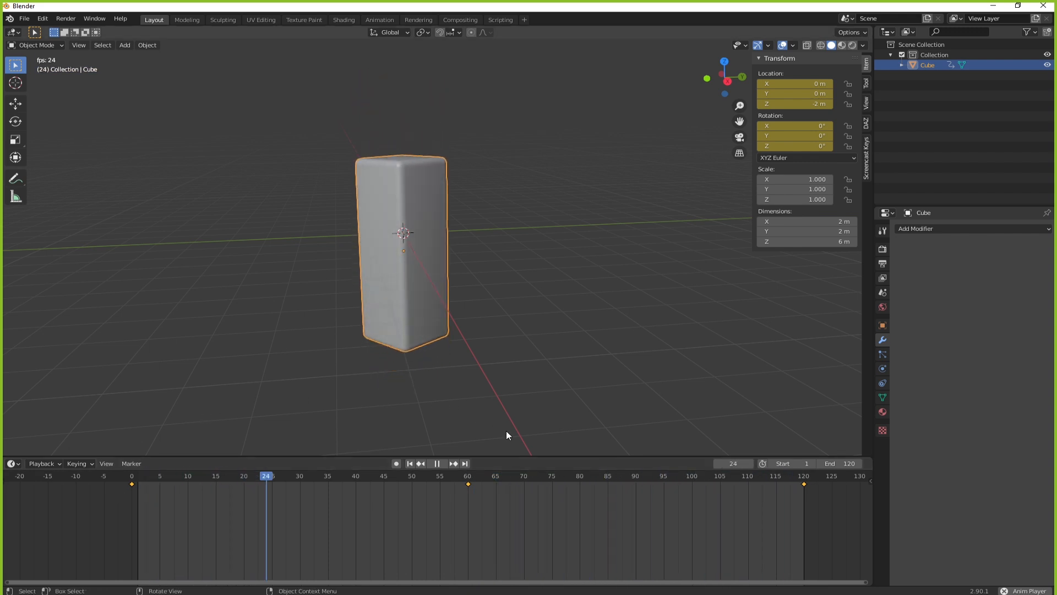
{"action": "key", "text": "space"}
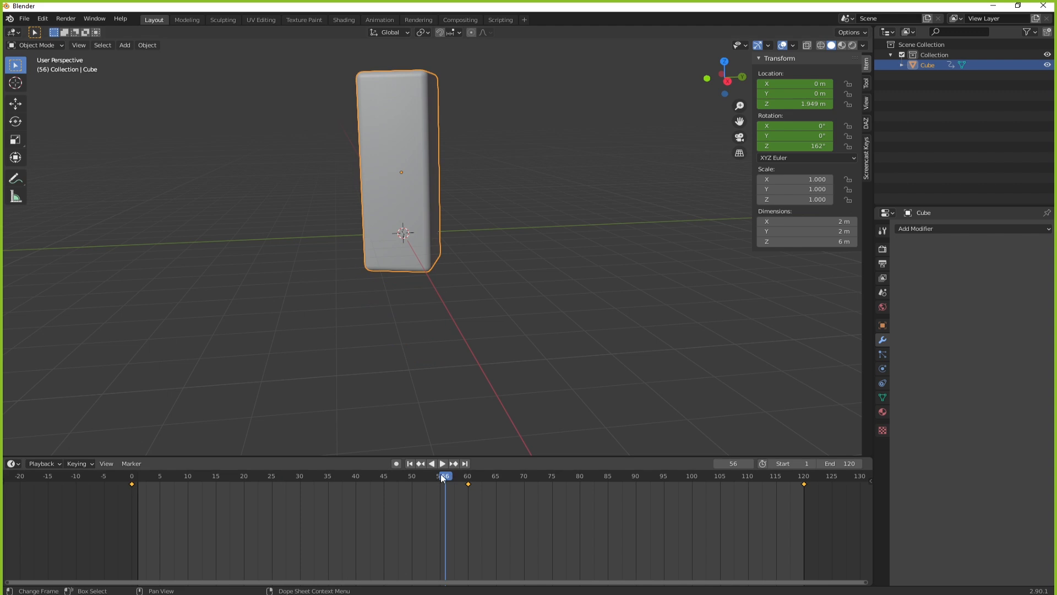
{"action": "left_click_drag", "start_coordinate": [441, 474], "coordinate": [113, 511]}
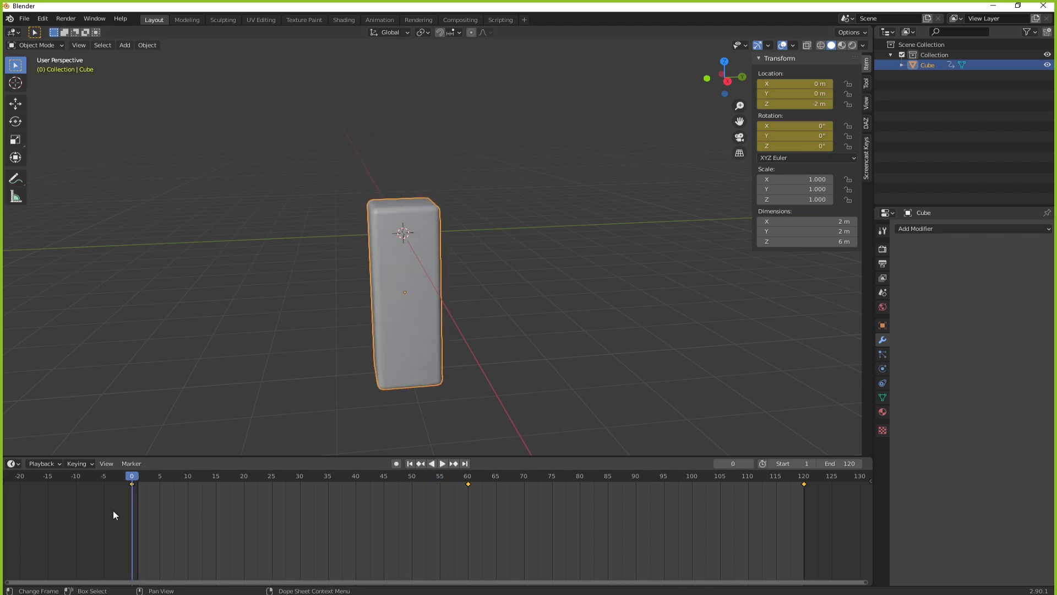
Set the pillar's X rotation to 90° at frame 60 and keyframe its rotation.
{"action": "left_click_drag", "start_coordinate": [127, 482], "coordinate": [468, 482]}
{"action": "left_click", "coordinate": [789, 126]}
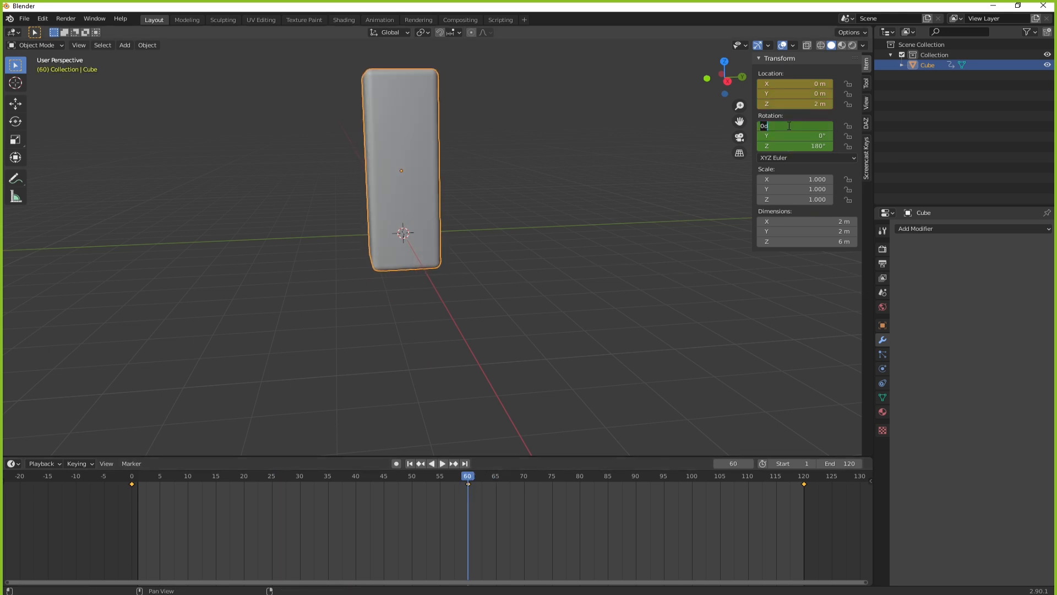
{"action": "type", "text": "90"}
{"action": "key", "text": "Return"}
{"action": "key", "text": "i"}
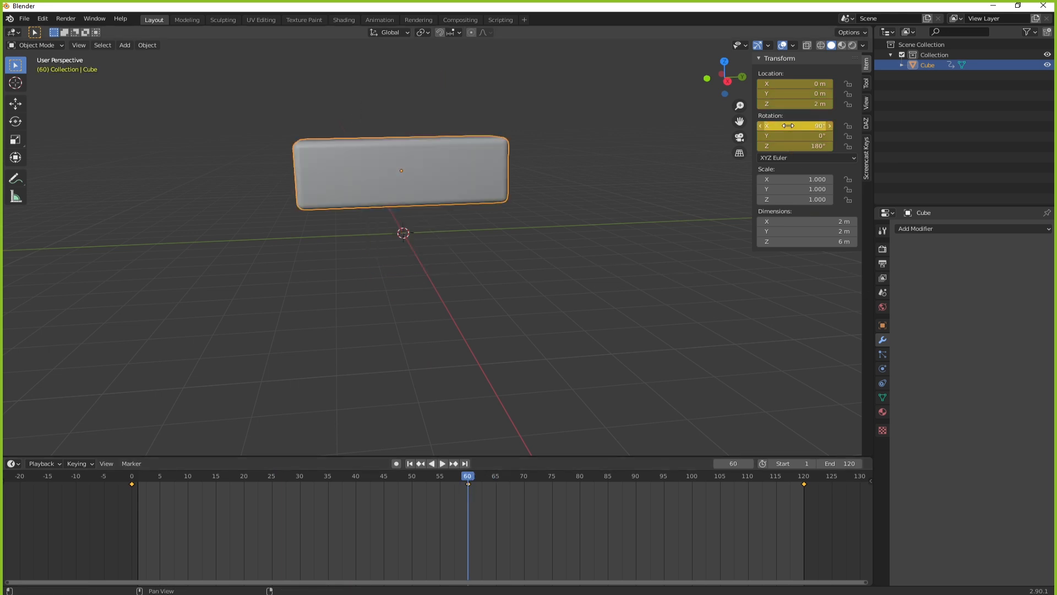
Check the pillar's pose at frame 120, play the tumbling animation and scrub back to frame 4.
{"action": "left_click_drag", "start_coordinate": [467, 477], "coordinate": [802, 485]}
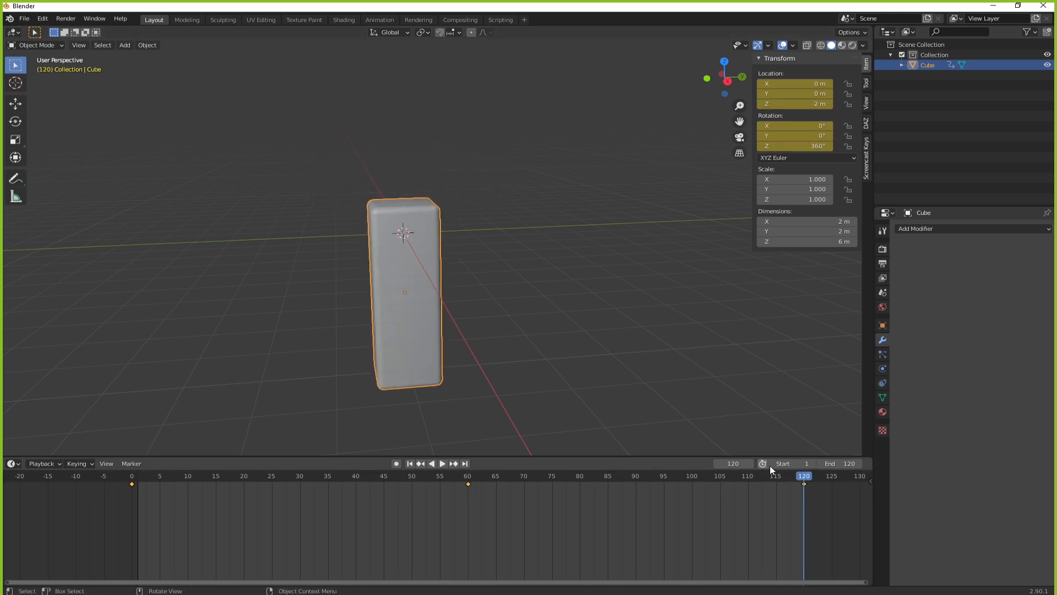
{"action": "key", "text": "space"}
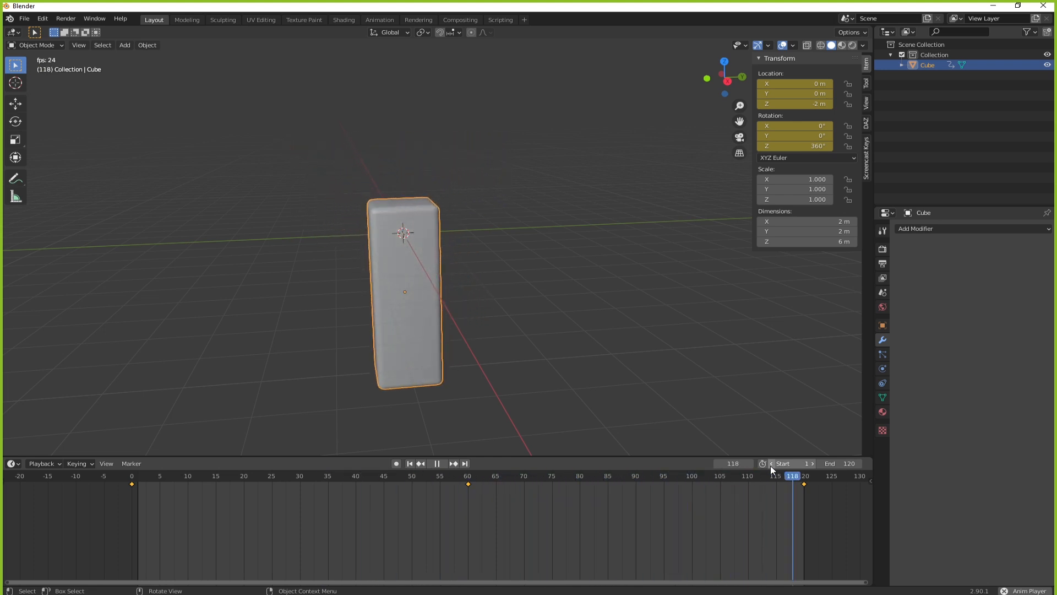
{"action": "key", "text": "space"}
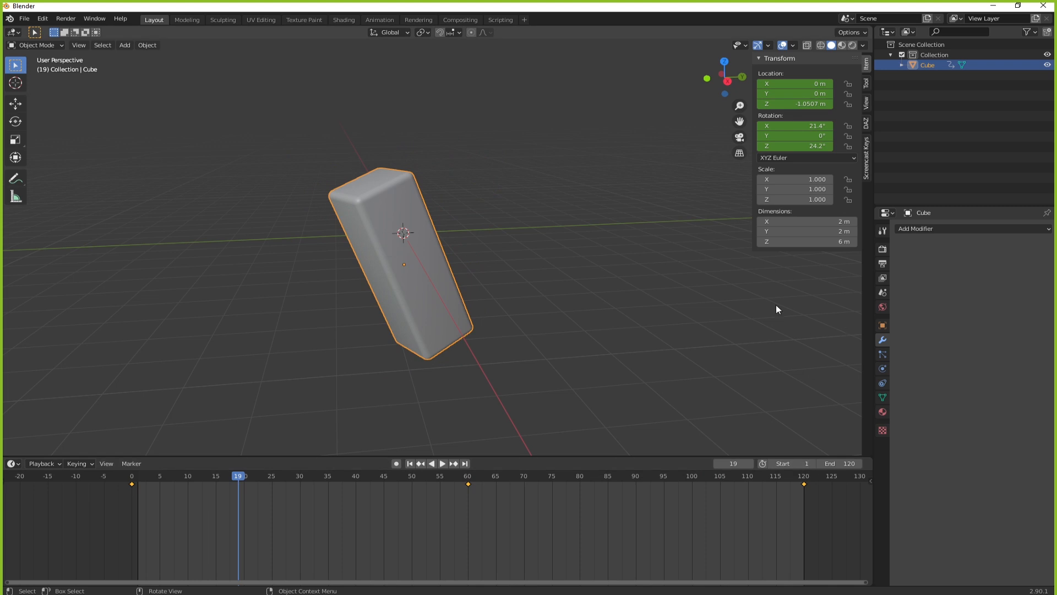
{"action": "left_click_drag", "start_coordinate": [239, 477], "coordinate": [163, 517]}
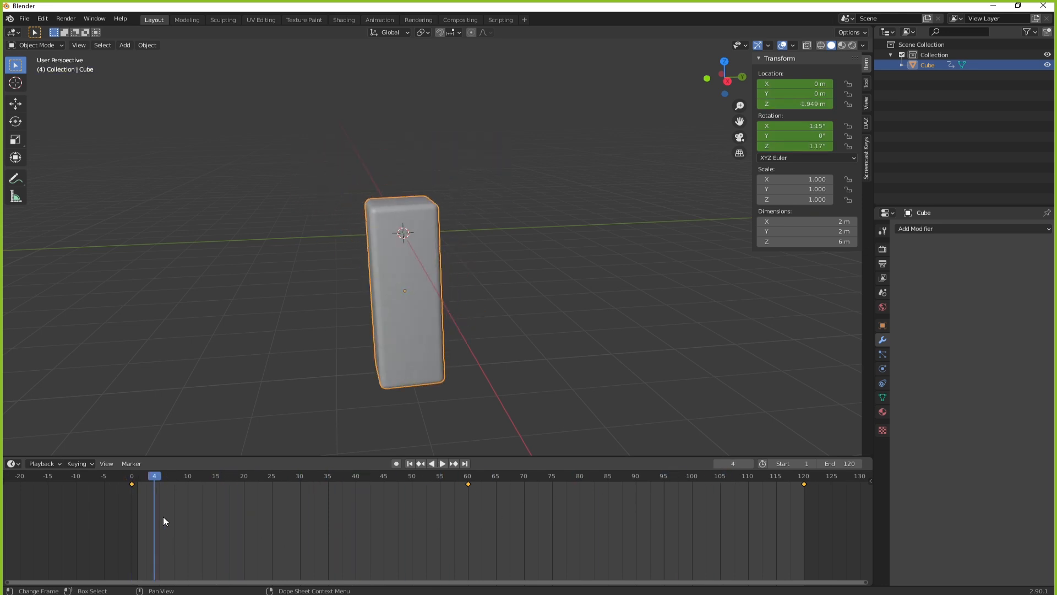
Select the pillar and start an FBX export of the animated model.
{"action": "left_click", "coordinate": [151, 365]}
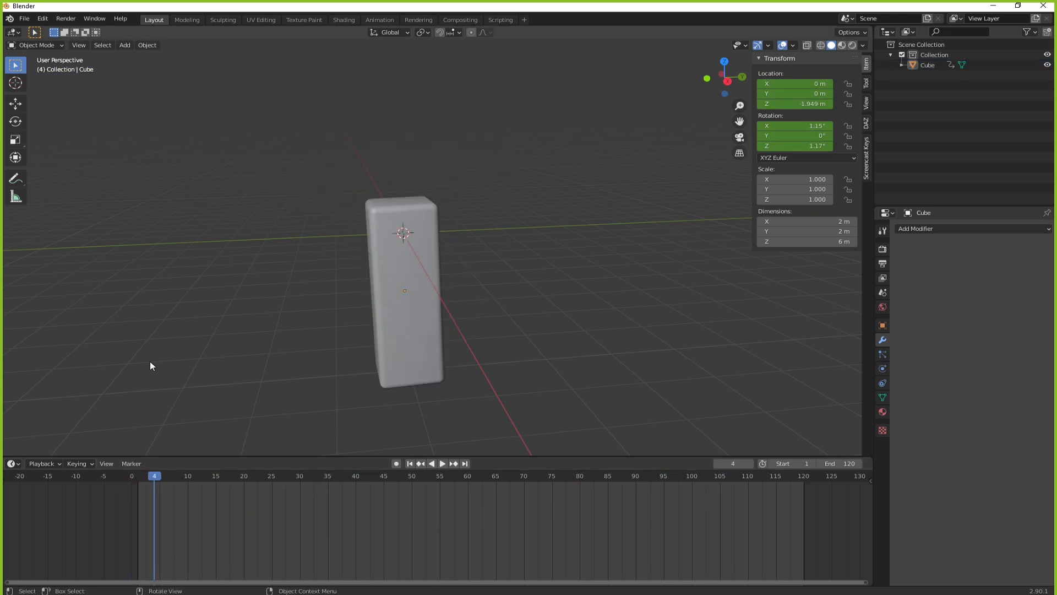
{"action": "left_click", "coordinate": [427, 323]}
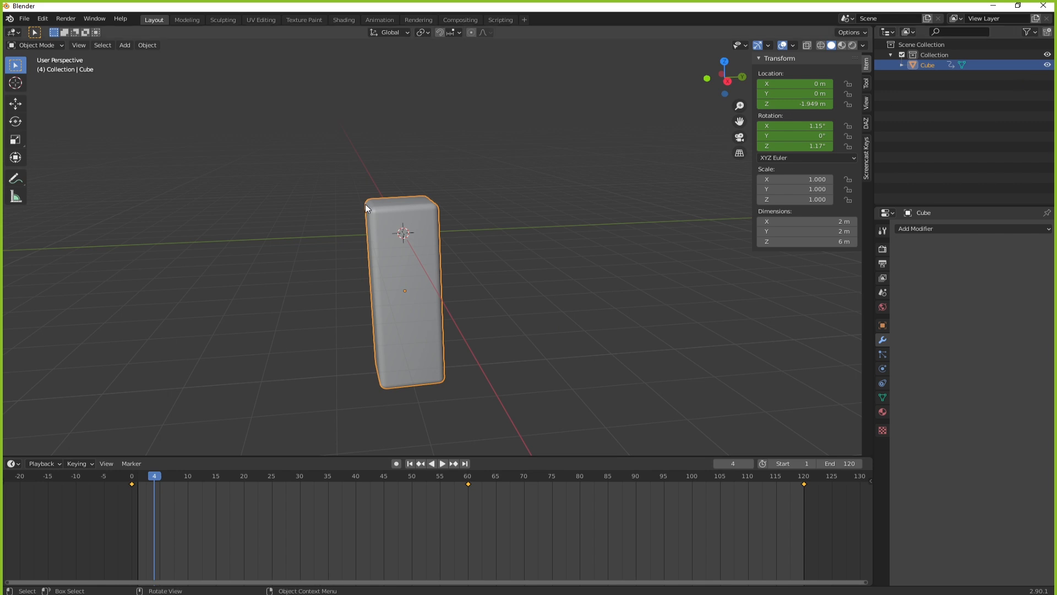
{"action": "left_click", "coordinate": [265, 219]}
{"action": "left_click", "coordinate": [415, 269]}
{"action": "left_click", "coordinate": [23, 22]}
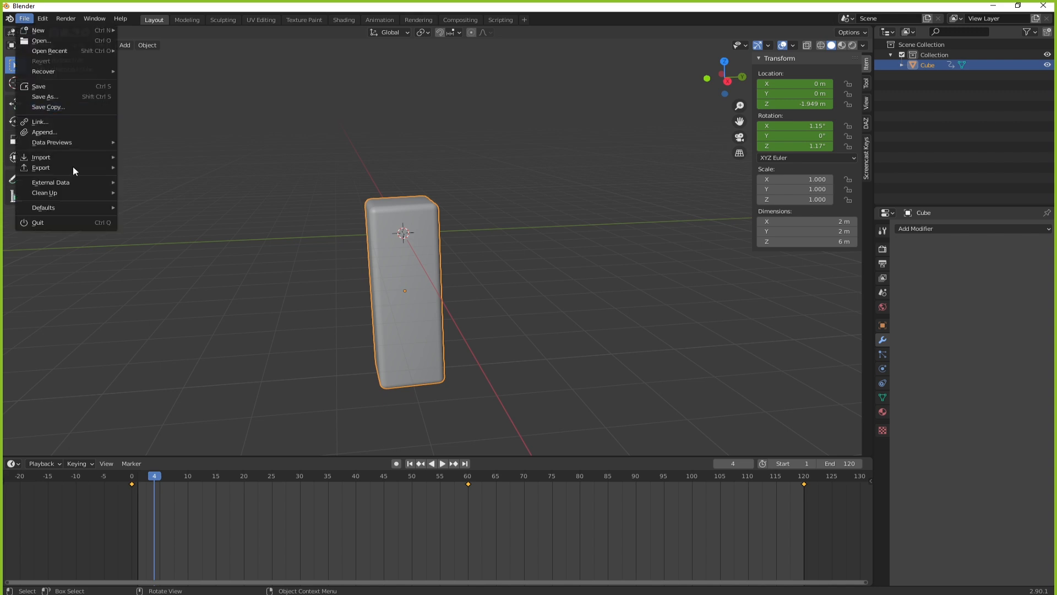
{"action": "mouse_move", "coordinate": [72, 167]}
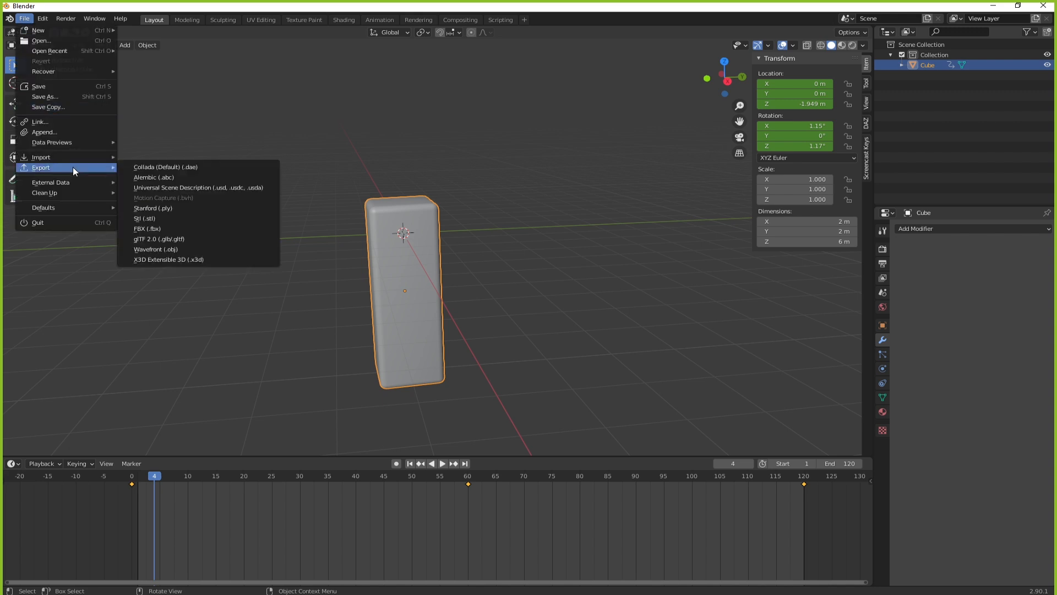
{"action": "left_click", "coordinate": [196, 228]}
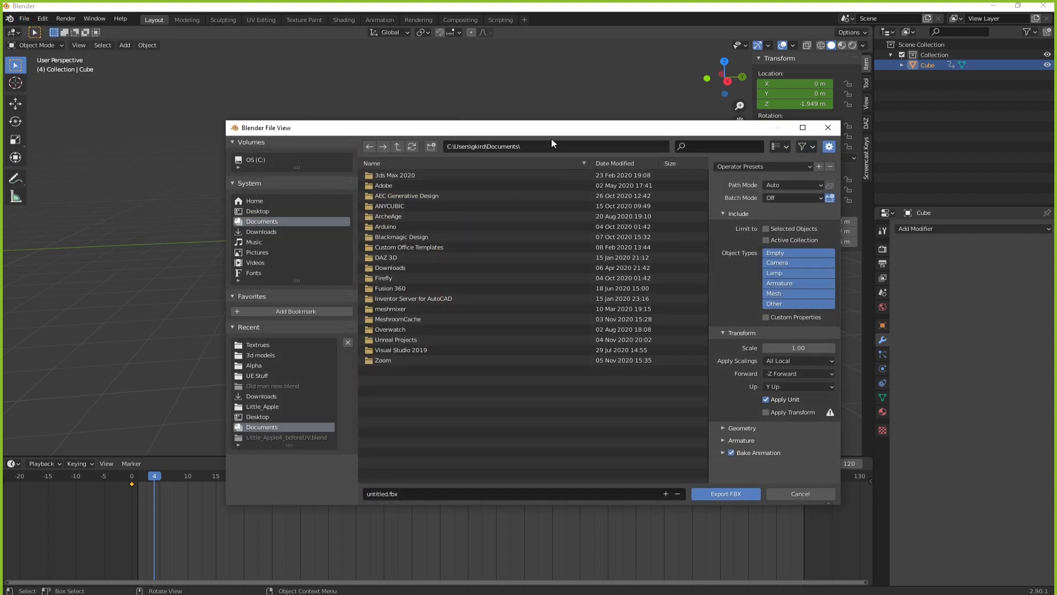
{"action": "left_click_drag", "start_coordinate": [551, 139], "coordinate": [391, 104]}
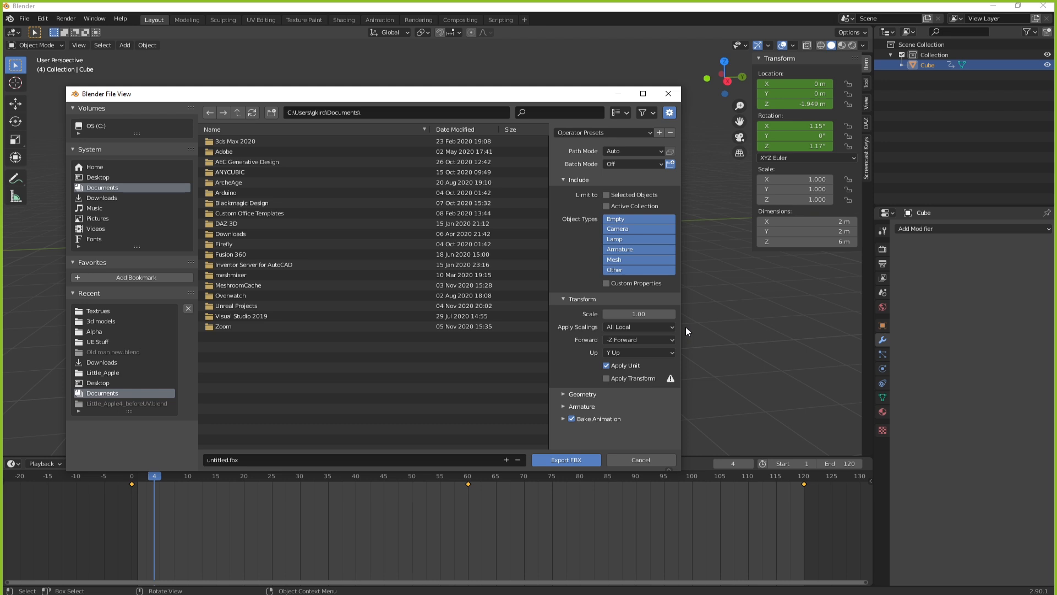
Review the armature and geometry options in the FBX export settings.
{"action": "left_click", "coordinate": [560, 409]}
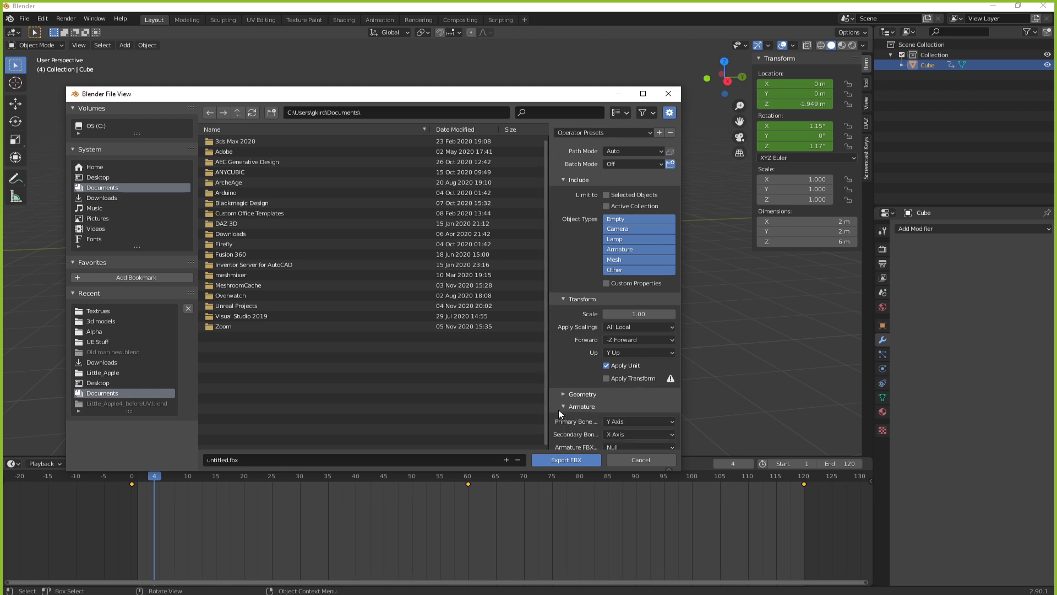
{"action": "scroll", "coordinate": [603, 408], "scroll_direction": "down", "scroll_amount": 3}
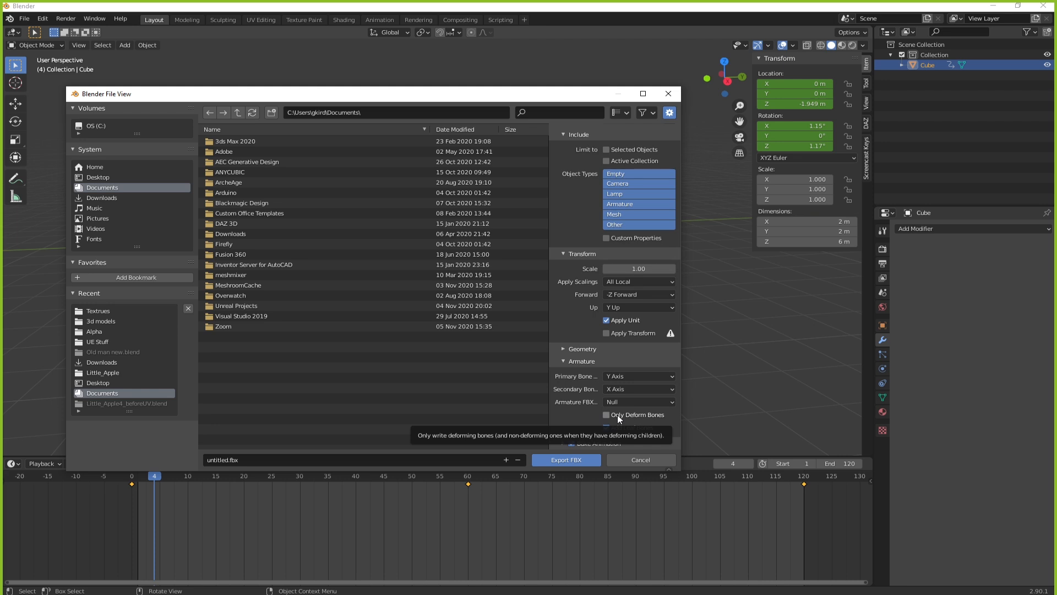
{"action": "left_click", "coordinate": [562, 360]}
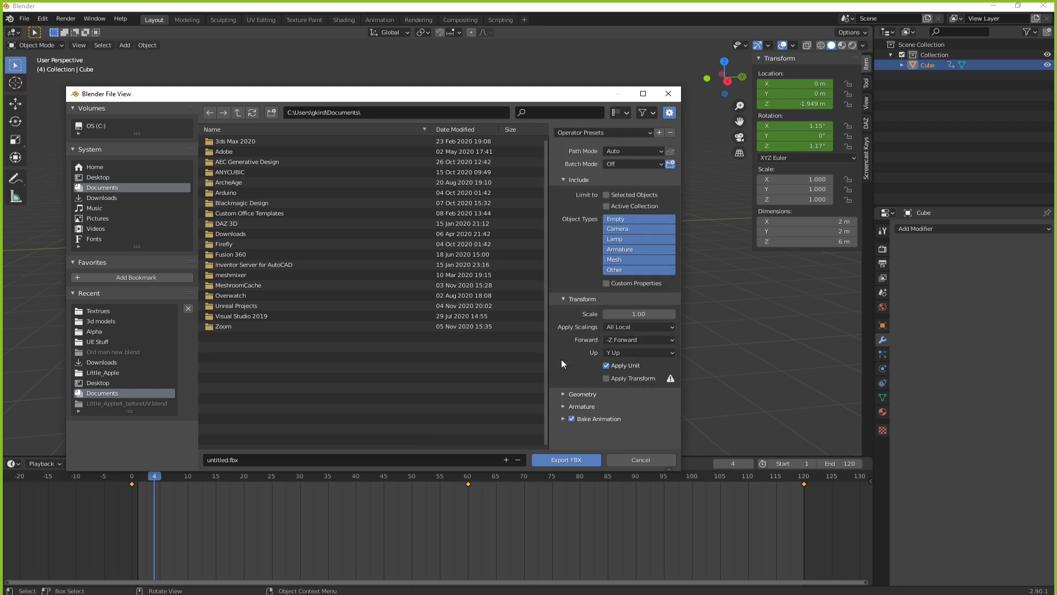
{"action": "left_click", "coordinate": [567, 394]}
{"action": "scroll", "coordinate": [570, 408], "scroll_direction": "down", "scroll_amount": 2}
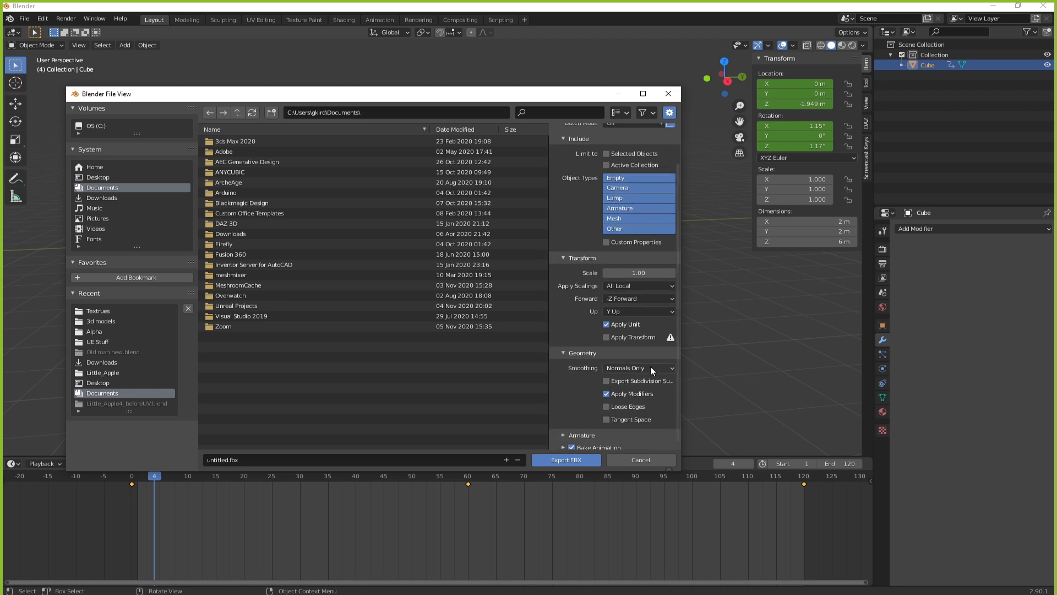
{"action": "left_click", "coordinate": [569, 355]}
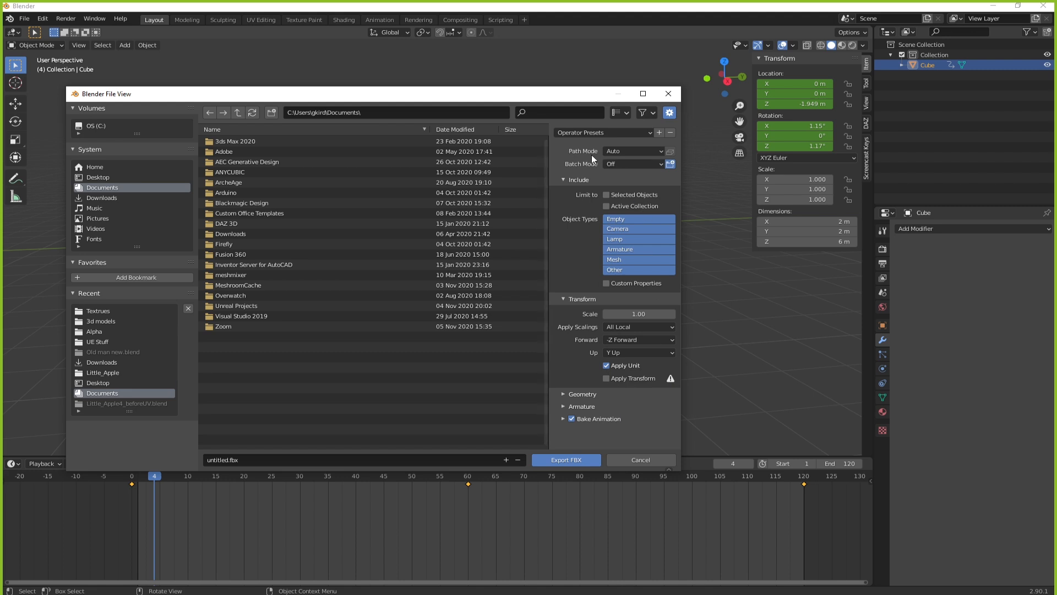
Try to limit the FBX export to selected objects only.
{"action": "left_click", "coordinate": [599, 133]}
{"action": "left_click", "coordinate": [610, 196]}
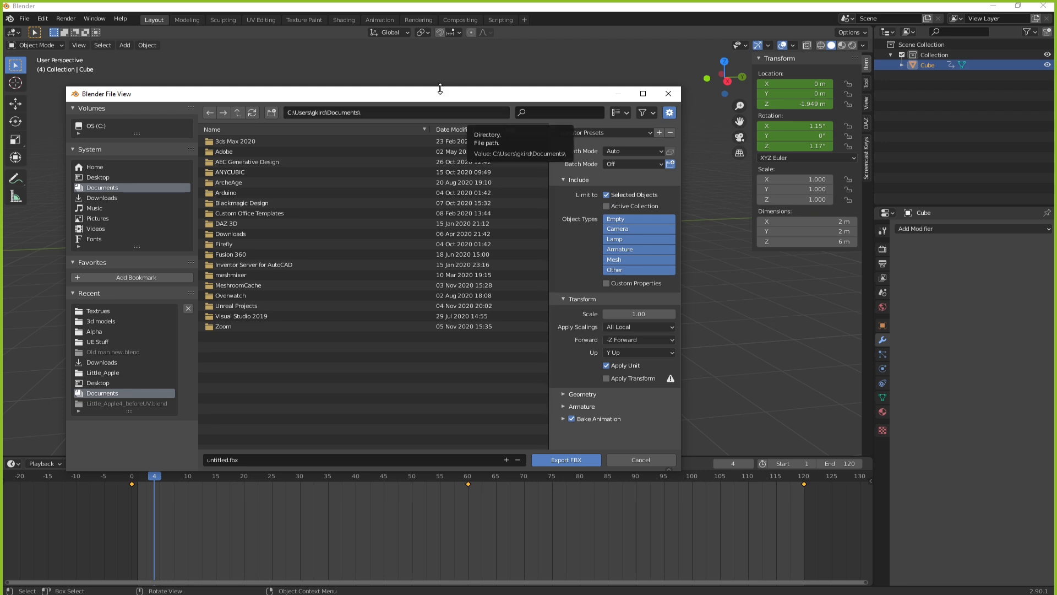
{"action": "left_click_drag", "start_coordinate": [439, 91], "coordinate": [391, 94]}
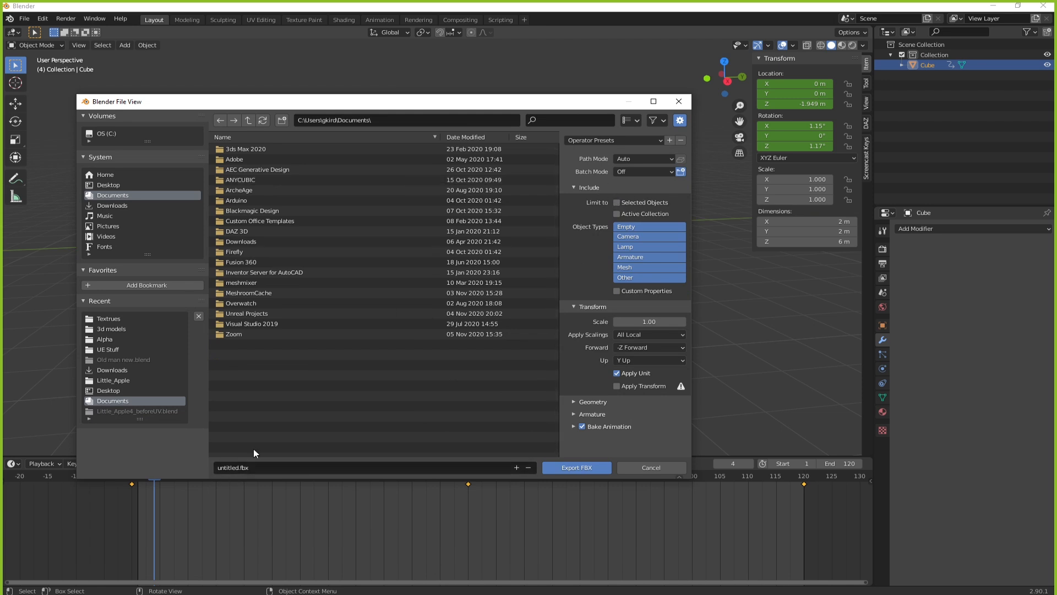
Set the export destination to the UE Stuff folder inside Desktop\Stuff\3D_2D resources.
{"action": "left_click", "coordinate": [110, 185]}
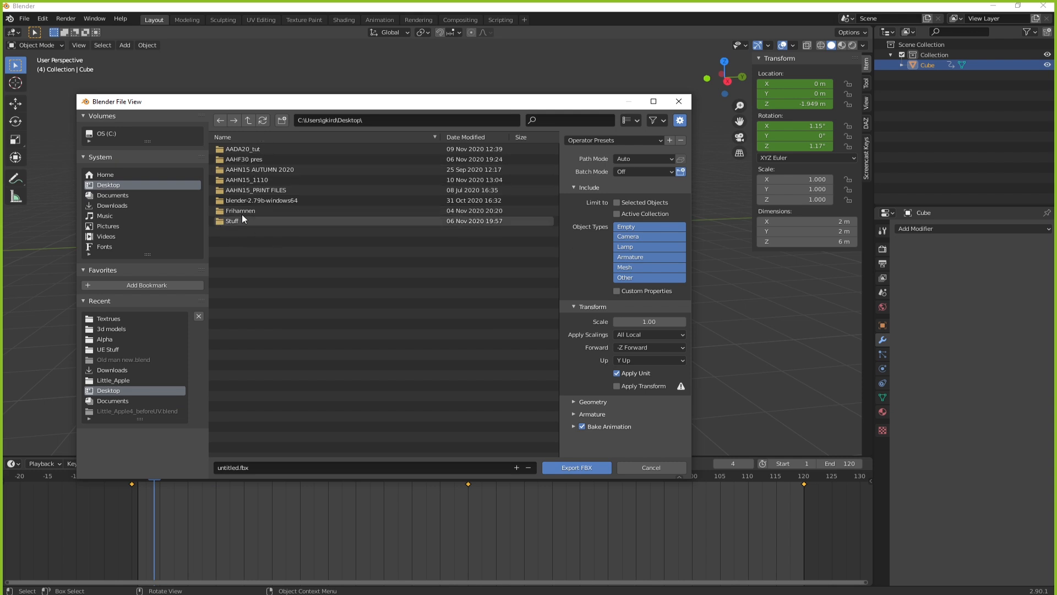
{"action": "double_click", "coordinate": [226, 221]}
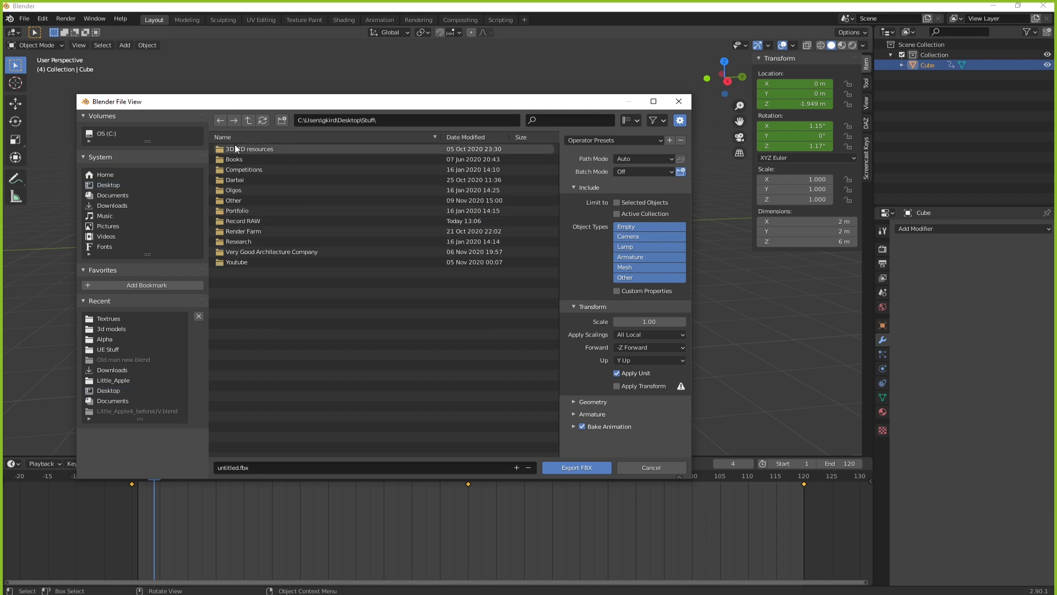
{"action": "double_click", "coordinate": [235, 147]}
{"action": "double_click", "coordinate": [252, 272]}
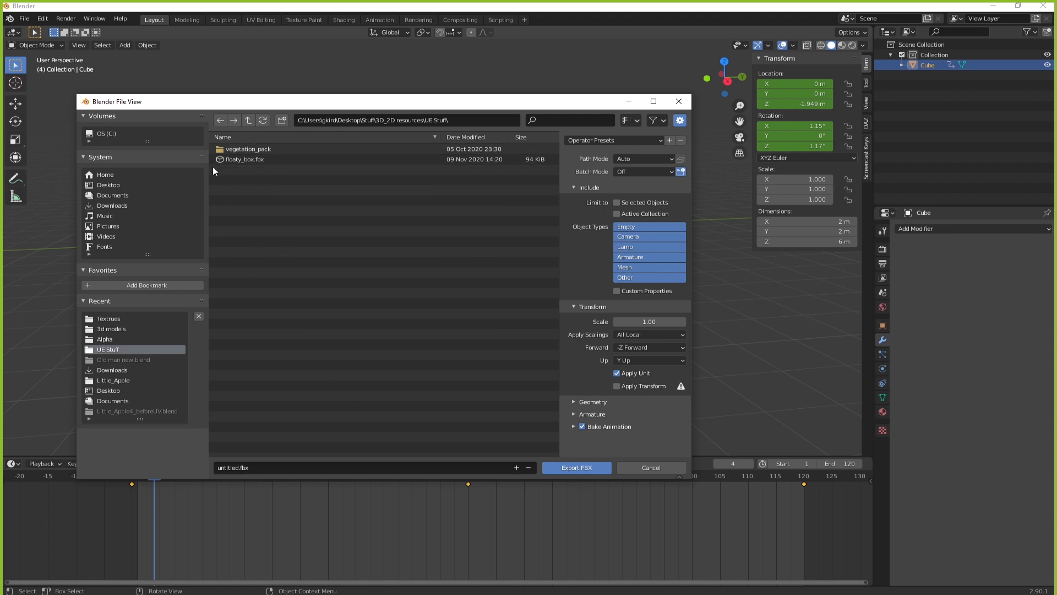
Name the file floaty_long_boy and export it as FBX.
{"action": "left_click", "coordinate": [262, 467]}
{"action": "type", "text": "flo"}
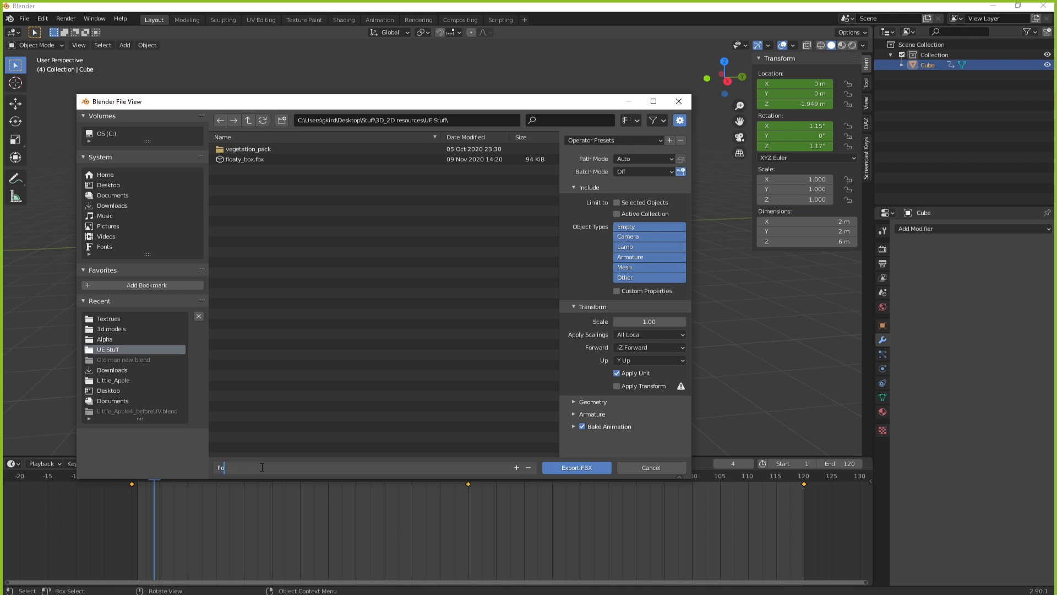
{"action": "type", "text": "aty_long_boy"}
{"action": "key", "text": "Return"}
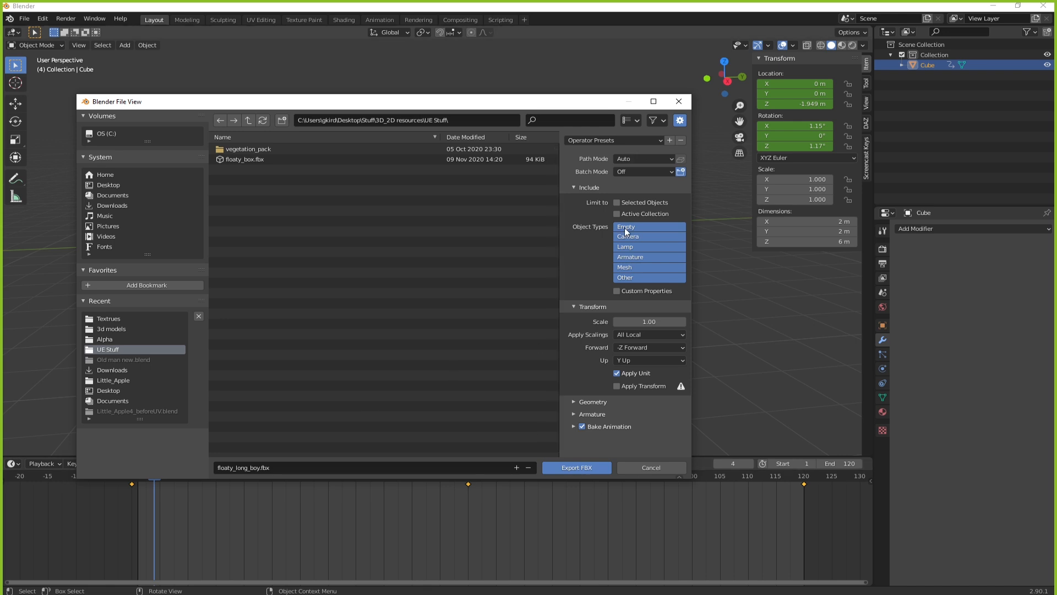
{"action": "left_click", "coordinate": [584, 469]}
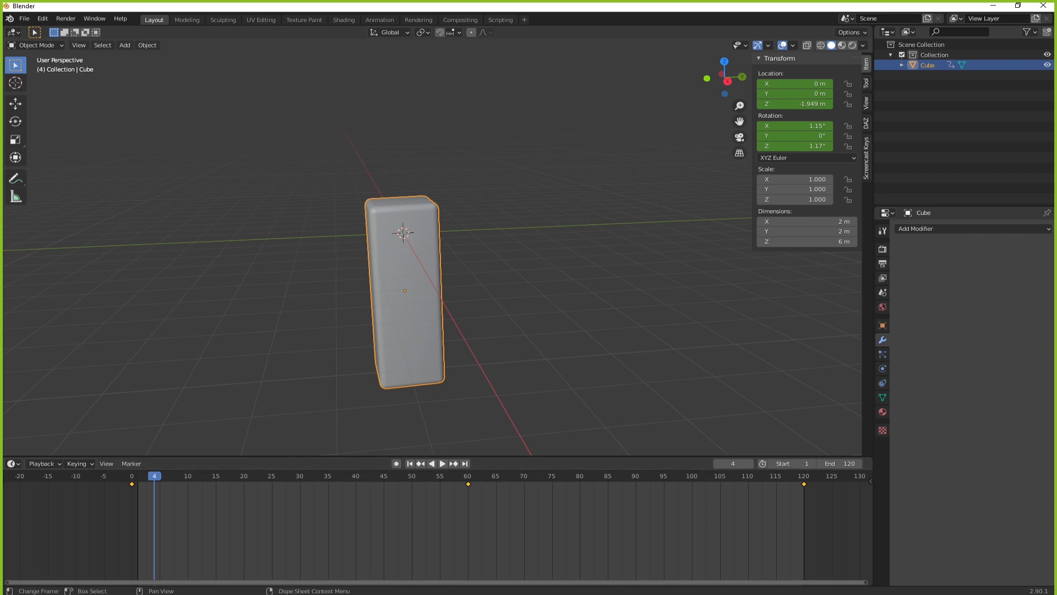
Switch to Unreal Editor and open the Geometry folder of the project content.
{"action": "key", "text": "alt+Tab"}
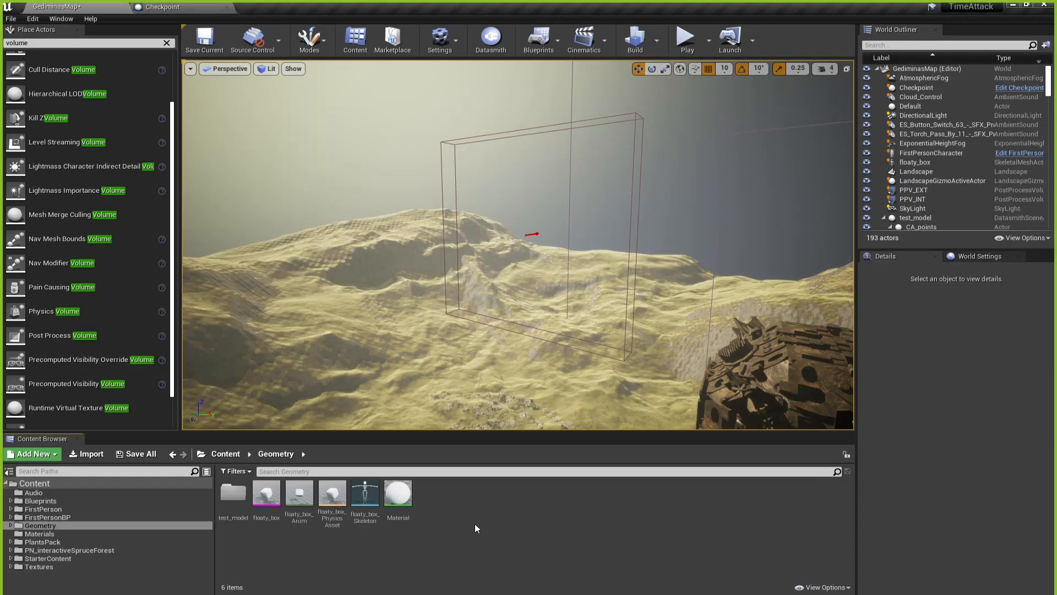
{"action": "left_click", "coordinate": [181, 483]}
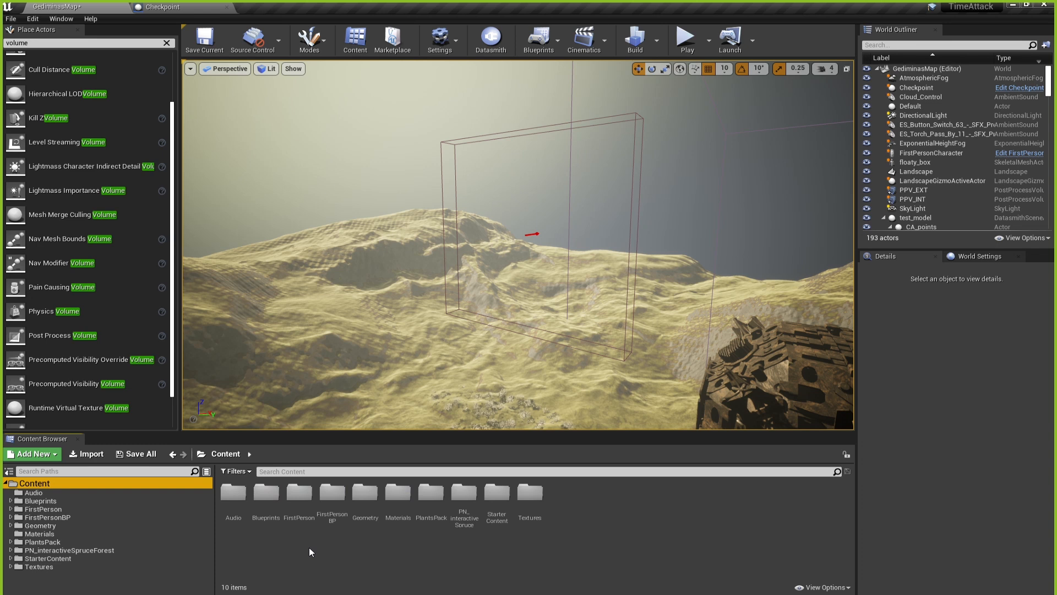
{"action": "double_click", "coordinate": [365, 493]}
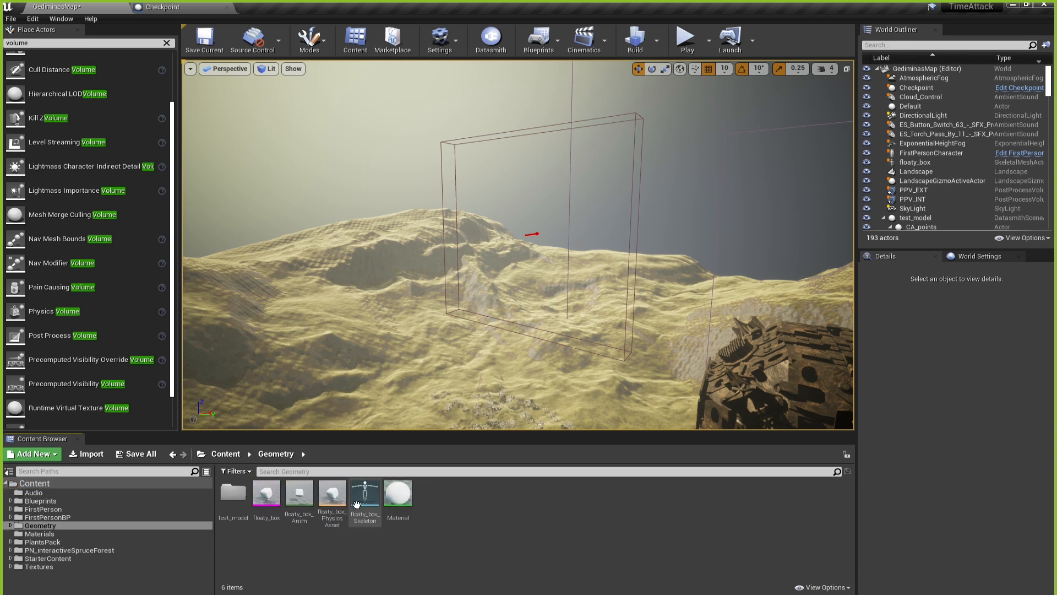
Create a folder named Floaty_long_boy inside Geometry and open it.
{"action": "right_click", "coordinate": [476, 510]}
{"action": "mouse_move", "coordinate": [485, 503]}
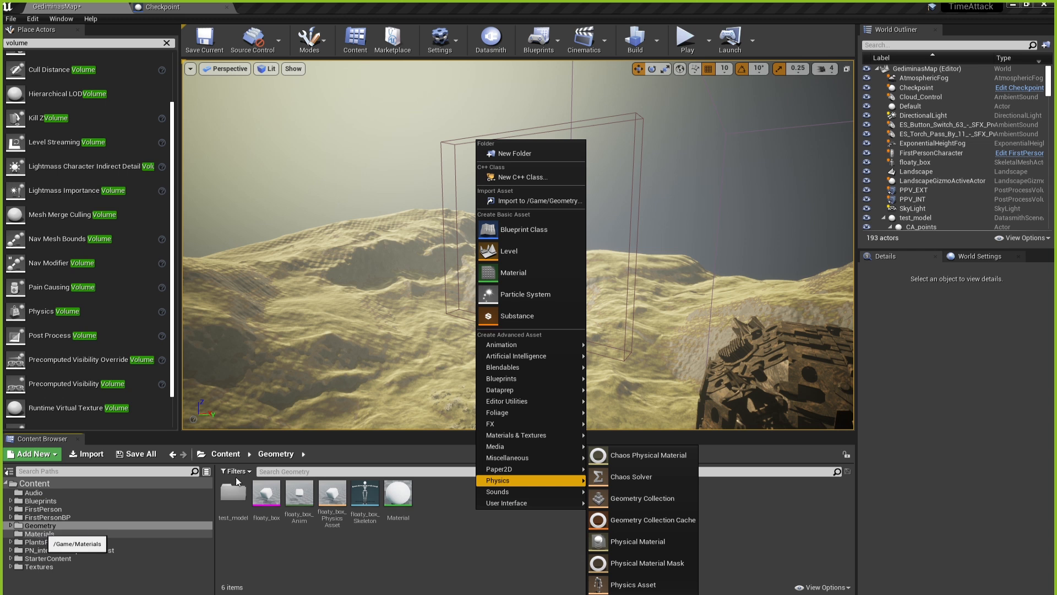
{"action": "left_click", "coordinate": [533, 153]}
{"action": "type", "text": "F"}
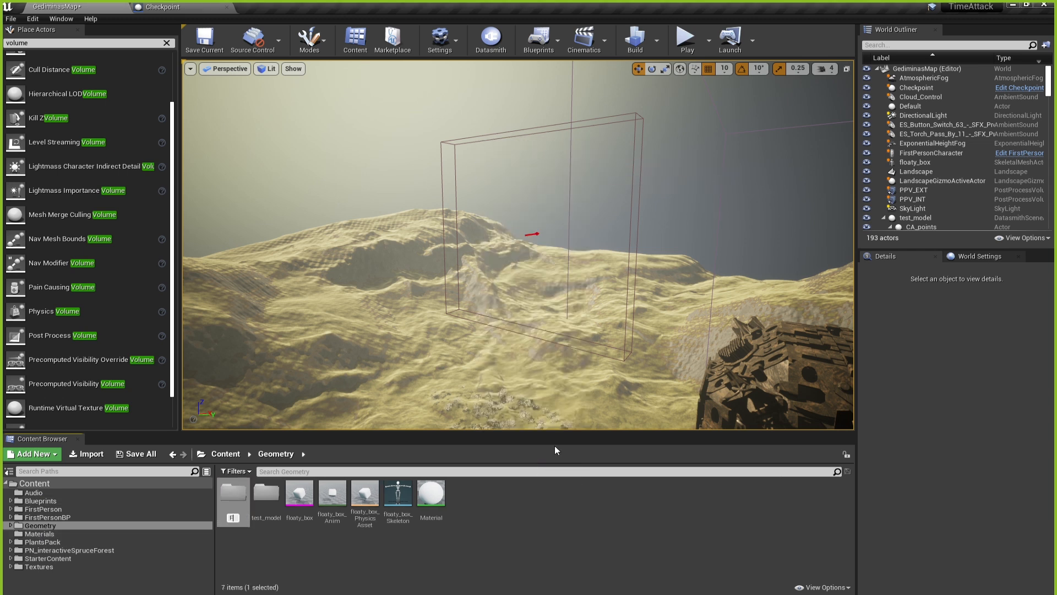
{"action": "type", "text": "loaty_lo"}
{"action": "type", "text": "ng_"}
{"action": "type", "text": "boy"}
{"action": "key", "text": "Return"}
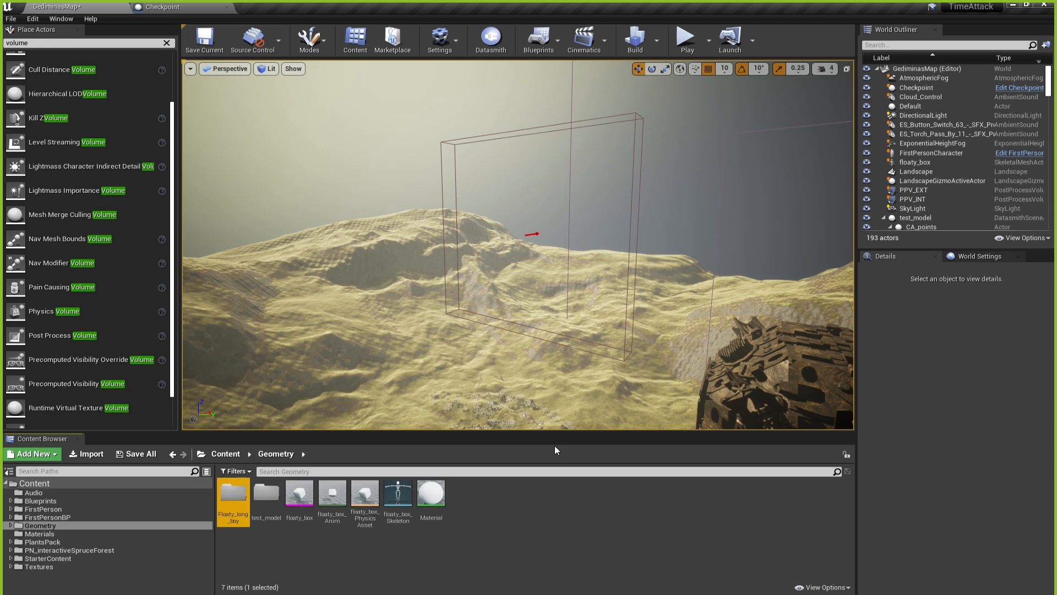
{"action": "left_click", "coordinate": [580, 510]}
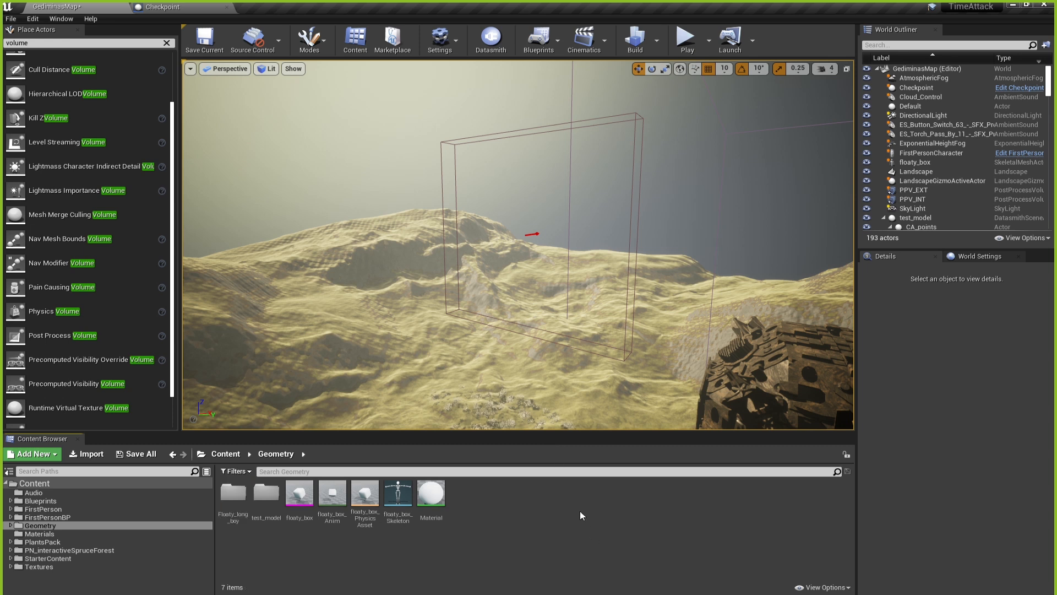
{"action": "double_click", "coordinate": [229, 498]}
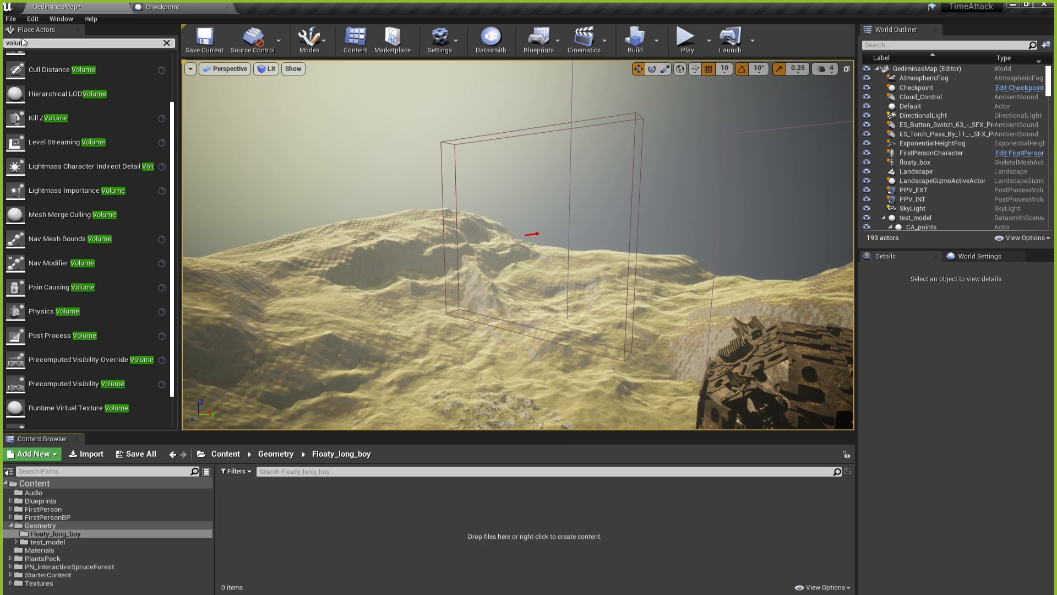
Start an import into the level and choose floaty_long_boy from the UE Stuff folder in Desktop\Stuff\3D_2D resources.
{"action": "left_click", "coordinate": [12, 19]}
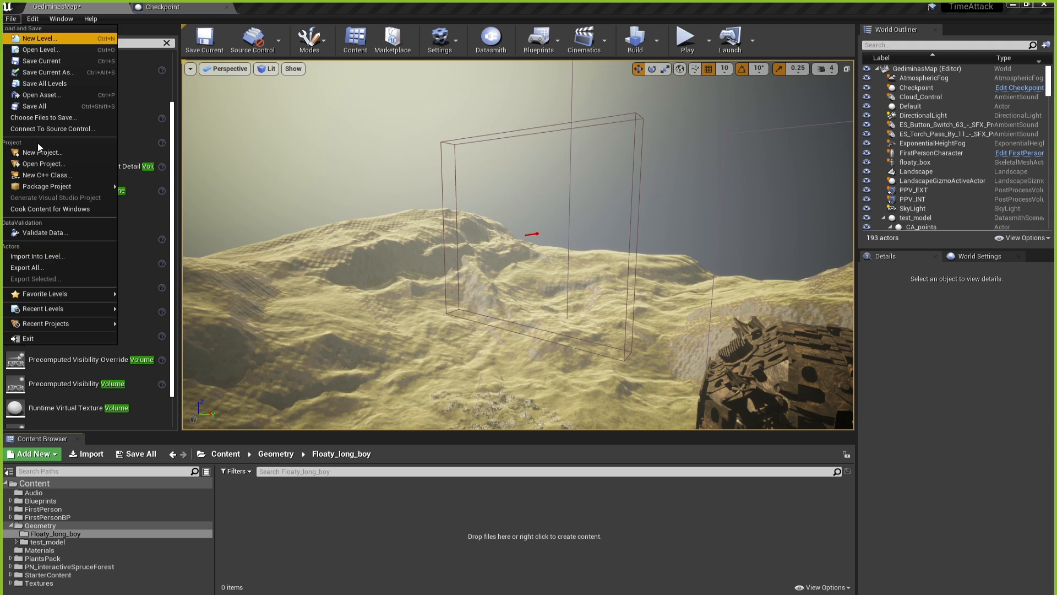
{"action": "left_click", "coordinate": [34, 260]}
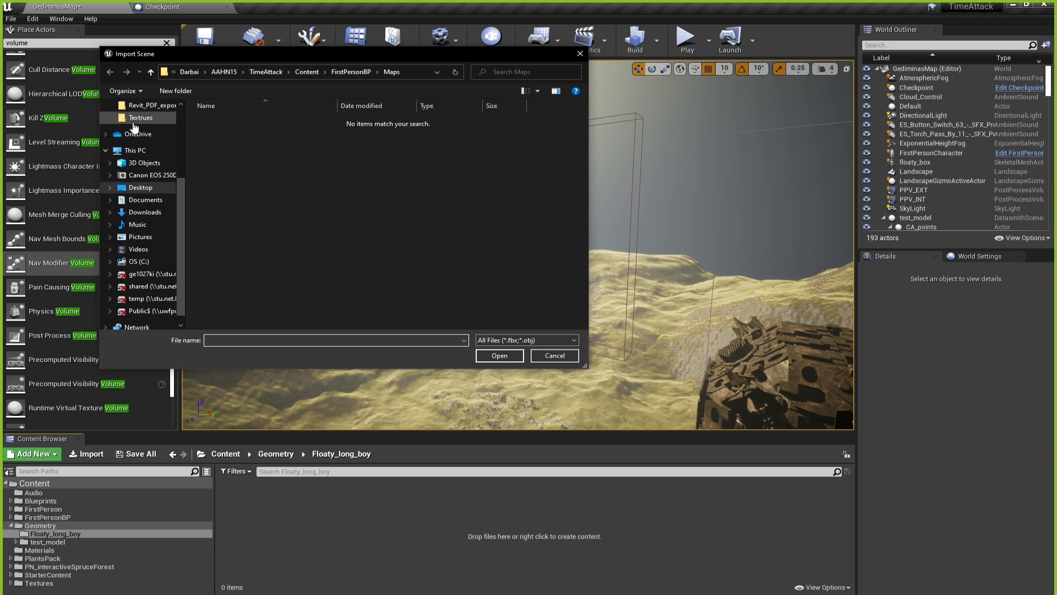
{"action": "scroll", "coordinate": [134, 127], "scroll_direction": "up", "scroll_amount": 3}
{"action": "left_click", "coordinate": [135, 188]}
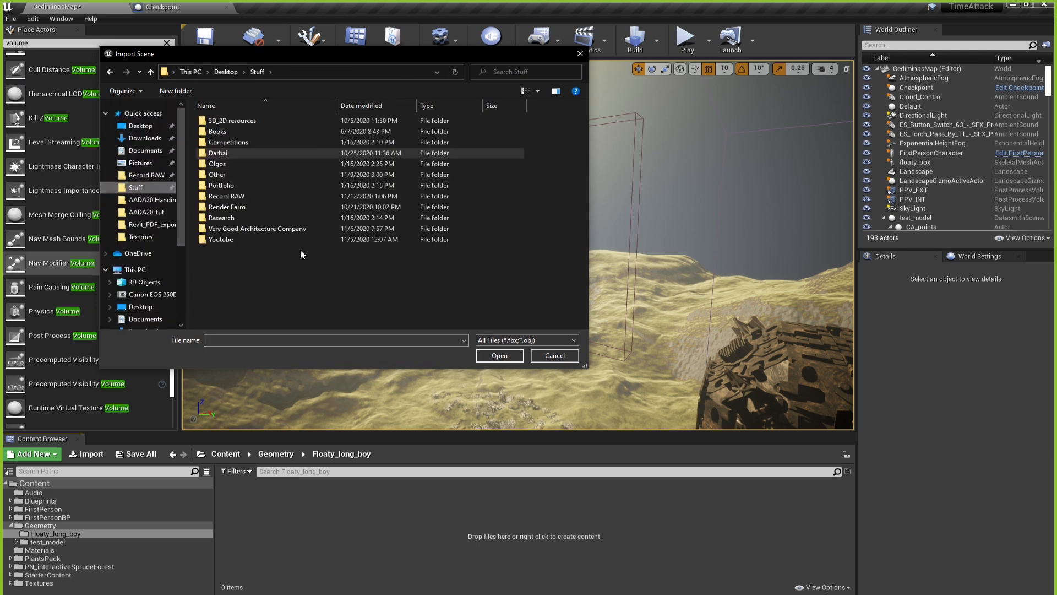
{"action": "double_click", "coordinate": [238, 122]}
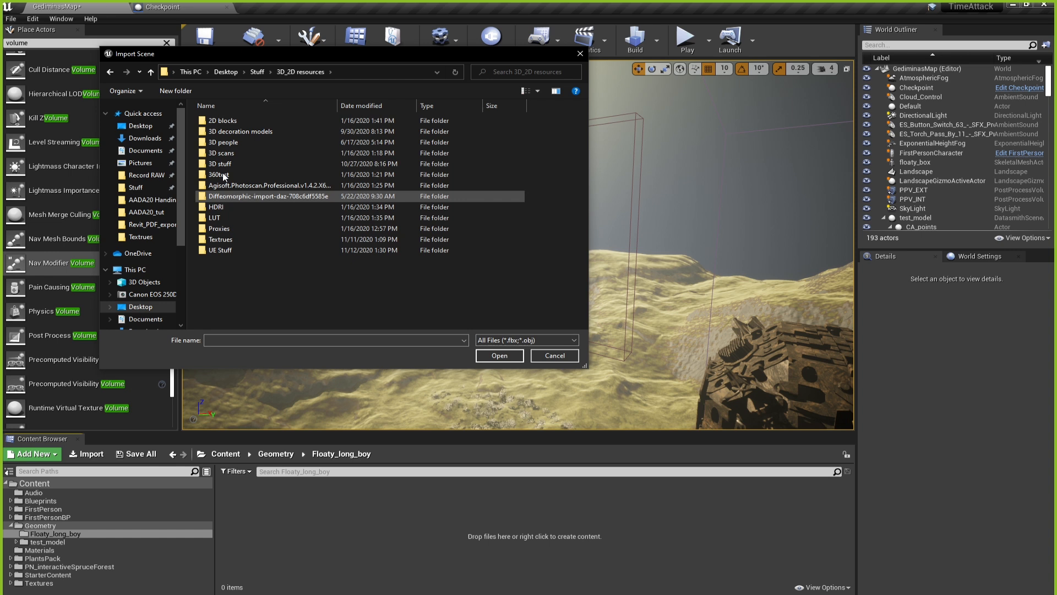
{"action": "double_click", "coordinate": [223, 251]}
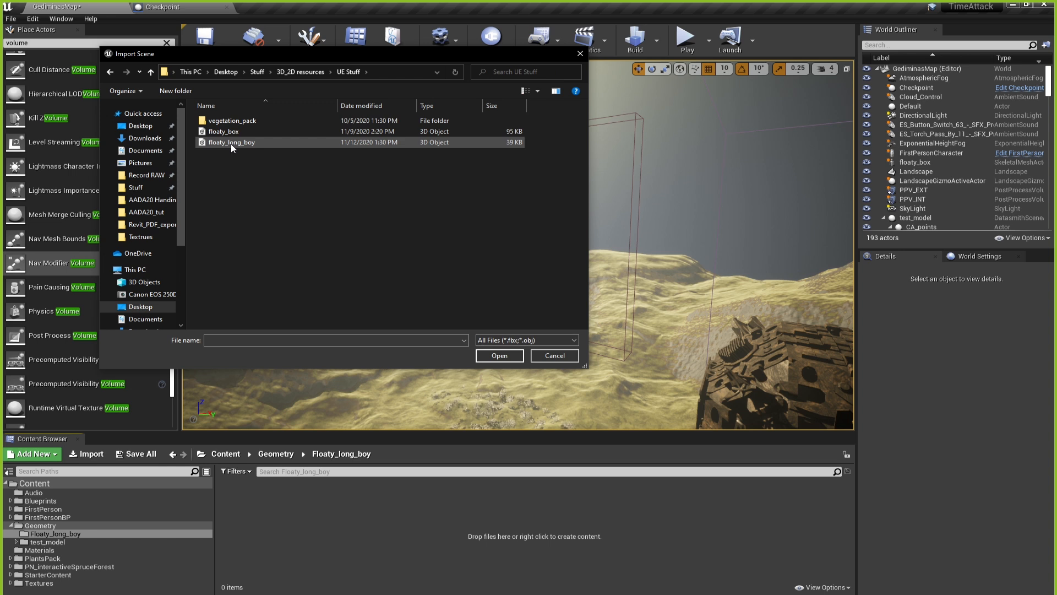
{"action": "left_click", "coordinate": [525, 138]}
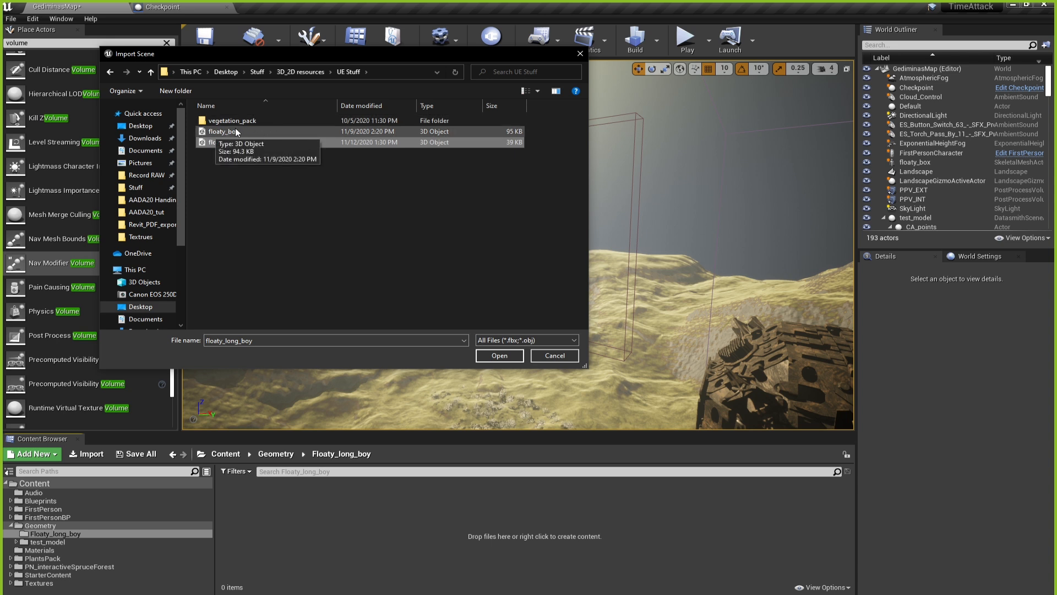
{"action": "left_click", "coordinate": [496, 355]}
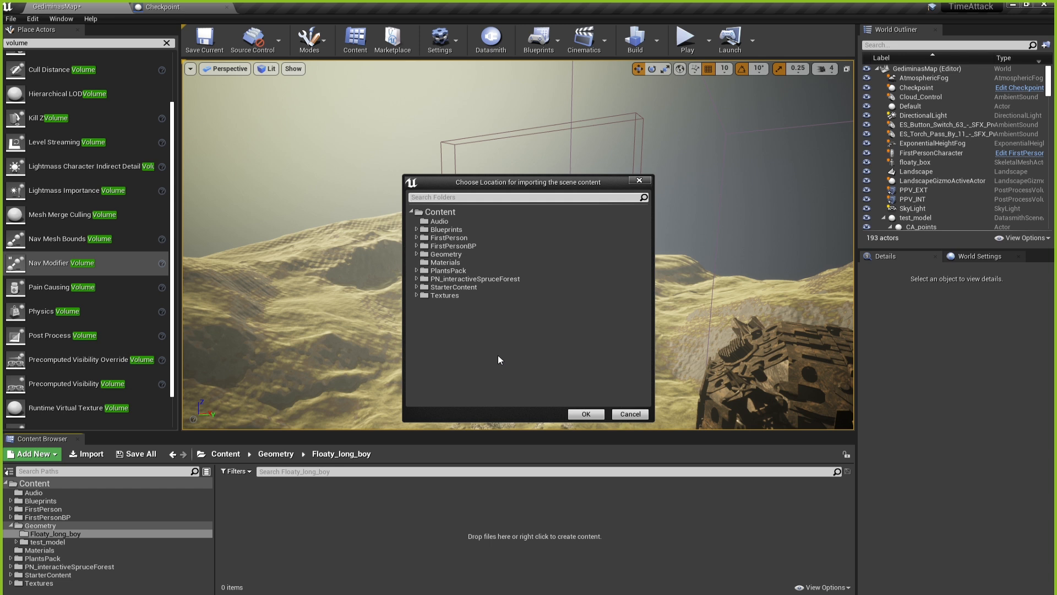
Set the import location for the scene content to the Floaty_long_boy folder inside Geometry.
{"action": "left_click", "coordinate": [444, 254]}
{"action": "left_click", "coordinate": [417, 254]}
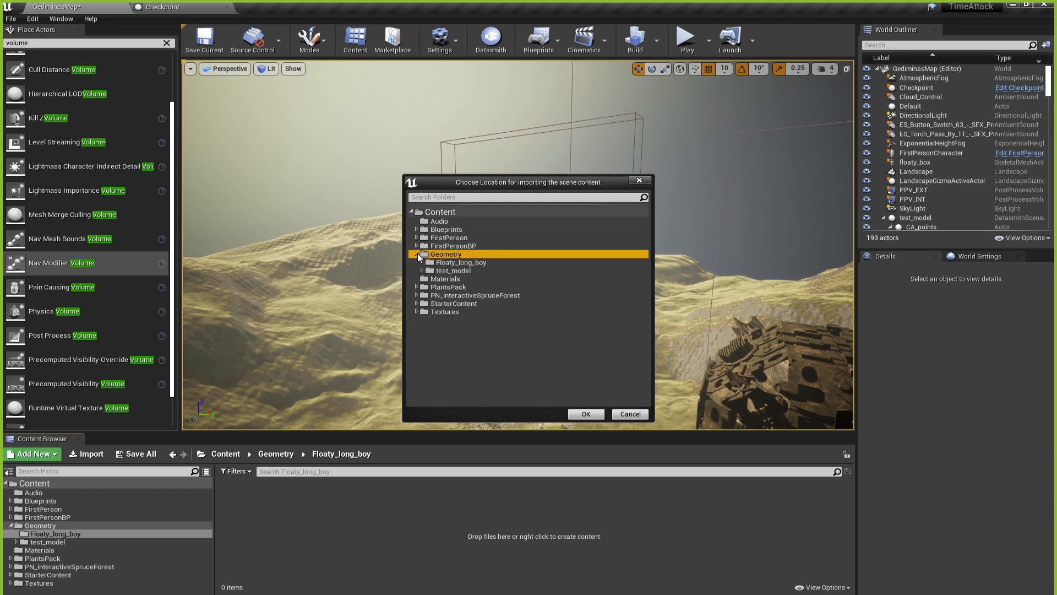
{"action": "left_click", "coordinate": [450, 263]}
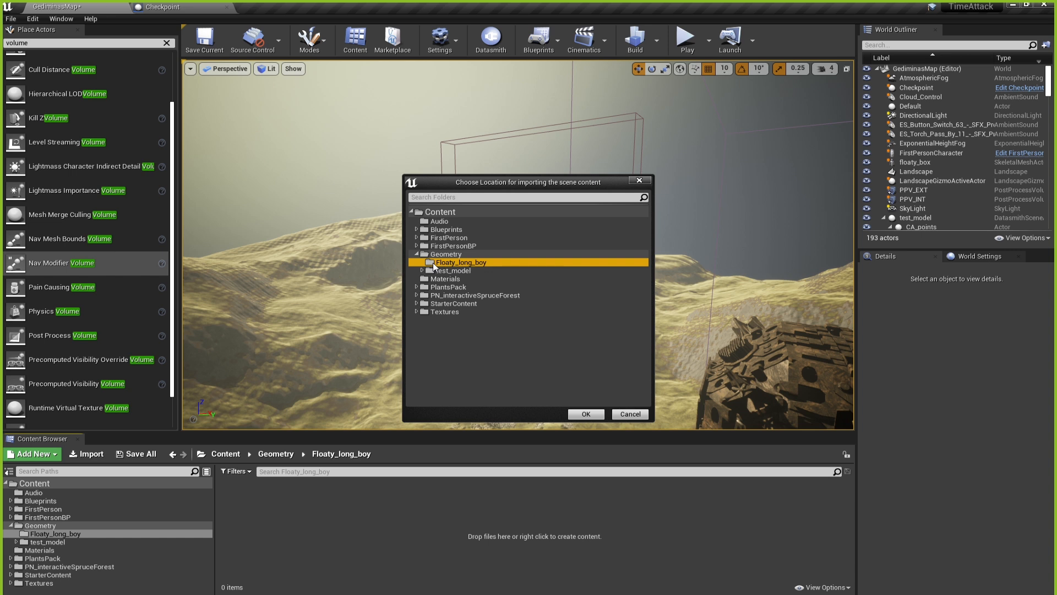
{"action": "left_click", "coordinate": [586, 414]}
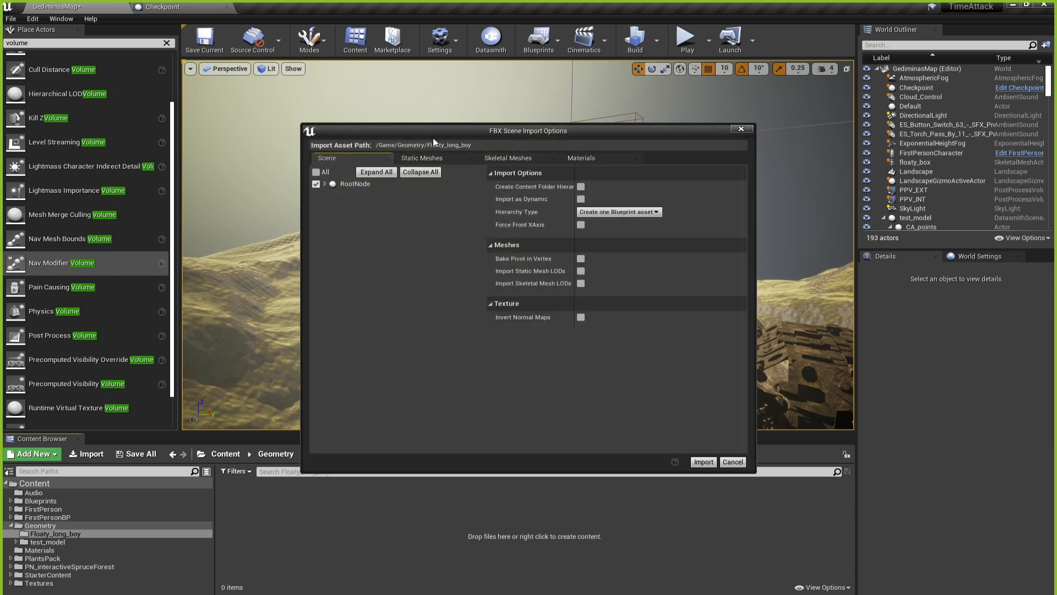
Review the FBX scene import options for the scene hierarchy, static meshes, skeletal meshes and materials.
{"action": "left_click_drag", "start_coordinate": [375, 136], "coordinate": [303, 124]}
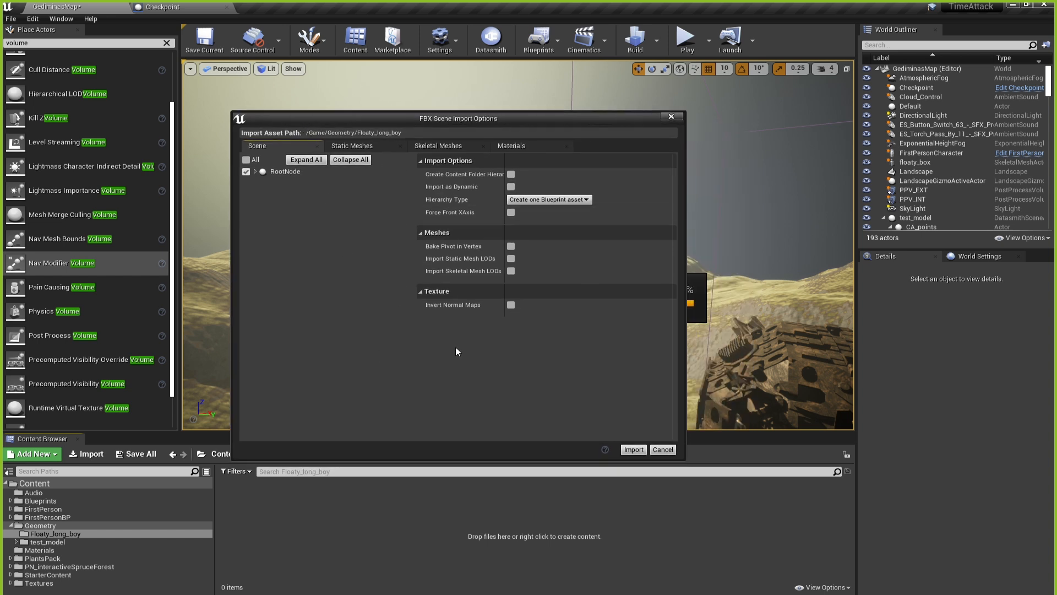
{"action": "left_click", "coordinate": [255, 172]}
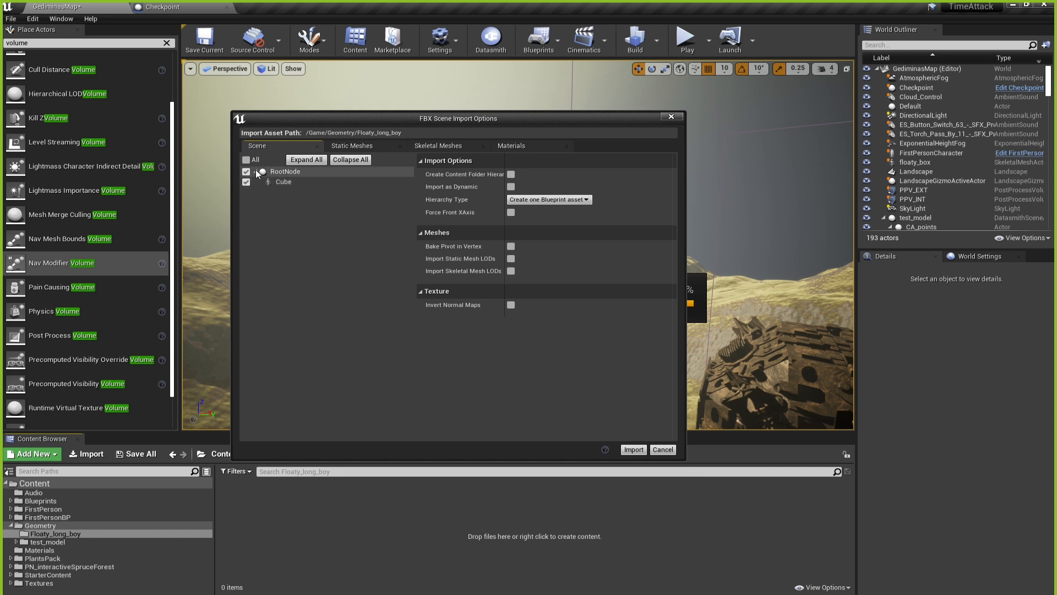
{"action": "left_click", "coordinate": [255, 172]}
{"action": "left_click", "coordinate": [446, 148]}
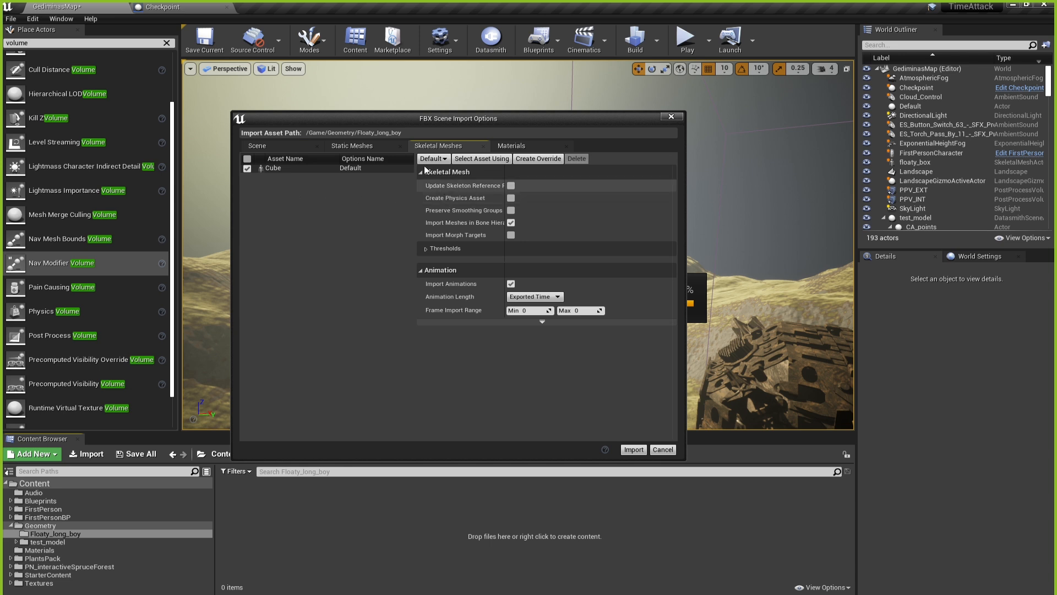
{"action": "left_click", "coordinate": [357, 146]}
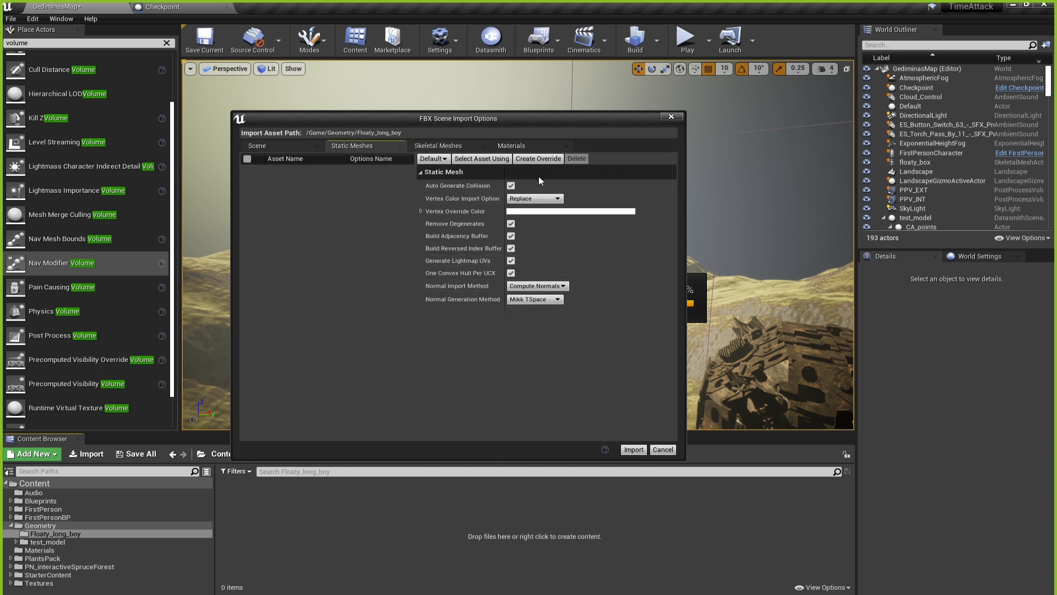
{"action": "left_click", "coordinate": [516, 146]}
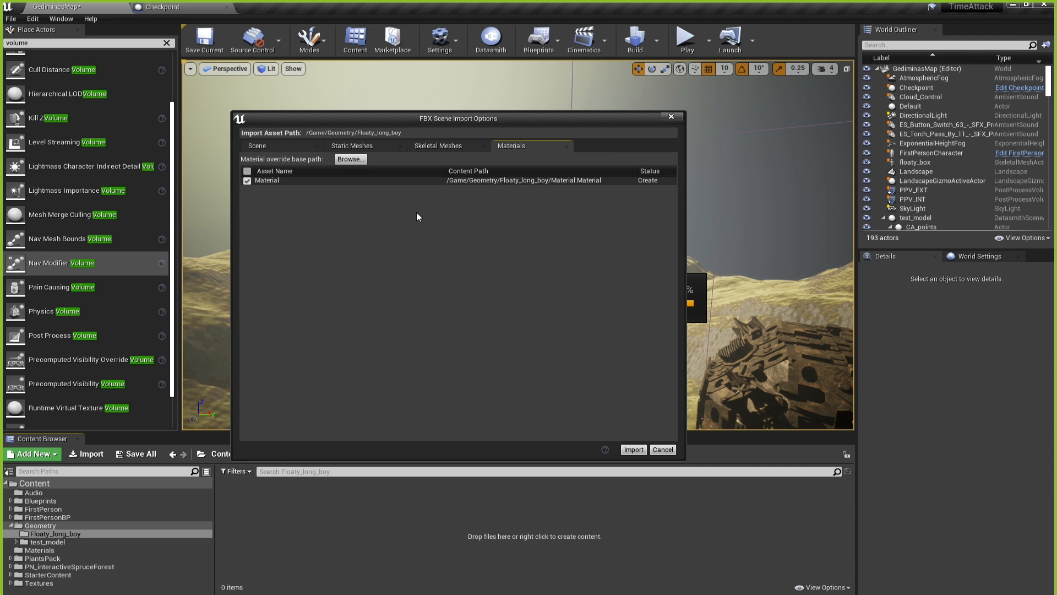
{"action": "left_click", "coordinate": [431, 145]}
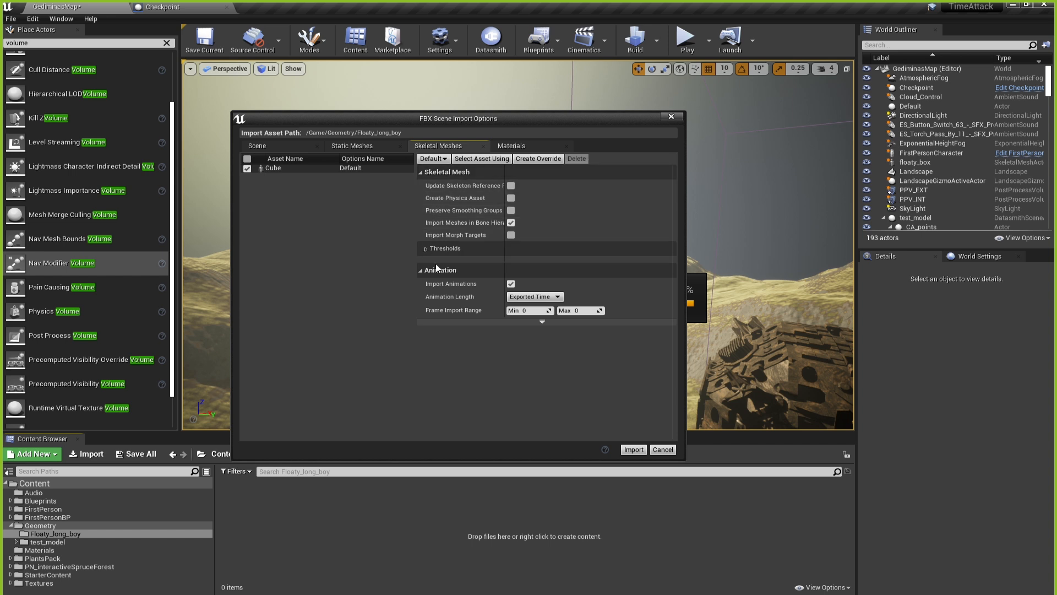
{"action": "left_click", "coordinate": [352, 145]}
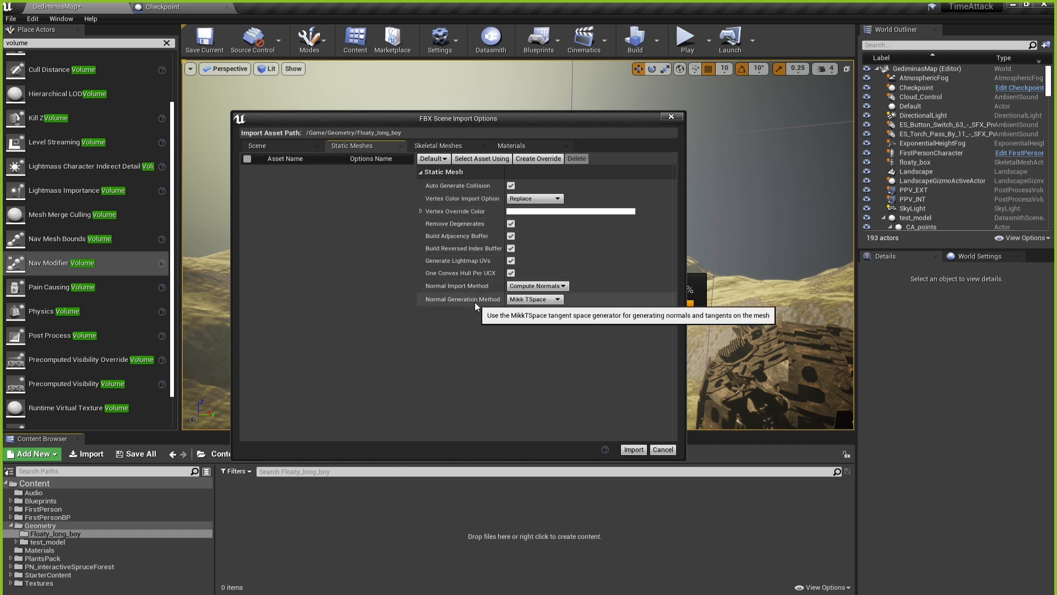
{"action": "left_click", "coordinate": [274, 147]}
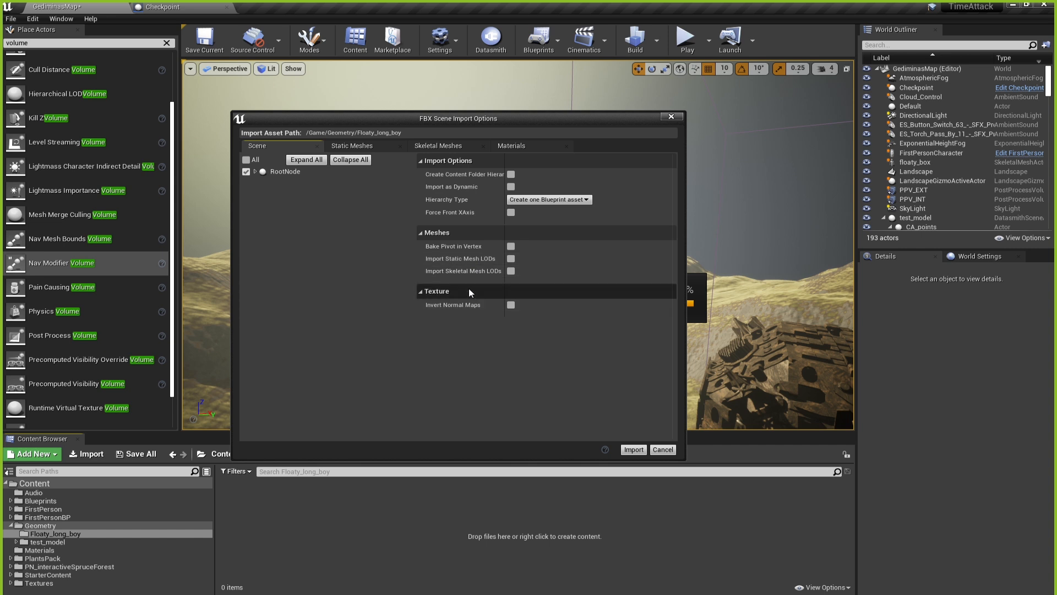
{"action": "left_click", "coordinate": [461, 145]}
{"action": "left_click", "coordinate": [518, 146]}
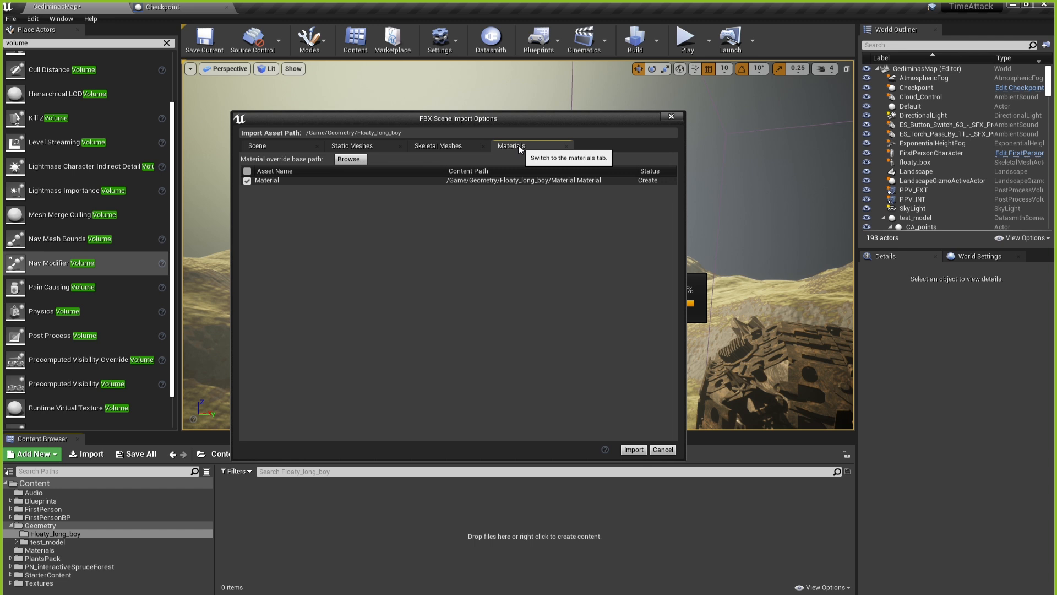
Import the floaty_long_boy scene with Import Animations enabled, and close the message log and the generated blueprint.
{"action": "left_click", "coordinate": [447, 144]}
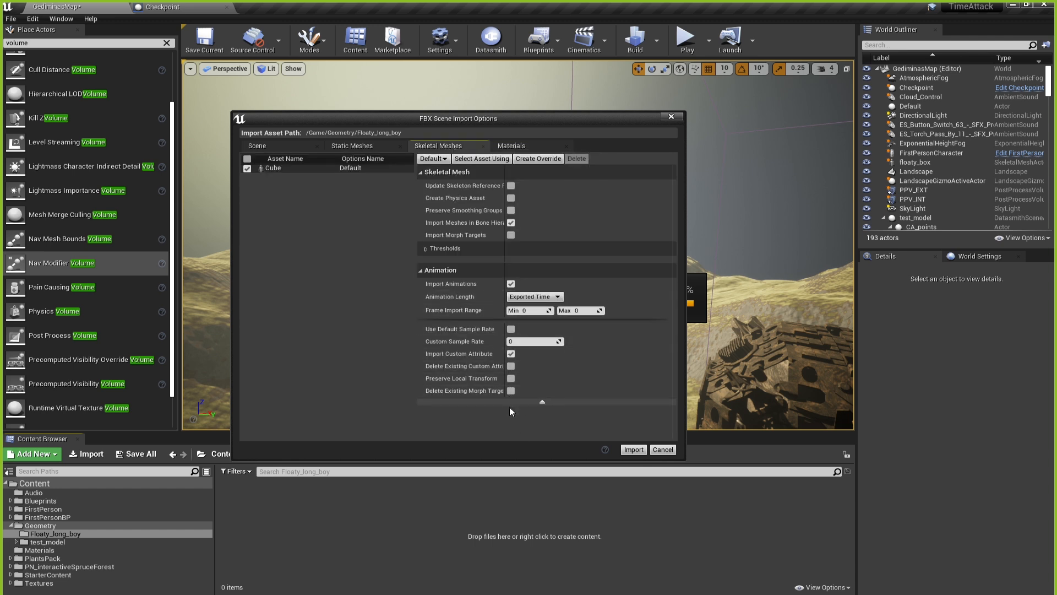
{"action": "left_click", "coordinate": [635, 451]}
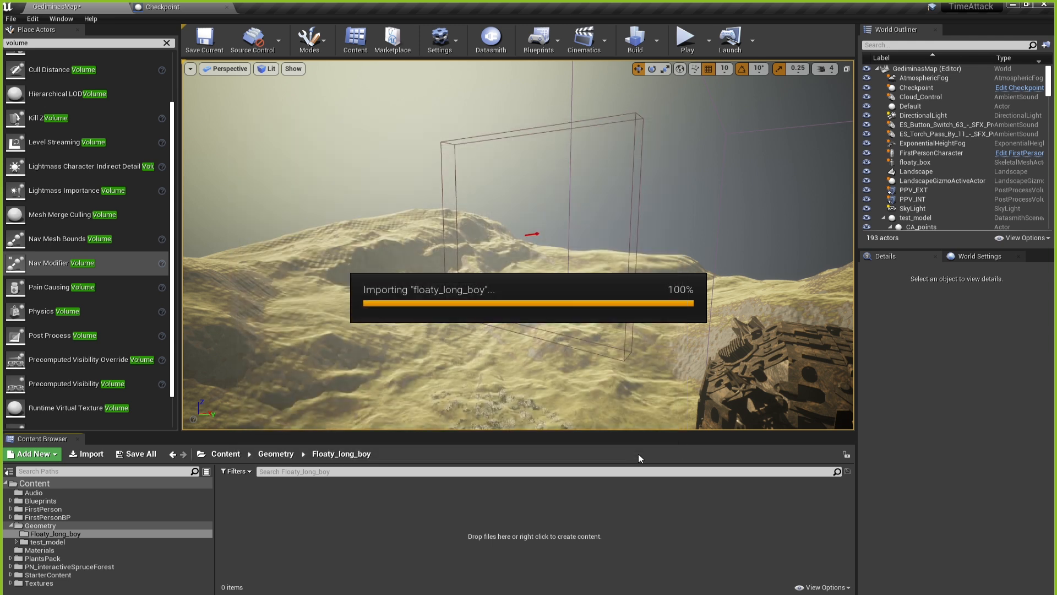
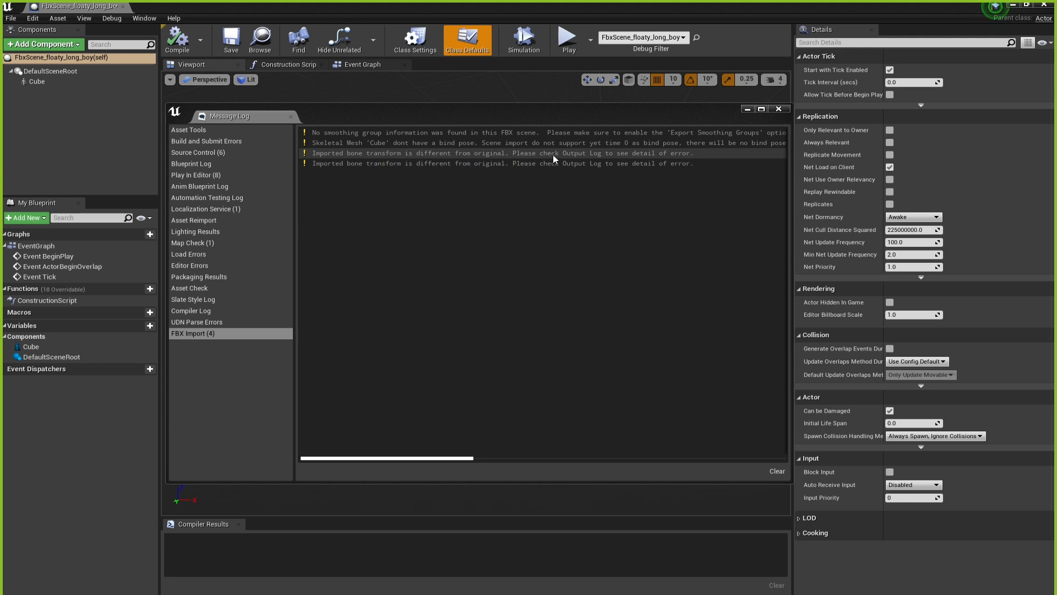
{"action": "left_click_drag", "start_coordinate": [412, 460], "coordinate": [282, 431]}
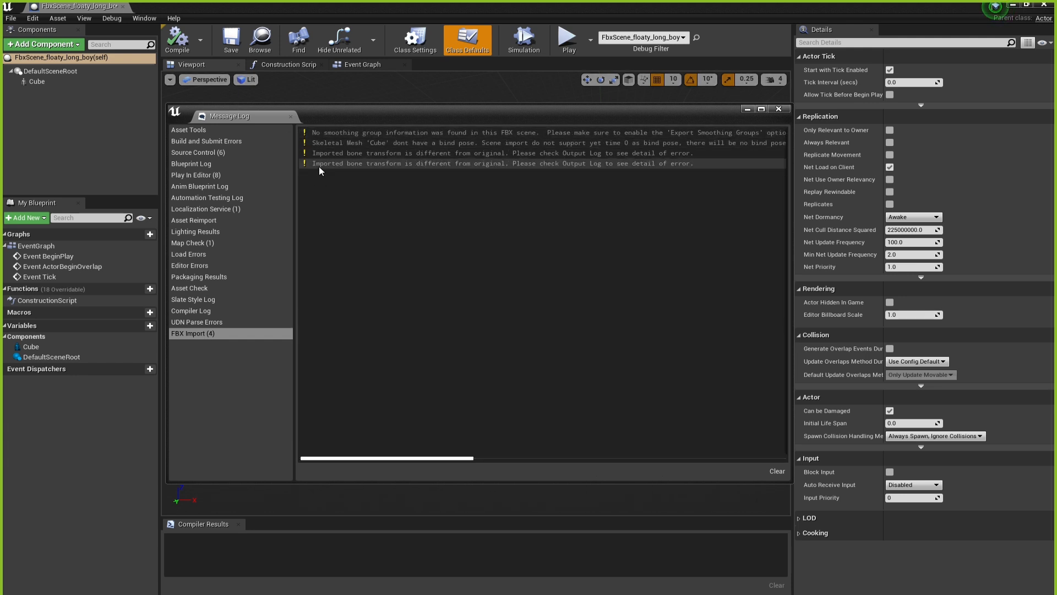
{"action": "left_click", "coordinate": [781, 111]}
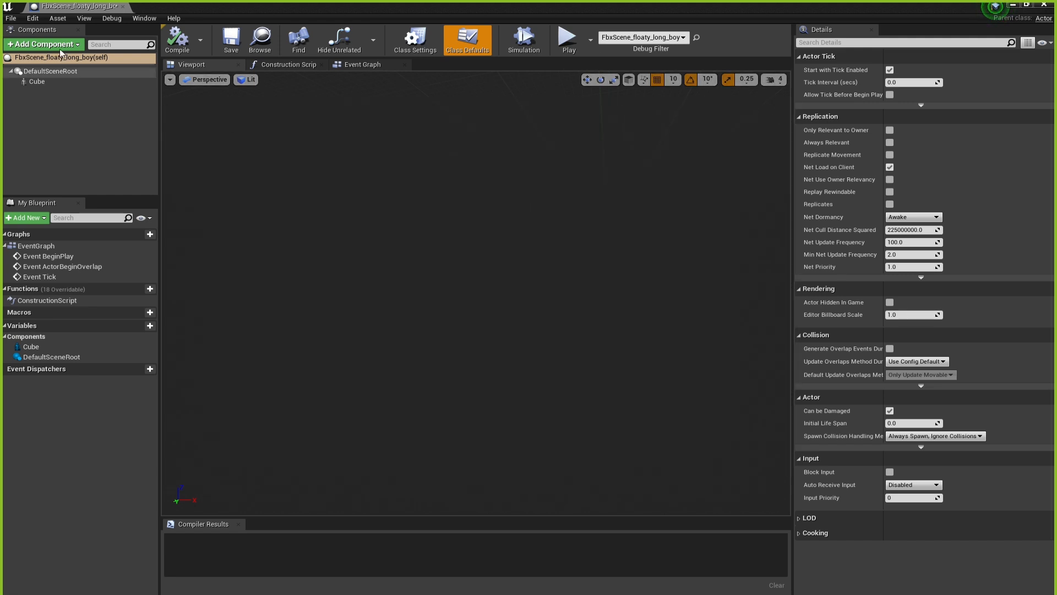
{"action": "left_click", "coordinate": [36, 82]}
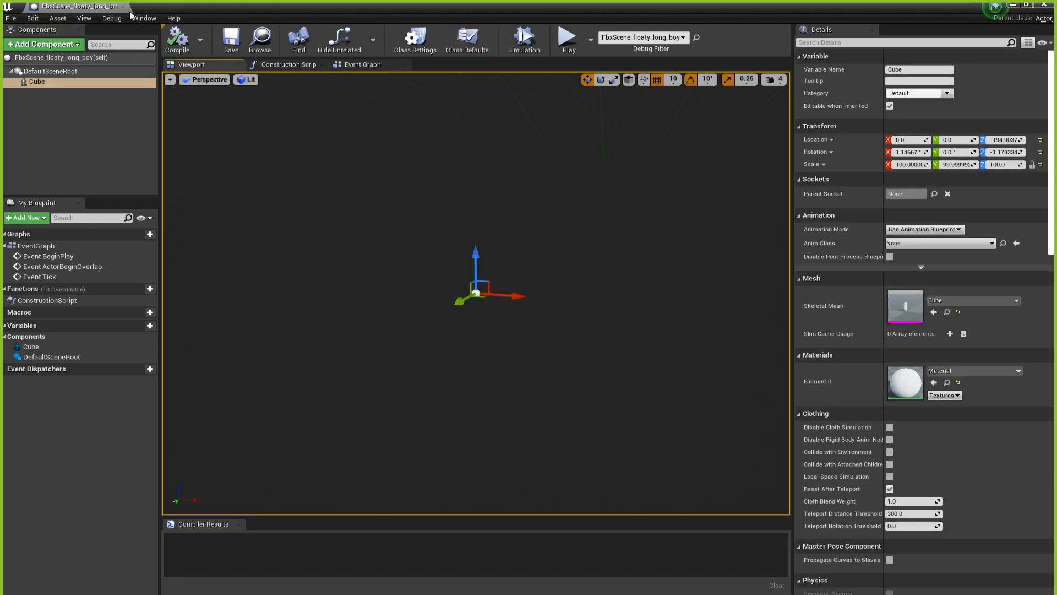
{"action": "left_click", "coordinate": [124, 7]}
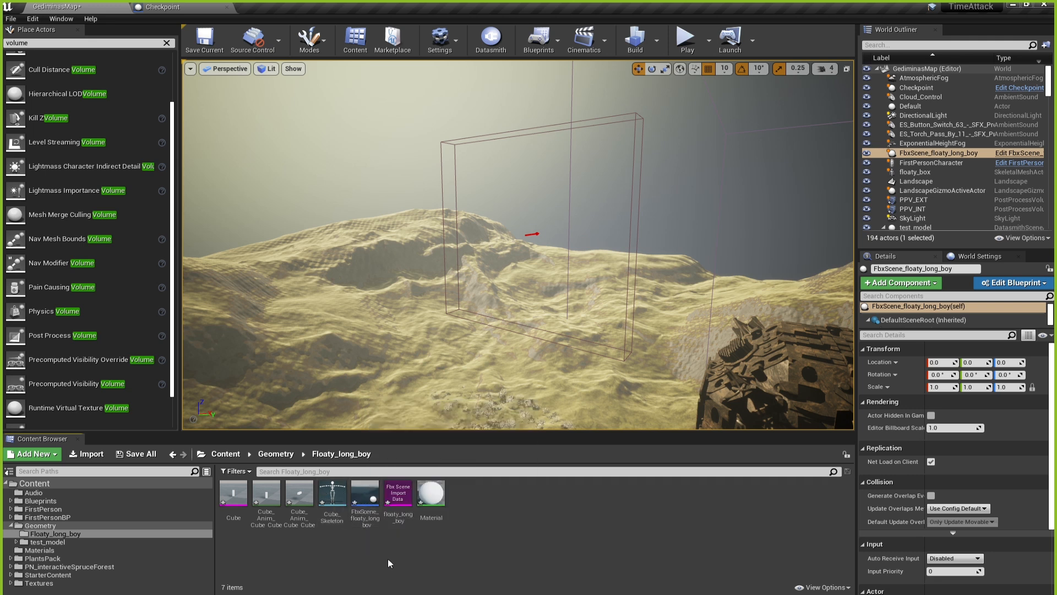
Hide test_model and its children in the level viewport.
{"action": "left_click", "coordinate": [227, 493]}
{"action": "left_click", "coordinate": [401, 547]}
{"action": "middle_click_drag", "start_coordinate": [430, 332], "coordinate": [424, 383]}
{"action": "right_click_drag", "start_coordinate": [430, 332], "coordinate": [574, 211]}
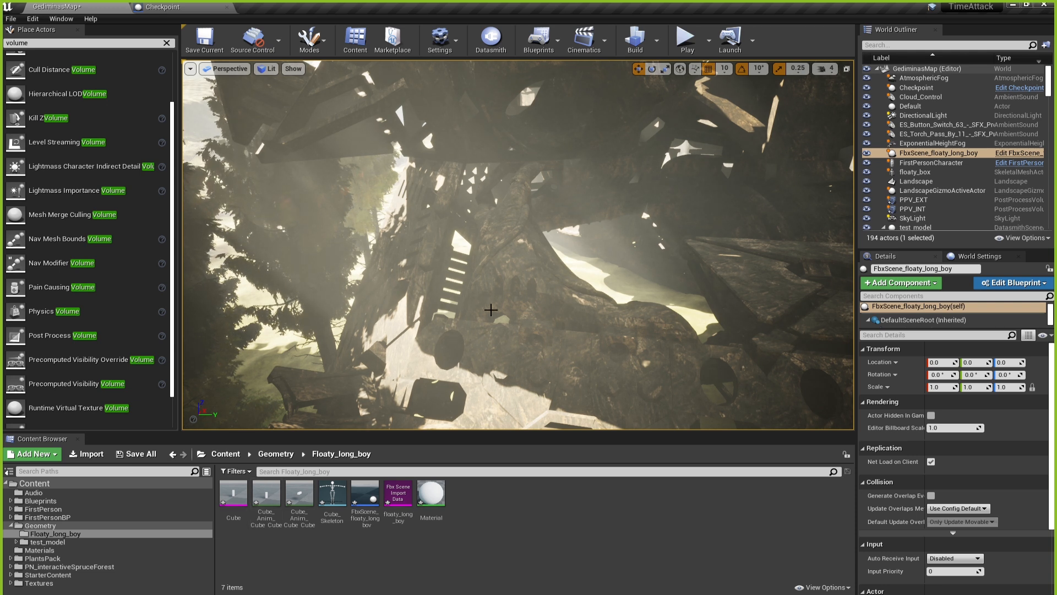
{"action": "right_click_drag", "start_coordinate": [517, 245], "coordinate": [460, 238]}
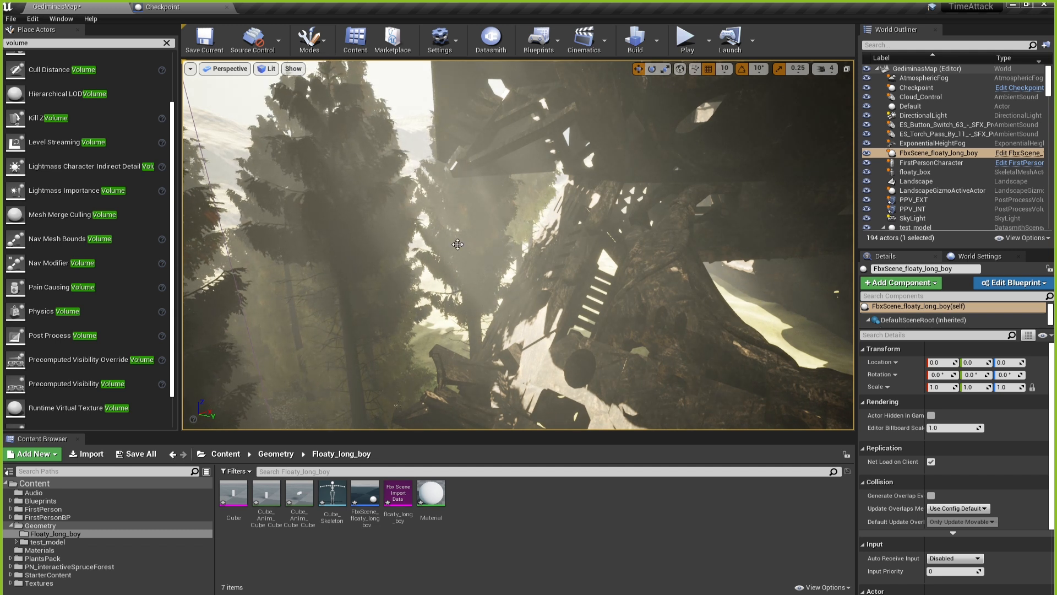
{"action": "right_click_drag", "start_coordinate": [458, 244], "coordinate": [486, 278]}
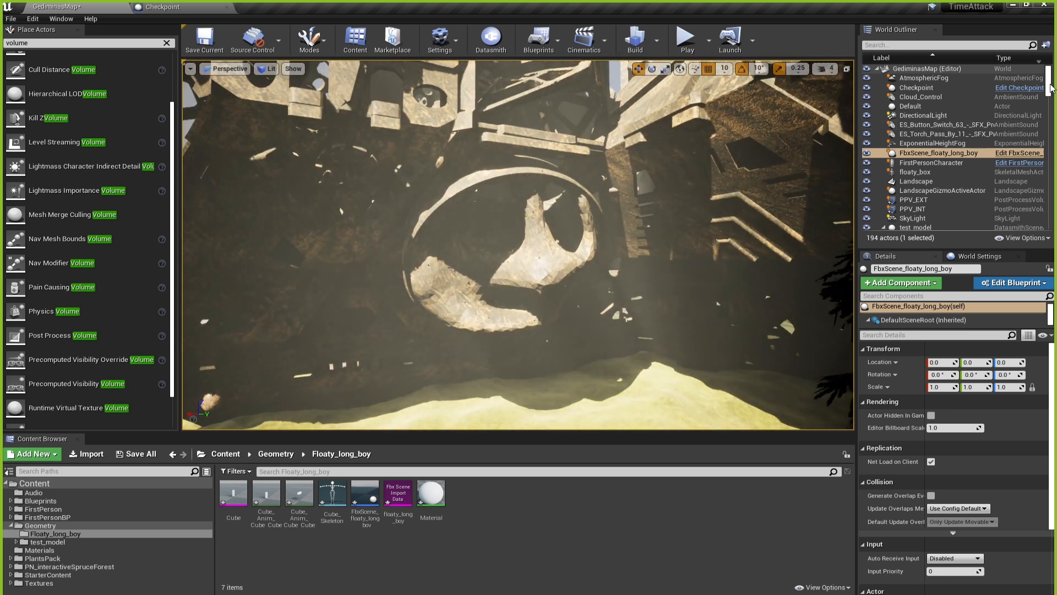
{"action": "scroll", "coordinate": [1044, 110], "scroll_direction": "down", "scroll_amount": 5}
{"action": "left_click_drag", "start_coordinate": [1055, 92], "coordinate": [1054, 83]}
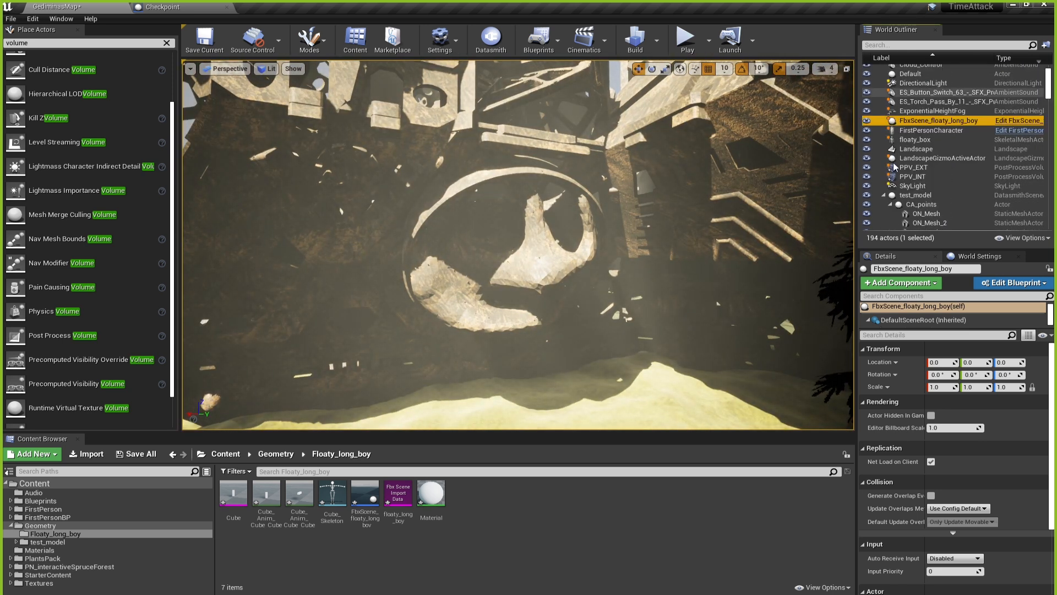
{"action": "left_click", "coordinate": [867, 195]}
Select FirstPersonCharacter in the level and lower it to a Z location of about 506.
{"action": "right_click_drag", "start_coordinate": [460, 197], "coordinate": [545, 173]}
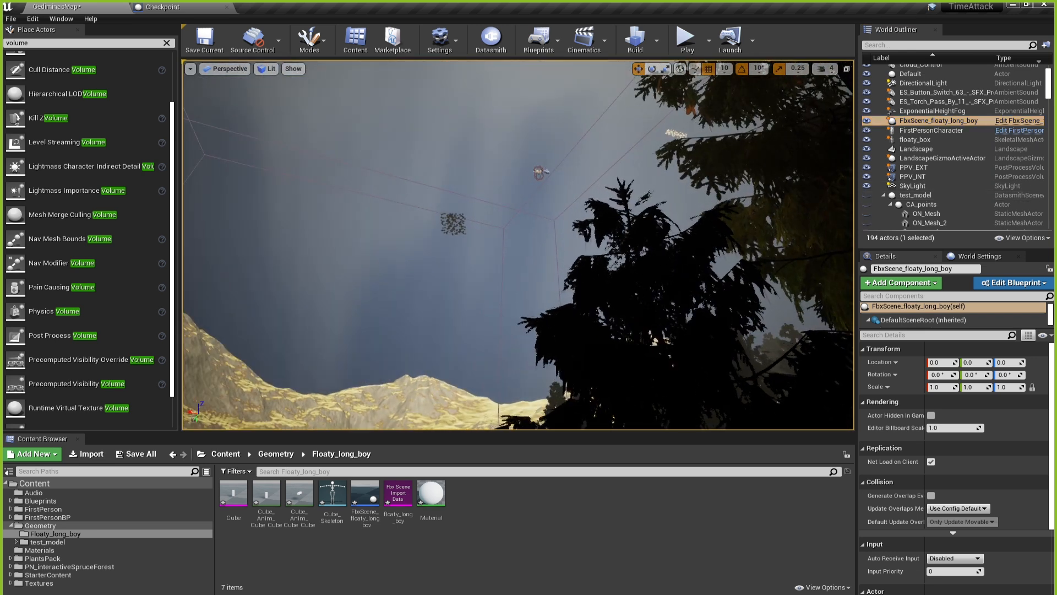
{"action": "left_click", "coordinate": [539, 171]}
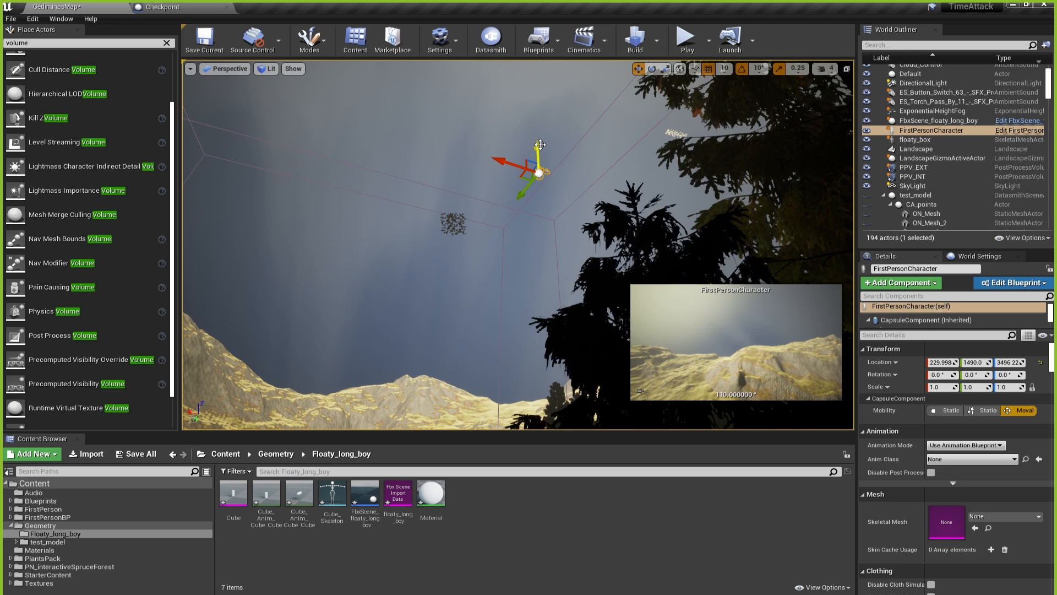
{"action": "left_click_drag", "start_coordinate": [539, 146], "coordinate": [531, 401]}
{"action": "right_click_drag", "start_coordinate": [526, 387], "coordinate": [509, 370]}
{"action": "key", "text": "w"}
{"action": "key", "text": "w"}
{"action": "key", "text": "d"}
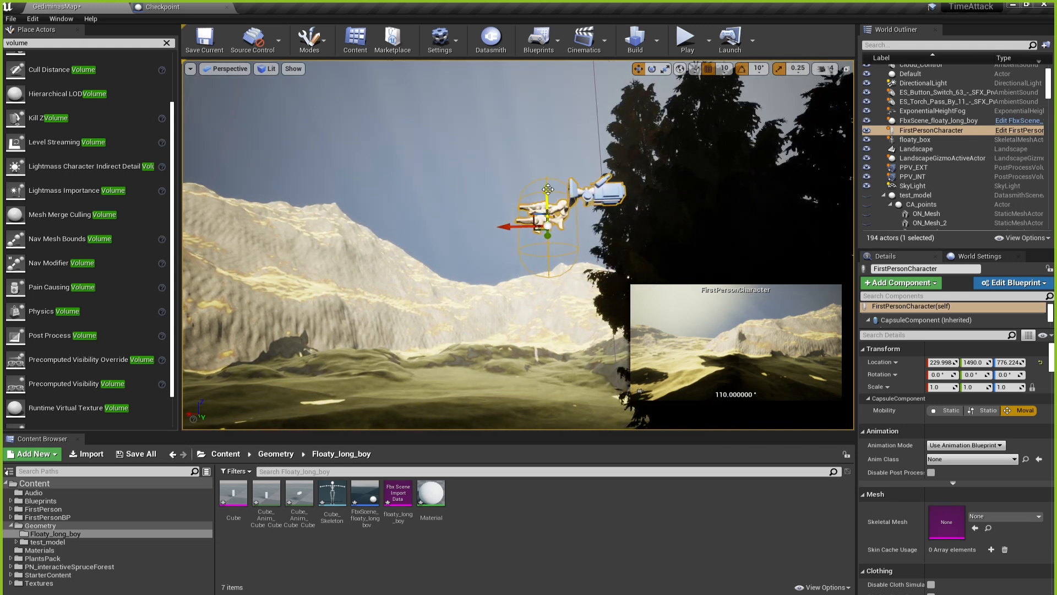
{"action": "left_click_drag", "start_coordinate": [548, 189], "coordinate": [548, 340]}
Lower FirstPersonCharacter closer to the terrain, to a Z location of about 446.
{"action": "right_click_drag", "start_coordinate": [530, 287], "coordinate": [358, 323]}
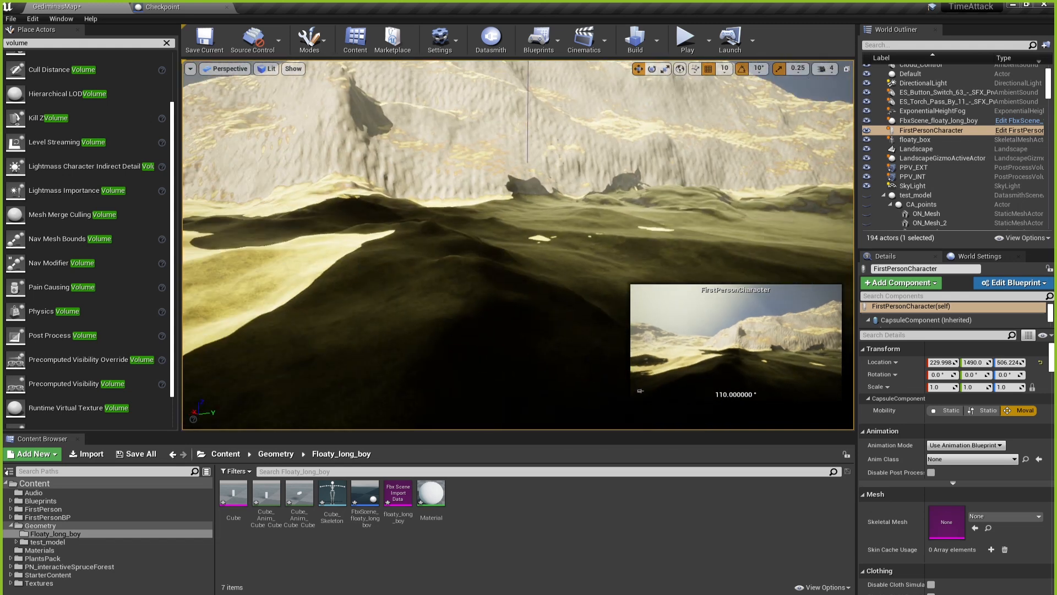
{"action": "right_click_drag", "start_coordinate": [449, 213], "coordinate": [544, 192]}
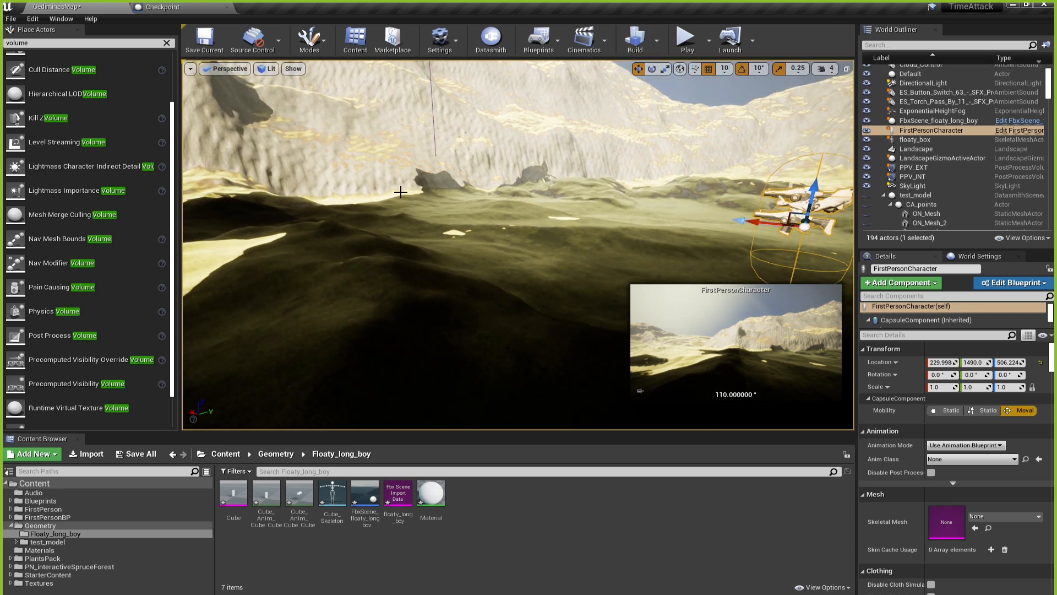
{"action": "right_click_drag", "start_coordinate": [661, 176], "coordinate": [699, 173]}
{"action": "key", "text": "w"}
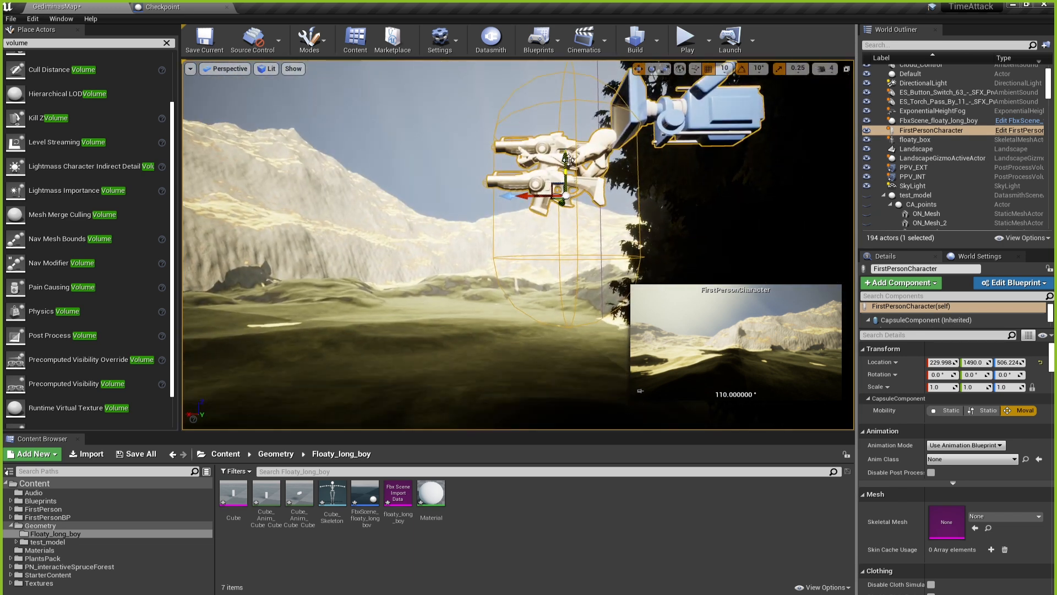
{"action": "left_click_drag", "start_coordinate": [568, 160], "coordinate": [566, 249]}
{"action": "right_click_drag", "start_coordinate": [566, 249], "coordinate": [562, 314]}
{"action": "key", "text": "s"}
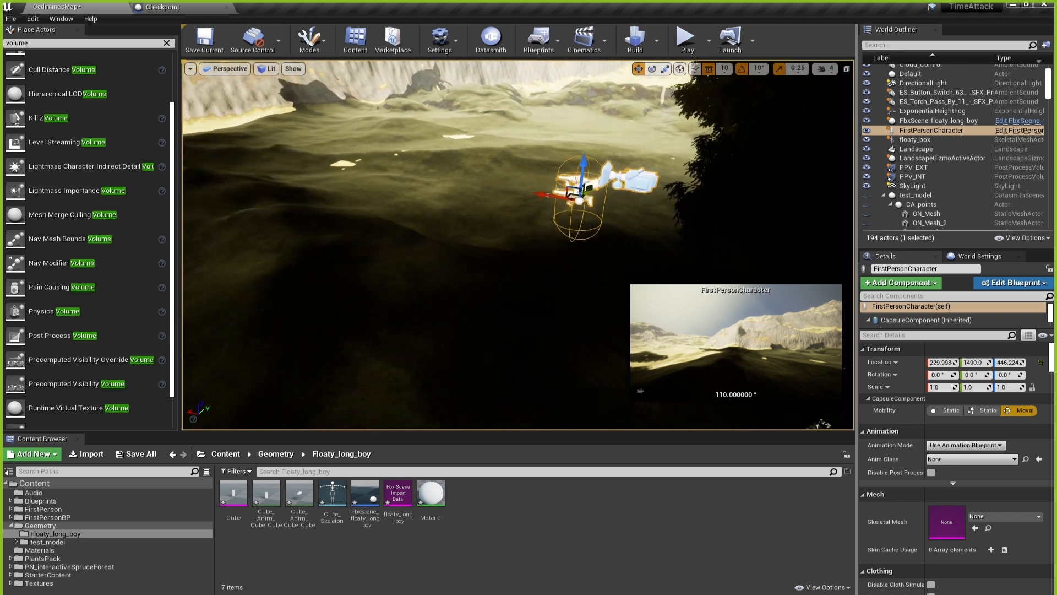
Enable Actor Hidden In Game for test_model and toggle its visibility off in the editor.
{"action": "left_click", "coordinate": [867, 195]}
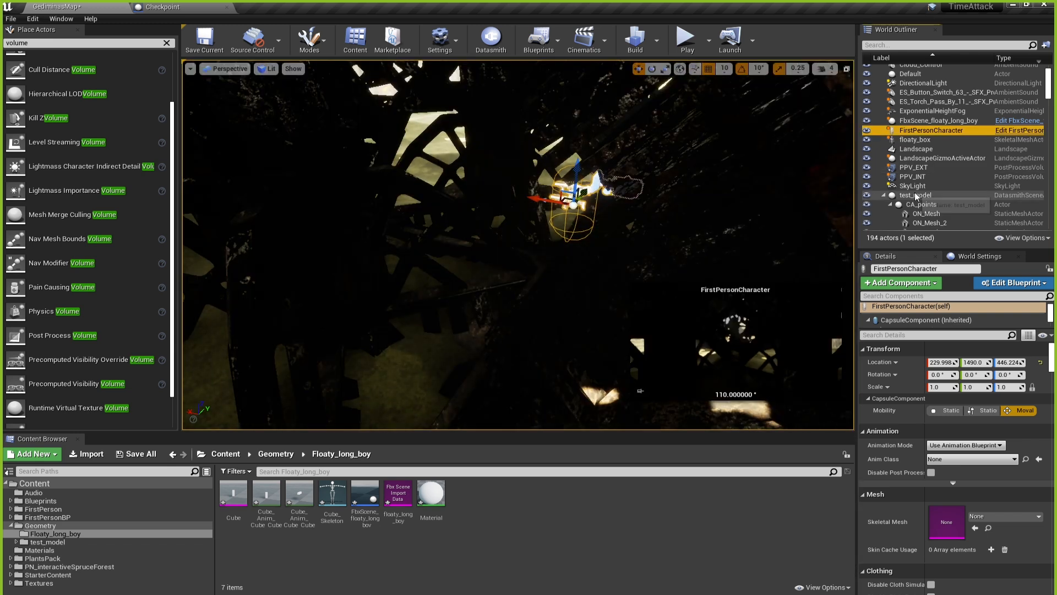
{"action": "left_click", "coordinate": [916, 196]}
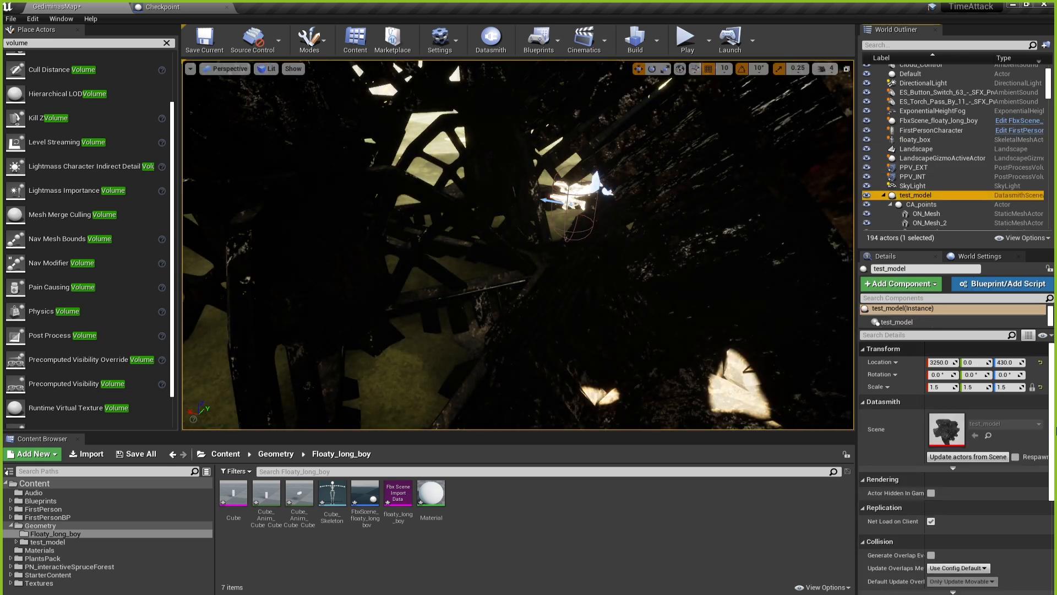
{"action": "left_click", "coordinate": [931, 493]}
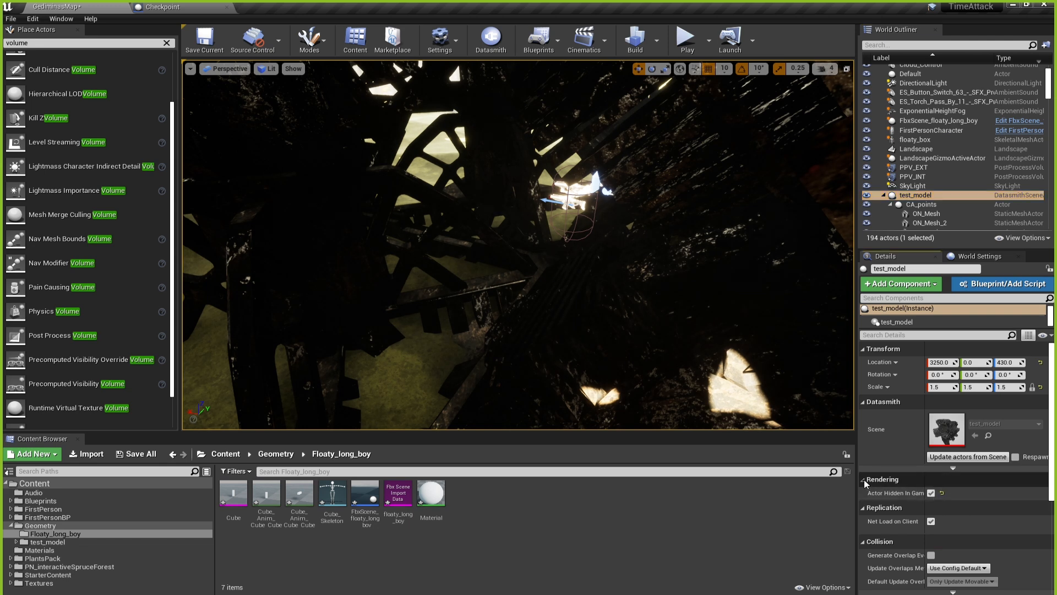
{"action": "left_click", "coordinate": [866, 196]}
Play the level in the editor to test it, and stop the session.
{"action": "key", "text": "w"}
{"action": "right_click_drag", "start_coordinate": [648, 78], "coordinate": [648, 77]}
{"action": "left_click", "coordinate": [681, 35]}
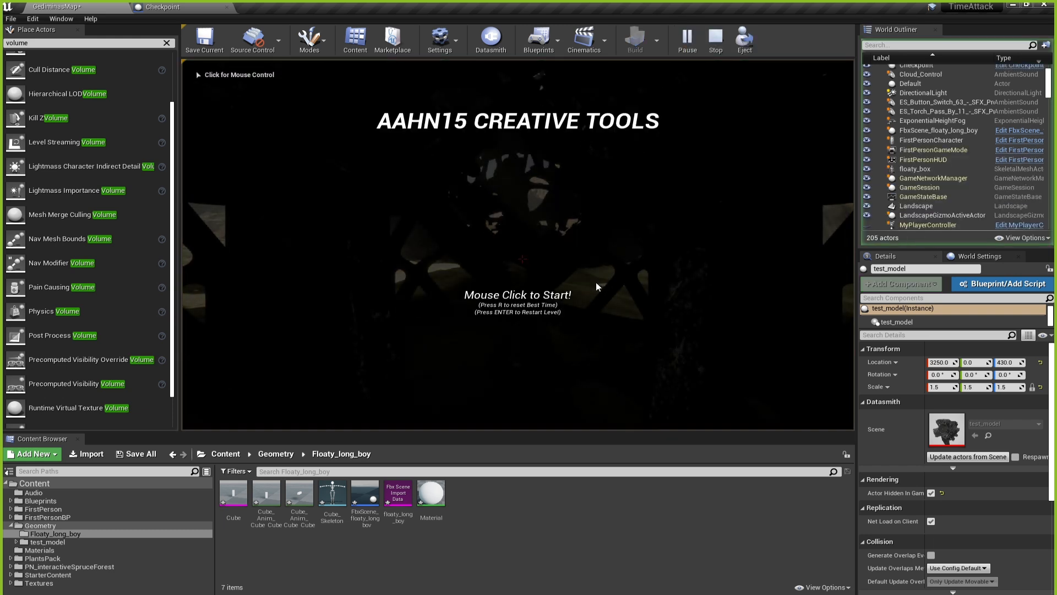
{"action": "key", "text": "Escape"}
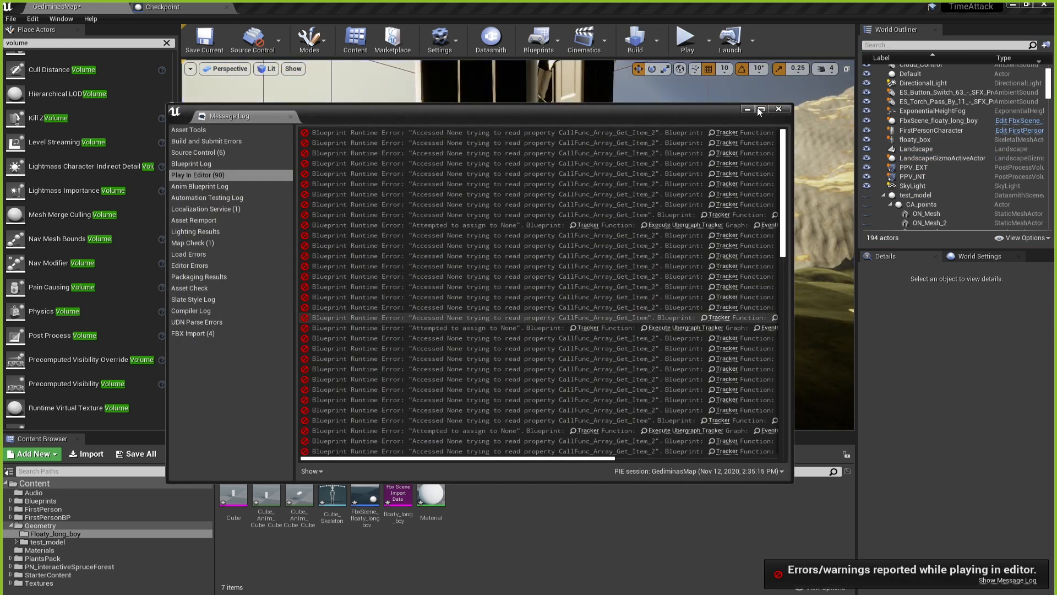
Close the Message Log and move FirstPersonCharacter along the Y axis to about -380.
{"action": "left_click", "coordinate": [779, 109]}
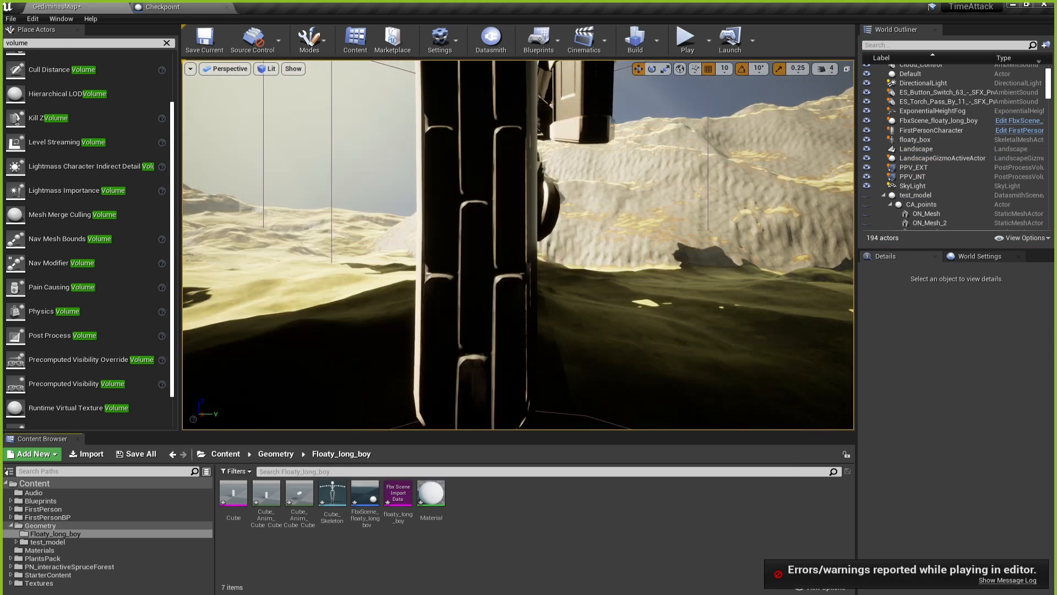
{"action": "key", "text": "s"}
{"action": "right_click_drag", "start_coordinate": [517, 245], "coordinate": [556, 255]}
{"action": "key", "text": "a"}
{"action": "left_click", "coordinate": [763, 225]}
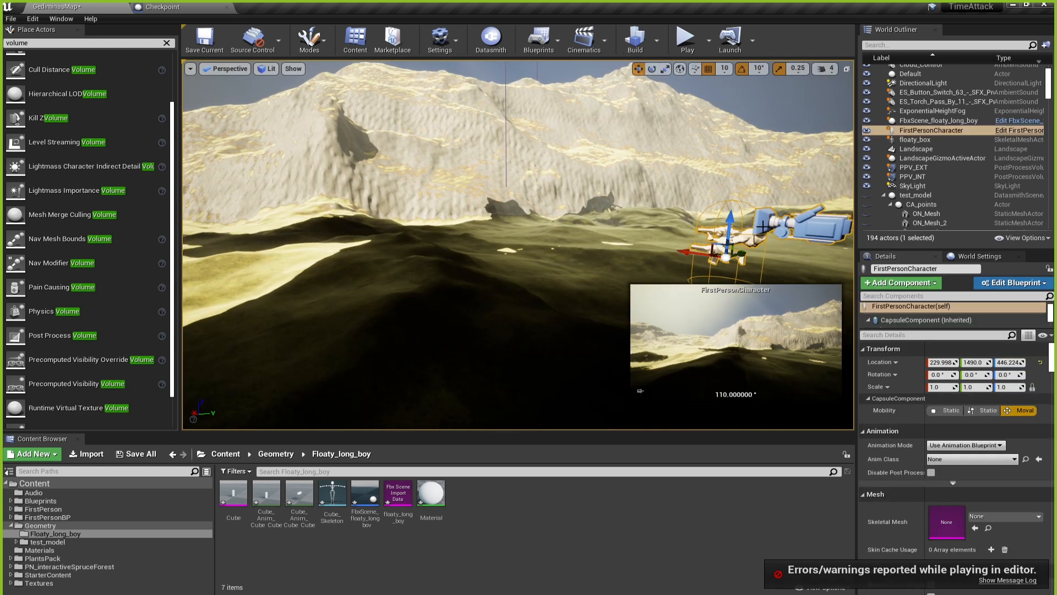
{"action": "key", "text": "s"}
{"action": "right_click_drag", "start_coordinate": [738, 240], "coordinate": [710, 281]}
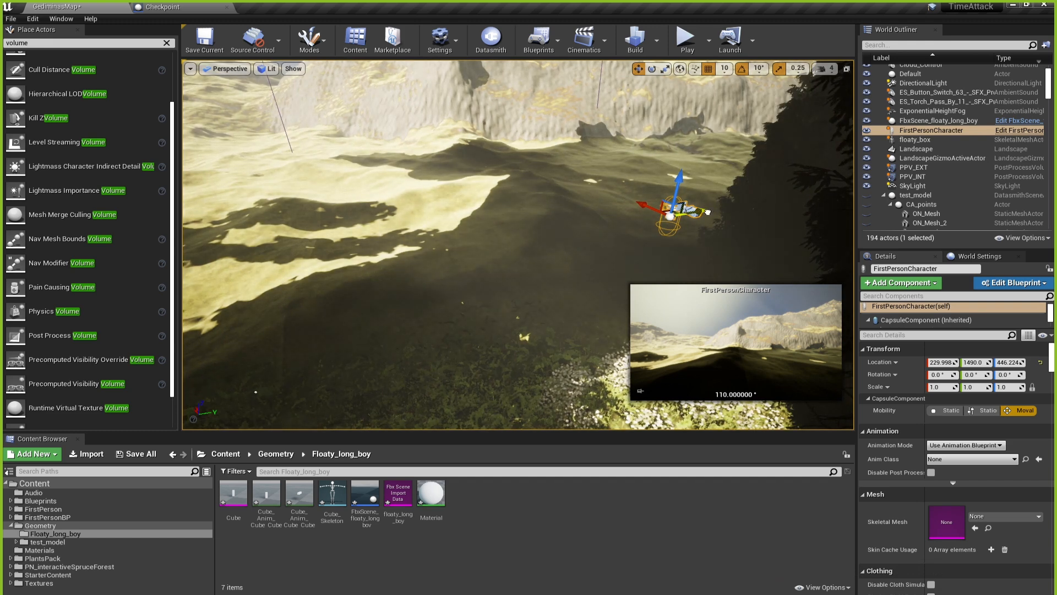
{"action": "left_click_drag", "start_coordinate": [707, 212], "coordinate": [192, 289]}
{"action": "right_click_drag", "start_coordinate": [193, 289], "coordinate": [24, 311]}
{"action": "key", "text": "d"}
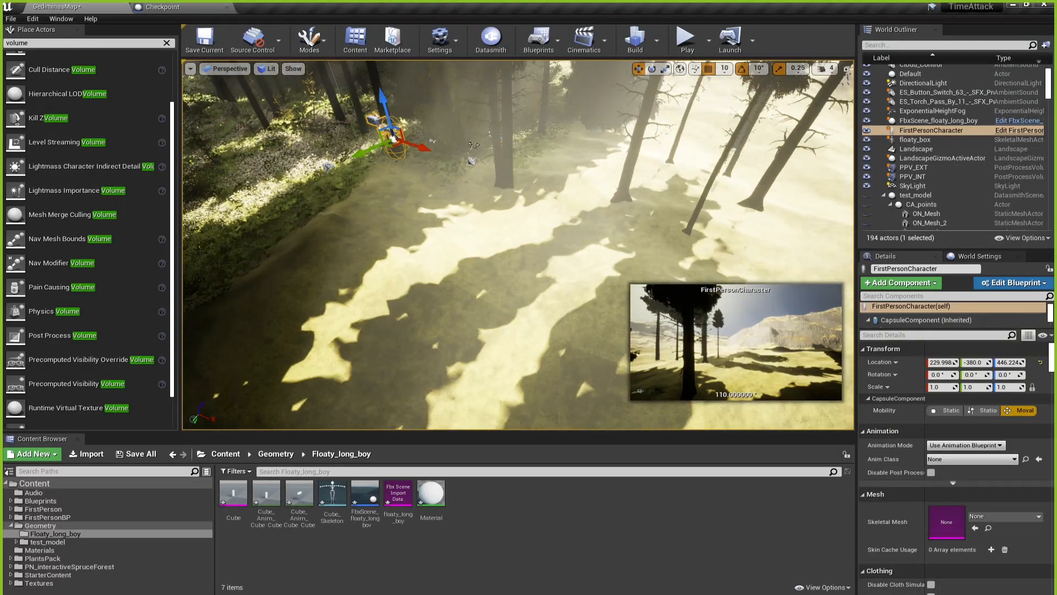
Move FirstPersonCharacter across the open terrain to about X 1800, Y -1840, and deselect it.
{"action": "key", "text": "s"}
{"action": "right_click_drag", "start_coordinate": [316, 179], "coordinate": [317, 179]}
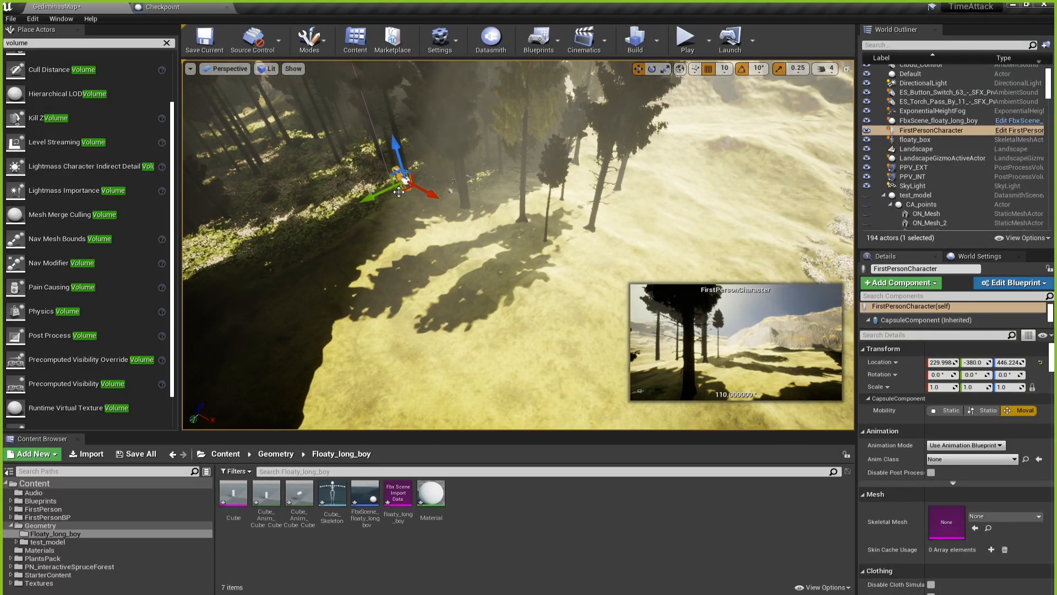
{"action": "left_click_drag", "start_coordinate": [403, 189], "coordinate": [699, 193]}
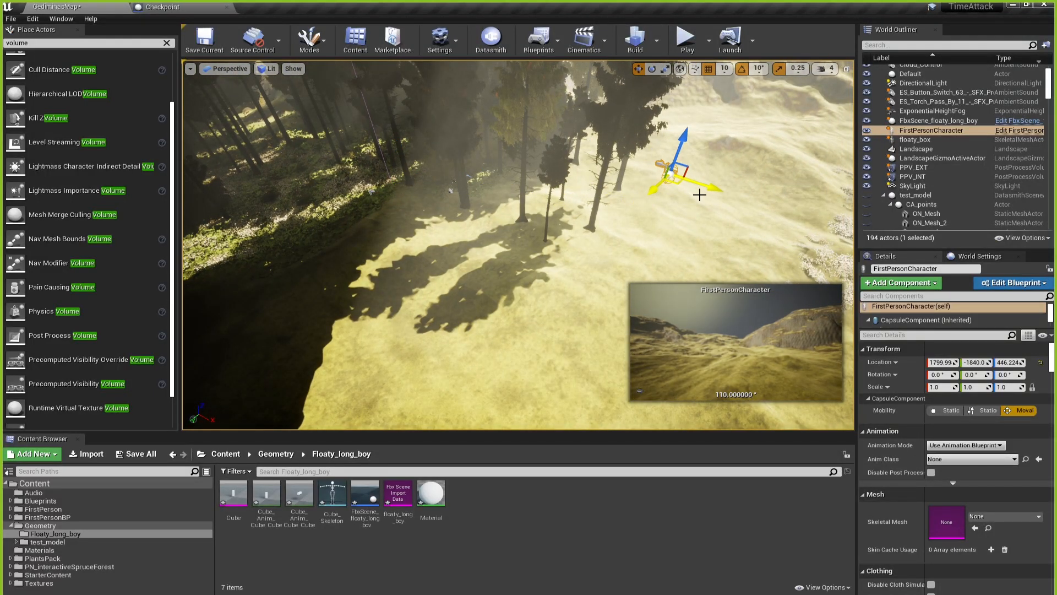
{"action": "right_click_drag", "start_coordinate": [698, 193], "coordinate": [882, 129]}
{"action": "key", "text": "w"}
{"action": "key", "text": "Escape"}
Examine the imported assets in the Floaty_long_boy folder, including the Cube skeletal mesh, its animation and the FbxScene blueprint.
{"action": "right_click_drag", "start_coordinate": [404, 382], "coordinate": [345, 409]}
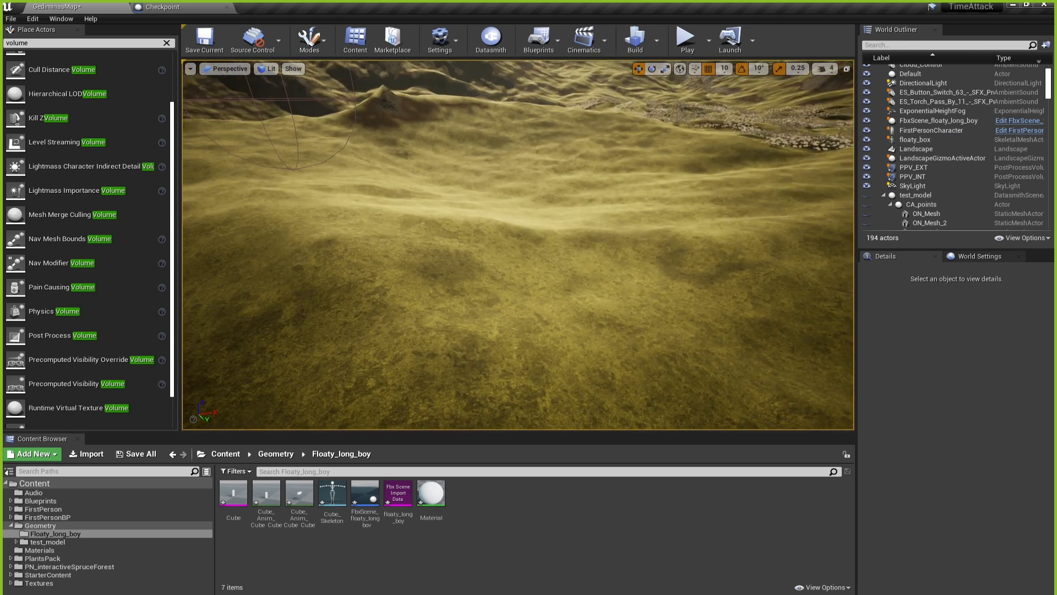
{"action": "key", "text": "s"}
{"action": "mouse_move", "coordinate": [285, 428]}
{"action": "right_mouse_down"}
{"action": "mouse_move", "coordinate": [240, 405]}
{"action": "mouse_move", "coordinate": [281, 410]}
{"action": "mouse_move", "coordinate": [286, 429]}
{"action": "right_mouse_up"}
{"action": "left_click", "coordinate": [248, 496]}
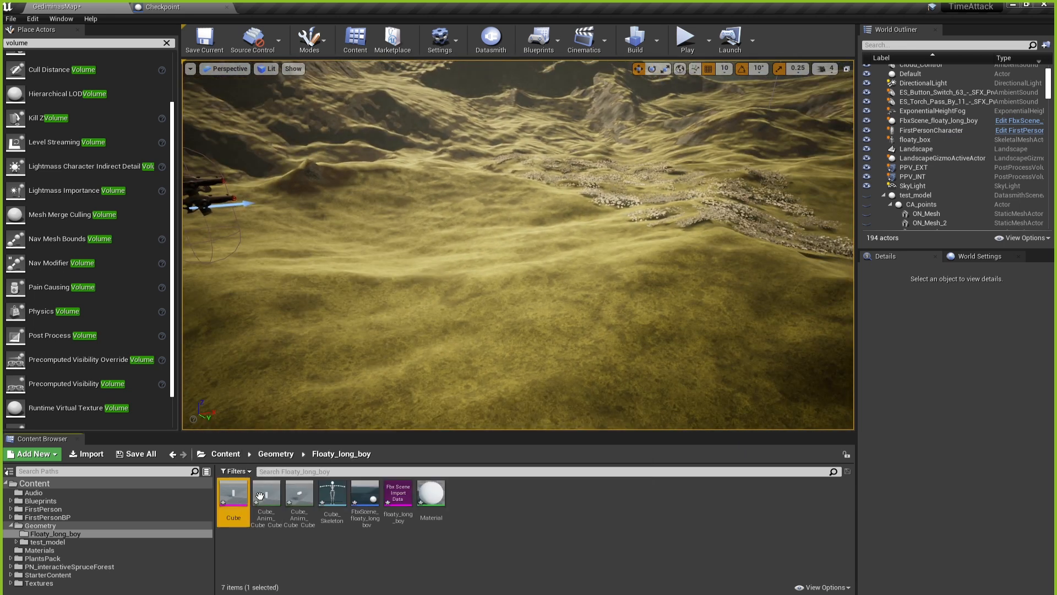
{"action": "left_click", "coordinate": [266, 493]}
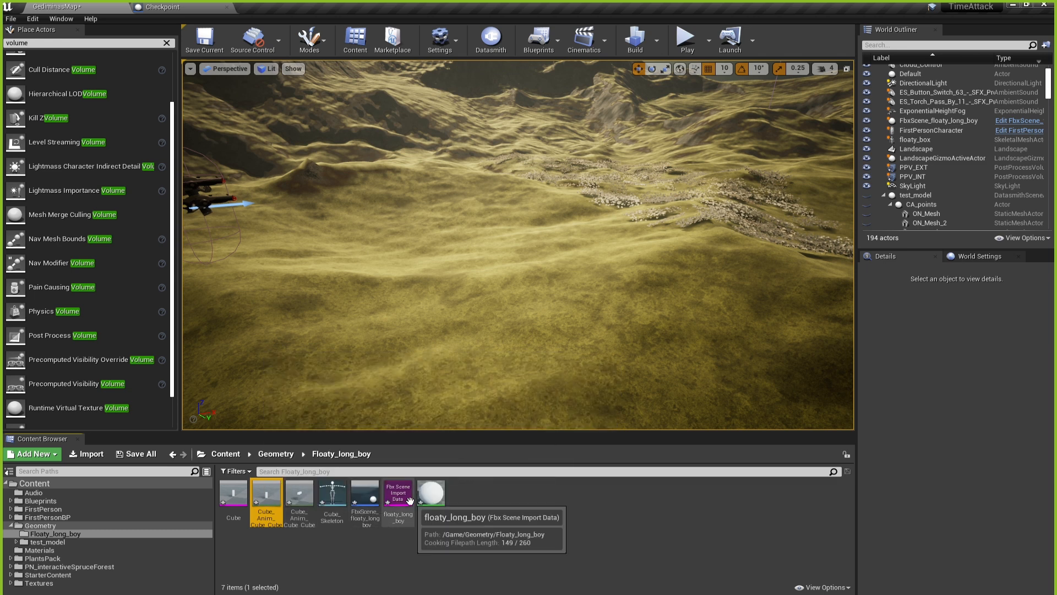
{"action": "left_click", "coordinate": [372, 495]}
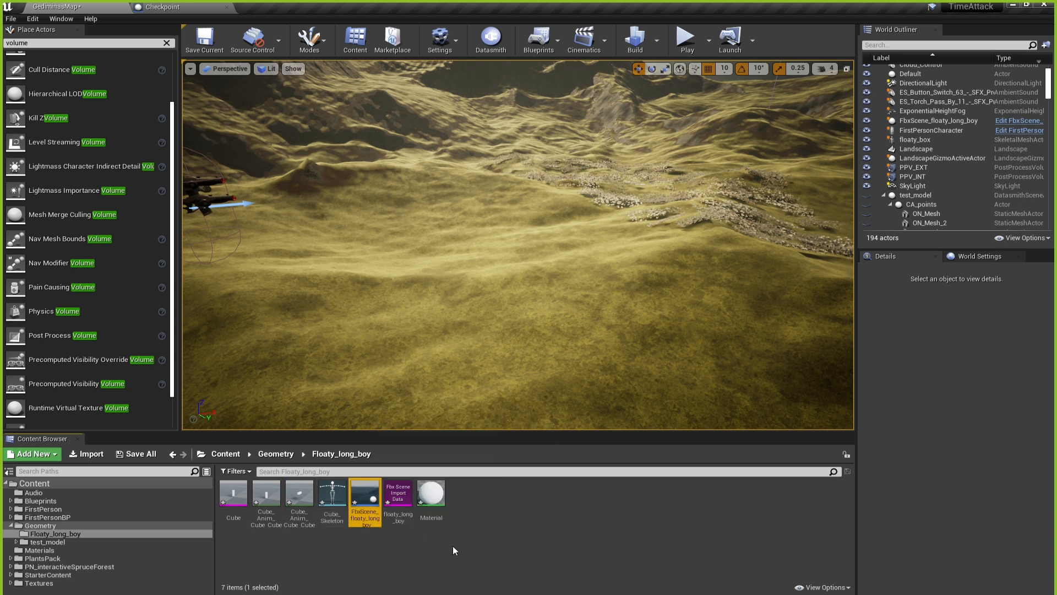
{"action": "left_click", "coordinate": [454, 550]}
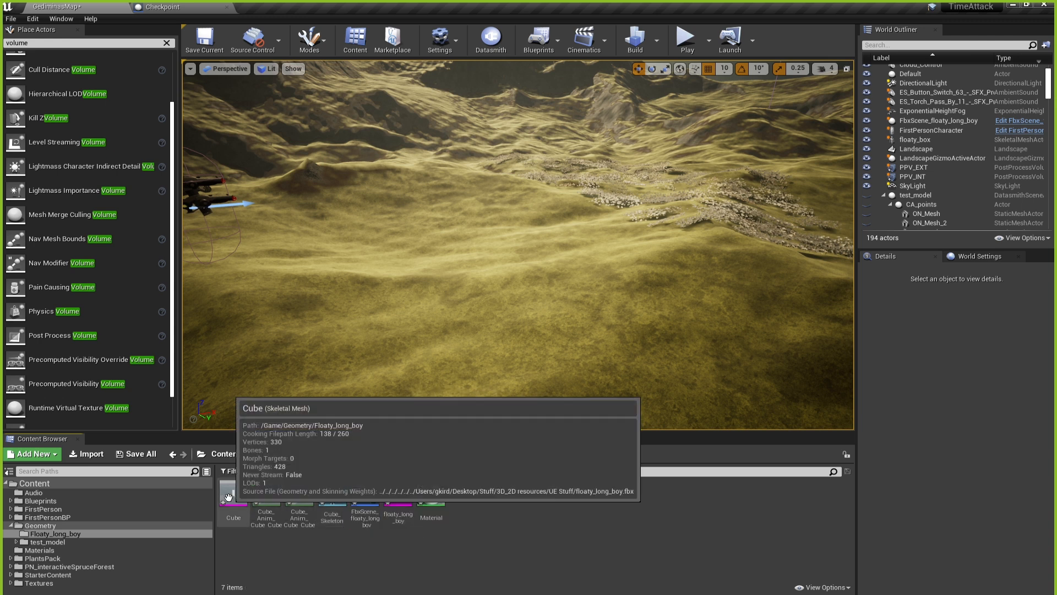
{"action": "mouse_move", "coordinate": [238, 499]}
{"action": "left_mouse_down"}
{"action": "mouse_move", "coordinate": [250, 499]}
{"action": "mouse_move", "coordinate": [236, 507]}
{"action": "left_mouse_up"}
{"action": "left_click", "coordinate": [274, 560]}
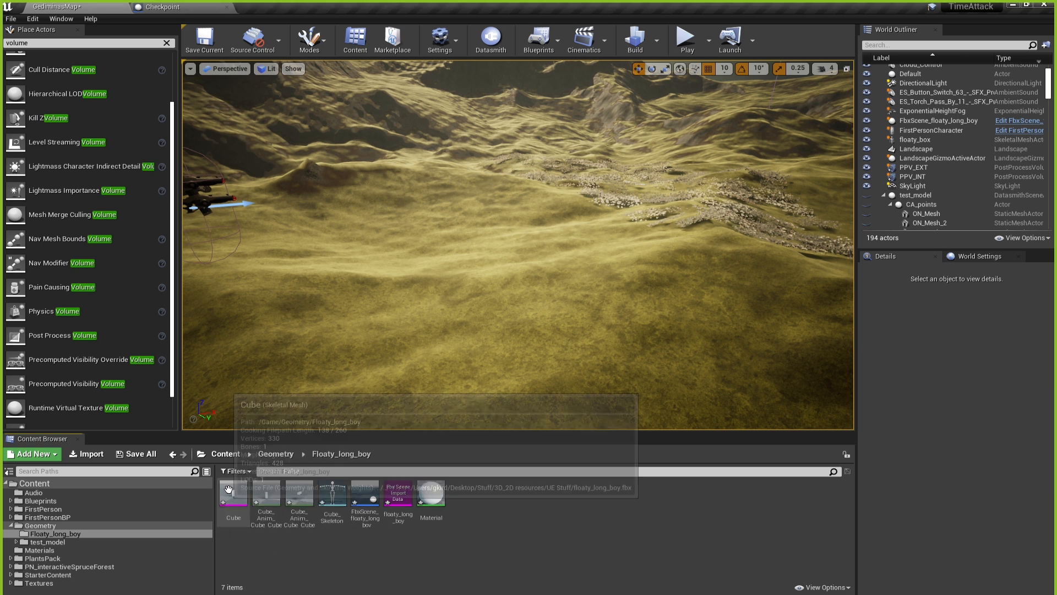
Place the Cube skeletal mesh on the terrain near FirstPersonCharacter and raise it to a Z location of 360.
{"action": "left_click_drag", "start_coordinate": [232, 490], "coordinate": [329, 293]}
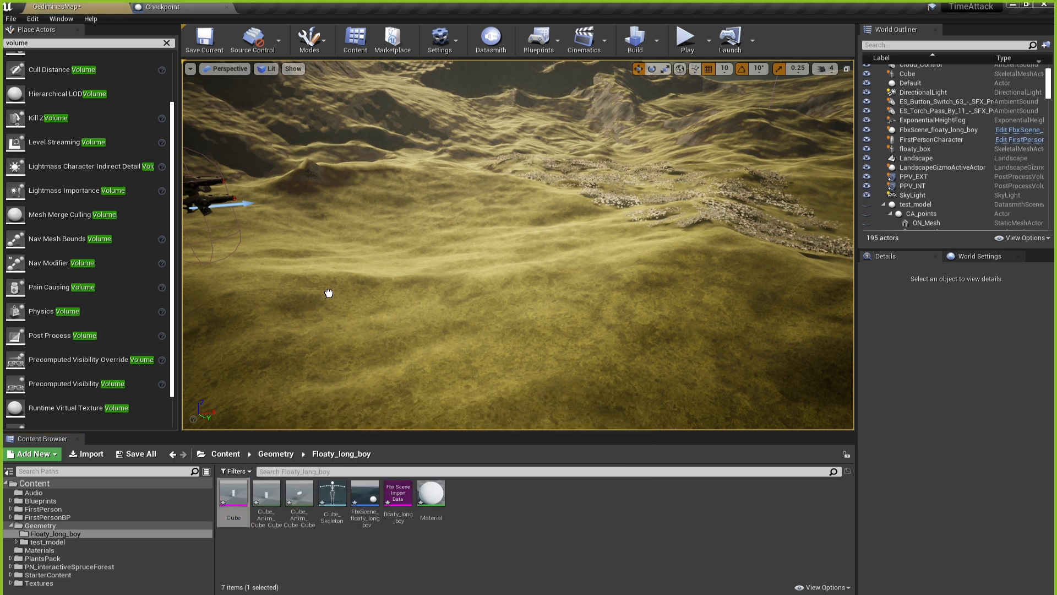
{"action": "left_click", "coordinate": [357, 276]}
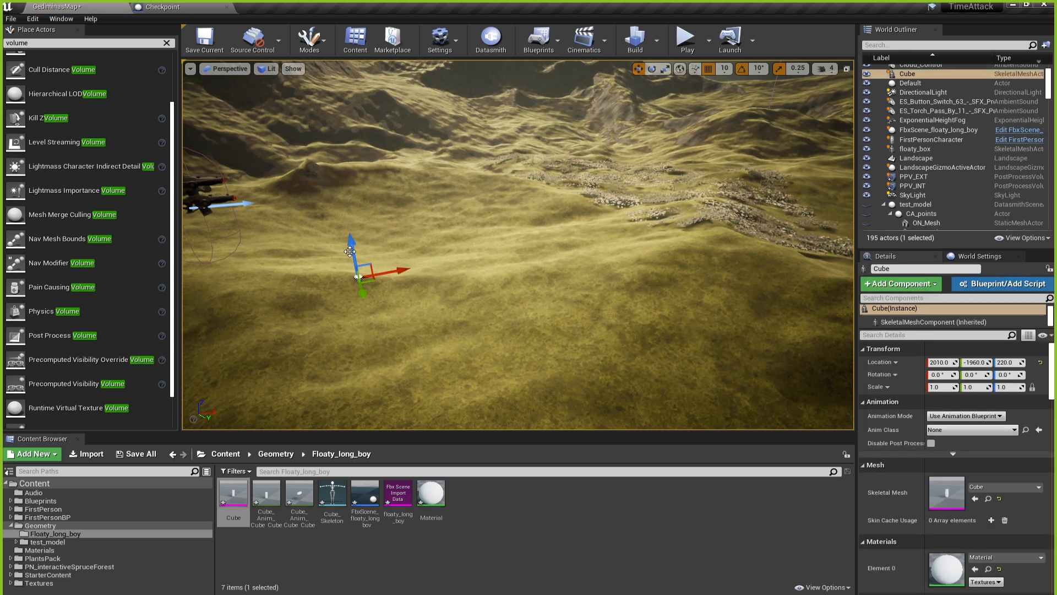
{"action": "left_click_drag", "start_coordinate": [350, 252], "coordinate": [339, 197]}
{"action": "scroll", "coordinate": [308, 202], "scroll_direction": "up", "scroll_amount": 5}
{"action": "right_click_drag", "start_coordinate": [318, 199], "coordinate": [88, 188]}
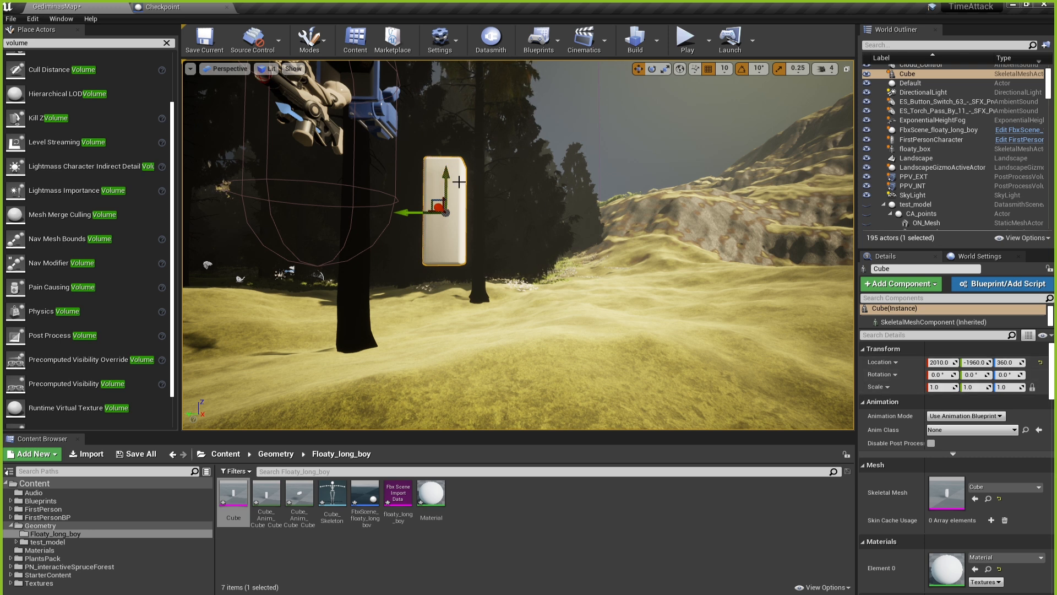
Set the Cube's scale to 50 on all three axes.
{"action": "left_click", "coordinate": [936, 387]}
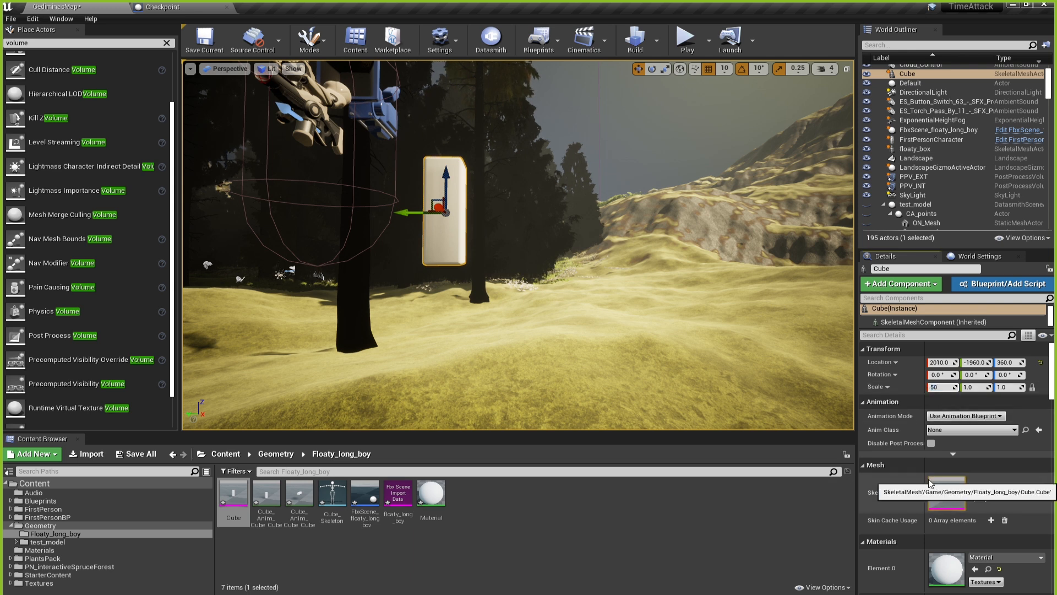
{"action": "type", "text": "50"}
{"action": "key", "text": "Tab"}
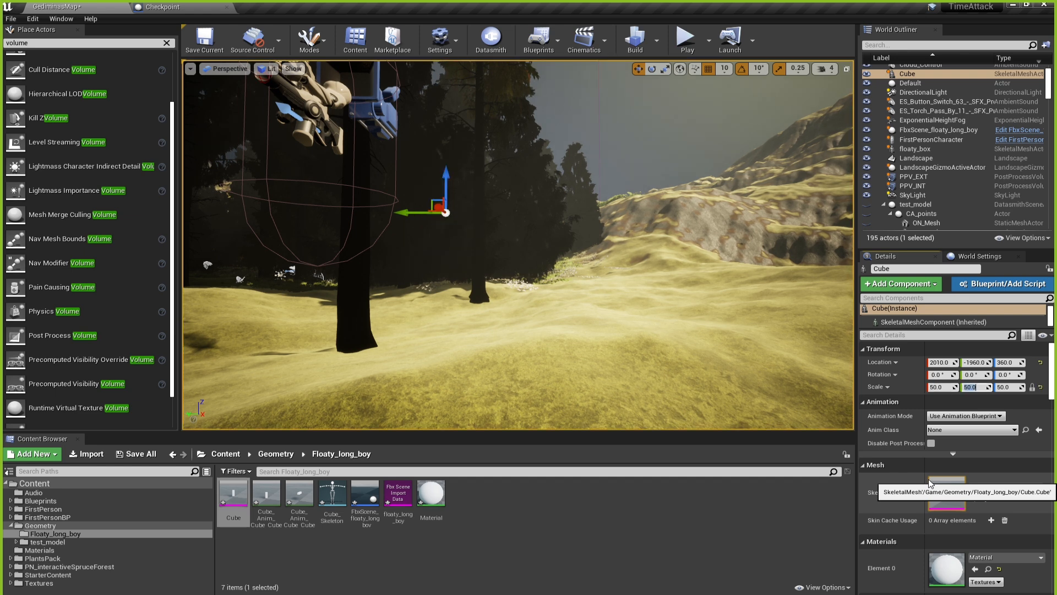
{"action": "key", "text": "f"}
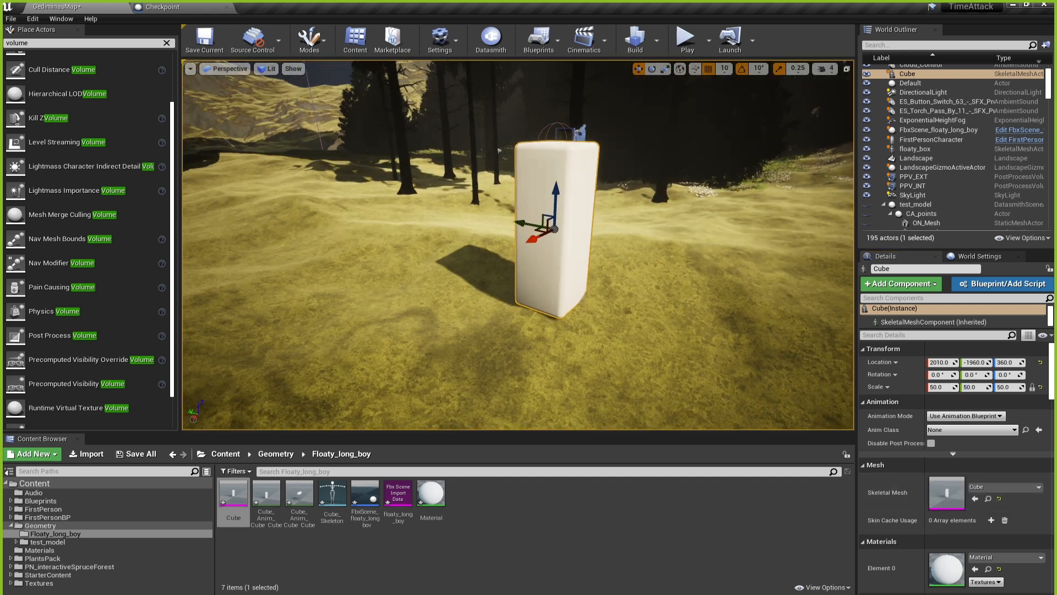
Move the Cube pillar along the X axis to 2590, in front of FirstPersonCharacter.
{"action": "key", "text": "d"}
{"action": "right_click_drag", "start_coordinate": [499, 150], "coordinate": [312, 150]}
{"action": "left_click_drag", "start_coordinate": [625, 230], "coordinate": [226, 229]}
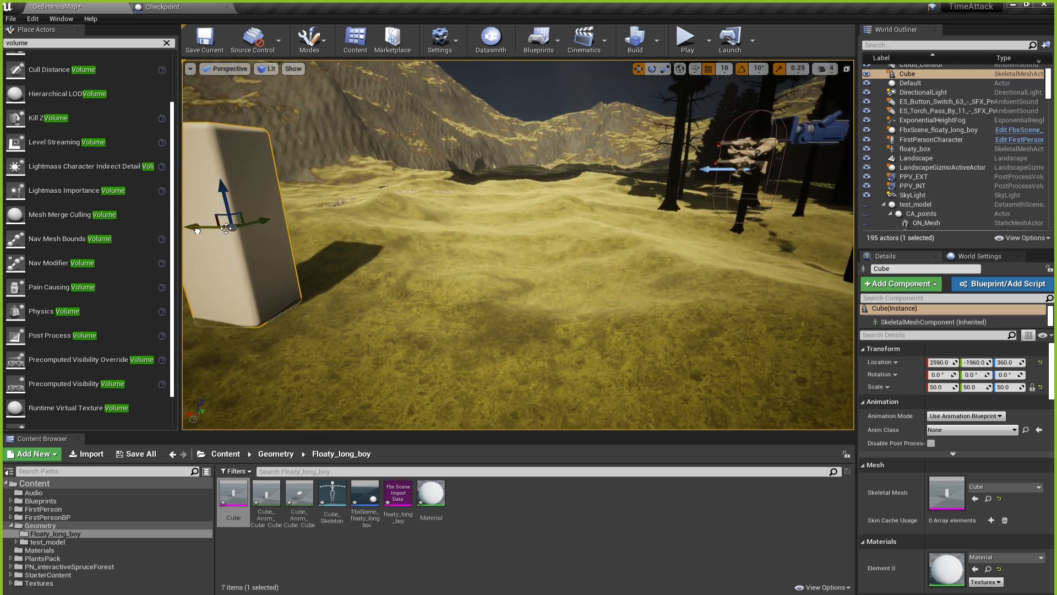
{"action": "right_click_drag", "start_coordinate": [344, 221], "coordinate": [185, 218]}
{"action": "key", "text": "d"}
{"action": "key", "text": "w"}
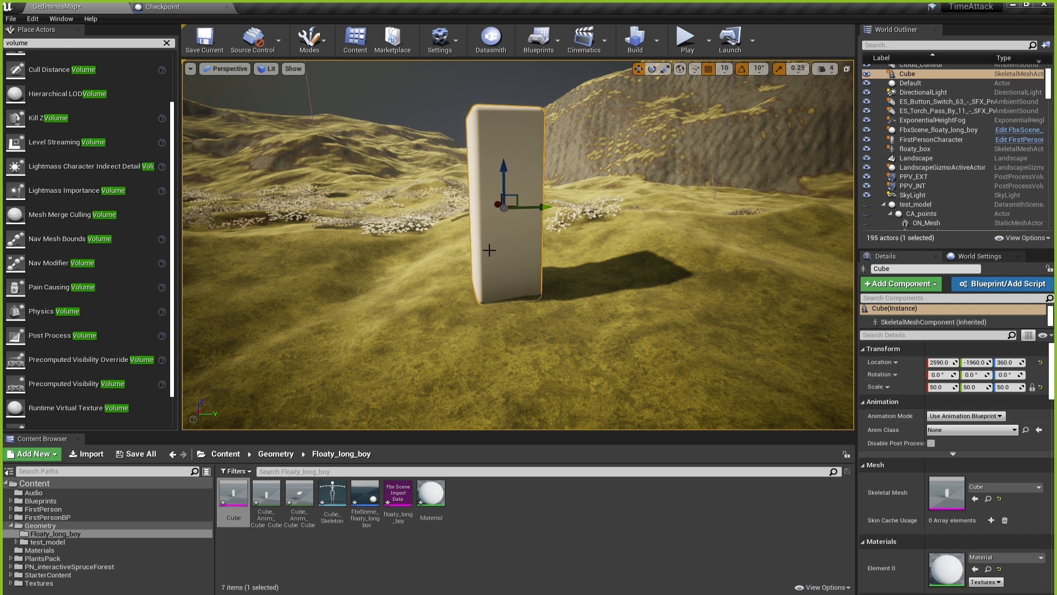
{"action": "mouse_move", "coordinate": [557, 312]}
{"action": "right_mouse_down"}
{"action": "mouse_move", "coordinate": [516, 292]}
{"action": "mouse_move", "coordinate": [553, 307]}
{"action": "right_mouse_up"}
{"action": "key", "text": "s"}
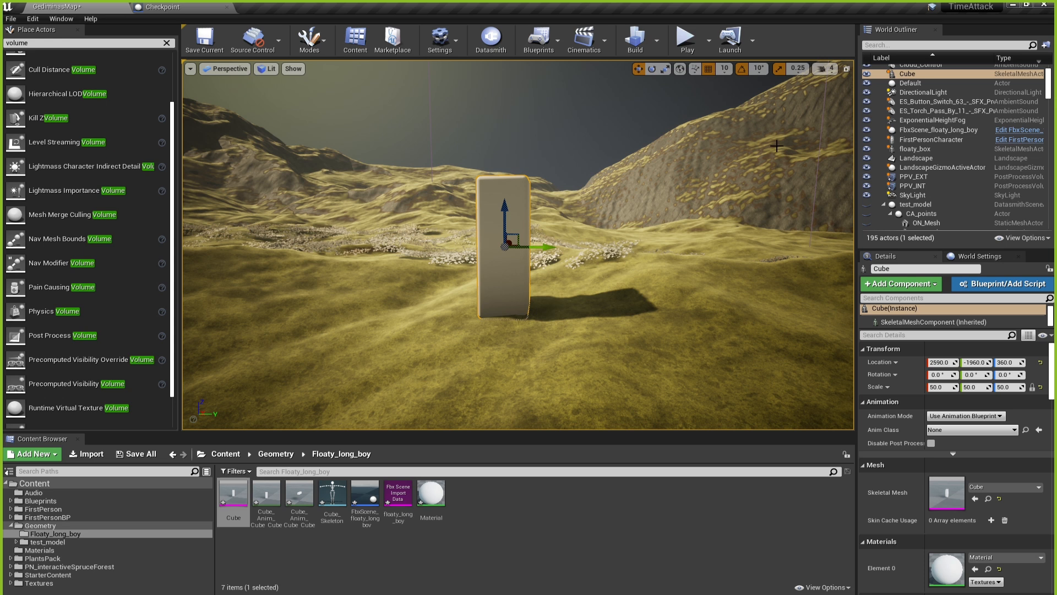
Play the level, walk up to and around the Cube pillar, stop the session and close the Message Log.
{"action": "left_click", "coordinate": [684, 37]}
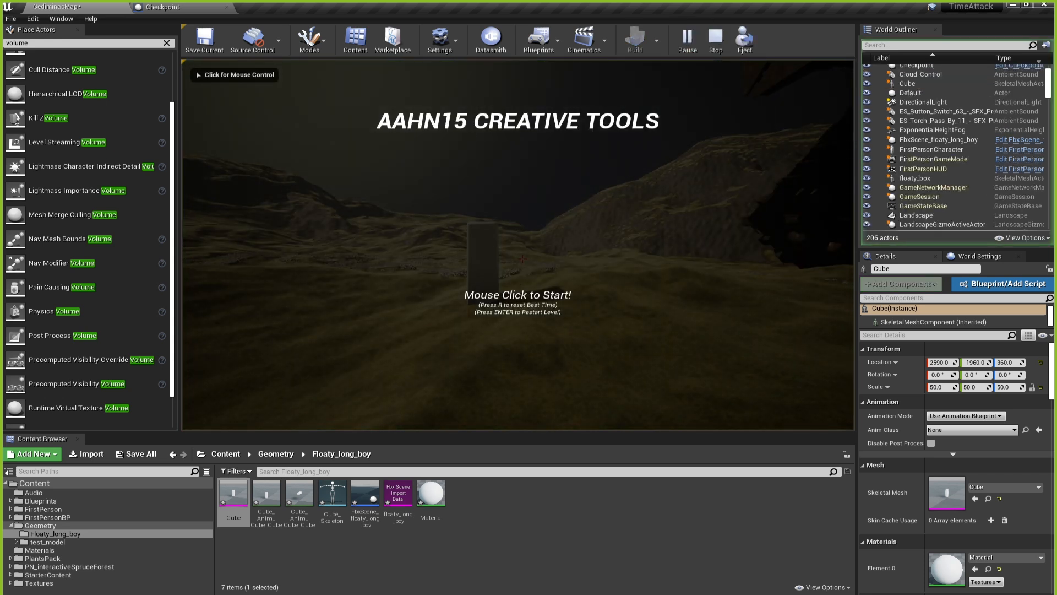
{"action": "left_click", "coordinate": [572, 220]}
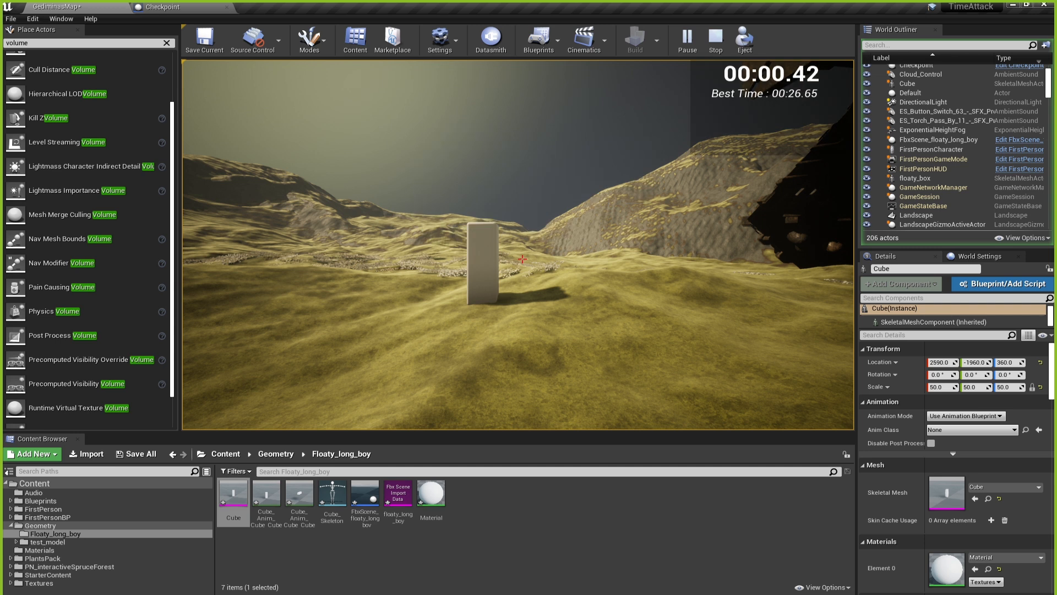
{"action": "key", "text": "w"}
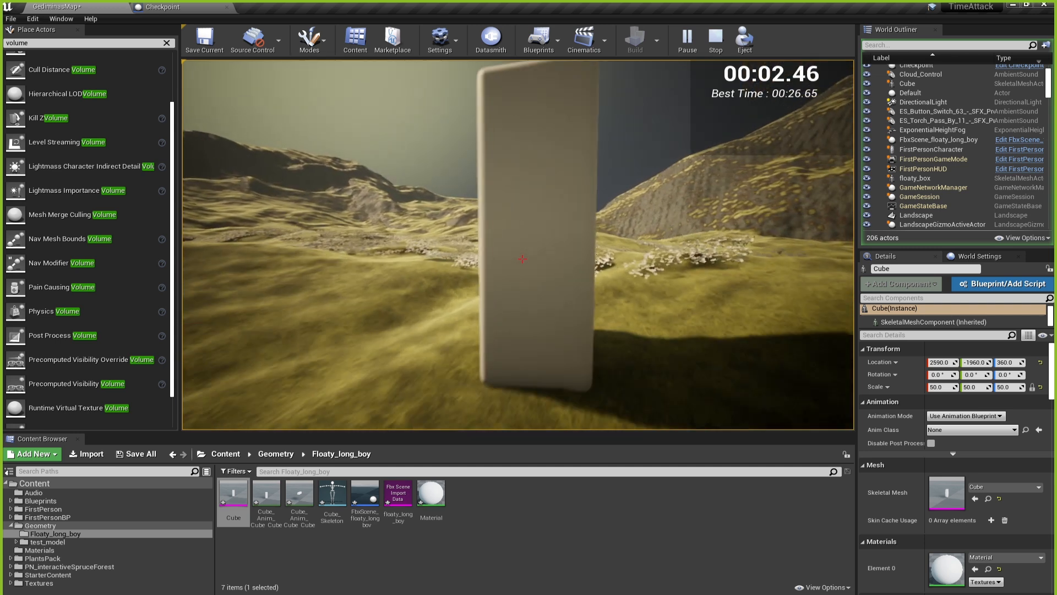
{"action": "key", "text": "s"}
{"action": "key", "text": "a"}
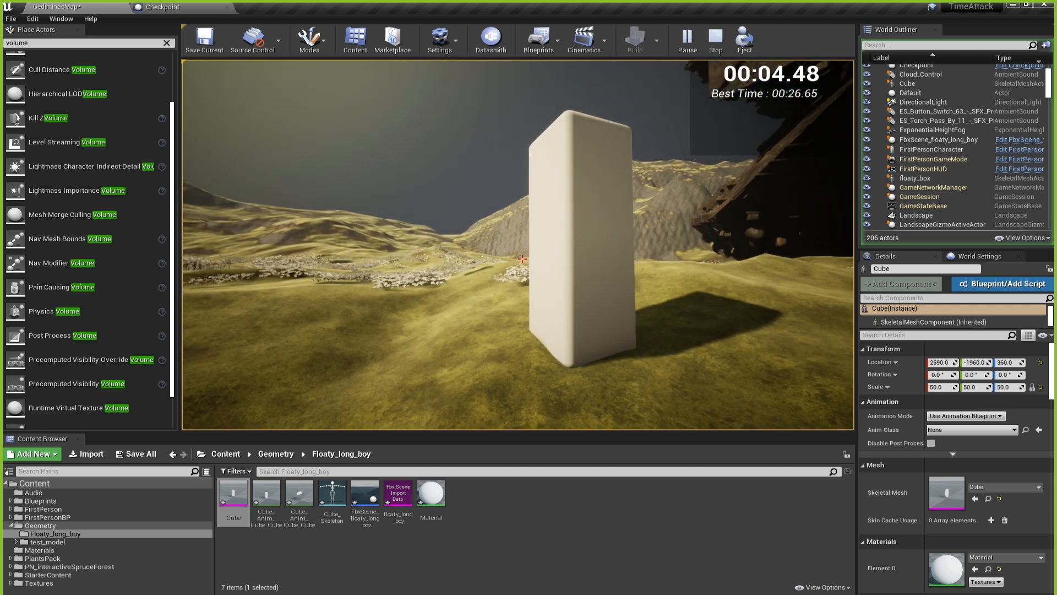
{"action": "key", "text": "Escape"}
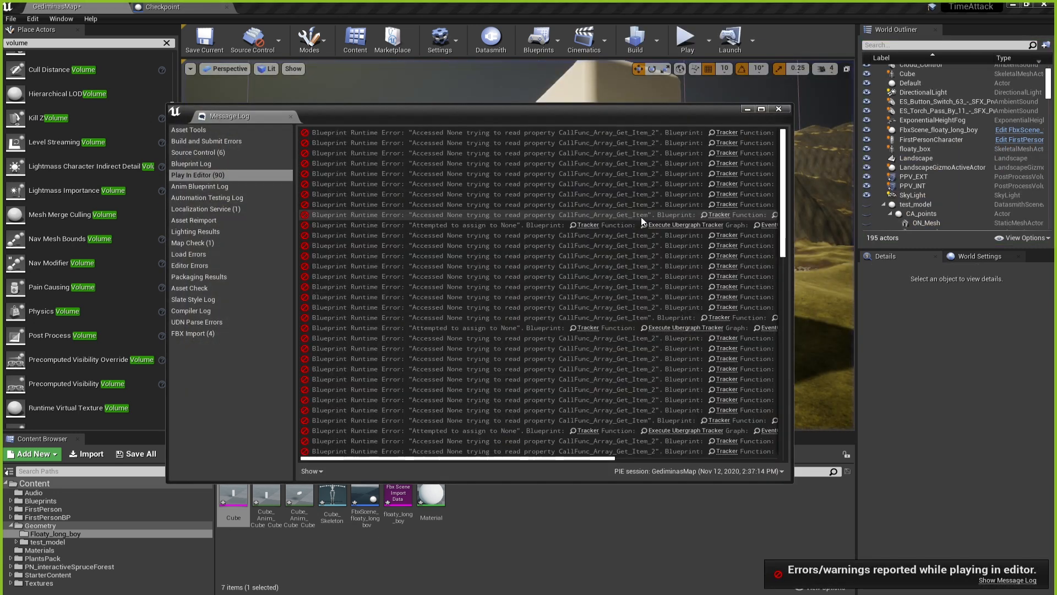
{"action": "left_click", "coordinate": [778, 108]}
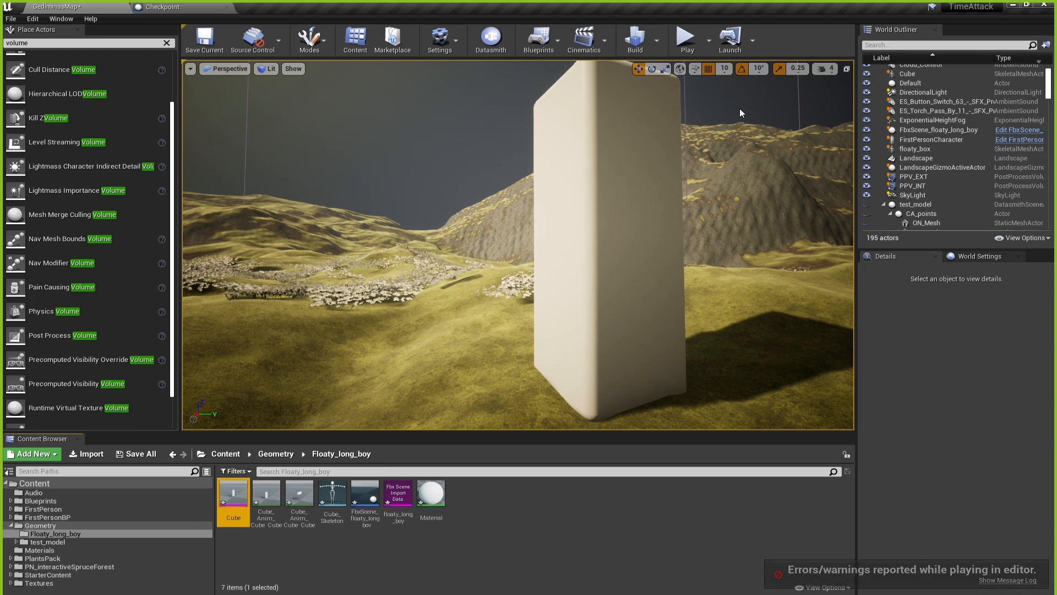
Select the Cube pillar in the level and set its Animation Mode to Use Animation Asset.
{"action": "mouse_move", "coordinate": [559, 188]}
{"action": "right_mouse_down"}
{"action": "mouse_move", "coordinate": [606, 197]}
{"action": "mouse_move", "coordinate": [576, 193]}
{"action": "mouse_move", "coordinate": [568, 176]}
{"action": "right_mouse_up"}
{"action": "key", "text": "s"}
{"action": "key", "text": "w"}
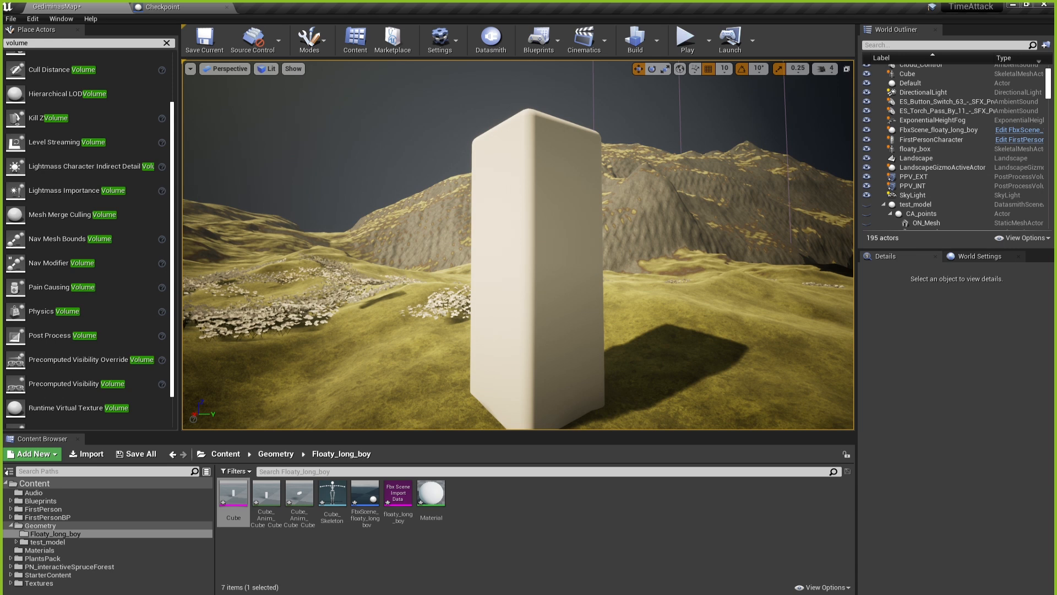
{"action": "scroll", "coordinate": [557, 252], "scroll_direction": "down", "scroll_amount": 5}
{"action": "left_click", "coordinate": [519, 243]}
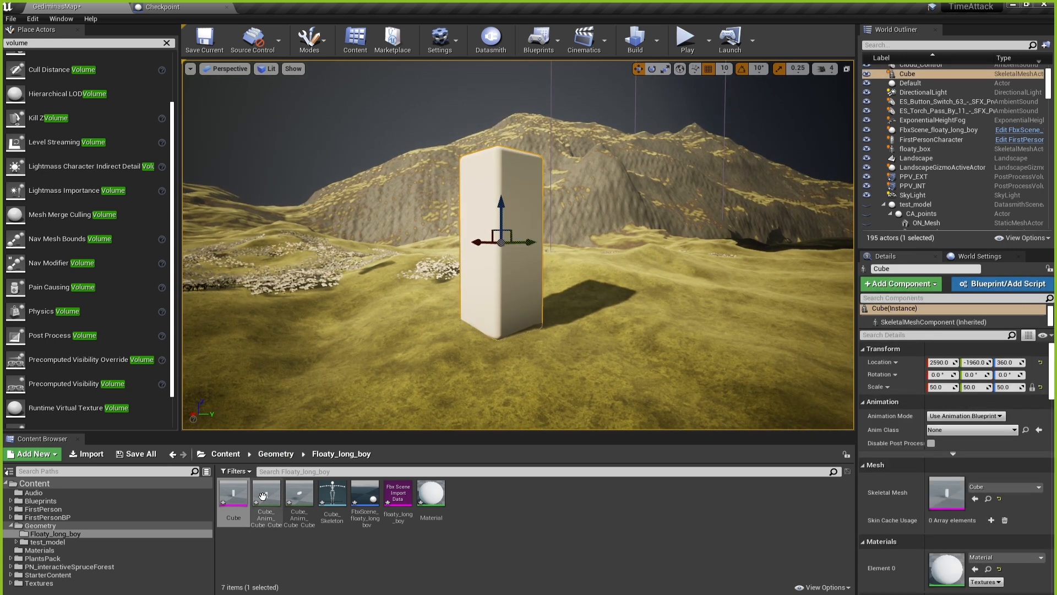
{"action": "mouse_move", "coordinate": [240, 492]}
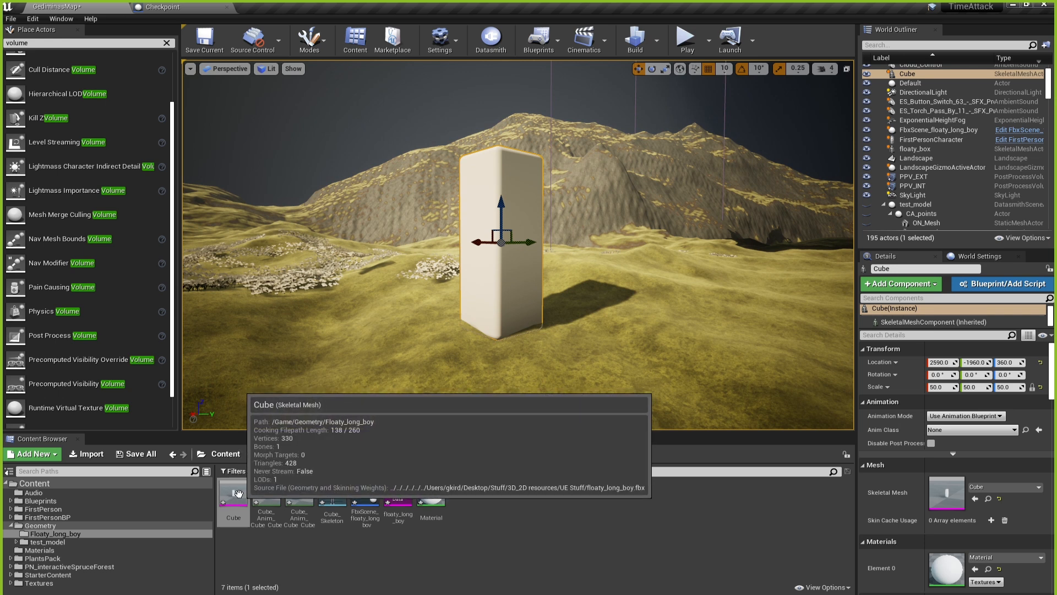
{"action": "mouse_move", "coordinate": [279, 497]}
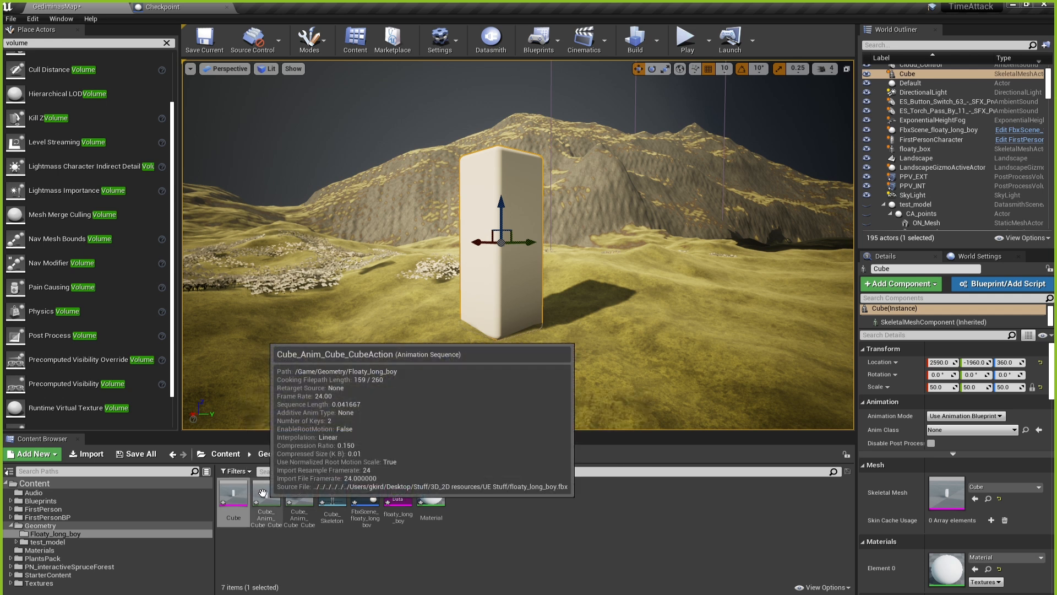
{"action": "left_click", "coordinate": [262, 492]}
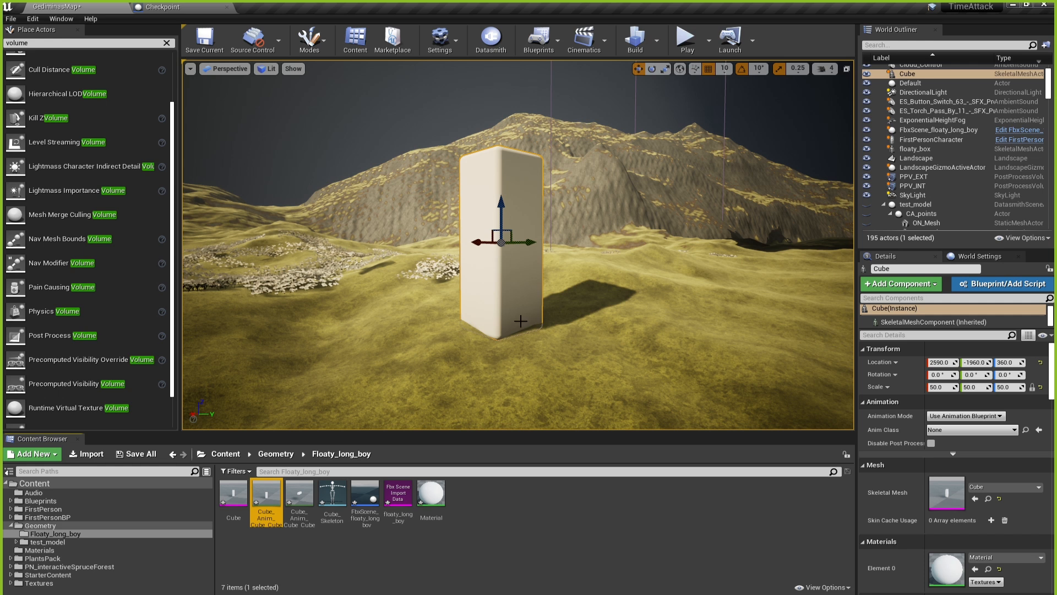
{"action": "mouse_move", "coordinate": [1052, 385]}
{"action": "left_mouse_down"}
{"action": "mouse_move", "coordinate": [1050, 470]}
{"action": "mouse_move", "coordinate": [1055, 374]}
{"action": "left_mouse_up"}
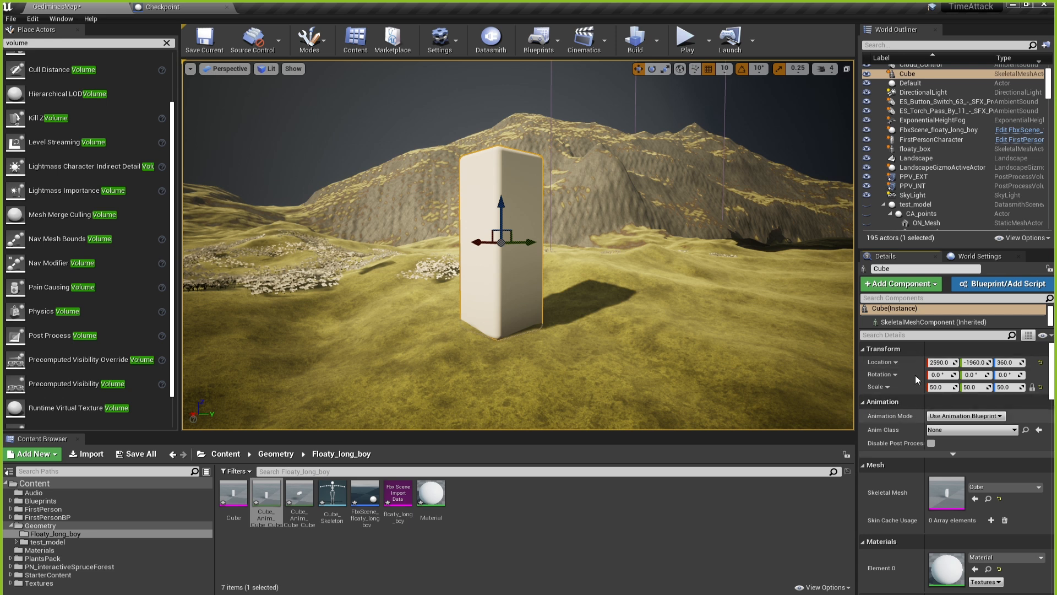
{"action": "left_click", "coordinate": [957, 420]}
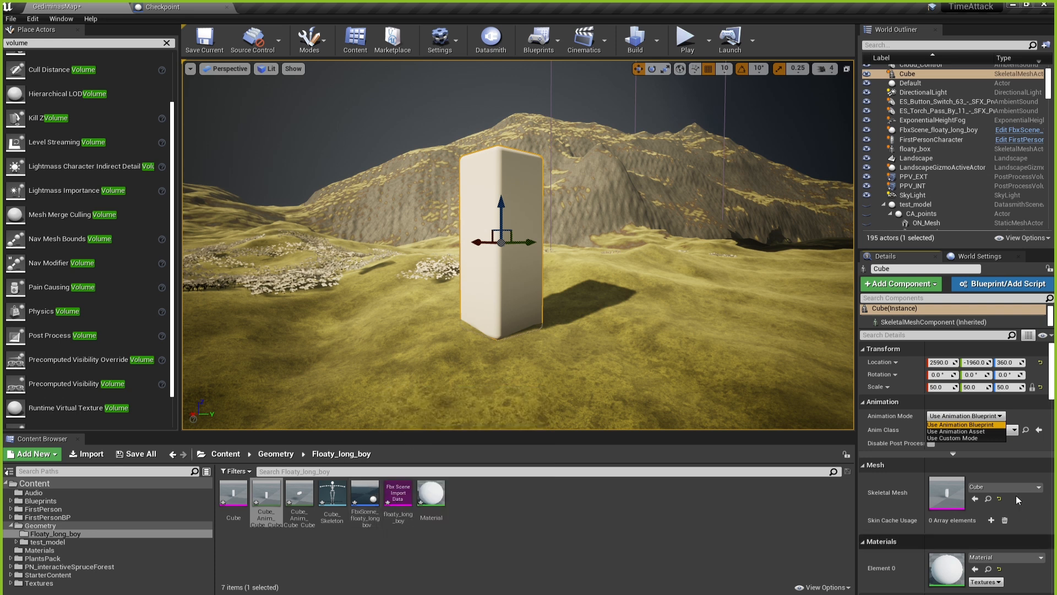
{"action": "left_click", "coordinate": [953, 431]}
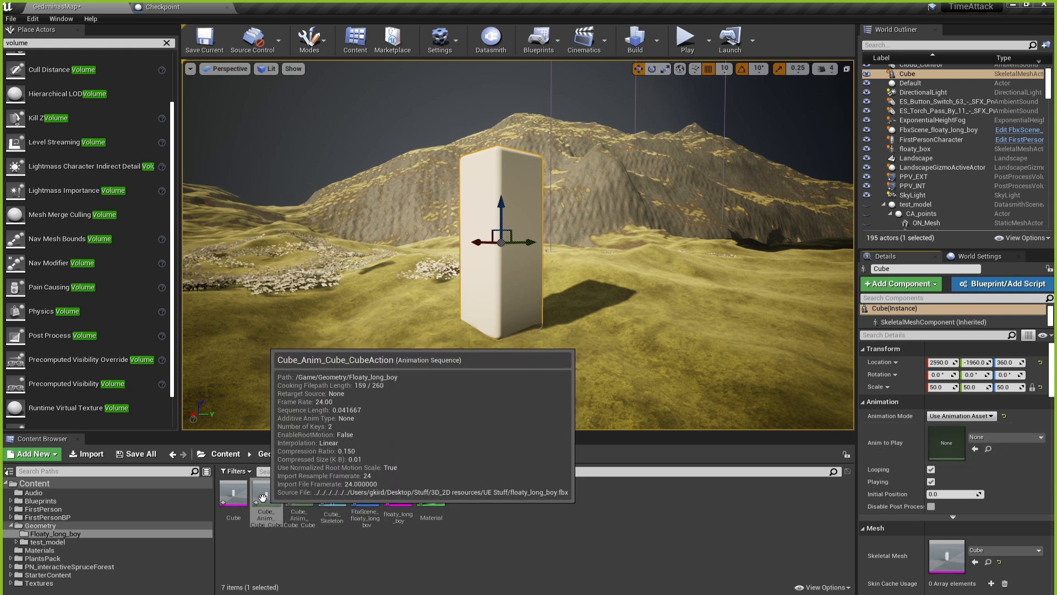
Try Cube_Anim_Cube_CubeAction as the Cube pillar's Anim to Play and test it in a play session.
{"action": "left_click_drag", "start_coordinate": [273, 512], "coordinate": [947, 446]}
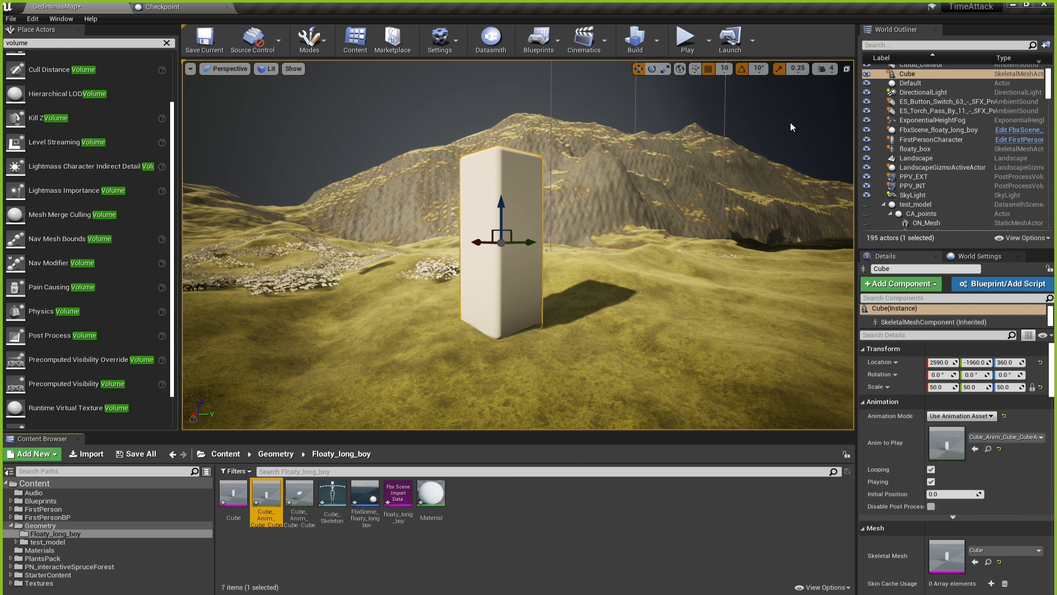
{"action": "left_click", "coordinate": [686, 36]}
{"action": "left_click", "coordinate": [556, 242]}
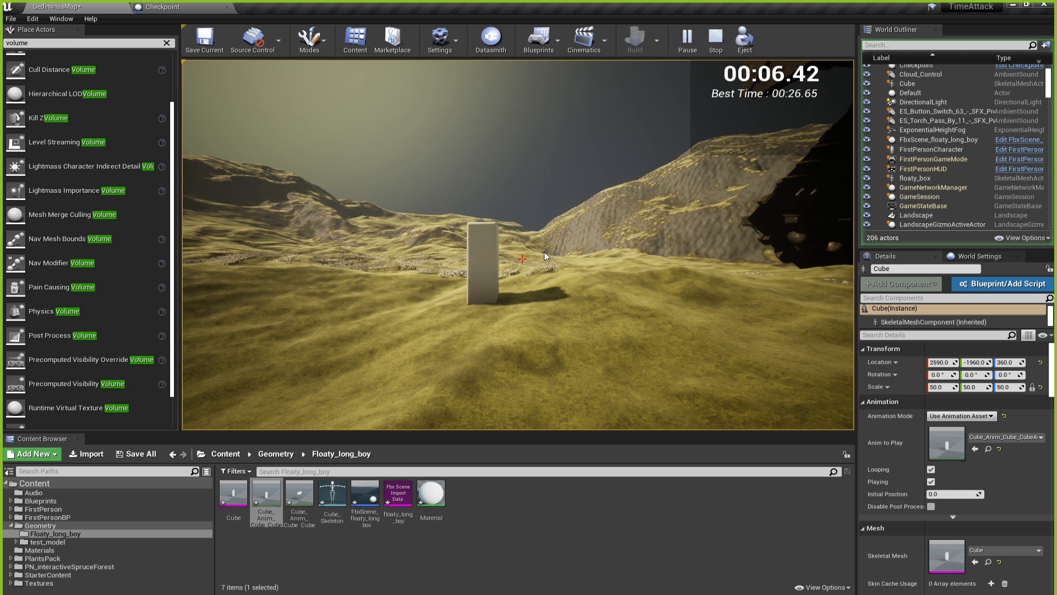
{"action": "key", "text": "Escape"}
{"action": "left_click", "coordinate": [779, 109]}
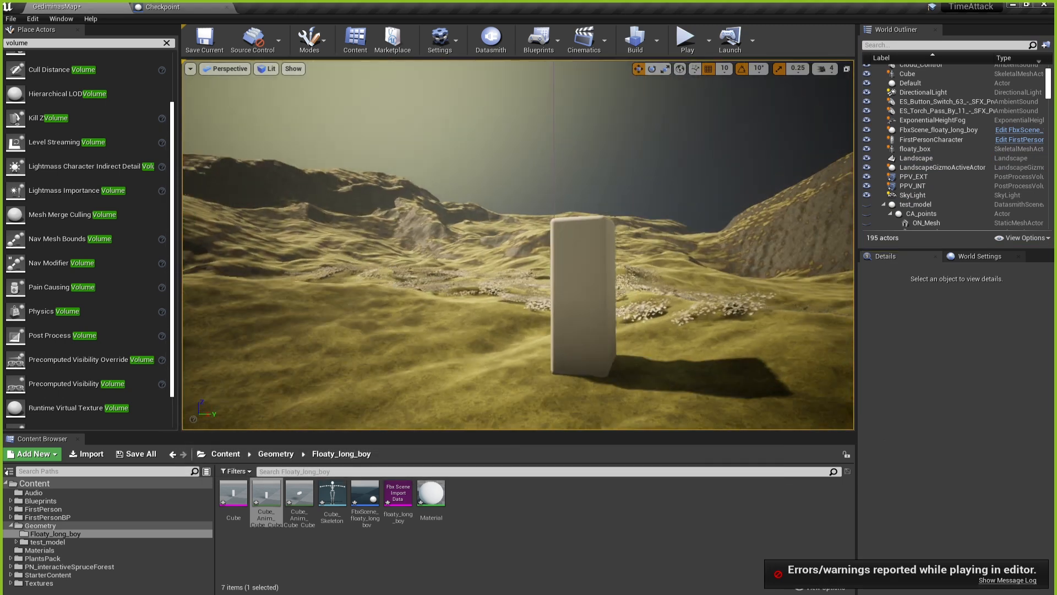
Select the Cube pillar in the level and set its Anim to Play to Cube_Anim_Cube_CubeAction_001.
{"action": "key", "text": "d"}
{"action": "right_click_drag", "start_coordinate": [545, 262], "coordinate": [494, 262]}
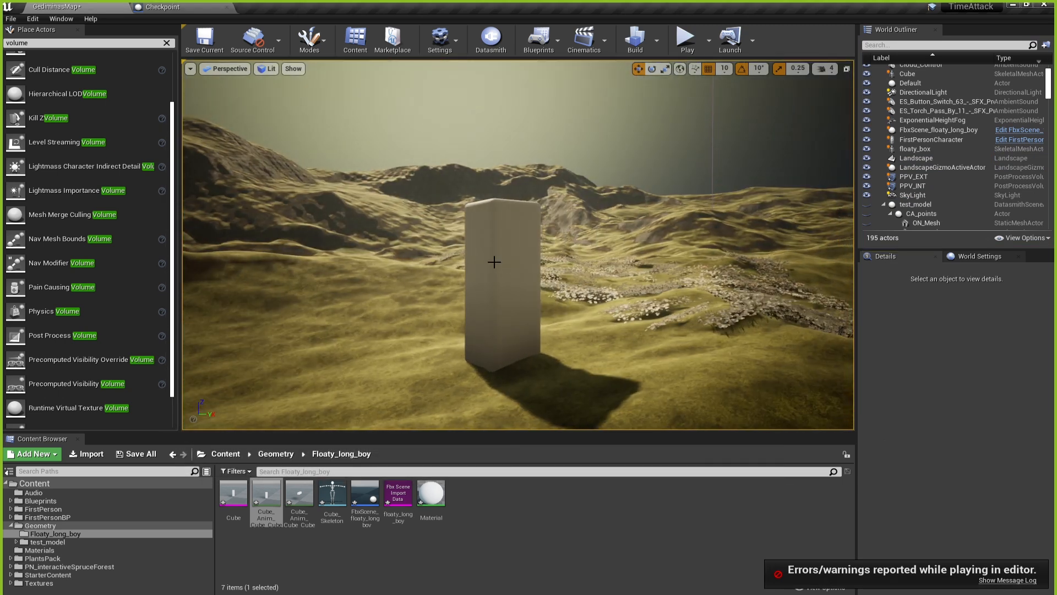
{"action": "left_click", "coordinate": [494, 262]}
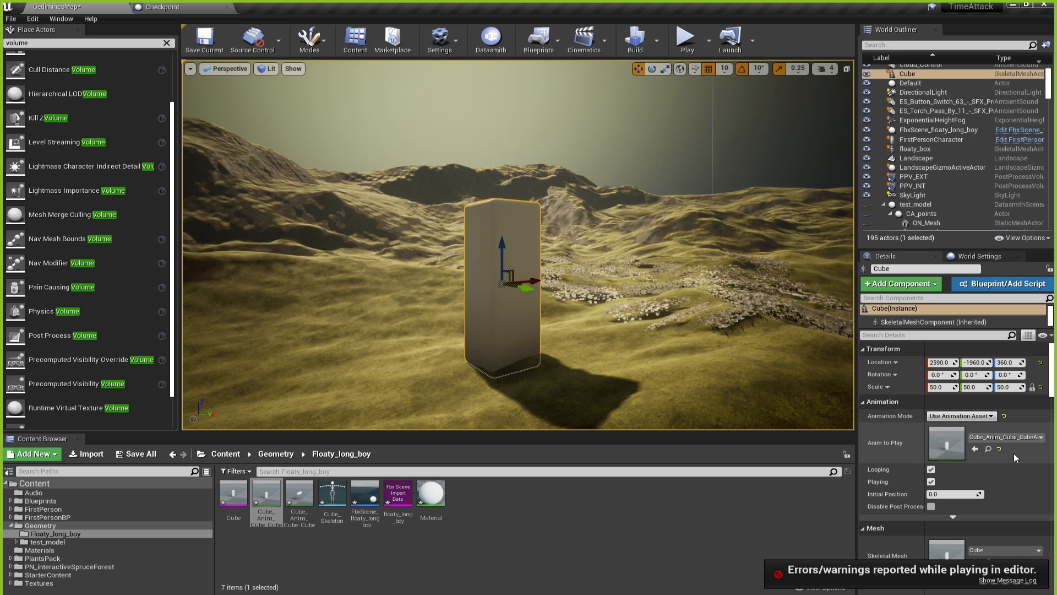
{"action": "left_click_drag", "start_coordinate": [300, 496], "coordinate": [930, 453]}
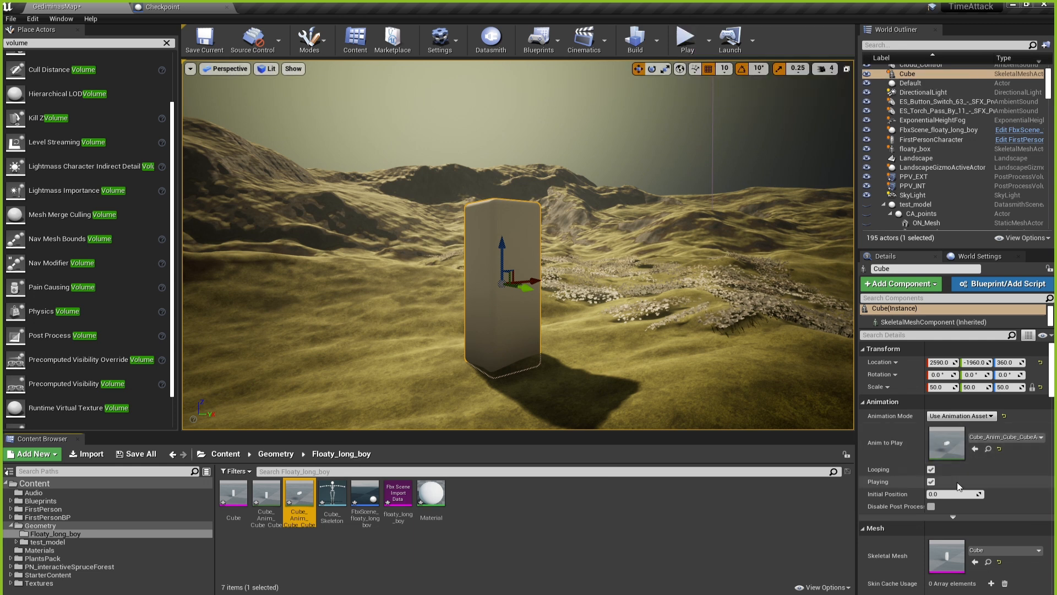
{"action": "mouse_move", "coordinate": [940, 494]}
{"action": "left_mouse_down"}
{"action": "mouse_move", "coordinate": [983, 494]}
{"action": "mouse_move", "coordinate": [953, 494]}
{"action": "left_mouse_up"}
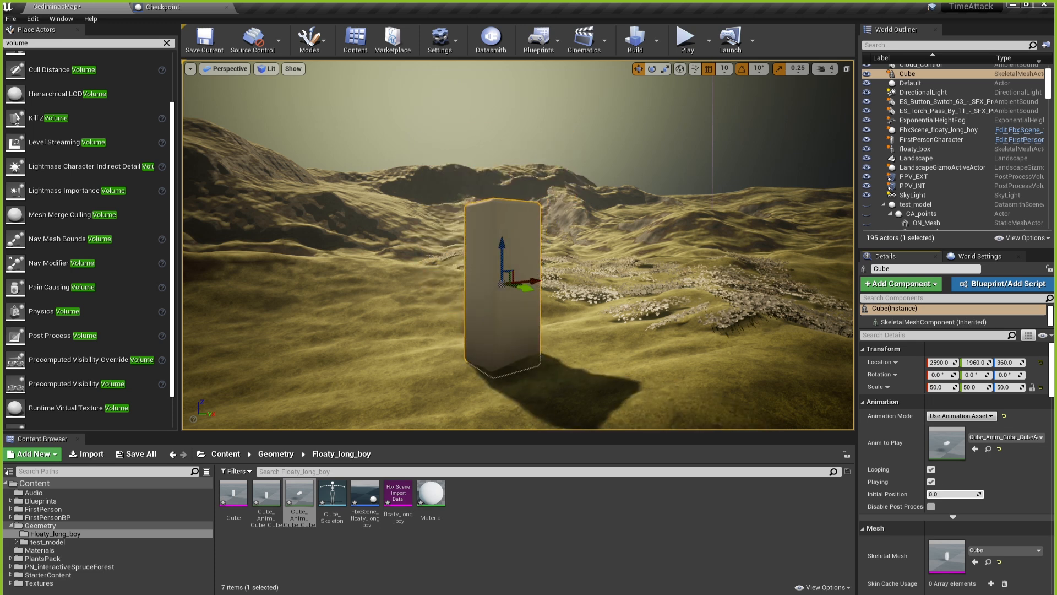
Play the level briefly to check the pillar's animation, stop the session and close the Message Log.
{"action": "left_click", "coordinate": [678, 45]}
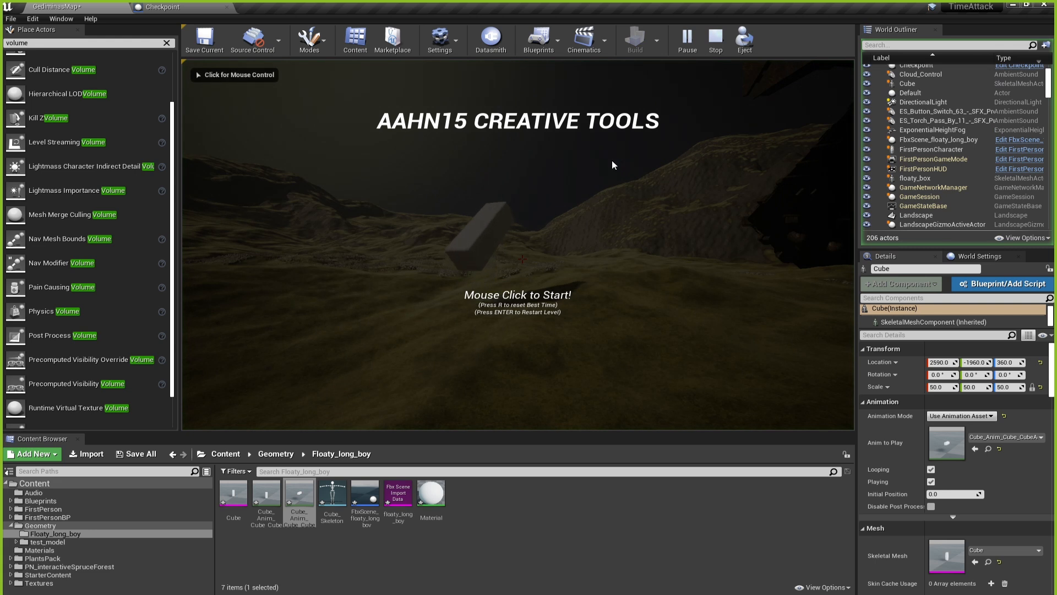
{"action": "key", "text": "Escape"}
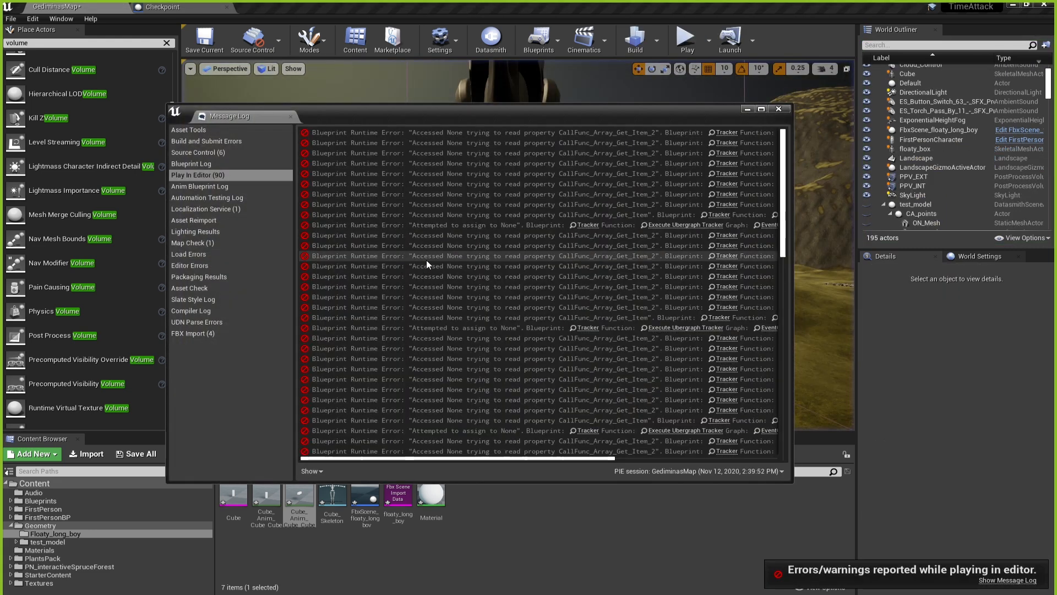
{"action": "left_click", "coordinate": [780, 110]}
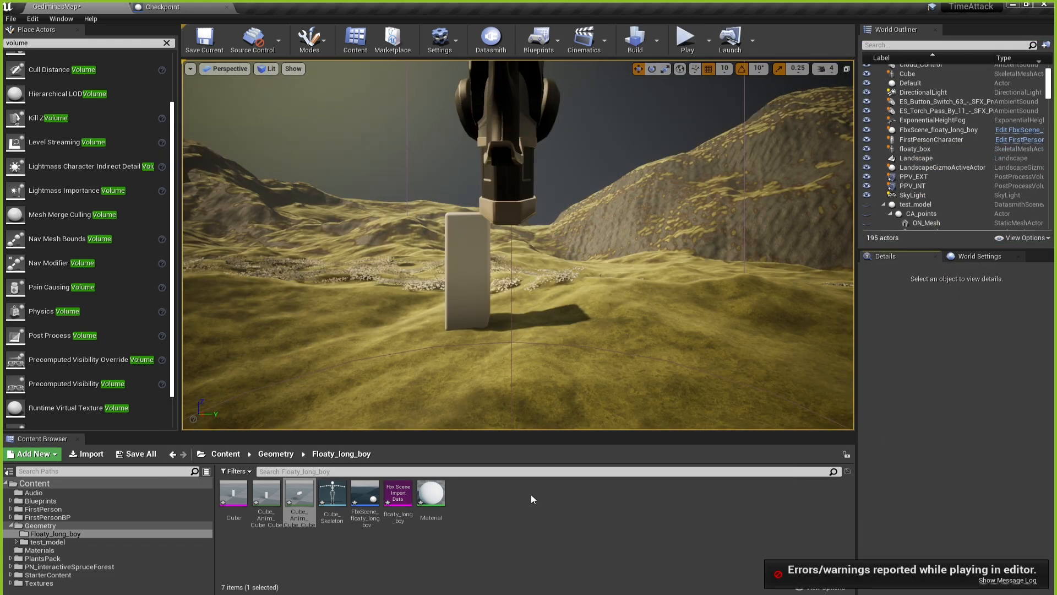
Compare the two animation sequences in the Floaty_long_boy folder and force-delete Cube_Anim_Cube_CubeAction.
{"action": "left_click", "coordinate": [272, 490]}
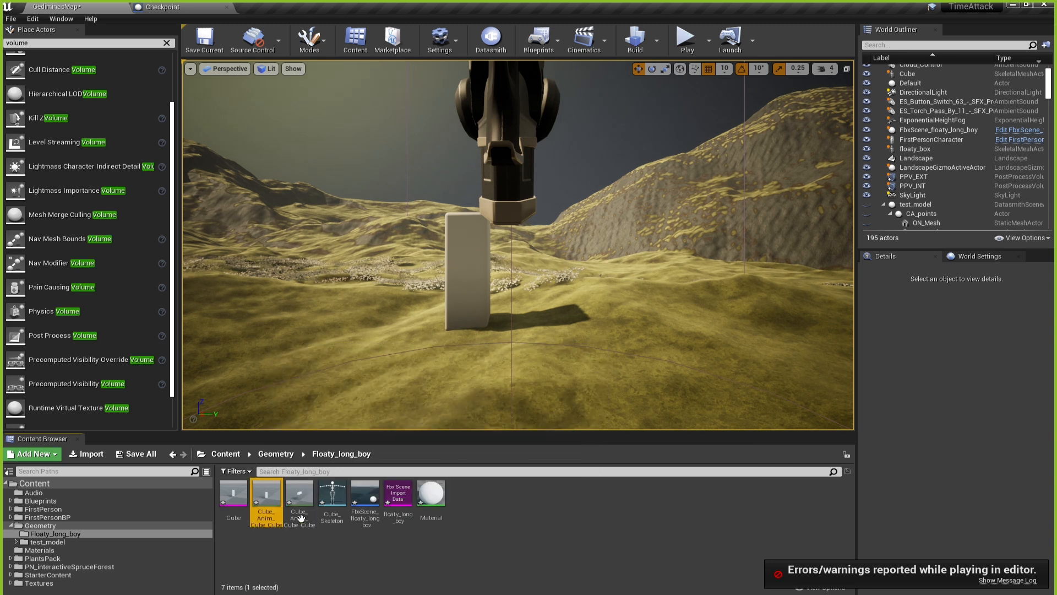
{"action": "left_click", "coordinate": [299, 503]}
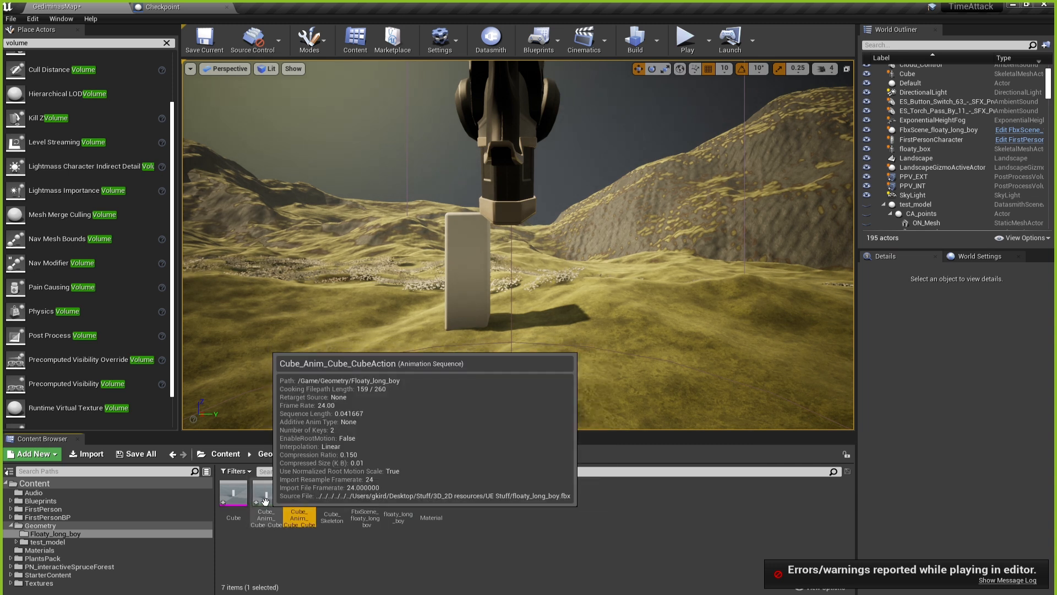
{"action": "mouse_move", "coordinate": [298, 504]}
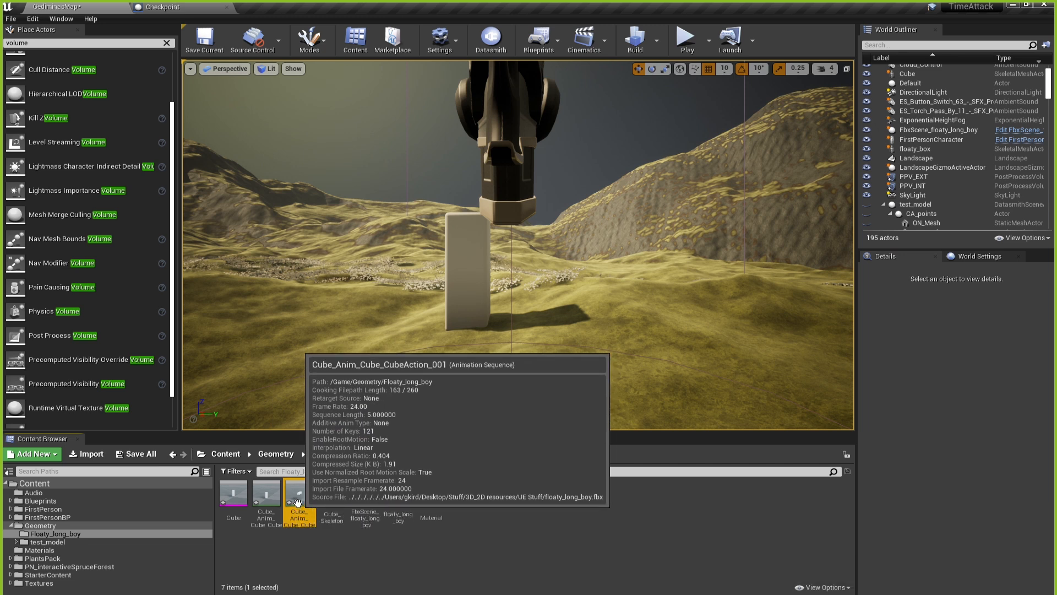
{"action": "left_click", "coordinate": [263, 498]}
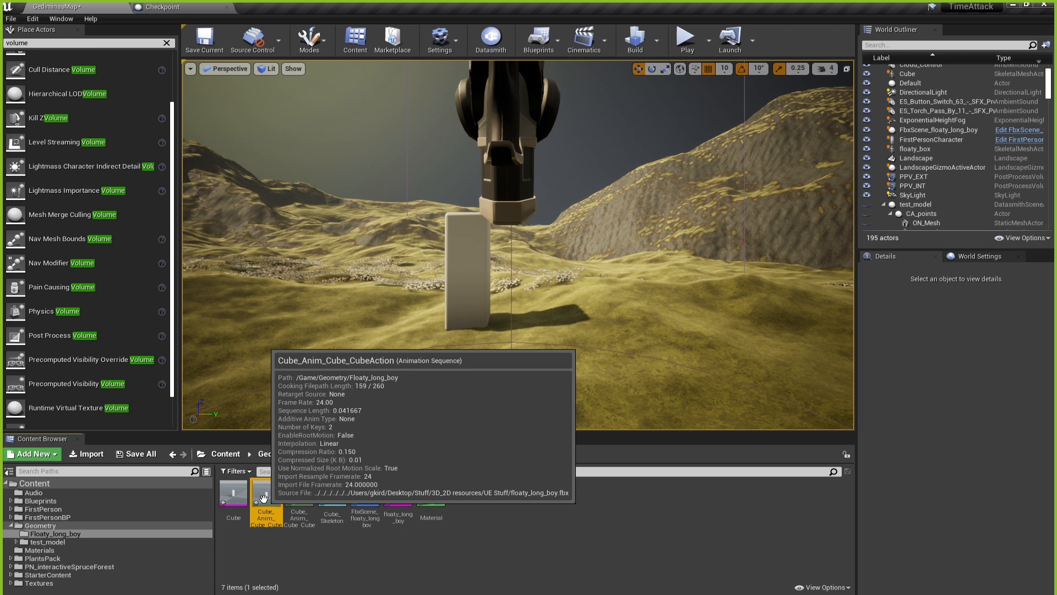
{"action": "key", "text": "Delete"}
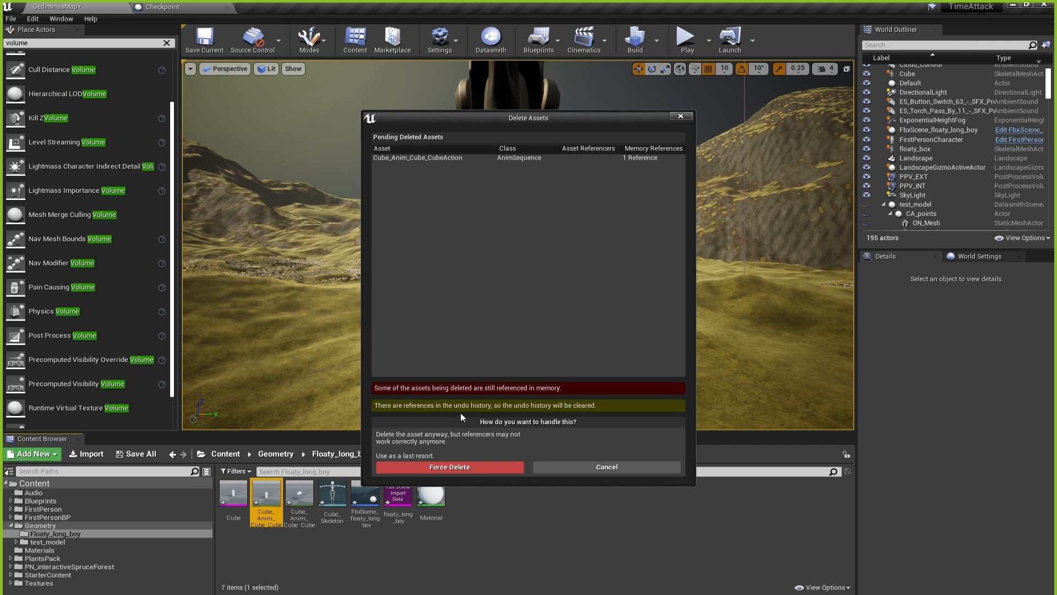
{"action": "left_click", "coordinate": [467, 465]}
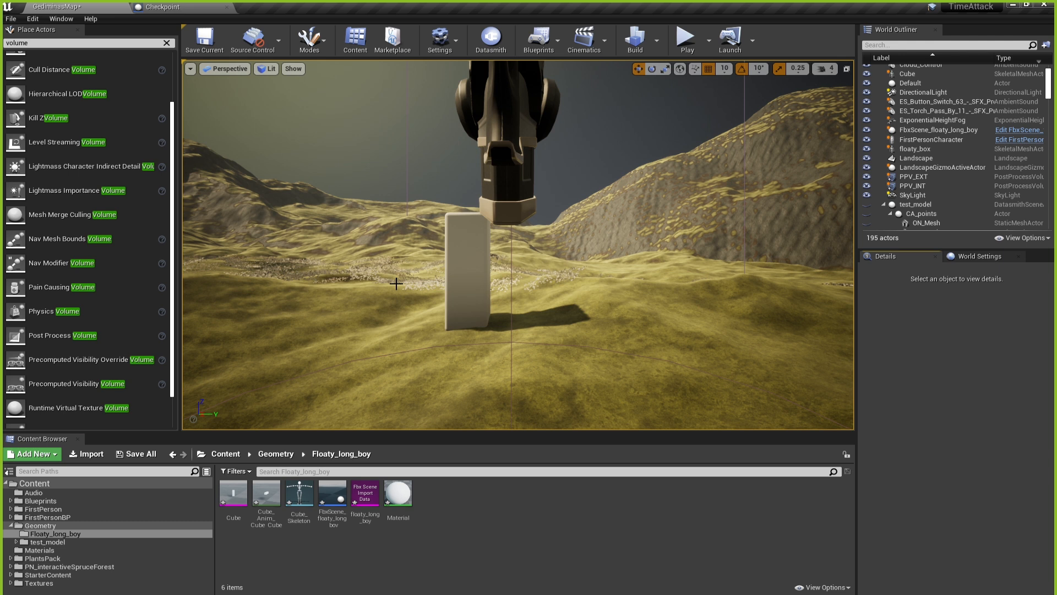
Play the level, walk up to the animated pillar to watch its motion, stop the session and close the Message Log.
{"action": "left_click", "coordinate": [678, 43]}
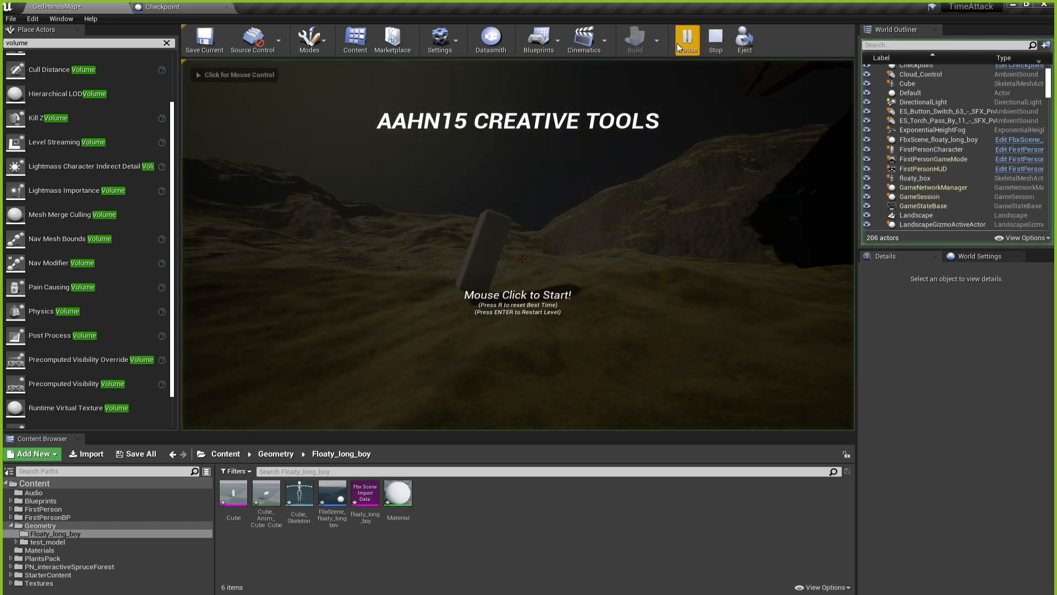
{"action": "left_click", "coordinate": [634, 219]}
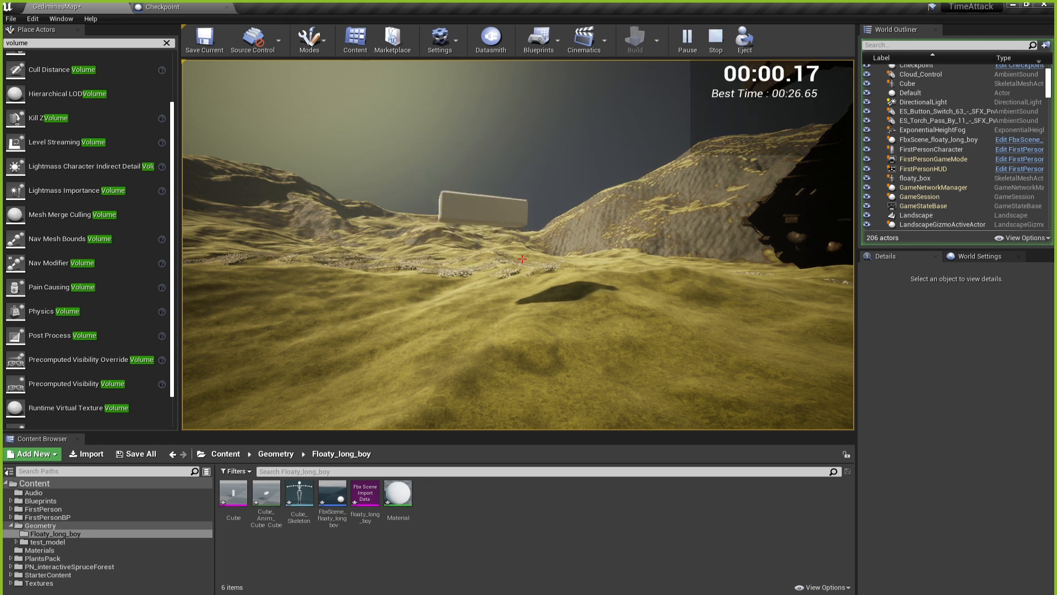
{"action": "key", "text": "w"}
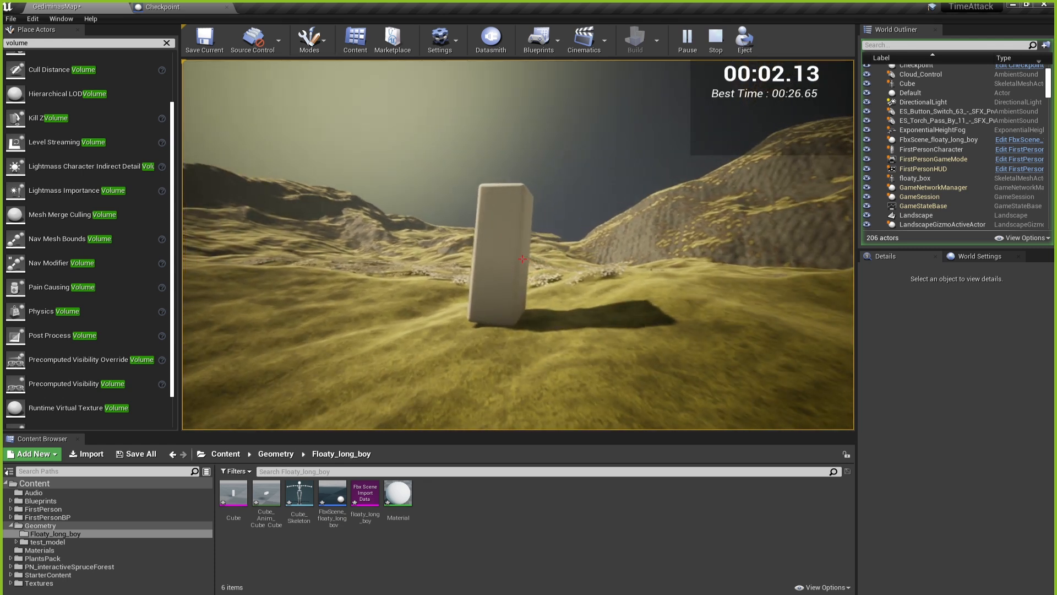
{"action": "key", "text": "w"}
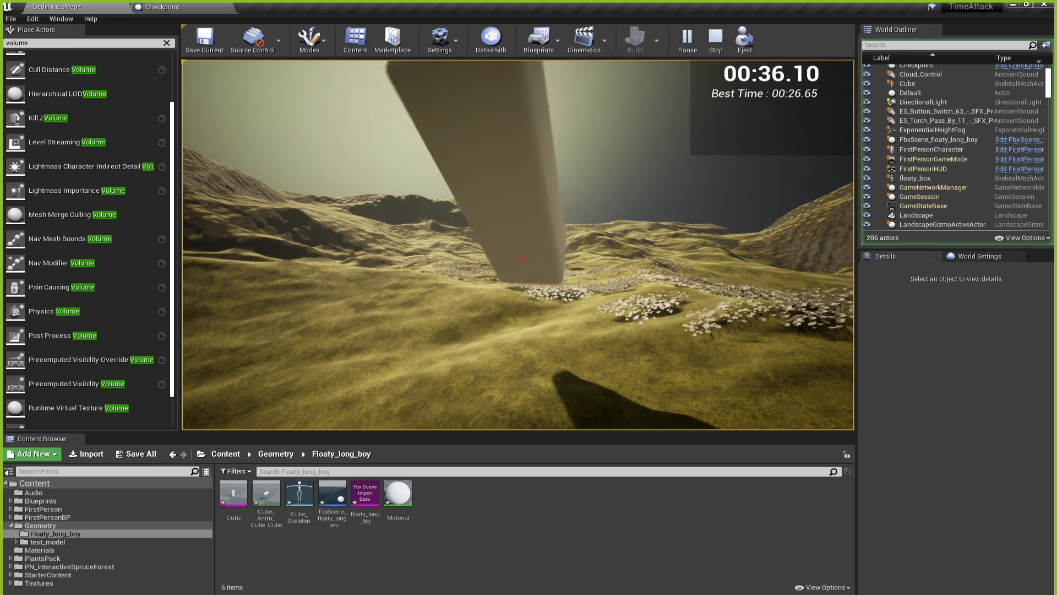
{"action": "key", "text": "Escape"}
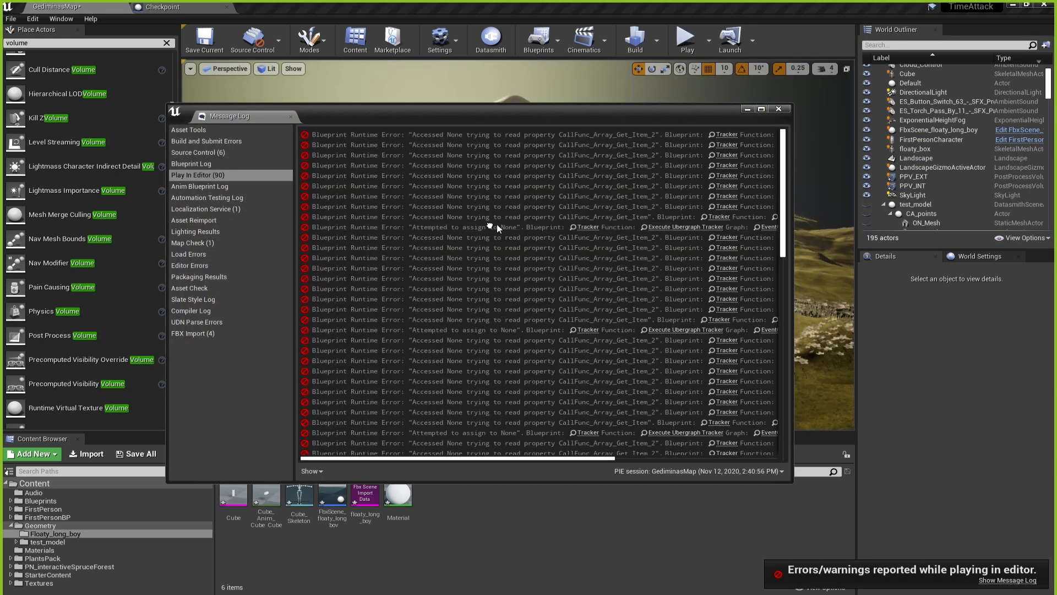
{"action": "left_click", "coordinate": [779, 109]}
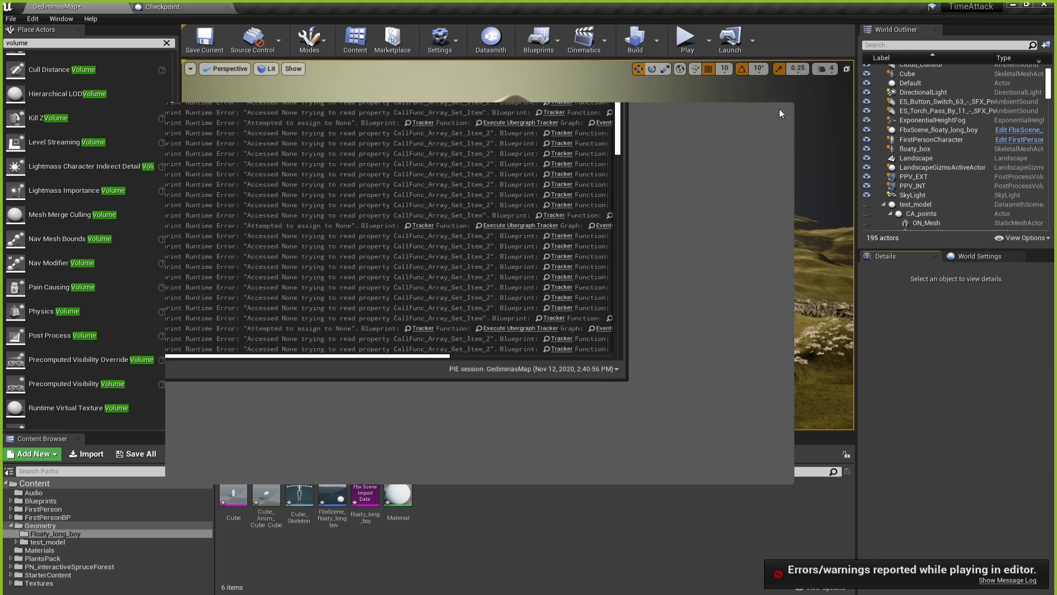
Select the Cube pillar in the level and show its Materials settings.
{"action": "key", "text": "s"}
{"action": "mouse_move", "coordinate": [492, 281]}
{"action": "right_mouse_down"}
{"action": "mouse_move", "coordinate": [440, 281]}
{"action": "mouse_move", "coordinate": [492, 280]}
{"action": "right_mouse_up"}
{"action": "left_click", "coordinate": [581, 237]}
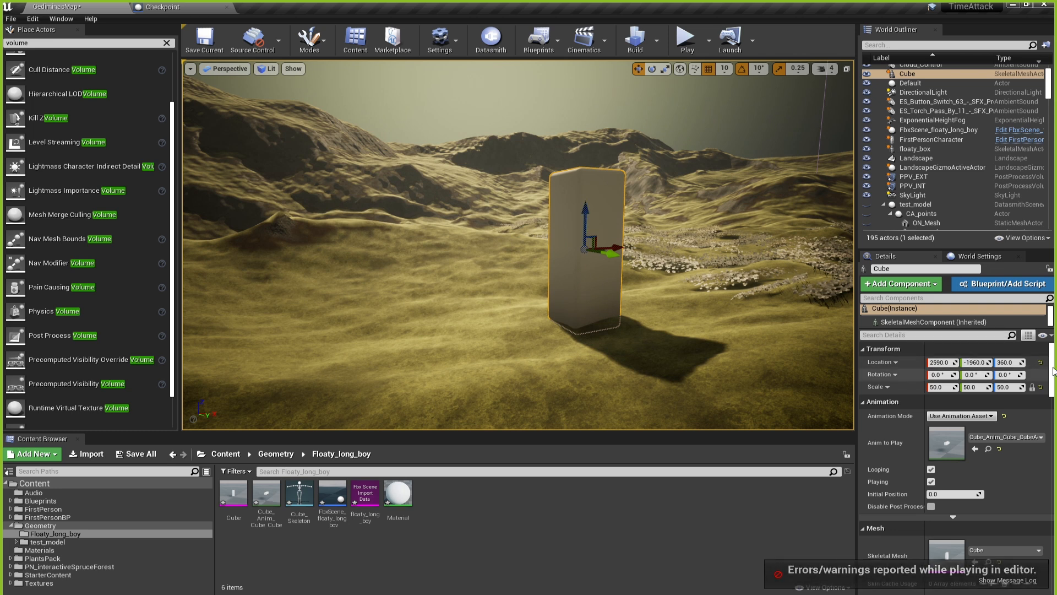
{"action": "scroll", "coordinate": [1053, 391], "scroll_direction": "down", "scroll_amount": 5}
{"action": "left_click_drag", "start_coordinate": [1053, 391], "coordinate": [1051, 385]}
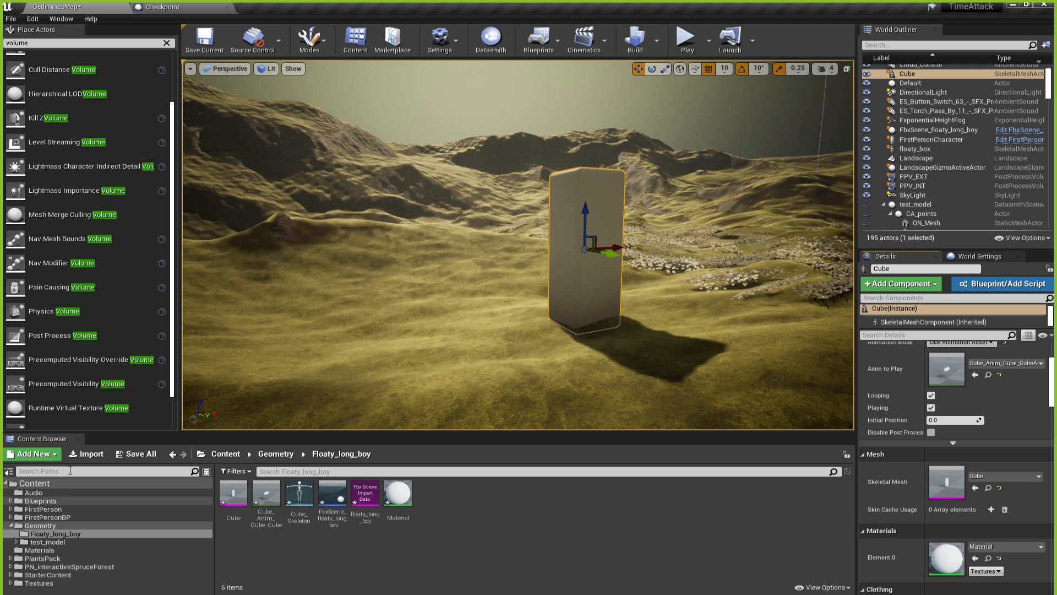
Open the Emissive material from the Materials folder and examine its node graph.
{"action": "left_click", "coordinate": [11, 526]}
{"action": "left_click", "coordinate": [124, 532]}
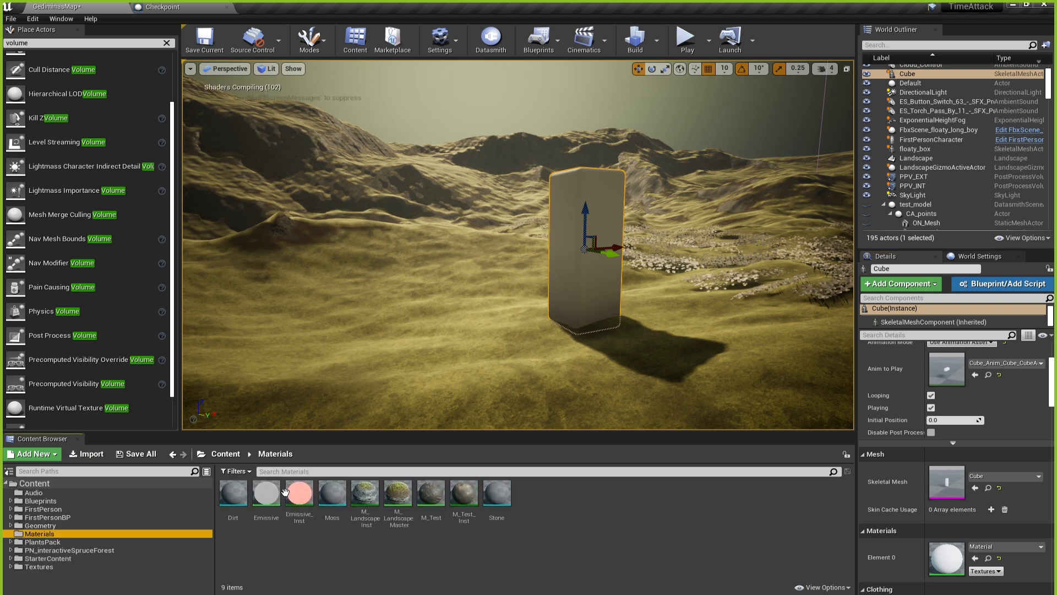
{"action": "left_click", "coordinate": [268, 493]}
{"action": "double_click", "coordinate": [270, 496]}
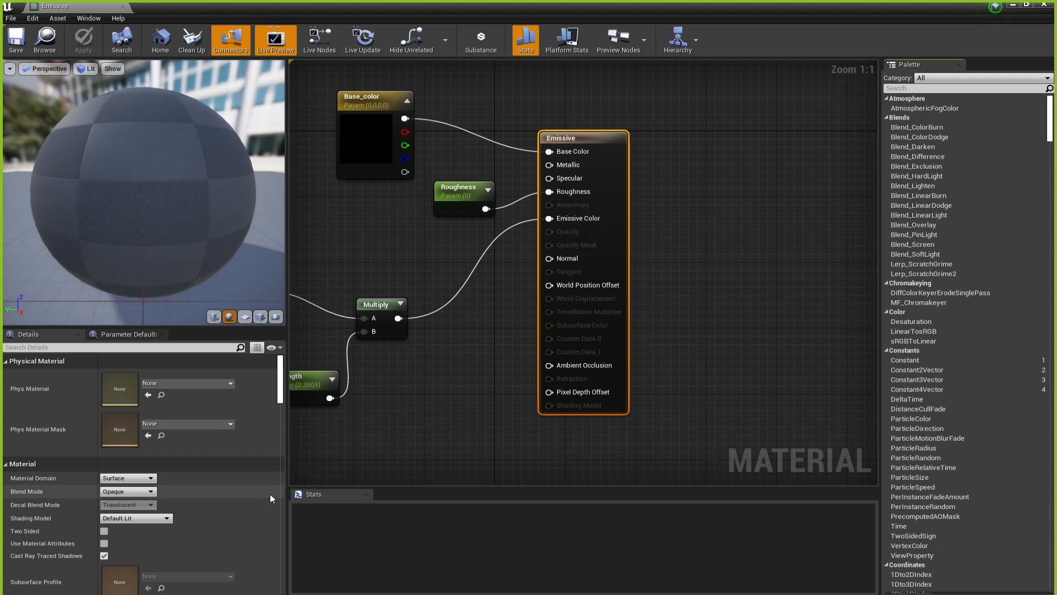
{"action": "scroll", "coordinate": [564, 276], "scroll_direction": "down", "scroll_amount": 2}
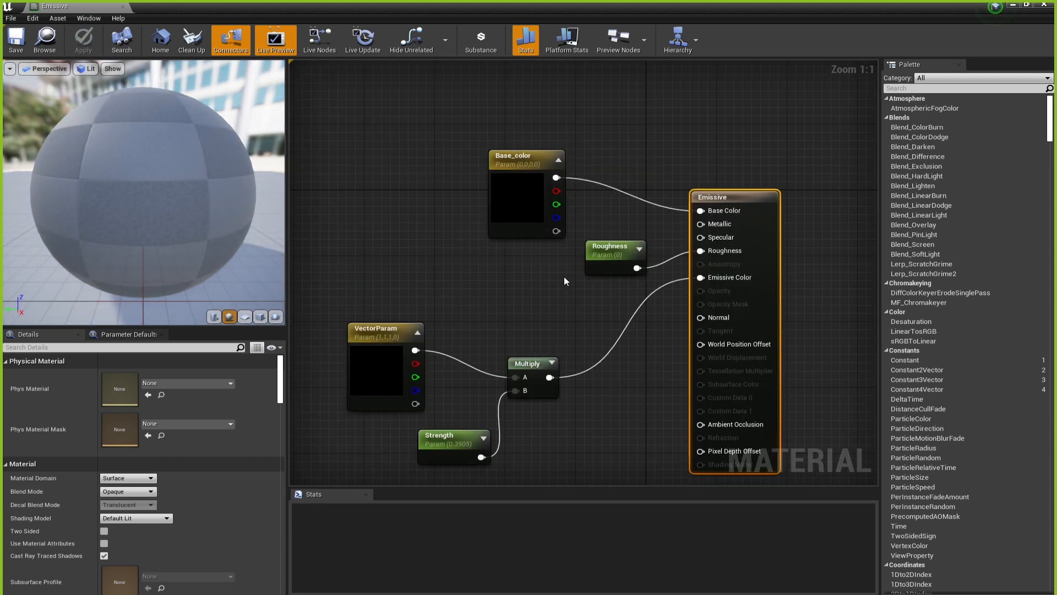
{"action": "right_click_drag", "start_coordinate": [560, 293], "coordinate": [520, 264]}
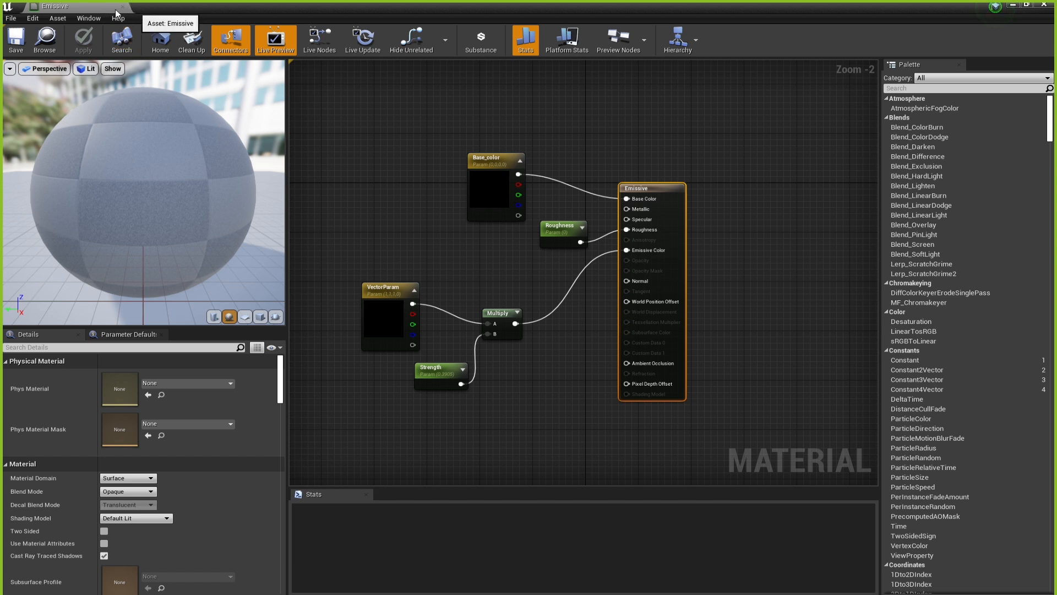
Dock the Emissive material editor in the main window and close the Checkpoint blueprint.
{"action": "left_click_drag", "start_coordinate": [93, 8], "coordinate": [242, 8]}
{"action": "left_click", "coordinate": [180, 8]}
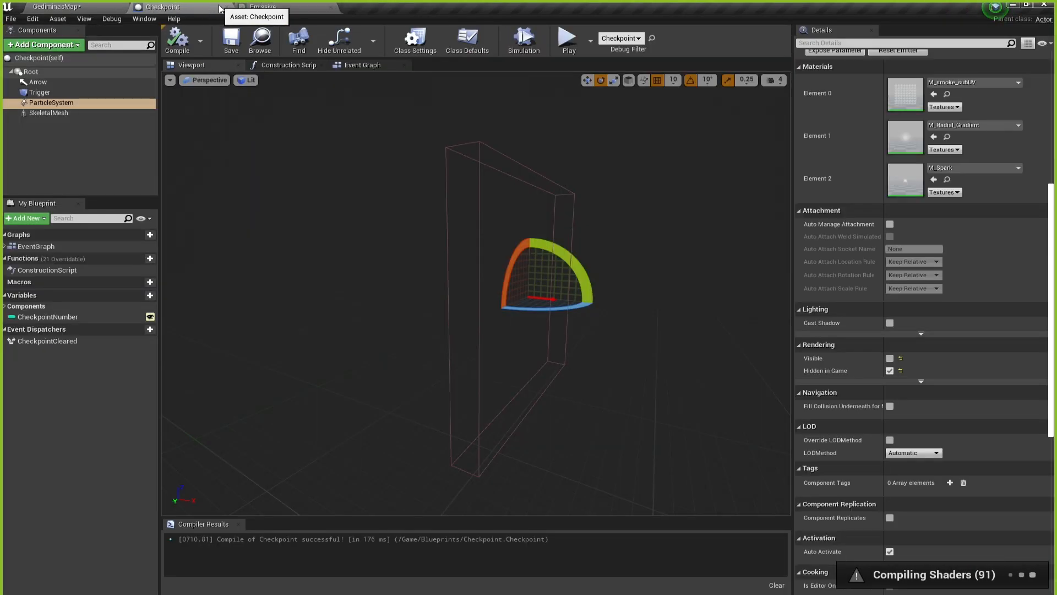
{"action": "left_click", "coordinate": [227, 7]}
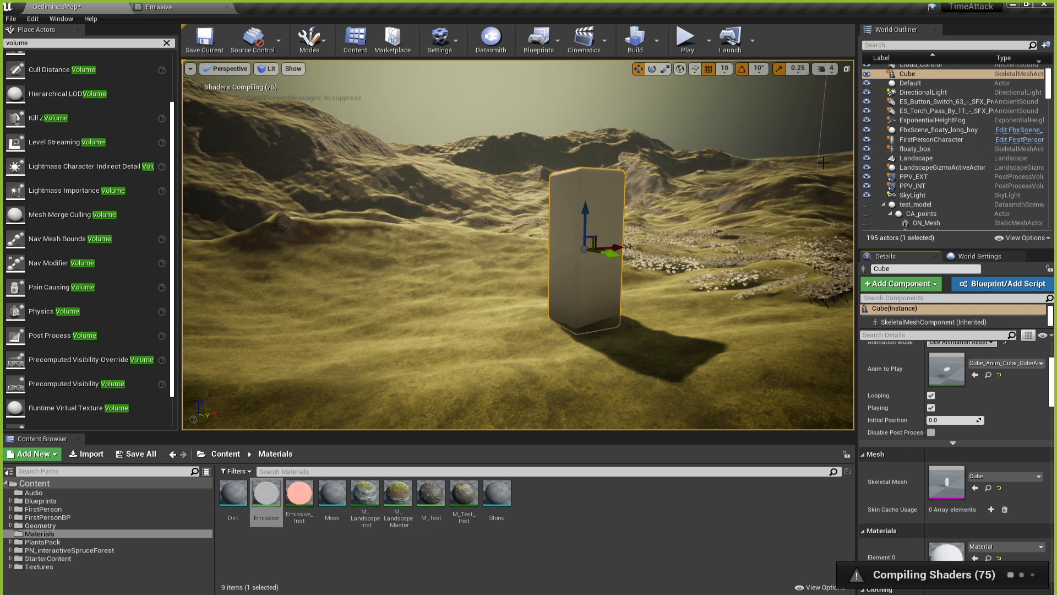
Create a new material named Emissive_2 in the Materials folder.
{"action": "left_click", "coordinate": [579, 526]}
{"action": "right_click", "coordinate": [580, 520]}
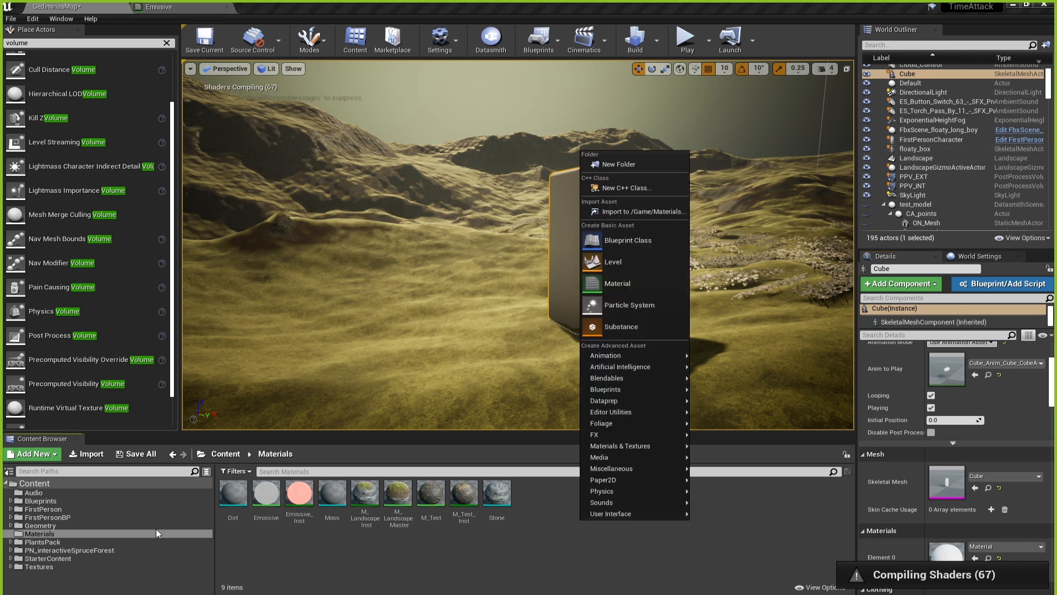
{"action": "mouse_move", "coordinate": [616, 491]}
{"action": "left_click", "coordinate": [643, 287]}
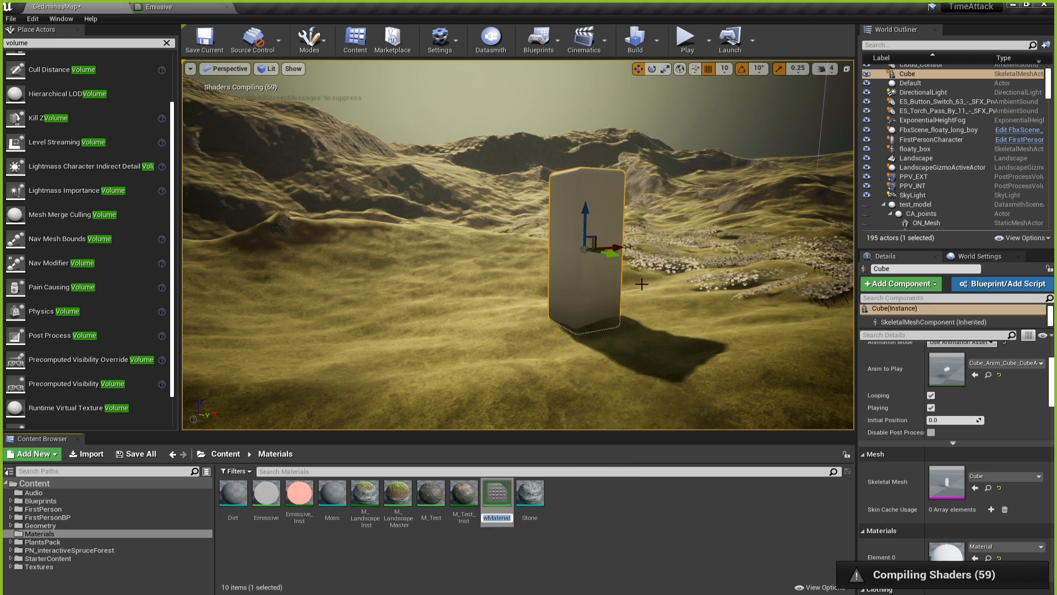
{"action": "type", "text": "Emissive"}
{"action": "type", "text": "_"}
{"action": "type", "text": "2"}
{"action": "key", "text": "Return"}
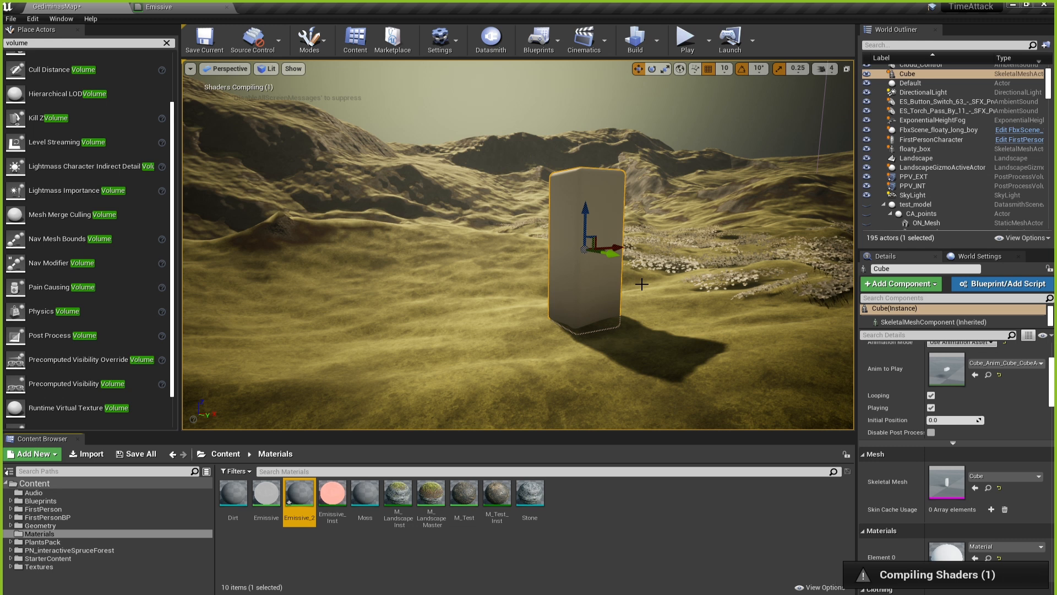
Open the Emissive_2 material and deselect its result node in the empty graph.
{"action": "double_click", "coordinate": [297, 492]}
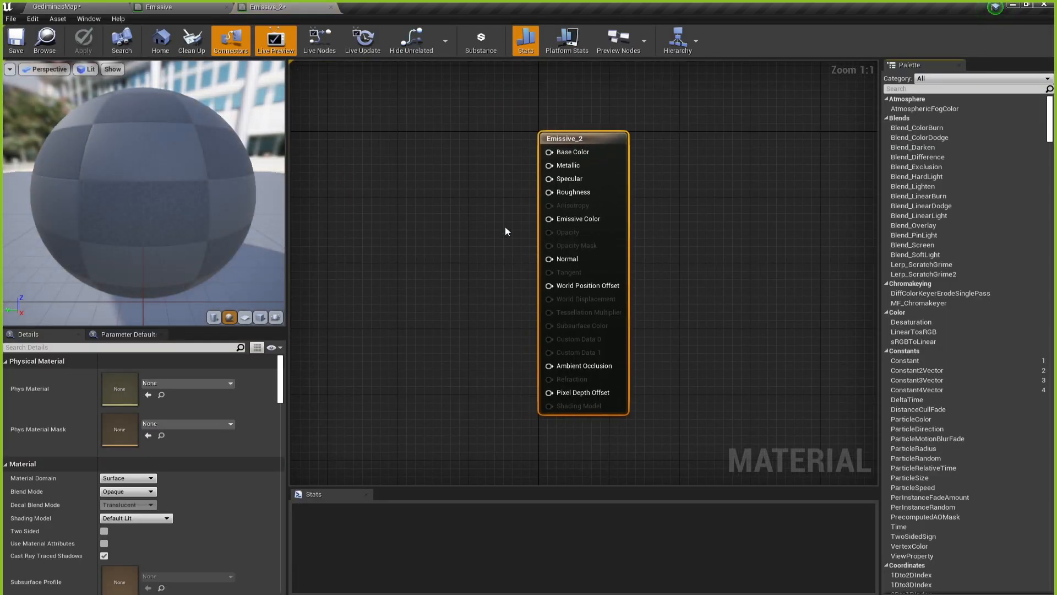
{"action": "right_click_drag", "start_coordinate": [507, 232], "coordinate": [599, 266]}
{"action": "scroll", "coordinate": [600, 266], "scroll_direction": "down", "scroll_amount": 1}
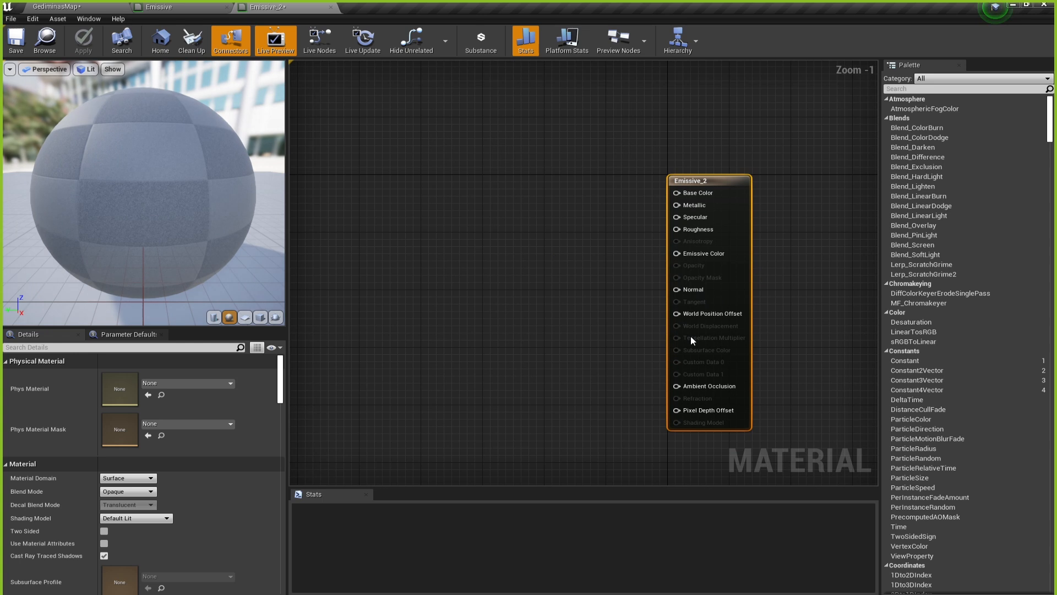
{"action": "left_click", "coordinate": [473, 200]}
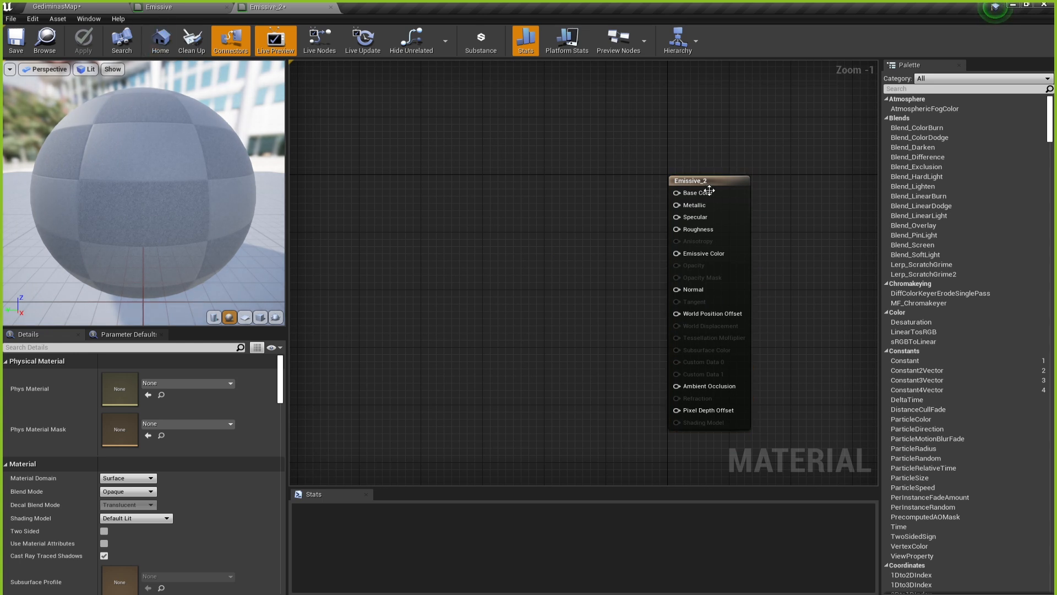
{"action": "scroll", "coordinate": [653, 290], "scroll_direction": "up", "scroll_amount": 1}
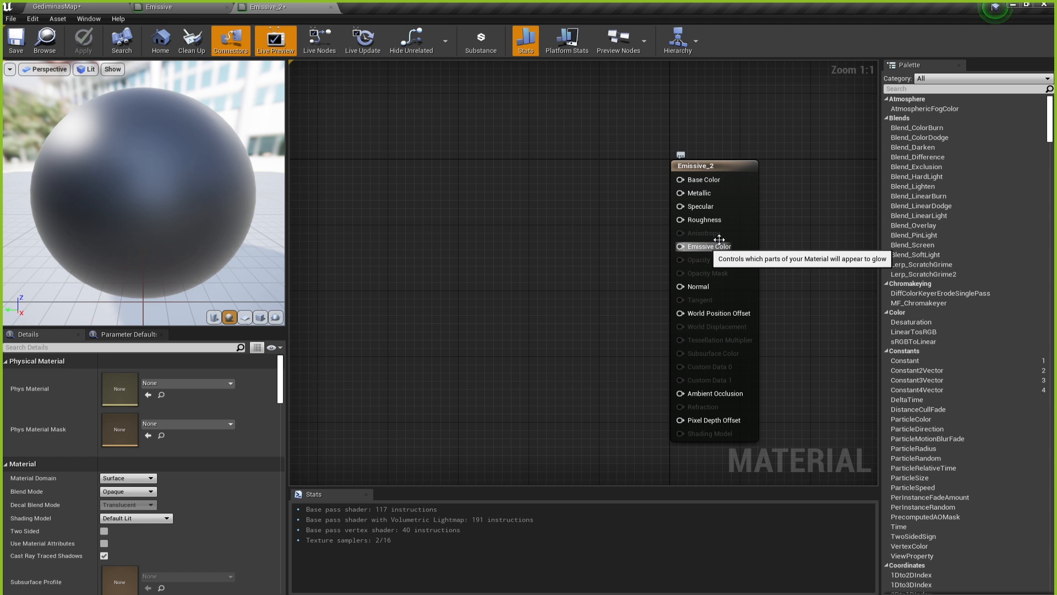
Examine the Emissive material's node graph as a reference and return to Emissive_2.
{"action": "left_click", "coordinate": [166, 7]}
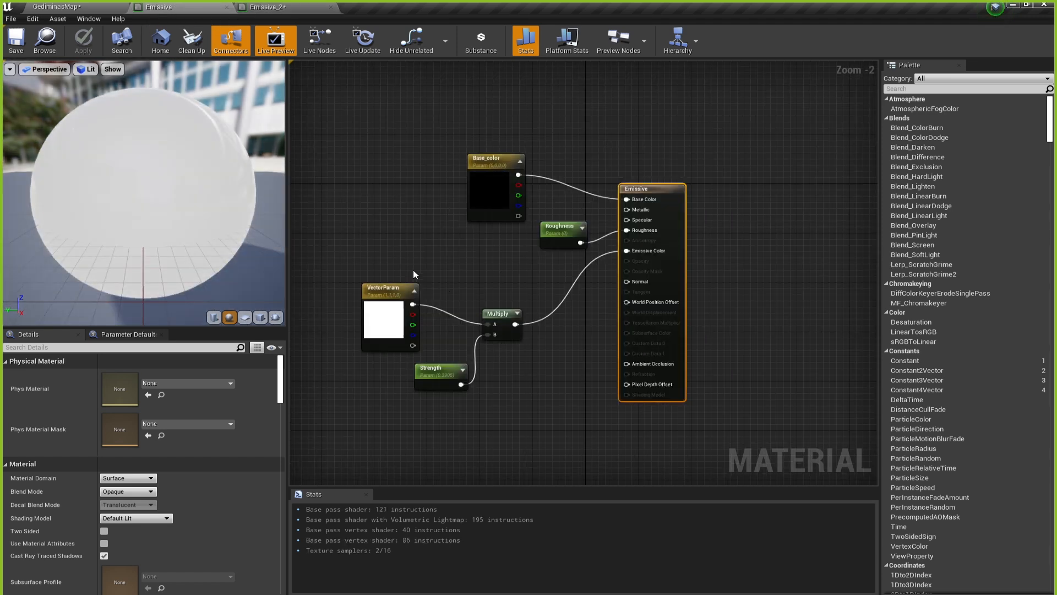
{"action": "right_click_drag", "start_coordinate": [413, 270], "coordinate": [488, 271]}
{"action": "scroll", "coordinate": [552, 163], "scroll_direction": "up", "scroll_amount": 2}
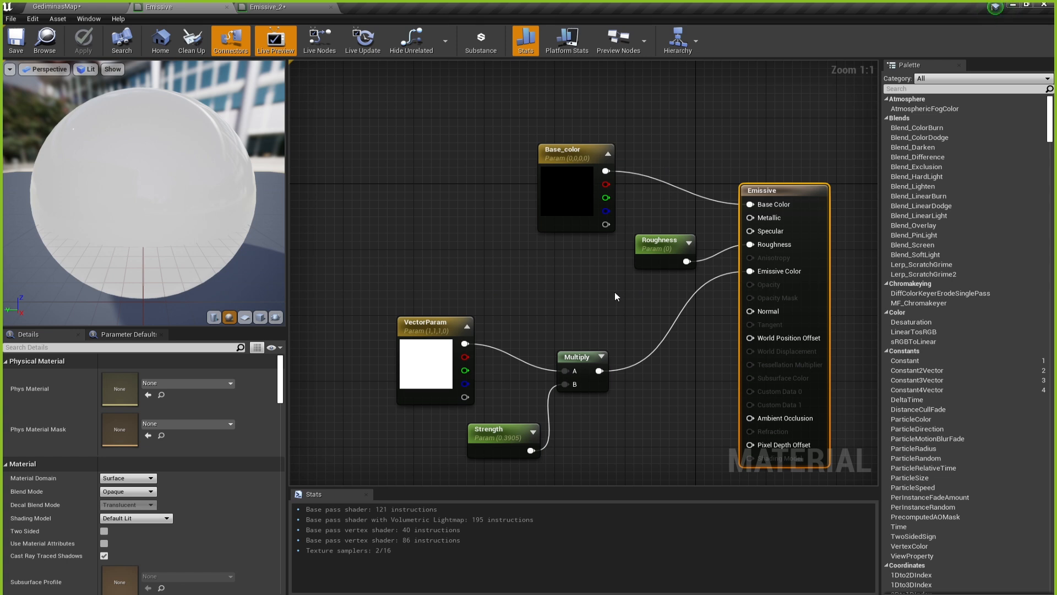
{"action": "left_click", "coordinate": [270, 7]}
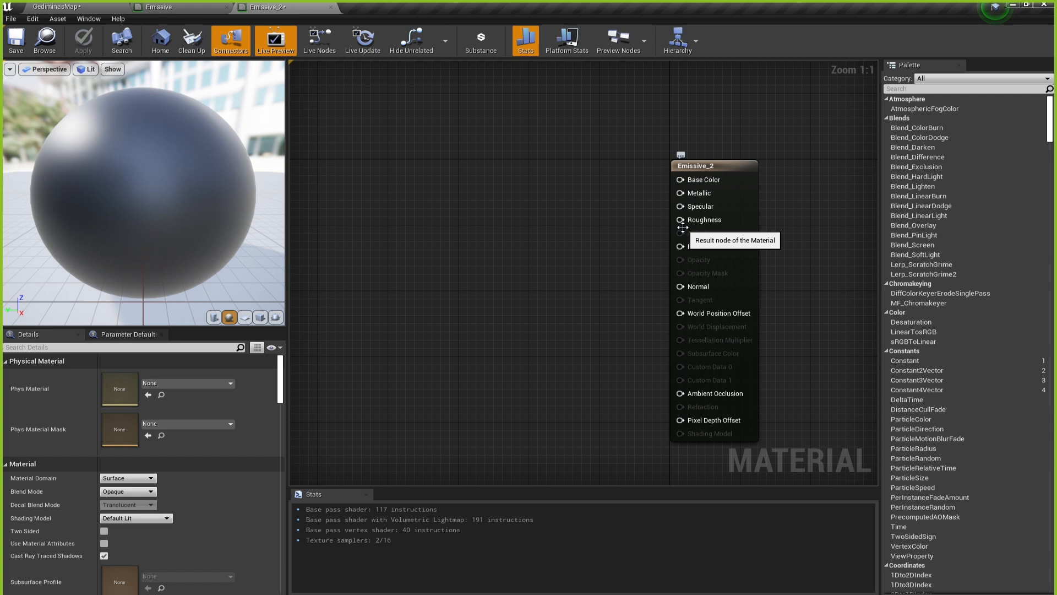
Add a ScalarParameter node feeding the Roughness input of Emissive_2 and place it clear of the result node.
{"action": "left_click_drag", "start_coordinate": [681, 220], "coordinate": [619, 224]}
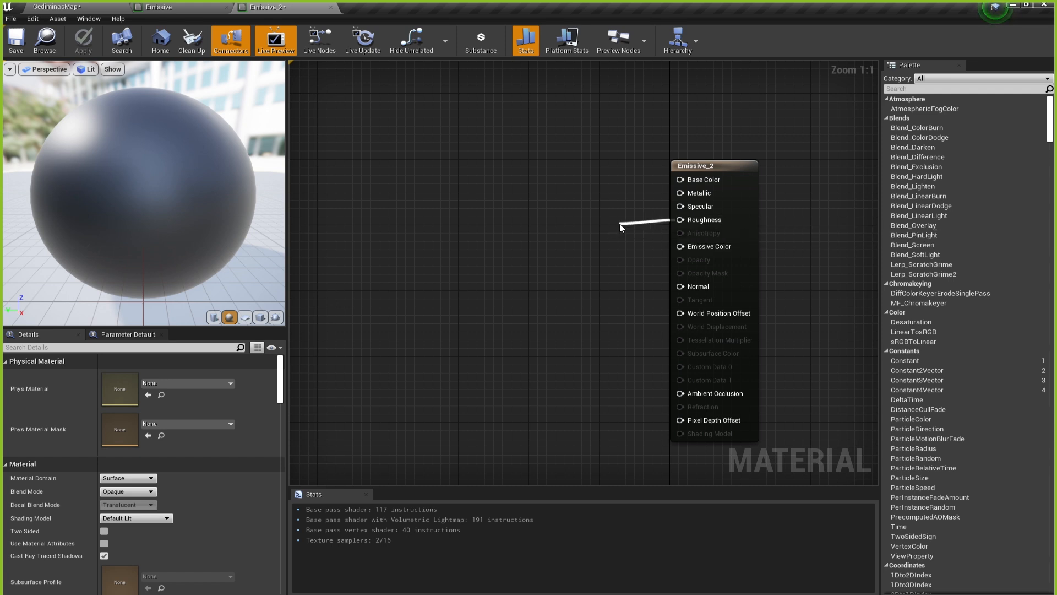
{"action": "type", "text": "scalar"}
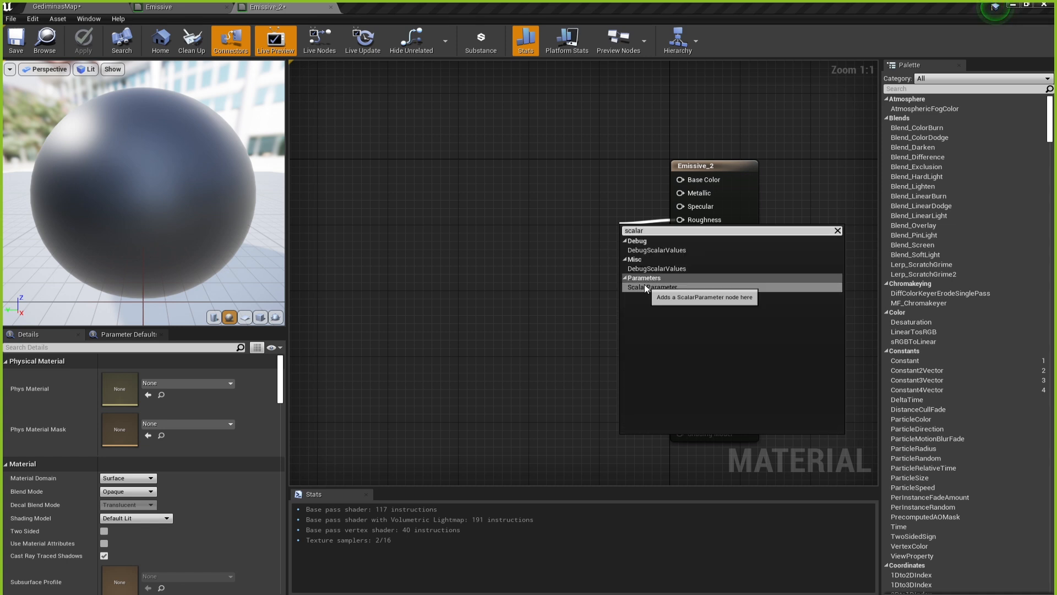
{"action": "left_click", "coordinate": [644, 284]}
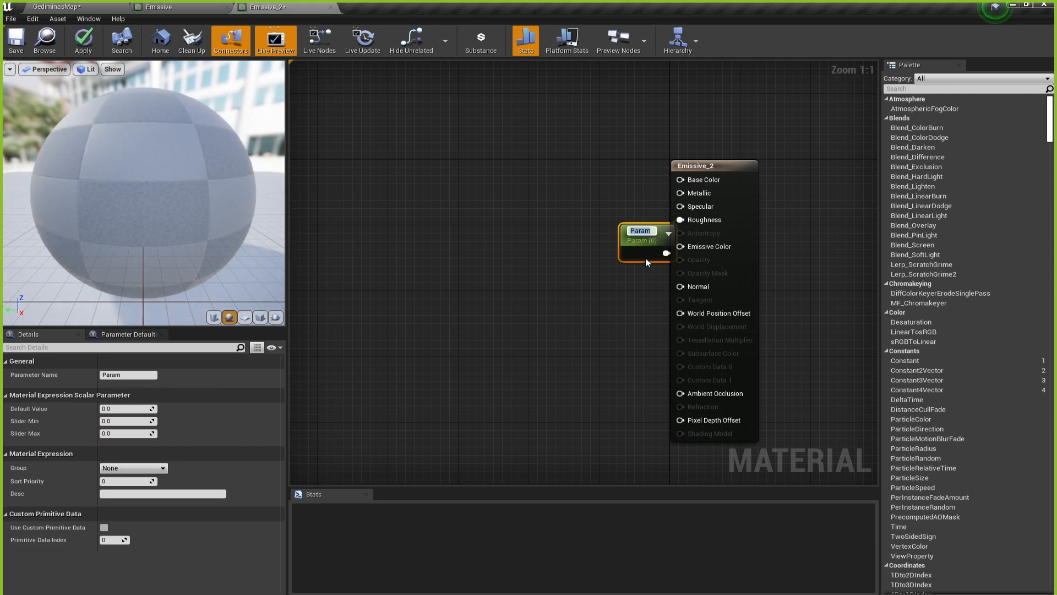
{"action": "left_click_drag", "start_coordinate": [601, 238], "coordinate": [608, 226]}
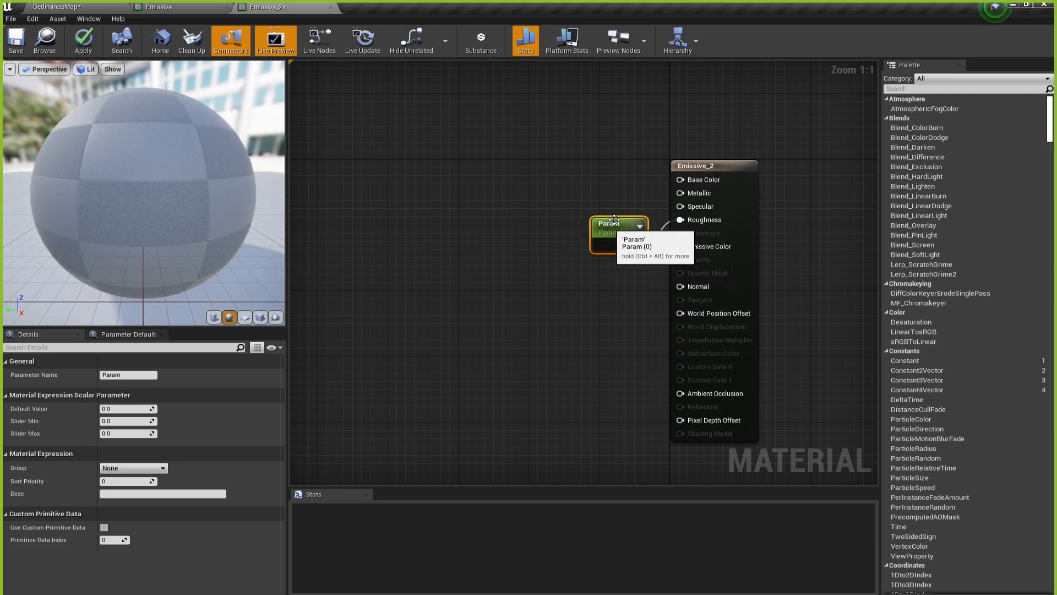
Check the parameter naming in the Emissive material and rename the new scalar parameter in Emissive_2 to Roughness.
{"action": "left_click", "coordinate": [170, 7]}
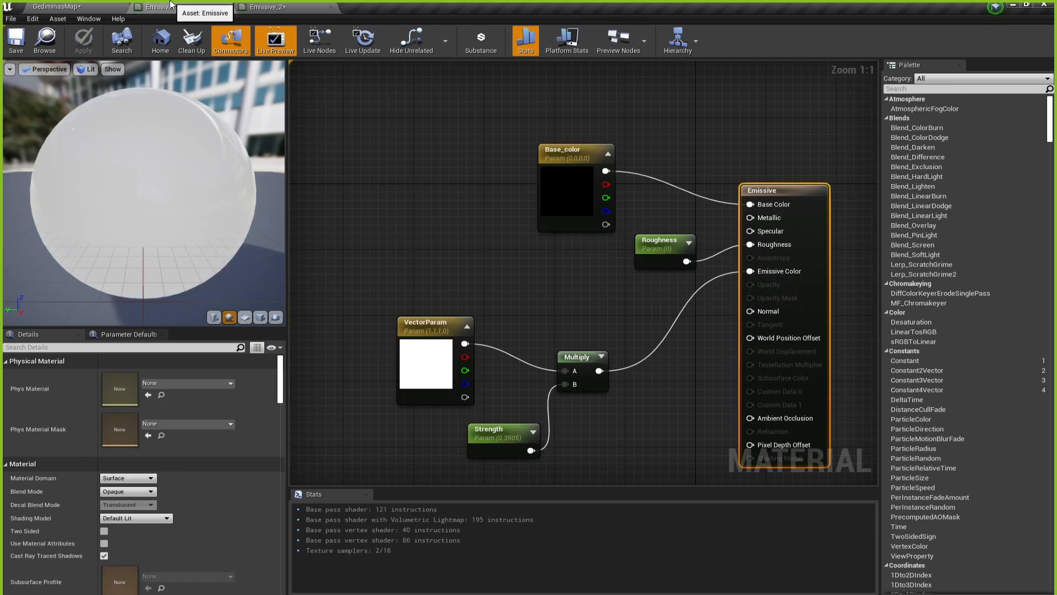
{"action": "left_click", "coordinate": [268, 7]}
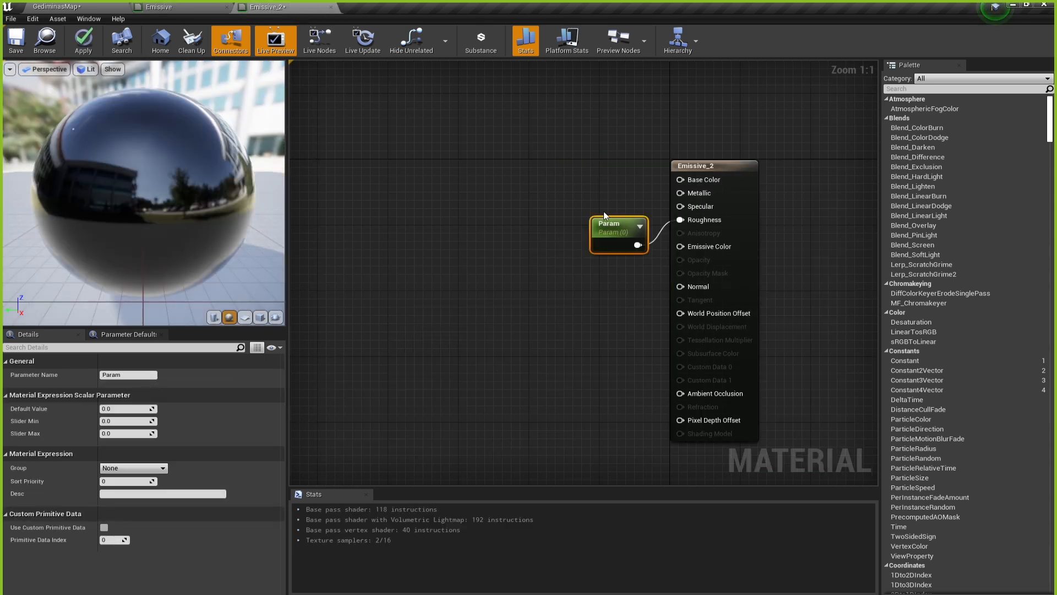
{"action": "left_click", "coordinate": [115, 374]}
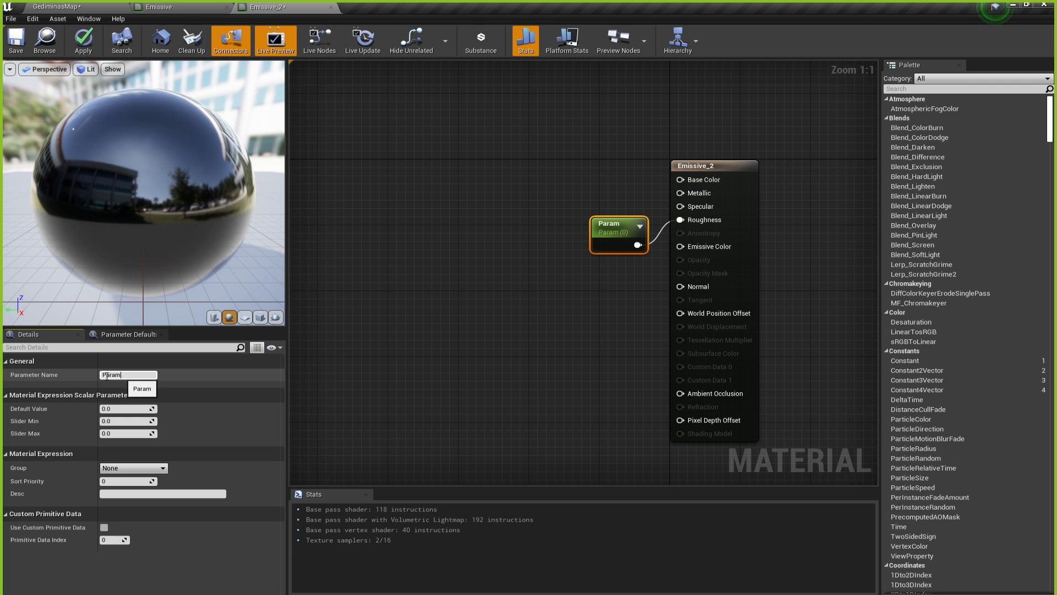
{"action": "type", "text": "Rough"}
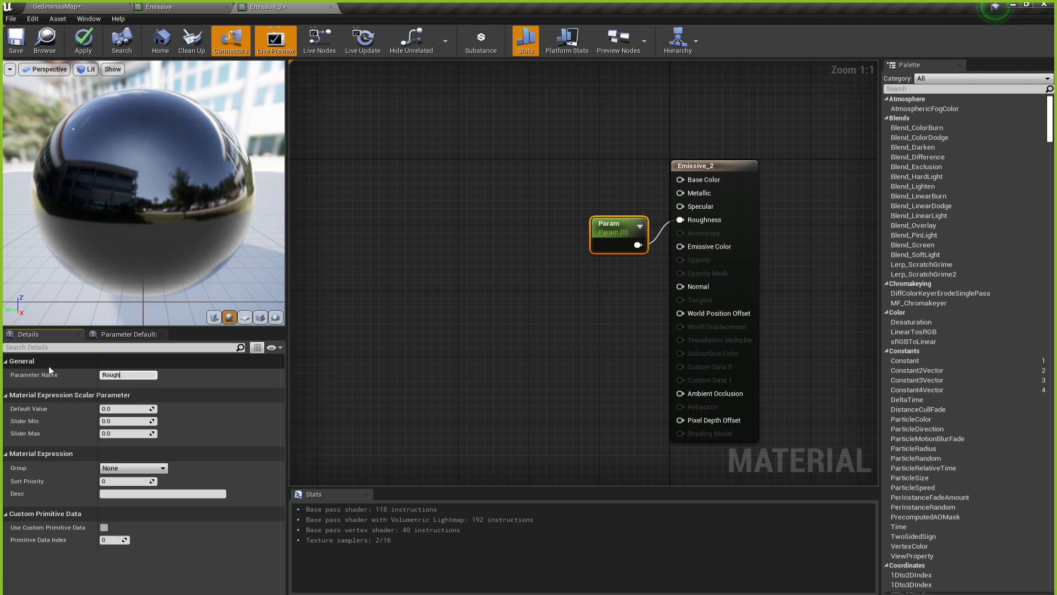
{"action": "type", "text": "ness"}
{"action": "key", "text": "Return"}
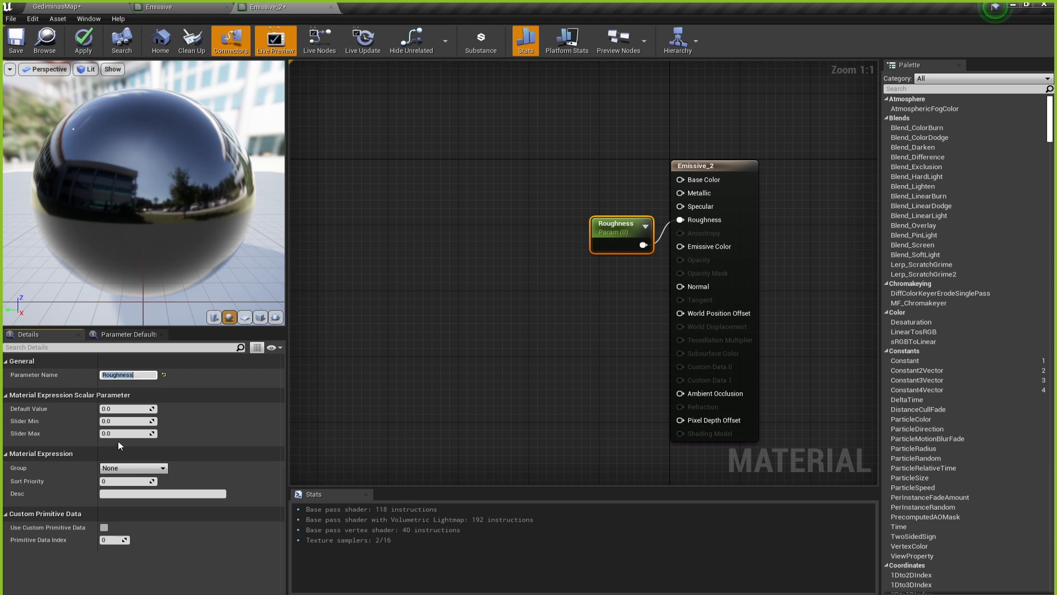
Set the Roughness parameter's default value to 1 and inspect the material preview sphere.
{"action": "left_click", "coordinate": [113, 408]}
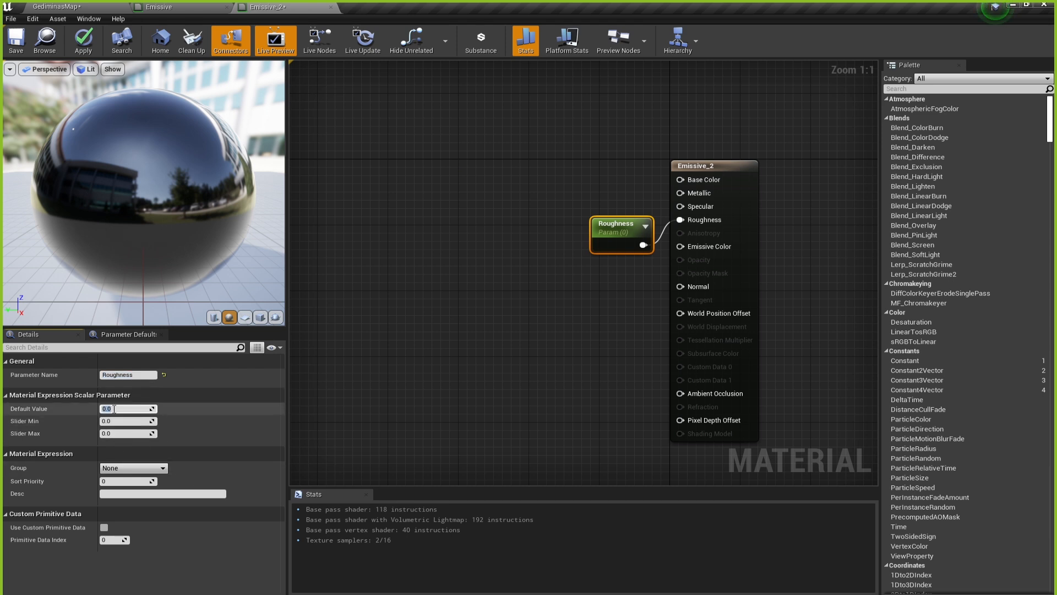
{"action": "type", "text": "1"}
{"action": "key", "text": "Return"}
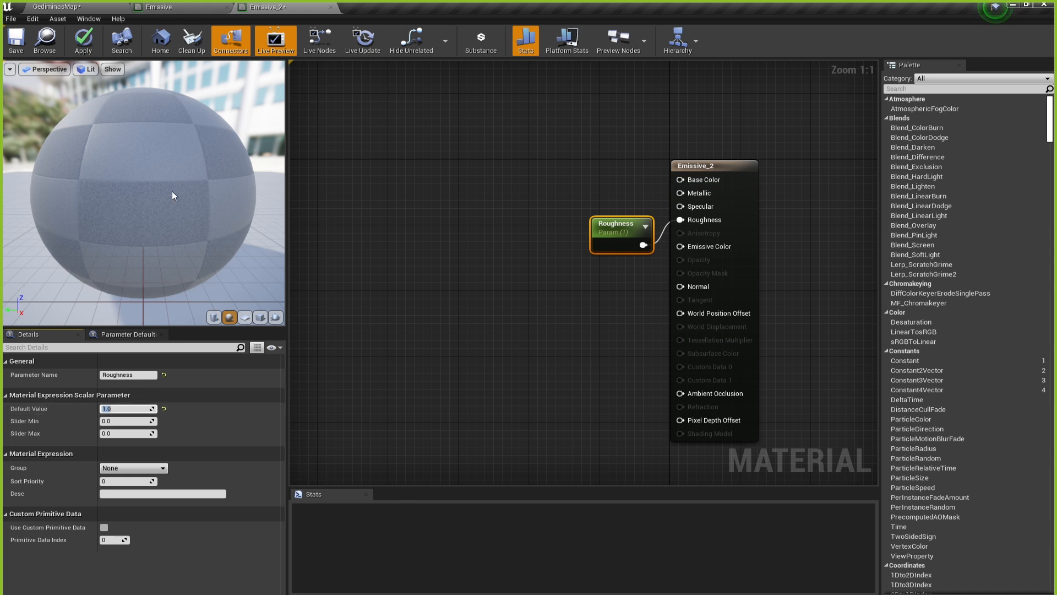
{"action": "mouse_move", "coordinate": [154, 190]}
{"action": "left_mouse_down"}
{"action": "mouse_move", "coordinate": [170, 190]}
{"action": "mouse_move", "coordinate": [134, 186]}
{"action": "left_mouse_up"}
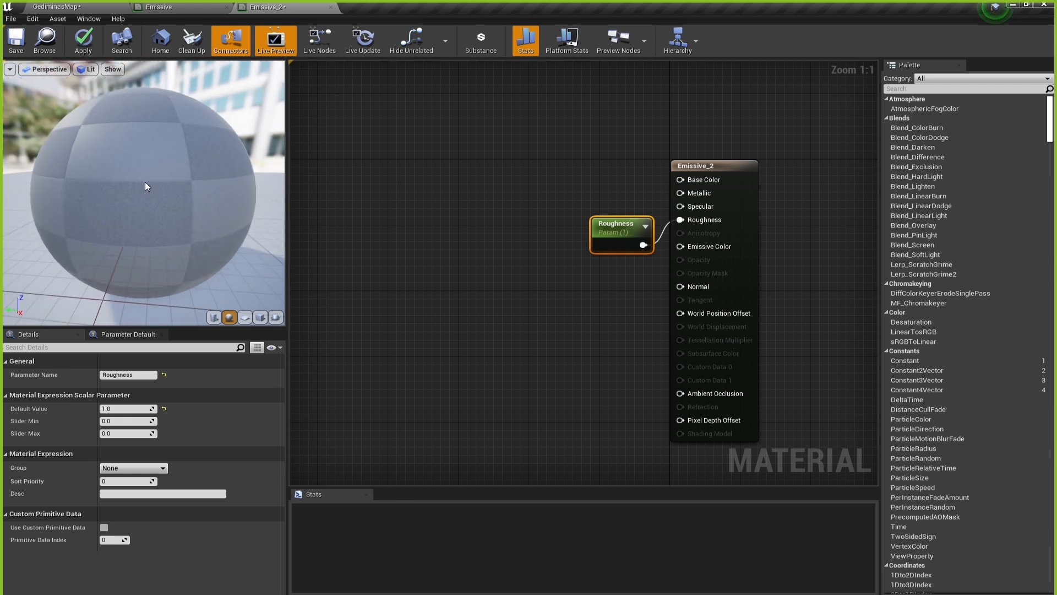
Set the Roughness parameter's default value to 0.5 and move its node slightly further from the result node.
{"action": "left_click", "coordinate": [120, 409]}
{"action": "type", "text": "0.5"}
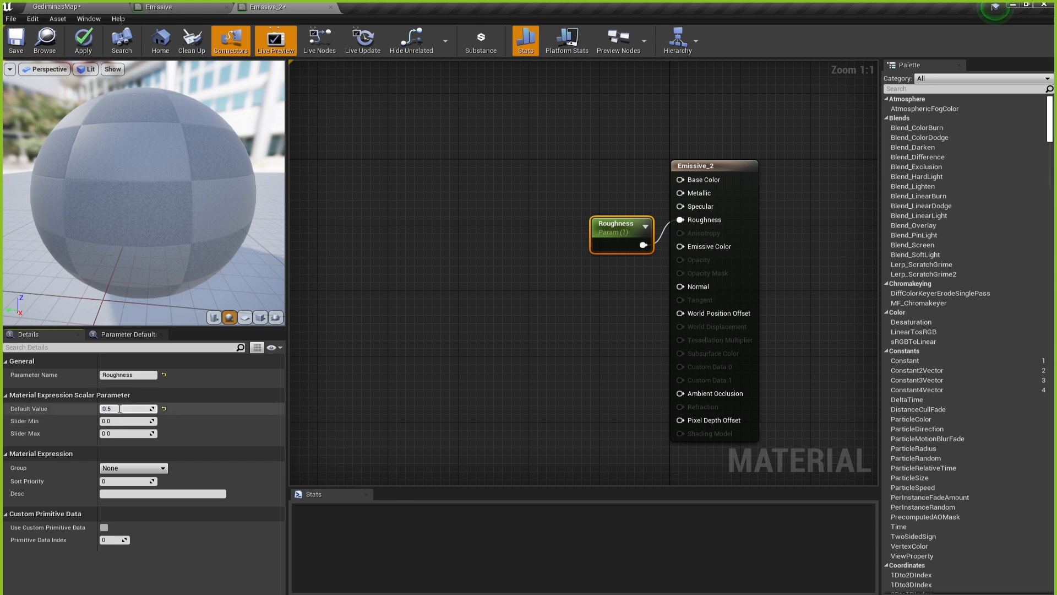
{"action": "key", "text": "Return"}
{"action": "left_click", "coordinate": [513, 227]}
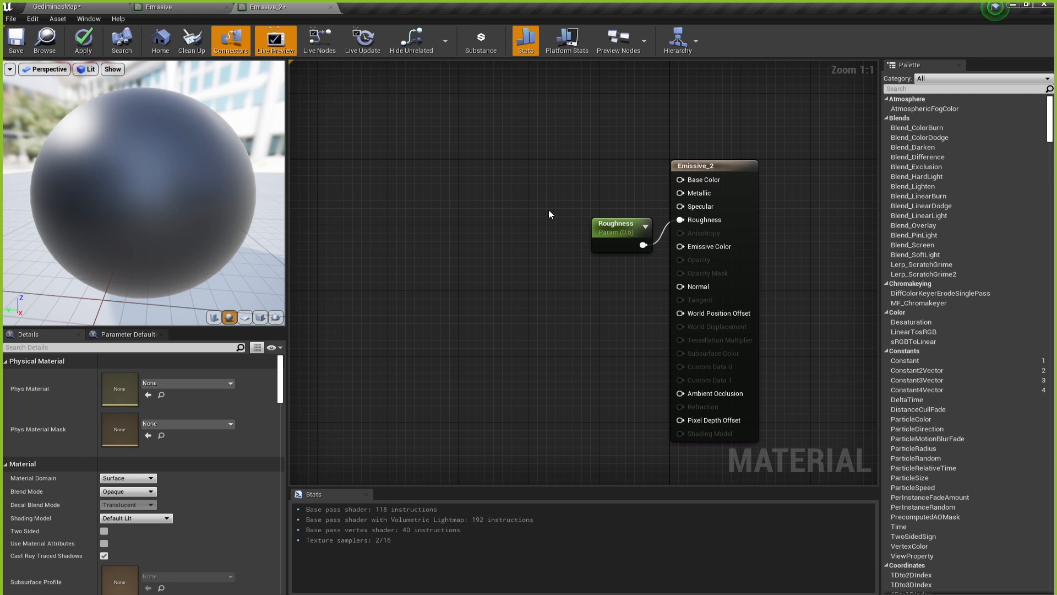
{"action": "left_click_drag", "start_coordinate": [613, 216], "coordinate": [596, 208]}
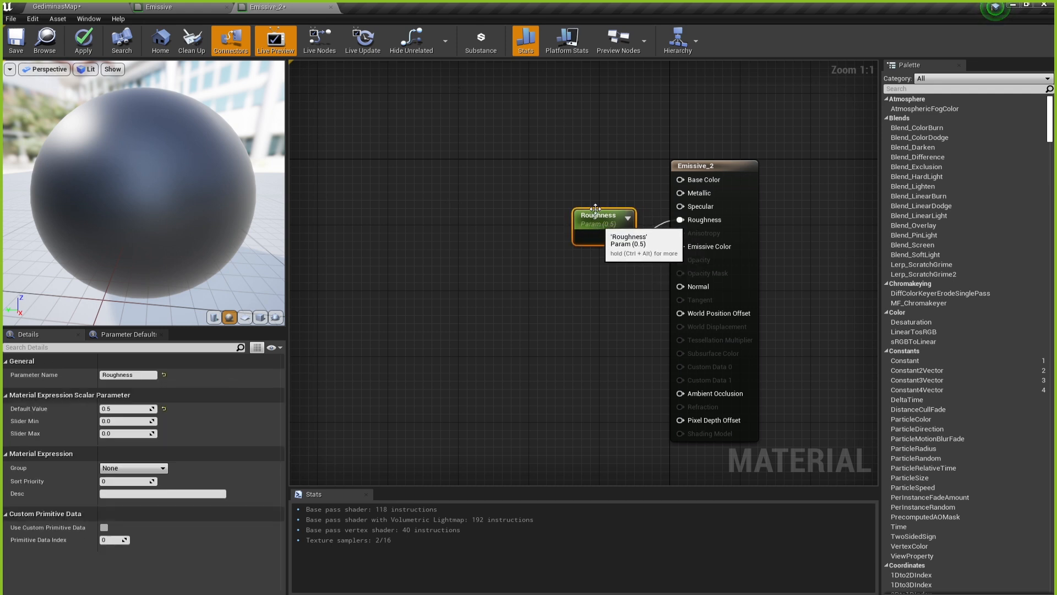
{"action": "left_click", "coordinate": [488, 189]}
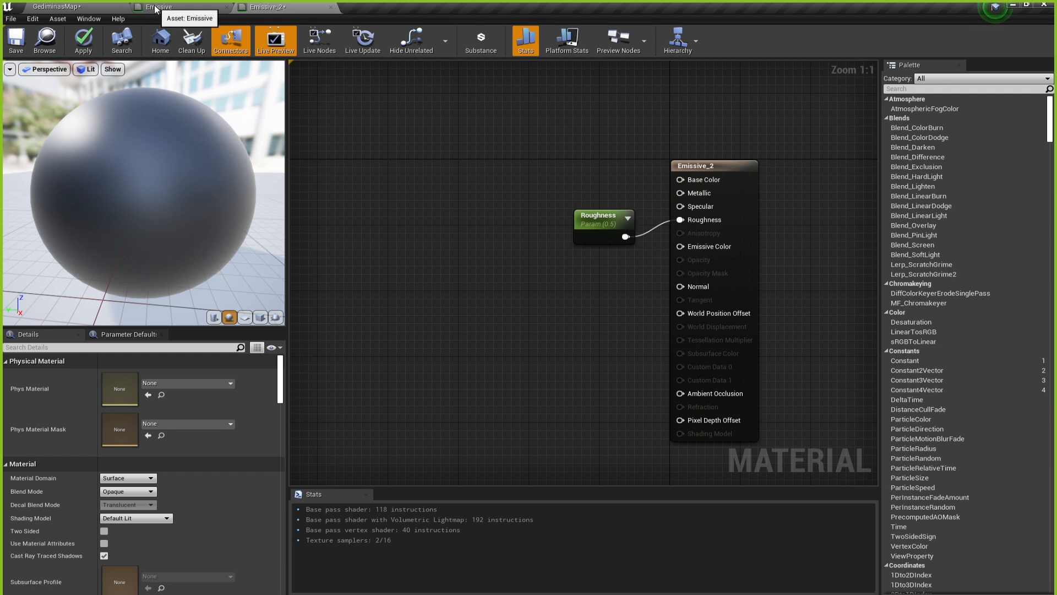
Check the Emissive graph for reference and add a Constant3Vector node feeding the Base Color input of Emissive_2.
{"action": "left_click", "coordinate": [177, 6]}
{"action": "right_click_drag", "start_coordinate": [555, 260], "coordinate": [515, 241]}
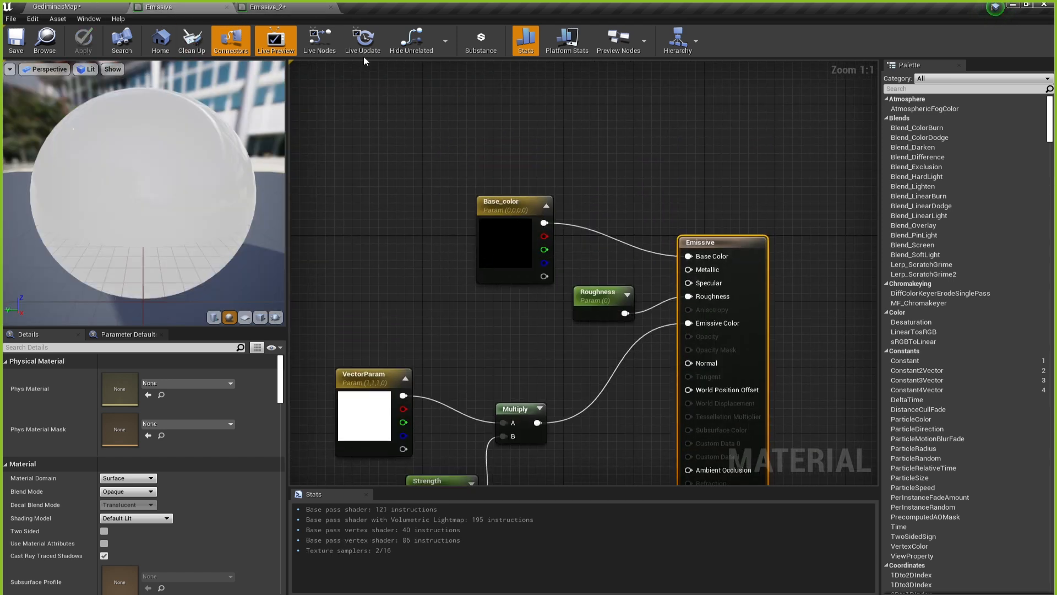
{"action": "left_click", "coordinate": [269, 6]}
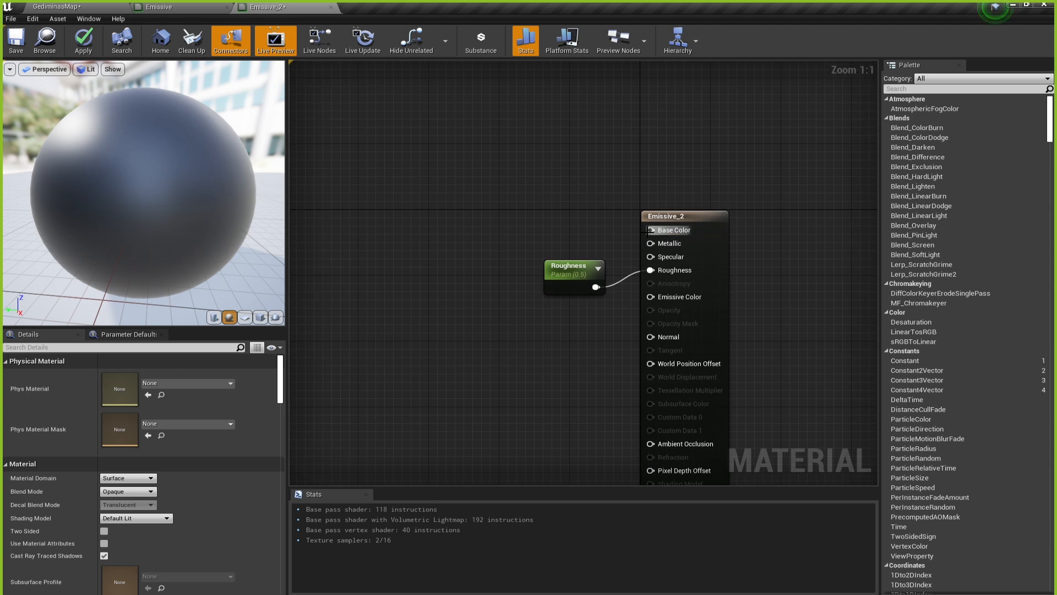
{"action": "left_click_drag", "start_coordinate": [651, 230], "coordinate": [490, 181]}
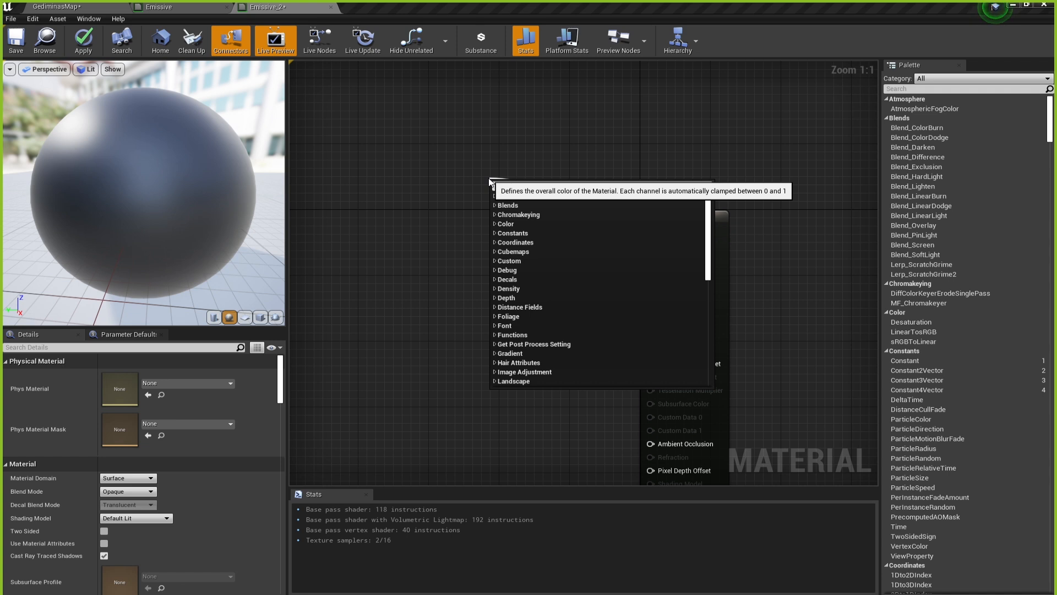
{"action": "type", "text": "vector"}
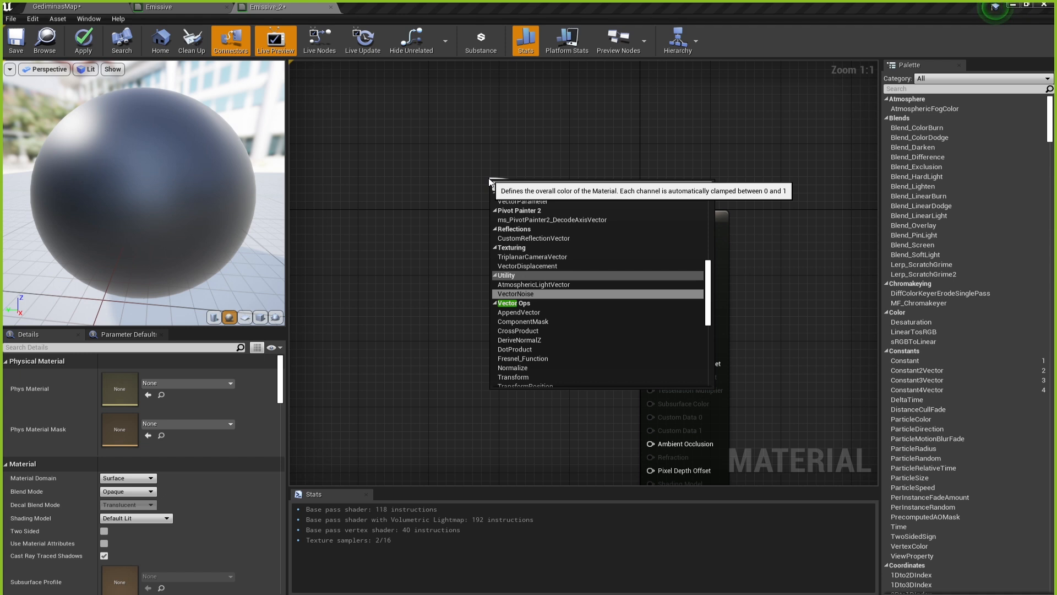
{"action": "type", "text": "3"}
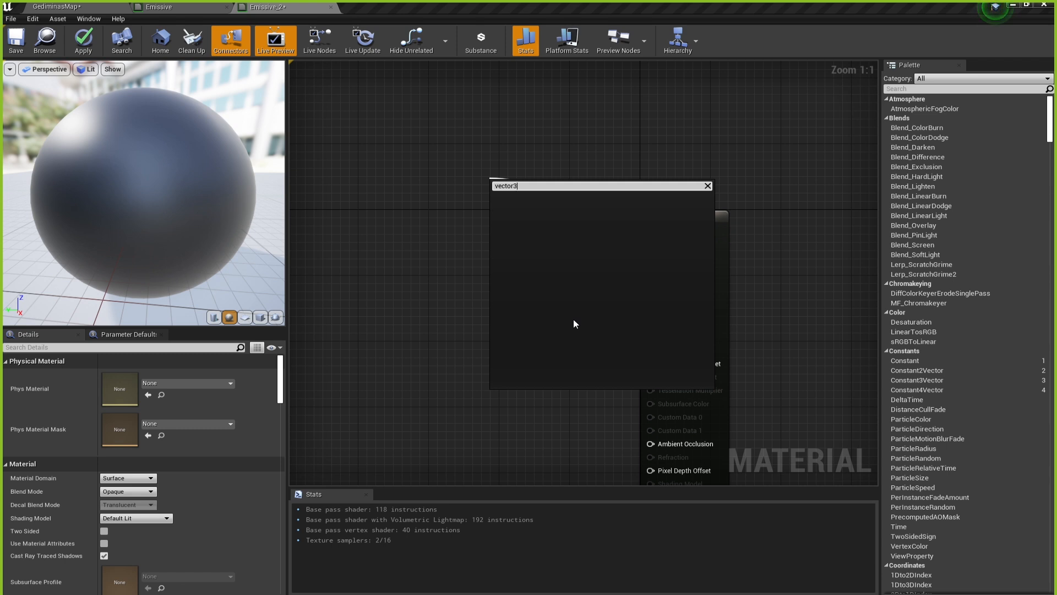
{"action": "key", "text": "BackSpace"}
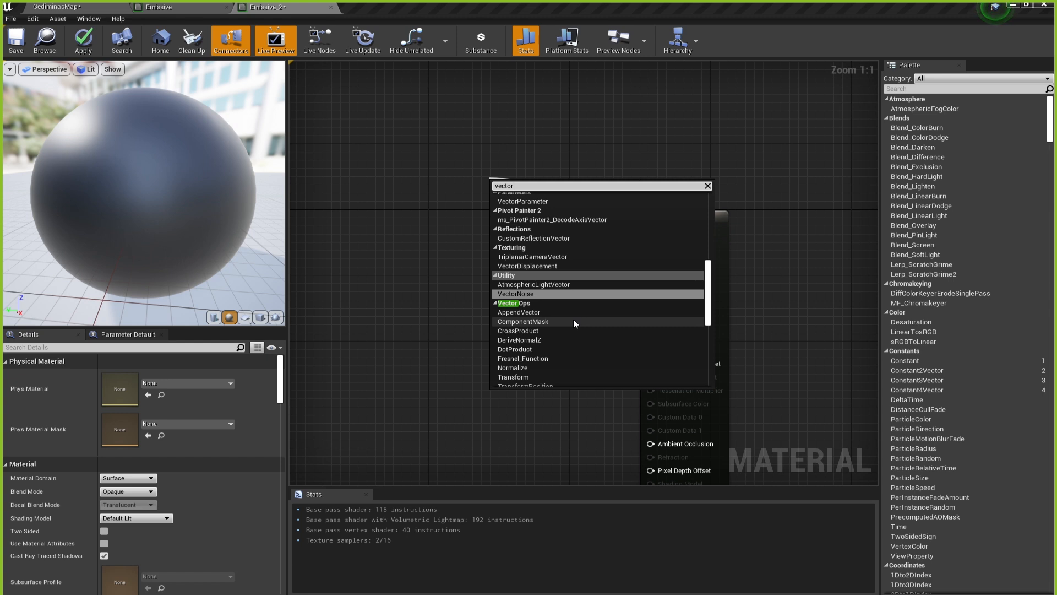
{"action": "type", "text": "3"}
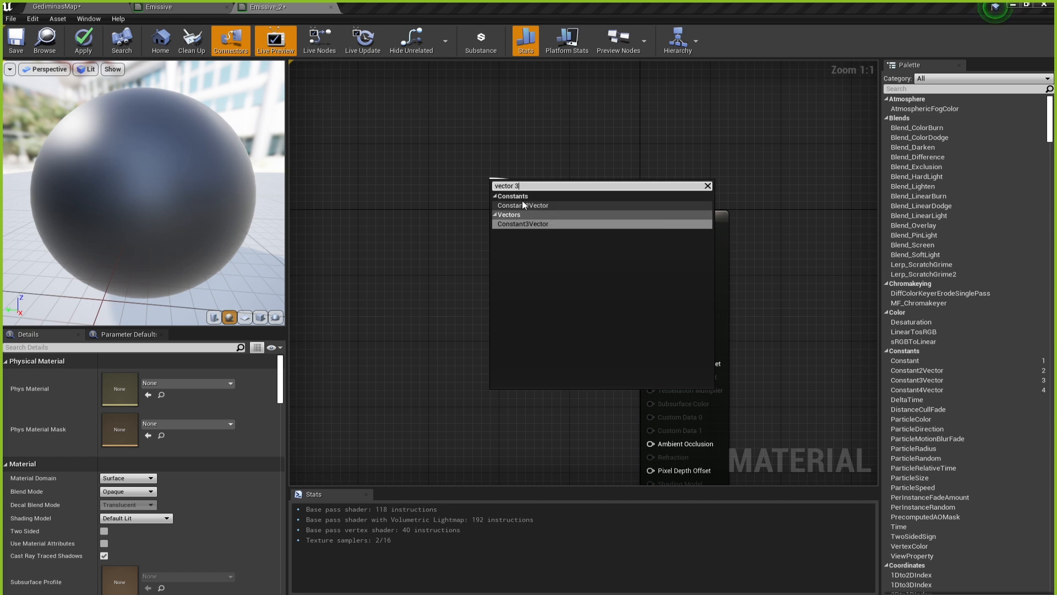
{"action": "left_click", "coordinate": [517, 224]}
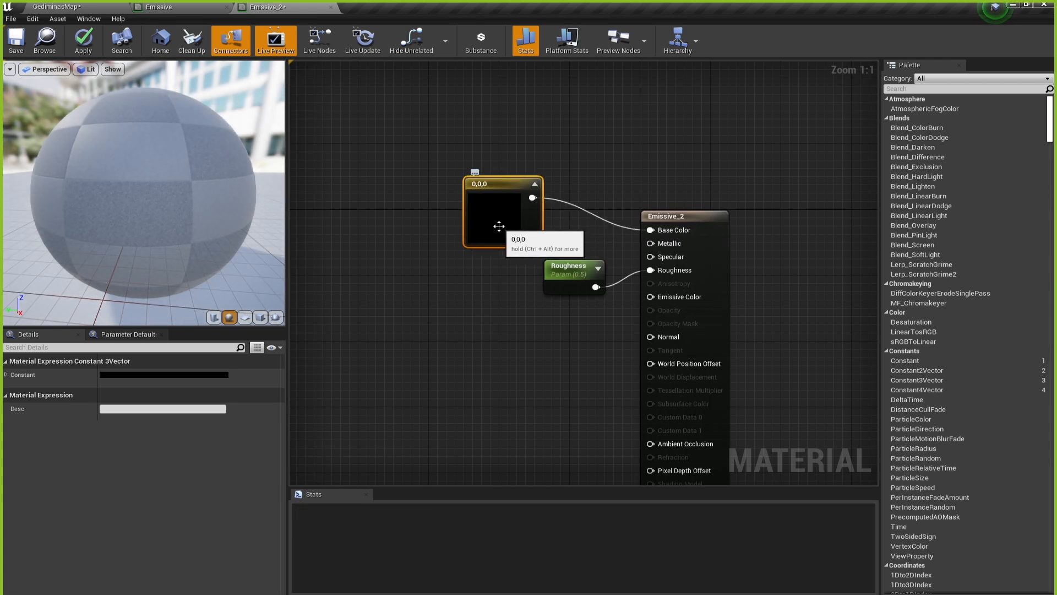
{"action": "right_click", "coordinate": [463, 131]}
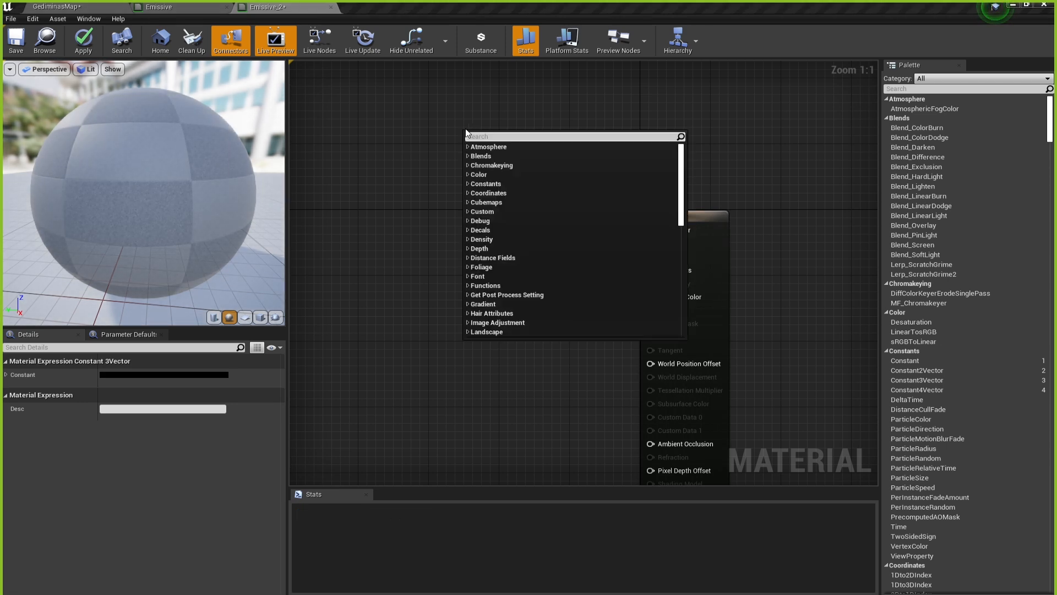
{"action": "type", "text": "0,0,0"}
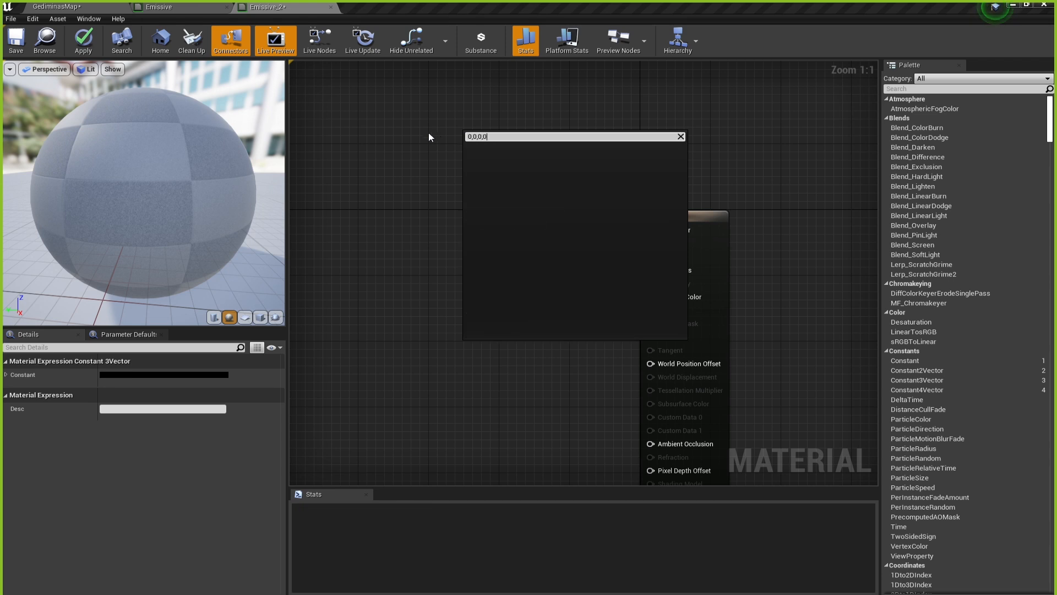
{"action": "key", "text": "Escape"}
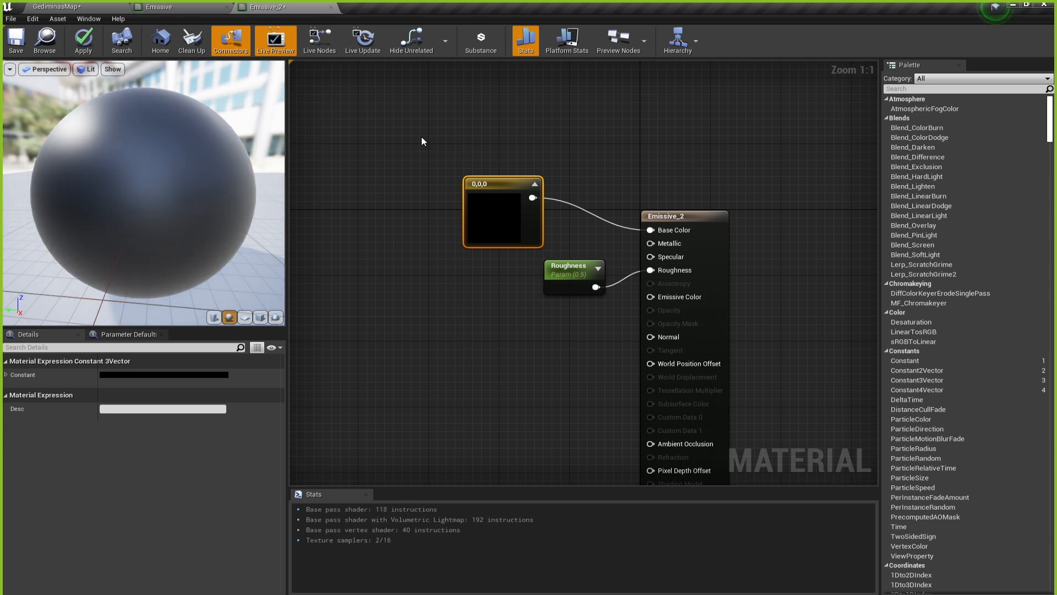
Search the available material nodes for 3 and look through the matches.
{"action": "right_click", "coordinate": [417, 141]}
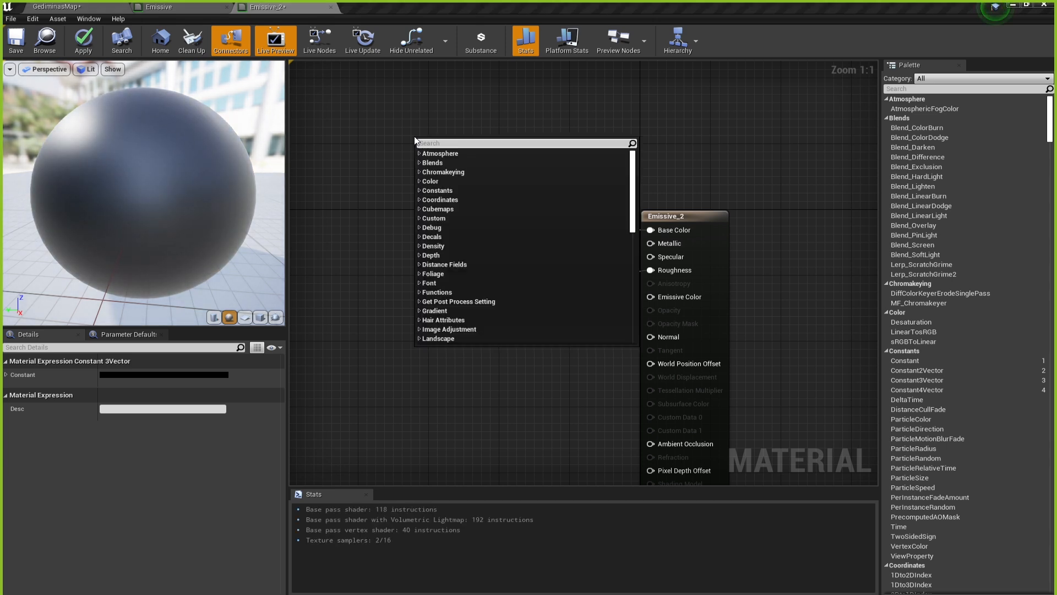
{"action": "type", "text": "3"}
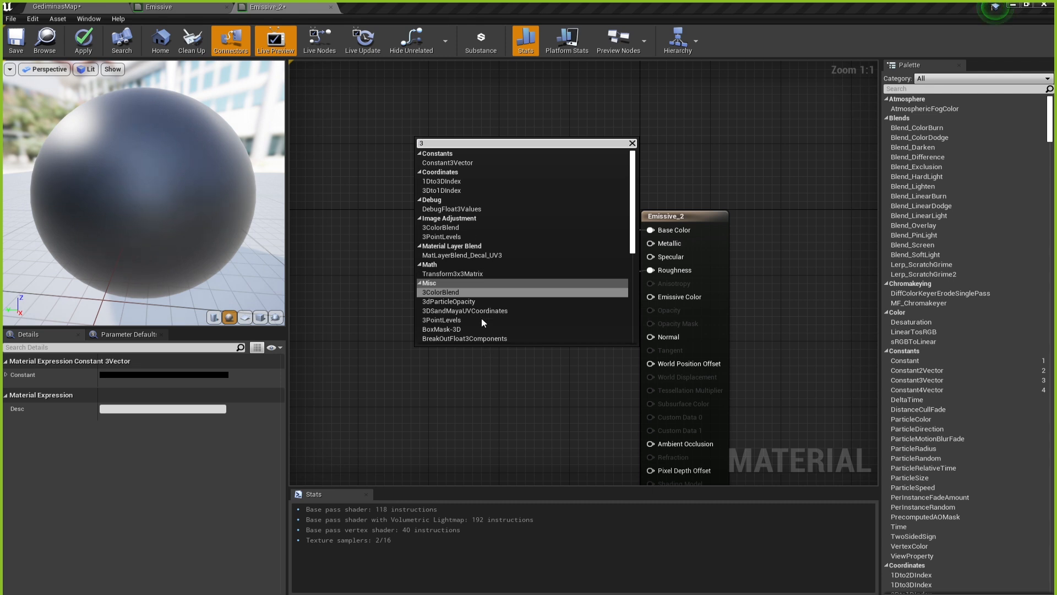
{"action": "scroll", "coordinate": [497, 299], "scroll_direction": "down", "scroll_amount": 1}
{"action": "scroll", "coordinate": [497, 297], "scroll_direction": "down", "scroll_amount": 3}
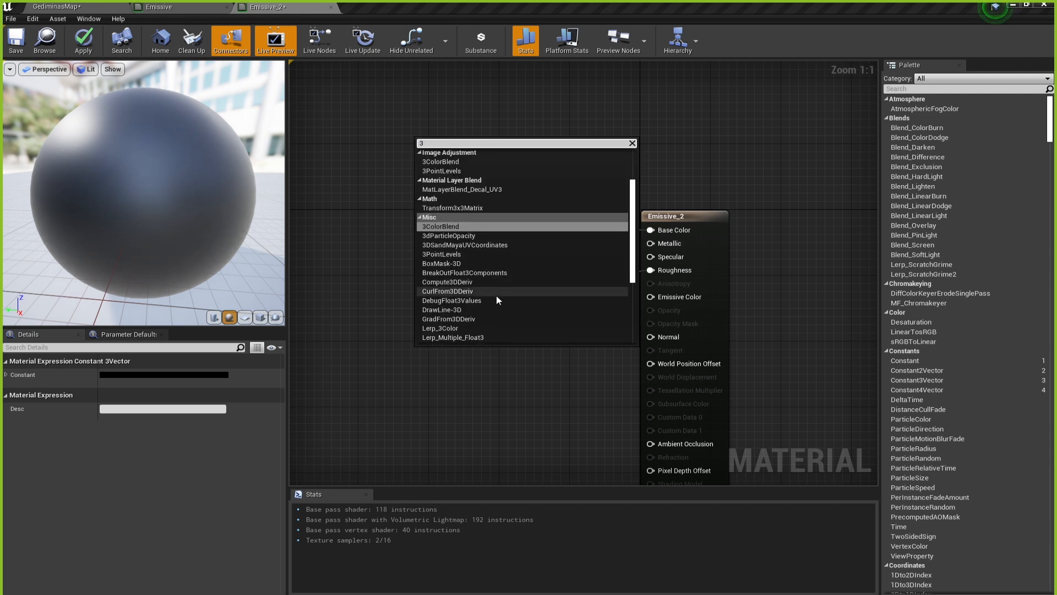
Abandon the node search and examine which parameter nodes feed the reference Emissive material's inputs.
{"action": "scroll", "coordinate": [497, 295], "scroll_direction": "down", "scroll_amount": 3}
{"action": "left_click", "coordinate": [303, 242]}
{"action": "left_click", "coordinate": [154, 12]}
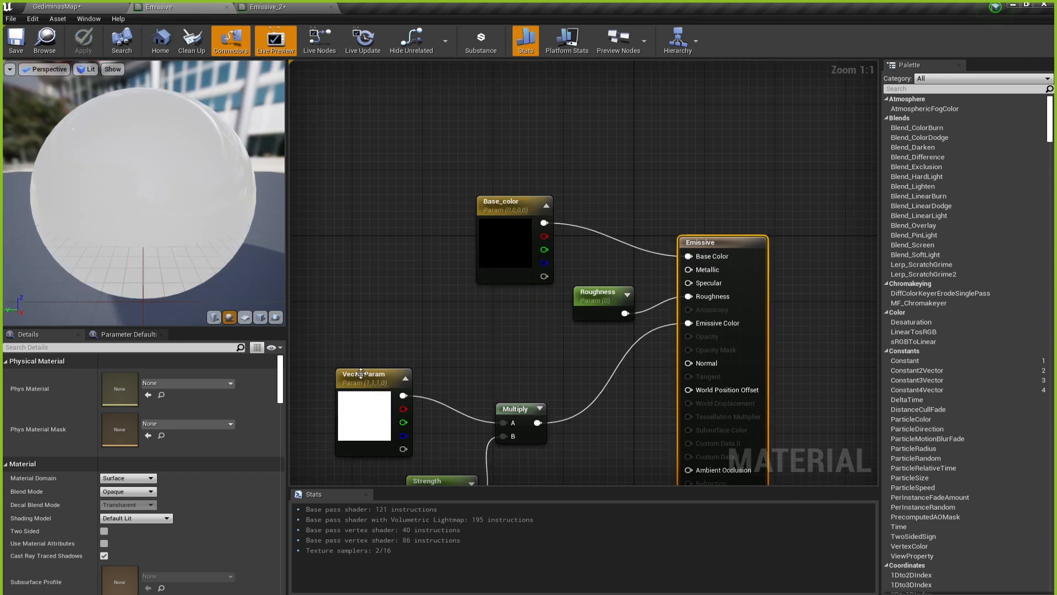
Add a VectorParameter node to the Emissive_2 graph and place it up and away from the constant color node.
{"action": "left_click", "coordinate": [270, 7]}
{"action": "right_click", "coordinate": [417, 175]}
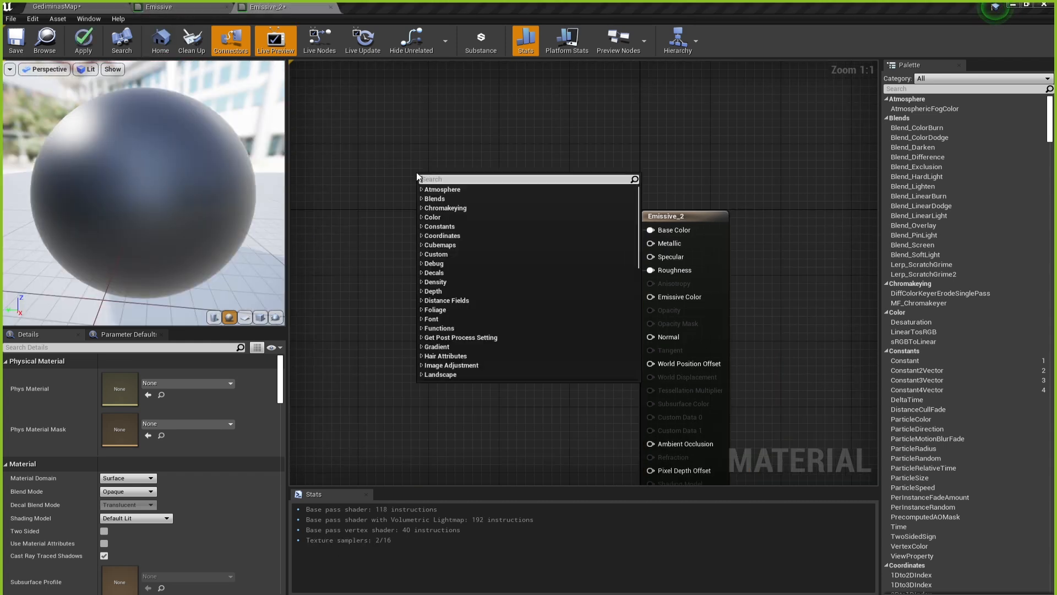
{"action": "type", "text": "vectorpara"}
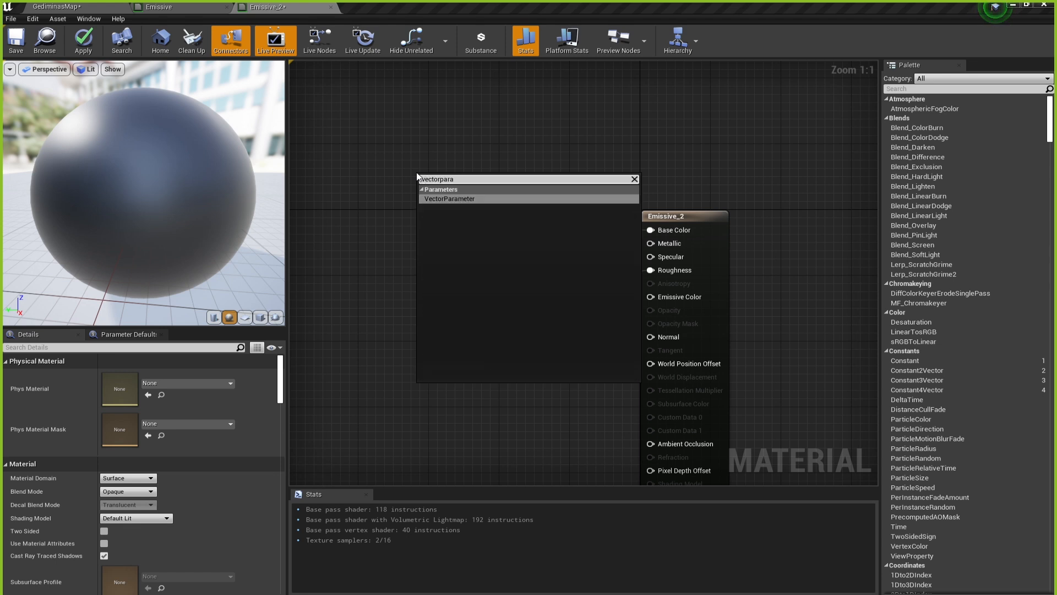
{"action": "key", "text": "Return"}
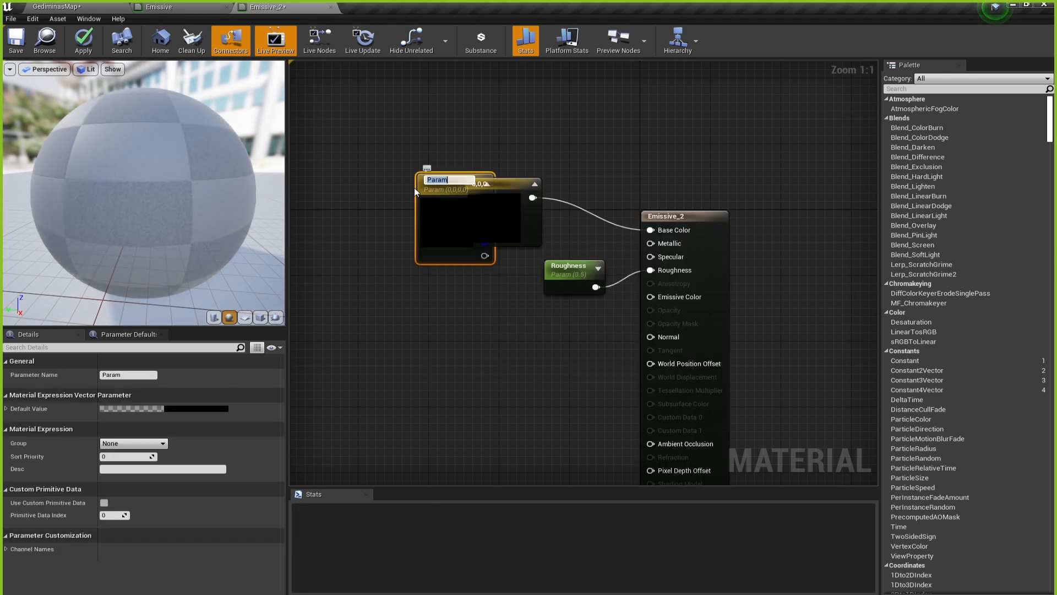
{"action": "left_click_drag", "start_coordinate": [421, 179], "coordinate": [373, 148]}
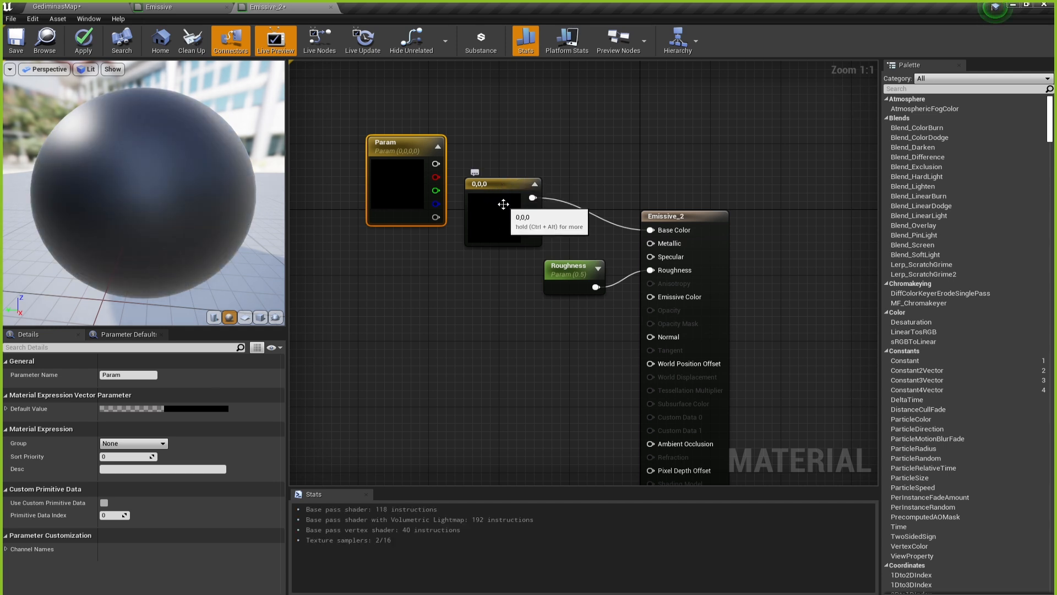
Move the black constant color node directly underneath the Param node.
{"action": "left_click_drag", "start_coordinate": [496, 199], "coordinate": [408, 239]}
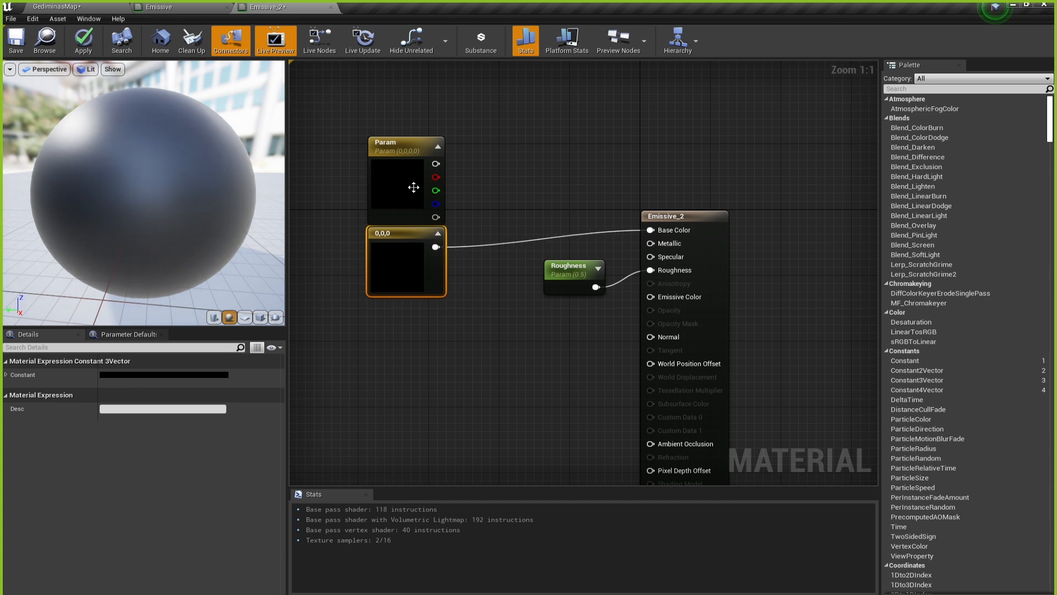
{"action": "left_click_drag", "start_coordinate": [398, 238], "coordinate": [408, 246]}
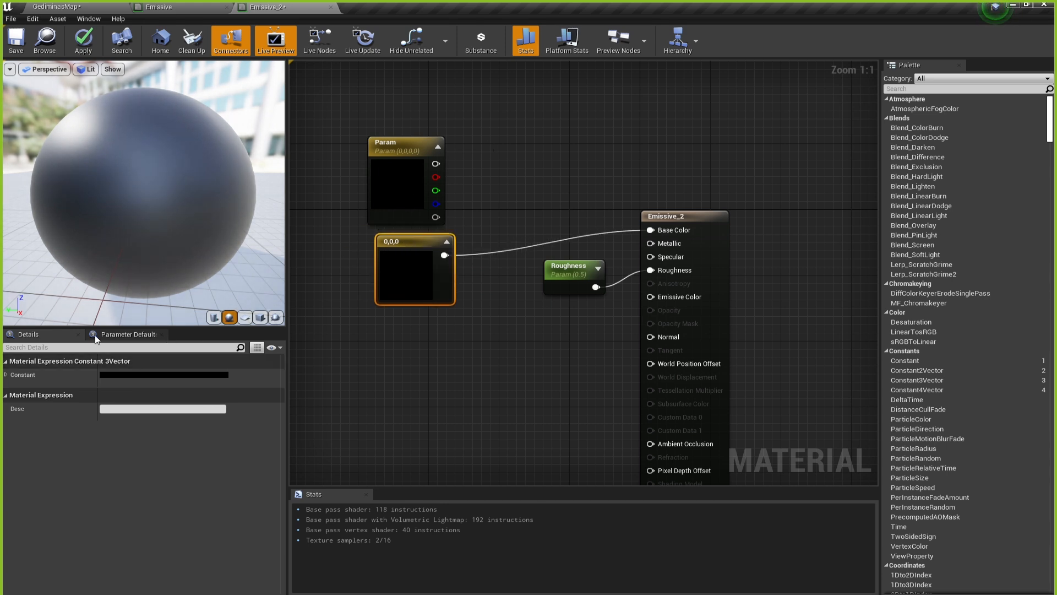
{"action": "left_click_drag", "start_coordinate": [394, 247], "coordinate": [386, 247]}
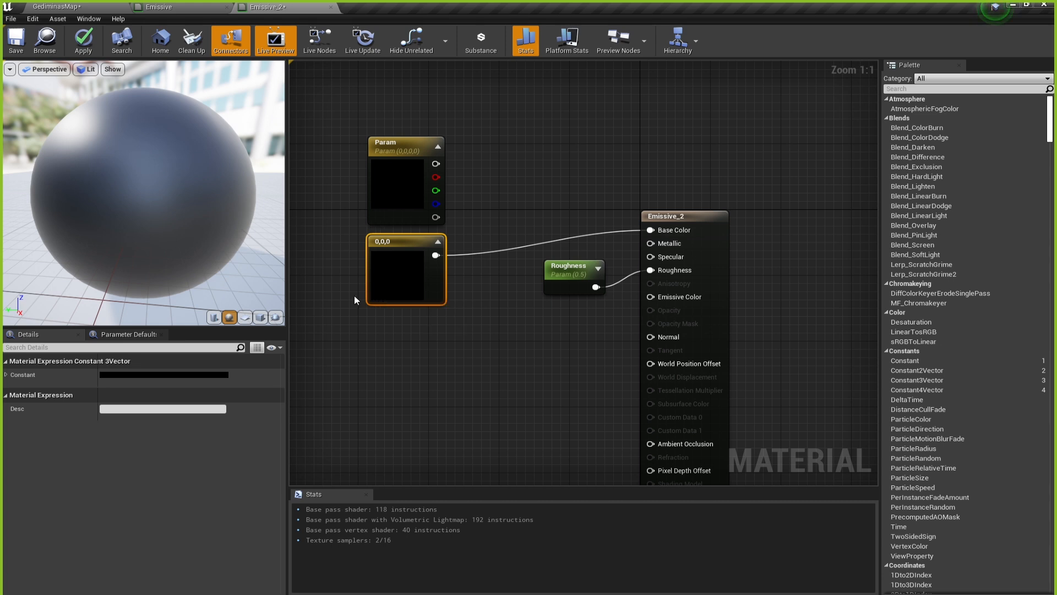
Set the constant node's color to a saturated red, about R 0.818, G 0, B 0.
{"action": "left_click", "coordinate": [147, 375]}
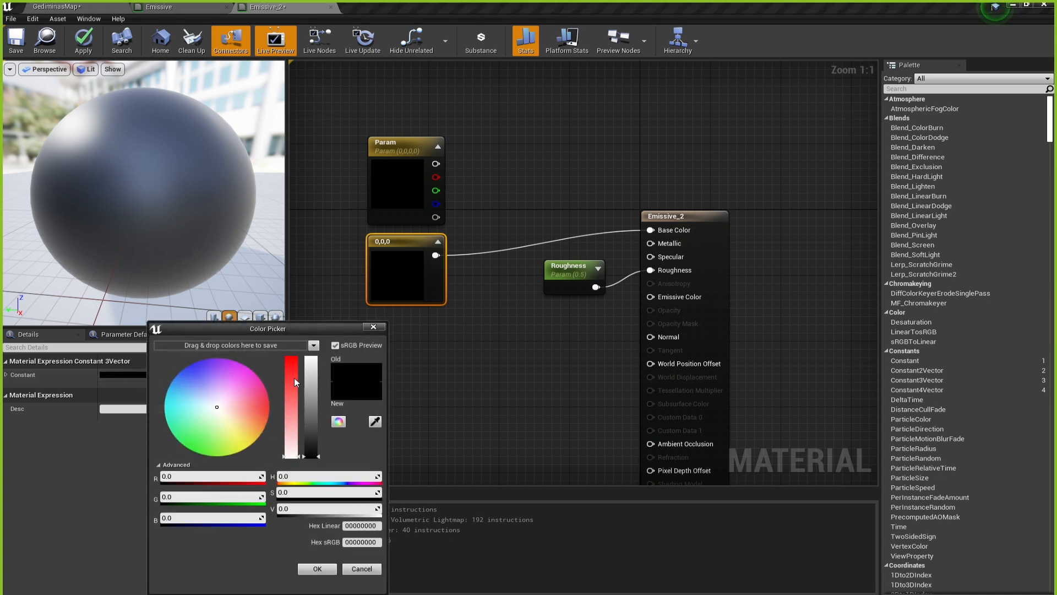
{"action": "left_click_drag", "start_coordinate": [294, 378], "coordinate": [280, 347]}
{"action": "left_click_drag", "start_coordinate": [308, 395], "coordinate": [323, 384]}
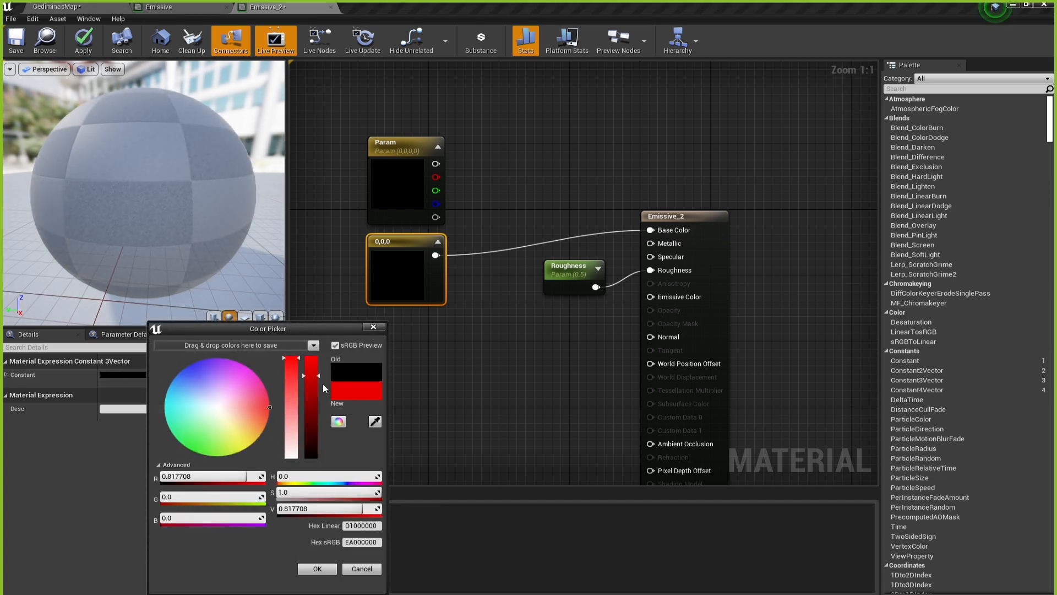
{"action": "left_click", "coordinate": [485, 399]}
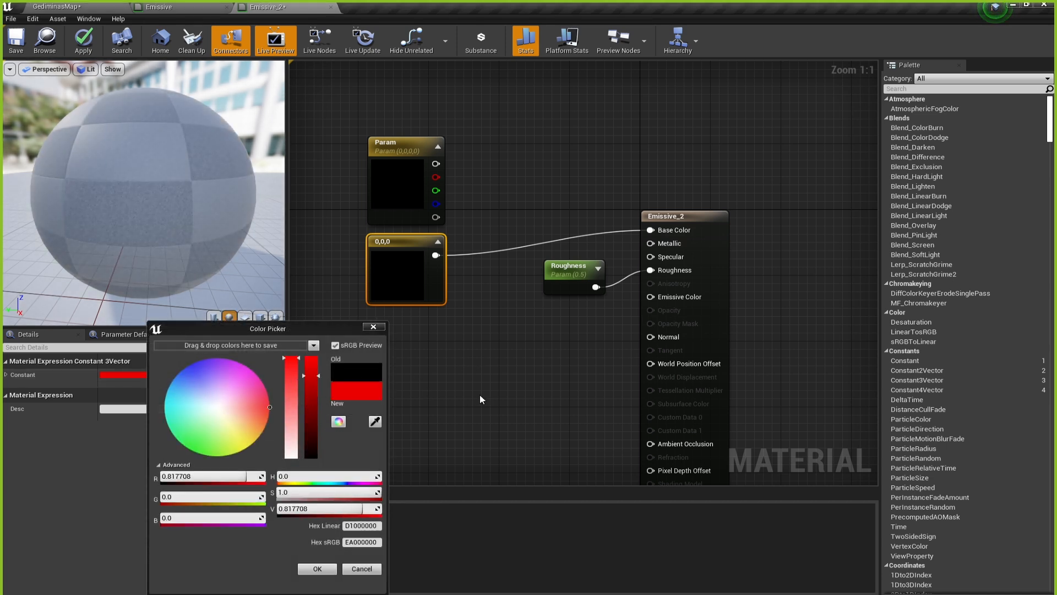
{"action": "left_click", "coordinate": [375, 327]}
{"action": "left_click", "coordinate": [386, 279]}
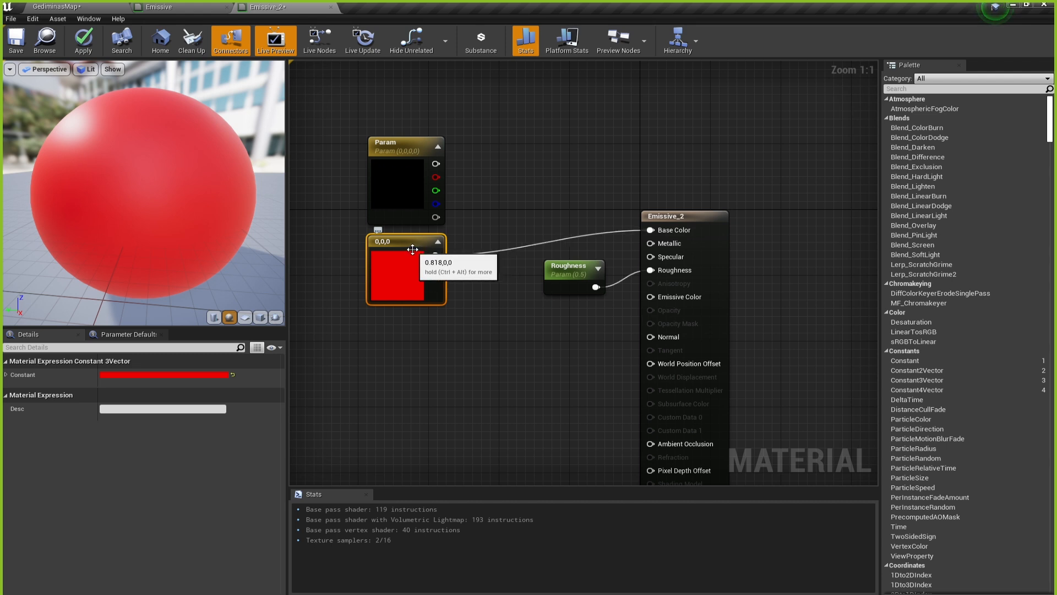
Rearrange the graph so the Param node sits just below the red constant node, closer to the Emissive_2 material node.
{"action": "left_click_drag", "start_coordinate": [415, 253], "coordinate": [567, 189]}
{"action": "left_click", "coordinate": [471, 365]}
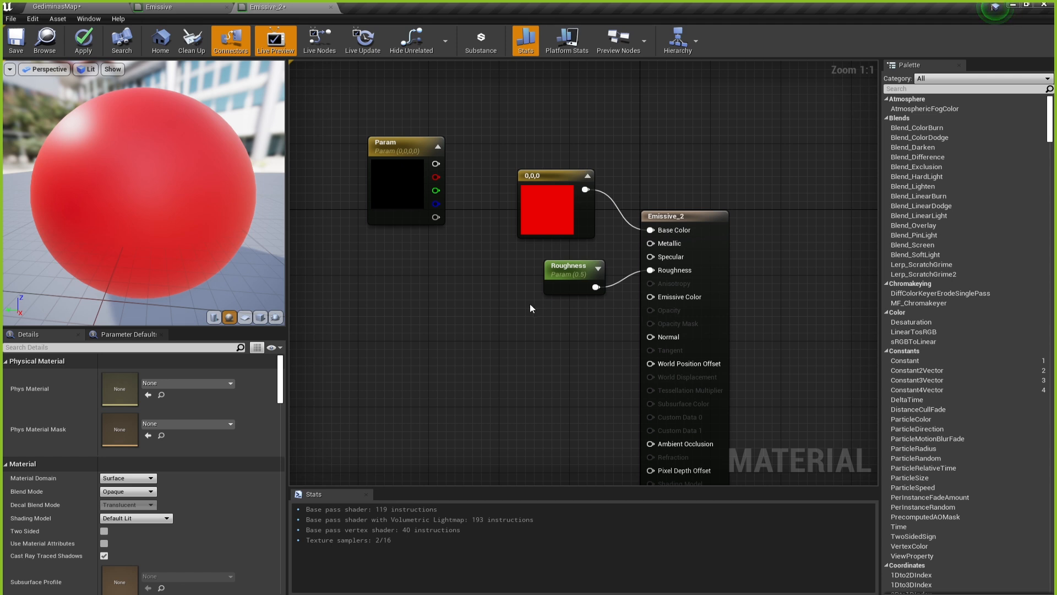
{"action": "mouse_move", "coordinate": [544, 200]}
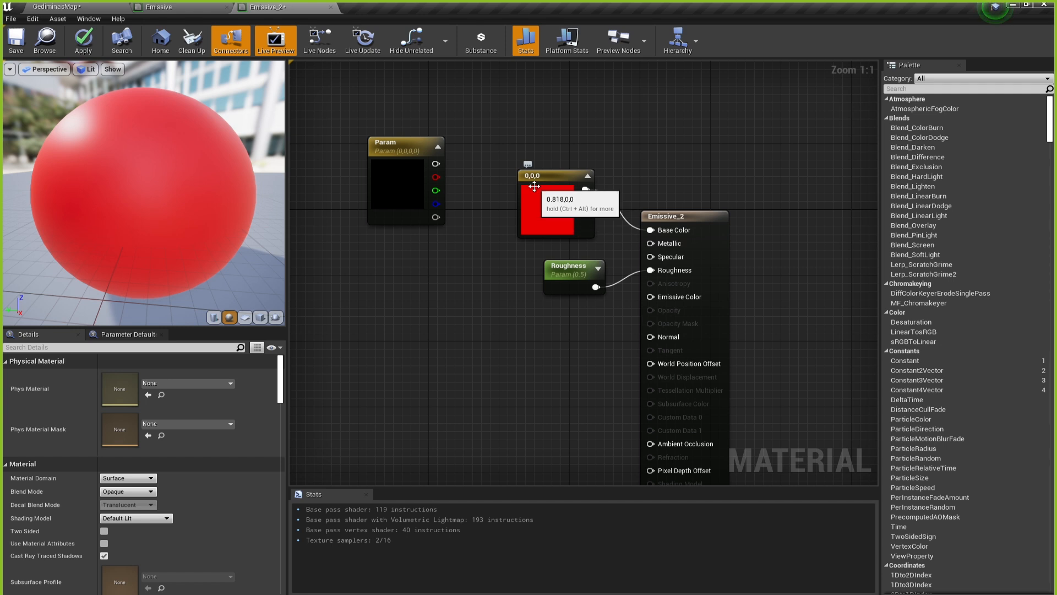
{"action": "left_click_drag", "start_coordinate": [544, 180], "coordinate": [465, 81]}
{"action": "right_click_drag", "start_coordinate": [546, 192], "coordinate": [558, 256]}
{"action": "left_click_drag", "start_coordinate": [417, 217], "coordinate": [489, 228]}
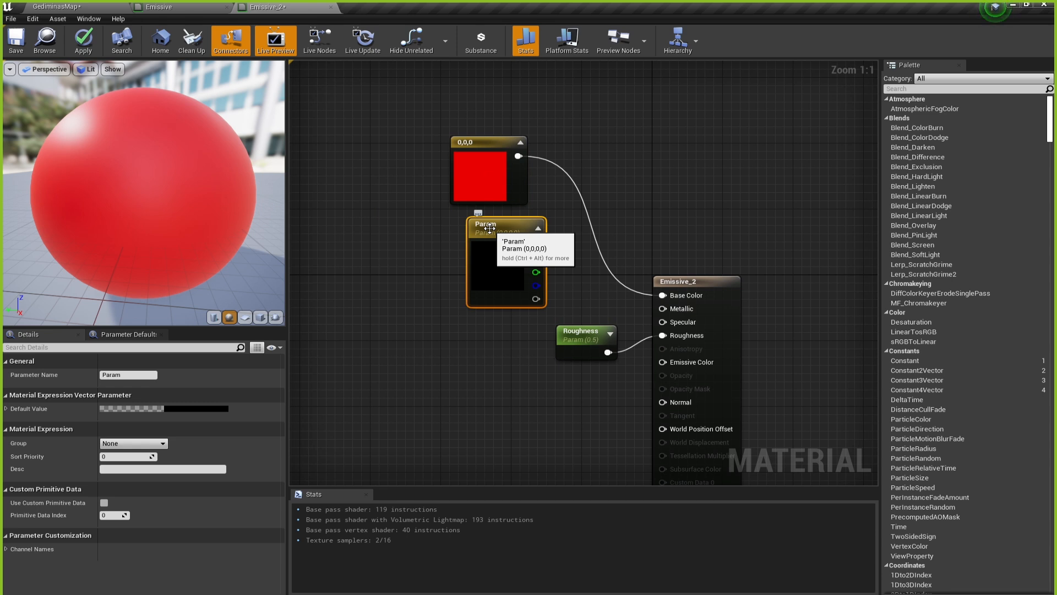
{"action": "right_click", "coordinate": [408, 249]}
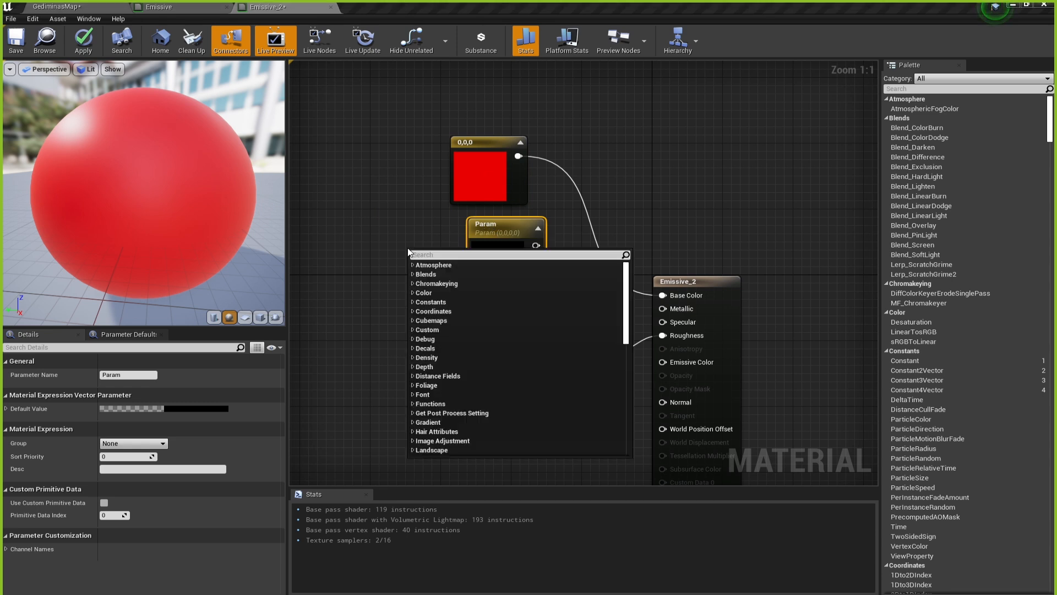
{"action": "type", "text": "vectorpa"}
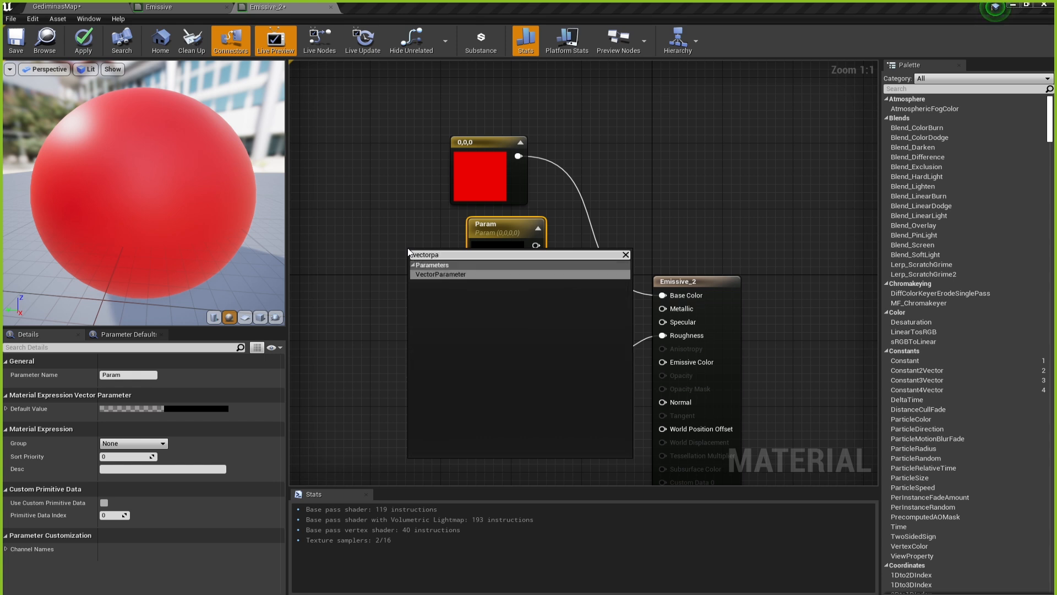
{"action": "left_click", "coordinate": [406, 254]}
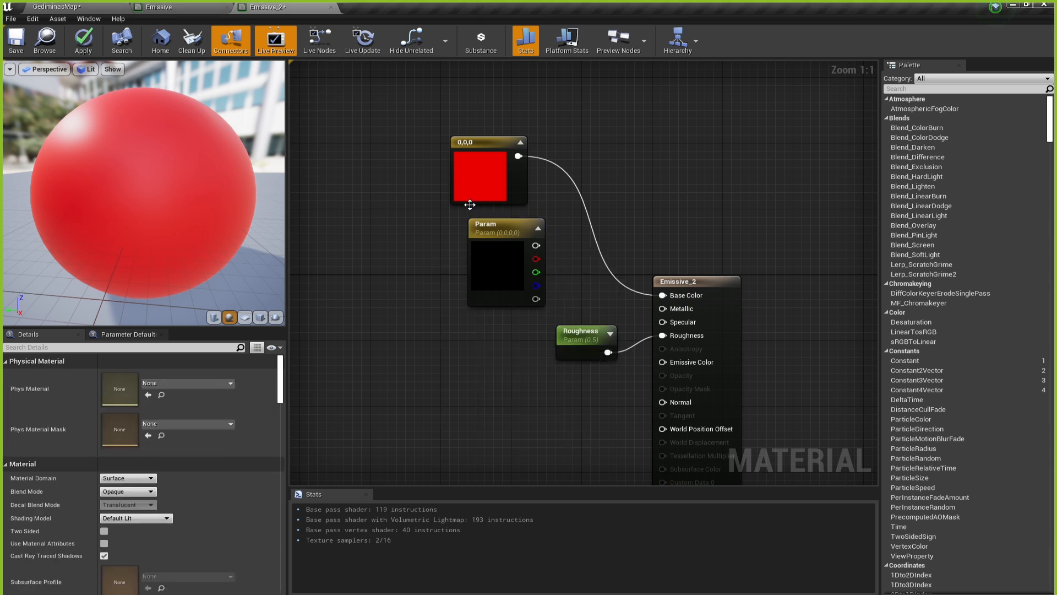
Rename the Param vector parameter to BaseColor.
{"action": "left_click", "coordinate": [500, 225]}
{"action": "left_click", "coordinate": [122, 377]}
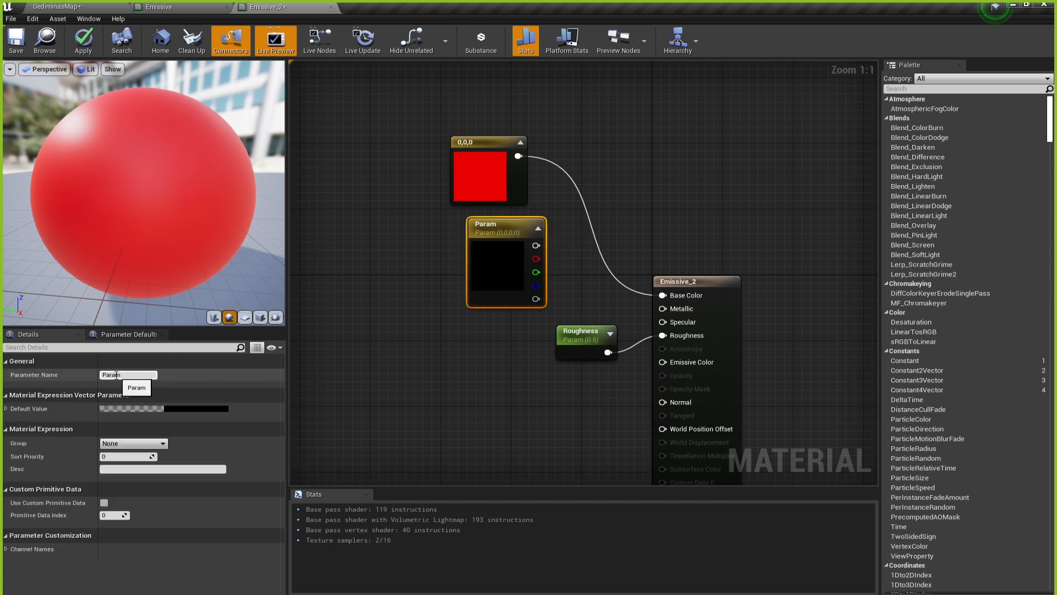
{"action": "type", "text": "Ba"}
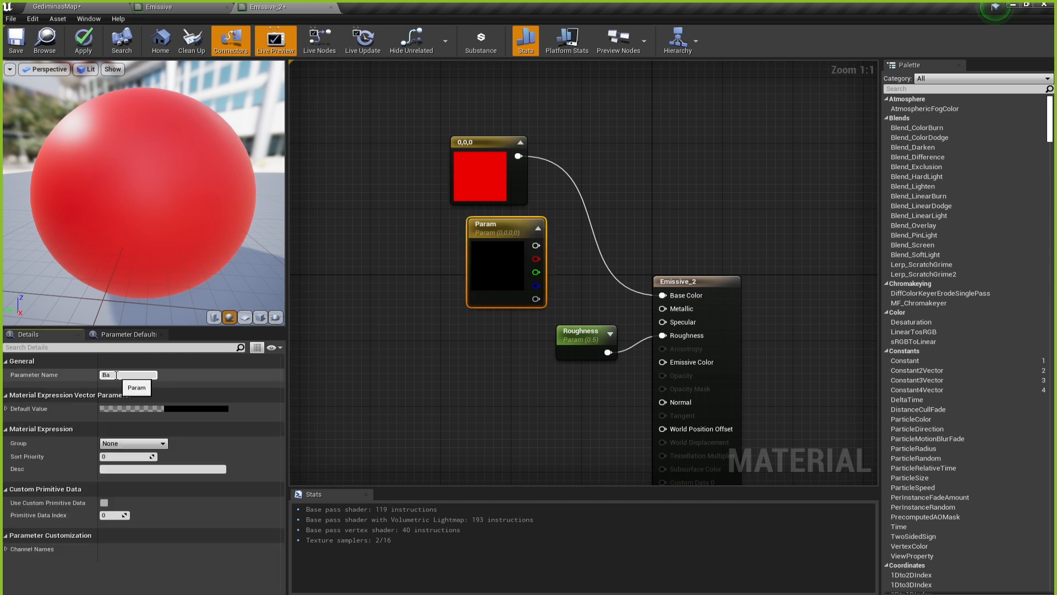
{"action": "type", "text": "seColor"}
{"action": "key", "text": "Return"}
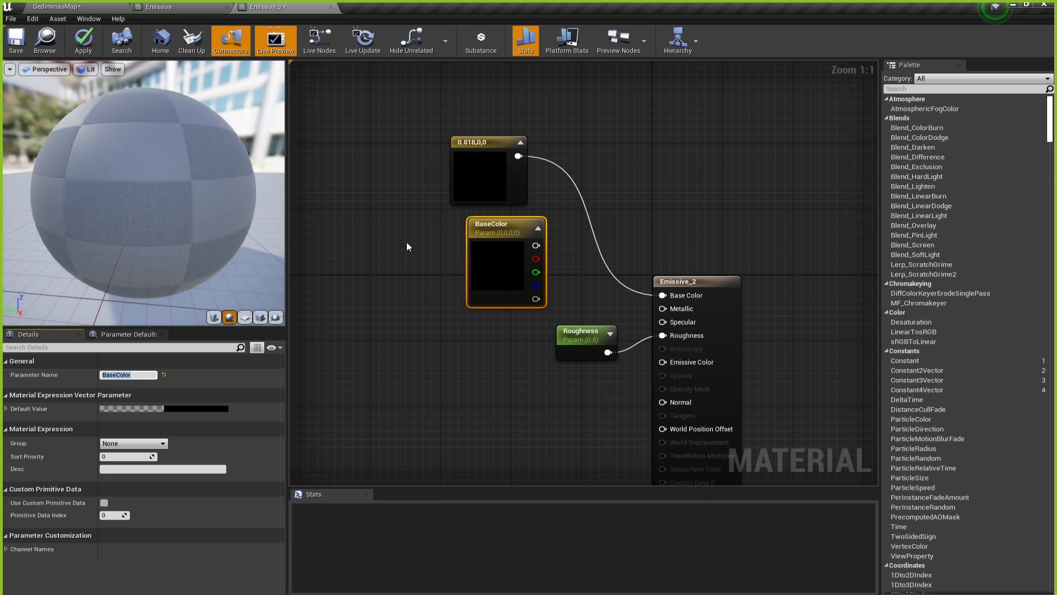
{"action": "left_click", "coordinate": [407, 247]}
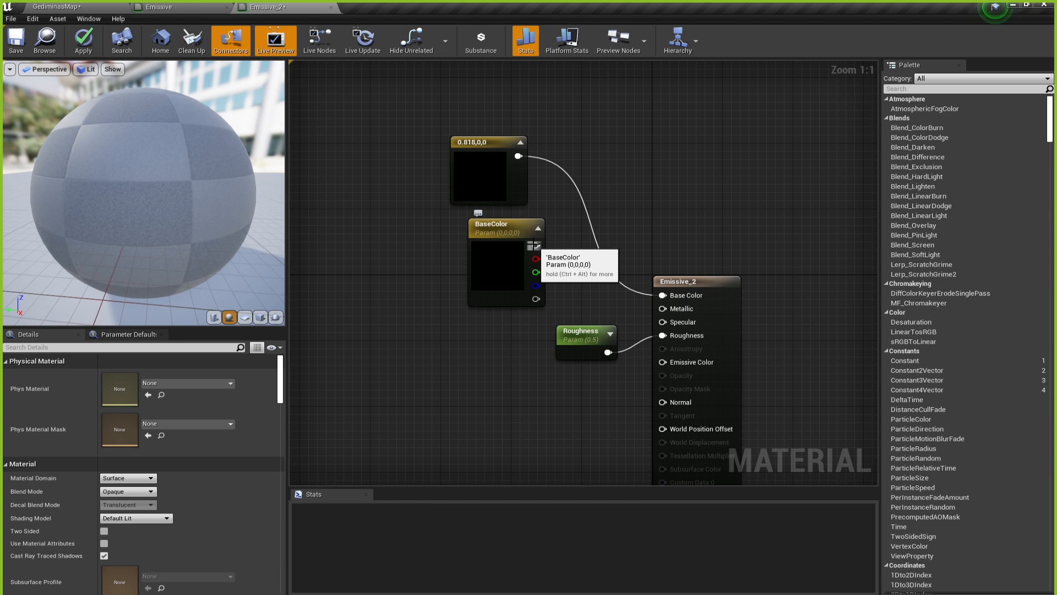
Replace the constant node with the BaseColor parameter as the Base Color input, and move BaseColor closer to the material node.
{"action": "left_click_drag", "start_coordinate": [534, 246], "coordinate": [663, 296]}
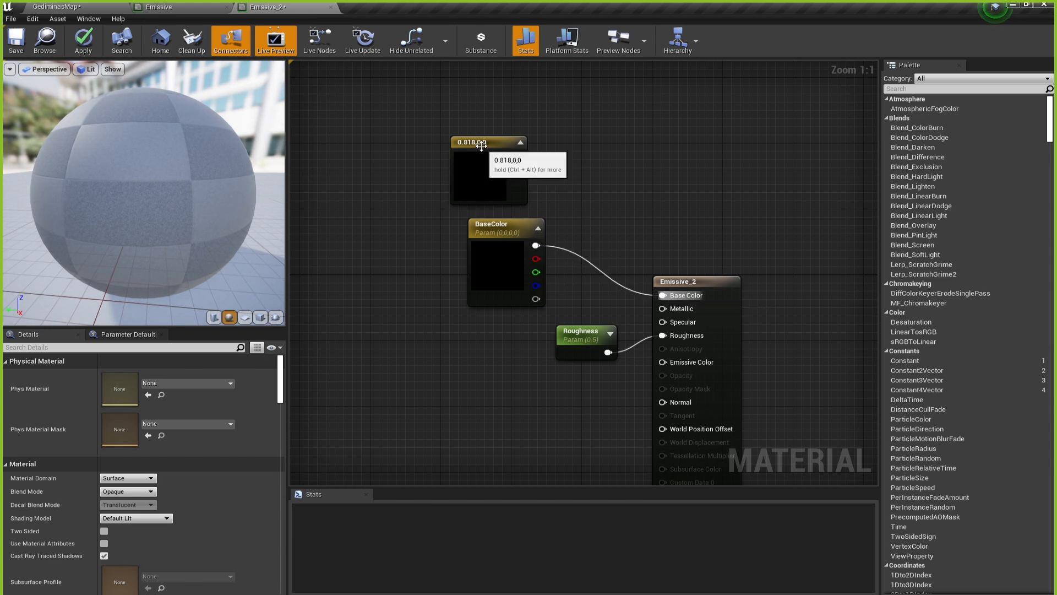
{"action": "left_click", "coordinate": [482, 145]}
{"action": "key", "text": "Delete"}
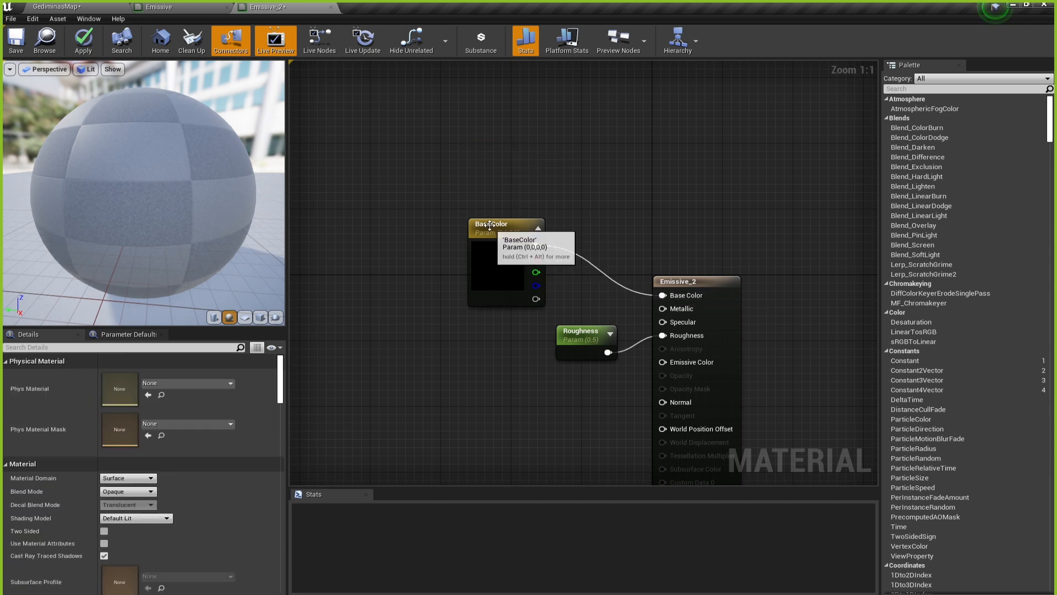
{"action": "left_click_drag", "start_coordinate": [492, 225], "coordinate": [561, 229]}
{"action": "left_click", "coordinate": [469, 182]}
{"action": "left_click", "coordinate": [419, 285]}
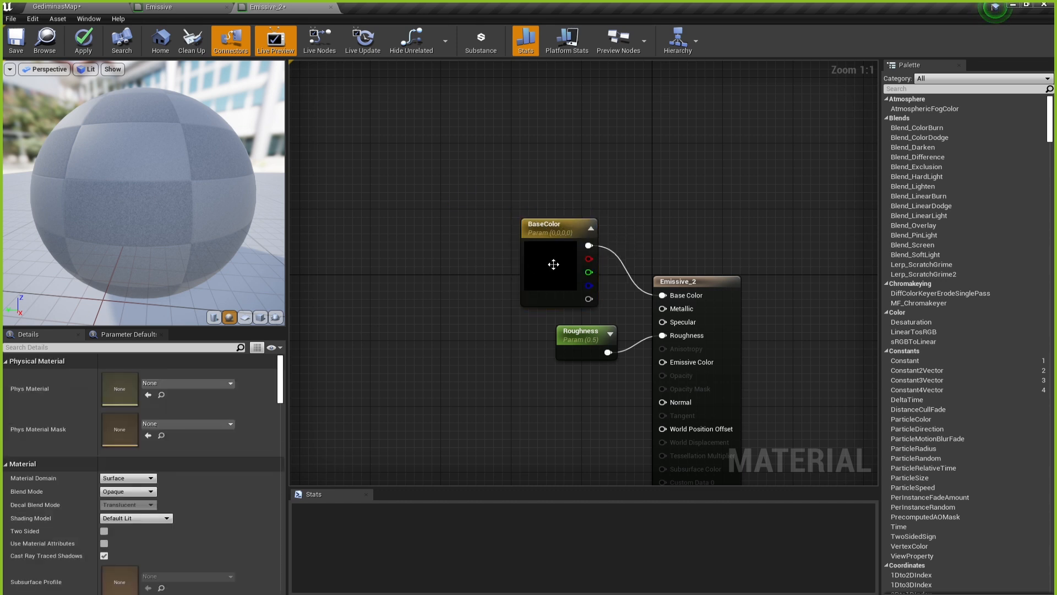
Set the BaseColor parameter's default value to a light blue, about R 0.2285, G 0.3553, B 0.6146.
{"action": "left_click", "coordinate": [551, 264]}
{"action": "left_click", "coordinate": [188, 407]}
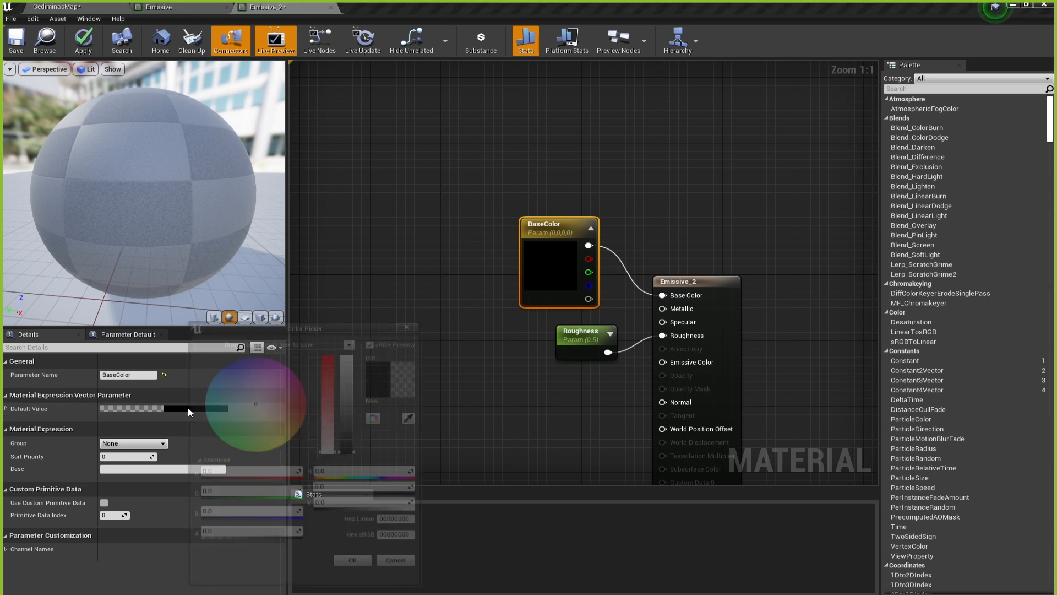
{"action": "left_click", "coordinate": [233, 387]}
{"action": "left_click", "coordinate": [355, 393]}
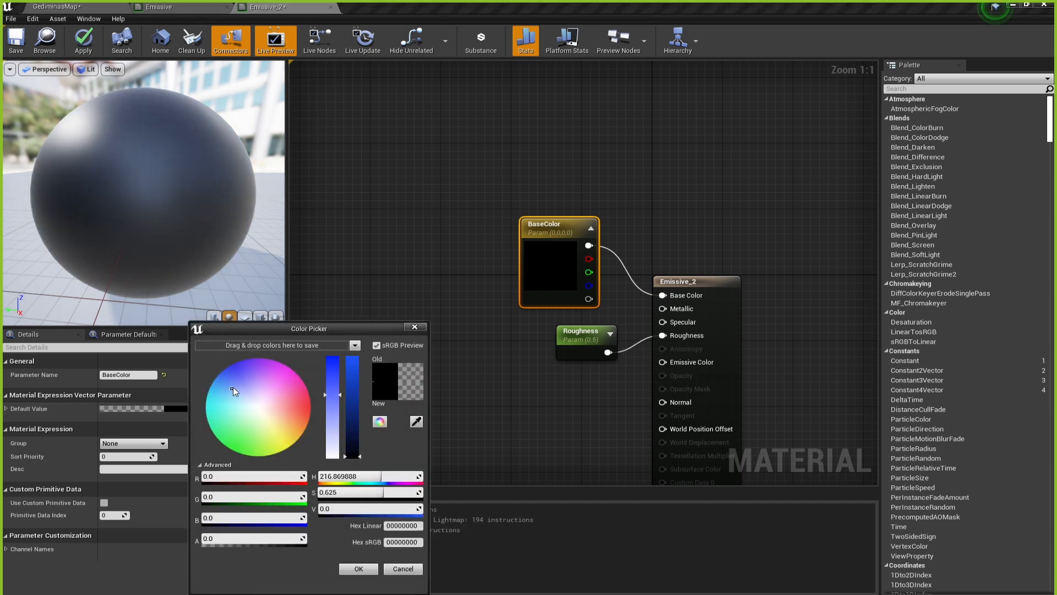
{"action": "mouse_move", "coordinate": [357, 395]}
{"action": "left_mouse_down"}
{"action": "mouse_move", "coordinate": [358, 405]}
{"action": "mouse_move", "coordinate": [360, 396]}
{"action": "left_mouse_up"}
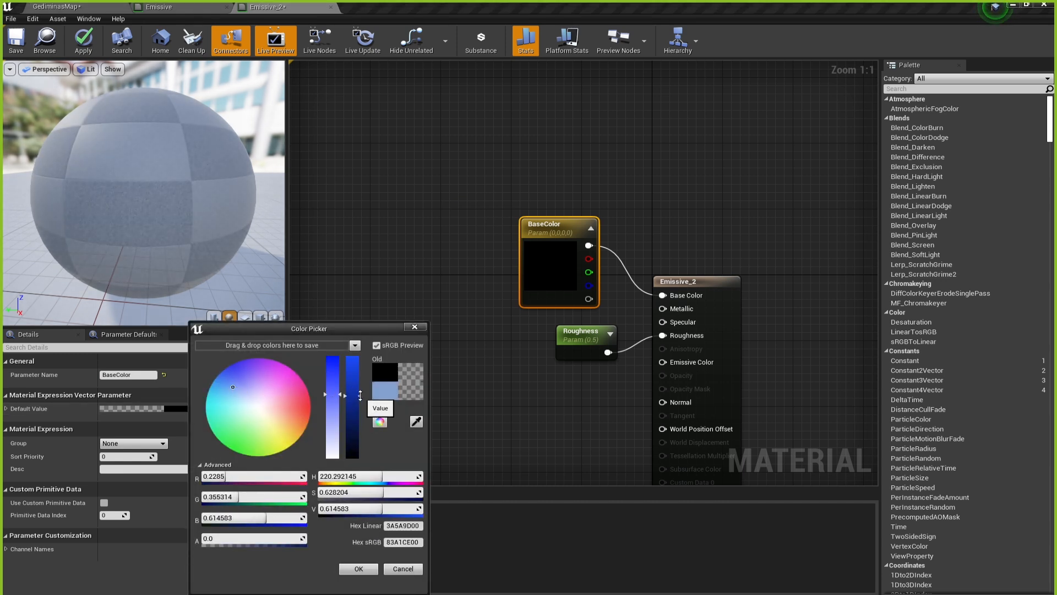
{"action": "left_click", "coordinate": [401, 266]}
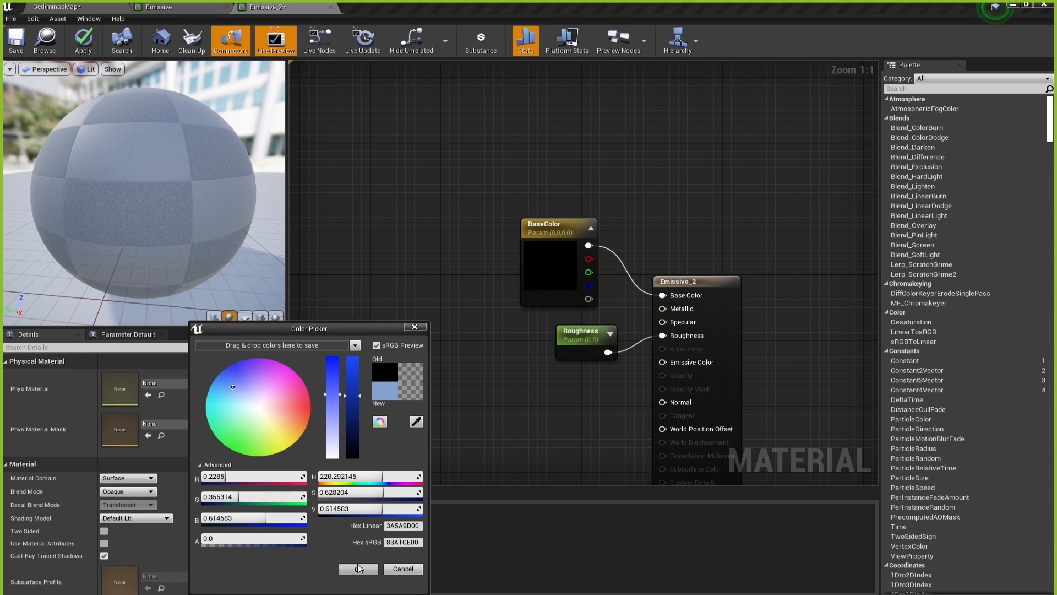
{"action": "left_click", "coordinate": [357, 569]}
Examine how the Emissive material combines its VectorParam and Strength nodes to drive Emissive Color.
{"action": "right_click_drag", "start_coordinate": [504, 366], "coordinate": [532, 301]}
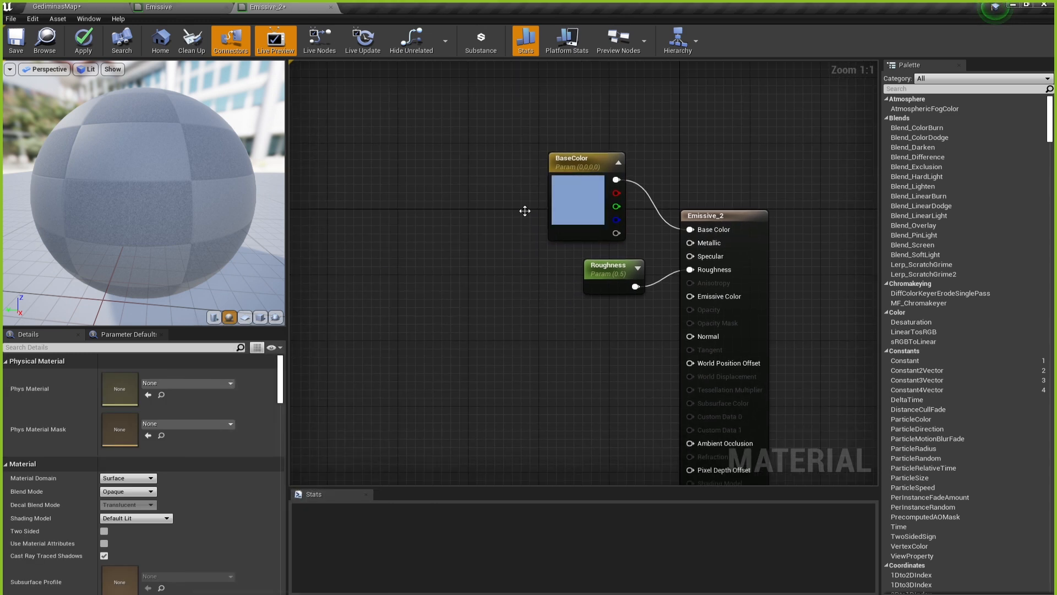
{"action": "left_click", "coordinate": [154, 7]}
{"action": "right_click_drag", "start_coordinate": [532, 393], "coordinate": [636, 186]}
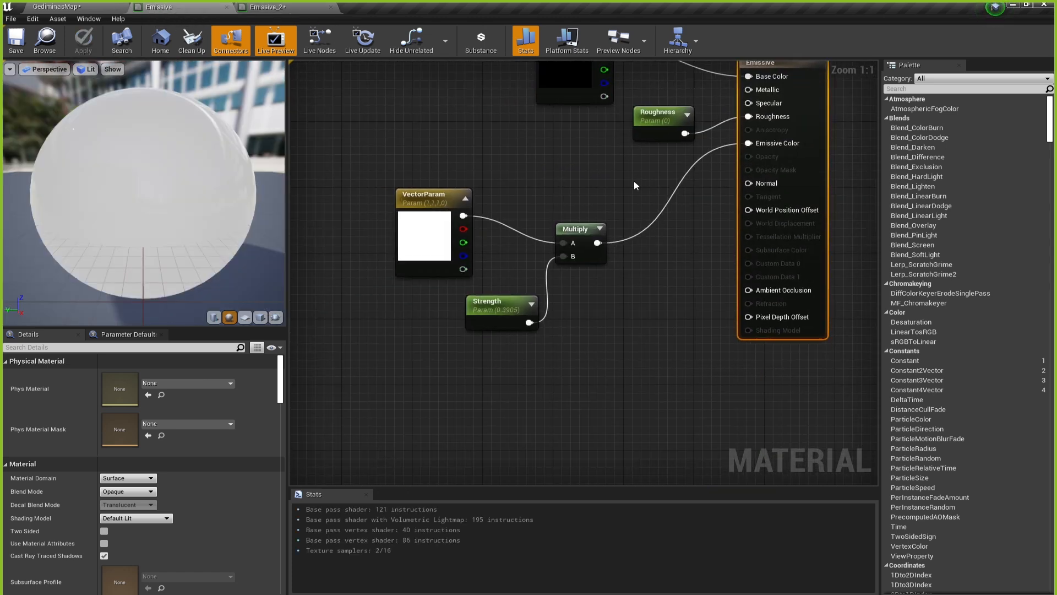
Add a VectorParameter node to the Emissive_2 graph, below and to the left of the Roughness parameter.
{"action": "left_click", "coordinate": [297, 8]}
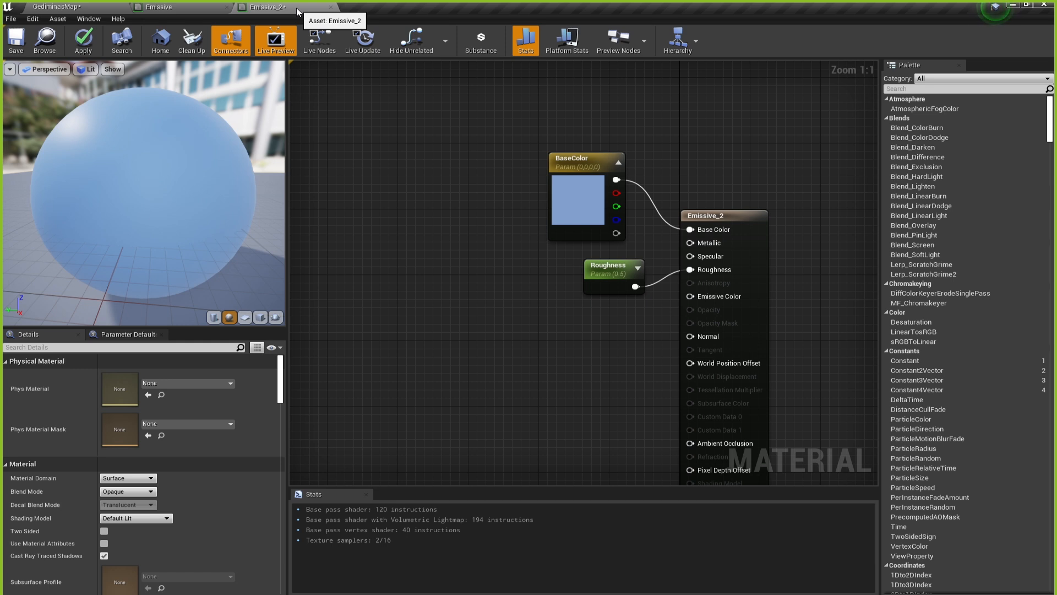
{"action": "right_click", "coordinate": [494, 318]}
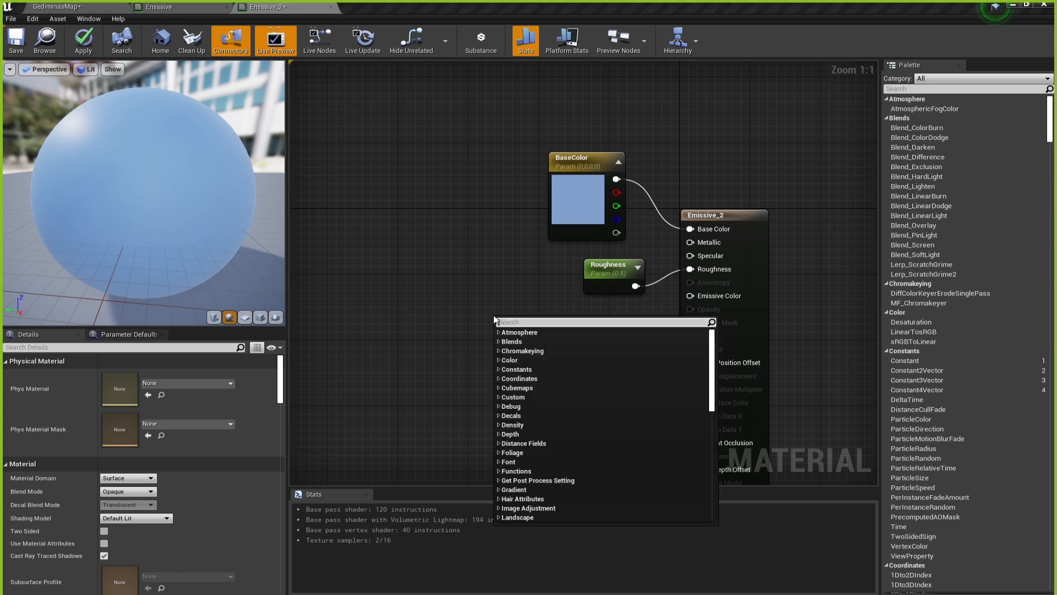
{"action": "type", "text": "veęctor"}
{"action": "key", "text": "BackSpace"}
{"action": "key", "text": "BackSpace"}
{"action": "key", "text": "BackSpace"}
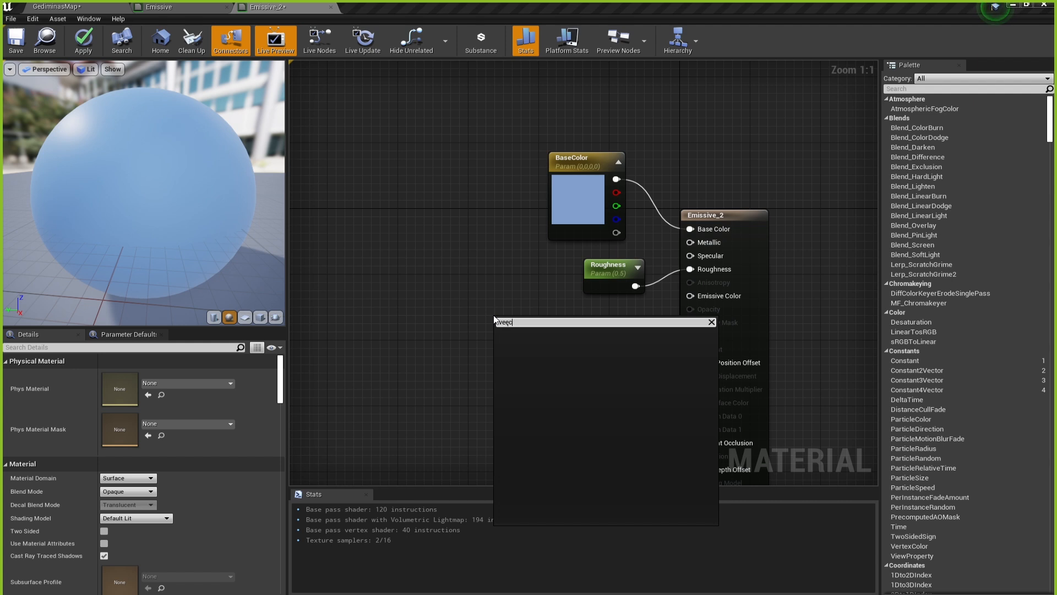
{"action": "key", "text": "BackSpace"}
{"action": "key", "text": "BackSpace"}
{"action": "type", "text": "ctorparam"}
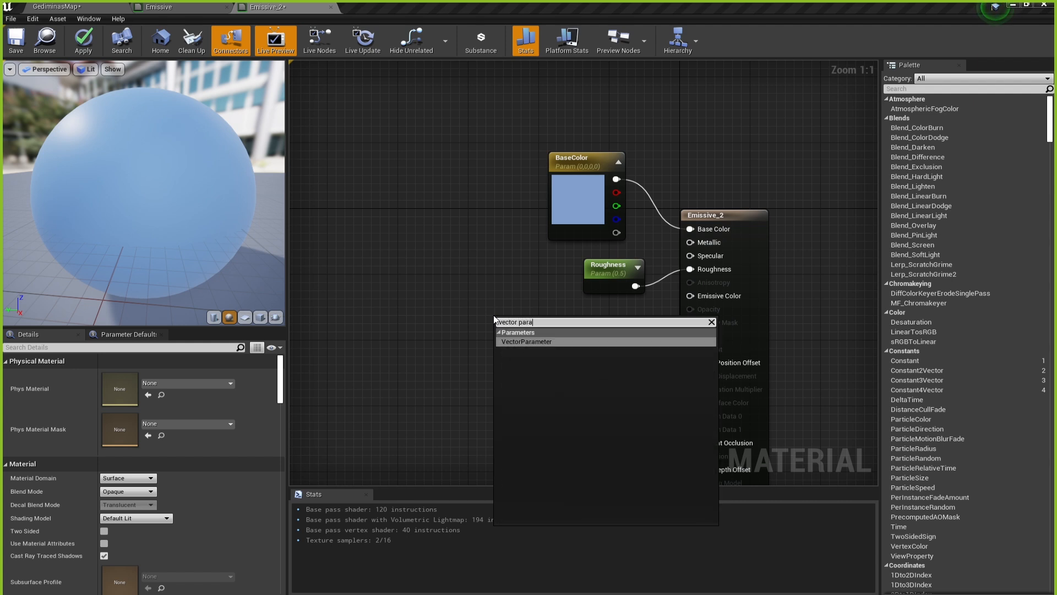
{"action": "key", "text": "Return"}
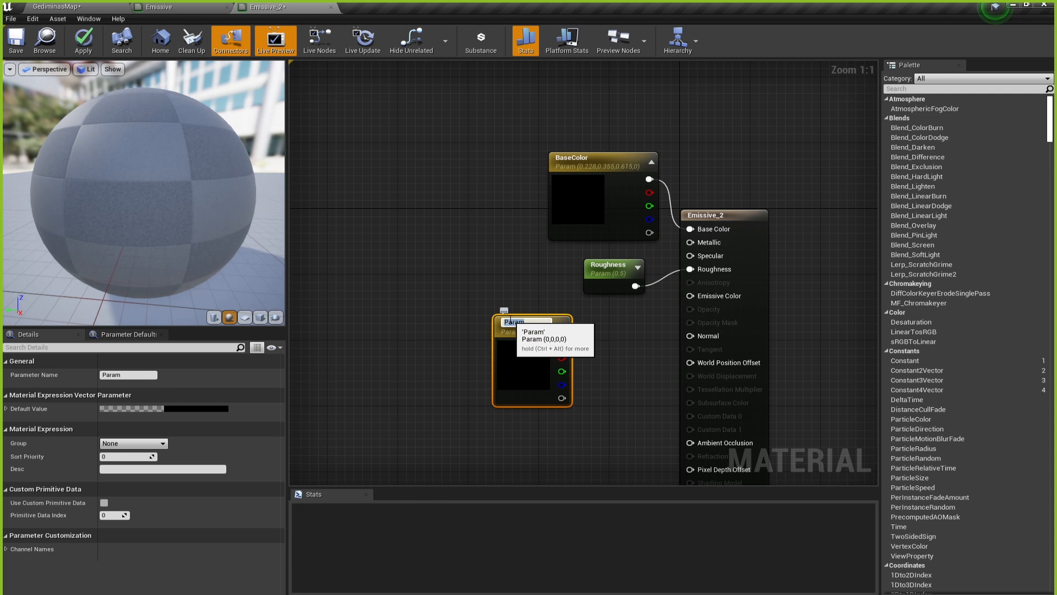
Name the new vector parameter Emissive Color and move it farther left of the material node.
{"action": "type", "text": "Emis"}
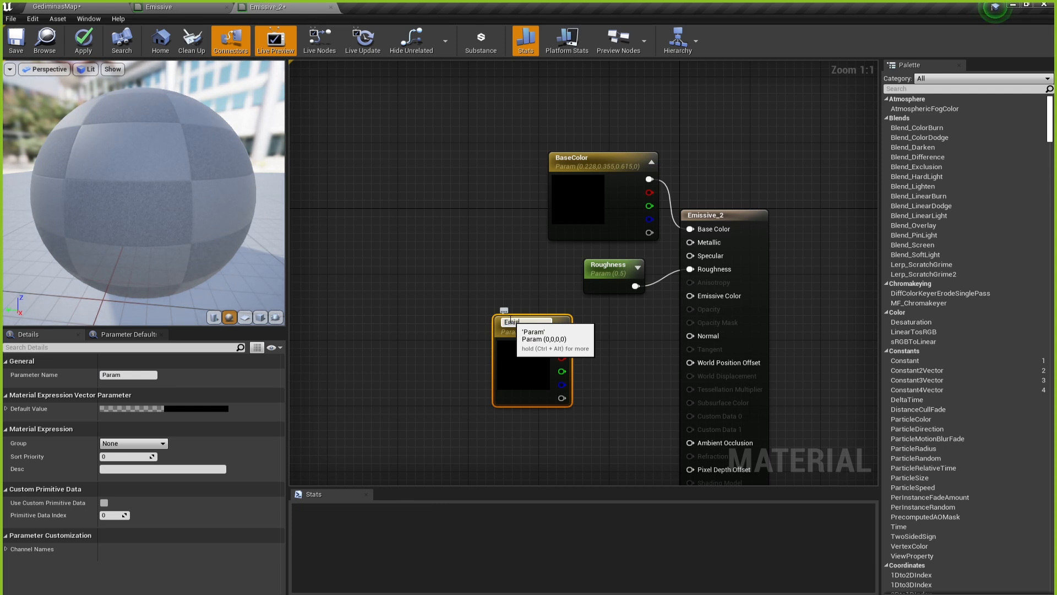
{"action": "type", "text": "sive Color"}
{"action": "key", "text": "Return"}
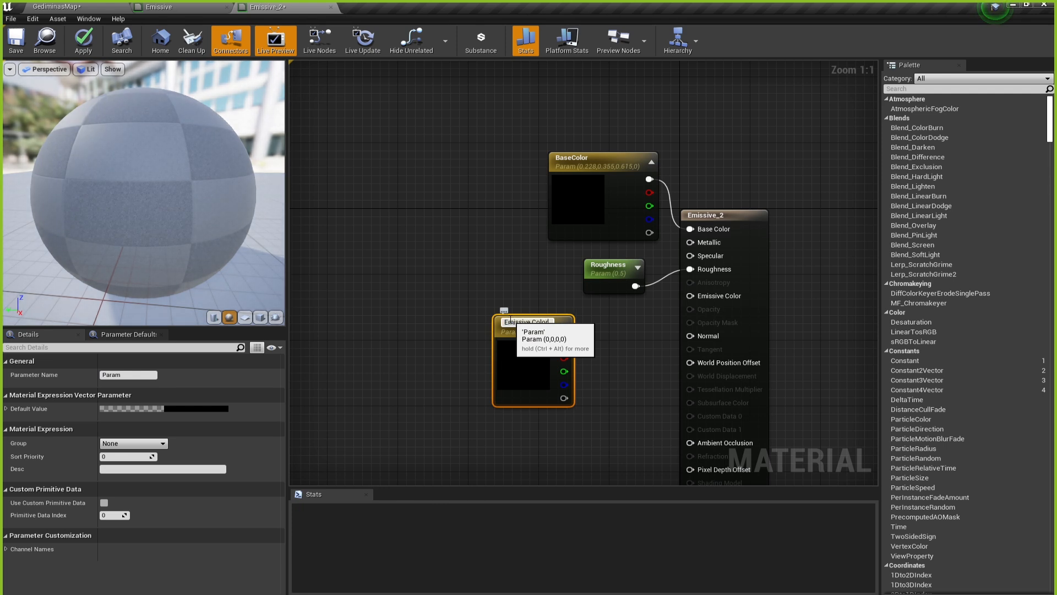
{"action": "left_click_drag", "start_coordinate": [528, 322], "coordinate": [416, 322]}
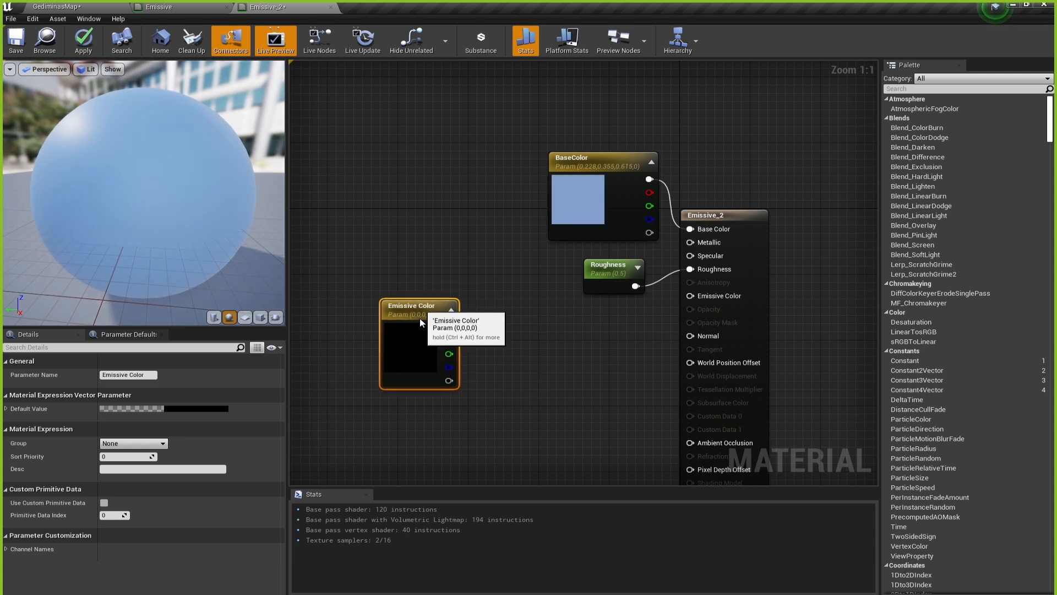
{"action": "left_click", "coordinate": [521, 330]}
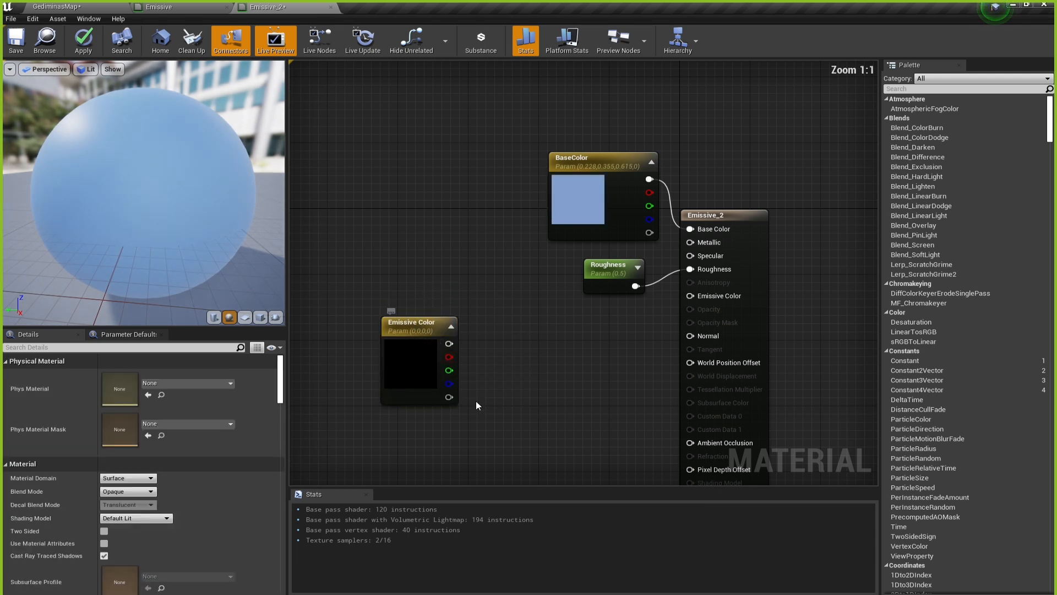
{"action": "right_click_drag", "start_coordinate": [476, 401], "coordinate": [394, 368]}
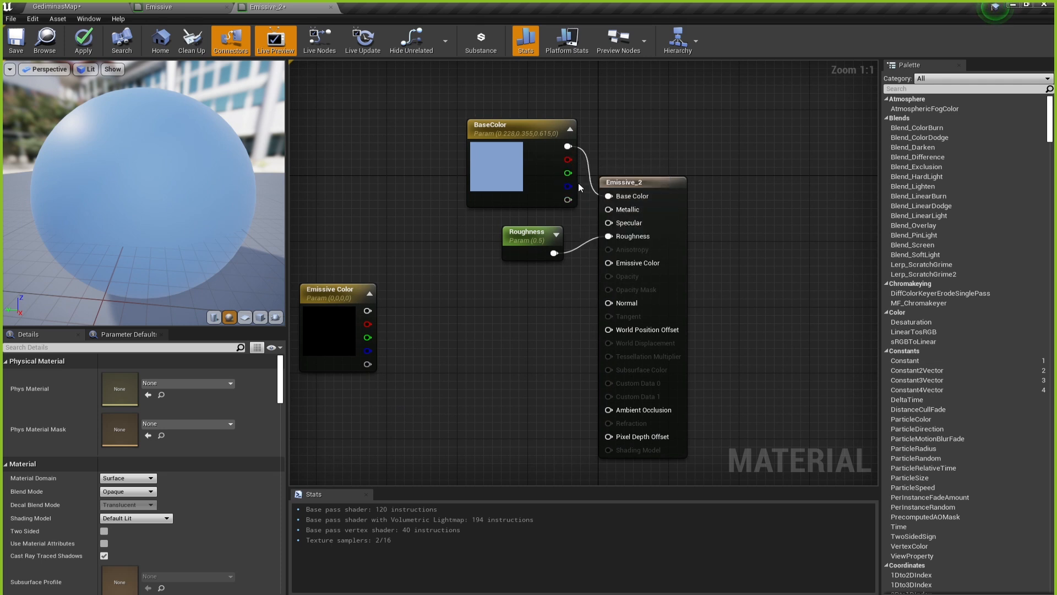
{"action": "right_click_drag", "start_coordinate": [361, 303], "coordinate": [459, 289]}
{"action": "left_click_drag", "start_coordinate": [441, 279], "coordinate": [444, 287]}
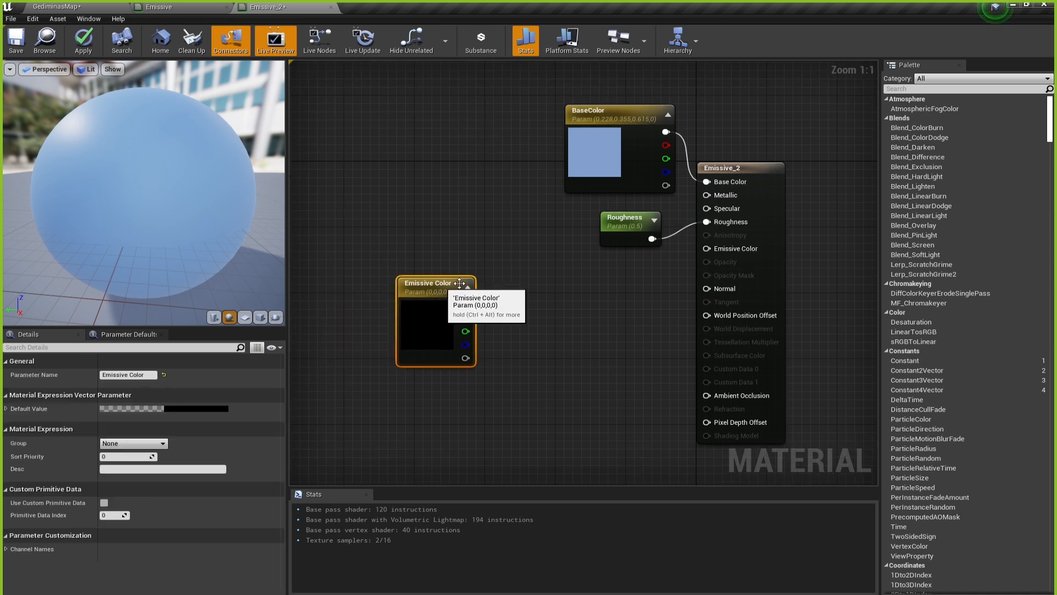
{"action": "left_click", "coordinate": [494, 300]}
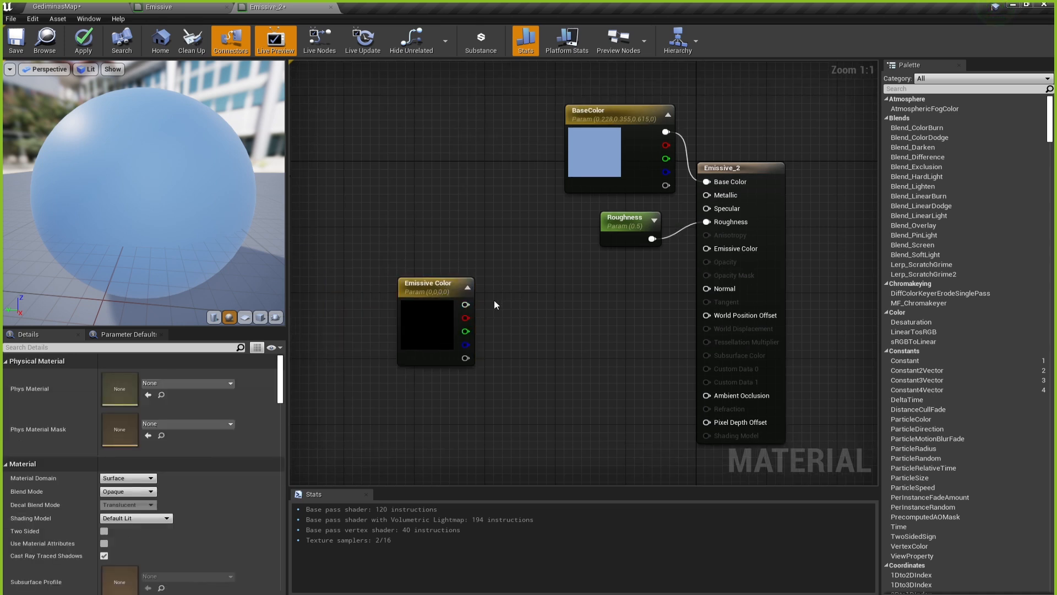
Set the Emissive Color parameter's default value to a vivid pink, about R 1.0, G 0.0208, B 0.2769.
{"action": "left_click", "coordinate": [427, 335]}
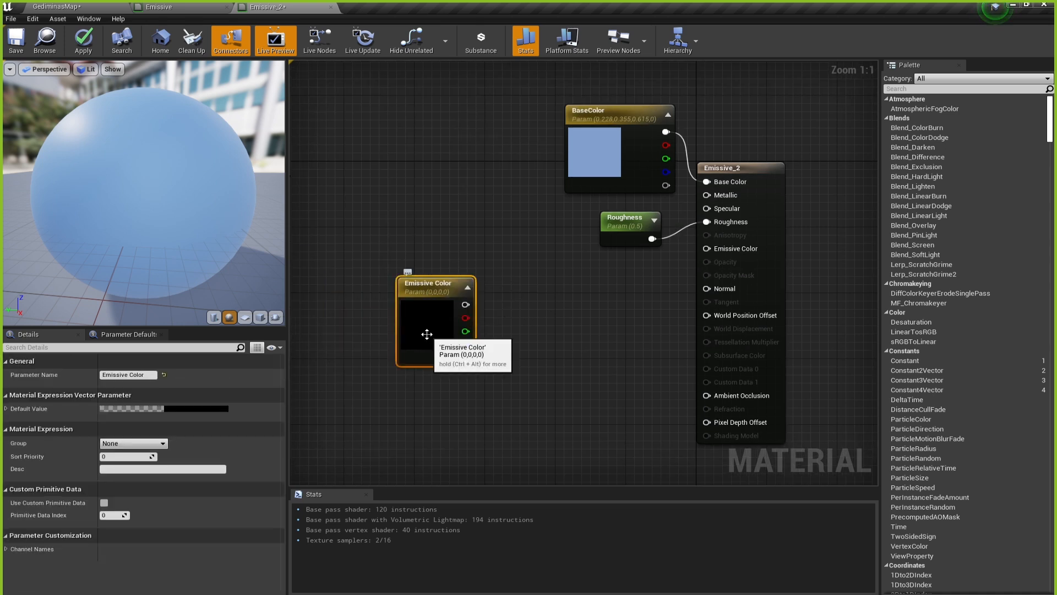
{"action": "left_click", "coordinate": [180, 408]}
{"action": "left_click", "coordinate": [299, 395]}
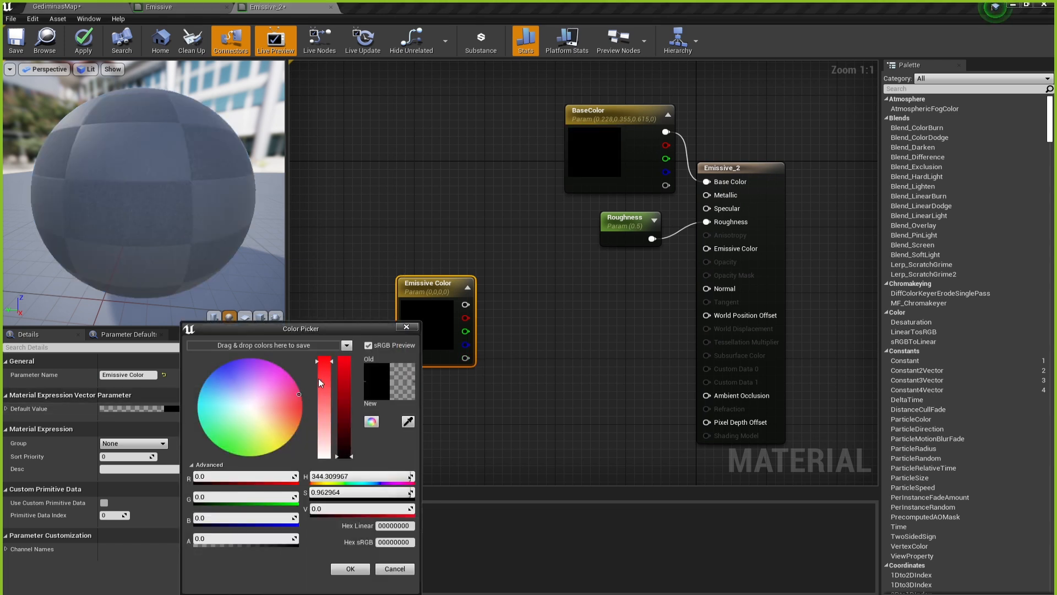
{"action": "left_click", "coordinate": [328, 359]}
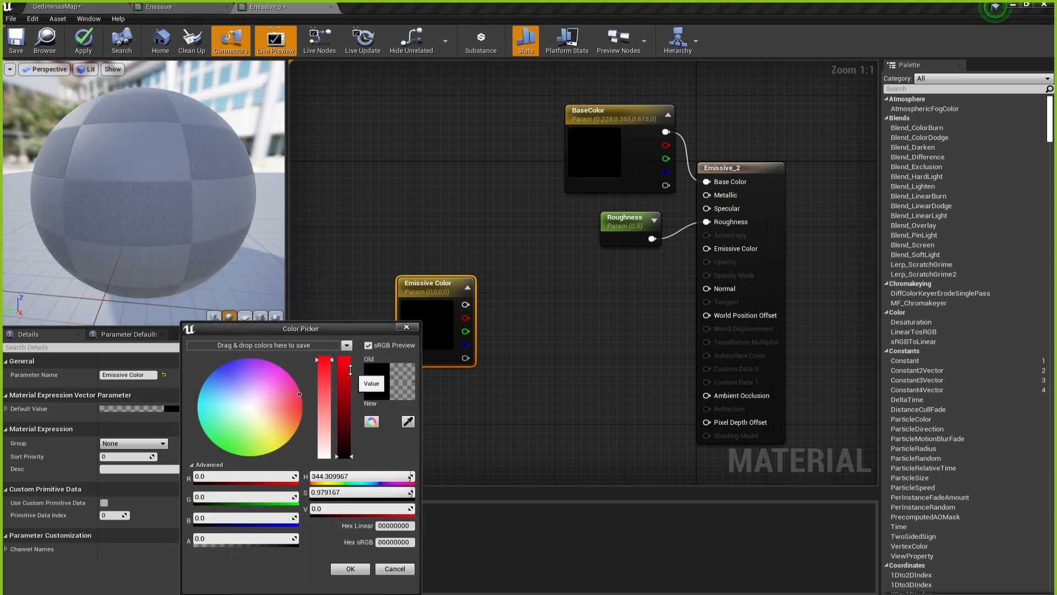
{"action": "left_click_drag", "start_coordinate": [350, 370], "coordinate": [350, 358]}
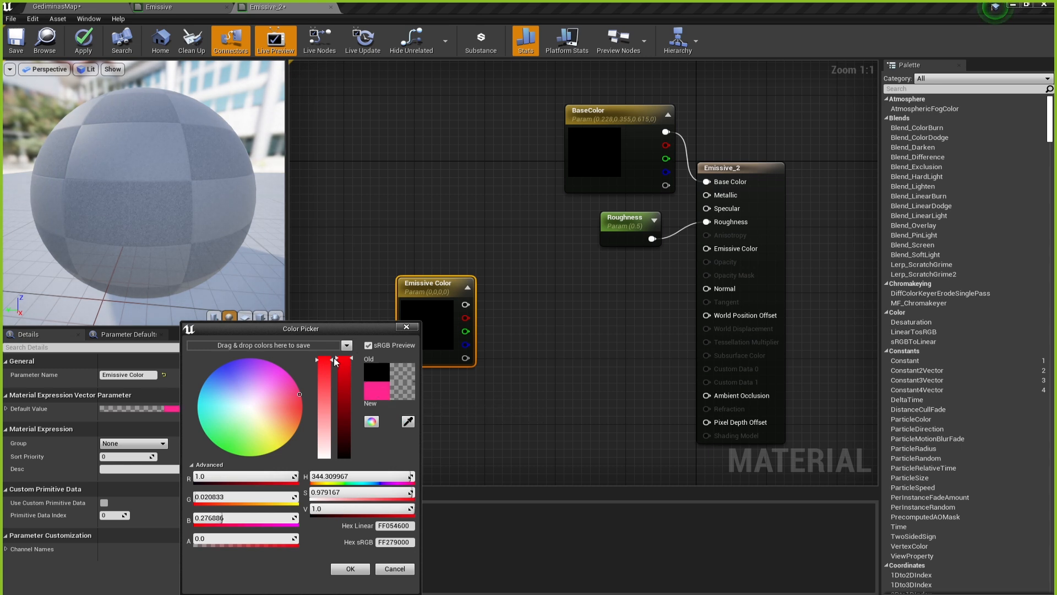
{"action": "left_click", "coordinate": [361, 571]}
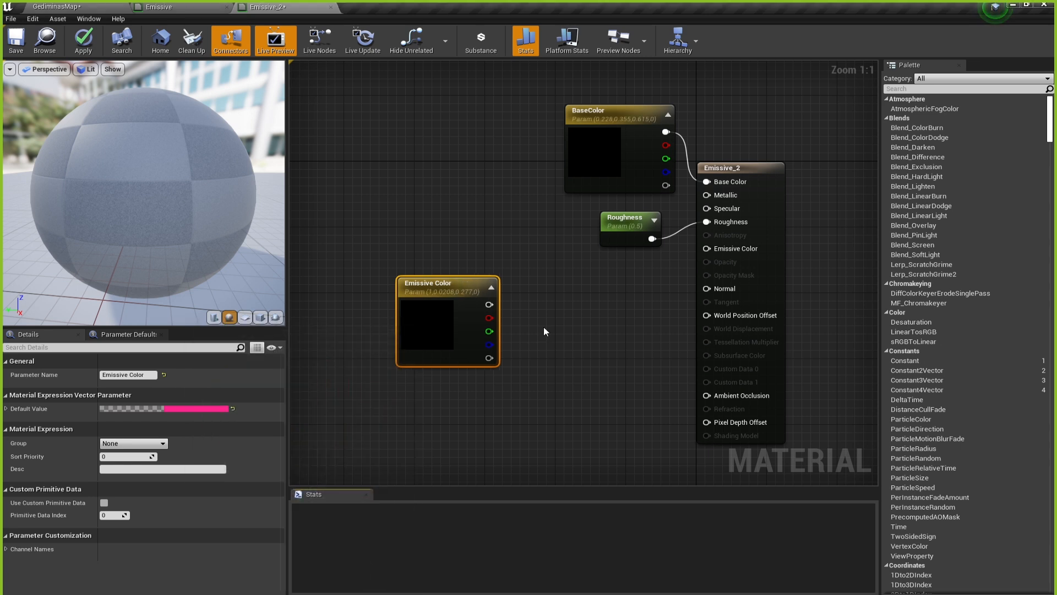
Move the Emissive Color node slightly left and feed its output into input A of a new Multiply node.
{"action": "left_click_drag", "start_coordinate": [442, 288], "coordinate": [395, 297]}
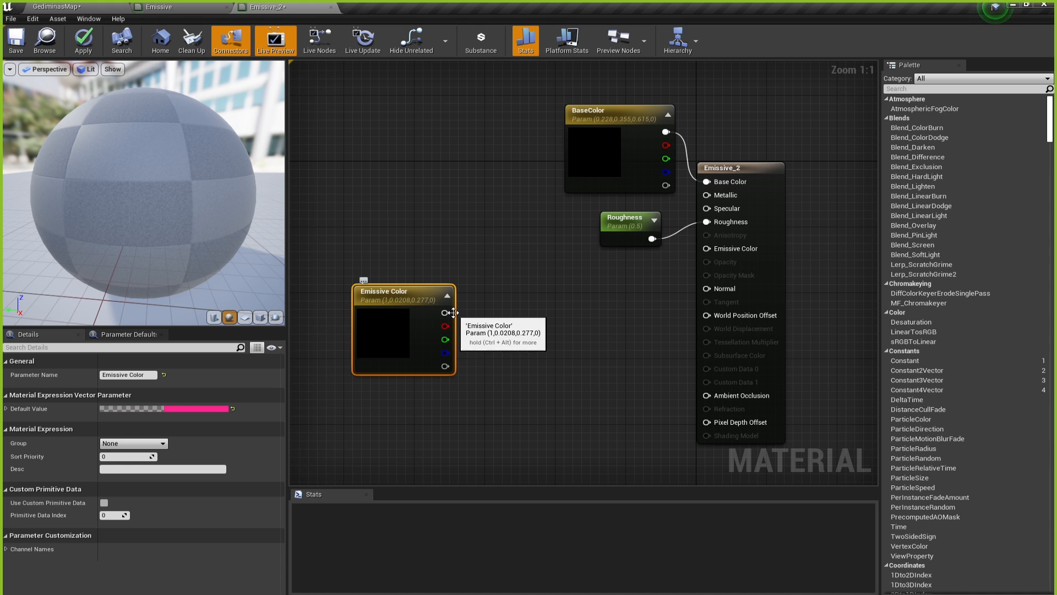
{"action": "left_click_drag", "start_coordinate": [446, 313], "coordinate": [529, 324]}
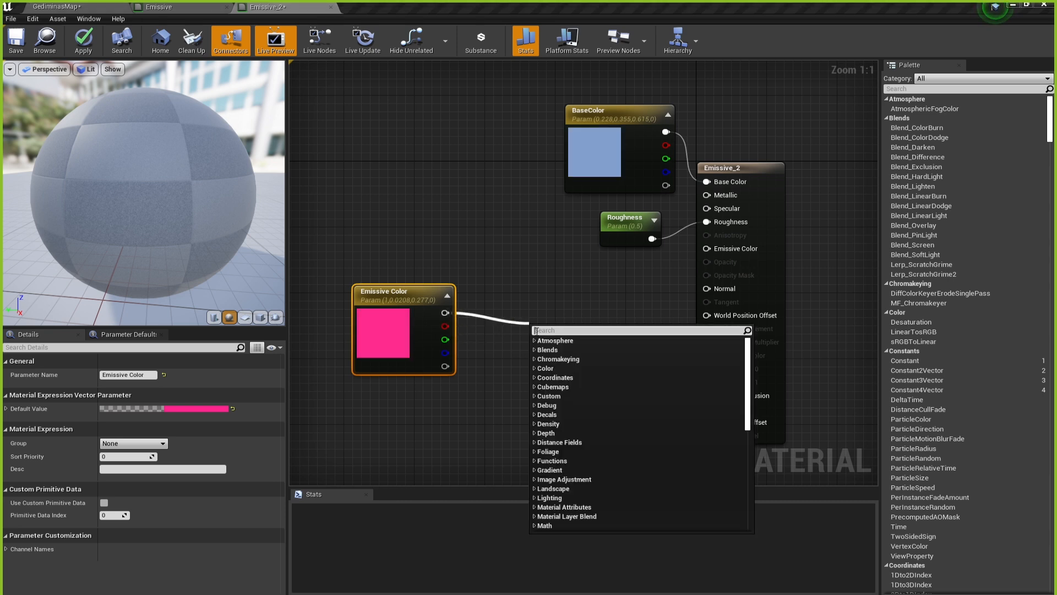
{"action": "type", "text": "multi"}
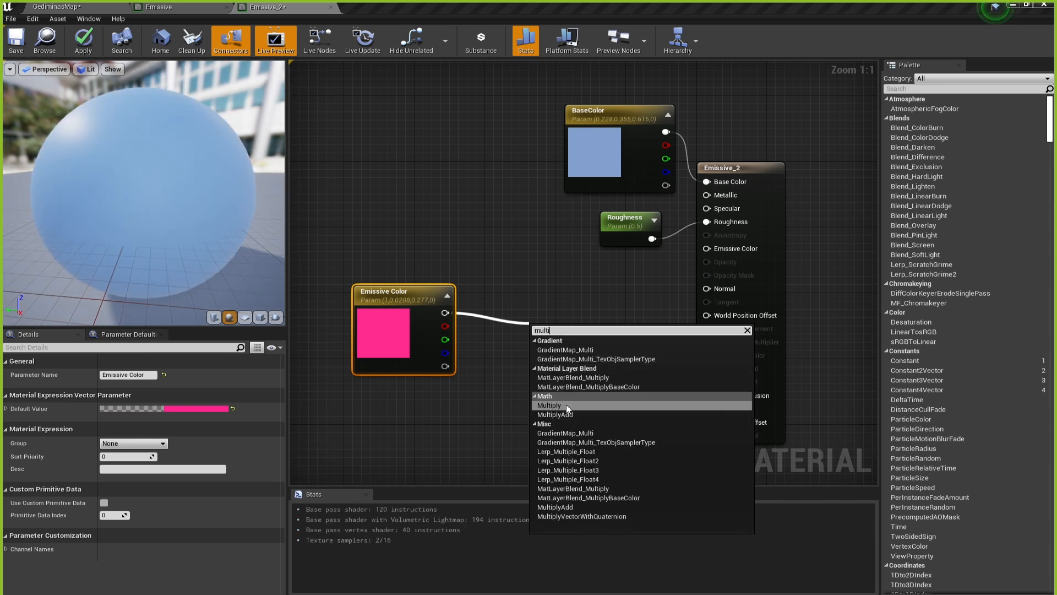
{"action": "left_click", "coordinate": [566, 404]}
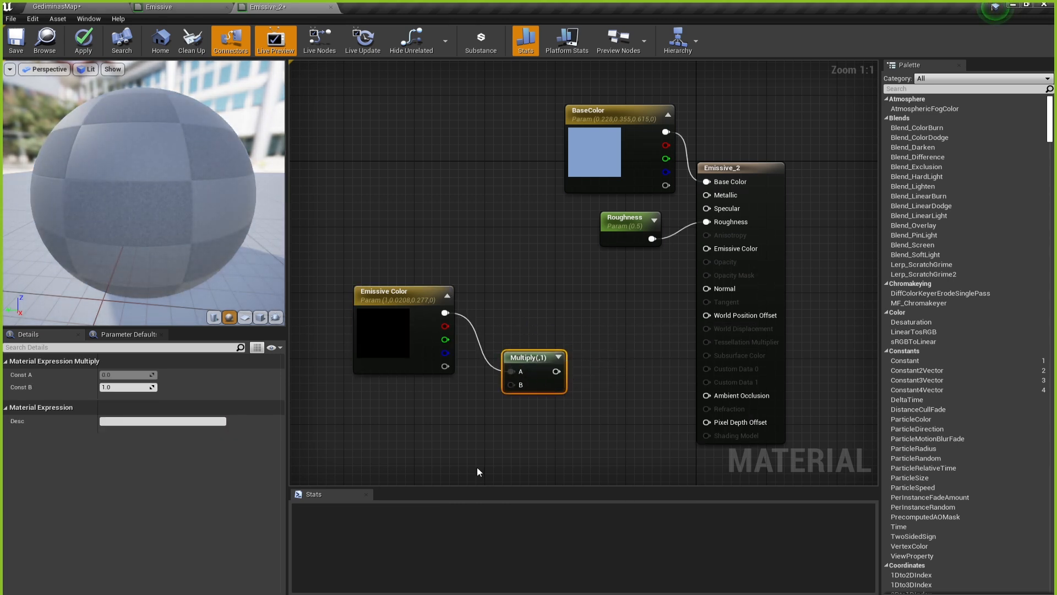
Add a scalar parameter named Strength to the Multiply node's B input and place it below the Emissive Color node.
{"action": "right_click_drag", "start_coordinate": [479, 469], "coordinate": [548, 385]}
{"action": "left_click_drag", "start_coordinate": [582, 304], "coordinate": [529, 321]}
{"action": "type", "text": "scalar"}
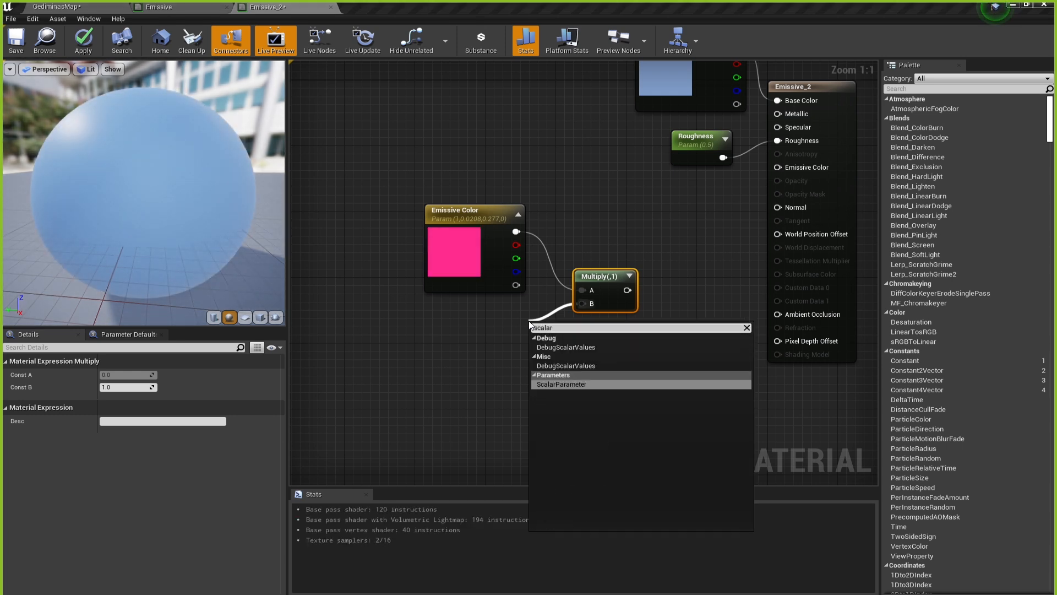
{"action": "left_click", "coordinate": [570, 383]}
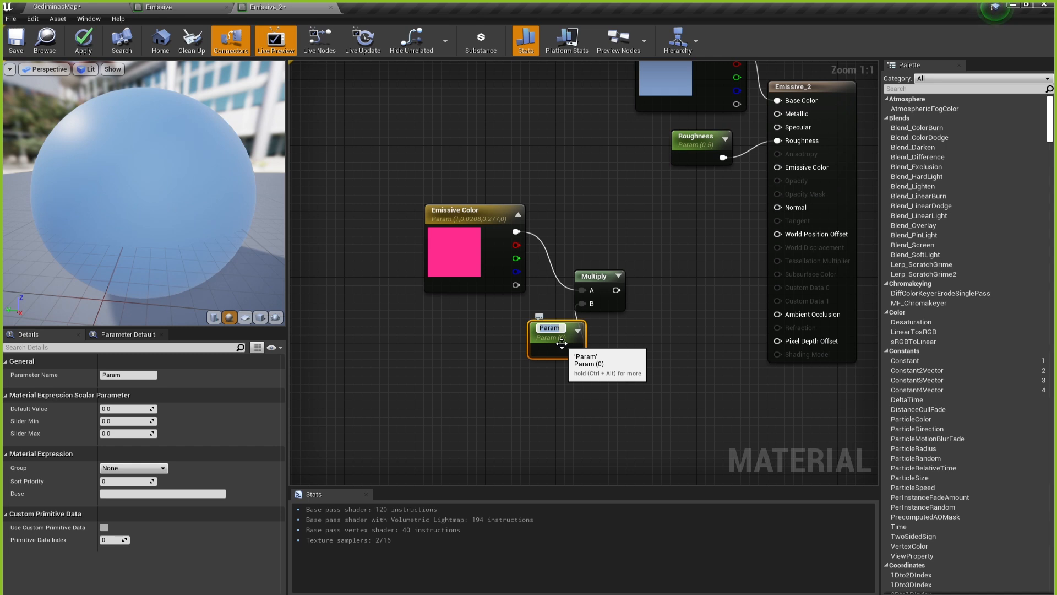
{"action": "type", "text": "Strength"}
{"action": "left_click", "coordinate": [542, 377]}
{"action": "left_click_drag", "start_coordinate": [558, 330], "coordinate": [504, 325]}
{"action": "left_click", "coordinate": [675, 269]}
{"action": "right_click_drag", "start_coordinate": [674, 268], "coordinate": [605, 325]}
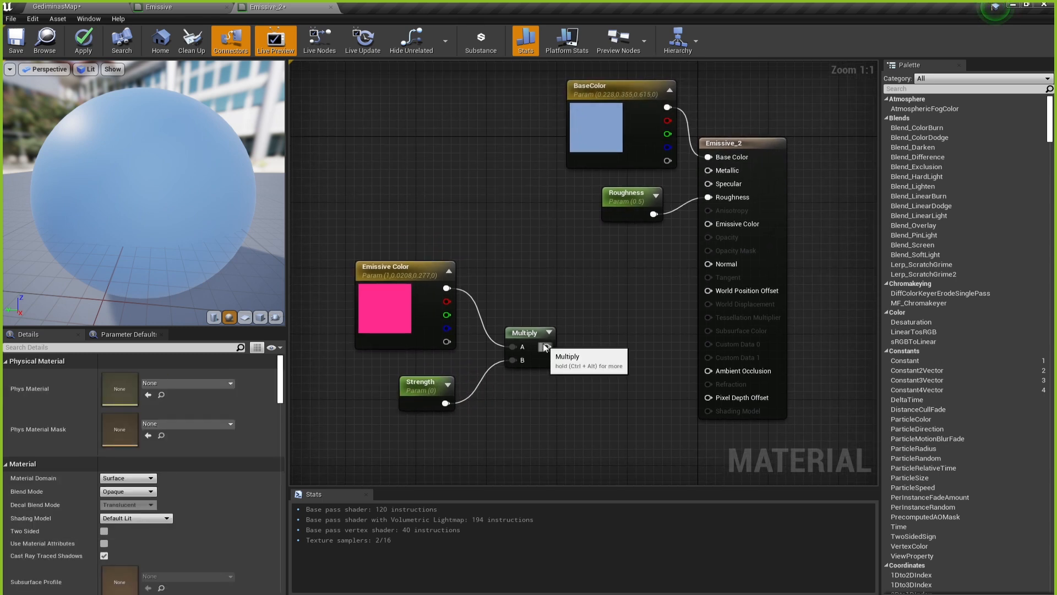
Connect the Multiply output to the material's Emissive Color input and move the three emissive nodes closer to the material node.
{"action": "left_click_drag", "start_coordinate": [548, 347], "coordinate": [709, 291]}
{"action": "left_click_drag", "start_coordinate": [725, 217], "coordinate": [716, 223]}
{"action": "left_click_drag", "start_coordinate": [585, 443], "coordinate": [425, 334]}
{"action": "left_click_drag", "start_coordinate": [419, 273], "coordinate": [504, 231]}
{"action": "left_click", "coordinate": [473, 171]}
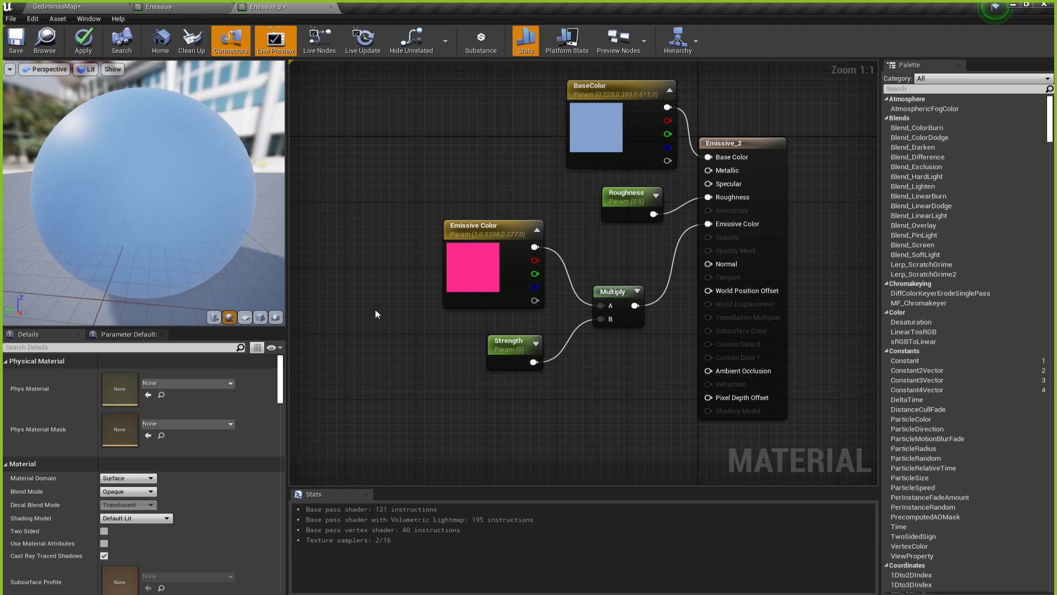
Set the Strength parameter's slider maximum to 50 and its default value to 10.
{"action": "left_click", "coordinate": [504, 350]}
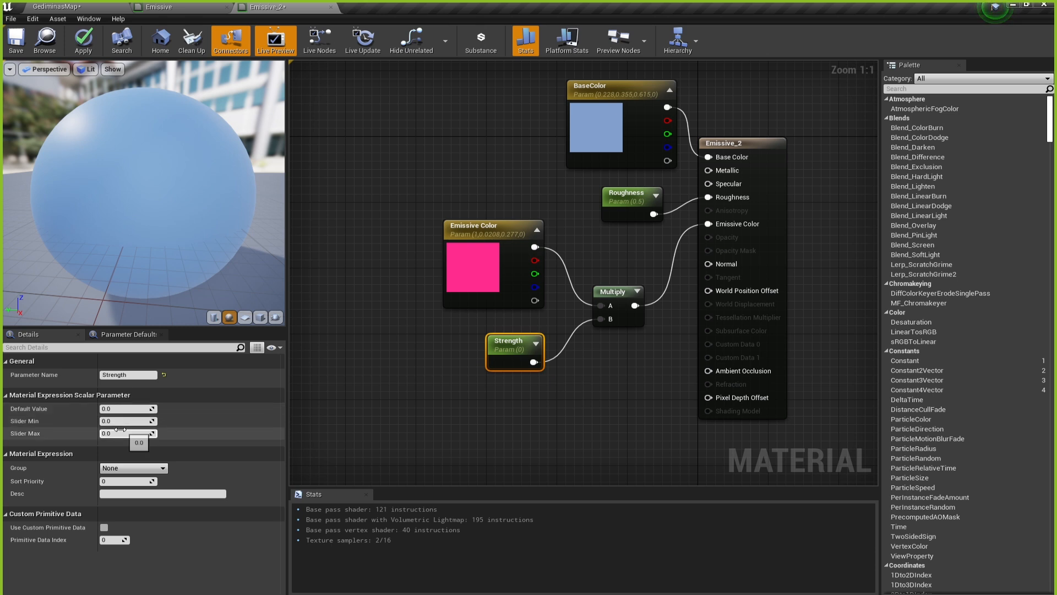
{"action": "left_click", "coordinate": [117, 422]}
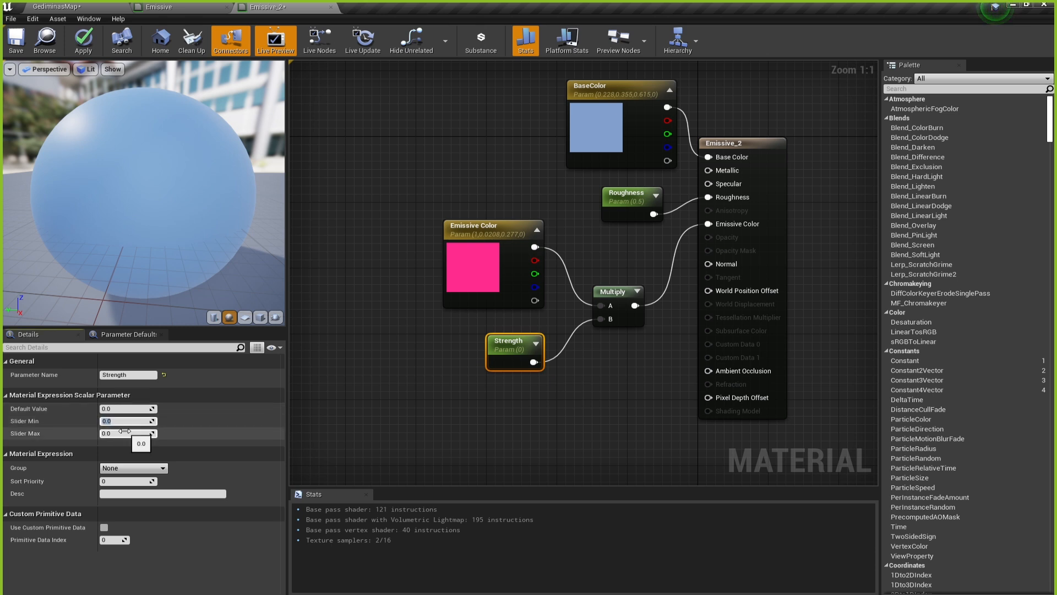
{"action": "left_click", "coordinate": [126, 435]}
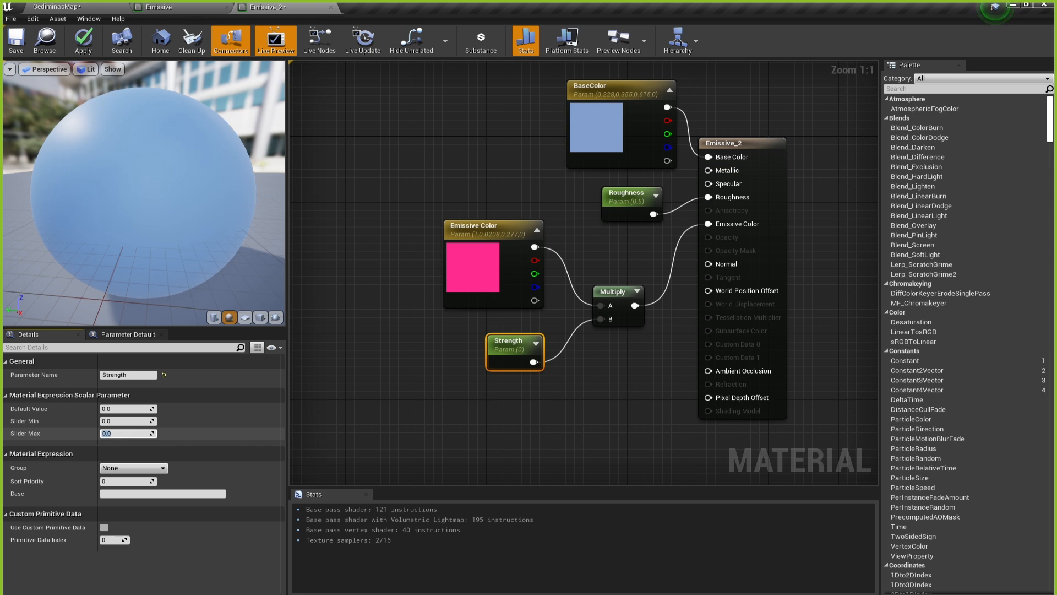
{"action": "type", "text": "50"}
{"action": "key", "text": "Return"}
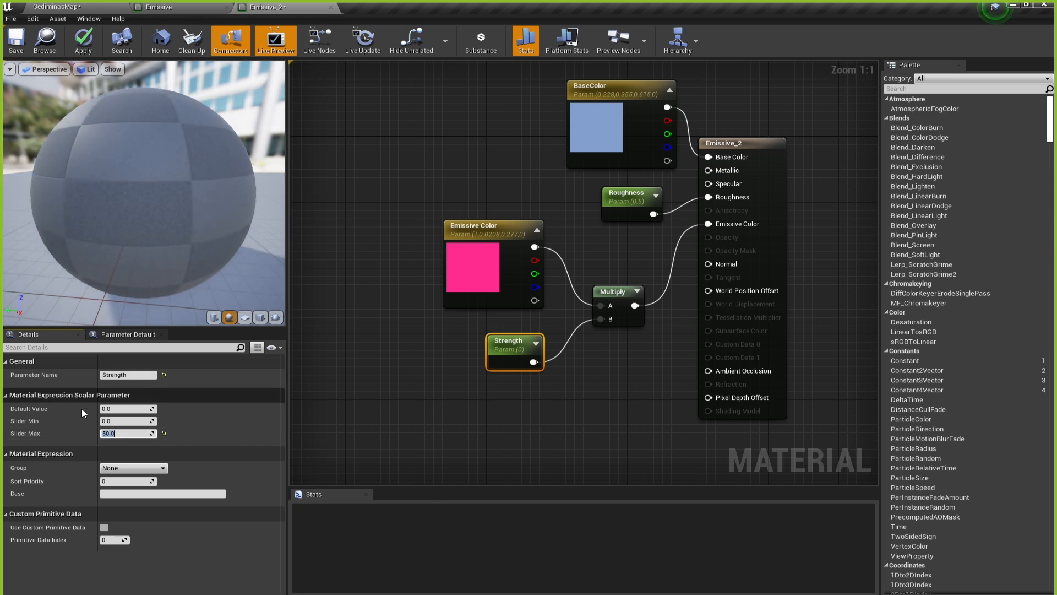
{"action": "left_click", "coordinate": [115, 409]}
{"action": "type", "text": "10"}
{"action": "key", "text": "Return"}
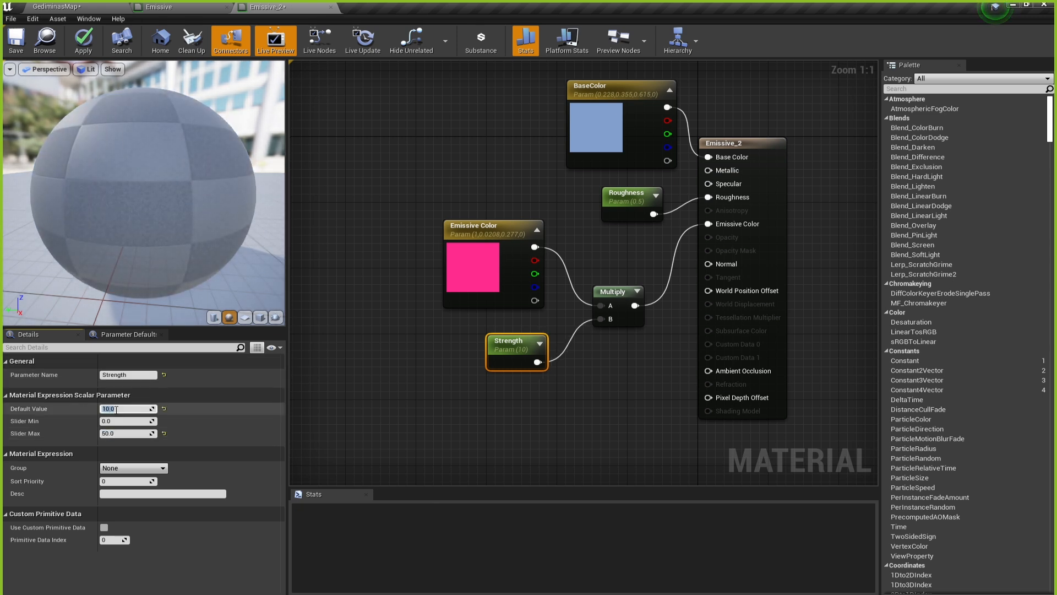
{"action": "left_click", "coordinate": [391, 402]}
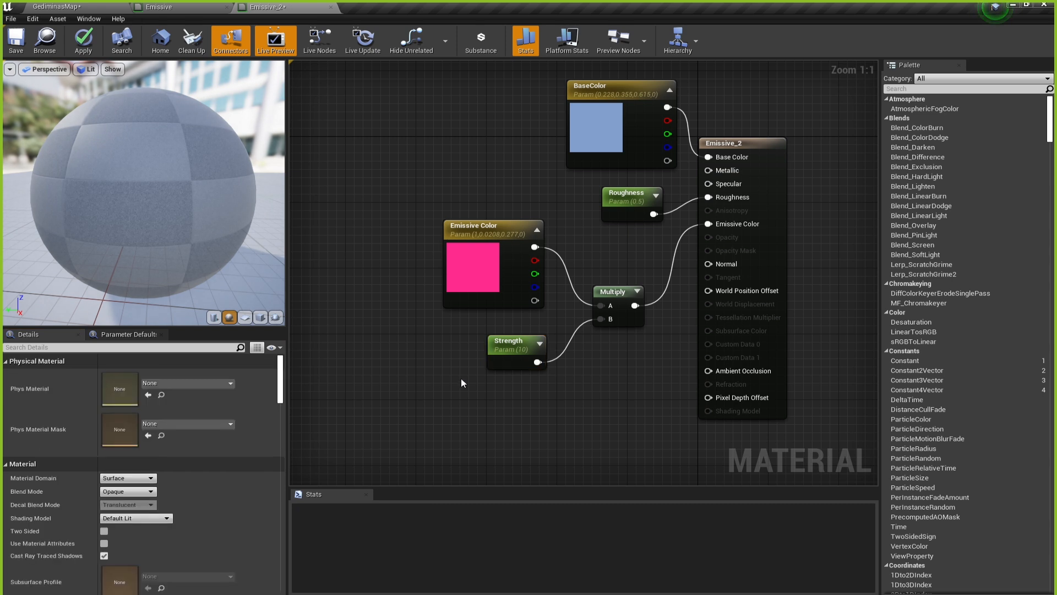
{"action": "left_click", "coordinate": [516, 353]}
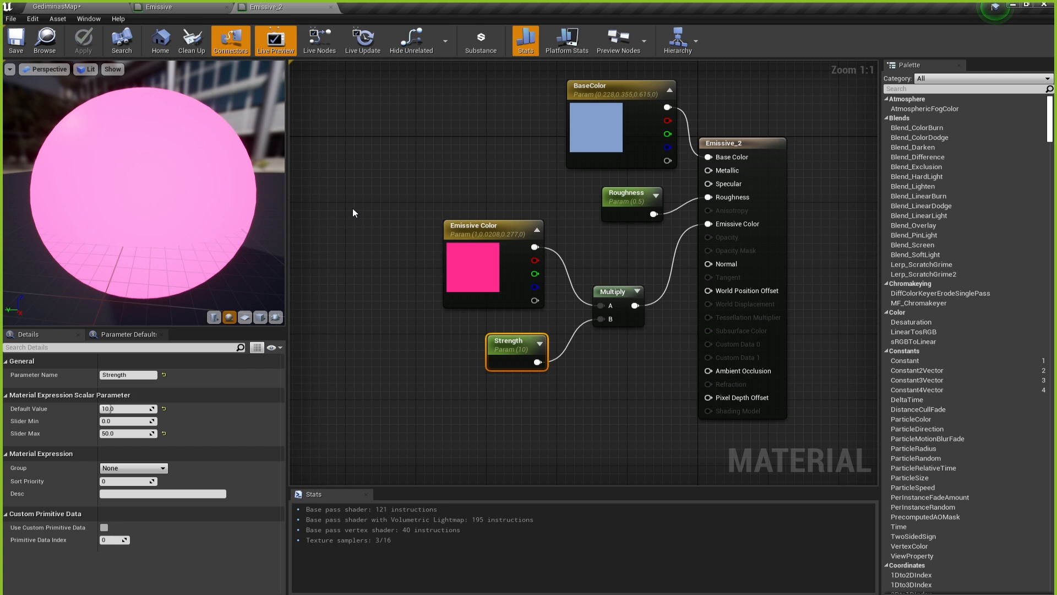
Close the Emissive_2 material editor and create a material instance from Emissive_2 in the Materials folder.
{"action": "left_click", "coordinate": [331, 7]}
{"action": "left_click", "coordinate": [74, 12]}
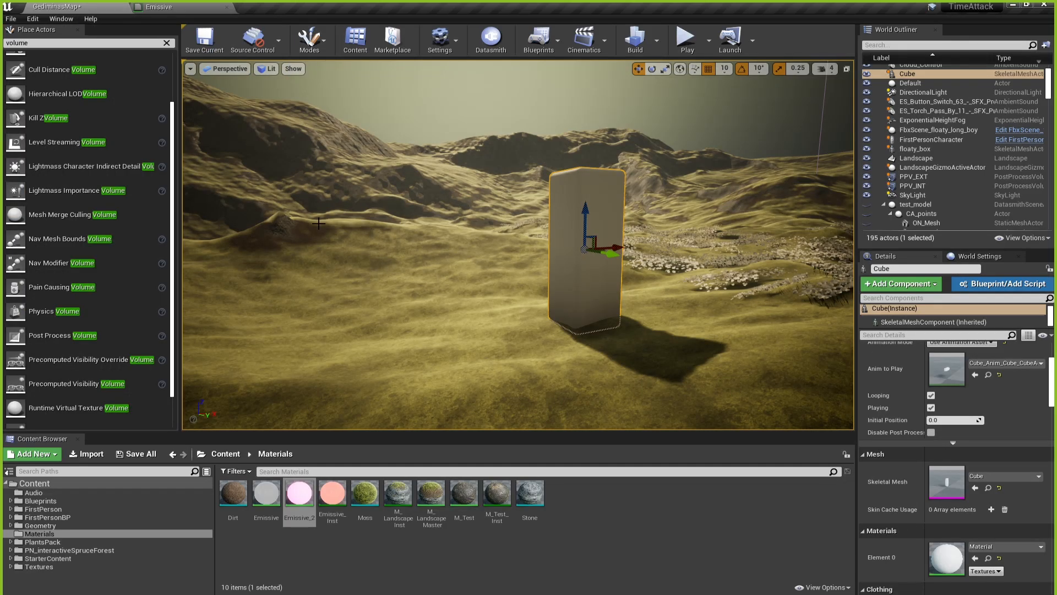
{"action": "right_click", "coordinate": [301, 503]}
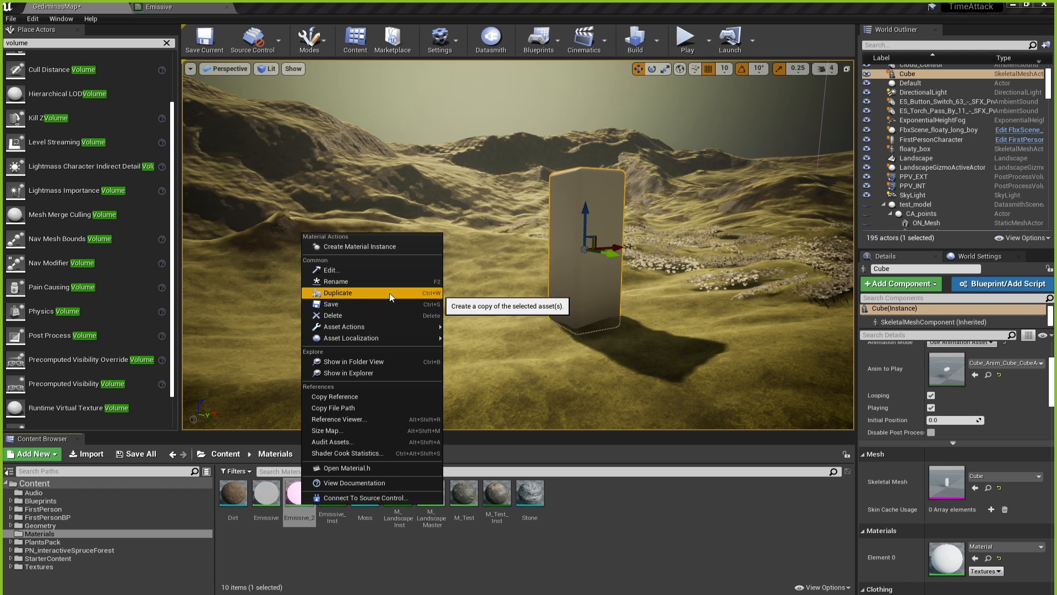
{"action": "left_click", "coordinate": [338, 247]}
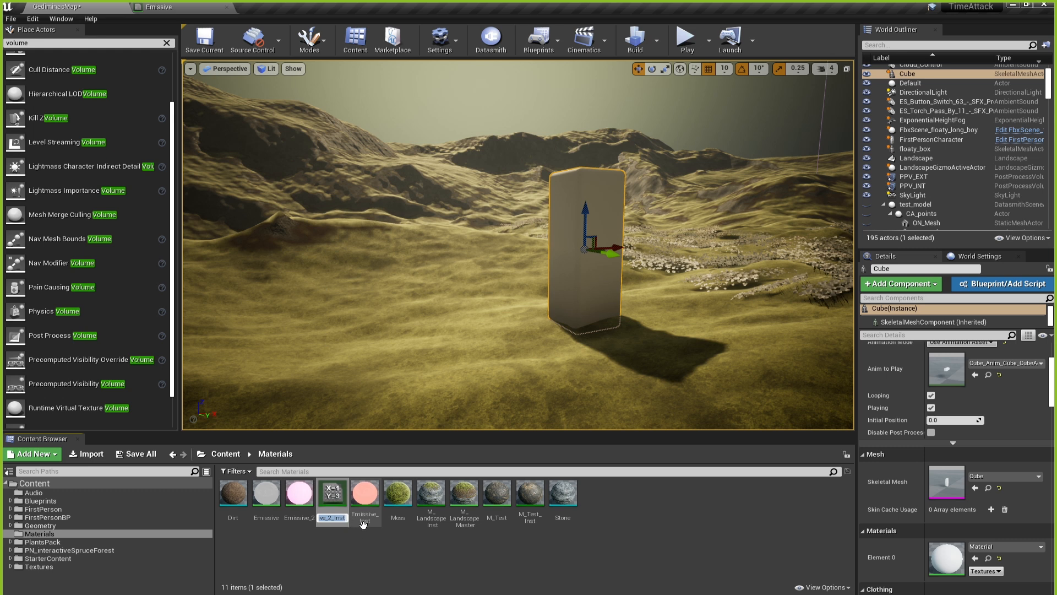
Accept the name Emissive_2_Inst, open the instance and enable its BaseColor, Emissive Color, Roughness and Strength parameters.
{"action": "key", "text": "Return"}
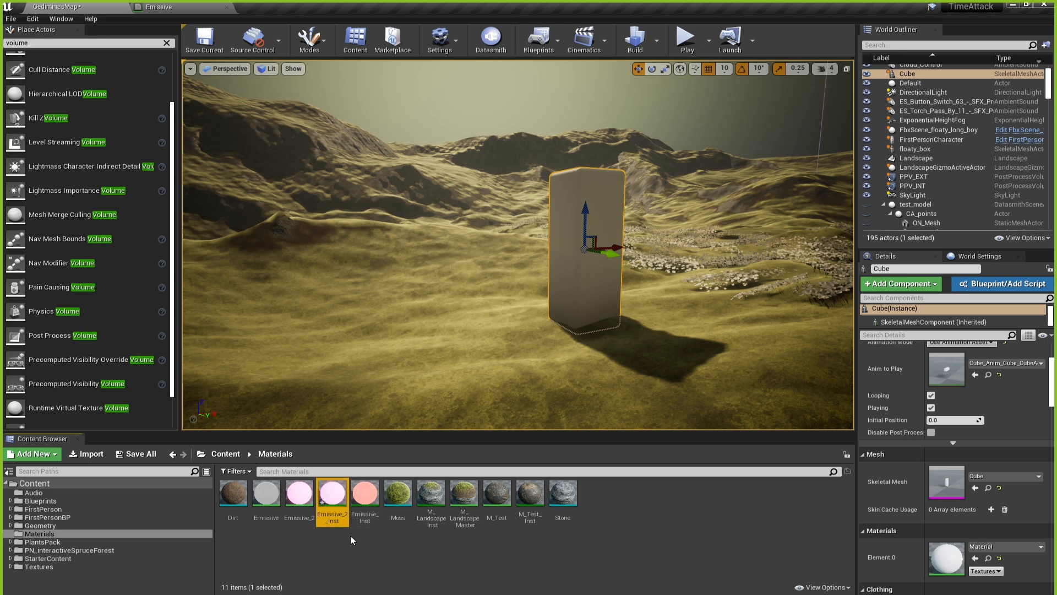
{"action": "double_click", "coordinate": [333, 496]}
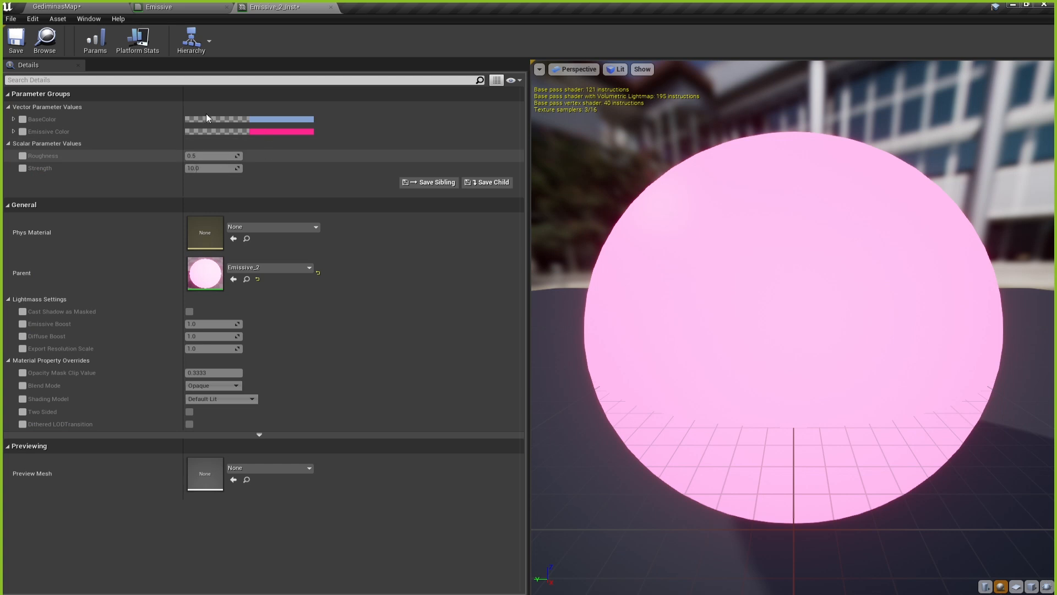
{"action": "left_click", "coordinate": [22, 119]}
{"action": "left_click", "coordinate": [23, 131]}
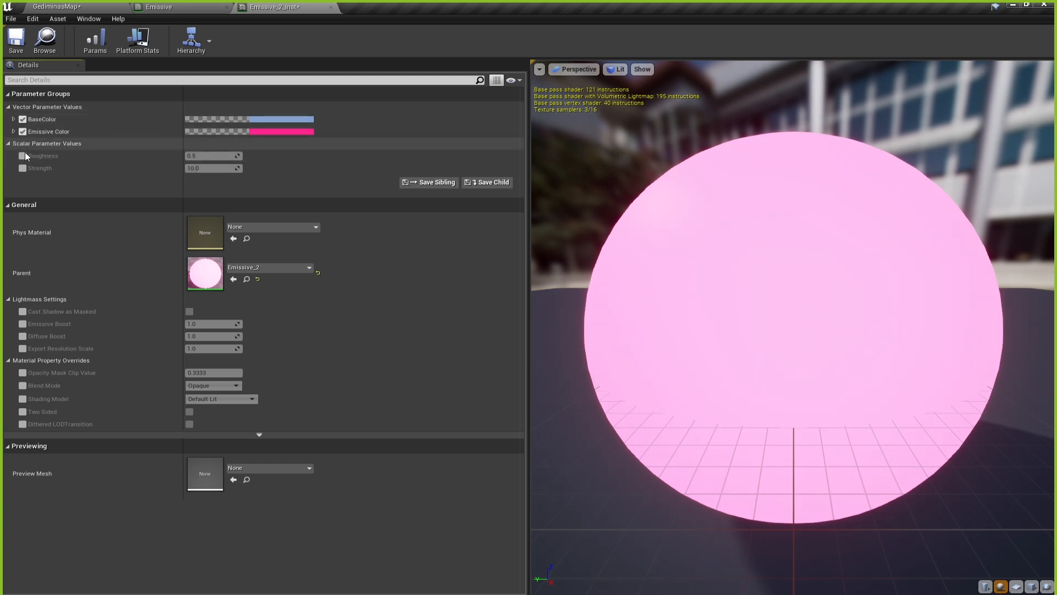
{"action": "left_click", "coordinate": [23, 156]}
{"action": "left_click", "coordinate": [23, 168]}
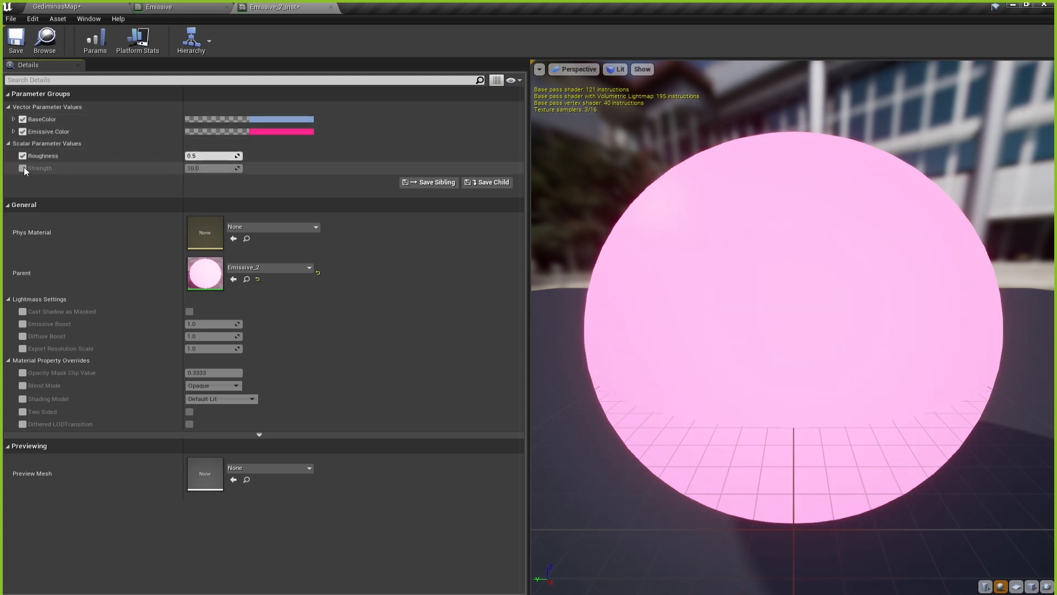
Try the instance's Strength at 50 and reduce it to 0.0, and set Roughness to 0.0.
{"action": "left_click", "coordinate": [204, 168]}
{"action": "type", "text": "50"}
{"action": "key", "text": "Return"}
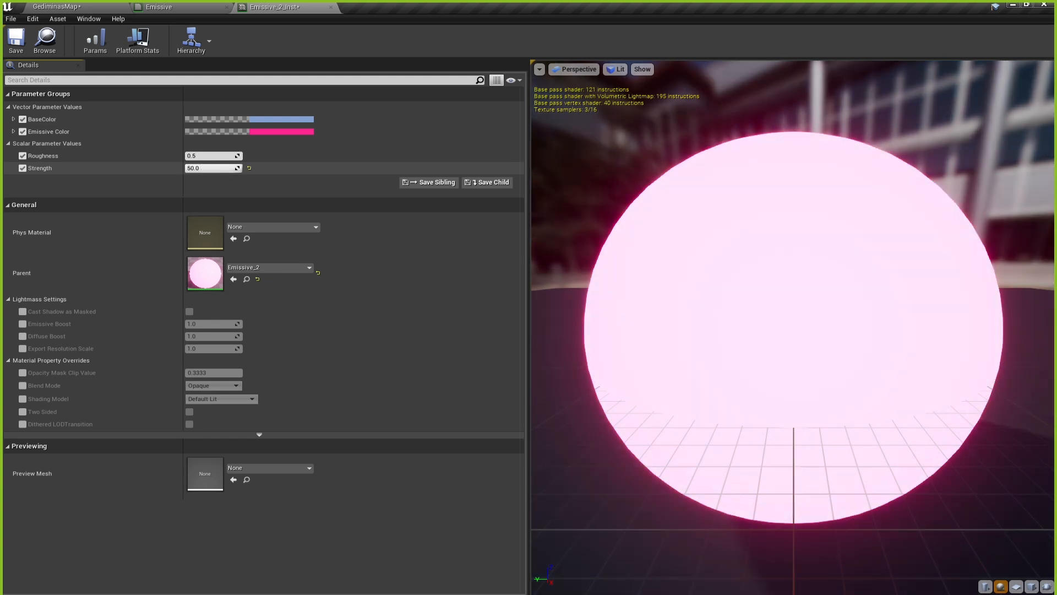
{"action": "left_click_drag", "start_coordinate": [203, 168], "coordinate": [168, 156]}
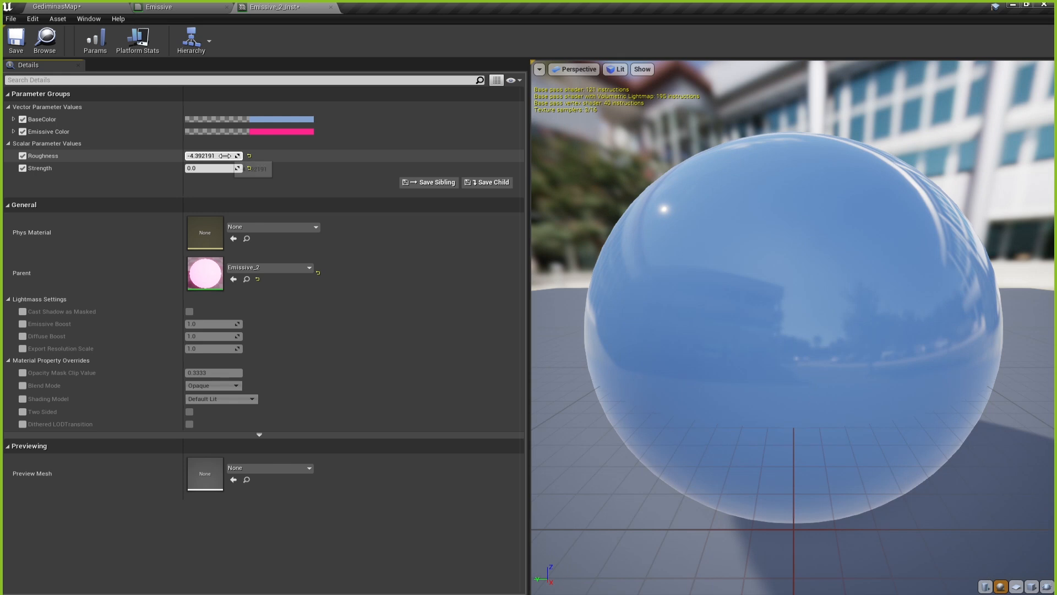
{"action": "left_click", "coordinate": [201, 155]}
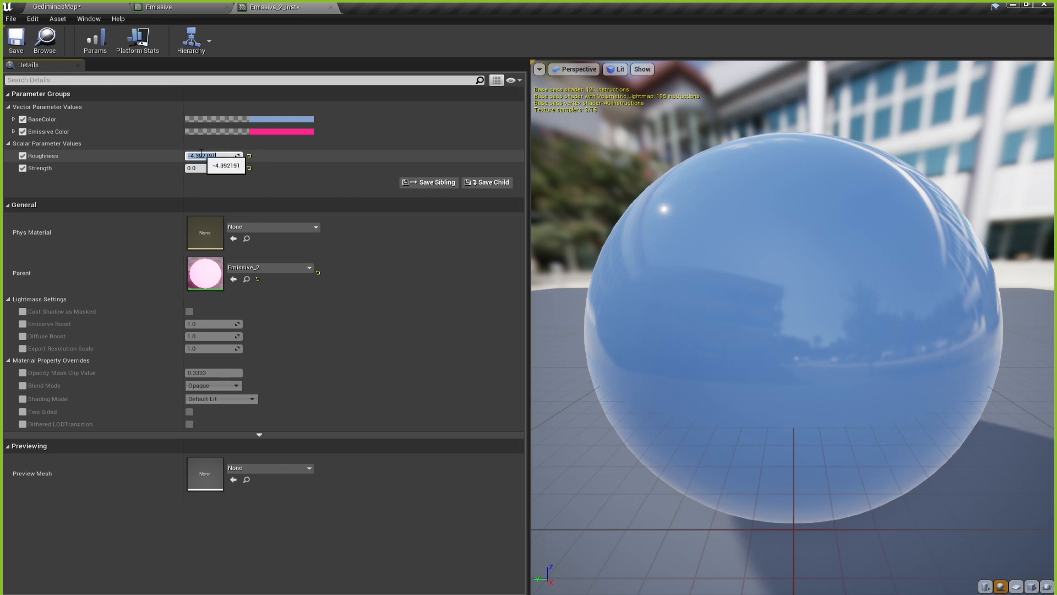
{"action": "type", "text": "0.0"}
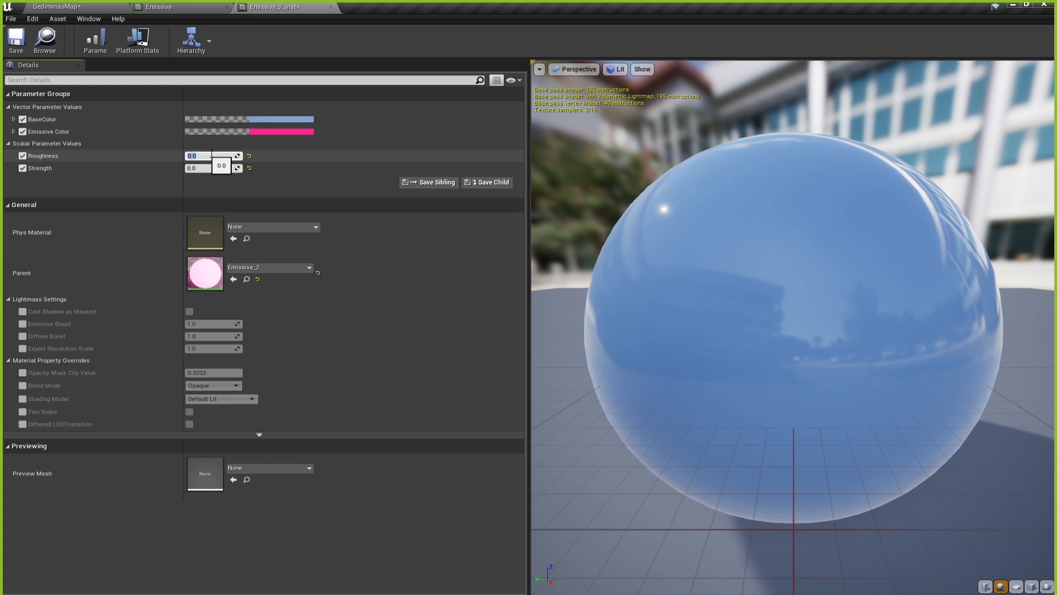
Set the instance's BaseColor to a saturated orange, about hex sRGB CE642F00.
{"action": "left_click", "coordinate": [280, 121]}
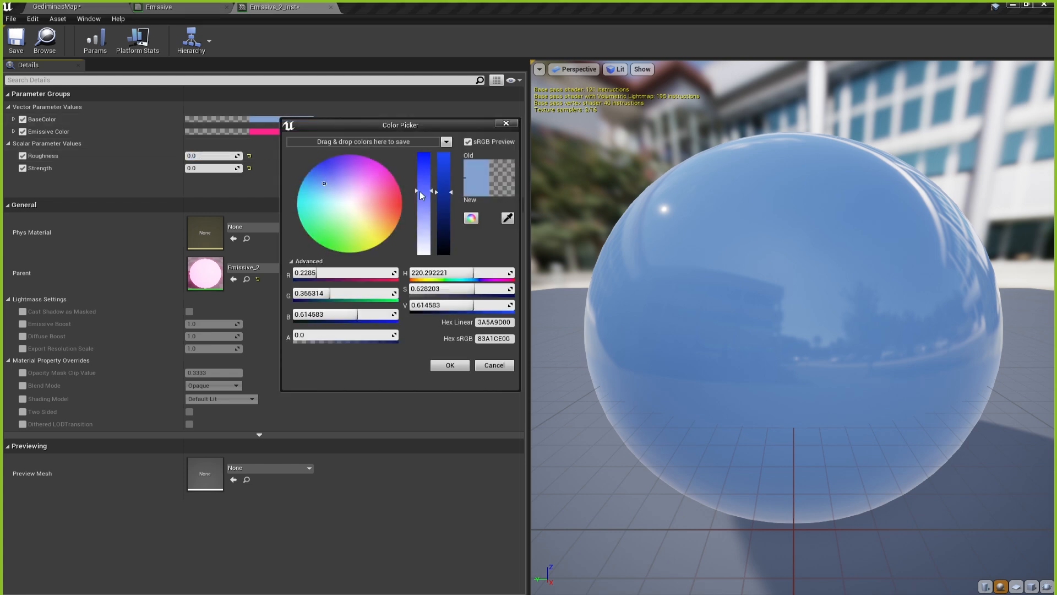
{"action": "mouse_move", "coordinate": [420, 191]}
{"action": "left_mouse_down"}
{"action": "mouse_move", "coordinate": [425, 165]}
{"action": "mouse_move", "coordinate": [405, 176]}
{"action": "mouse_move", "coordinate": [423, 166]}
{"action": "left_mouse_up"}
{"action": "left_click", "coordinate": [378, 209]}
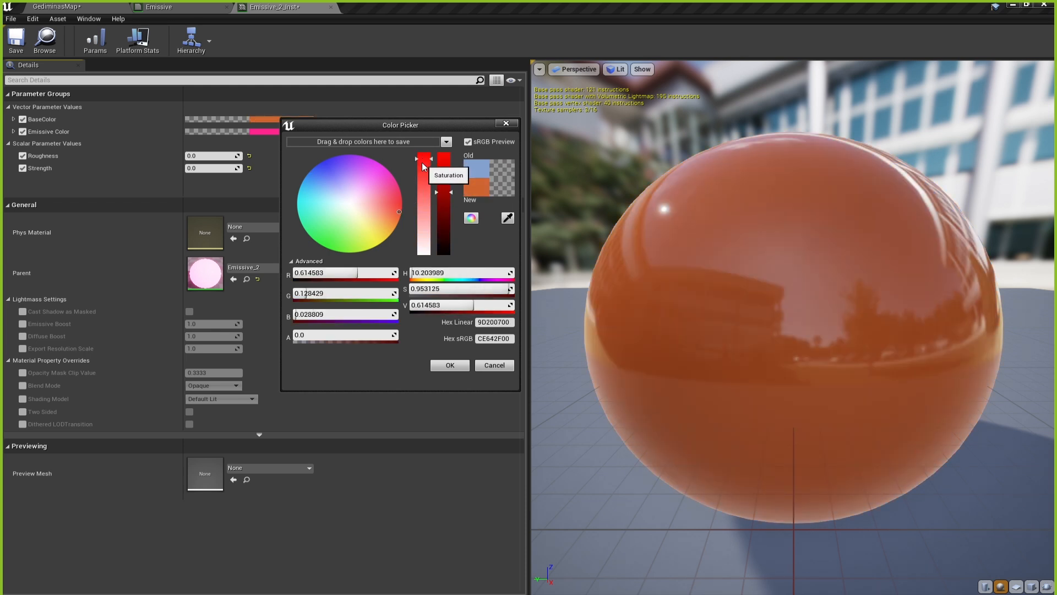
{"action": "left_click", "coordinate": [457, 365]}
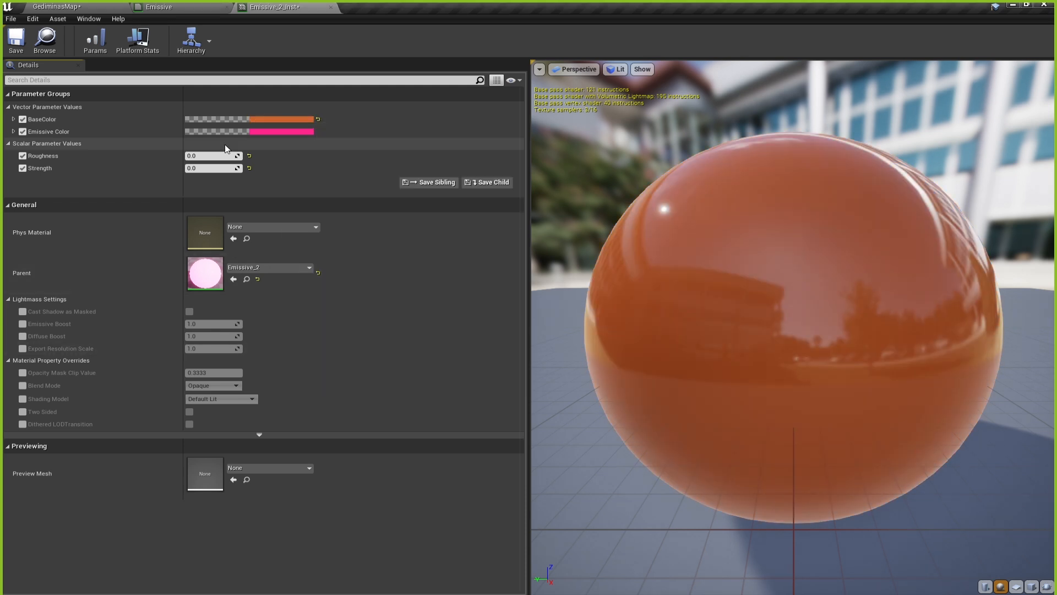
Leave the pink Emissive Color as it is and set the instance's Strength to 20.
{"action": "left_click", "coordinate": [278, 131]}
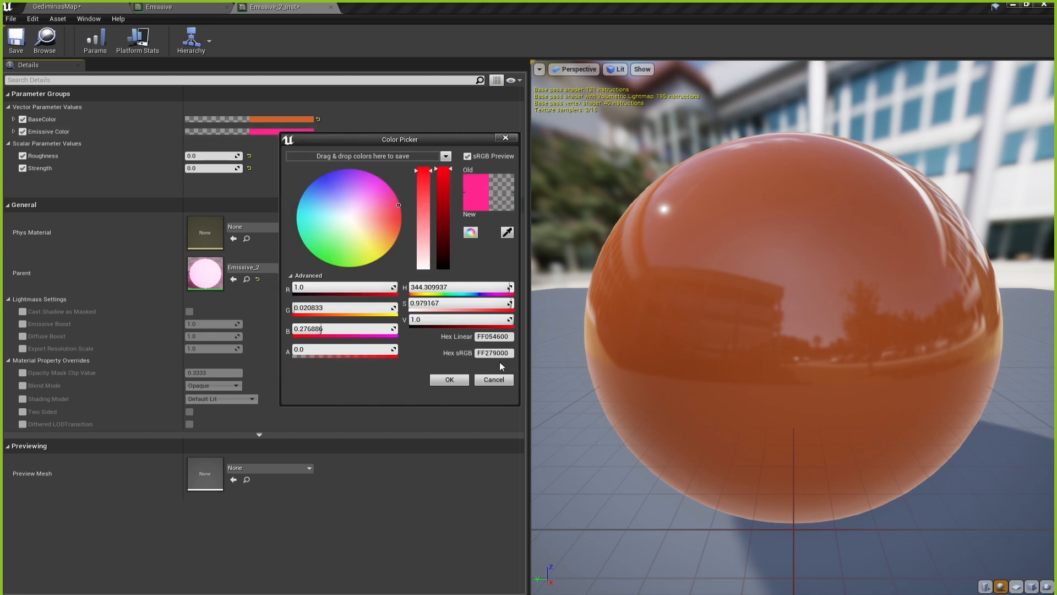
{"action": "left_click", "coordinate": [494, 379]}
{"action": "left_click", "coordinate": [206, 169]}
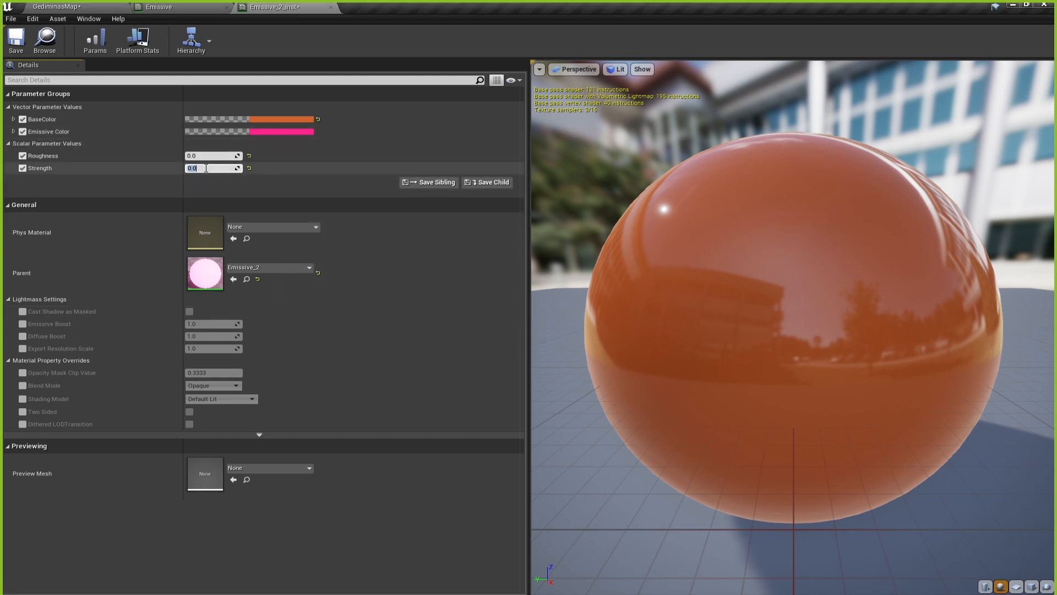
{"action": "type", "text": "20"}
{"action": "key", "text": "Return"}
Set the Emissive Color to a light green, about hex sRGB 89FFB100, and save the material instance.
{"action": "left_click", "coordinate": [259, 132]}
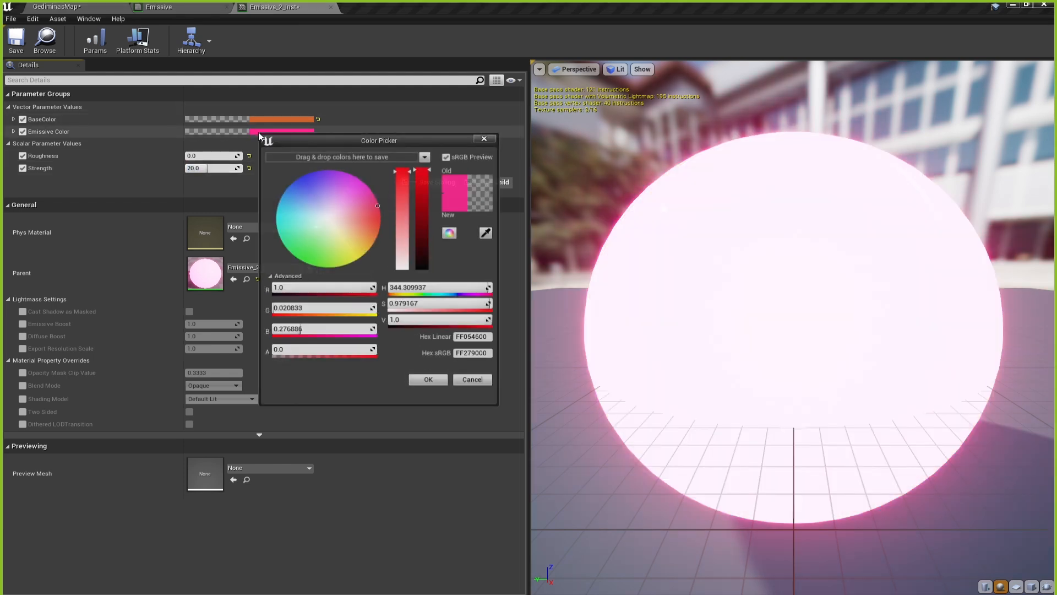
{"action": "left_click", "coordinate": [305, 181]}
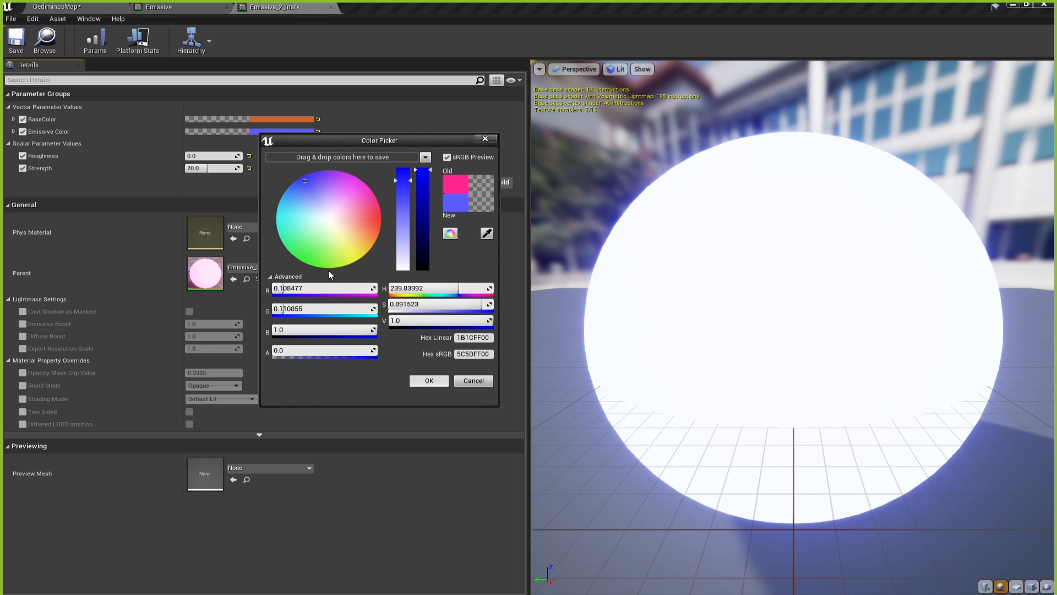
{"action": "left_click", "coordinate": [357, 258]}
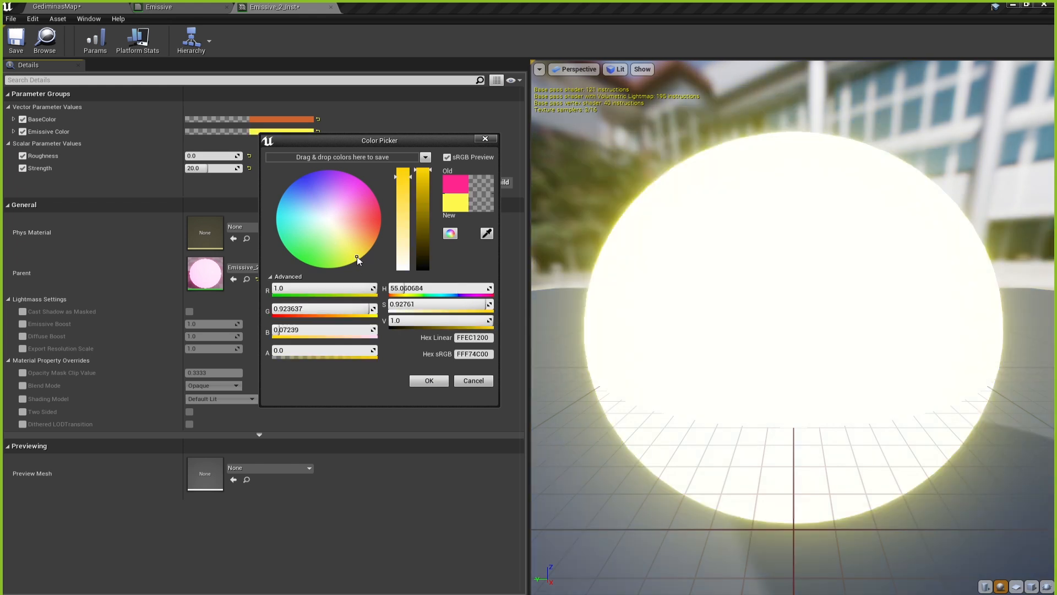
{"action": "left_click", "coordinate": [353, 184]}
{"action": "left_click_drag", "start_coordinate": [338, 182], "coordinate": [300, 245]}
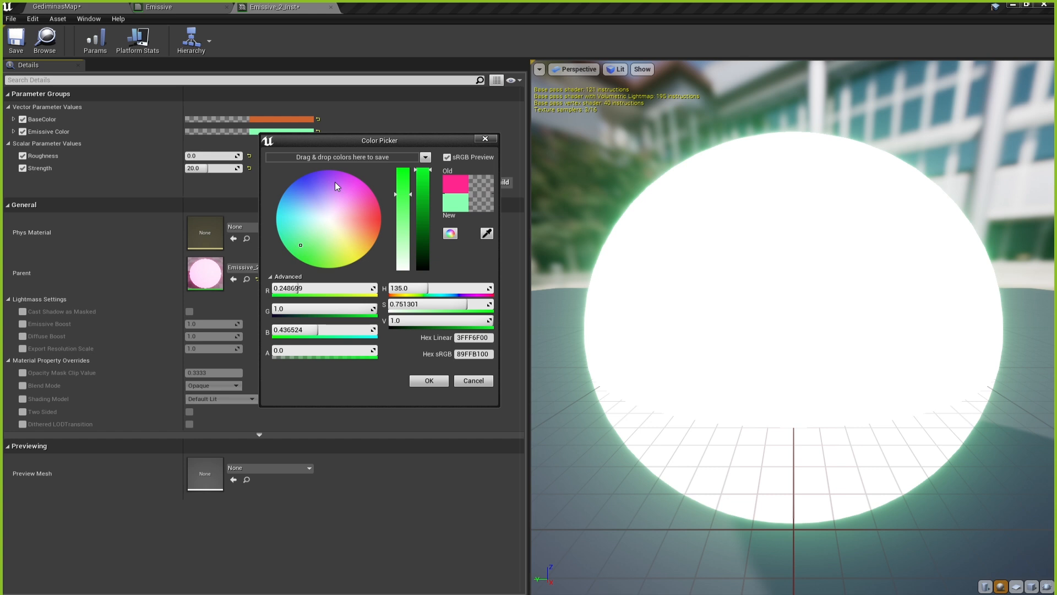
{"action": "left_click", "coordinate": [437, 382]}
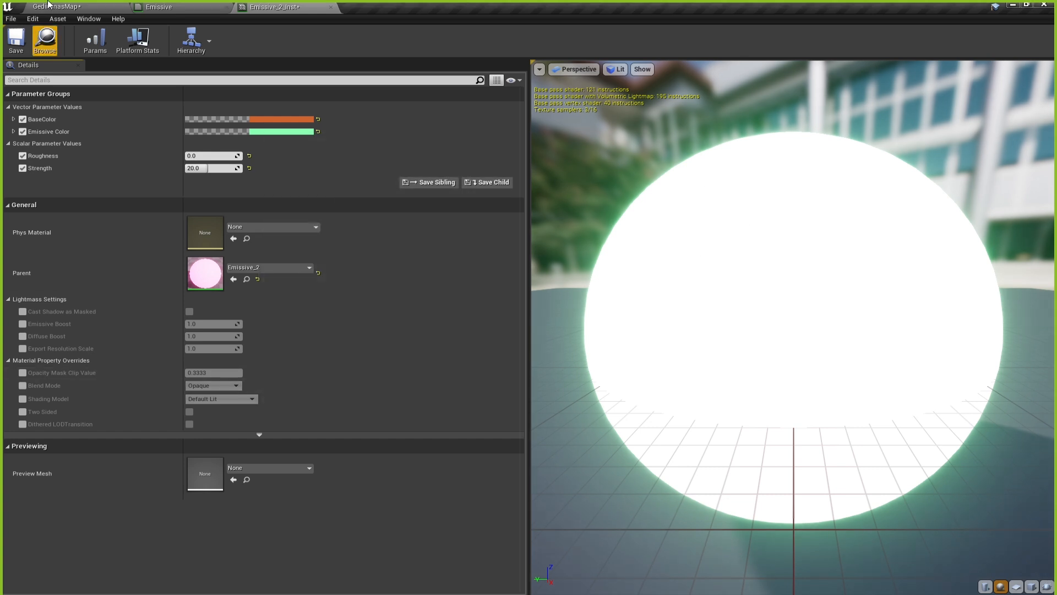
{"action": "left_click", "coordinate": [16, 39]}
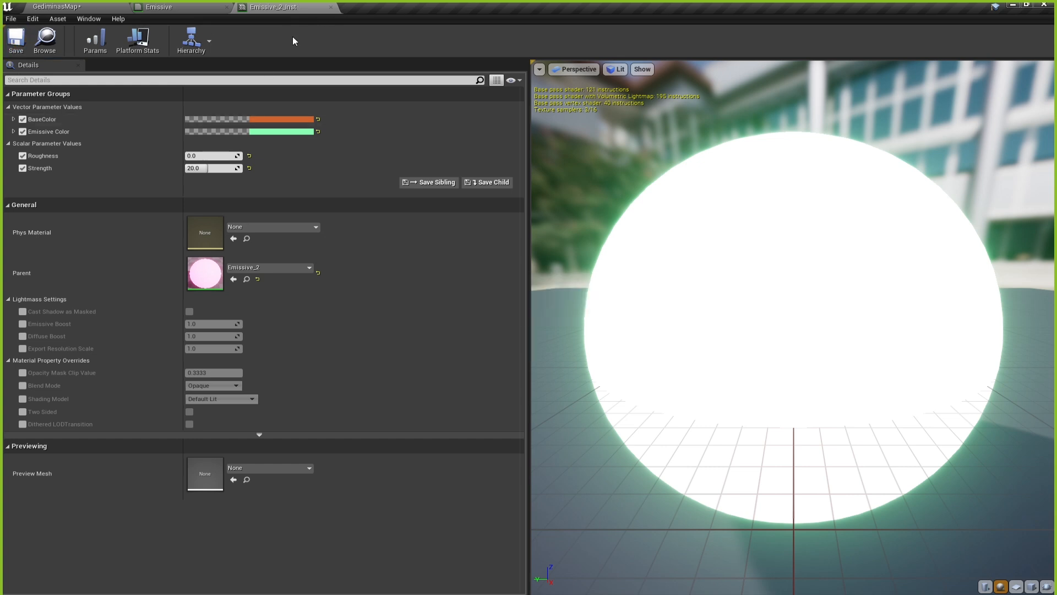
Undock the Emissive_2_Inst editor into a floating window and place it beside the cube in the level view.
{"action": "left_click_drag", "start_coordinate": [281, 7], "coordinate": [384, 84]}
{"action": "left_click", "coordinate": [61, 7]}
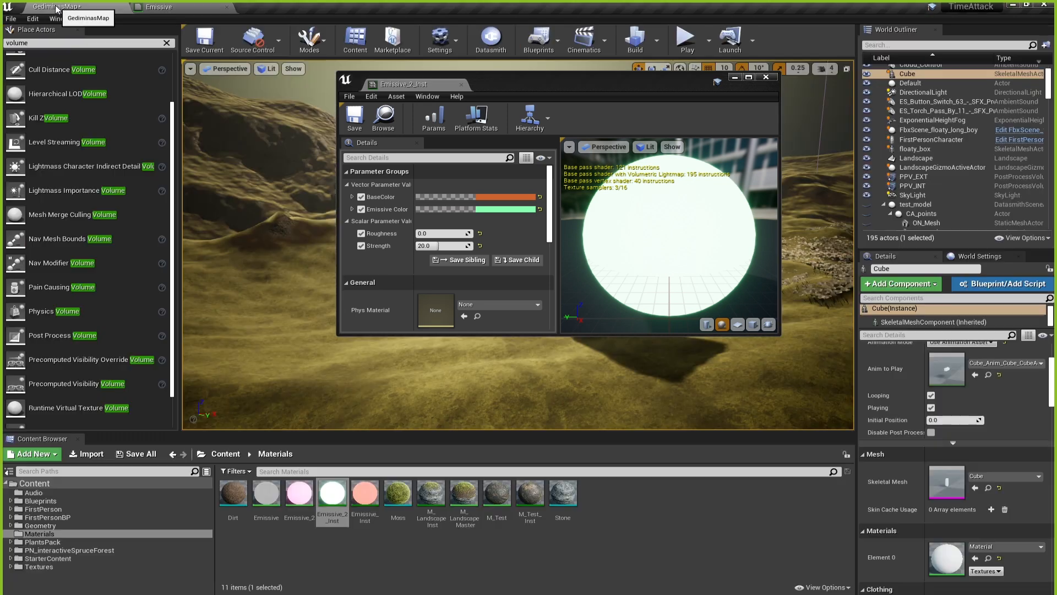
{"action": "left_click_drag", "start_coordinate": [551, 81], "coordinate": [273, 123]}
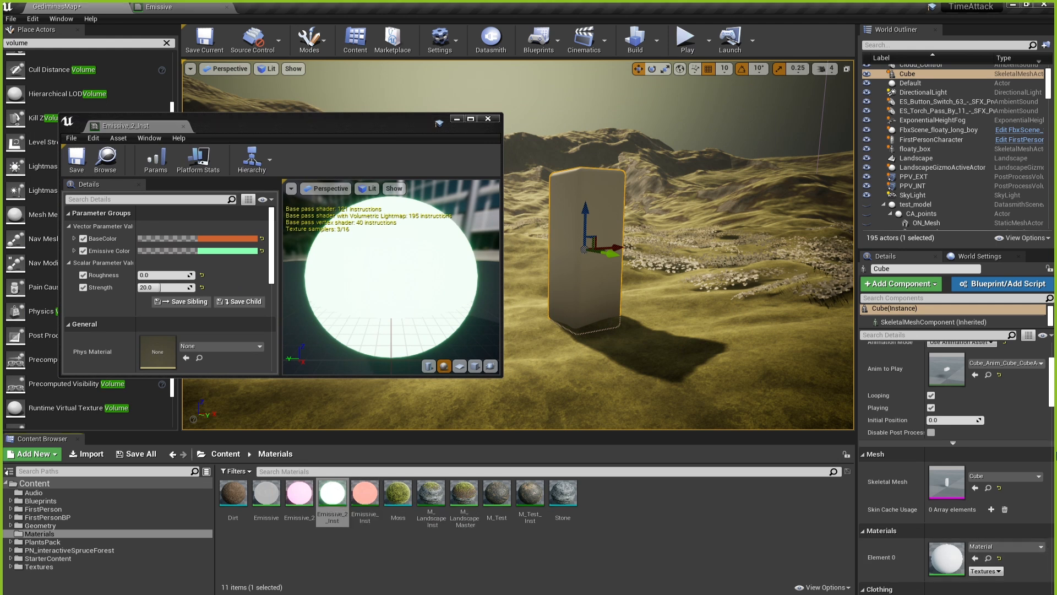
Assign Emissive_2_Inst to the Cube's material Element 0 and save the instance.
{"action": "scroll", "coordinate": [924, 427], "scroll_direction": "down", "scroll_amount": 5}
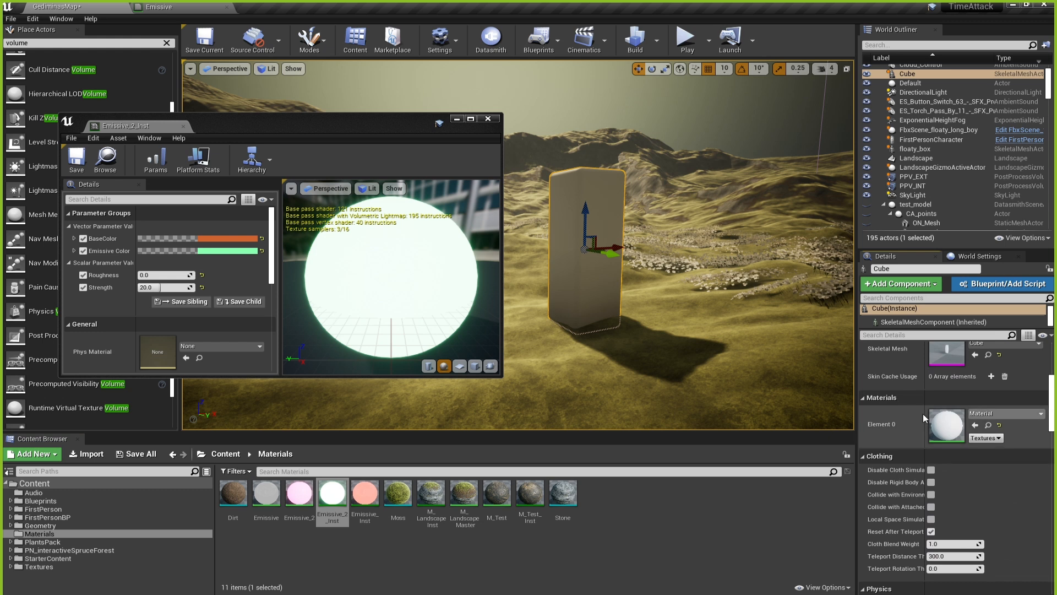
{"action": "left_click_drag", "start_coordinate": [332, 493], "coordinate": [942, 427]}
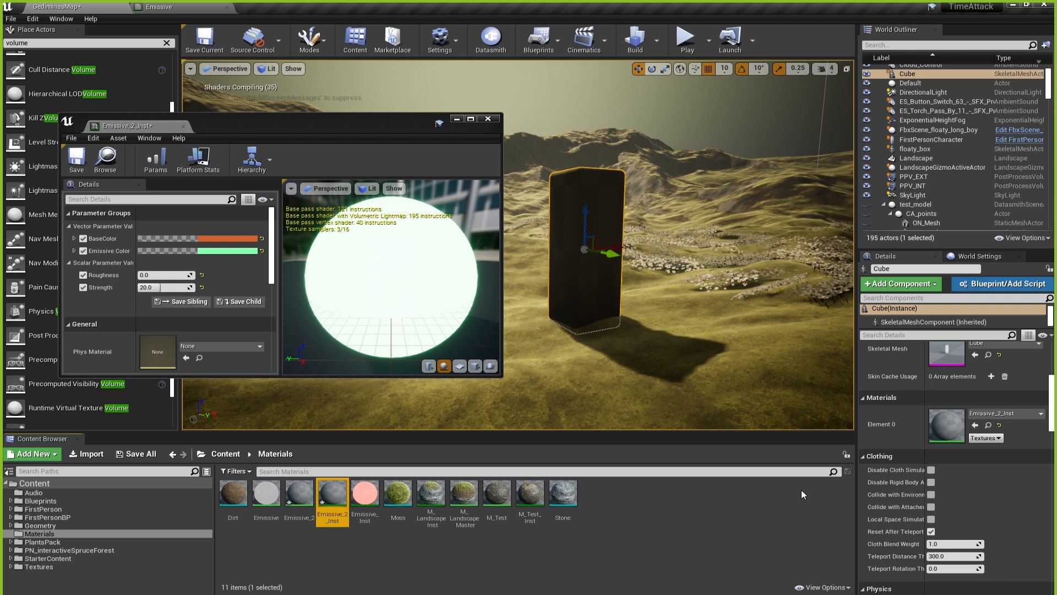
{"action": "left_click", "coordinate": [77, 160]}
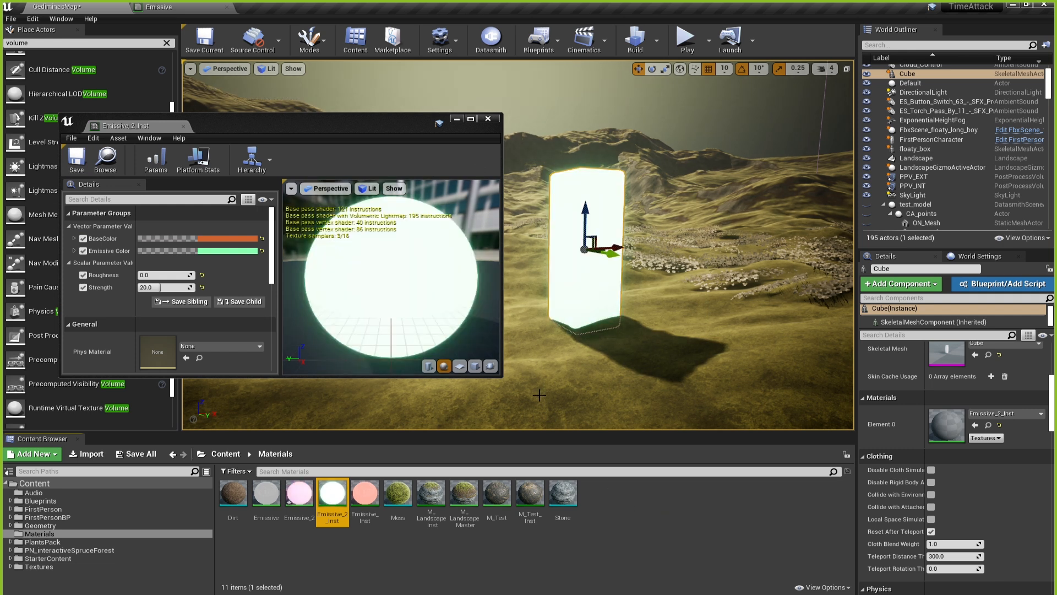
{"action": "left_click", "coordinate": [679, 521]}
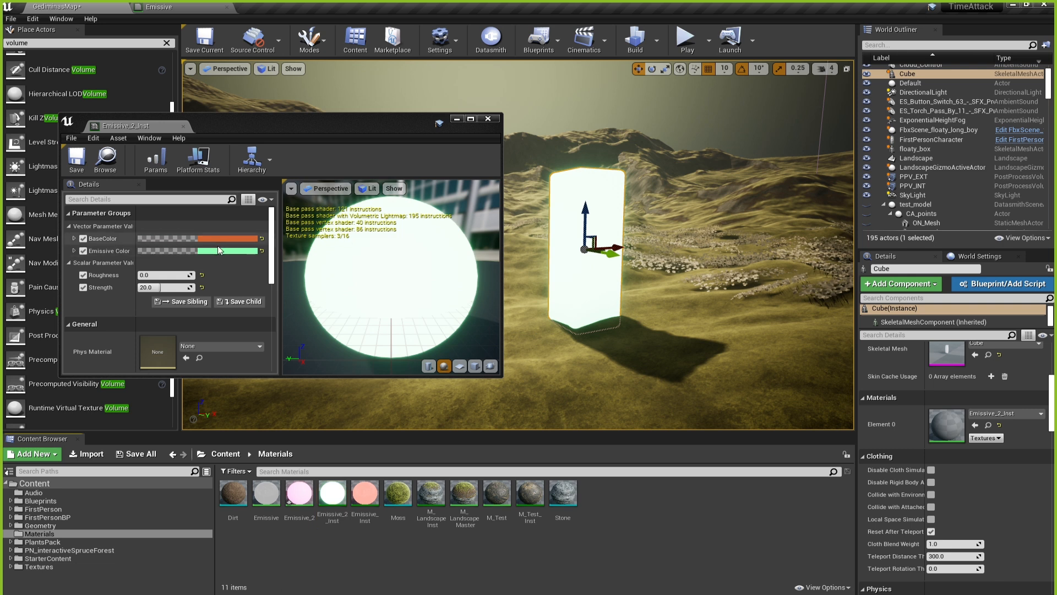
Lower the instance's Strength to 0, raise it to 50, and change the Emissive Color to pinkish magenta.
{"action": "left_click_drag", "start_coordinate": [160, 288], "coordinate": [132, 288]}
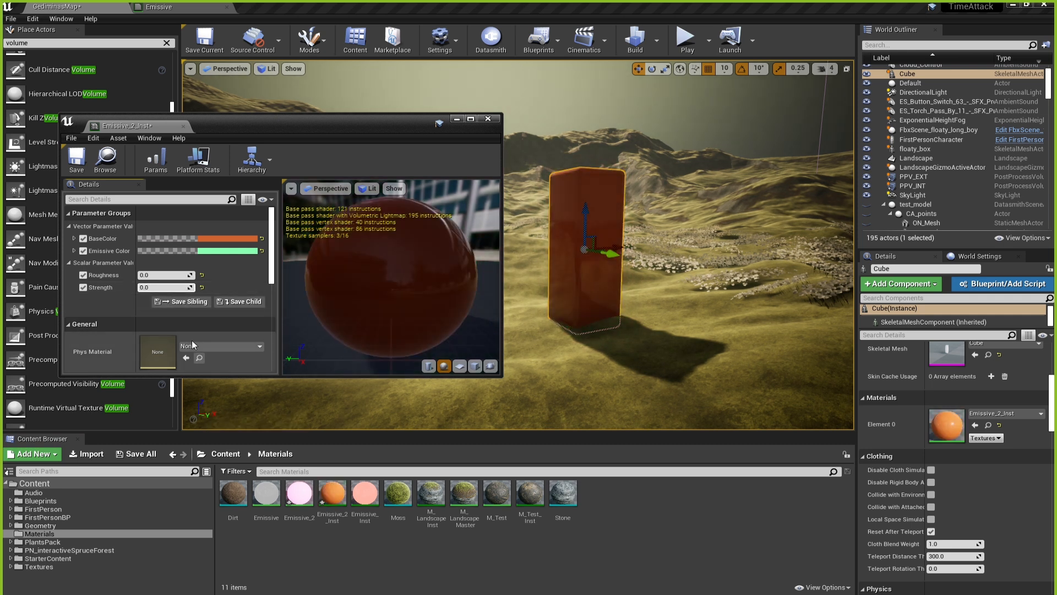
{"action": "left_click_drag", "start_coordinate": [164, 288], "coordinate": [226, 287]}
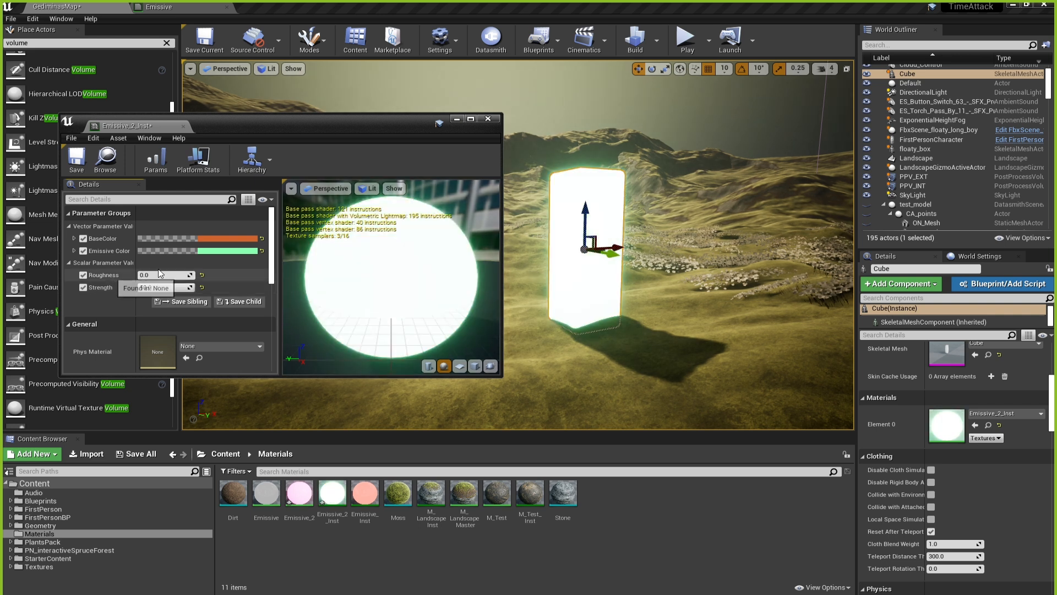
{"action": "left_click", "coordinate": [228, 252]}
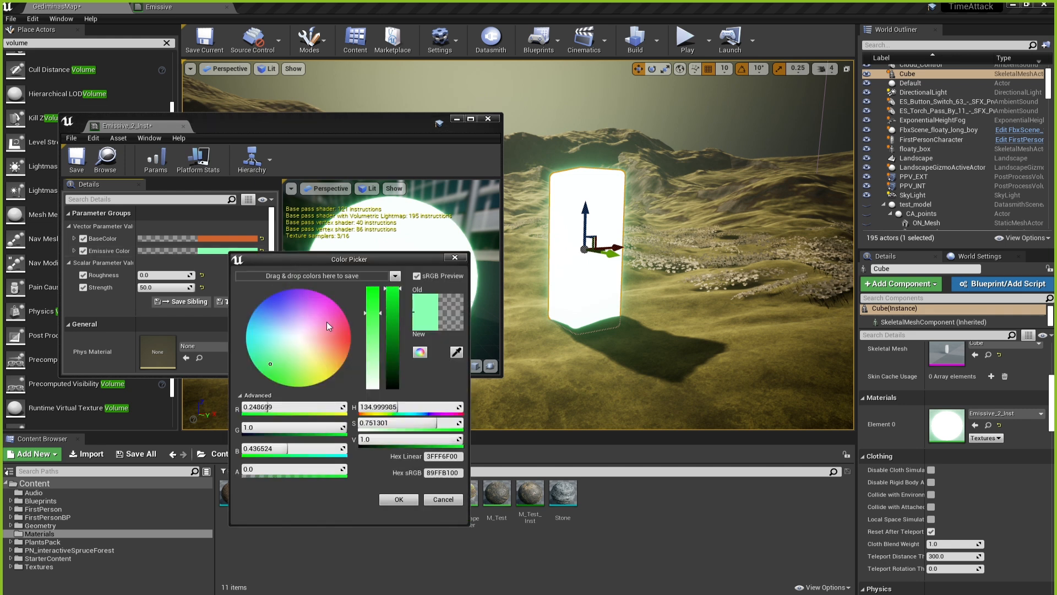
{"action": "left_click_drag", "start_coordinate": [326, 321], "coordinate": [327, 312]}
{"action": "left_click", "coordinate": [398, 498]}
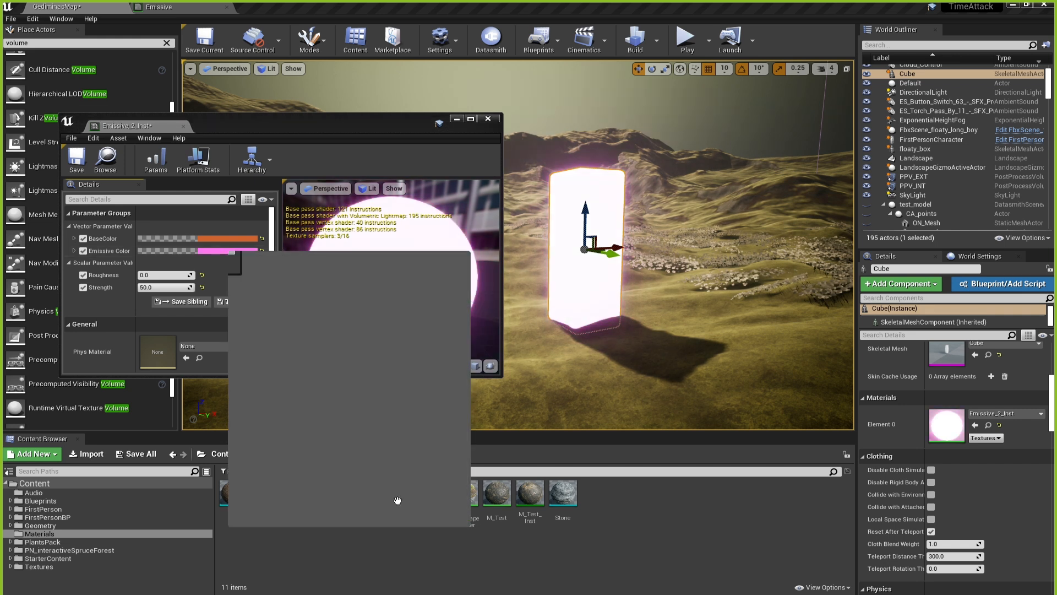
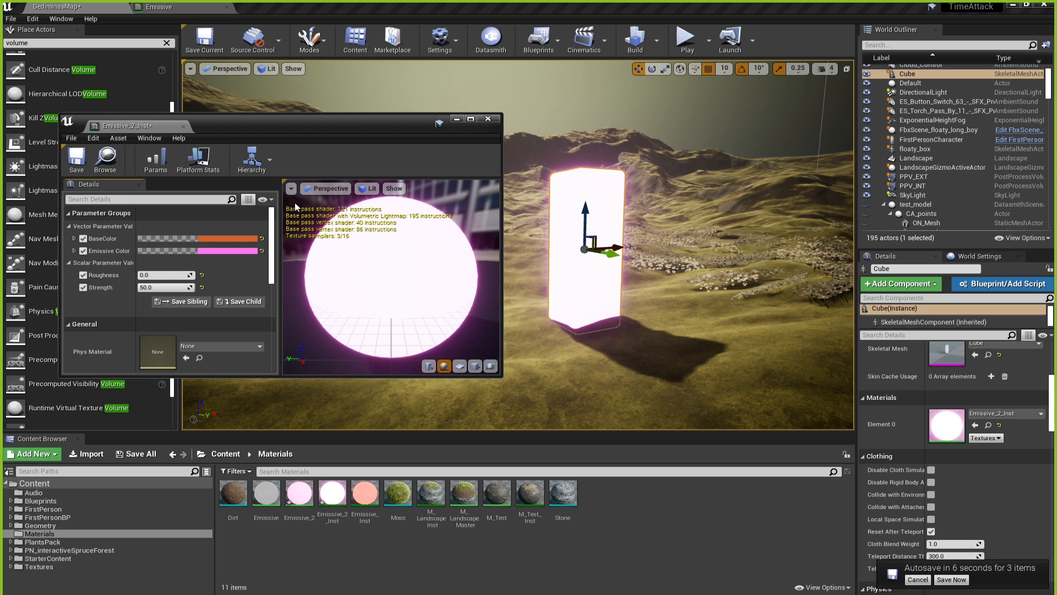
Close the instance editor and play the level, walking up to the glowing cube before ending the session.
{"action": "left_click", "coordinate": [489, 120]}
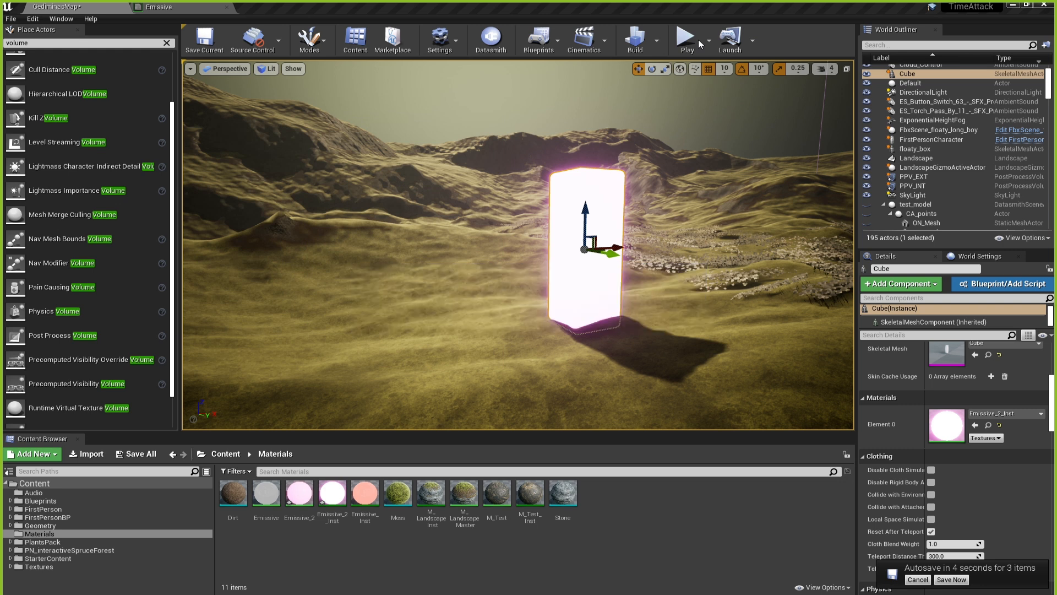
{"action": "left_click", "coordinate": [687, 44]}
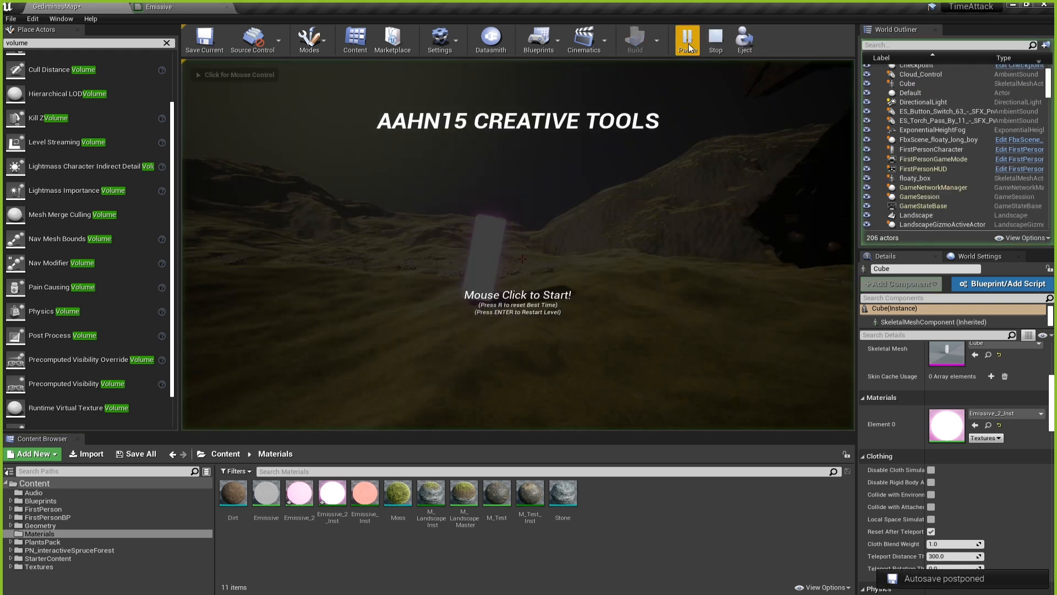
{"action": "left_click", "coordinate": [718, 84]}
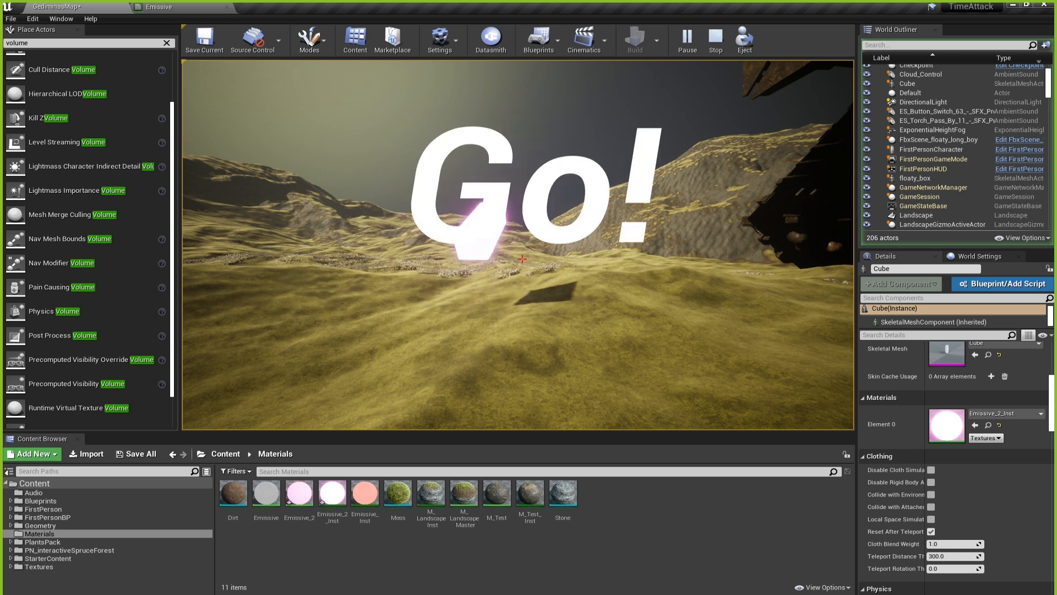
{"action": "key", "text": "w"}
{"action": "key", "text": "w"}
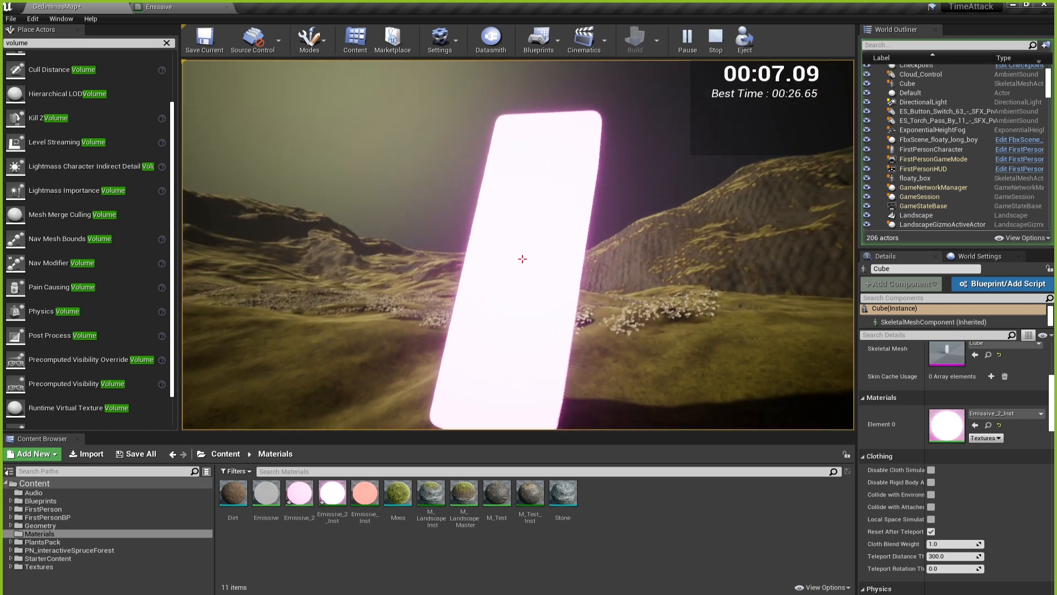
{"action": "key", "text": "Escape"}
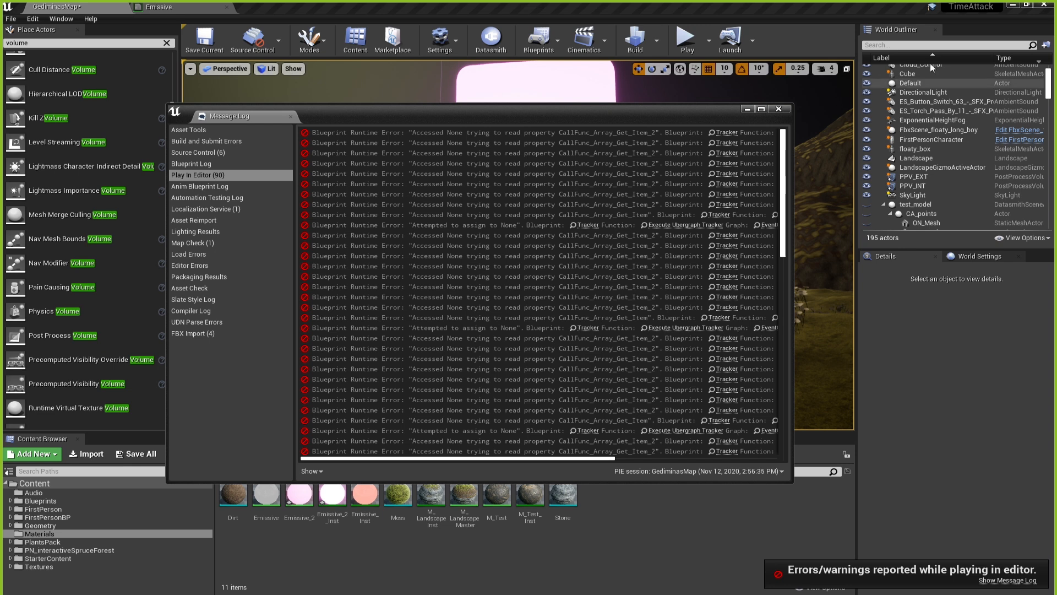
Dismiss the Message Log and delete the glowing Cube from the level.
{"action": "left_click", "coordinate": [779, 109]}
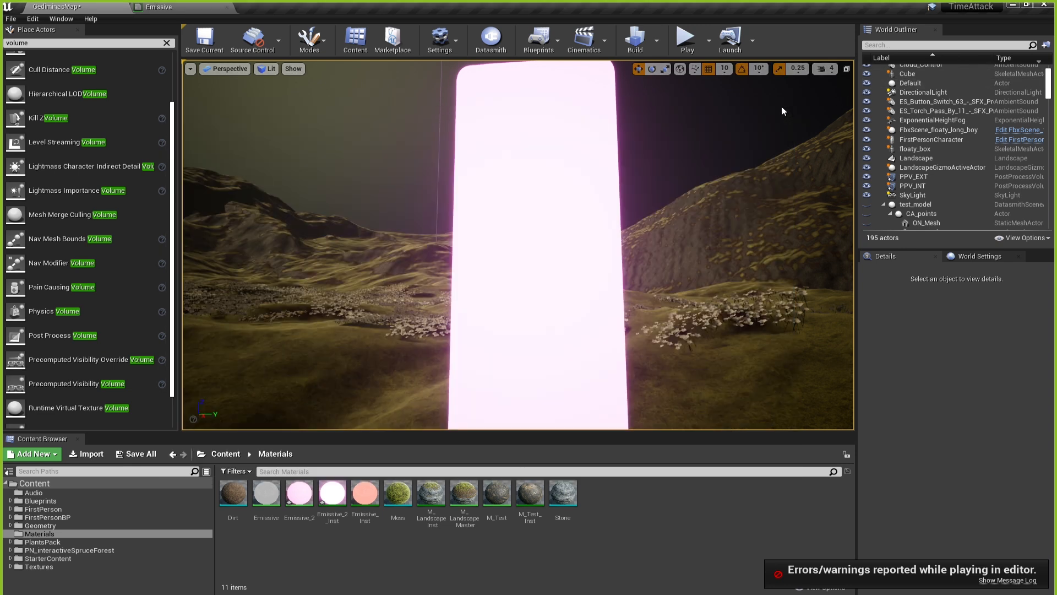
{"action": "mouse_move", "coordinate": [782, 107]}
{"action": "right_mouse_down"}
{"action": "mouse_move", "coordinate": [804, 117]}
{"action": "mouse_move", "coordinate": [771, 121]}
{"action": "right_mouse_up"}
{"action": "key", "text": "s"}
{"action": "key", "text": "d"}
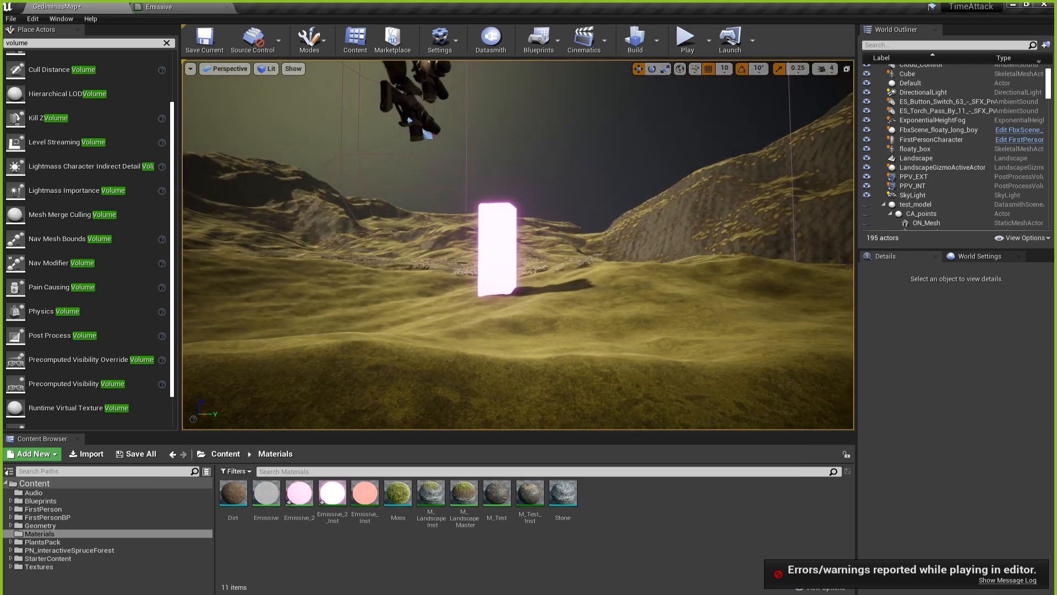
{"action": "mouse_move", "coordinate": [479, 248]}
{"action": "right_mouse_down"}
{"action": "mouse_move", "coordinate": [496, 240]}
{"action": "mouse_move", "coordinate": [477, 252]}
{"action": "right_mouse_up"}
{"action": "key", "text": "w"}
{"action": "left_click", "coordinate": [477, 254]}
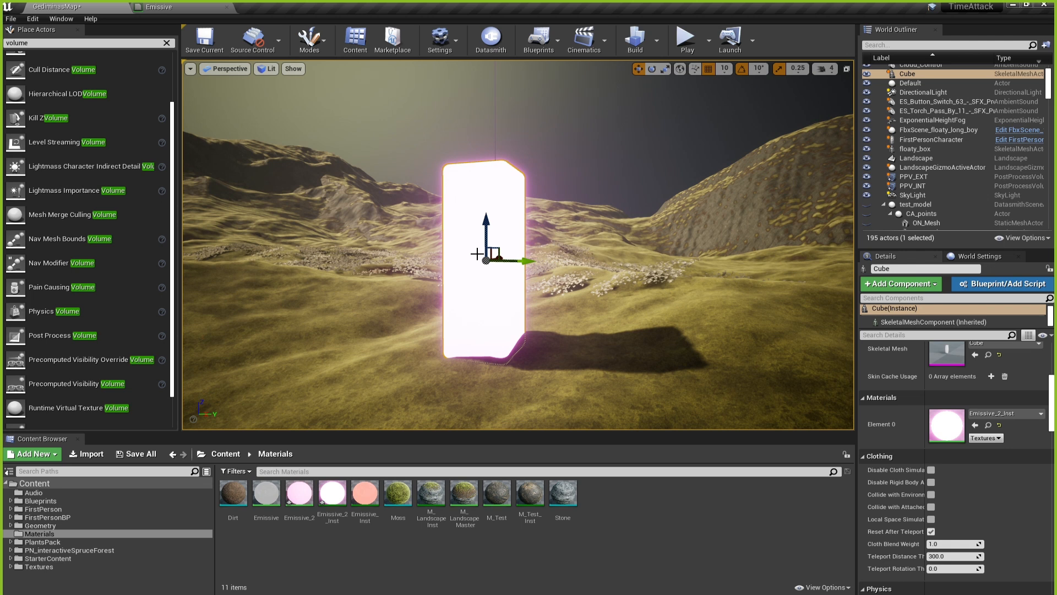
{"action": "key", "text": "Delete"}
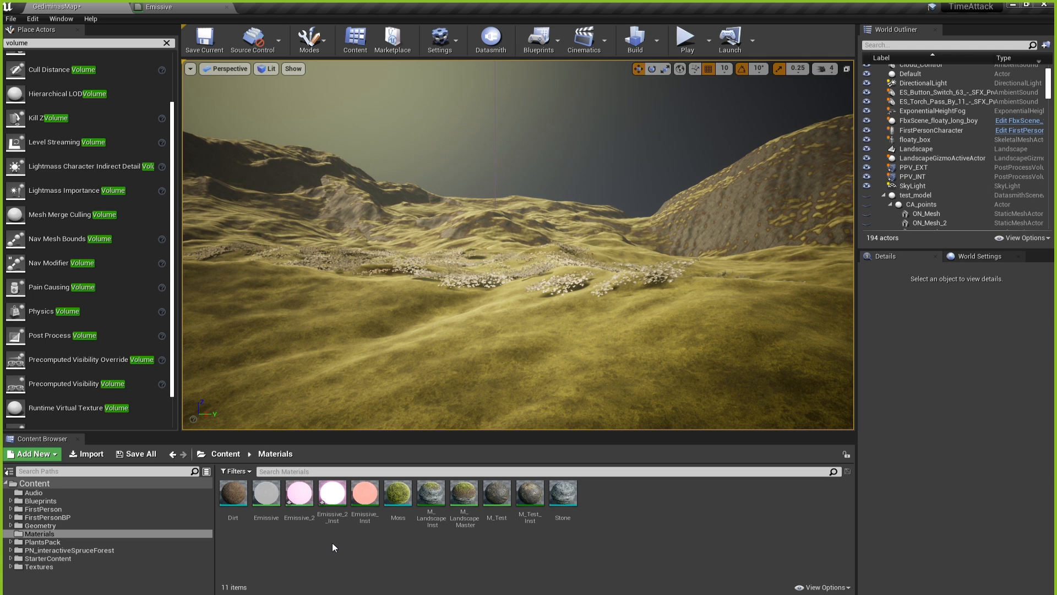
Select the Checkpoint actor in the level and frame its trigger box in the view.
{"action": "right_click_drag", "start_coordinate": [372, 361], "coordinate": [694, 209]}
{"action": "key", "text": "w"}
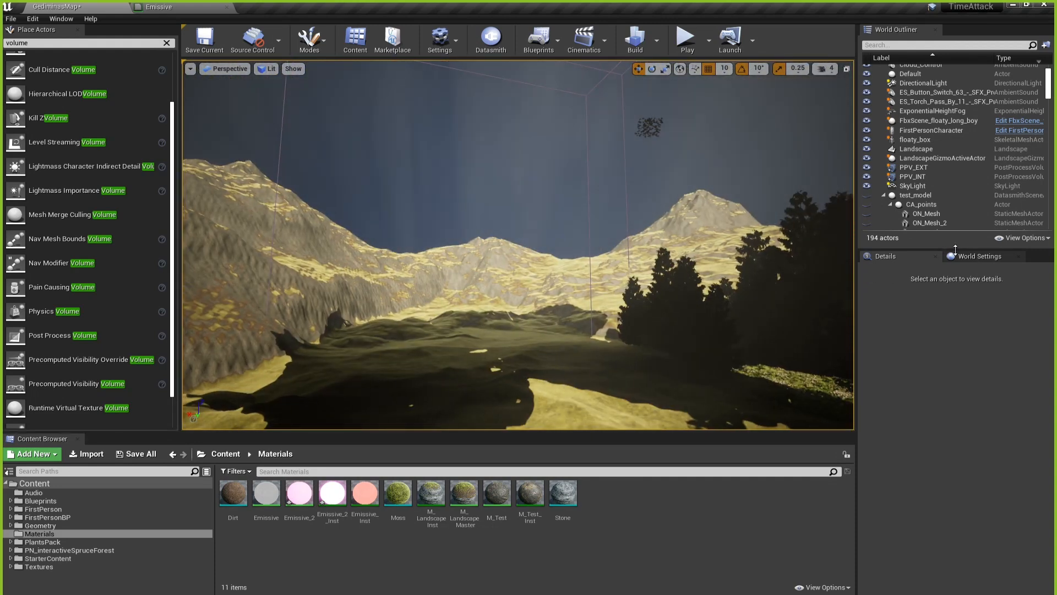
{"action": "scroll", "coordinate": [999, 157], "scroll_direction": "up", "scroll_amount": 3}
{"action": "left_click", "coordinate": [923, 88]}
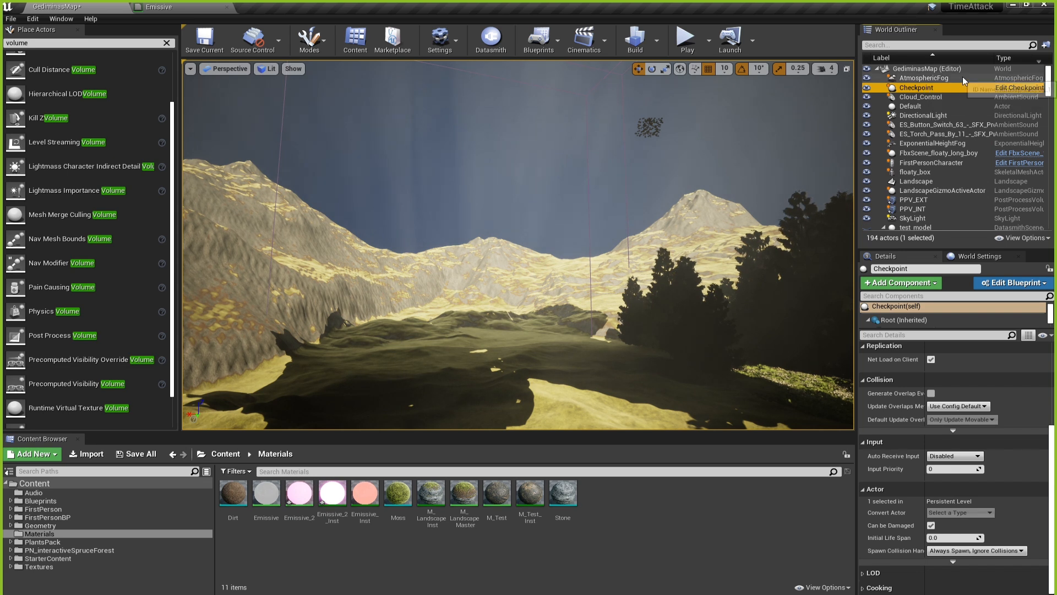
{"action": "left_click", "coordinate": [917, 81]}
{"action": "left_click", "coordinate": [920, 90]}
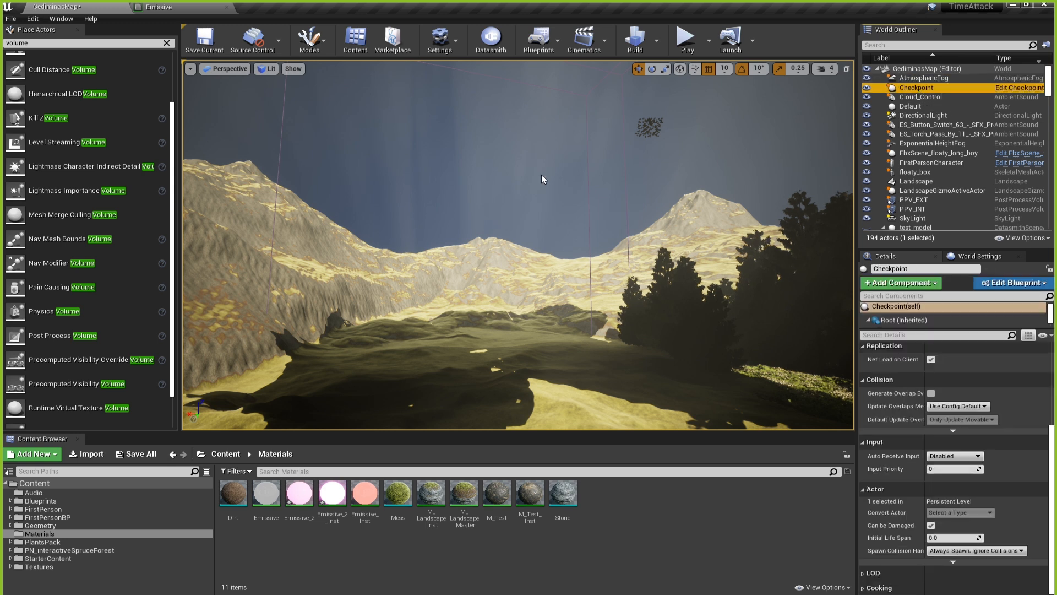
{"action": "key", "text": "f"}
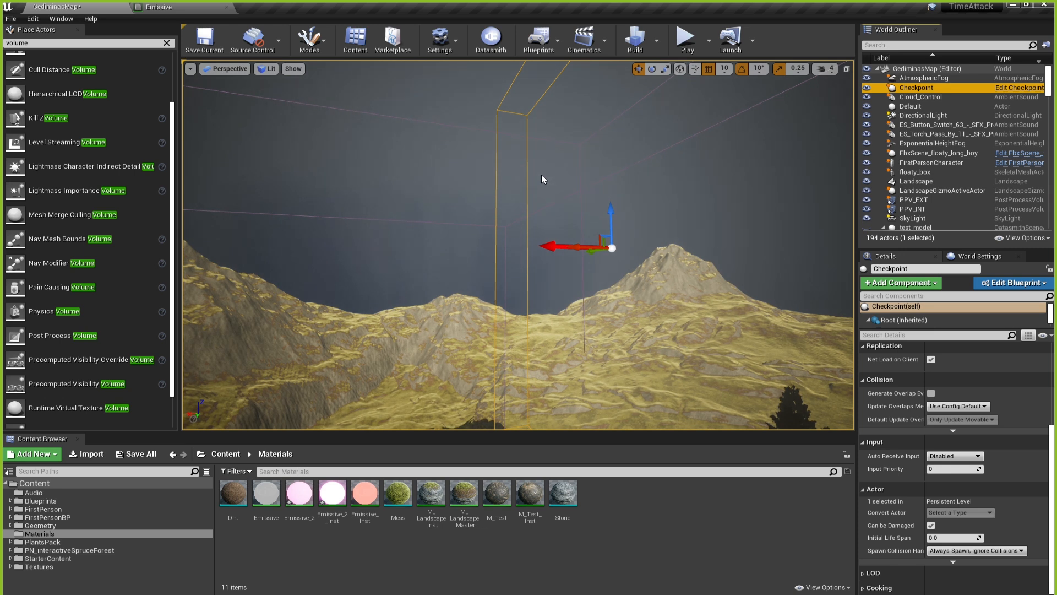
{"action": "right_click_drag", "start_coordinate": [541, 174], "coordinate": [472, 230]}
{"action": "key", "text": "s"}
{"action": "key", "text": "d"}
{"action": "key", "text": "a"}
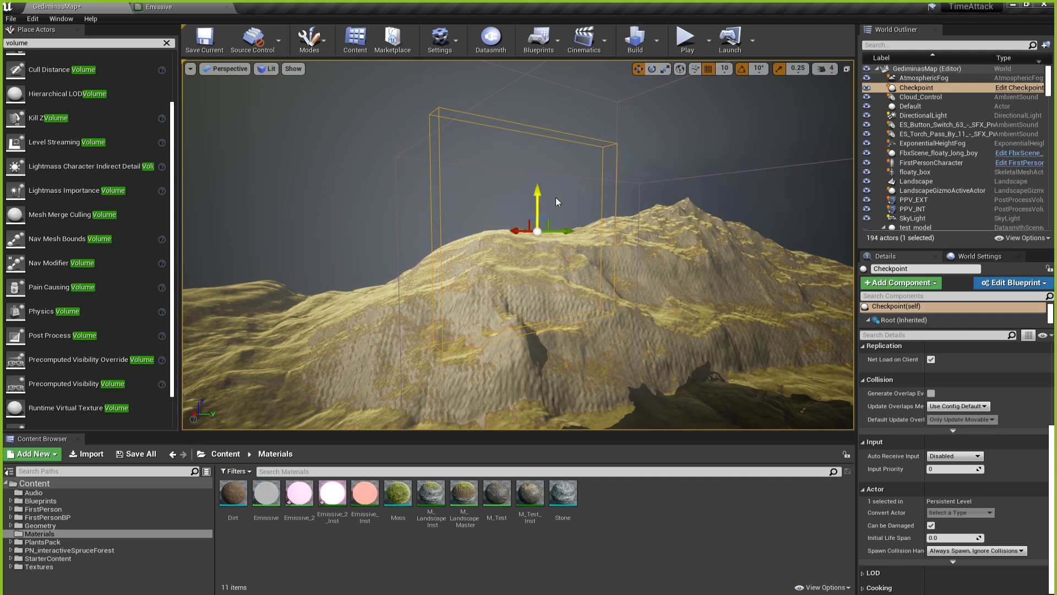
Open the Checkpoint blueprint and delete its existing SkeletalMesh component.
{"action": "left_click", "coordinate": [1020, 88]}
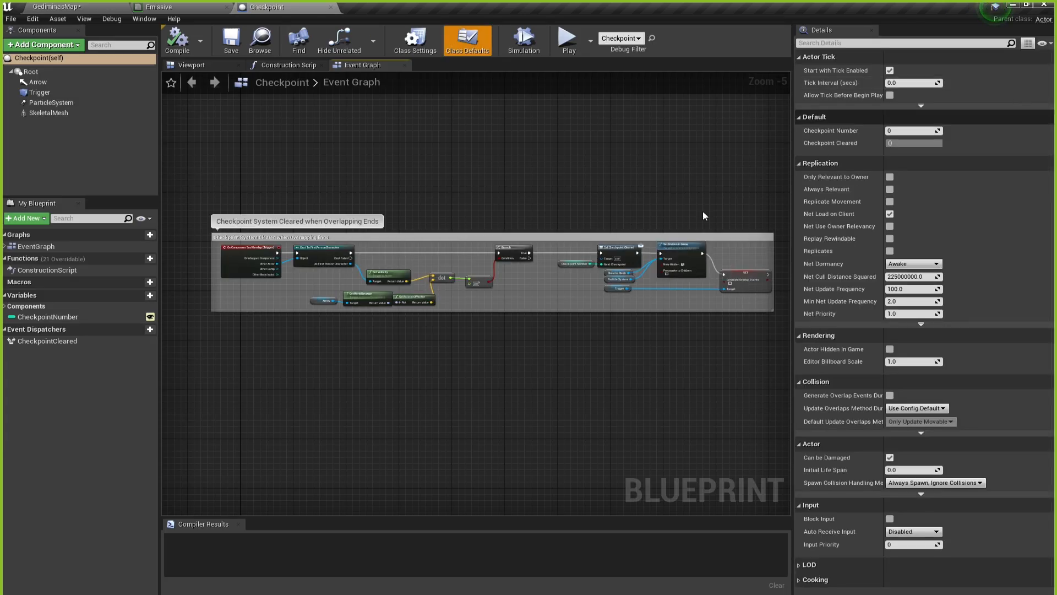
{"action": "scroll", "coordinate": [662, 221], "scroll_direction": "down", "scroll_amount": 1}
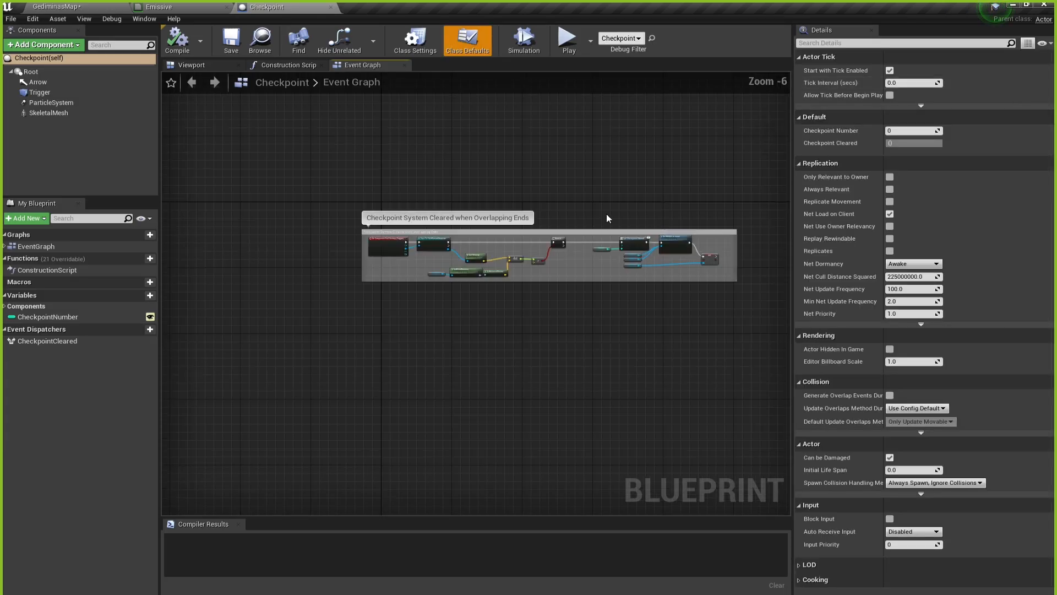
{"action": "left_click", "coordinate": [198, 66]}
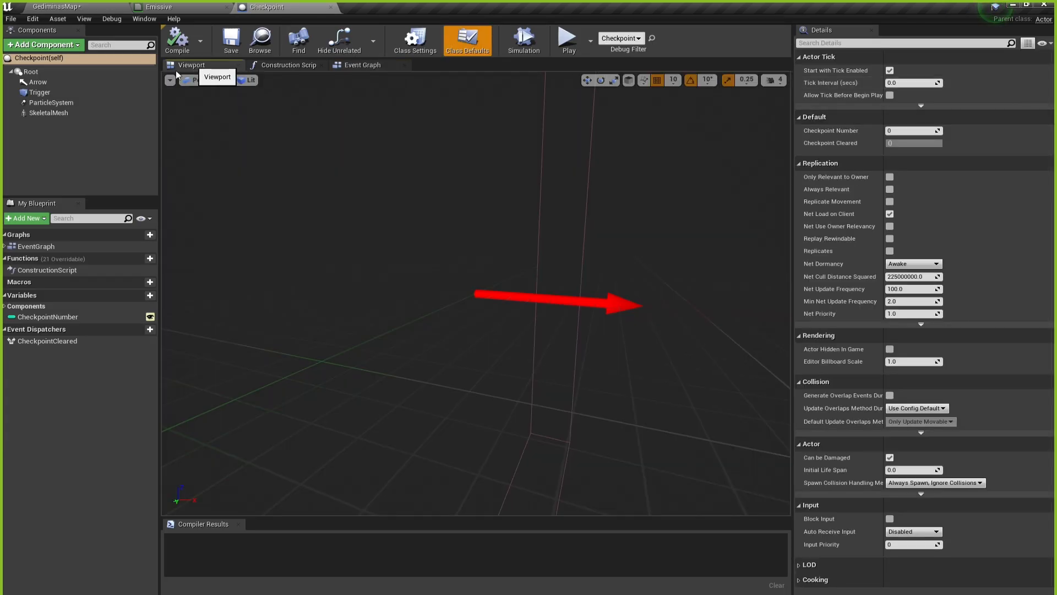
{"action": "left_click", "coordinate": [50, 112]}
{"action": "key", "text": "Delete"}
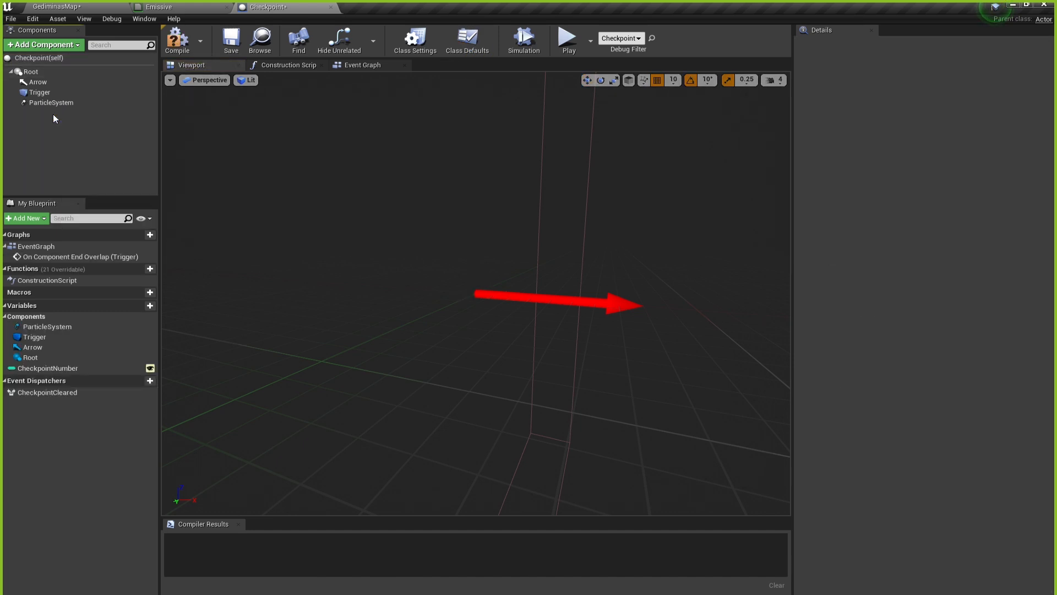
Add a new Skeletal Mesh component to the Checkpoint blueprint, keeping the default name.
{"action": "mouse_move", "coordinate": [484, 240]}
{"action": "right_mouse_down"}
{"action": "mouse_move", "coordinate": [447, 241]}
{"action": "mouse_move", "coordinate": [480, 237]}
{"action": "mouse_move", "coordinate": [468, 231]}
{"action": "right_mouse_up"}
{"action": "key", "text": "s"}
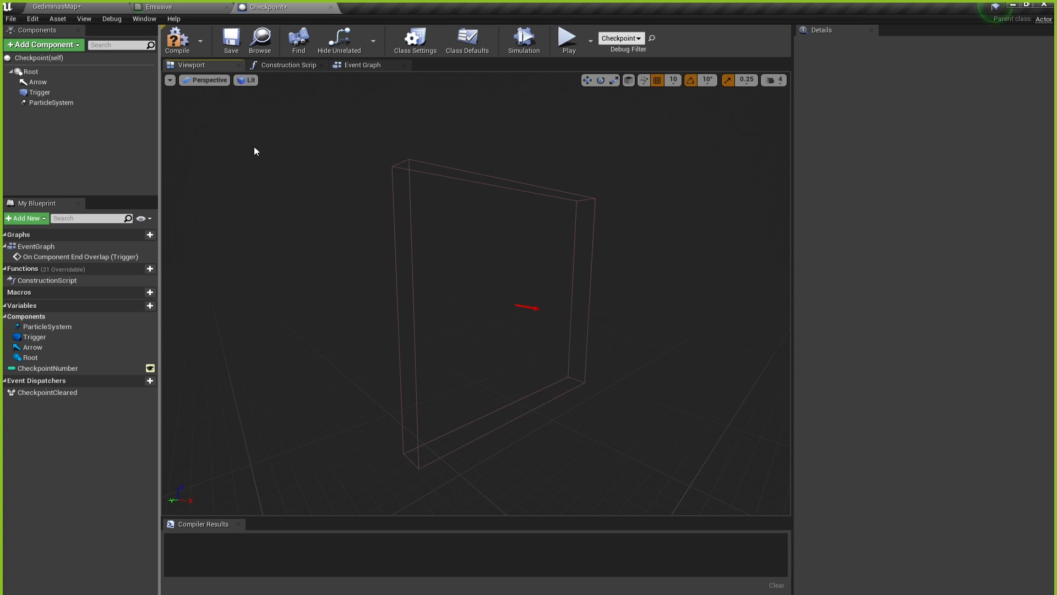
{"action": "left_click", "coordinate": [71, 47]}
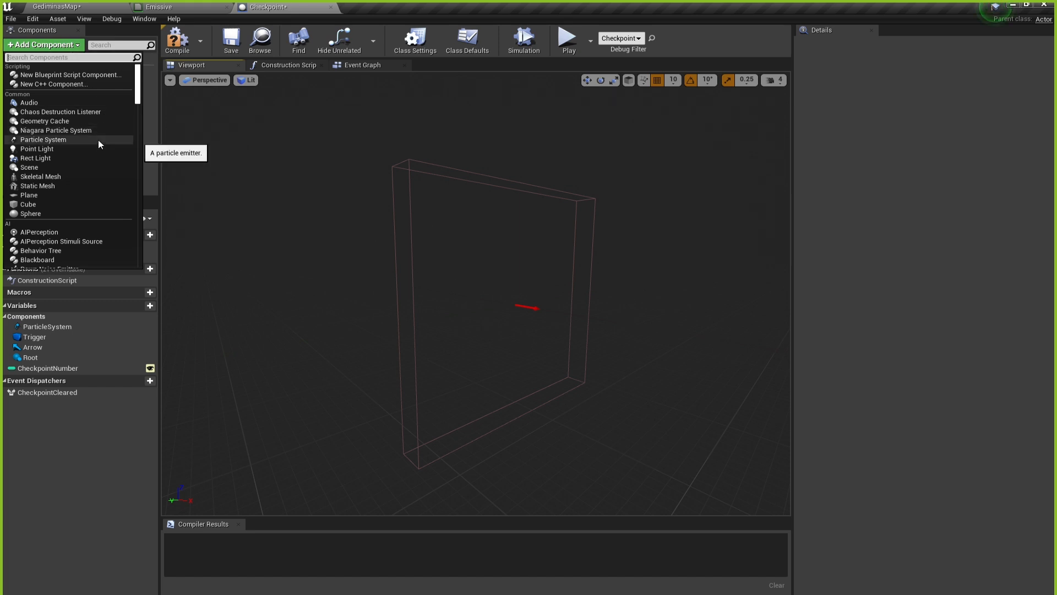
{"action": "scroll", "coordinate": [99, 144], "scroll_direction": "down", "scroll_amount": 3}
{"action": "scroll", "coordinate": [99, 143], "scroll_direction": "down", "scroll_amount": 15}
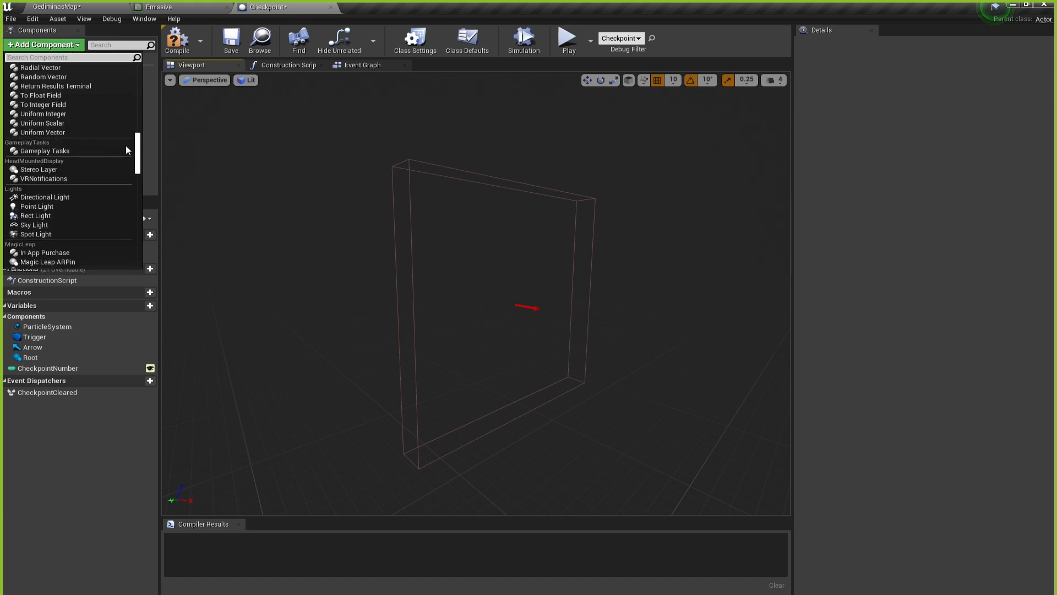
{"action": "left_click_drag", "start_coordinate": [140, 153], "coordinate": [148, 65]}
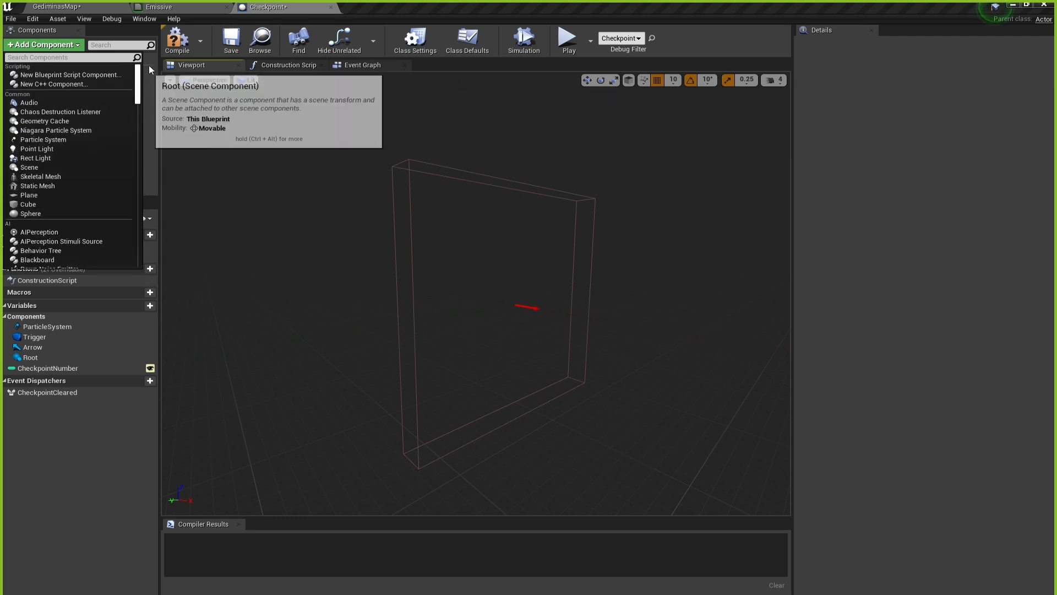
{"action": "left_click", "coordinate": [49, 177]}
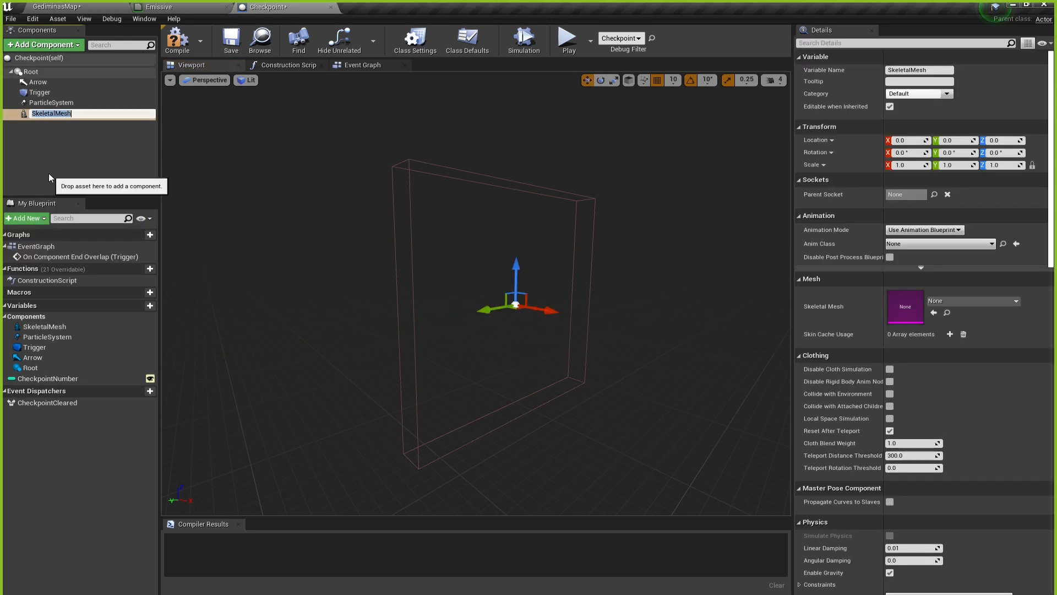
{"action": "left_click", "coordinate": [60, 152]}
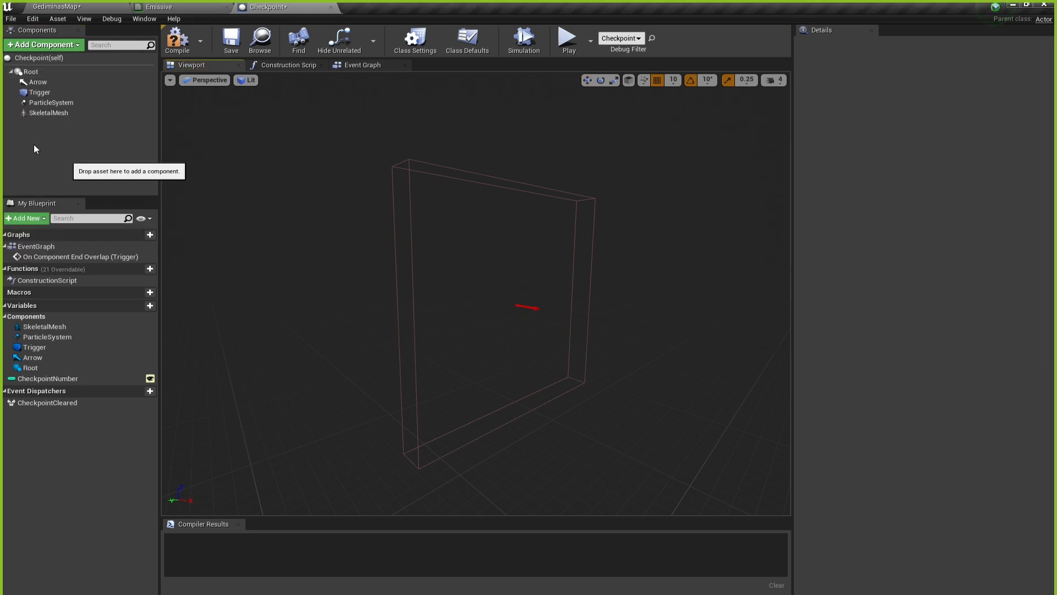
Assign the Cube skeletal mesh to the new SkeletalMesh component.
{"action": "left_click", "coordinate": [71, 113]}
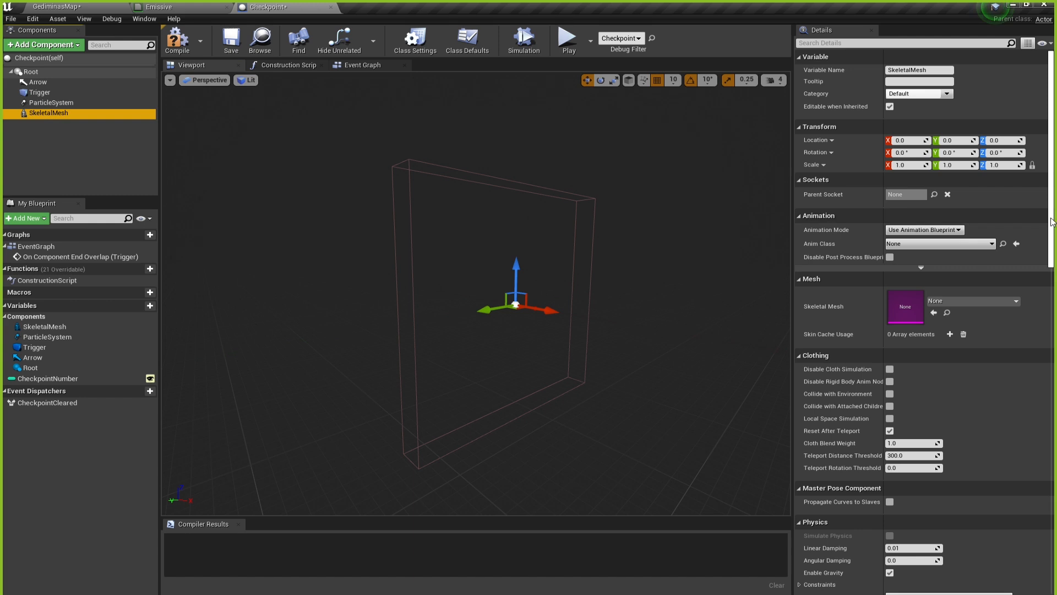
{"action": "scroll", "coordinate": [1053, 221], "scroll_direction": "down", "scroll_amount": 1}
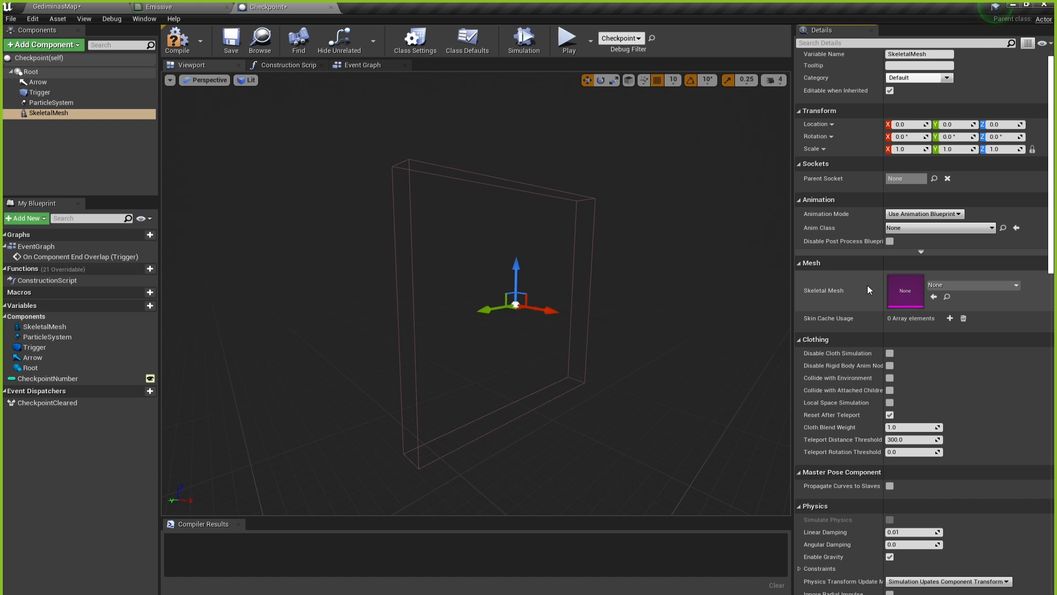
{"action": "left_click", "coordinate": [947, 284]}
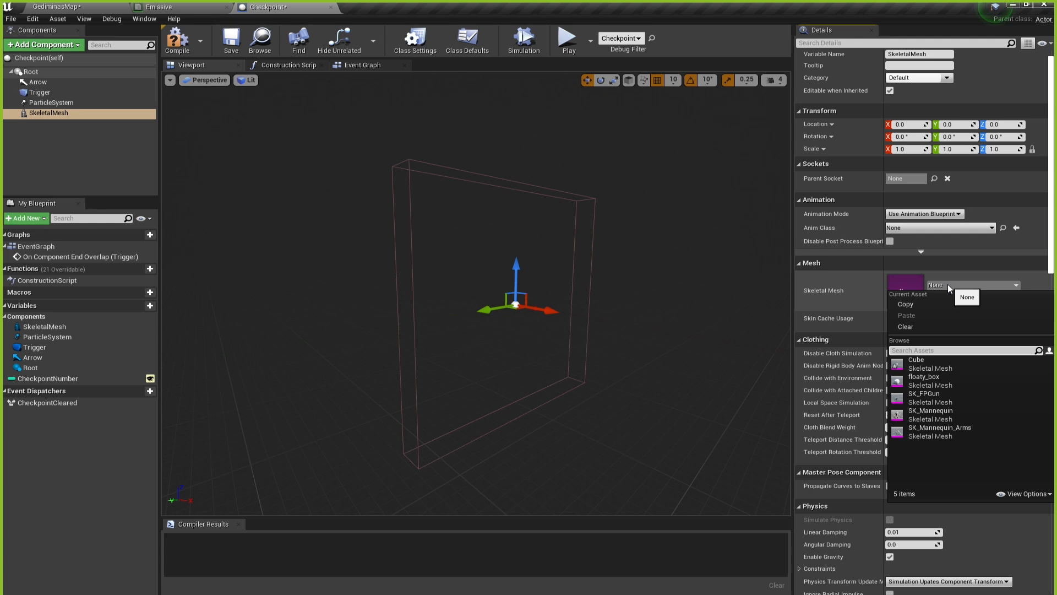
{"action": "left_click", "coordinate": [937, 362]}
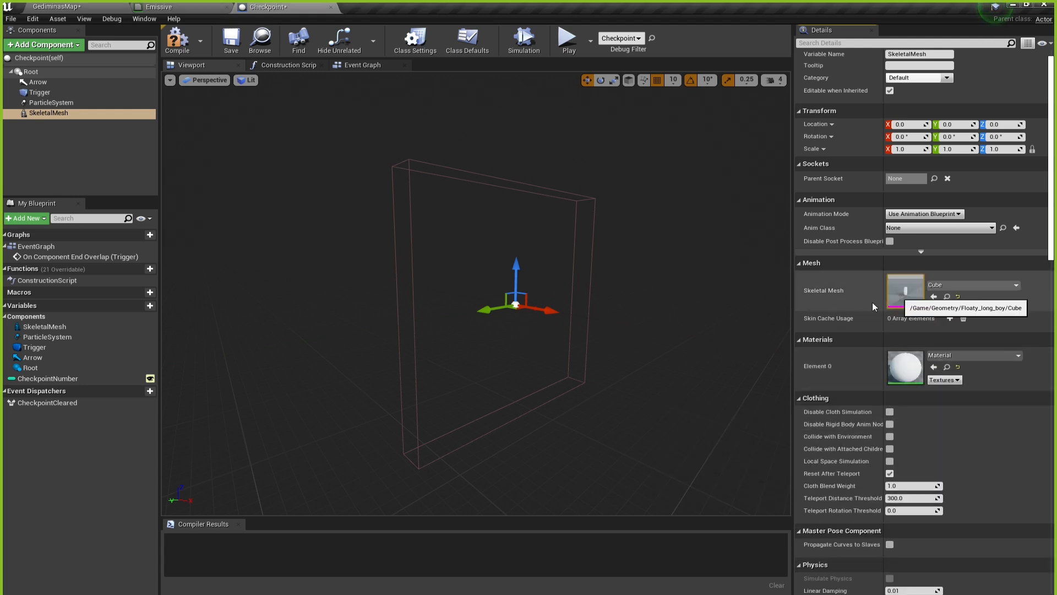
Try a uniform scale of 50 on the SkeletalMesh component and compare its size with the trigger box.
{"action": "scroll", "coordinate": [502, 311], "scroll_direction": "up", "scroll_amount": 1}
{"action": "scroll", "coordinate": [502, 311], "scroll_direction": "up", "scroll_amount": 5}
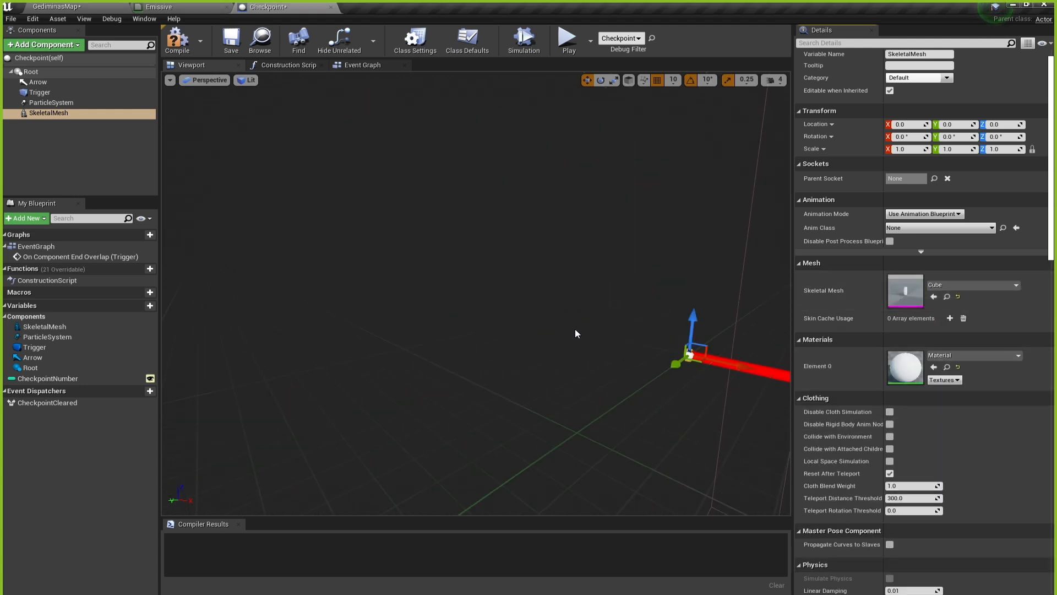
{"action": "right_click_drag", "start_coordinate": [578, 342], "coordinate": [687, 361]}
{"action": "scroll", "coordinate": [524, 333], "scroll_direction": "up", "scroll_amount": 3}
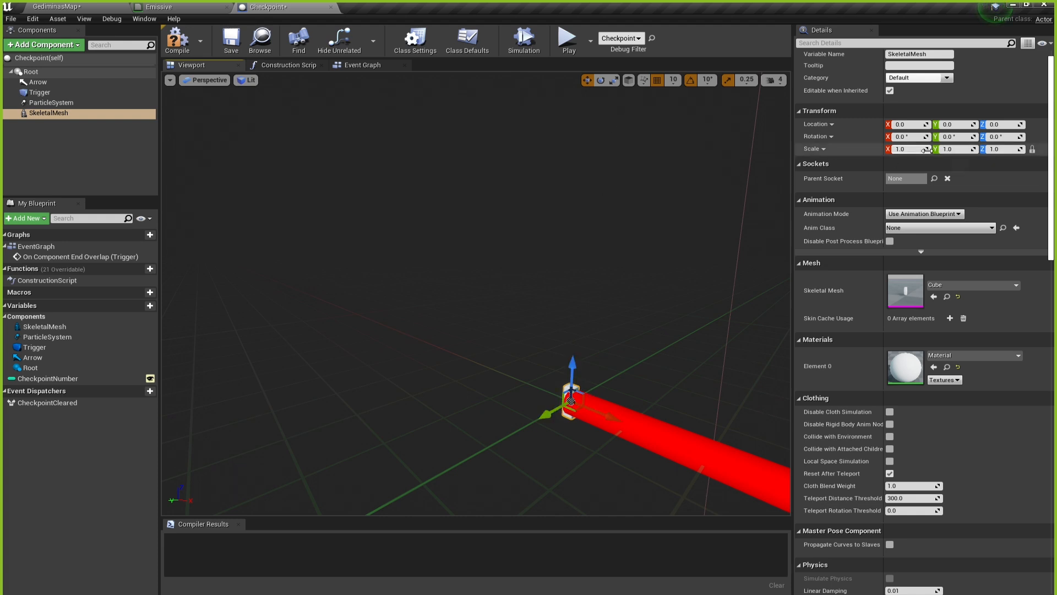
{"action": "scroll", "coordinate": [841, 161], "scroll_direction": "up", "scroll_amount": 1}
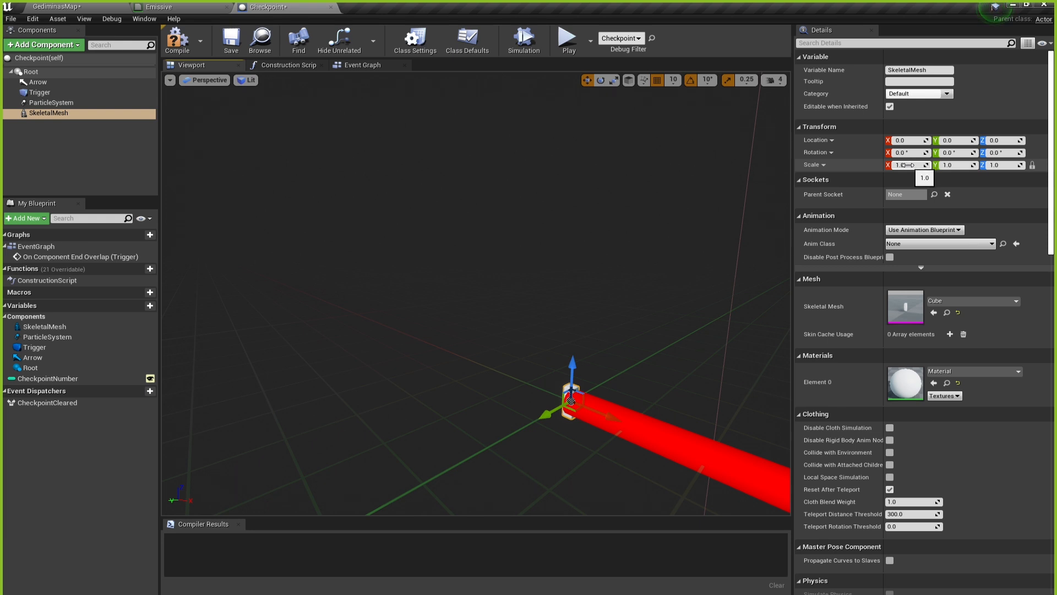
{"action": "left_click", "coordinate": [909, 165]}
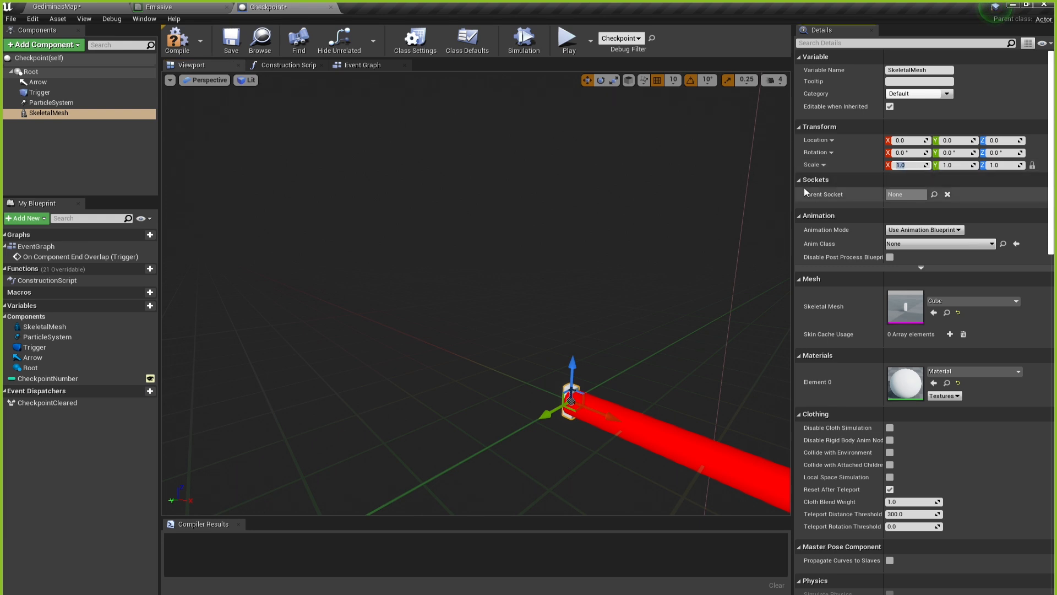
{"action": "key", "text": "Return"}
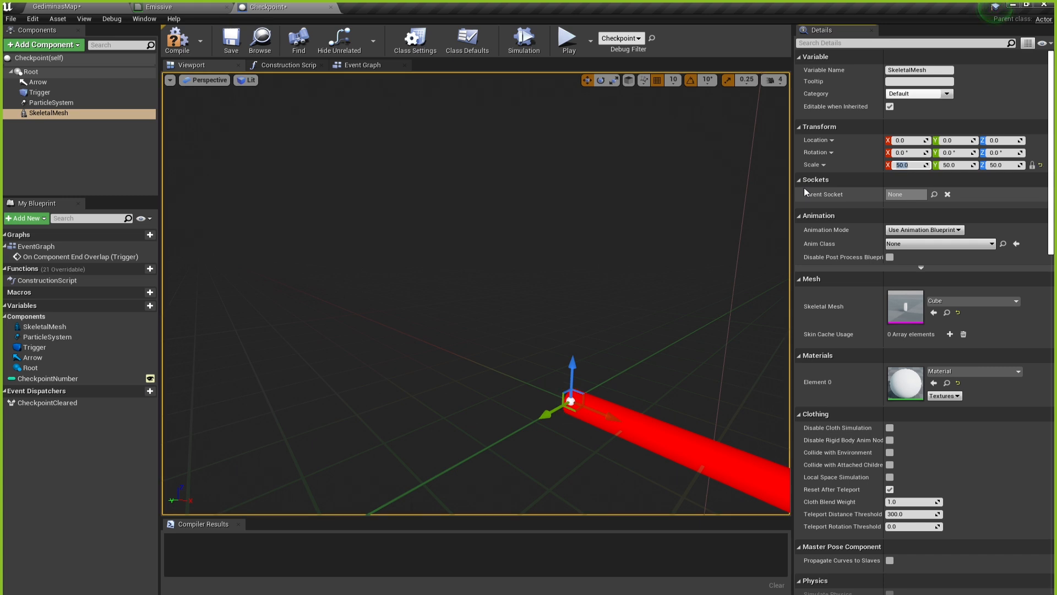
{"action": "right_click_drag", "start_coordinate": [491, 203], "coordinate": [468, 195]}
{"action": "key", "text": "f"}
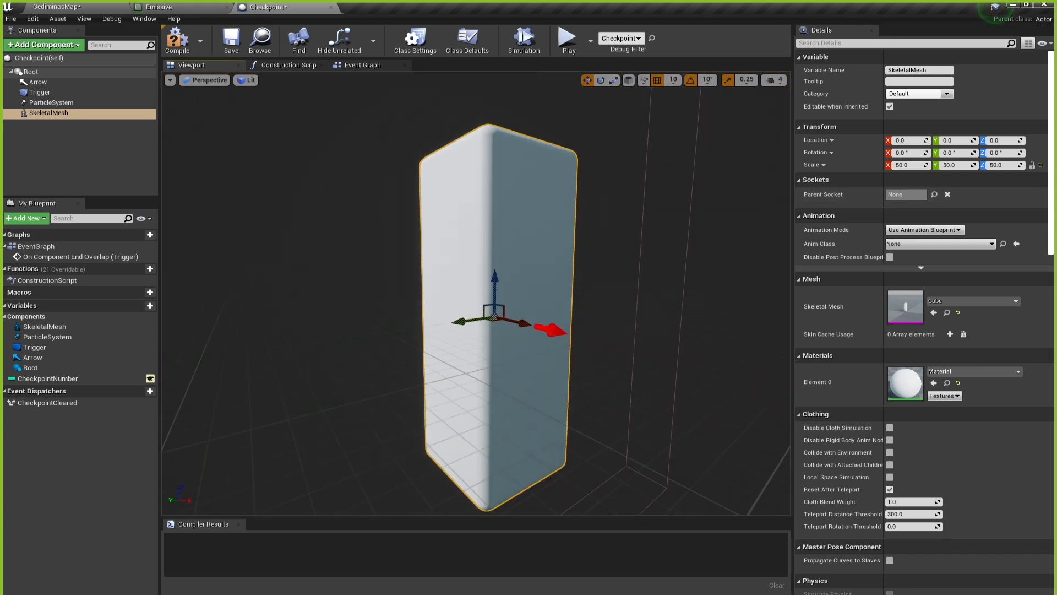
{"action": "scroll", "coordinate": [477, 295], "scroll_direction": "down", "scroll_amount": 4}
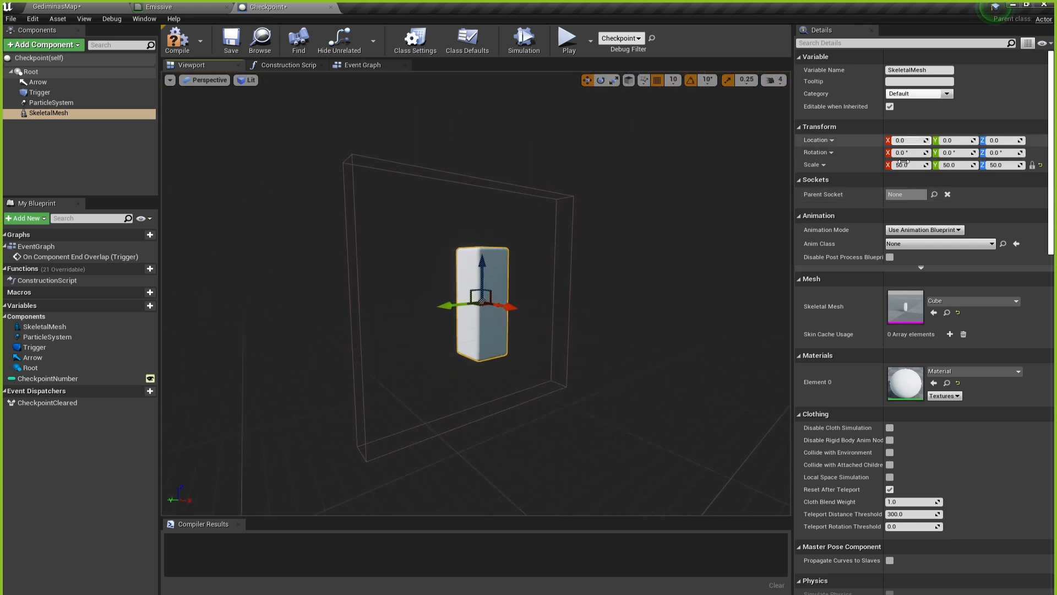
Set the SkeletalMesh component's uniform scale to 30 and lower it to a Z location of -130.
{"action": "left_click_drag", "start_coordinate": [911, 165], "coordinate": [914, 165]}
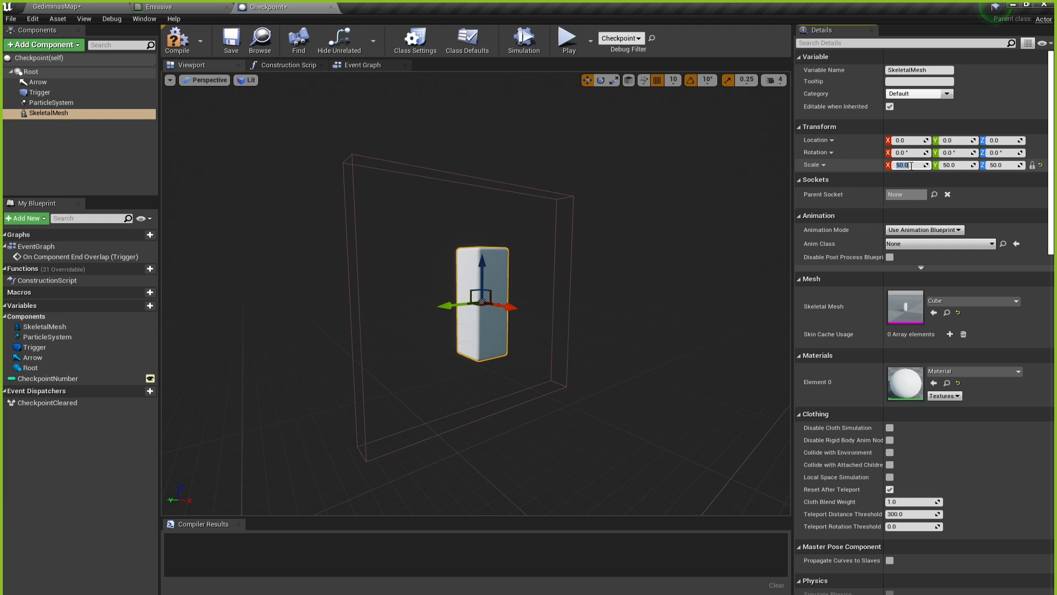
{"action": "type", "text": "30"}
{"action": "key", "text": "Return"}
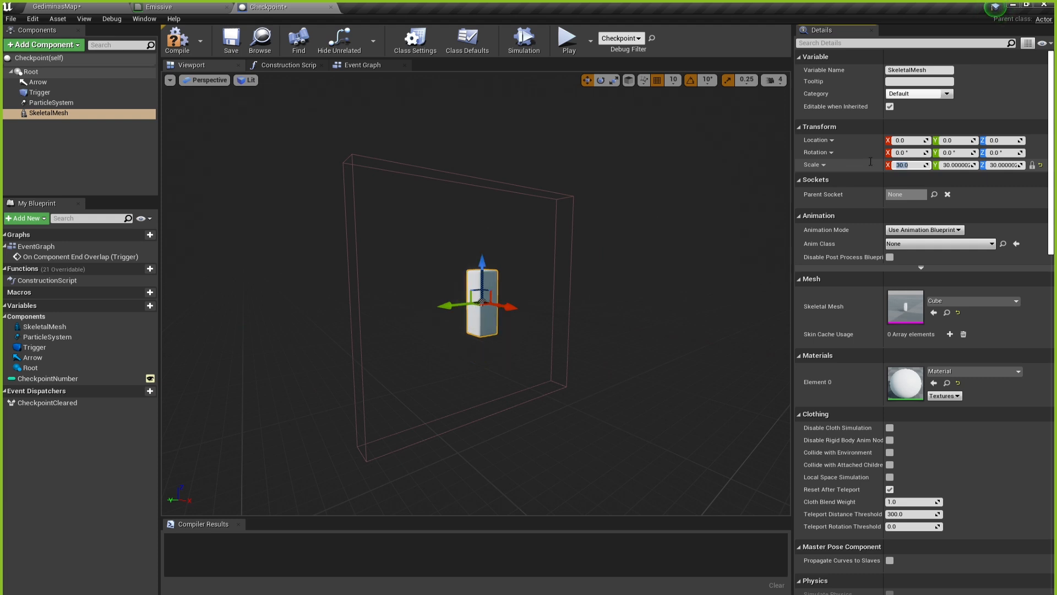
{"action": "left_click", "coordinate": [625, 277]}
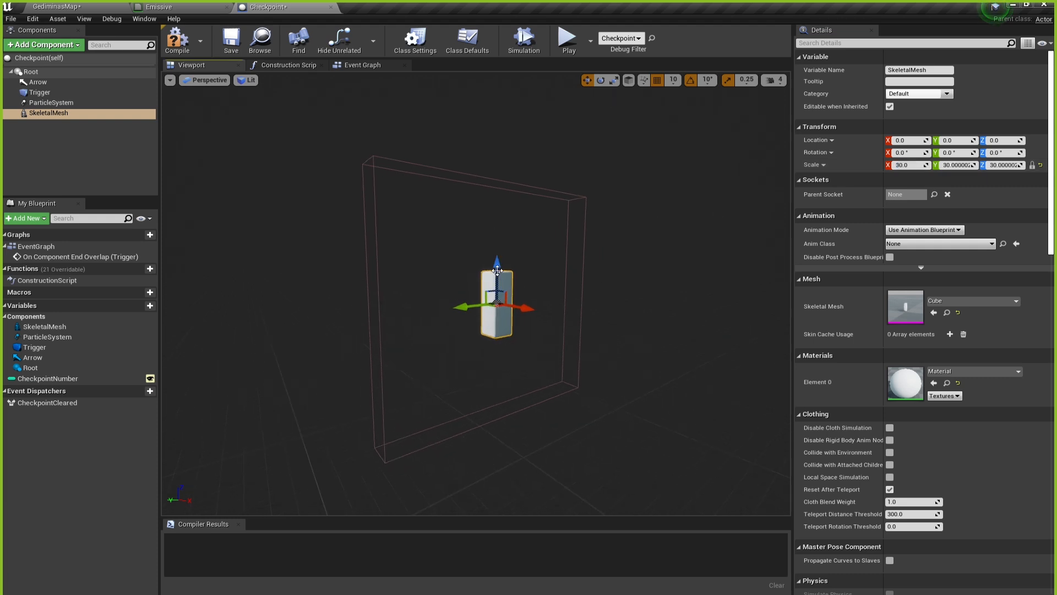
{"action": "left_click_drag", "start_coordinate": [483, 264], "coordinate": [498, 312]}
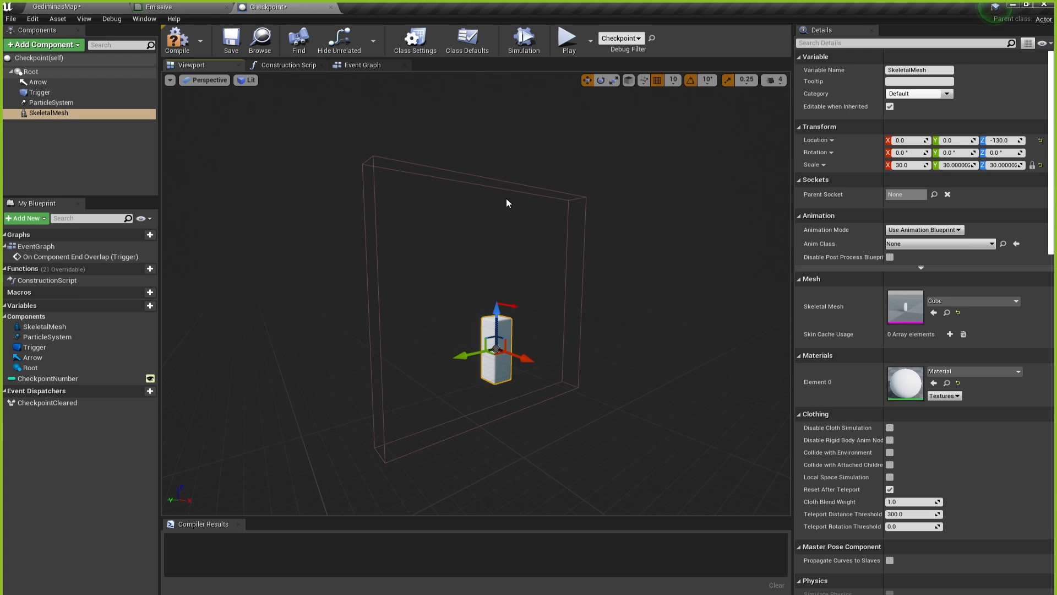
{"action": "scroll", "coordinate": [483, 366], "scroll_direction": "up", "scroll_amount": 3}
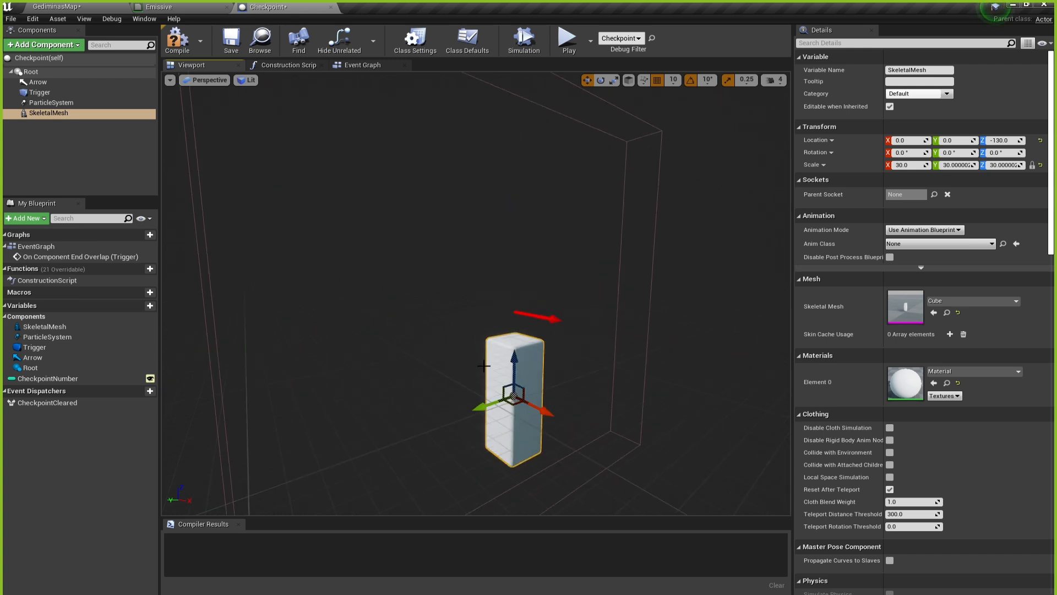
Set the SkeletalMesh component's animation mode to Use Animation Asset and choose Cube_Anim_Cube_CubeAction_001 as its animation to play.
{"action": "scroll", "coordinate": [569, 354], "scroll_direction": "down", "scroll_amount": 3}
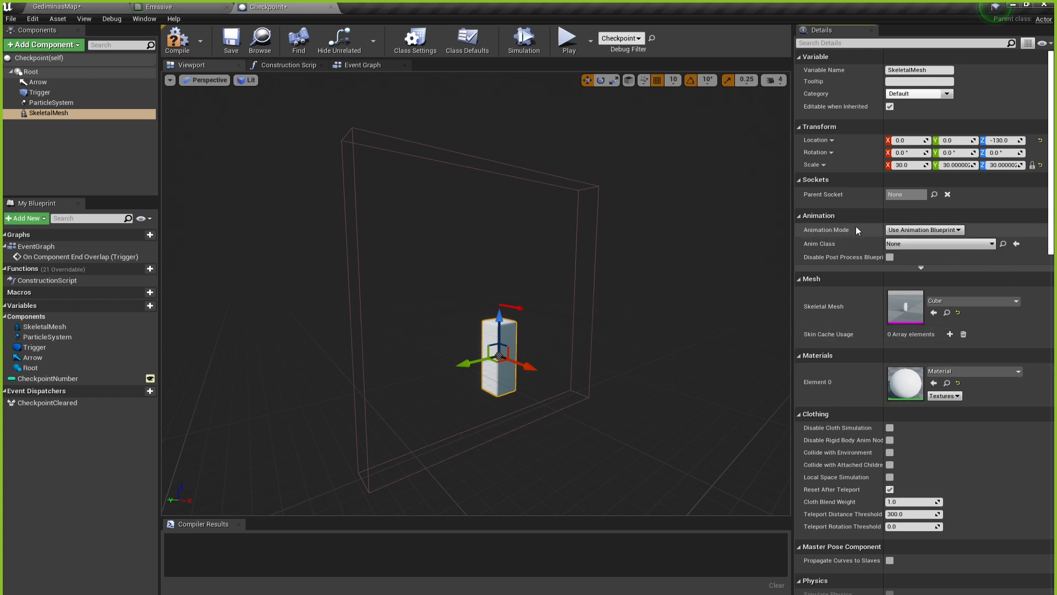
{"action": "left_click", "coordinate": [905, 230]}
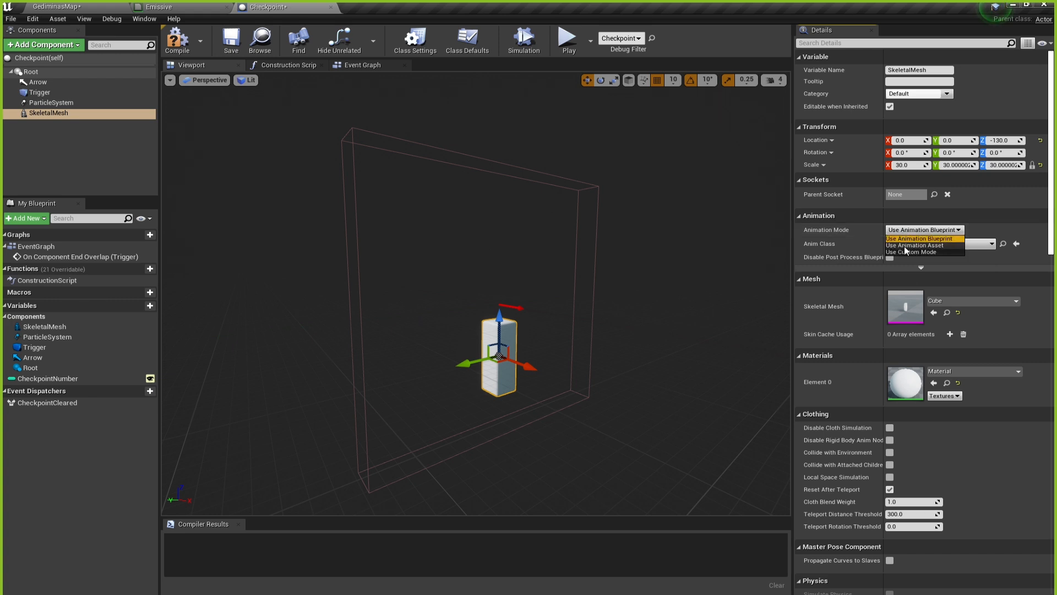
{"action": "left_click", "coordinate": [906, 245]}
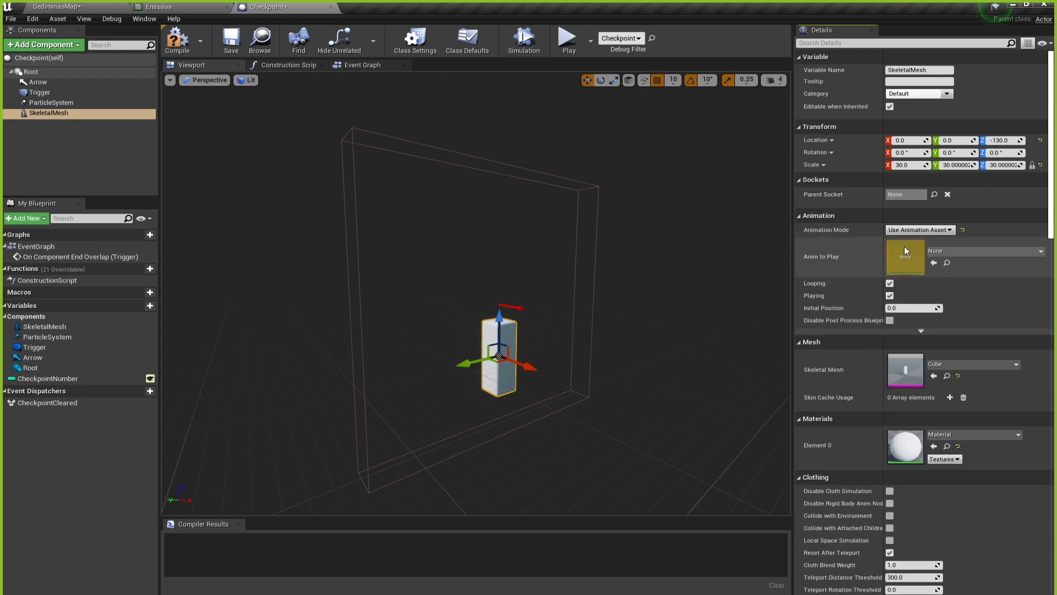
{"action": "left_click", "coordinate": [957, 251]}
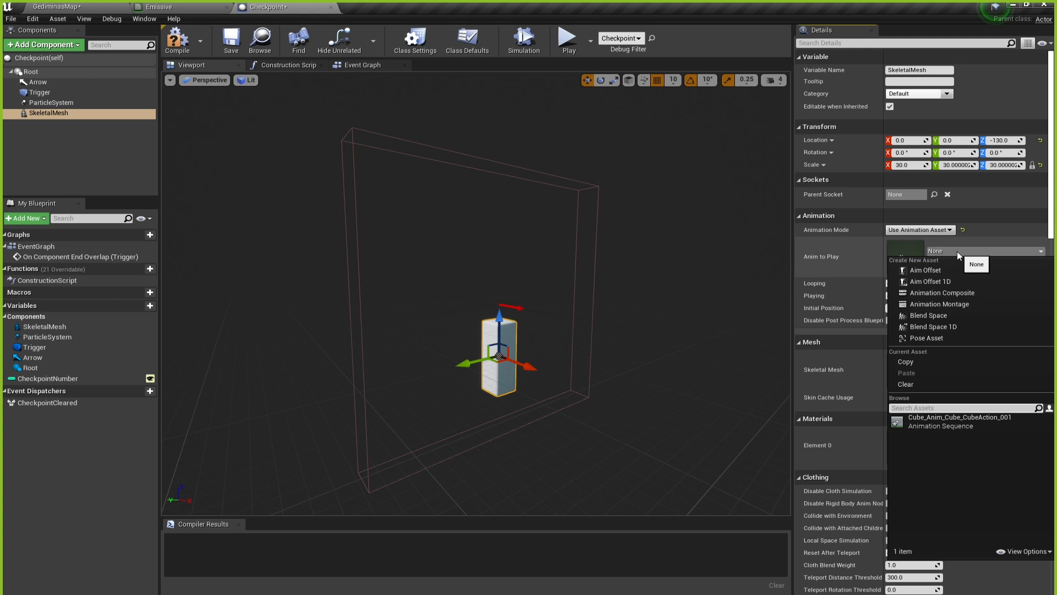
{"action": "left_click", "coordinate": [911, 424]}
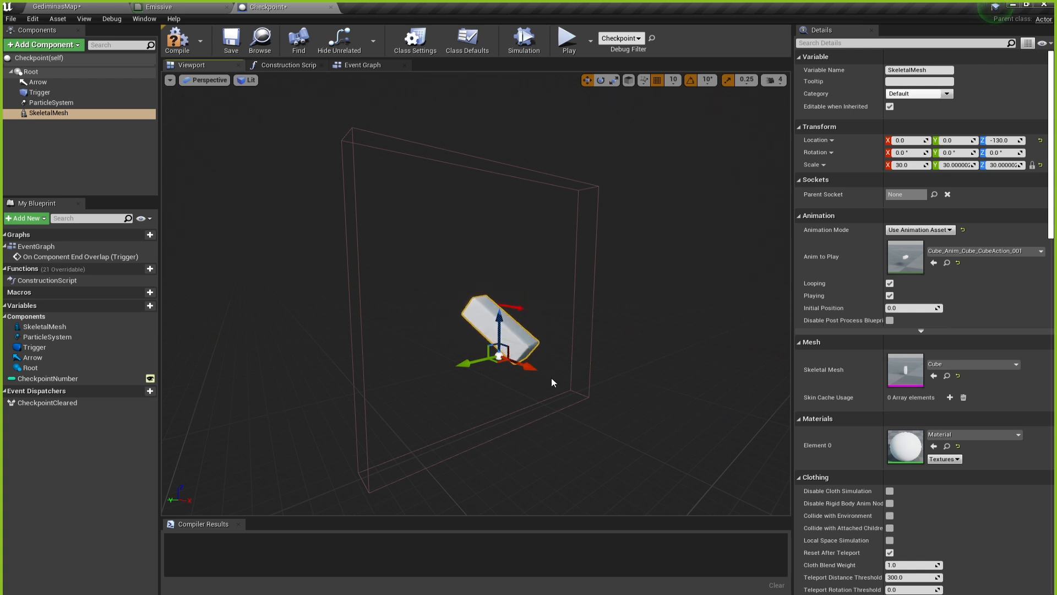
Raise the animated SkeletalMesh component inside the trigger box to a Z location of -40.
{"action": "left_click_drag", "start_coordinate": [499, 330], "coordinate": [502, 301]}
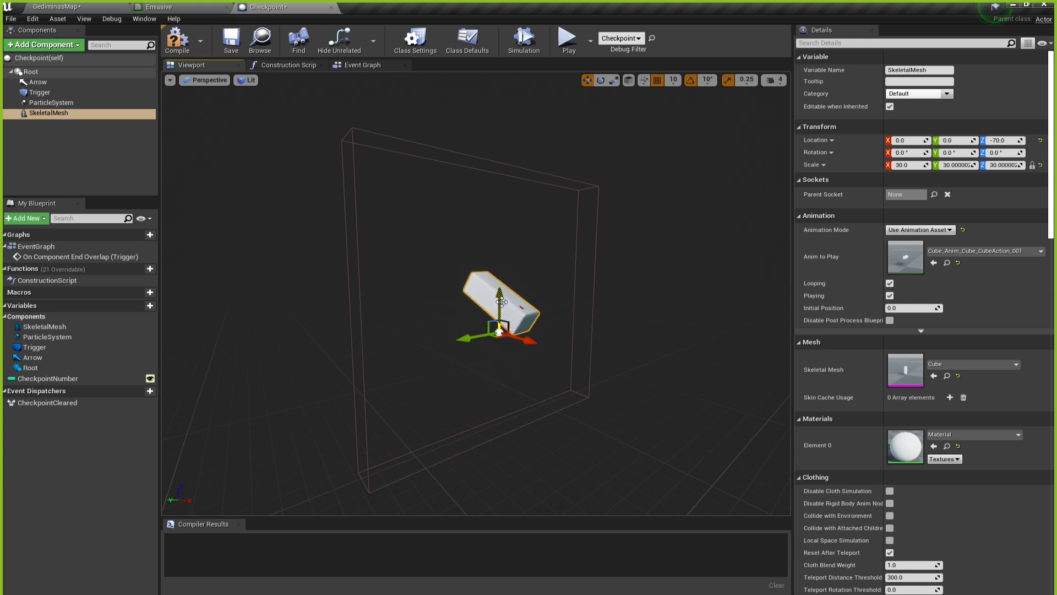
{"action": "left_click_drag", "start_coordinate": [502, 301], "coordinate": [502, 289]}
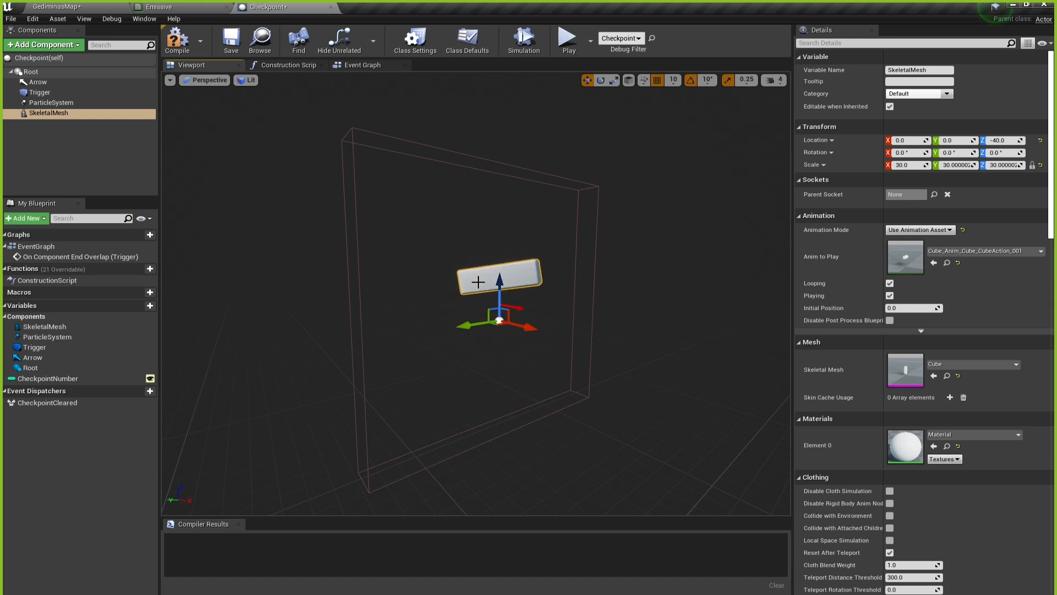
{"action": "left_click", "coordinate": [601, 80]}
{"action": "left_click", "coordinate": [588, 81]}
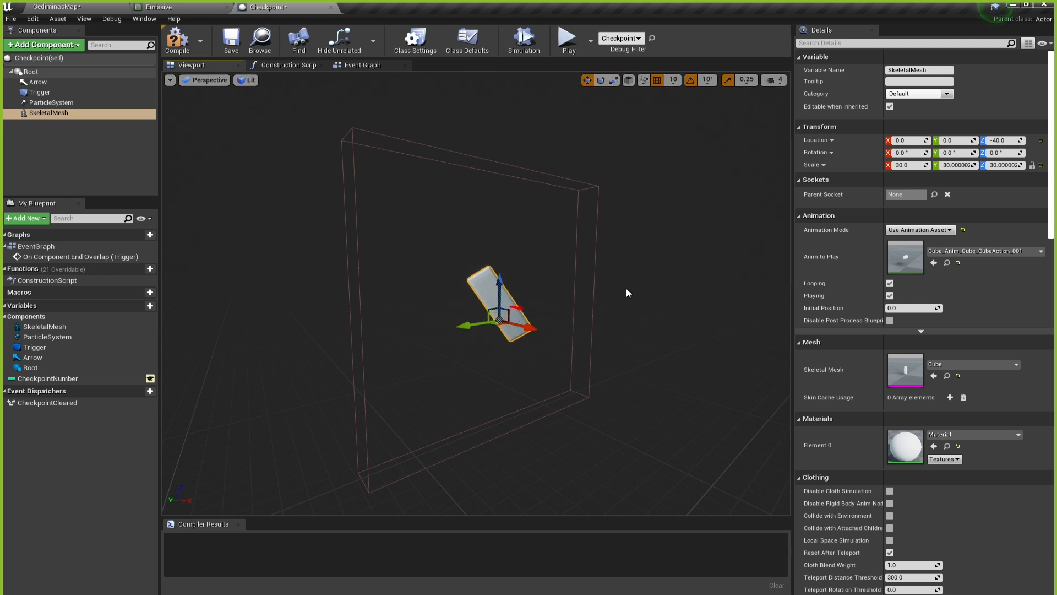
Apply the Emissive_2_Inst material to the SkeletalMesh component, and compile and save the Checkpoint blueprint.
{"action": "left_click", "coordinate": [972, 435]}
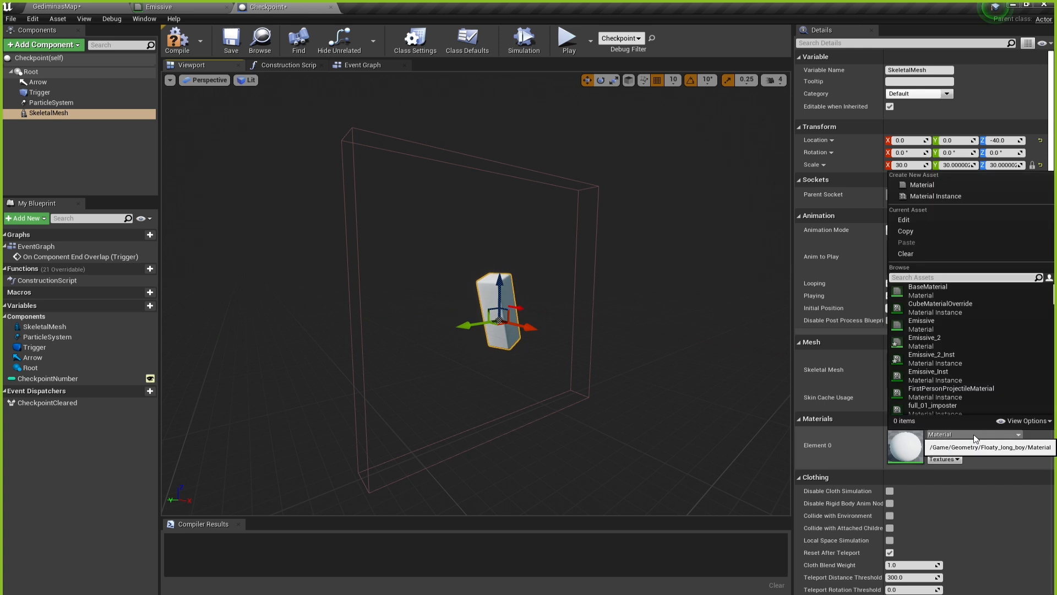
{"action": "scroll", "coordinate": [995, 352], "scroll_direction": "up", "scroll_amount": 8}
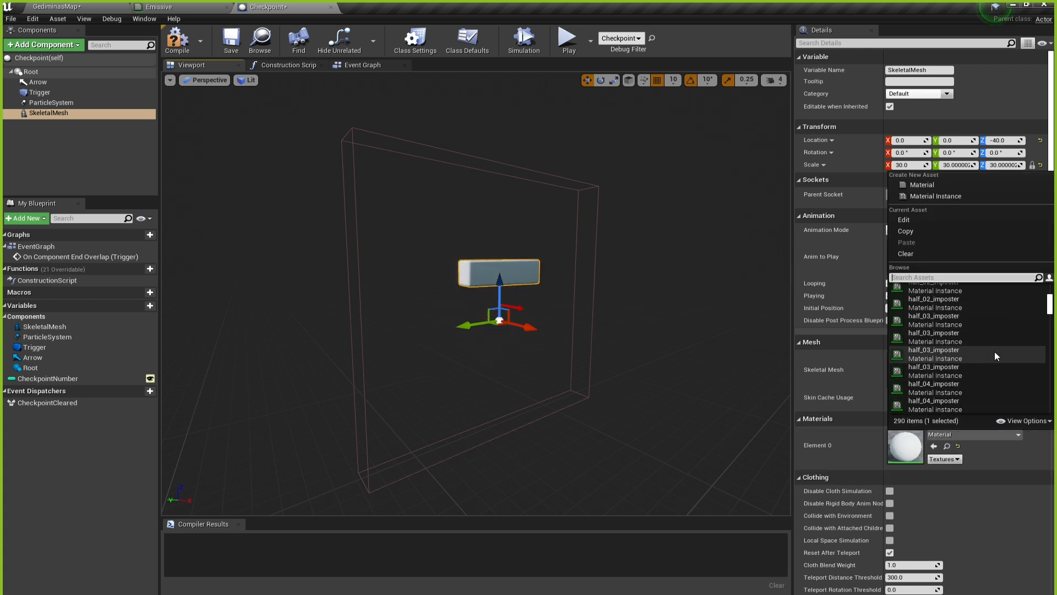
{"action": "scroll", "coordinate": [996, 356], "scroll_direction": "up", "scroll_amount": 4}
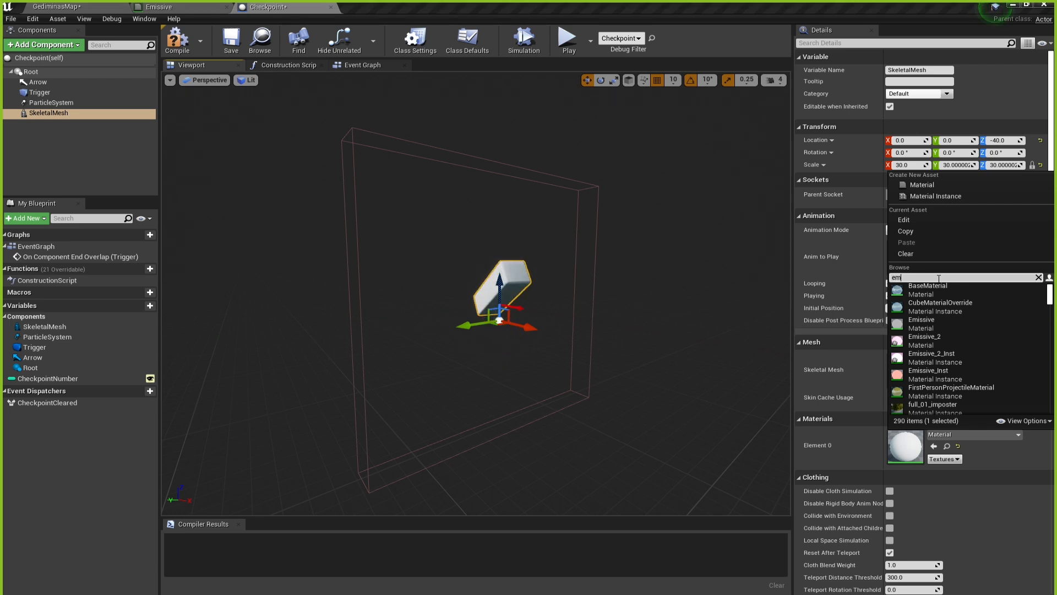
{"action": "type", "text": "emissive"}
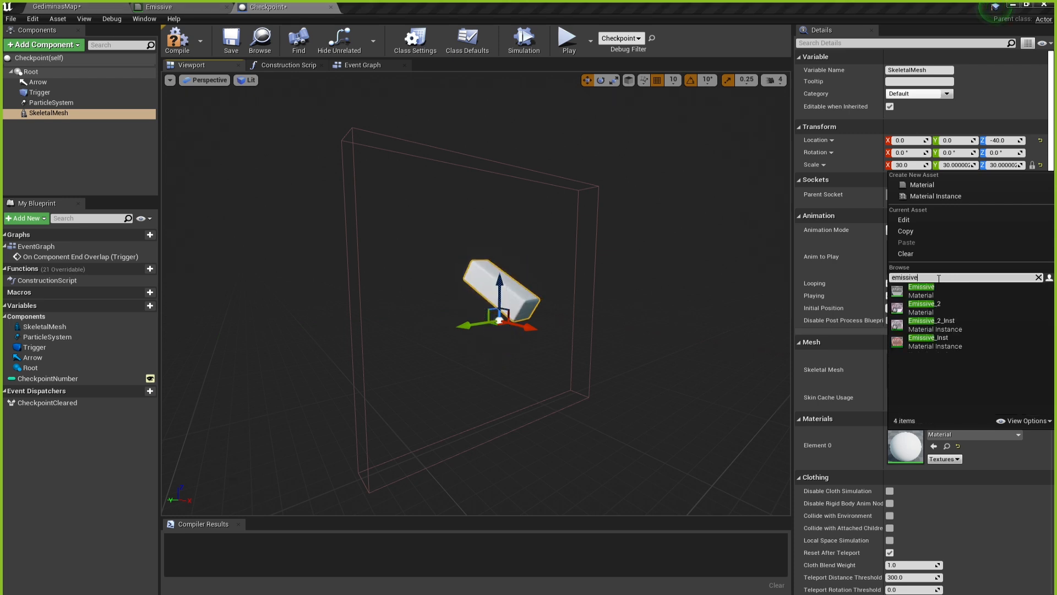
{"action": "left_click", "coordinate": [947, 326]}
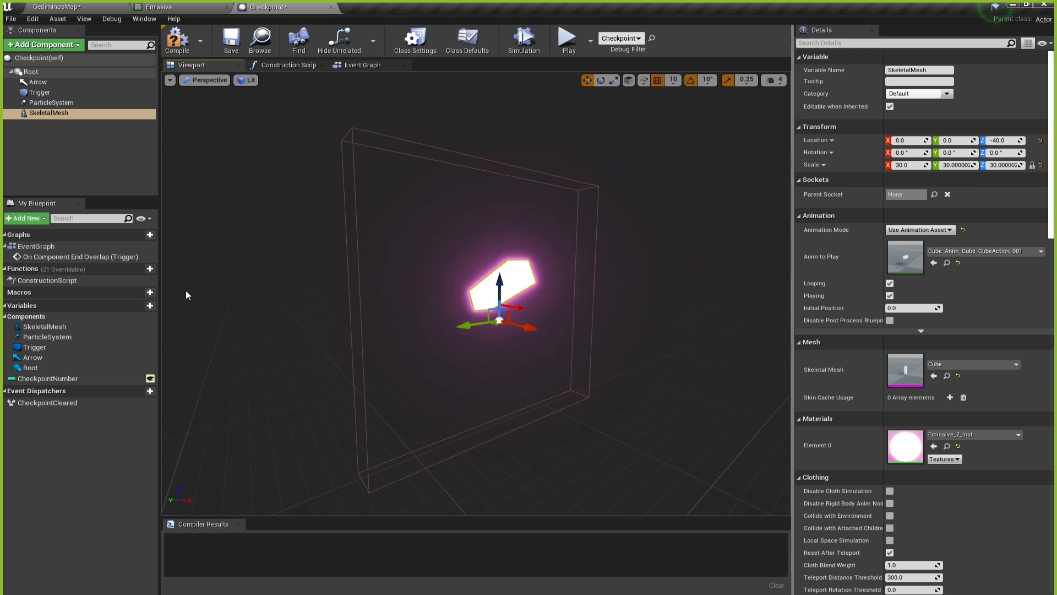
{"action": "left_click", "coordinate": [177, 40]}
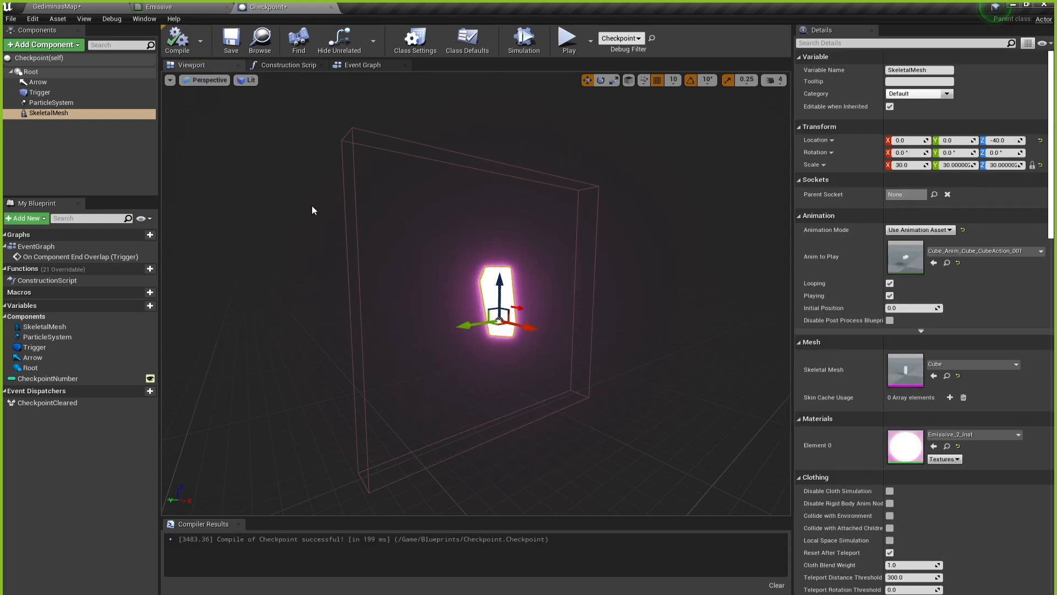
{"action": "left_click", "coordinate": [230, 38]}
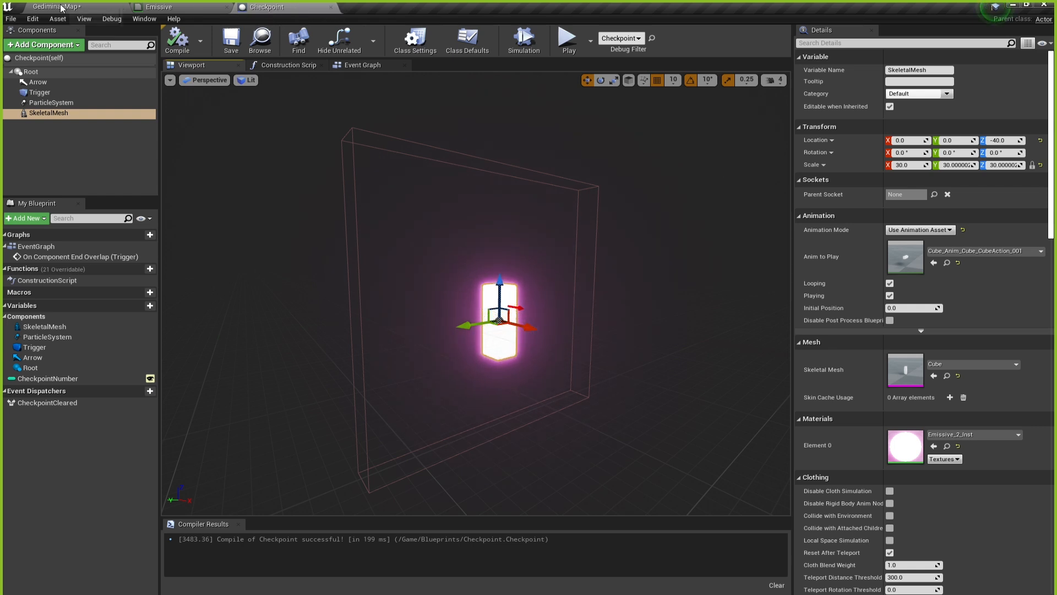
In the GediminasMap level, move the Checkpoint actor from the mountainside towards the first-person character beside the forest.
{"action": "left_click", "coordinate": [77, 7]}
{"action": "left_click", "coordinate": [332, 172]}
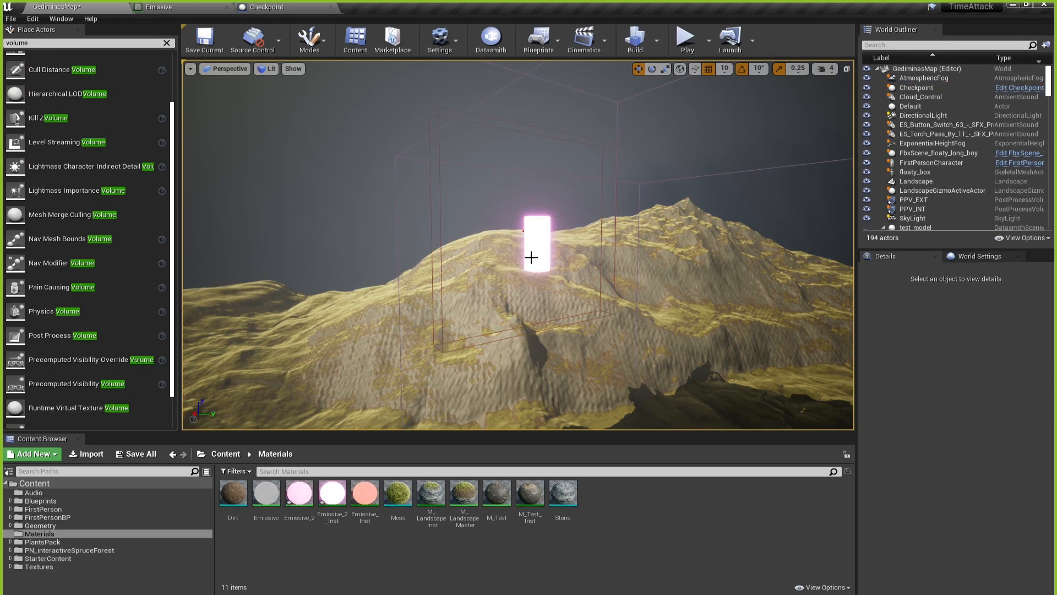
{"action": "scroll", "coordinate": [531, 257], "scroll_direction": "up", "scroll_amount": 3}
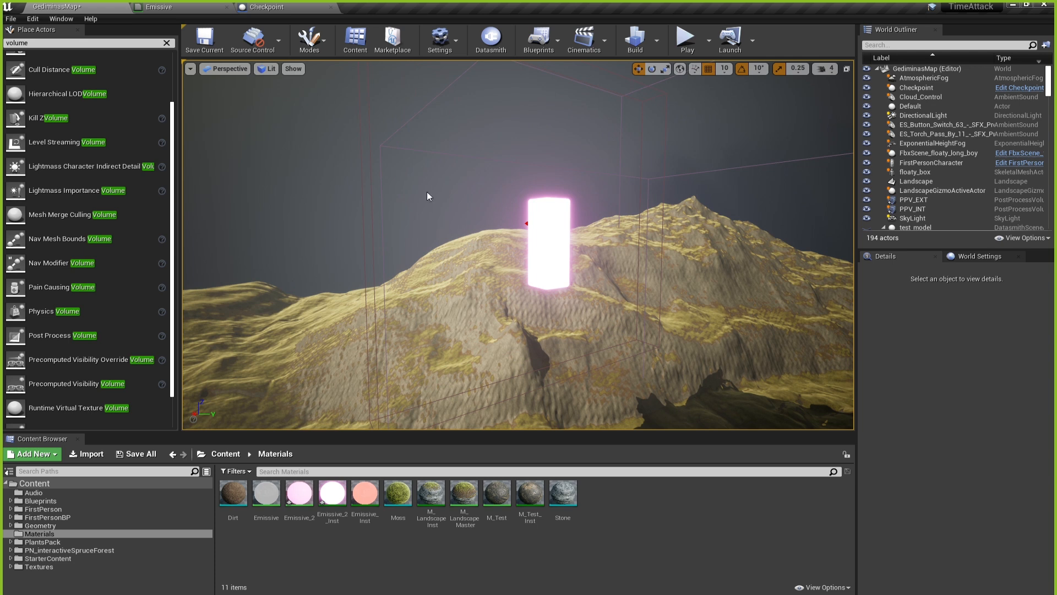
{"action": "scroll", "coordinate": [576, 215], "scroll_direction": "down", "scroll_amount": 8}
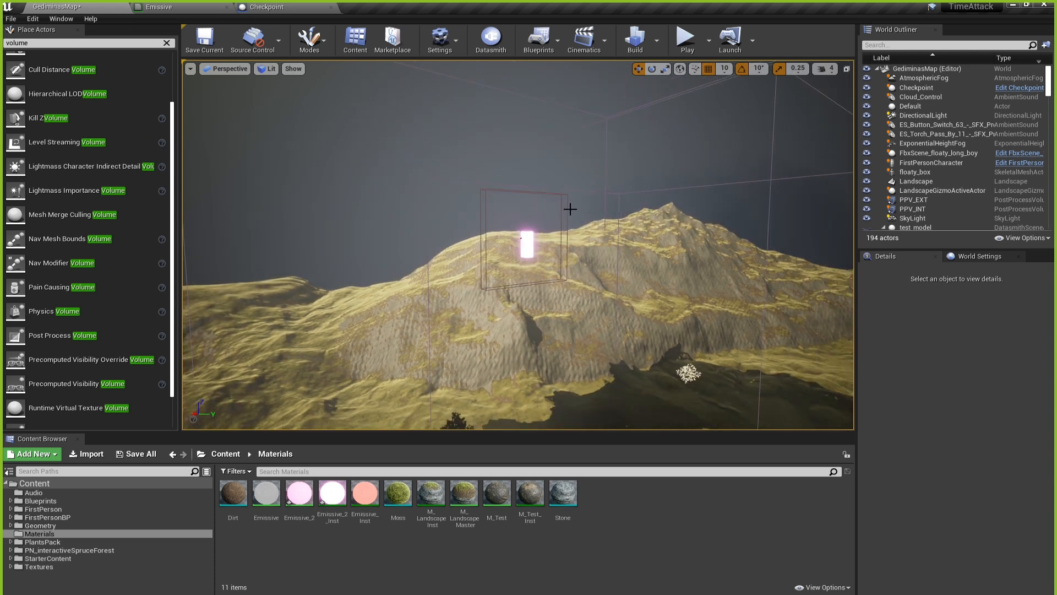
{"action": "right_click_drag", "start_coordinate": [553, 214], "coordinate": [551, 263]}
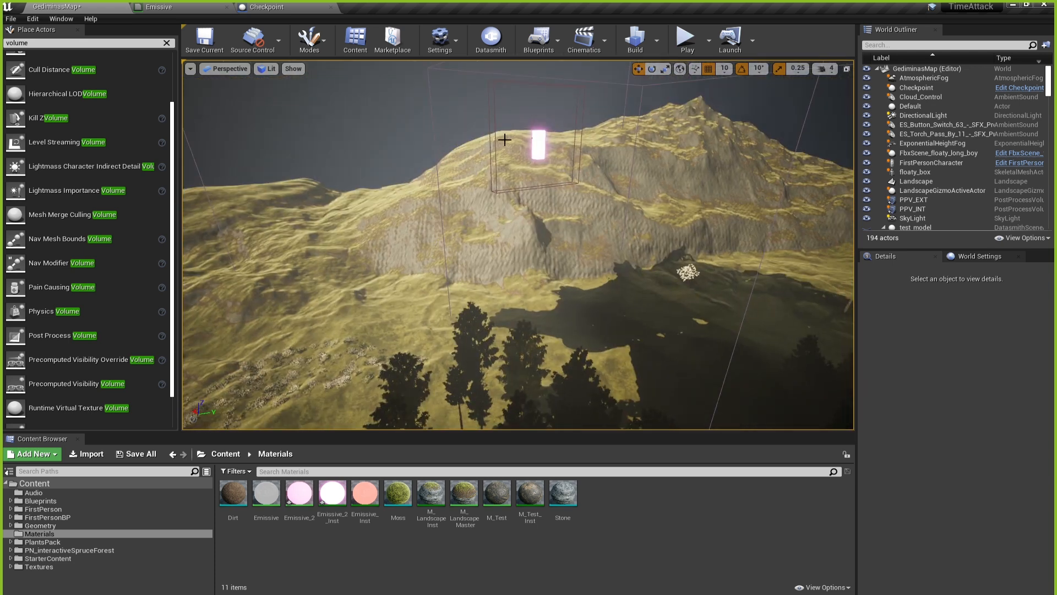
{"action": "left_click", "coordinate": [538, 147]}
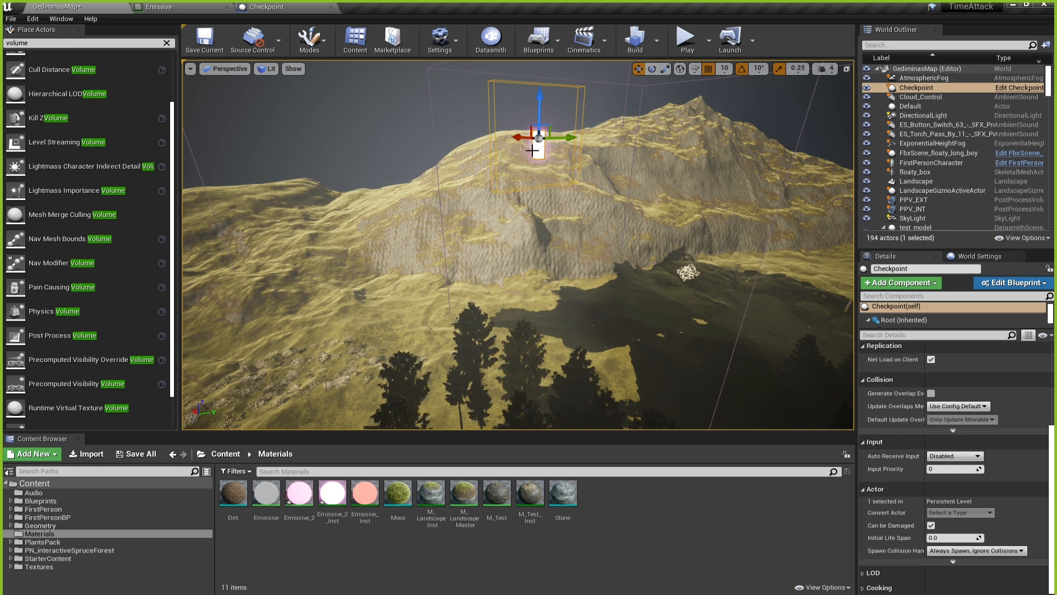
{"action": "key", "text": "s"}
{"action": "right_click_drag", "start_coordinate": [522, 160], "coordinate": [546, 168]}
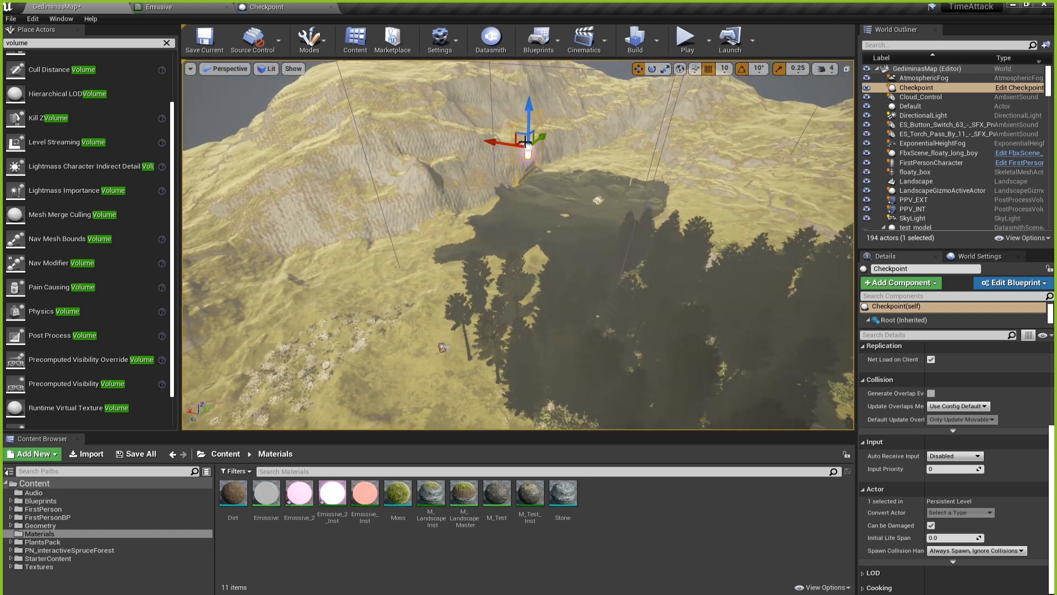
{"action": "left_click_drag", "start_coordinate": [523, 145], "coordinate": [410, 351]}
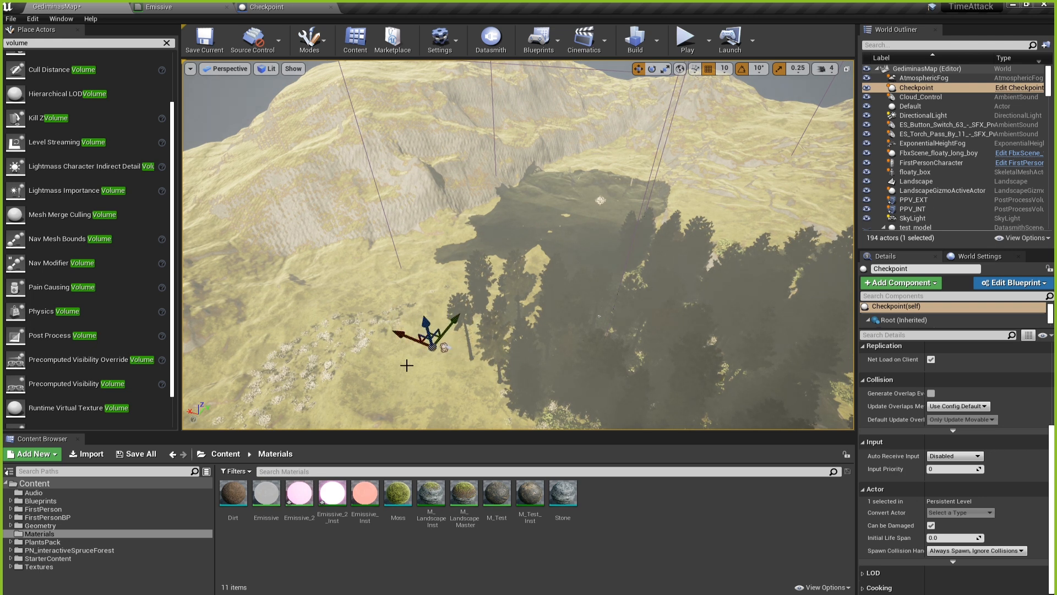
Focus on the Checkpoint actor beneath the landscape and raise it vertically to the terrain surface.
{"action": "key", "text": "f"}
{"action": "right_click_drag", "start_coordinate": [494, 357], "coordinate": [500, 326]}
{"action": "scroll", "coordinate": [495, 339], "scroll_direction": "down", "scroll_amount": 5}
{"action": "scroll", "coordinate": [495, 339], "scroll_direction": "down", "scroll_amount": 5}
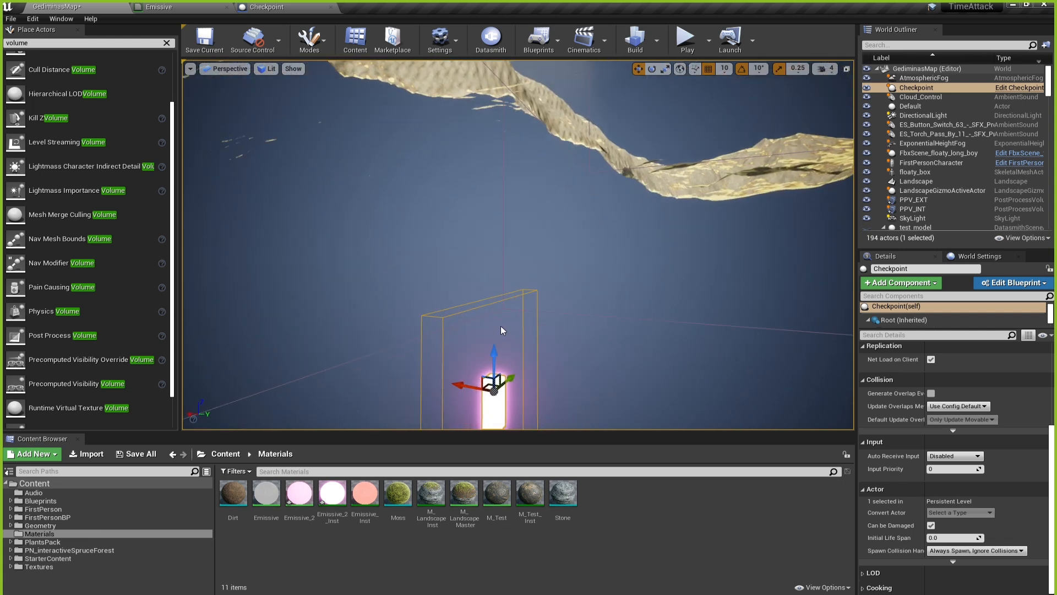
{"action": "left_click_drag", "start_coordinate": [494, 358], "coordinate": [499, 146]}
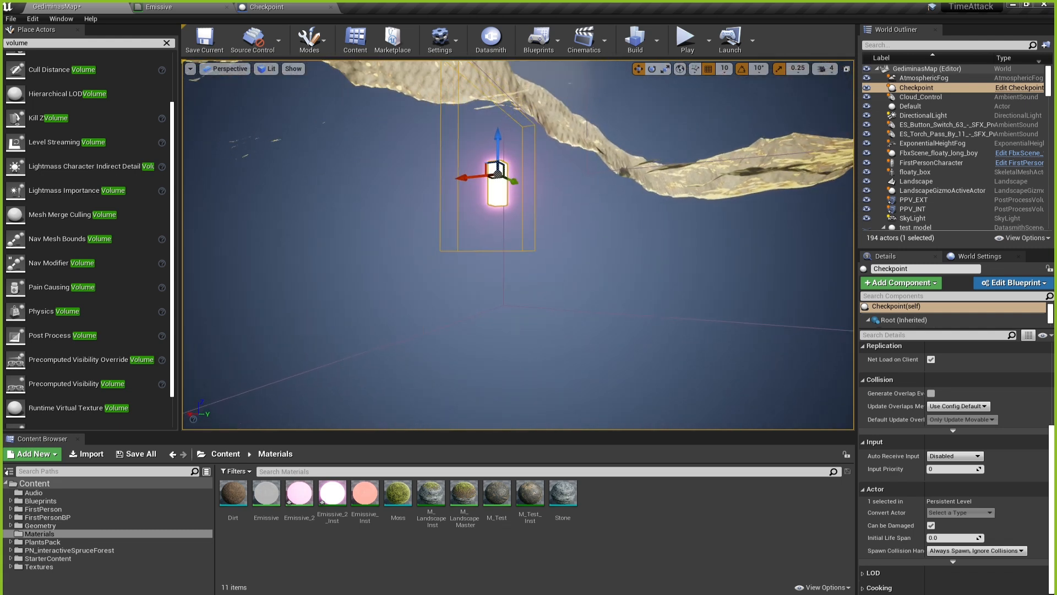
{"action": "right_click_drag", "start_coordinate": [559, 166], "coordinate": [559, 175]}
{"action": "scroll", "coordinate": [559, 165], "scroll_direction": "down", "scroll_amount": 10}
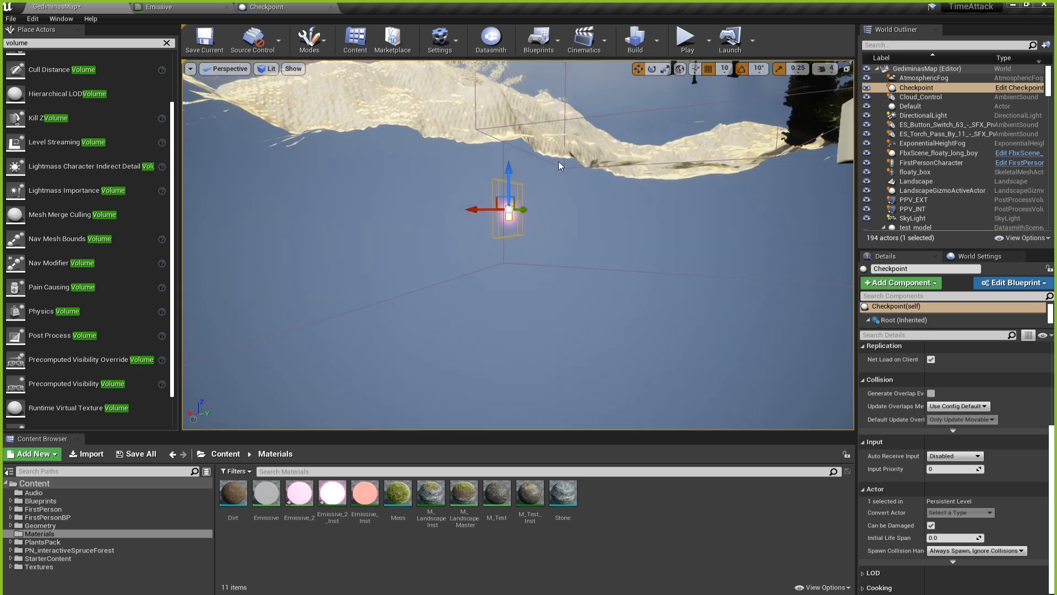
{"action": "left_click_drag", "start_coordinate": [509, 182], "coordinate": [509, 63]}
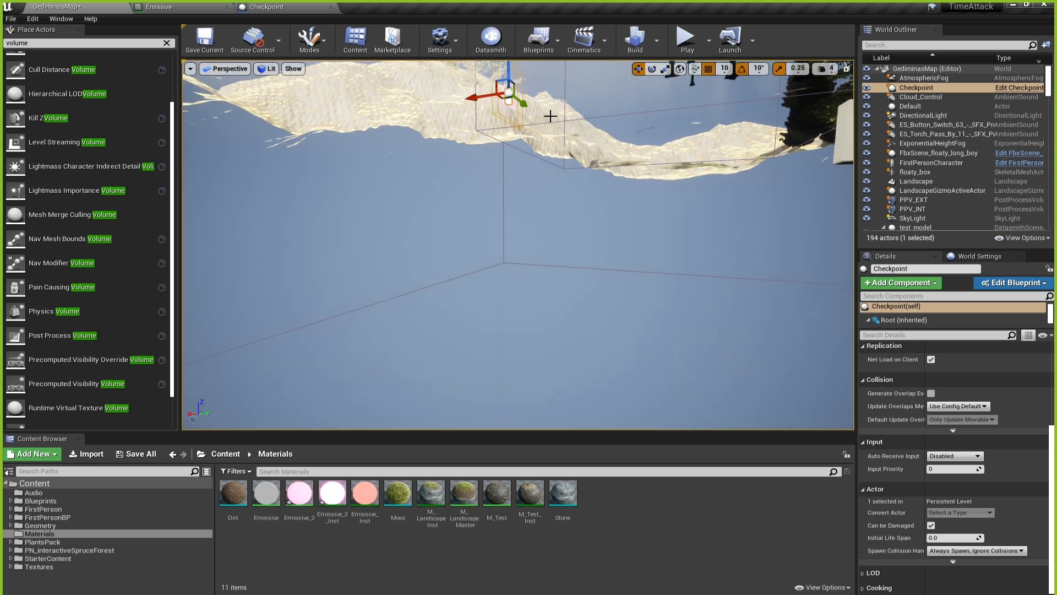
Position the Checkpoint actor just above the grass in front of the first-person character and deselect it.
{"action": "right_click_drag", "start_coordinate": [551, 116], "coordinate": [479, 146]}
{"action": "left_click_drag", "start_coordinate": [474, 160], "coordinate": [426, 230]}
{"action": "left_click_drag", "start_coordinate": [311, 243], "coordinate": [518, 288]}
{"action": "left_click_drag", "start_coordinate": [563, 250], "coordinate": [566, 220]}
{"action": "right_click_drag", "start_coordinate": [566, 221], "coordinate": [501, 242]}
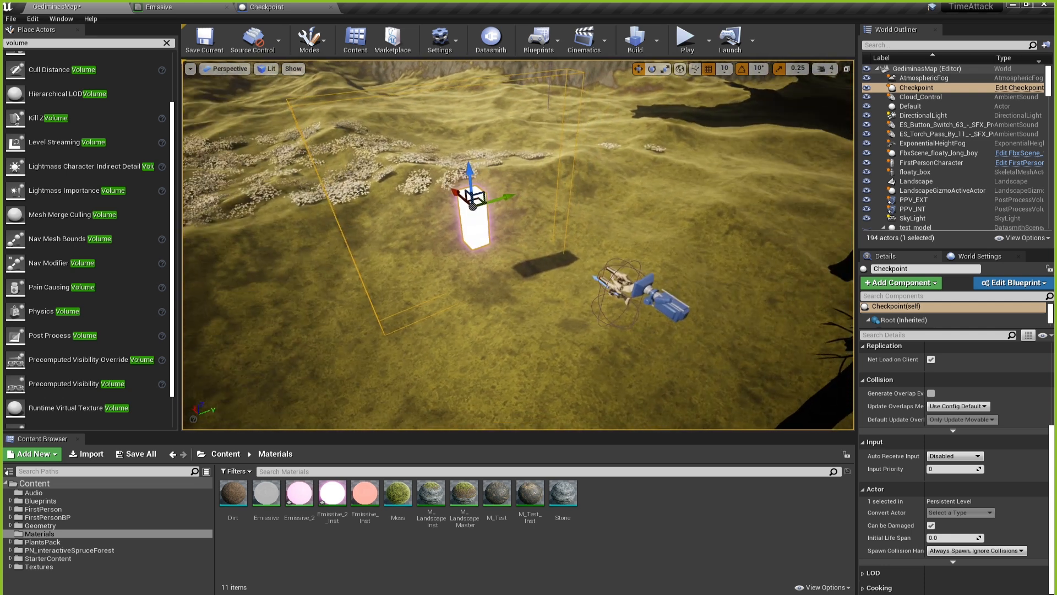
{"action": "left_click_drag", "start_coordinate": [499, 200], "coordinate": [551, 203]}
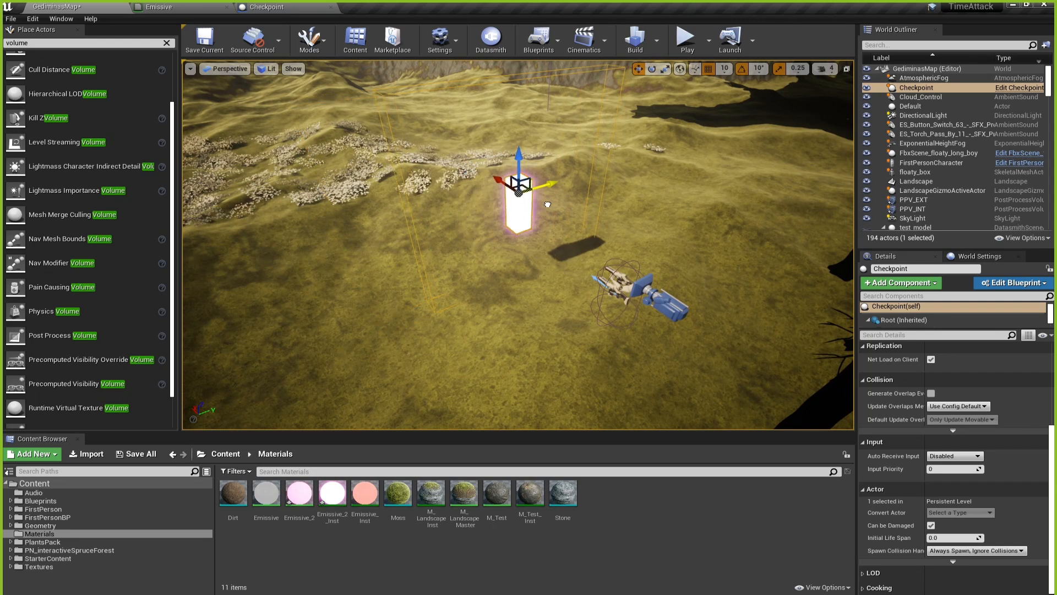
{"action": "key", "text": "Escape"}
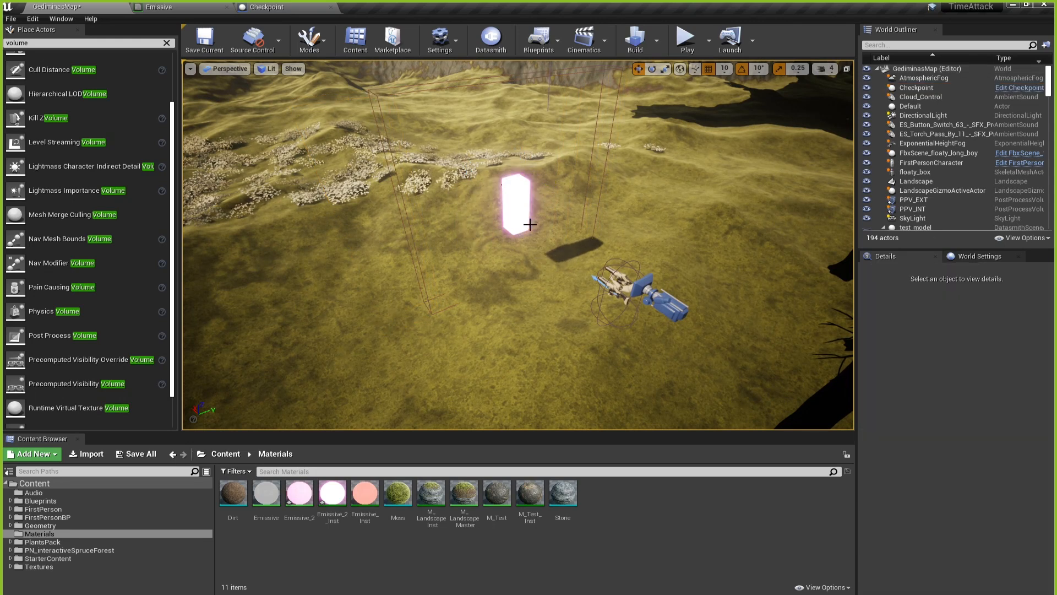
Play the level in the editor, start the game, walk around the glowing checkpoint, and stop the session.
{"action": "left_click", "coordinate": [688, 45]}
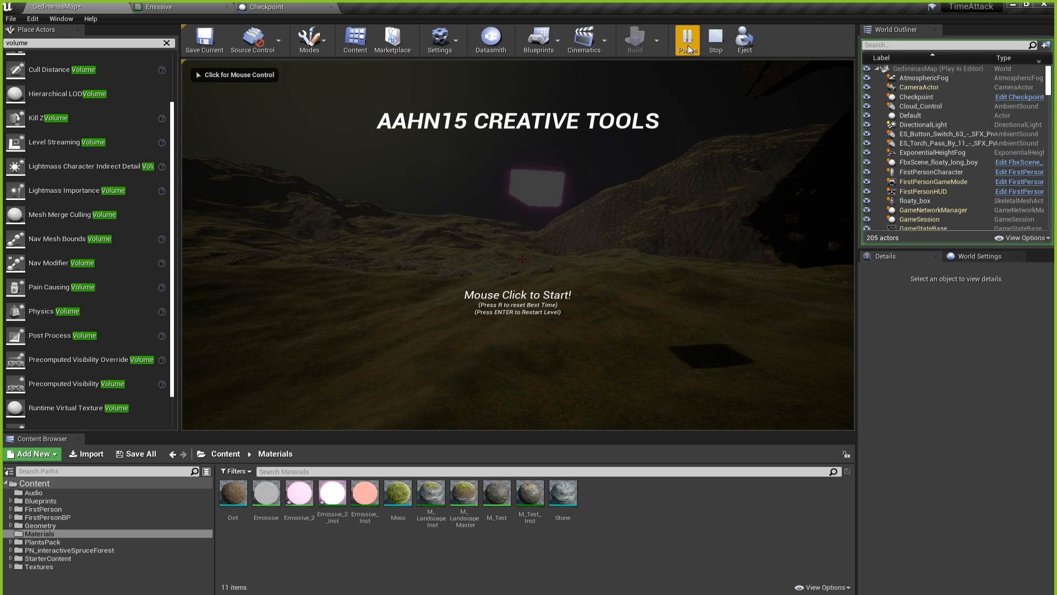
{"action": "left_click", "coordinate": [517, 294]}
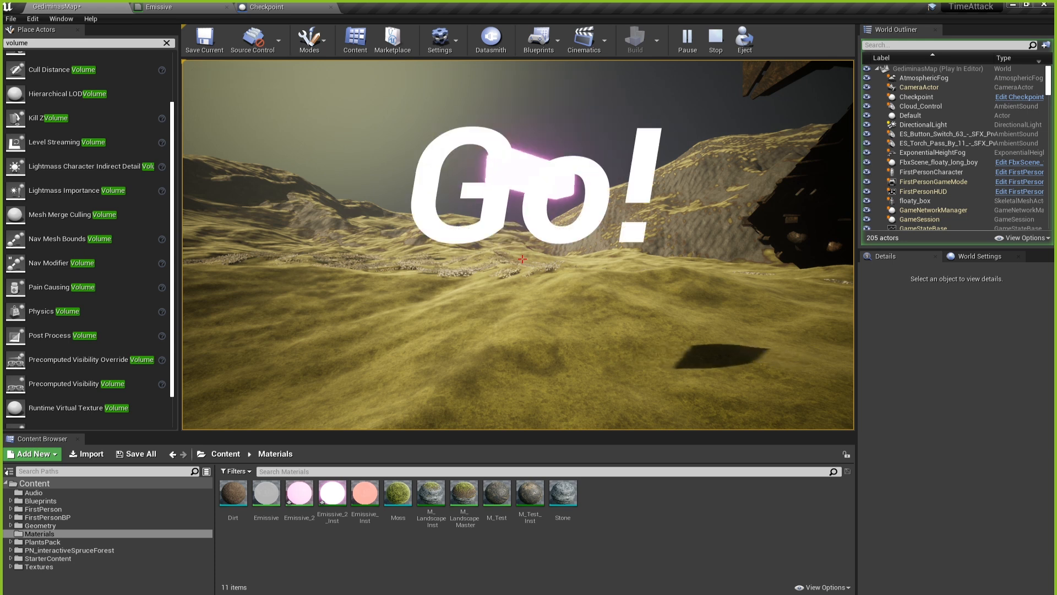
{"action": "key", "text": "w"}
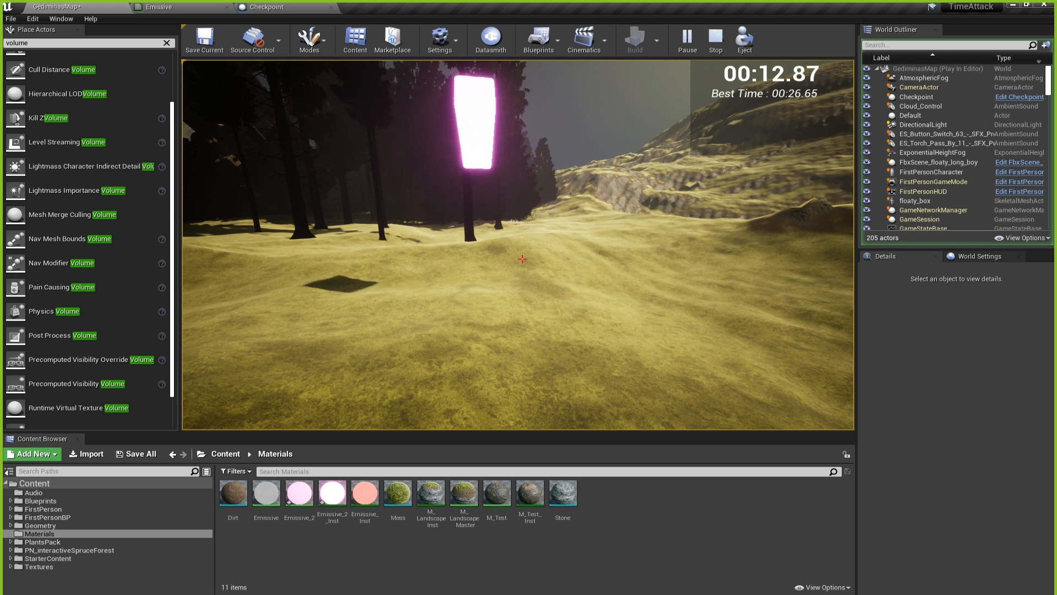
{"action": "key", "text": "Escape"}
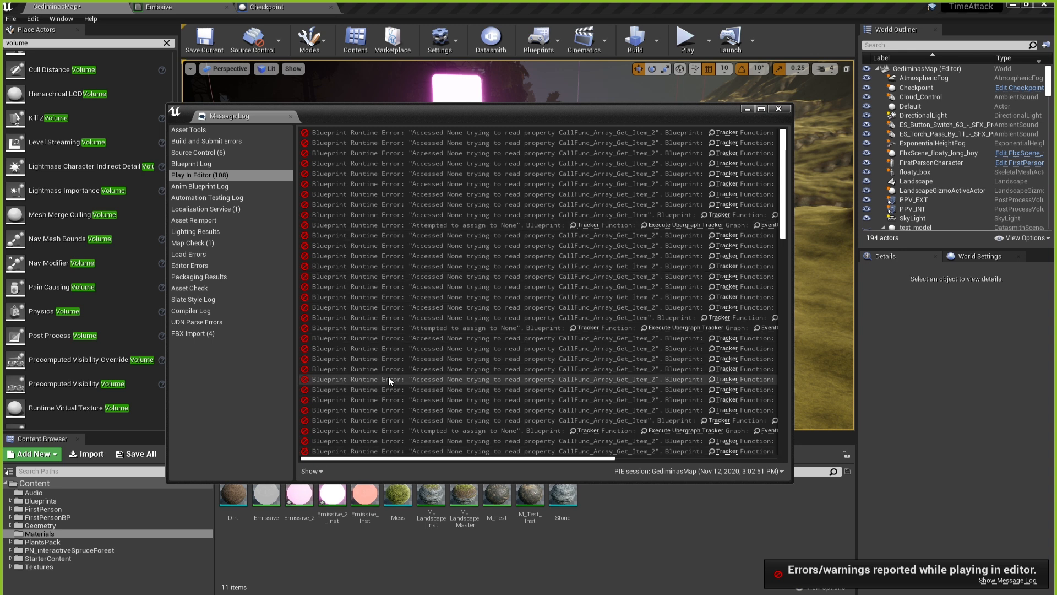
Look through the Play In Editor errors in the Message Log and close it.
{"action": "scroll", "coordinate": [784, 192], "scroll_direction": "down", "scroll_amount": 15}
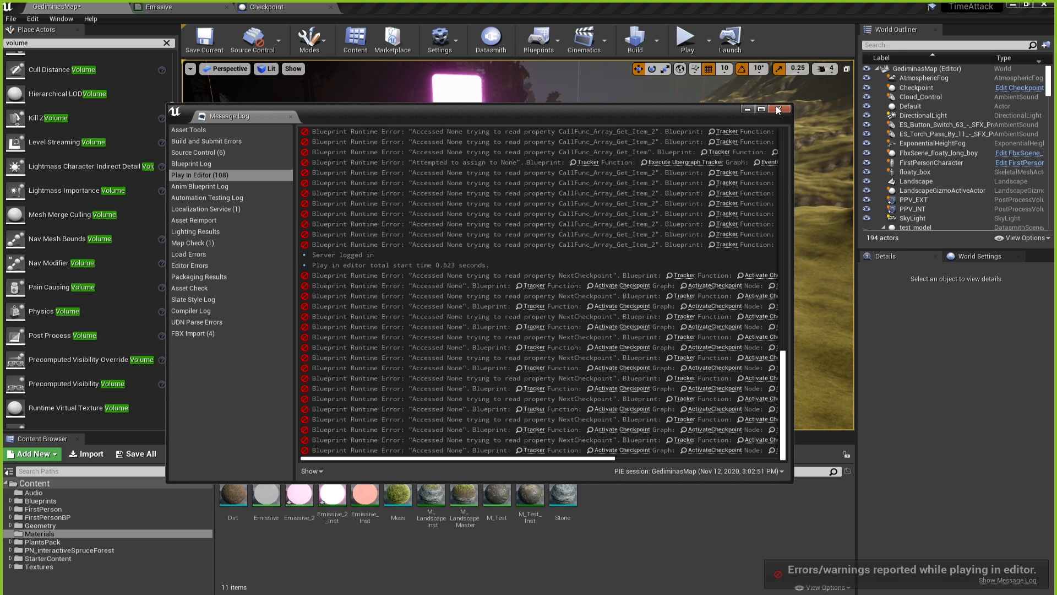
{"action": "left_click", "coordinate": [776, 109]}
{"action": "mouse_move", "coordinate": [637, 194]}
{"action": "right_mouse_down"}
{"action": "mouse_move", "coordinate": [529, 187]}
{"action": "mouse_move", "coordinate": [611, 190]}
{"action": "mouse_move", "coordinate": [578, 185]}
{"action": "mouse_move", "coordinate": [599, 187]}
{"action": "mouse_move", "coordinate": [622, 202]}
{"action": "right_mouse_up"}
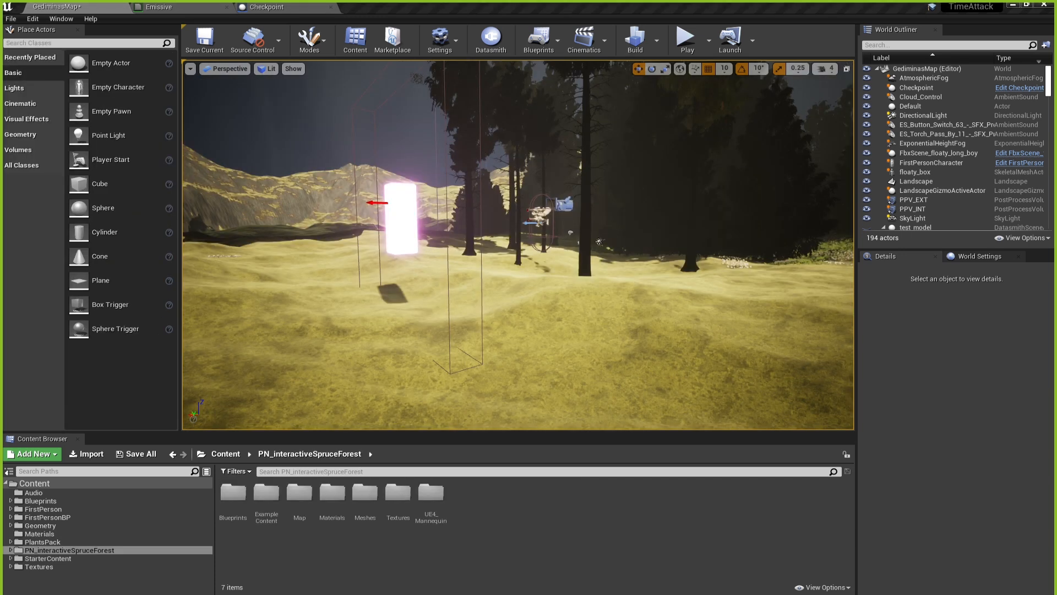
In the Checkpoint blueprint, enable Hidden in Game in the SkeletalMesh component's rendering settings.
{"action": "right_click_drag", "start_coordinate": [569, 364], "coordinate": [447, 359]}
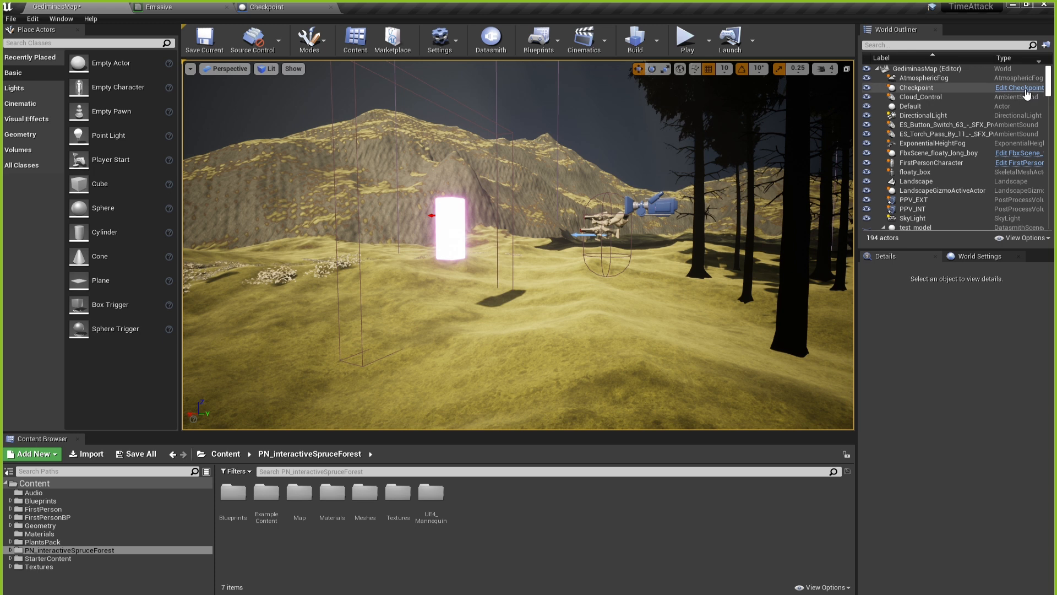
{"action": "left_click", "coordinate": [308, 5]}
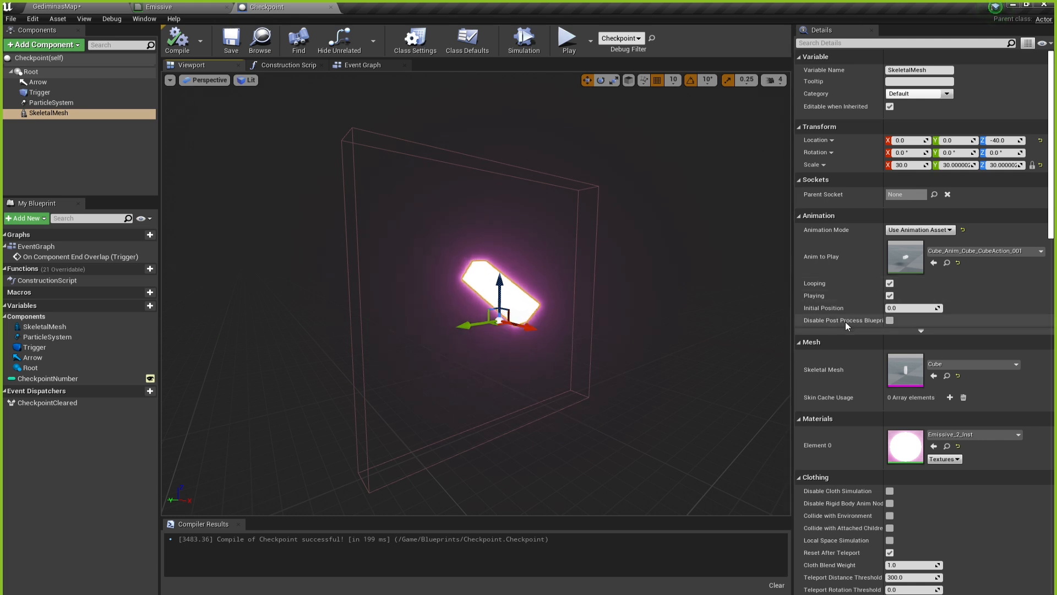
{"action": "scroll", "coordinate": [840, 342], "scroll_direction": "down", "scroll_amount": 2}
{"action": "scroll", "coordinate": [843, 357], "scroll_direction": "down", "scroll_amount": 15}
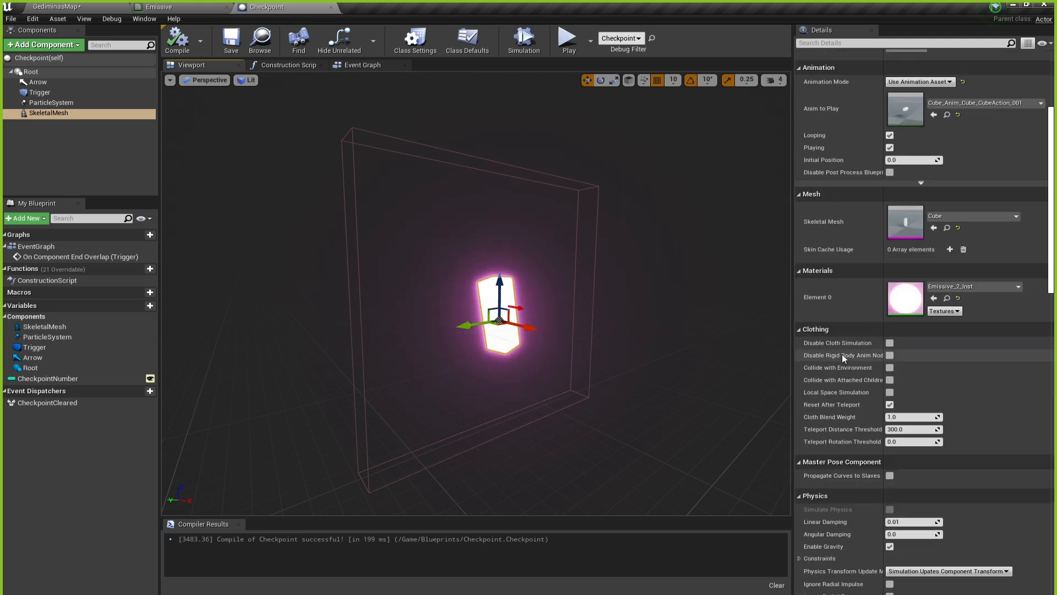
{"action": "scroll", "coordinate": [843, 356], "scroll_direction": "down", "scroll_amount": 13}
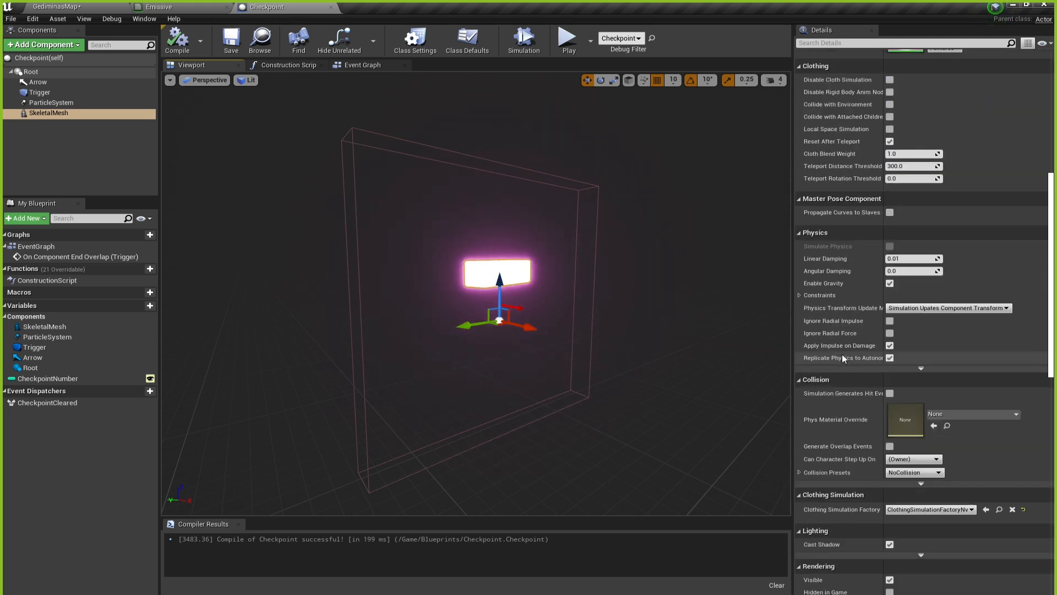
{"action": "scroll", "coordinate": [841, 355], "scroll_direction": "down", "scroll_amount": 4}
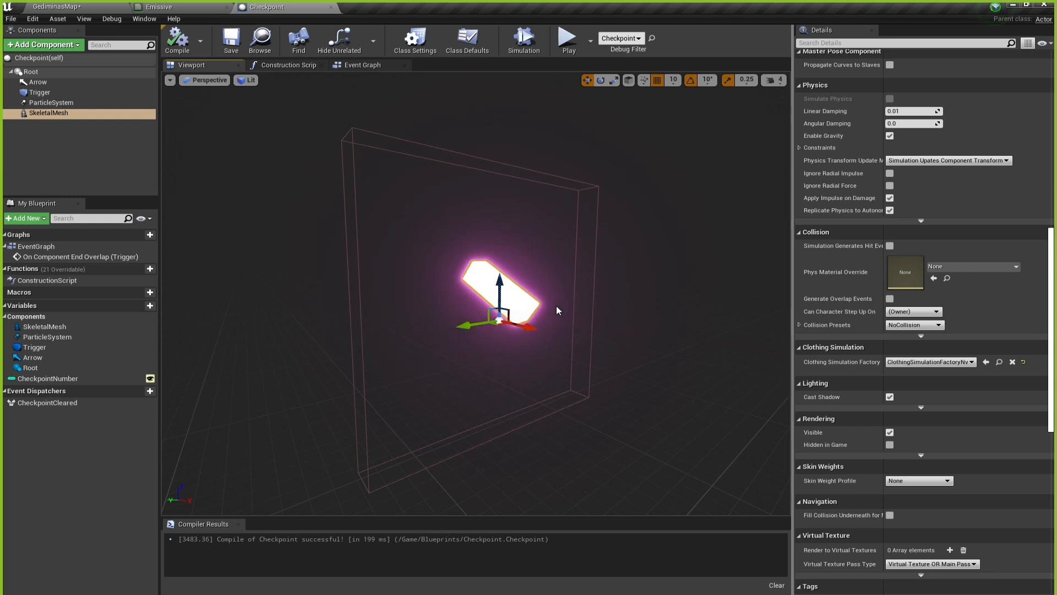
{"action": "left_click", "coordinate": [890, 445]}
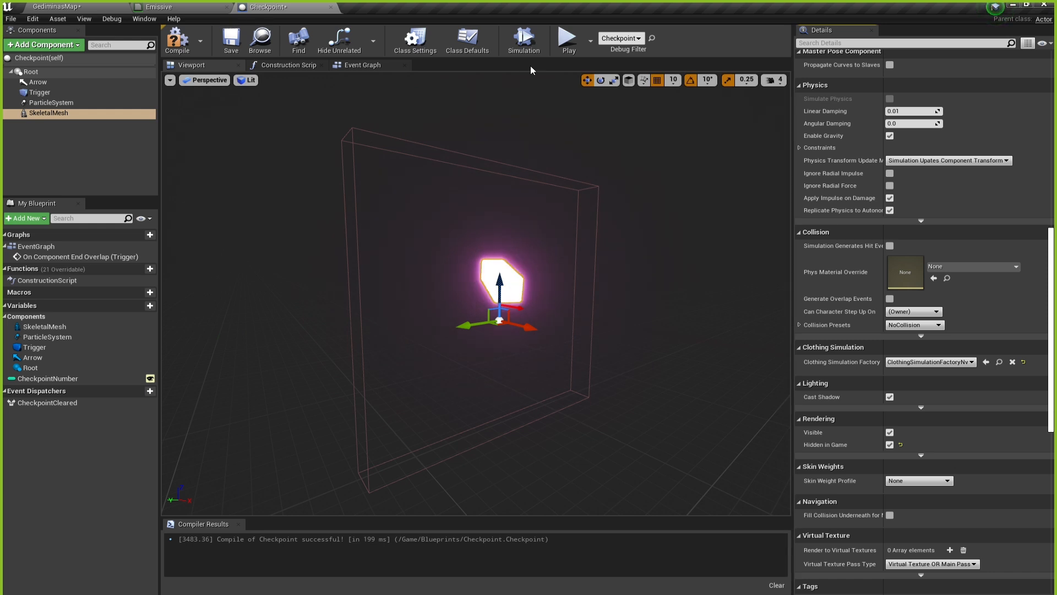
Examine the Checkpoint event graph from the Branch node through Call Checkpoint Cleared, Set Hidden in Game and the Generate Overlap Events setter.
{"action": "left_click", "coordinate": [369, 67]}
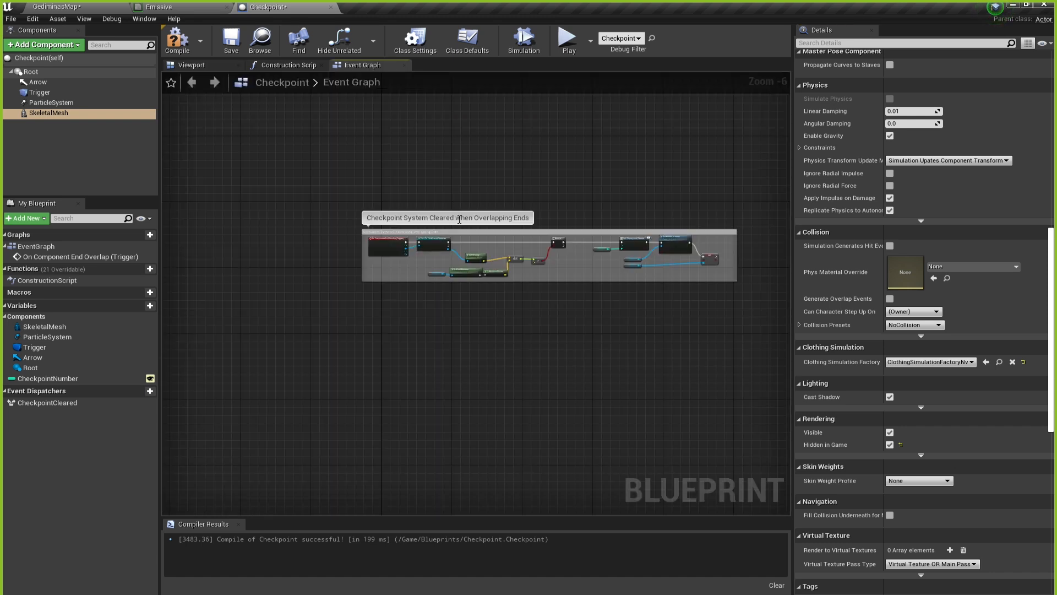
{"action": "scroll", "coordinate": [465, 263], "scroll_direction": "up", "scroll_amount": 4}
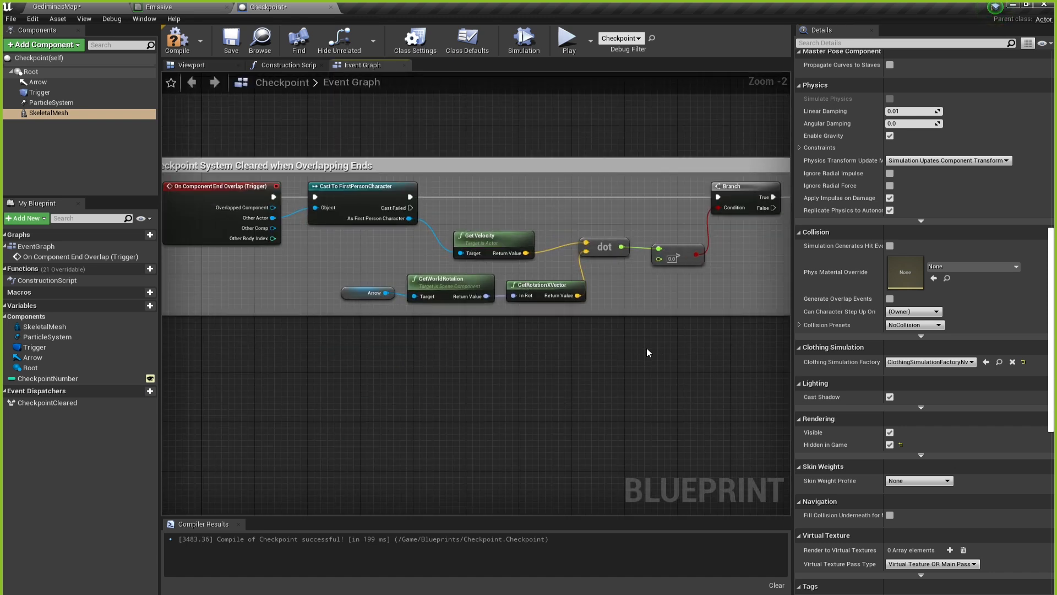
{"action": "right_click_drag", "start_coordinate": [555, 350], "coordinate": [328, 342]}
{"action": "right_click_drag", "start_coordinate": [535, 314], "coordinate": [321, 345]}
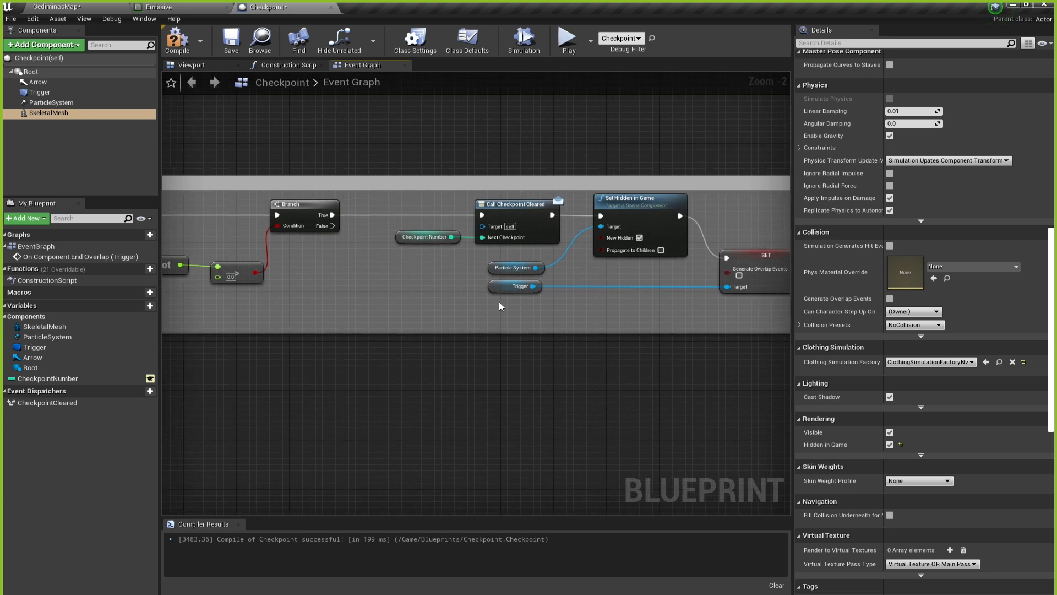
{"action": "scroll", "coordinate": [501, 304], "scroll_direction": "up", "scroll_amount": 2}
{"action": "right_click_drag", "start_coordinate": [507, 284], "coordinate": [487, 354]}
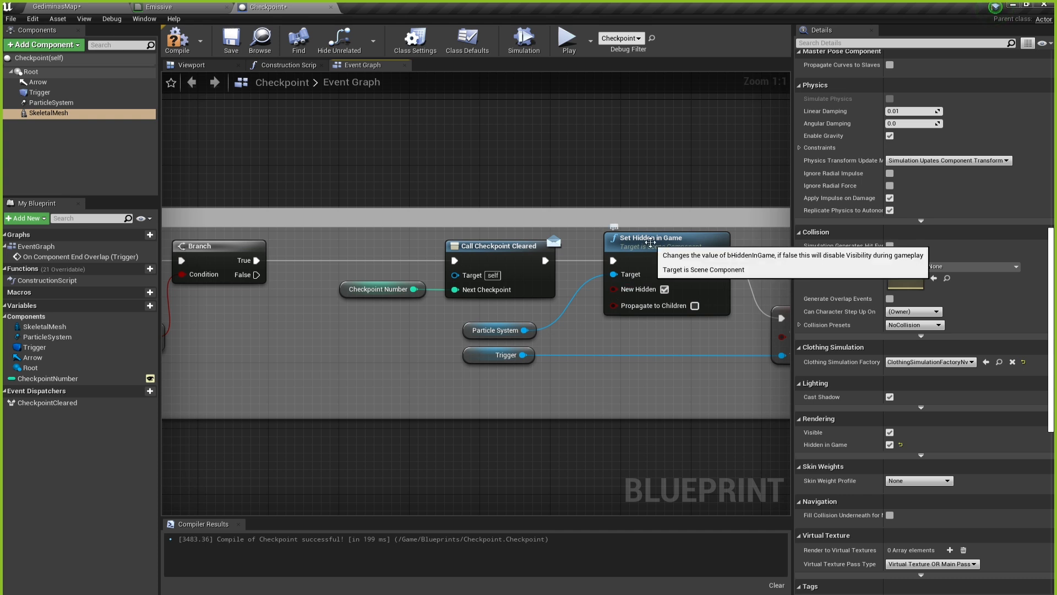
{"action": "right_click_drag", "start_coordinate": [651, 241], "coordinate": [477, 252]}
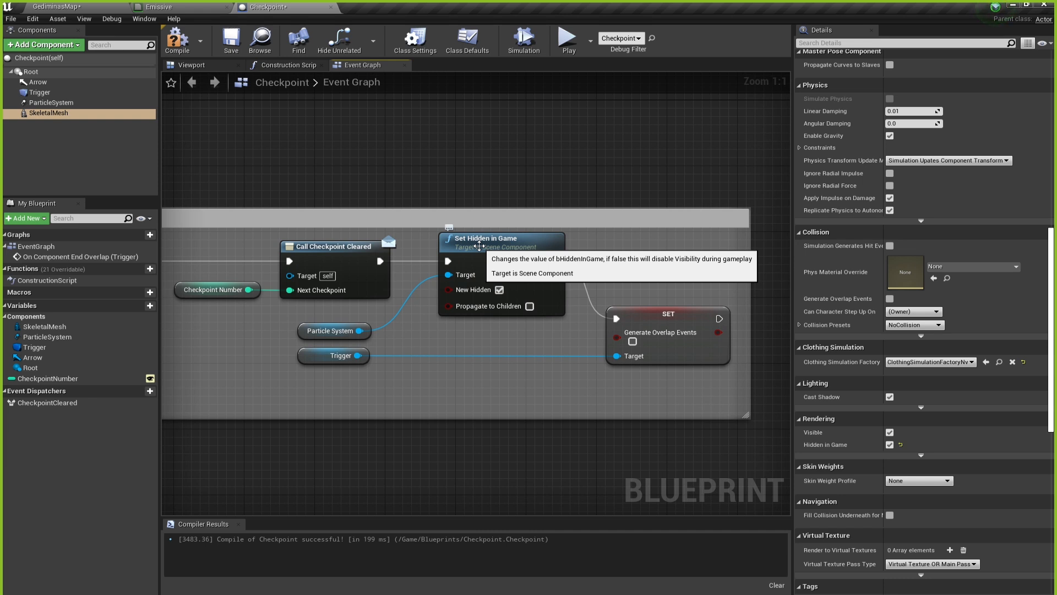
{"action": "right_click_drag", "start_coordinate": [377, 301], "coordinate": [541, 302]}
{"action": "scroll", "coordinate": [748, 327], "scroll_direction": "down", "scroll_amount": 2}
{"action": "scroll", "coordinate": [708, 314], "scroll_direction": "up", "scroll_amount": 2}
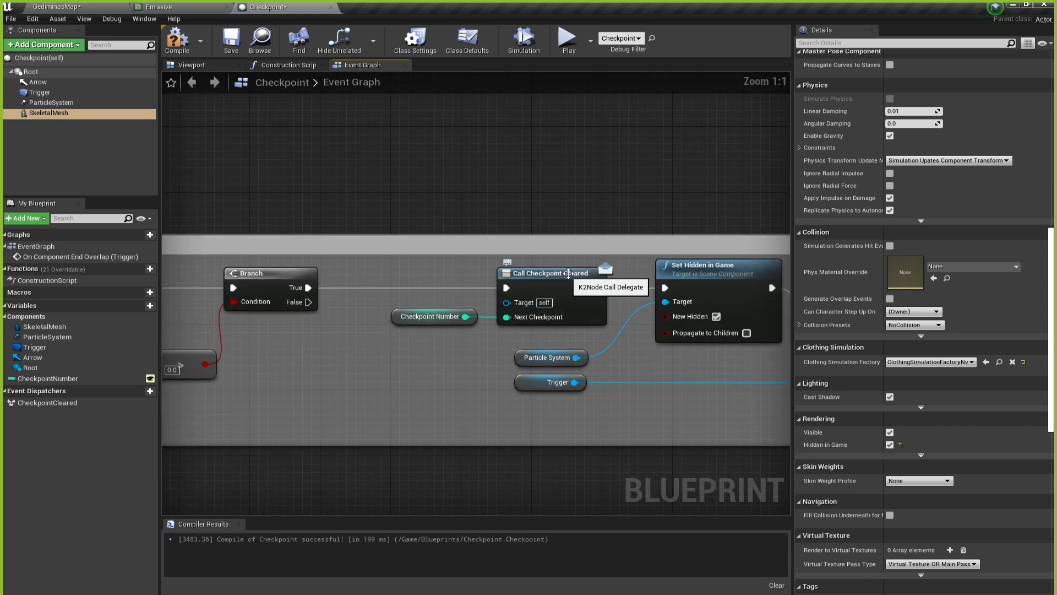
{"action": "right_click_drag", "start_coordinate": [664, 322], "coordinate": [492, 316]}
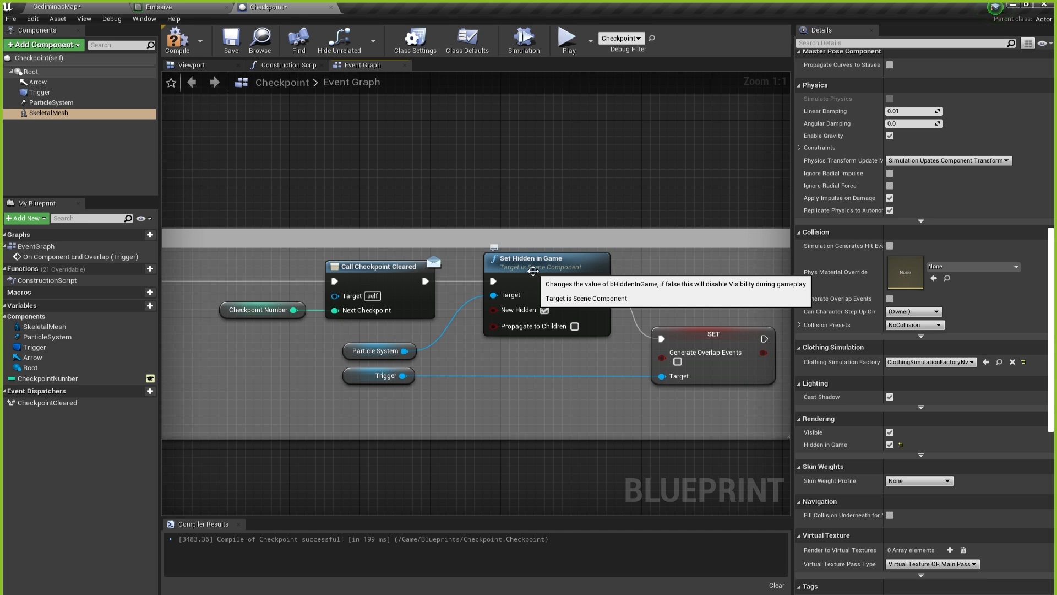
Examine the start of the overlap logic, including the Cast To FirstPersonCharacter, Get Velocity, Arrow rotation and dot product nodes.
{"action": "right_click_drag", "start_coordinate": [328, 329], "coordinate": [608, 320]}
{"action": "scroll", "coordinate": [603, 319], "scroll_direction": "down", "scroll_amount": 3}
{"action": "right_click_drag", "start_coordinate": [487, 315], "coordinate": [655, 282]}
{"action": "right_click_drag", "start_coordinate": [402, 275], "coordinate": [613, 281]}
{"action": "scroll", "coordinate": [366, 253], "scroll_direction": "up", "scroll_amount": 3}
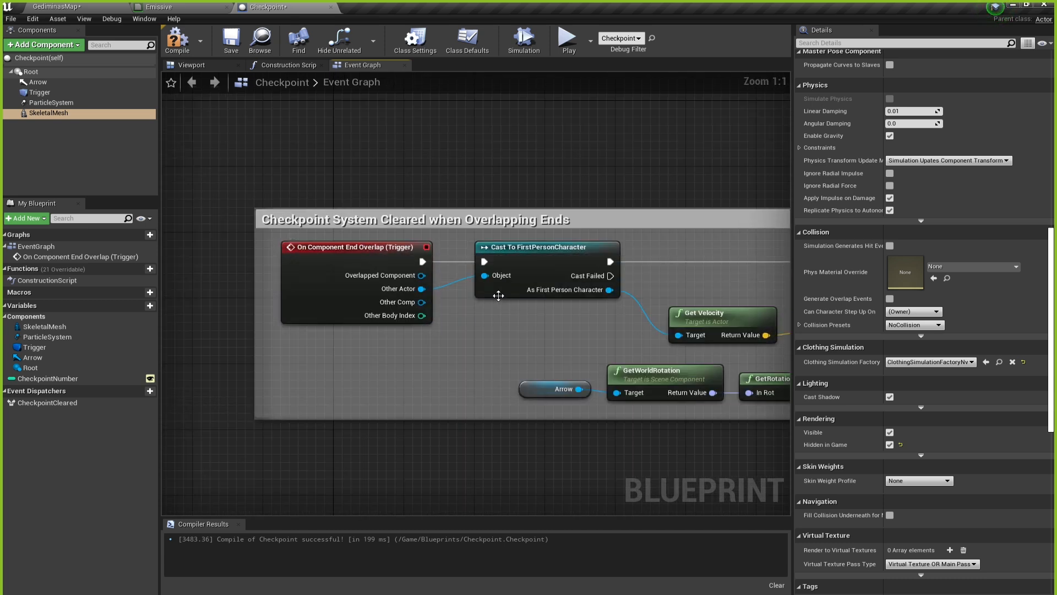
{"action": "right_click_drag", "start_coordinate": [498, 296], "coordinate": [435, 305]}
{"action": "left_click", "coordinate": [496, 262]}
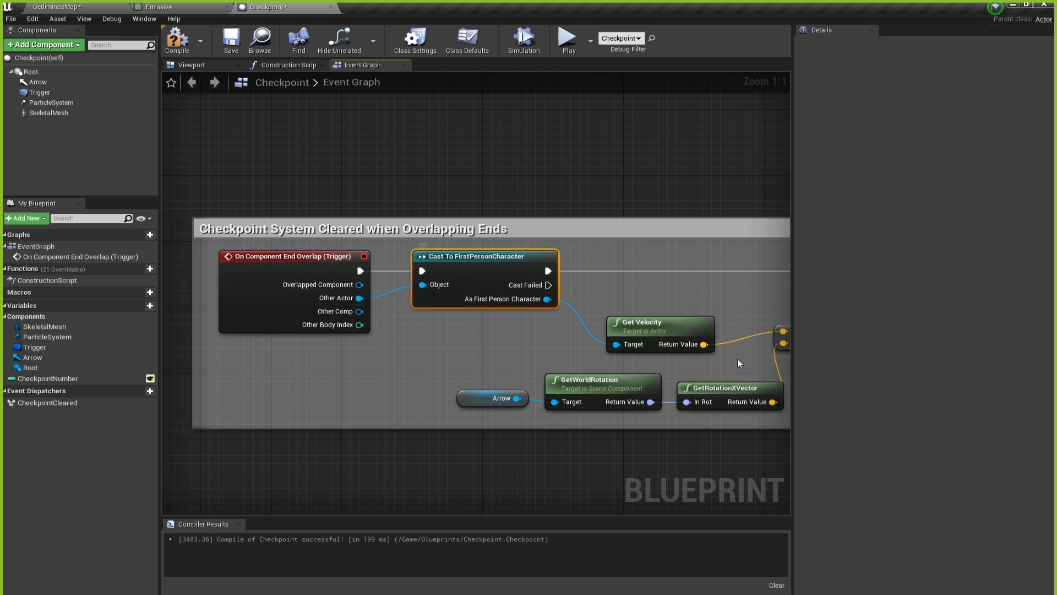
{"action": "right_click_drag", "start_coordinate": [598, 377], "coordinate": [365, 351]}
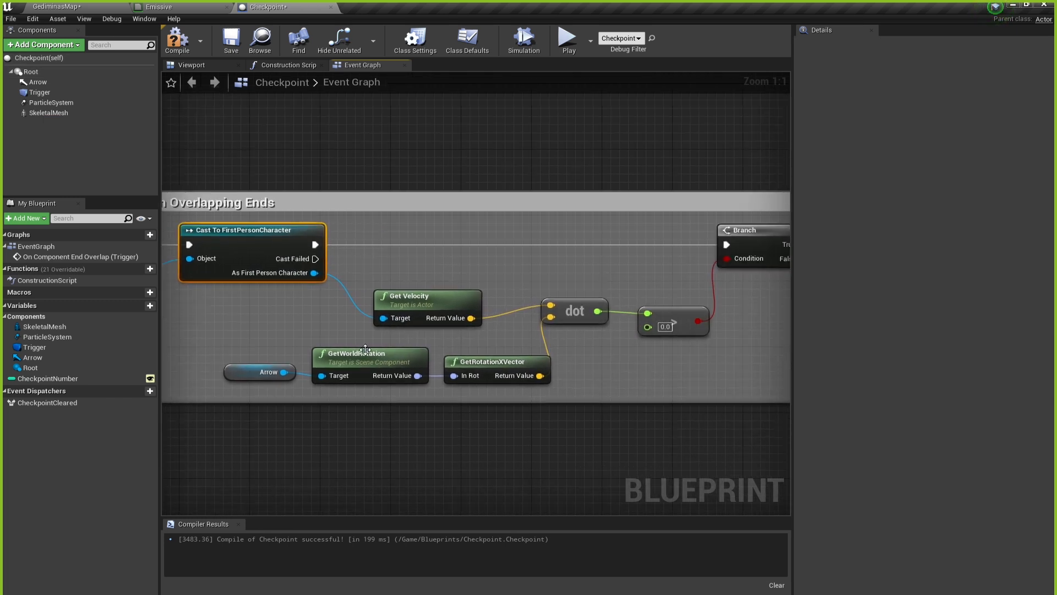
{"action": "right_click_drag", "start_coordinate": [591, 290], "coordinate": [460, 293]}
{"action": "right_click_drag", "start_coordinate": [165, 369], "coordinate": [345, 337]}
{"action": "scroll", "coordinate": [345, 338], "scroll_direction": "up", "scroll_amount": 1}
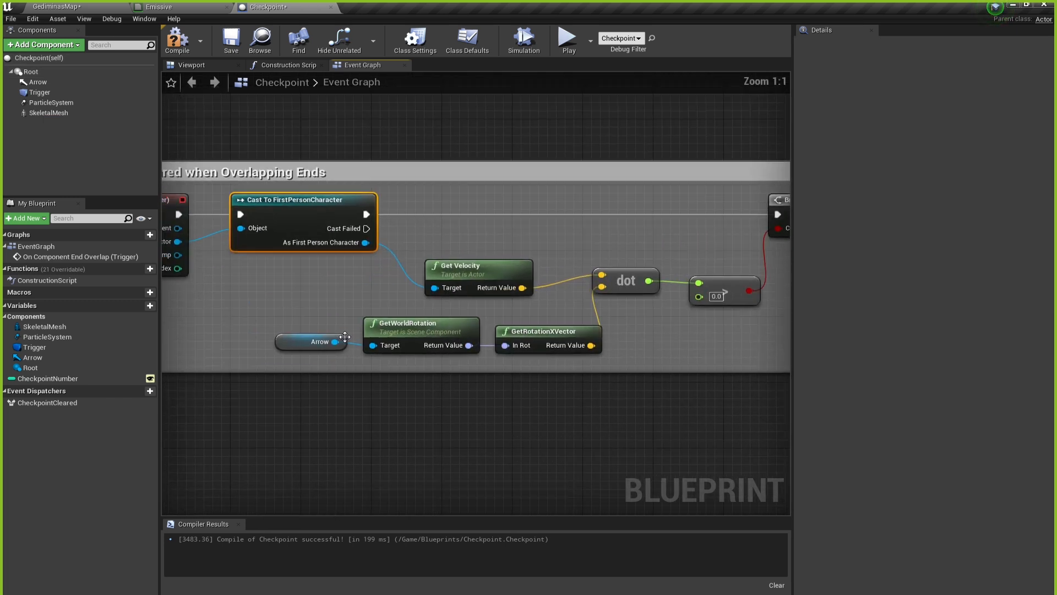
{"action": "left_click", "coordinate": [300, 343]}
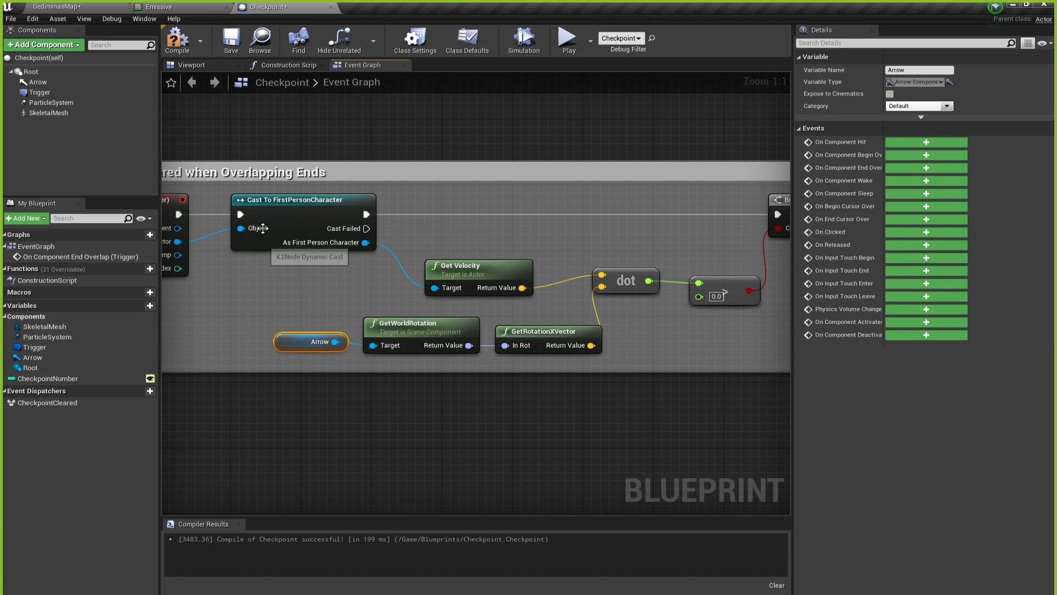
{"action": "left_click", "coordinate": [275, 217]}
{"action": "left_click", "coordinate": [313, 344]}
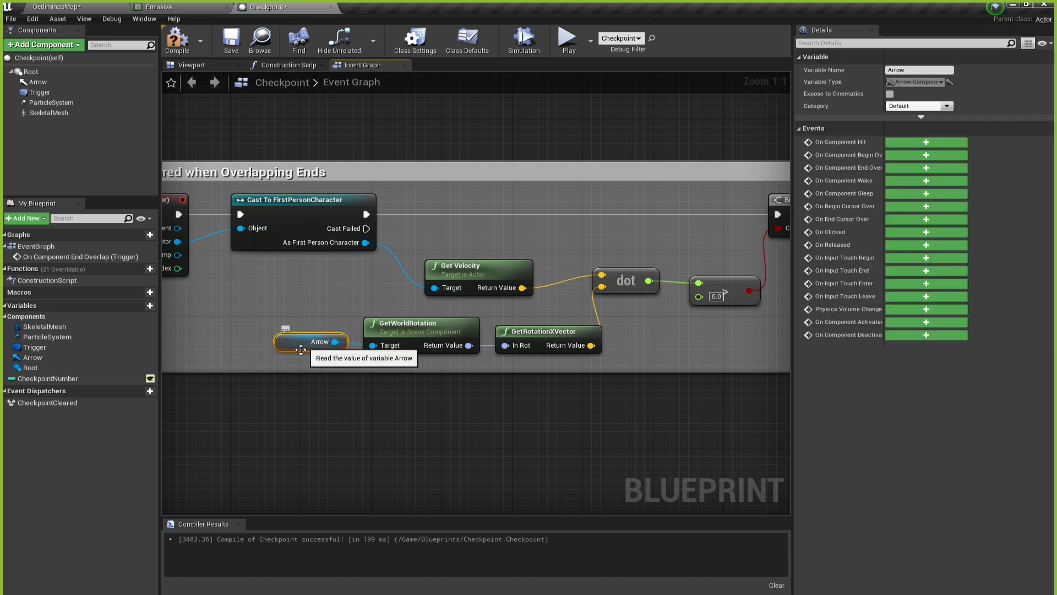
{"action": "left_click", "coordinate": [440, 415]}
Inspect the Call Checkpoint Cleared and Set Hidden in Game nodes and the component references feeding them.
{"action": "scroll", "coordinate": [442, 409], "scroll_direction": "down", "scroll_amount": 3}
{"action": "right_click_drag", "start_coordinate": [573, 384], "coordinate": [234, 401]}
{"action": "scroll", "coordinate": [440, 345], "scroll_direction": "up", "scroll_amount": 3}
{"action": "right_click_drag", "start_coordinate": [567, 346], "coordinate": [353, 367]}
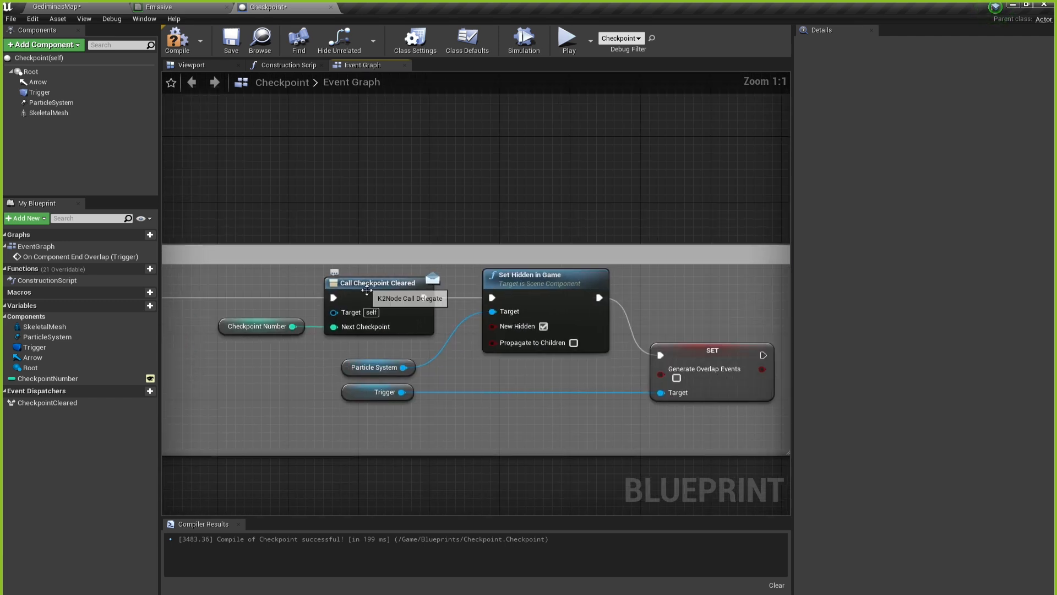
{"action": "left_click", "coordinate": [339, 313]}
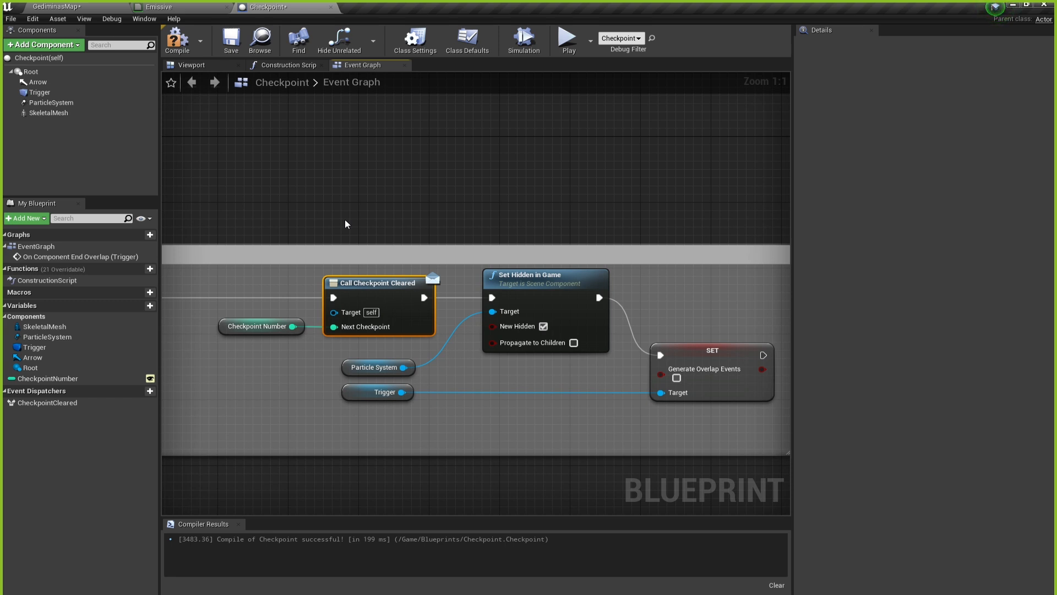
{"action": "right_click_drag", "start_coordinate": [479, 290], "coordinate": [355, 303]}
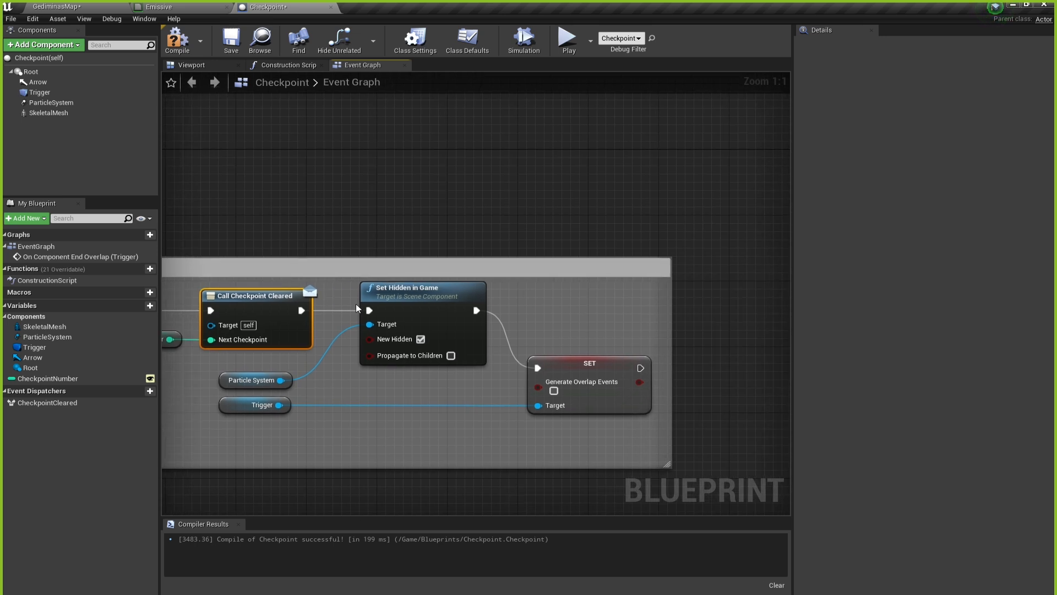
{"action": "left_click", "coordinate": [424, 294]}
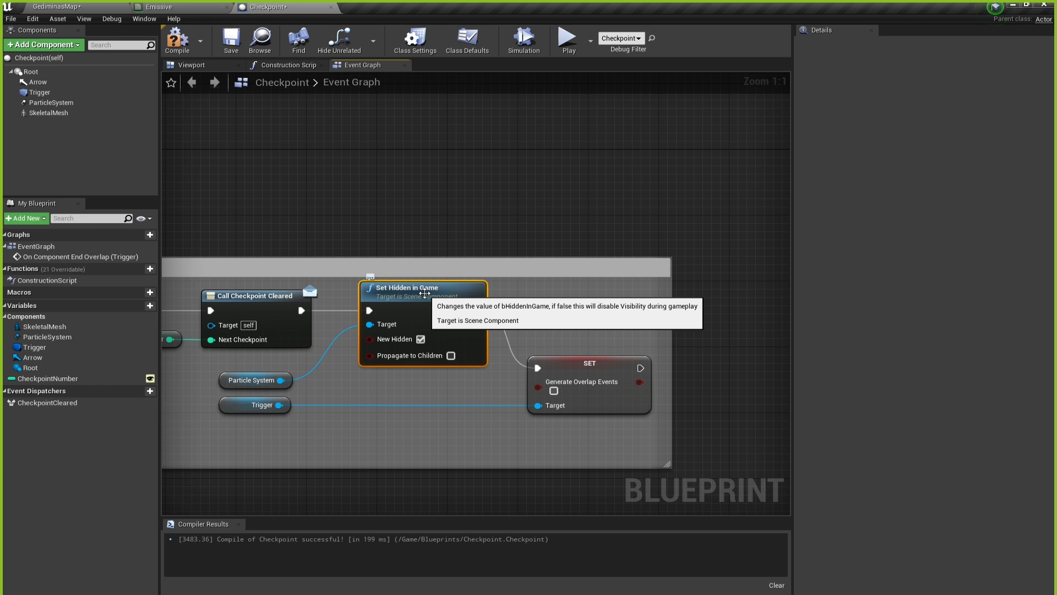
{"action": "right_click_drag", "start_coordinate": [460, 444], "coordinate": [588, 398]}
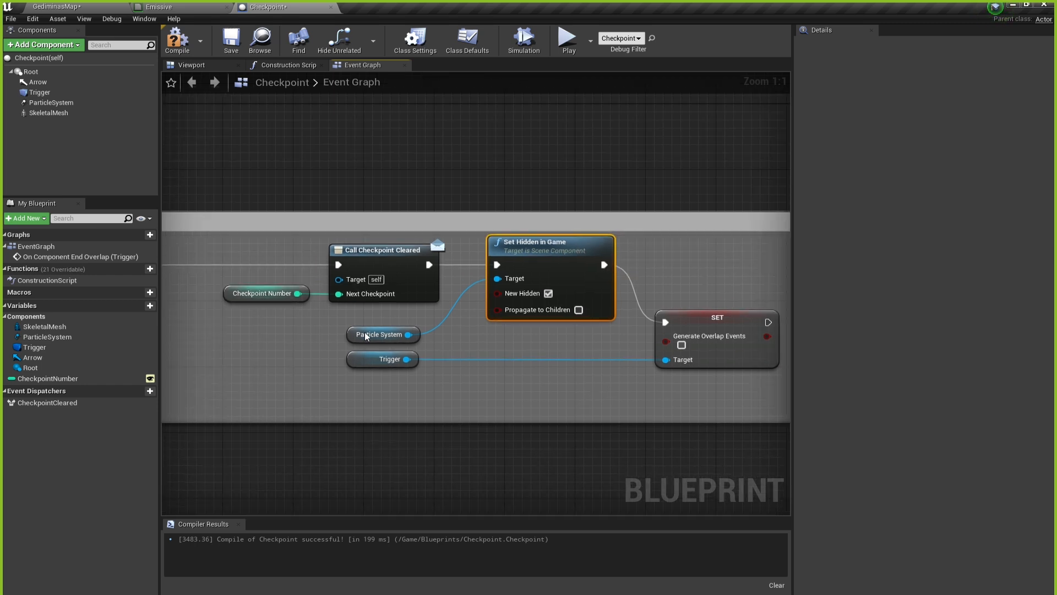
Move the Particle System node up beneath the Call Checkpoint Cleared node to make room above Trigger, and deselect it.
{"action": "left_click_drag", "start_coordinate": [356, 338], "coordinate": [362, 330]}
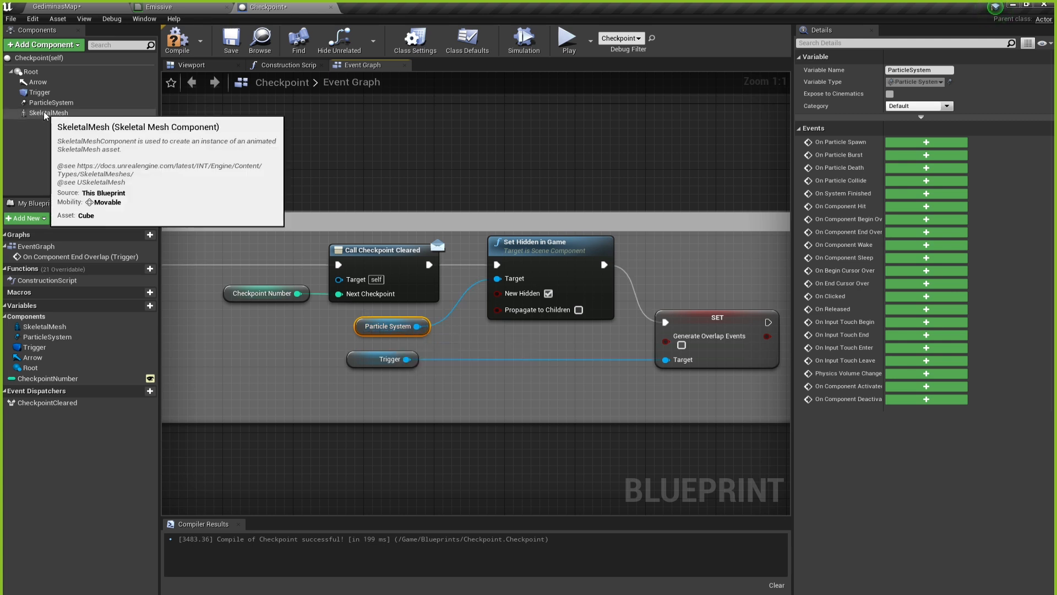
{"action": "left_click", "coordinate": [476, 452]}
{"action": "left_click_drag", "start_coordinate": [380, 323], "coordinate": [373, 316]}
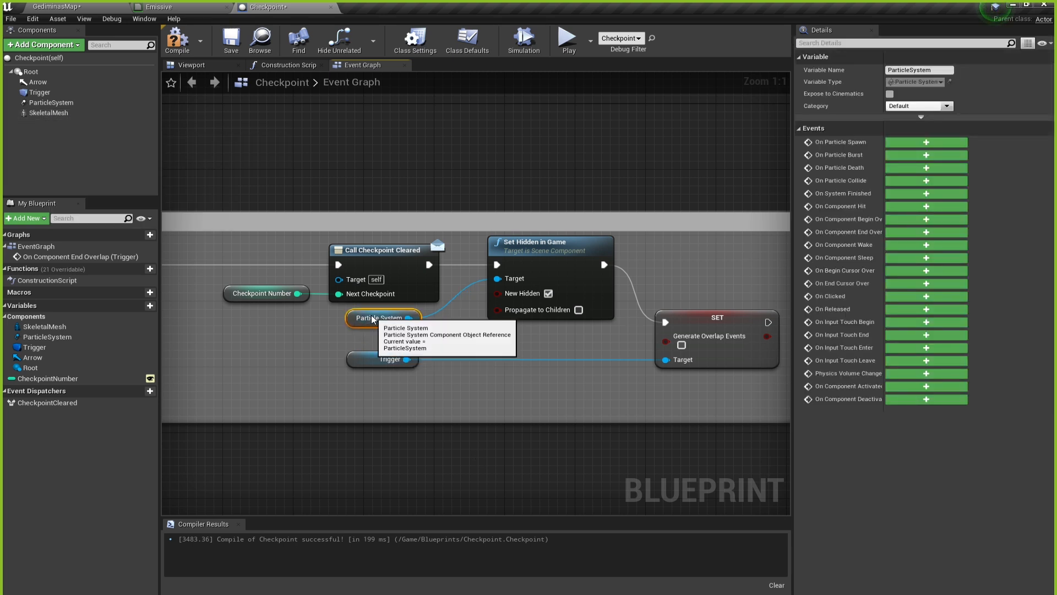
{"action": "left_click", "coordinate": [447, 452]}
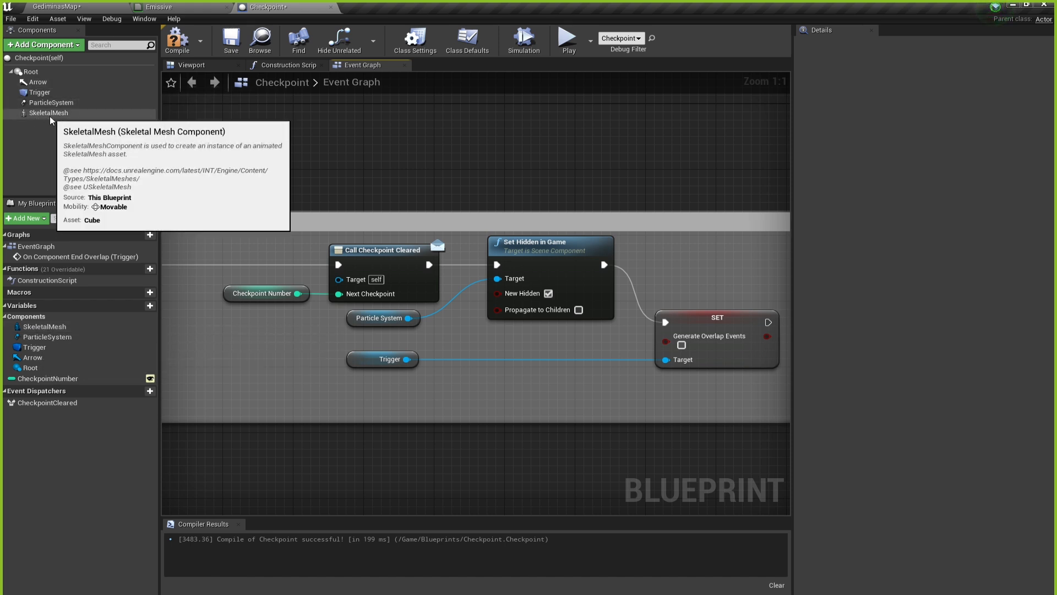
Try adding a Set SkeletalMesh node near the Trigger reference, move it below the comment box, and delete it.
{"action": "left_click", "coordinate": [45, 326]}
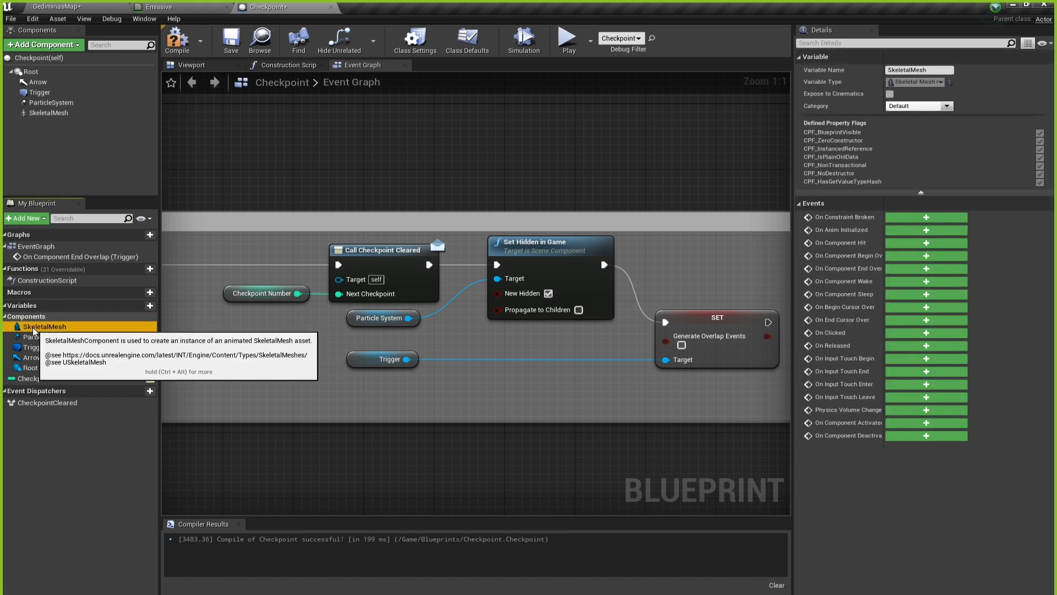
{"action": "left_click_drag", "start_coordinate": [45, 325], "coordinate": [355, 337]}
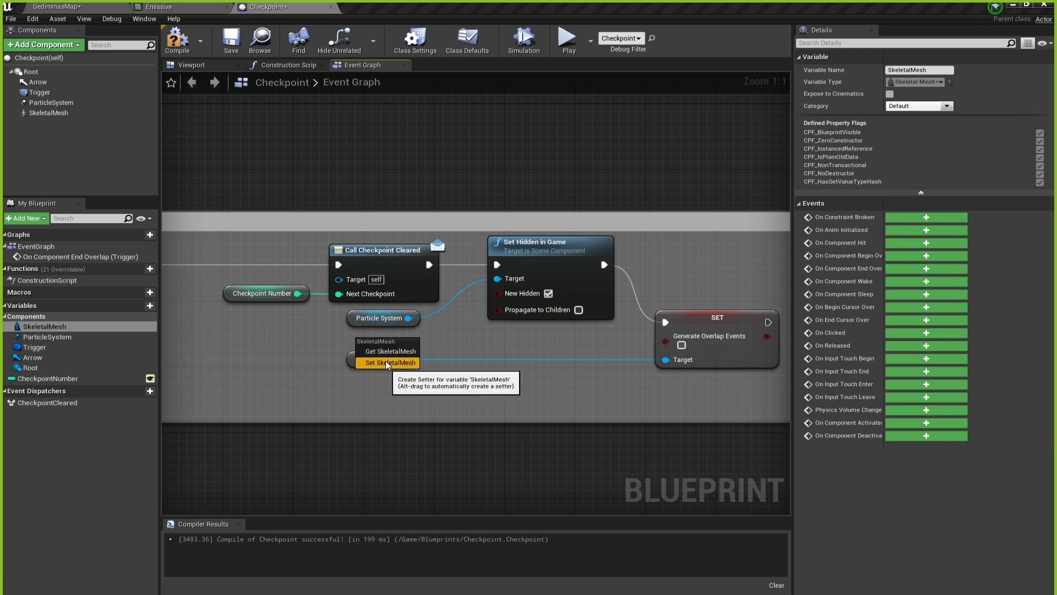
{"action": "left_click", "coordinate": [387, 362]}
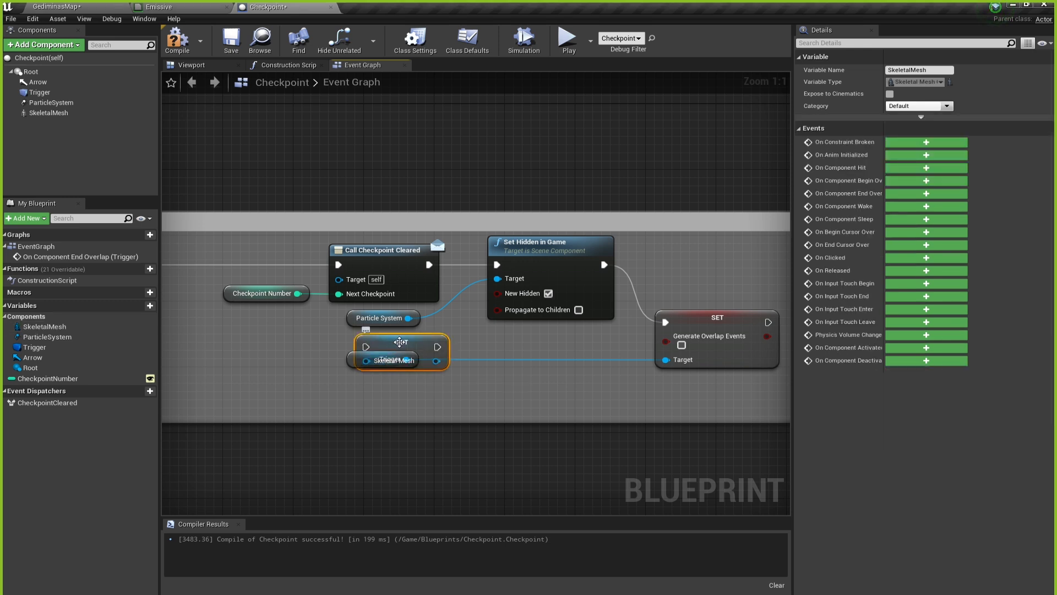
{"action": "left_click_drag", "start_coordinate": [385, 361], "coordinate": [395, 444]}
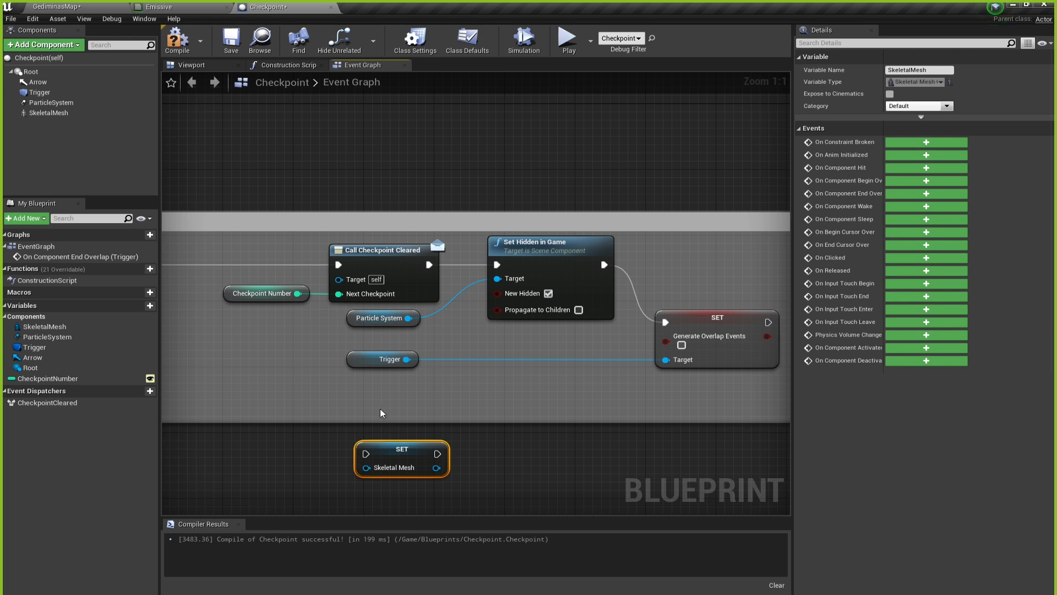
{"action": "key", "text": "Delete"}
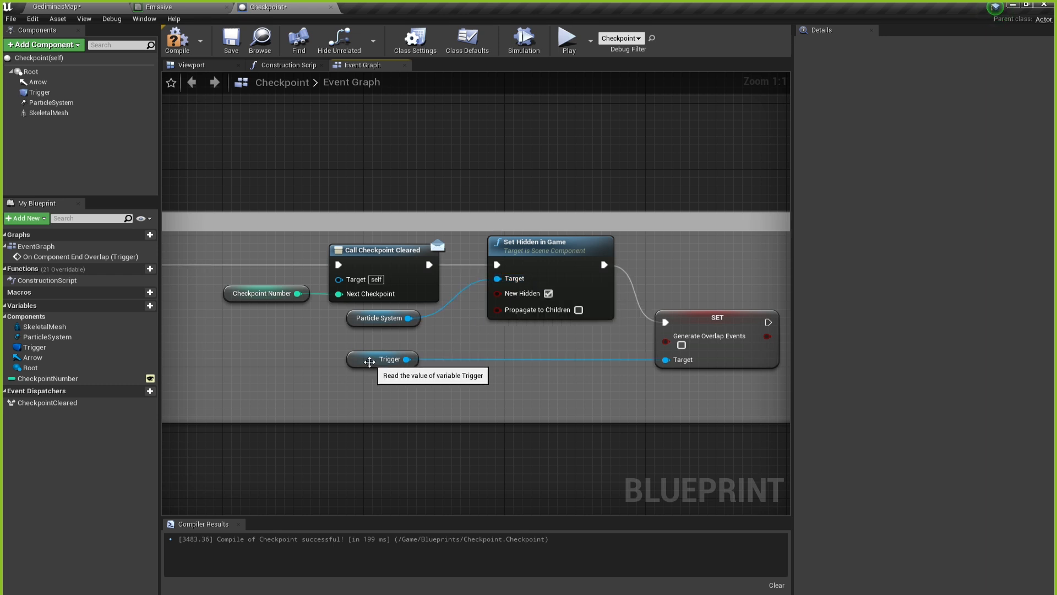
Move the Trigger reference lower and add a Skeletal Mesh reference wired to the Target of Set Hidden in Game.
{"action": "left_click_drag", "start_coordinate": [380, 361], "coordinate": [371, 393]}
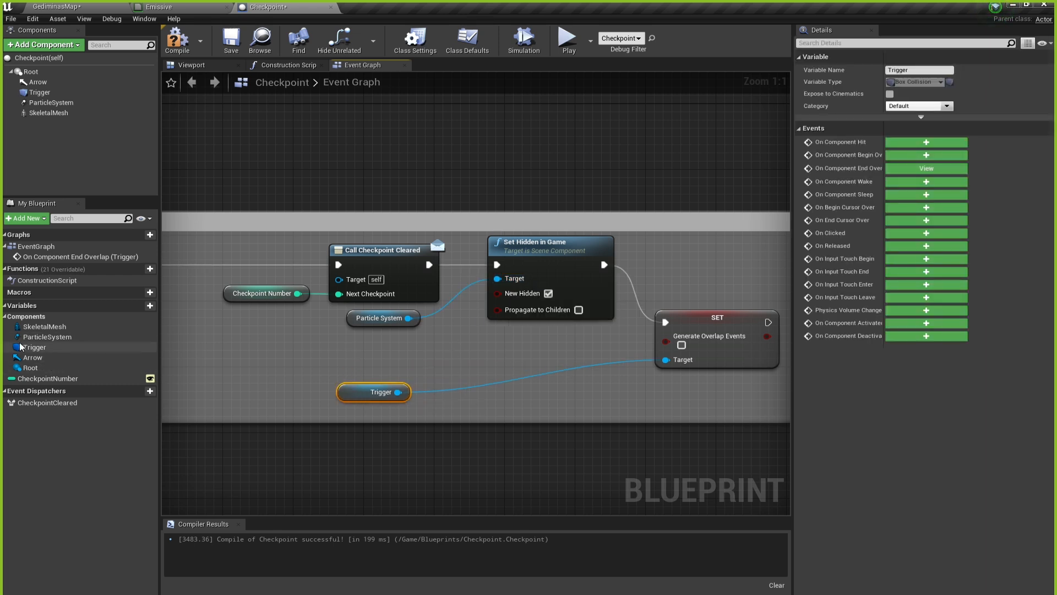
{"action": "left_click", "coordinate": [410, 494]}
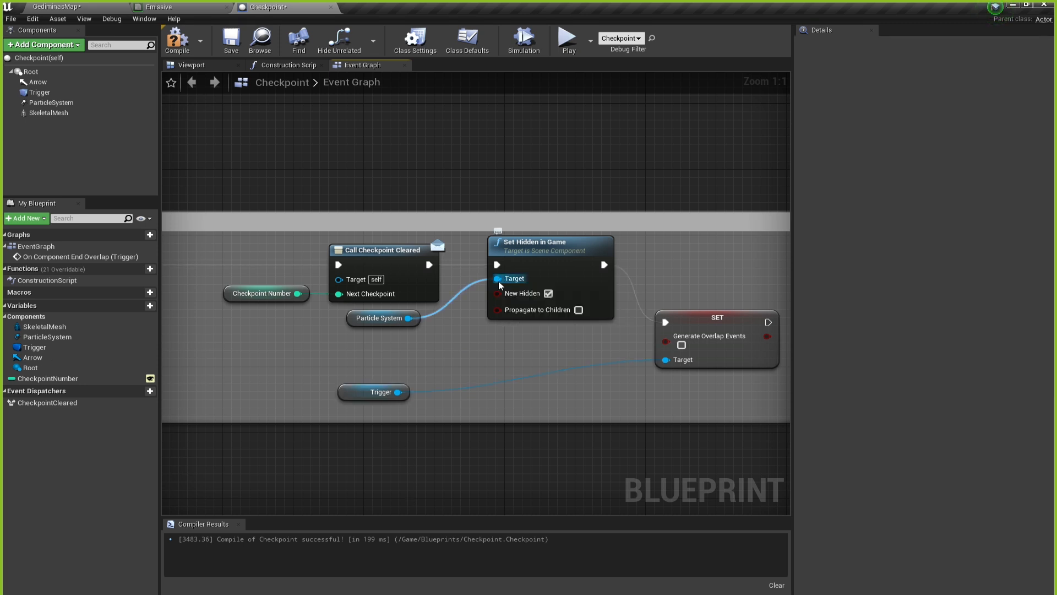
{"action": "left_click_drag", "start_coordinate": [499, 281], "coordinate": [421, 346]}
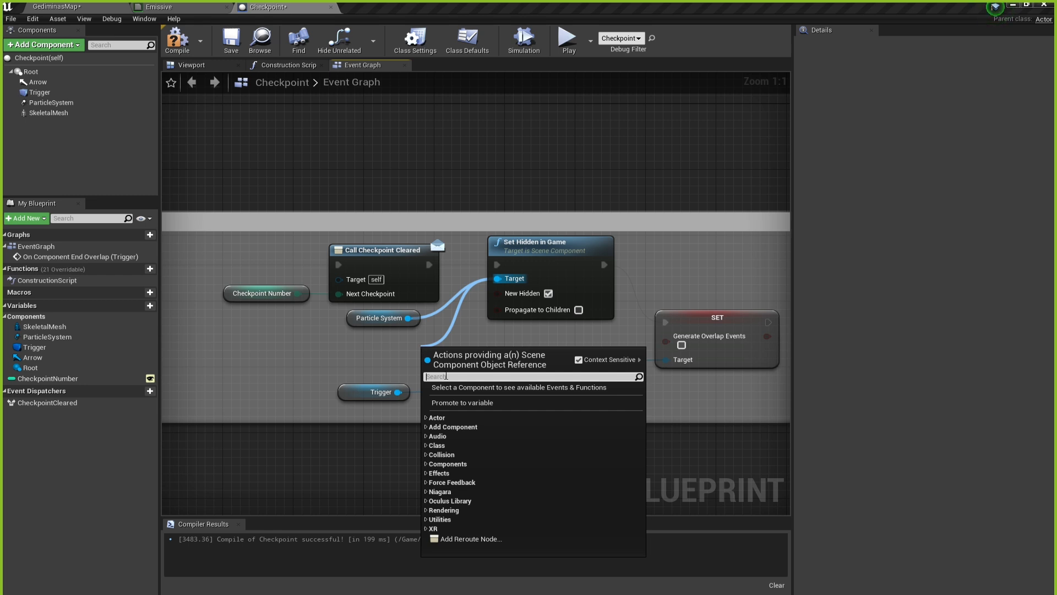
{"action": "type", "text": "s"}
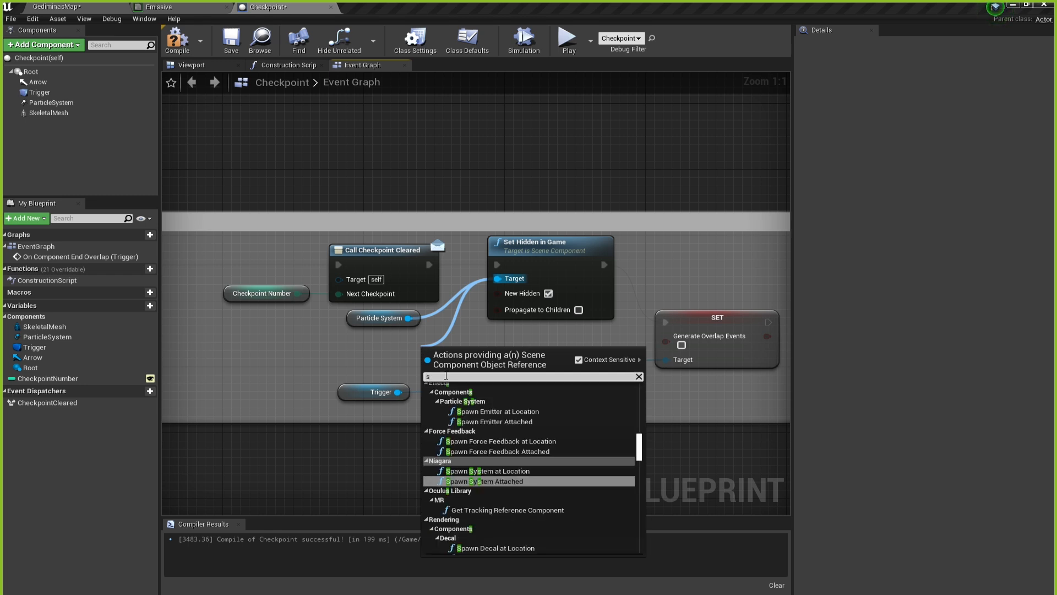
{"action": "type", "text": "keletal"}
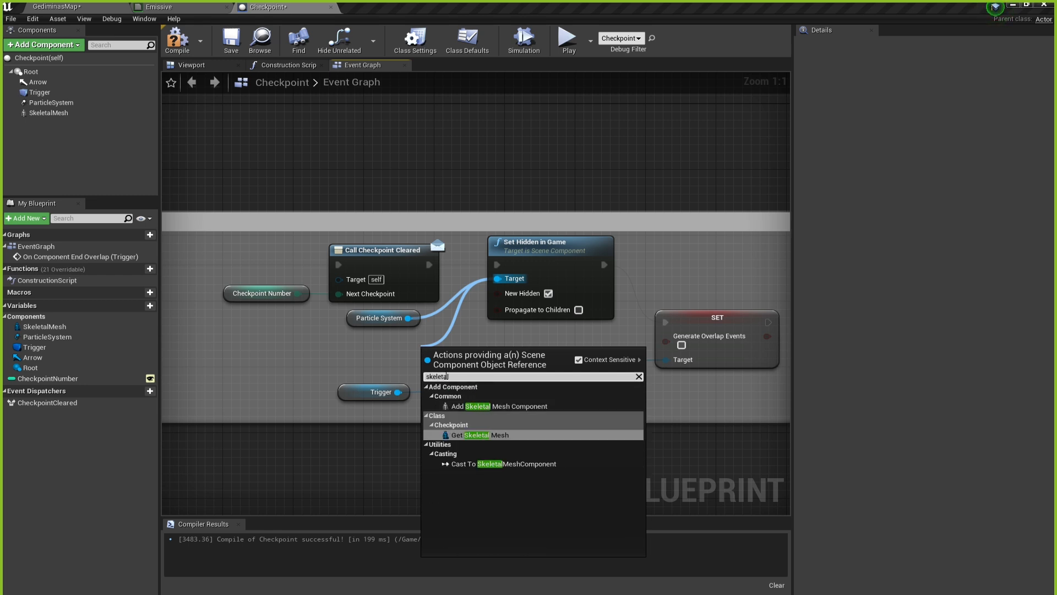
{"action": "type", "text": "mesh"}
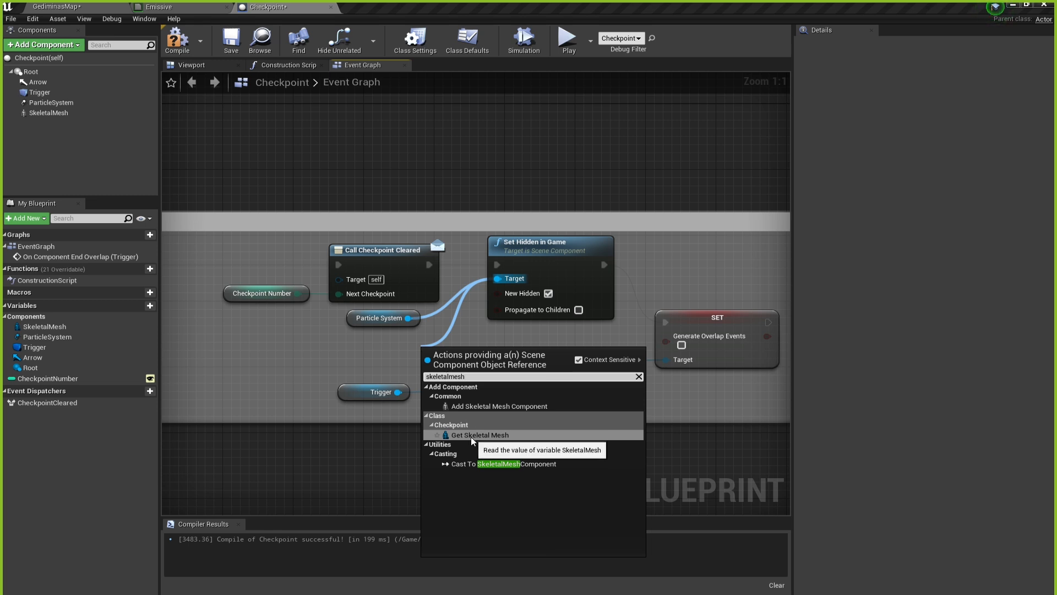
{"action": "left_click", "coordinate": [471, 435]}
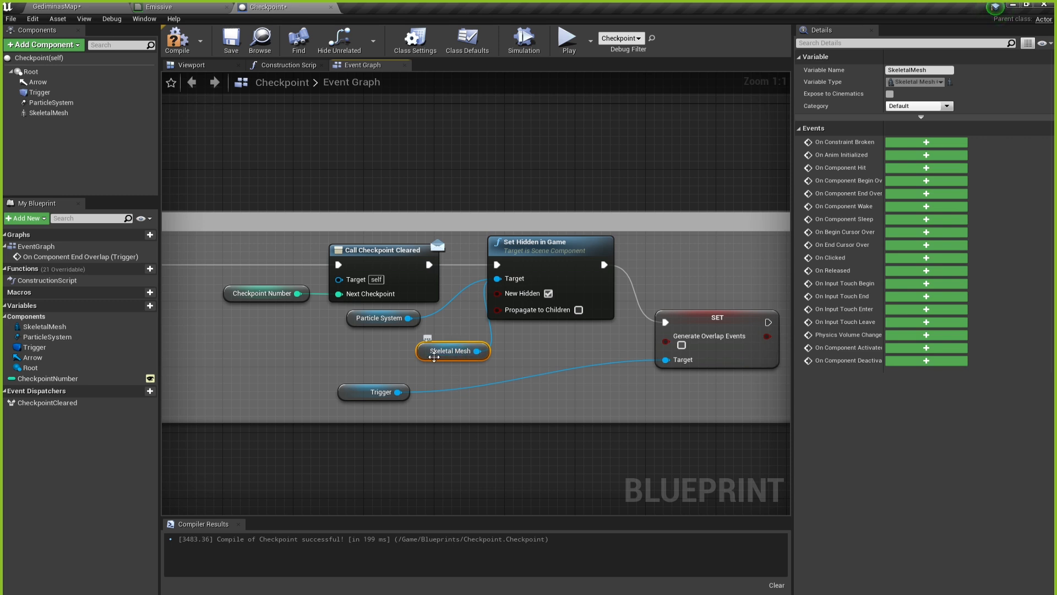
Line up the Skeletal Mesh reference directly beneath Particle System, with the Trigger reference just below it.
{"action": "left_click_drag", "start_coordinate": [453, 353], "coordinate": [341, 347]}
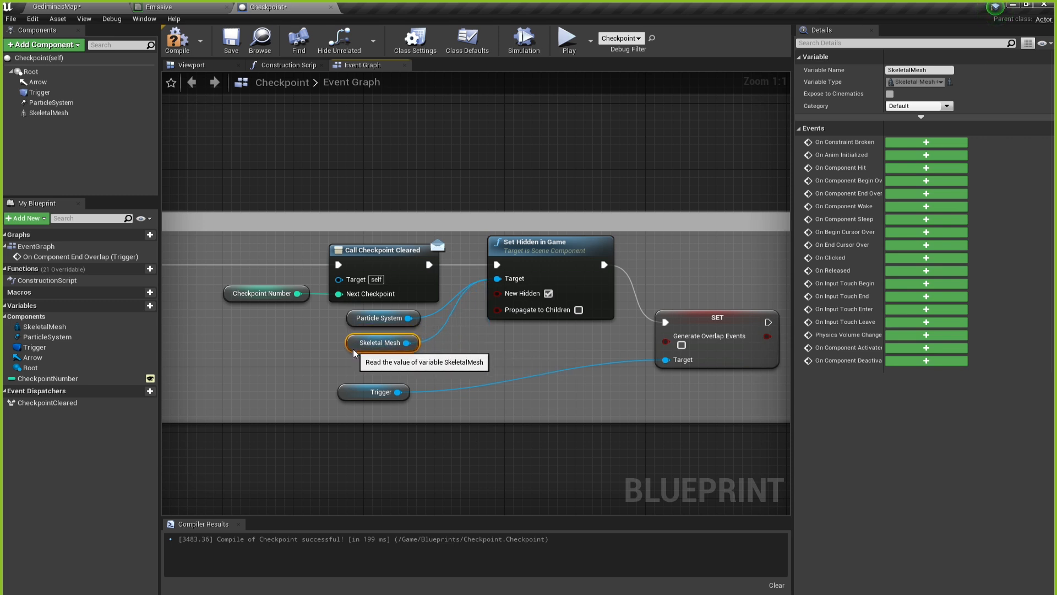
{"action": "left_click_drag", "start_coordinate": [350, 391], "coordinate": [358, 375]}
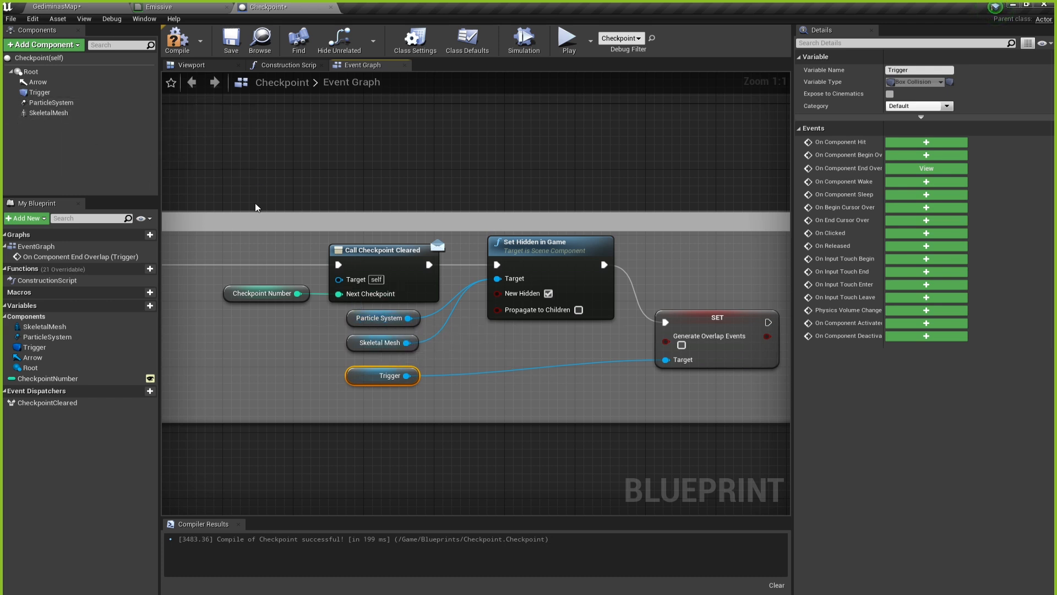
{"action": "left_click", "coordinate": [447, 471]}
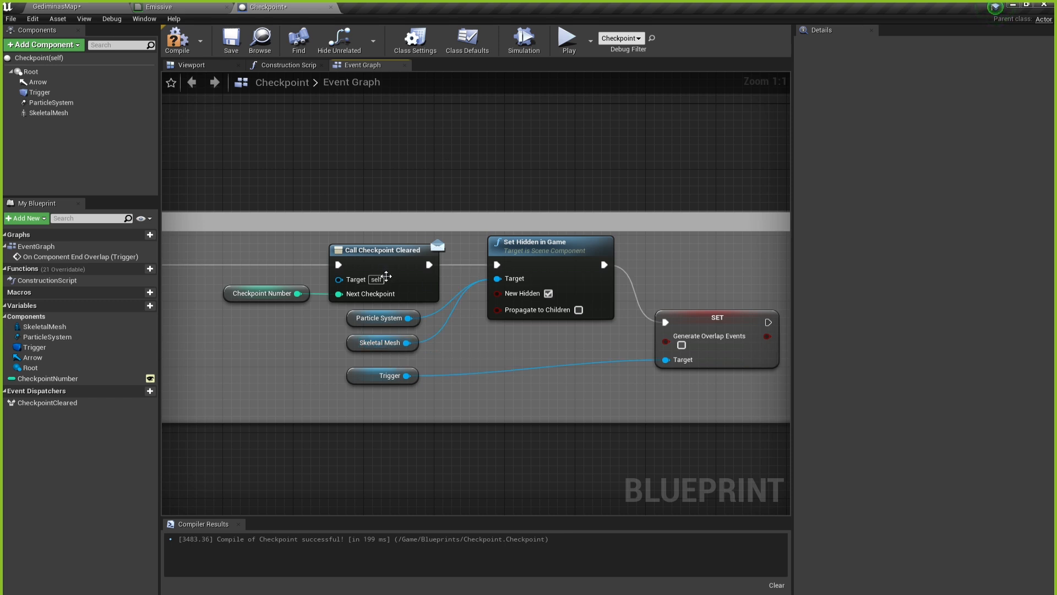
Review the complete Checkpoint System Cleared graph, from the overlap event through the Branch to the component references.
{"action": "scroll", "coordinate": [385, 277], "scroll_direction": "down", "scroll_amount": 5}
{"action": "scroll", "coordinate": [501, 304], "scroll_direction": "down", "scroll_amount": 1}
{"action": "right_click_drag", "start_coordinate": [286, 298], "coordinate": [394, 302]}
{"action": "scroll", "coordinate": [394, 302], "scroll_direction": "up", "scroll_amount": 1}
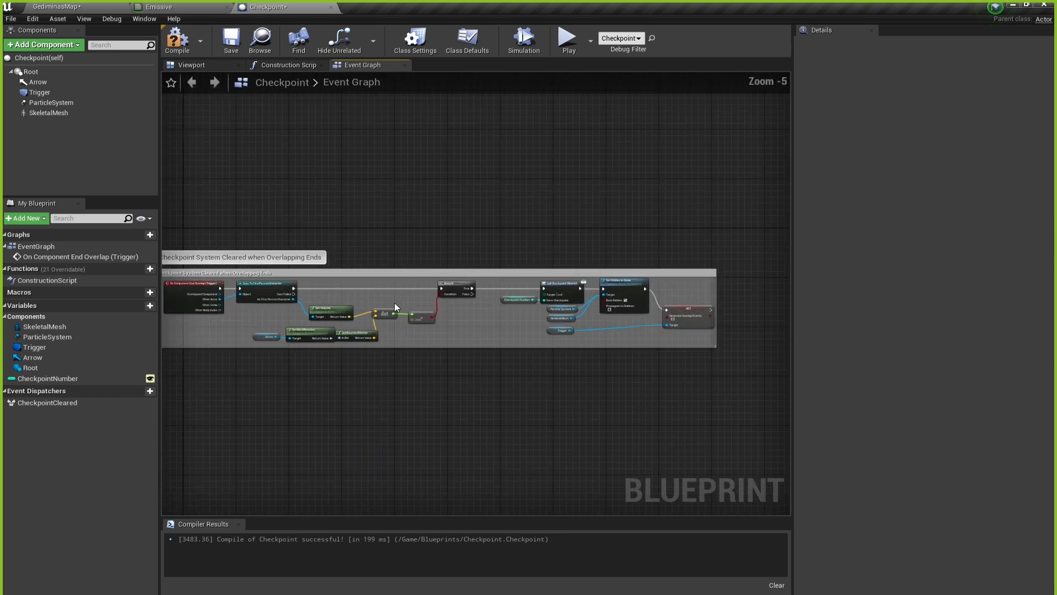
{"action": "scroll", "coordinate": [394, 302], "scroll_direction": "down", "scroll_amount": 1}
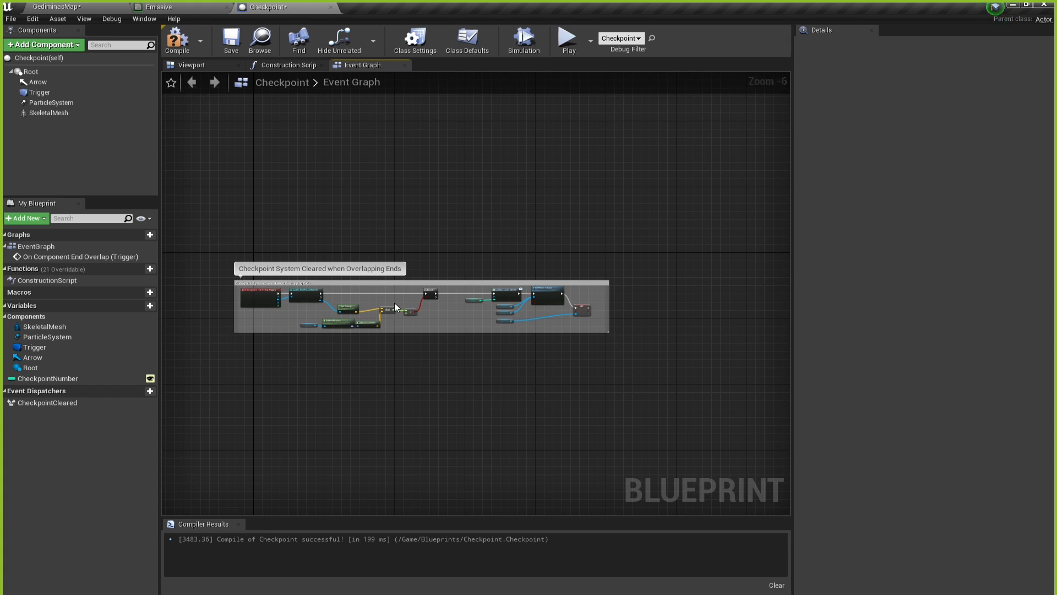
{"action": "scroll", "coordinate": [408, 297], "scroll_direction": "up", "scroll_amount": 5}
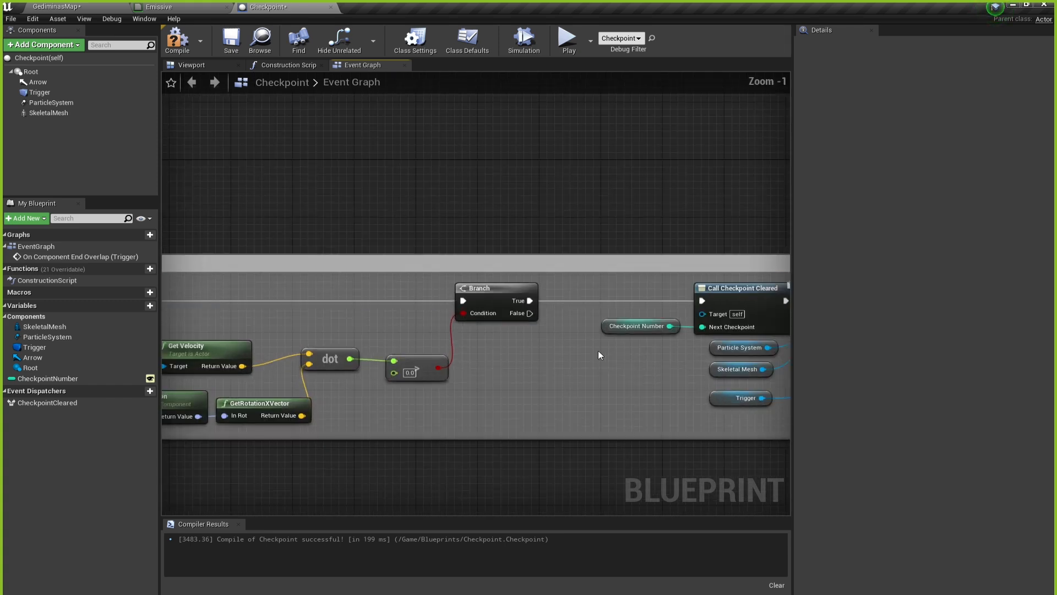
{"action": "right_click_drag", "start_coordinate": [598, 351], "coordinate": [362, 312]}
{"action": "scroll", "coordinate": [419, 325], "scroll_direction": "up", "scroll_amount": 1}
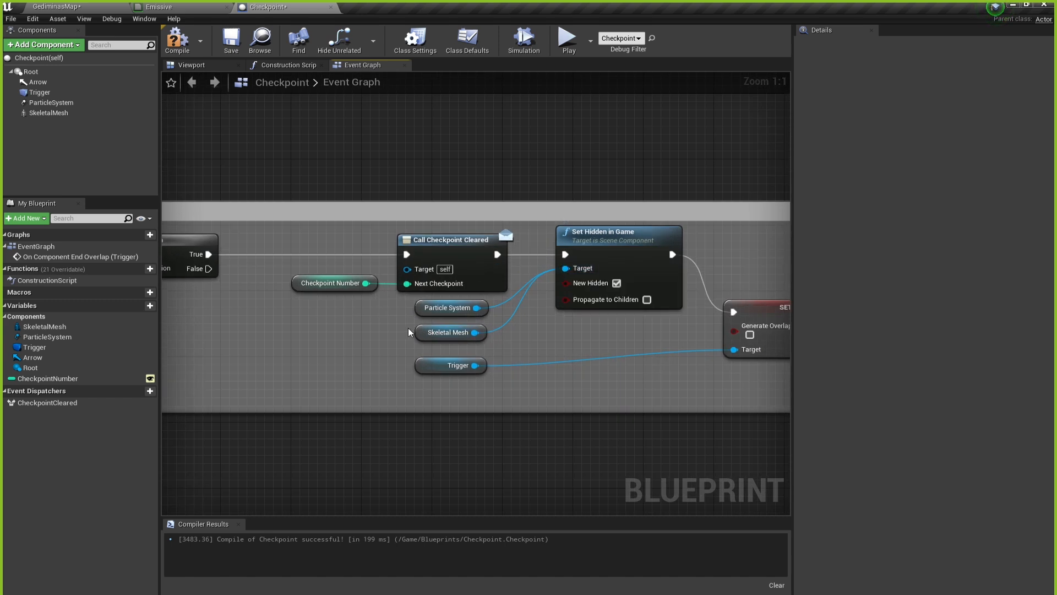
Compile and save the Checkpoint blueprint from its 3D preview, and close the Checkpoint and Emissive editors.
{"action": "left_click", "coordinate": [210, 66]}
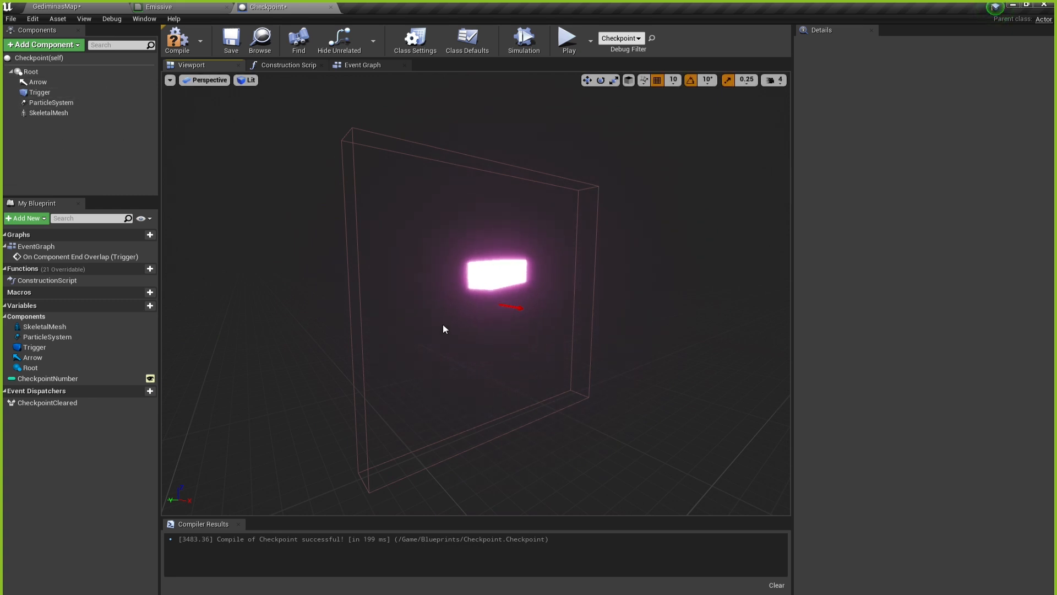
{"action": "left_click", "coordinate": [178, 50]}
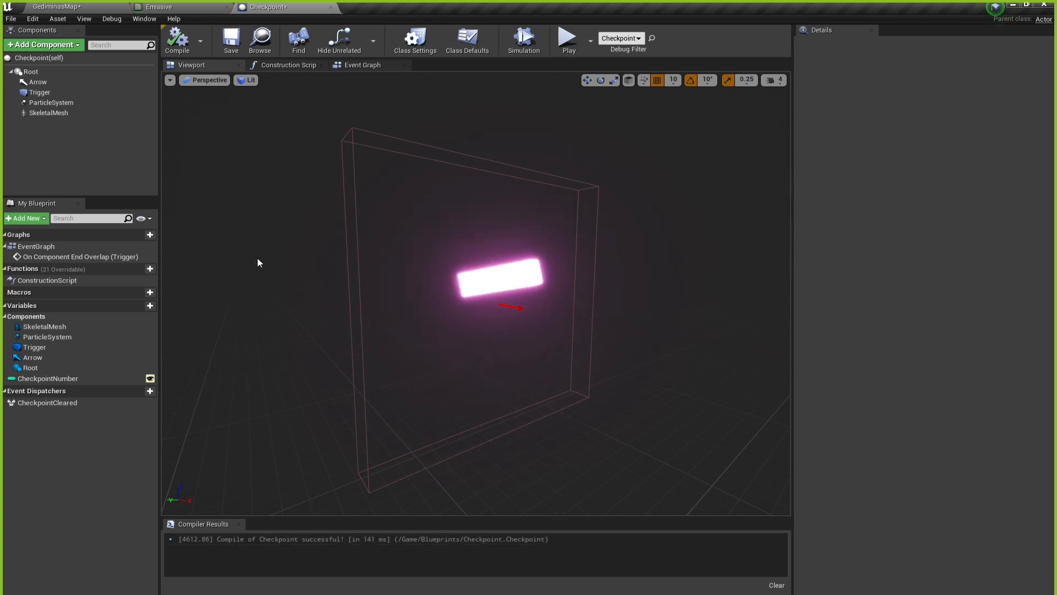
{"action": "left_click", "coordinate": [231, 38]}
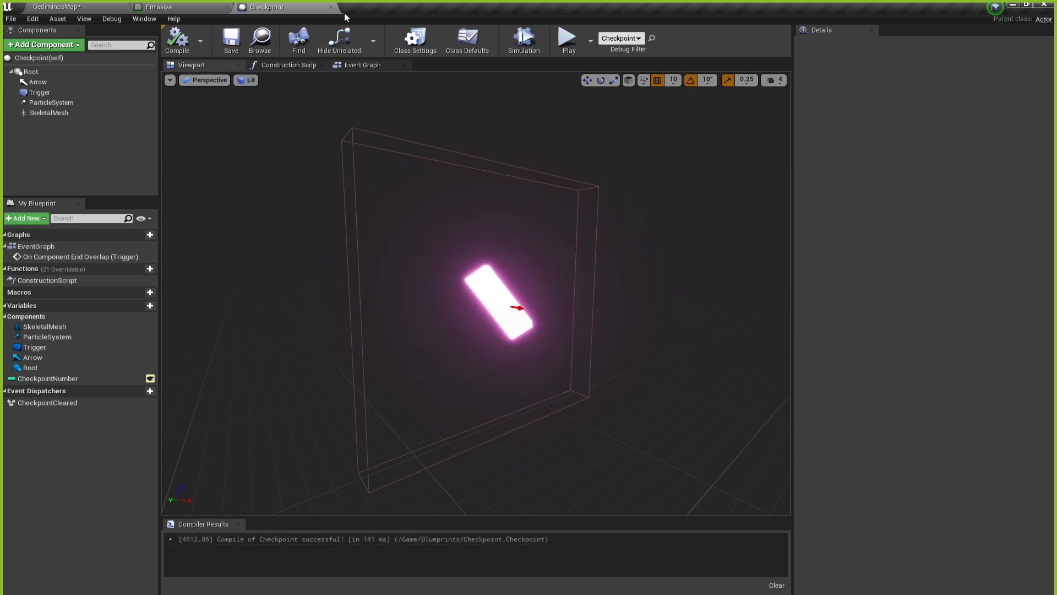
{"action": "left_click", "coordinate": [330, 7]}
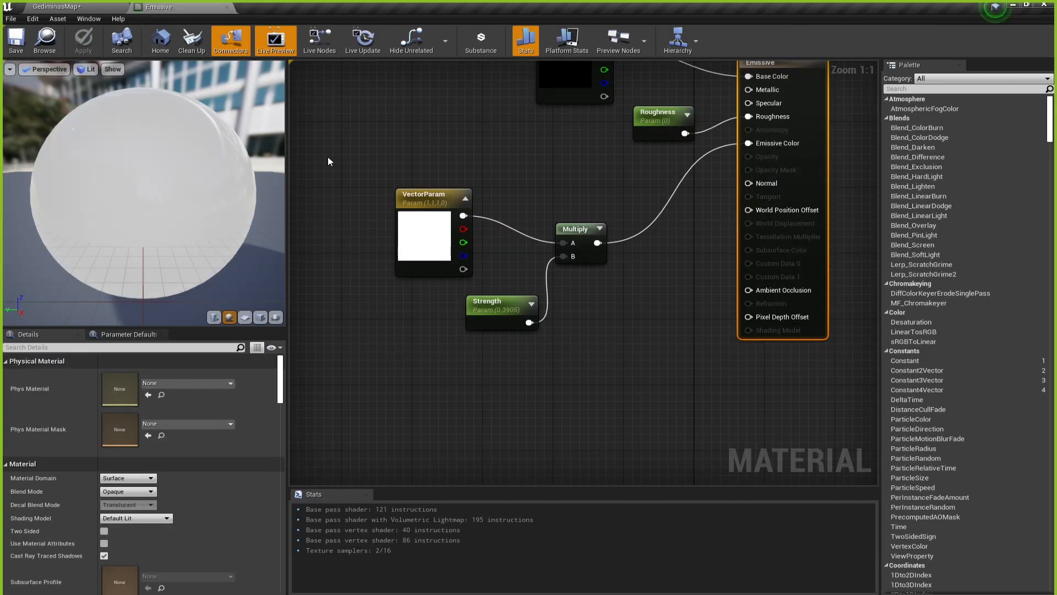
{"action": "left_click", "coordinate": [227, 7]}
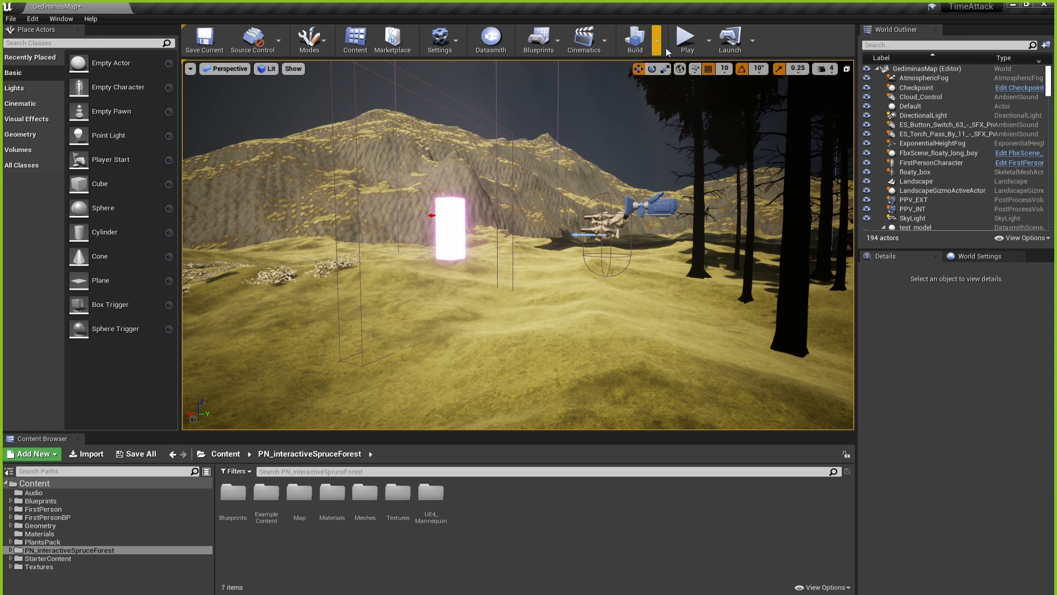
Play-test the level by starting the run and moving forward through the glowing checkpoint, and dismiss the message log after stopping.
{"action": "left_click", "coordinate": [683, 43]}
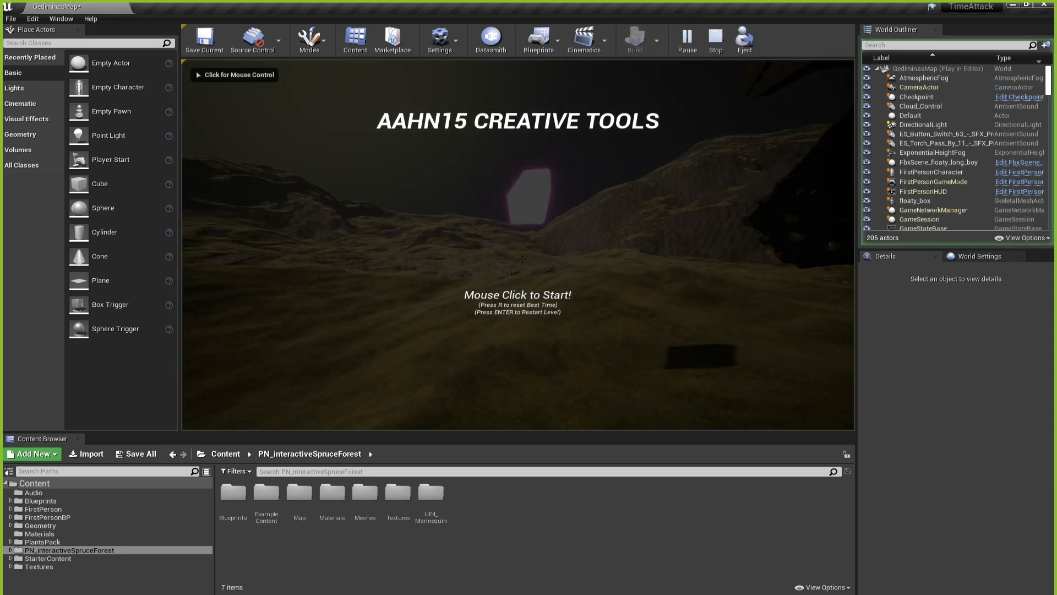
{"action": "left_click", "coordinate": [518, 242]}
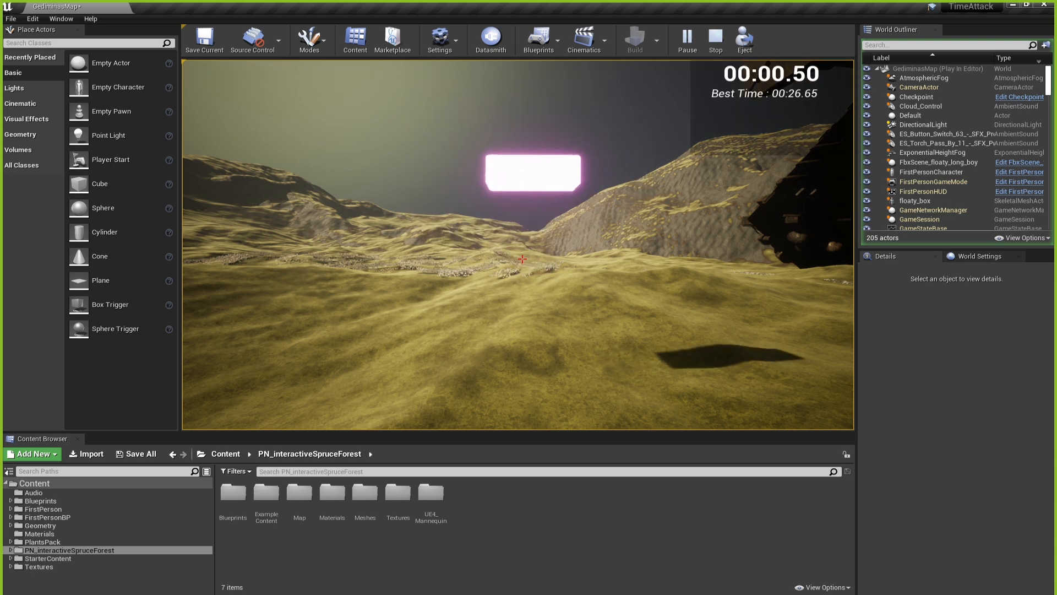
{"action": "key", "text": "w"}
{"action": "key", "text": "w"}
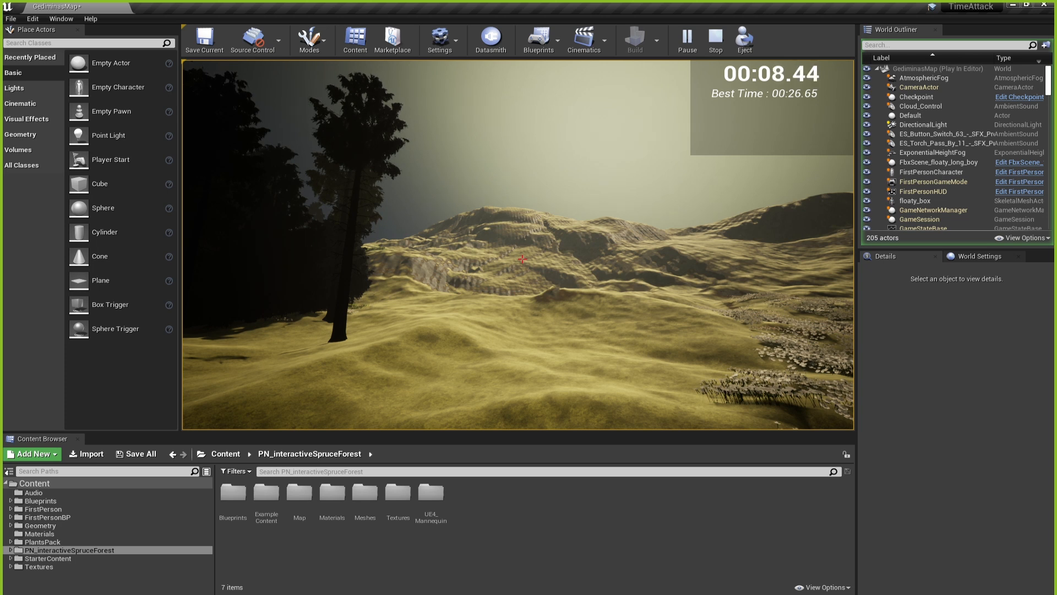
{"action": "key", "text": "Escape"}
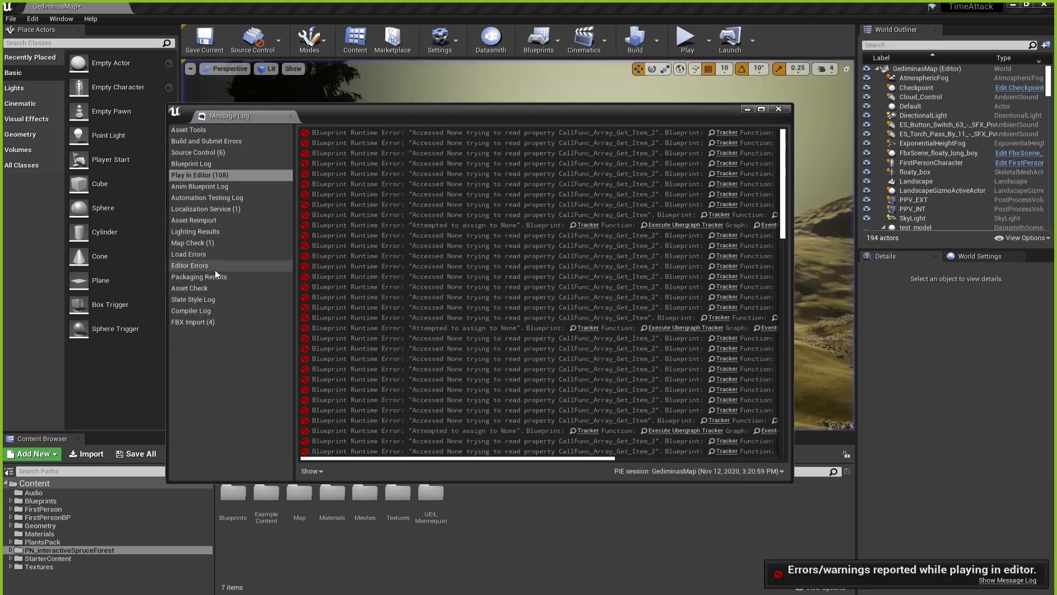
{"action": "left_click", "coordinate": [774, 112]}
Collapse the test_model group in the World Outliner and select the Tracker actor to show its Checkpoints array.
{"action": "right_click_drag", "start_coordinate": [597, 227], "coordinate": [586, 247]}
{"action": "key", "text": "w"}
{"action": "key", "text": "s"}
{"action": "key", "text": "s"}
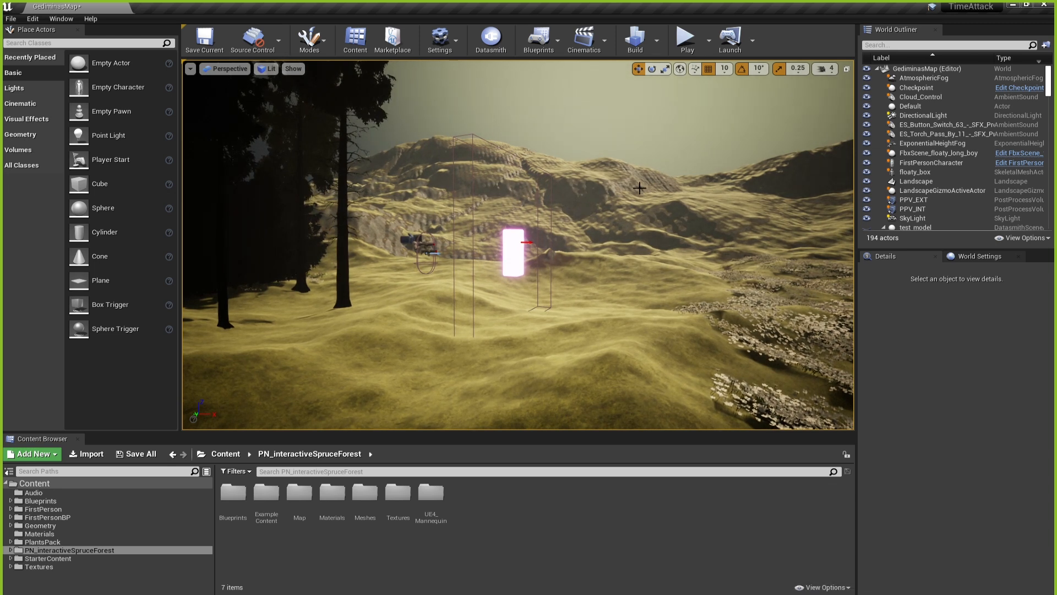
{"action": "scroll", "coordinate": [936, 188], "scroll_direction": "down", "scroll_amount": 5}
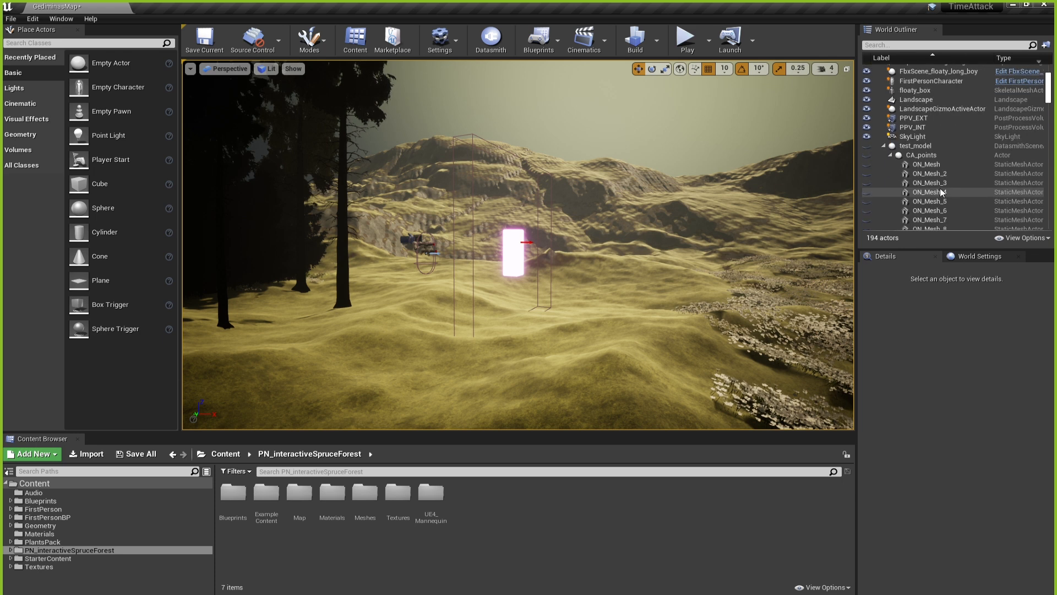
{"action": "scroll", "coordinate": [892, 139], "scroll_direction": "up", "scroll_amount": 3}
{"action": "left_click", "coordinate": [883, 128]}
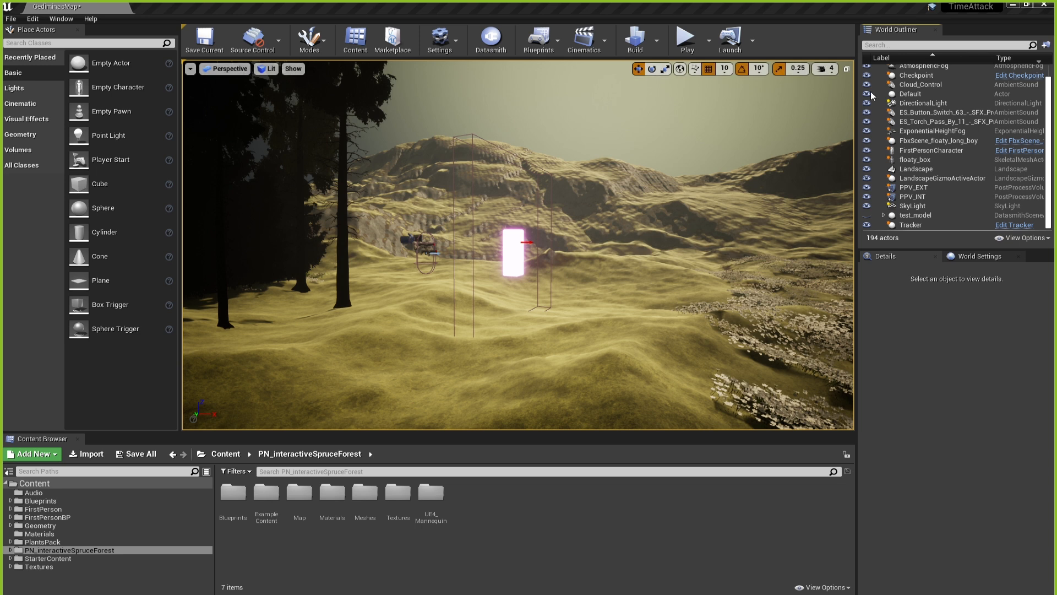
{"action": "left_click", "coordinate": [911, 225]}
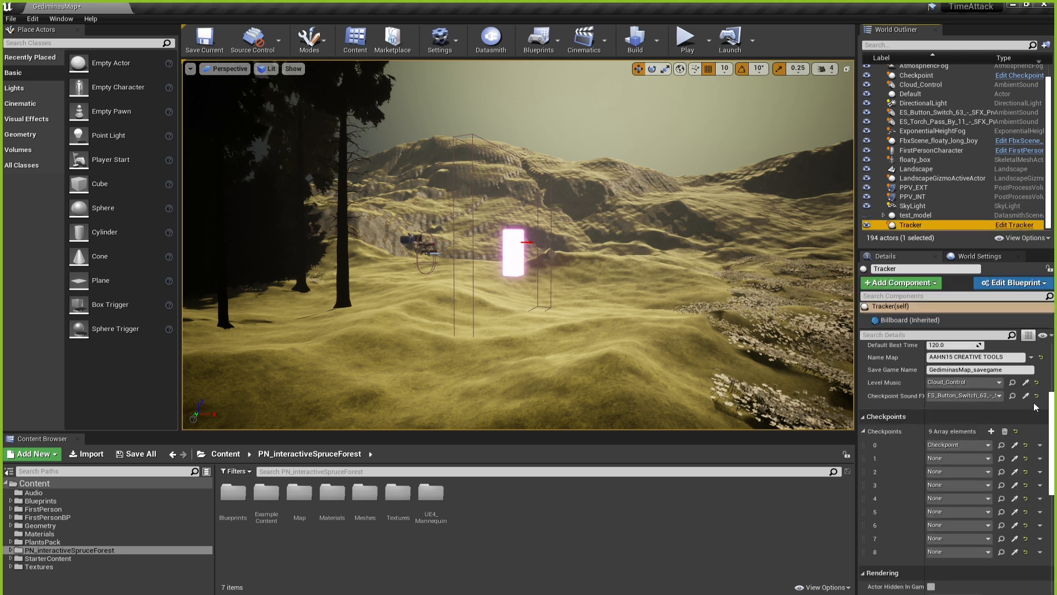
{"action": "mouse_move", "coordinate": [1050, 442]}
{"action": "left_mouse_down"}
{"action": "mouse_move", "coordinate": [1047, 392]}
{"action": "mouse_move", "coordinate": [1041, 440]}
{"action": "left_mouse_up"}
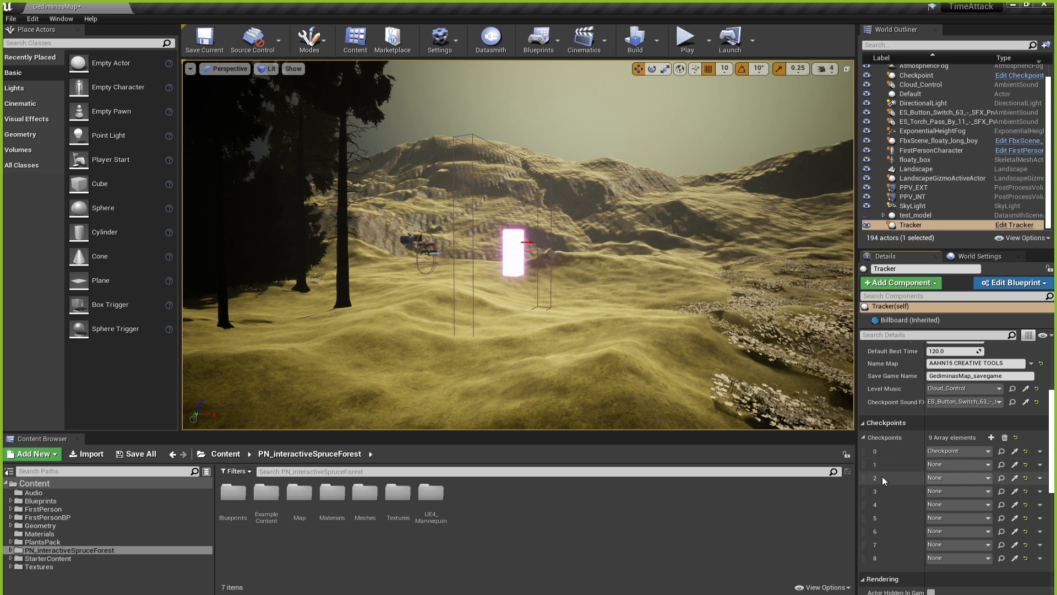
Delete the eight empty elements from the Tracker's Checkpoints array, leaving only the Checkpoint entry at index 0.
{"action": "left_click", "coordinate": [1044, 465]}
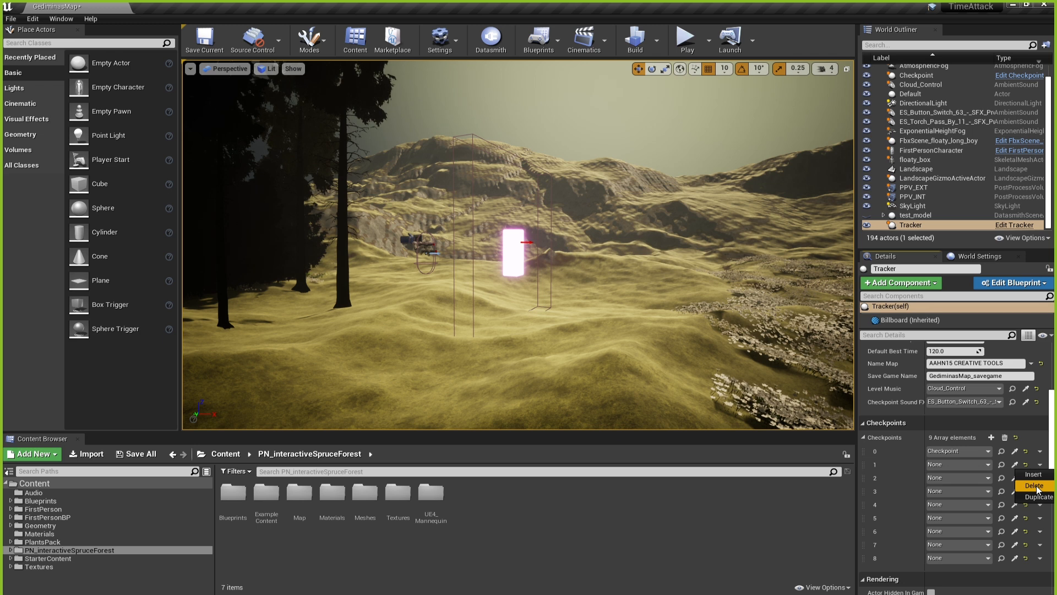
{"action": "left_click", "coordinate": [1039, 489]}
{"action": "left_click", "coordinate": [1040, 465]}
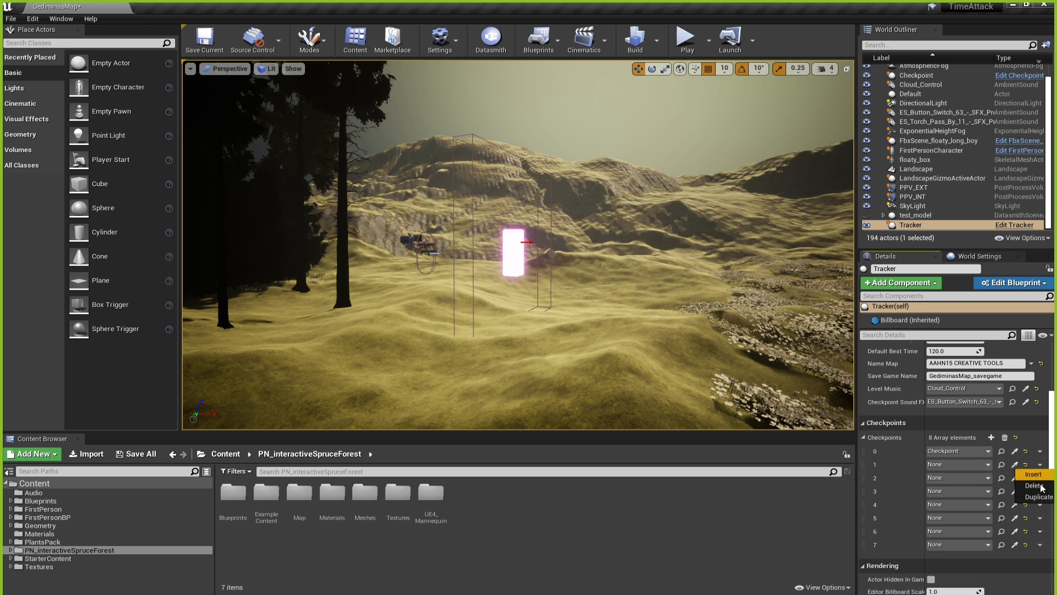
{"action": "left_click", "coordinate": [1035, 485]}
{"action": "left_click", "coordinate": [1040, 465]}
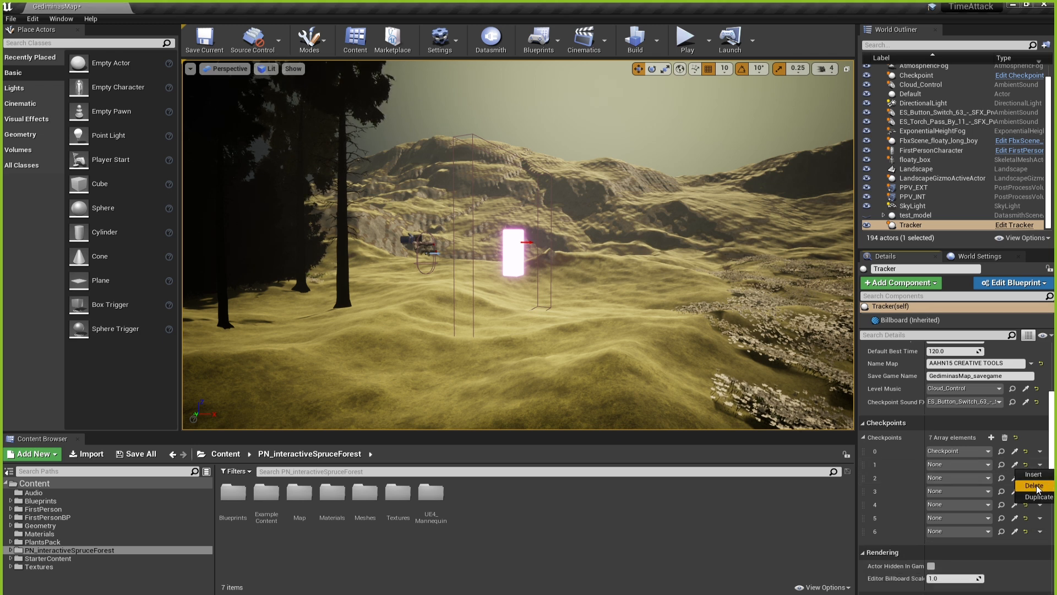
{"action": "left_click", "coordinate": [1035, 485]}
{"action": "left_click", "coordinate": [1040, 465]}
{"action": "left_click", "coordinate": [1036, 486]}
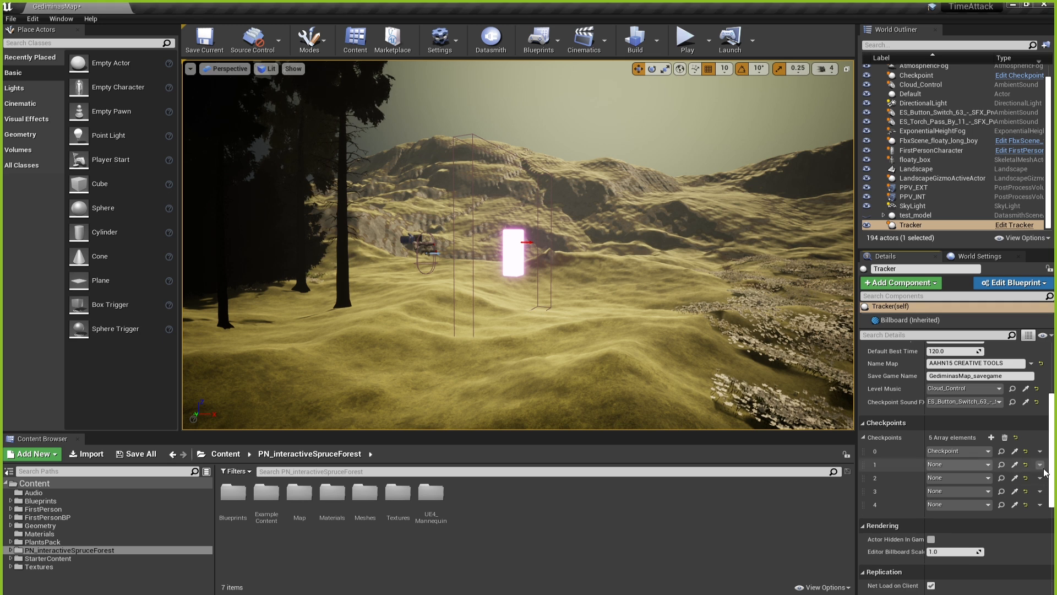
{"action": "left_click", "coordinate": [1040, 466]}
{"action": "left_click", "coordinate": [1035, 486]}
{"action": "left_click", "coordinate": [1040, 465]}
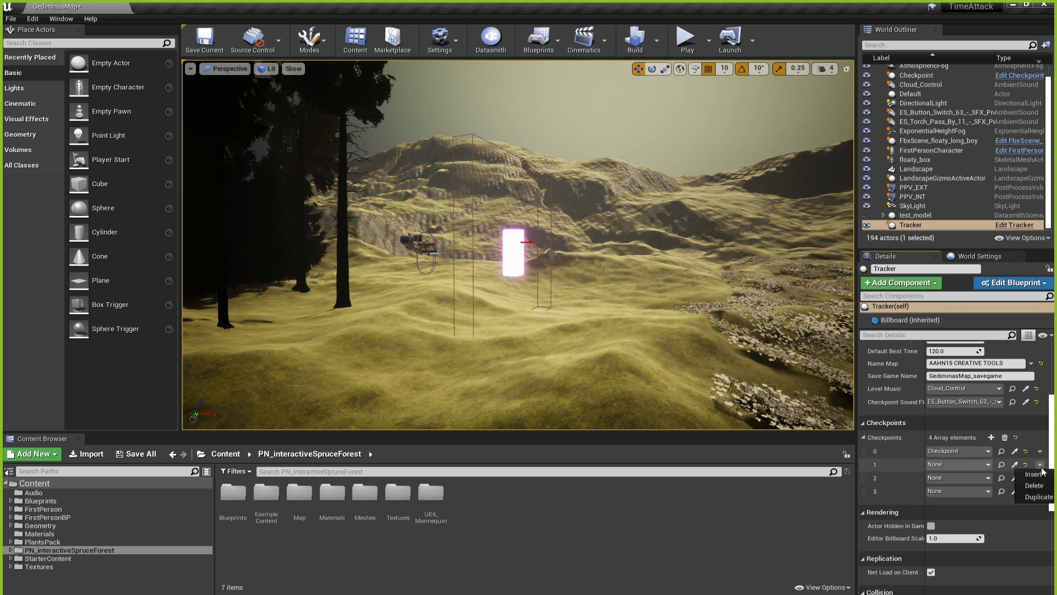
{"action": "left_click", "coordinate": [1035, 486]}
{"action": "left_click", "coordinate": [1040, 465]}
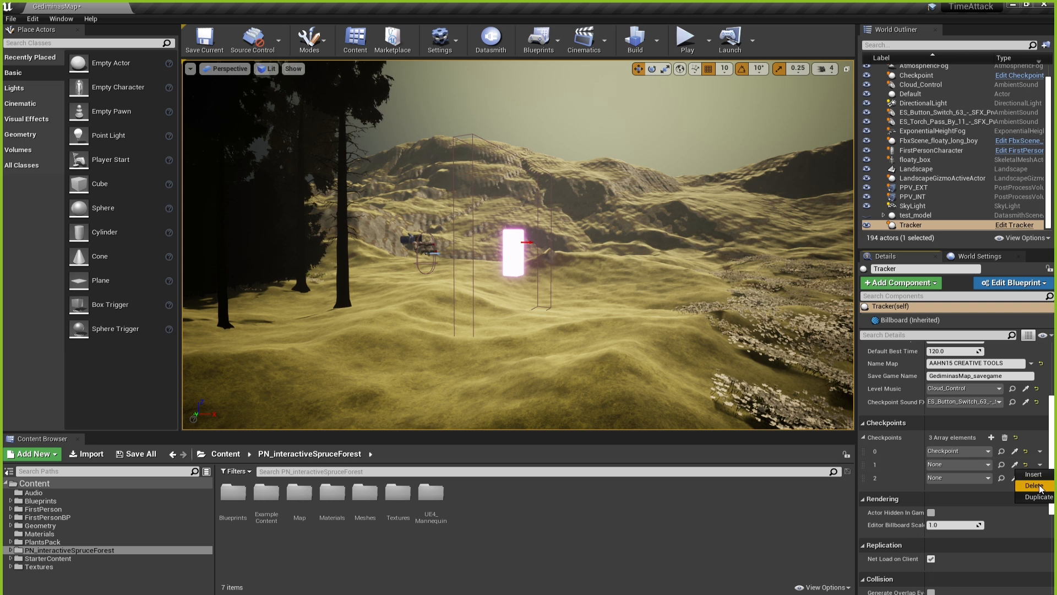
{"action": "left_click", "coordinate": [1036, 486]}
{"action": "left_click", "coordinate": [1040, 465]}
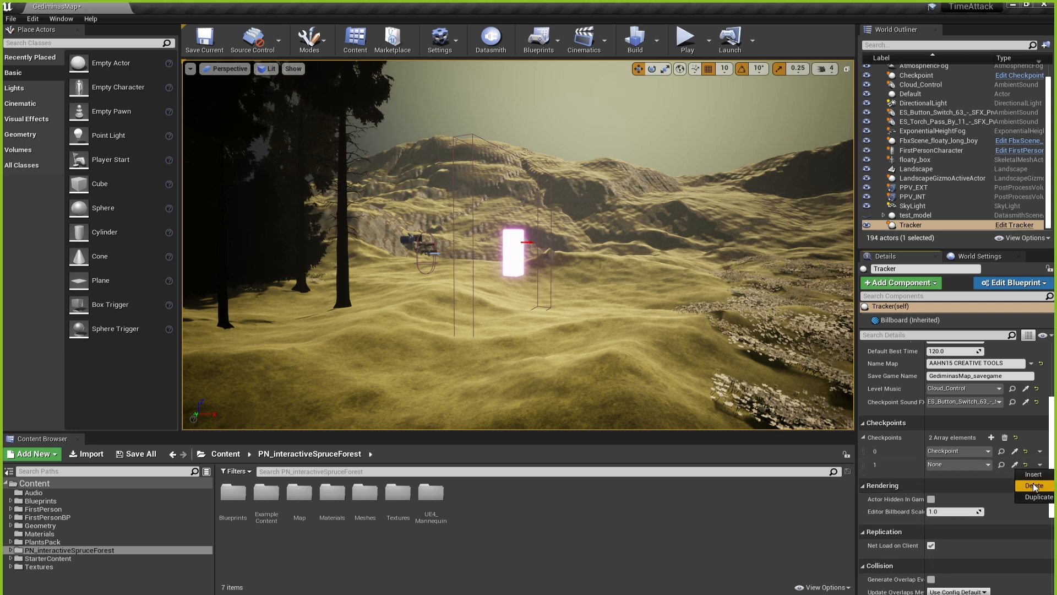
{"action": "left_click", "coordinate": [1035, 485]}
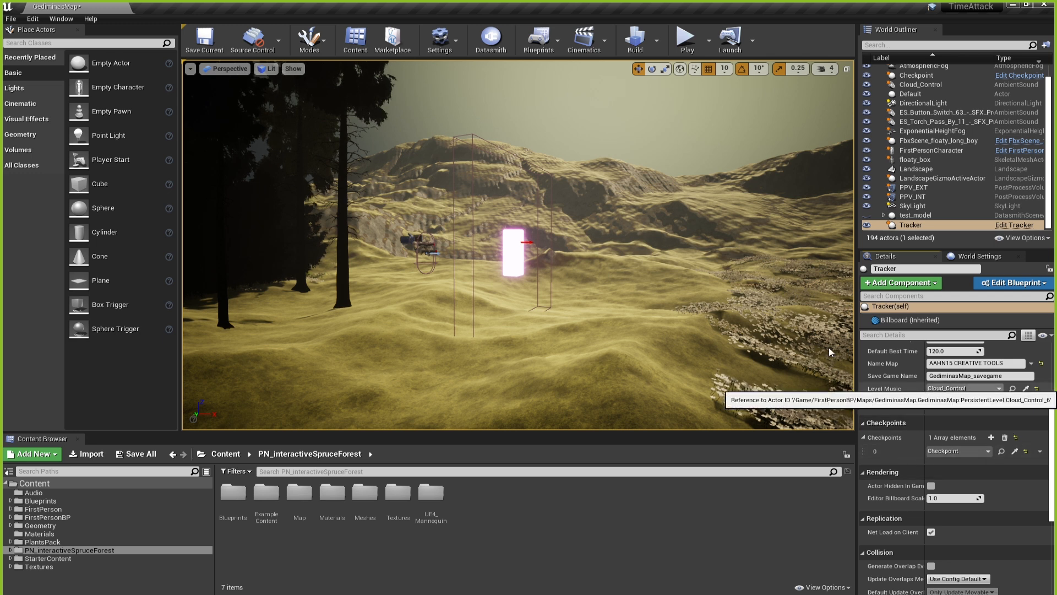
Duplicate the Checkpoint actor and place the copy about 740 units further along the X axis.
{"action": "scroll", "coordinate": [951, 120], "scroll_direction": "up", "scroll_amount": 2}
{"action": "left_click", "coordinate": [903, 88]}
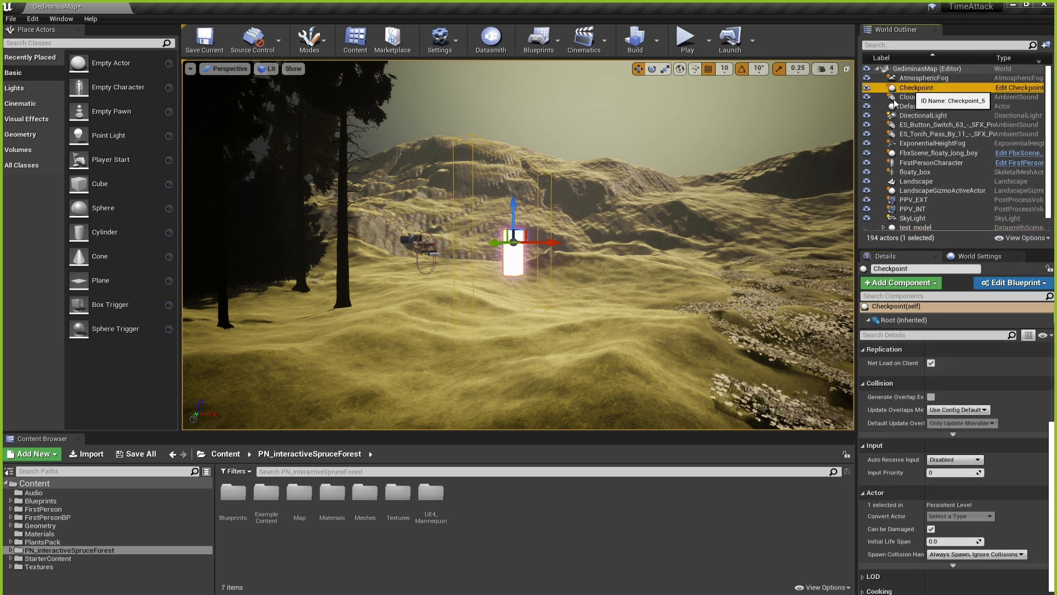
{"action": "right_click_drag", "start_coordinate": [561, 226], "coordinate": [553, 273]}
{"action": "key", "text": "s"}
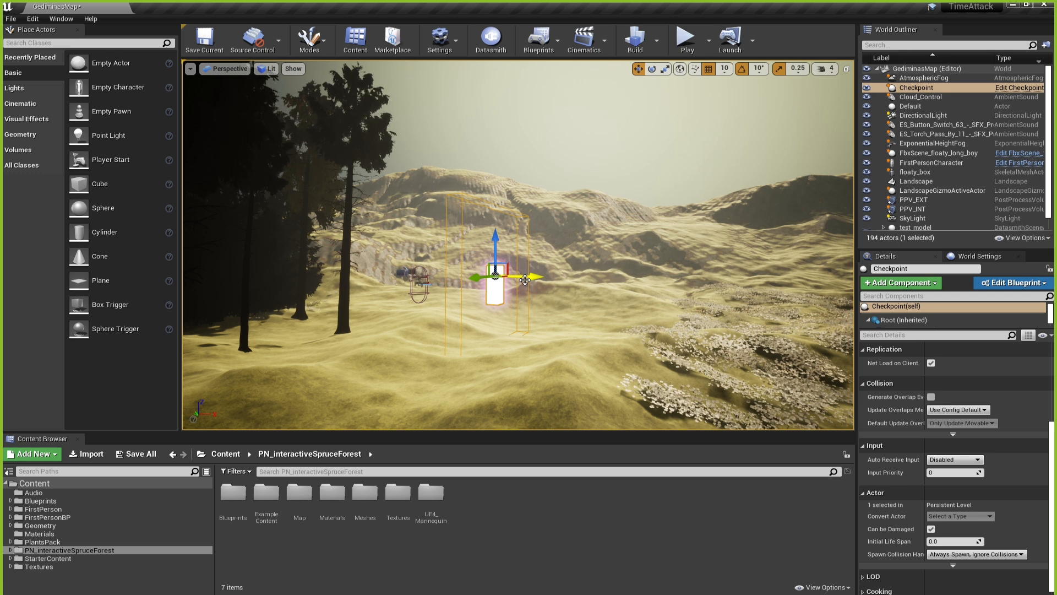
{"action": "left_click_drag", "start_coordinate": [525, 280], "coordinate": [716, 280], "text": "alt"}
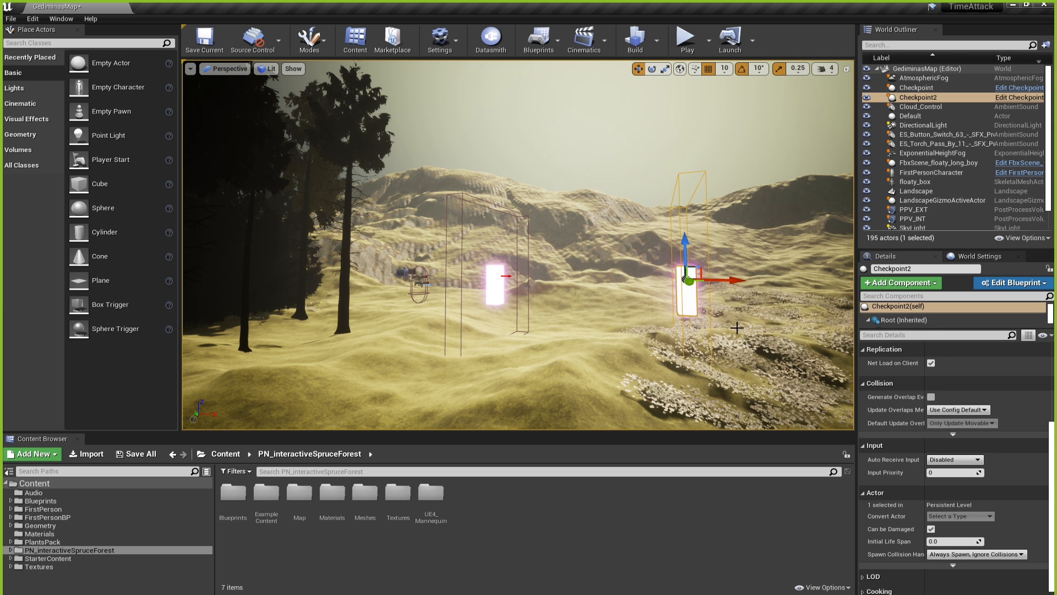
Duplicate the second checkpoint about 690 units further along X, and raise the new copy to about Z 570 and the second to about Z 590.
{"action": "right_click_drag", "start_coordinate": [737, 328], "coordinate": [774, 331]}
{"action": "key", "text": "d"}
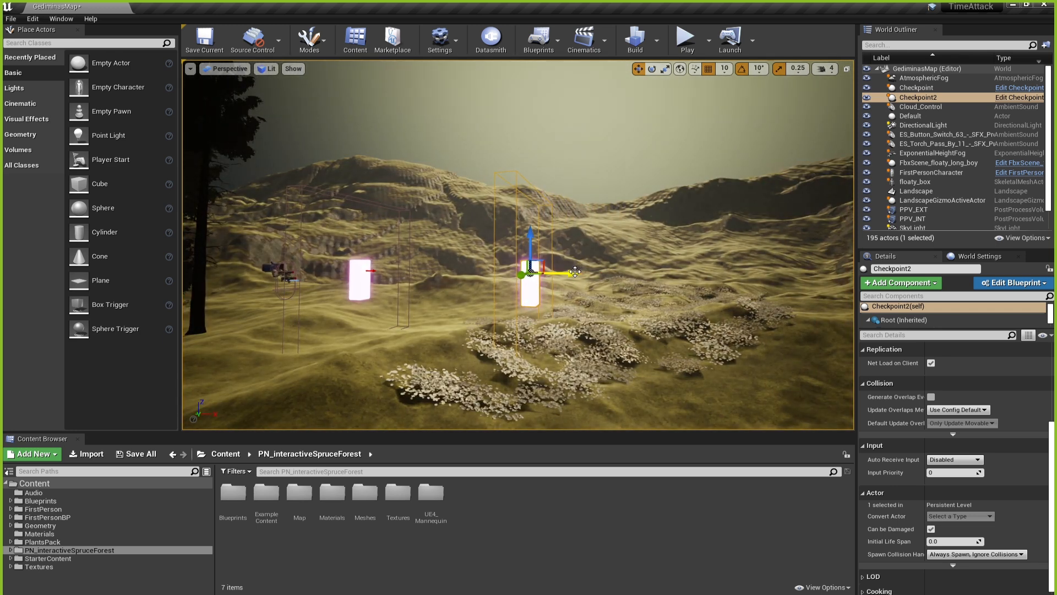
{"action": "left_click_drag", "start_coordinate": [575, 272], "coordinate": [804, 304], "text": "alt"}
{"action": "right_click_drag", "start_coordinate": [658, 320], "coordinate": [681, 326]}
{"action": "left_click_drag", "start_coordinate": [666, 224], "coordinate": [667, 207]}
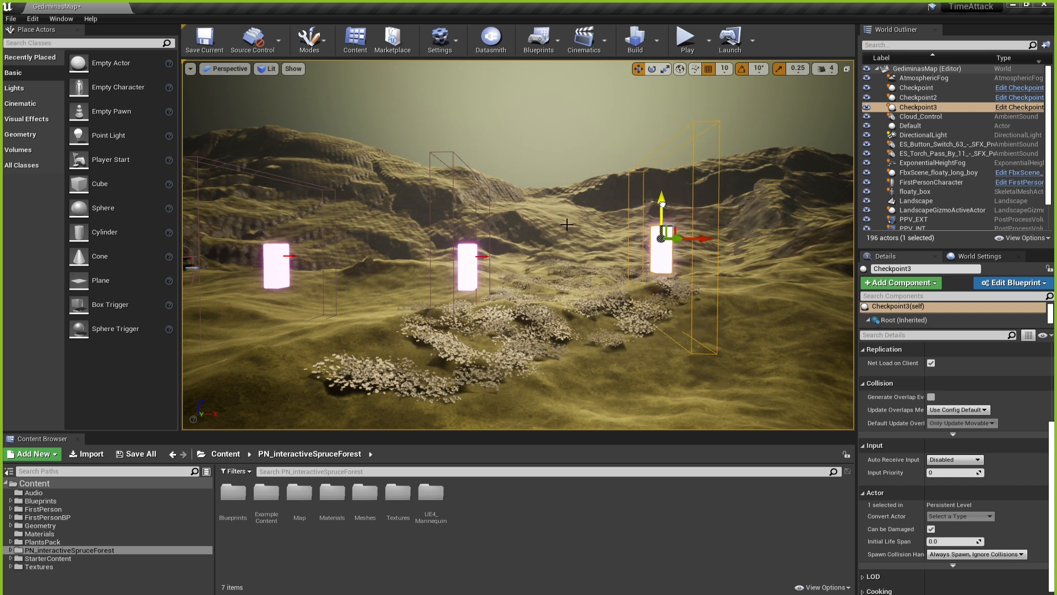
{"action": "left_click", "coordinate": [439, 150]}
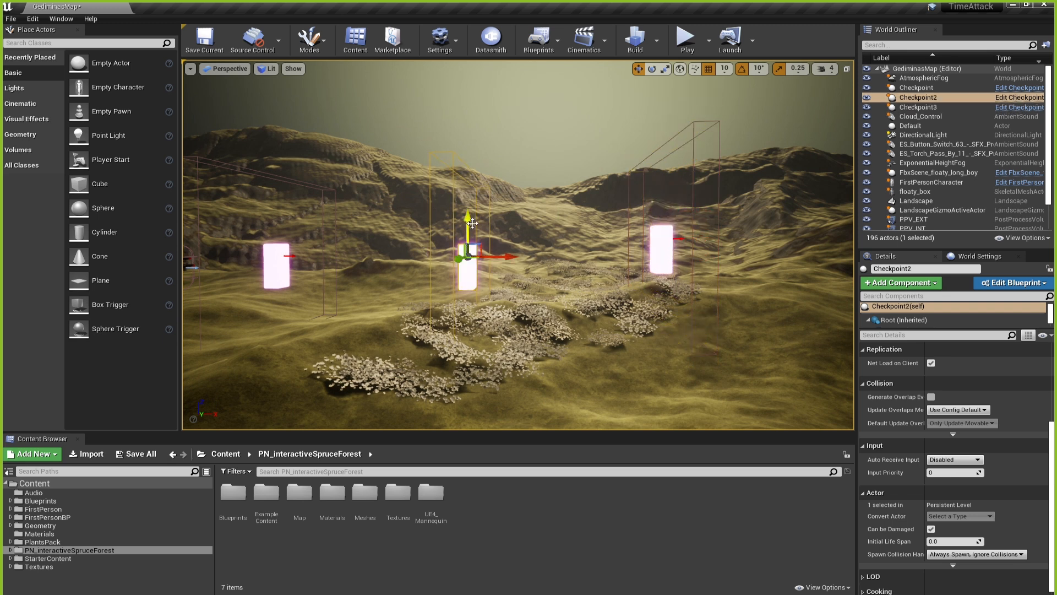
{"action": "left_click_drag", "start_coordinate": [467, 225], "coordinate": [468, 202]}
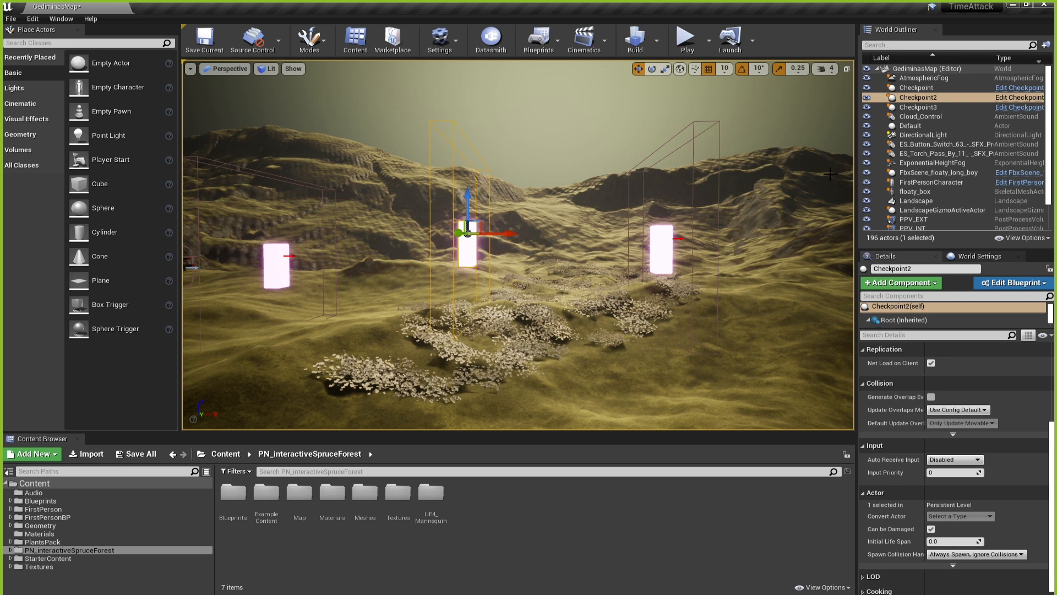
Go through the three checkpoint actors and set the Checkpoint Number to 1 on Checkpoint2 and 2 on Checkpoint3.
{"action": "left_click", "coordinate": [911, 87]}
{"action": "left_click", "coordinate": [927, 97]}
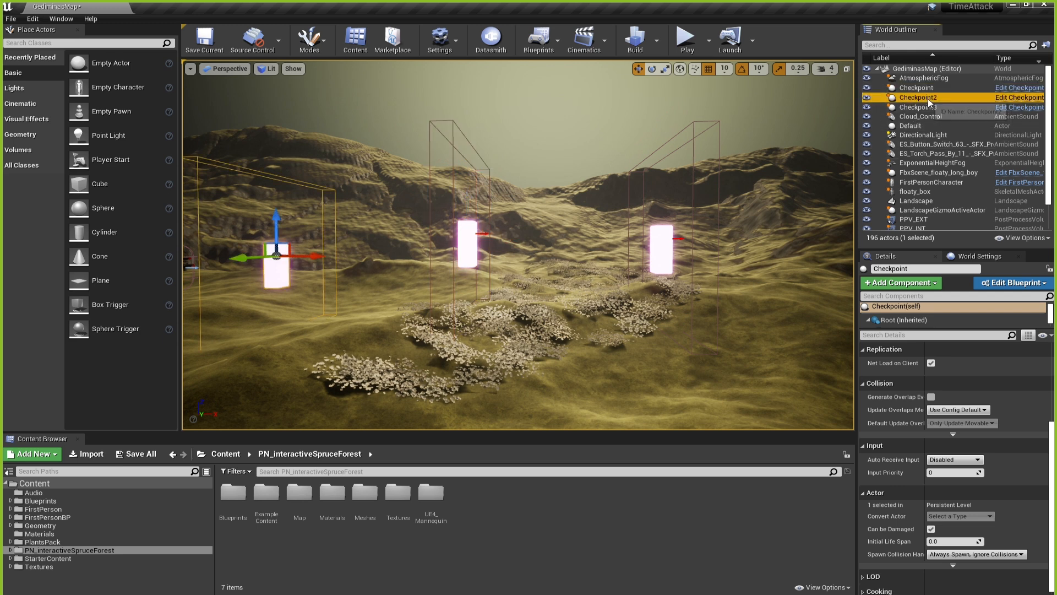
{"action": "left_click", "coordinate": [927, 108]}
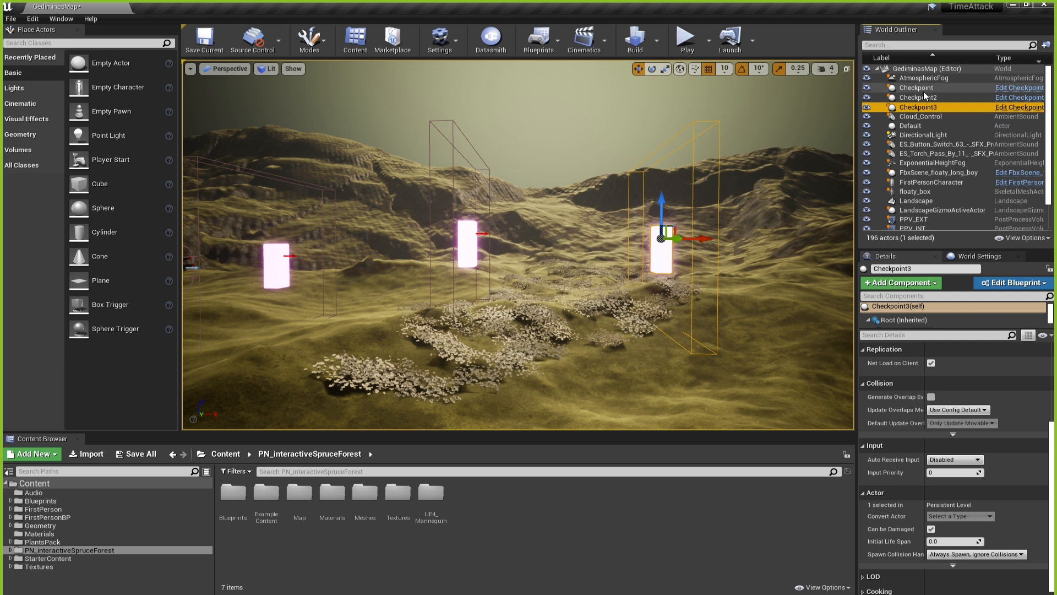
{"action": "left_click", "coordinate": [920, 97]}
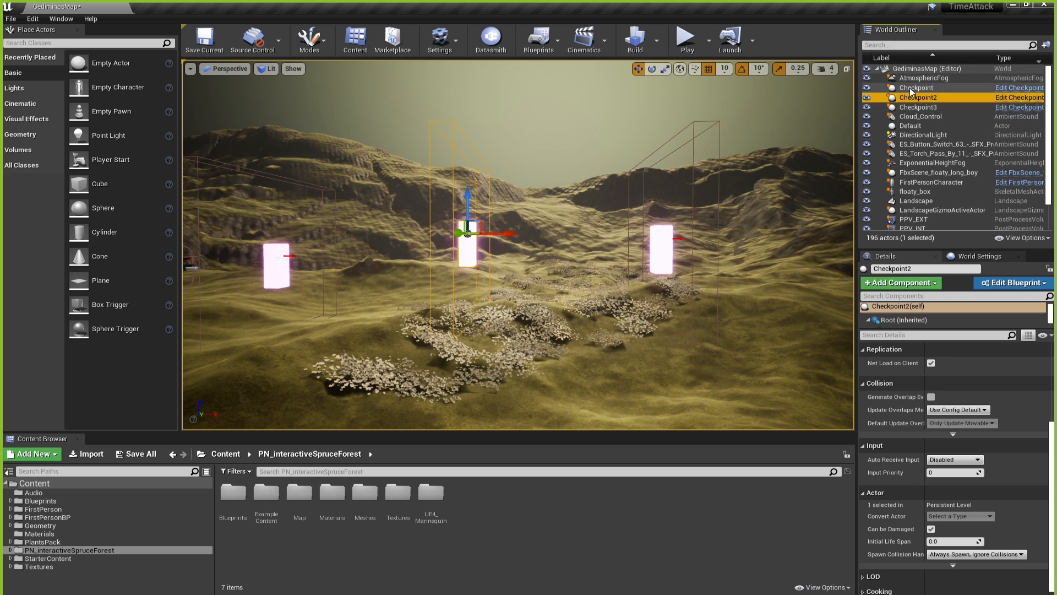
{"action": "left_click", "coordinate": [912, 89]}
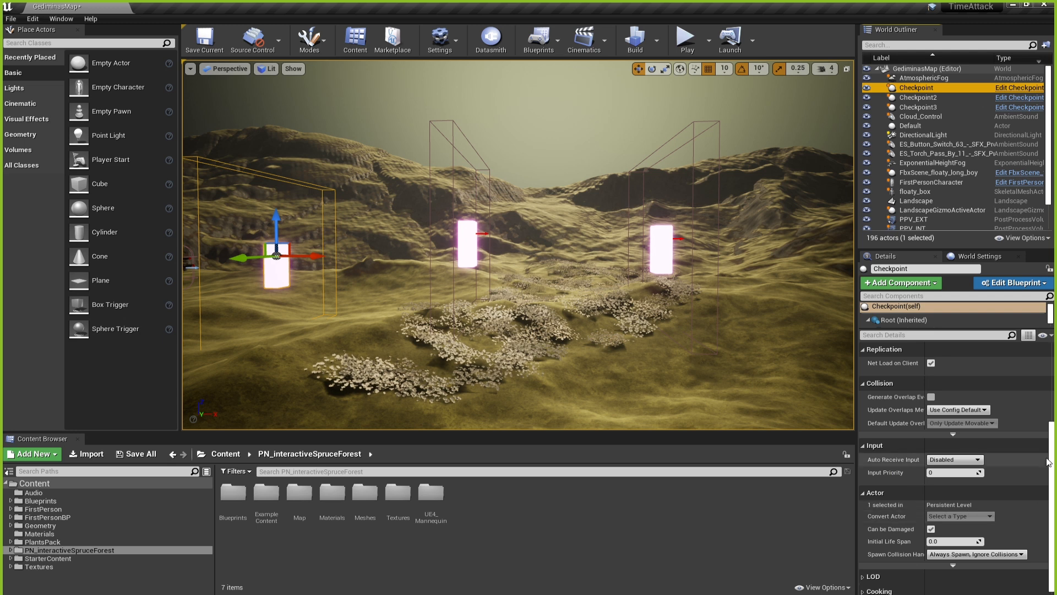
{"action": "left_click_drag", "start_coordinate": [1052, 464], "coordinate": [1053, 330]}
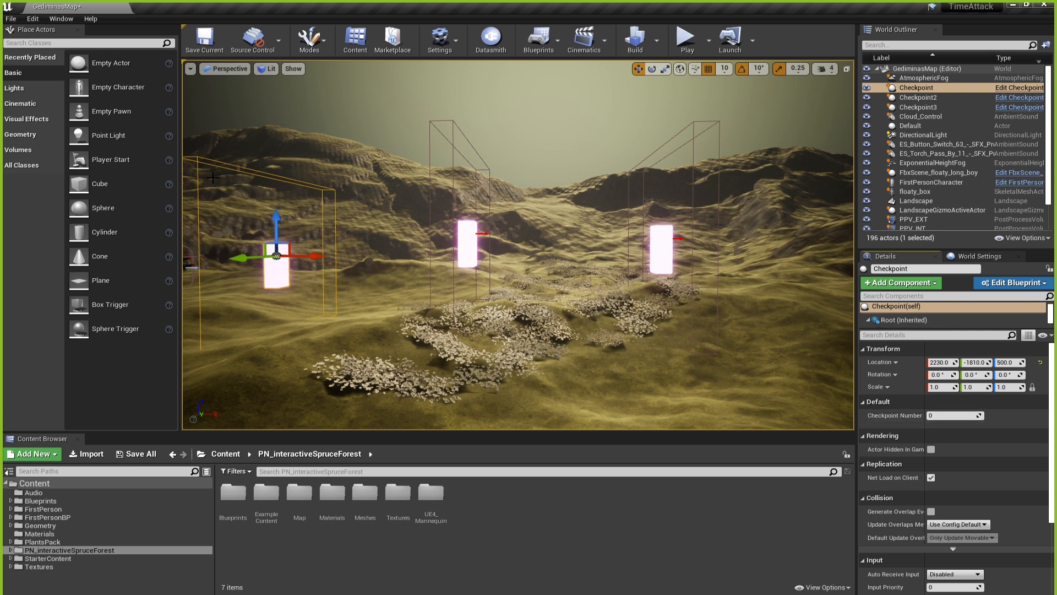
{"action": "left_click", "coordinate": [452, 121]}
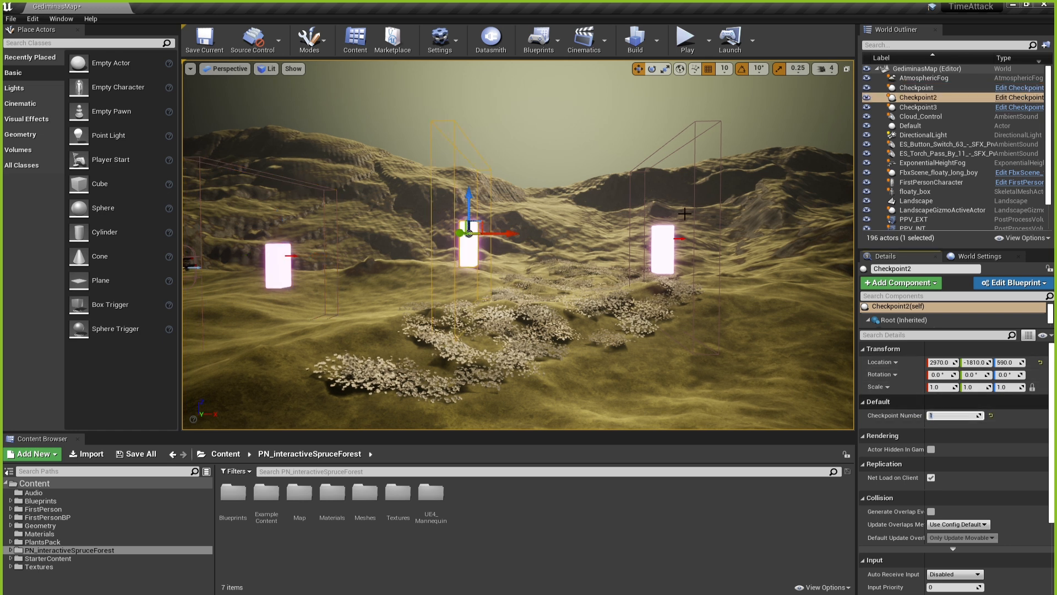
{"action": "left_click", "coordinate": [696, 122]}
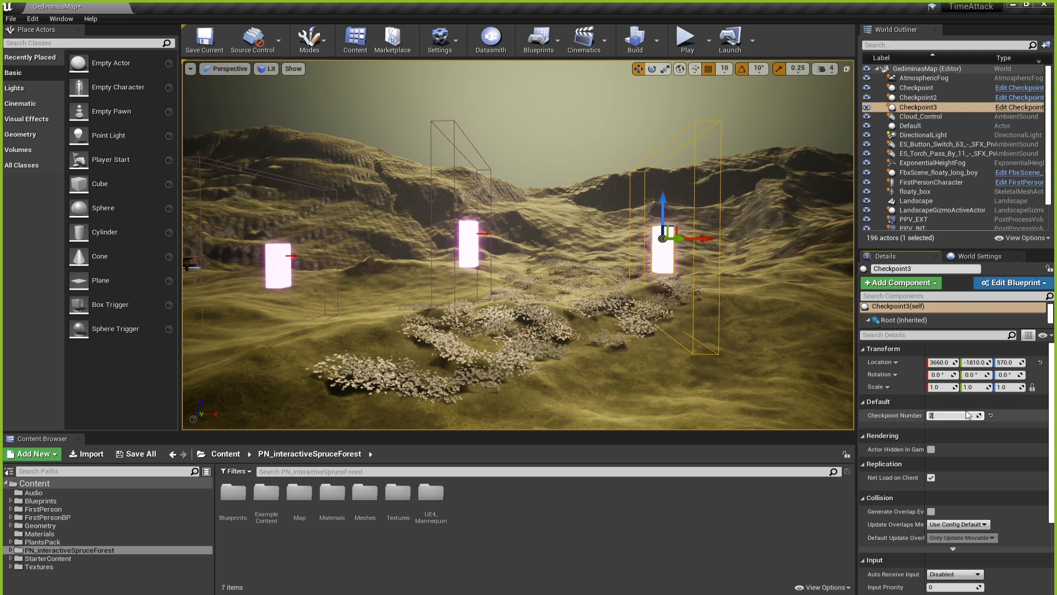
{"action": "left_click", "coordinate": [562, 116]}
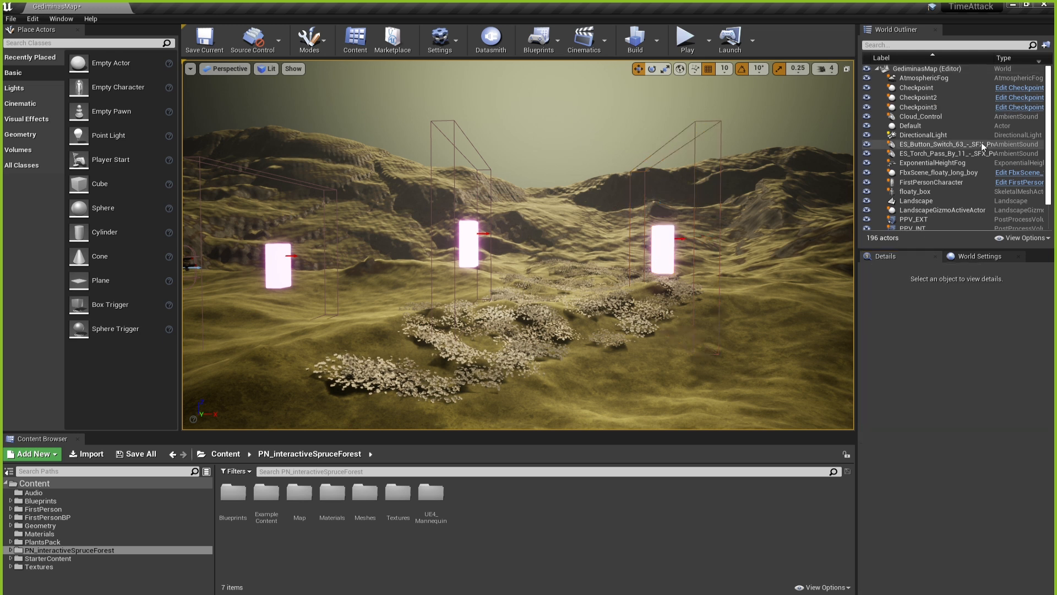
Add two new elements to the Checkpoints array of the Tracker actor.
{"action": "scroll", "coordinate": [953, 180], "scroll_direction": "down", "scroll_amount": 2}
{"action": "left_click", "coordinate": [917, 225]}
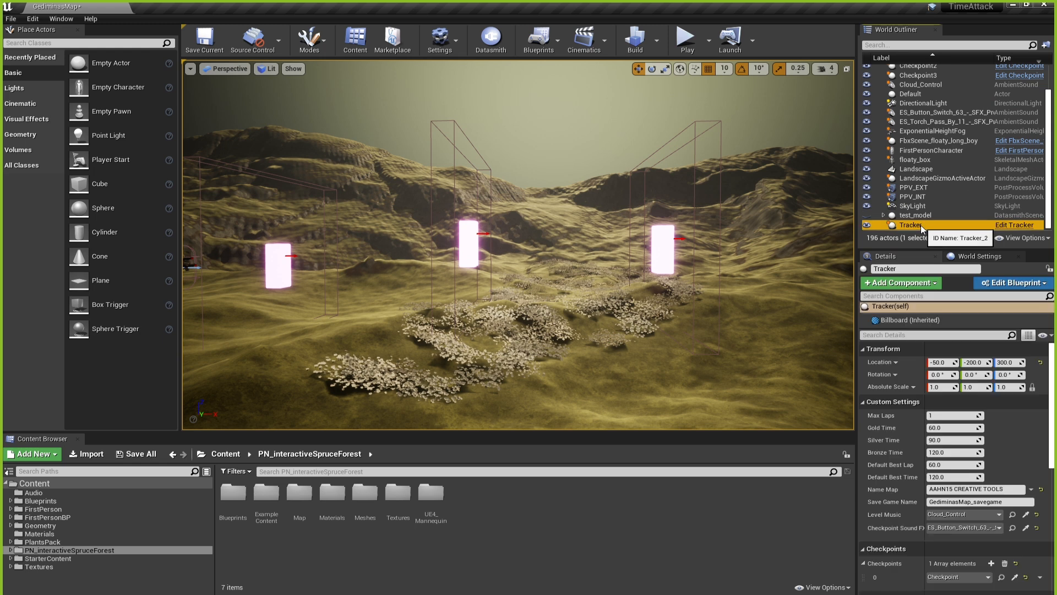
{"action": "scroll", "coordinate": [945, 438], "scroll_direction": "down", "scroll_amount": 5}
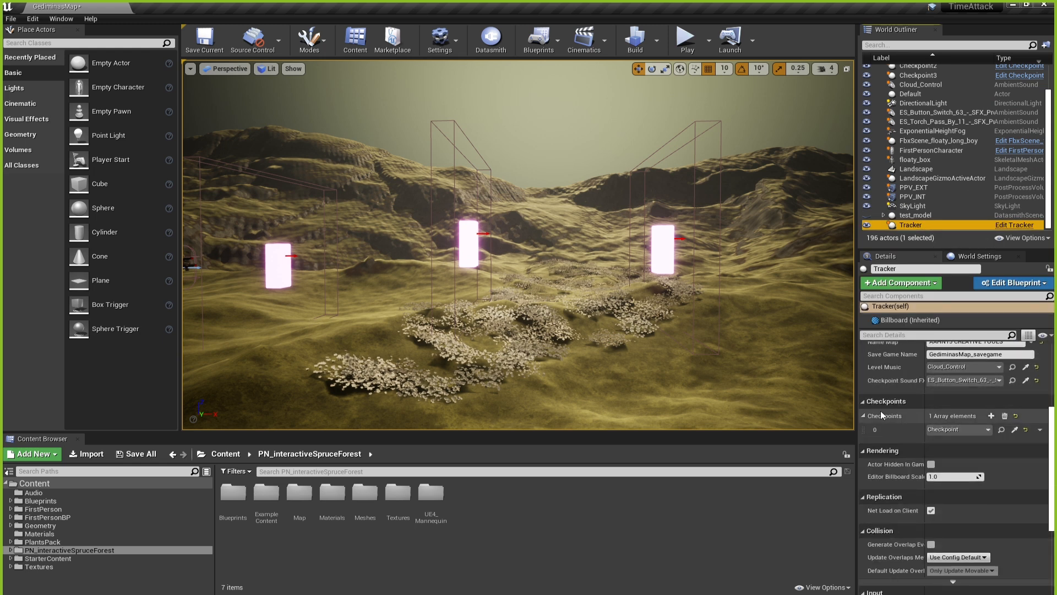
{"action": "left_click", "coordinate": [991, 417]}
{"action": "left_click", "coordinate": [991, 417]}
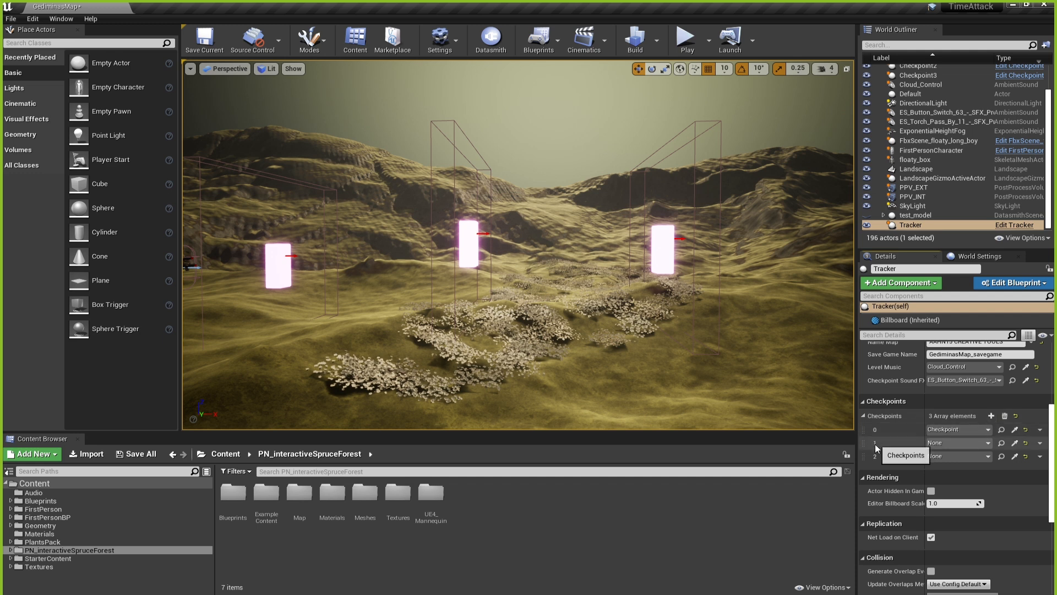
Assign Checkpoint2 to index 1 and Checkpoint3 to index 2 of the Tracker's Checkpoints array.
{"action": "left_click", "coordinate": [944, 442]}
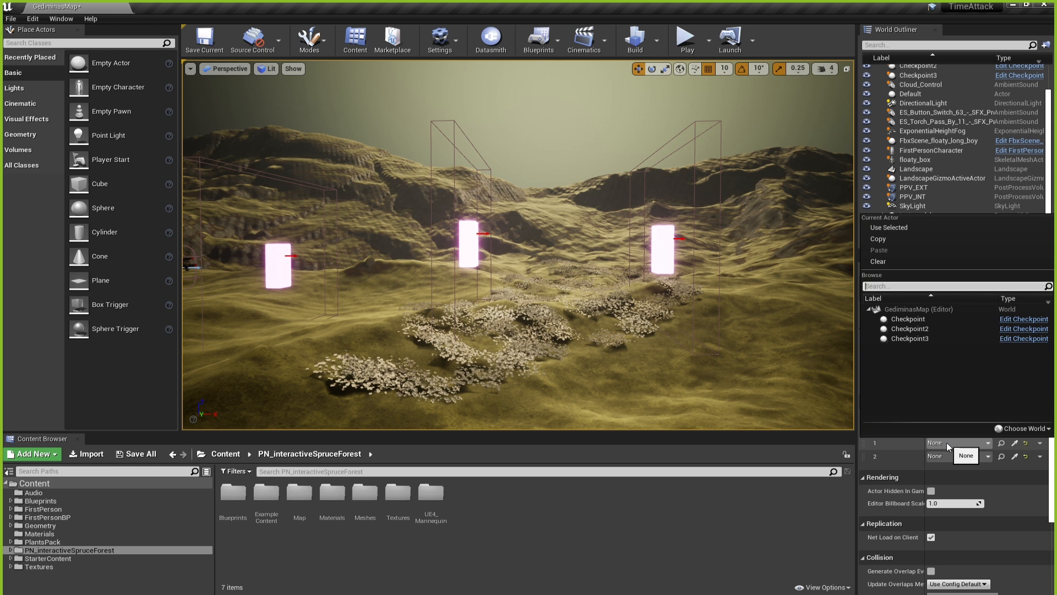
{"action": "left_click", "coordinate": [909, 329]}
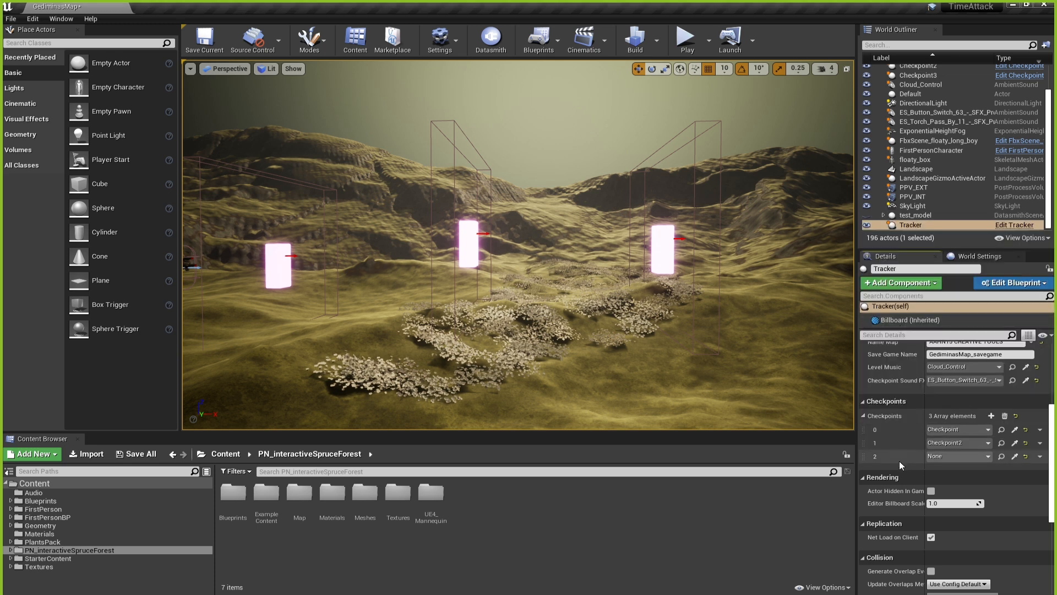
{"action": "left_click", "coordinate": [941, 456]}
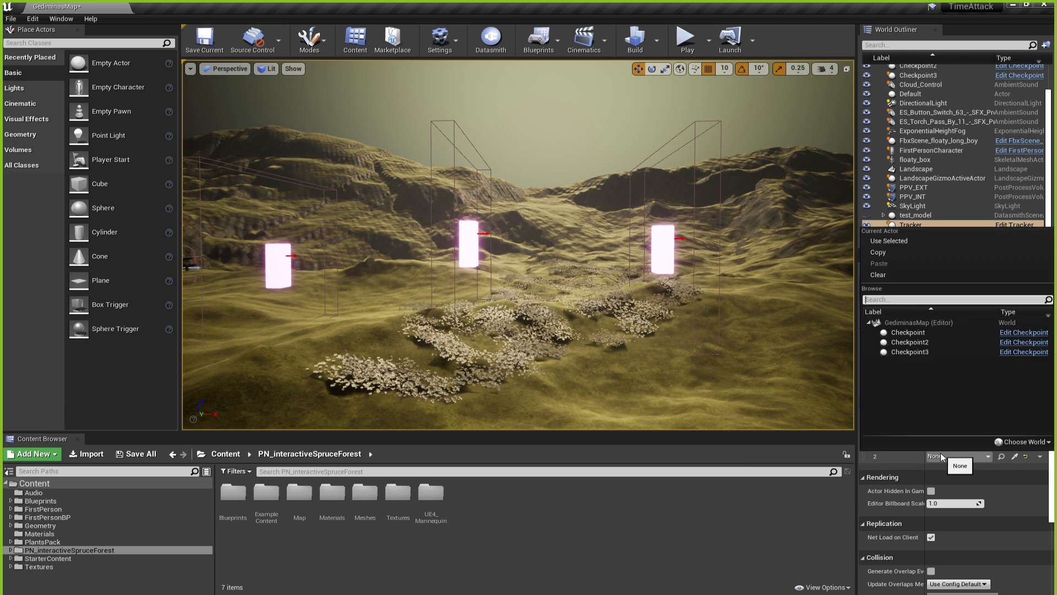
{"action": "left_click", "coordinate": [909, 352]}
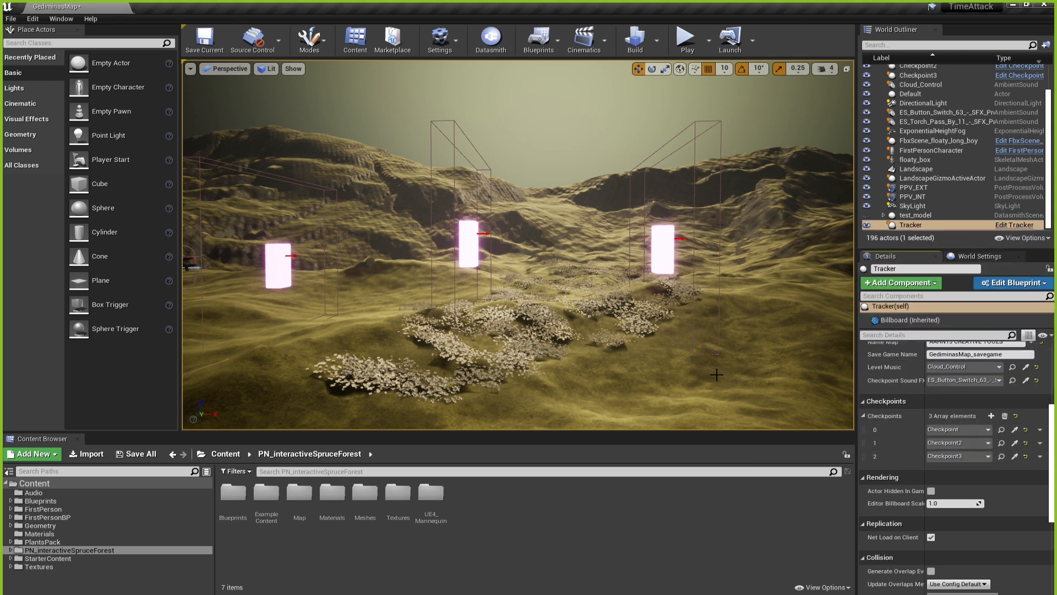
Play-test the level by starting the run and moving forward through all three glowing checkpoints.
{"action": "left_click", "coordinate": [689, 40]}
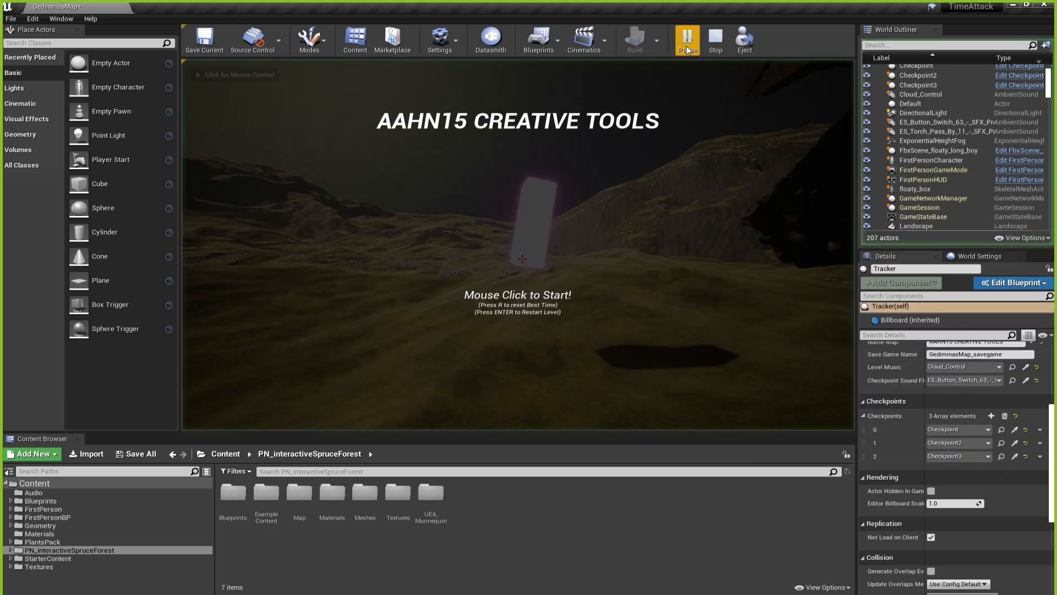
{"action": "left_click", "coordinate": [659, 89]}
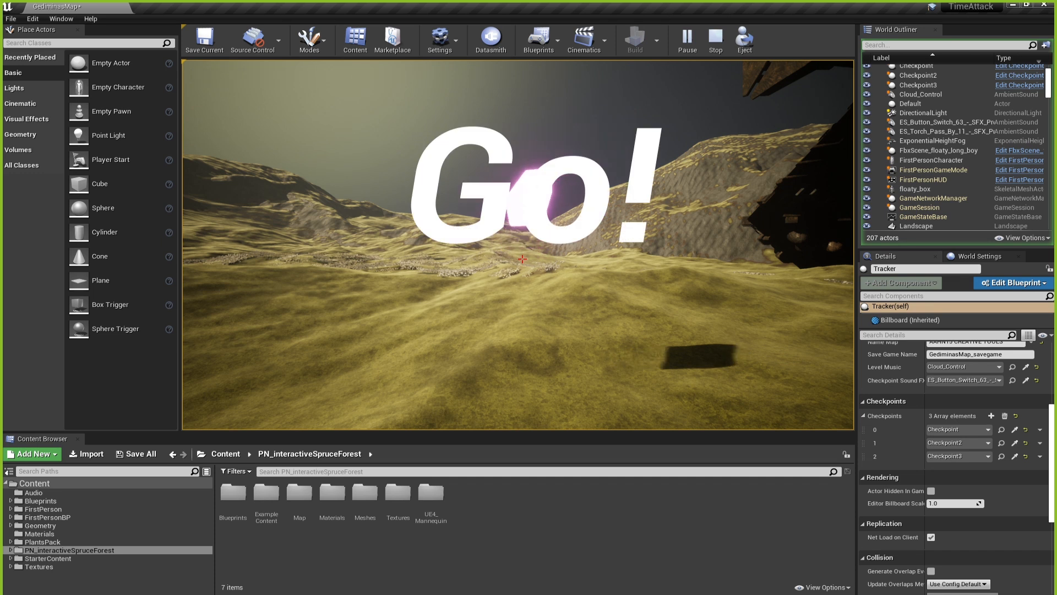
{"action": "key", "text": "w"}
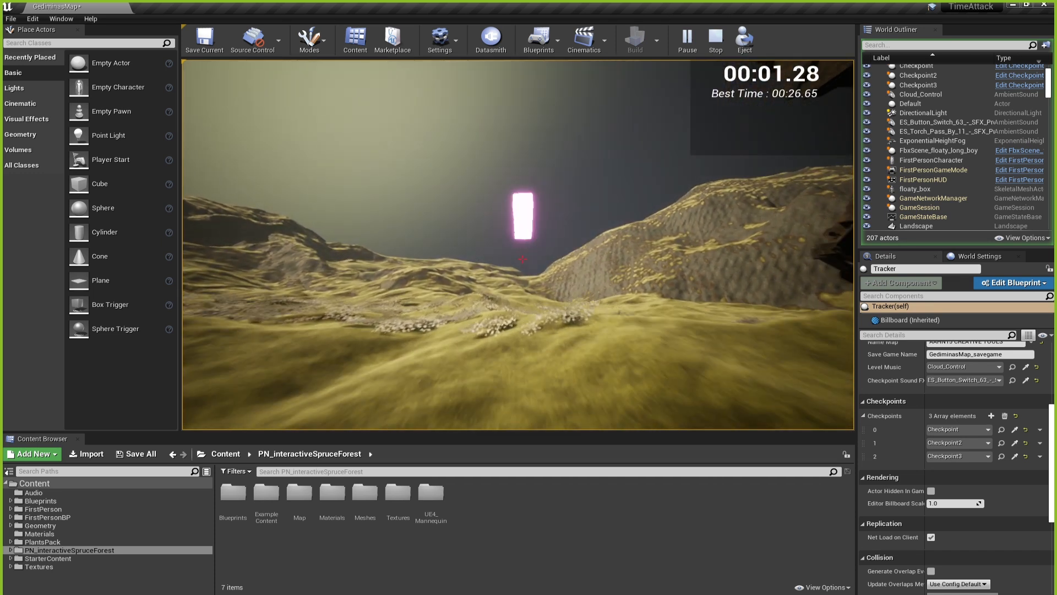
{"action": "key", "text": "w"}
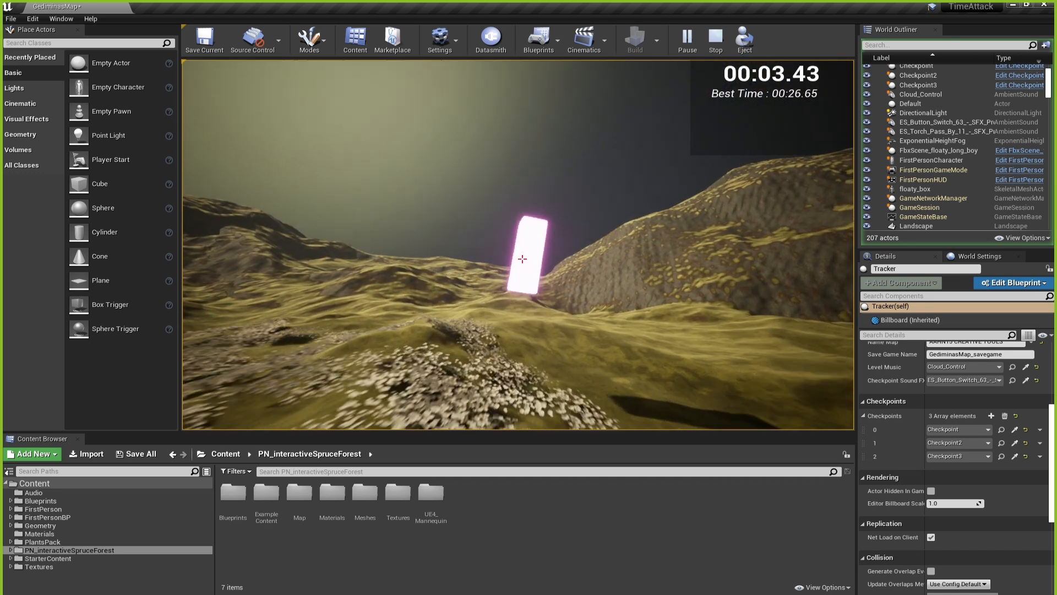
{"action": "key", "text": "w"}
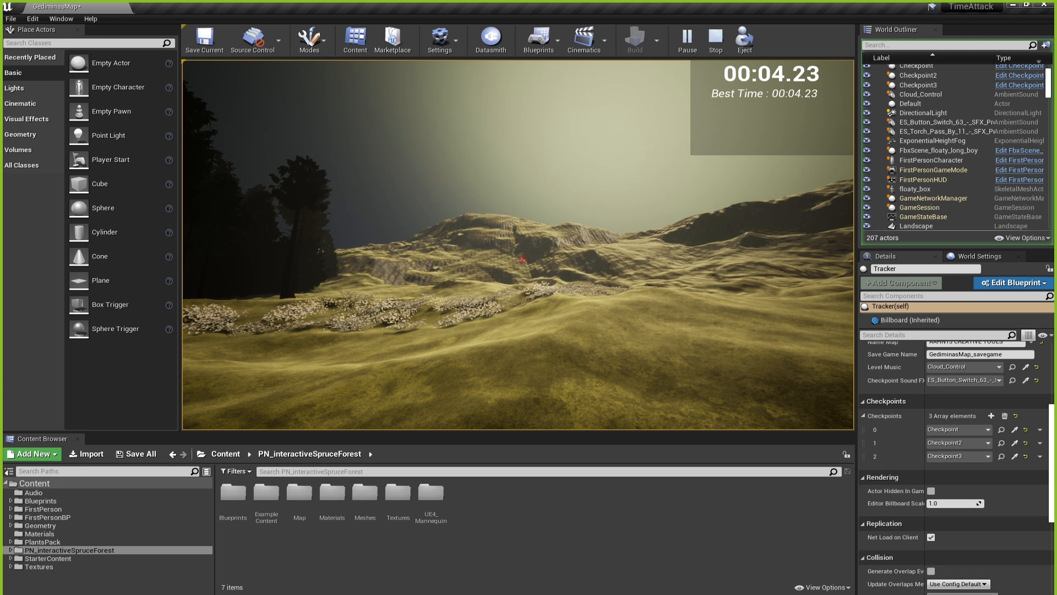
Restart the level, end the play session, and view all three checkpoints in the editor.
{"action": "key", "text": "Return"}
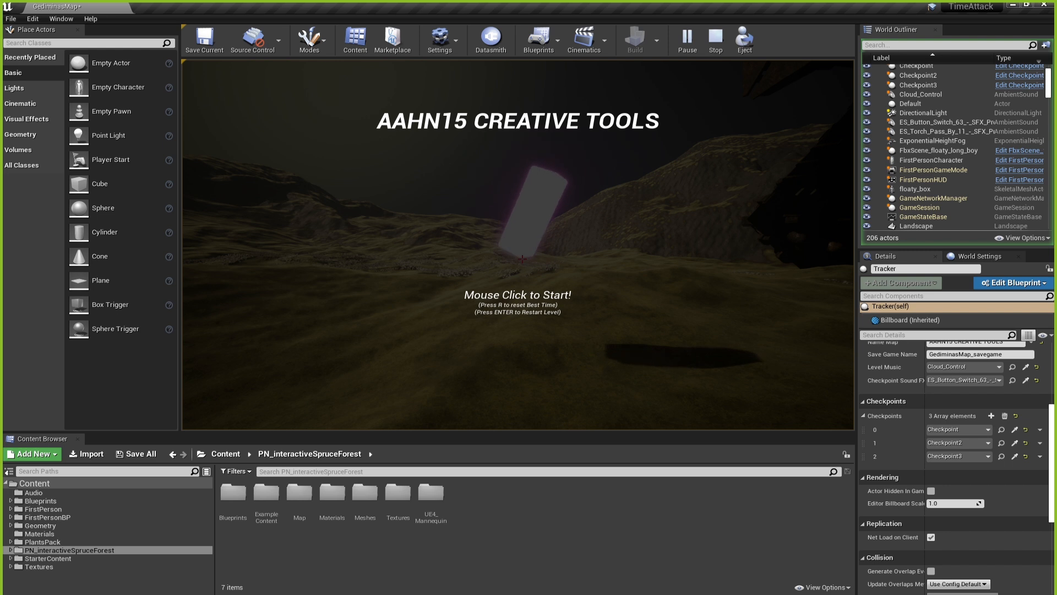
{"action": "key", "text": "Escape"}
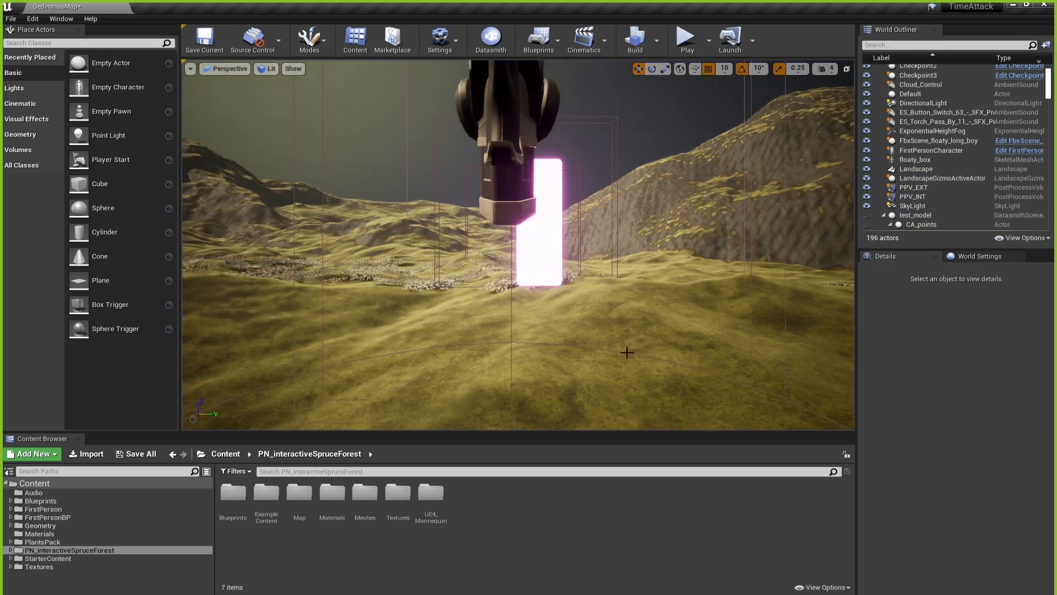
{"action": "right_click_drag", "start_coordinate": [626, 353], "coordinate": [512, 356]}
{"action": "key", "text": "d"}
{"action": "key", "text": "s"}
{"action": "right_click_drag", "start_coordinate": [636, 264], "coordinate": [636, 265]}
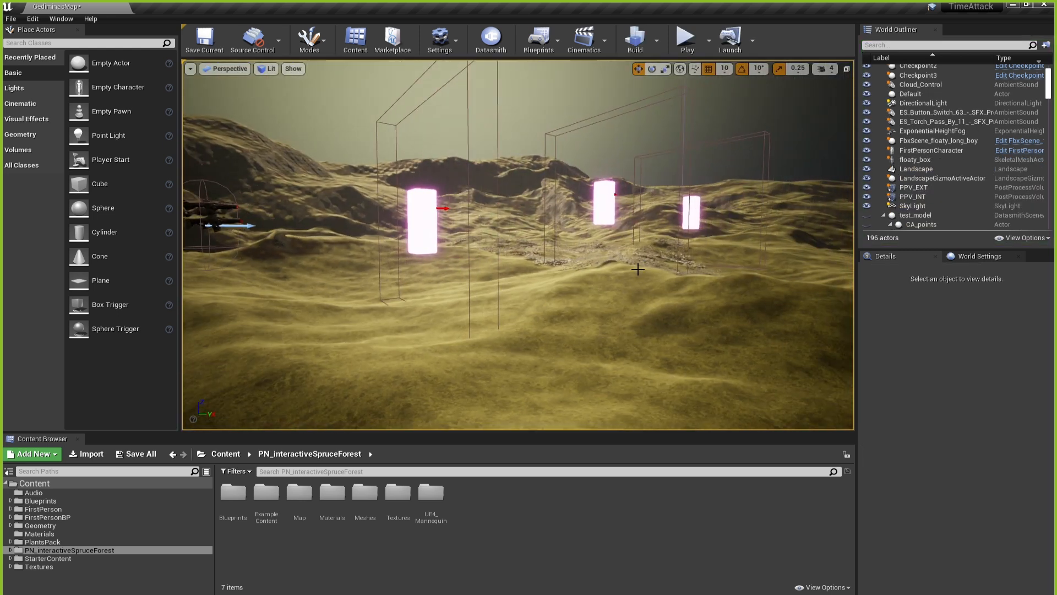
Open the Tracker actor's blueprint and delete the Skeletal Mesh reference node from the Activate Checkpoint function.
{"action": "left_click", "coordinate": [883, 215]}
{"action": "left_click", "coordinate": [918, 225]}
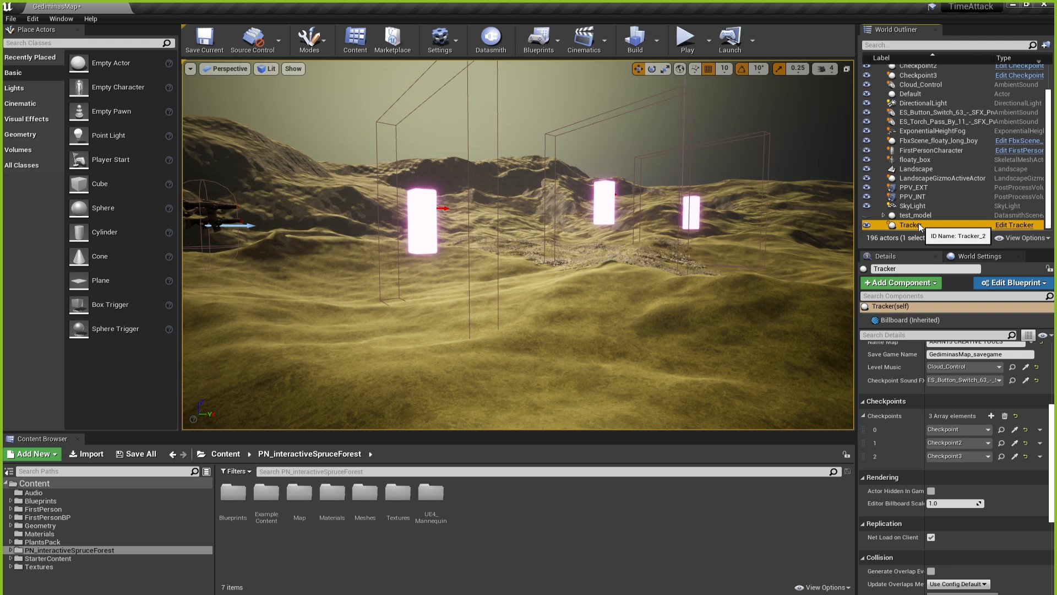
{"action": "left_click", "coordinate": [1006, 225]}
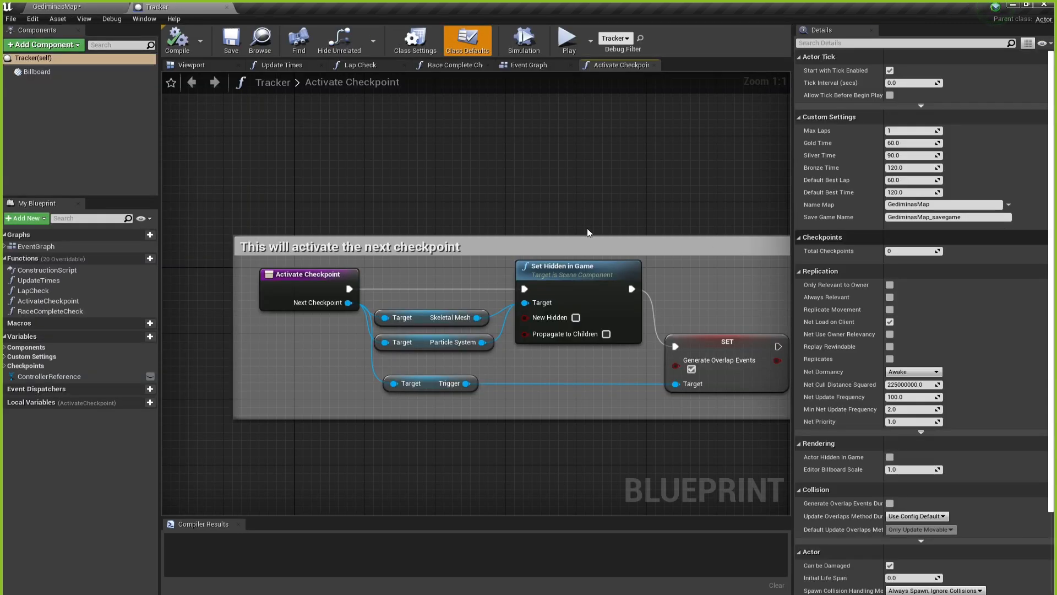
{"action": "scroll", "coordinate": [487, 198], "scroll_direction": "down", "scroll_amount": 2}
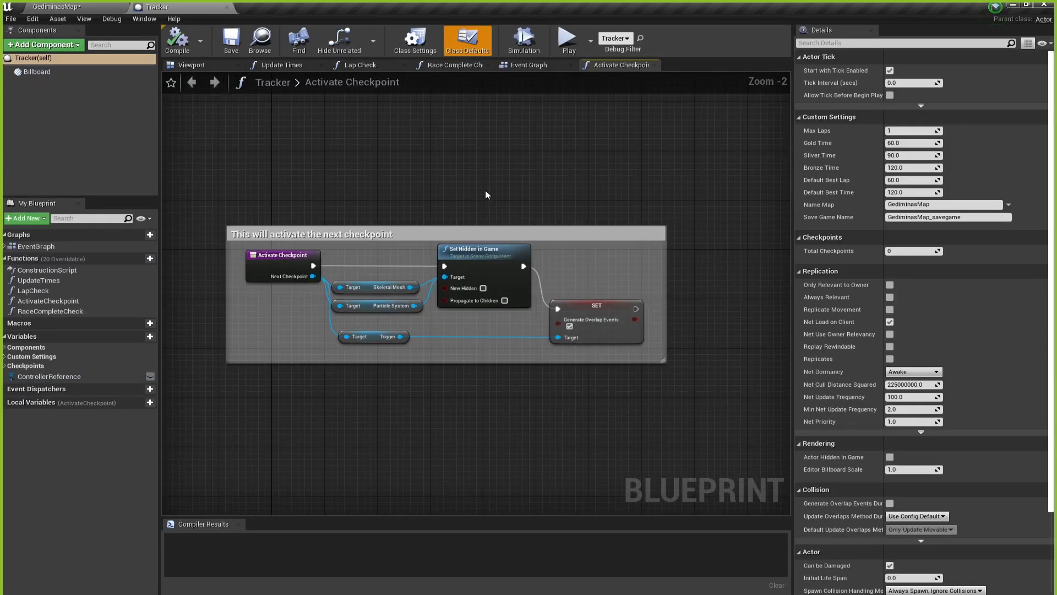
{"action": "left_click", "coordinate": [368, 287]}
{"action": "key", "text": "Delete"}
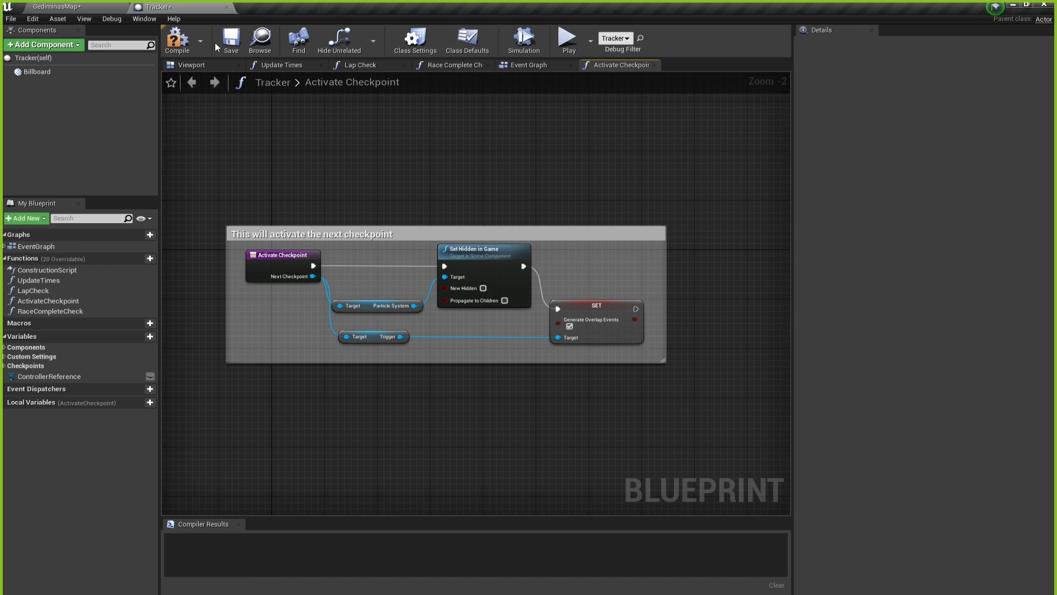
Examine the Tracker's Event Graph, covering the begin-play, user settings, start sequence and checkpoint-cleared logic.
{"action": "left_click", "coordinate": [517, 66]}
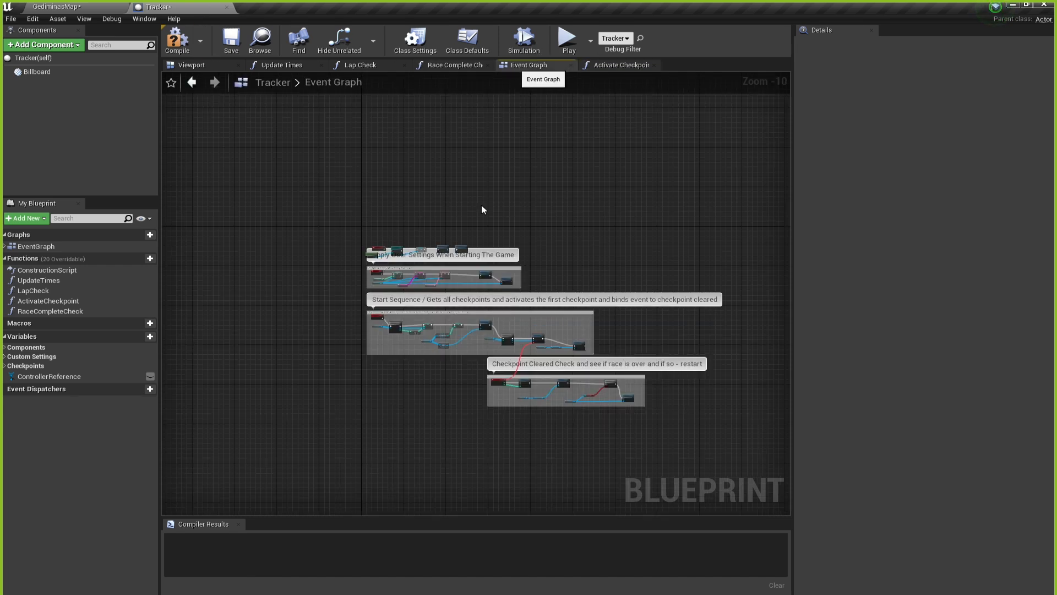
{"action": "scroll", "coordinate": [396, 342], "scroll_direction": "up", "scroll_amount": 5}
{"action": "scroll", "coordinate": [564, 349], "scroll_direction": "down", "scroll_amount": 6}
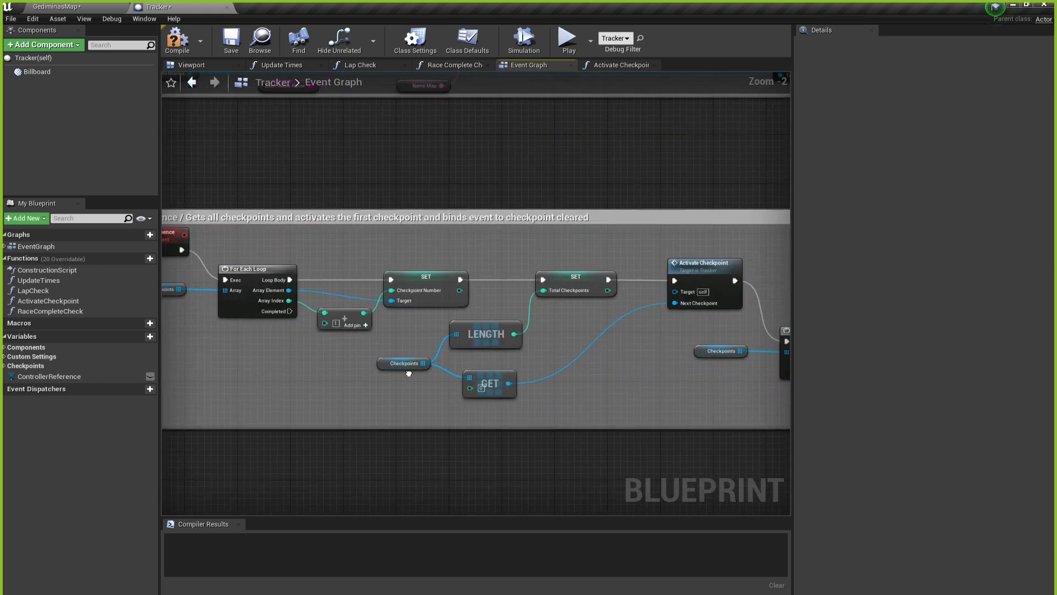
{"action": "right_click_drag", "start_coordinate": [528, 370], "coordinate": [414, 314]}
{"action": "scroll", "coordinate": [414, 314], "scroll_direction": "up", "scroll_amount": 6}
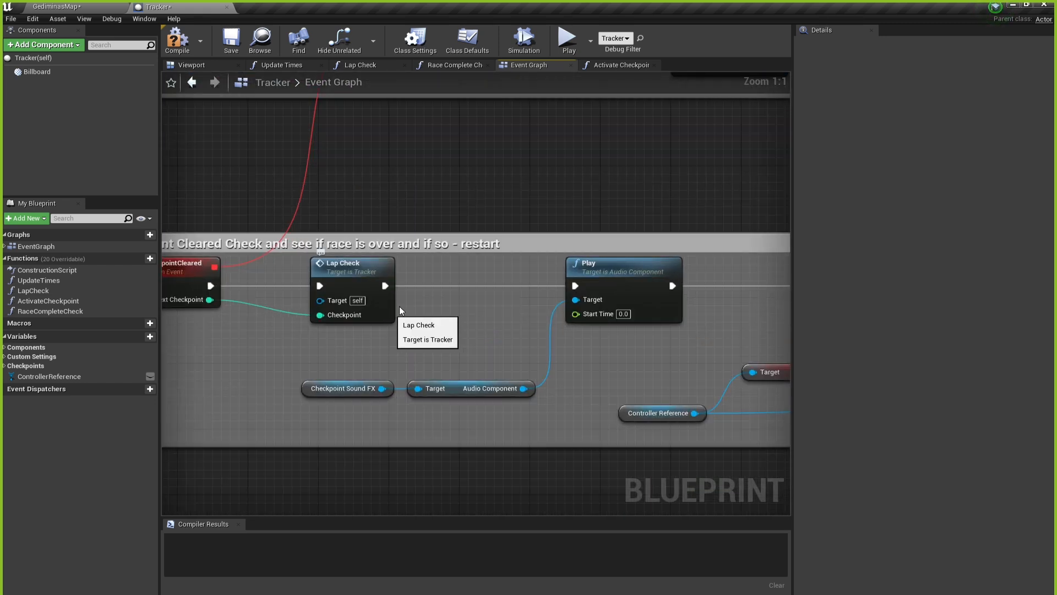
{"action": "scroll", "coordinate": [399, 307], "scroll_direction": "down", "scroll_amount": 6}
{"action": "right_click_drag", "start_coordinate": [353, 232], "coordinate": [515, 440]}
{"action": "scroll", "coordinate": [424, 363], "scroll_direction": "up", "scroll_amount": 6}
{"action": "scroll", "coordinate": [503, 390], "scroll_direction": "down", "scroll_amount": 2}
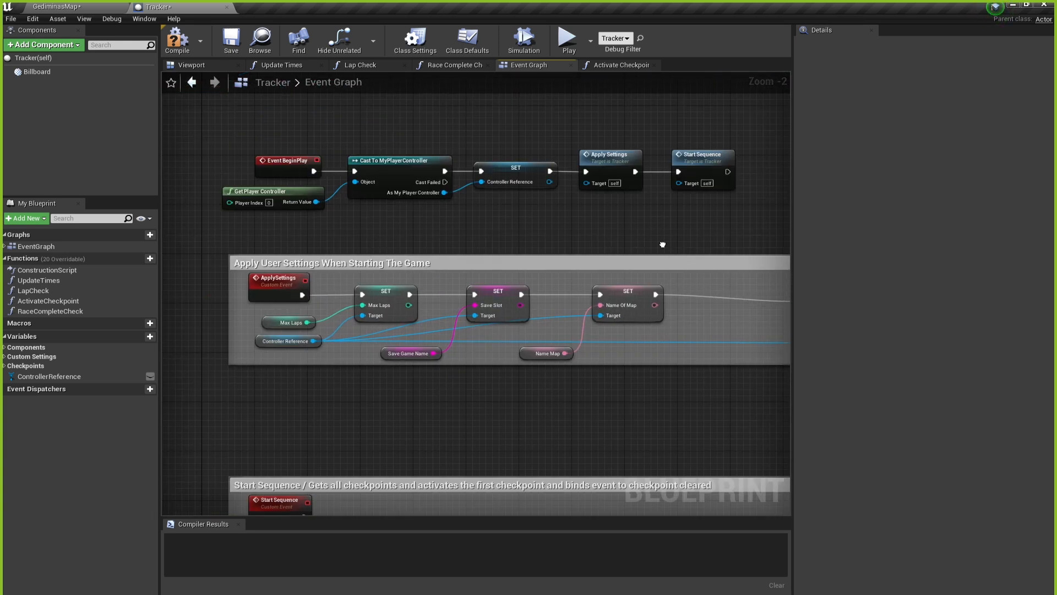
{"action": "right_click_drag", "start_coordinate": [661, 238], "coordinate": [332, 181]}
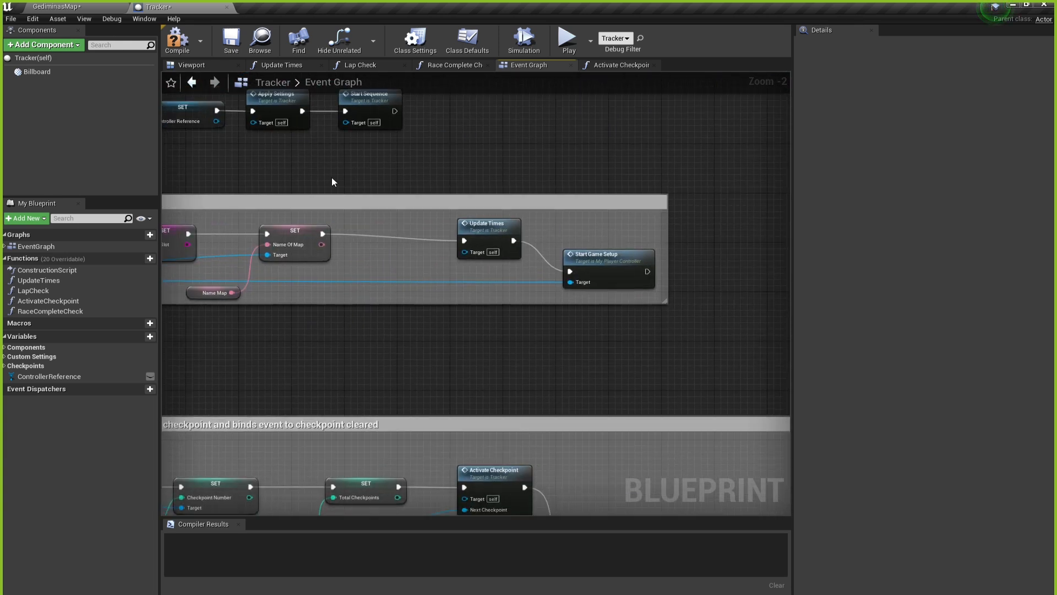
Examine the Tracker's Race Complete Check and Lap Check functions for how the next checkpoint is activated.
{"action": "left_click", "coordinate": [447, 66]}
{"action": "right_click_drag", "start_coordinate": [226, 285], "coordinate": [590, 240]}
{"action": "scroll", "coordinate": [503, 243], "scroll_direction": "down", "scroll_amount": 2}
{"action": "right_click_drag", "start_coordinate": [205, 246], "coordinate": [512, 269]}
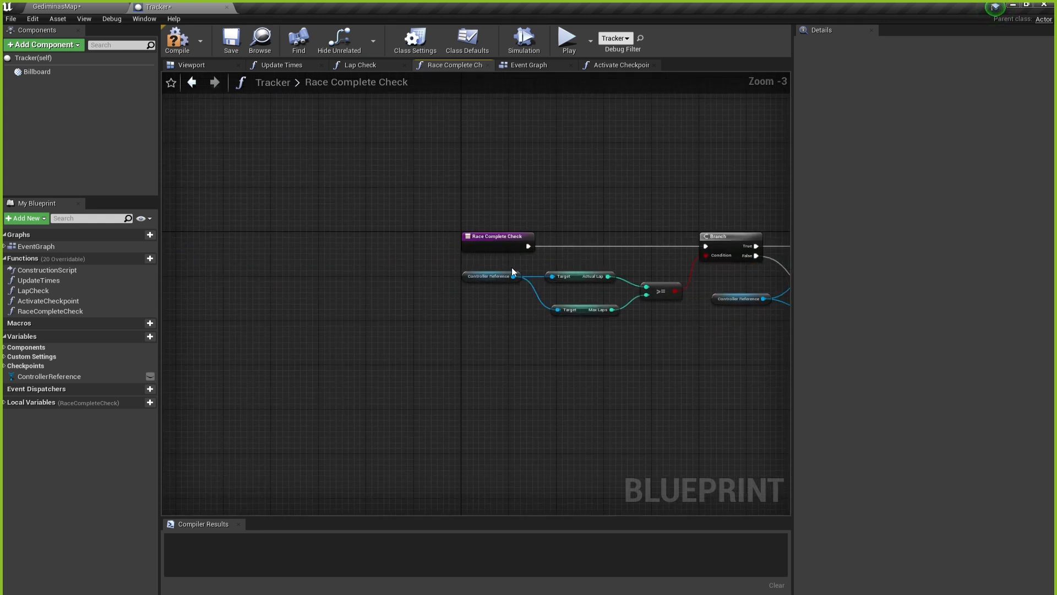
{"action": "scroll", "coordinate": [512, 270], "scroll_direction": "up", "scroll_amount": 3}
{"action": "left_click", "coordinate": [361, 65]}
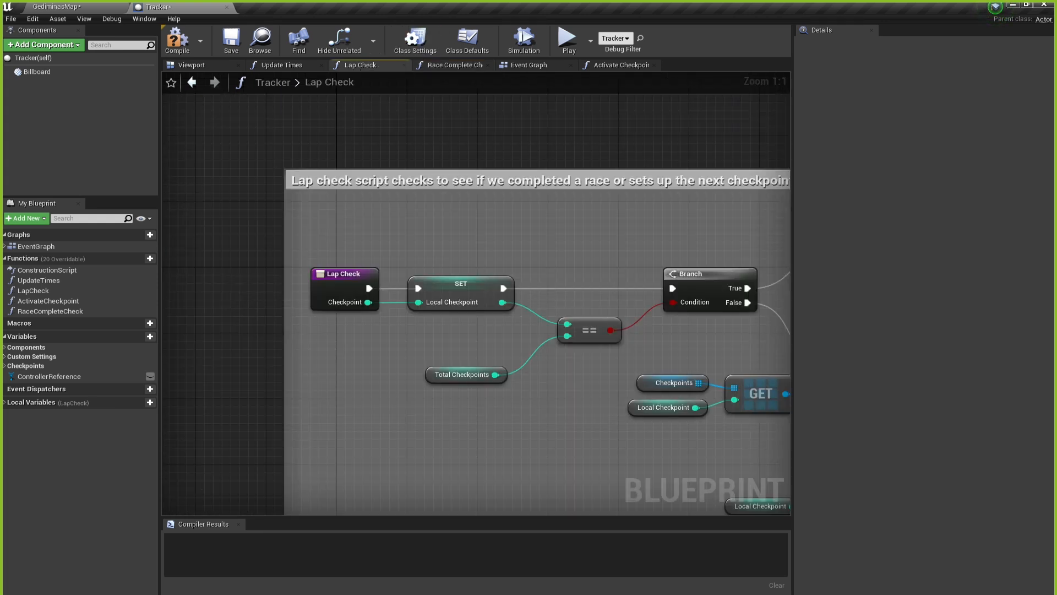
{"action": "right_click_drag", "start_coordinate": [705, 316], "coordinate": [371, 230]}
{"action": "scroll", "coordinate": [479, 248], "scroll_direction": "down", "scroll_amount": 2}
{"action": "right_click_drag", "start_coordinate": [758, 267], "coordinate": [423, 274]}
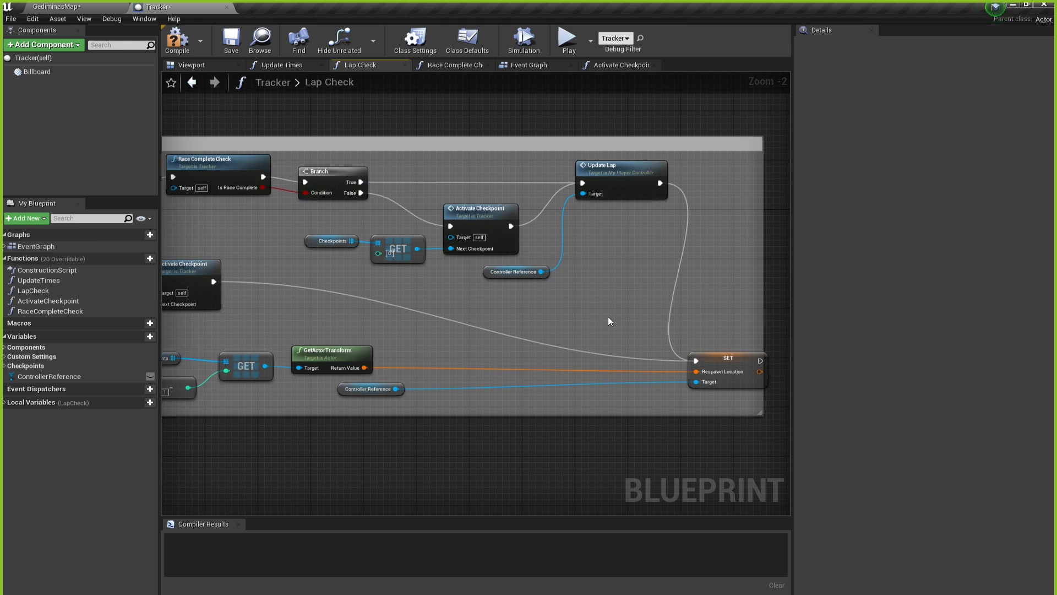
{"action": "right_click_drag", "start_coordinate": [608, 318], "coordinate": [291, 266]}
{"action": "right_click_drag", "start_coordinate": [203, 208], "coordinate": [502, 307]}
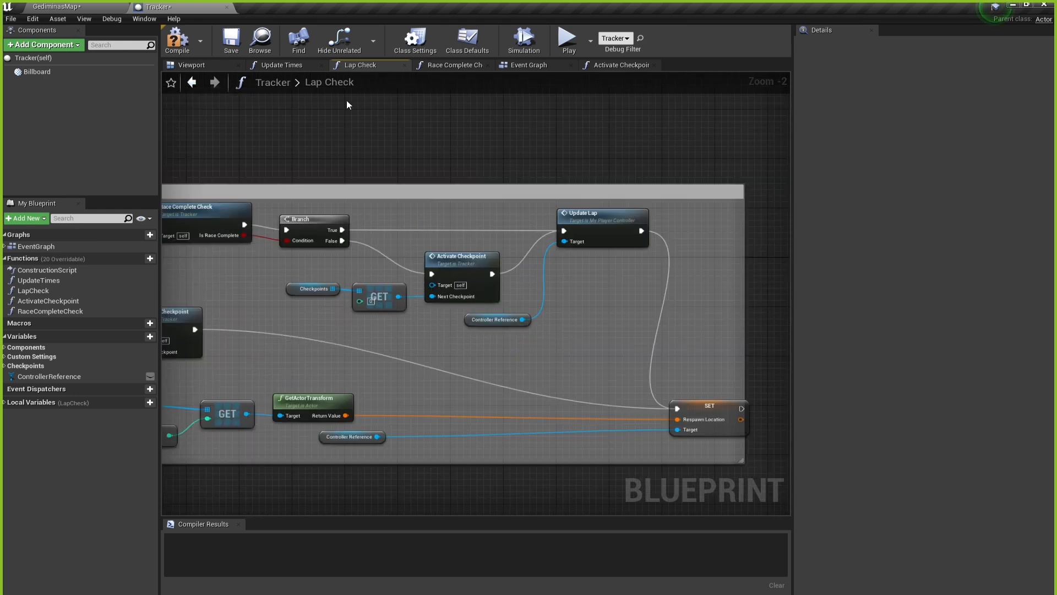
{"action": "left_click", "coordinate": [279, 64]}
{"action": "left_click", "coordinate": [242, 66]}
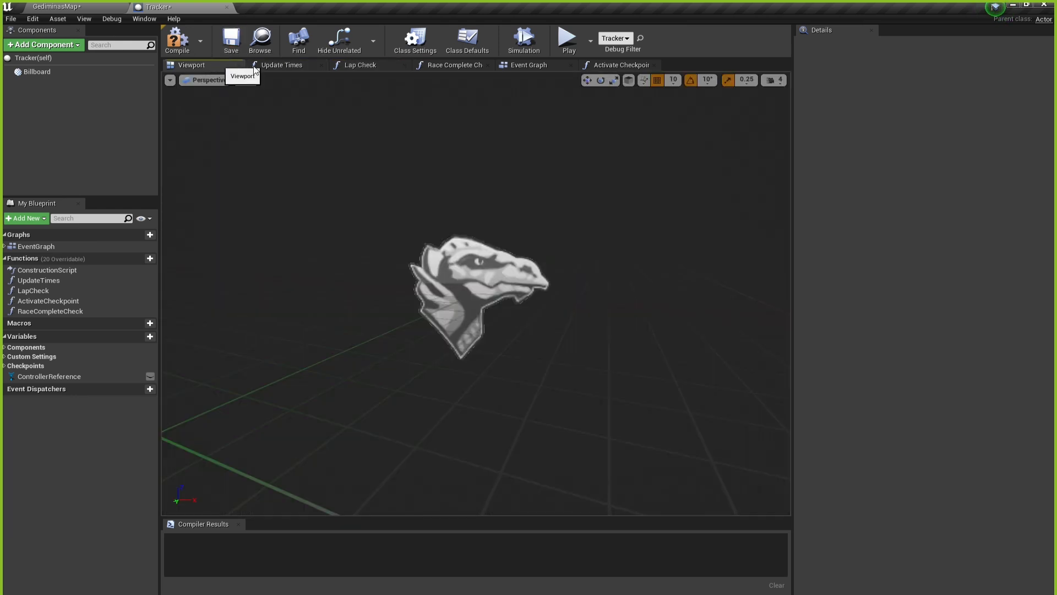
Return to the Activate Checkpoint function, then compile and save the Tracker blueprint.
{"action": "left_click", "coordinate": [621, 64]}
{"action": "left_click", "coordinate": [178, 40]}
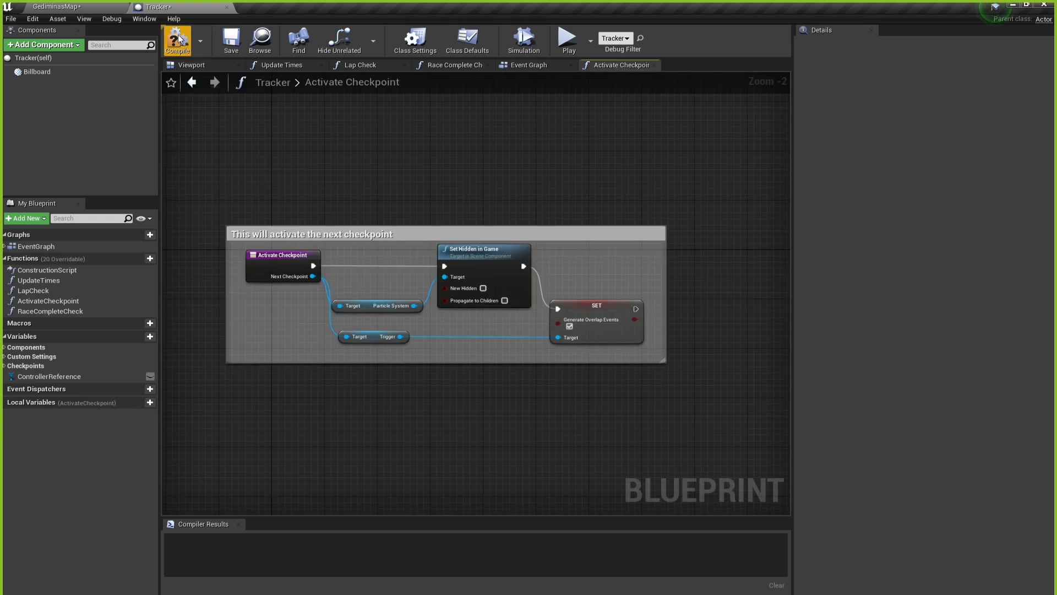
{"action": "left_click", "coordinate": [241, 54]}
Play-test the level by starting a run and moving forward along the course, and inspect the checkpoints in the editor after stopping.
{"action": "left_click", "coordinate": [46, 8]}
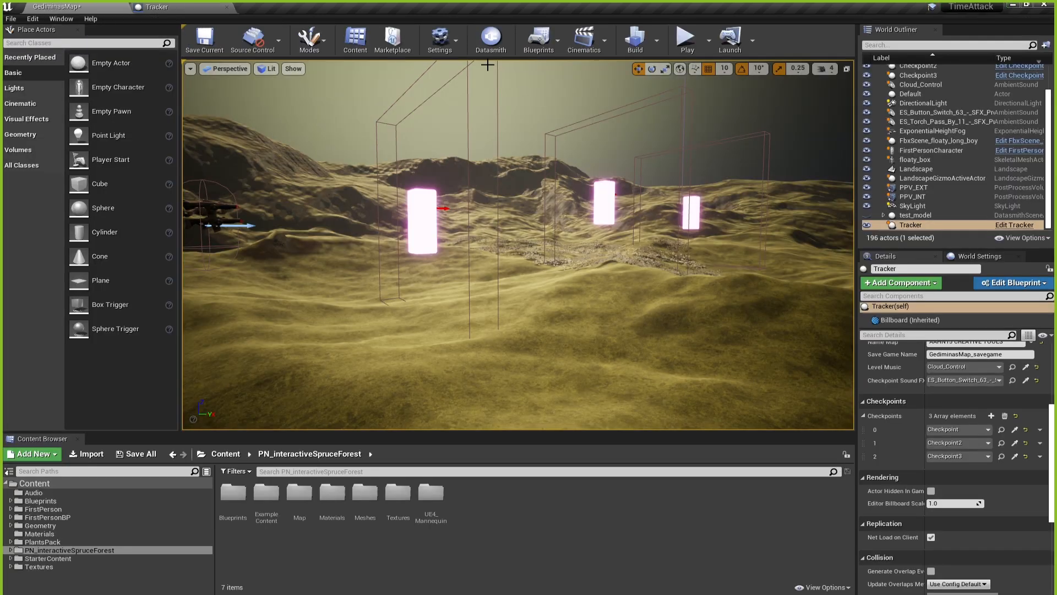
{"action": "left_click", "coordinate": [682, 46]}
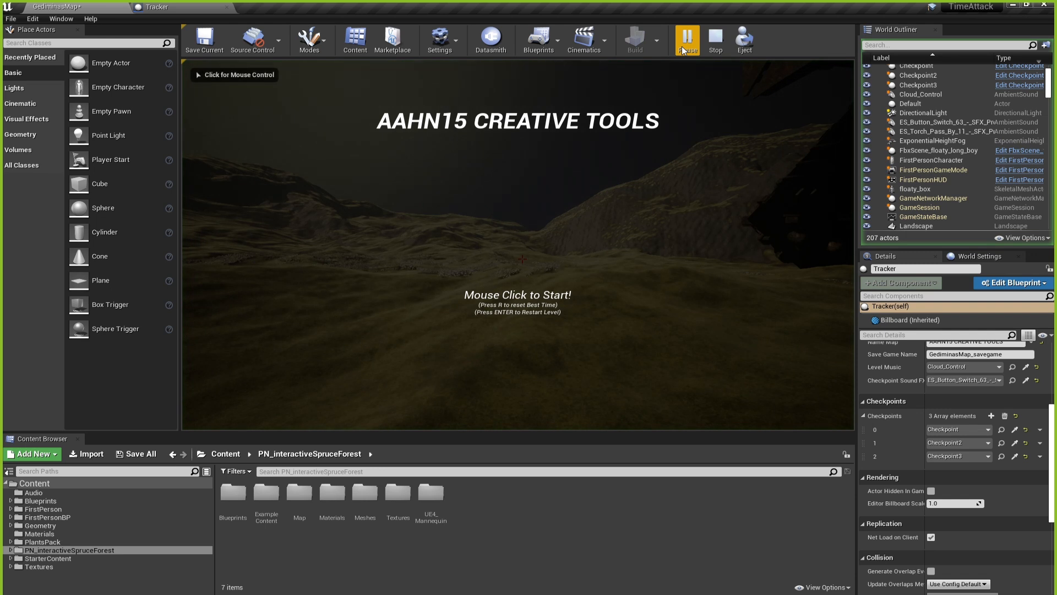
{"action": "left_click", "coordinate": [668, 281]}
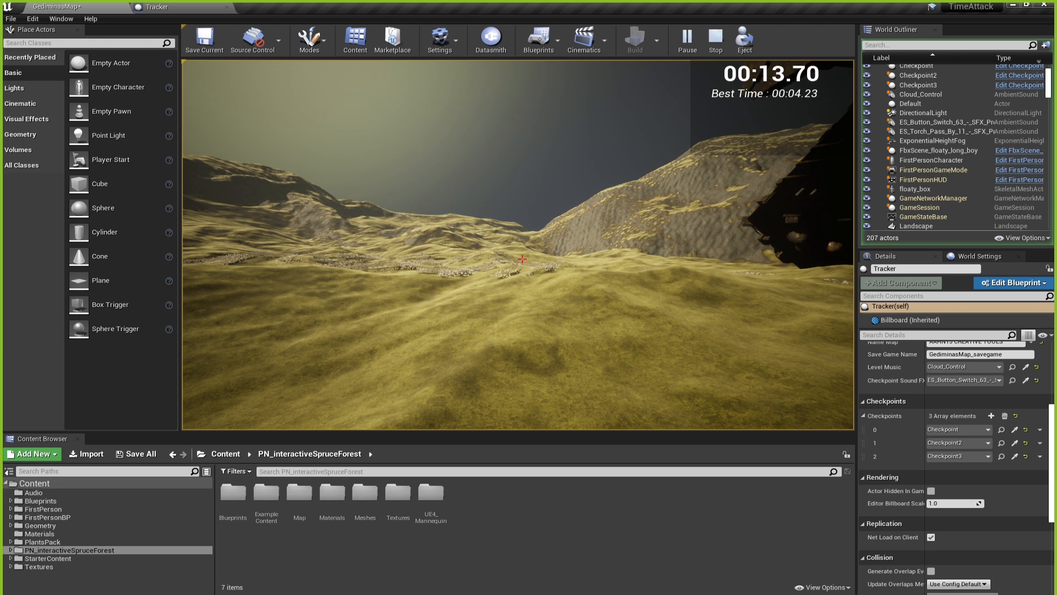
{"action": "key", "text": "w"}
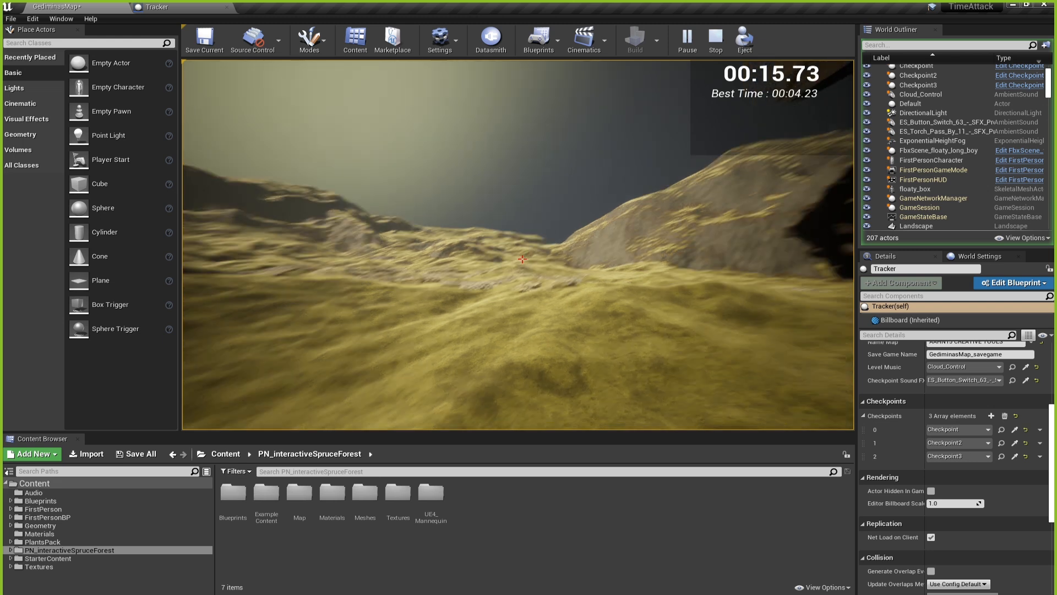
{"action": "key", "text": "w"}
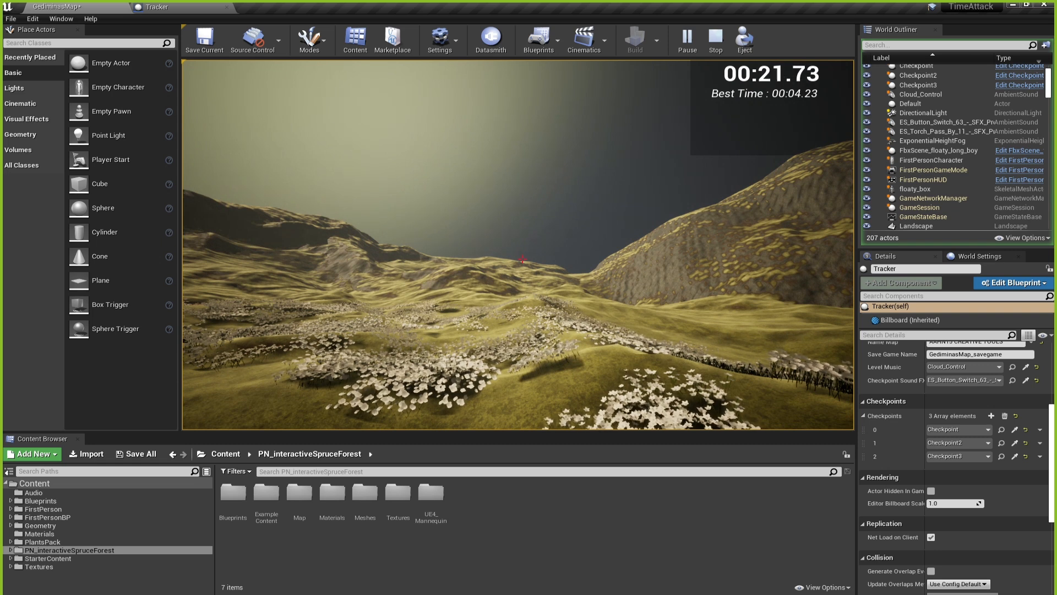
{"action": "key", "text": "w"}
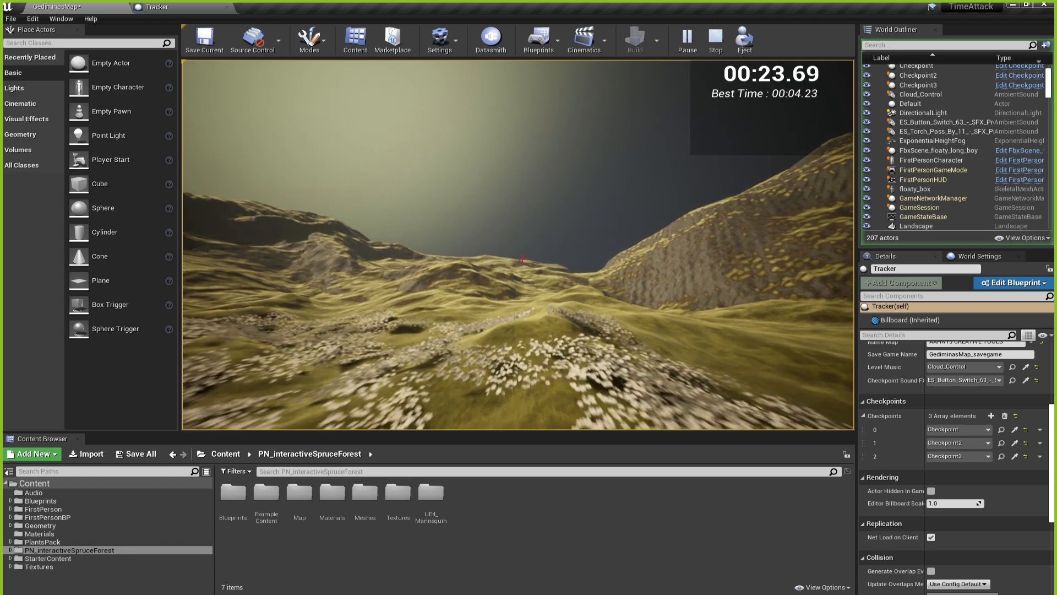
{"action": "key", "text": "Escape"}
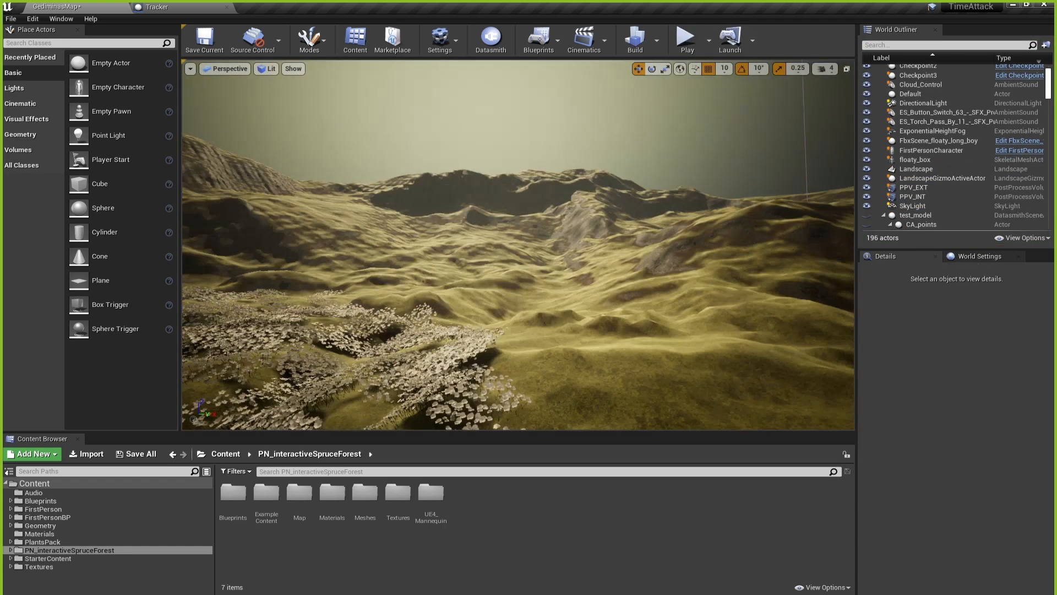
{"action": "mouse_move", "coordinate": [626, 238]}
{"action": "right_mouse_down"}
{"action": "mouse_move", "coordinate": [331, 237]}
{"action": "mouse_move", "coordinate": [613, 232]}
{"action": "right_mouse_up"}
{"action": "key", "text": "w"}
{"action": "key", "text": "d"}
{"action": "key", "text": "s"}
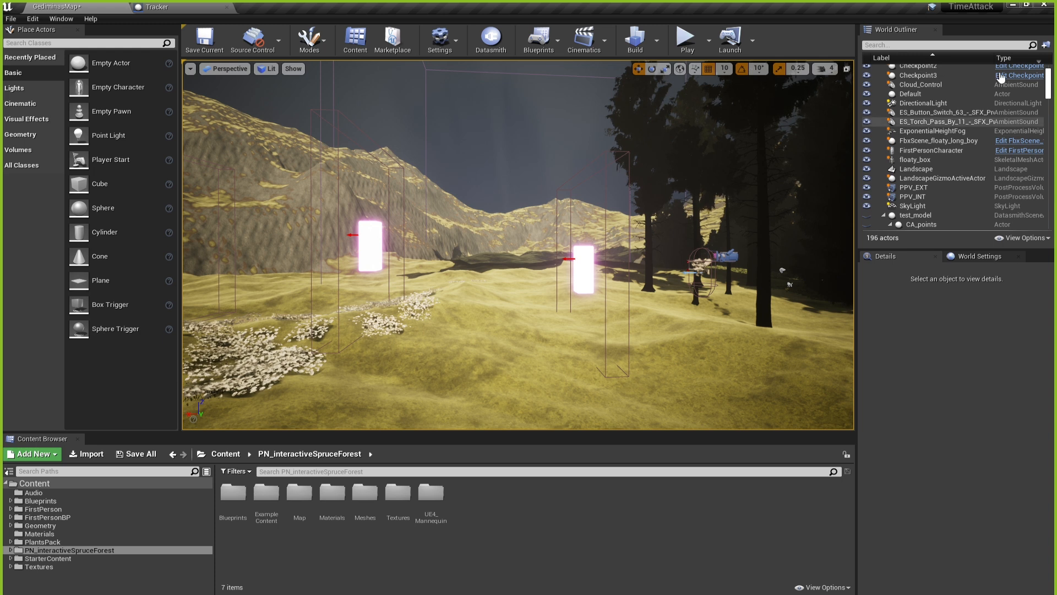
Reposition the Activate Checkpoint entry node and the Particle System reference node slightly within the Tracker's Activate Checkpoint function.
{"action": "left_click", "coordinate": [157, 7]}
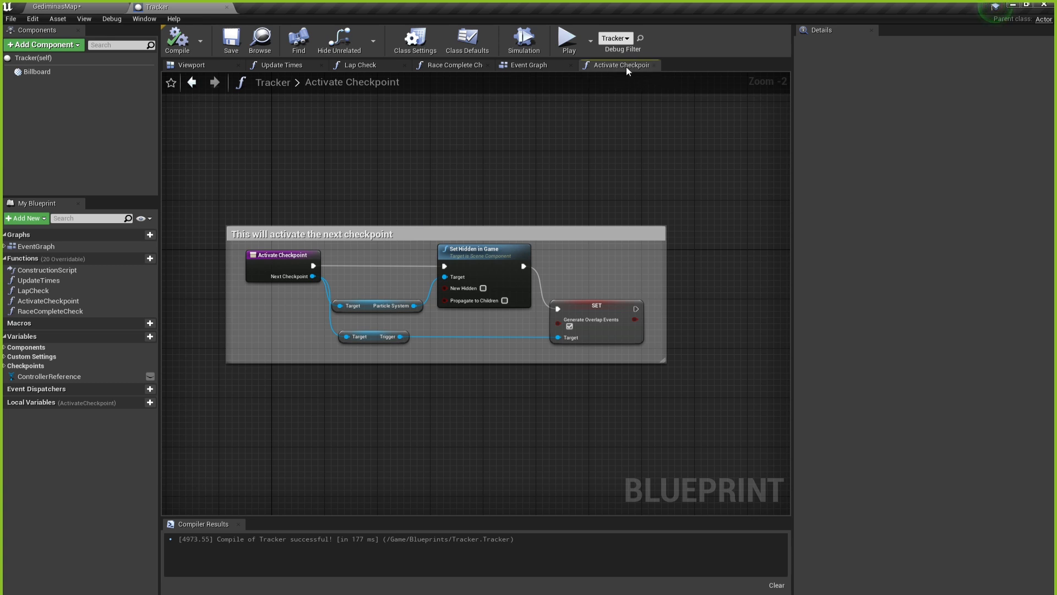
{"action": "scroll", "coordinate": [332, 335], "scroll_direction": "up", "scroll_amount": 2}
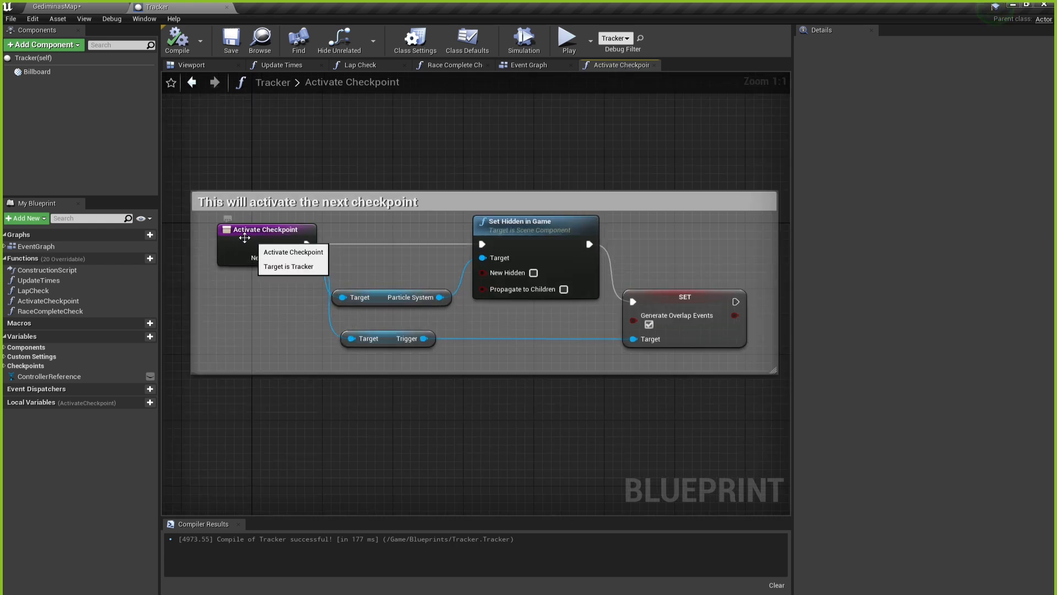
{"action": "left_click_drag", "start_coordinate": [253, 246], "coordinate": [233, 246]}
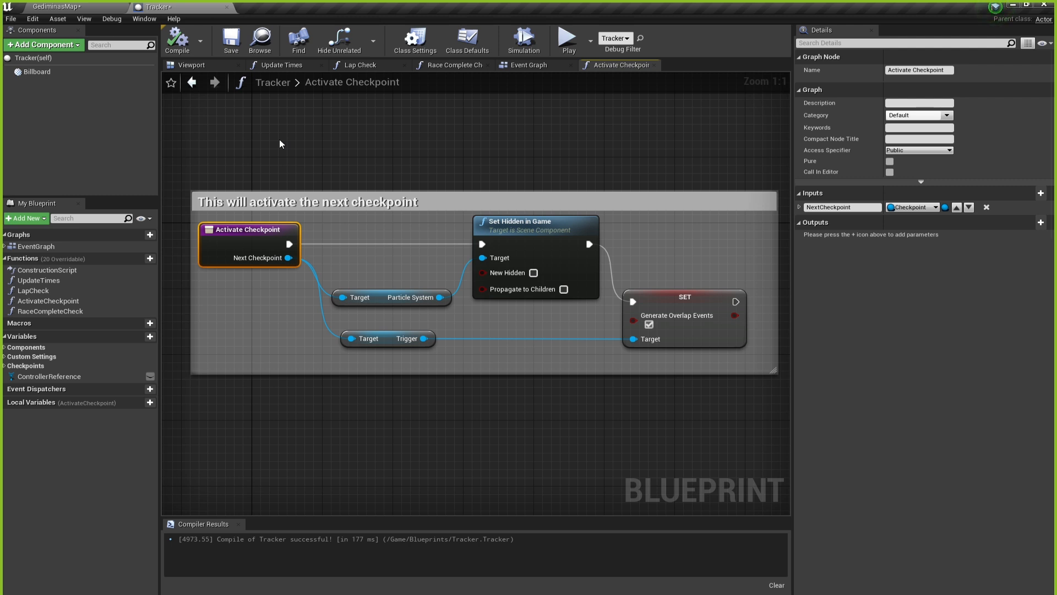
{"action": "left_click", "coordinate": [424, 174]}
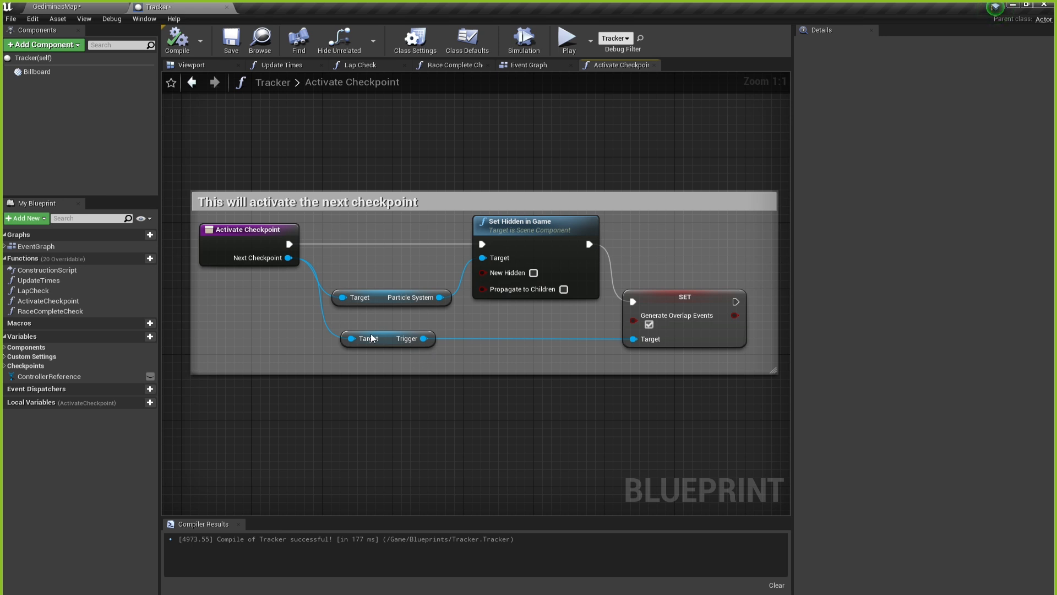
{"action": "left_click_drag", "start_coordinate": [382, 297], "coordinate": [374, 306]}
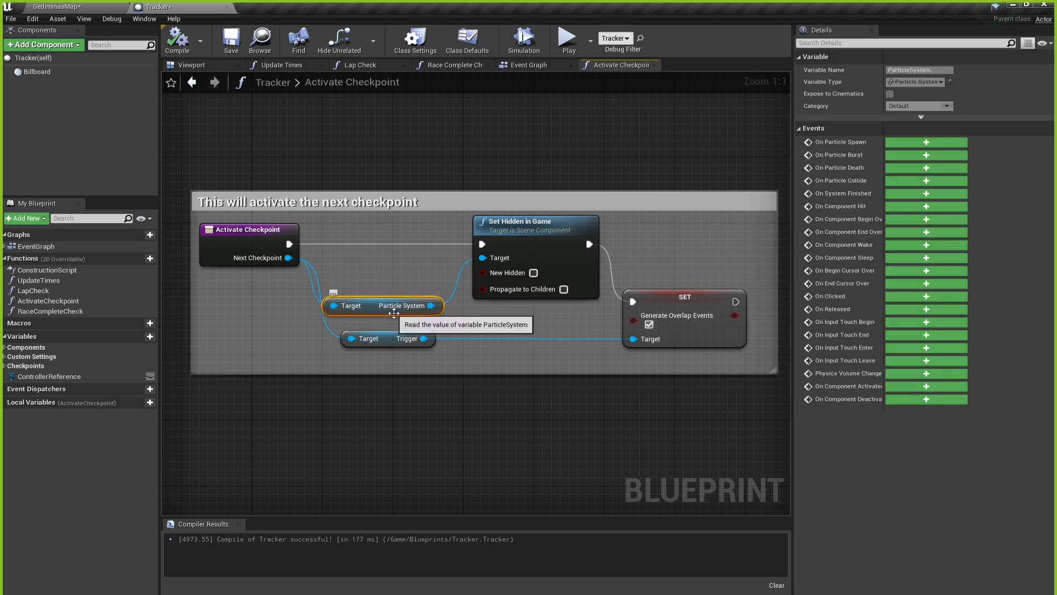
{"action": "left_click", "coordinate": [376, 412]}
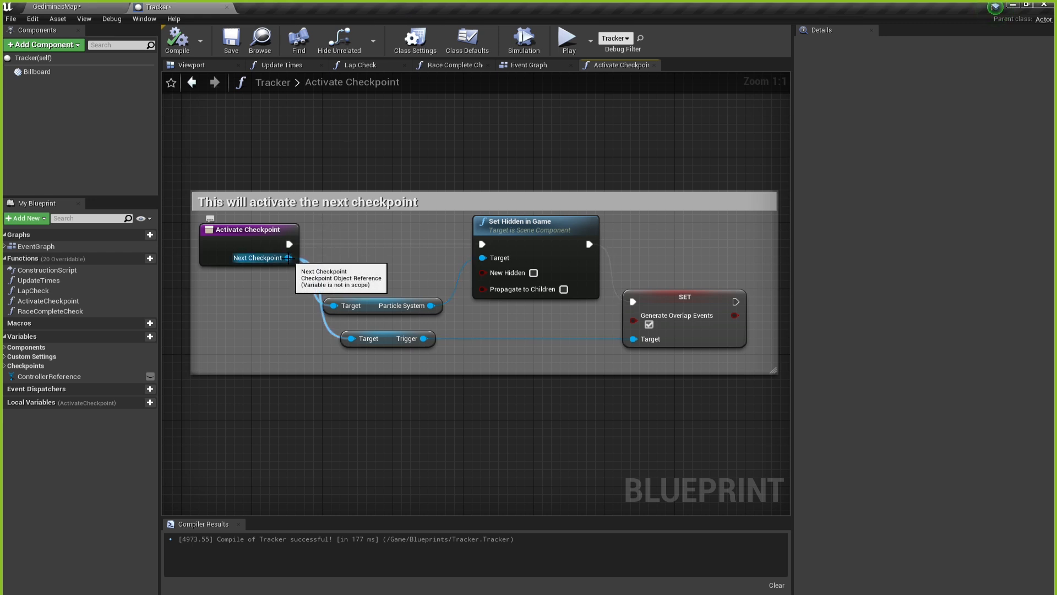
{"action": "right_click", "coordinate": [352, 413]}
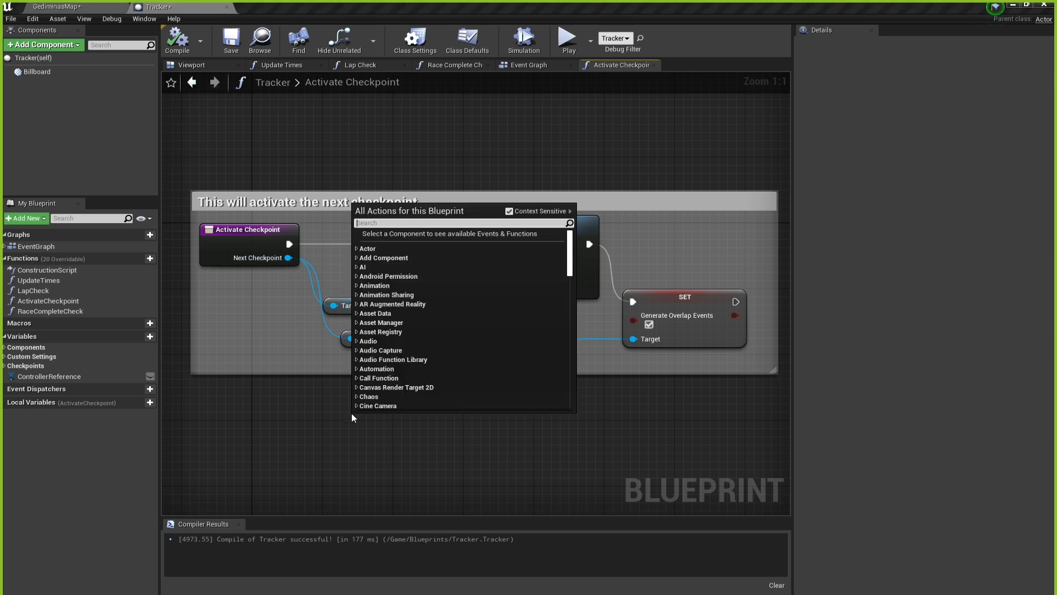
{"action": "type", "text": "get"}
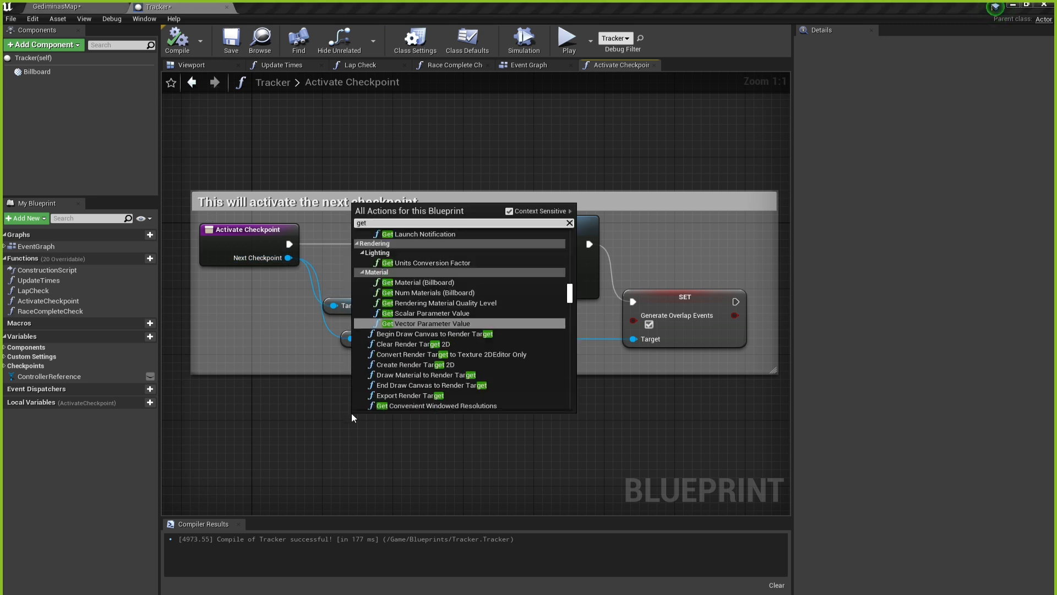
{"action": "type", "text": " skele"}
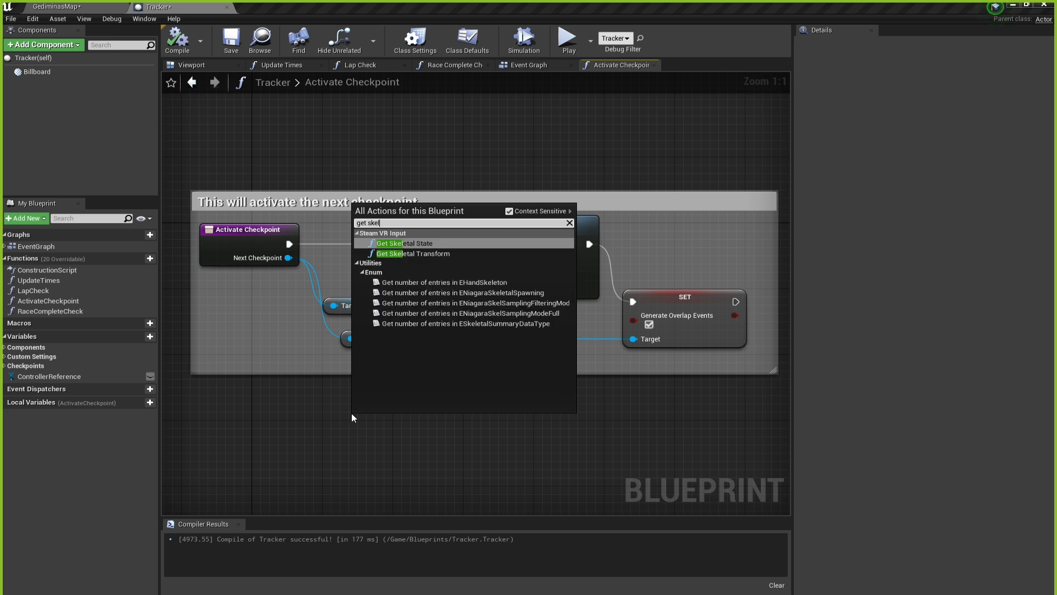
{"action": "key", "text": "BackSpace"}
{"action": "key", "text": "BackSpace"}
{"action": "key", "text": "BackSpace"}
{"action": "key", "text": "BackSpace"}
{"action": "key", "text": "BackSpace"}
{"action": "key", "text": "BackSpace"}
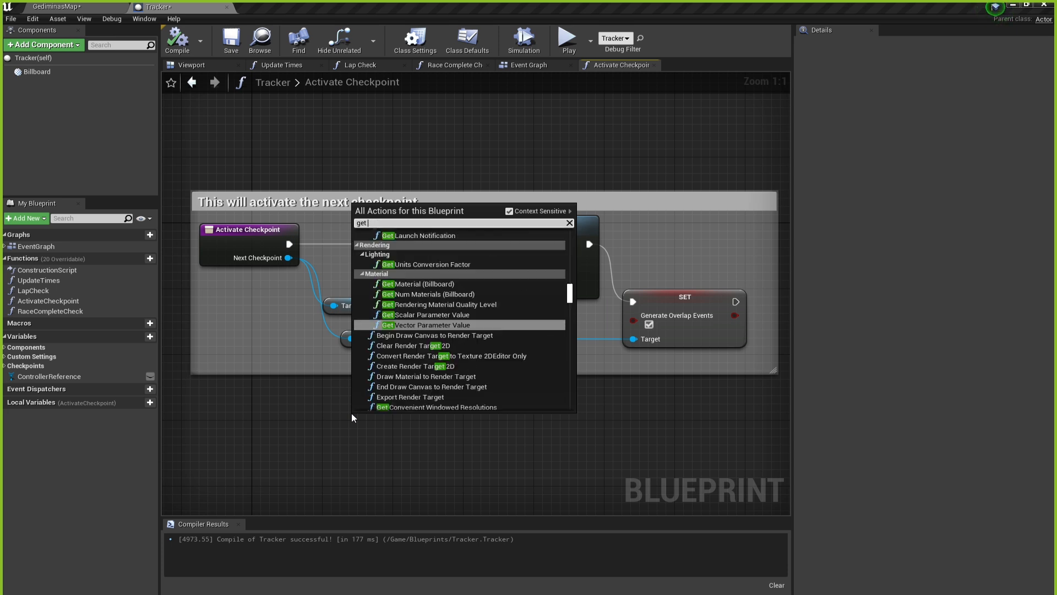
{"action": "type", "text": "ske"}
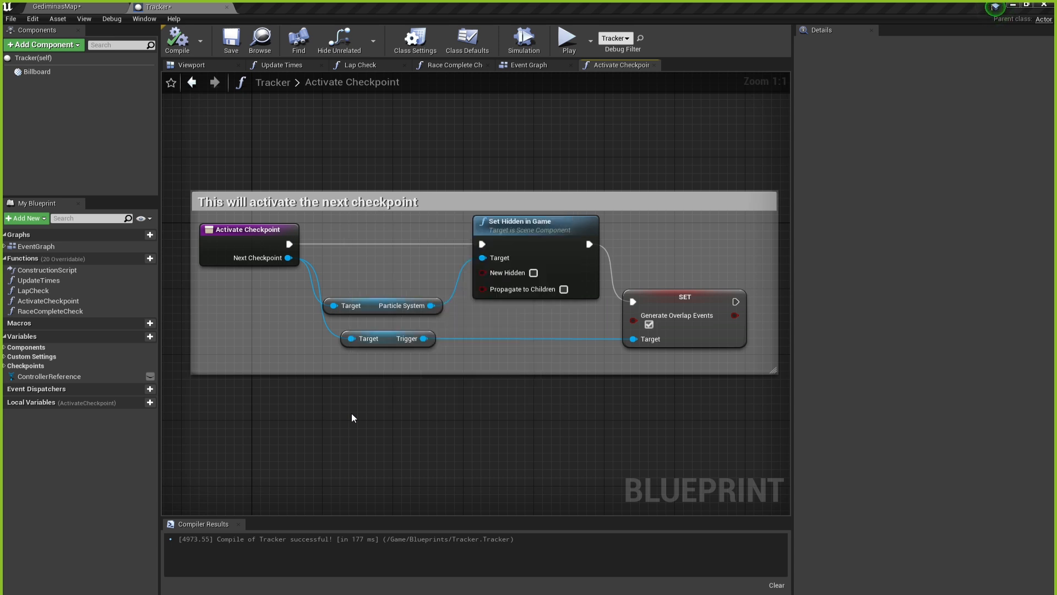
{"action": "key", "text": "Escape"}
Get the Skeletal Mesh from Next Checkpoint, connect it to the Set Hidden in Game target, and place its node above the Particle System node.
{"action": "left_click_drag", "start_coordinate": [288, 258], "coordinate": [352, 265]}
{"action": "type", "text": "get"}
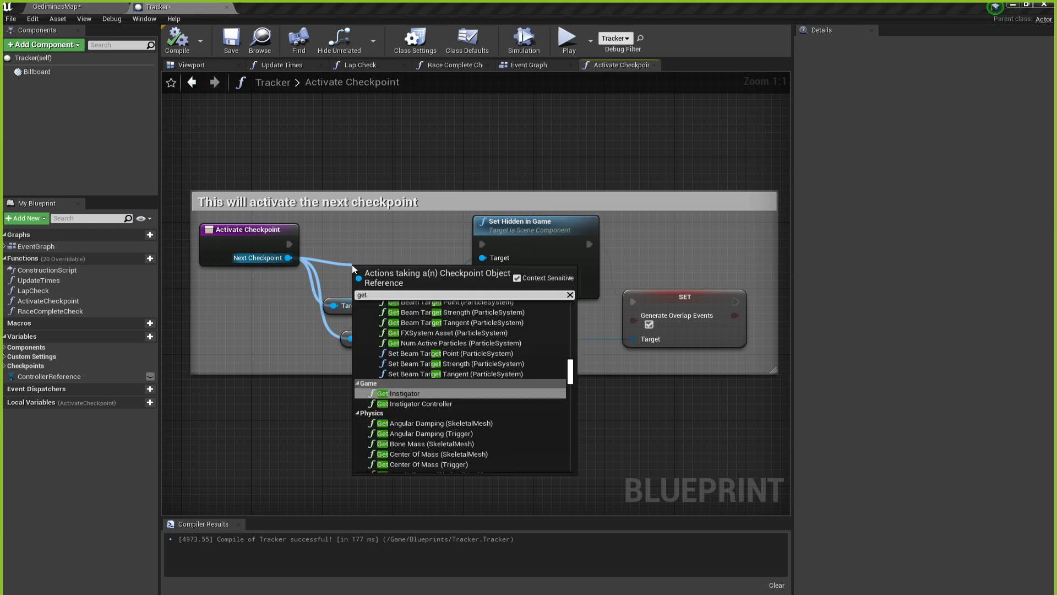
{"action": "type", "text": "ske"}
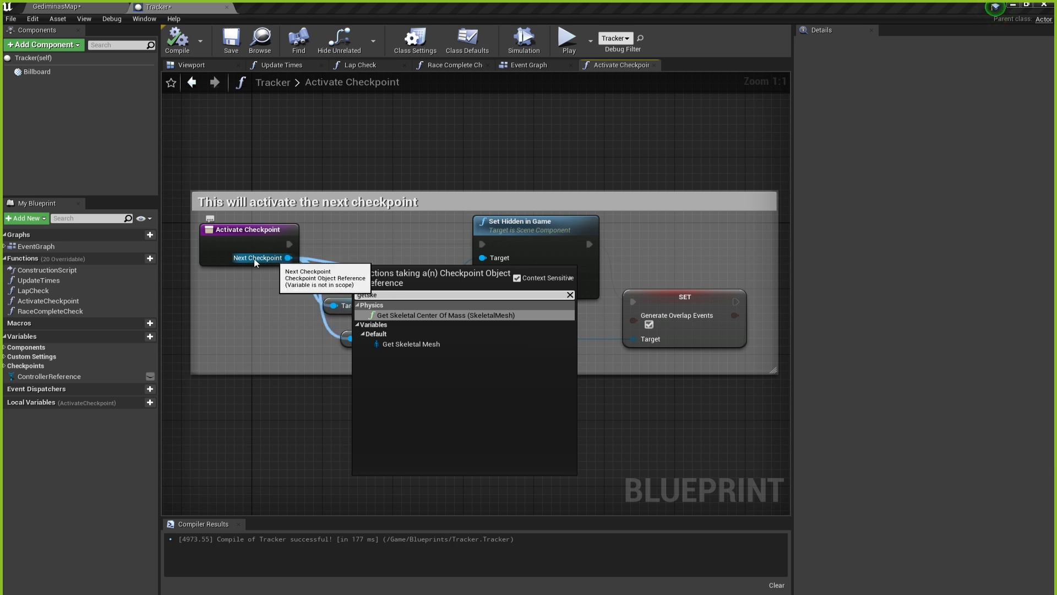
{"action": "left_click", "coordinate": [411, 343]}
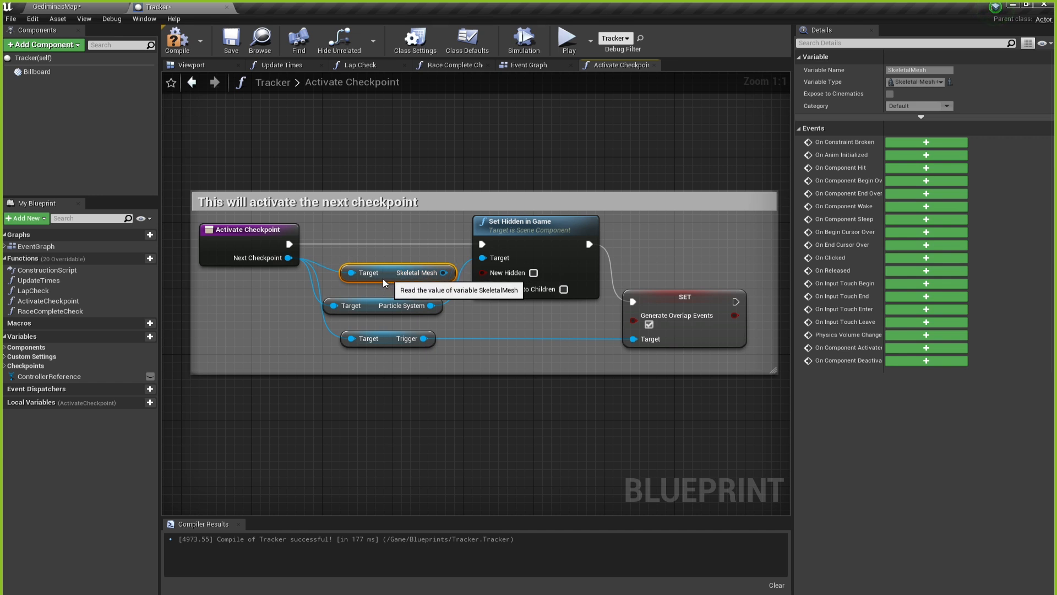
{"action": "left_click_drag", "start_coordinate": [384, 283], "coordinate": [483, 258]}
{"action": "left_click_drag", "start_coordinate": [383, 280], "coordinate": [375, 281]}
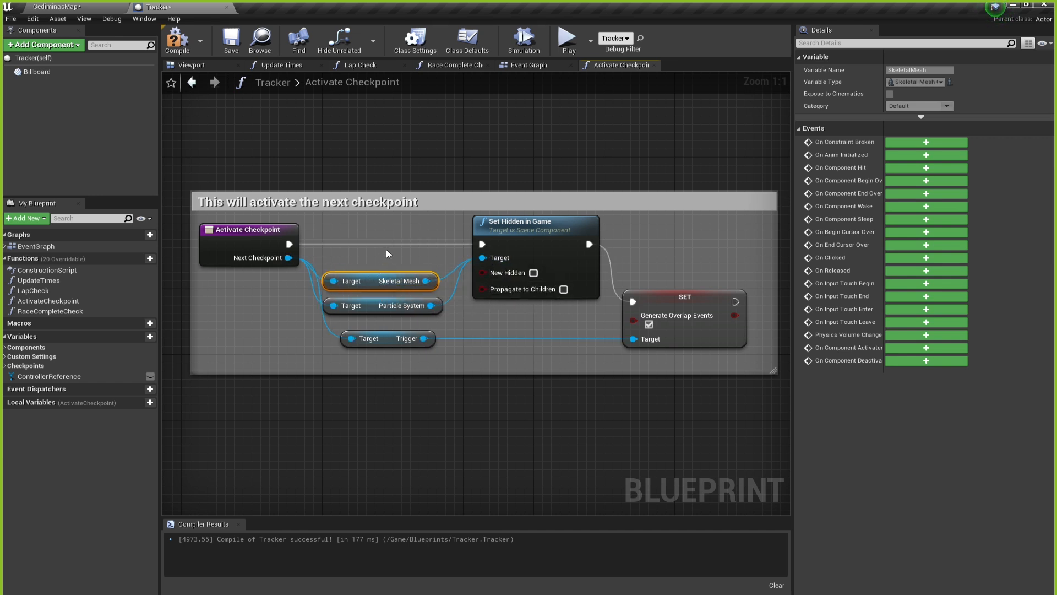
Compile and save the Tracker blueprint, and return to the GediminasMap level.
{"action": "left_click", "coordinate": [177, 41]}
{"action": "left_click", "coordinate": [237, 42]}
{"action": "left_click", "coordinate": [82, 9]}
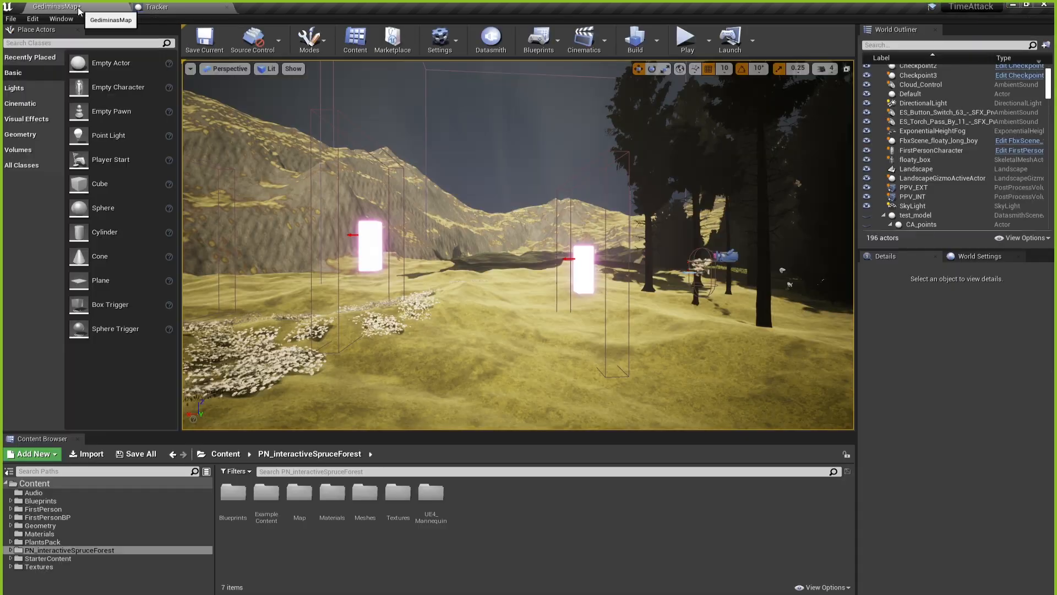
Play-test the level by running forward through the numbered checkpoints, and stop the session.
{"action": "left_click", "coordinate": [685, 39]}
{"action": "left_click", "coordinate": [618, 227]}
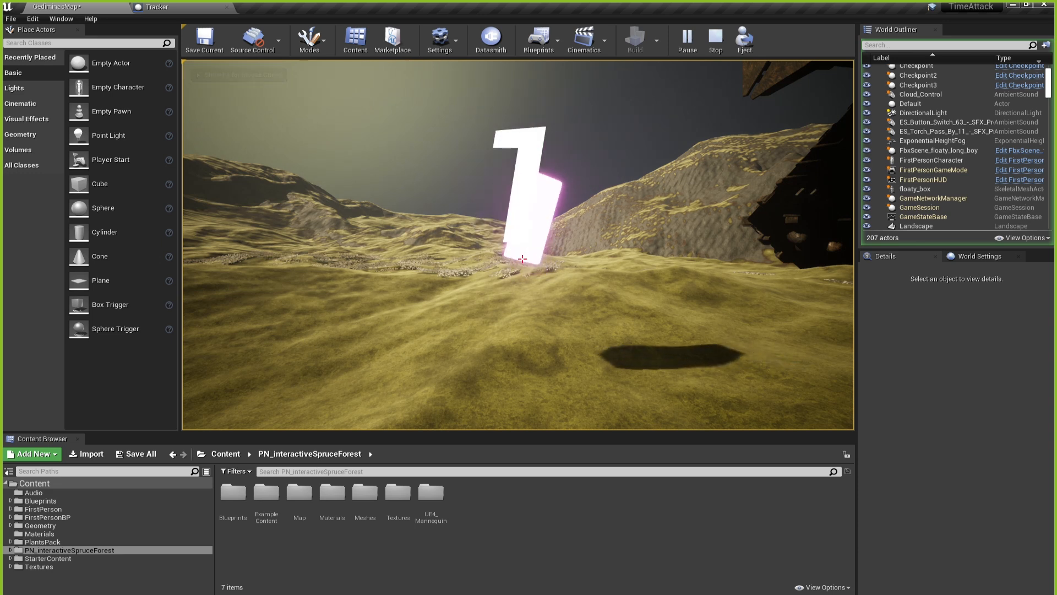
{"action": "key", "text": "w"}
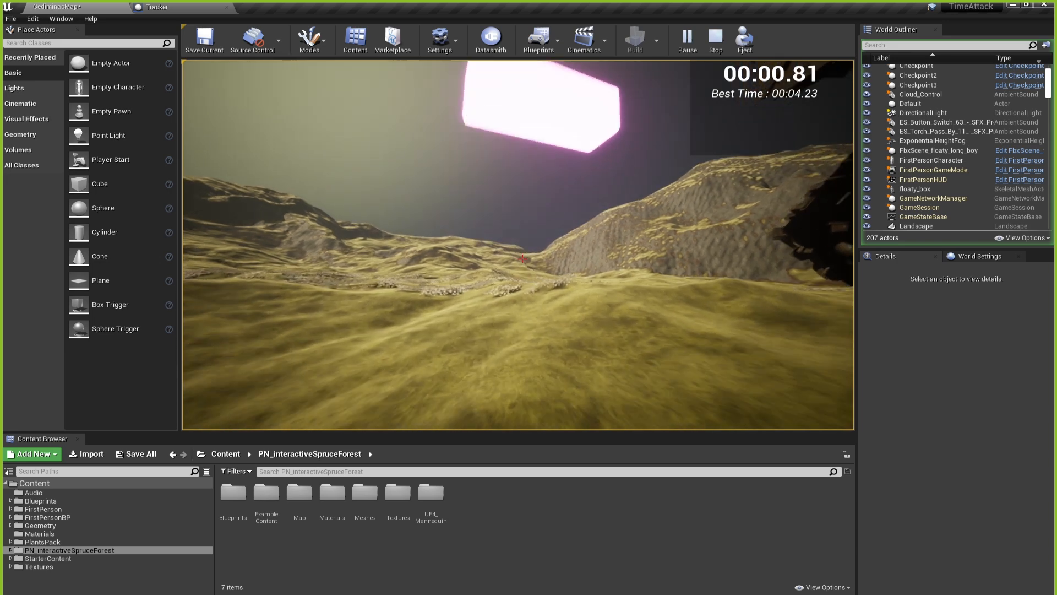
{"action": "key", "text": "w"}
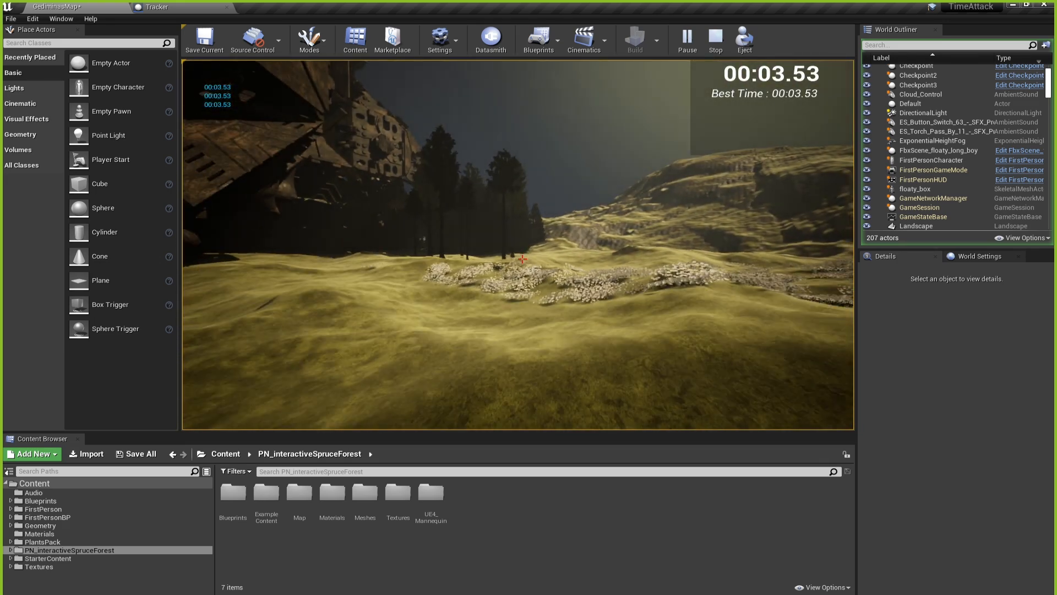
{"action": "key", "text": "Escape"}
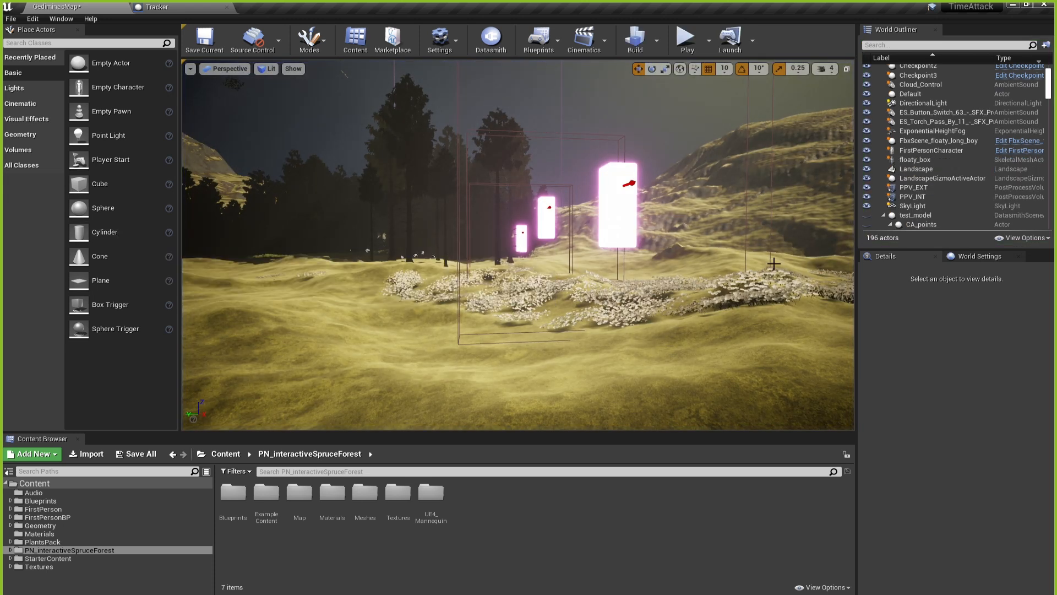
Duplicate Checkpoint3 and place the copy next to it to extend the row of checkpoints.
{"action": "mouse_move", "coordinate": [575, 259]}
{"action": "right_mouse_down"}
{"action": "mouse_move", "coordinate": [656, 281]}
{"action": "mouse_move", "coordinate": [587, 271]}
{"action": "right_mouse_up"}
{"action": "key", "text": "a"}
{"action": "key", "text": "a"}
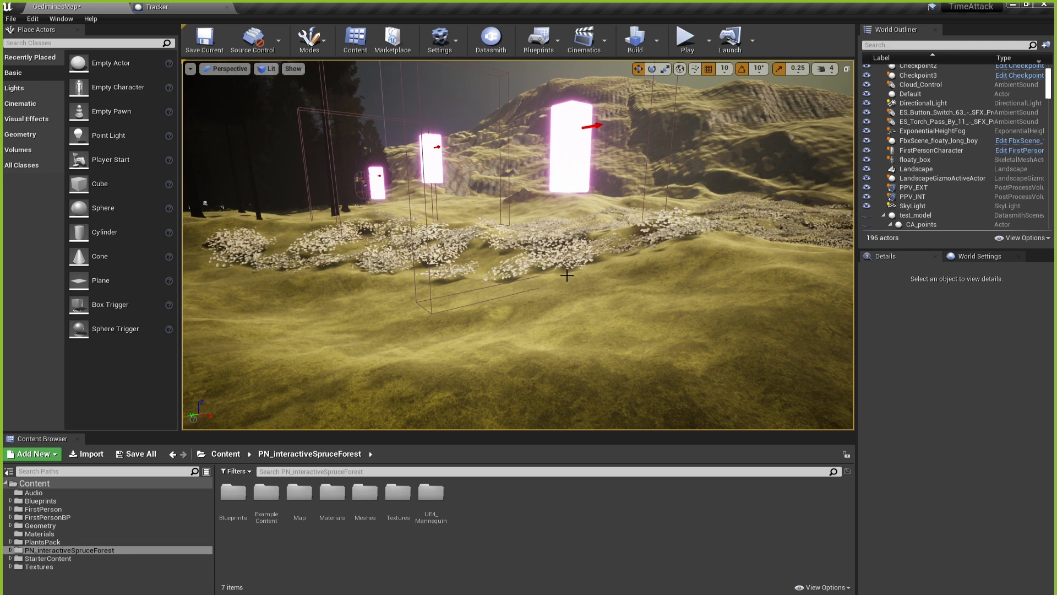
{"action": "left_click", "coordinate": [571, 151]}
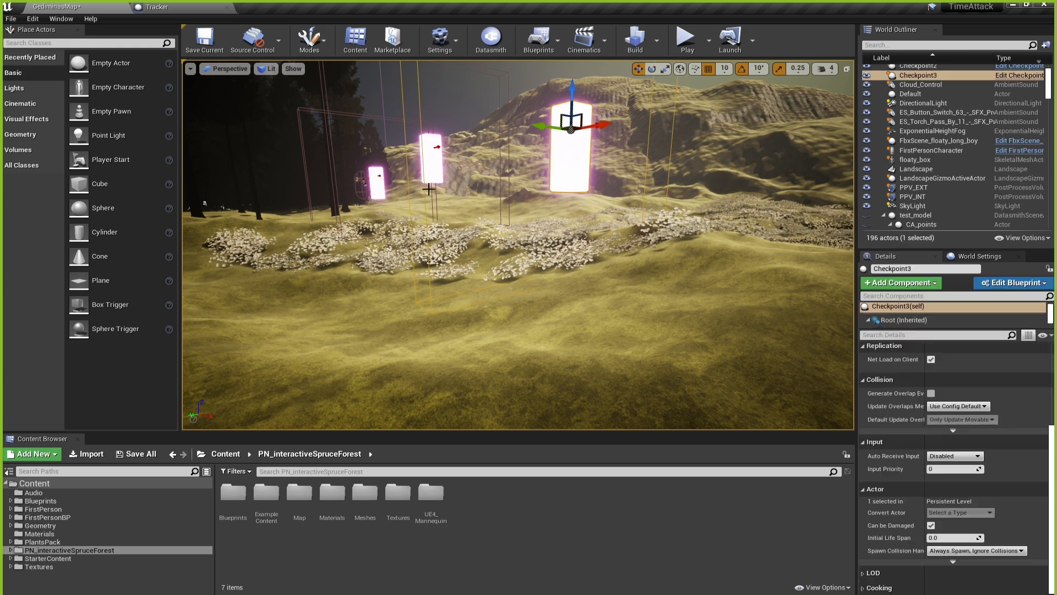
{"action": "key", "text": "a"}
{"action": "right_click_drag", "start_coordinate": [572, 160], "coordinate": [661, 198]}
{"action": "right_click_drag", "start_coordinate": [492, 191], "coordinate": [514, 191]}
{"action": "key", "text": "s"}
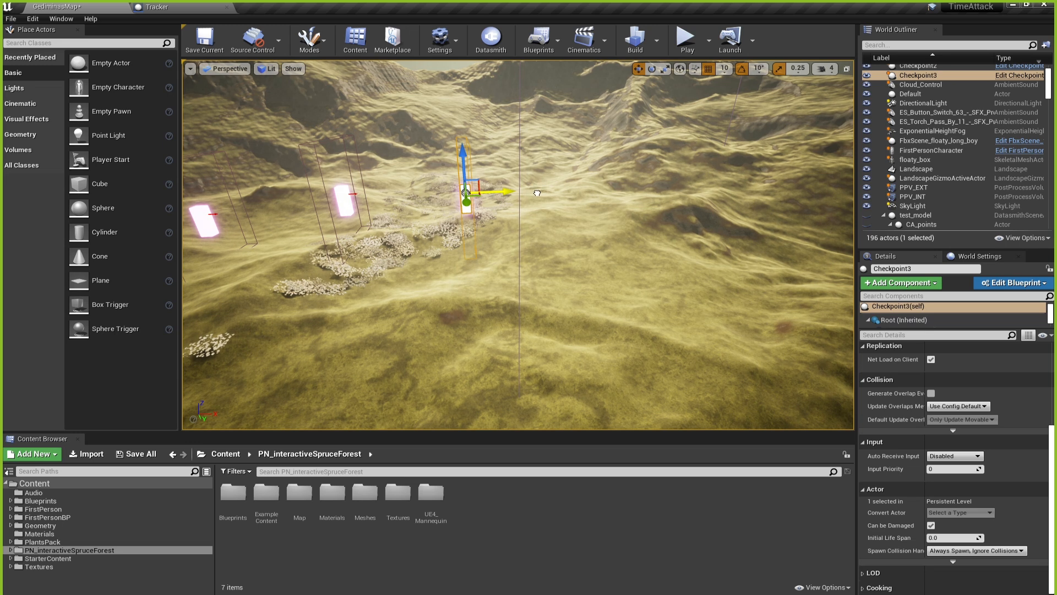
{"action": "left_click_drag", "start_coordinate": [537, 192], "coordinate": [583, 193], "text": "alt"}
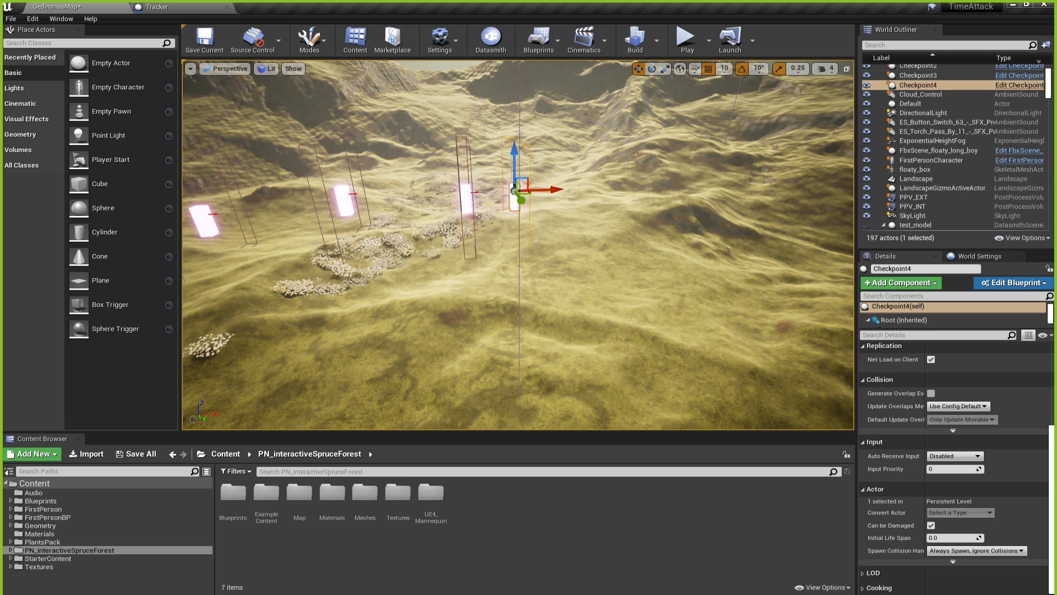
Move the duplicated checkpoint farther away from Checkpoint3 along the course.
{"action": "right_click_drag", "start_coordinate": [558, 192], "coordinate": [184, 184]}
{"action": "scroll", "coordinate": [427, 193], "scroll_direction": "up", "scroll_amount": 5}
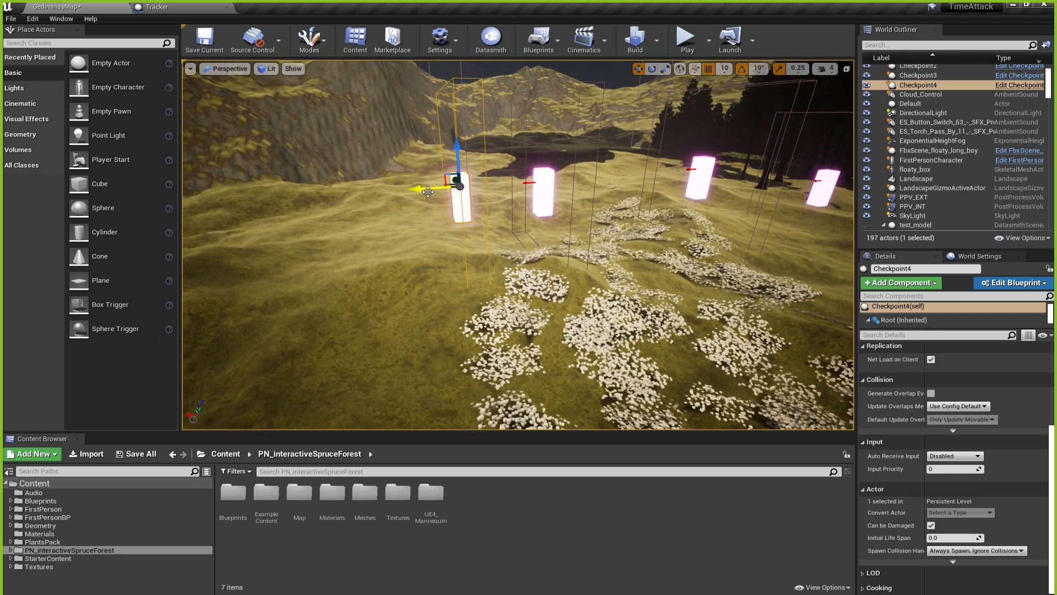
{"action": "left_click_drag", "start_coordinate": [430, 190], "coordinate": [364, 192]}
{"action": "right_click_drag", "start_coordinate": [457, 152], "coordinate": [535, 118]}
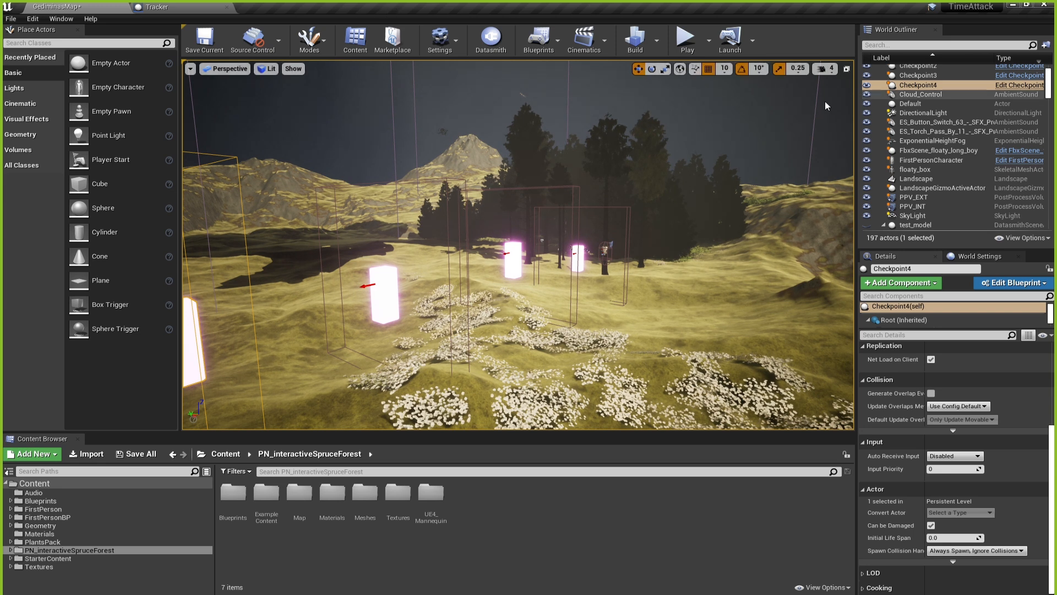
Rotate the new checkpoint about 40° around its vertical axis, and clear the selection.
{"action": "left_click", "coordinate": [653, 69]}
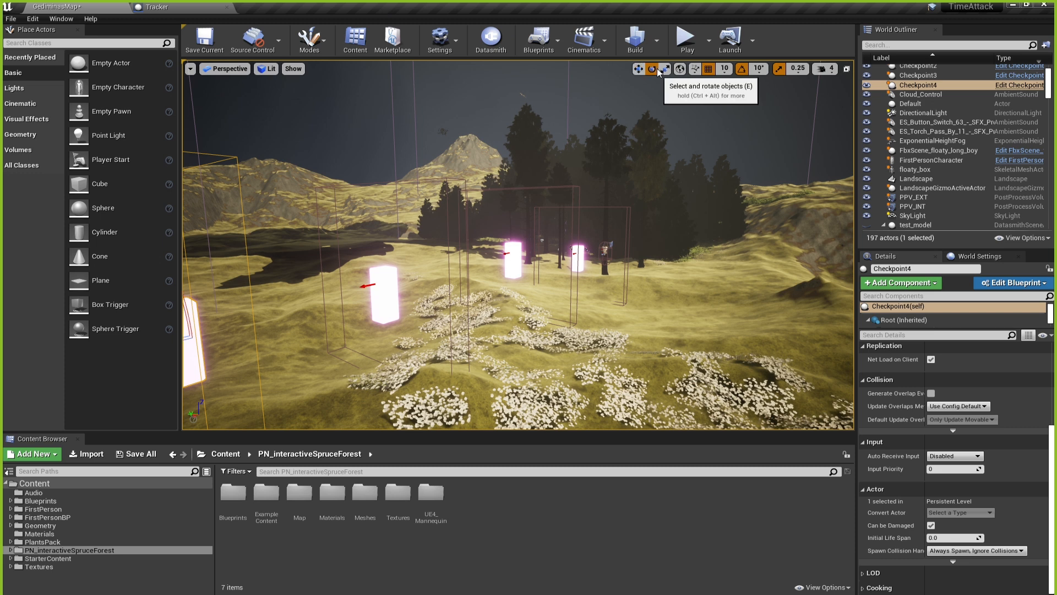
{"action": "key", "text": "f"}
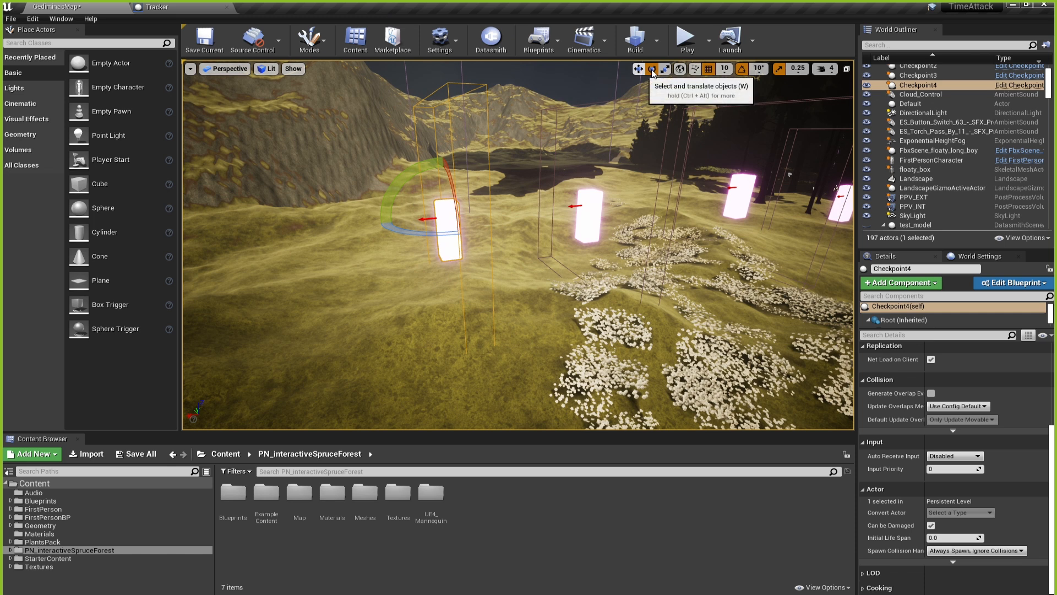
{"action": "left_click_drag", "start_coordinate": [416, 235], "coordinate": [437, 194]}
{"action": "right_click_drag", "start_coordinate": [389, 137], "coordinate": [439, 148]}
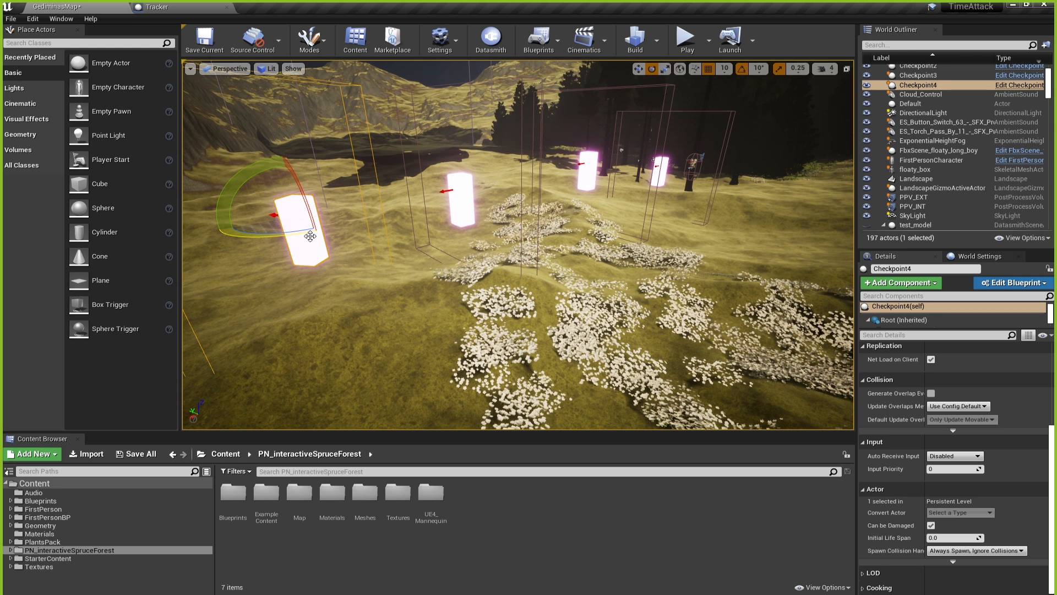
{"action": "left_click_drag", "start_coordinate": [310, 235], "coordinate": [374, 253]}
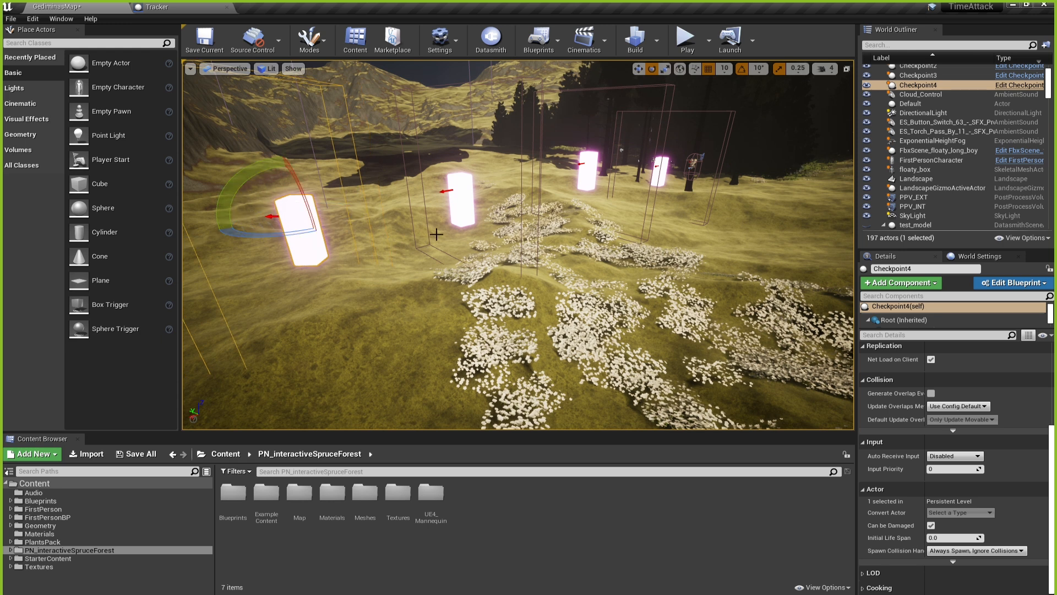
{"action": "key", "text": "Escape"}
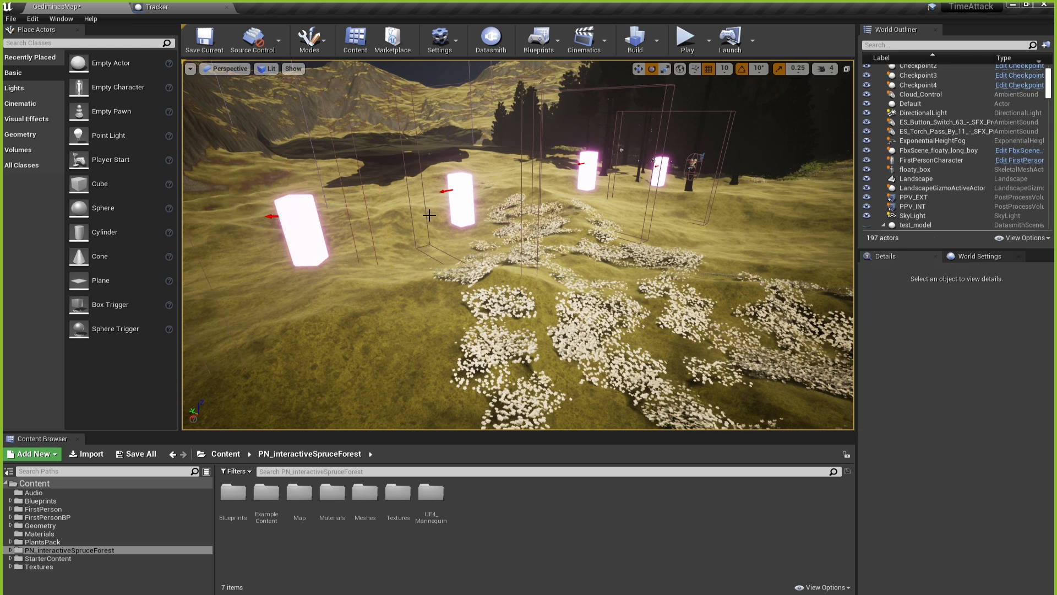
Set the Checkpoint Number of Checkpoint4 to 3.
{"action": "left_click", "coordinate": [356, 162]}
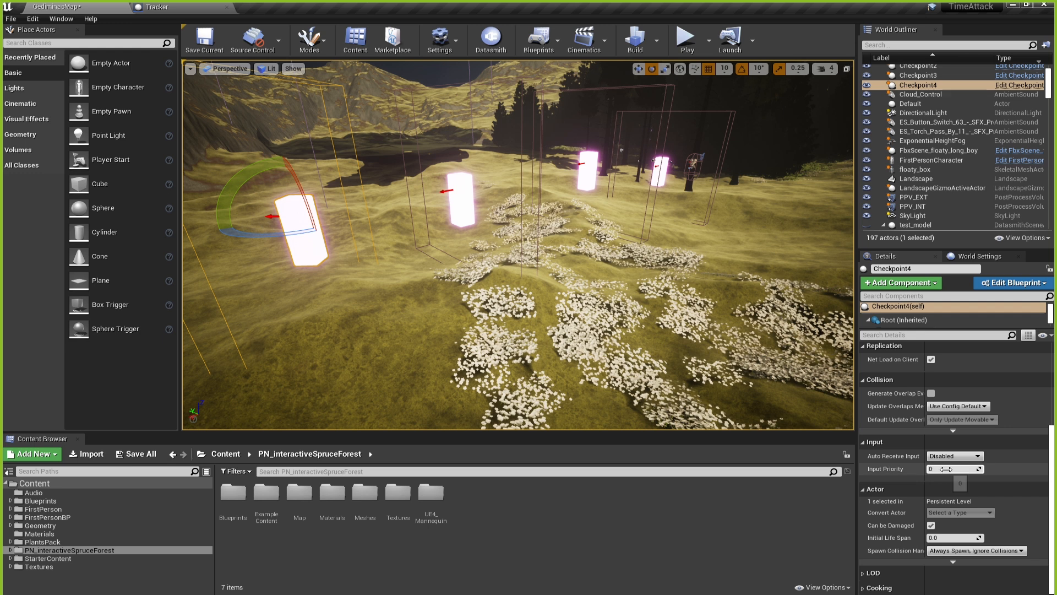
{"action": "scroll", "coordinate": [930, 479], "scroll_direction": "up", "scroll_amount": 3}
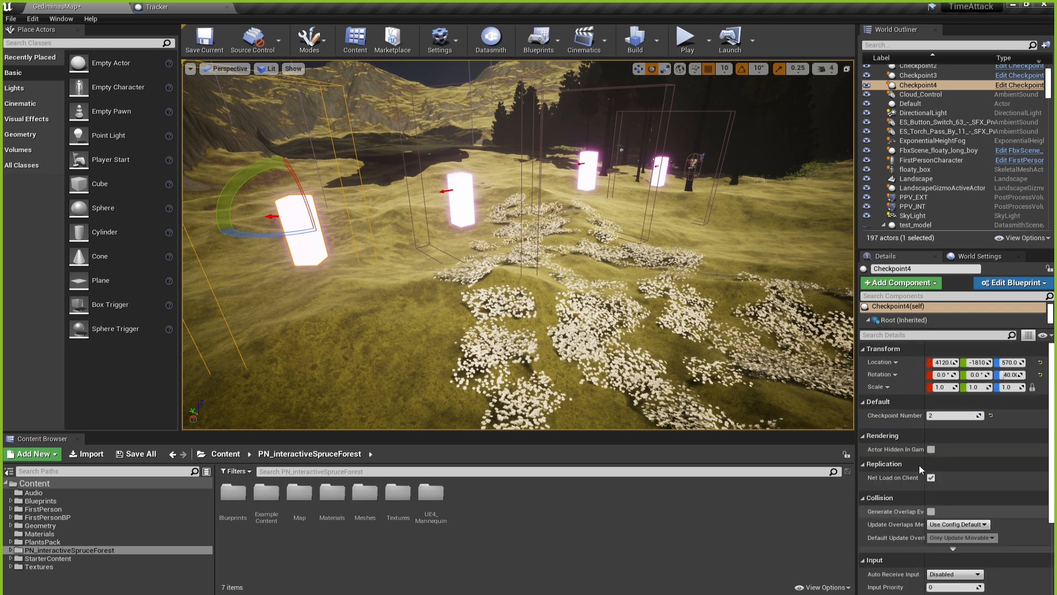
{"action": "left_click", "coordinate": [947, 414]}
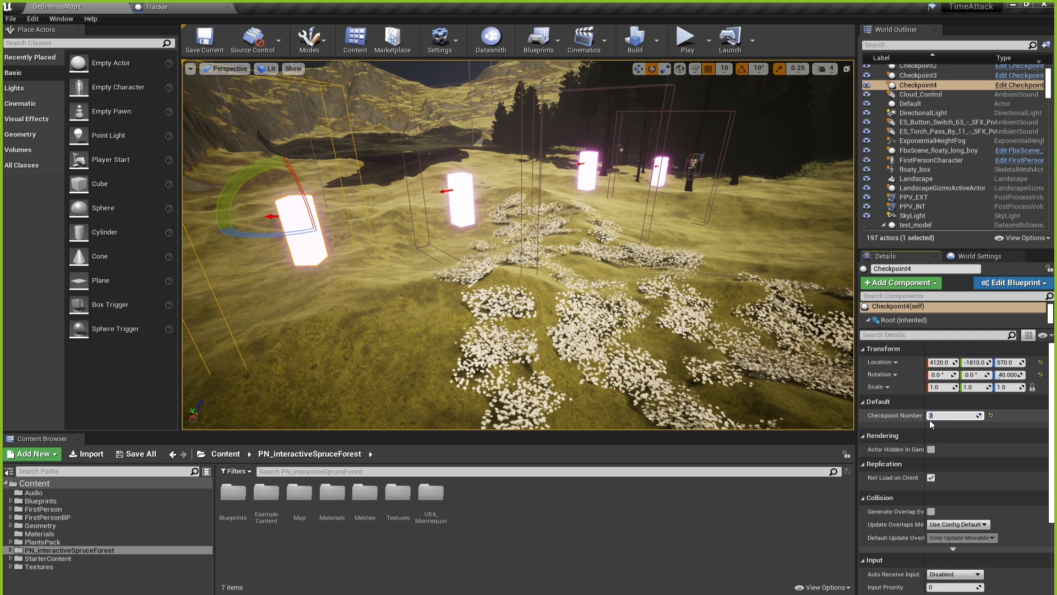
{"action": "key", "text": "Return"}
Add a fourth element to the Tracker actor's Checkpoints array and assign Checkpoint4 to it.
{"action": "scroll", "coordinate": [881, 117], "scroll_direction": "down", "scroll_amount": 5}
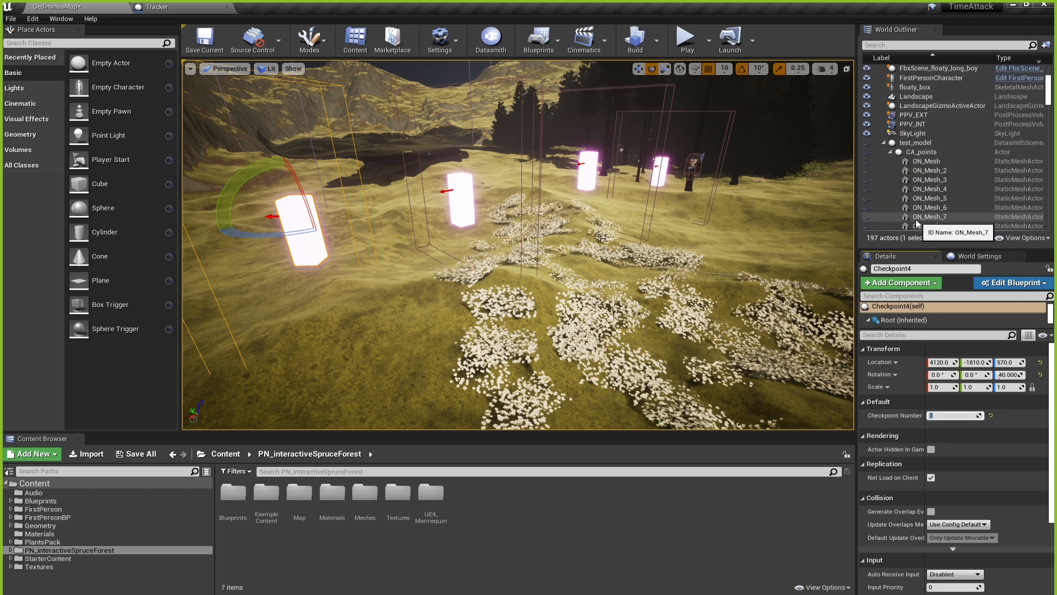
{"action": "left_click", "coordinate": [883, 126]}
{"action": "left_click", "coordinate": [911, 225]}
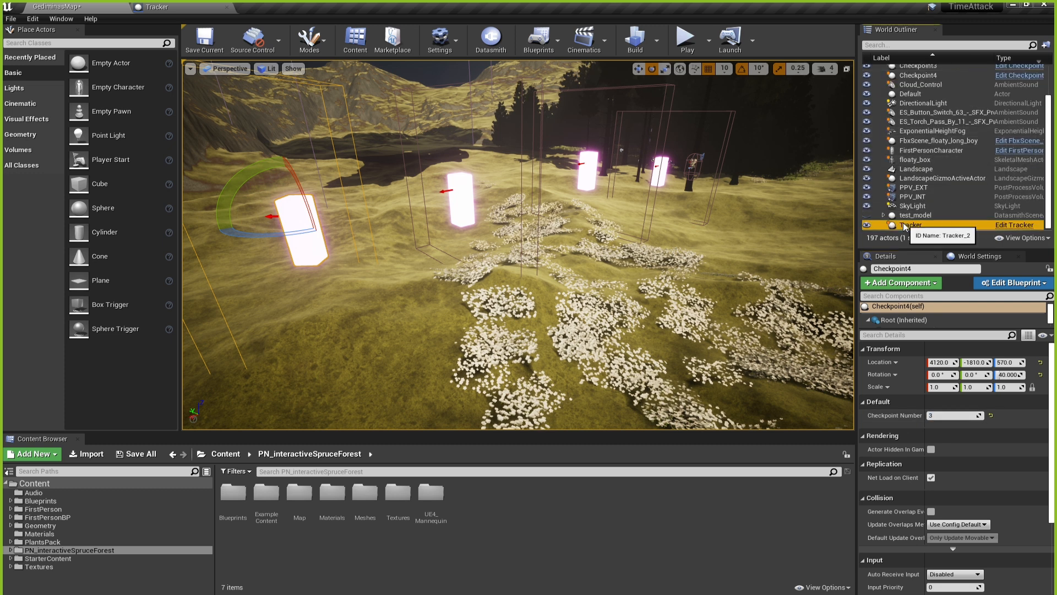
{"action": "scroll", "coordinate": [1002, 483], "scroll_direction": "down", "scroll_amount": 3}
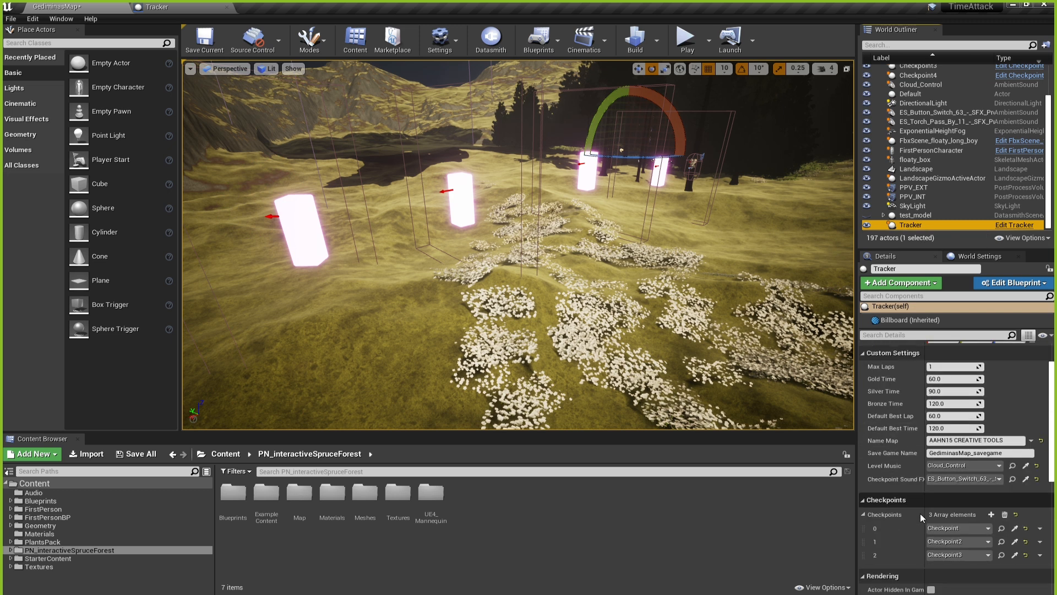
{"action": "left_click", "coordinate": [991, 465]}
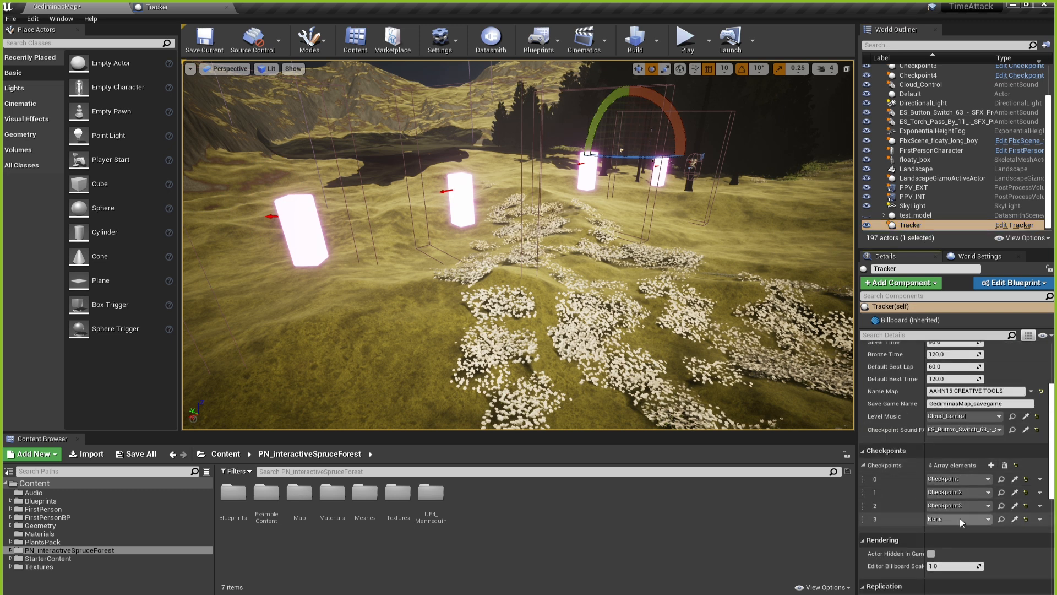
{"action": "left_click", "coordinate": [959, 519]}
{"action": "left_click", "coordinate": [910, 424]}
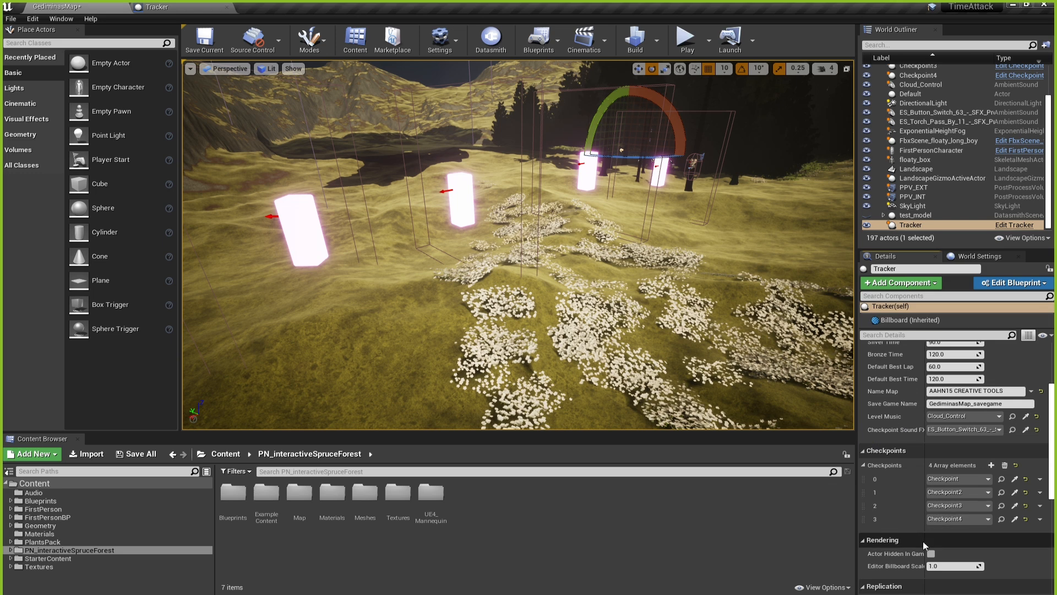
{"action": "right_click_drag", "start_coordinate": [507, 301], "coordinate": [493, 278]}
{"action": "left_click", "coordinate": [527, 293]}
{"action": "key", "text": "s"}
{"action": "mouse_move", "coordinate": [545, 309]}
{"action": "right_mouse_down"}
{"action": "mouse_move", "coordinate": [568, 309]}
{"action": "mouse_move", "coordinate": [545, 309]}
{"action": "right_mouse_up"}
{"action": "key", "text": "w"}
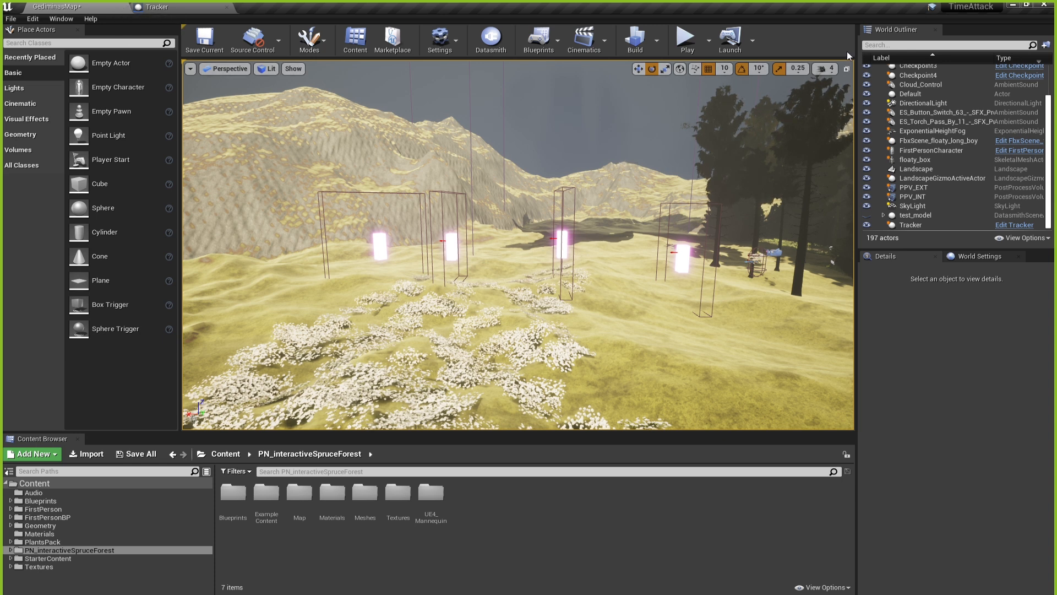
Close the editor without saving the pending content, and reopen the TimeAttack project.
{"action": "left_click", "coordinate": [1044, 4]}
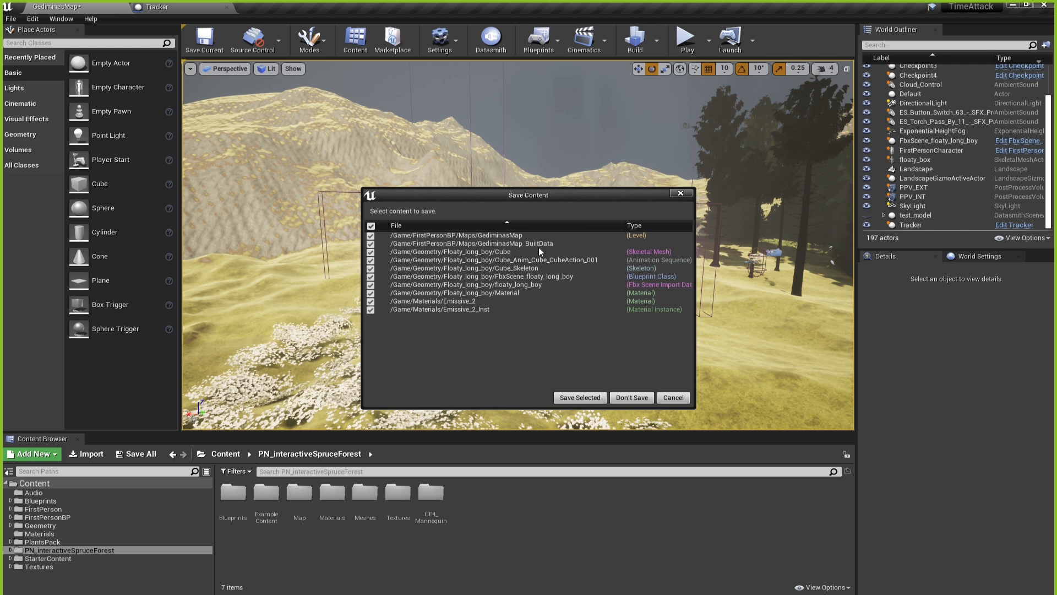
{"action": "left_click", "coordinate": [640, 398]}
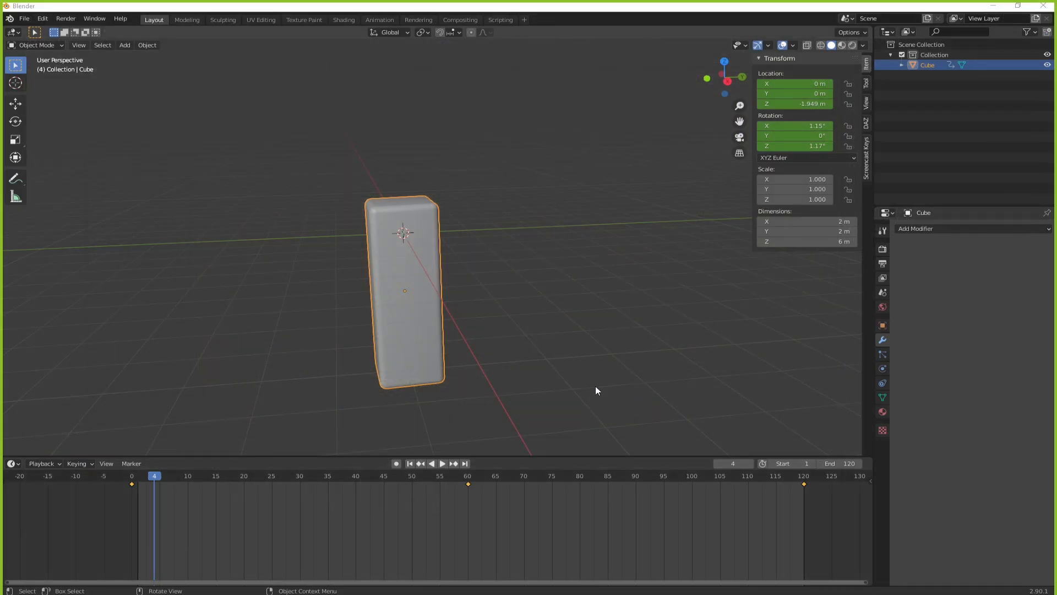
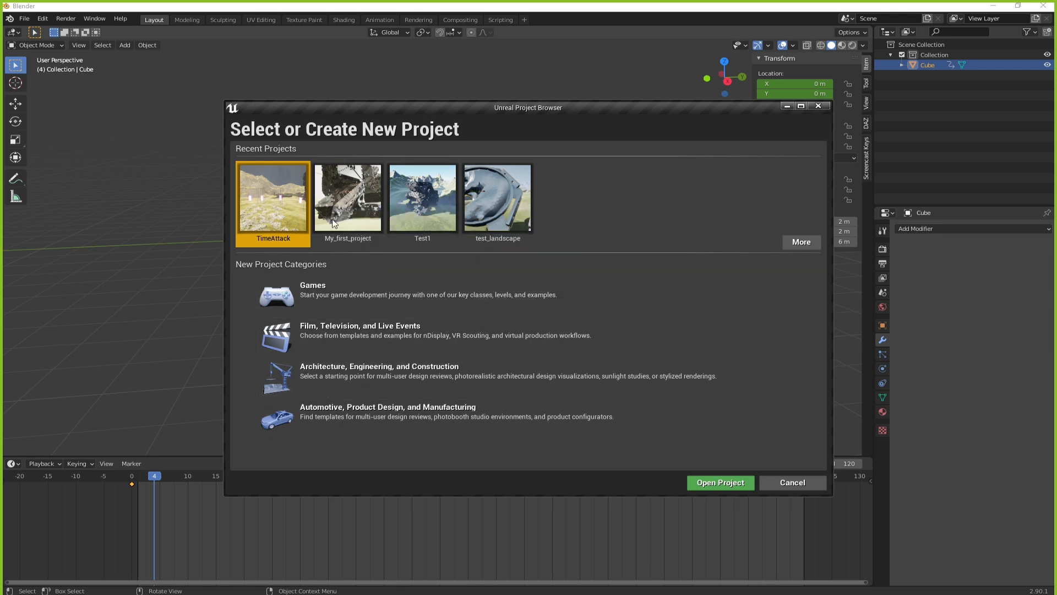
{"action": "left_click", "coordinate": [737, 483]}
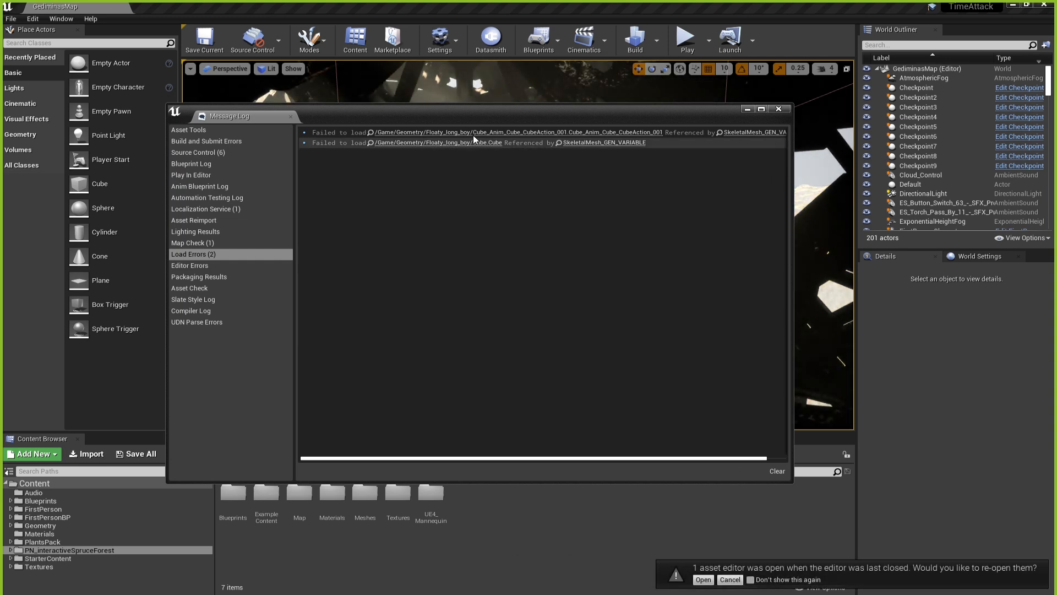
{"action": "left_click", "coordinate": [779, 108]}
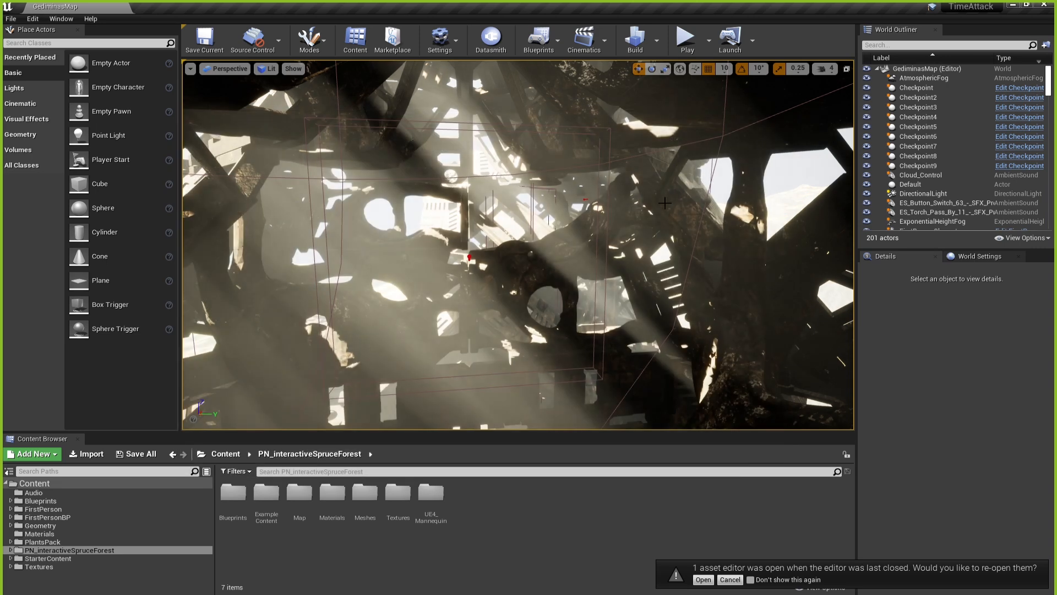
{"action": "right_click_drag", "start_coordinate": [518, 244], "coordinate": [567, 239]}
{"action": "key", "text": "s"}
{"action": "key", "text": "w"}
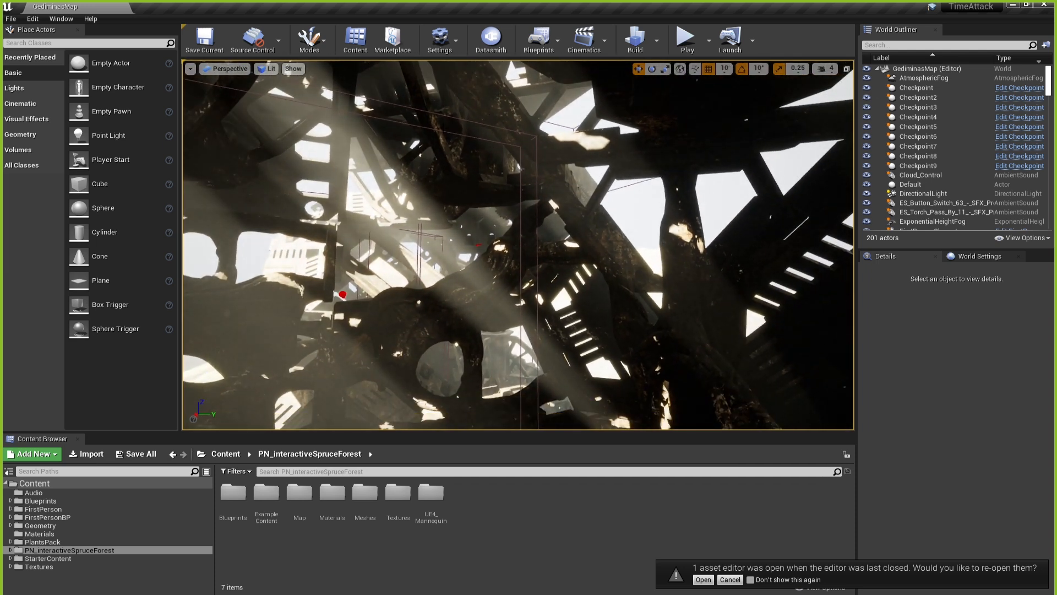
{"action": "left_click", "coordinate": [353, 96]}
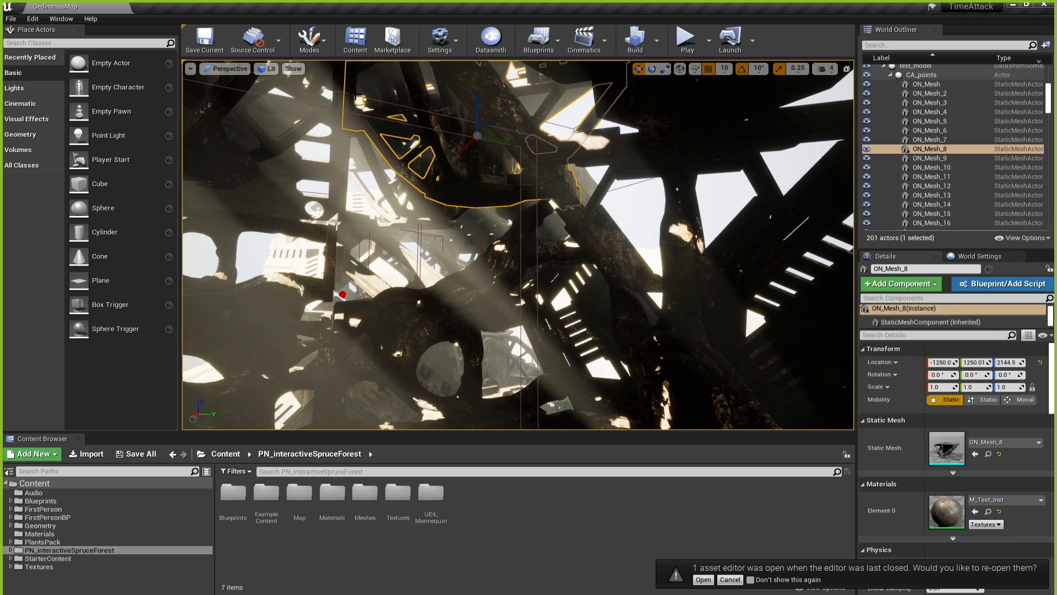
{"action": "key", "text": "Escape"}
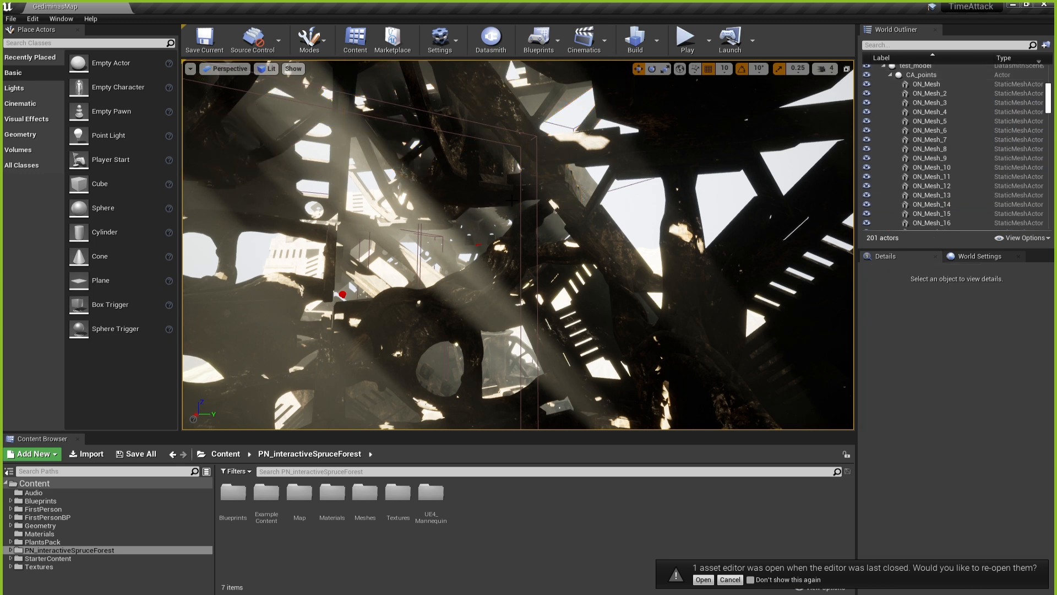
Open the Checkpoint blueprint and assign the floaty_box skeletal mesh to its SkeletalMesh component.
{"action": "scroll", "coordinate": [1018, 85], "scroll_direction": "up", "scroll_amount": 5}
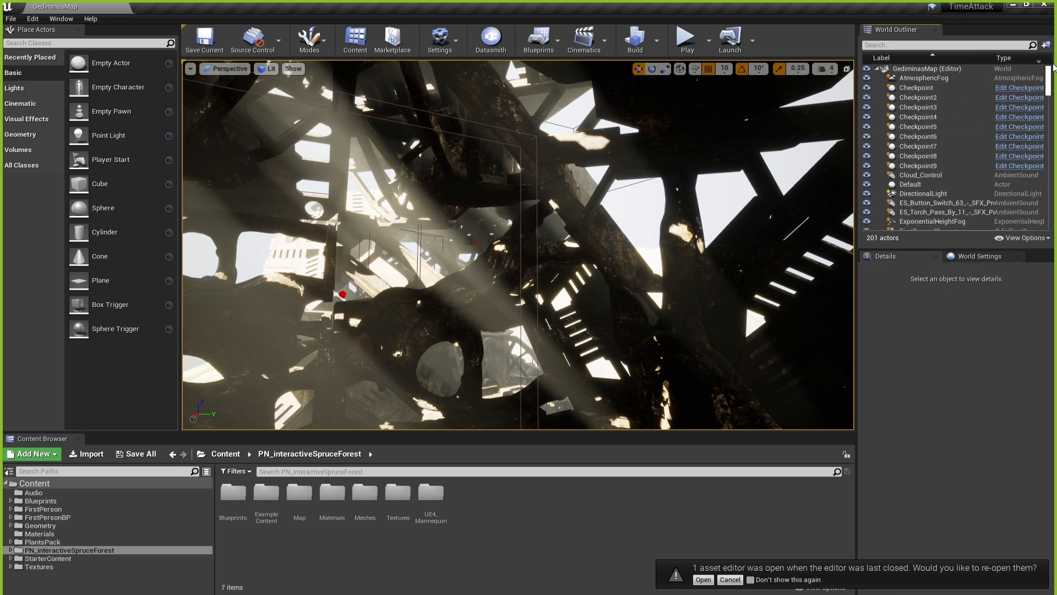
{"action": "left_click", "coordinate": [1017, 87]}
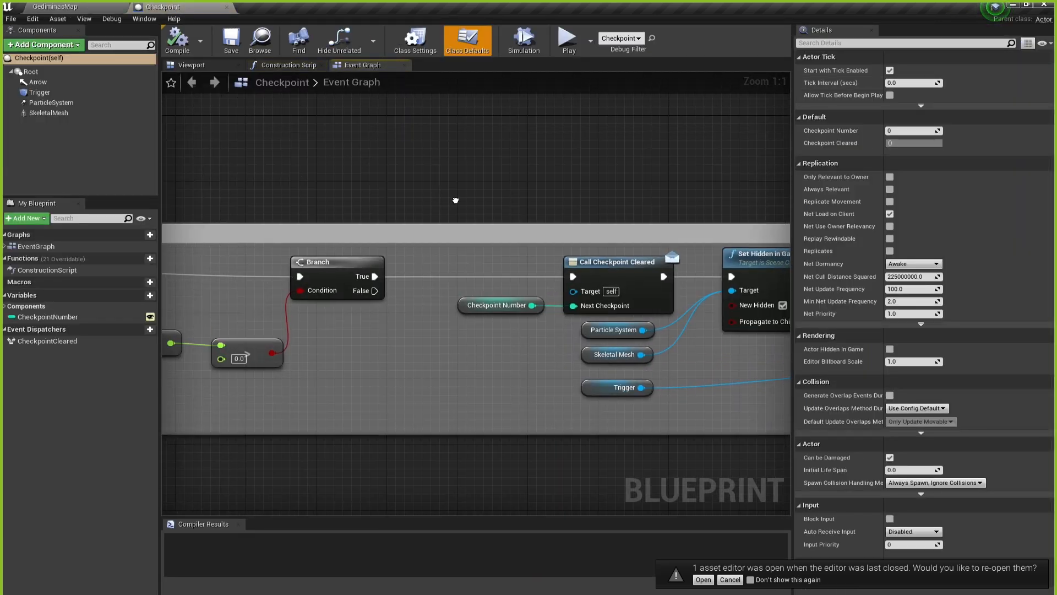
{"action": "left_click", "coordinate": [50, 113]}
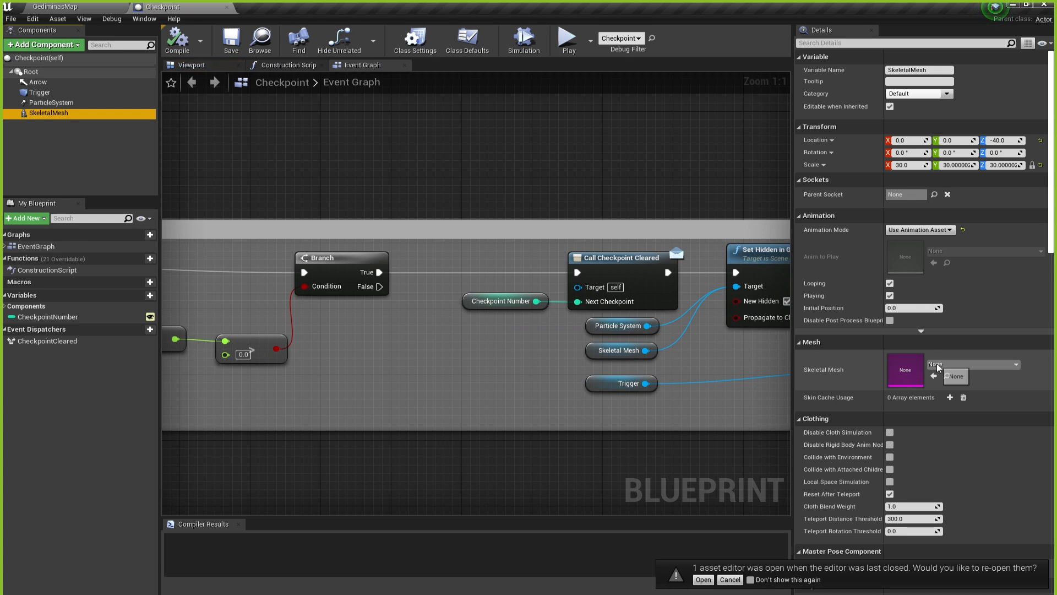
{"action": "left_click", "coordinate": [960, 367]}
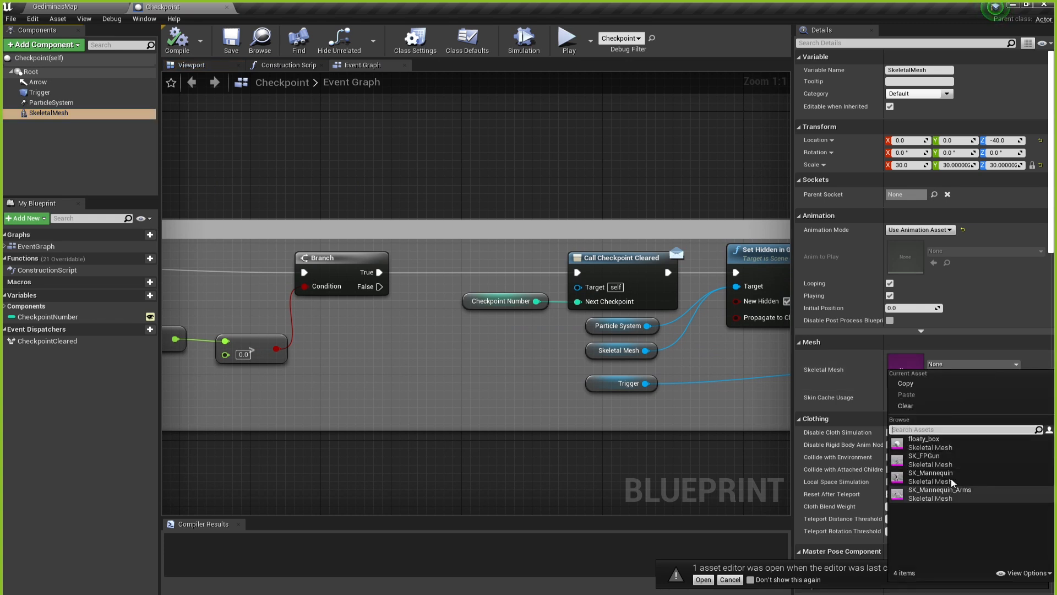
{"action": "left_click", "coordinate": [959, 444]}
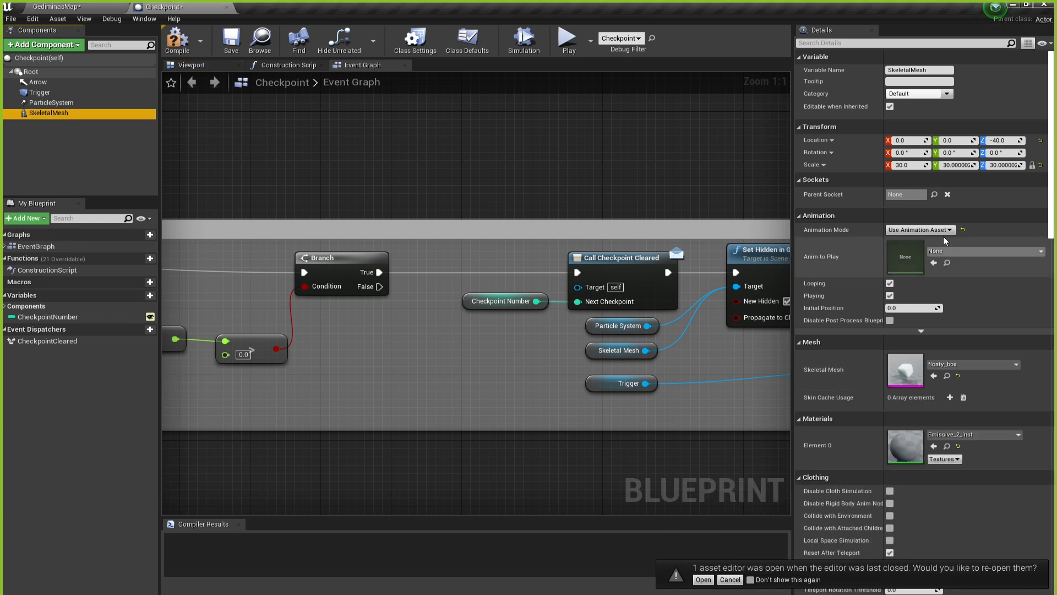
Set the SkeletalMesh component's Anim to Play to floaty_box_Anim and its Element 0 material to Emissive_2_Inst.
{"action": "left_click", "coordinate": [950, 251]}
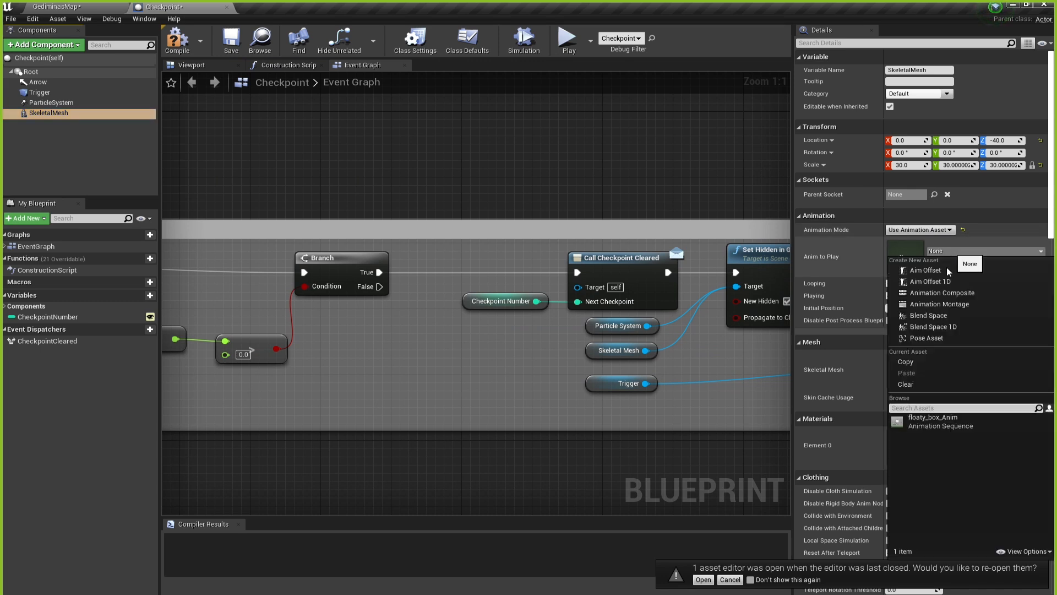
{"action": "left_click", "coordinate": [927, 425]}
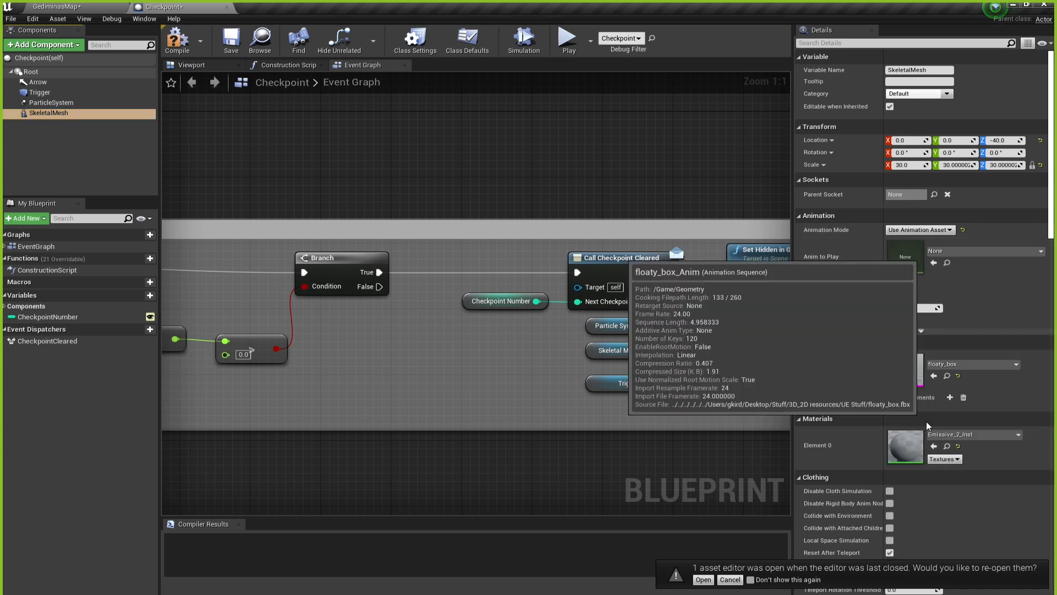
{"action": "left_click", "coordinate": [982, 435]}
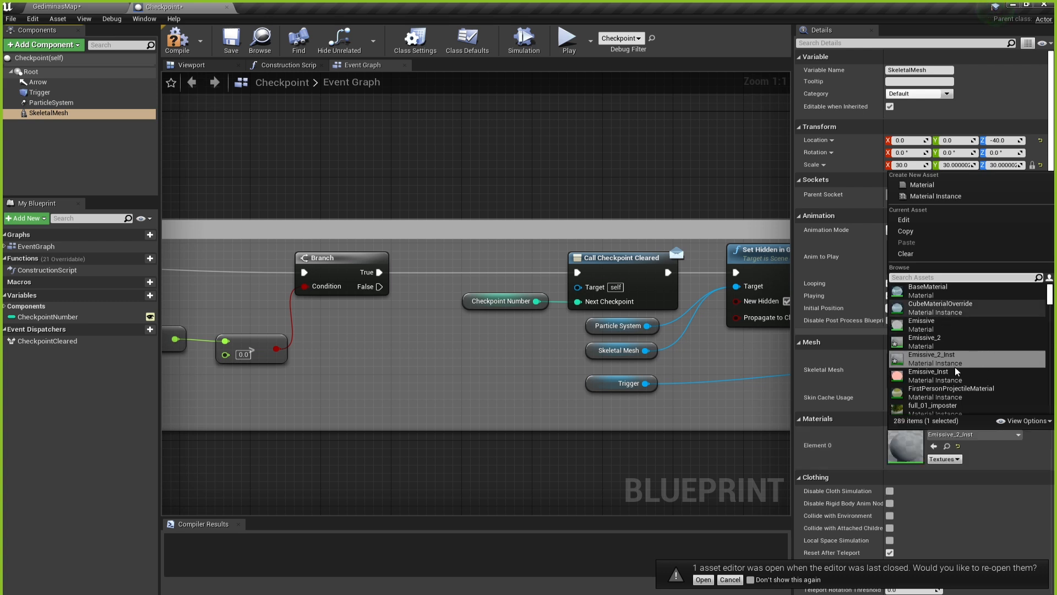
{"action": "left_click", "coordinate": [940, 357]}
{"action": "left_click", "coordinate": [703, 492]}
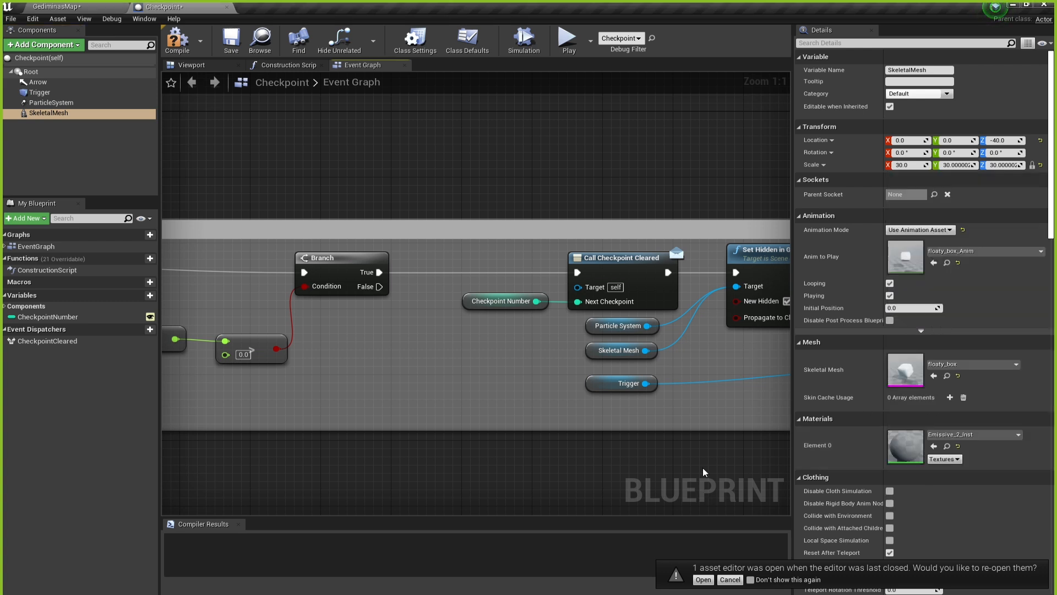
Show the Checkpoint blueprint's 3D preview and set the SkeletalMesh component's uniform scale to 1.
{"action": "left_click", "coordinate": [191, 65]}
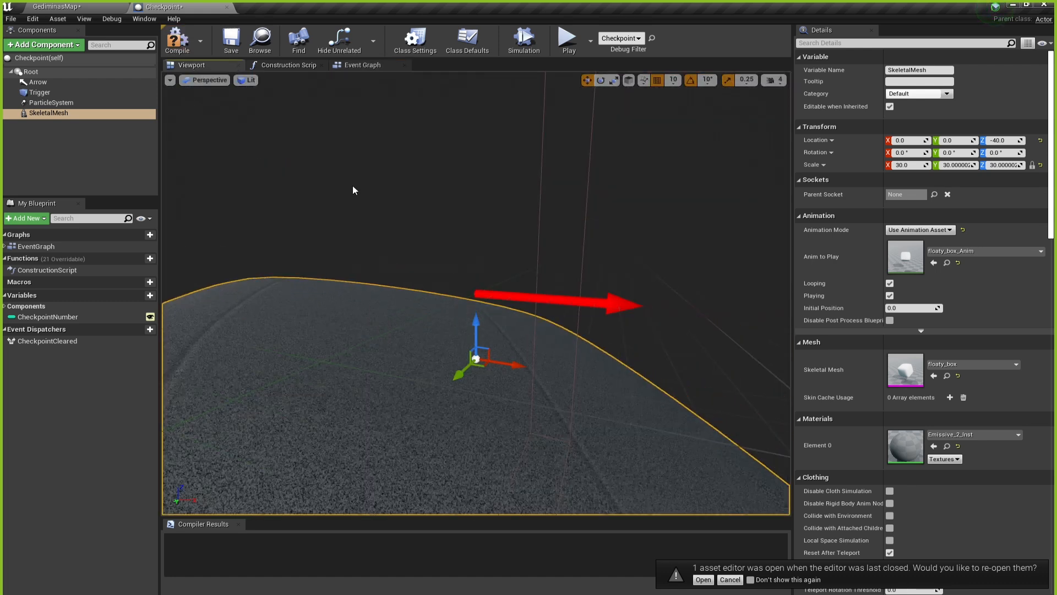
{"action": "right_click_drag", "start_coordinate": [434, 279], "coordinate": [366, 236]}
{"action": "key", "text": "d"}
{"action": "key", "text": "a"}
{"action": "key", "text": "s"}
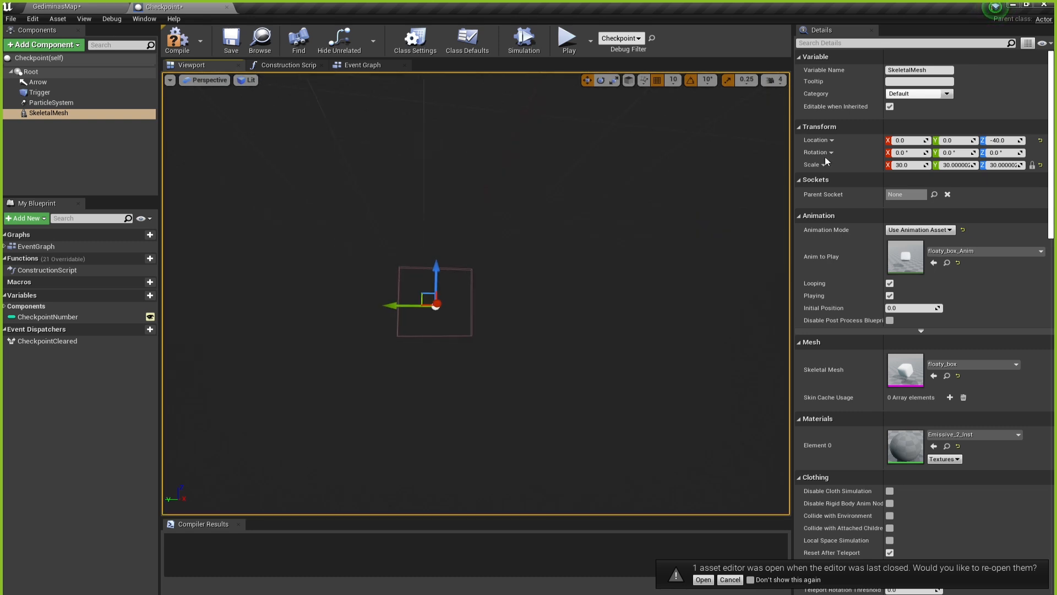
{"action": "left_click", "coordinate": [908, 166]}
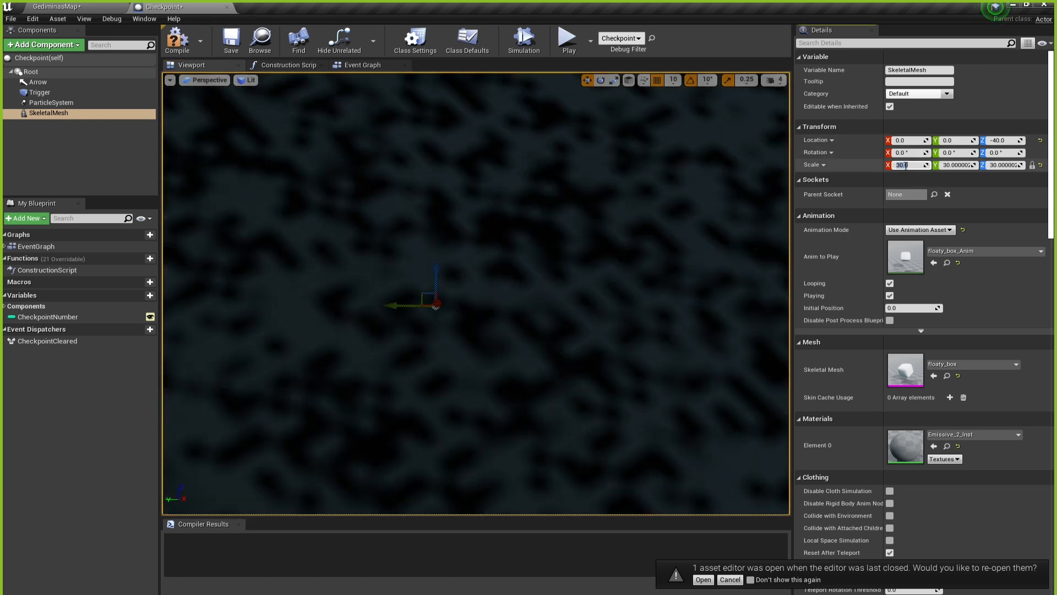
{"action": "type", "text": "1"}
{"action": "key", "text": "Return"}
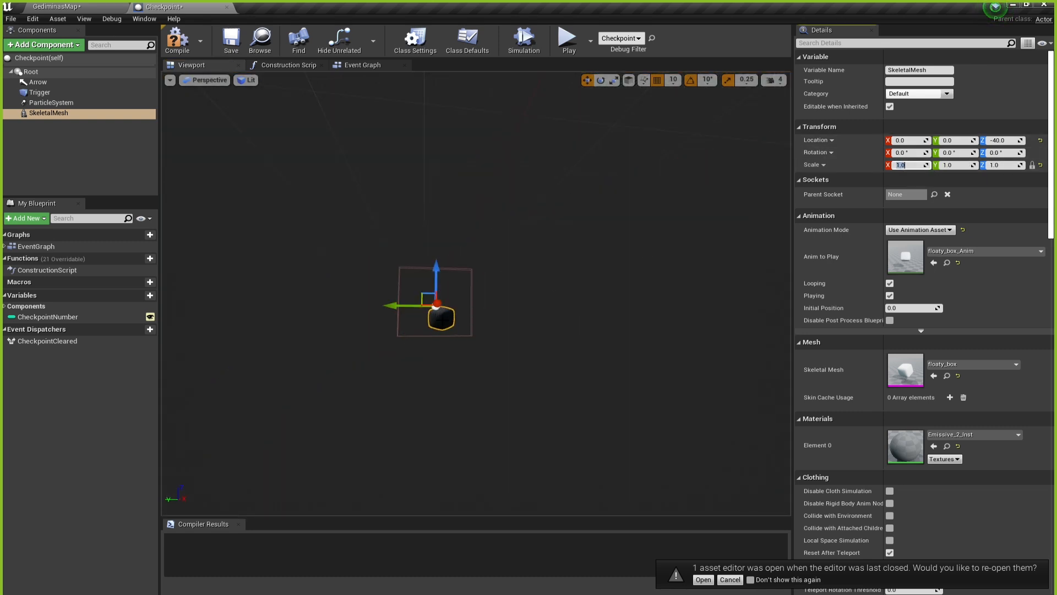
Set the SkeletalMesh component's scale to 0.5 on all axes.
{"action": "key", "text": "w"}
{"action": "right_click_drag", "start_coordinate": [477, 298], "coordinate": [477, 307]}
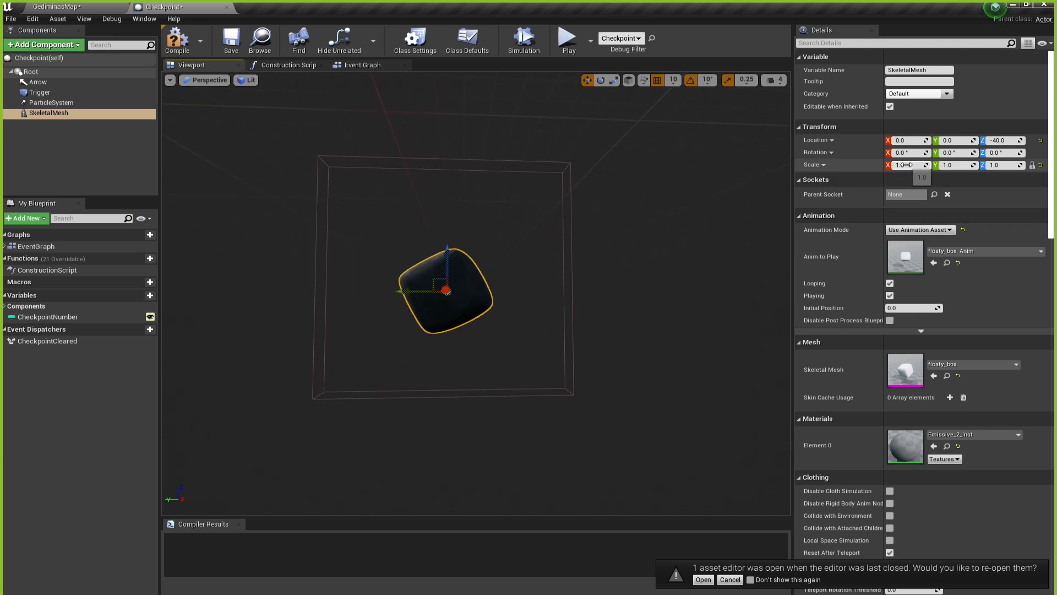
{"action": "left_click", "coordinate": [908, 165]}
{"action": "type", "text": "0.5"}
{"action": "key", "text": "Return"}
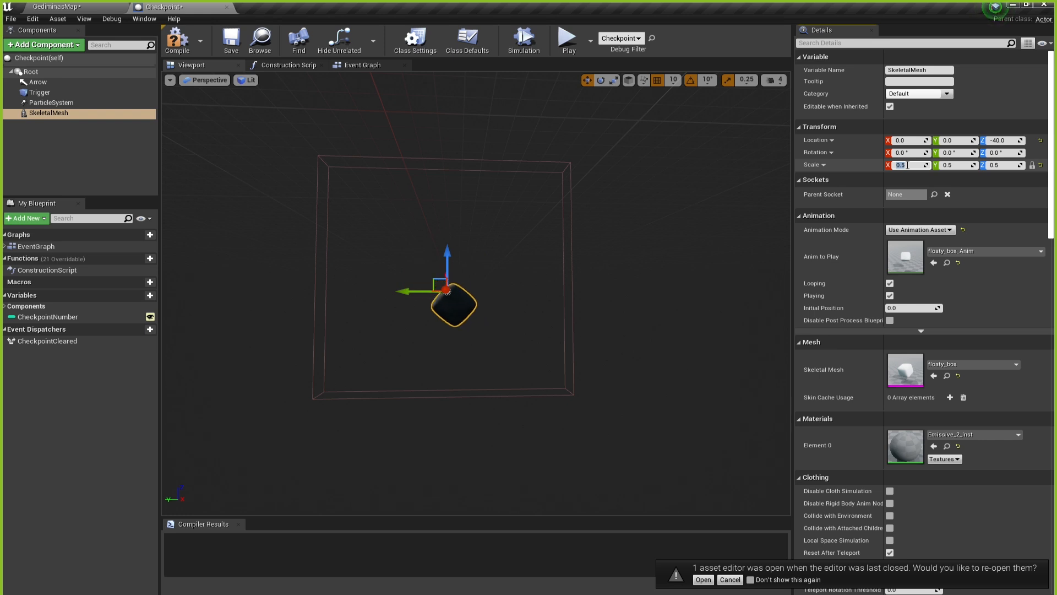
Assign Emissive_Inst as the SkeletalMesh component's Element 0 material, and compile and save the Checkpoint blueprint.
{"action": "left_click", "coordinate": [964, 436]}
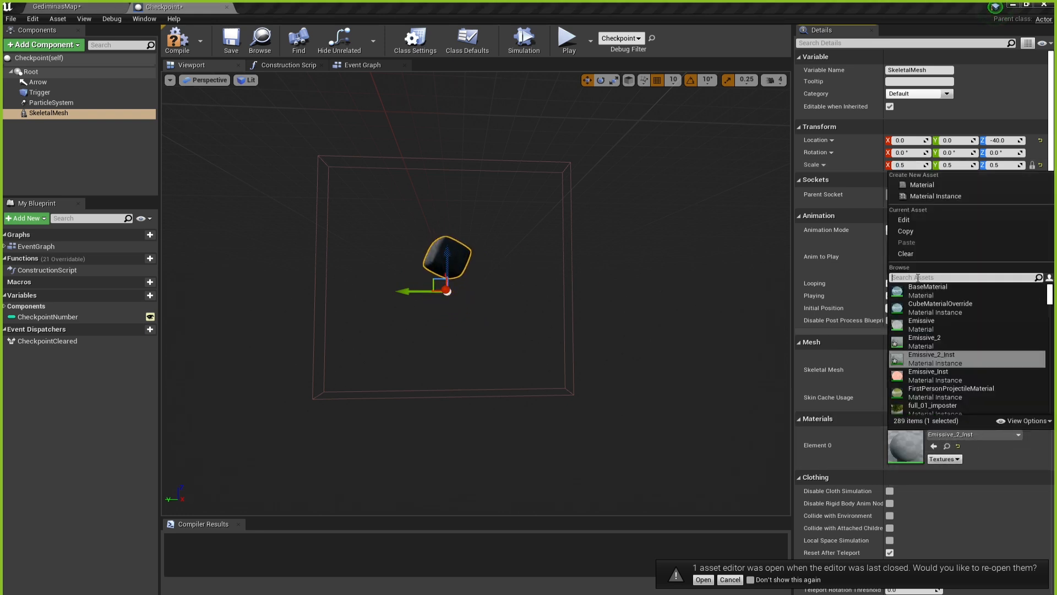
{"action": "type", "text": "em"}
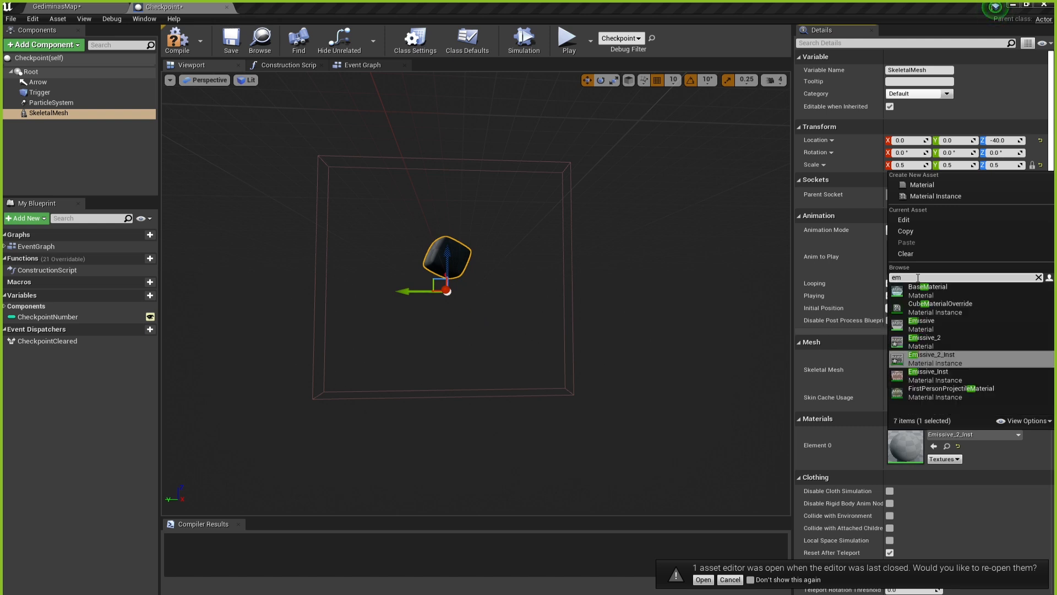
{"action": "type", "text": "ssive"}
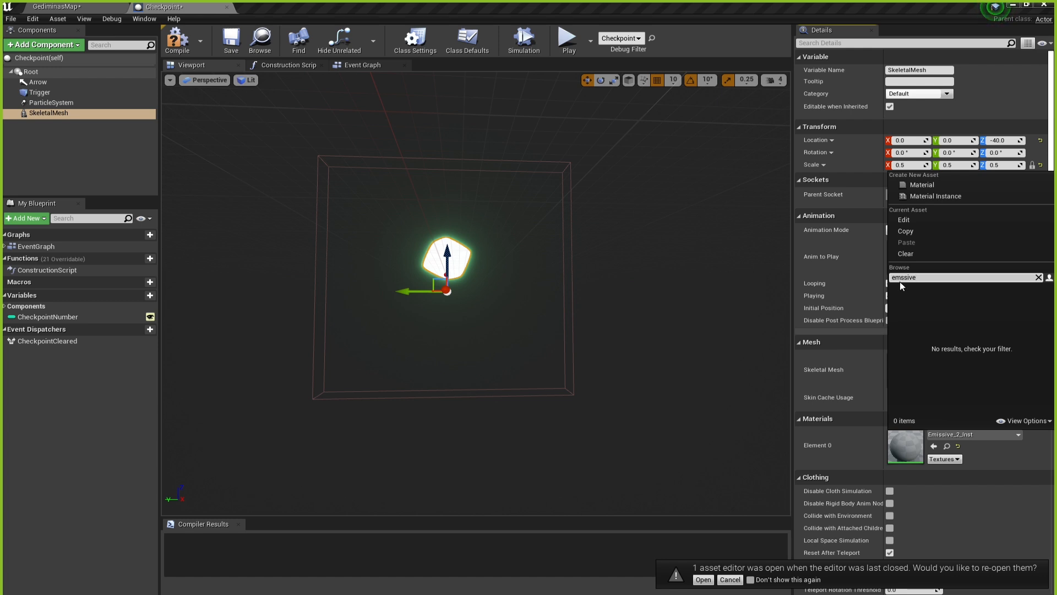
{"action": "key", "text": "BackSpace"}
{"action": "key", "text": "BackSpace"}
{"action": "key", "text": "BackSpace"}
{"action": "type", "text": "issi"}
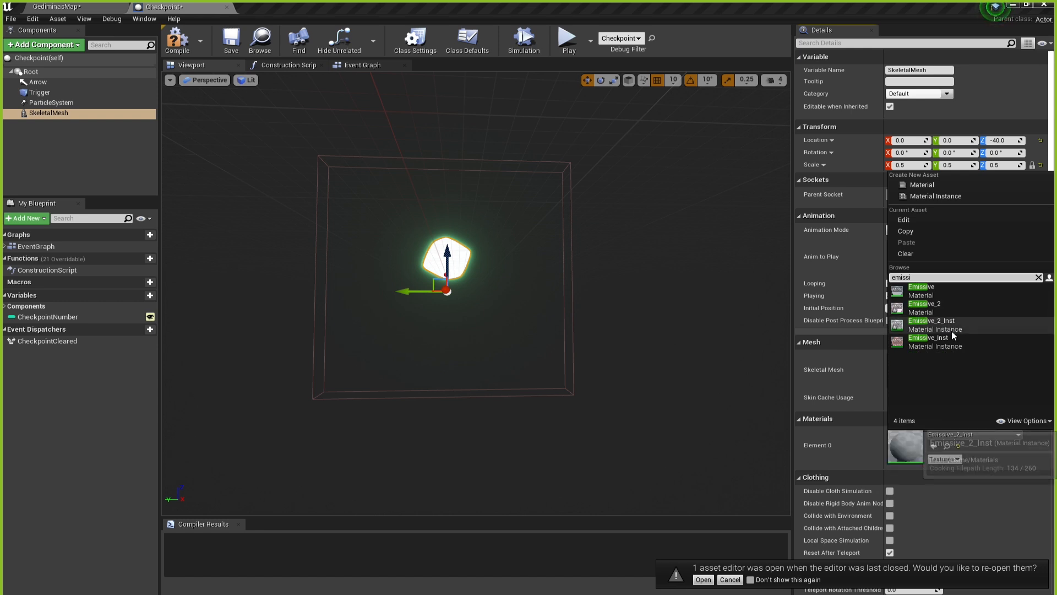
{"action": "left_click", "coordinate": [955, 344]}
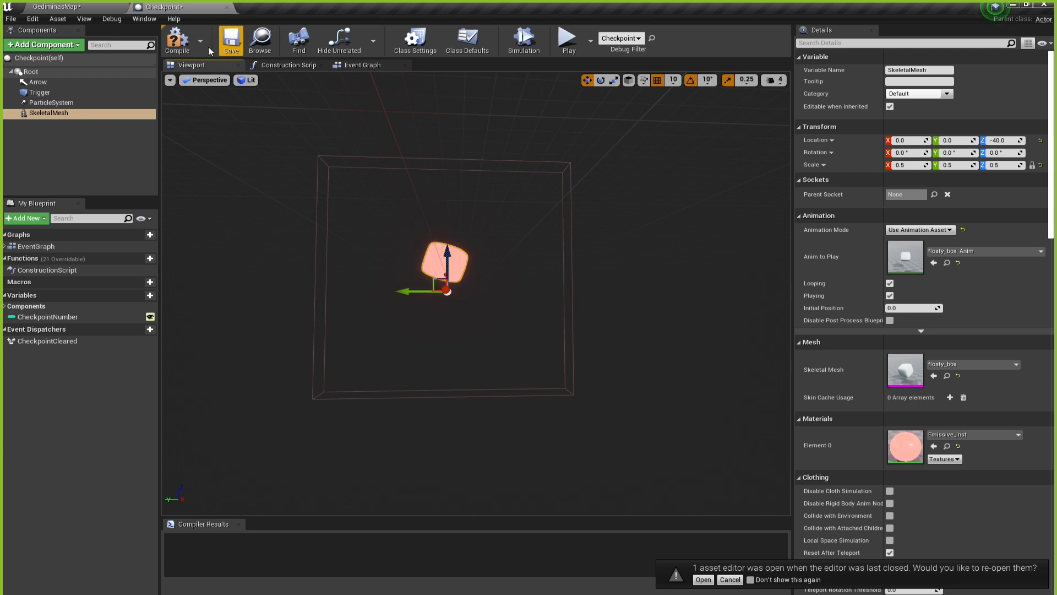
{"action": "left_click", "coordinate": [178, 44]}
{"action": "left_click", "coordinate": [232, 40]}
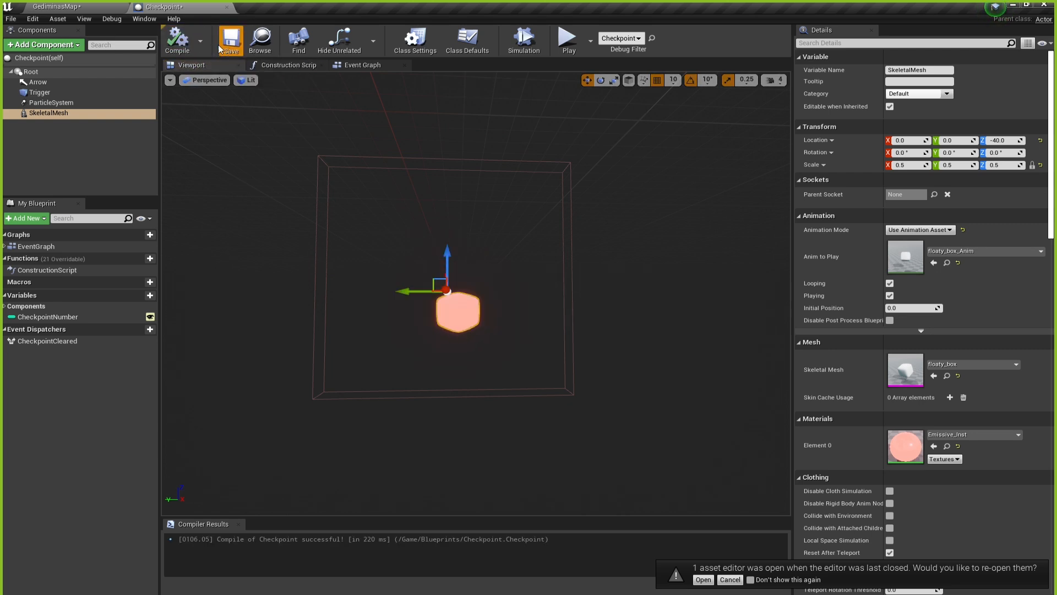
Return to the GediminasMap level, check the updated glowing checkpoints in the scene, and start a play session in the editor.
{"action": "left_click", "coordinate": [58, 7]}
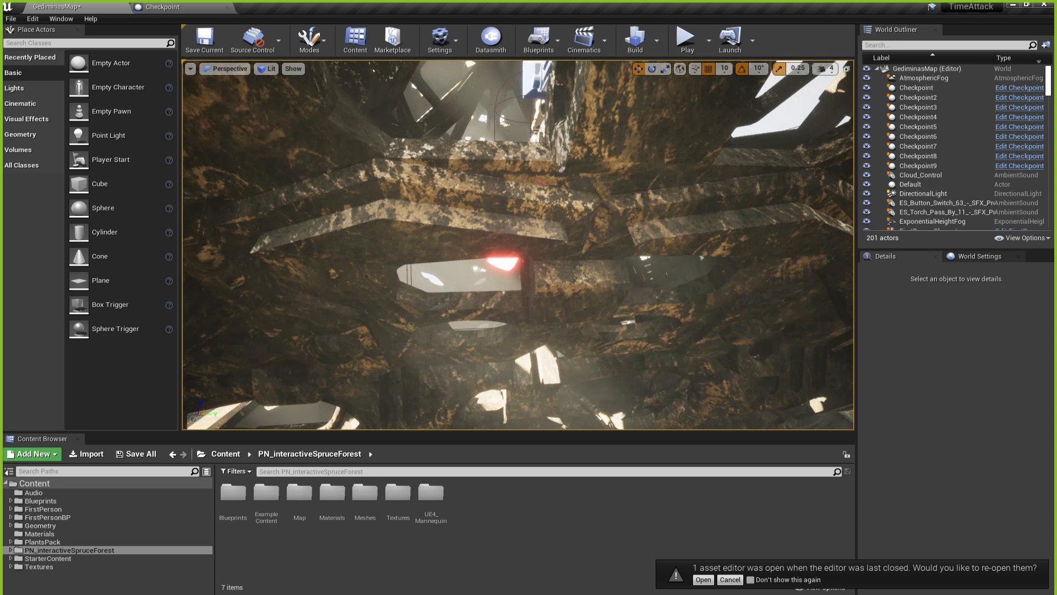
{"action": "key", "text": "w"}
{"action": "right_click_drag", "start_coordinate": [476, 286], "coordinate": [476, 286]}
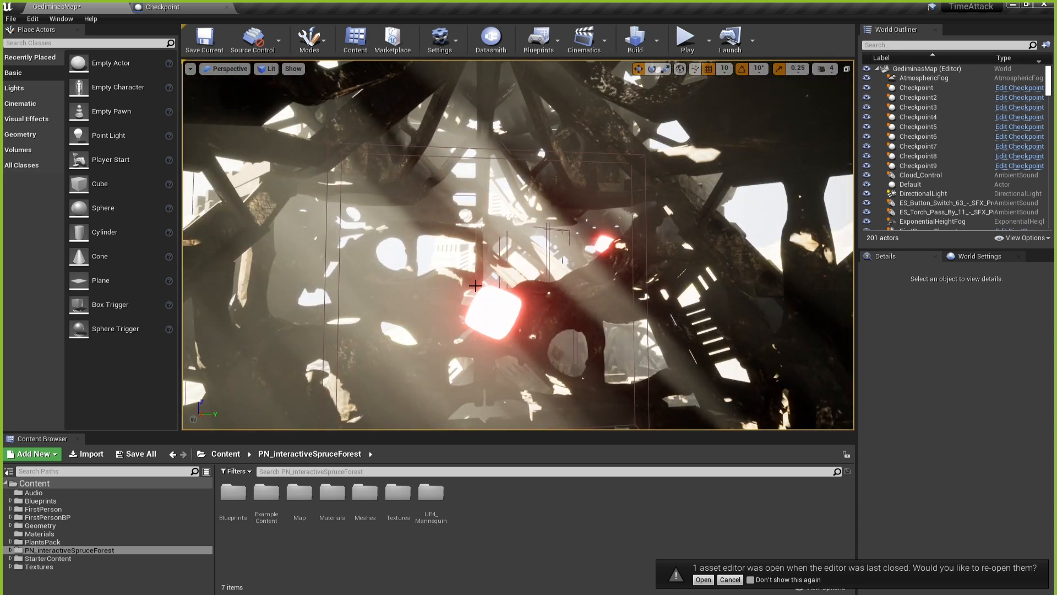
{"action": "left_click", "coordinate": [685, 41]}
{"action": "left_click", "coordinate": [583, 160]}
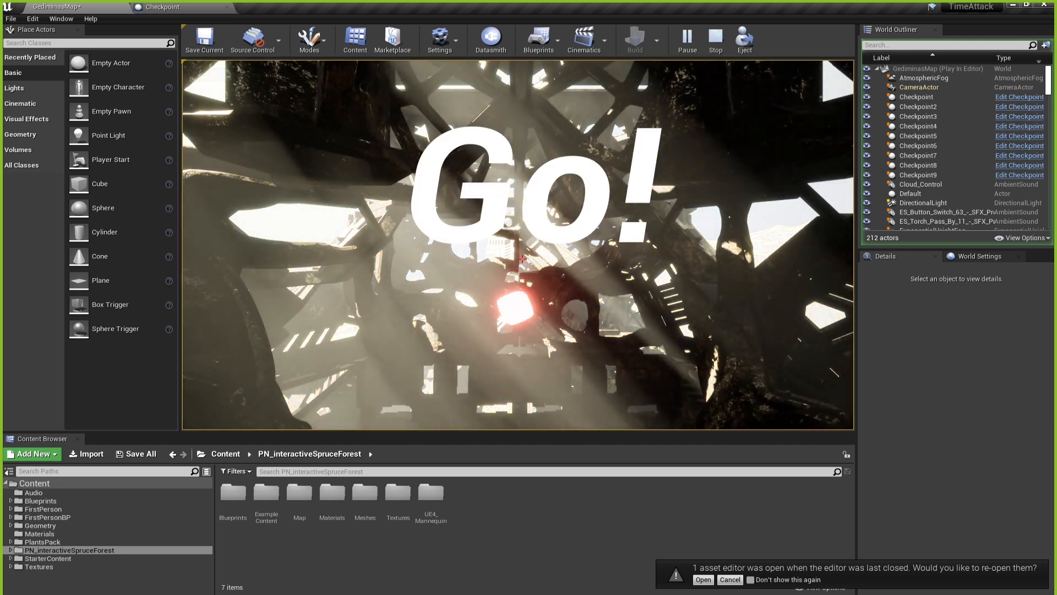
Play-test the time-attack course by moving through the checkpoints, from the dark structure out to the last one in the forest.
{"action": "key", "text": "w"}
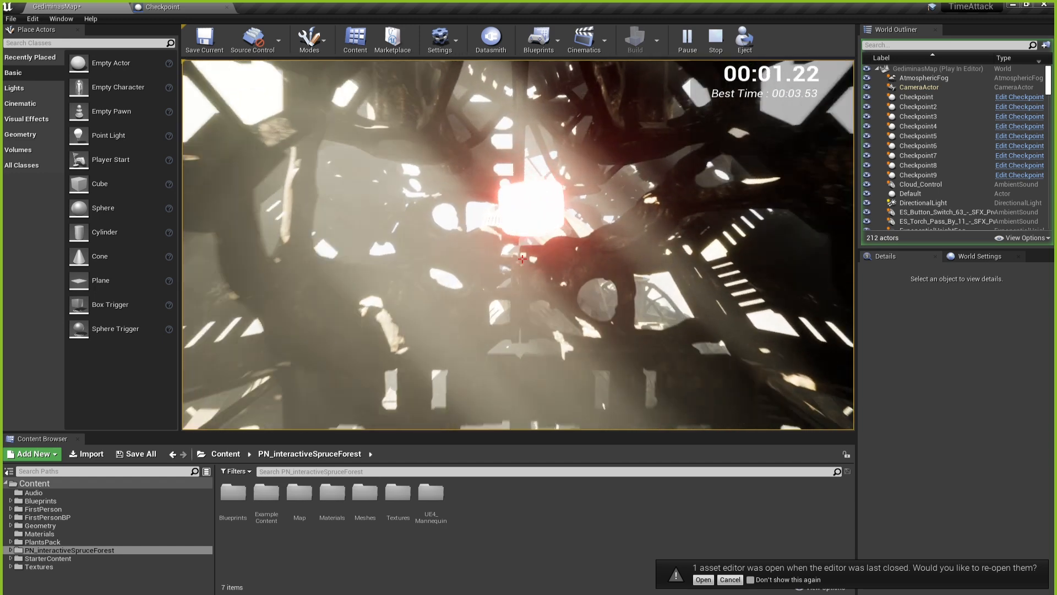
{"action": "key", "text": "w"}
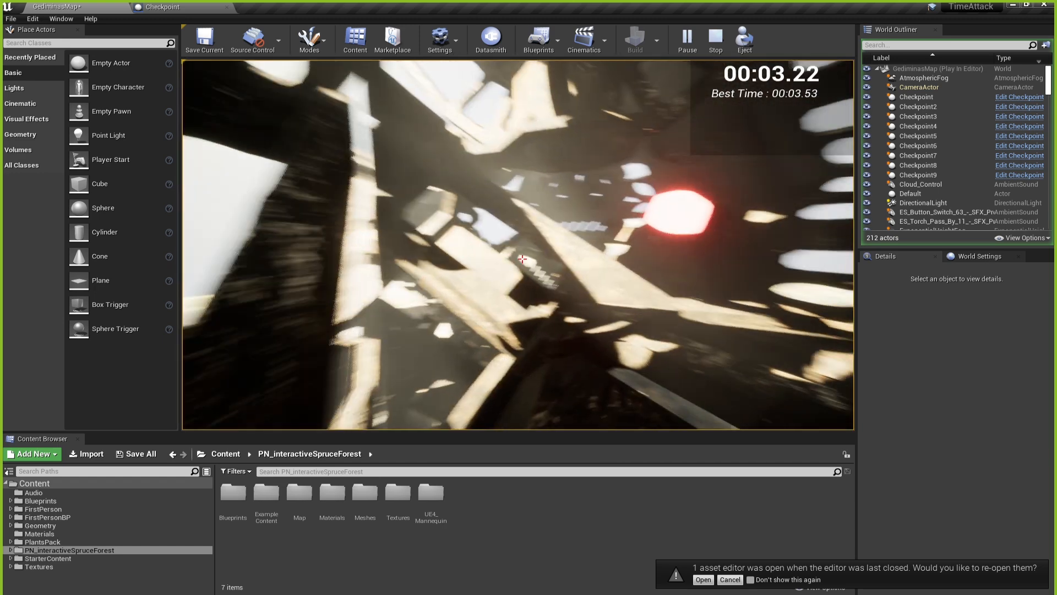
{"action": "key", "text": "w"}
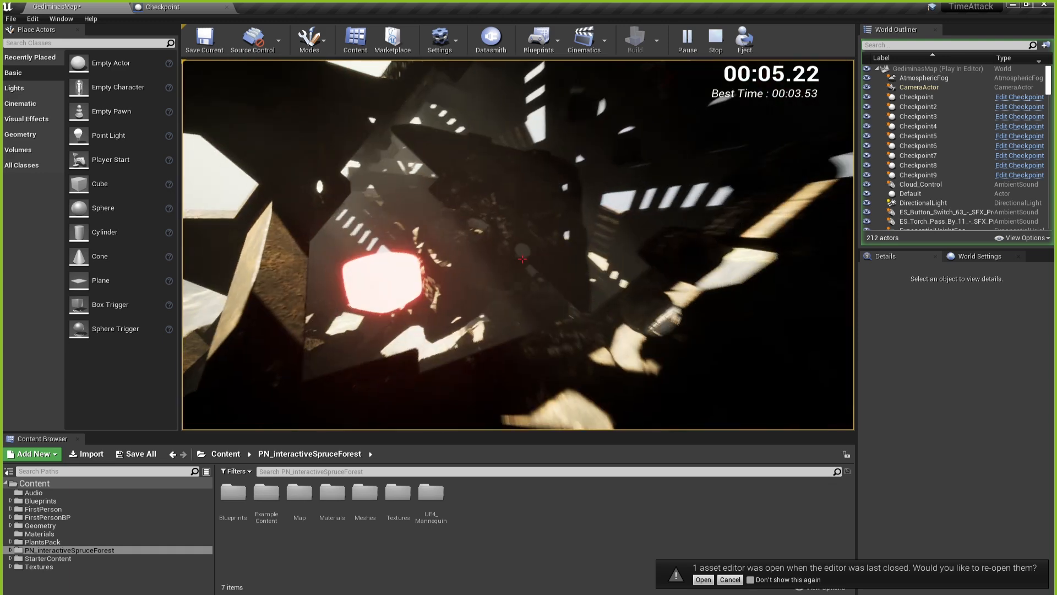
{"action": "key", "text": "w"}
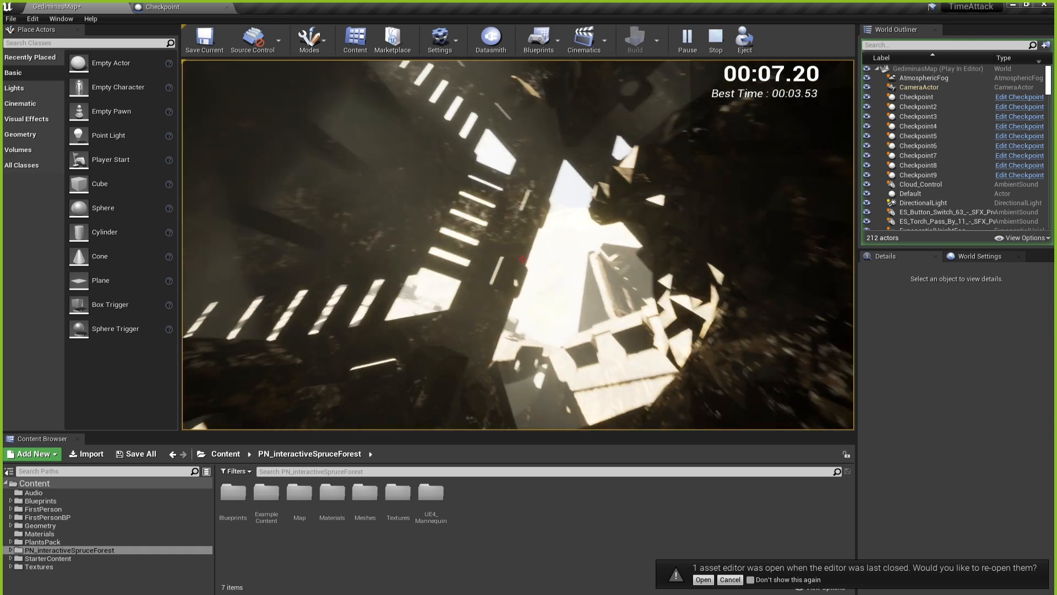
{"action": "key", "text": "w"}
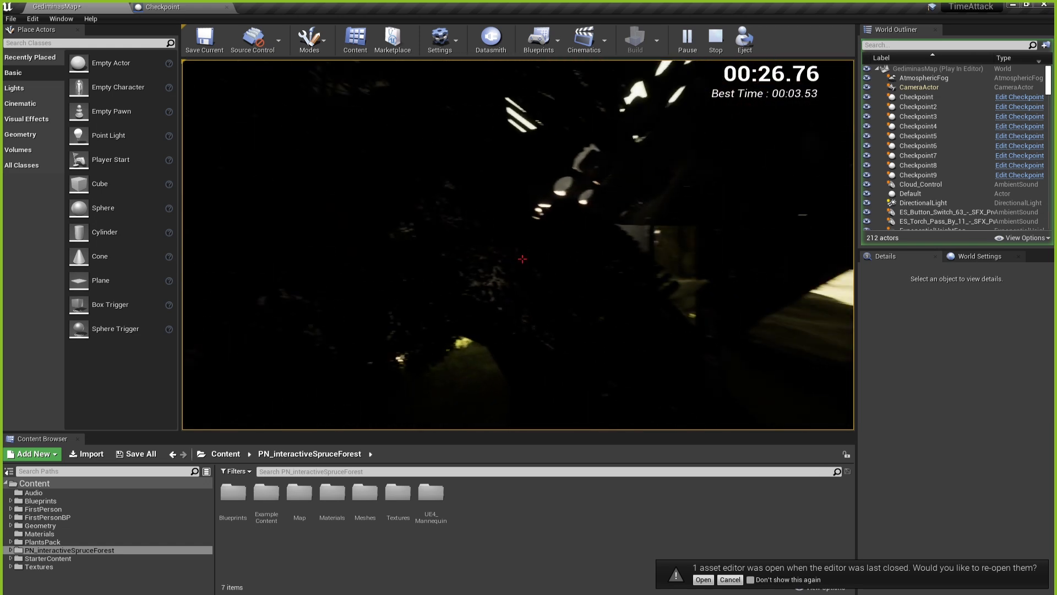
{"action": "key", "text": "w"}
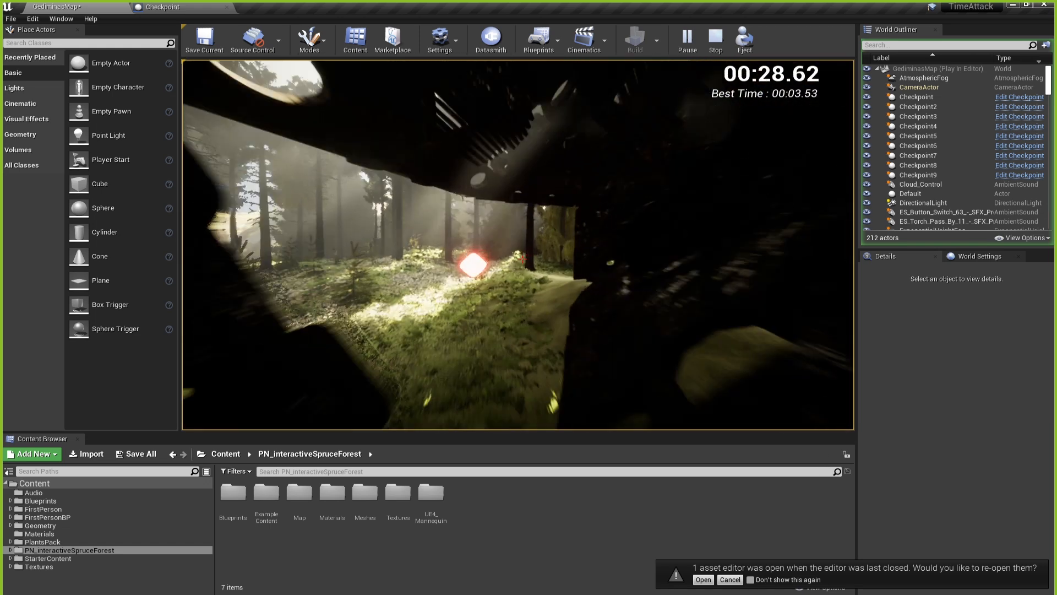
{"action": "key", "text": "w"}
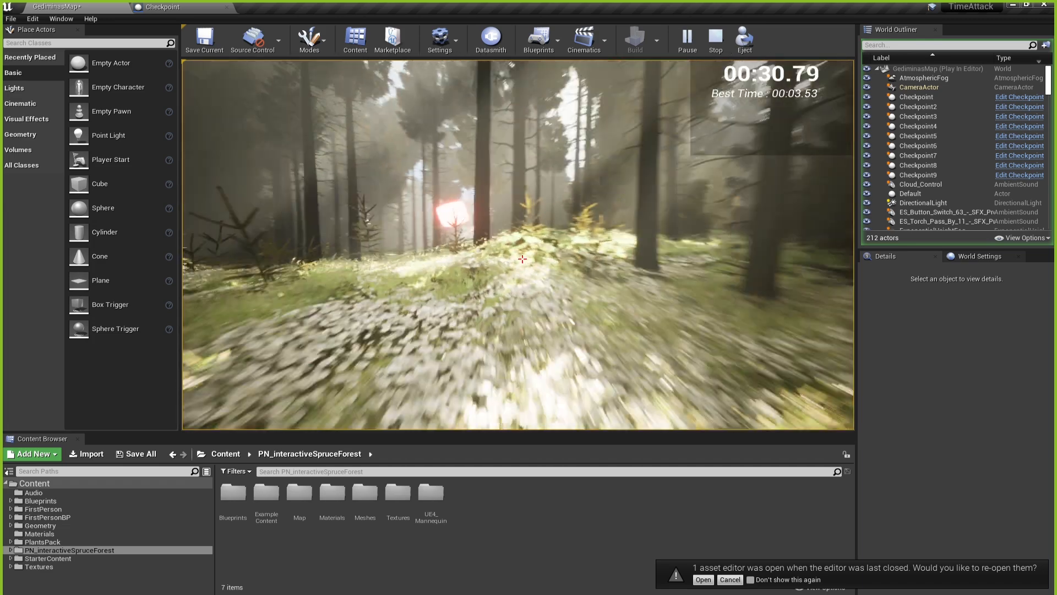
{"action": "key", "text": "w"}
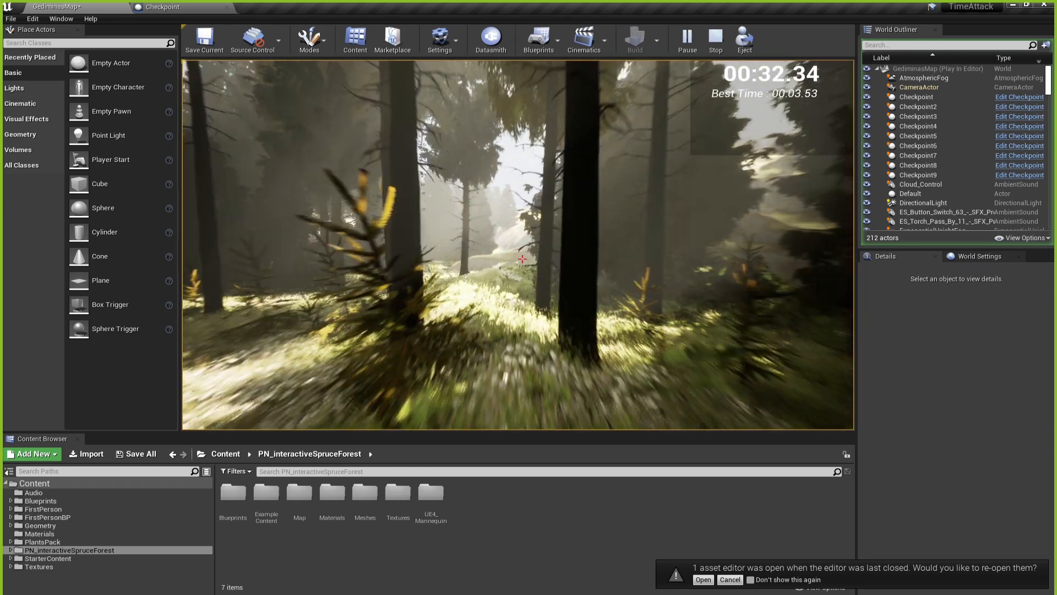
{"action": "key", "text": "w"}
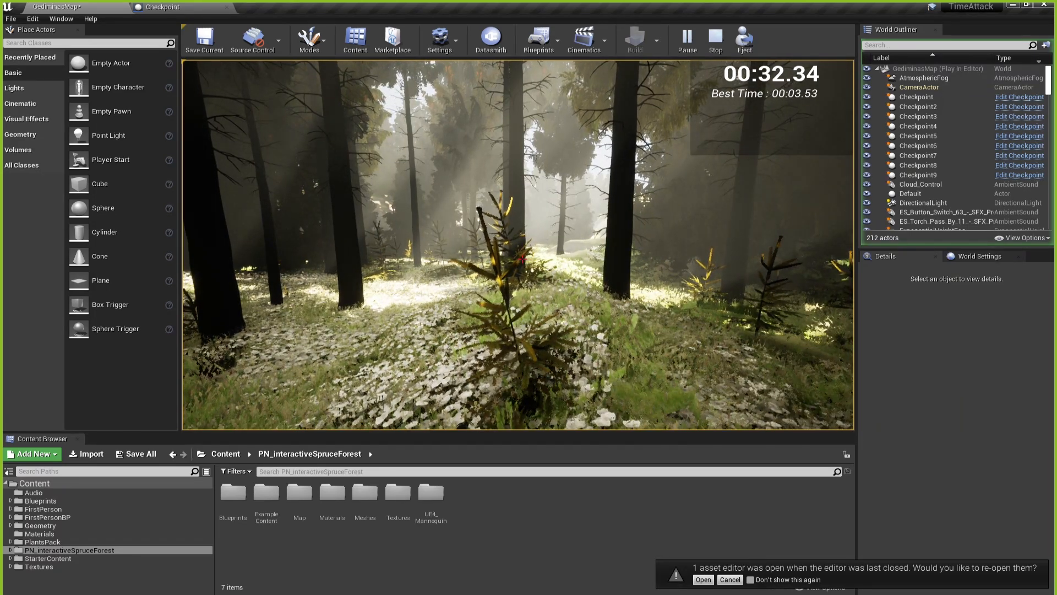
Restart the running level, end the play session and look around the start area of the scene.
{"action": "key", "text": "Return"}
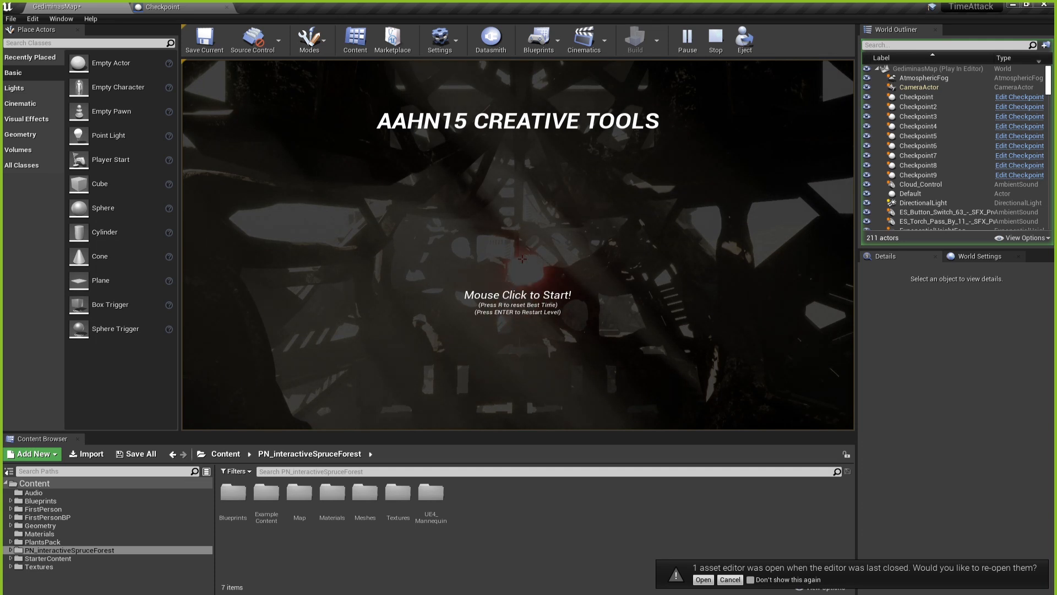
{"action": "key", "text": "Escape"}
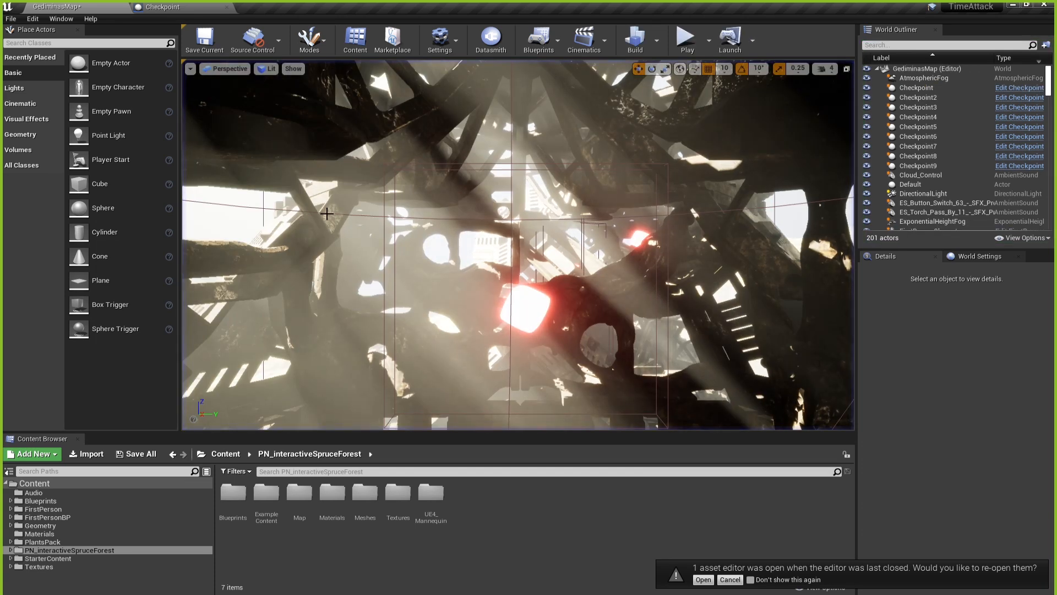
{"action": "right_click_drag", "start_coordinate": [566, 214], "coordinate": [528, 236]}
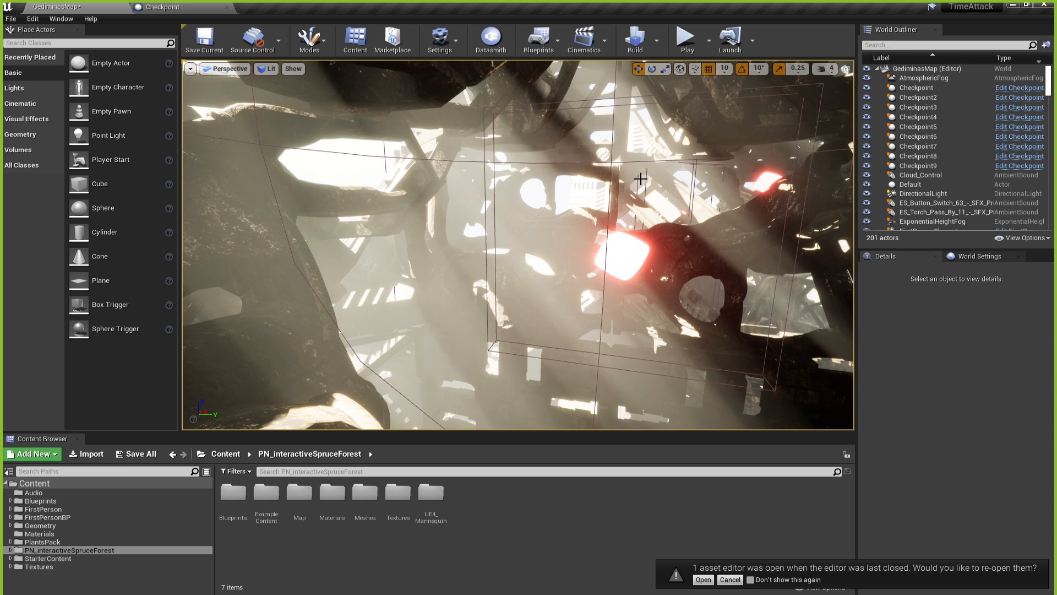
{"action": "mouse_move", "coordinate": [645, 210]}
{"action": "right_mouse_down"}
{"action": "mouse_move", "coordinate": [645, 149]}
{"action": "mouse_move", "coordinate": [647, 208]}
{"action": "right_mouse_up"}
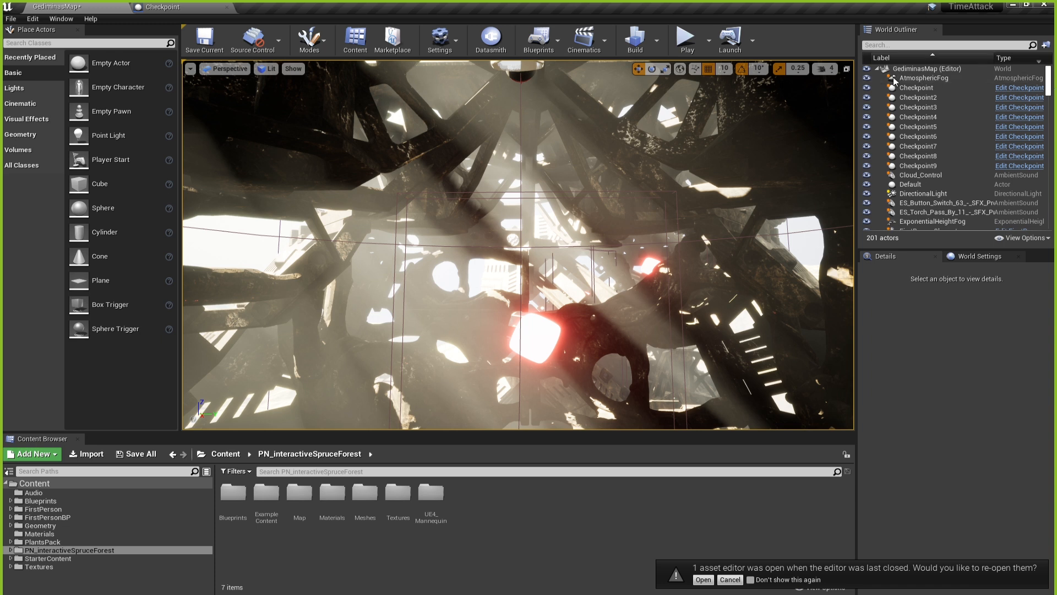
Find the FirstPersonCharacter actor in the level and open its blueprint for editing.
{"action": "left_click", "coordinate": [877, 69]}
{"action": "left_click", "coordinate": [877, 69]}
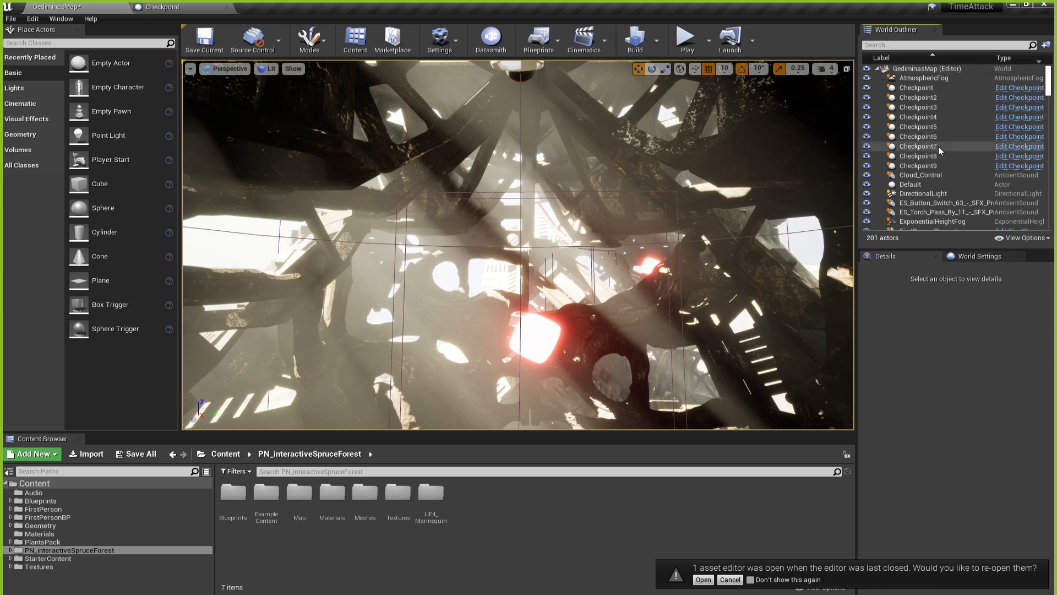
{"action": "scroll", "coordinate": [938, 146], "scroll_direction": "down", "scroll_amount": 3}
{"action": "left_click", "coordinate": [915, 133]}
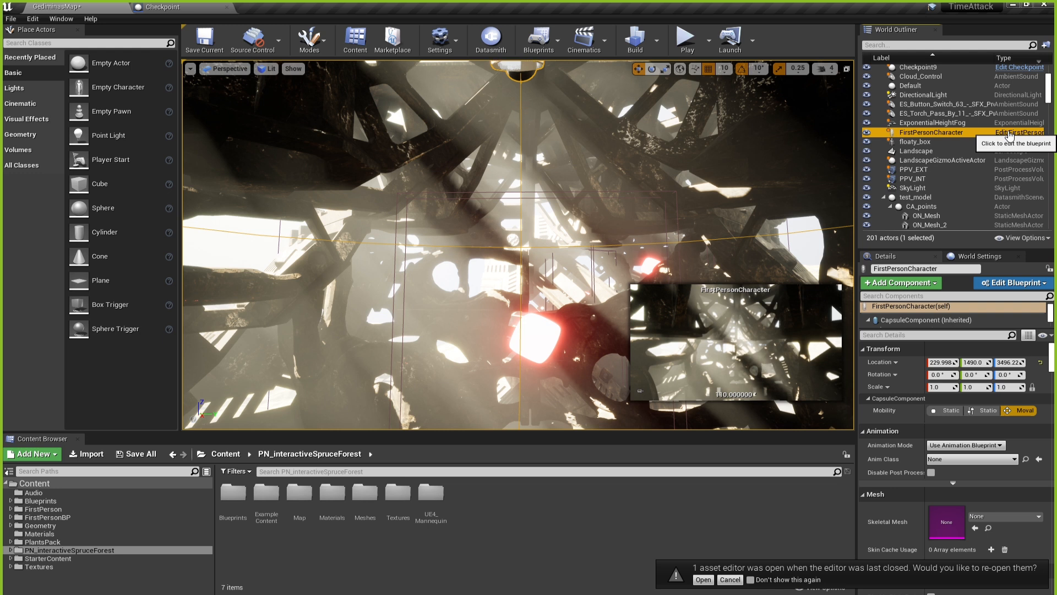
{"action": "left_click", "coordinate": [1010, 133]}
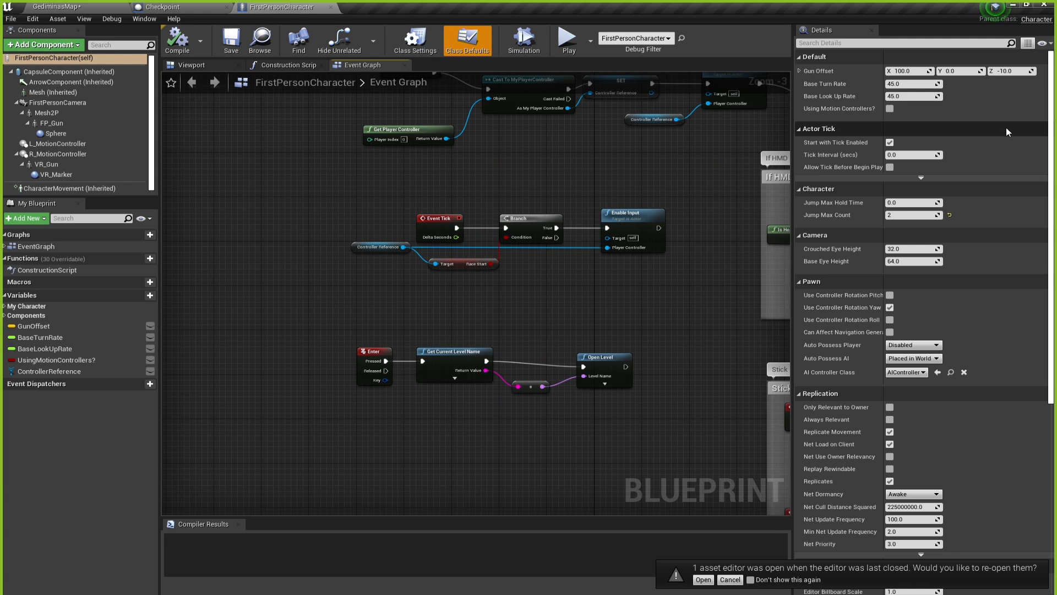
Examine the Mouse input and Stick input node groups in the character's Event Graph.
{"action": "right_click_drag", "start_coordinate": [515, 196], "coordinate": [396, 267]}
{"action": "scroll", "coordinate": [397, 267], "scroll_direction": "down", "scroll_amount": 4}
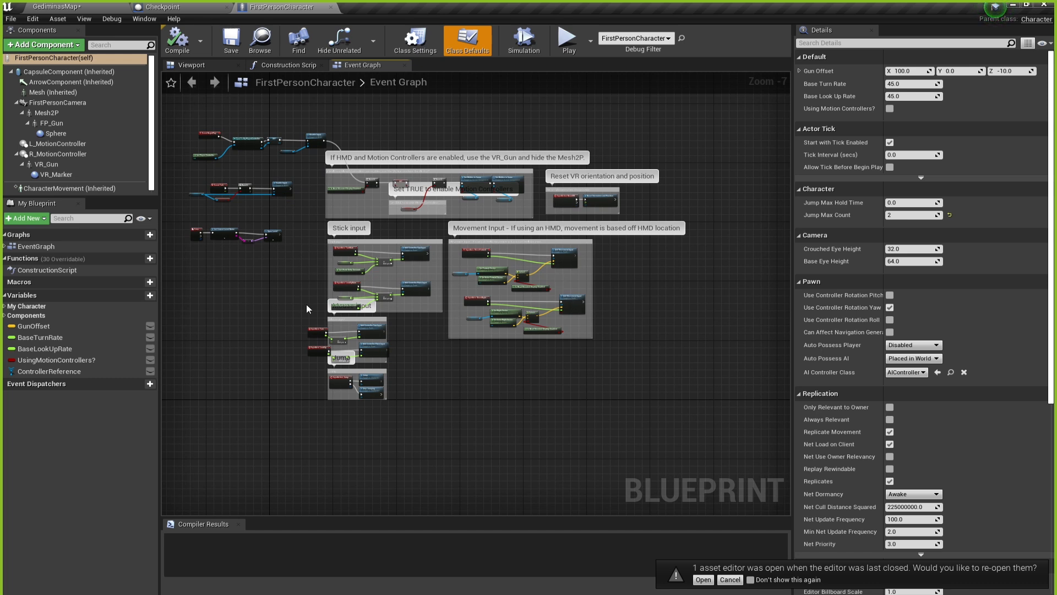
{"action": "scroll", "coordinate": [306, 304], "scroll_direction": "up", "scroll_amount": 6}
{"action": "right_click_drag", "start_coordinate": [337, 372], "coordinate": [319, 300]}
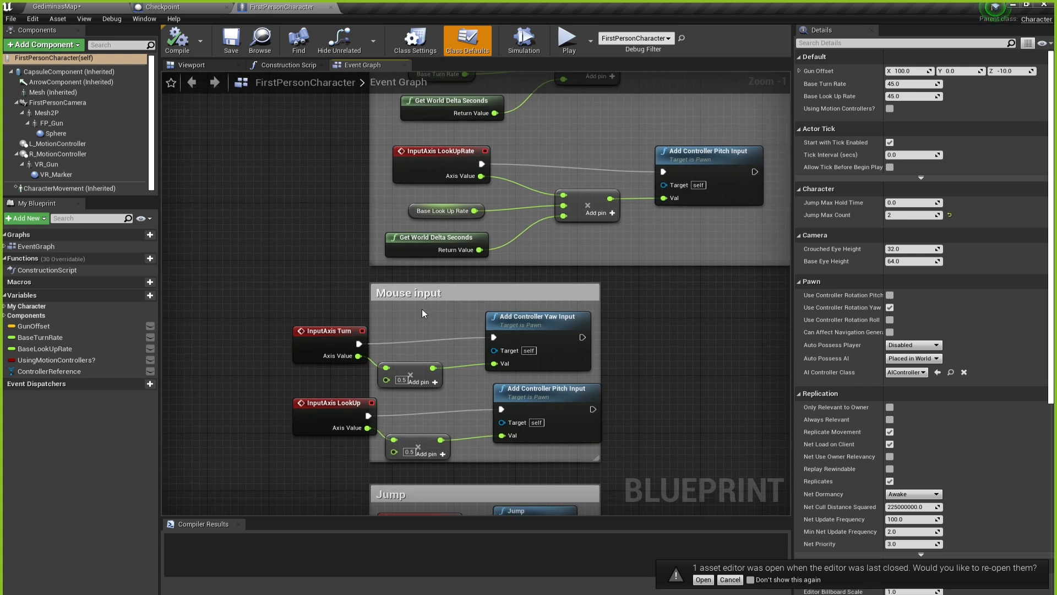
{"action": "scroll", "coordinate": [422, 309], "scroll_direction": "up", "scroll_amount": 1}
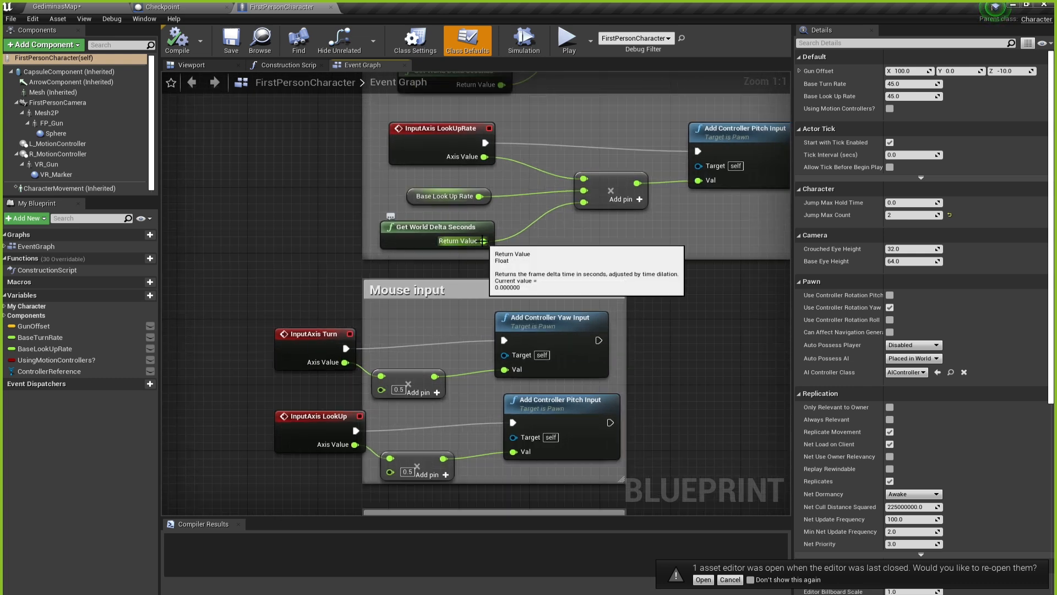
{"action": "scroll", "coordinate": [282, 227], "scroll_direction": "down", "scroll_amount": 2}
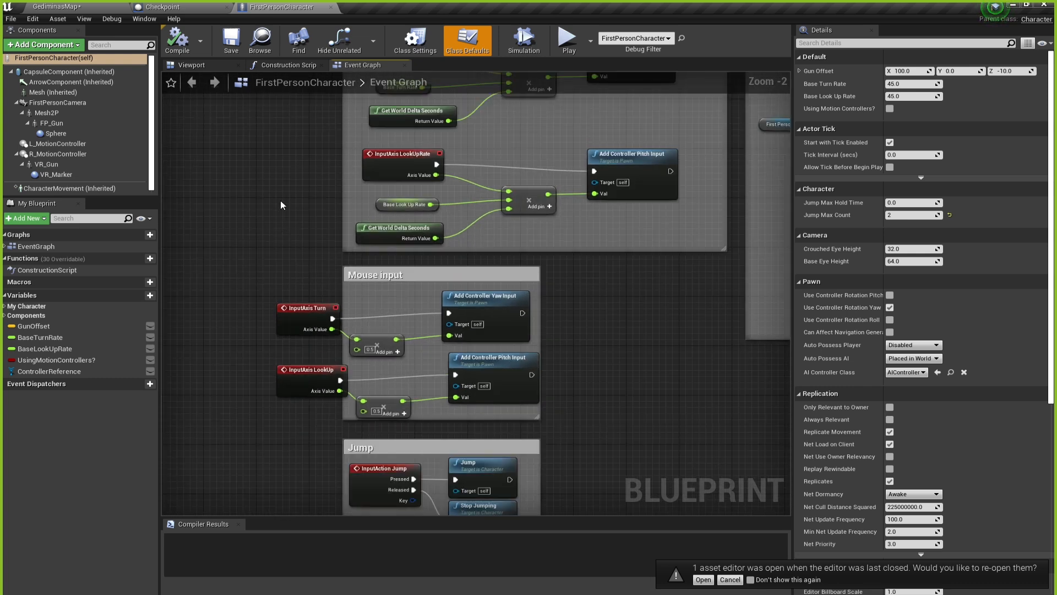
{"action": "right_click_drag", "start_coordinate": [281, 205], "coordinate": [300, 355]}
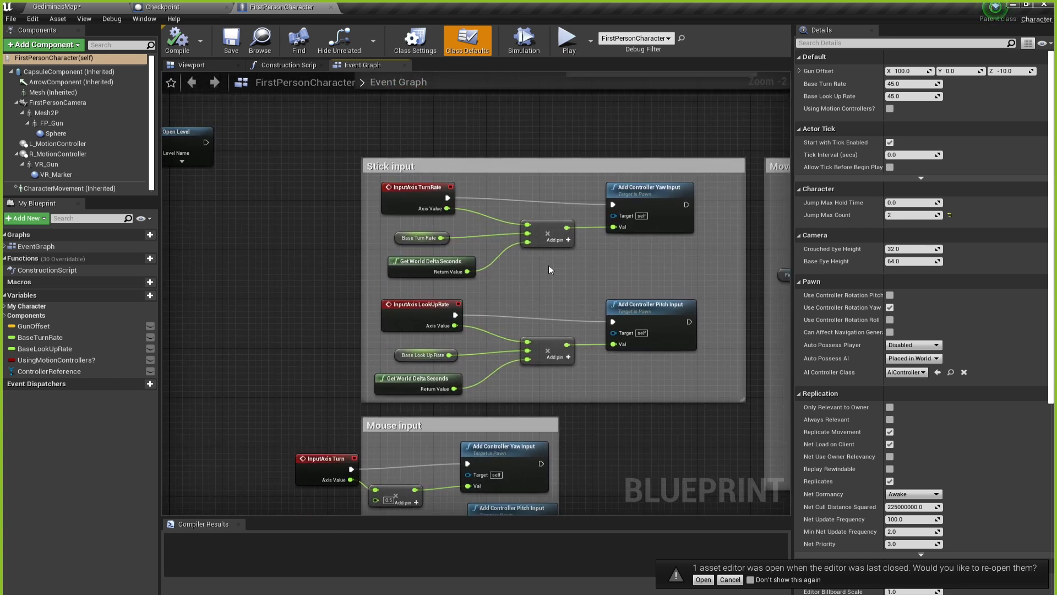
Examine the Movement Input nodes and the HMD and motion controller setup in the Event Graph.
{"action": "scroll", "coordinate": [549, 265], "scroll_direction": "down", "scroll_amount": 3}
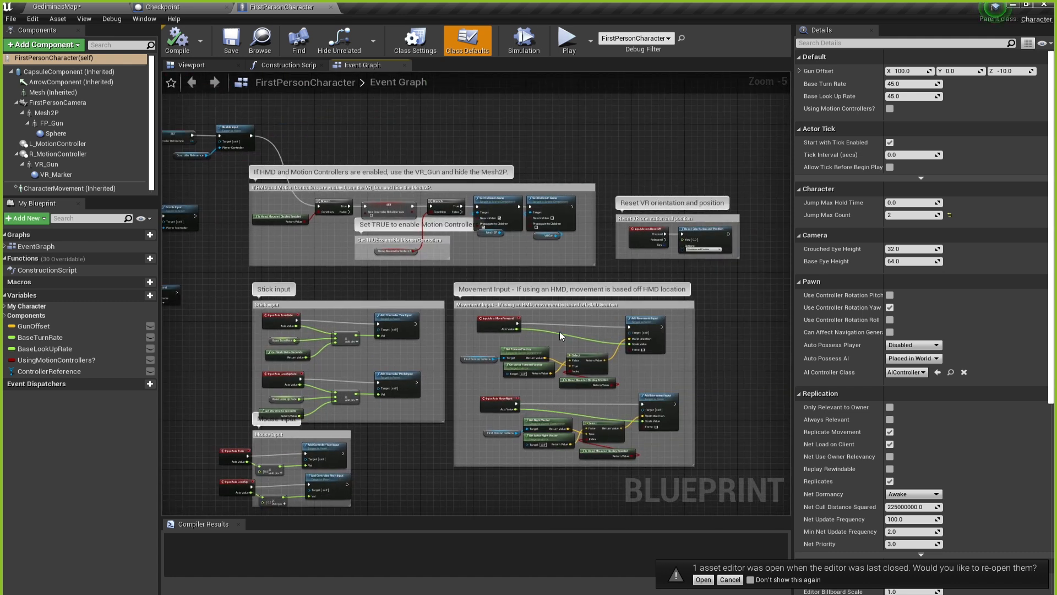
{"action": "scroll", "coordinate": [560, 331], "scroll_direction": "up", "scroll_amount": 4}
{"action": "right_click_drag", "start_coordinate": [577, 381], "coordinate": [486, 276]}
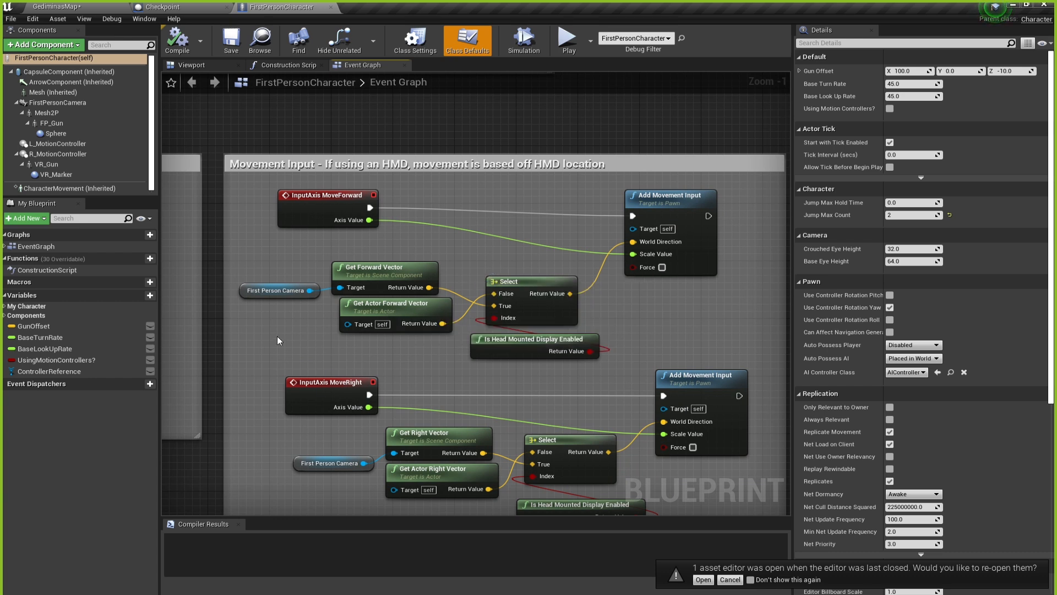
{"action": "scroll", "coordinate": [323, 337], "scroll_direction": "down", "scroll_amount": 4}
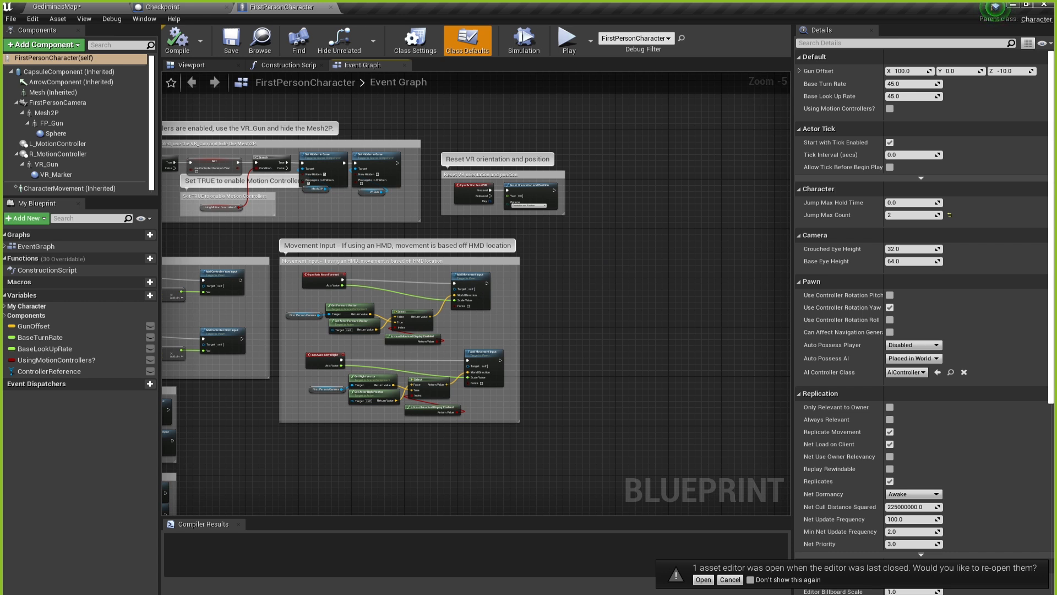
{"action": "scroll", "coordinate": [633, 264], "scroll_direction": "up", "scroll_amount": 3}
{"action": "scroll", "coordinate": [598, 306], "scroll_direction": "down", "scroll_amount": 1}
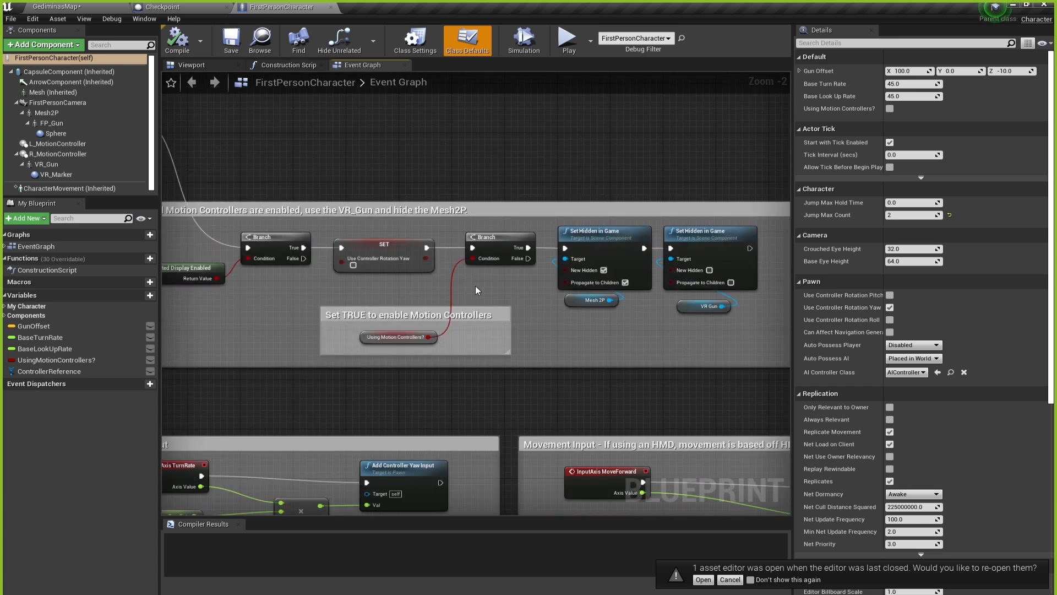
{"action": "scroll", "coordinate": [449, 279], "scroll_direction": "down", "scroll_amount": 1}
{"action": "scroll", "coordinate": [310, 248], "scroll_direction": "down", "scroll_amount": 2}
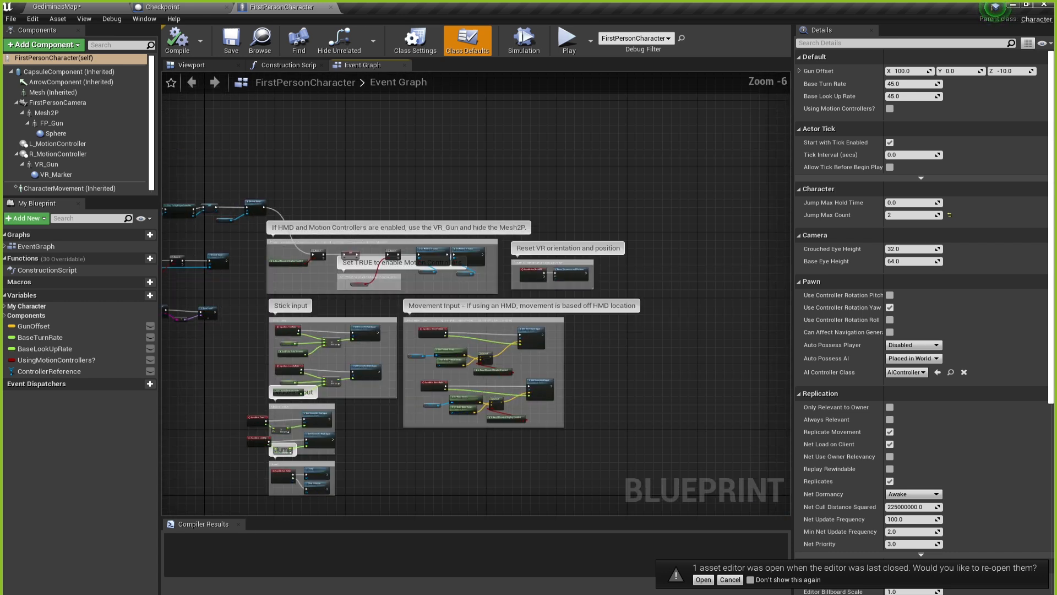
Move the Cast To MyPlayerController node slightly closer to Event BeginPlay, away from the SET node.
{"action": "right_click_drag", "start_coordinate": [308, 249], "coordinate": [628, 248]}
{"action": "scroll", "coordinate": [556, 245], "scroll_direction": "up", "scroll_amount": 1}
{"action": "scroll", "coordinate": [473, 232], "scroll_direction": "up", "scroll_amount": 3}
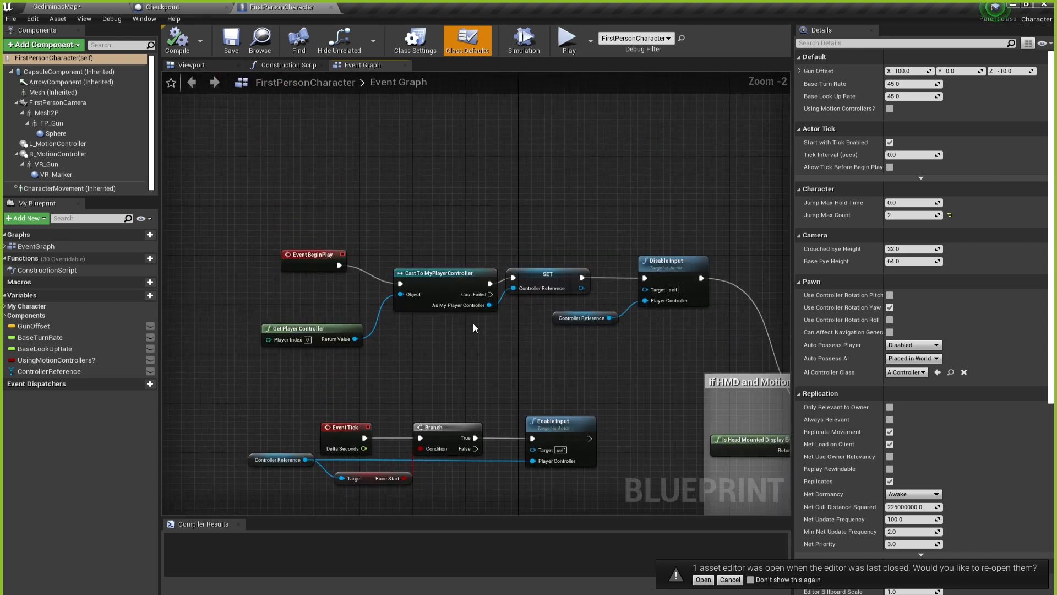
{"action": "scroll", "coordinate": [485, 330], "scroll_direction": "up", "scroll_amount": 1}
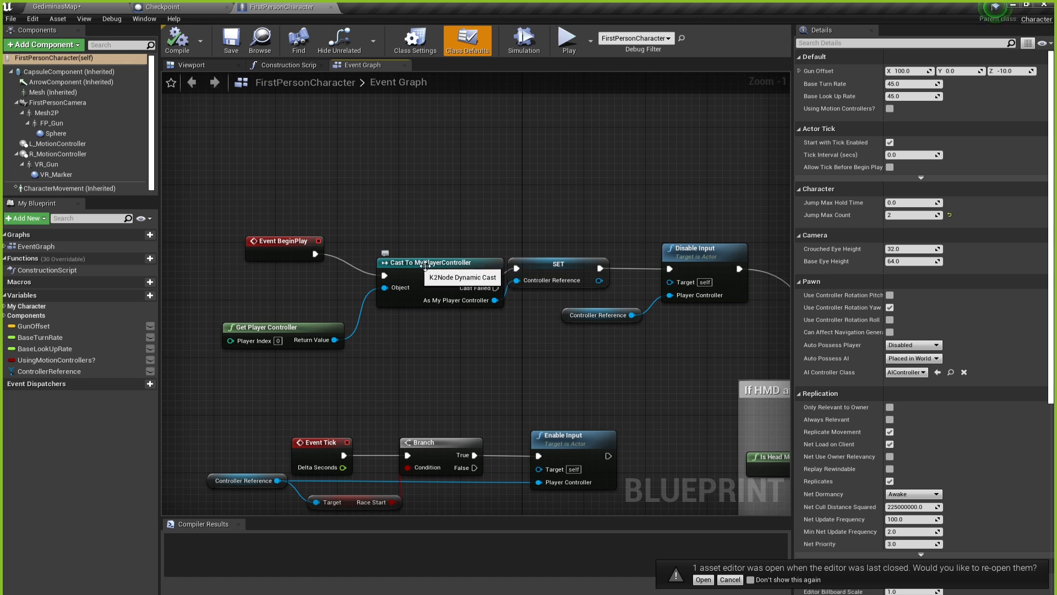
{"action": "left_click_drag", "start_coordinate": [459, 293], "coordinate": [444, 293]}
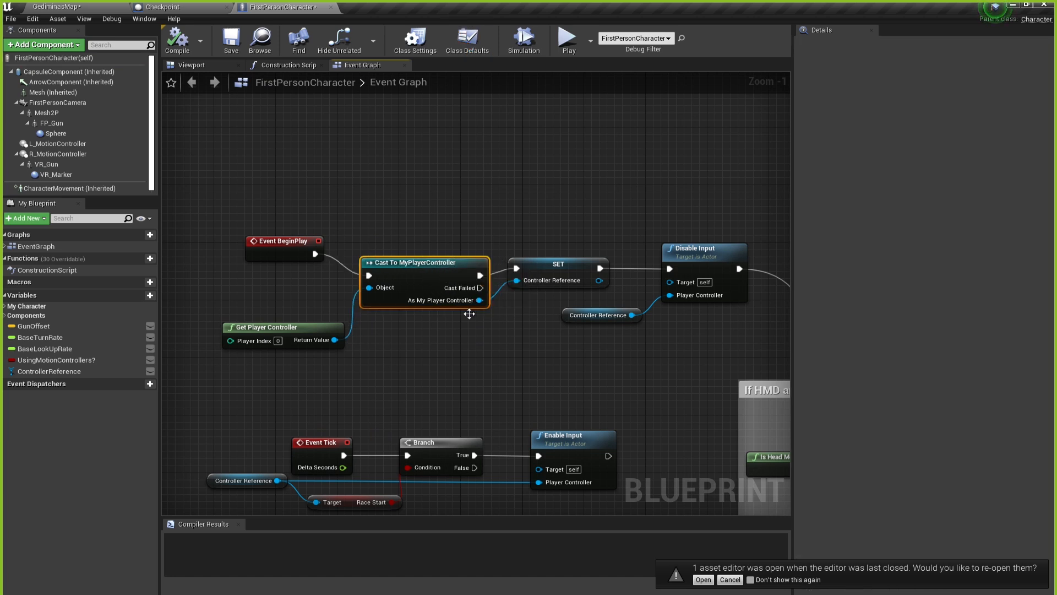
{"action": "left_click", "coordinate": [554, 354]}
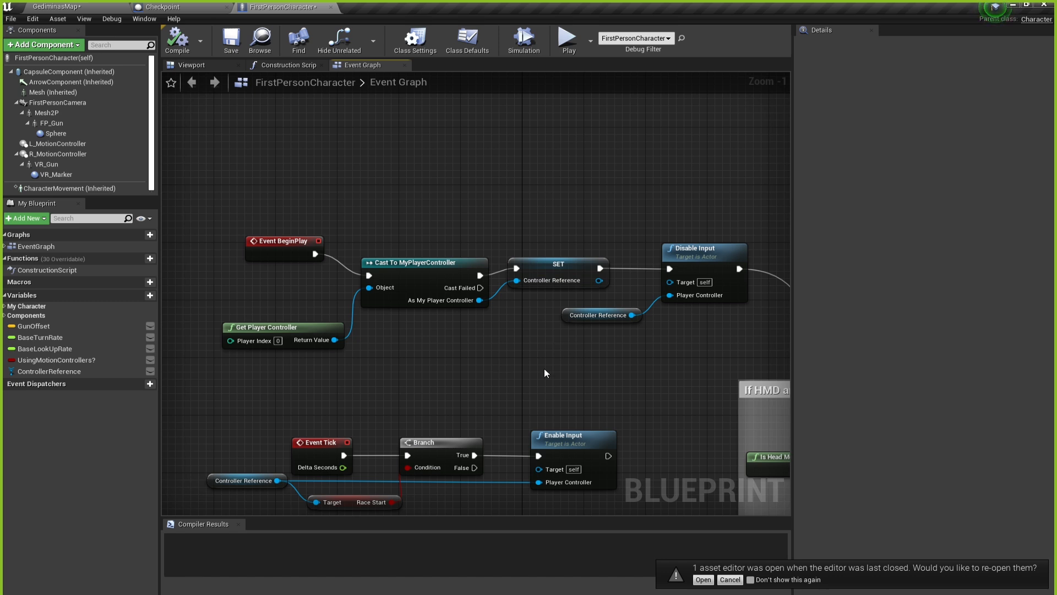
Review the Event Tick and Enter key level-restart logic, as well as the character's Construction Script.
{"action": "right_click_drag", "start_coordinate": [355, 392], "coordinate": [406, 157]}
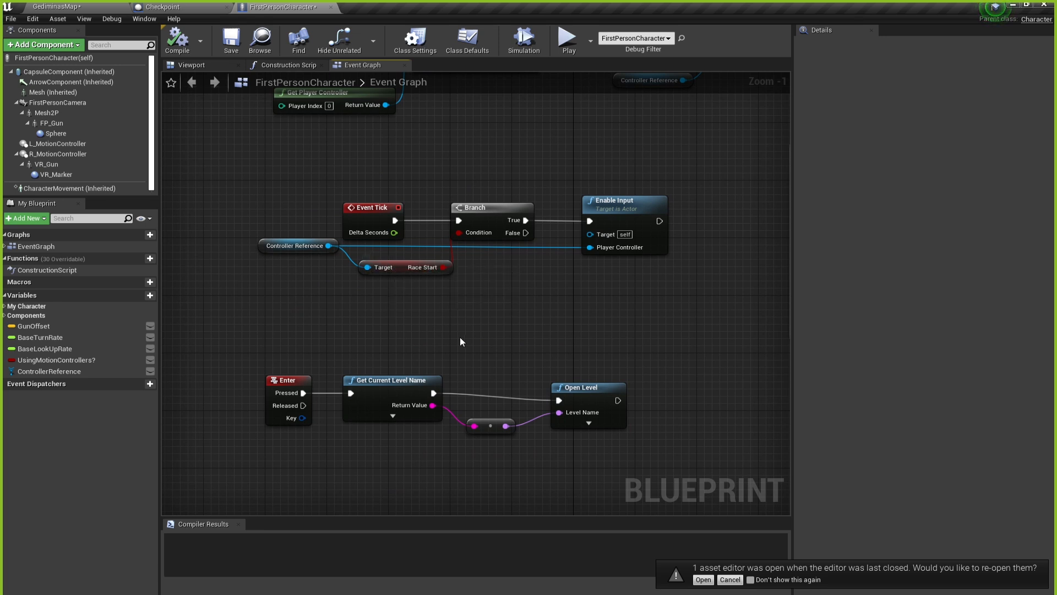
{"action": "right_click_drag", "start_coordinate": [462, 340], "coordinate": [417, 242]}
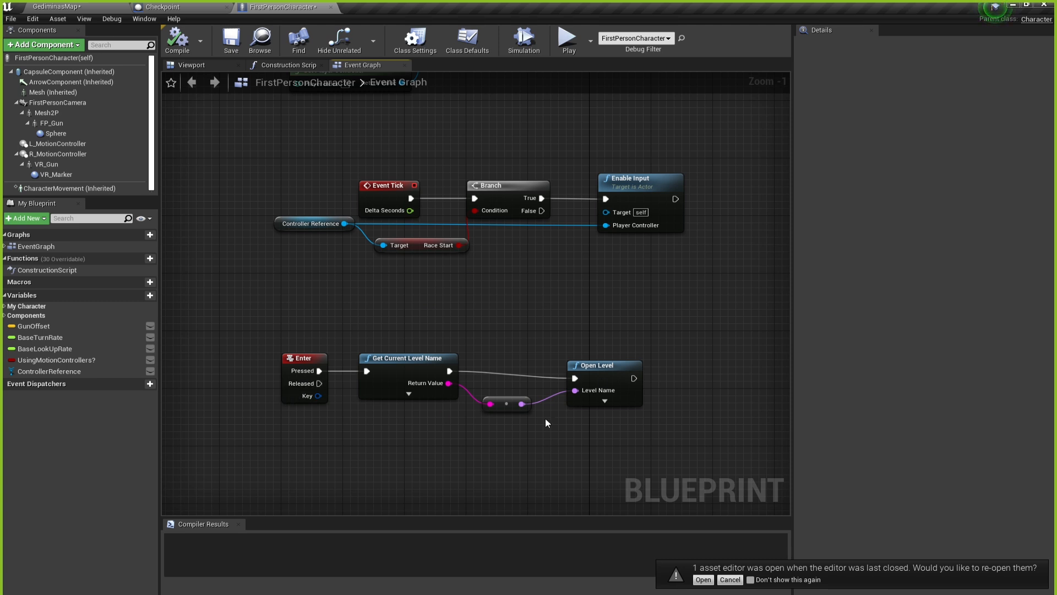
{"action": "scroll", "coordinate": [372, 330], "scroll_direction": "down", "scroll_amount": 4}
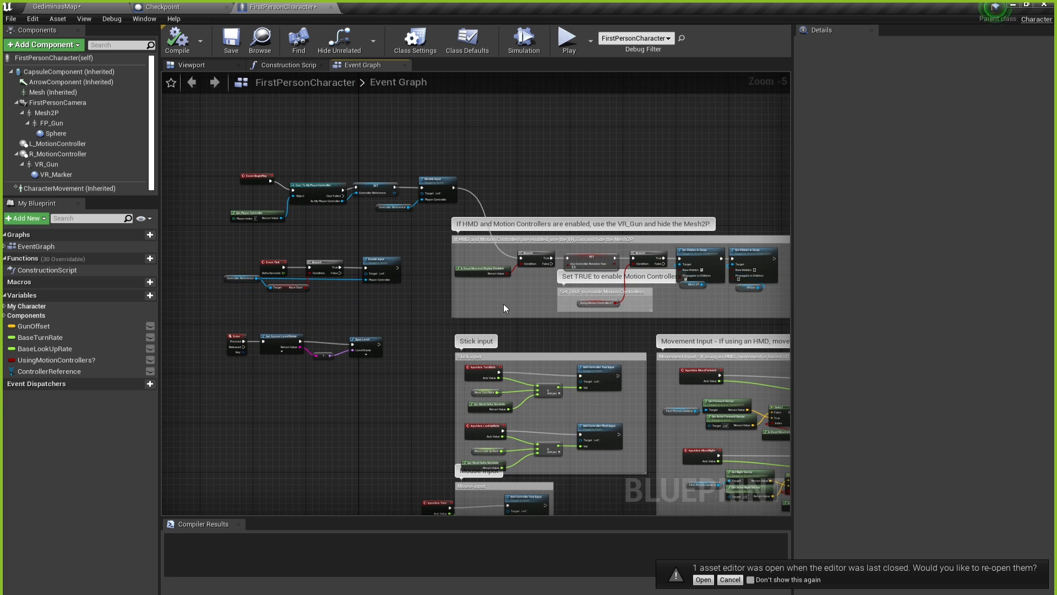
{"action": "left_click", "coordinate": [290, 64]}
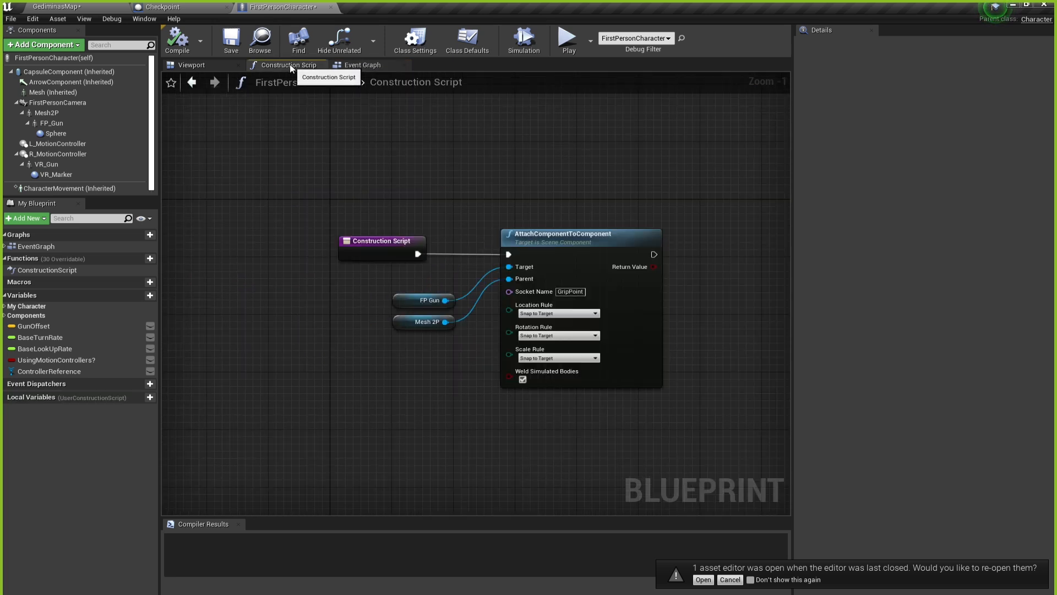
{"action": "scroll", "coordinate": [369, 314], "scroll_direction": "up", "scroll_amount": 1}
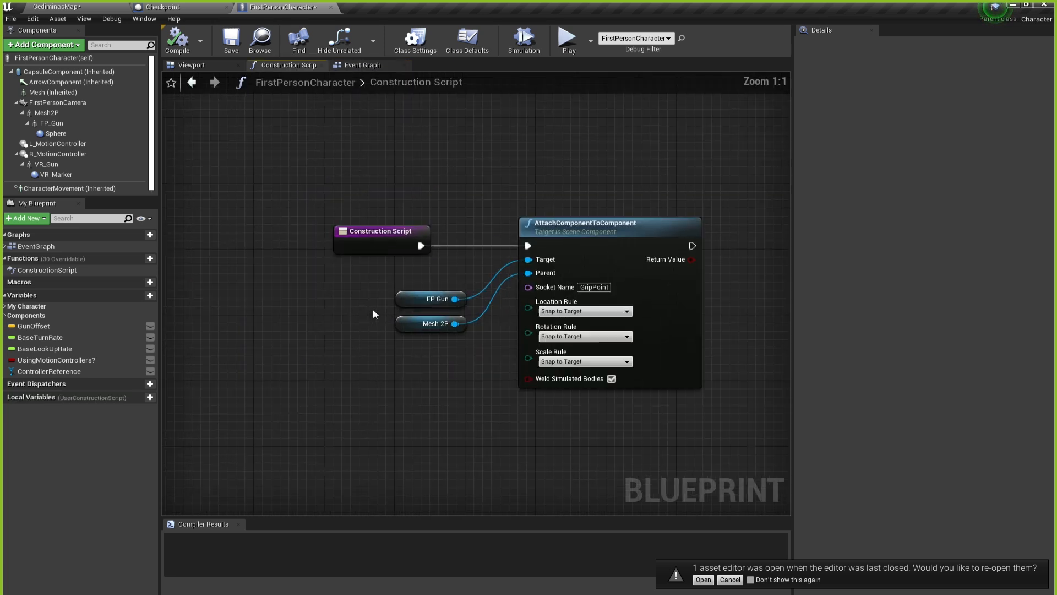
Set the FirstPersonCamera's field of view to 60° in the blueprint viewport, and compile and save the blueprint.
{"action": "left_click", "coordinate": [193, 65]}
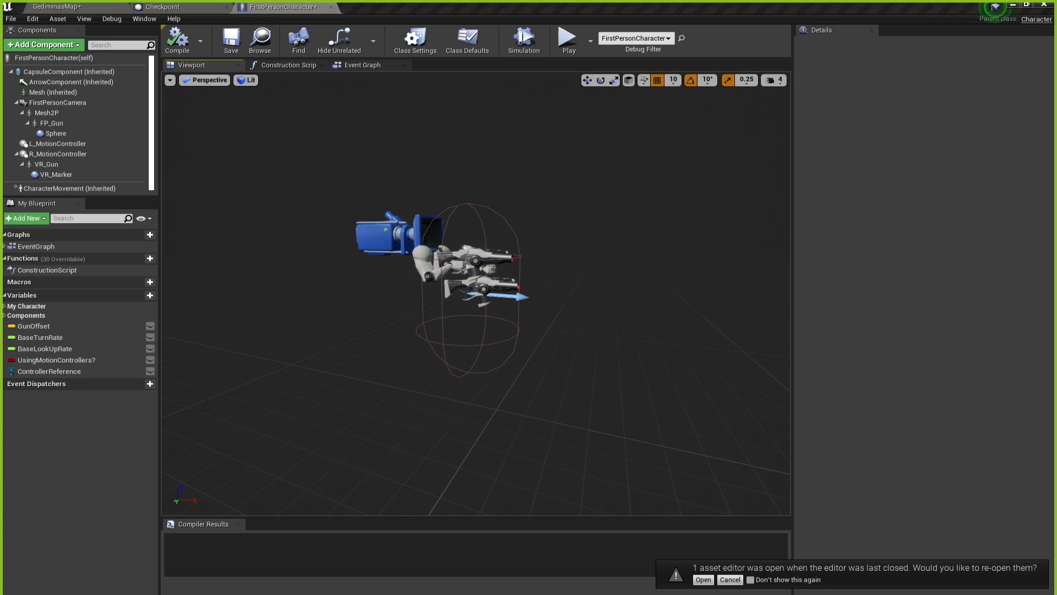
{"action": "left_click", "coordinate": [377, 228]}
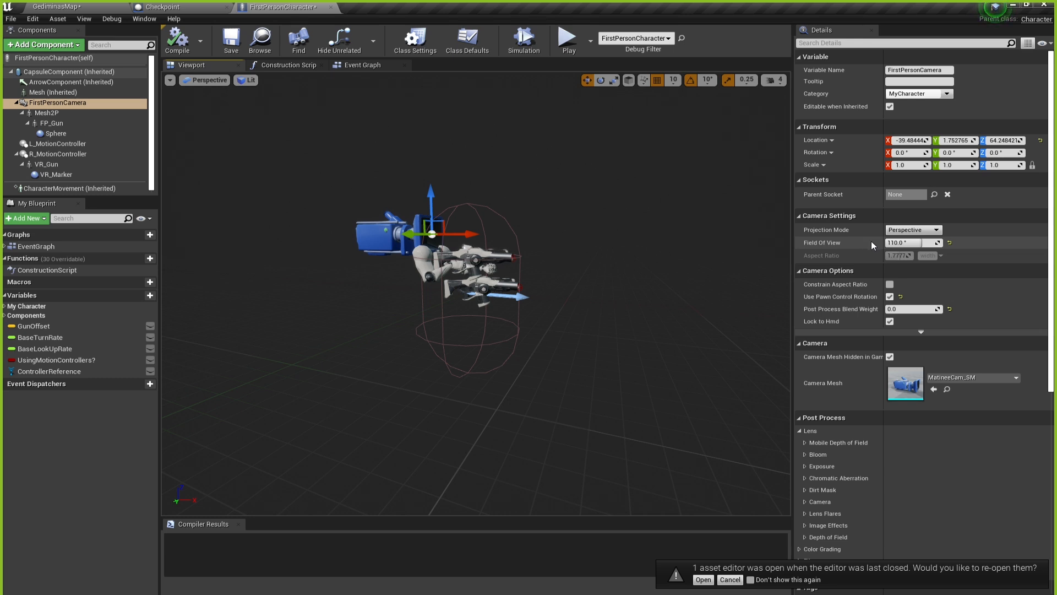
{"action": "left_click", "coordinate": [904, 243]}
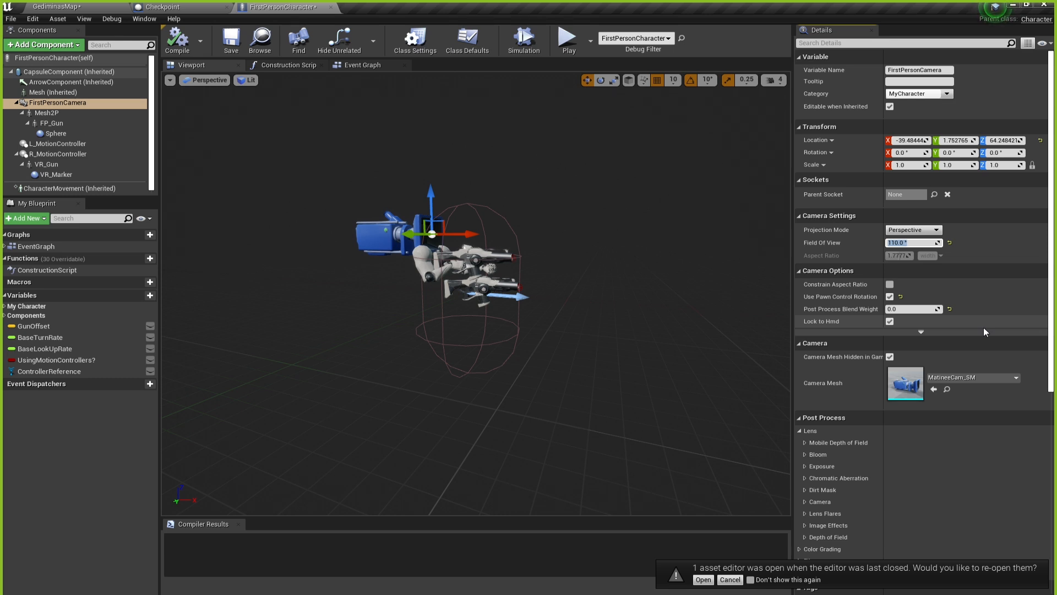
{"action": "type", "text": "60"}
{"action": "key", "text": "Return"}
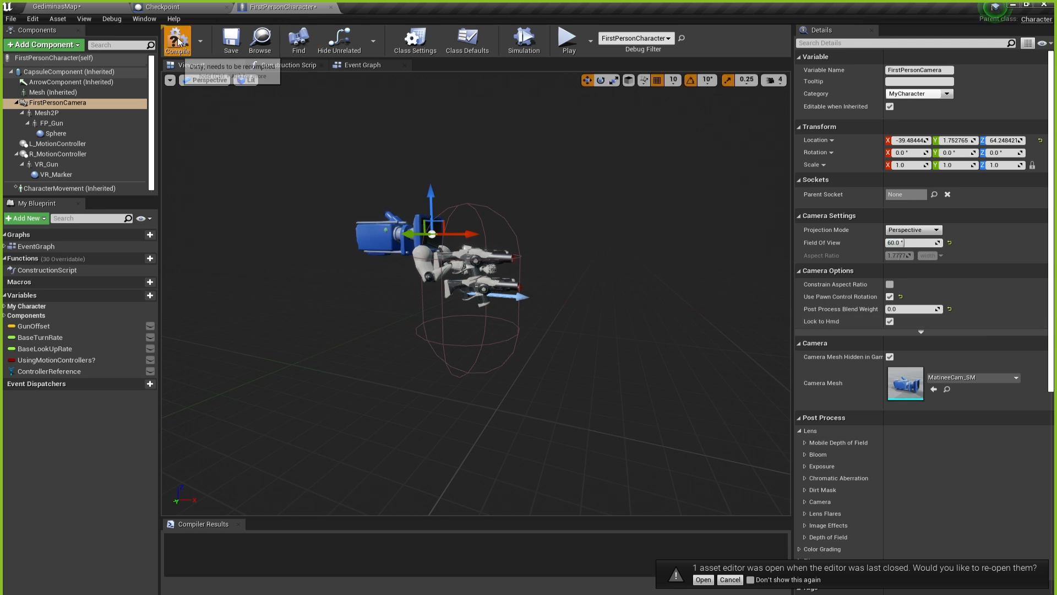
{"action": "left_click", "coordinate": [174, 35]}
{"action": "key", "text": "ctrl+s"}
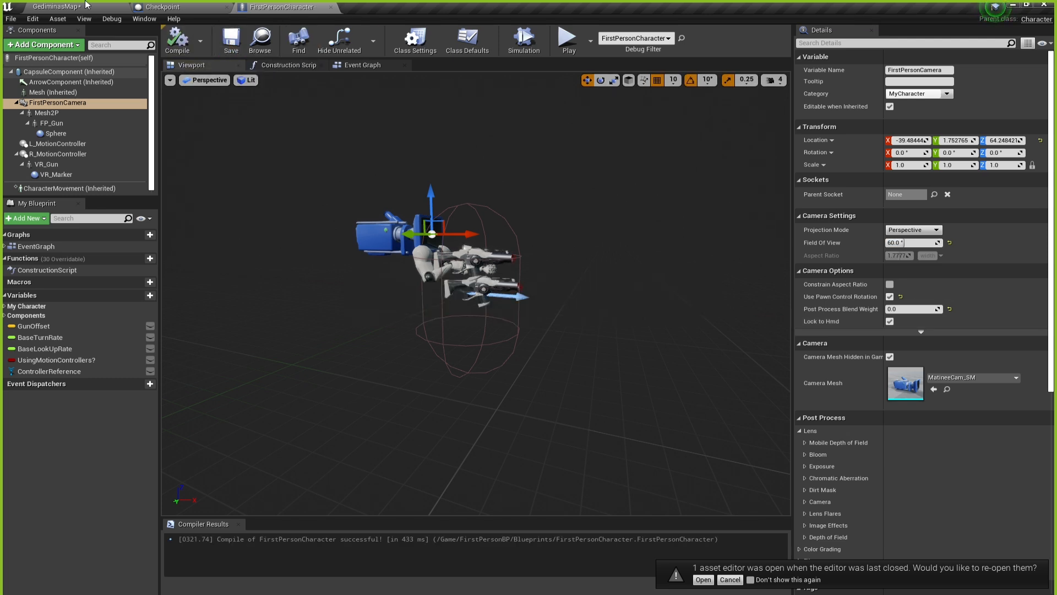
Return to the level, play-test the game with the changed camera and end the play session.
{"action": "left_click", "coordinate": [86, 7]}
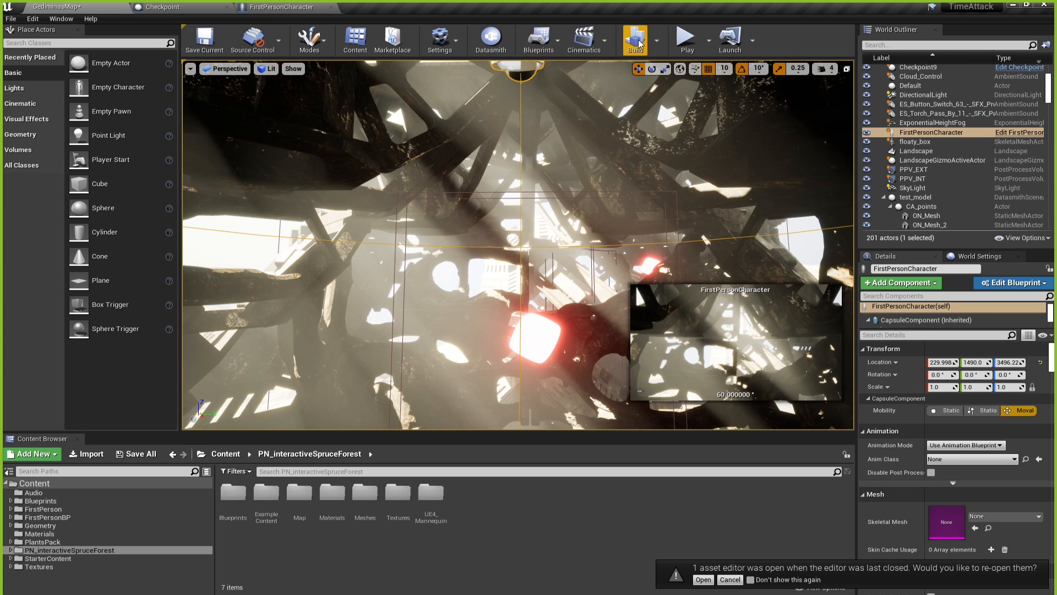
{"action": "left_click", "coordinate": [684, 40]}
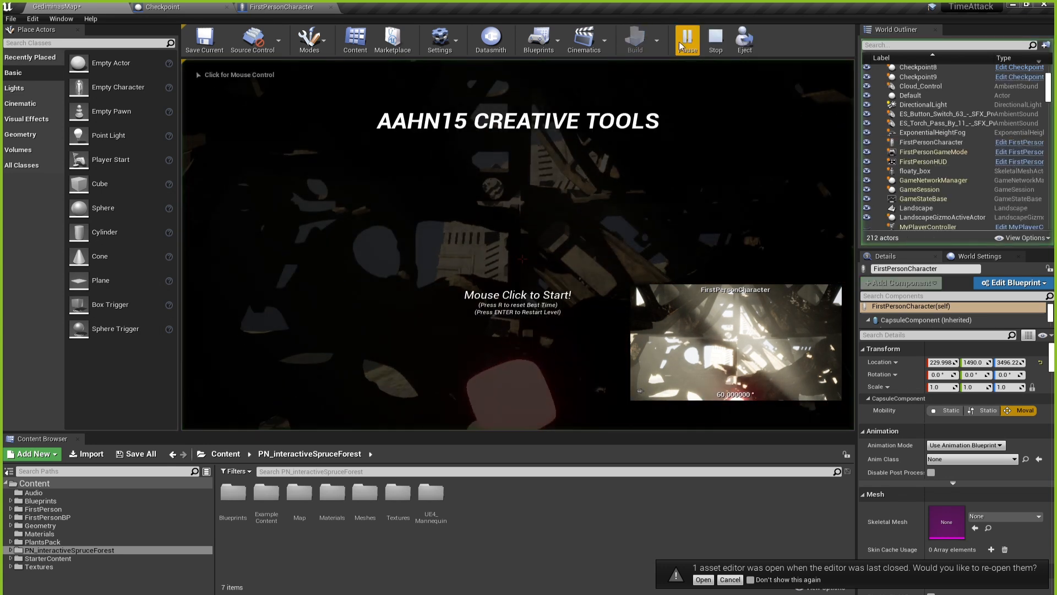
{"action": "left_click", "coordinate": [539, 202]}
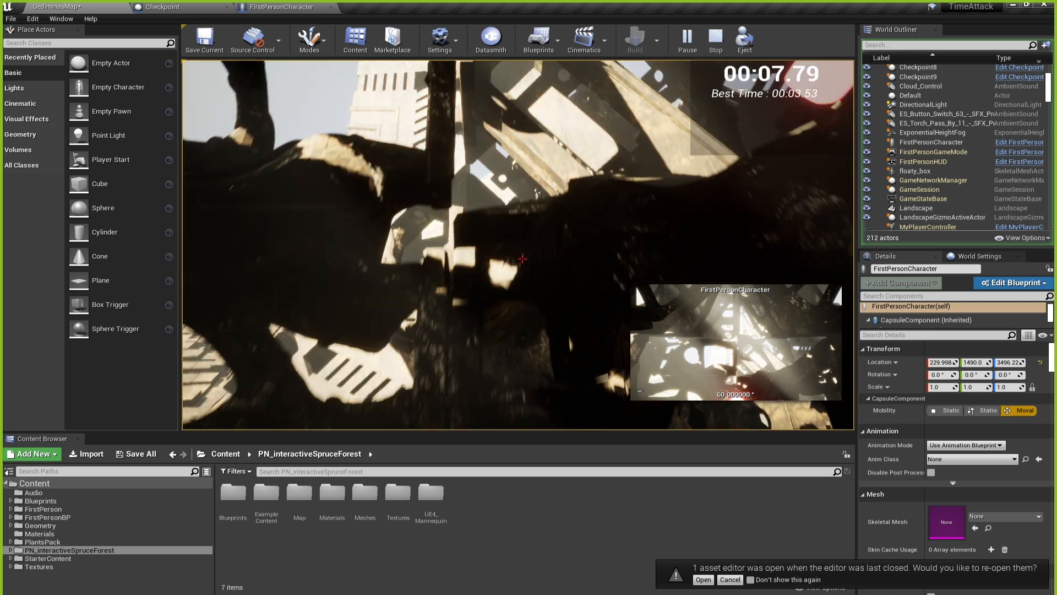
{"action": "key", "text": "Escape"}
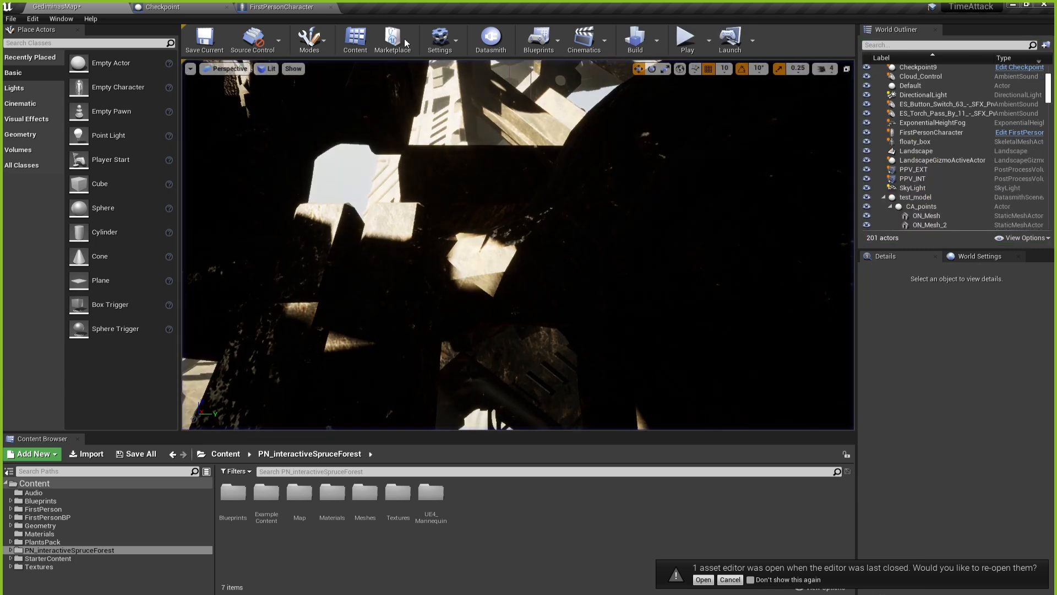
Set the FirstPersonCamera's field of view to 180° in the FirstPersonCharacter blueprint, and compile and save it.
{"action": "left_click", "coordinate": [281, 7]}
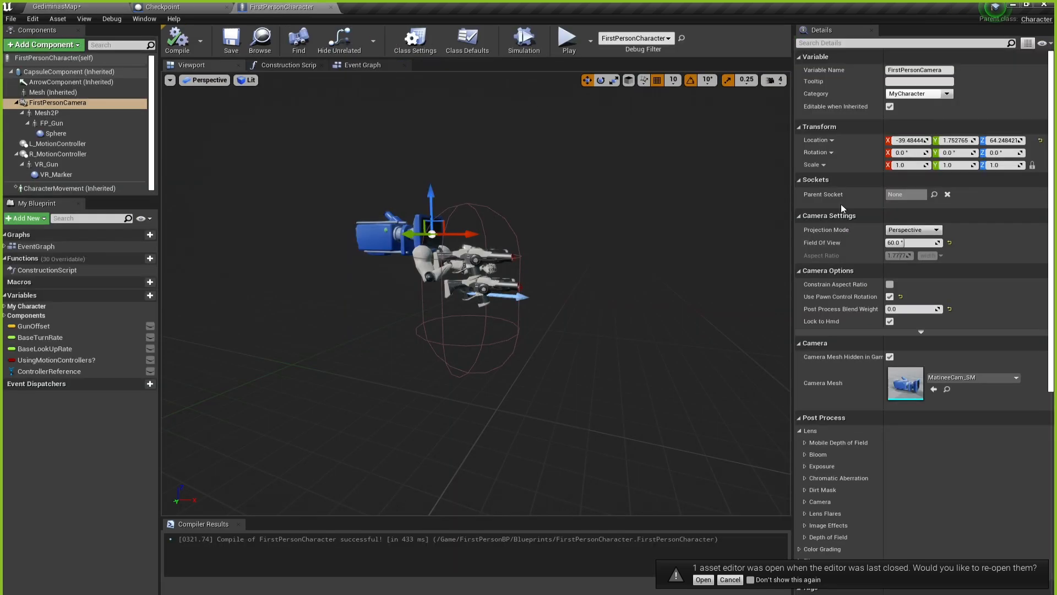
{"action": "left_click", "coordinate": [906, 243]}
{"action": "type", "text": "180"}
{"action": "key", "text": "Return"}
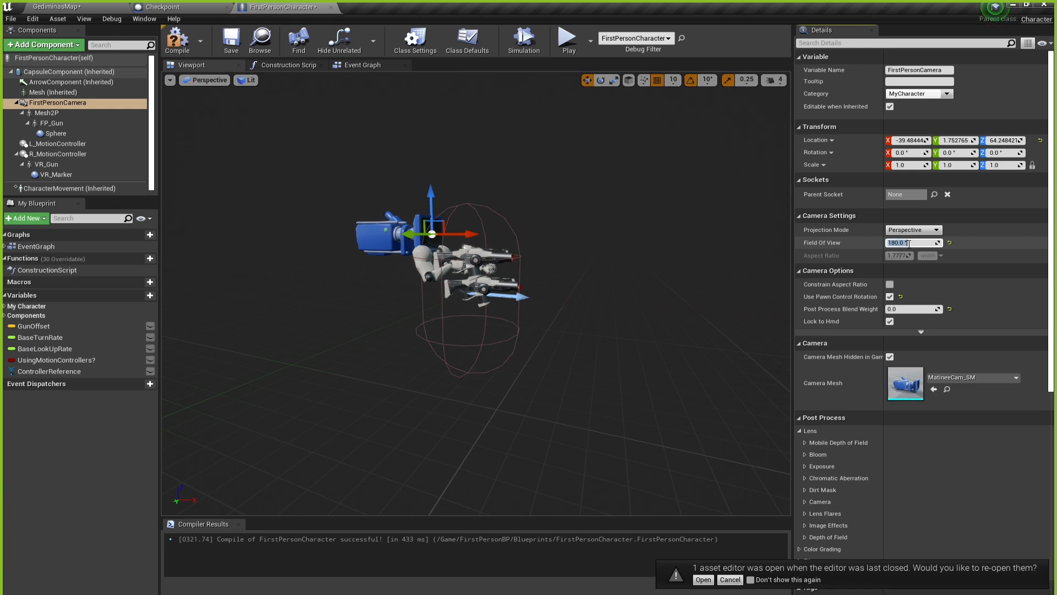
{"action": "left_click", "coordinate": [179, 45]}
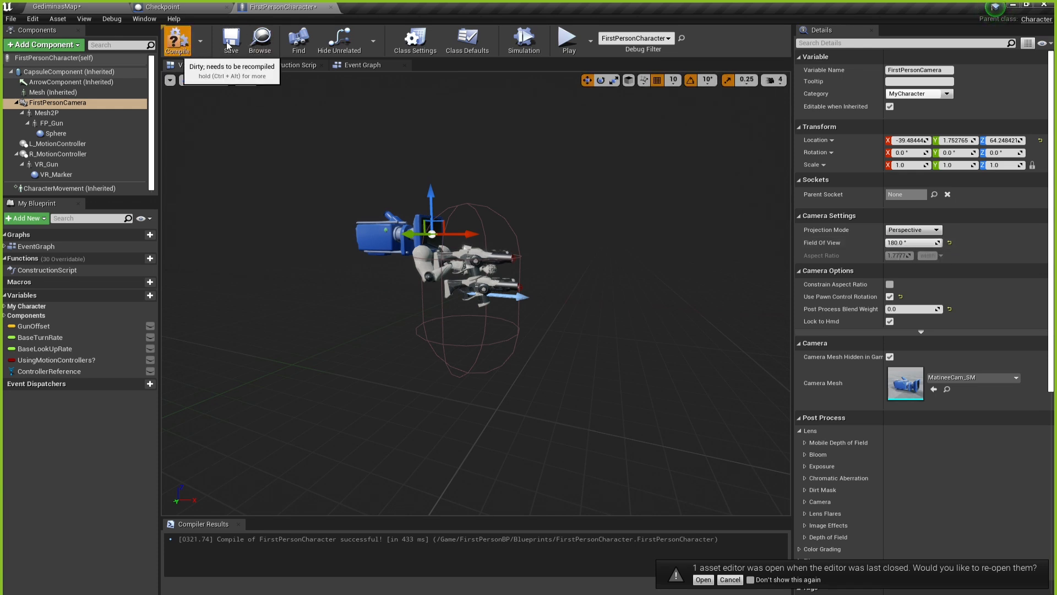
{"action": "left_click", "coordinate": [231, 42]}
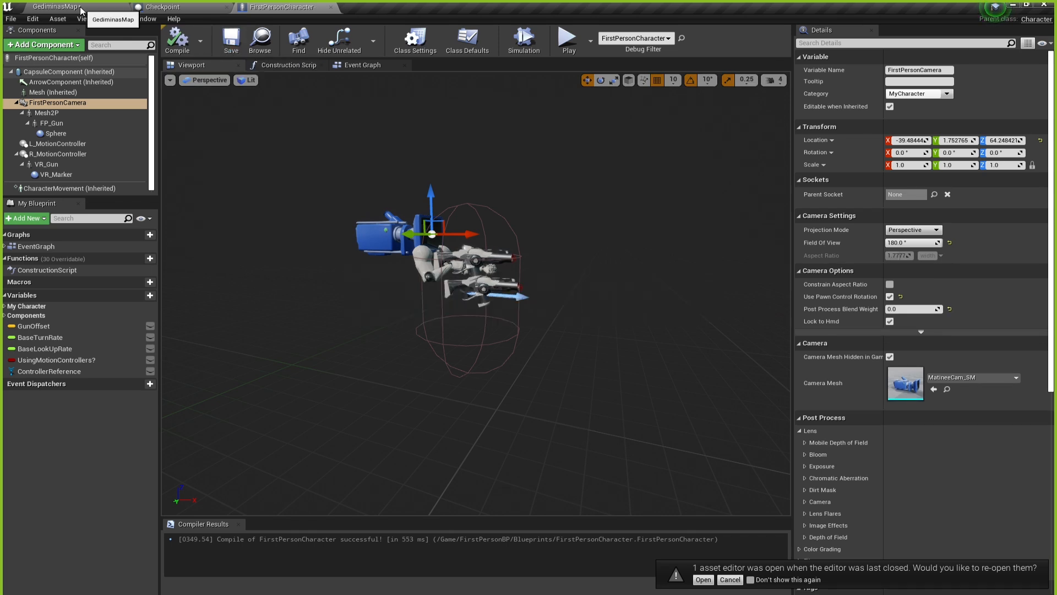
Play-test the level with the 180° field of view, moving forward briefly, and end the play session.
{"action": "left_click", "coordinate": [85, 7]}
{"action": "left_click", "coordinate": [689, 44]}
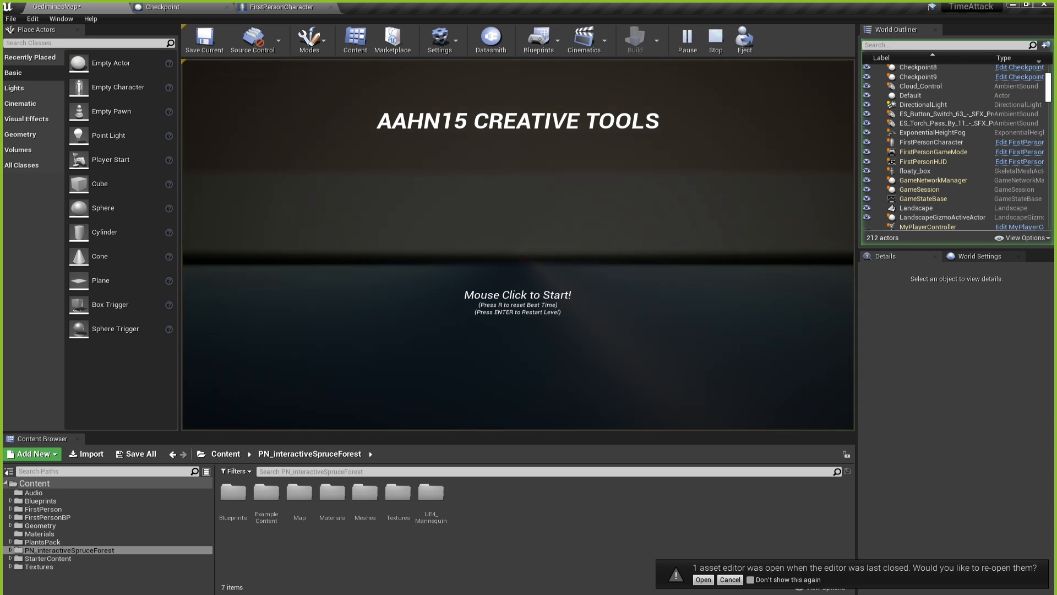
{"action": "left_click", "coordinate": [568, 193]}
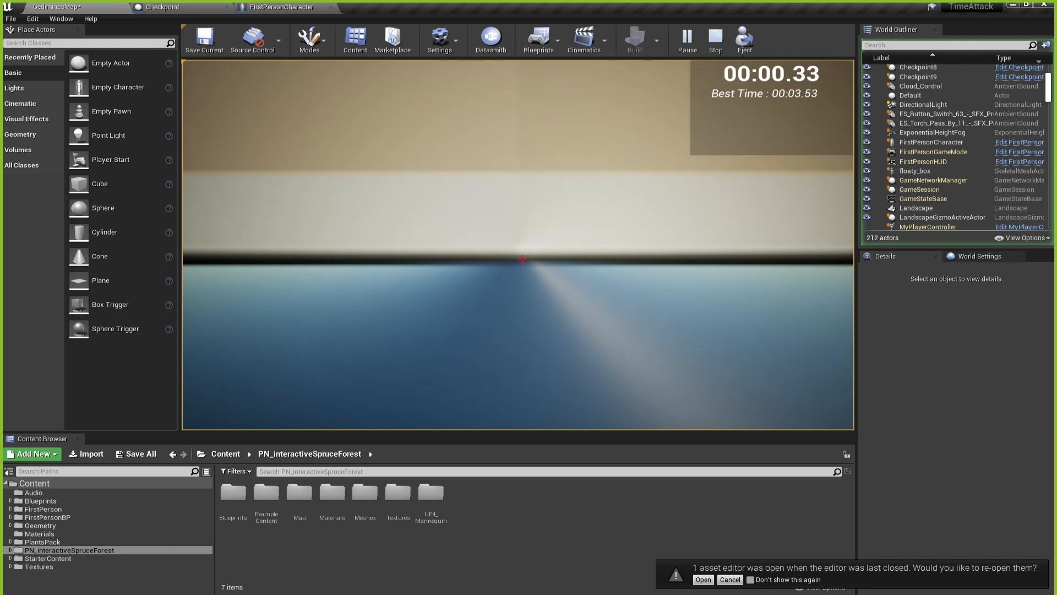
{"action": "key", "text": "w"}
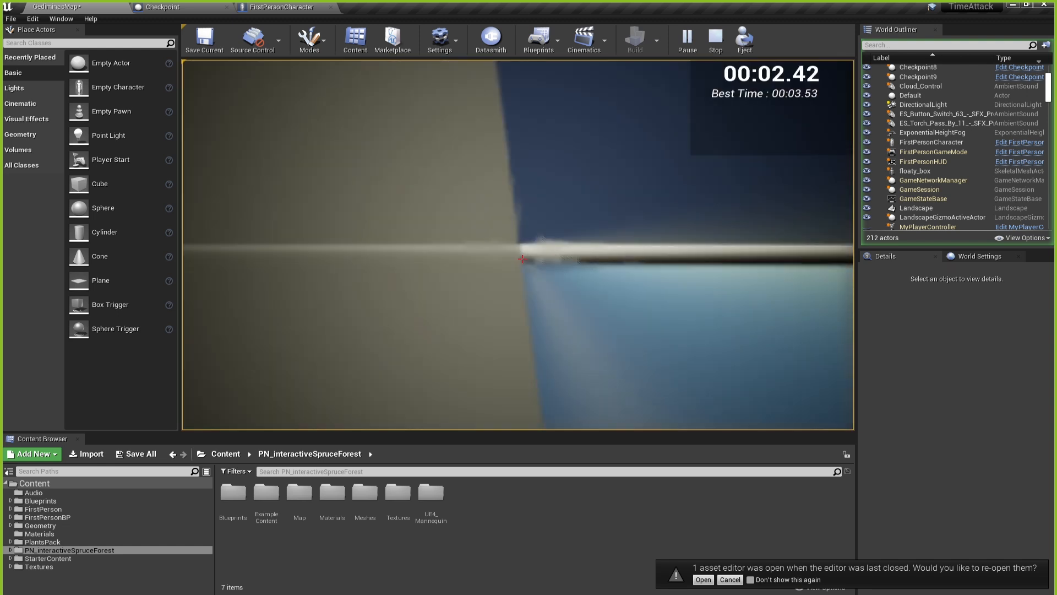
{"action": "key", "text": "Escape"}
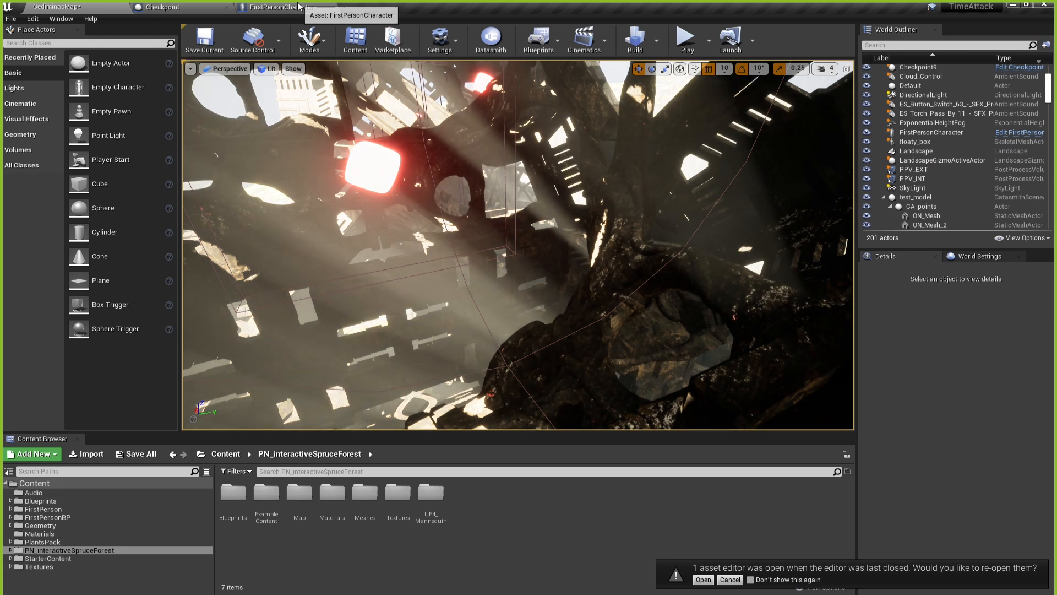
Reduce the FirstPersonCamera's field of view to 140° in the character blueprint, and compile and save it.
{"action": "left_click", "coordinate": [281, 6]}
{"action": "left_click", "coordinate": [909, 241]}
{"action": "type", "text": "140"}
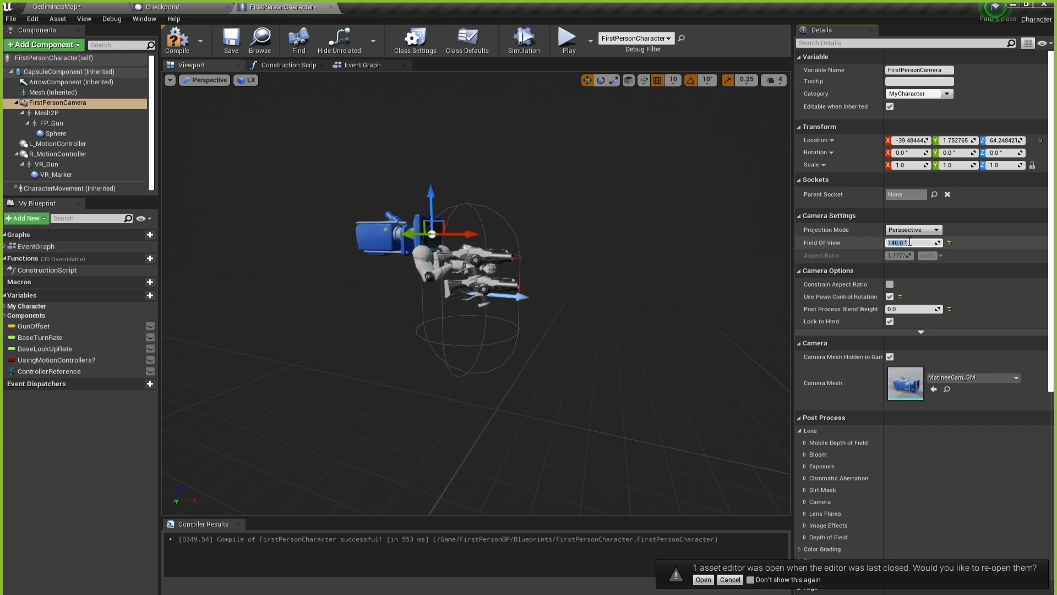
{"action": "key", "text": "Return"}
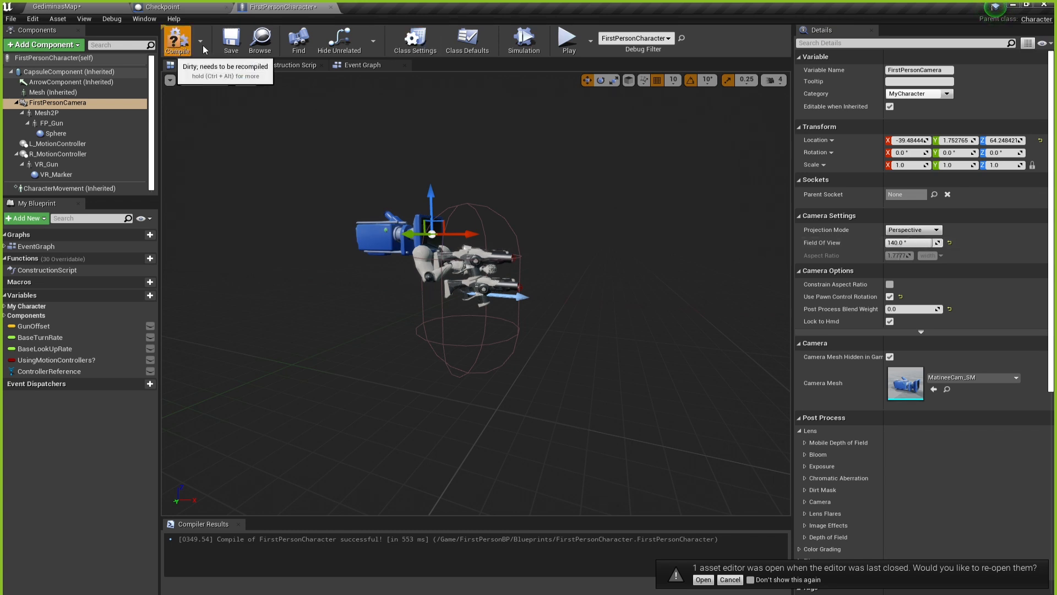
{"action": "left_click", "coordinate": [177, 41]}
{"action": "left_click", "coordinate": [231, 42]}
Play-test the level with the 140° field of view, moving through the checkpoints, and end the play session.
{"action": "left_click", "coordinate": [94, 5]}
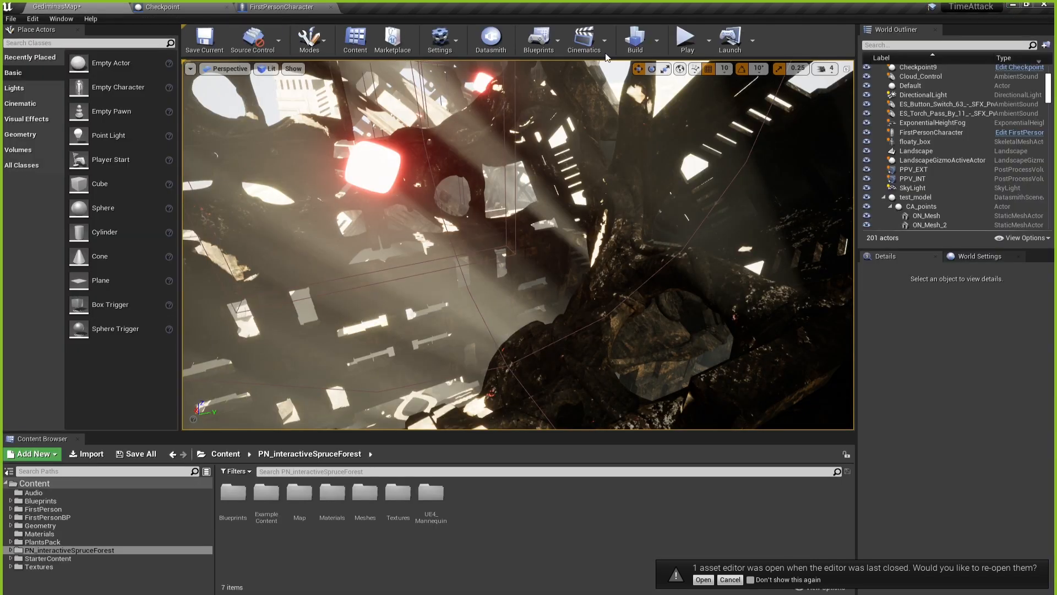
{"action": "left_click", "coordinate": [685, 42]}
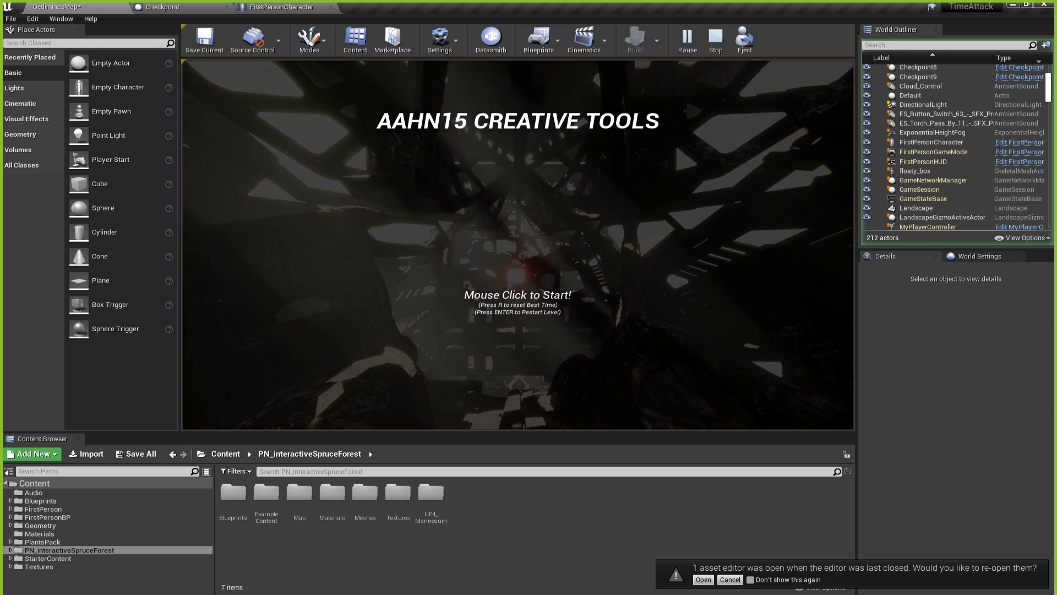
{"action": "left_click", "coordinate": [538, 140]}
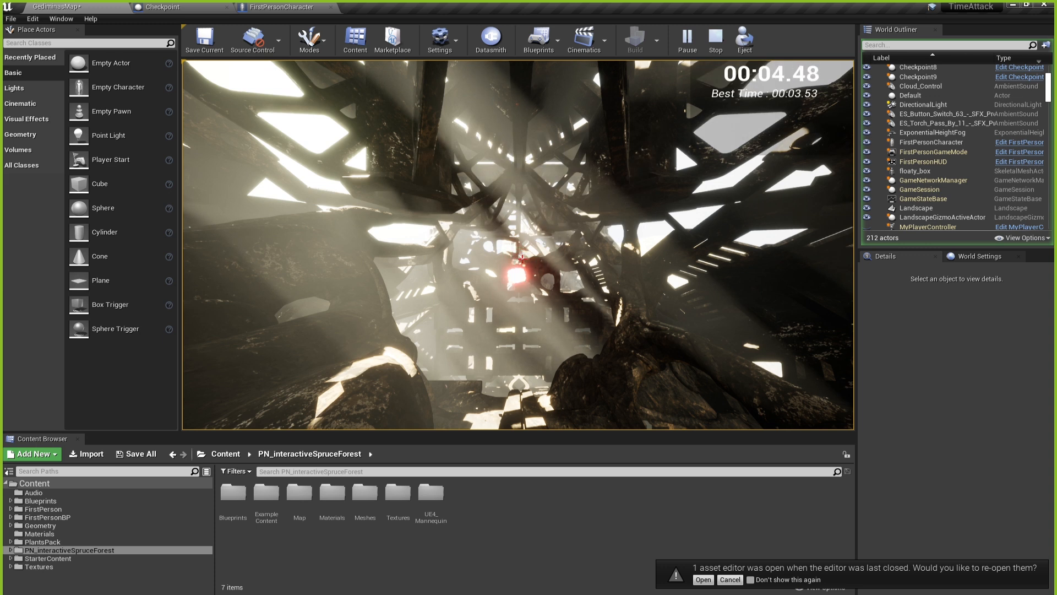
{"action": "key", "text": "w"}
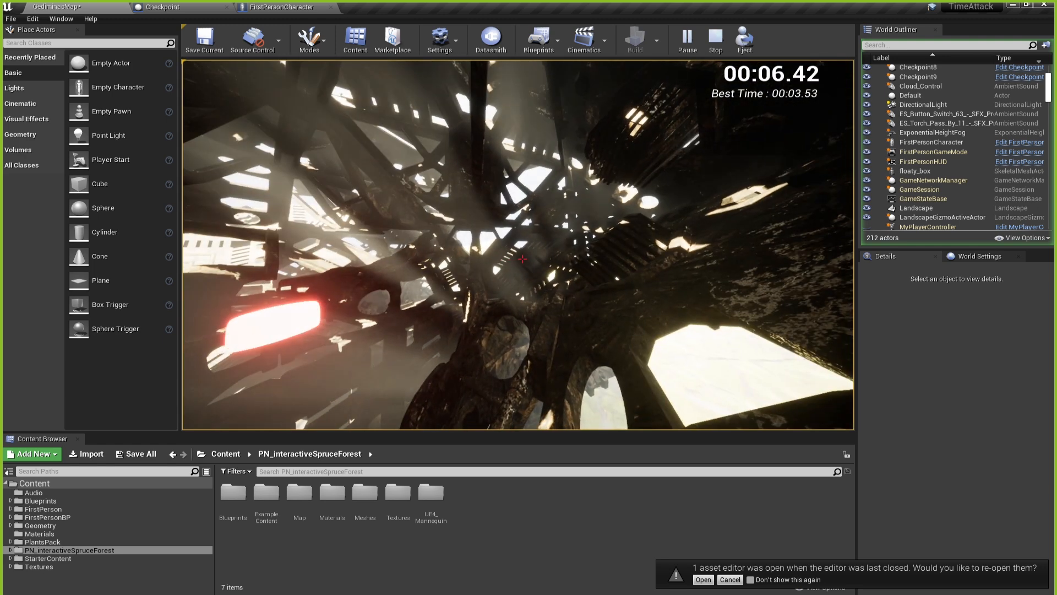
{"action": "key", "text": "a"}
{"action": "key", "text": "d"}
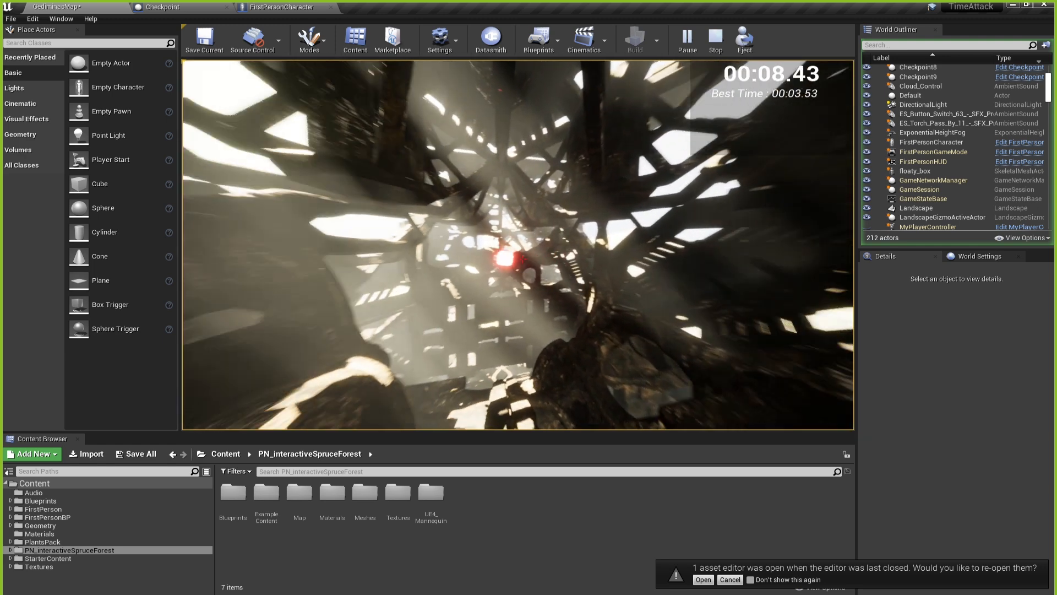
{"action": "key", "text": "w"}
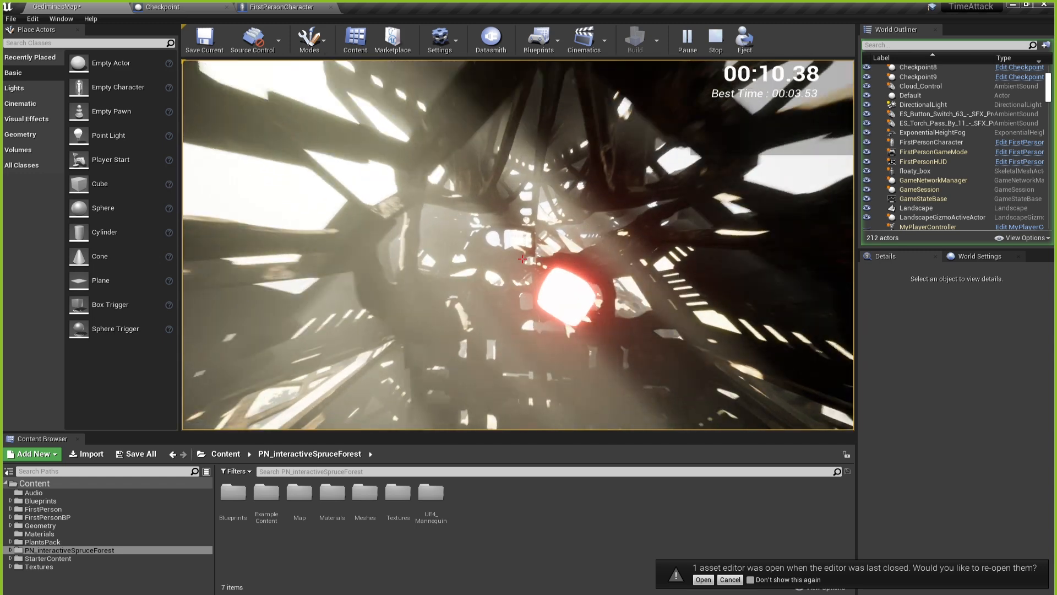
{"action": "key", "text": "w"}
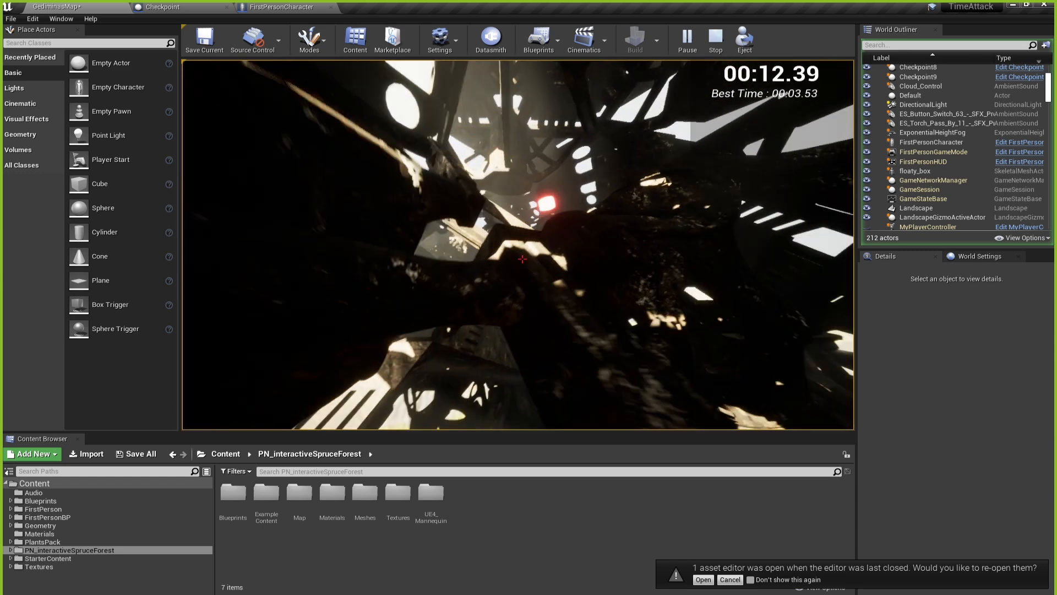
{"action": "key", "text": "w"}
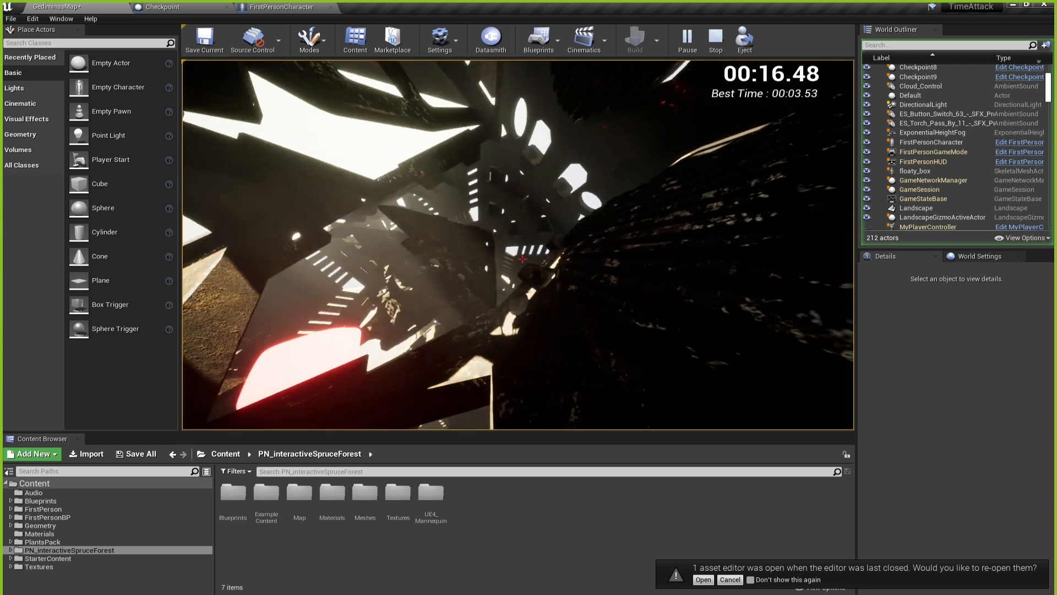
{"action": "key", "text": "Escape"}
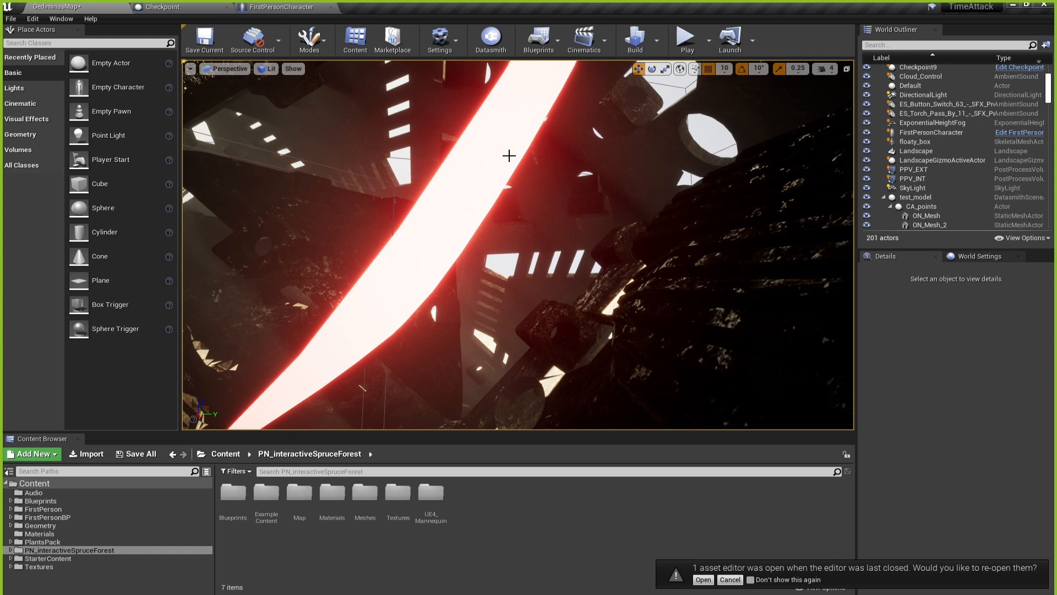
{"action": "right_click_drag", "start_coordinate": [484, 172], "coordinate": [182, 177]}
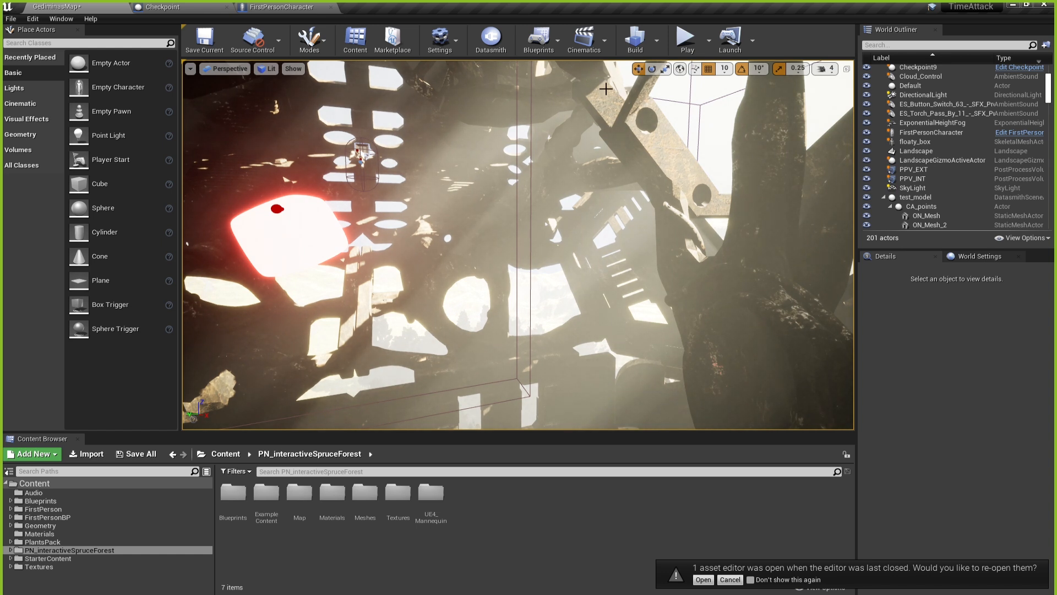
Set the FirstPersonCamera's field of view to 110° in the character blueprint, and compile and save it.
{"action": "left_click", "coordinate": [281, 7]}
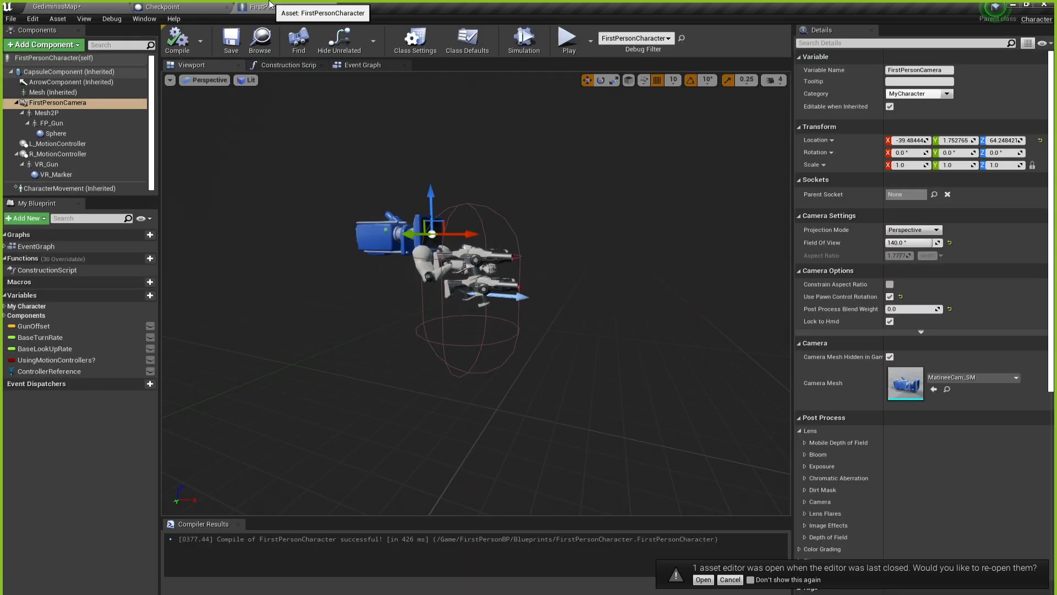
{"action": "left_click", "coordinate": [905, 243]}
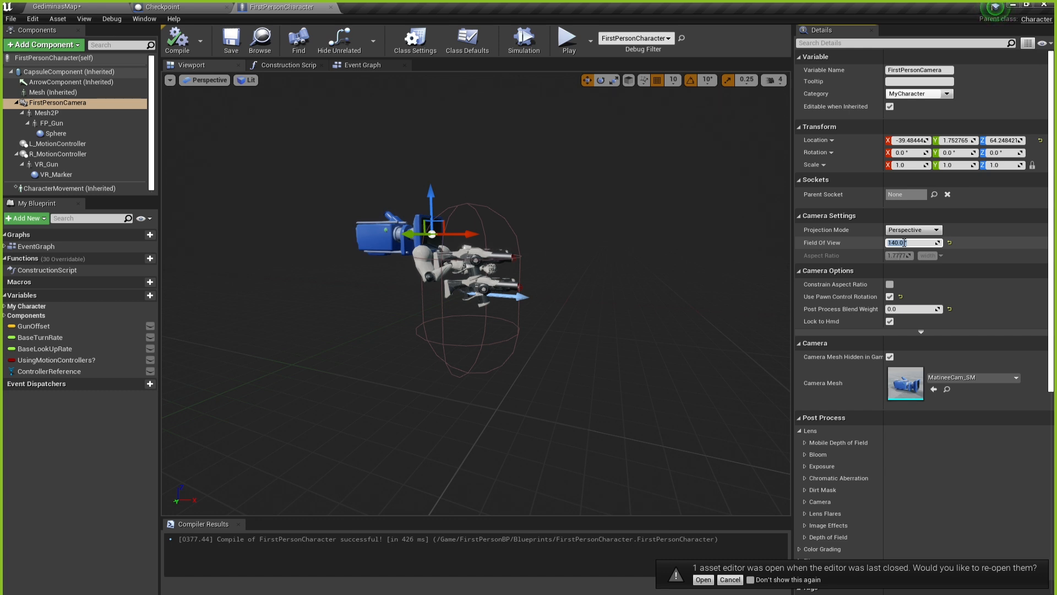
{"action": "type", "text": "110"}
{"action": "key", "text": "Return"}
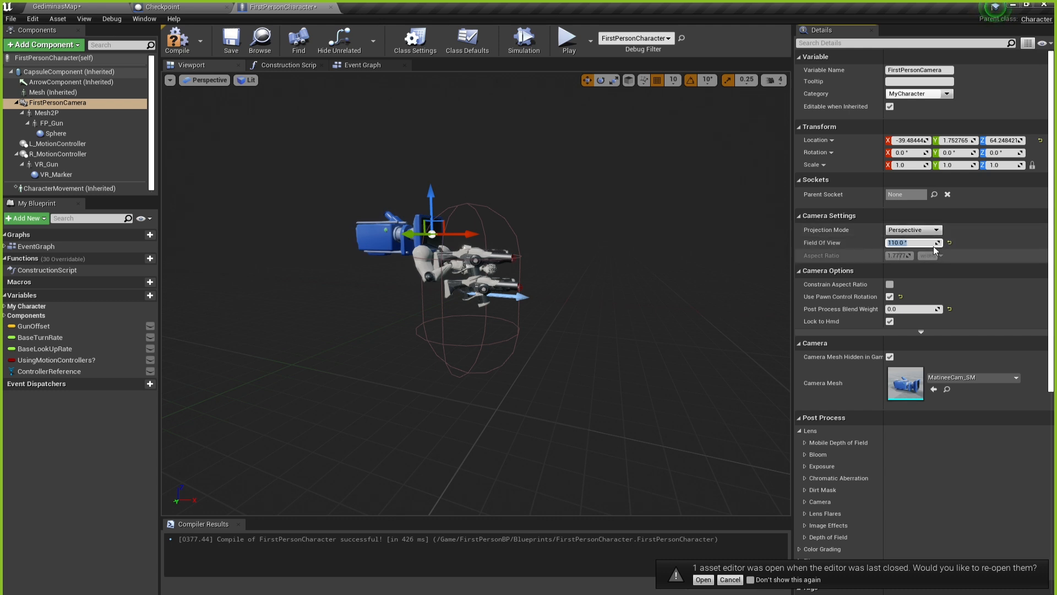
{"action": "left_click", "coordinate": [178, 39]}
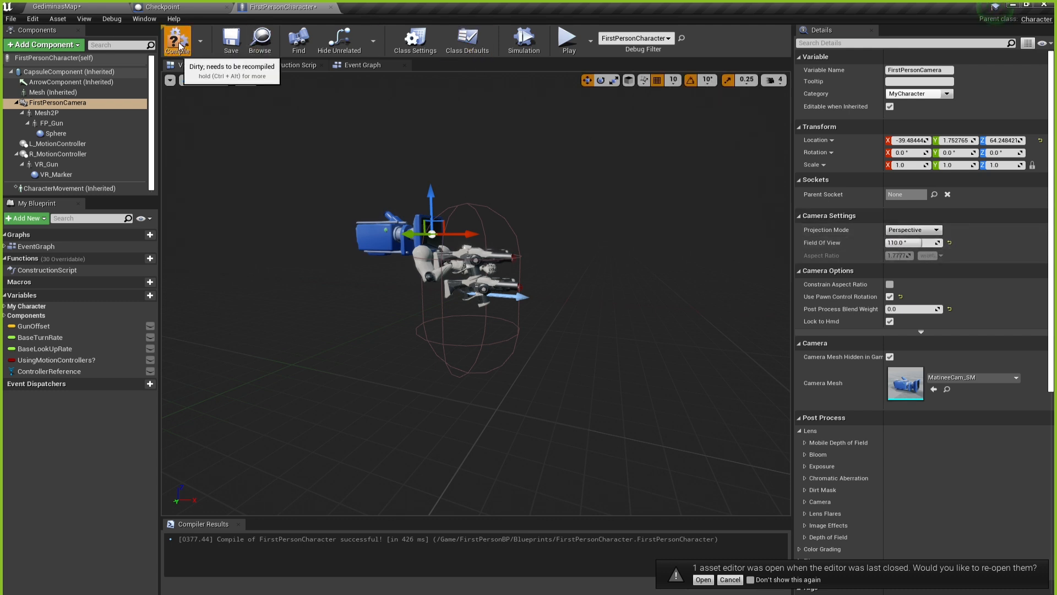
{"action": "left_click", "coordinate": [232, 41]}
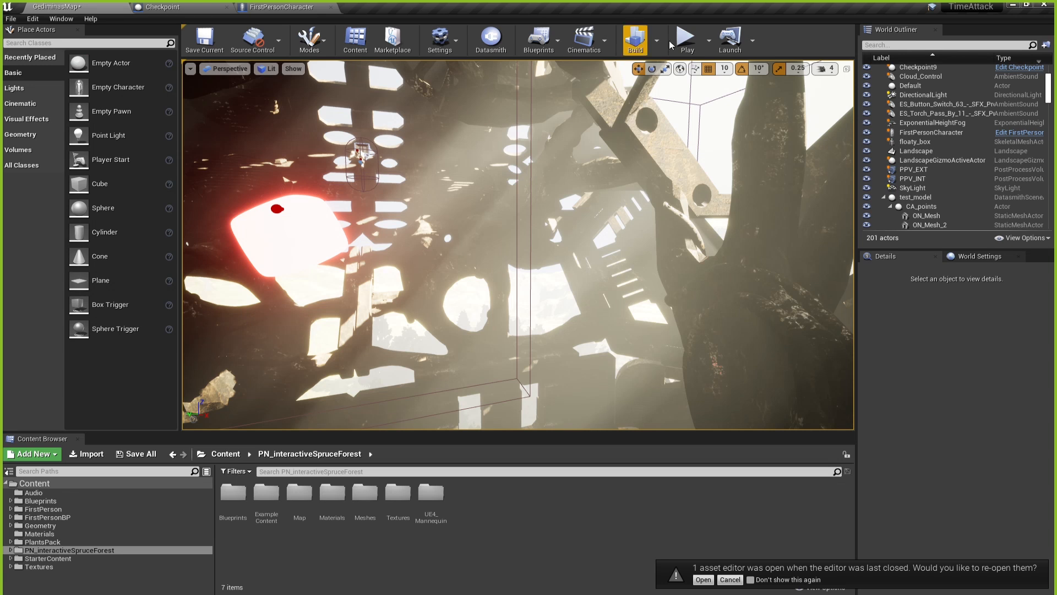
Play-test the level with the 110° field of view, release the mouse cursor and end the play session.
{"action": "left_click", "coordinate": [695, 44]}
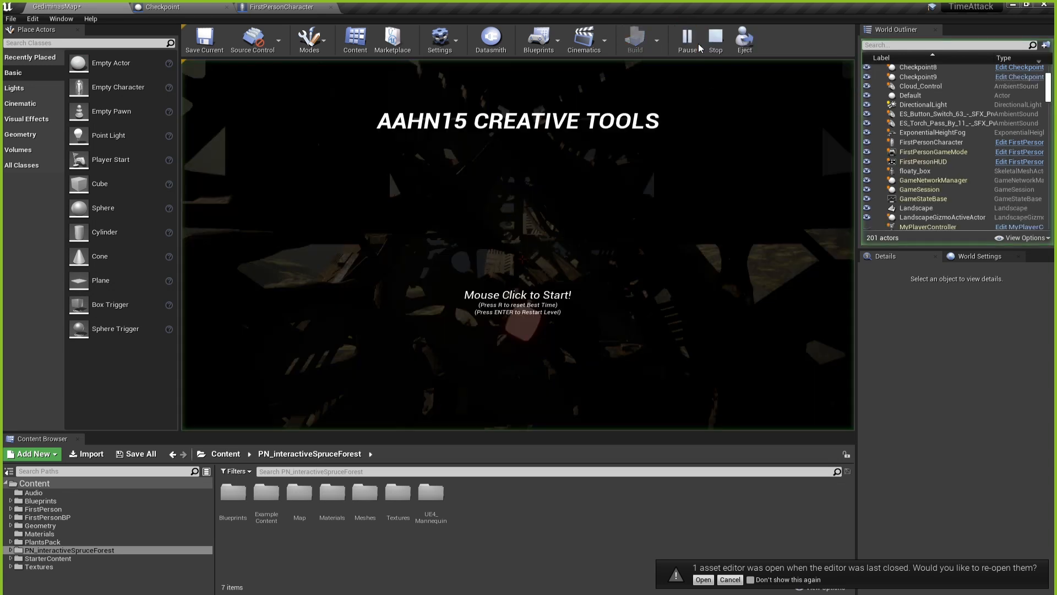
{"action": "left_click", "coordinate": [534, 282]}
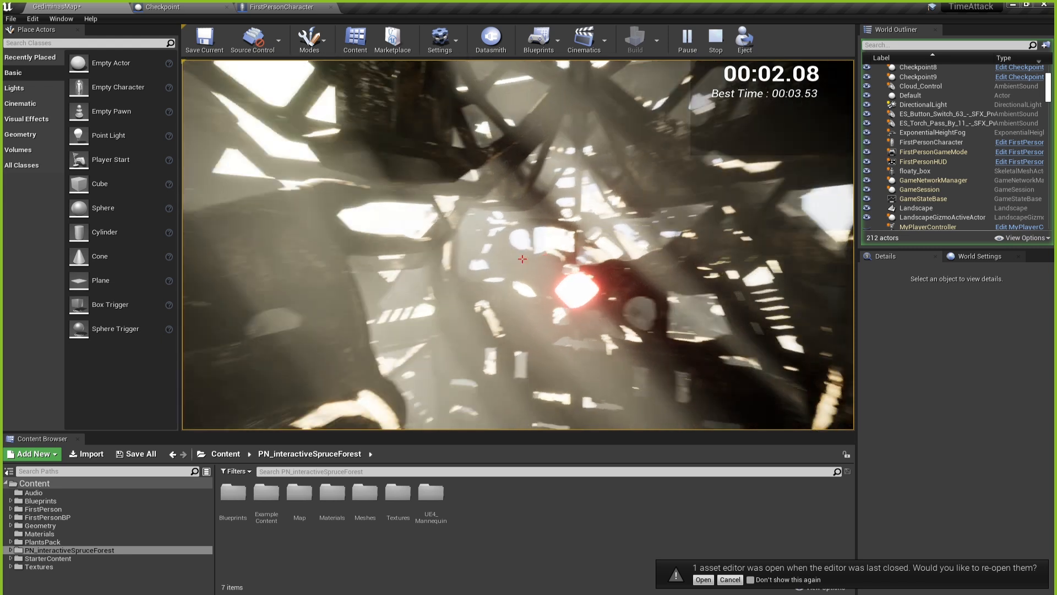
{"action": "key", "text": "shift+F1"}
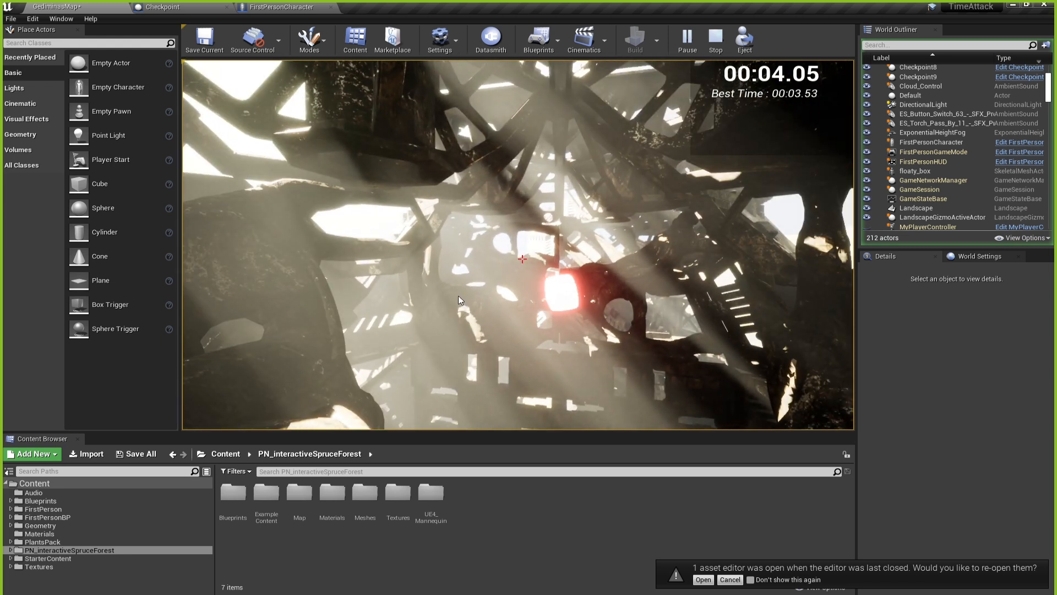
{"action": "key", "text": "Escape"}
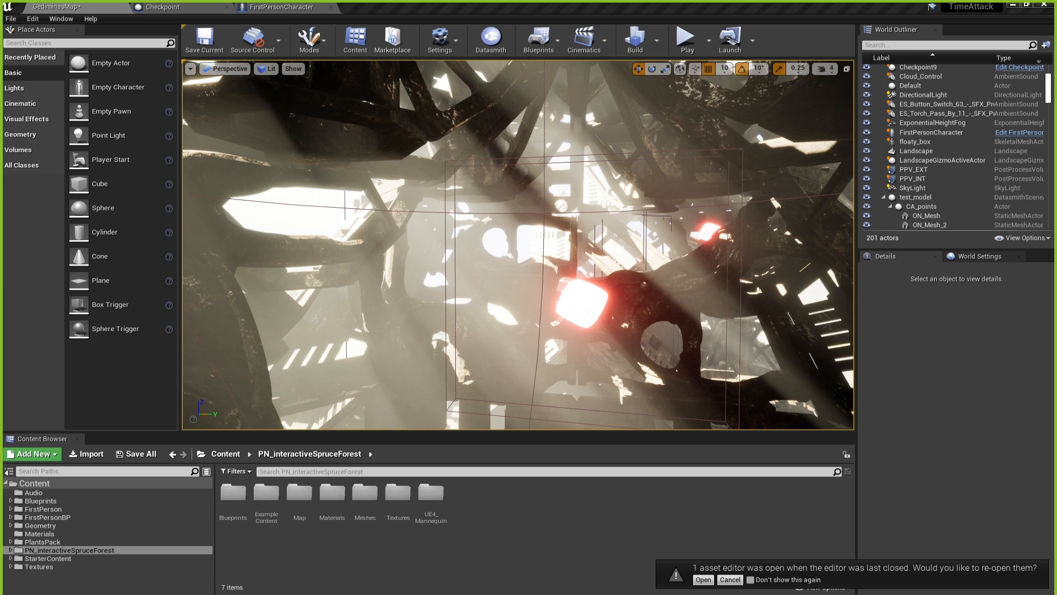
Delete the two multiply nodes on the Turn and LookUp axis values in the character's Event Graph, in the Mouse input section.
{"action": "left_click", "coordinate": [300, 5]}
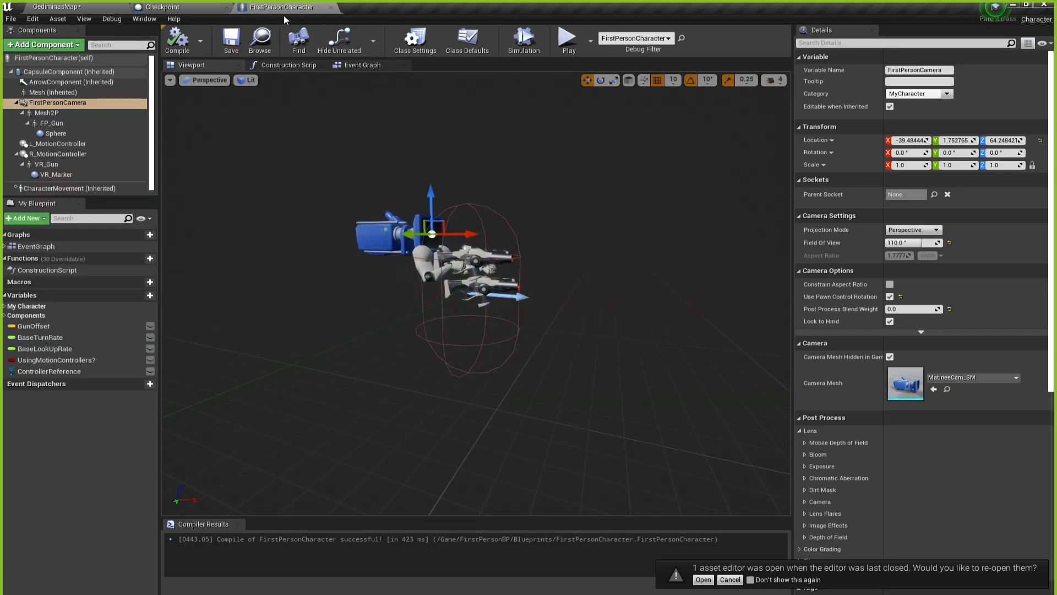
{"action": "left_click", "coordinate": [354, 68]}
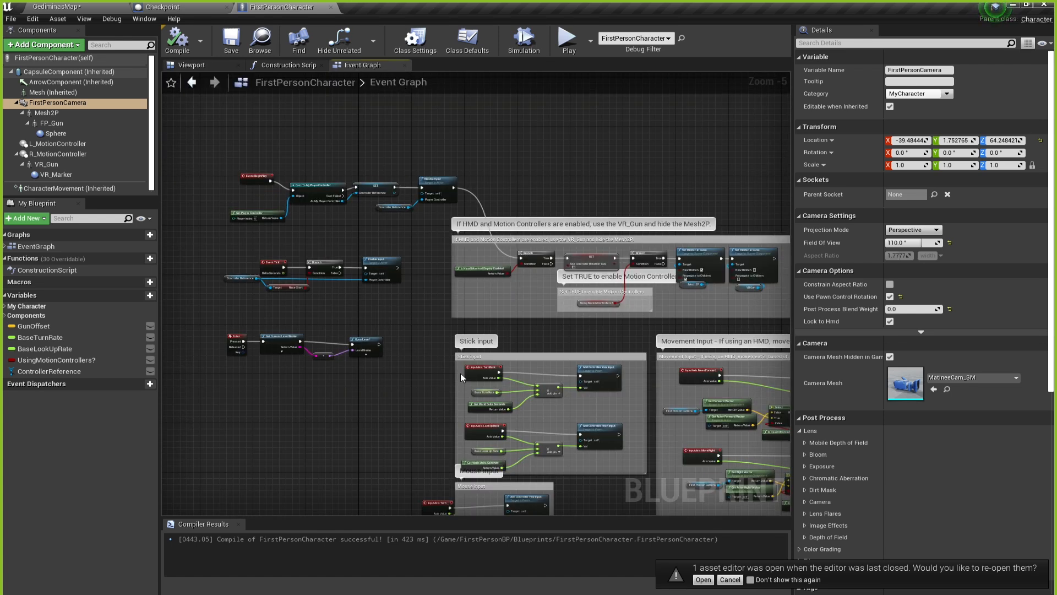
{"action": "scroll", "coordinate": [460, 372], "scroll_direction": "up", "scroll_amount": 5}
{"action": "right_click_drag", "start_coordinate": [404, 351], "coordinate": [384, 275]}
{"action": "left_click", "coordinate": [404, 244]}
{"action": "key", "text": "Delete"}
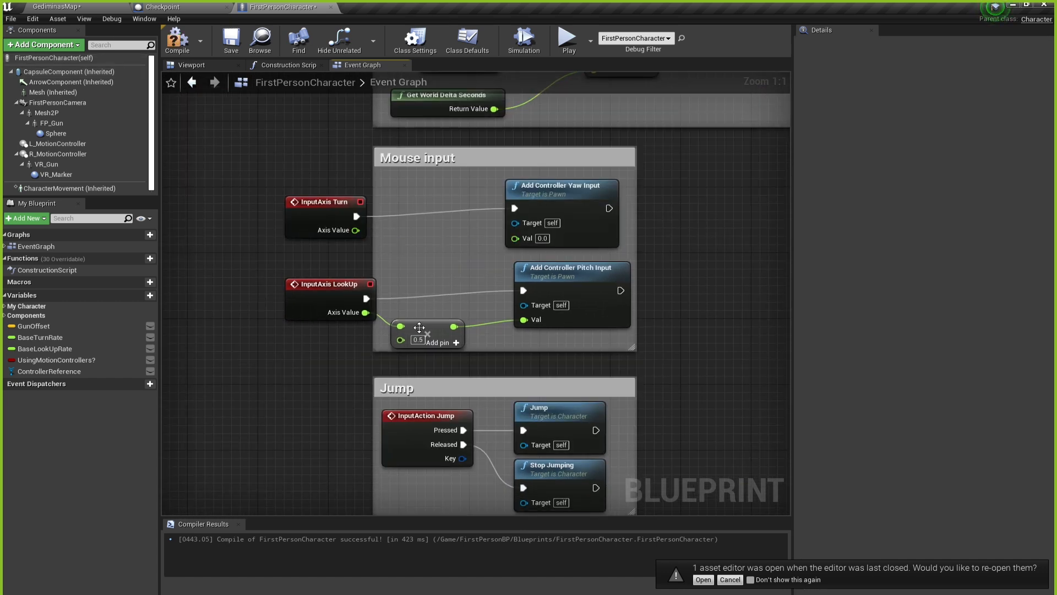
{"action": "left_click", "coordinate": [418, 327]}
{"action": "key", "text": "Delete"}
Wire the InputAxis Turn and LookUp values directly to the yaw and pitch Val inputs, and move both event nodes inside the Mouse input comment.
{"action": "left_click_drag", "start_coordinate": [355, 231], "coordinate": [515, 238]}
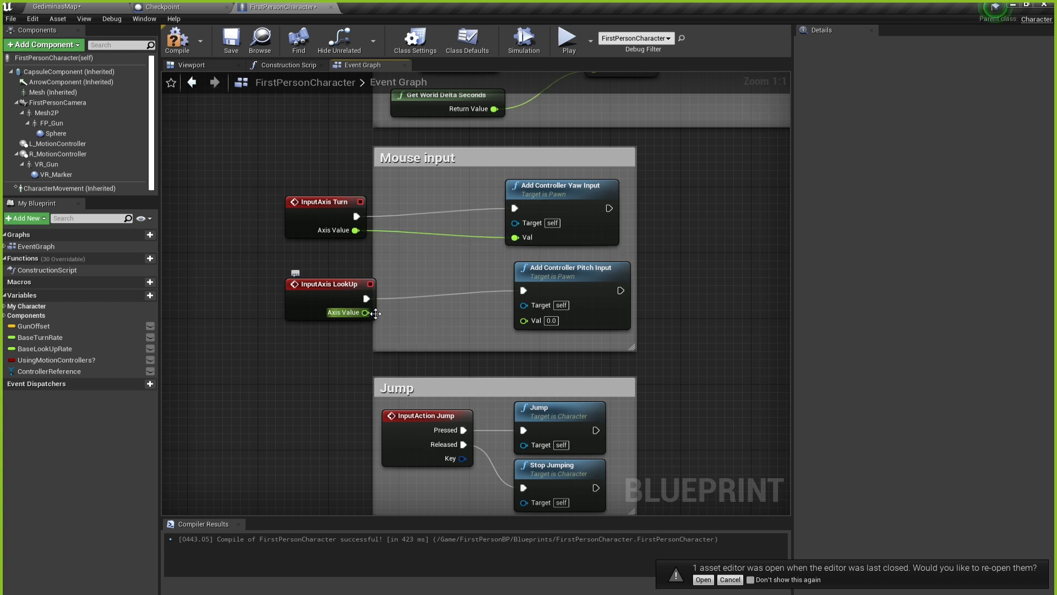
{"action": "left_click_drag", "start_coordinate": [365, 312], "coordinate": [524, 321]}
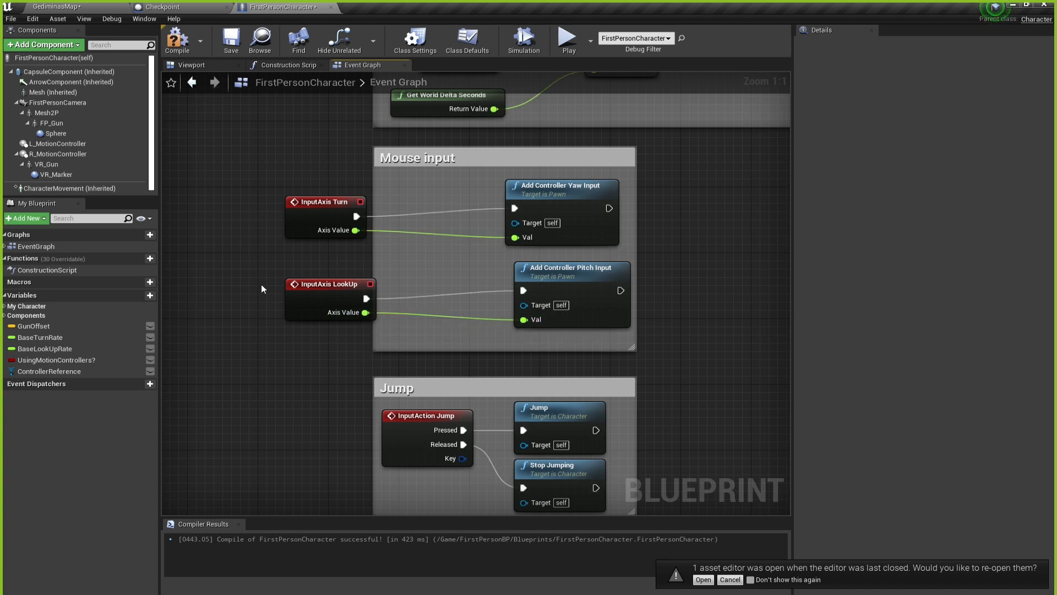
{"action": "left_click_drag", "start_coordinate": [333, 202], "coordinate": [428, 202]}
{"action": "left_click_drag", "start_coordinate": [329, 282], "coordinate": [434, 283]}
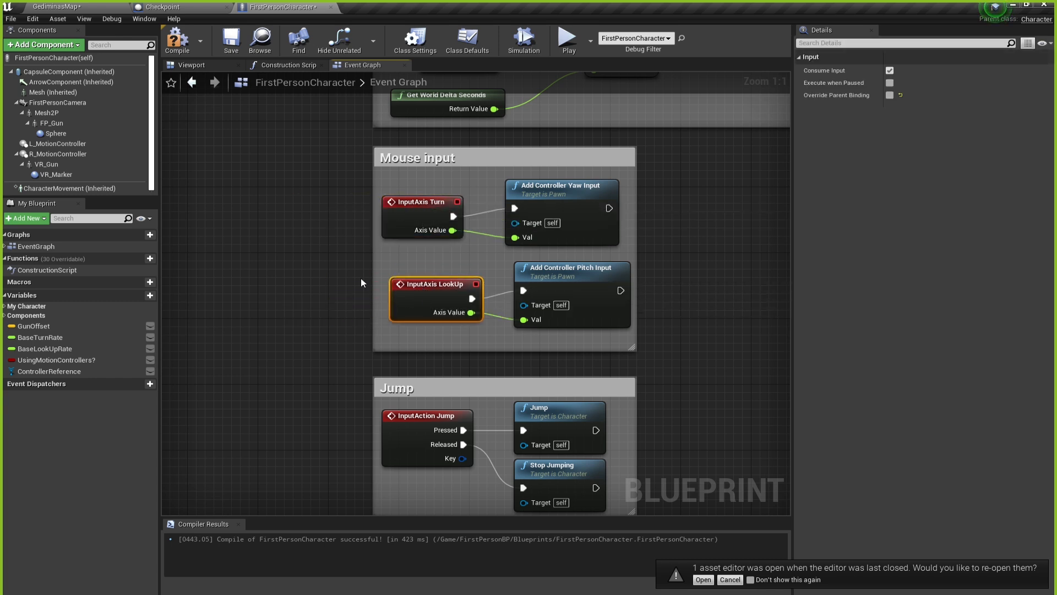
Move the InputAxis Turn and LookUp nodes away from the yaw and pitch nodes to make room between them.
{"action": "left_click", "coordinate": [304, 257]}
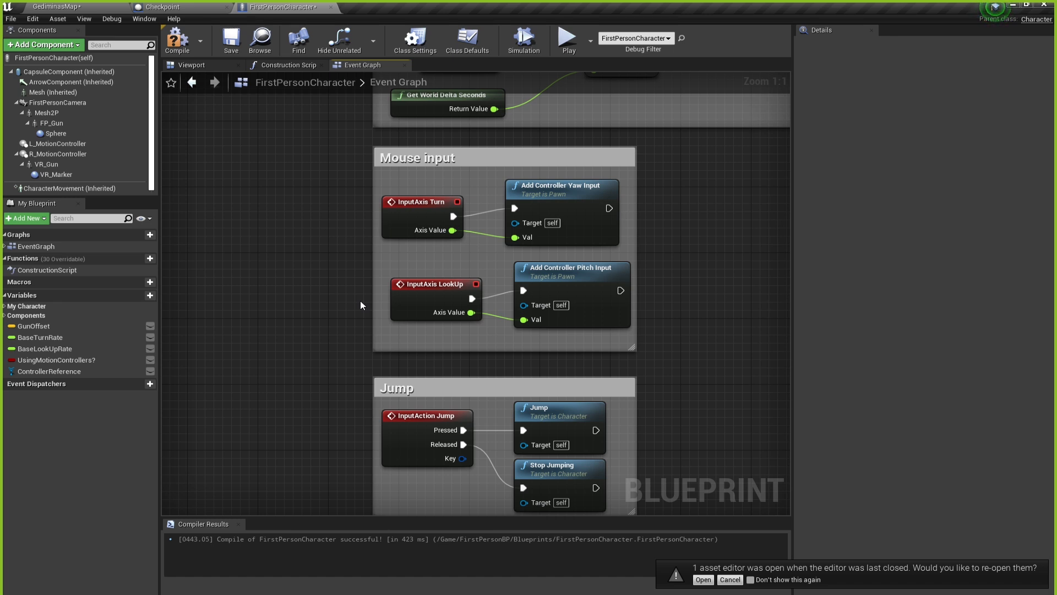
{"action": "left_click_drag", "start_coordinate": [423, 285], "coordinate": [411, 285]}
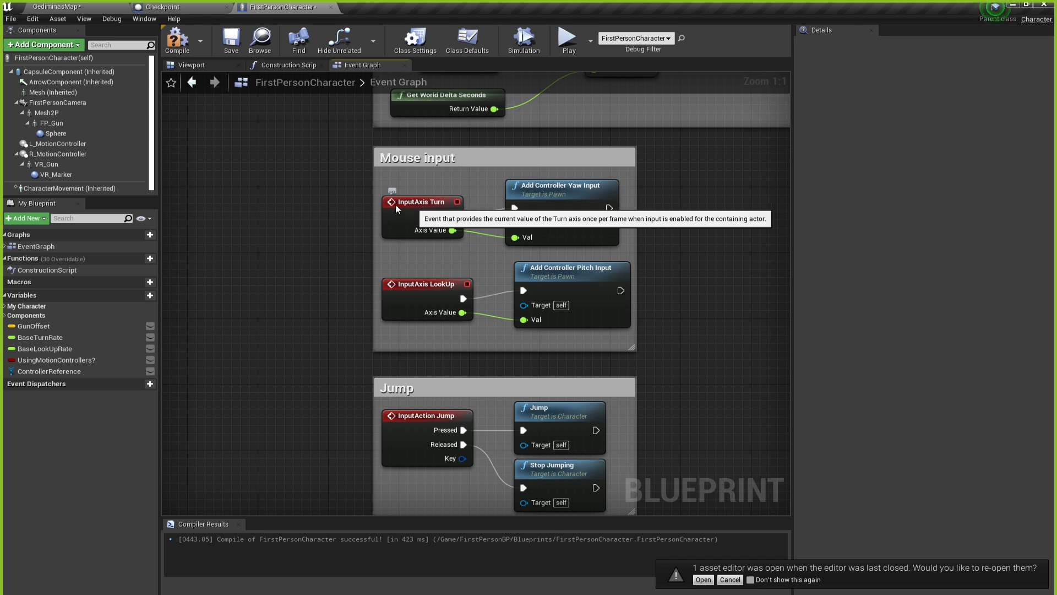
{"action": "left_click_drag", "start_coordinate": [422, 202], "coordinate": [342, 203]}
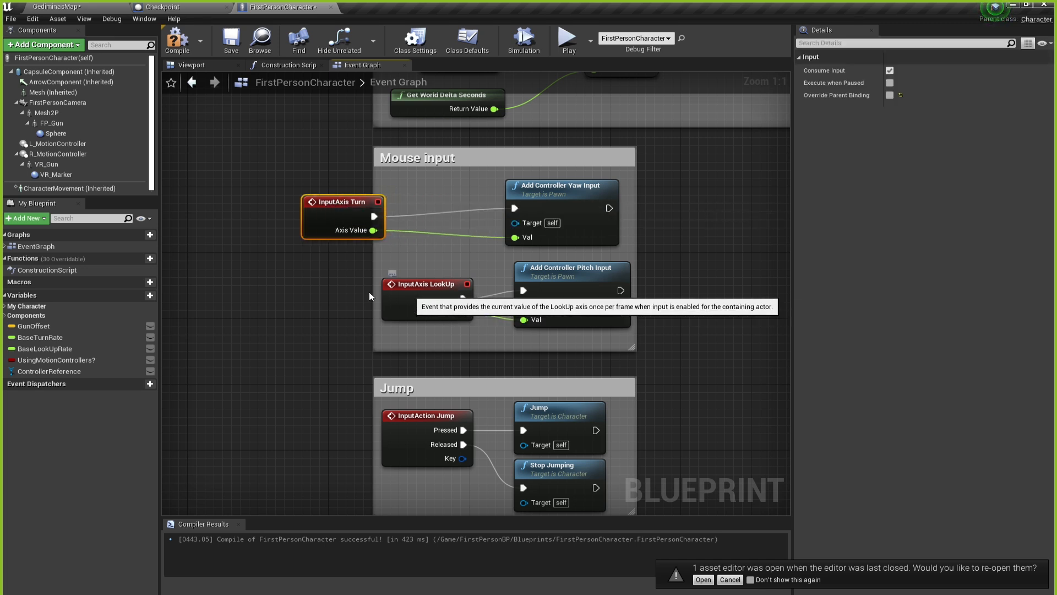
{"action": "left_click_drag", "start_coordinate": [419, 293], "coordinate": [338, 293]}
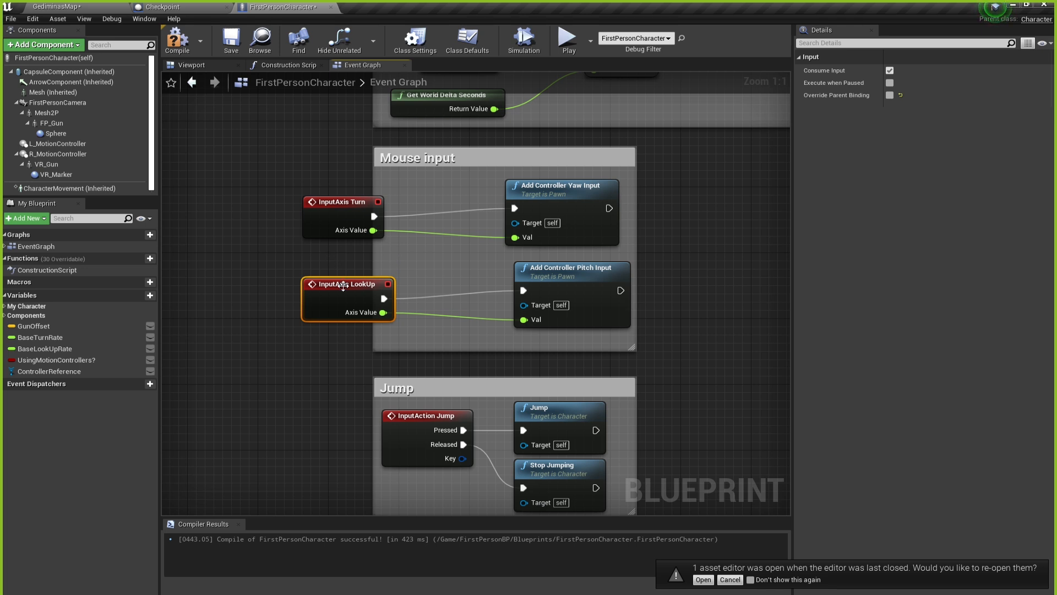
{"action": "left_click_drag", "start_coordinate": [344, 288], "coordinate": [346, 297]}
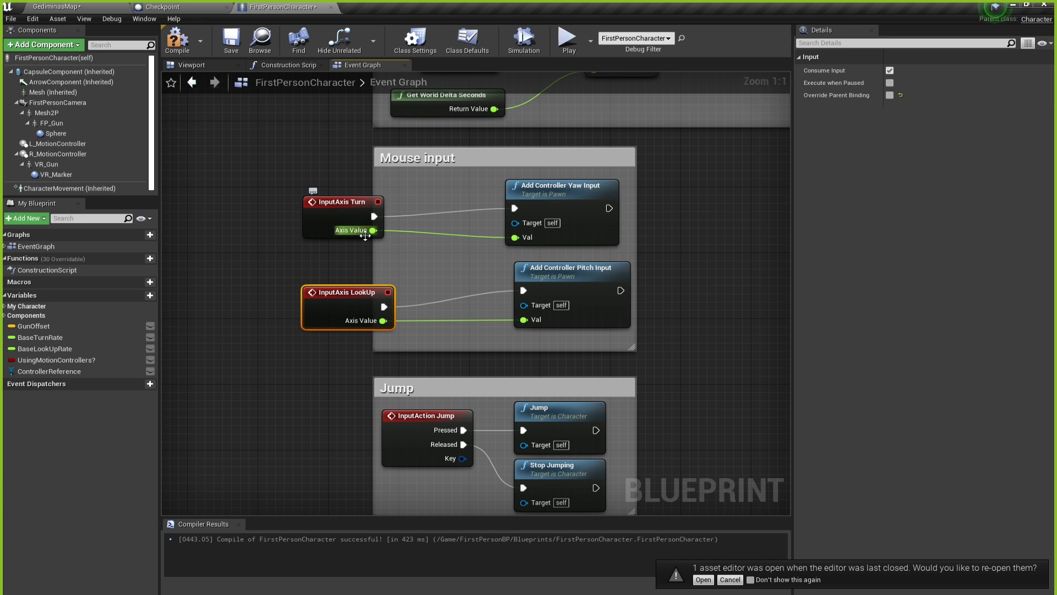
Insert a float * float multiply node between the InputAxis Turn axis value and the Add Controller Yaw Input's Val.
{"action": "left_click_drag", "start_coordinate": [373, 230], "coordinate": [440, 263]}
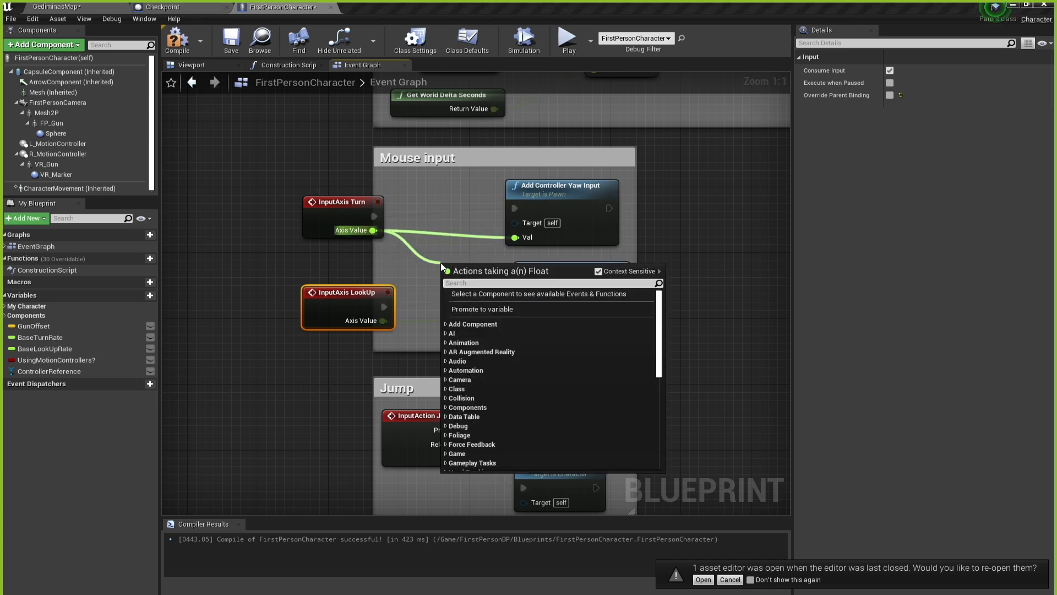
{"action": "type", "text": "multi"}
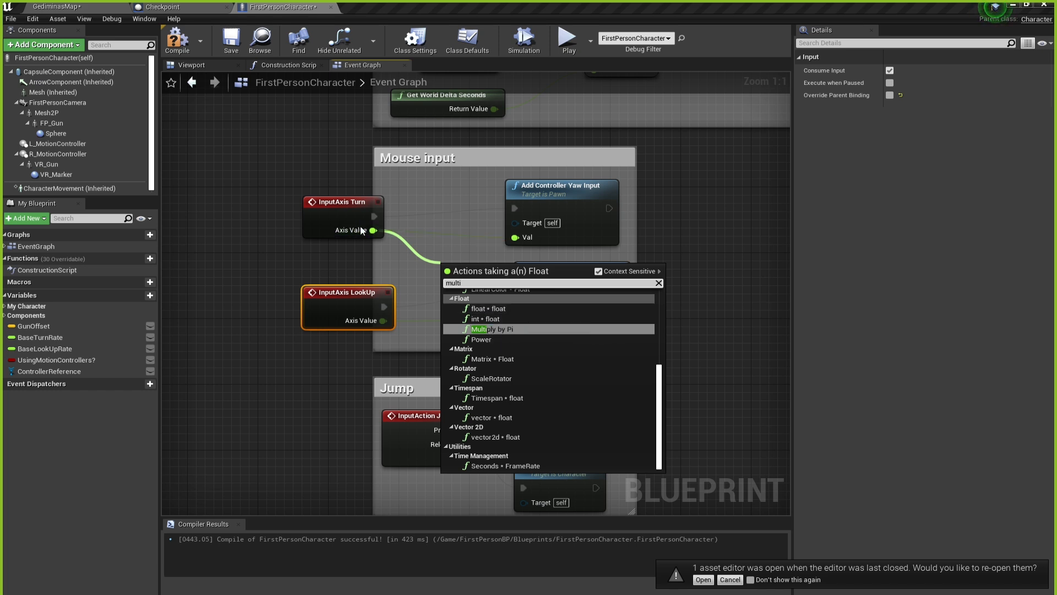
{"action": "left_click", "coordinate": [486, 309]}
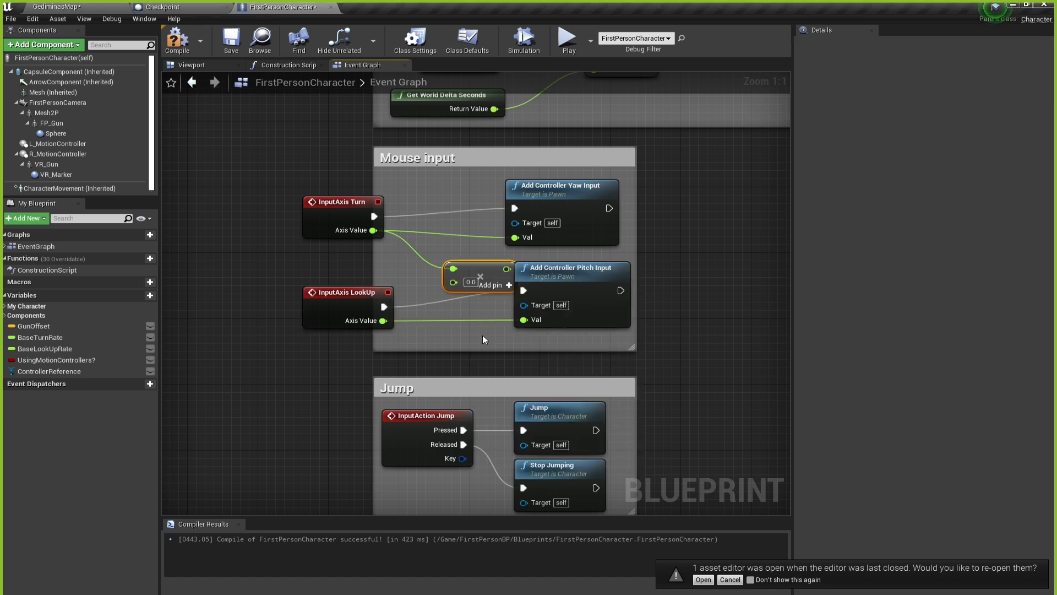
{"action": "left_click_drag", "start_coordinate": [455, 258], "coordinate": [515, 238]}
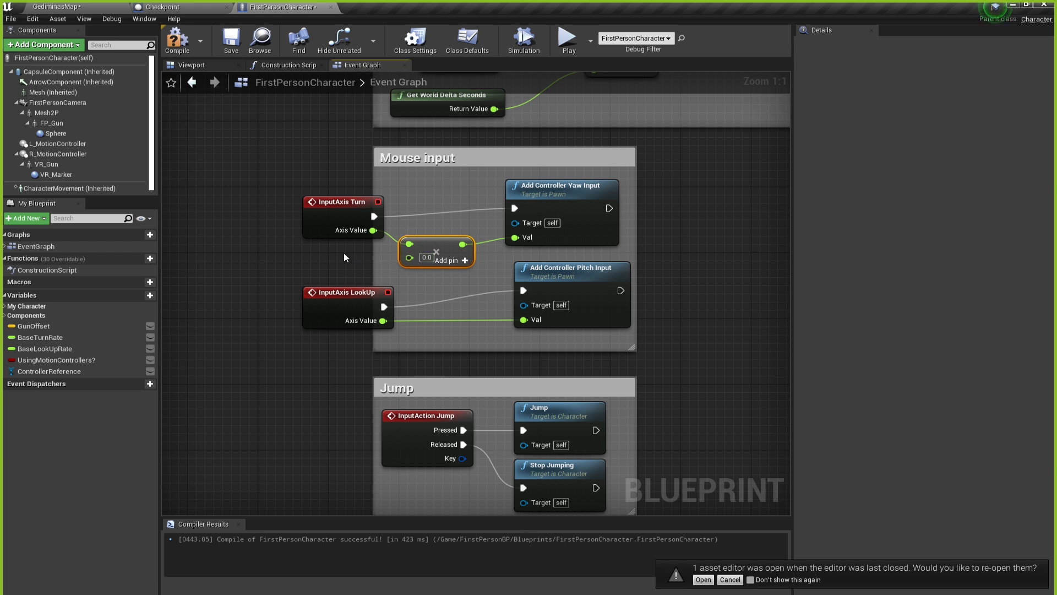
Set the factor of the Turn axis multiply node to 0.5, trying 5.0 in between.
{"action": "left_click", "coordinate": [426, 256]}
{"action": "type", "text": "0.5"}
{"action": "left_click", "coordinate": [277, 262]}
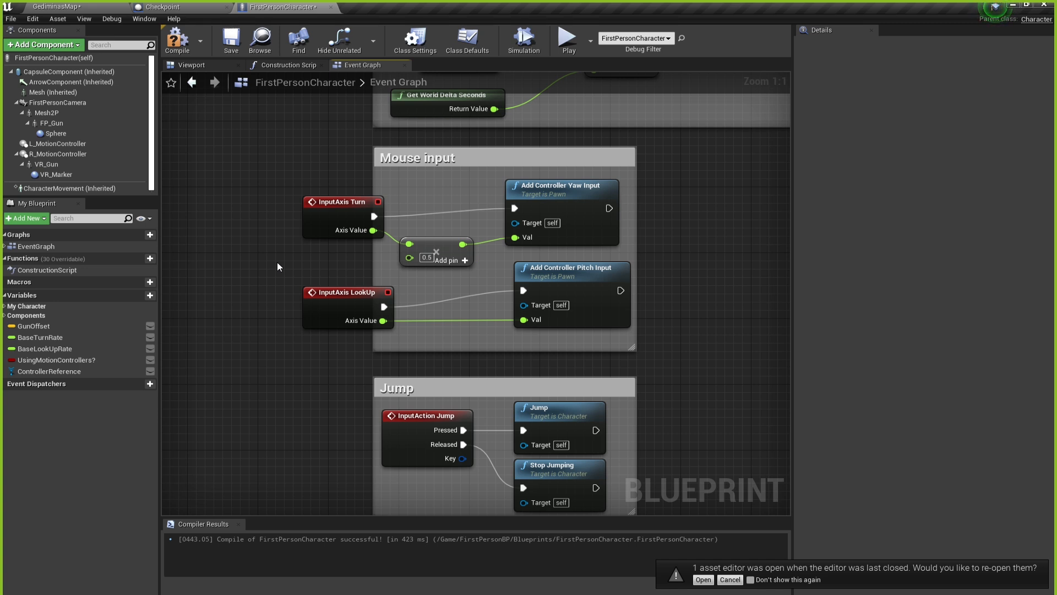
{"action": "left_click", "coordinate": [428, 257]}
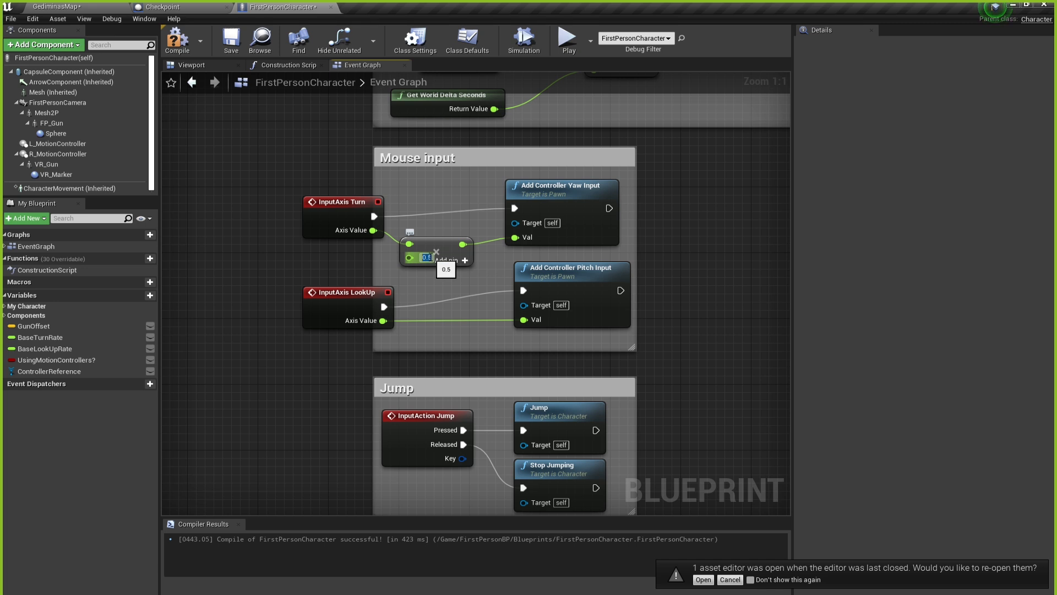
{"action": "type", "text": "5.0"}
{"action": "type", "text": "0.5"}
{"action": "left_click", "coordinate": [448, 293]}
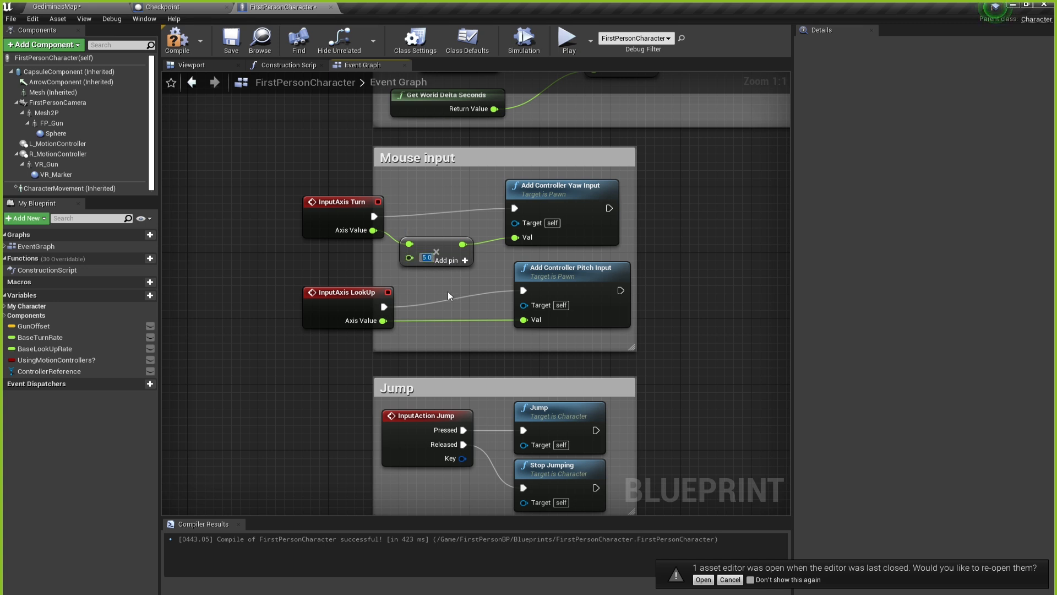
{"action": "key", "text": "Return"}
Insert a copy of the 0.5 multiply node between the LookUp axis value and the pitch Val input, and compile and save the blueprint.
{"action": "left_click", "coordinate": [430, 245]}
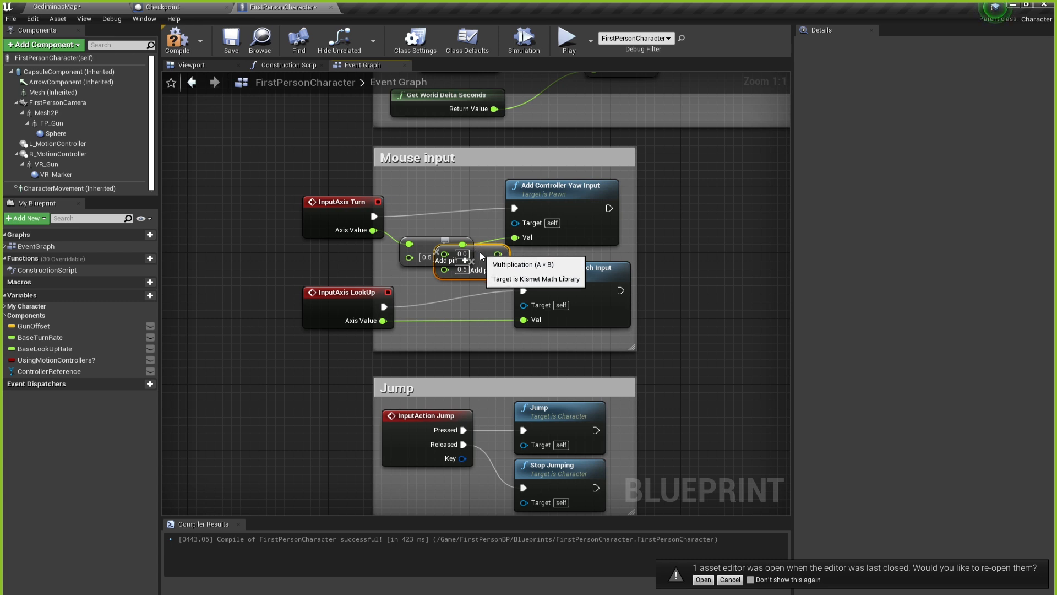
{"action": "key", "text": "ctrl+v"}
{"action": "left_click_drag", "start_coordinate": [468, 320], "coordinate": [455, 316]}
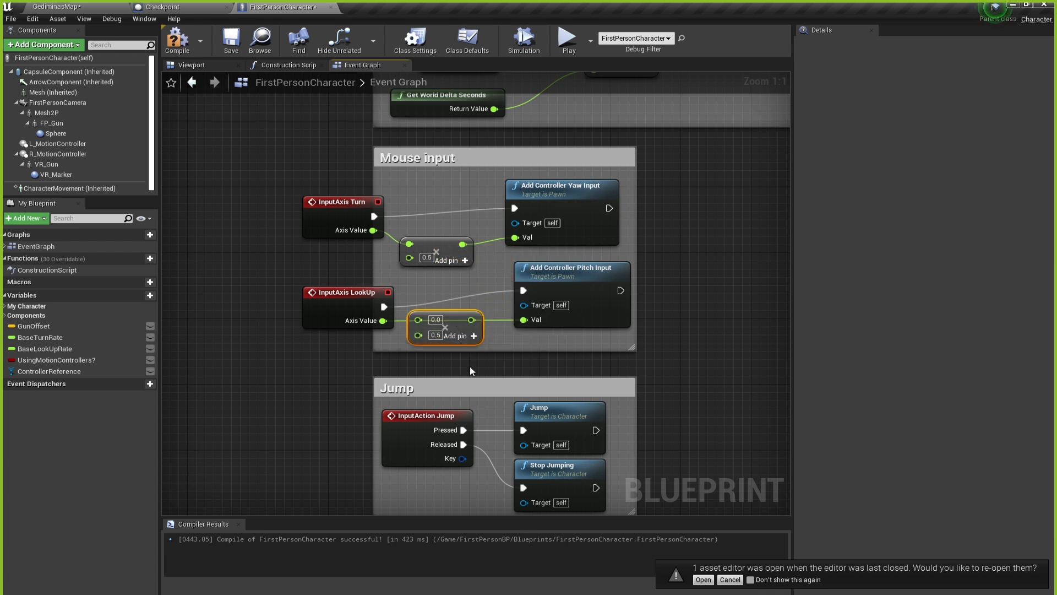
{"action": "left_click", "coordinate": [333, 355]}
{"action": "left_click_drag", "start_coordinate": [382, 321], "coordinate": [523, 319]}
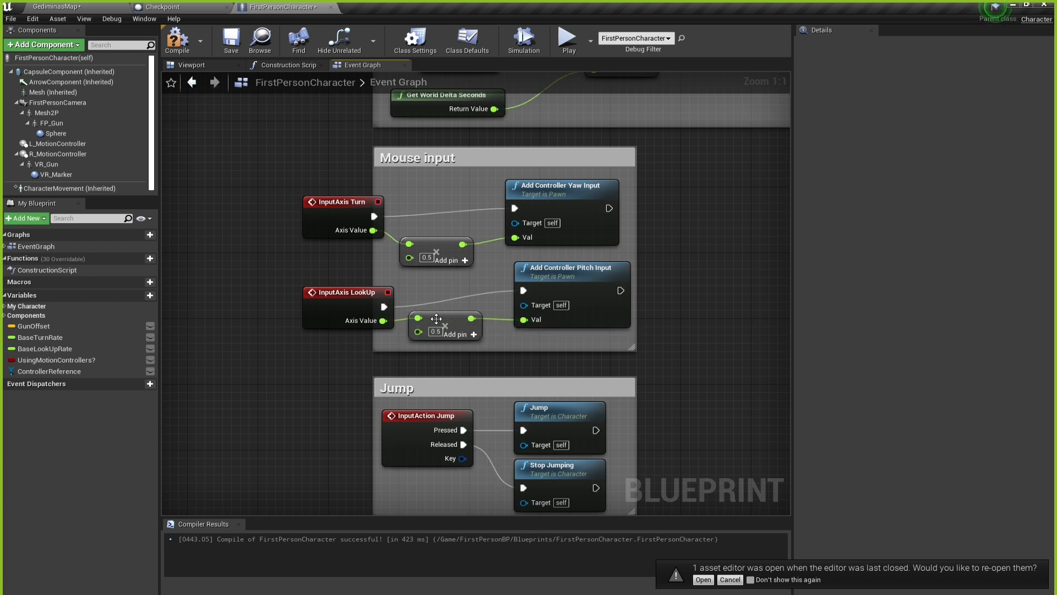
{"action": "left_click", "coordinate": [442, 319]}
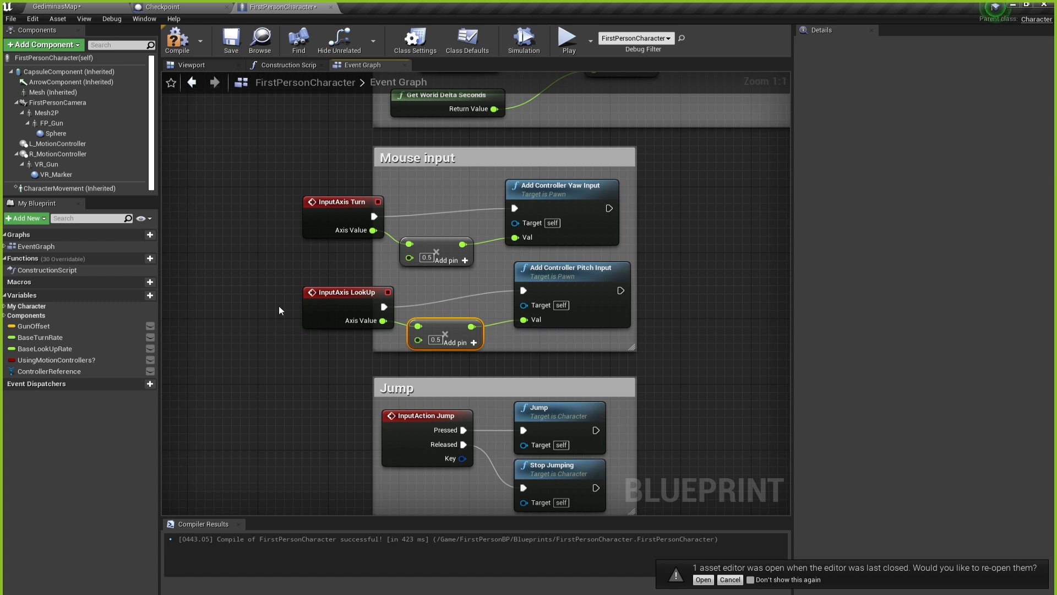
{"action": "left_click", "coordinate": [178, 39]}
{"action": "left_click", "coordinate": [231, 39]}
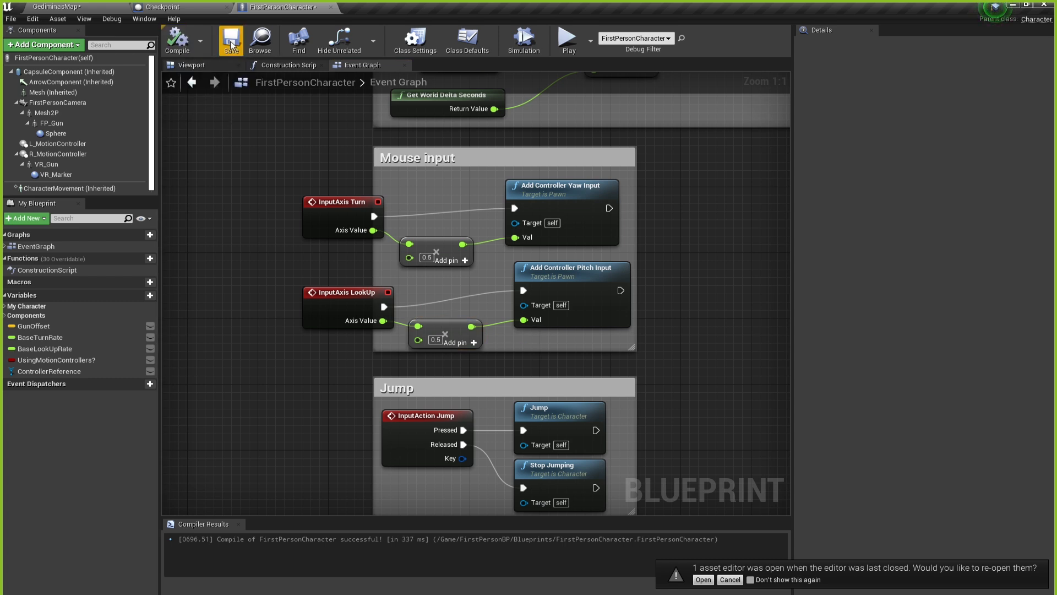
Play-test the GediminasMap level with the mouse input multiplied by 0.5, and end the play session.
{"action": "left_click", "coordinate": [66, 7]}
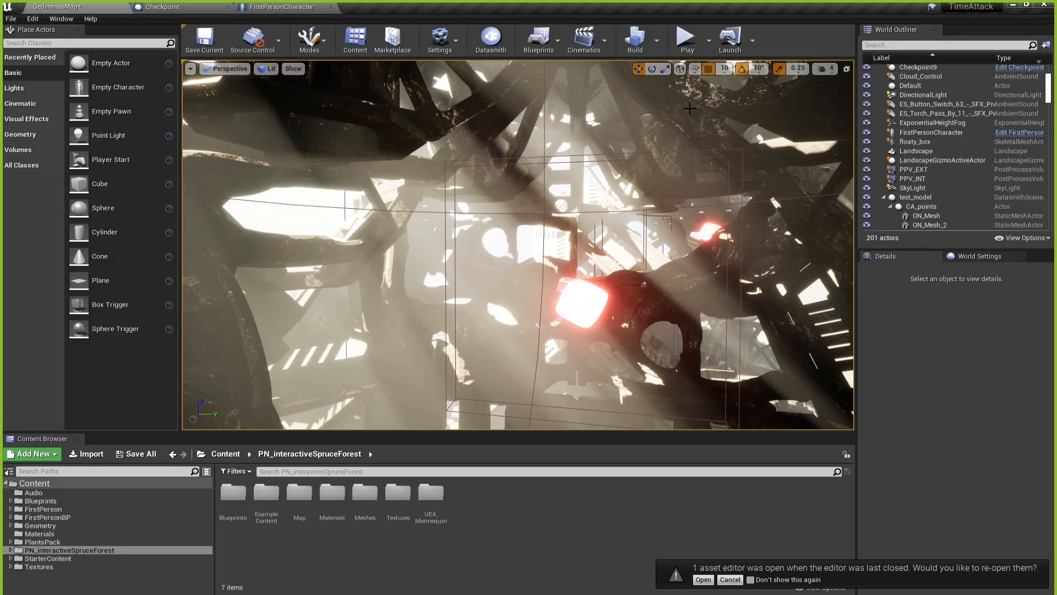
{"action": "left_click", "coordinate": [682, 49]}
{"action": "left_click", "coordinate": [634, 101]}
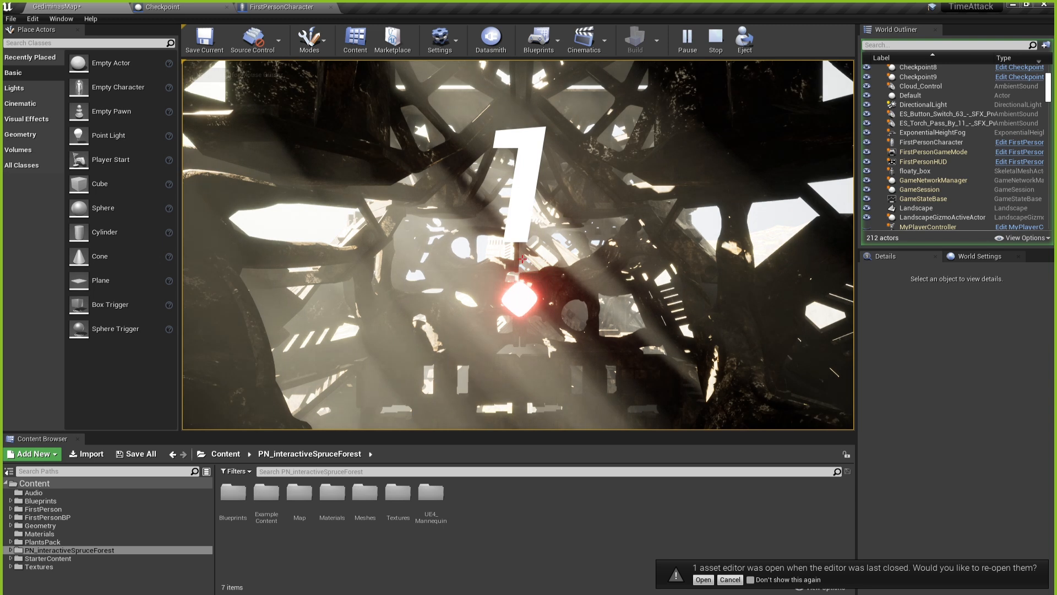
{"action": "key", "text": "w"}
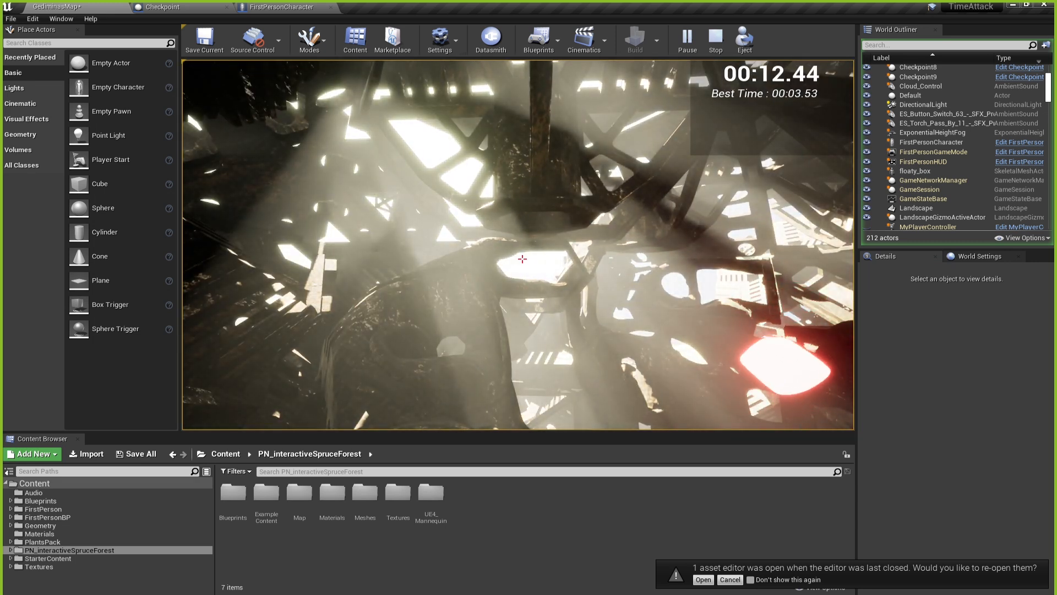
{"action": "key", "text": "Escape"}
Set the factors of both mouse input multiply nodes in FirstPersonCharacter to 5.0, and compile and save the blueprint.
{"action": "left_click", "coordinate": [281, 7]}
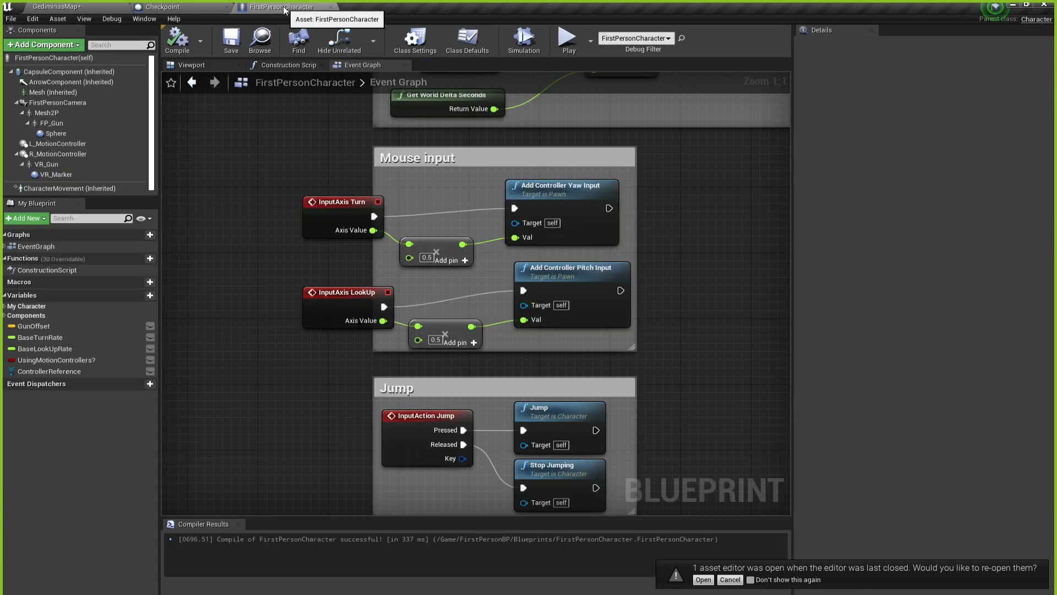
{"action": "left_click", "coordinate": [426, 257]}
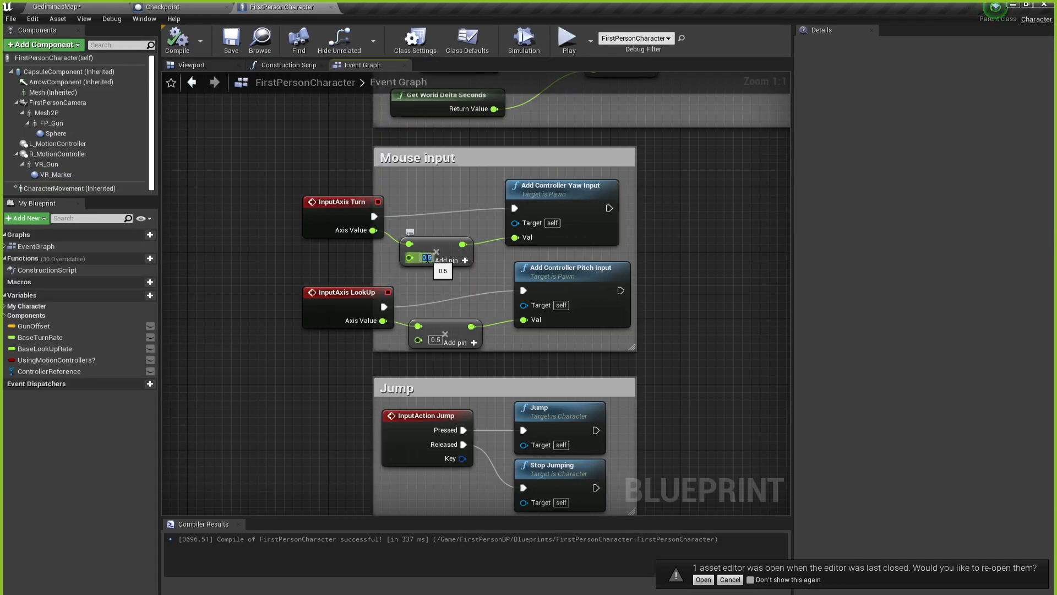
{"action": "type", "text": "5"}
{"action": "key", "text": "Return"}
{"action": "left_click", "coordinate": [435, 340]}
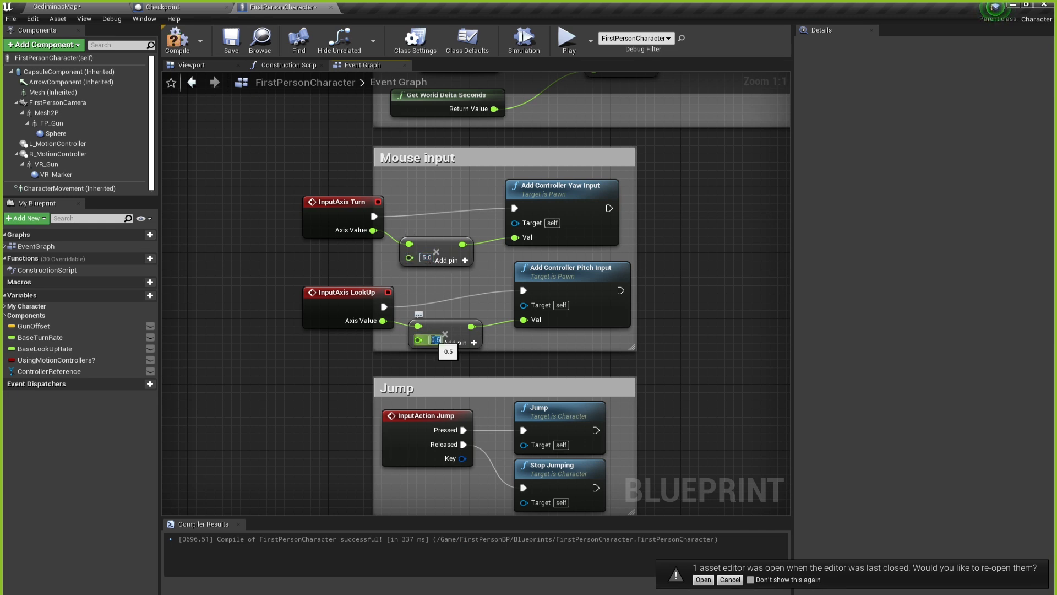
{"action": "type", "text": "5"}
{"action": "key", "text": "Return"}
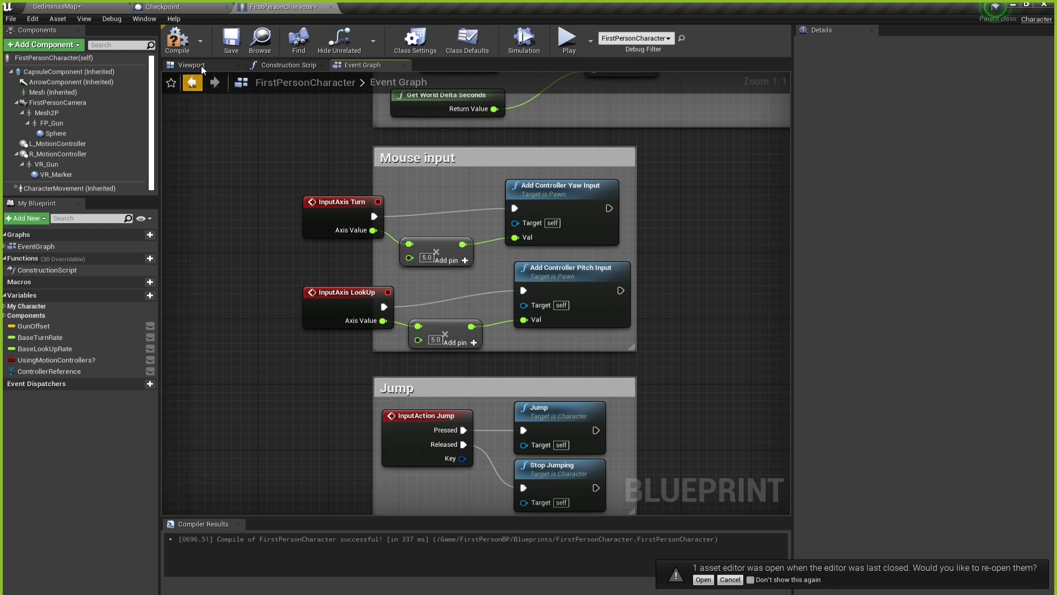
{"action": "left_click", "coordinate": [235, 47]}
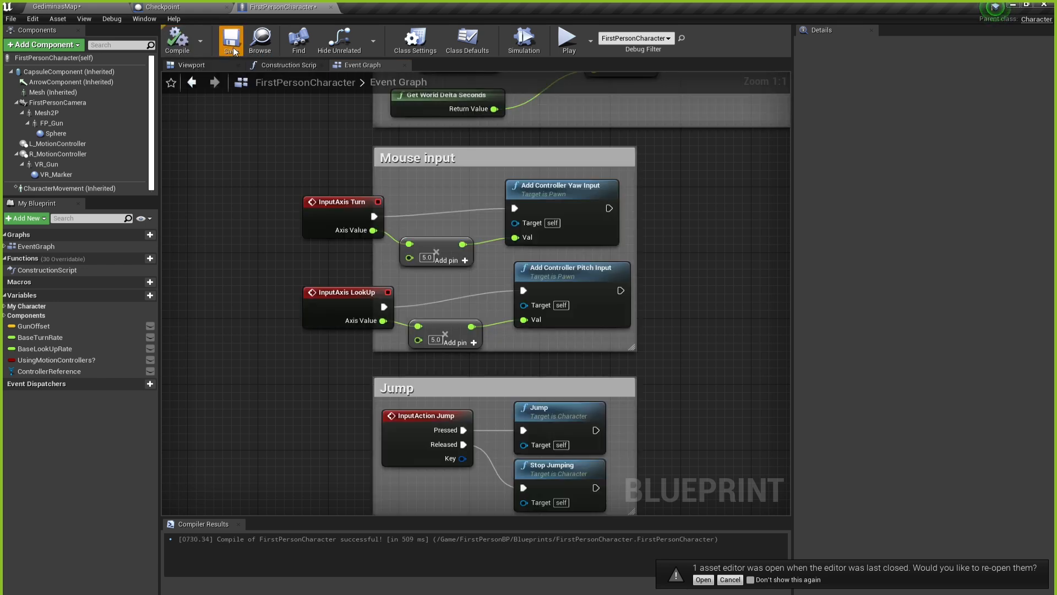
Play-test the level with the mouse input multiplied by 5.0, and end the play session.
{"action": "left_click", "coordinate": [88, 5]}
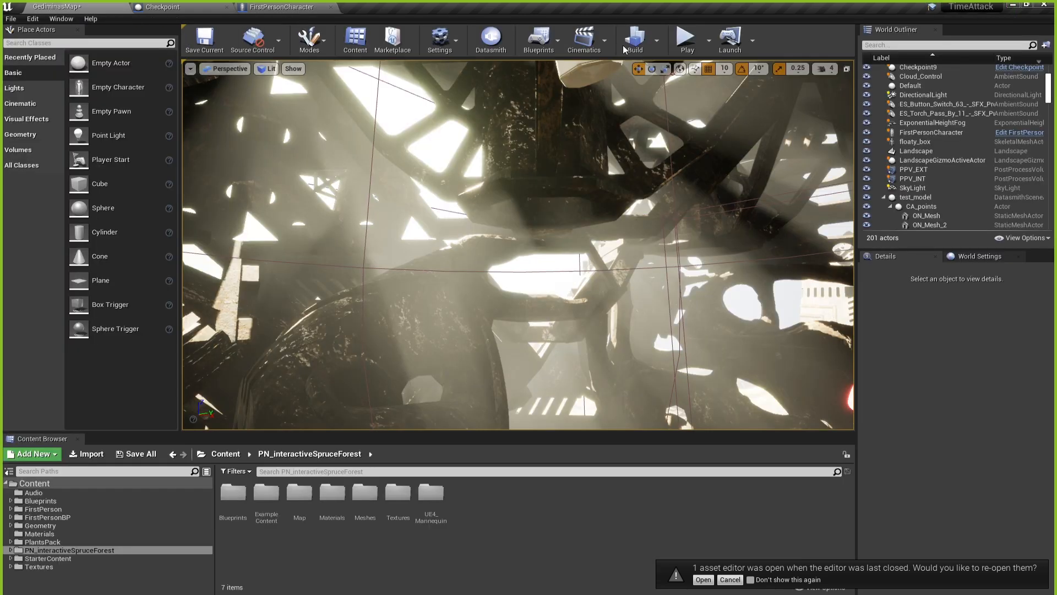
{"action": "left_click", "coordinate": [686, 41]}
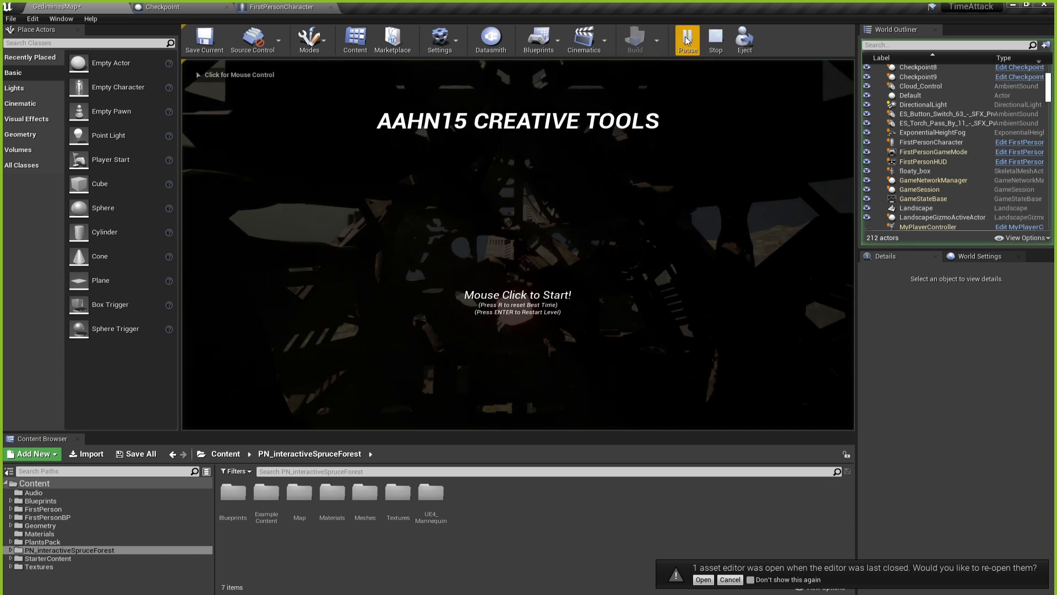
{"action": "left_click", "coordinate": [639, 175]}
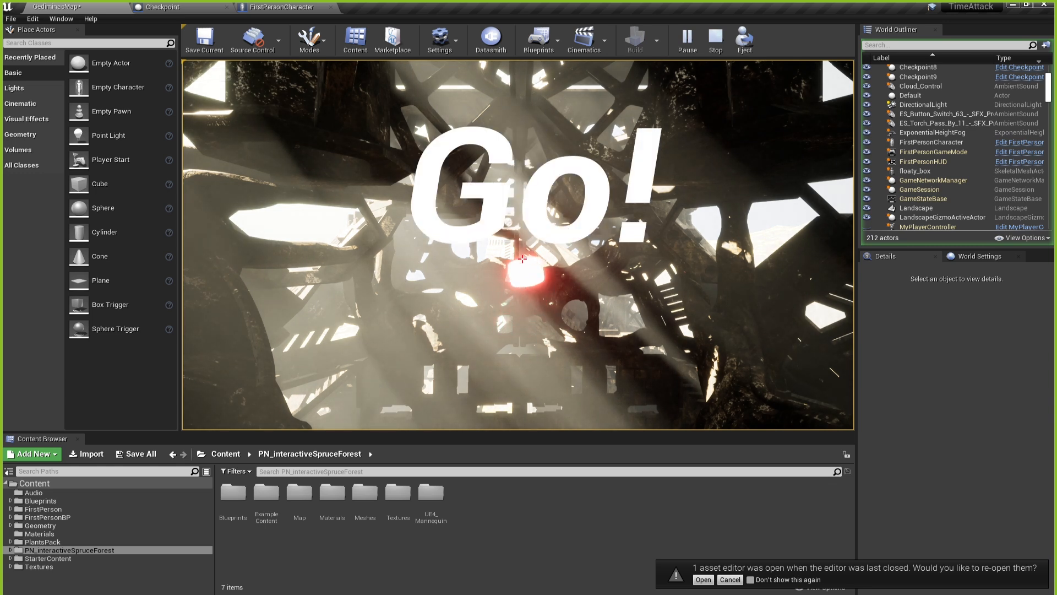
{"action": "key", "text": "w"}
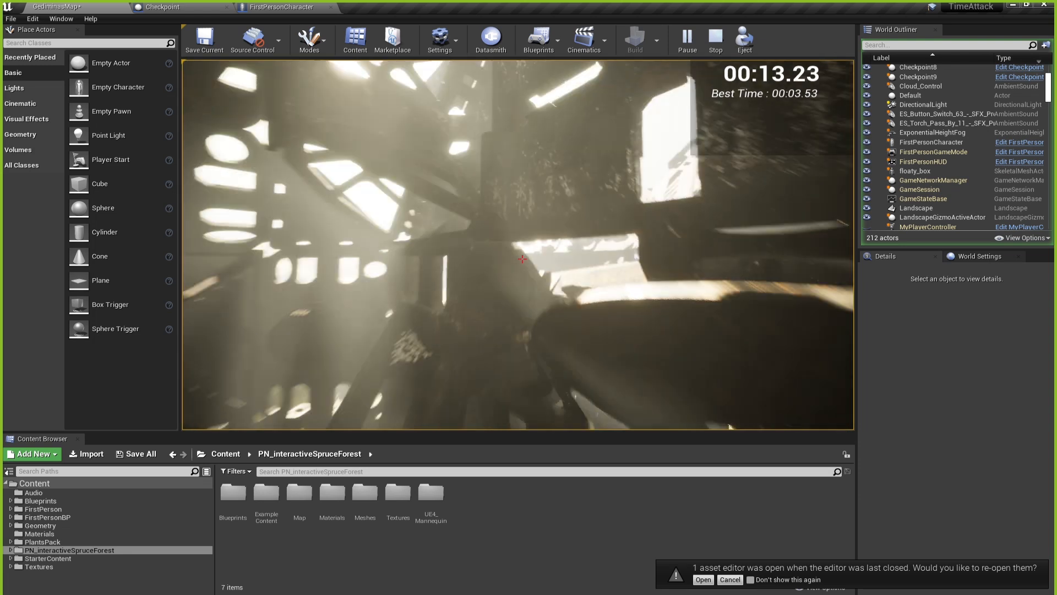
{"action": "key", "text": "Escape"}
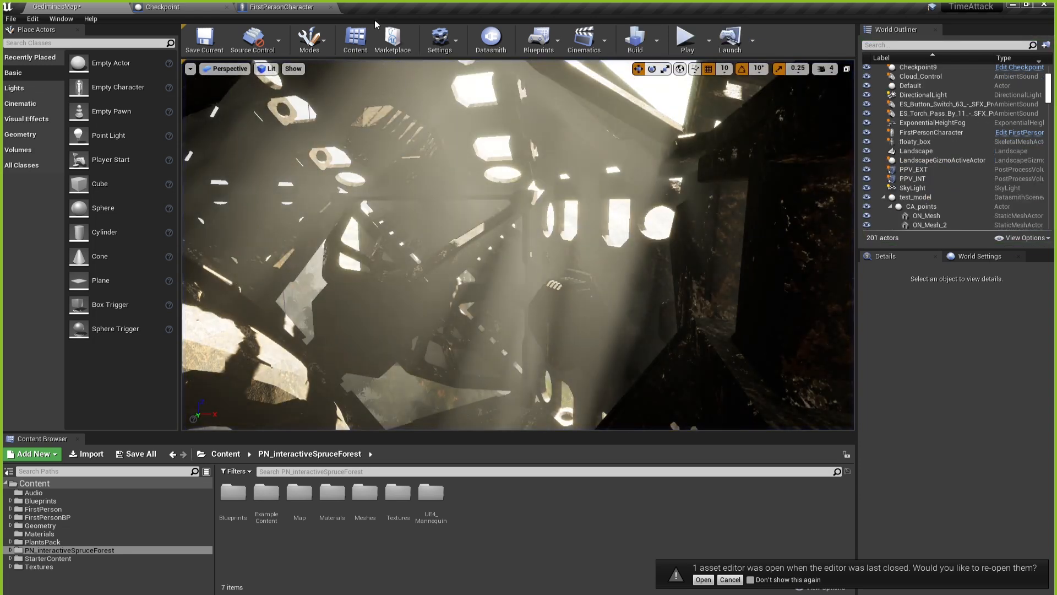
Set the factors of the Turn and LookUp multiply nodes in FirstPersonCharacter back to 0.5, and compile the blueprint.
{"action": "left_click", "coordinate": [308, 6]}
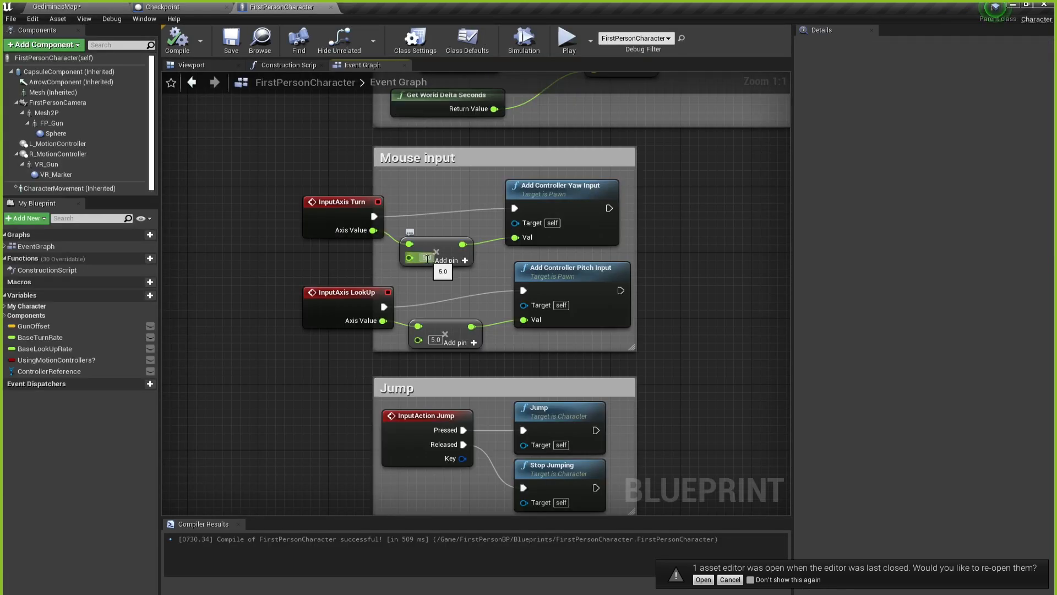
{"action": "left_click", "coordinate": [427, 258]}
{"action": "type", "text": "0.5"}
{"action": "key", "text": "Return"}
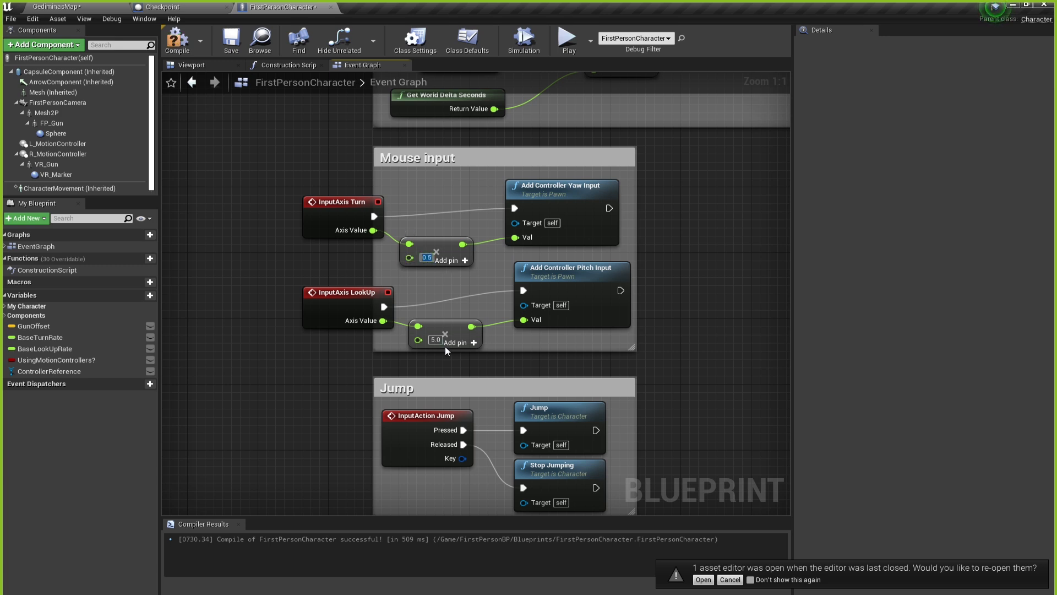
{"action": "left_click", "coordinate": [436, 340]}
{"action": "key", "text": "Return"}
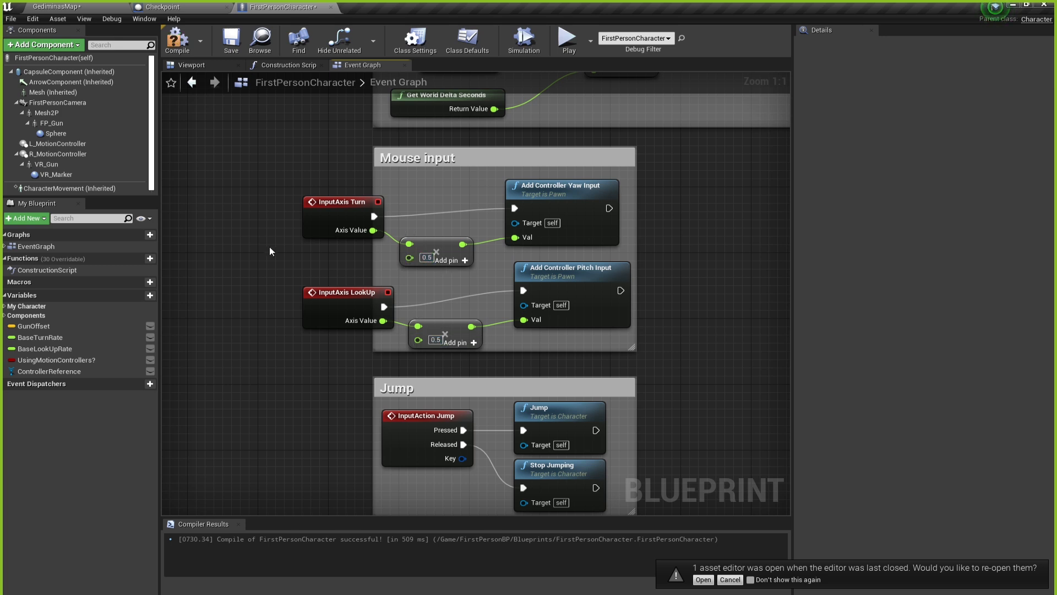
{"action": "left_click", "coordinate": [177, 41]}
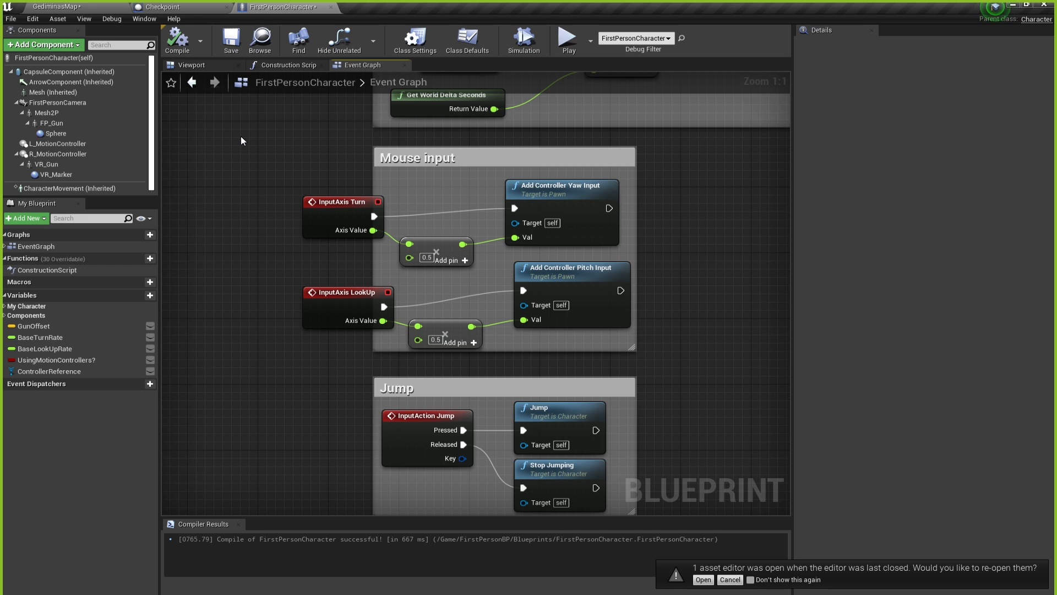
Select the FirstPersonCamera component in the FirstPersonCharacter viewport, search its details for "speed", and clear the search.
{"action": "left_click", "coordinate": [191, 65]}
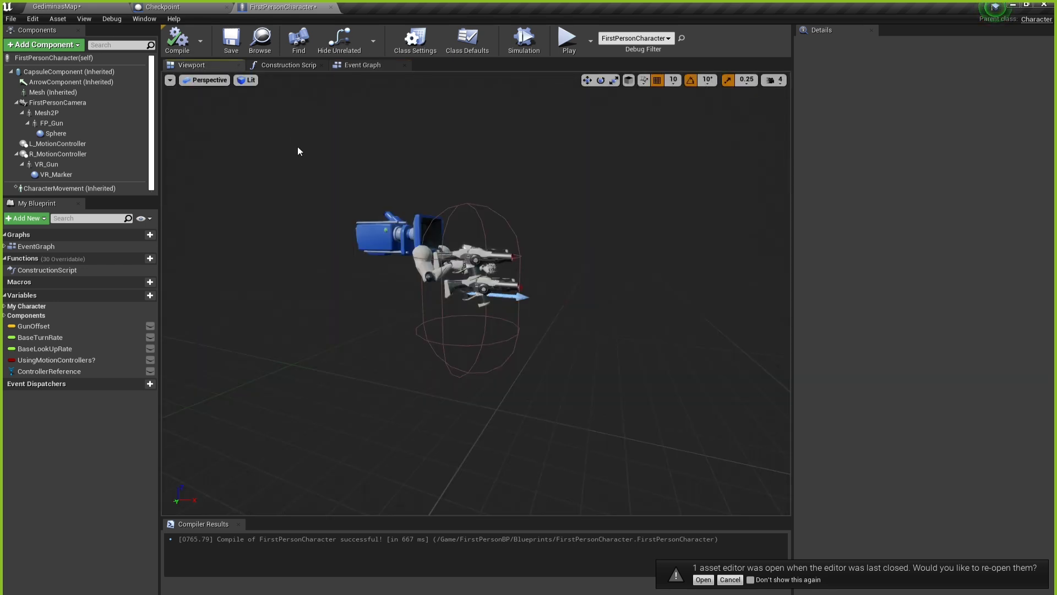
{"action": "left_click", "coordinate": [358, 240]}
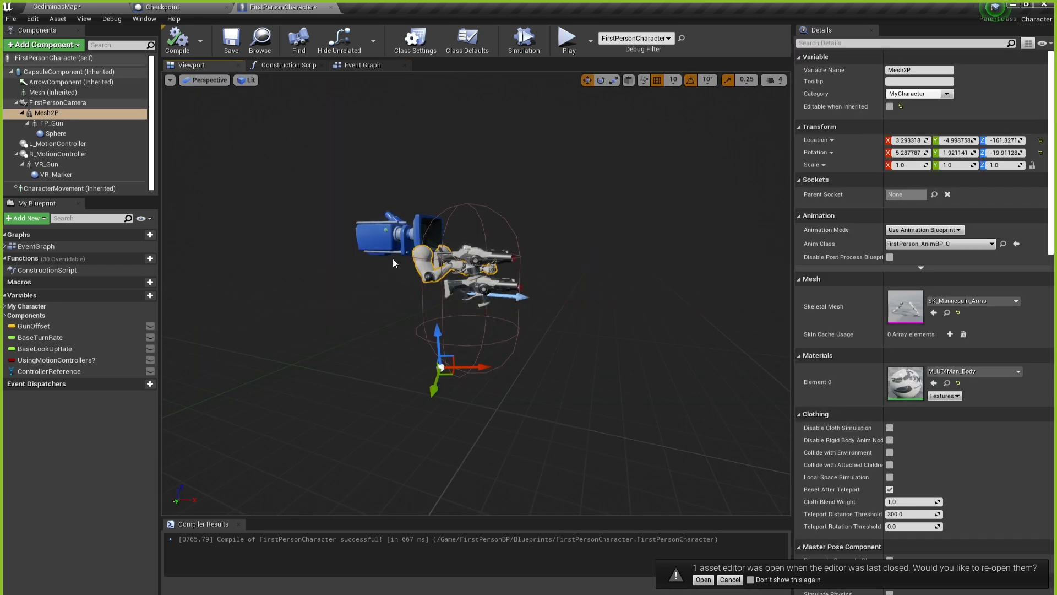
{"action": "left_click", "coordinate": [360, 234]}
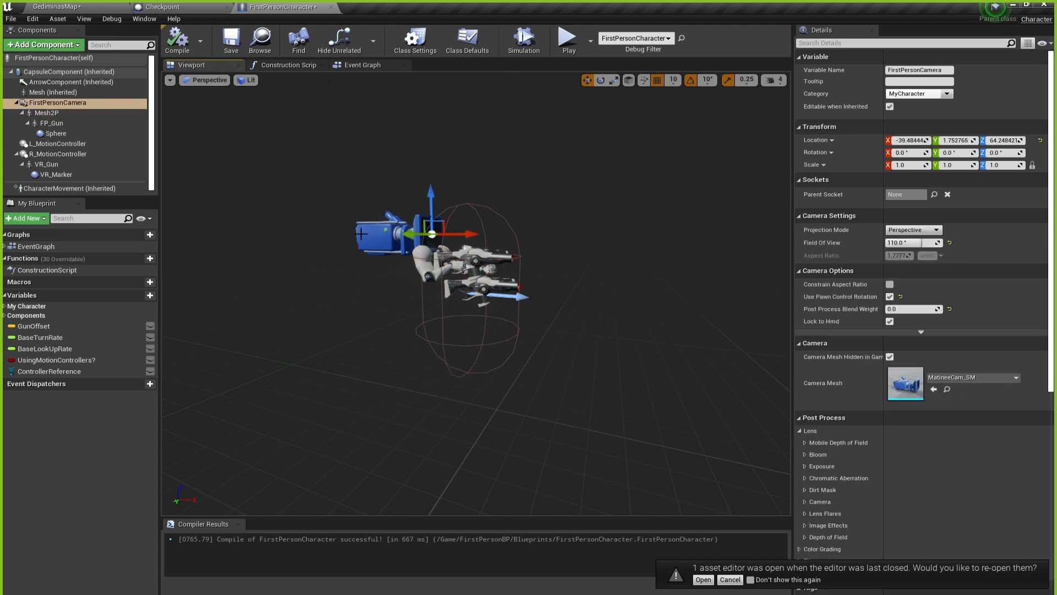
{"action": "left_click", "coordinate": [817, 44]}
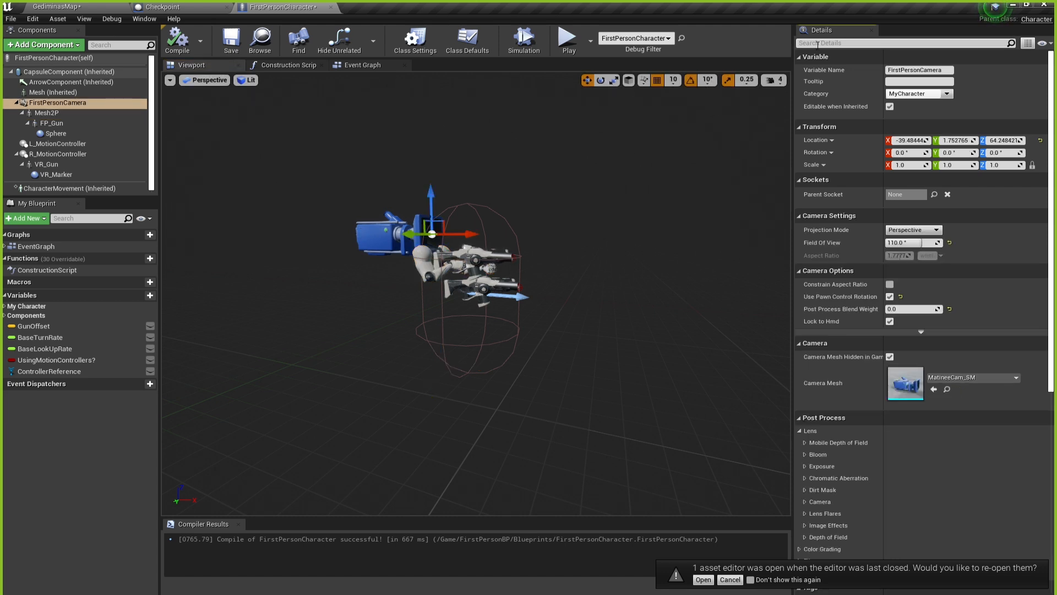
{"action": "type", "text": "speed"}
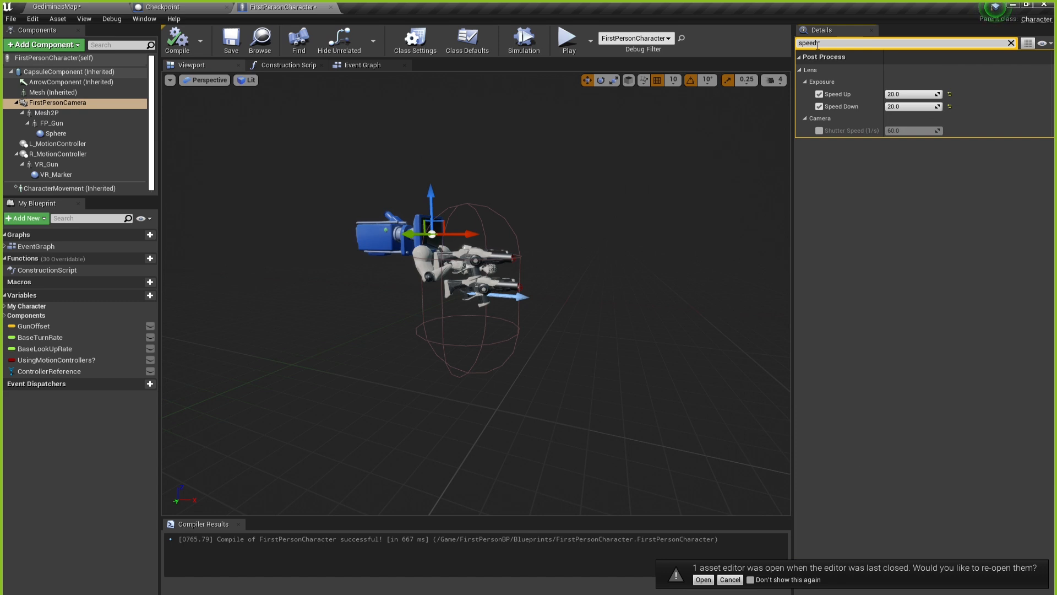
{"action": "key", "text": "BackSpace"}
{"action": "key", "text": "BackSpace"}
{"action": "key", "text": "BackSpace"}
{"action": "key", "text": "BackSpace"}
{"action": "key", "text": "BackSpace"}
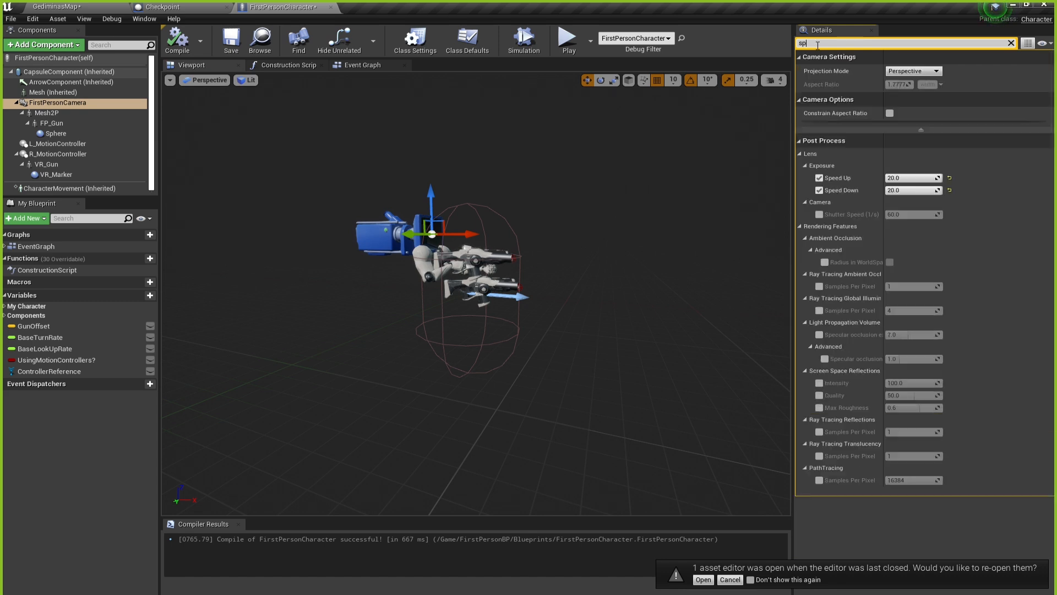
{"action": "left_click", "coordinate": [655, 171]}
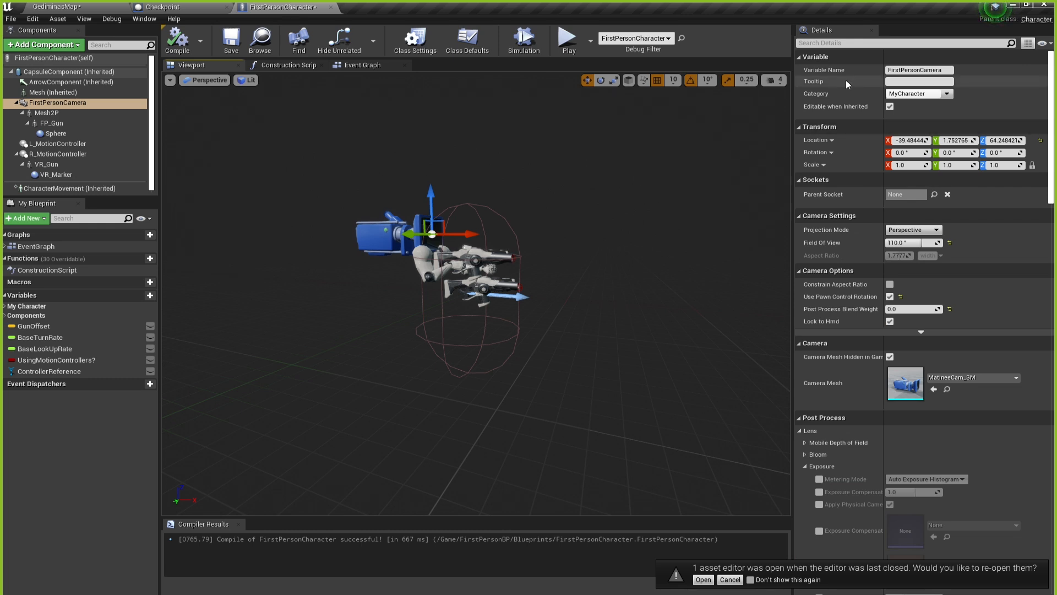
Search the CapsuleComponent's details for "walk", and clear the search.
{"action": "left_click", "coordinate": [55, 72]}
{"action": "left_click", "coordinate": [817, 43]}
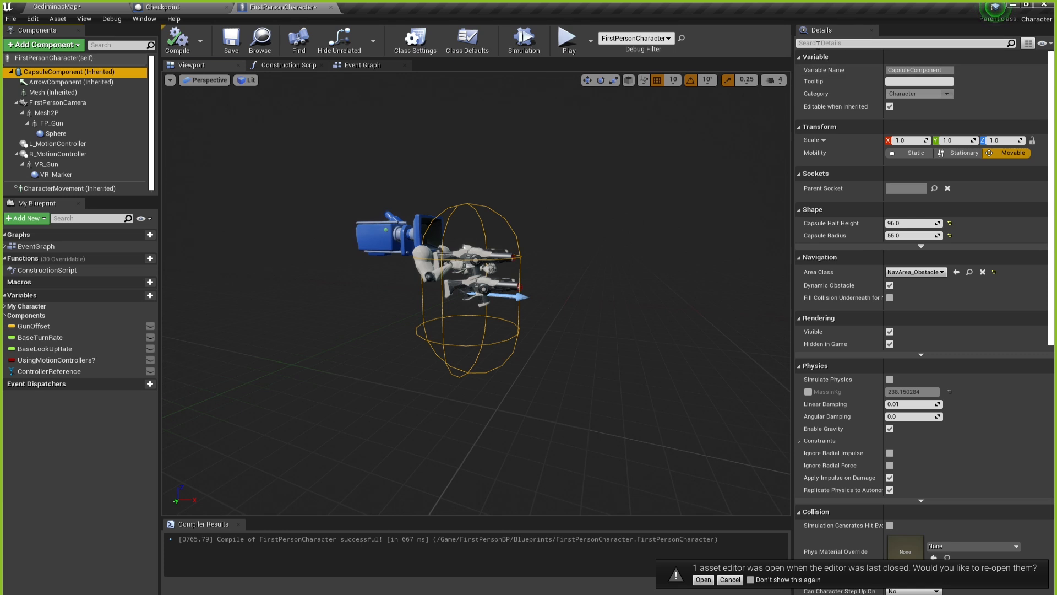
{"action": "type", "text": "walk"}
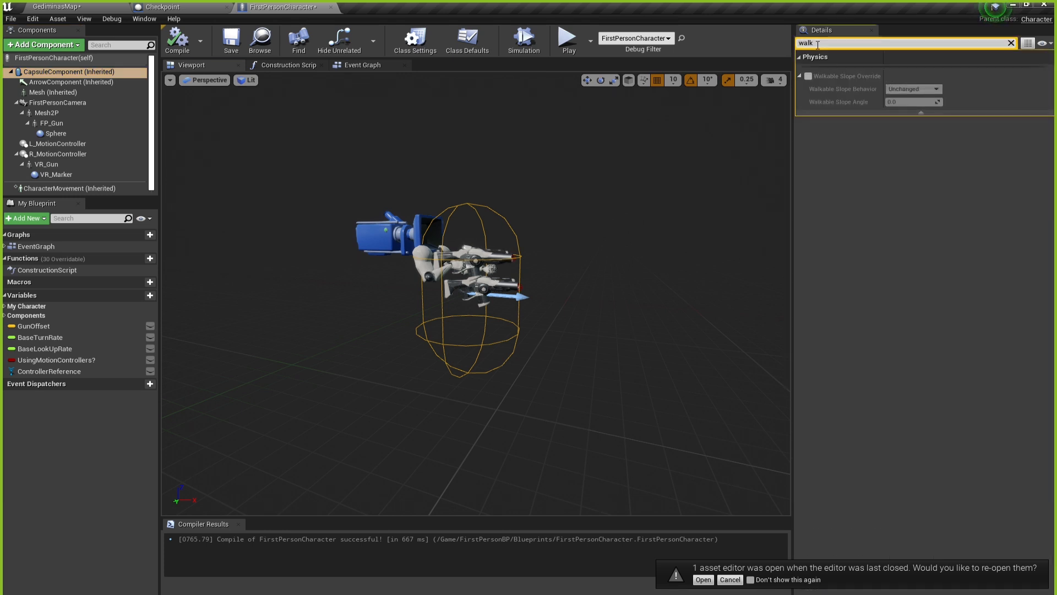
{"action": "key", "text": "Escape"}
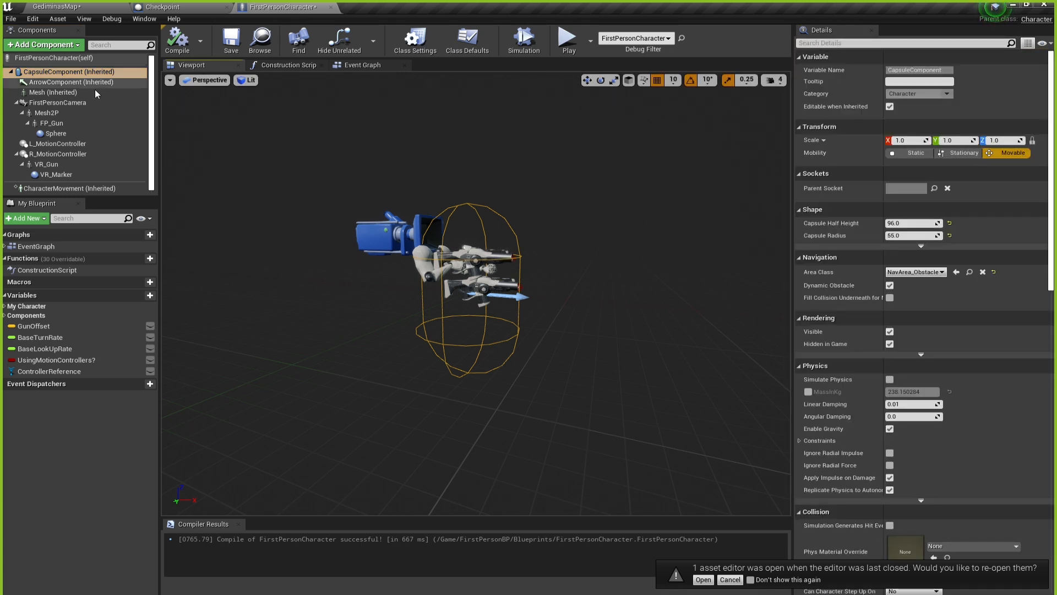
Select the FirstPersonCharacter actor in the GediminasMap level and search its details for "speed".
{"action": "left_click", "coordinate": [81, 7]}
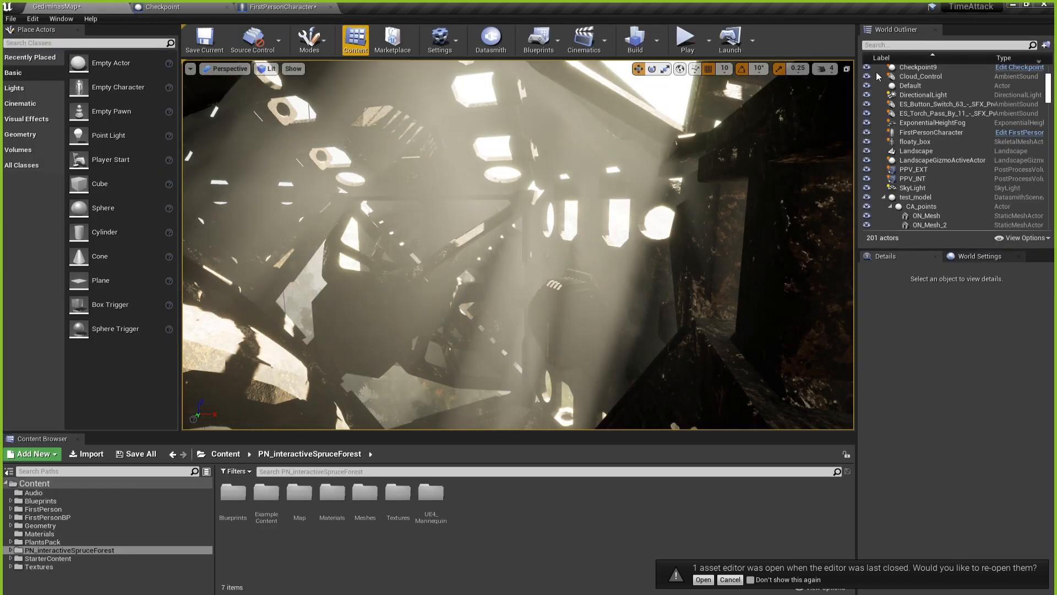
{"action": "left_click", "coordinate": [930, 133]}
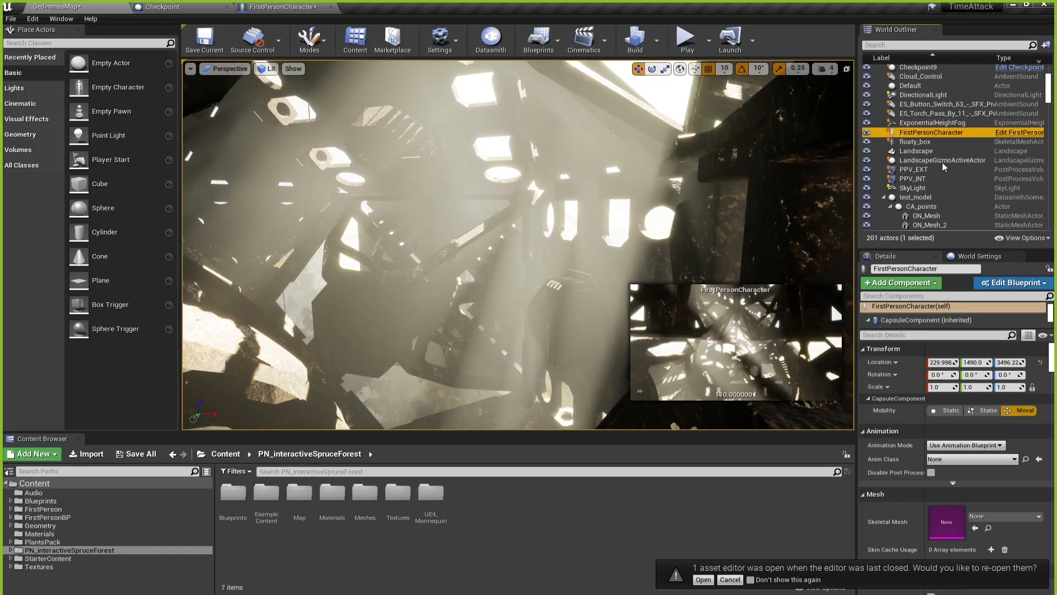
{"action": "left_click", "coordinate": [911, 335]}
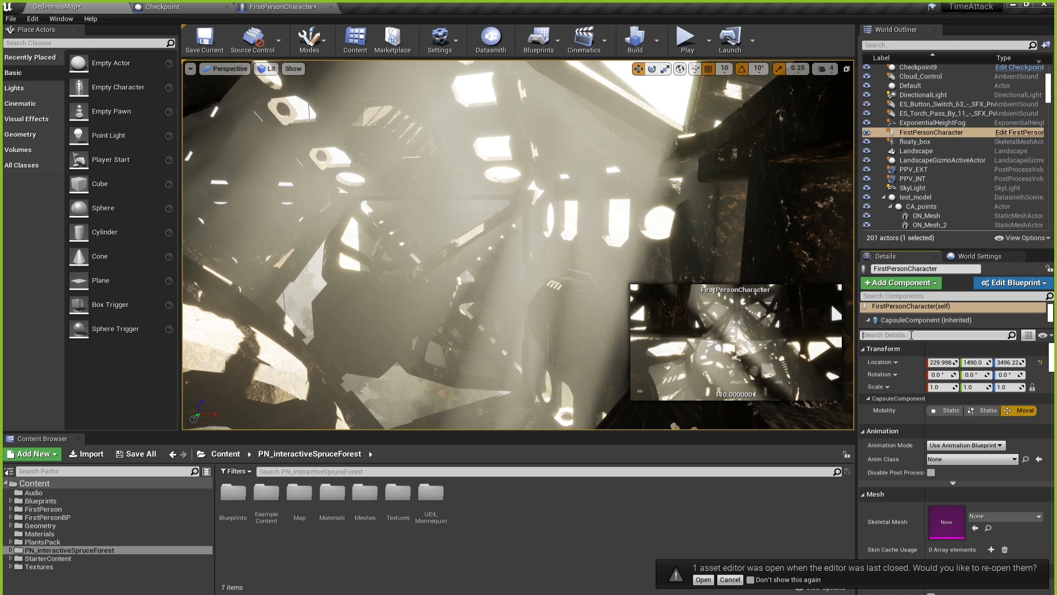
{"action": "type", "text": "speed"}
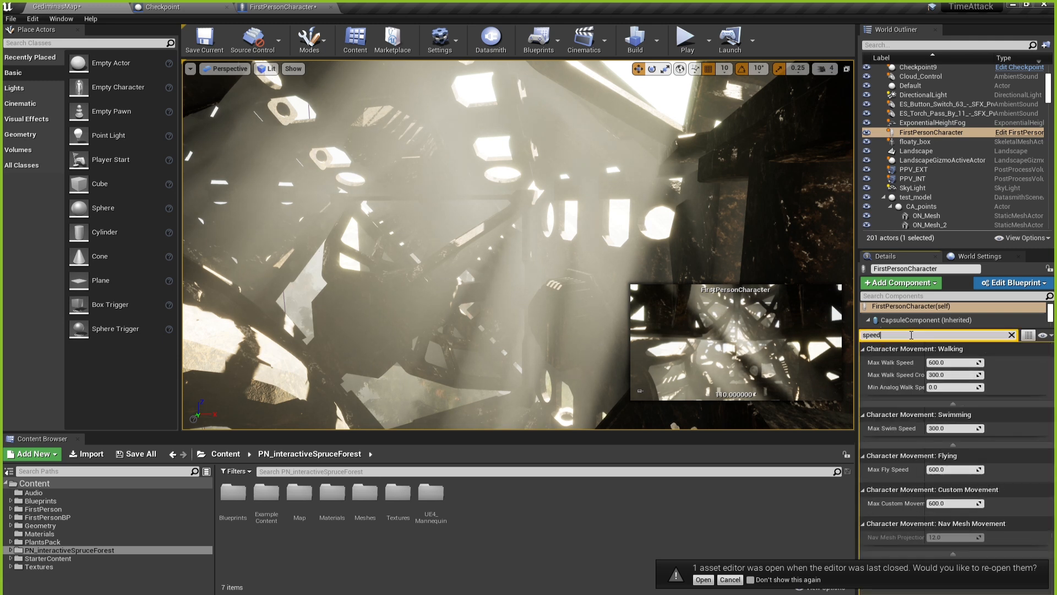
Save the FirstPersonCharacter blueprint and return to the GediminasMap level.
{"action": "left_click", "coordinate": [283, 7]}
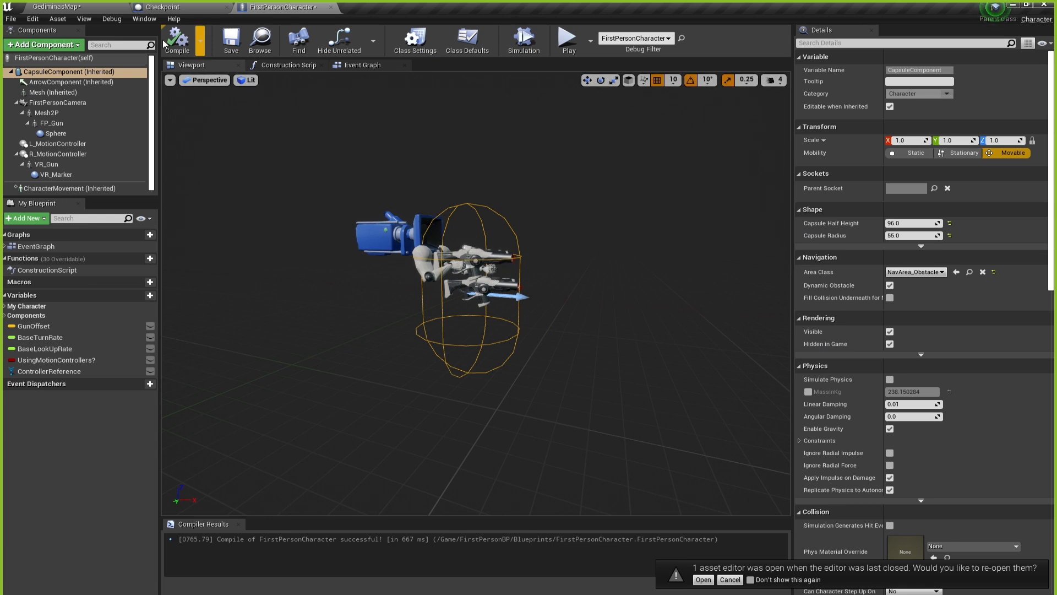
{"action": "left_click", "coordinate": [231, 39]}
{"action": "left_click", "coordinate": [36, 6]}
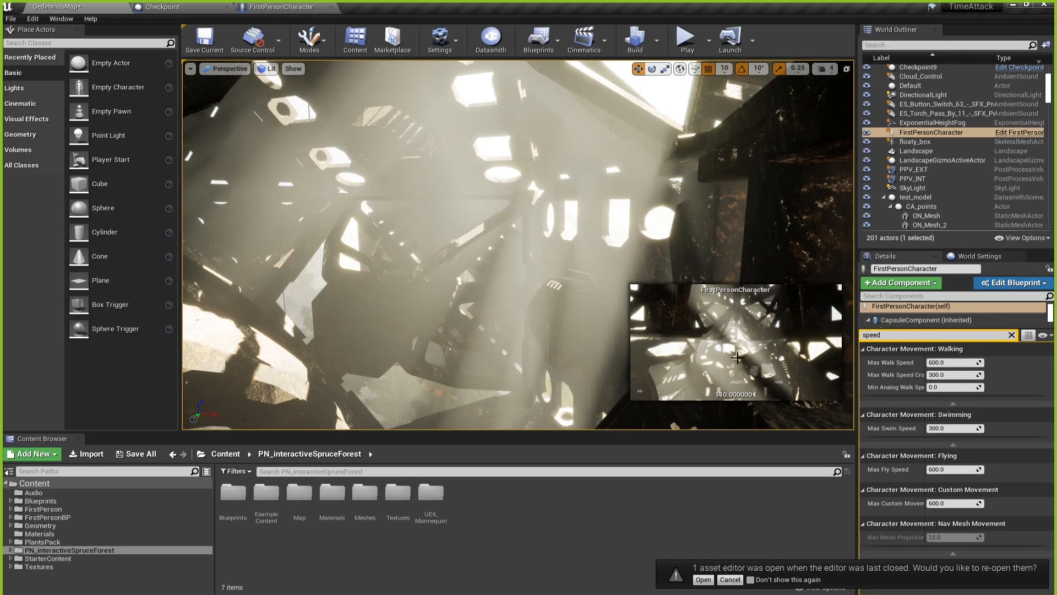
Filter the FirstPersonCharacter actor's details by "speed" and set its Max Walk Speed to 1200.
{"action": "left_click", "coordinate": [913, 134]}
{"action": "left_click", "coordinate": [1001, 336]}
{"action": "left_click", "coordinate": [1012, 336]}
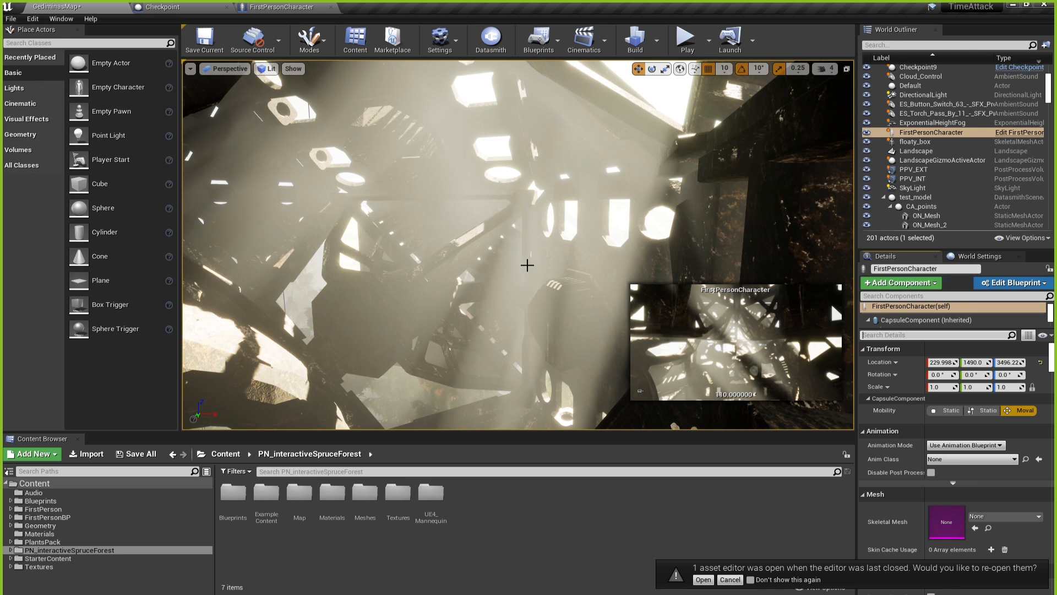
{"action": "left_click", "coordinate": [888, 335]}
{"action": "type", "text": "speed"}
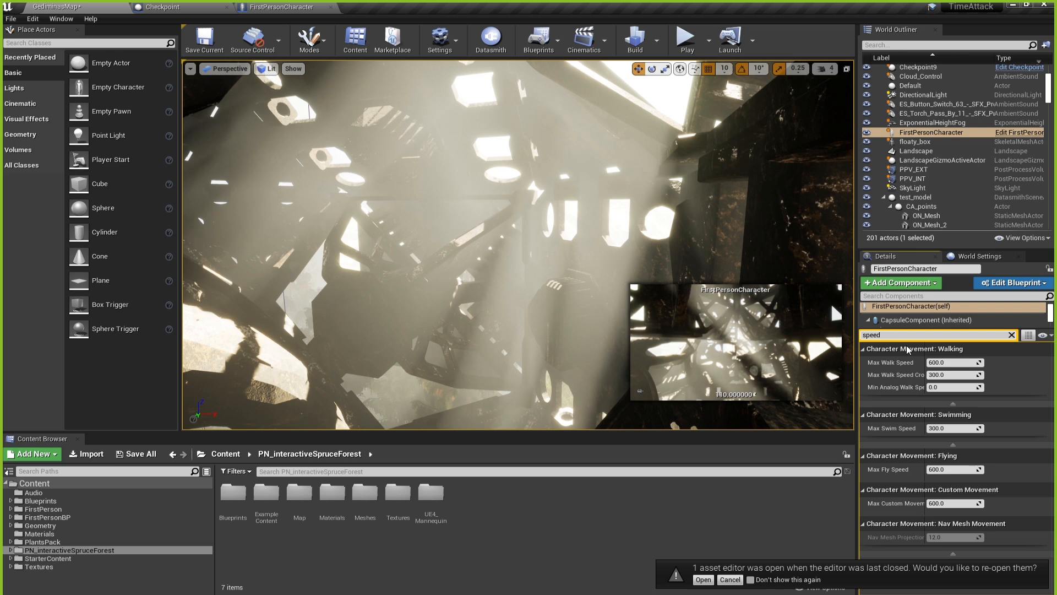
{"action": "left_click", "coordinate": [937, 363]}
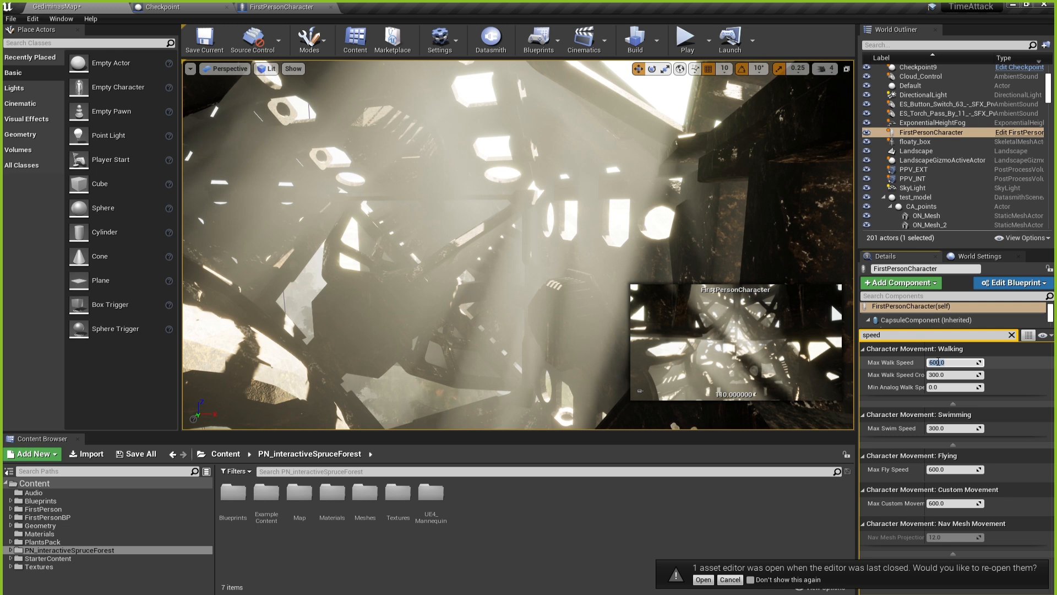
{"action": "type", "text": "1800"}
{"action": "key", "text": "Return"}
Play-test the level with the Max Walk Speed of 1200 by running through the structure and forest, and end the play session.
{"action": "left_click", "coordinate": [677, 41]}
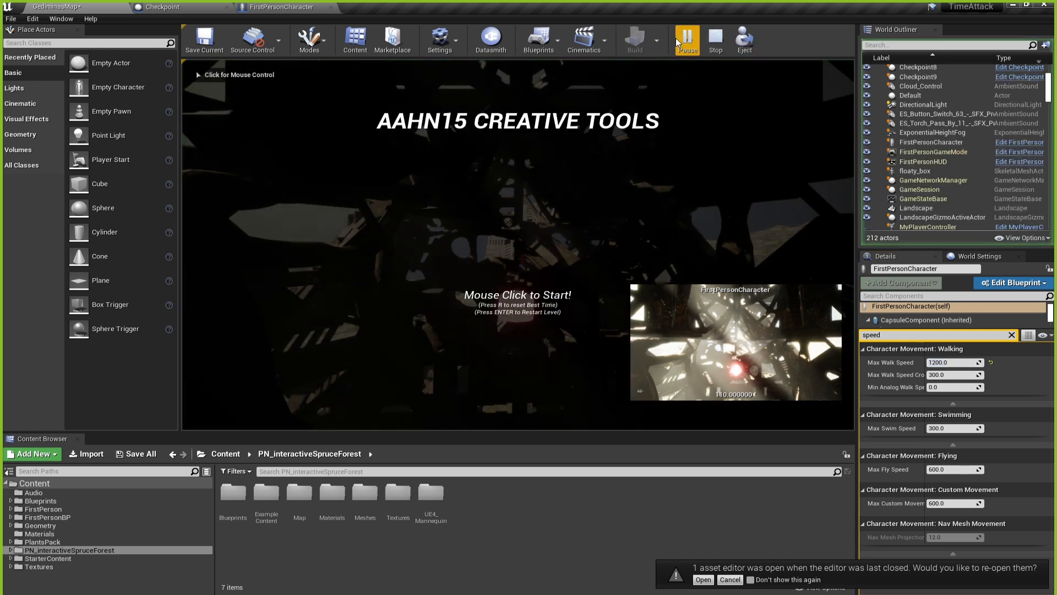
{"action": "left_click", "coordinate": [571, 157]}
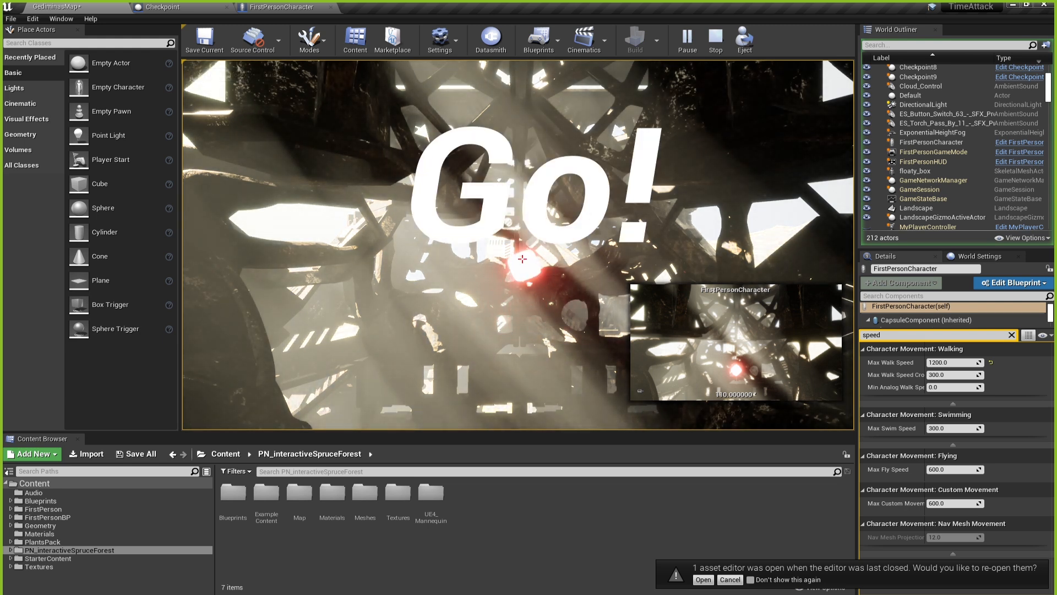
{"action": "key", "text": "w"}
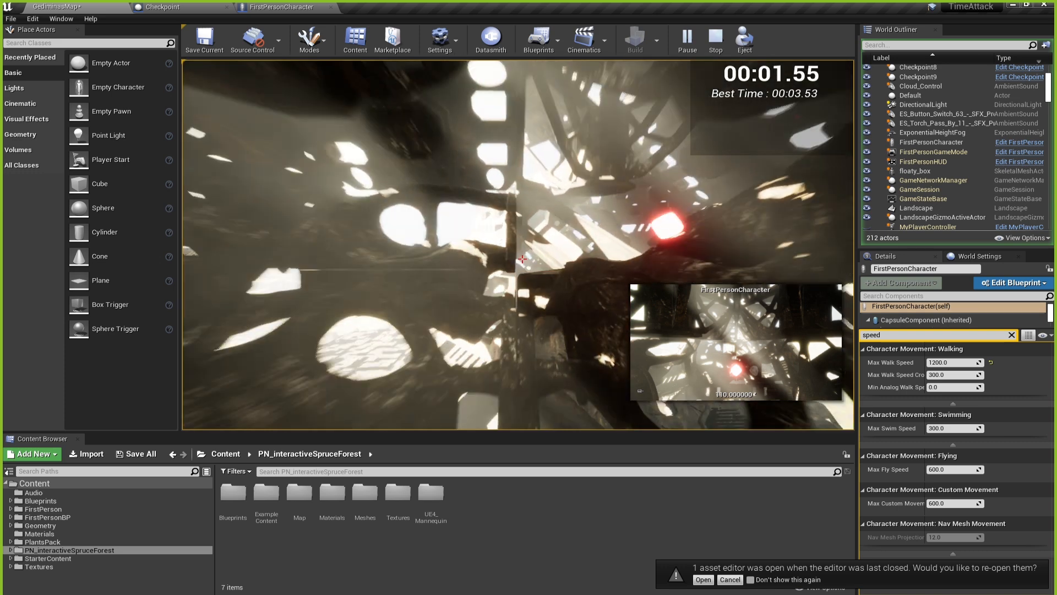
{"action": "key", "text": "w"}
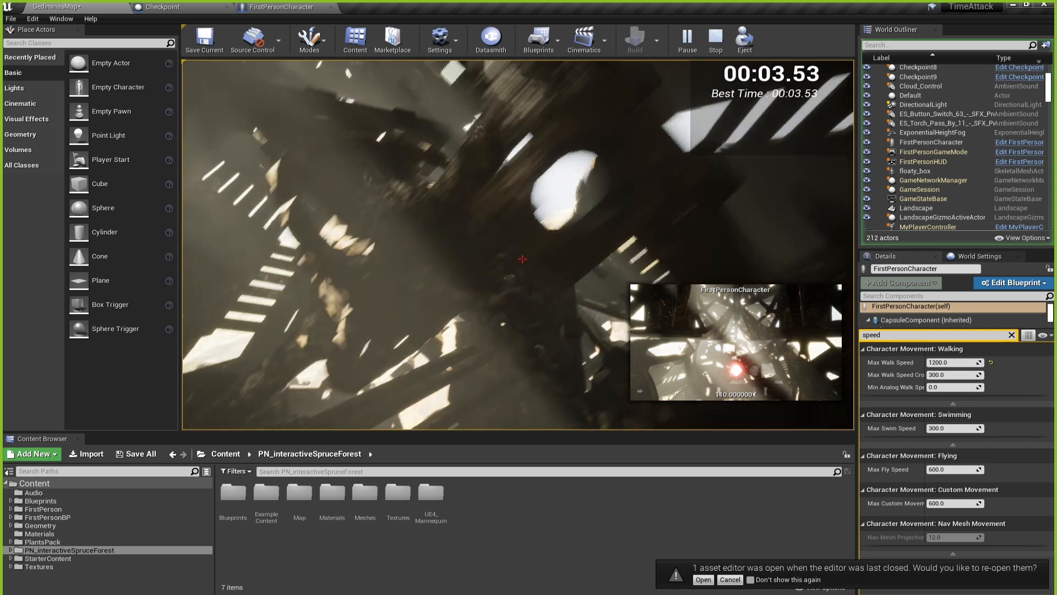
{"action": "key", "text": "w"}
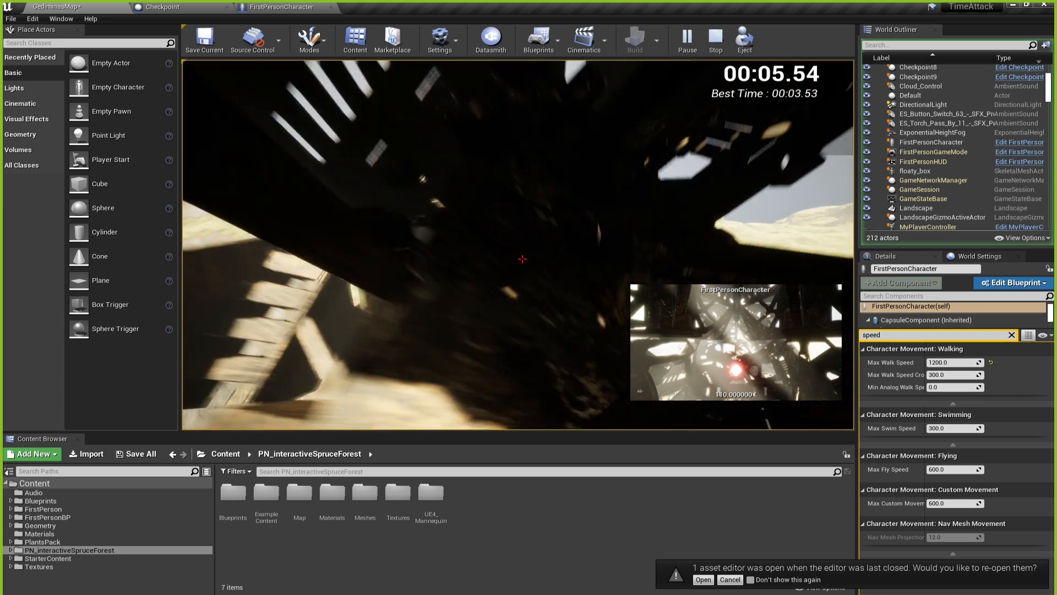
{"action": "key", "text": "w"}
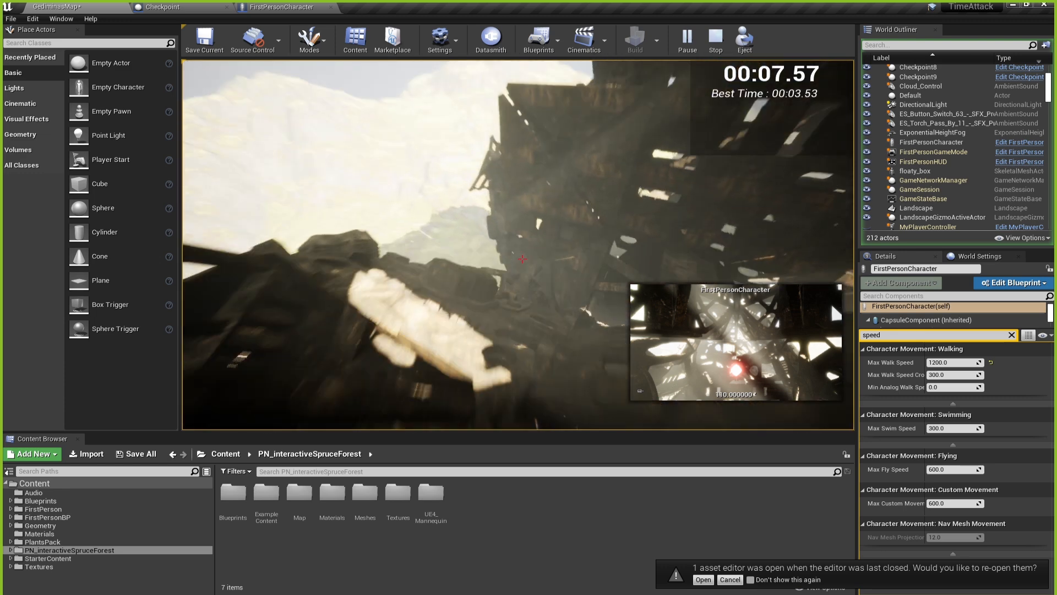
{"action": "key", "text": "w"}
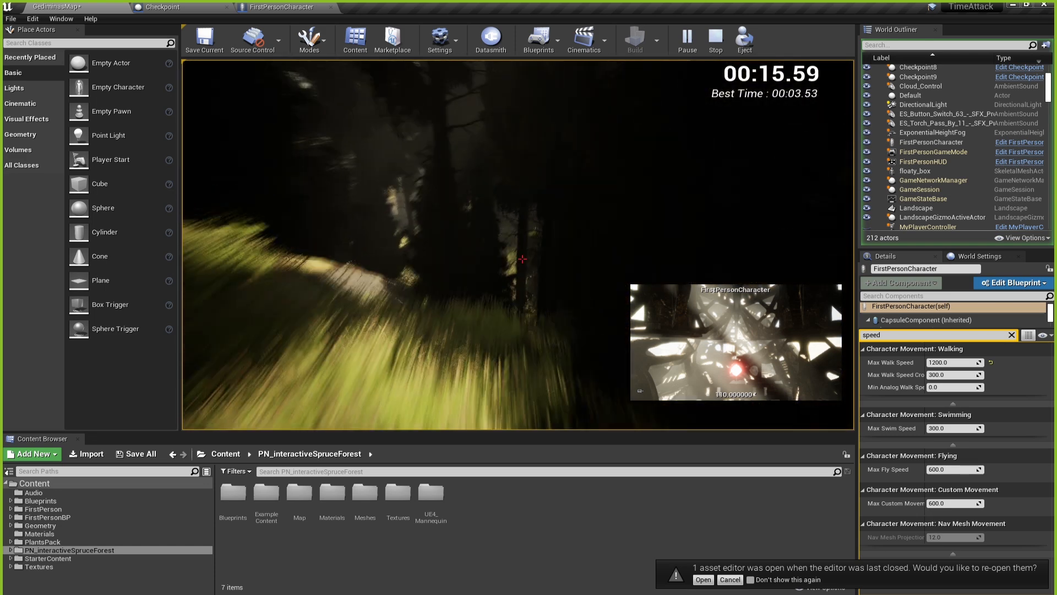
{"action": "key", "text": "w"}
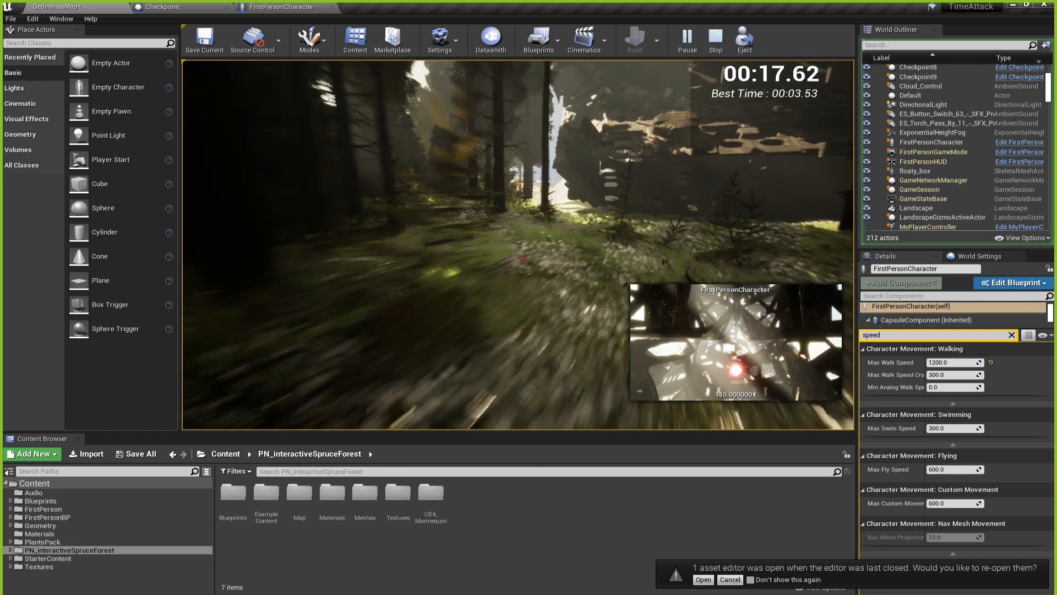
{"action": "key", "text": "w"}
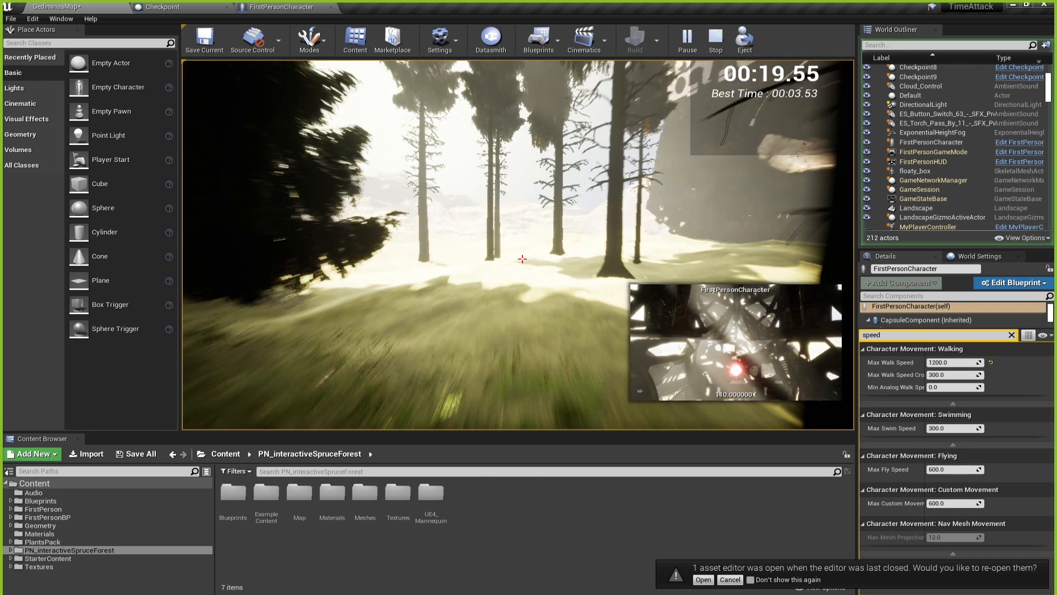
{"action": "key", "text": "w"}
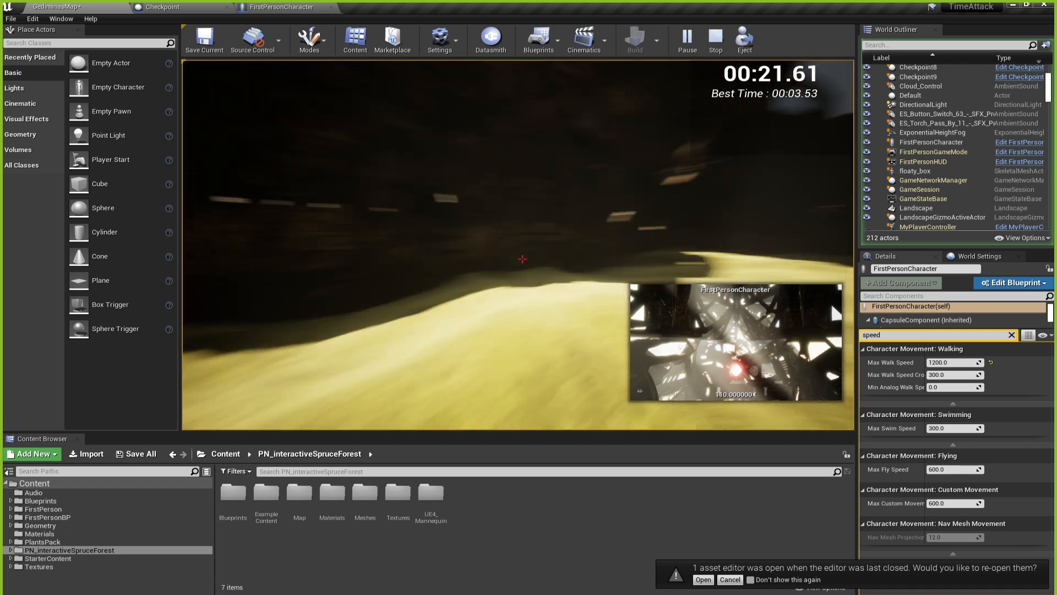
{"action": "key", "text": "w"}
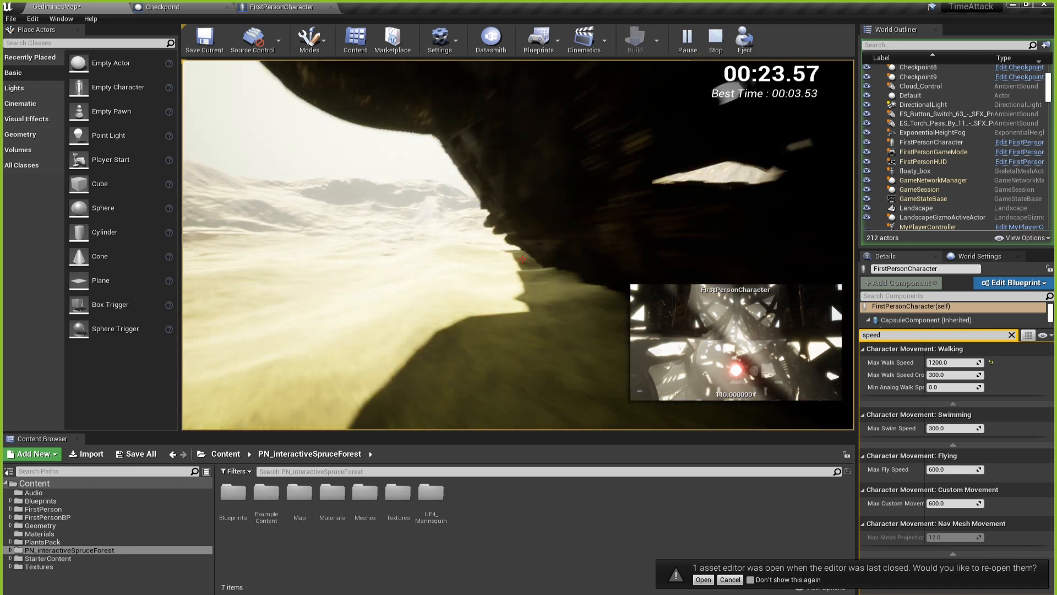
{"action": "key", "text": "w"}
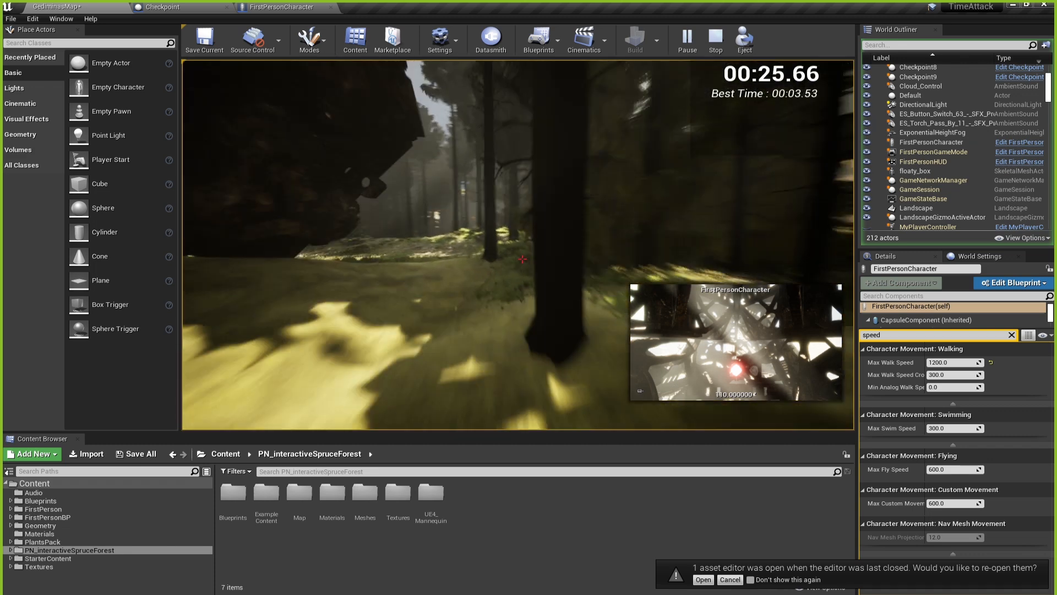
{"action": "key", "text": "w"}
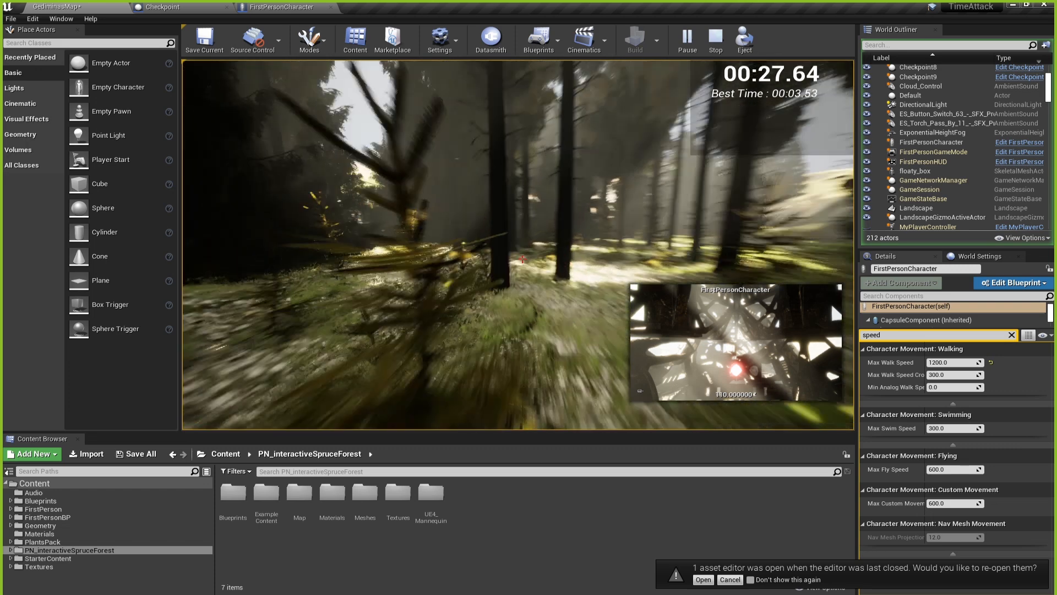
{"action": "key", "text": "w"}
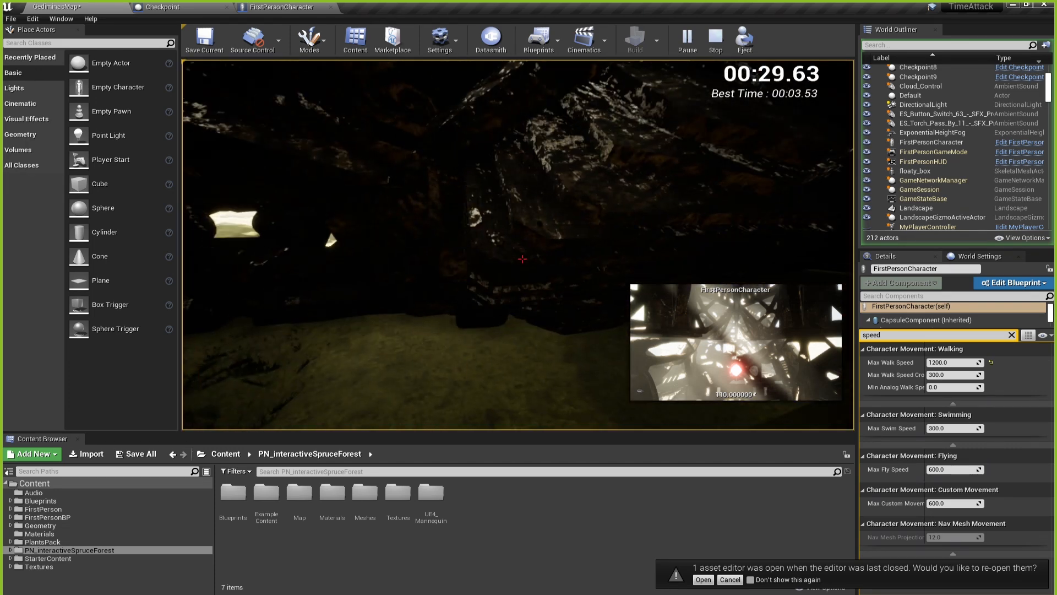
{"action": "key", "text": "w"}
{"action": "key", "text": "Escape"}
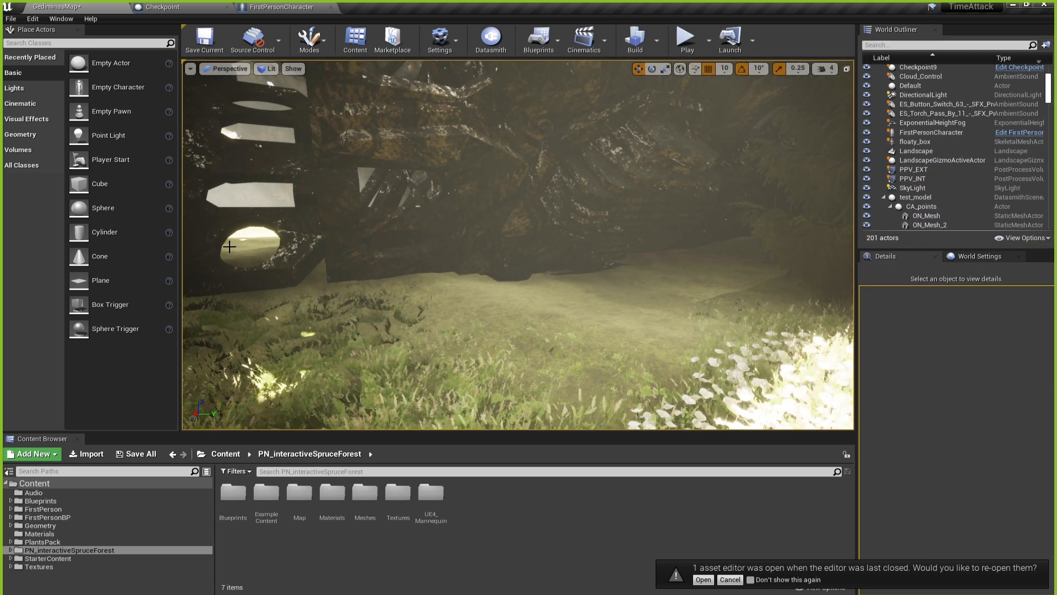
Set the FirstPersonCharacter actor's Max Walk Speed to 600 and clear the "speed" filter from its details.
{"action": "left_click", "coordinate": [936, 132]}
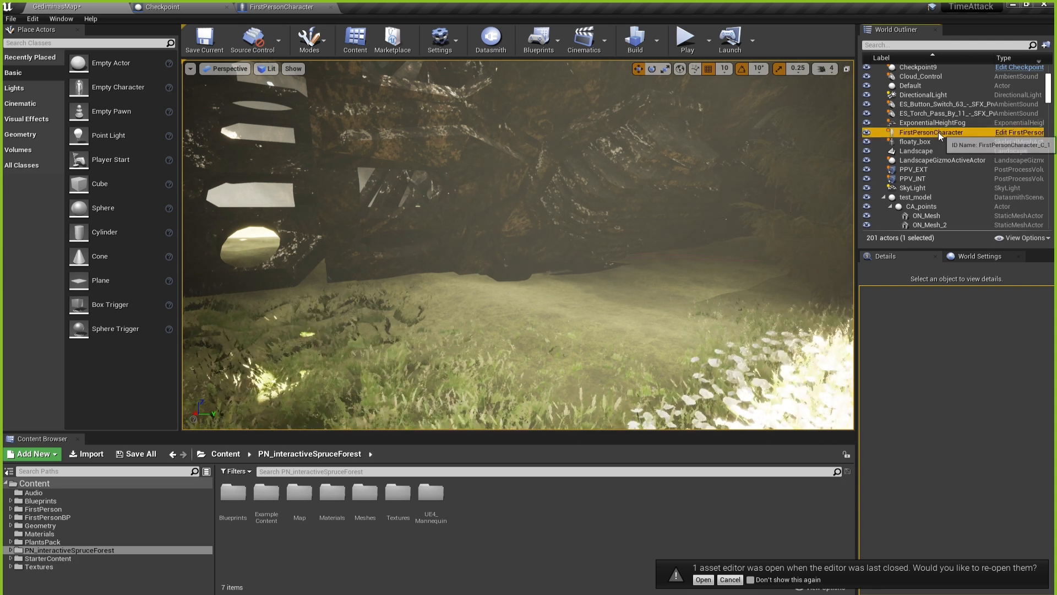
{"action": "left_click", "coordinate": [943, 362]}
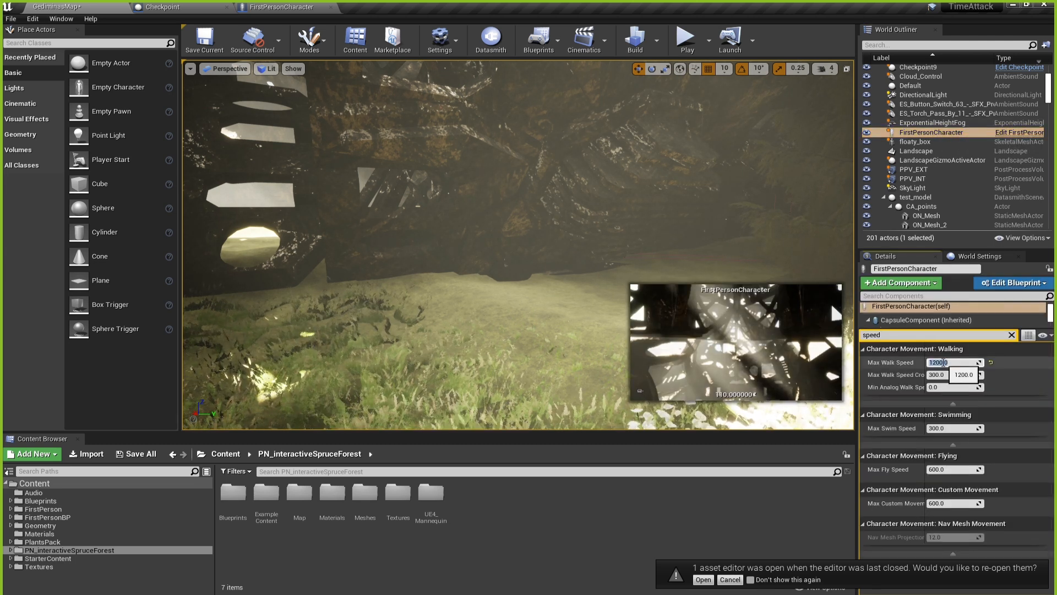
{"action": "type", "text": "600"}
{"action": "key", "text": "Return"}
{"action": "left_click", "coordinate": [1012, 335]}
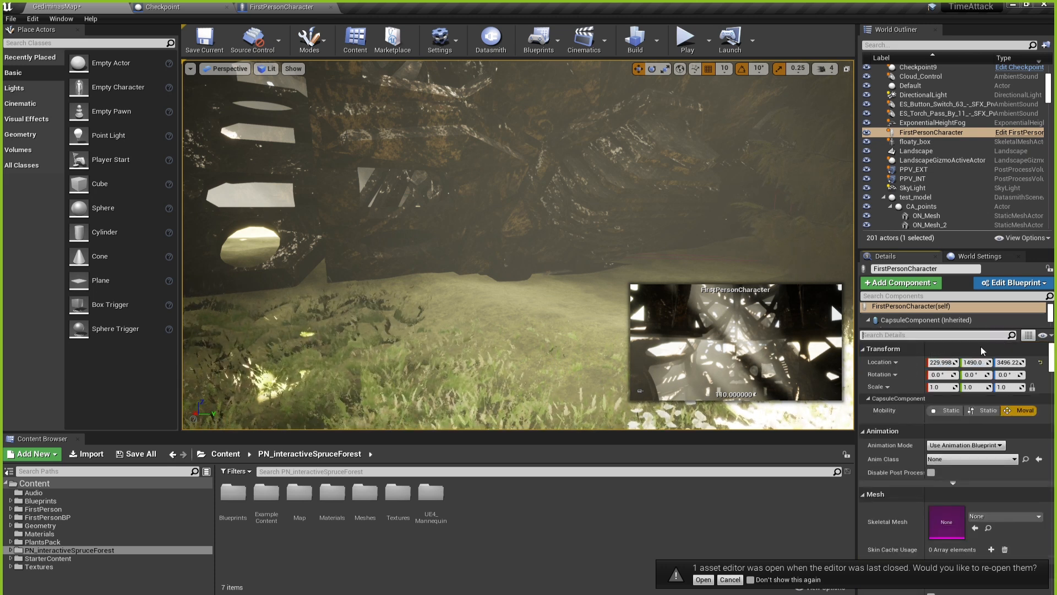
{"action": "left_click", "coordinate": [916, 310]}
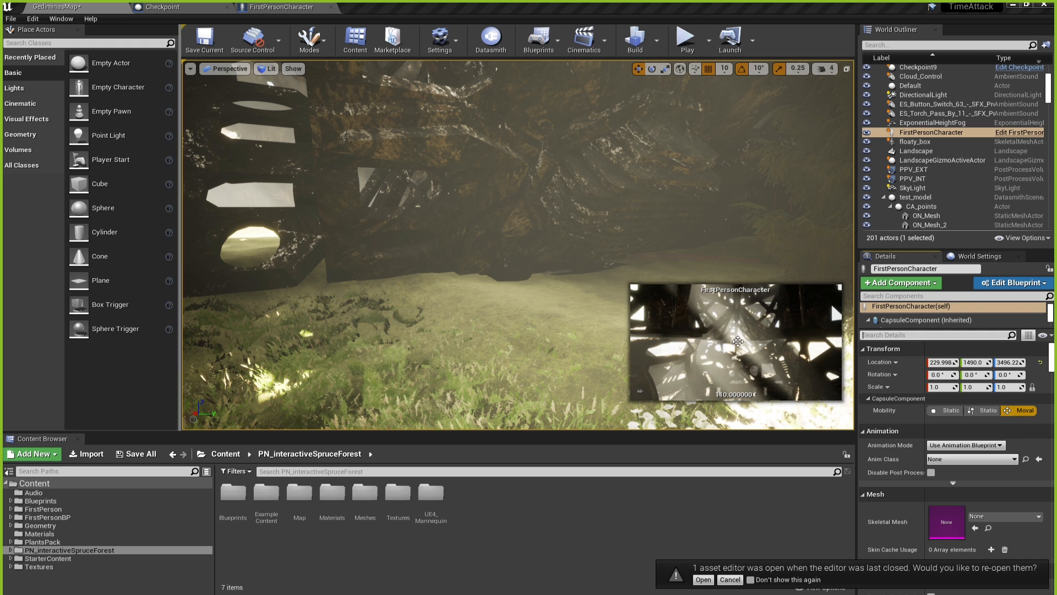
Open the FirstPersonCharacter blueprint and search the capsule component's details for "jump", then clear the search.
{"action": "left_click", "coordinate": [291, 6]}
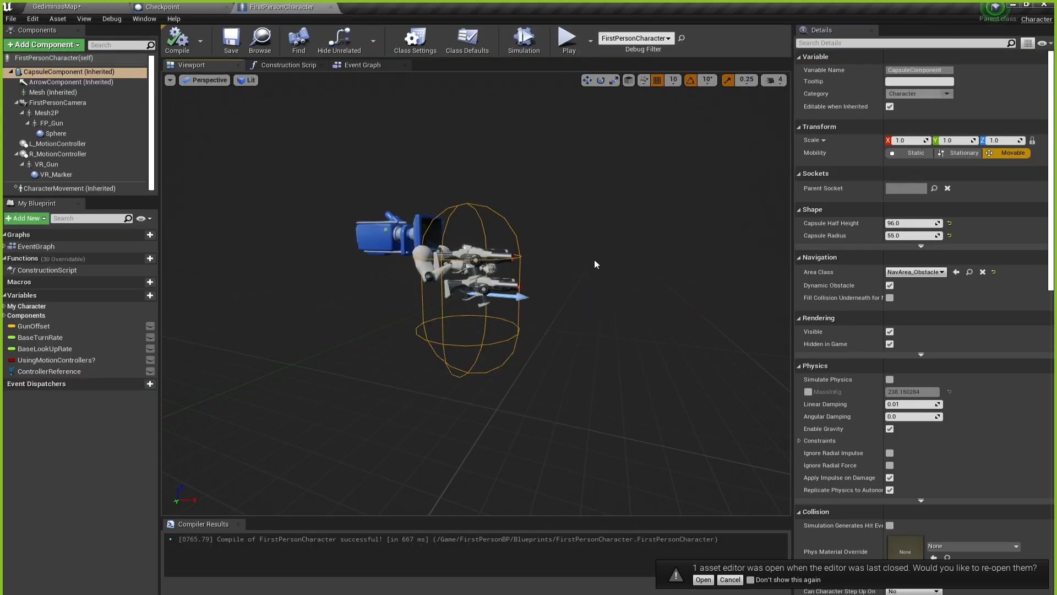
{"action": "left_click", "coordinate": [831, 43]}
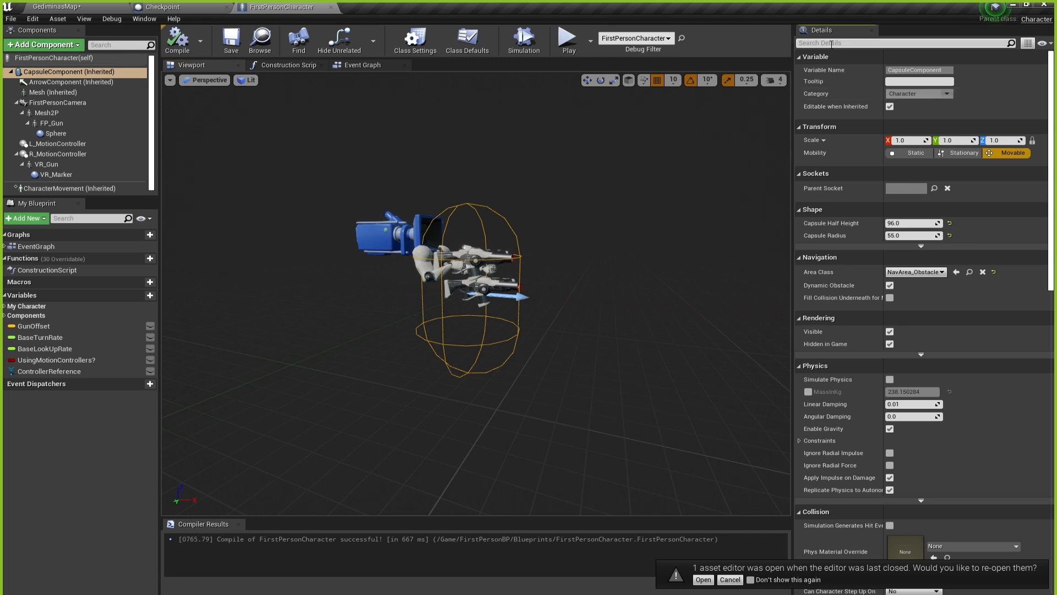
{"action": "type", "text": "jump"}
{"action": "key", "text": "Escape"}
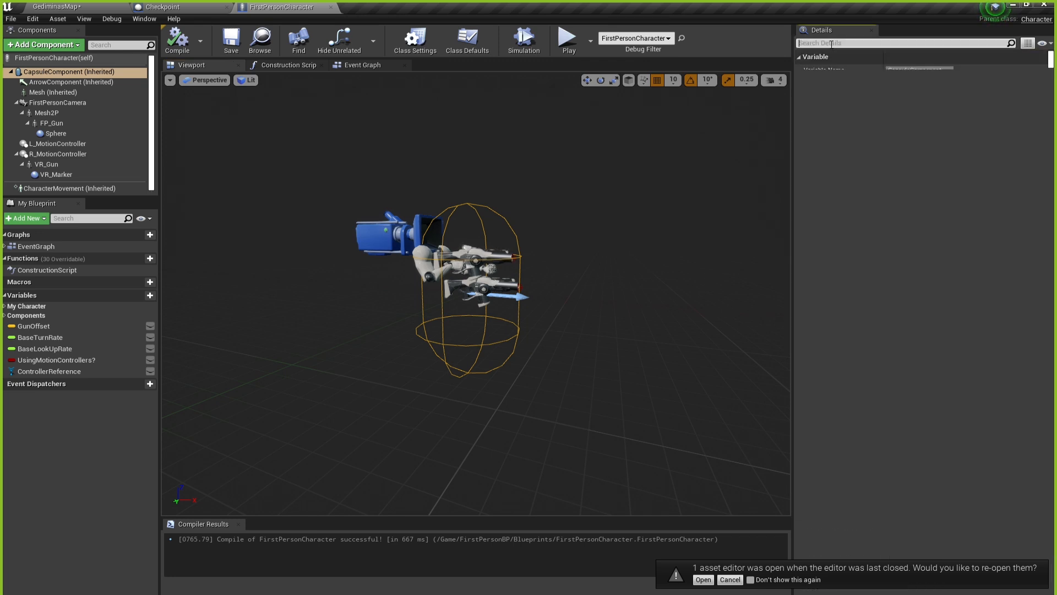
Show the FirstPersonCharacter's Event Graph, search the details for "jum", and clear the search to look through the full property list.
{"action": "left_click", "coordinate": [362, 65]}
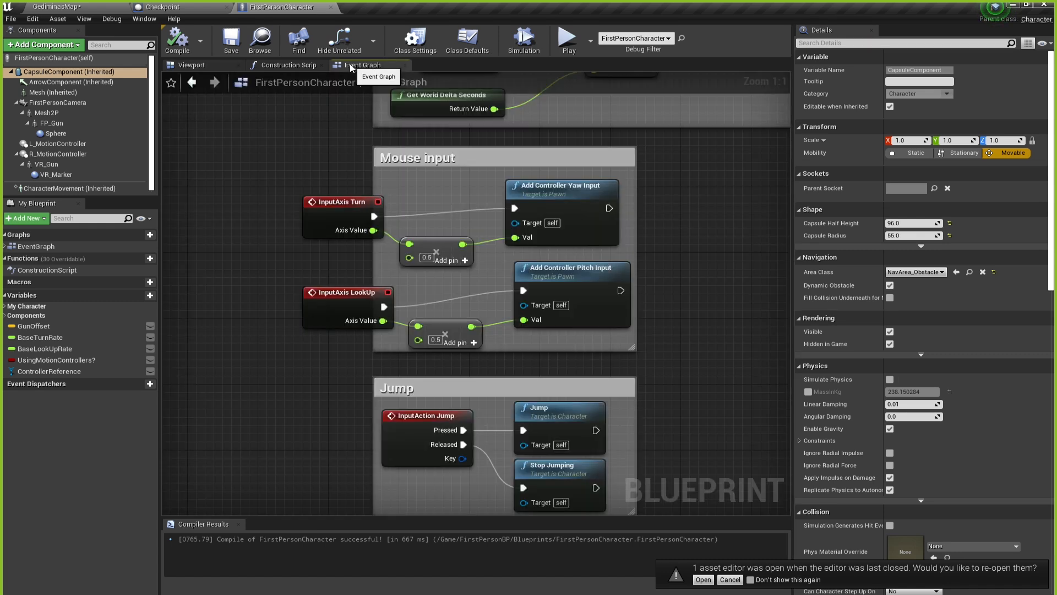
{"action": "left_click", "coordinate": [854, 43]}
{"action": "type", "text": "jum"}
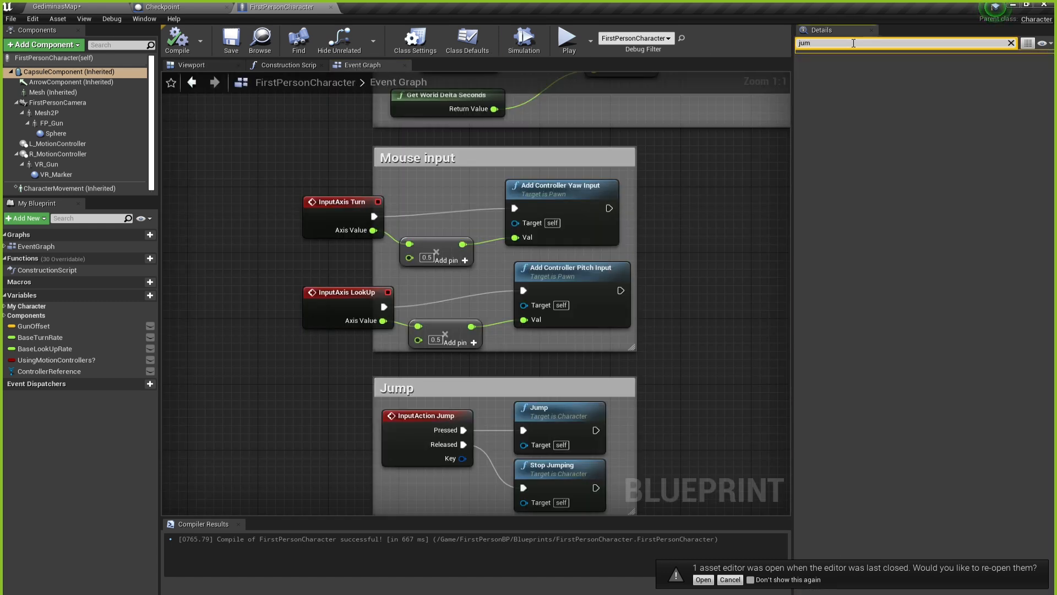
{"action": "key", "text": "BackSpace"}
{"action": "key", "text": "BackSpace"}
{"action": "key", "text": "BackSpace"}
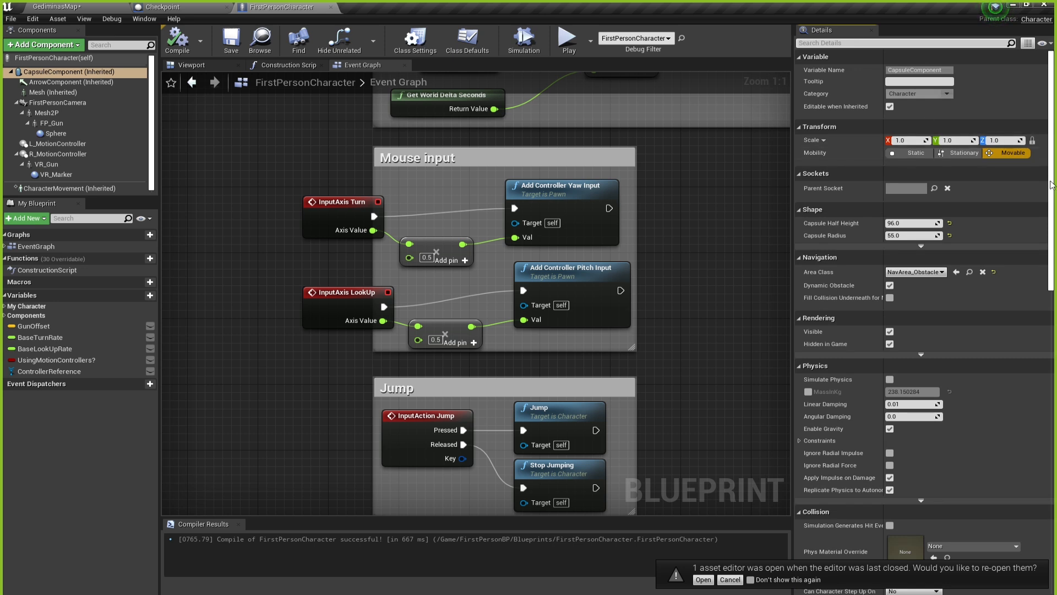
{"action": "left_click_drag", "start_coordinate": [1052, 198], "coordinate": [1017, 232]}
{"action": "scroll", "coordinate": [1016, 232], "scroll_direction": "up", "scroll_amount": 5}
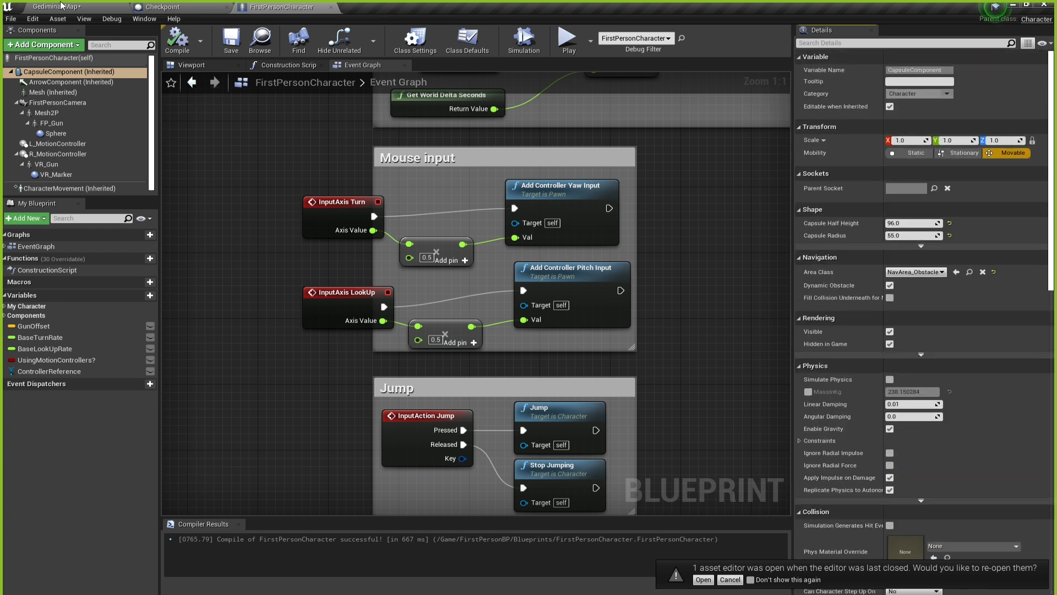
Return to the GediminasMap level, filter the FirstPersonCharacter actor's details by "jump" to examine its jump and air control settings, and clear the filter.
{"action": "left_click", "coordinate": [83, 7]}
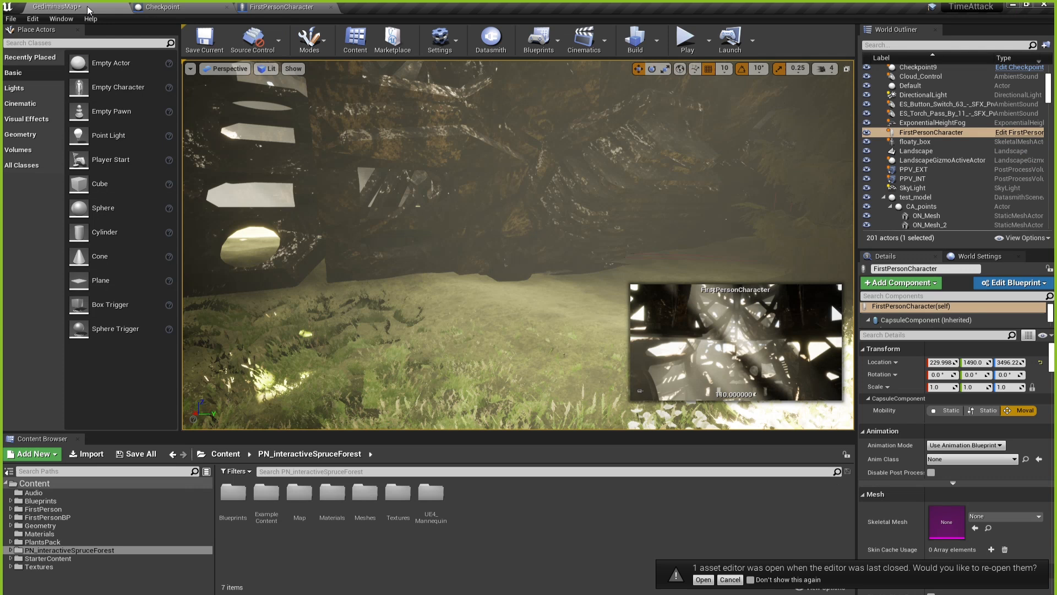
{"action": "left_click", "coordinate": [902, 334]}
{"action": "type", "text": "jump"}
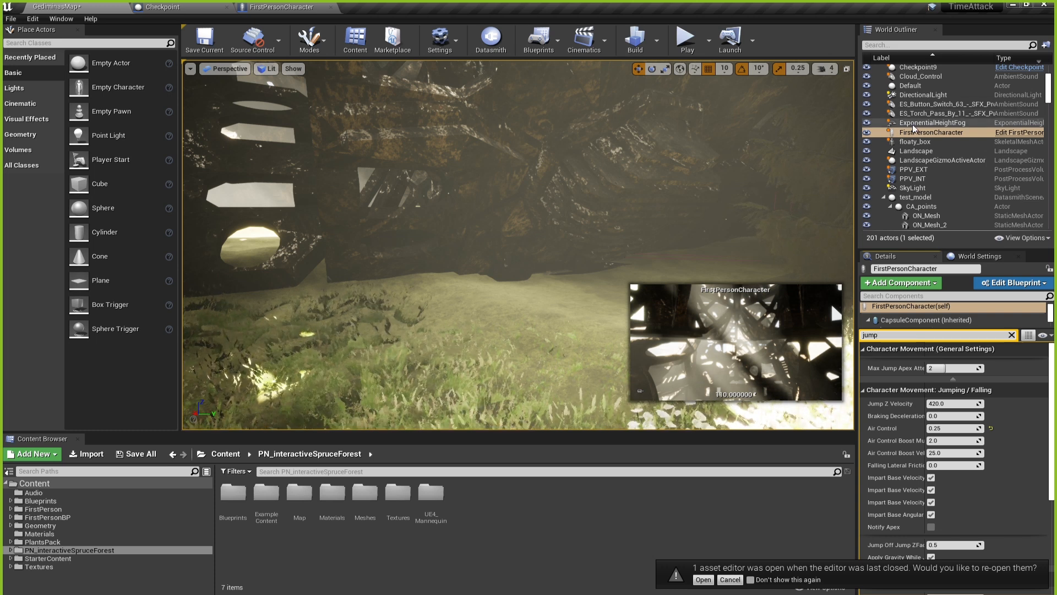
{"action": "mouse_move", "coordinate": [883, 372]}
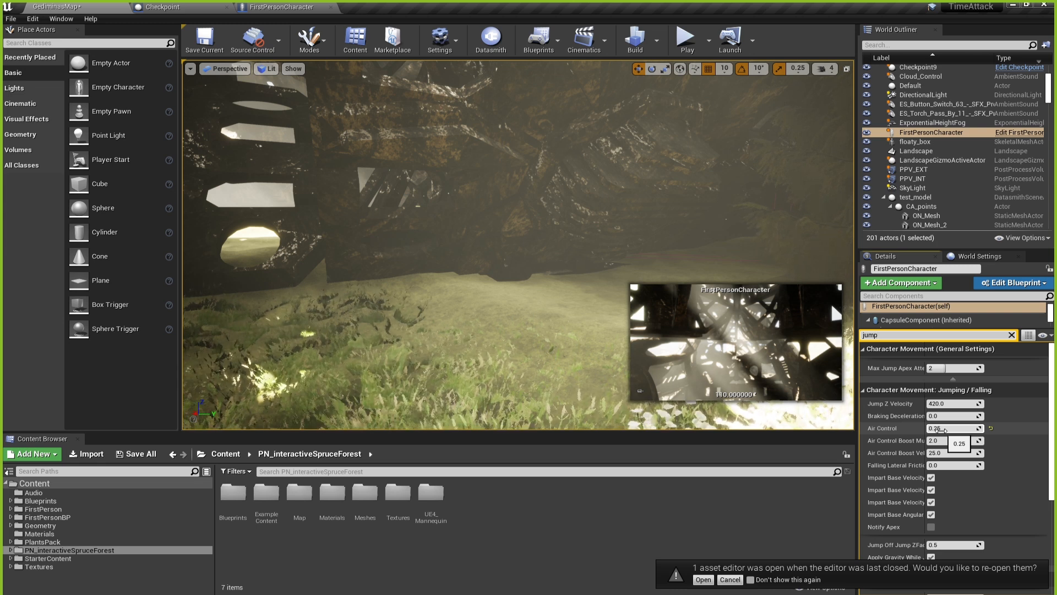
{"action": "right_click_drag", "start_coordinate": [396, 220], "coordinate": [415, 226]}
{"action": "key", "text": "grave"}
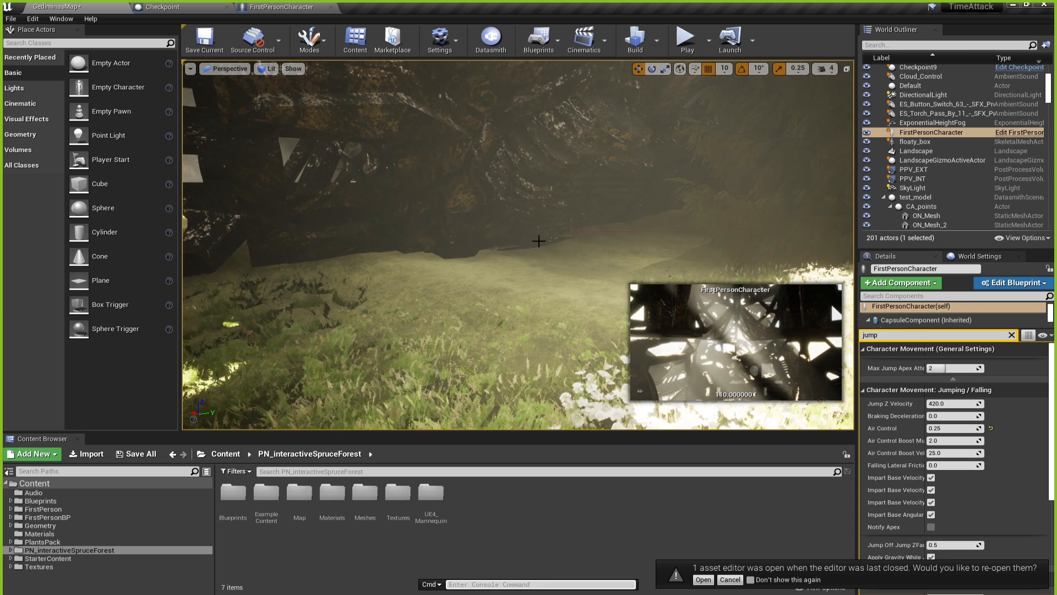
{"action": "left_click", "coordinate": [1011, 335]}
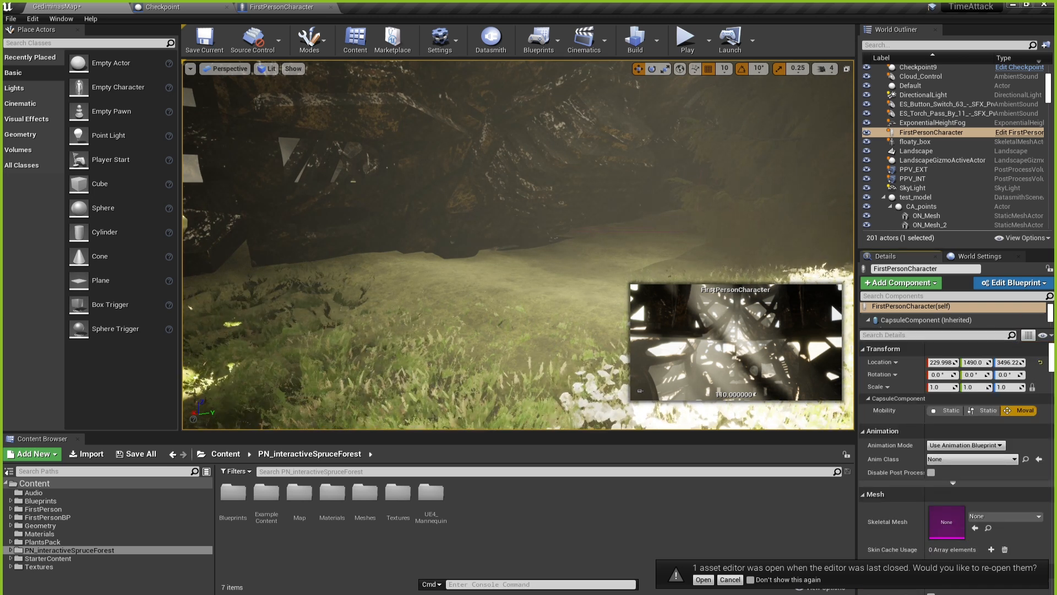
Deselect the character and fly through the forest and into the structure to examine the light rays and fog.
{"action": "mouse_move", "coordinate": [518, 245]}
{"action": "right_mouse_down"}
{"action": "mouse_move", "coordinate": [292, 212]}
{"action": "mouse_move", "coordinate": [389, 213]}
{"action": "mouse_move", "coordinate": [386, 199]}
{"action": "right_mouse_up"}
{"action": "key", "text": "w"}
{"action": "key", "text": "w"}
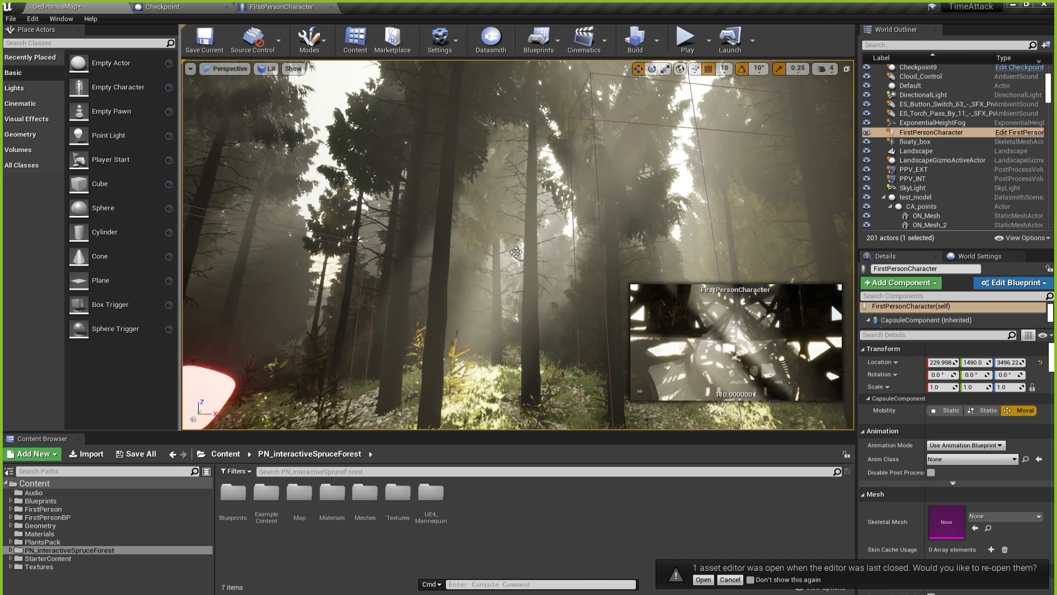
{"action": "key", "text": "Escape"}
{"action": "right_click_drag", "start_coordinate": [633, 236], "coordinate": [613, 240]}
{"action": "key", "text": "s"}
{"action": "mouse_move", "coordinate": [294, 316]}
{"action": "right_mouse_down"}
{"action": "mouse_move", "coordinate": [278, 326]}
{"action": "mouse_move", "coordinate": [295, 327]}
{"action": "right_mouse_up"}
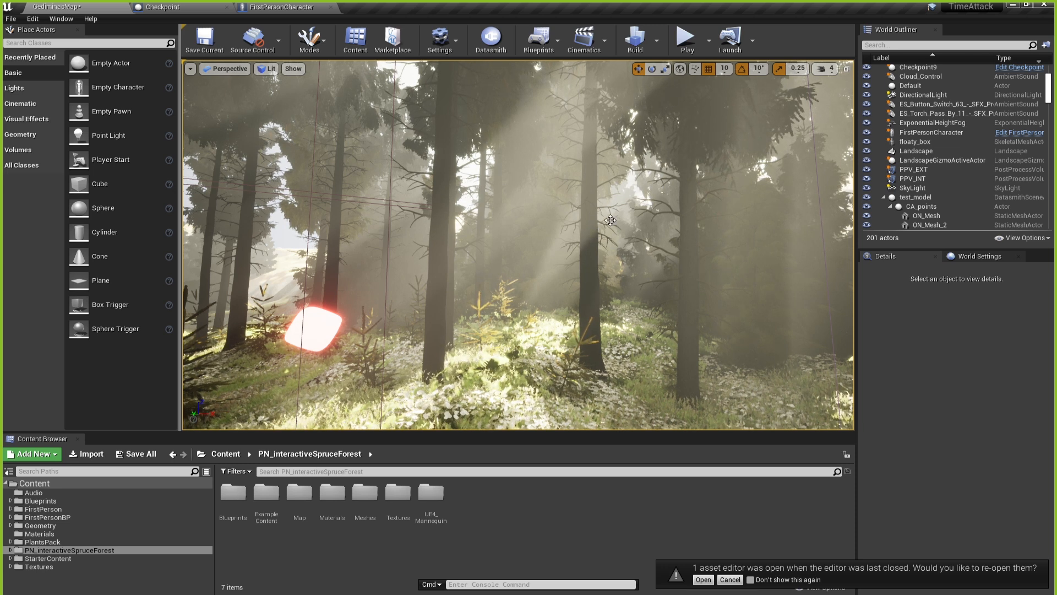
{"action": "right_click_drag", "start_coordinate": [439, 251], "coordinate": [317, 261]}
{"action": "key", "text": "w"}
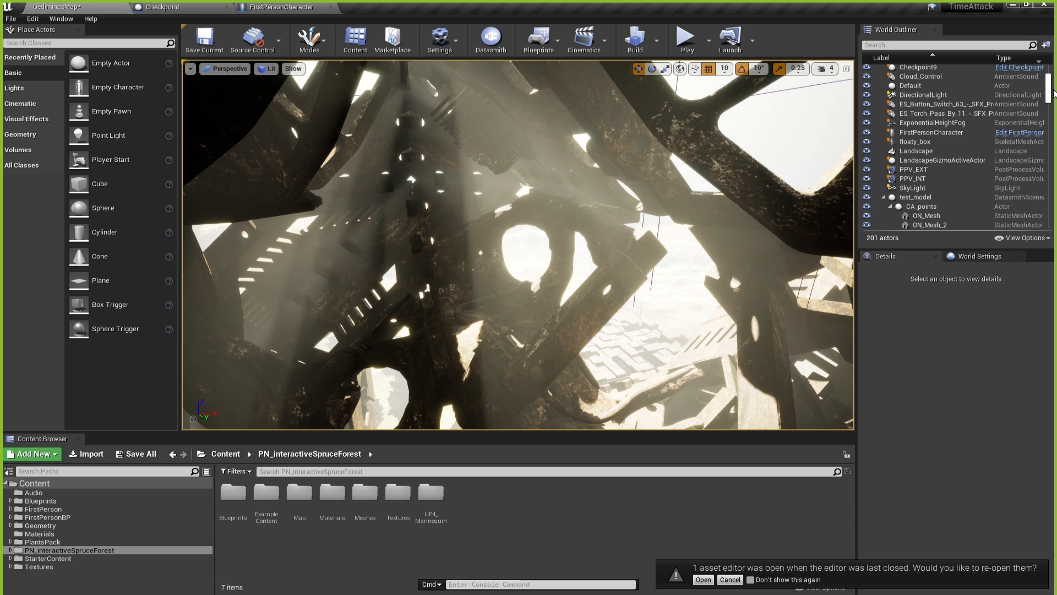
Select the ExponentialHeightFog actor in the level and search the placeable actors for "expo".
{"action": "scroll", "coordinate": [1054, 92], "scroll_direction": "up", "scroll_amount": 3}
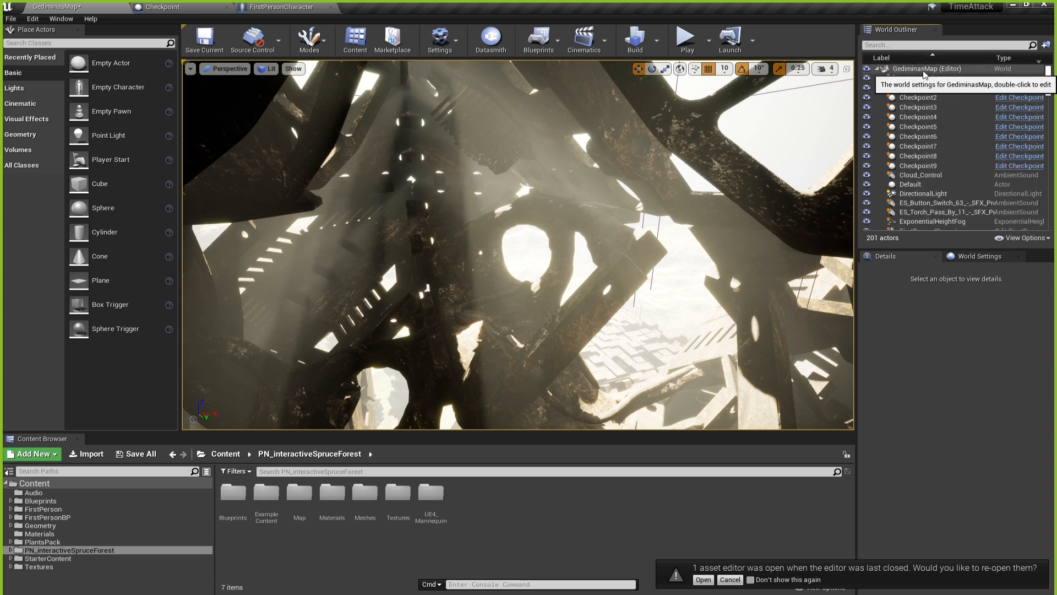
{"action": "scroll", "coordinate": [942, 204], "scroll_direction": "down", "scroll_amount": 3}
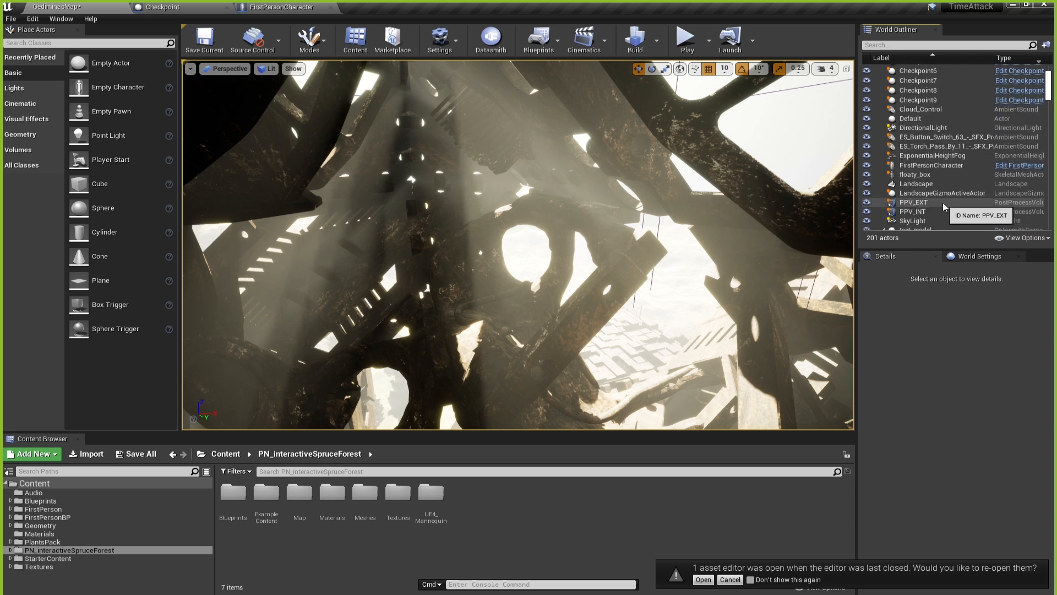
{"action": "scroll", "coordinate": [944, 207], "scroll_direction": "down", "scroll_amount": 2}
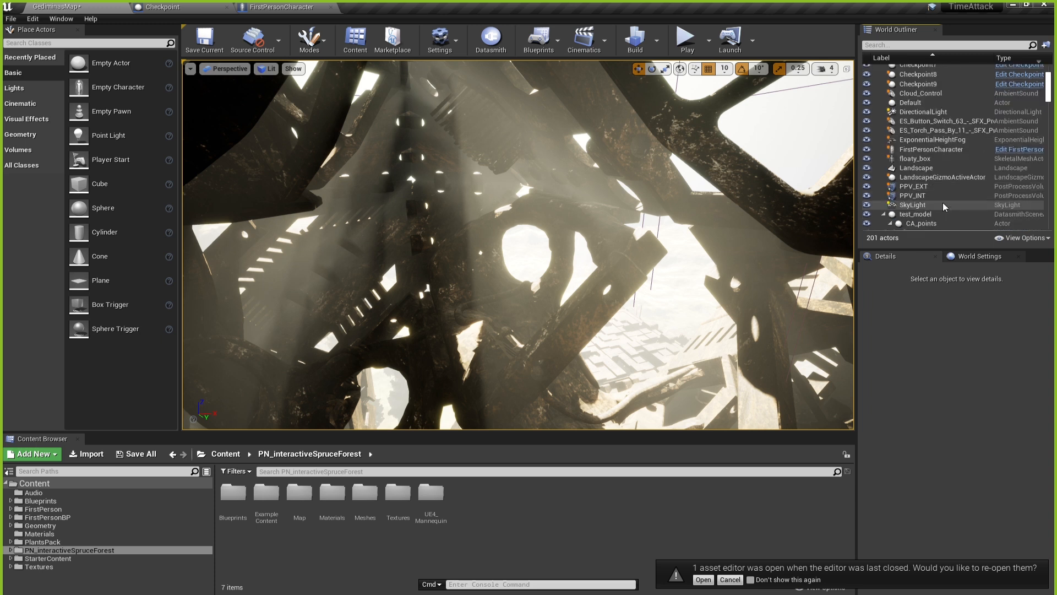
{"action": "left_click", "coordinate": [918, 140]}
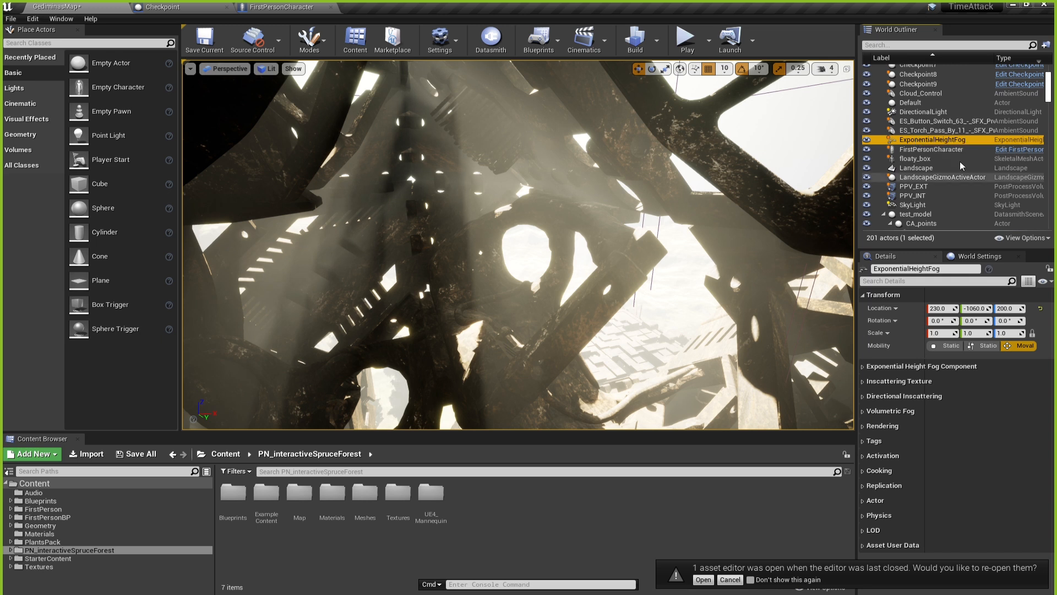
{"action": "left_click", "coordinate": [37, 43]}
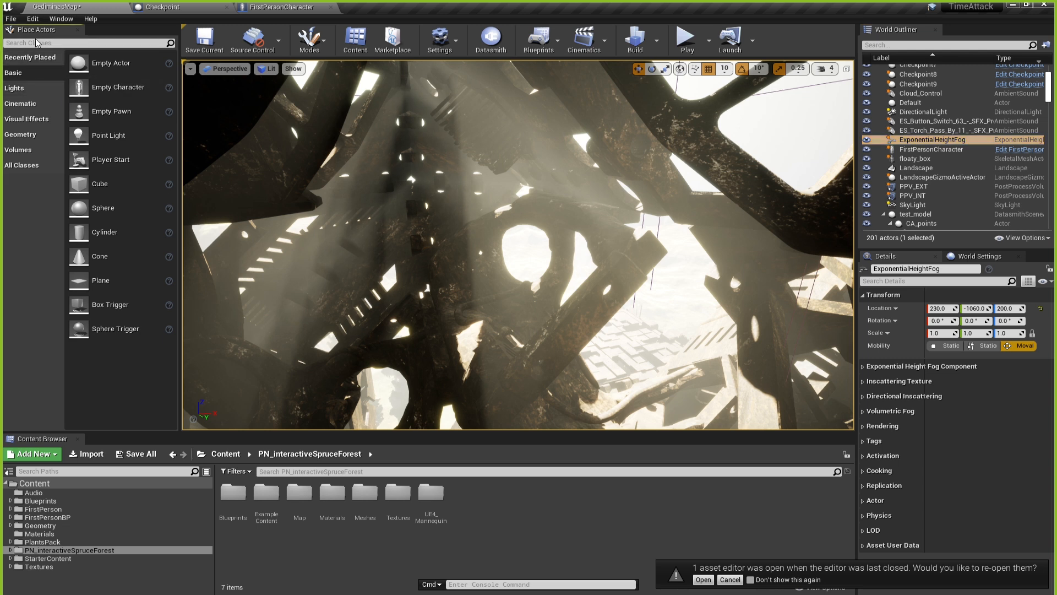
{"action": "type", "text": "expo"}
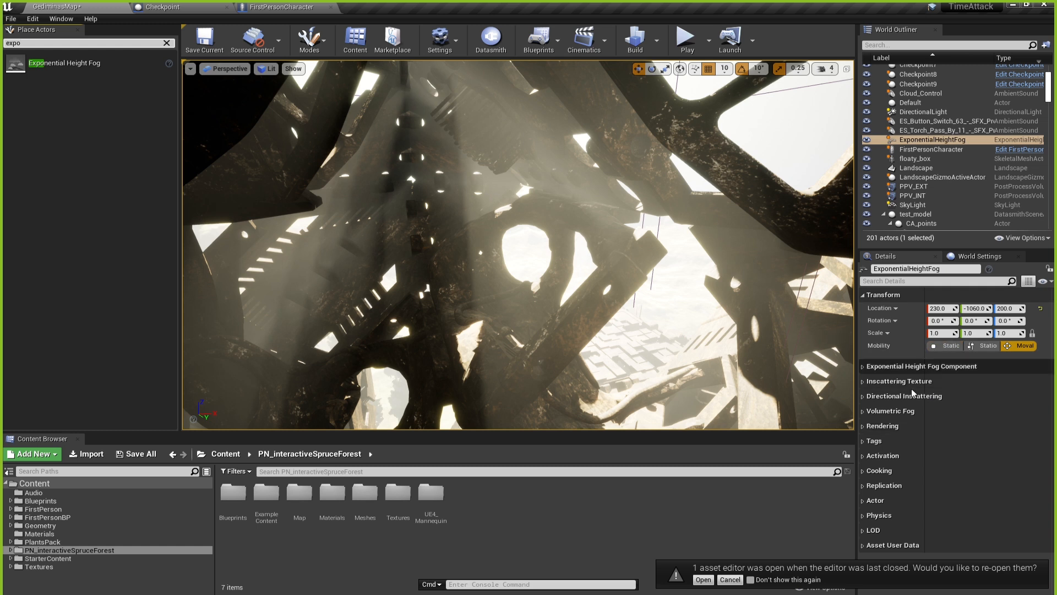
Look through the ExponentialHeightFog's fog component, inscattering texture and directional inscattering settings, leaving only the Volumetric Fog settings expanded.
{"action": "left_click", "coordinate": [867, 369]}
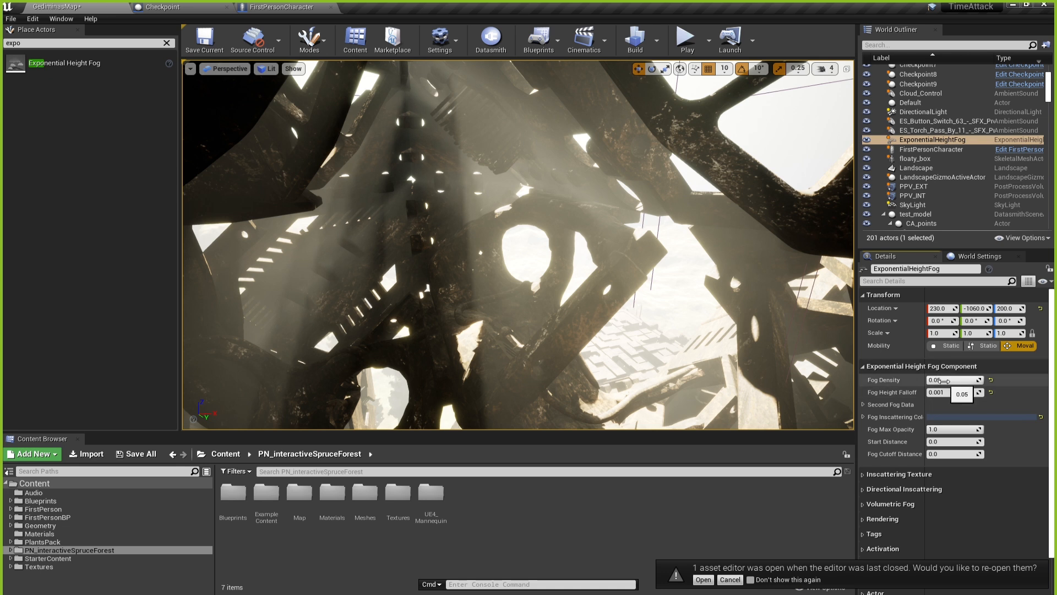
{"action": "left_click", "coordinate": [864, 366]}
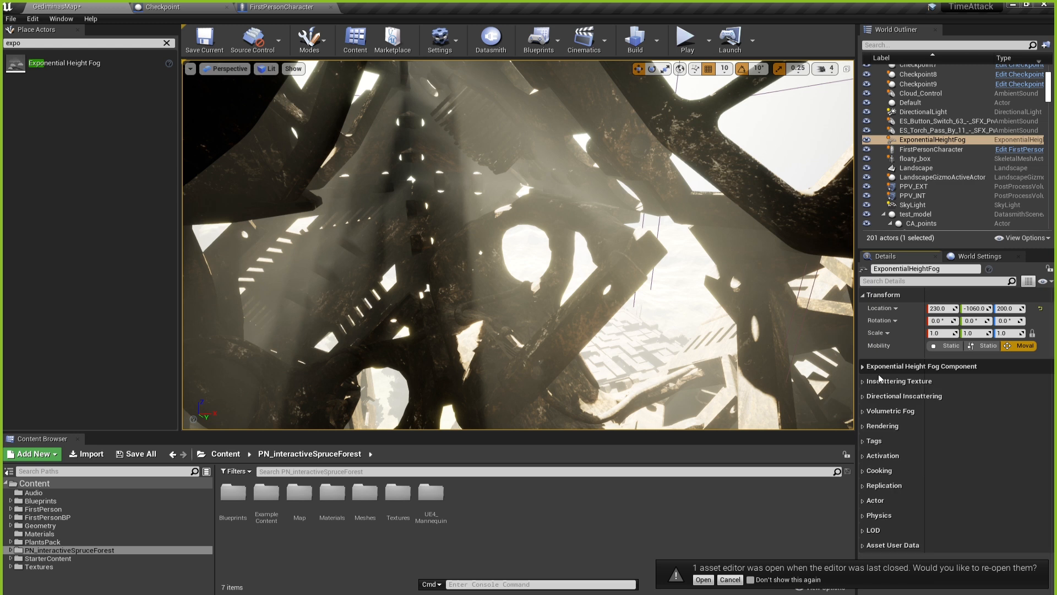
{"action": "left_click", "coordinate": [864, 412]}
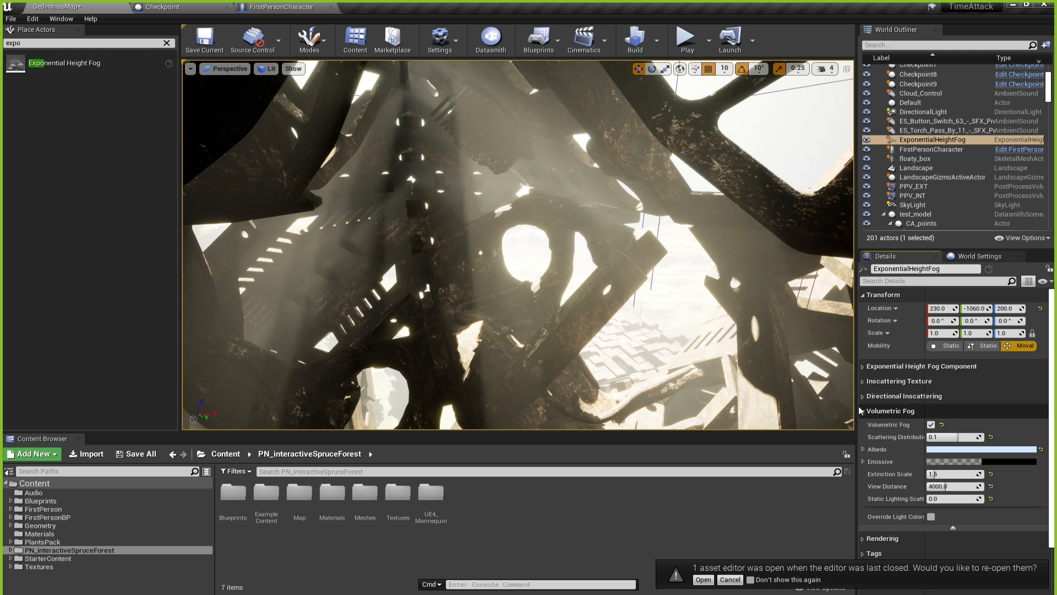
{"action": "left_click", "coordinate": [870, 380]}
{"action": "left_click", "coordinate": [870, 381]}
{"action": "left_click", "coordinate": [870, 397]}
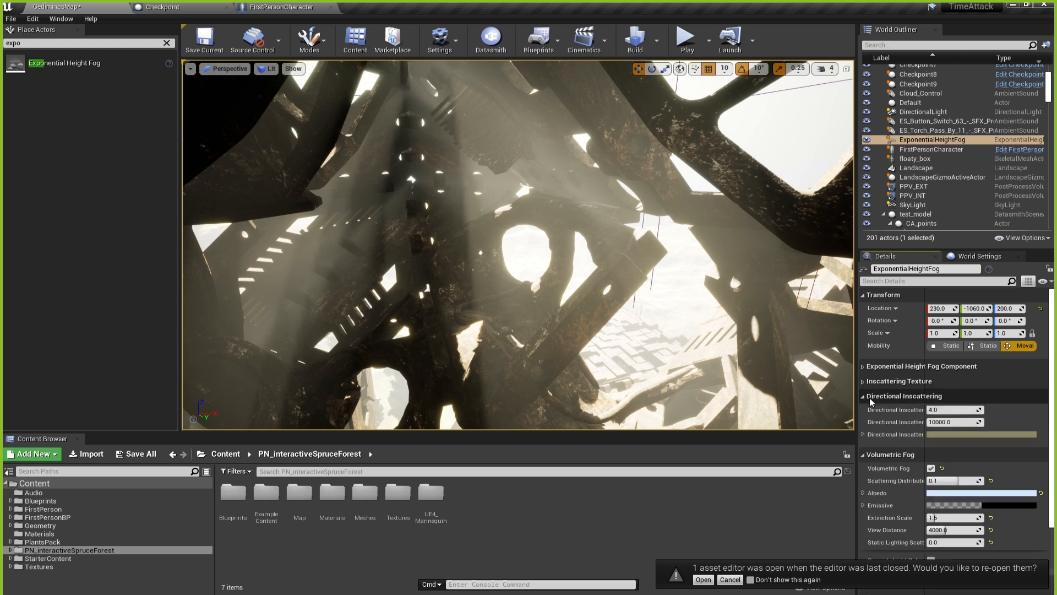
{"action": "left_click", "coordinate": [870, 397]}
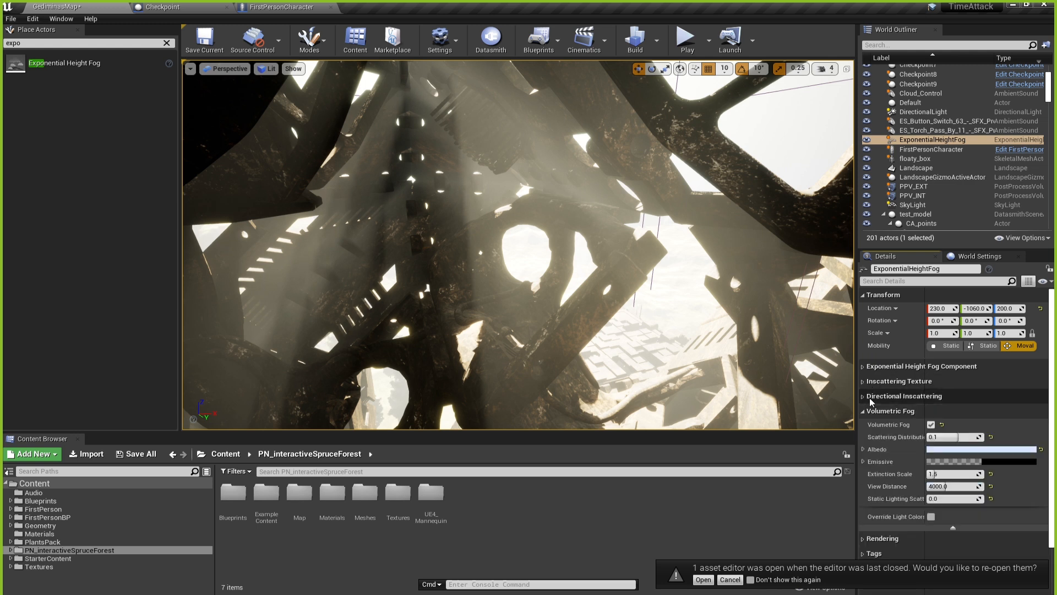
Turn Volumetric Fog off and back on to compare its effect on the light inside the structure.
{"action": "left_click", "coordinate": [931, 424]}
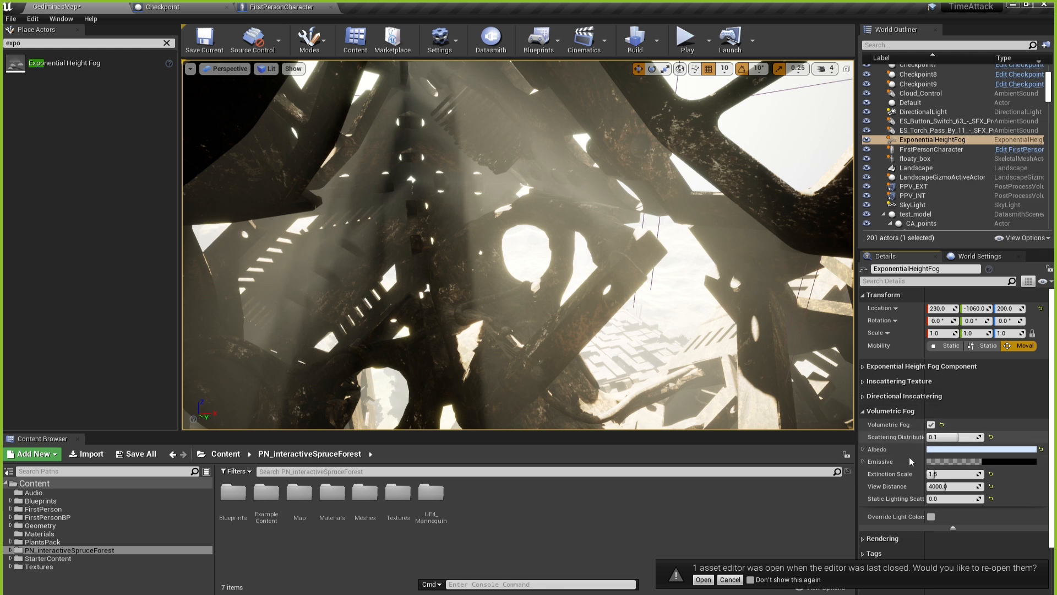
{"action": "right_click_drag", "start_coordinate": [576, 316], "coordinate": [271, 311]}
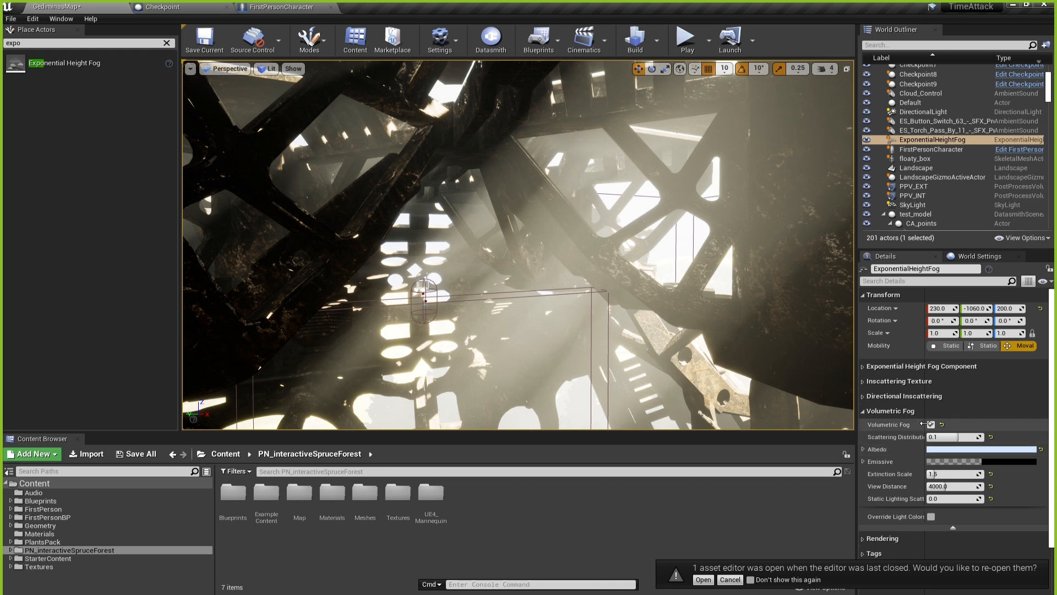
{"action": "left_click", "coordinate": [930, 425]}
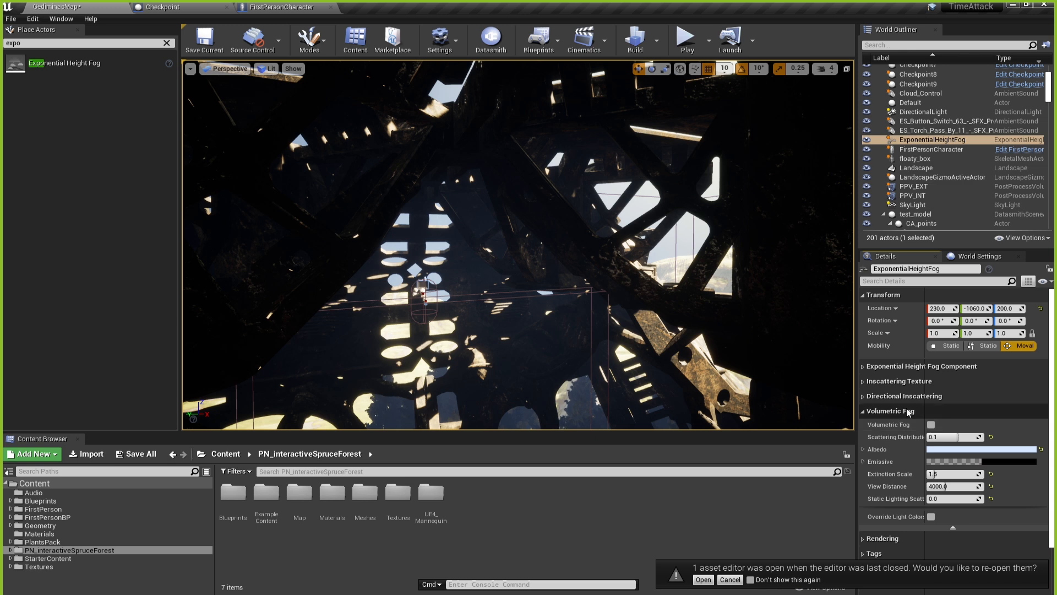
{"action": "left_click", "coordinate": [931, 426]}
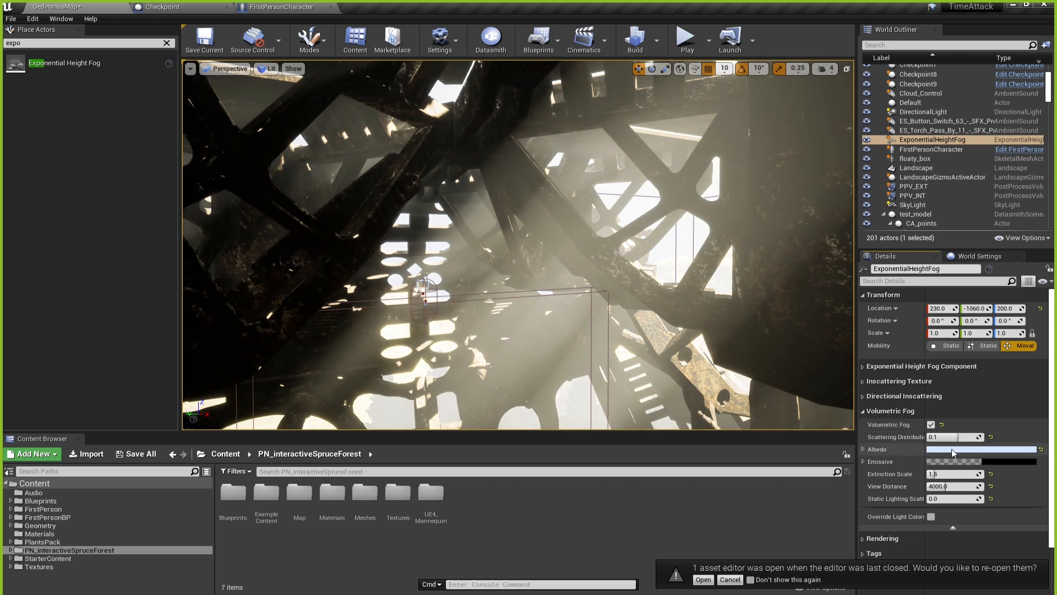
Test the fog's Scattering Distribution, restoring 0.1, and change the Albedo to light cyan after trying pink and green.
{"action": "left_click_drag", "start_coordinate": [958, 438], "coordinate": [965, 437]}
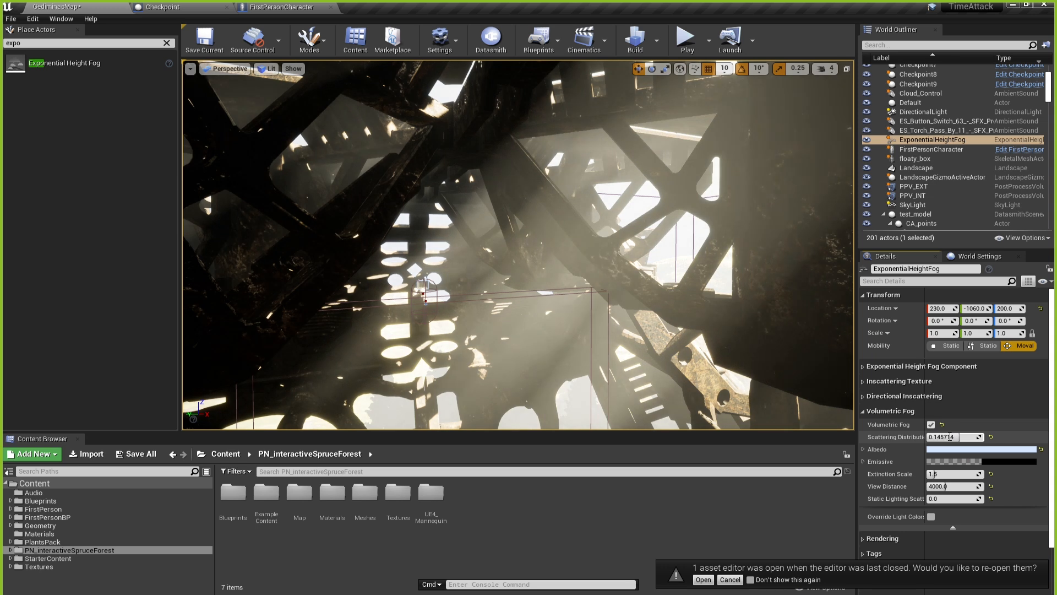
{"action": "left_click", "coordinate": [950, 436]}
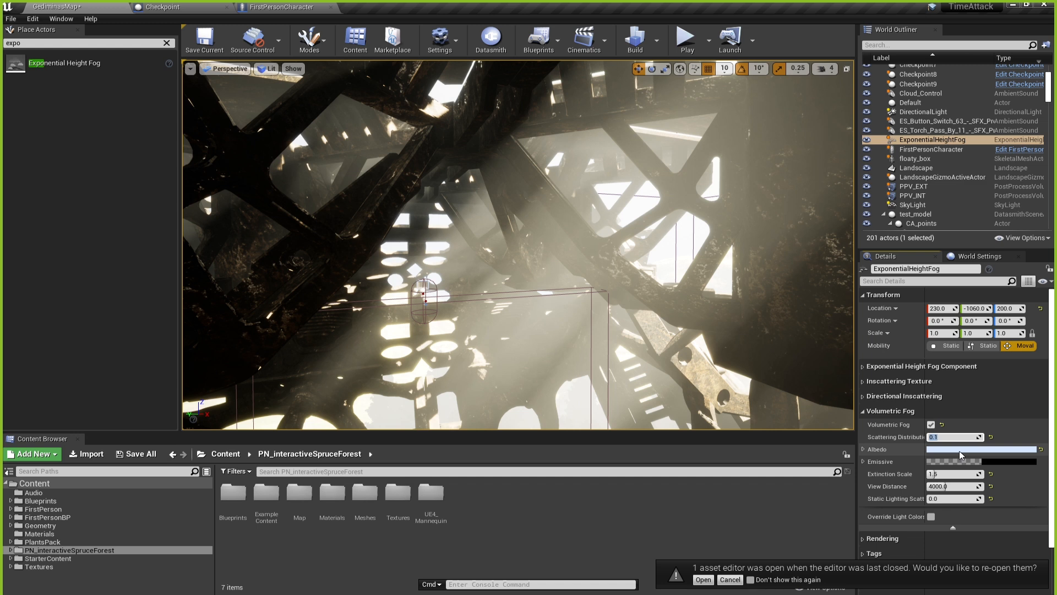
{"action": "left_click", "coordinate": [960, 451]}
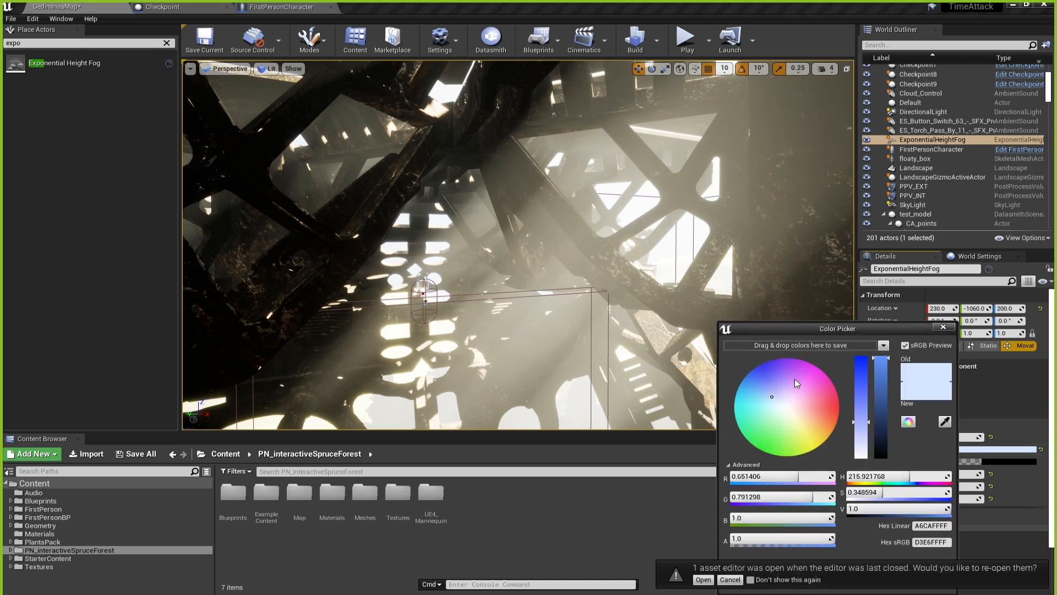
{"action": "left_click", "coordinate": [841, 405]}
{"action": "left_click_drag", "start_coordinate": [841, 406], "coordinate": [848, 389]}
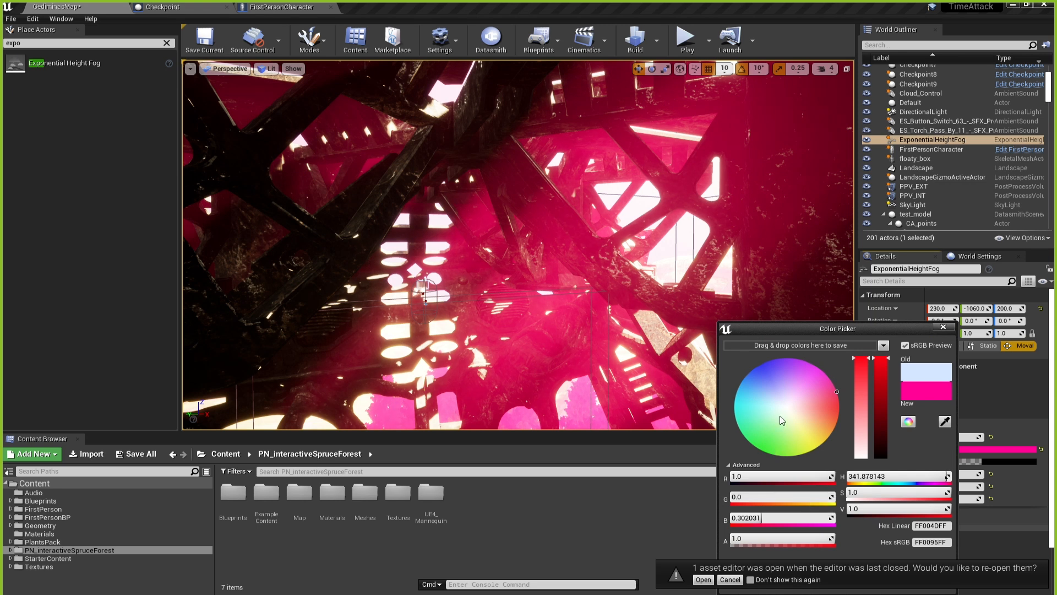
{"action": "left_click_drag", "start_coordinate": [780, 417], "coordinate": [762, 463]}
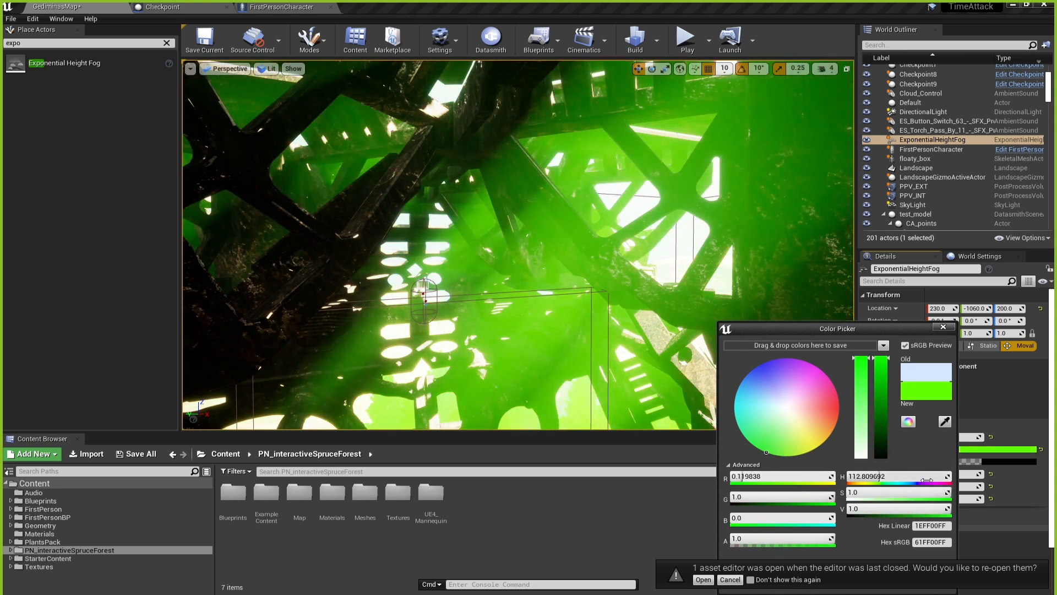
{"action": "mouse_move", "coordinate": [761, 420]}
{"action": "left_mouse_down"}
{"action": "mouse_move", "coordinate": [774, 401]}
{"action": "mouse_move", "coordinate": [763, 400]}
{"action": "left_mouse_up"}
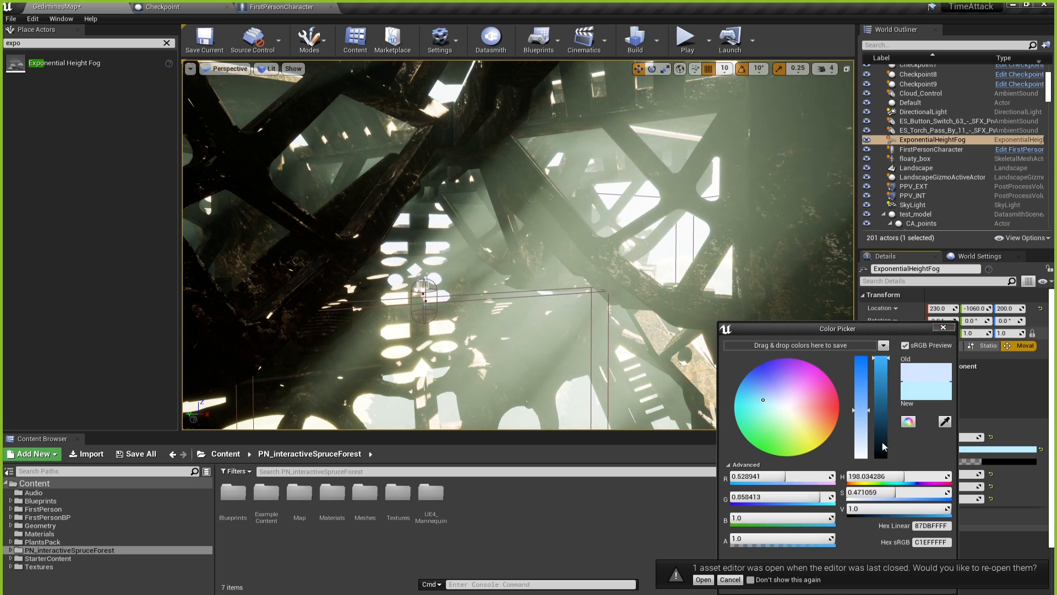
{"action": "left_click", "coordinate": [942, 327]}
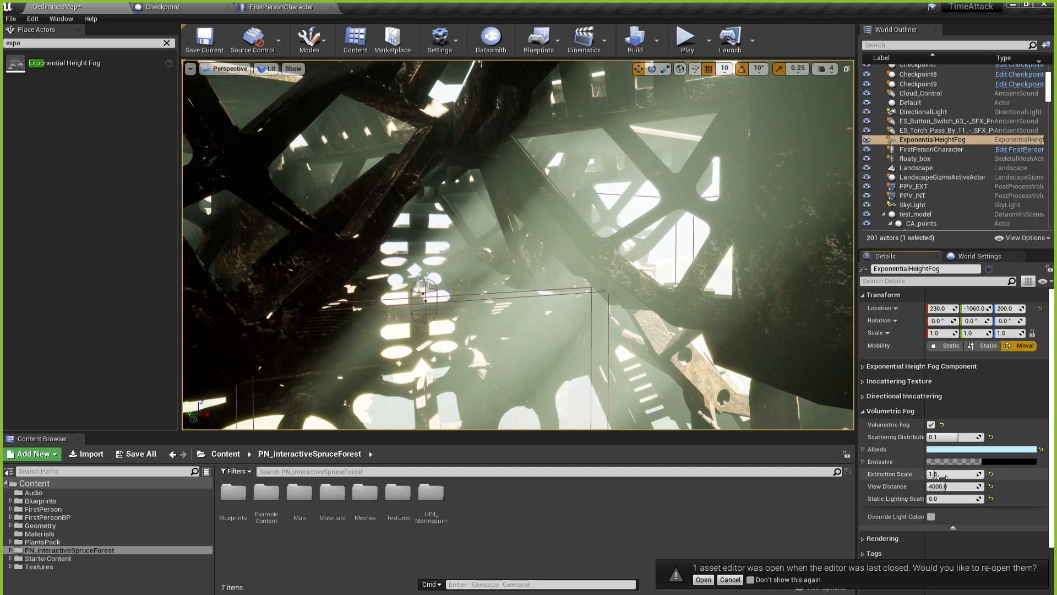
Compare the fog's Extinction Scale at 10 and 0.1, restore it to 1.5 and collapse the Volumetric Fog settings.
{"action": "left_click_drag", "start_coordinate": [937, 475], "coordinate": [984, 475]}
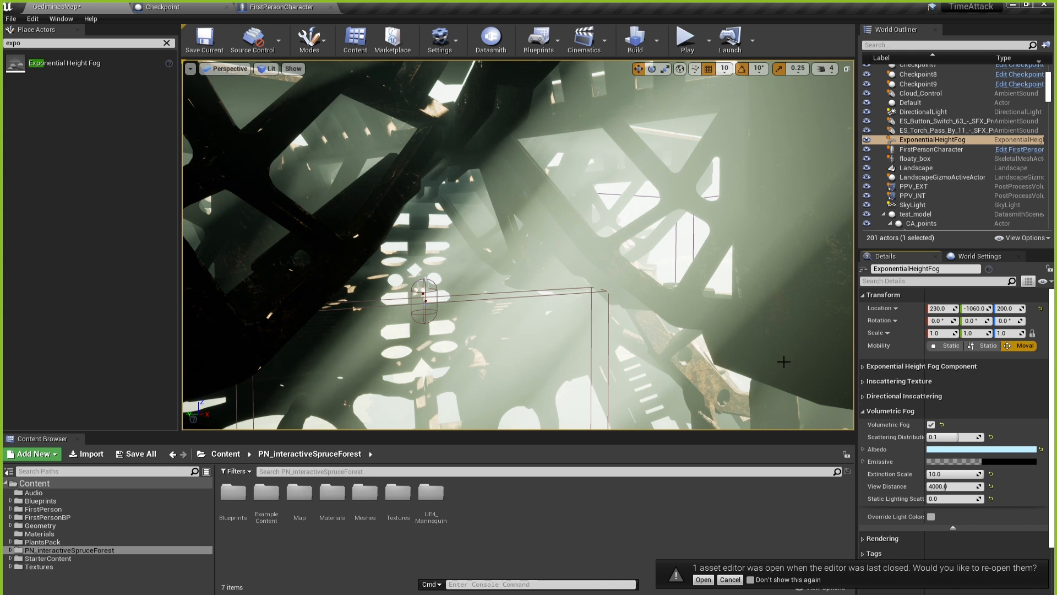
{"action": "left_click_drag", "start_coordinate": [960, 475], "coordinate": [929, 474]}
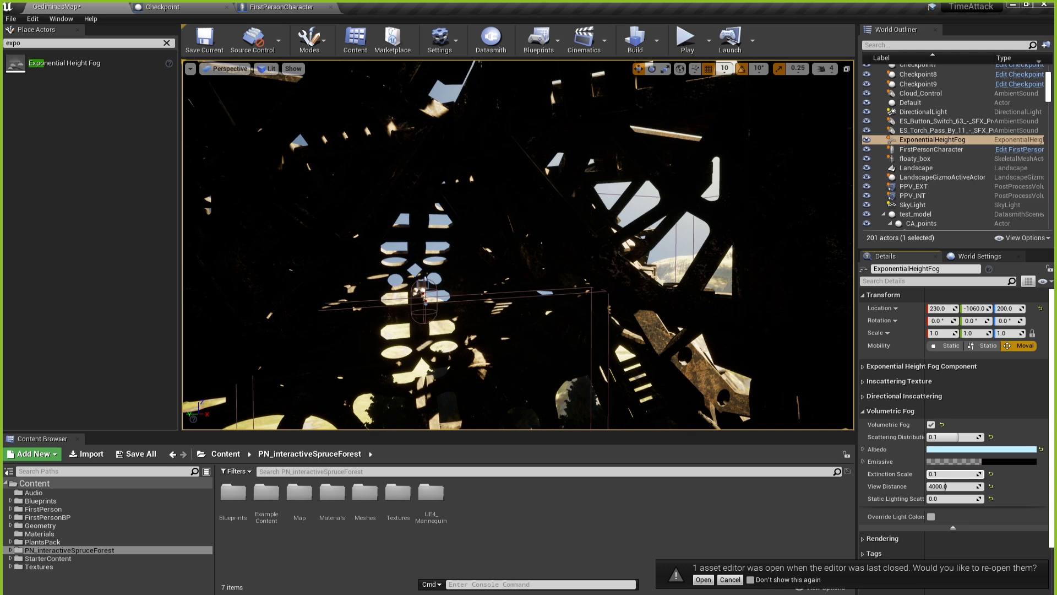
{"action": "mouse_move", "coordinate": [942, 474]}
{"action": "left_mouse_down"}
{"action": "mouse_move", "coordinate": [975, 474]}
{"action": "mouse_move", "coordinate": [942, 474]}
{"action": "left_mouse_up"}
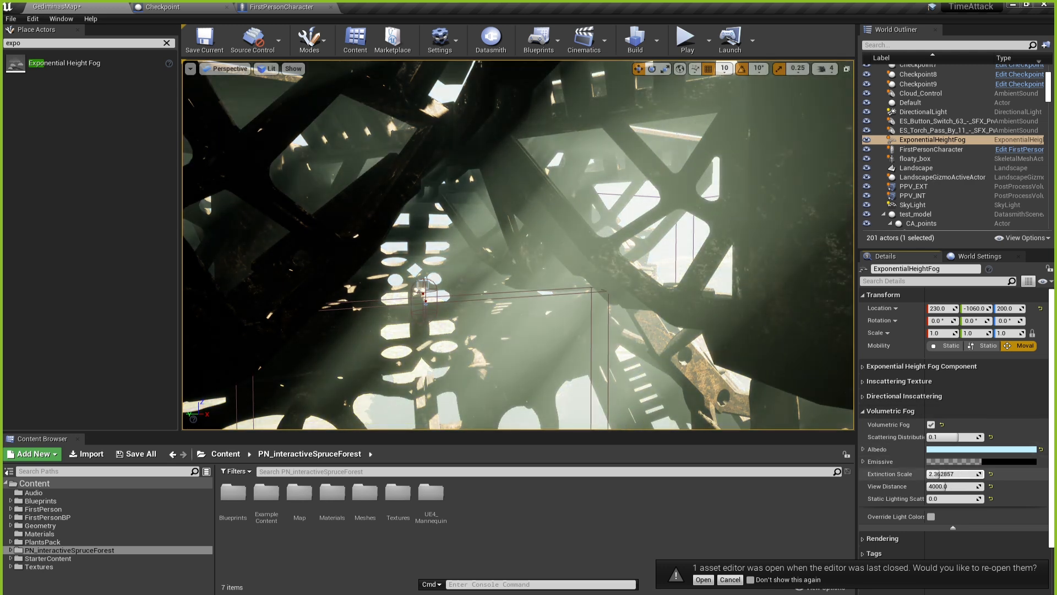
{"action": "left_click", "coordinate": [942, 473]}
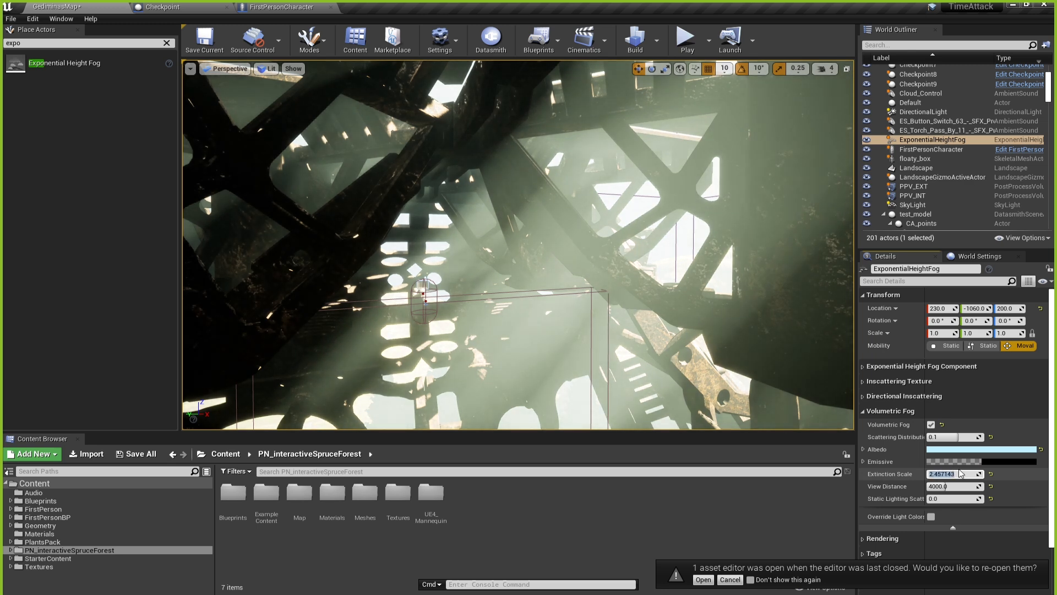
{"action": "type", "text": "1.5"}
{"action": "key", "text": "Return"}
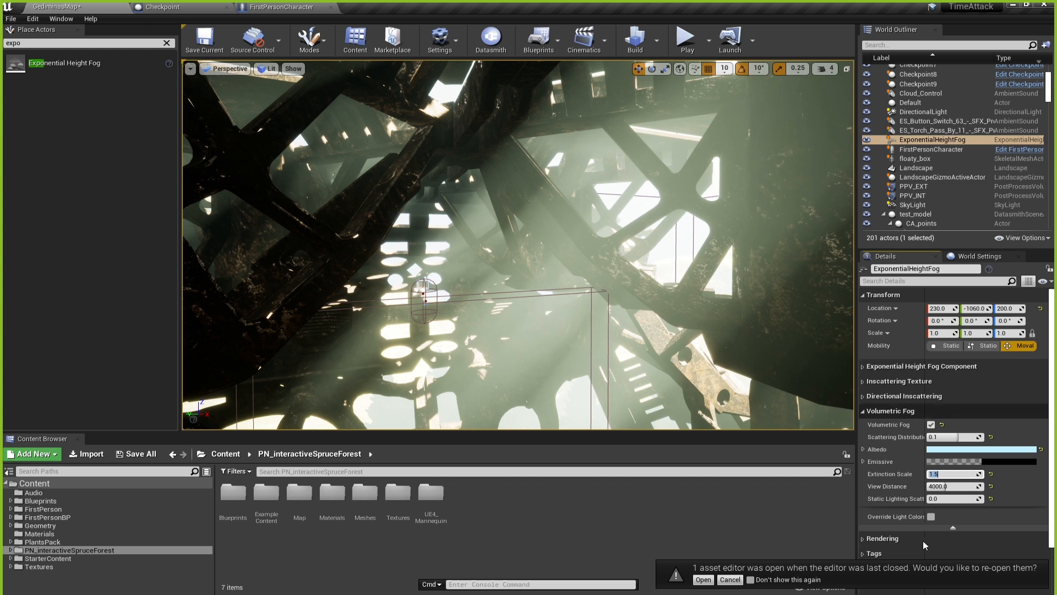
{"action": "left_click", "coordinate": [864, 410]}
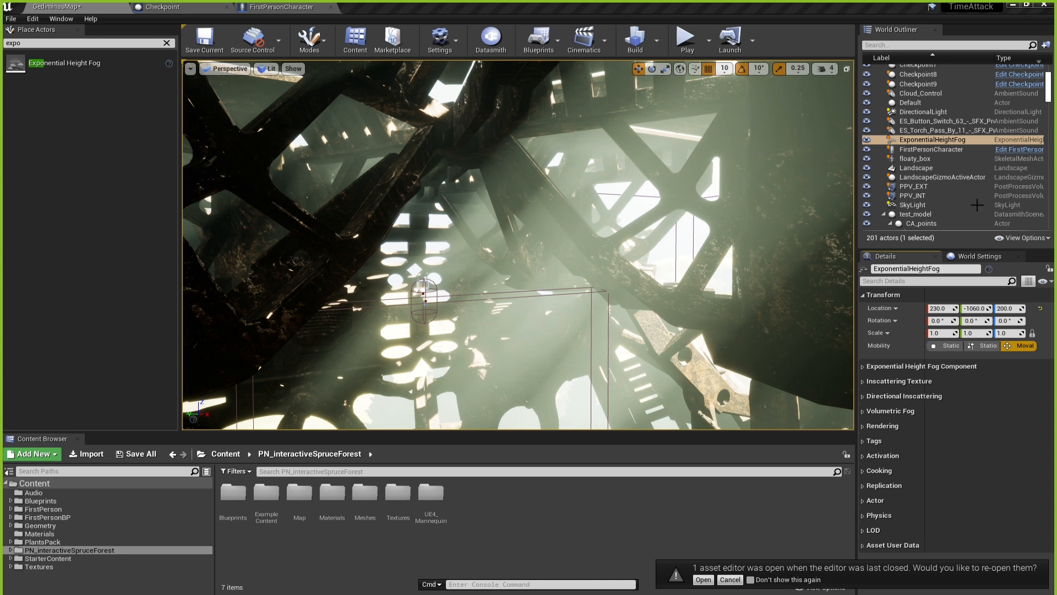
Inspect the PPV_EXT and PPV_INT post process volumes in turn, leaving PPV_INT selected with its Bloom settings expanded.
{"action": "left_click", "coordinate": [930, 187]}
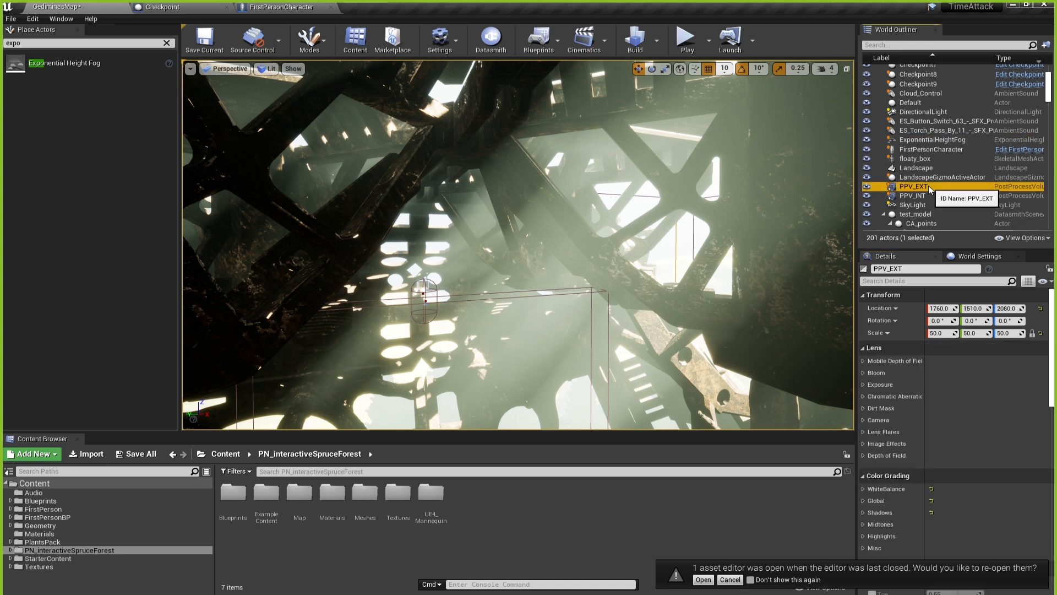
{"action": "left_click", "coordinate": [940, 195]}
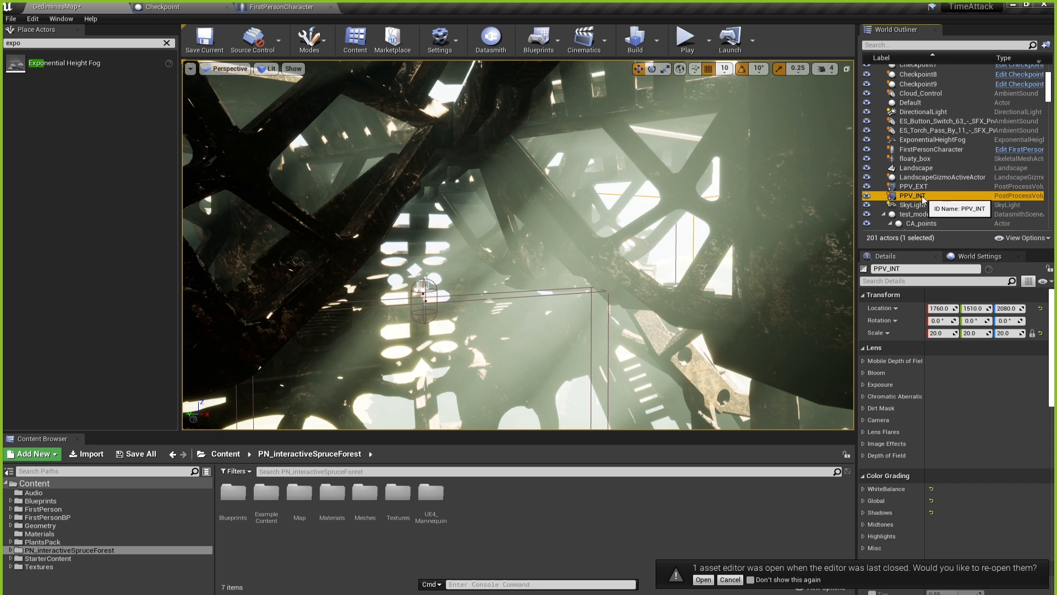
{"action": "left_click", "coordinate": [921, 188]}
{"action": "left_click", "coordinate": [905, 194]}
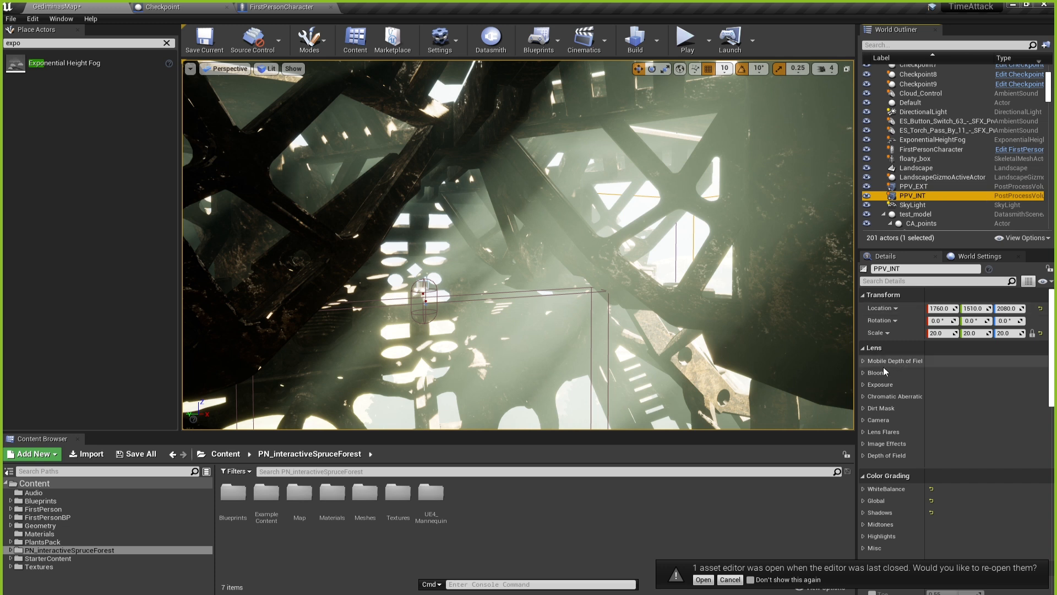
{"action": "left_click", "coordinate": [866, 373]}
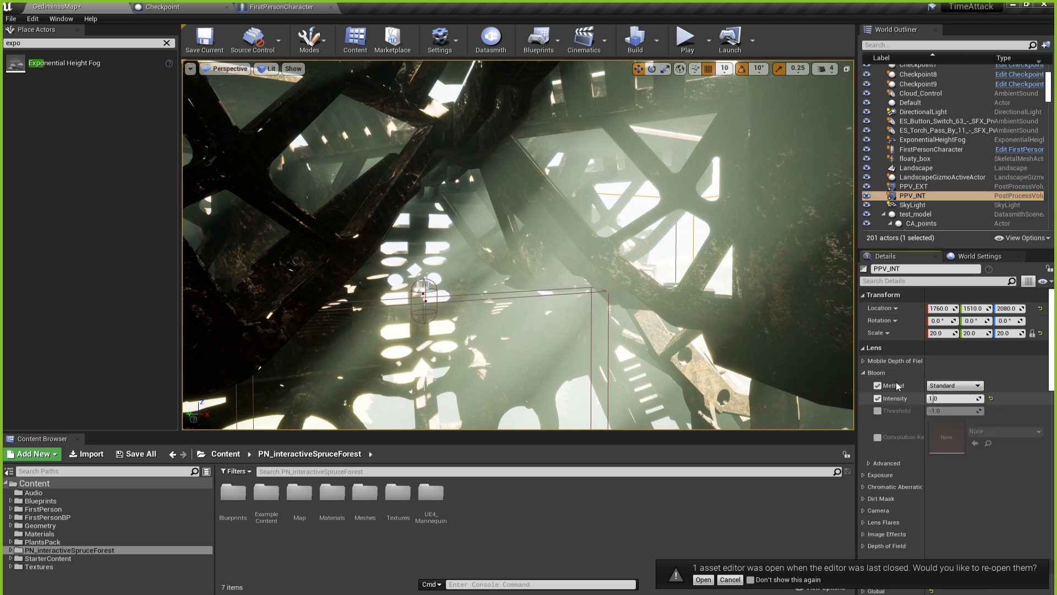
{"action": "left_click", "coordinate": [864, 361]}
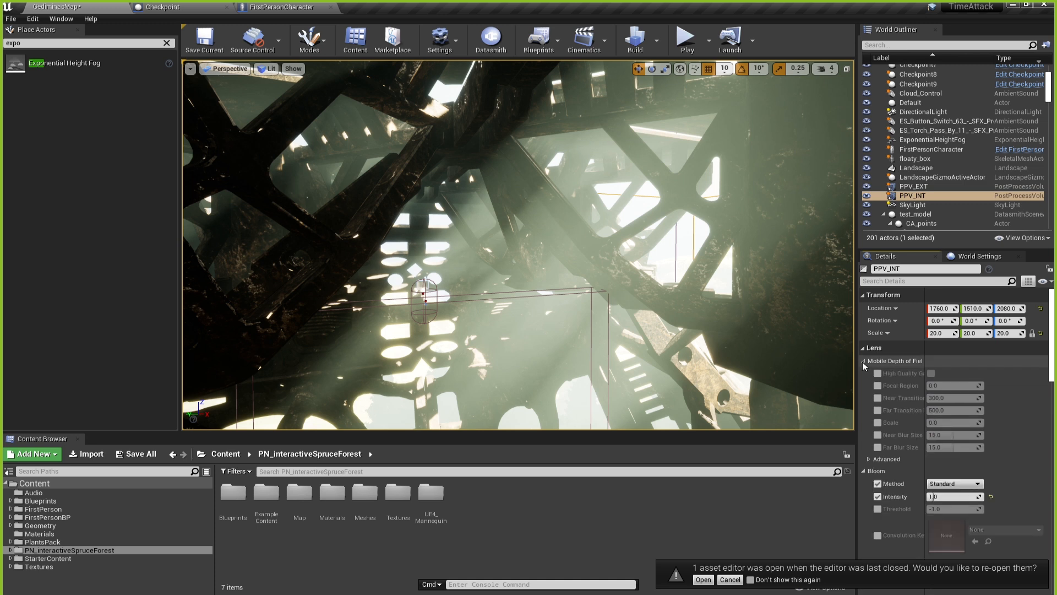
{"action": "left_click", "coordinate": [864, 362]}
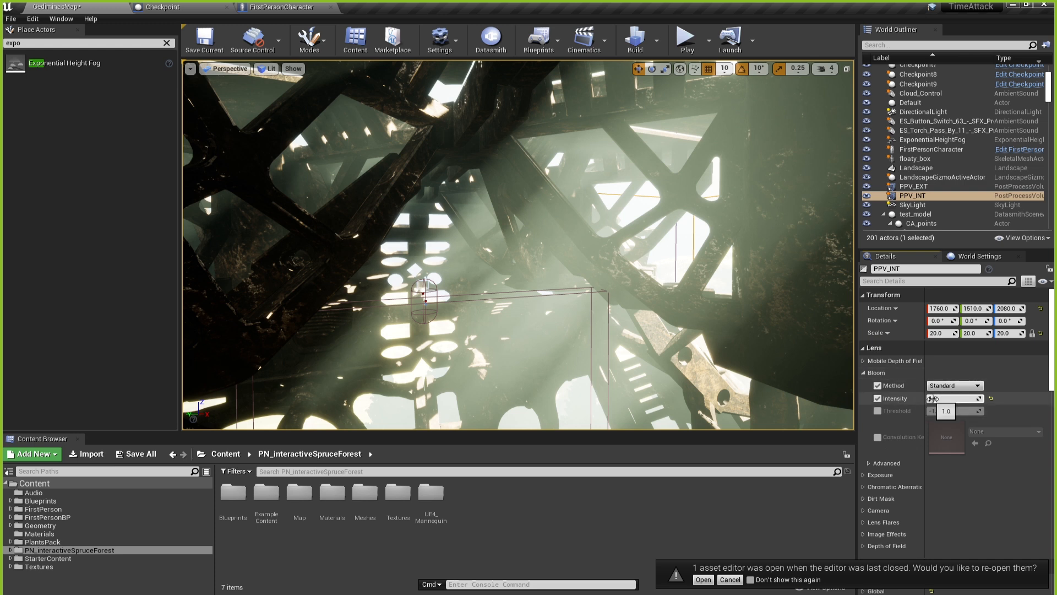
Try a Bloom Intensity of 8 on PPV_INT, restore it to 1 and collapse the Bloom settings.
{"action": "left_click_drag", "start_coordinate": [941, 398], "coordinate": [983, 398]}
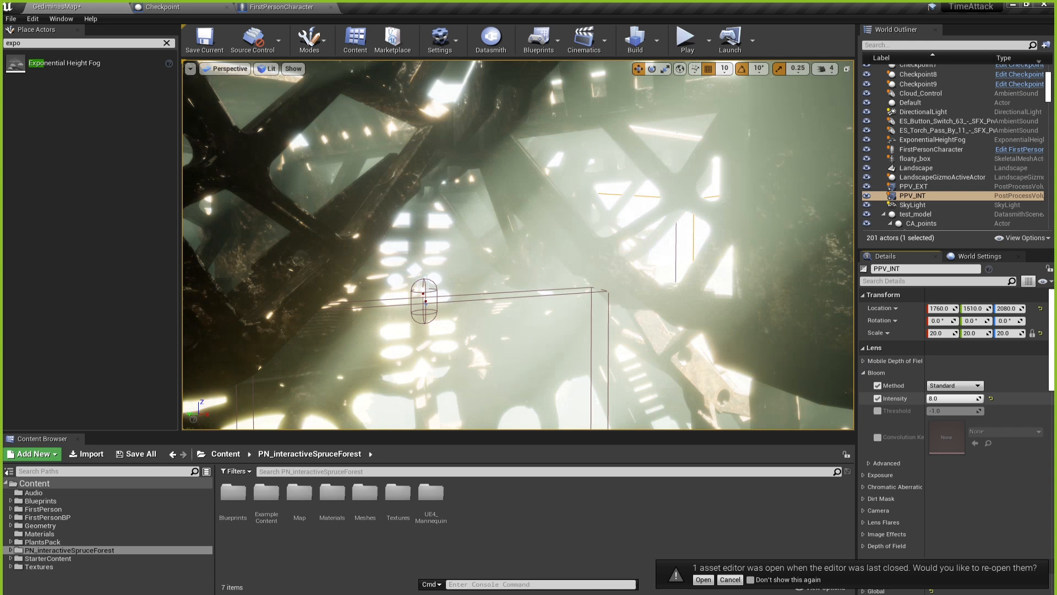
{"action": "left_click", "coordinate": [934, 398]}
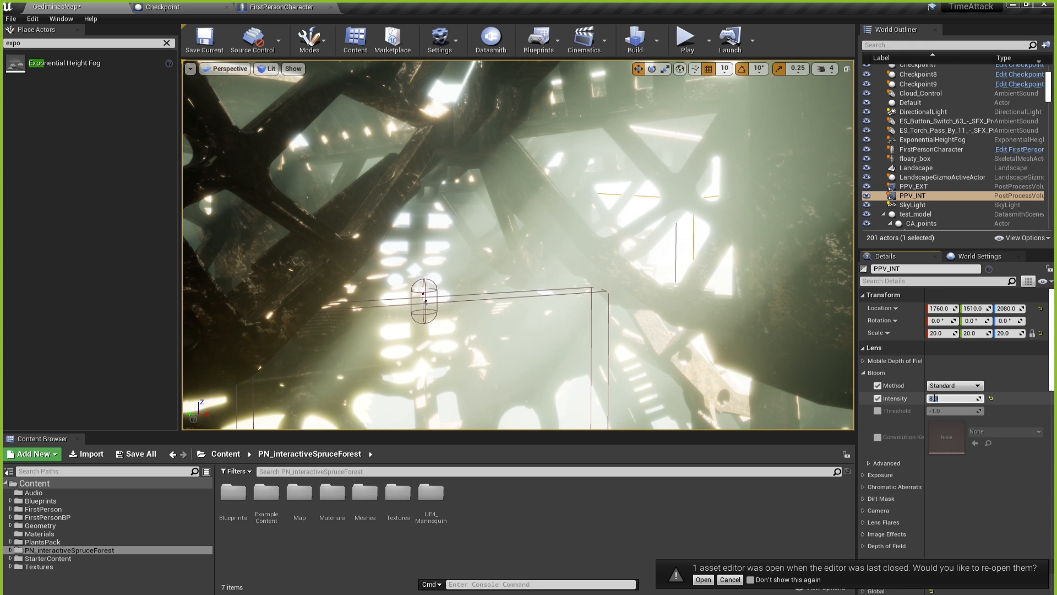
{"action": "type", "text": "1"}
{"action": "key", "text": "Return"}
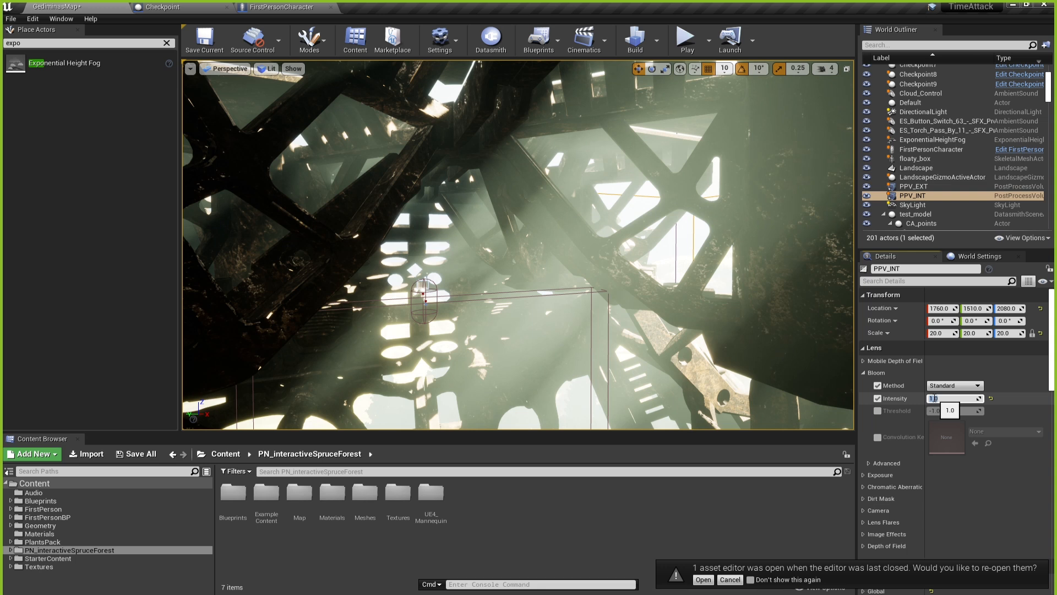
{"action": "left_click", "coordinate": [864, 372]}
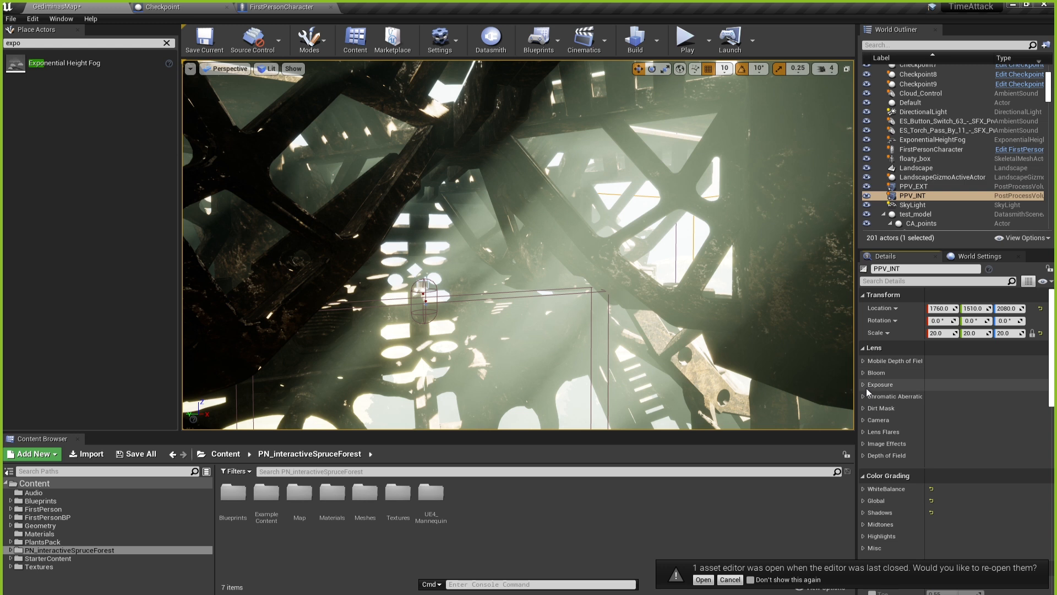
Expand PPV_INT's Exposure settings and try Exposure Compensation values of about -4.7, 0.1 and 10.
{"action": "left_click", "coordinate": [865, 385]}
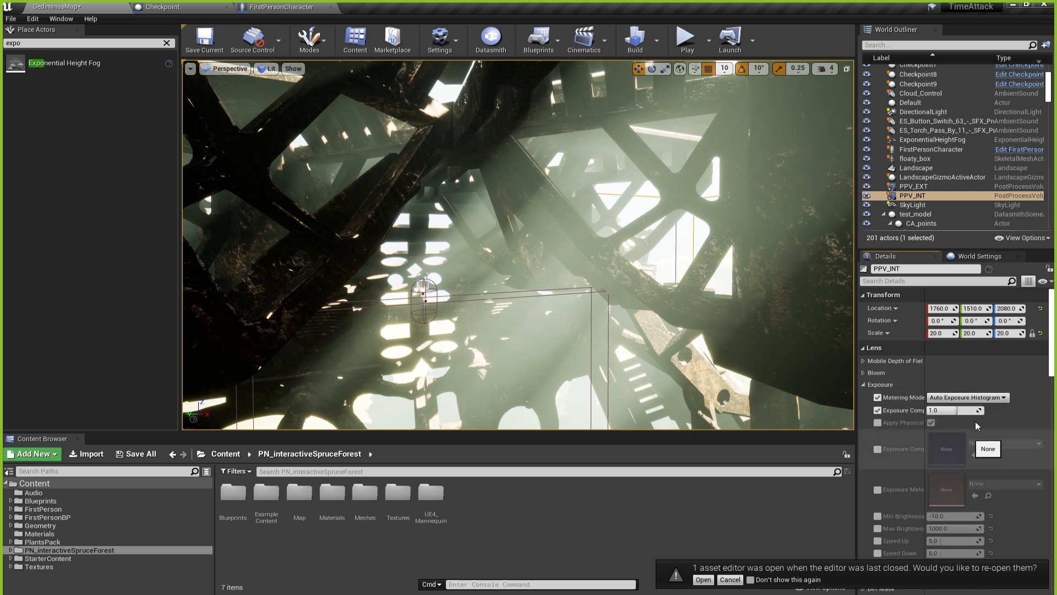
{"action": "left_click_drag", "start_coordinate": [1053, 371], "coordinate": [1053, 400]}
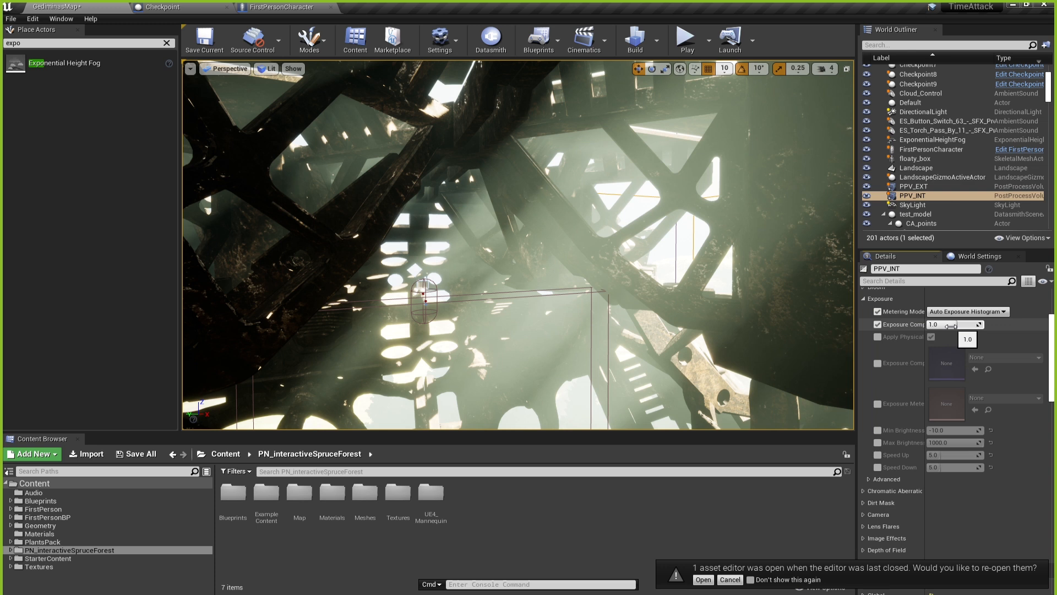
{"action": "left_click_drag", "start_coordinate": [951, 326], "coordinate": [964, 351]}
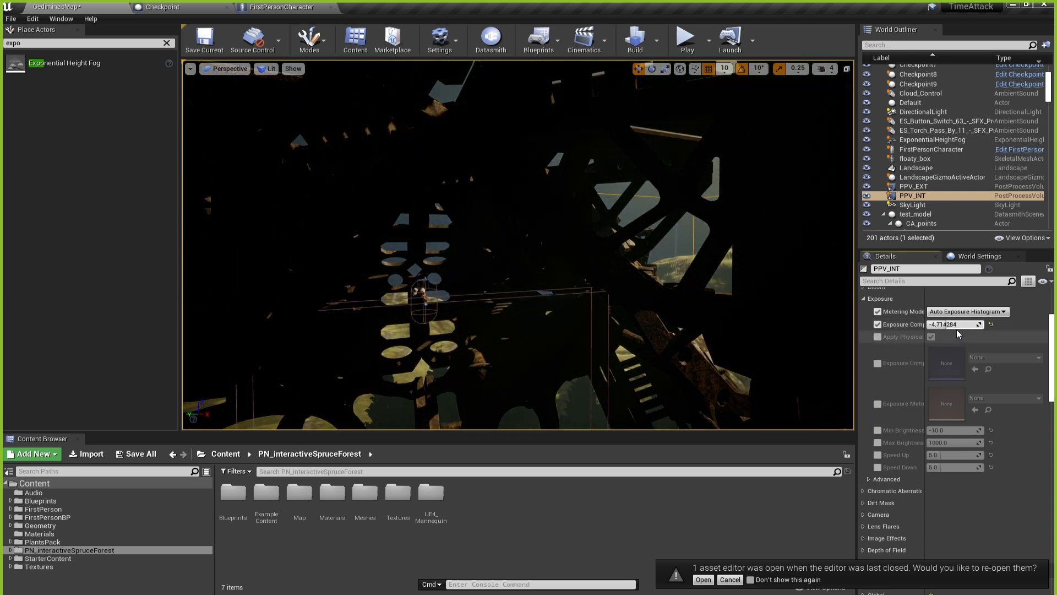
{"action": "left_click", "coordinate": [953, 324]}
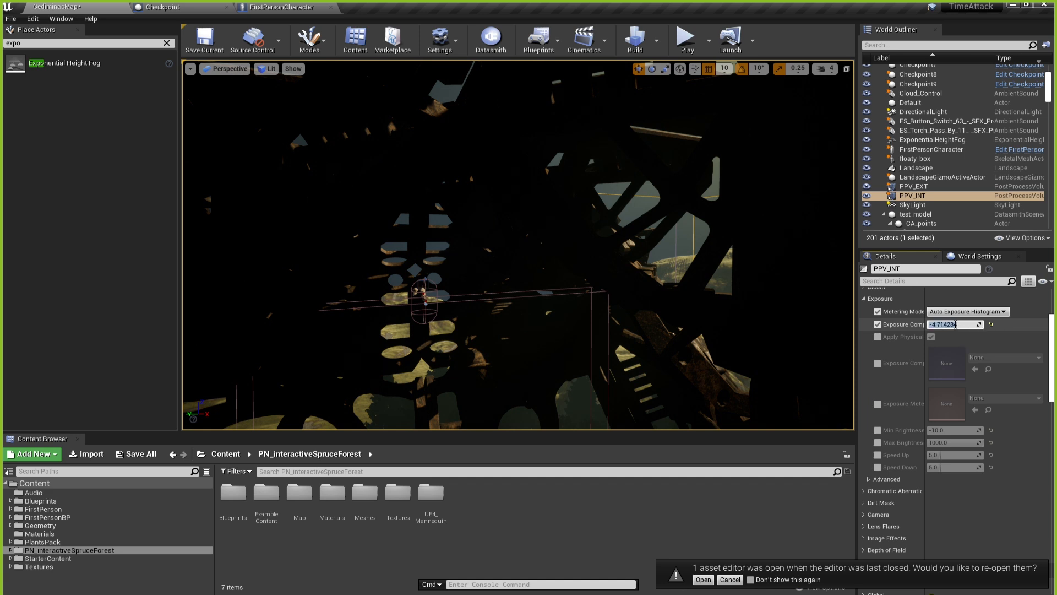
{"action": "type", "text": "0.1"}
{"action": "key", "text": "Return"}
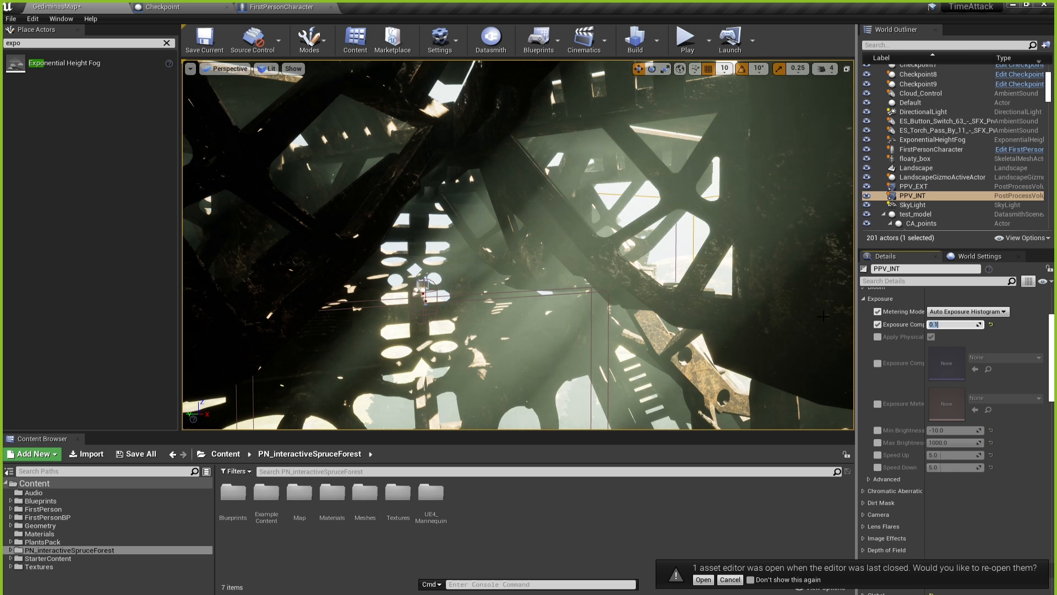
{"action": "type", "text": "10"}
{"action": "key", "text": "Return"}
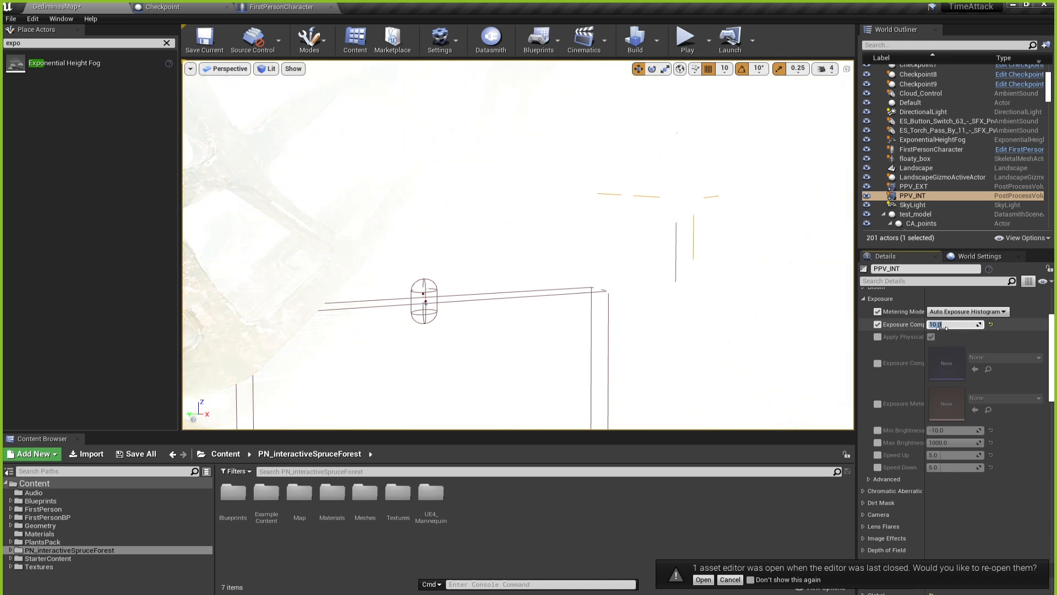
Compare Exposure Compensation at 1 and 2, set it to 1.5 and collapse the Exposure settings.
{"action": "type", "text": "2"}
{"action": "key", "text": "Return"}
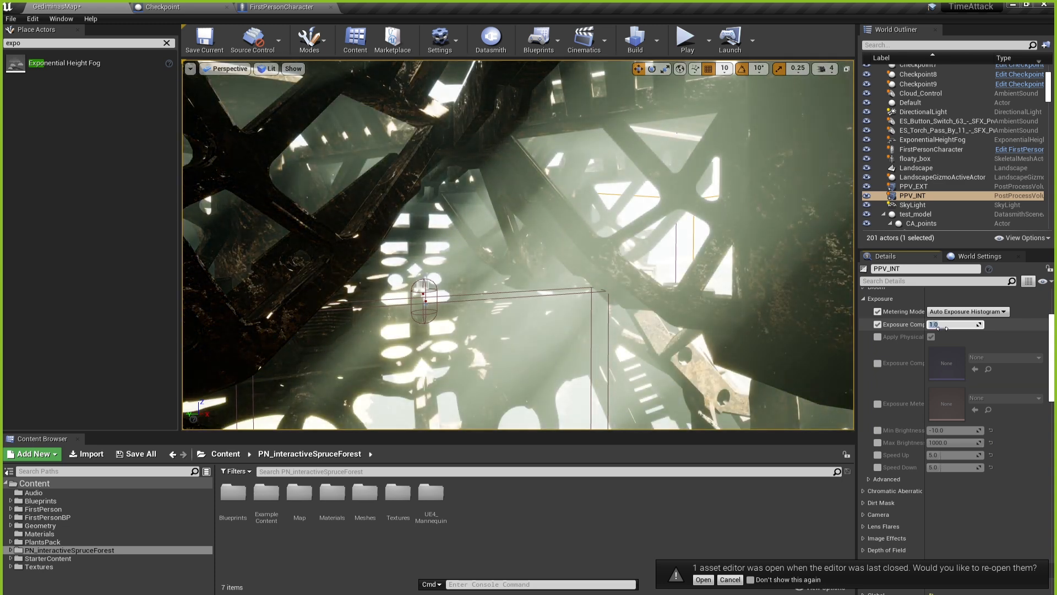
{"action": "type", "text": "2"}
{"action": "key", "text": "Return"}
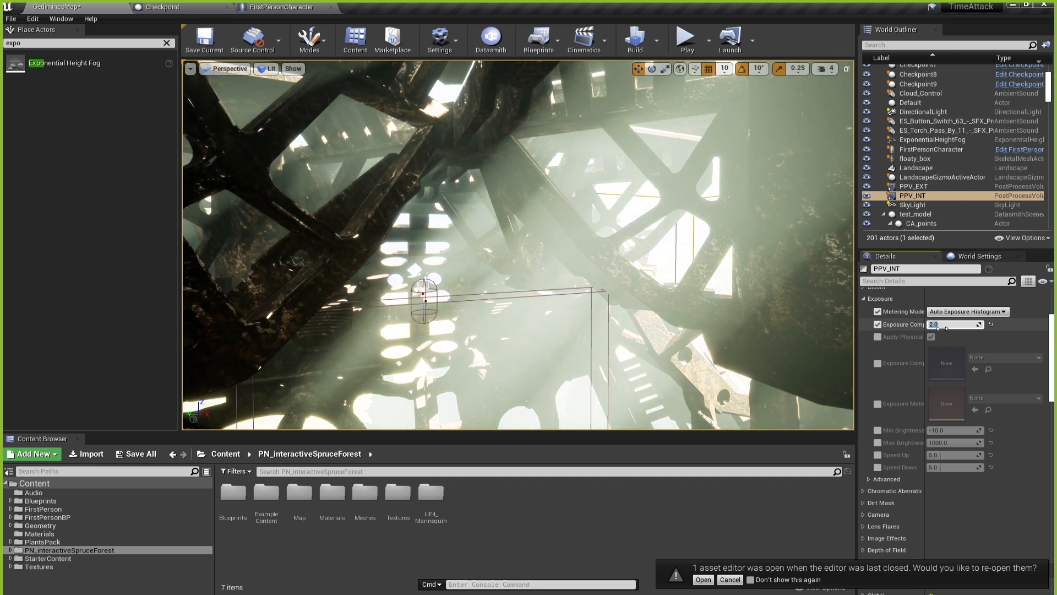
{"action": "type", "text": "1.5"}
{"action": "key", "text": "Return"}
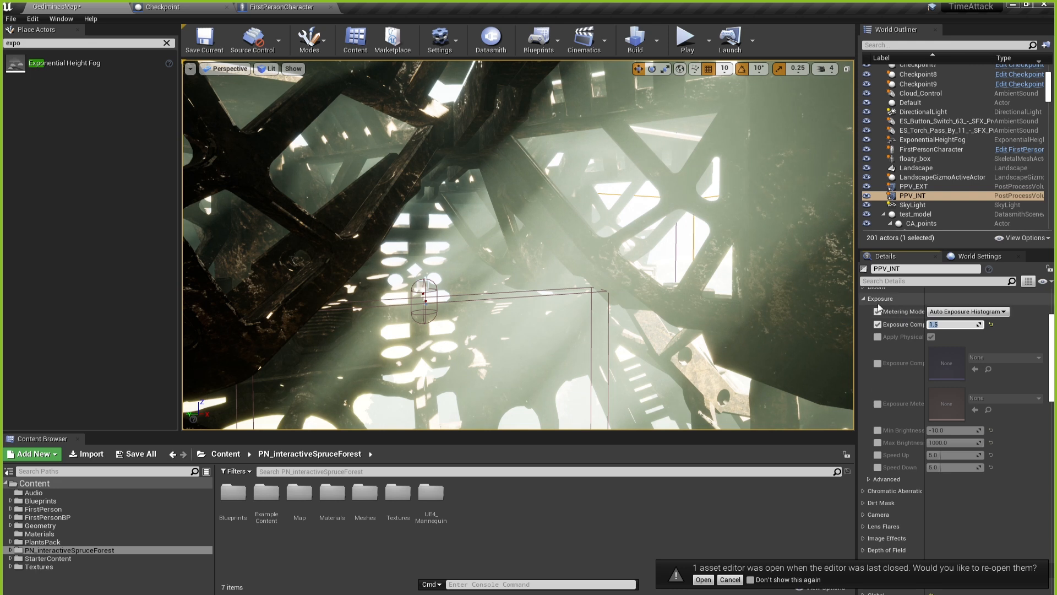
{"action": "left_click", "coordinate": [863, 299]}
Enable the Chromatic Aberration Intensity override on PPV_INT and set it to 5.
{"action": "left_click", "coordinate": [863, 311]}
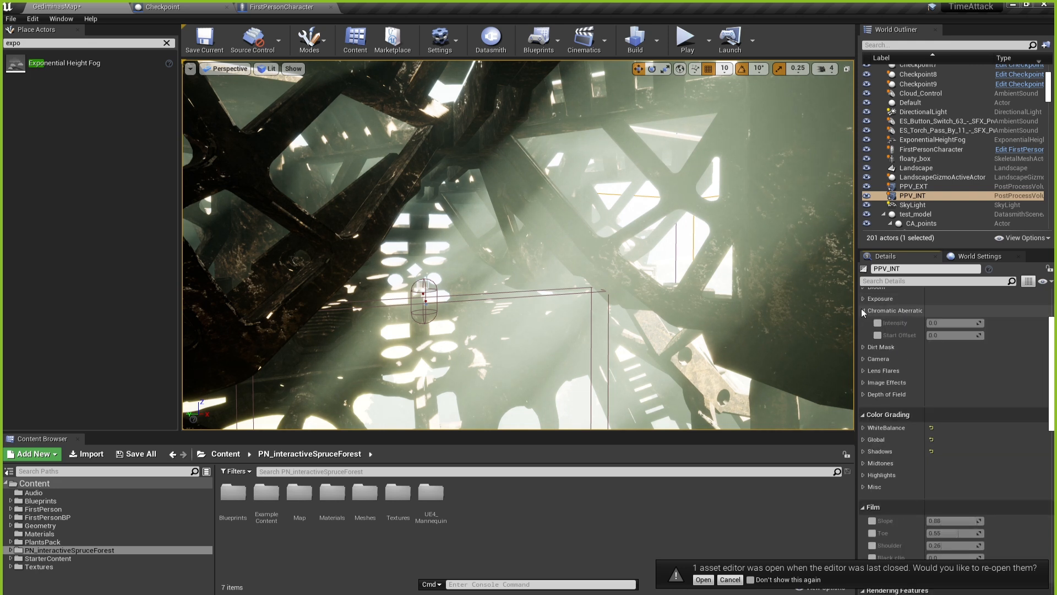
{"action": "left_click", "coordinate": [878, 322]}
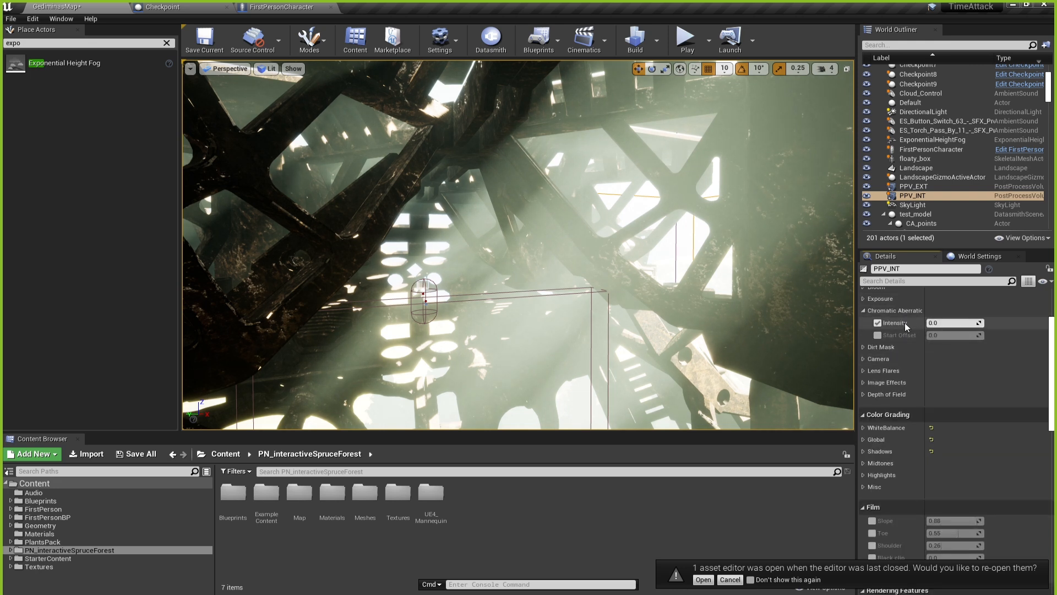
{"action": "left_click", "coordinate": [952, 323]}
{"action": "type", "text": "5"}
{"action": "key", "text": "Return"}
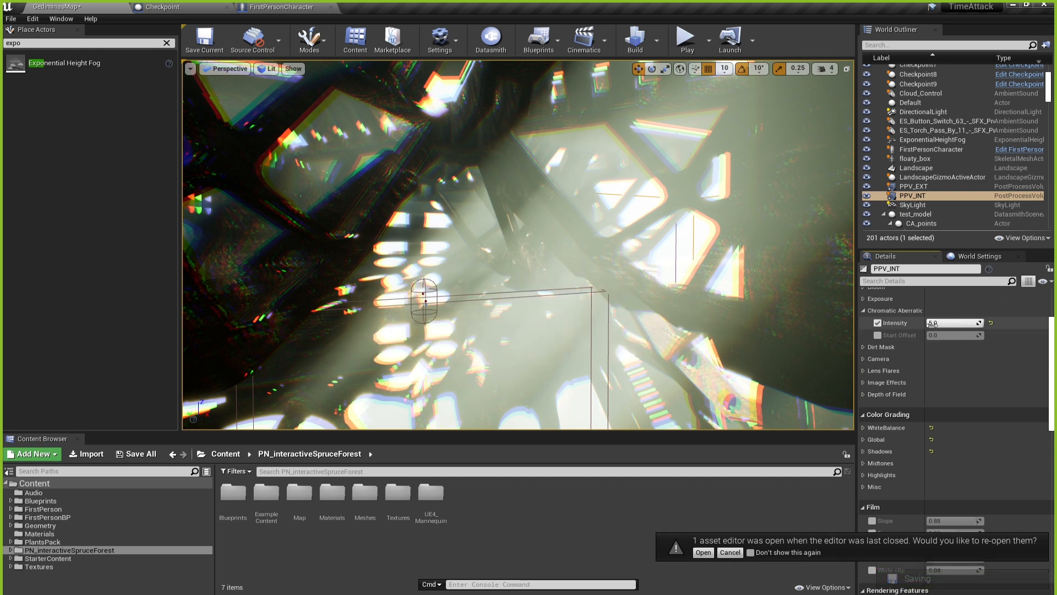
Reset PPV_INT's Chromatic Aberration Intensity to its default, collapse that group, and look through the Camera settings.
{"action": "left_click", "coordinate": [991, 323]}
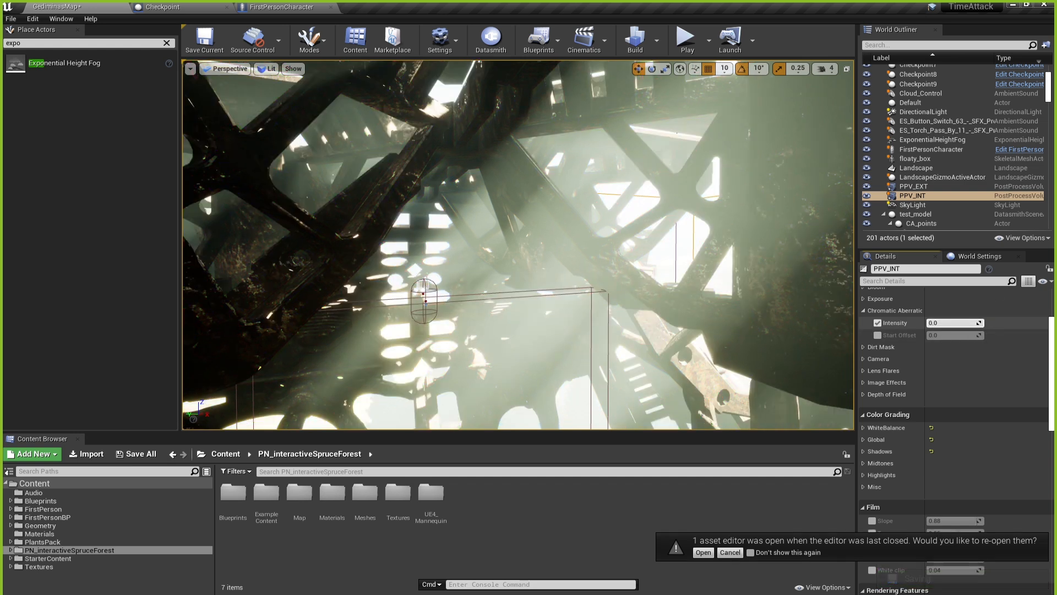
{"action": "left_click", "coordinate": [863, 310]}
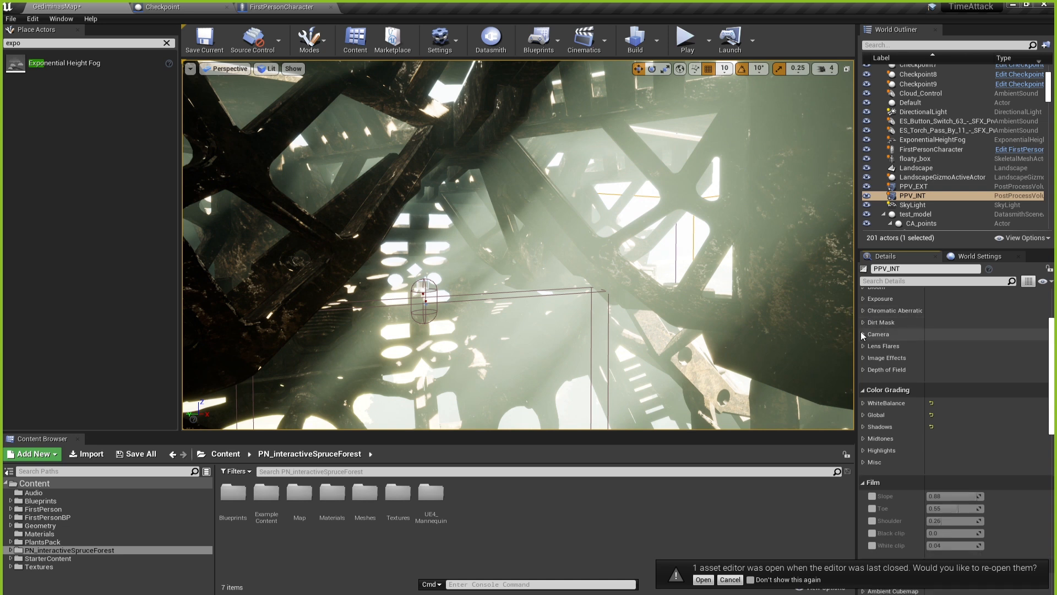
{"action": "left_click", "coordinate": [864, 336]}
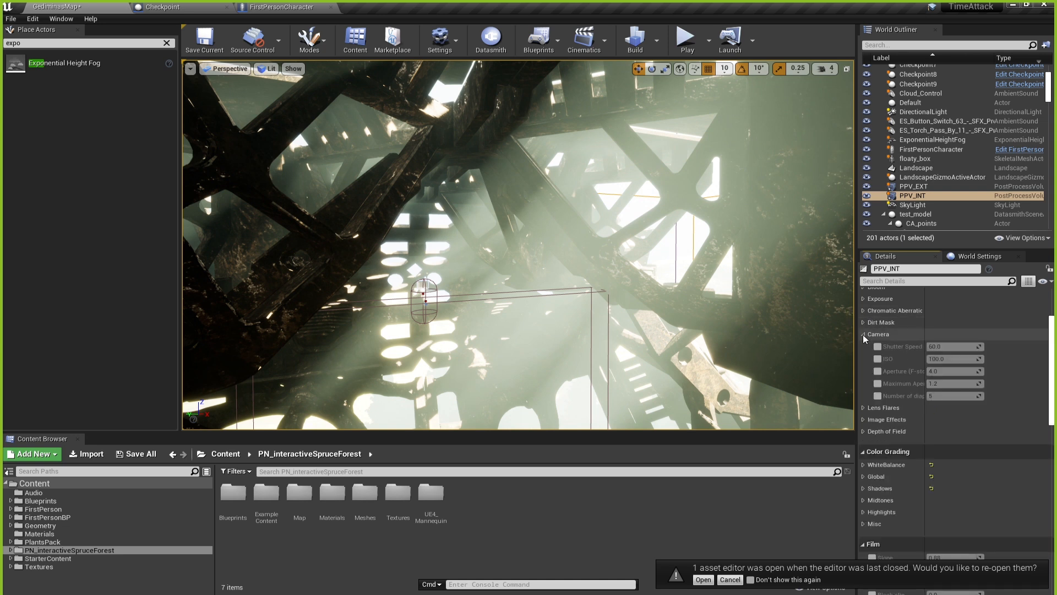
{"action": "left_click", "coordinate": [864, 336]}
{"action": "left_click", "coordinate": [863, 336]}
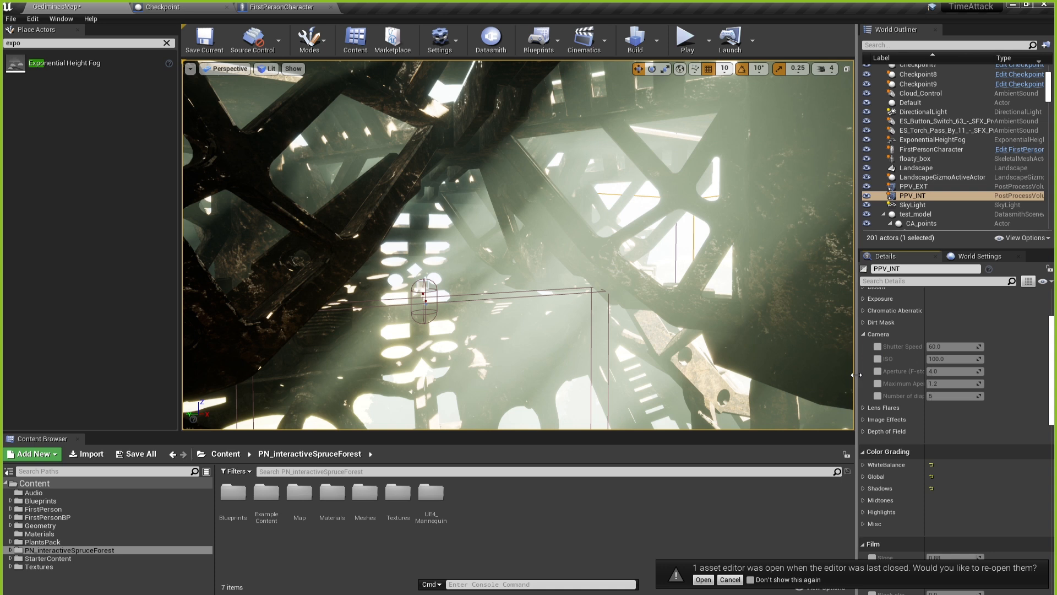
{"action": "left_click", "coordinate": [863, 334]}
Enable PPV_INT's Lens Flares Intensity override, try it at 16, set it to 0 and collapse the Lens Flares settings.
{"action": "left_click", "coordinate": [865, 347]}
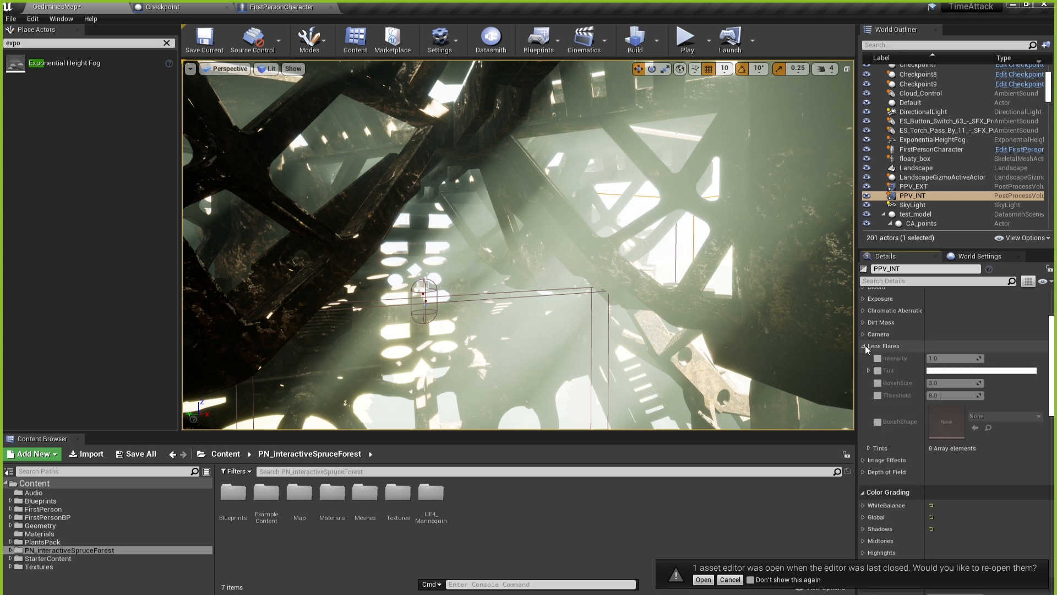
{"action": "left_click", "coordinate": [877, 358]}
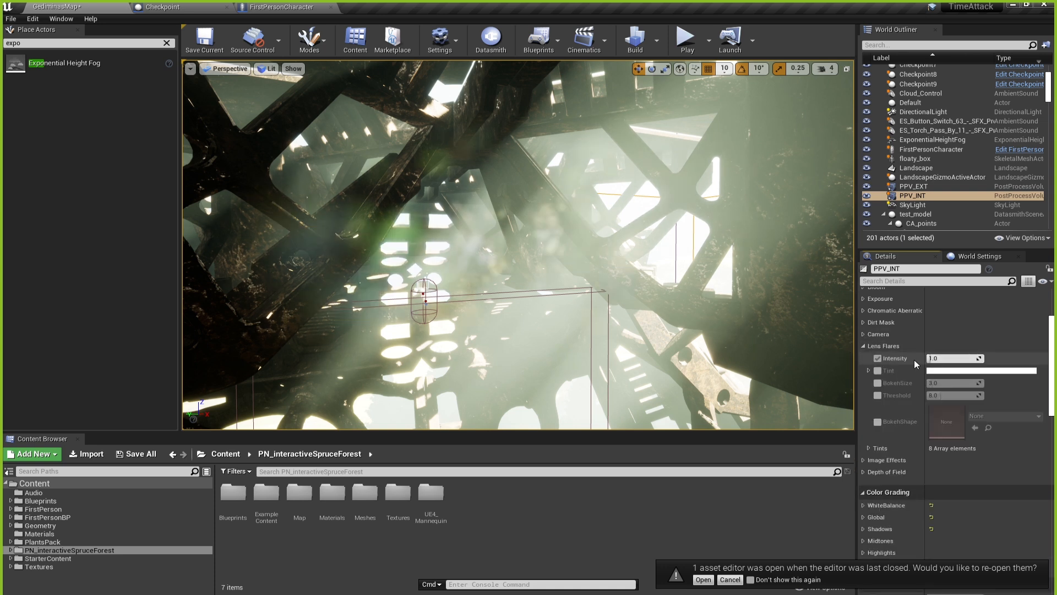
{"action": "left_click_drag", "start_coordinate": [934, 358], "coordinate": [969, 358]}
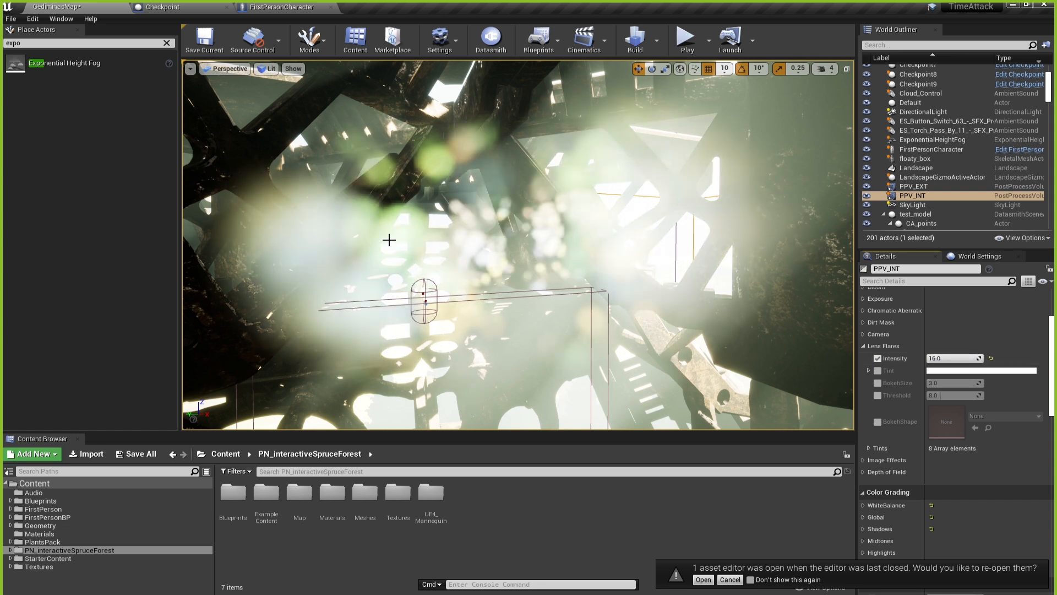
{"action": "mouse_move", "coordinate": [372, 229]}
{"action": "right_mouse_down"}
{"action": "mouse_move", "coordinate": [373, 204]}
{"action": "mouse_move", "coordinate": [372, 228]}
{"action": "right_mouse_up"}
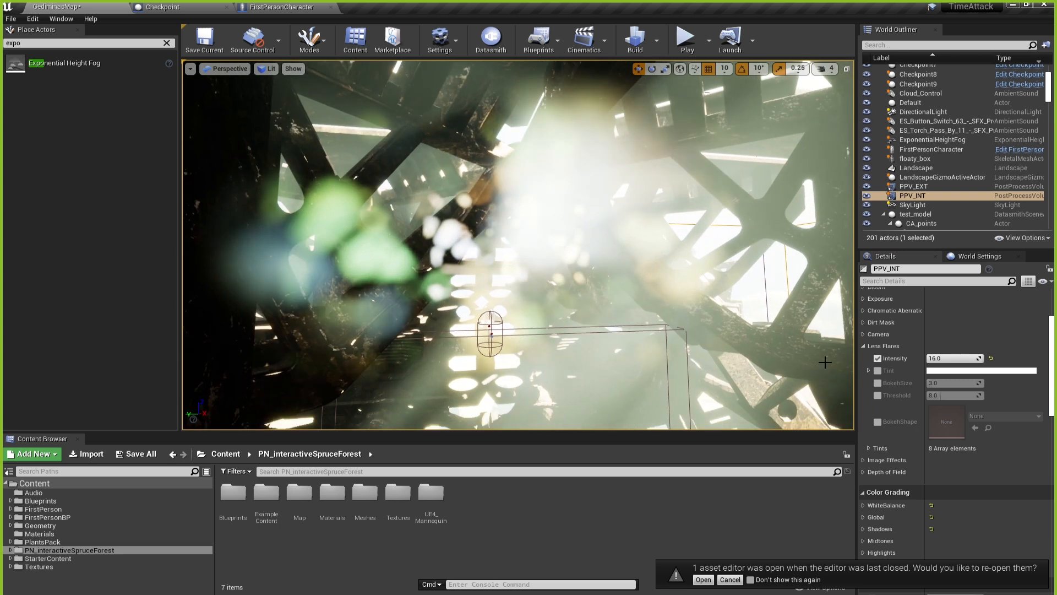
{"action": "left_click_drag", "start_coordinate": [954, 358], "coordinate": [906, 362]}
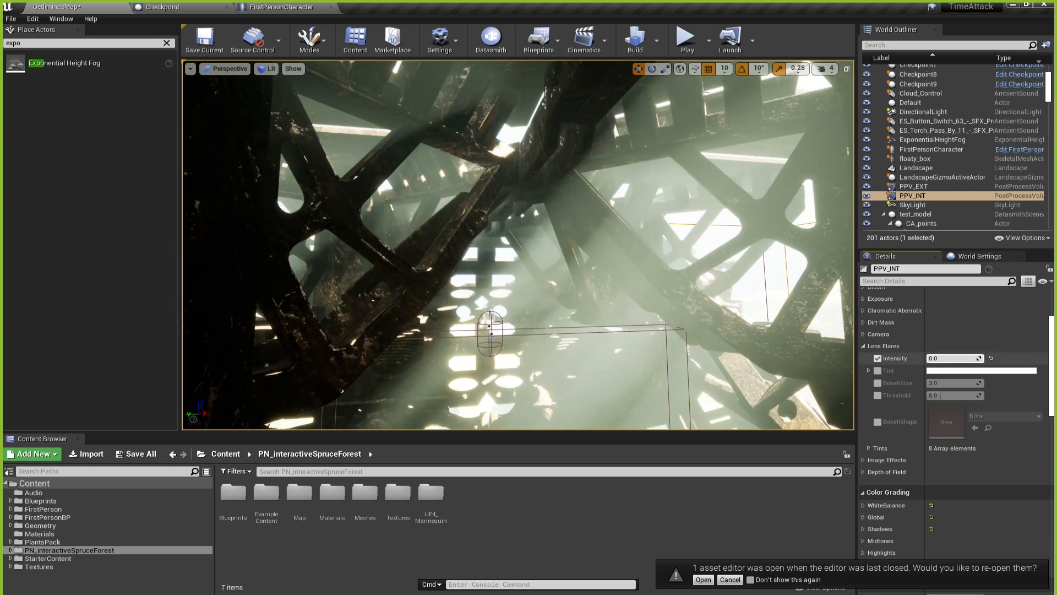
{"action": "left_click", "coordinate": [864, 346]}
Try Vignette Intensity values of 0, 1 and 10 in PPV_INT's Image Effects, restore it to 0.7 and collapse the group.
{"action": "left_click", "coordinate": [864, 358]}
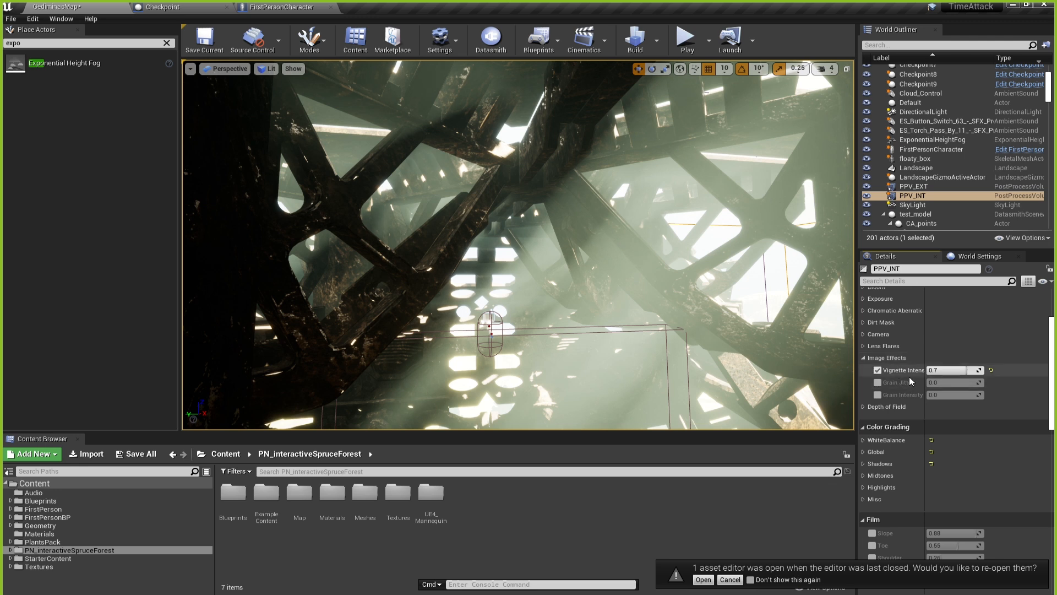
{"action": "left_click_drag", "start_coordinate": [959, 370], "coordinate": [930, 370]}
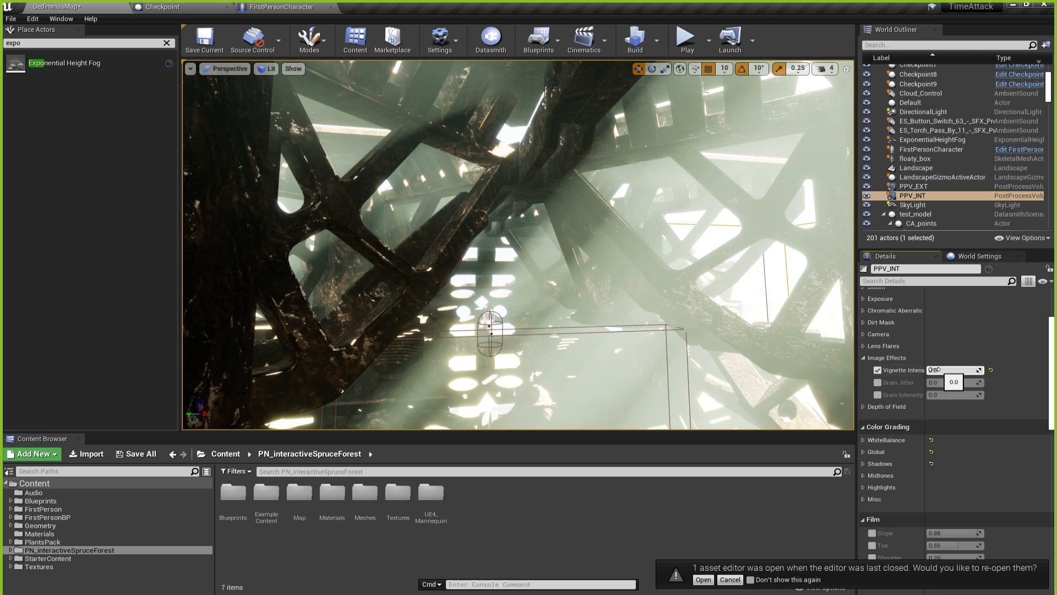
{"action": "left_click_drag", "start_coordinate": [934, 370], "coordinate": [958, 370]}
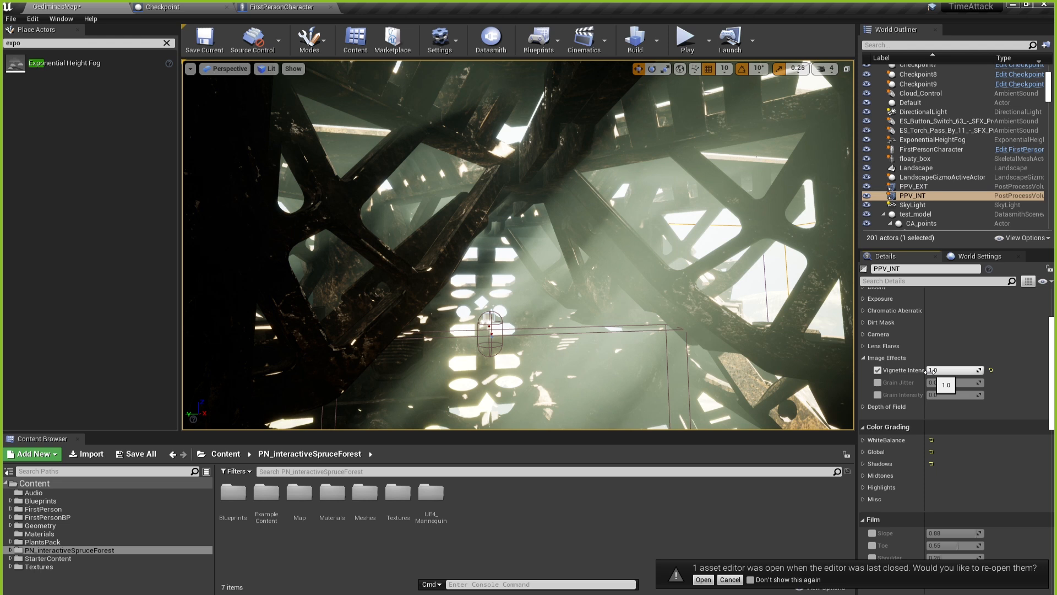
{"action": "type", "text": "0"}
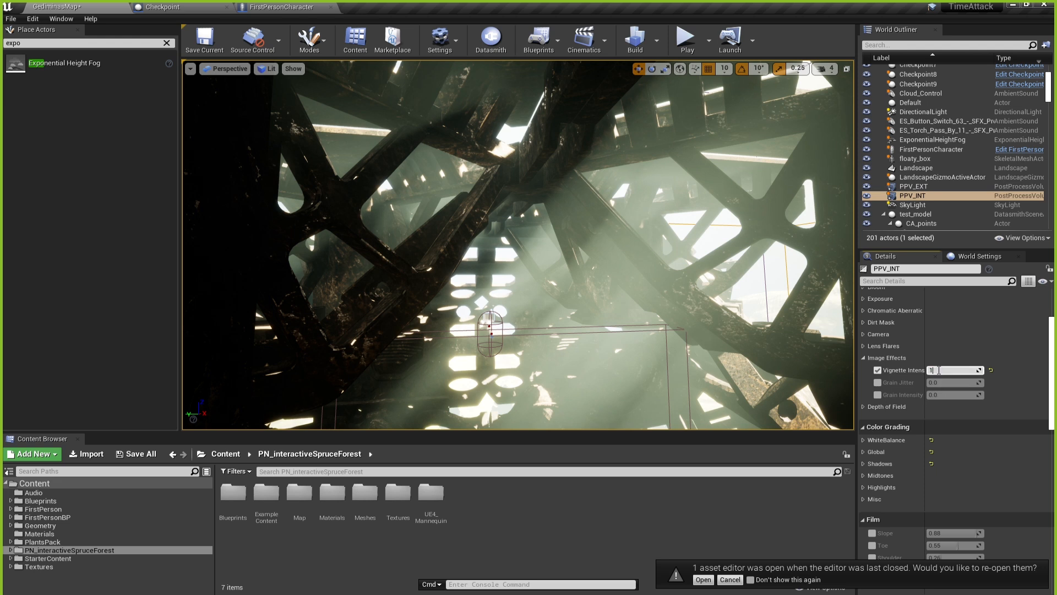
{"action": "key", "text": "Return"}
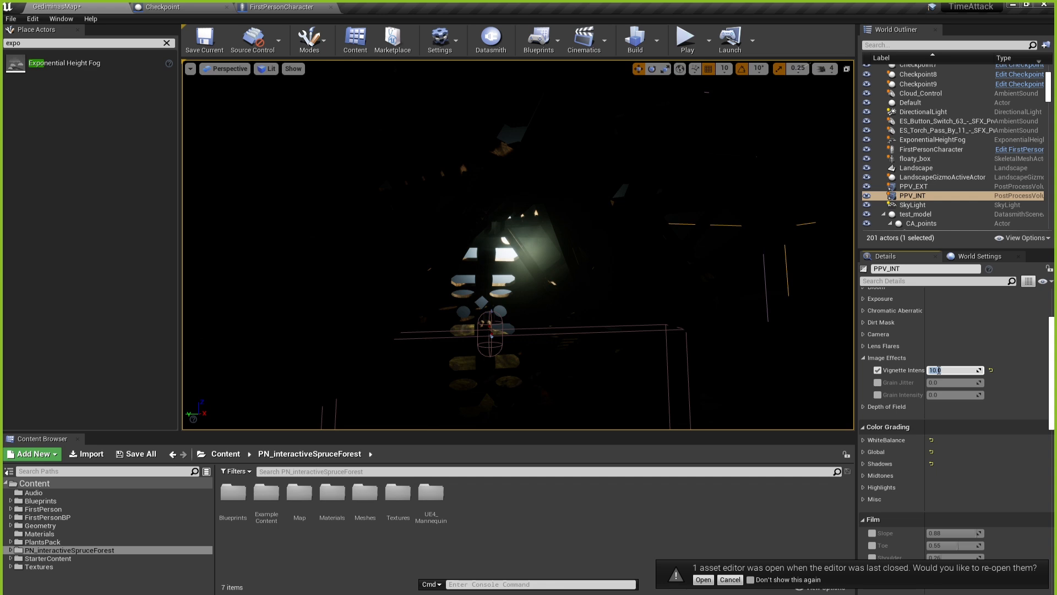
{"action": "type", "text": "0.7"}
{"action": "key", "text": "Return"}
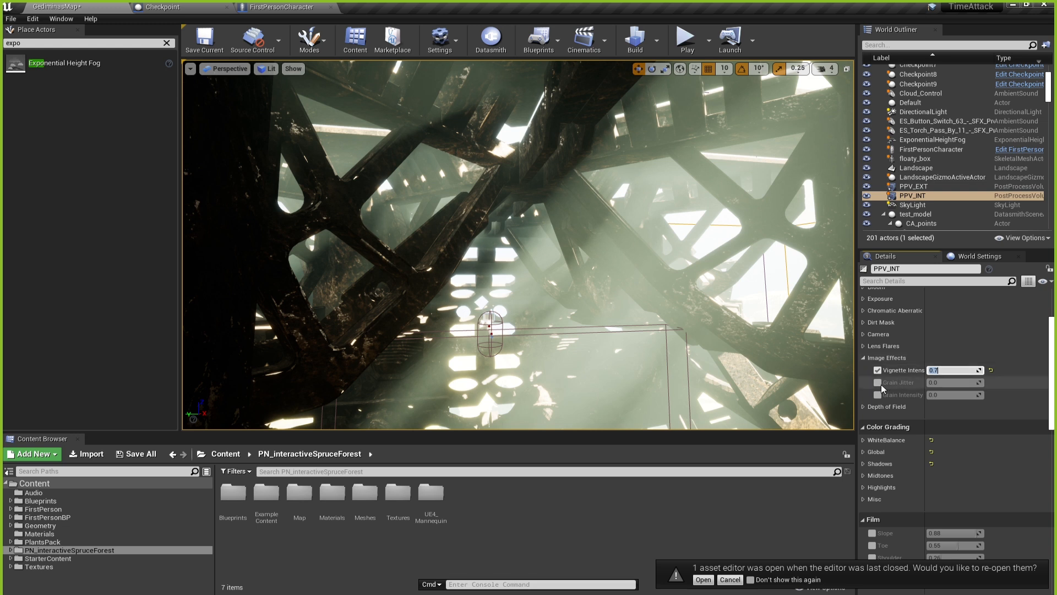
{"action": "left_click", "coordinate": [867, 358]}
{"action": "left_click", "coordinate": [864, 358]}
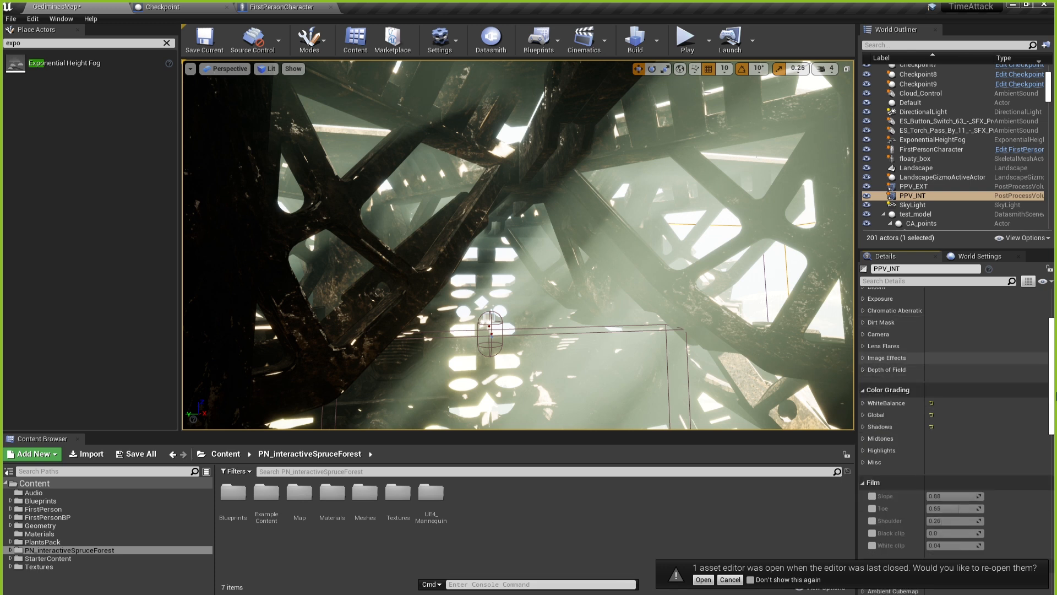
Enable the WhiteBalance Temp override on PPV_INT and try temperatures of 15000 and about 4586.
{"action": "left_click", "coordinate": [861, 404]}
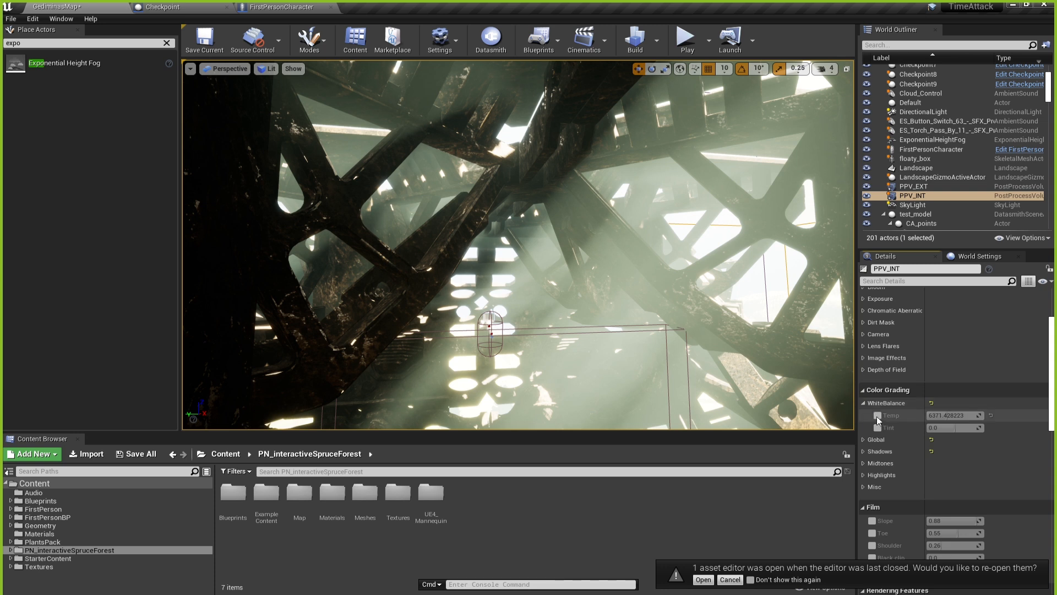
{"action": "left_click", "coordinate": [878, 416]}
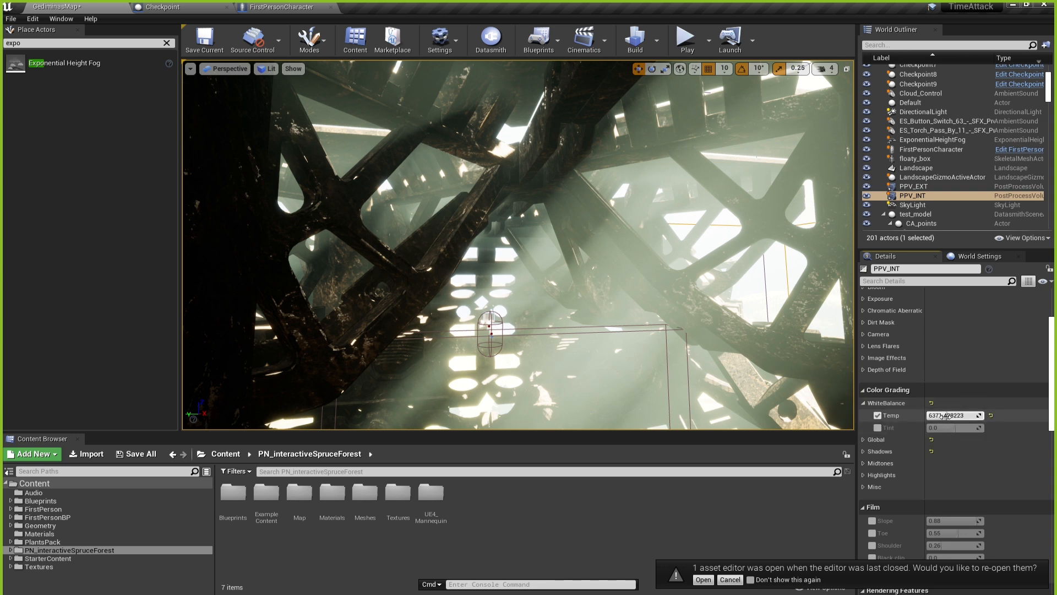
{"action": "left_click_drag", "start_coordinate": [946, 416], "coordinate": [984, 416]}
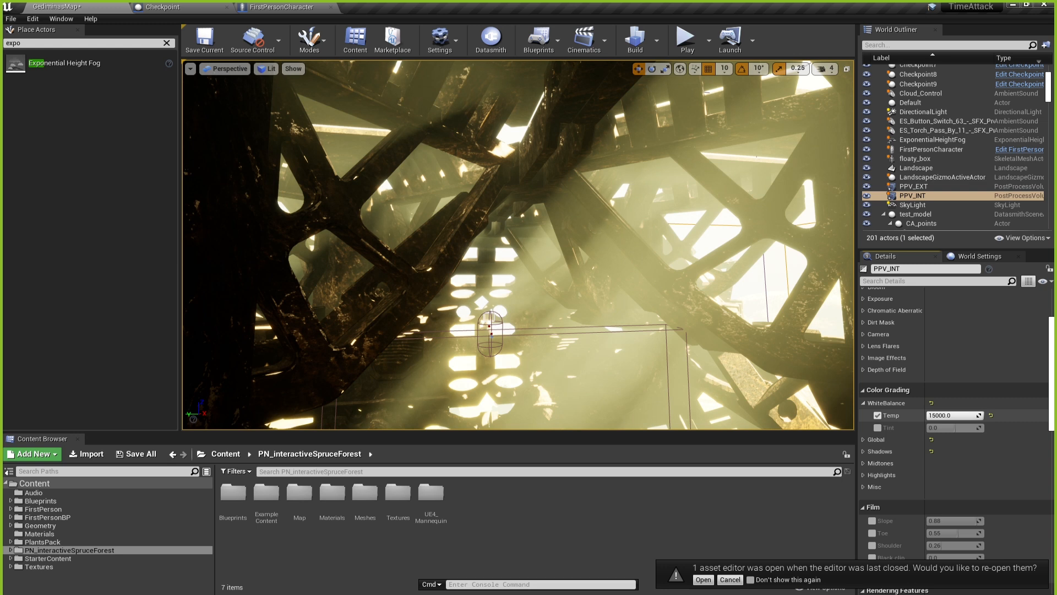
{"action": "left_click_drag", "start_coordinate": [985, 417], "coordinate": [939, 416]}
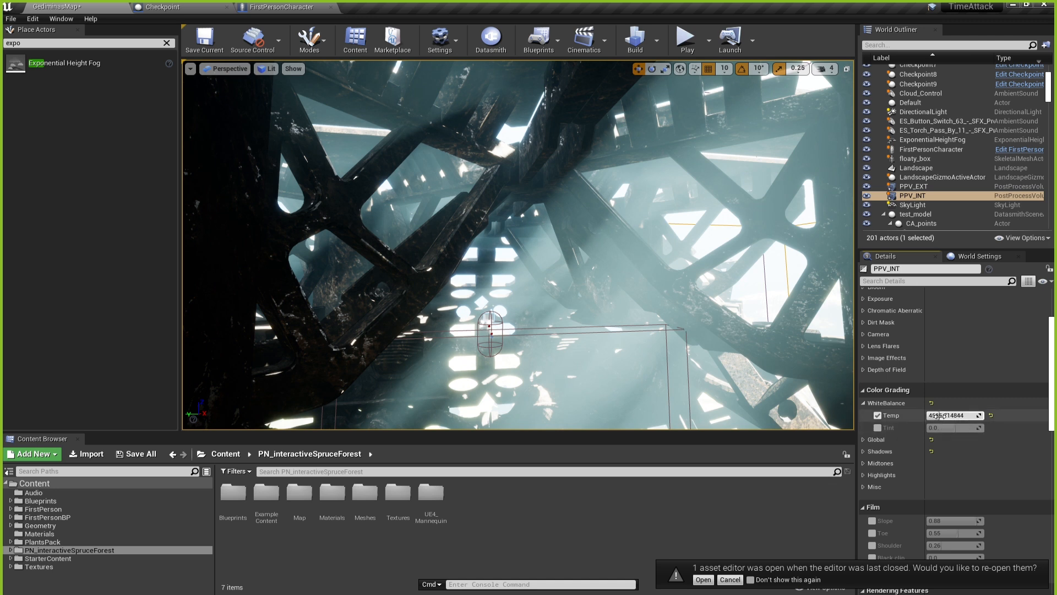
Try a WhiteBalance Tint of -1 on PPV_INT, disable the Tint and Temp overrides and collapse the WhiteBalance settings.
{"action": "left_click", "coordinate": [878, 428]}
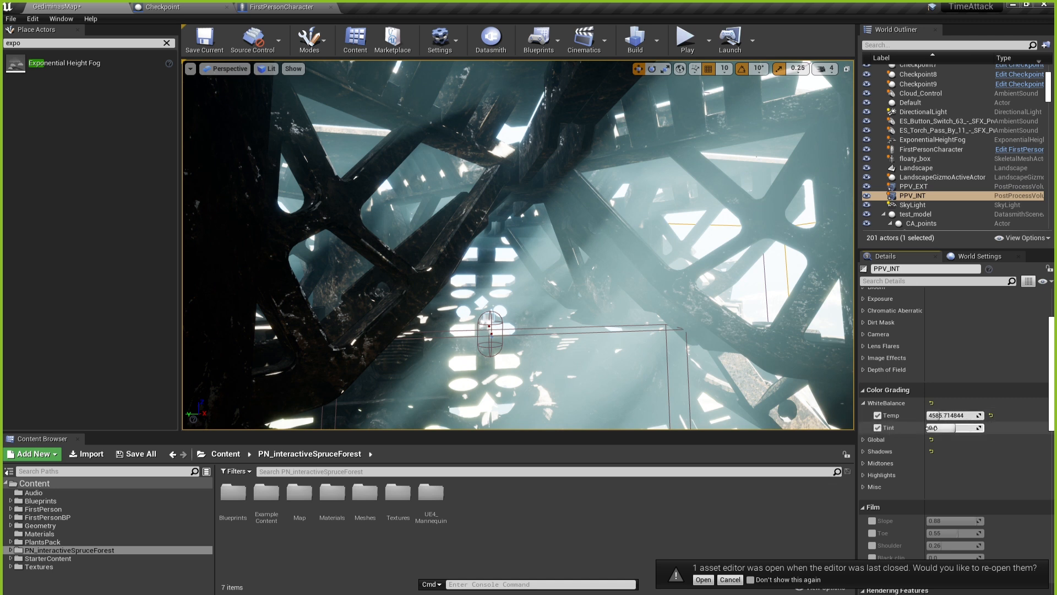
{"action": "left_click_drag", "start_coordinate": [929, 428], "coordinate": [964, 430]}
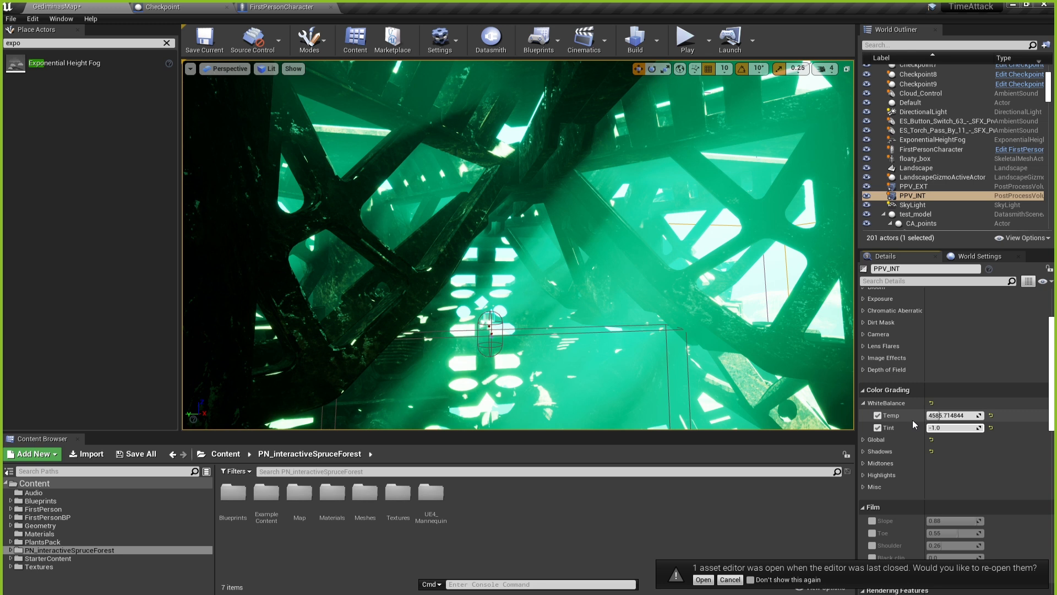
{"action": "left_click", "coordinate": [878, 428]}
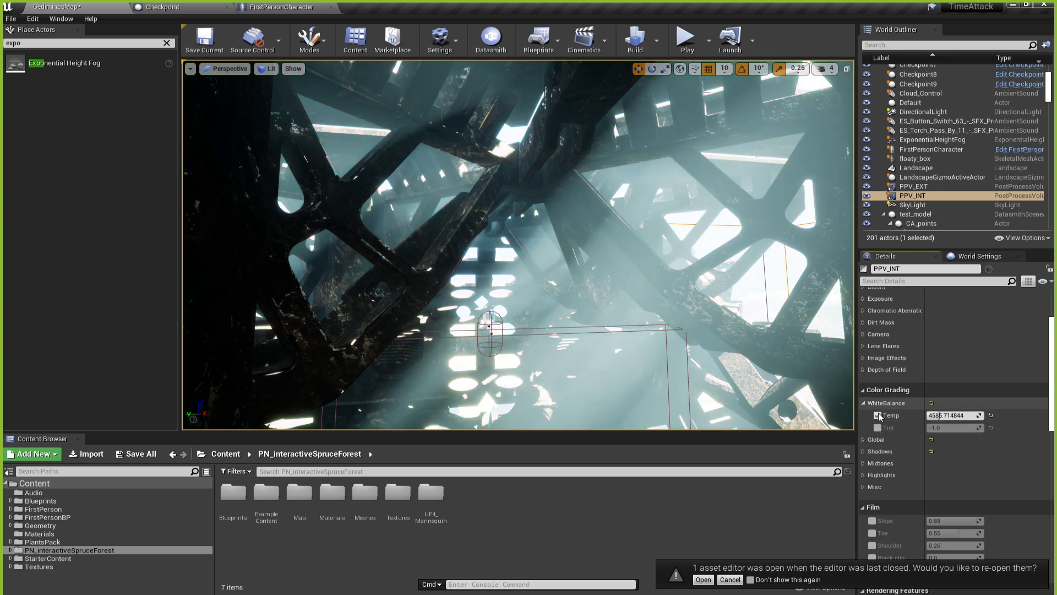
{"action": "left_click", "coordinate": [878, 415]}
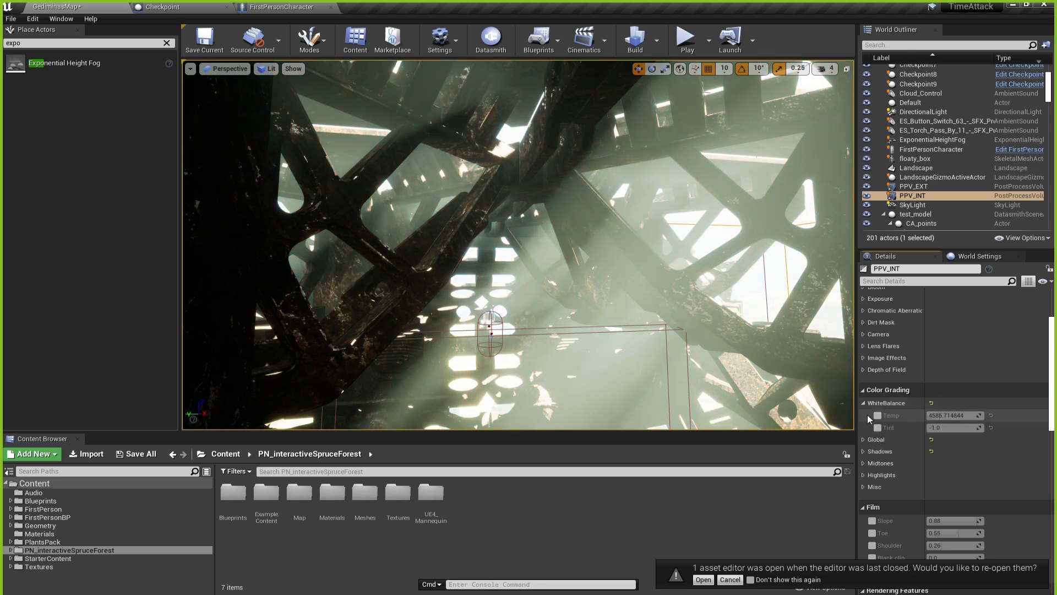
{"action": "left_click", "coordinate": [864, 403]}
Examine PPV_INT's Global and Shadows color grading, Rendering Features, Post Process Volume Settings and Brush Settings.
{"action": "left_click", "coordinate": [864, 415]}
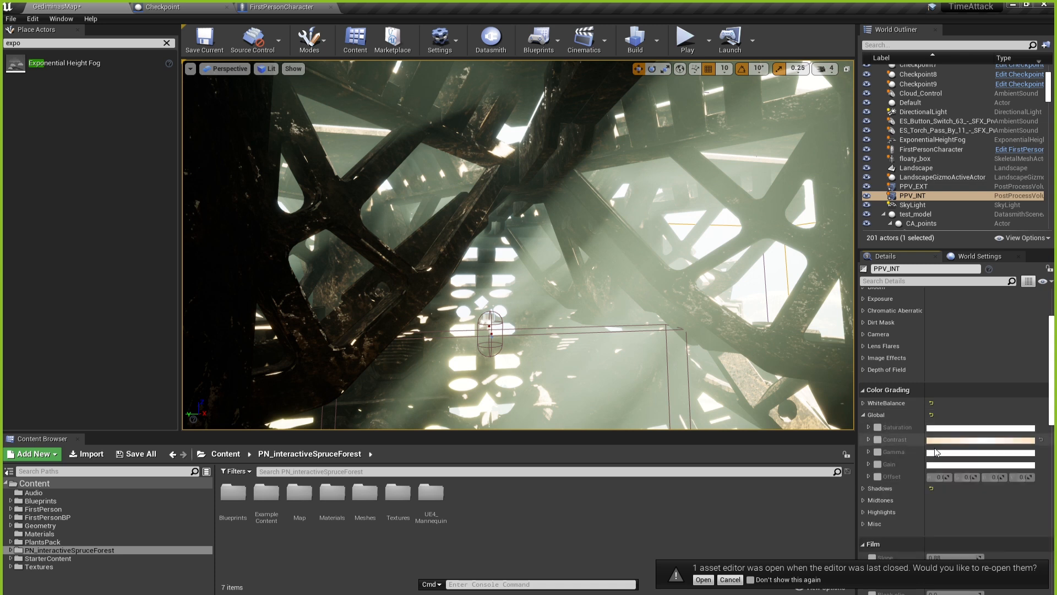
{"action": "left_click", "coordinate": [863, 415]}
{"action": "left_click", "coordinate": [864, 428]}
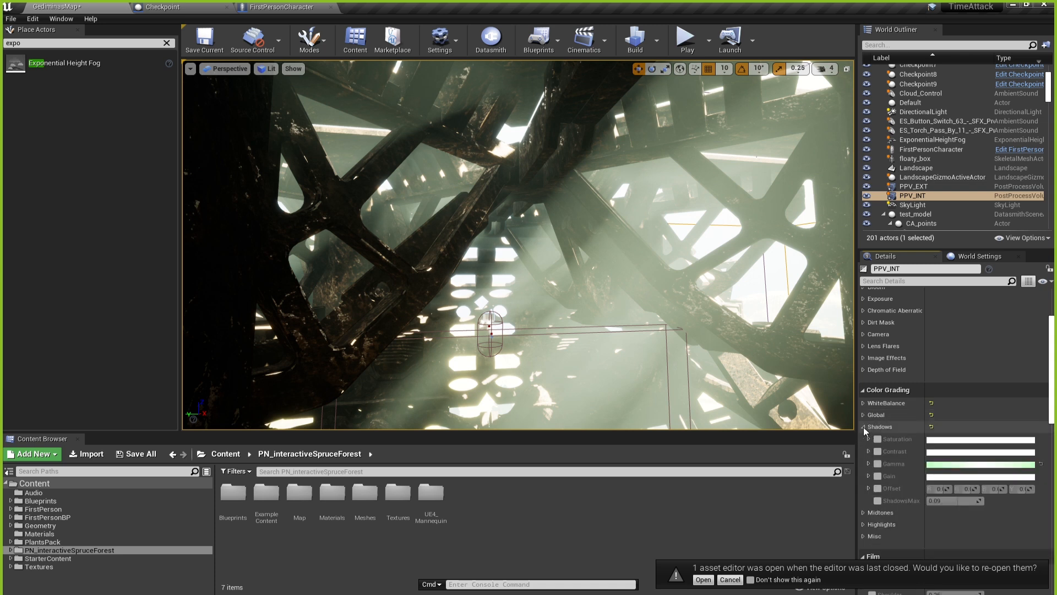
{"action": "left_click", "coordinate": [864, 427]}
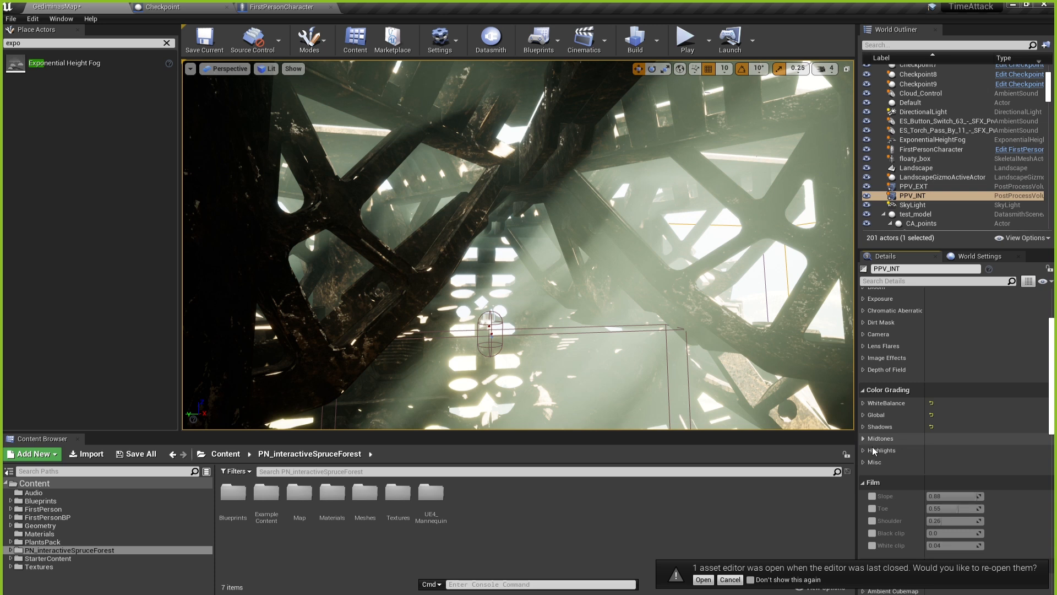
{"action": "scroll", "coordinate": [874, 449], "scroll_direction": "down", "scroll_amount": 5}
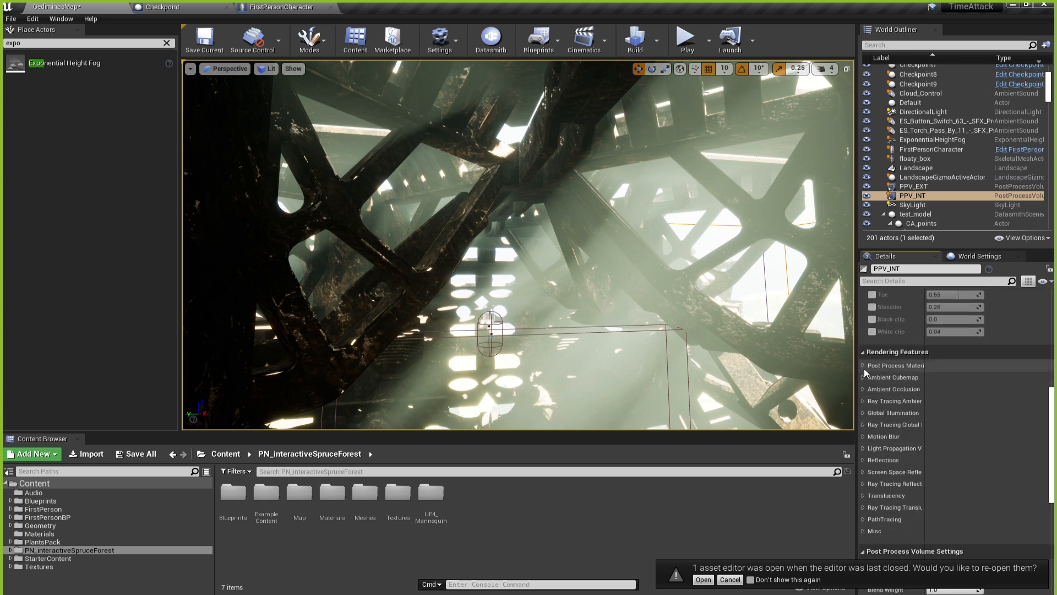
{"action": "scroll", "coordinate": [884, 510], "scroll_direction": "down", "scroll_amount": 3}
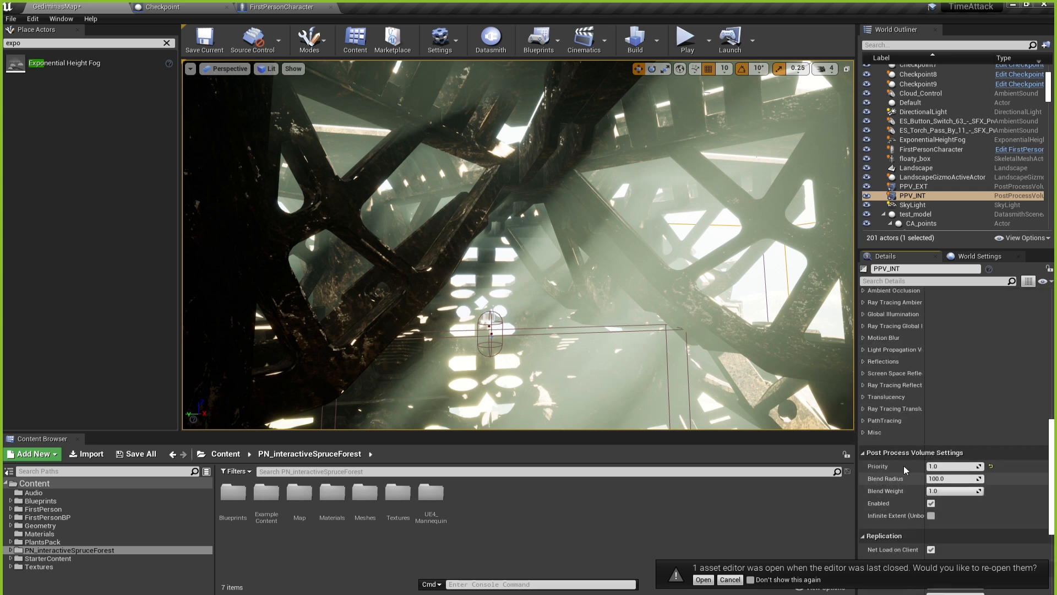
{"action": "scroll", "coordinate": [904, 465], "scroll_direction": "down", "scroll_amount": 1}
{"action": "scroll", "coordinate": [904, 465], "scroll_direction": "down", "scroll_amount": 3}
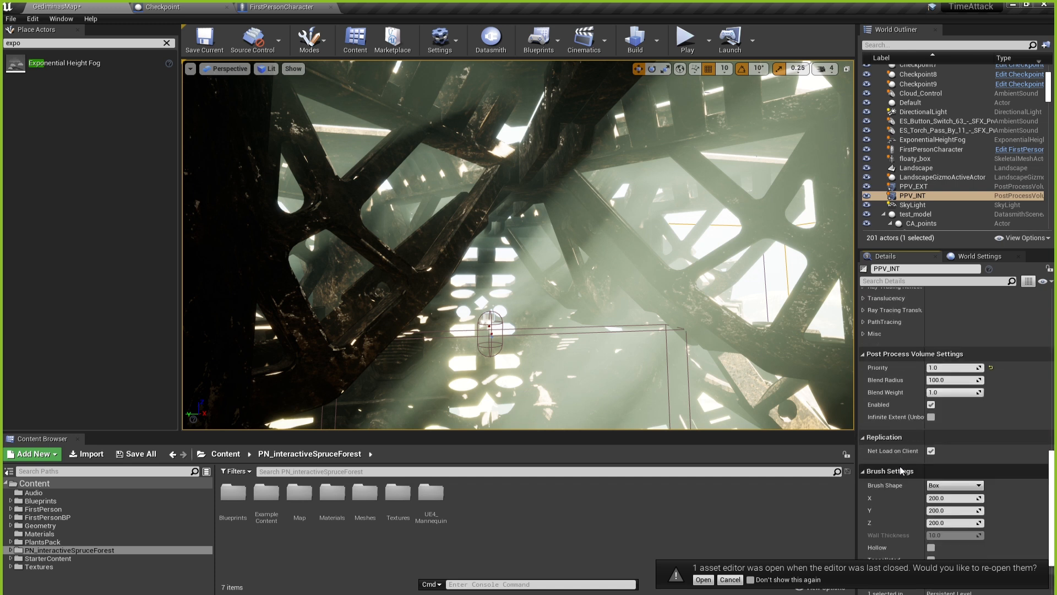
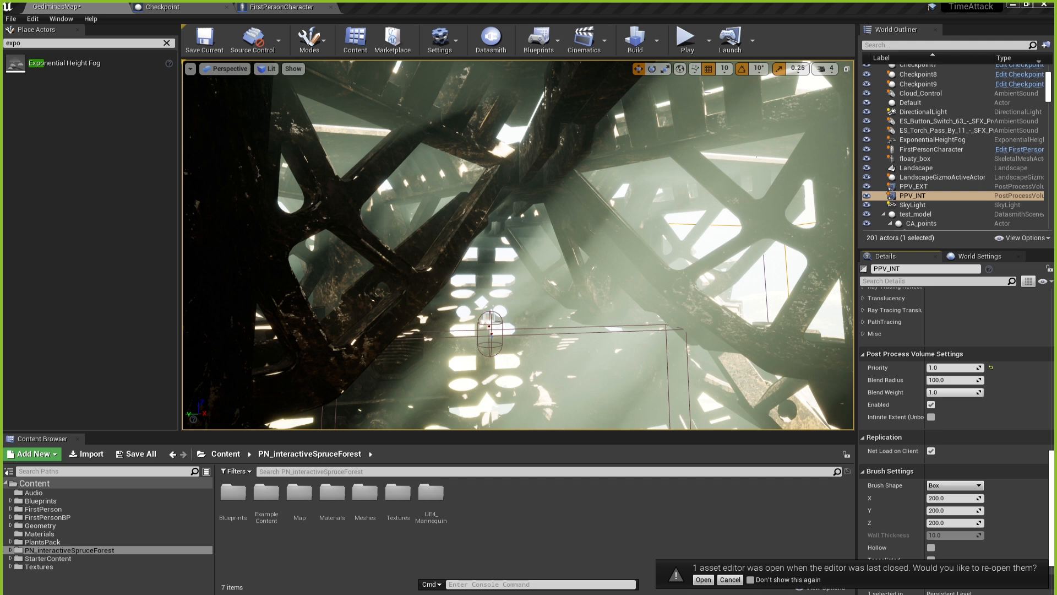
Play-test the level by starting a timed run, flying through the structure to check the interior look, and end the session.
{"action": "left_click", "coordinate": [684, 46]}
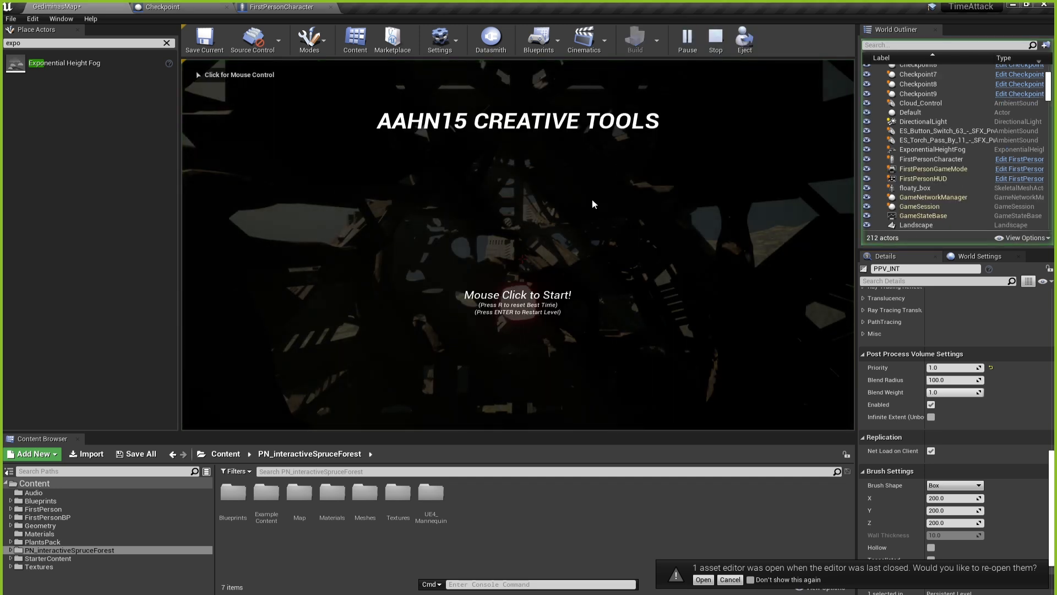
{"action": "left_click", "coordinate": [584, 228]}
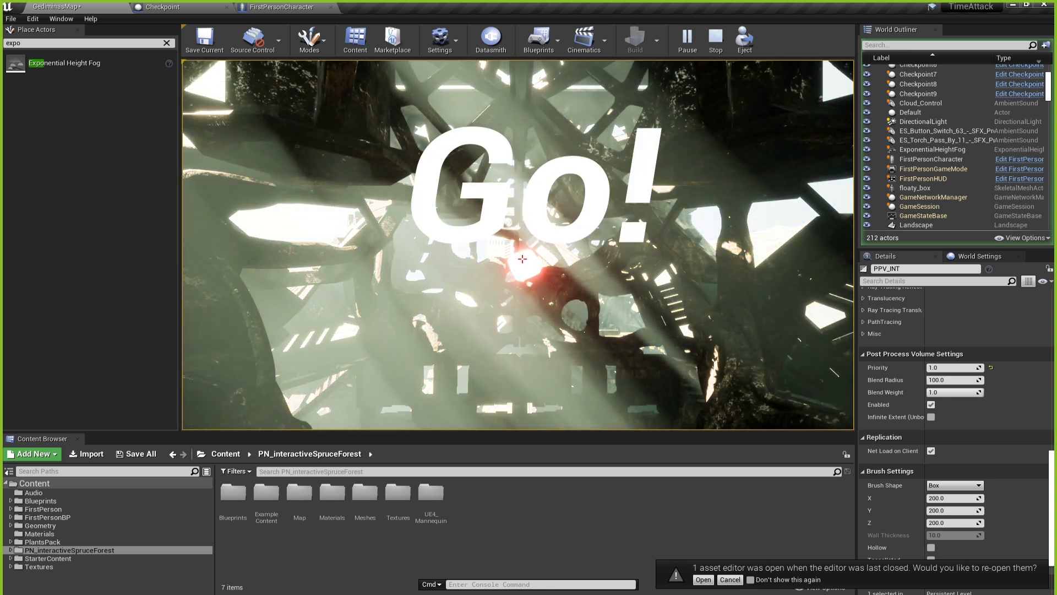
{"action": "key", "text": "w"}
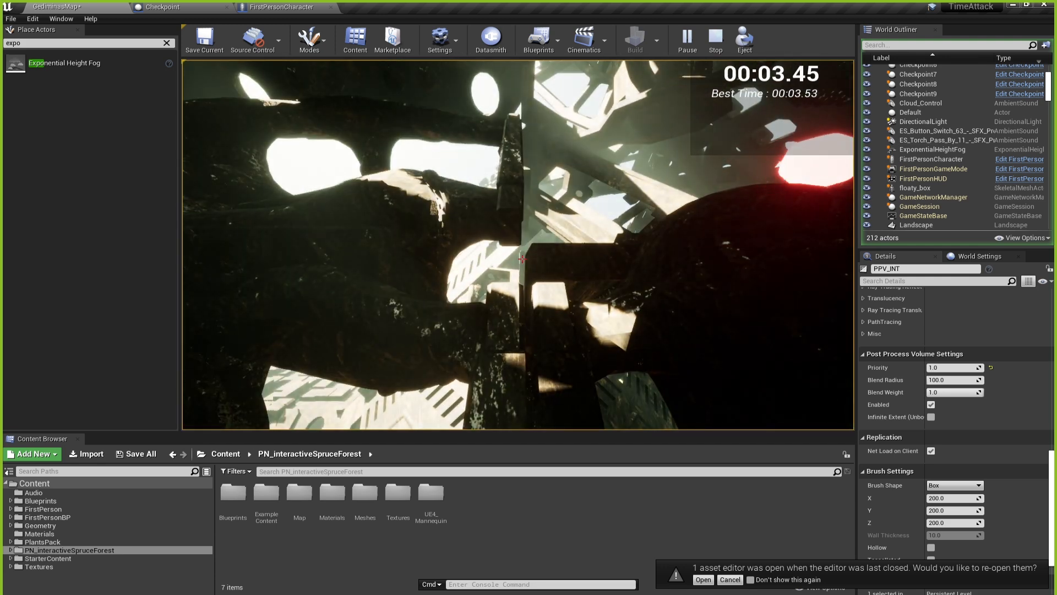
{"action": "key", "text": "w"}
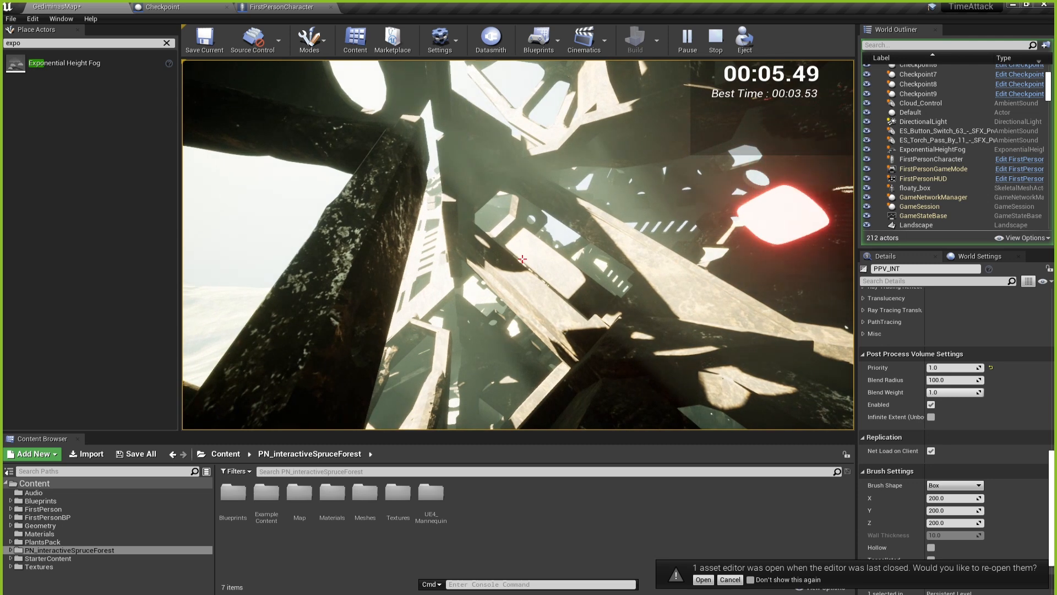
{"action": "key", "text": "w"}
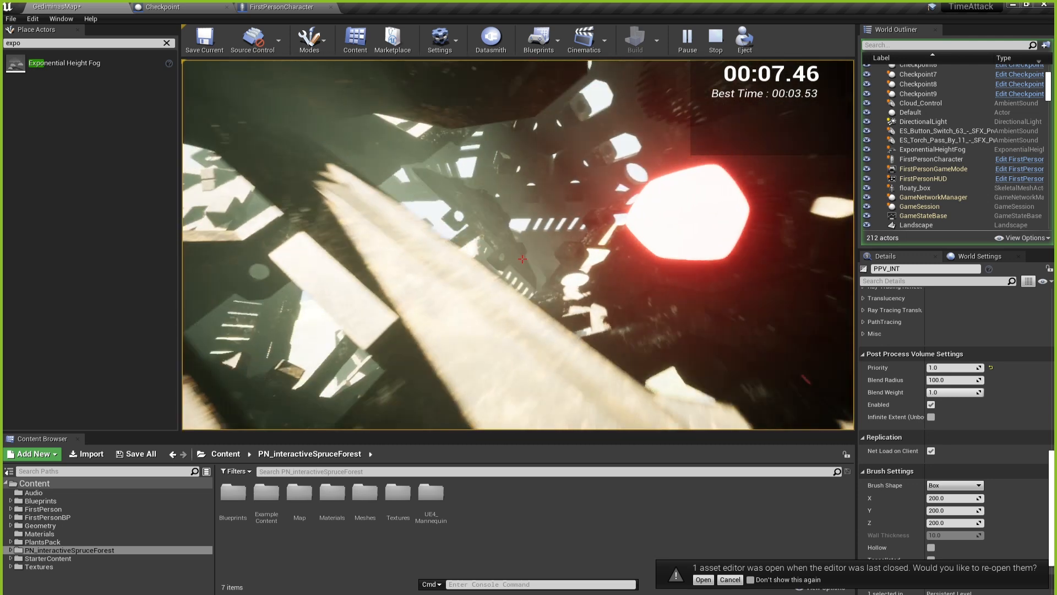
{"action": "key", "text": "w"}
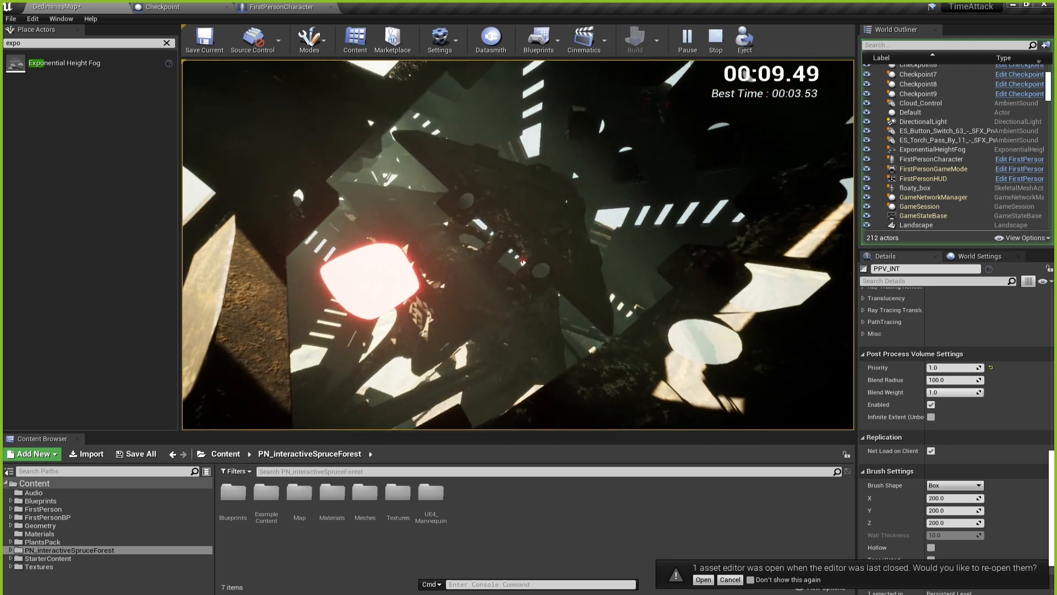
{"action": "key", "text": "Escape"}
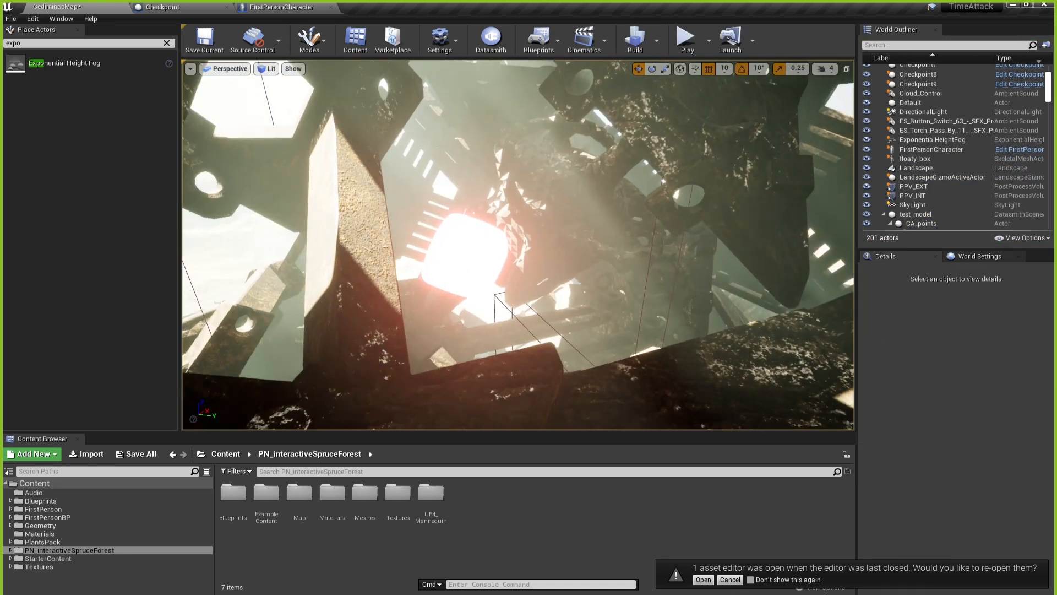
Collapse the test_model hierarchy and select the Tracker actor to review its Custom Settings.
{"action": "key", "text": "s"}
{"action": "mouse_move", "coordinate": [590, 230]}
{"action": "right_mouse_down"}
{"action": "mouse_move", "coordinate": [529, 229]}
{"action": "mouse_move", "coordinate": [612, 229]}
{"action": "mouse_move", "coordinate": [590, 243]}
{"action": "mouse_move", "coordinate": [545, 231]}
{"action": "mouse_move", "coordinate": [590, 229]}
{"action": "right_mouse_up"}
{"action": "key", "text": "w"}
{"action": "key", "text": "w"}
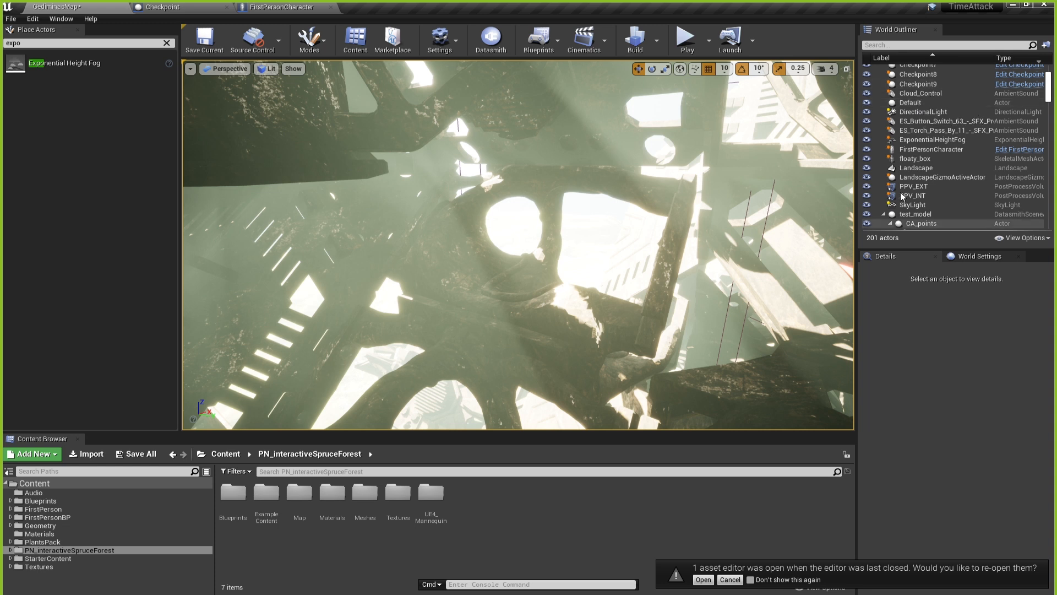
{"action": "left_click", "coordinate": [884, 214]}
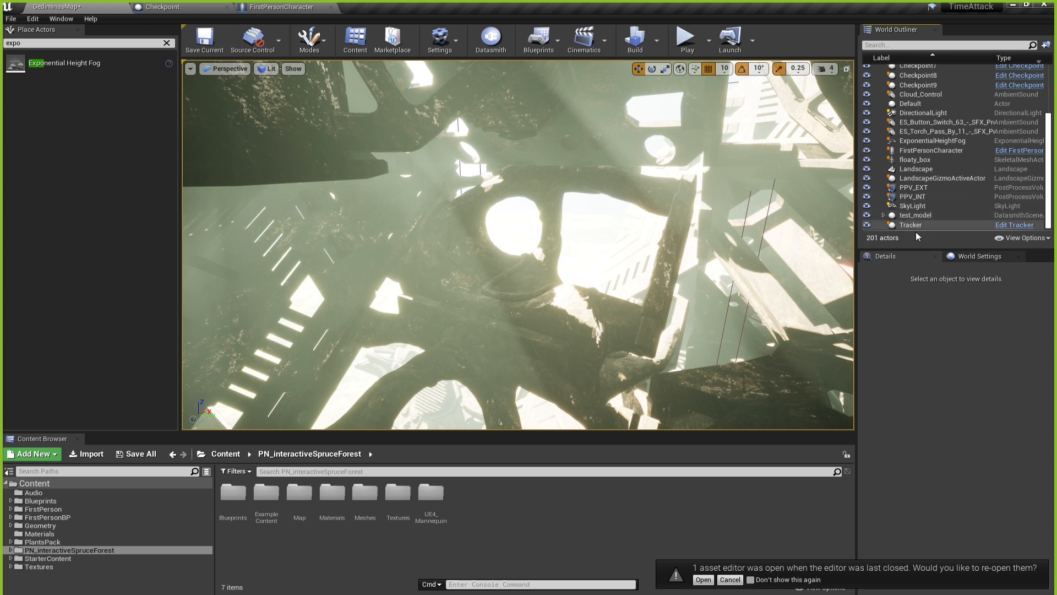
{"action": "left_click", "coordinate": [910, 224]}
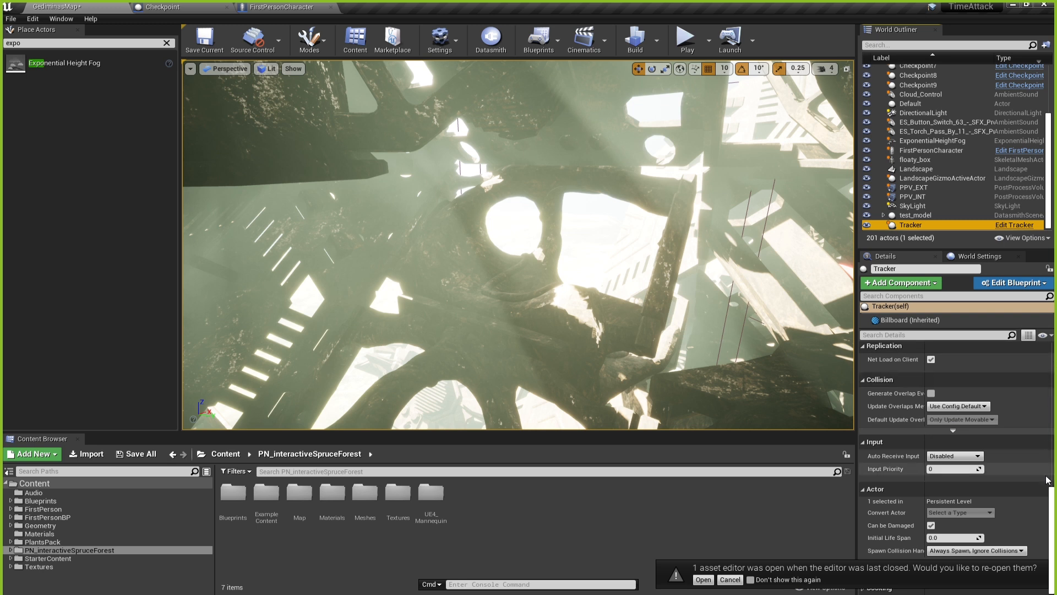
{"action": "scroll", "coordinate": [1046, 387], "scroll_direction": "up", "scroll_amount": 5}
{"action": "scroll", "coordinate": [1046, 387], "scroll_direction": "up", "scroll_amount": 3}
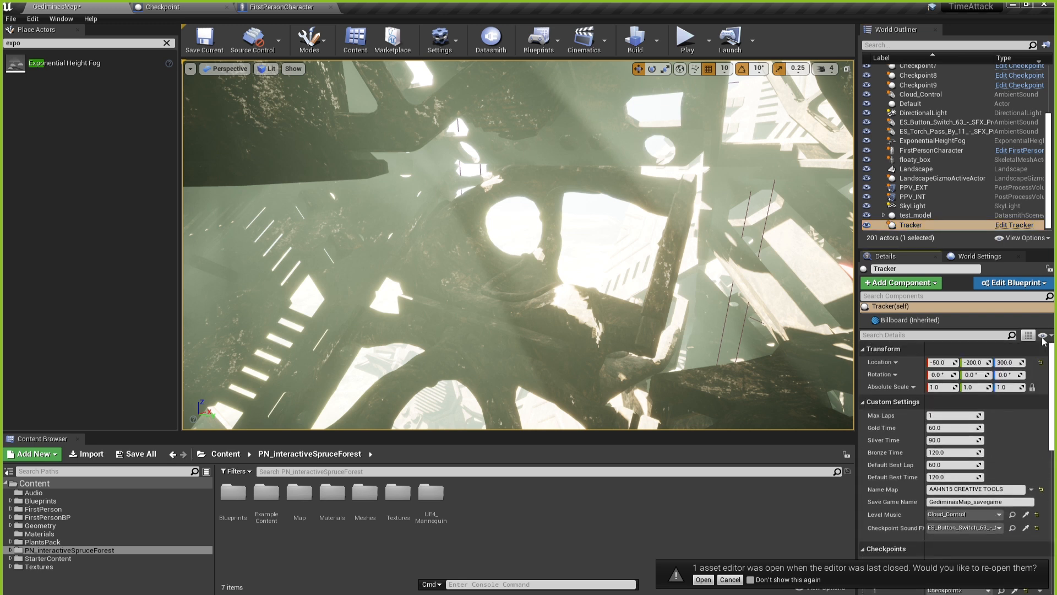
{"action": "scroll", "coordinate": [1038, 379], "scroll_direction": "up", "scroll_amount": 2}
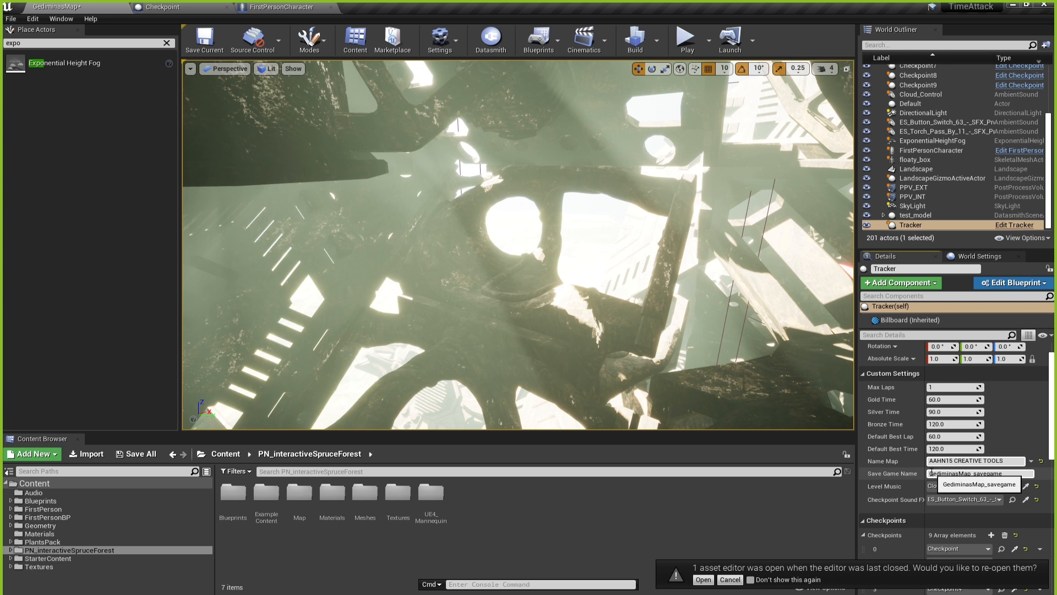
Examine the Tracker's Save Game Name and available Level Music sounds, and open the Audio content folder.
{"action": "left_click_drag", "start_coordinate": [931, 472], "coordinate": [1028, 472]}
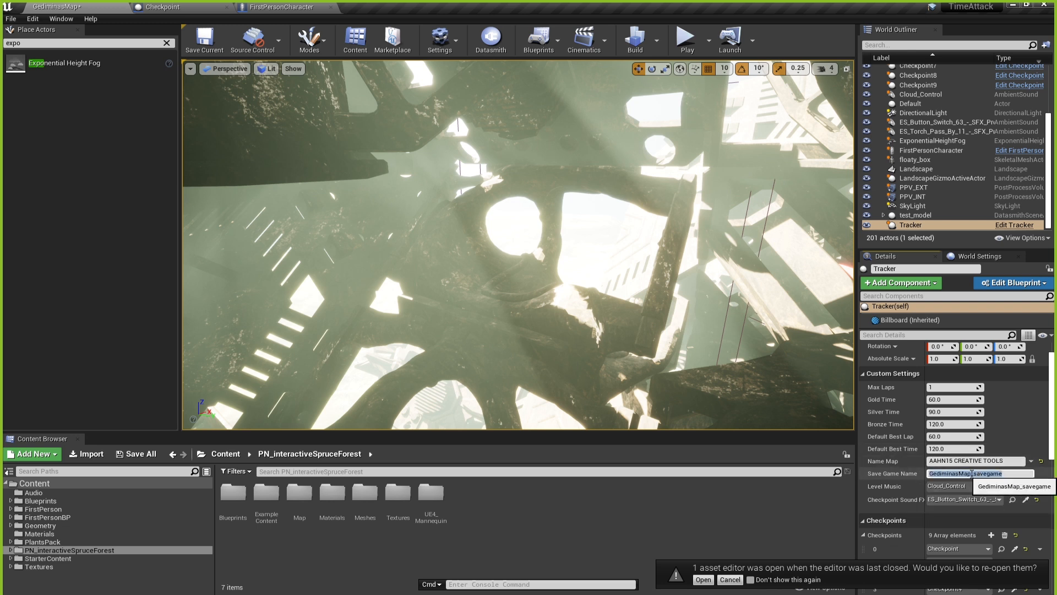
{"action": "left_click", "coordinate": [1006, 473]}
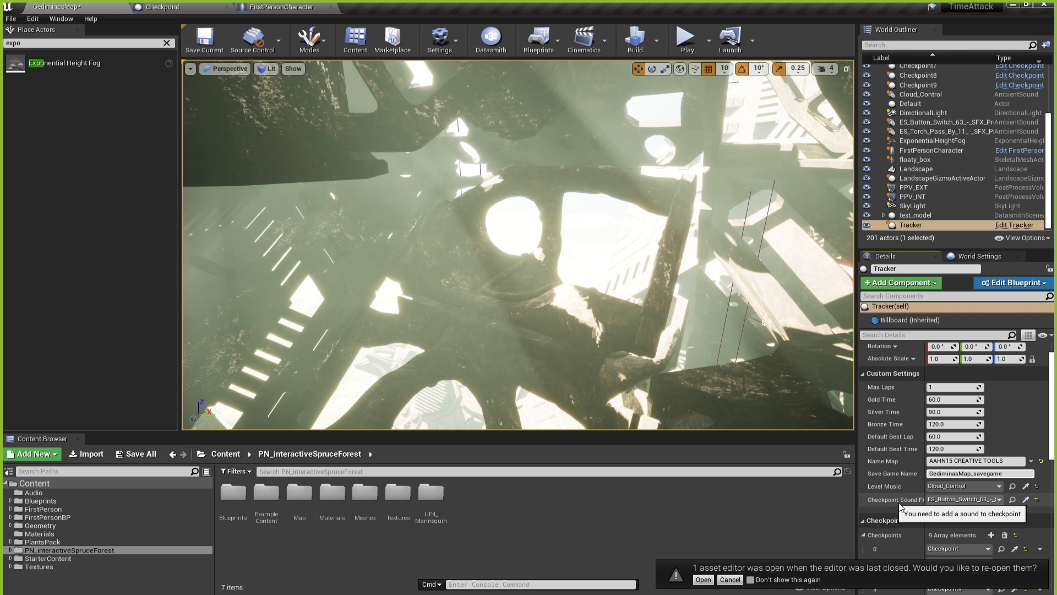
{"action": "left_click", "coordinate": [964, 487]}
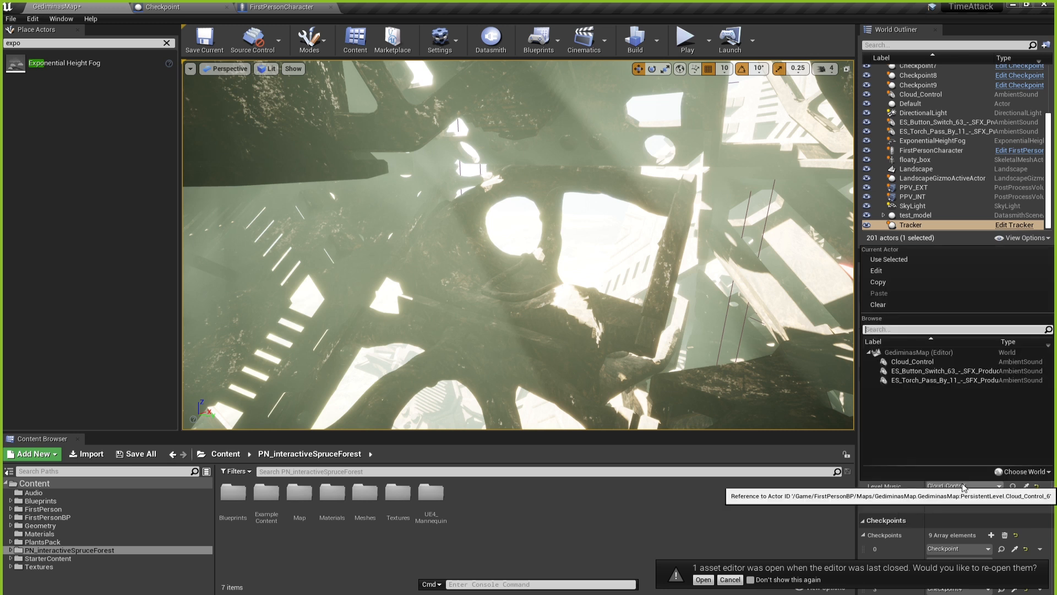
{"action": "left_click", "coordinate": [965, 487]}
{"action": "left_click", "coordinate": [965, 487]}
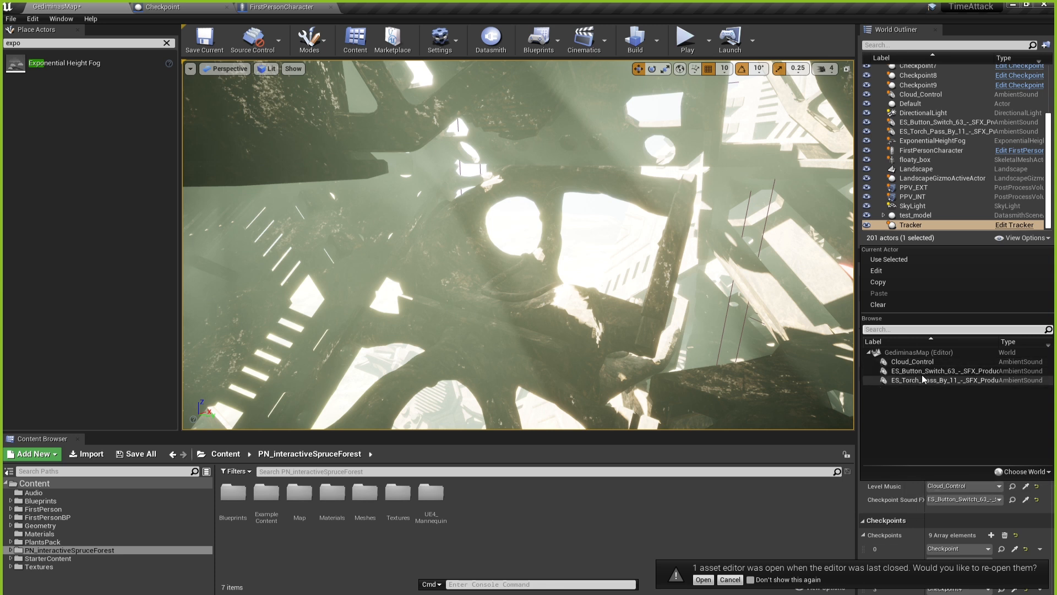
{"action": "left_click", "coordinate": [969, 485]}
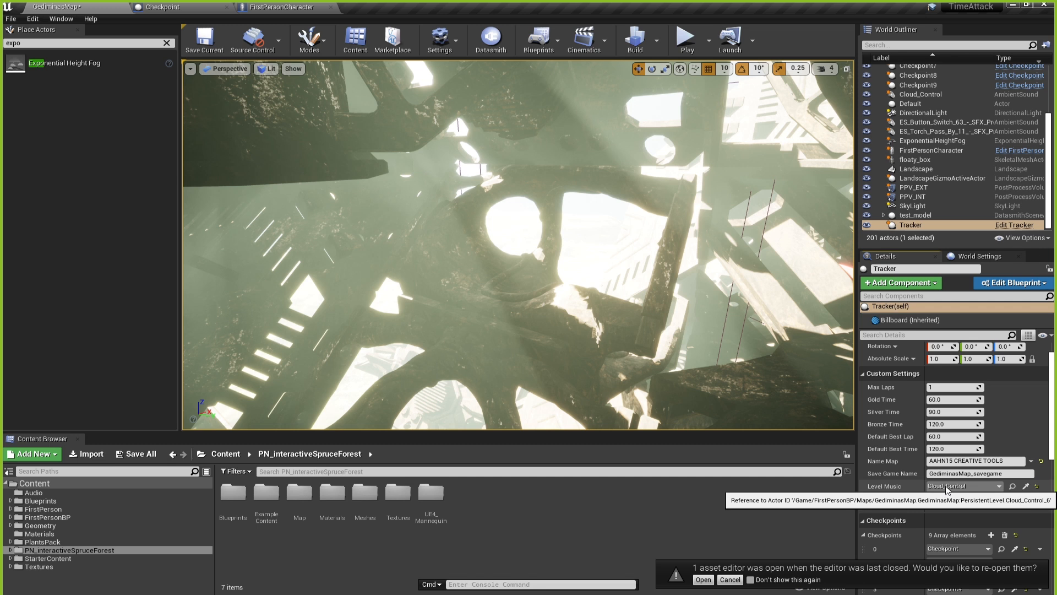
{"action": "left_click", "coordinate": [35, 493]}
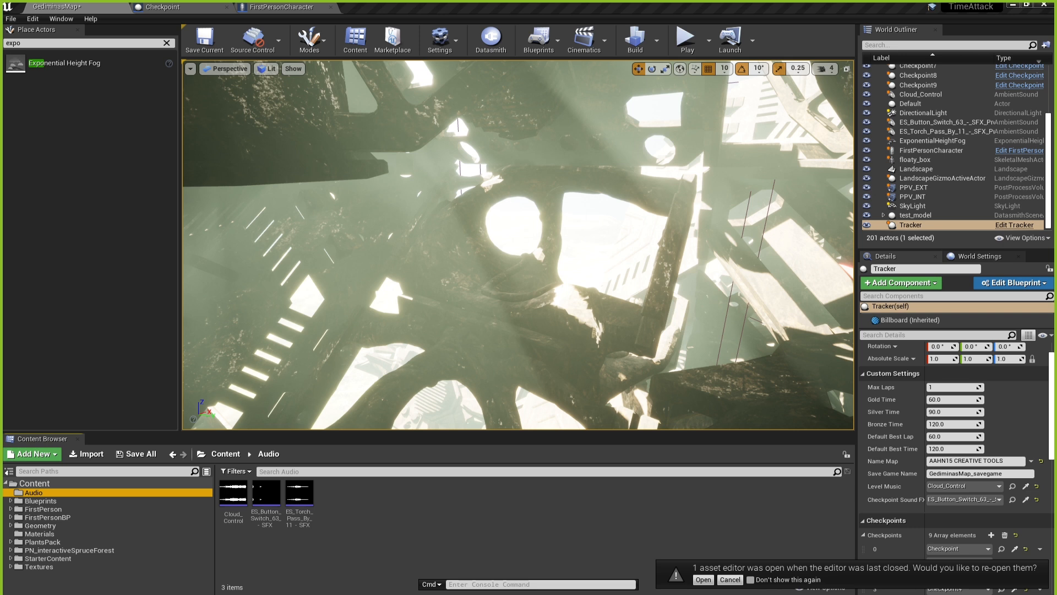
Switch to the web browser, search for "sound effects free wav", view the Freesound site and return to the search results.
{"action": "left_click_drag", "start_coordinate": [1, 139], "coordinate": [342, 2]}
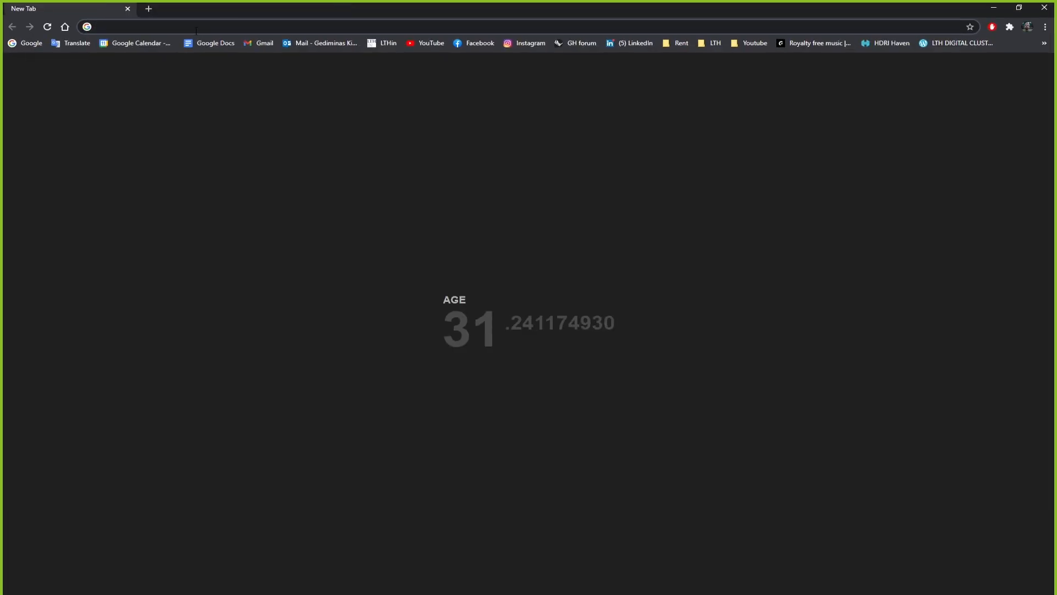
{"action": "left_click", "coordinate": [196, 31]}
{"action": "type", "text": "sound "}
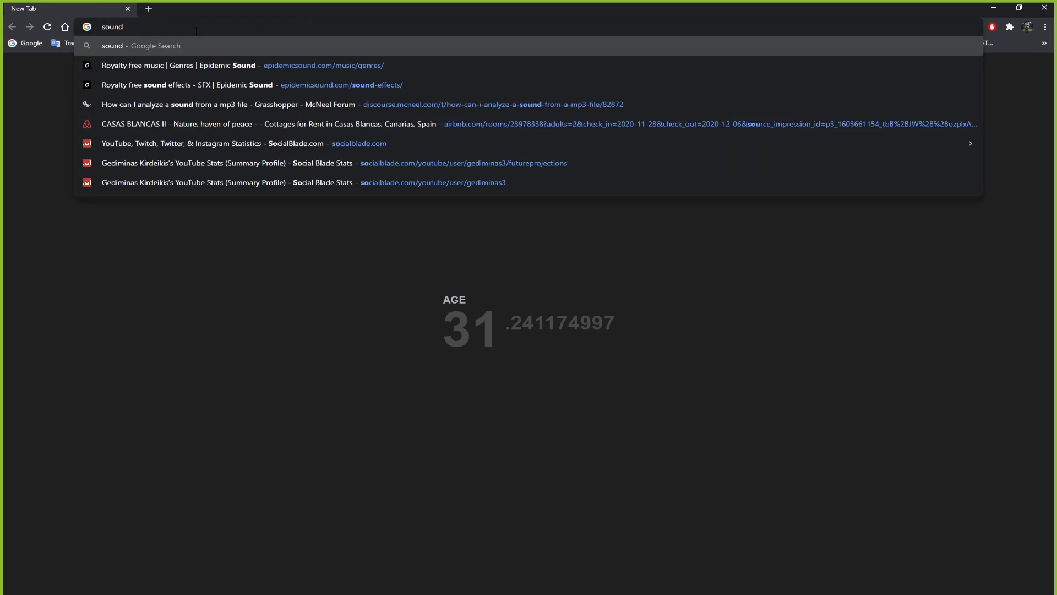
{"action": "type", "text": "effects free"}
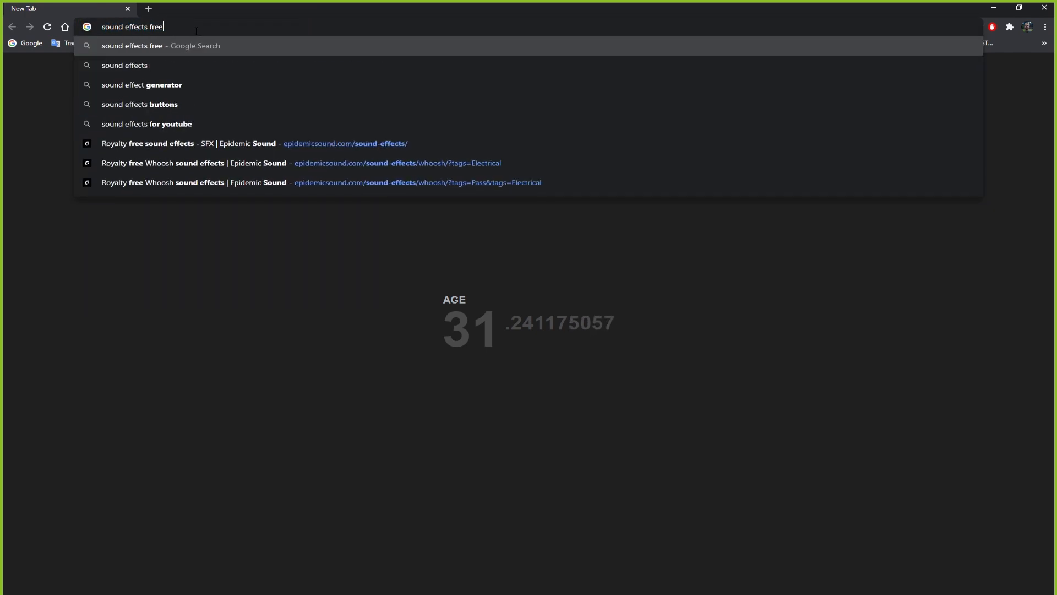
{"action": "type", "text": " wav"}
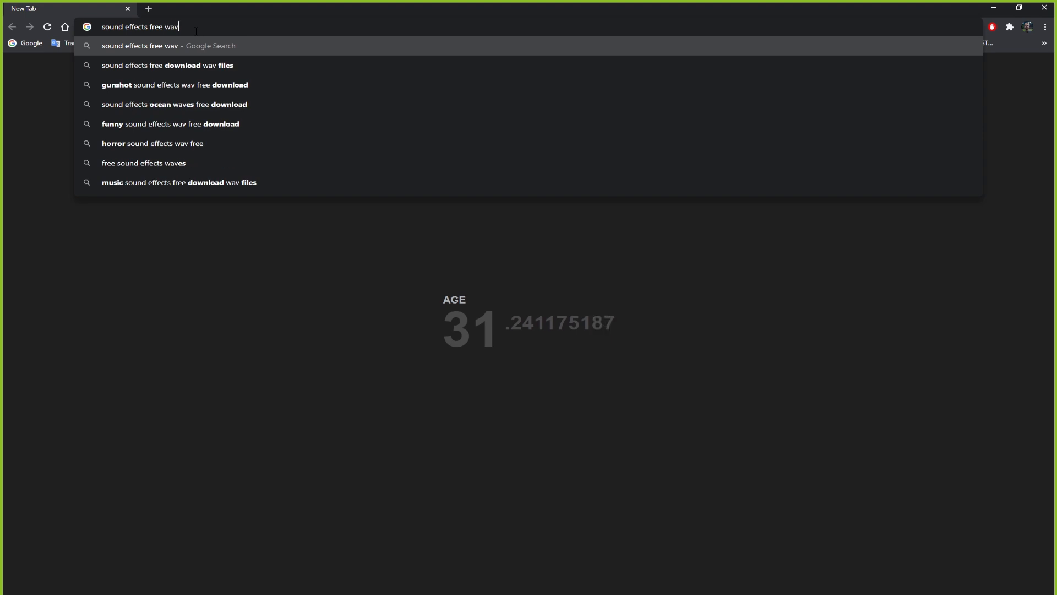
{"action": "key", "text": "Return"}
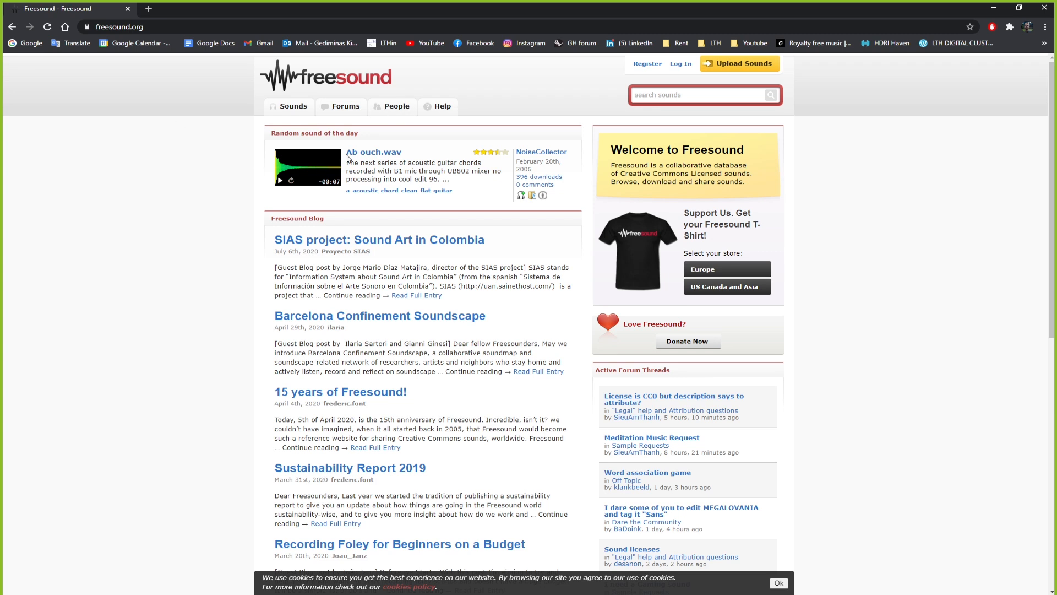
{"action": "left_click", "coordinate": [17, 28]}
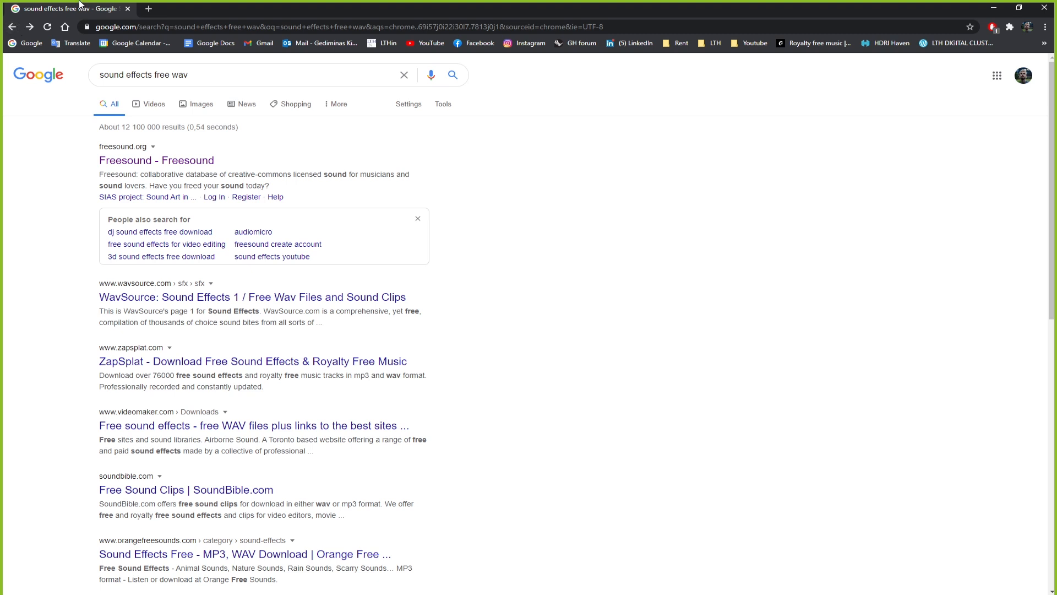
Search Google for "mp3 to wav", view Online-Convert's audio to WAV converter and close the browser.
{"action": "triple_click", "coordinate": [217, 75]}
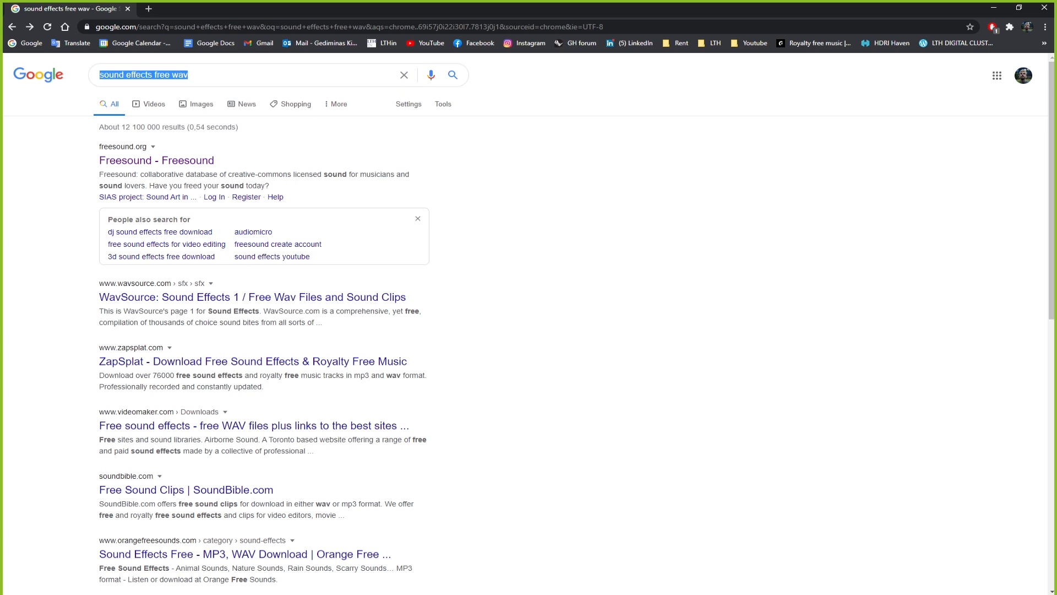
{"action": "type", "text": "mpo"}
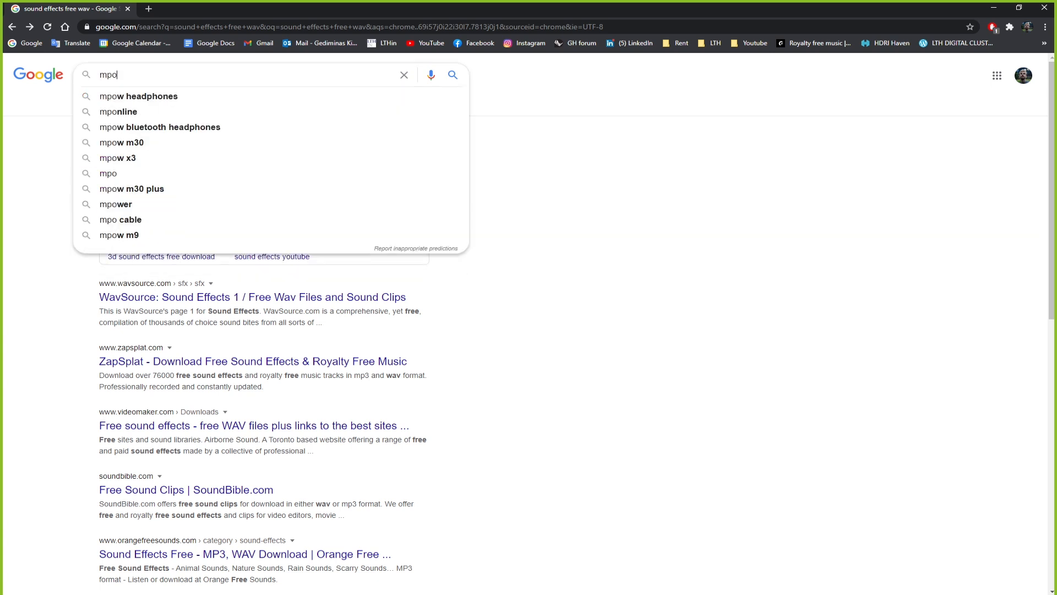
{"action": "type", "text": "3 to wav"}
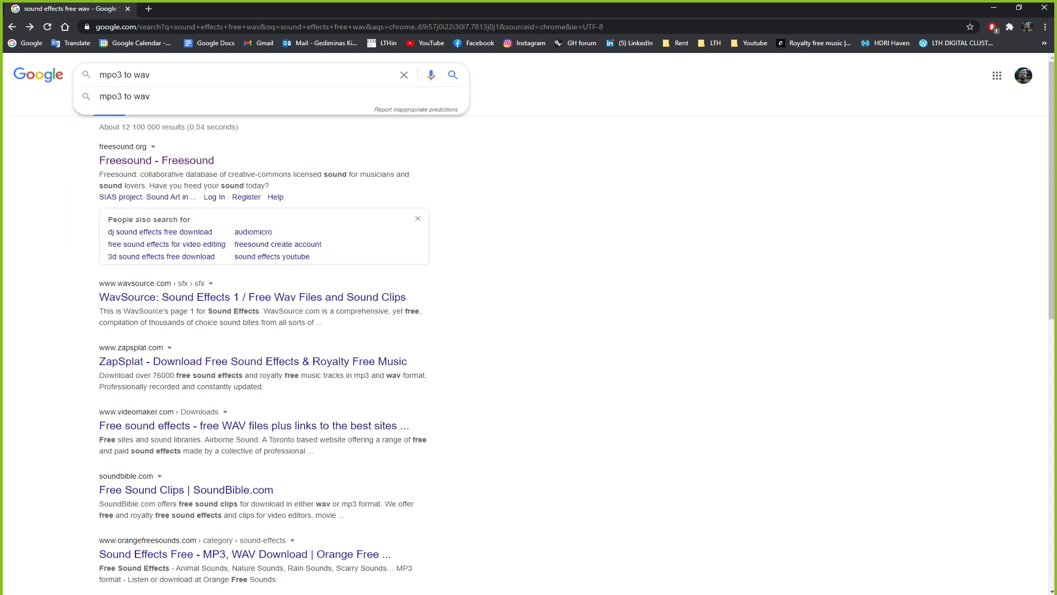
{"action": "key", "text": "Return"}
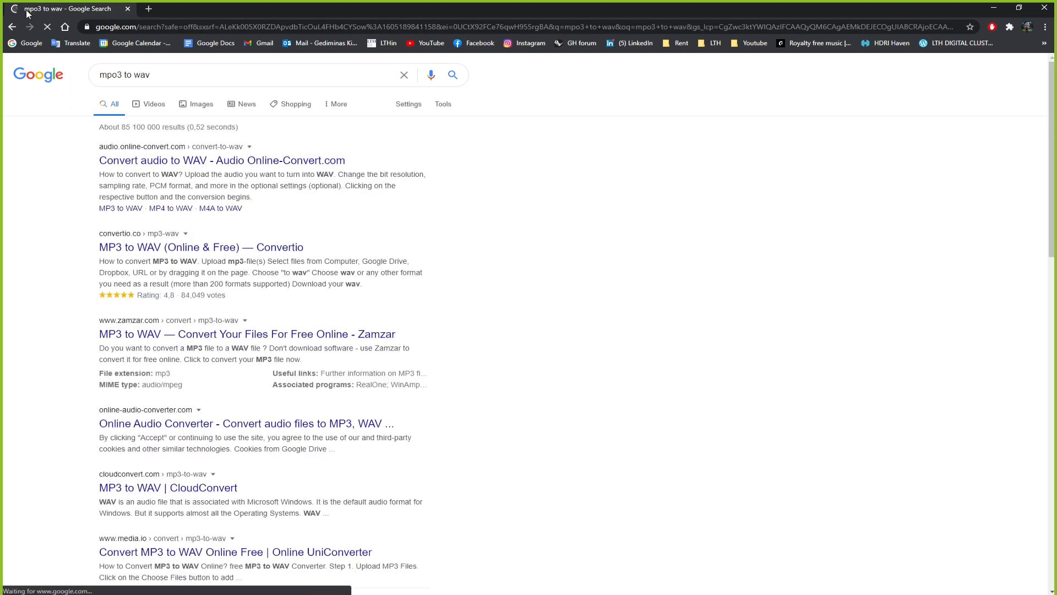
{"action": "left_click", "coordinate": [114, 73]}
{"action": "key", "text": "BackSpace"}
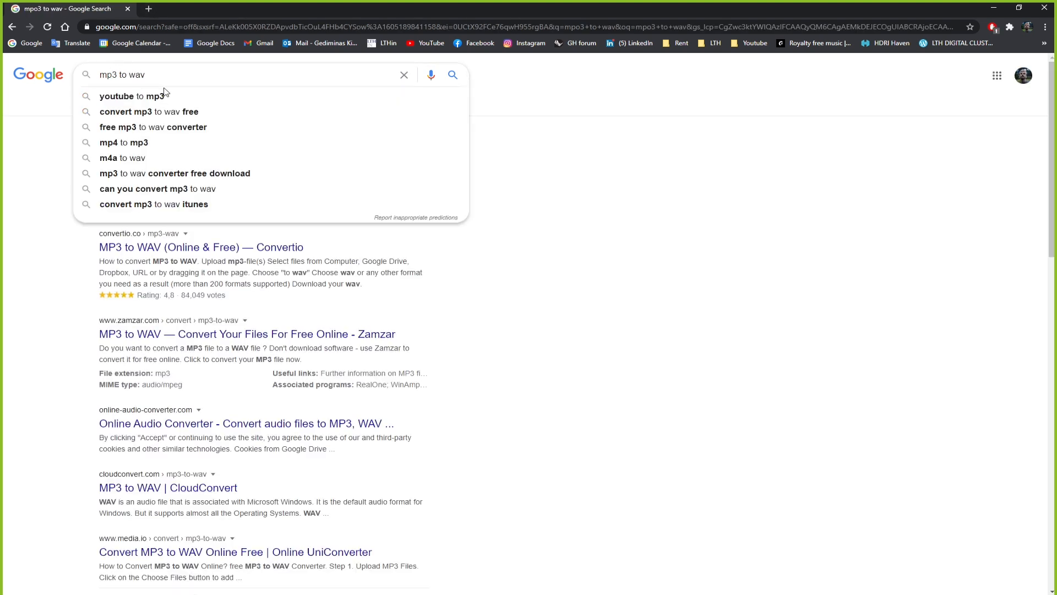
{"action": "key", "text": "Return"}
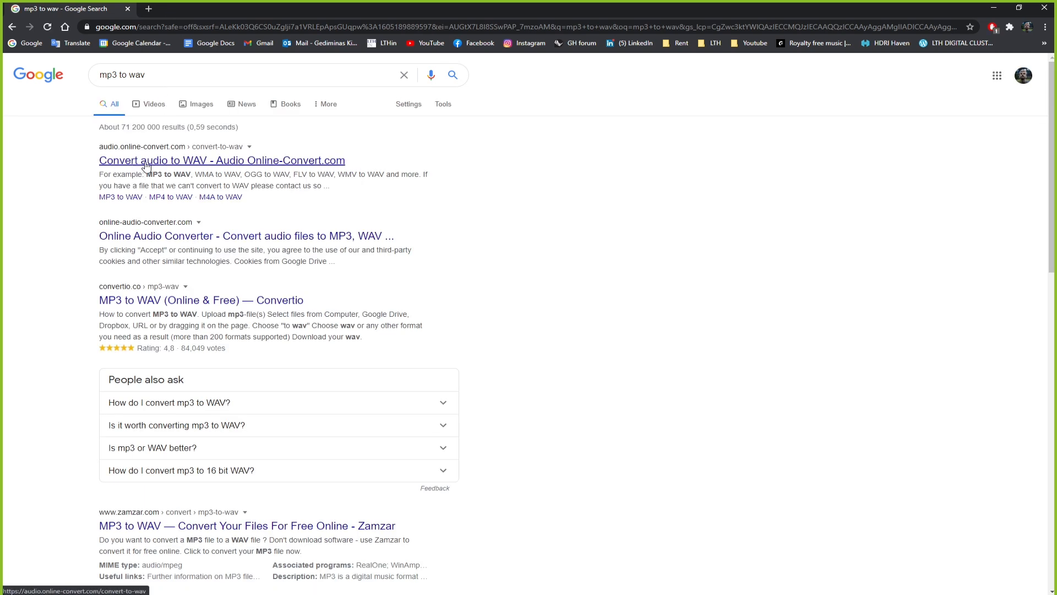
{"action": "left_click", "coordinate": [155, 161]}
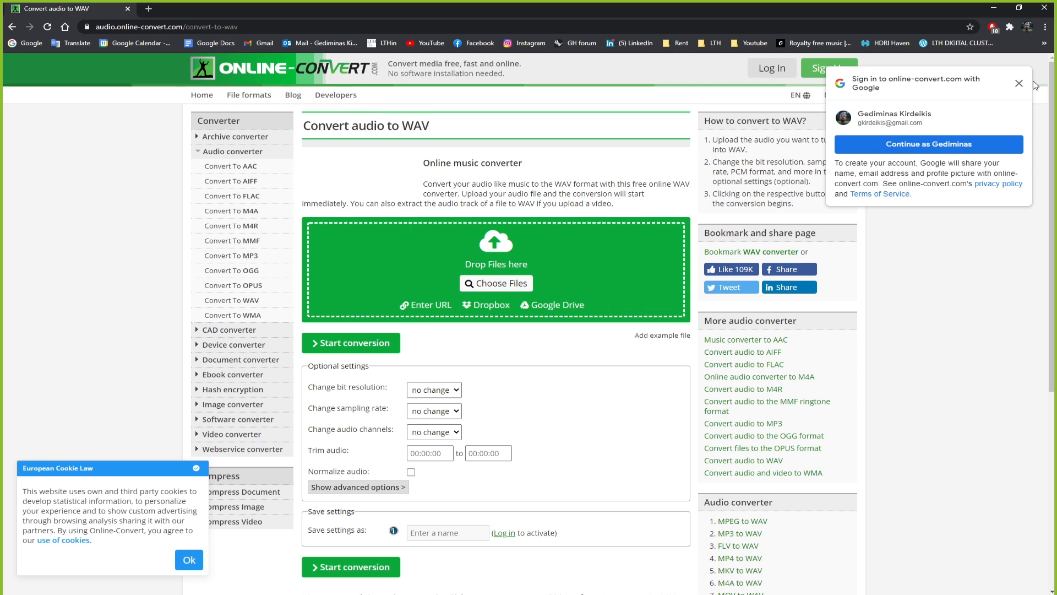
{"action": "left_click", "coordinate": [1045, 10]}
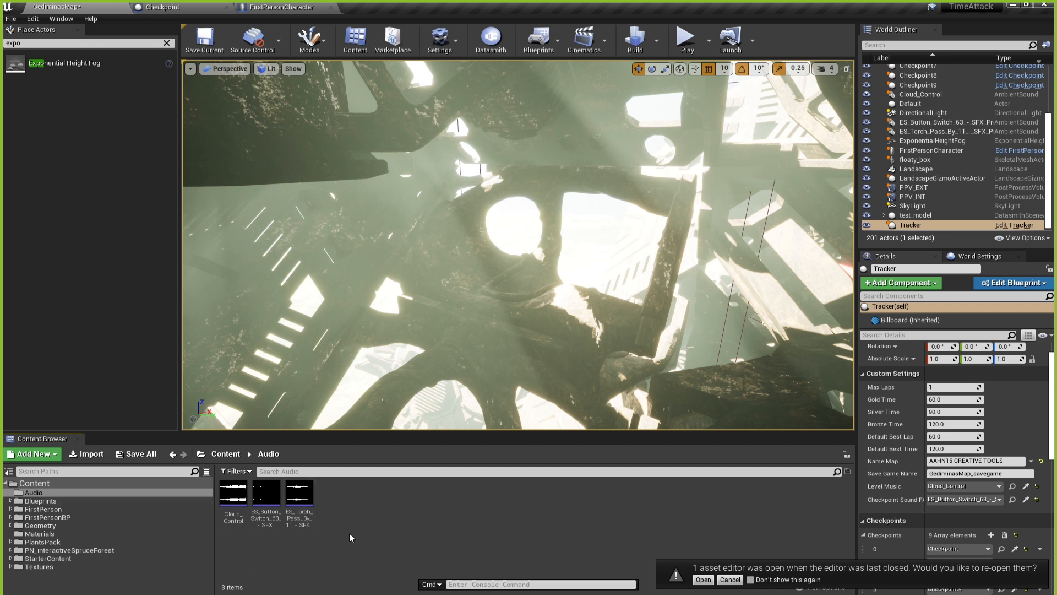
Delete the ES_Torch_Pass_By_11 ambient sound actor from the level.
{"action": "right_click_drag", "start_coordinate": [423, 332], "coordinate": [329, 288]}
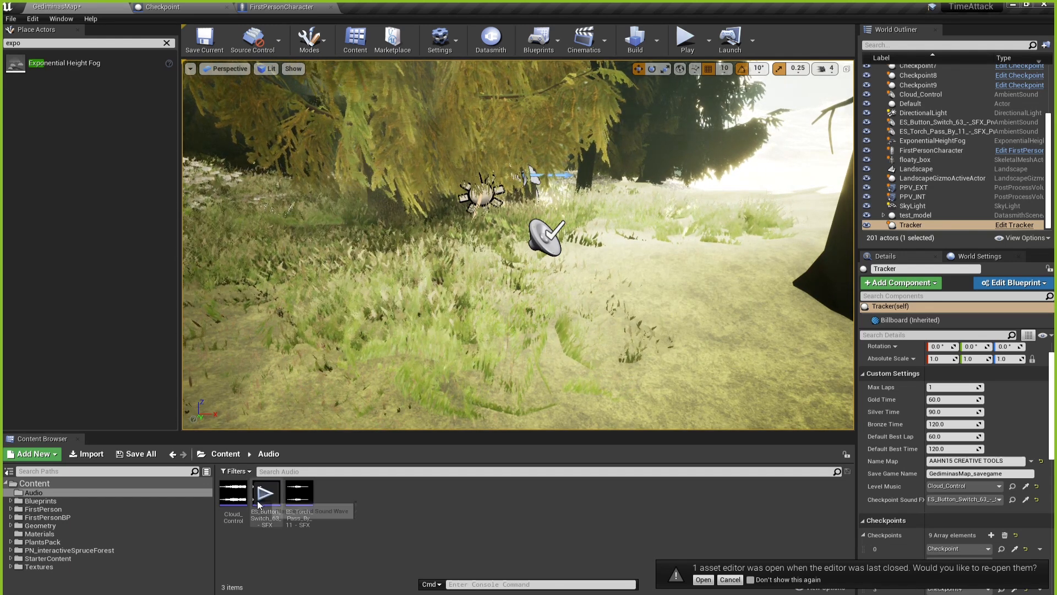
{"action": "mouse_move", "coordinate": [230, 498]}
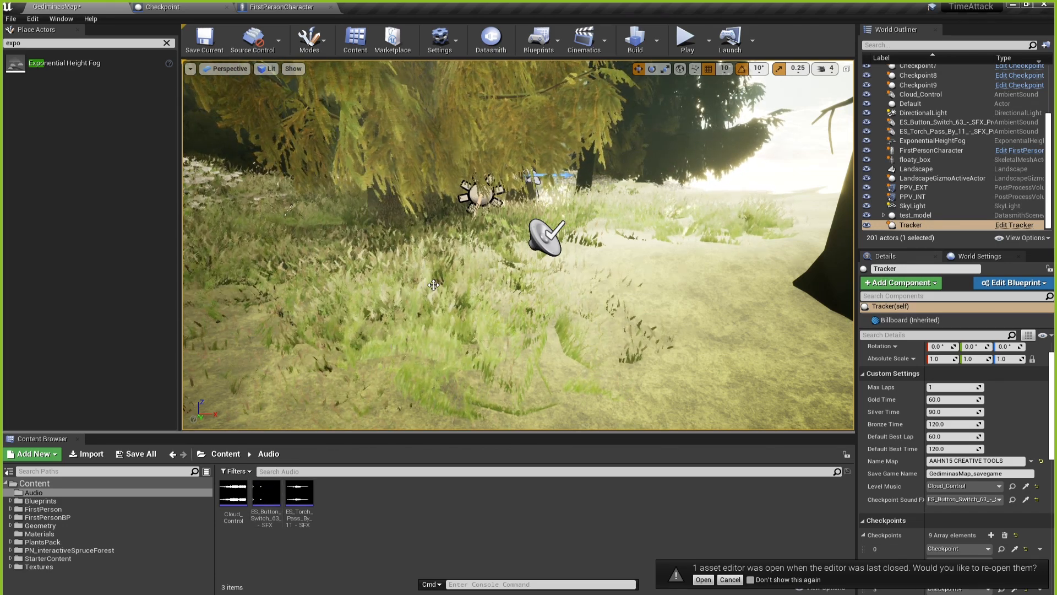
{"action": "left_click", "coordinate": [946, 132]}
{"action": "key", "text": "Delete"}
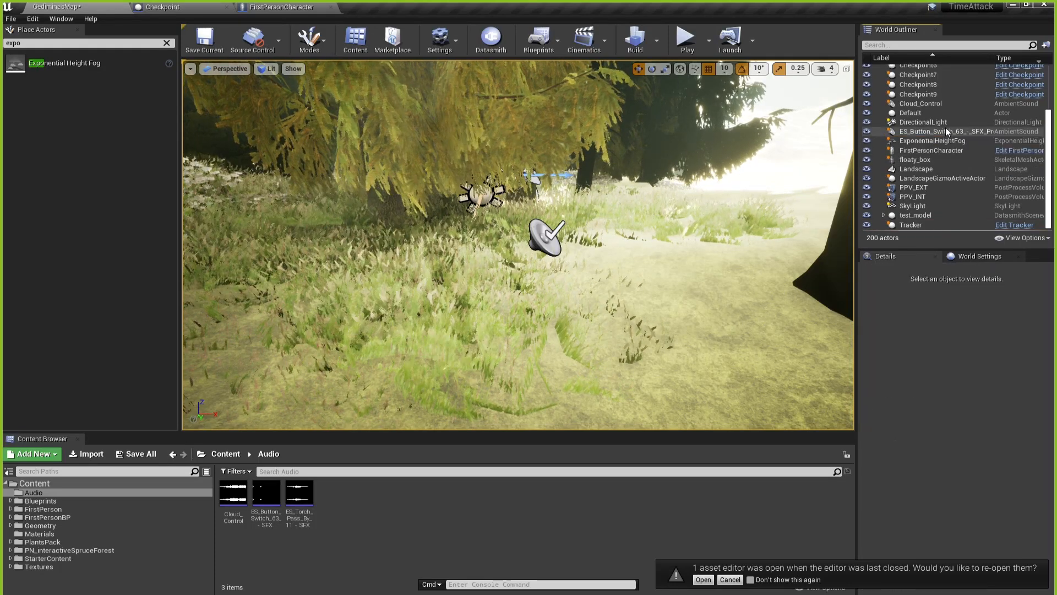
Delete the ES_Button_Switch_63 ambient sound actor from the level, accepting that the Tracker's reference to it breaks.
{"action": "left_click", "coordinate": [945, 131]}
{"action": "key", "text": "Delete"}
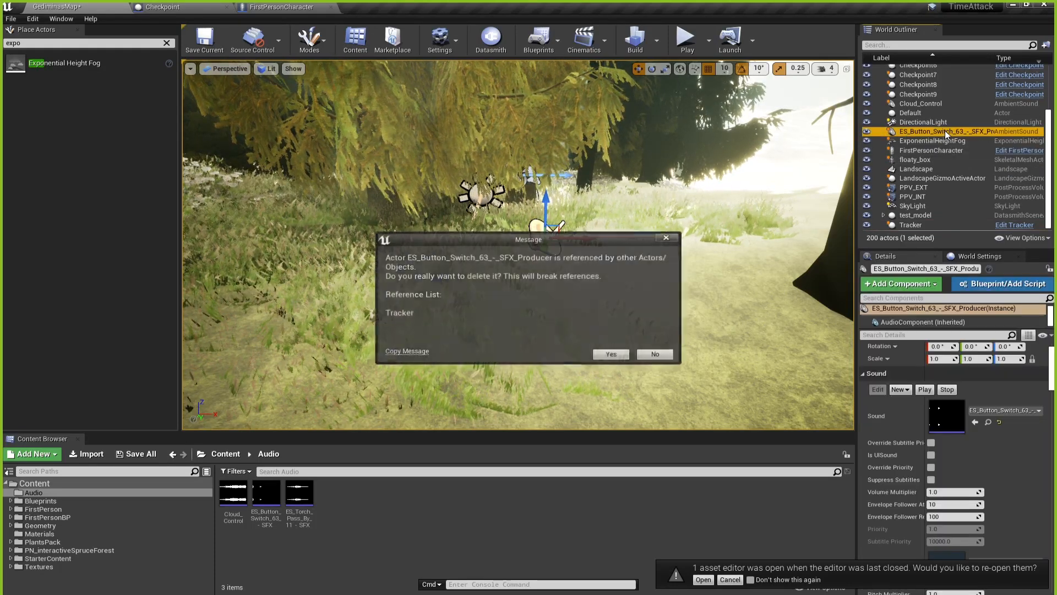
{"action": "left_click", "coordinate": [606, 355]}
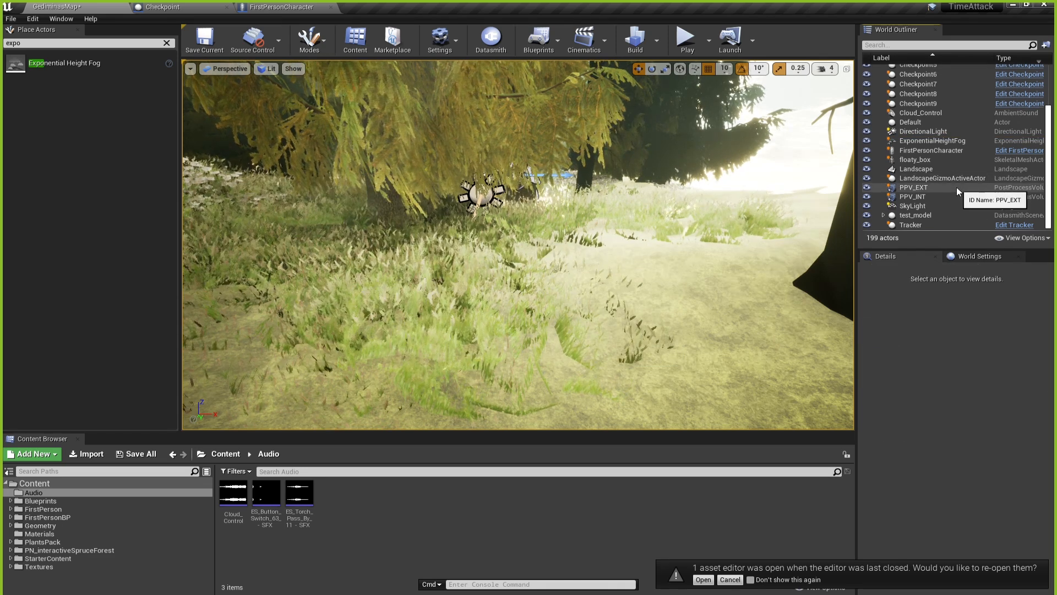
{"action": "scroll", "coordinate": [956, 186], "scroll_direction": "up", "scroll_amount": 3}
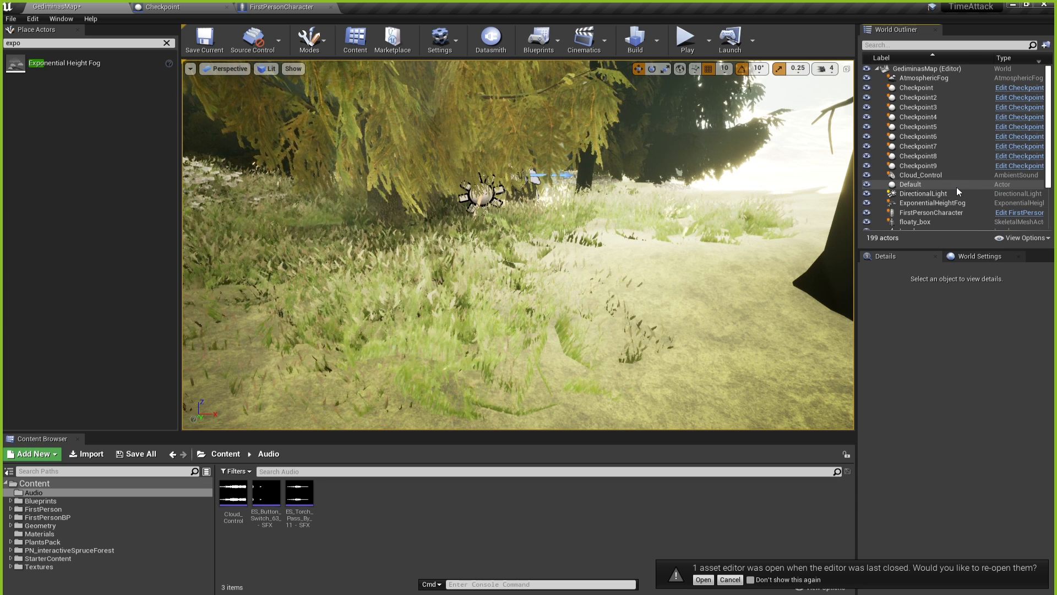
{"action": "scroll", "coordinate": [956, 186], "scroll_direction": "down", "scroll_amount": 3}
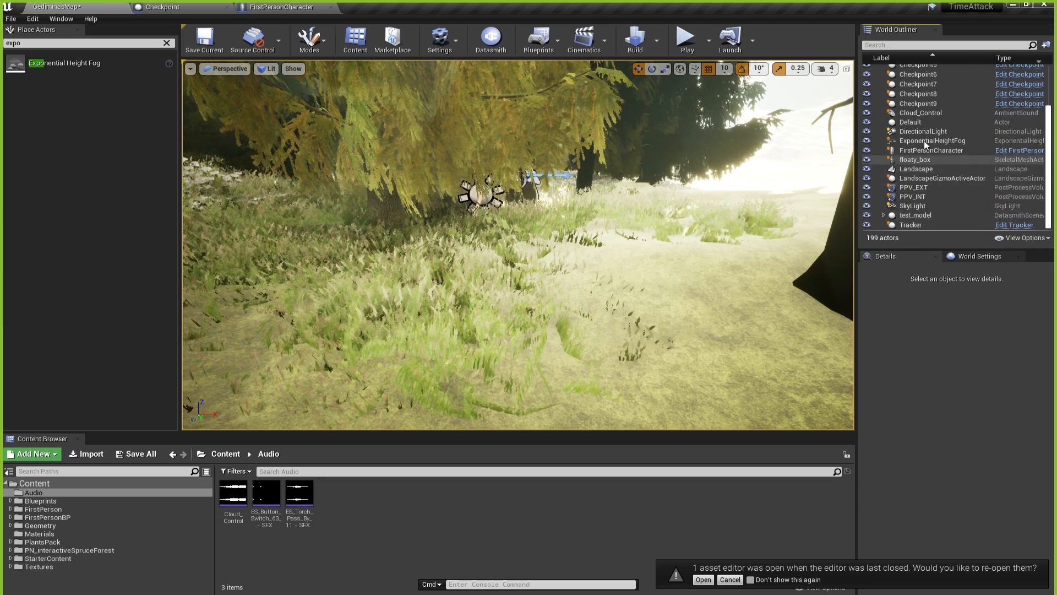
{"action": "scroll", "coordinate": [923, 139], "scroll_direction": "up", "scroll_amount": 3}
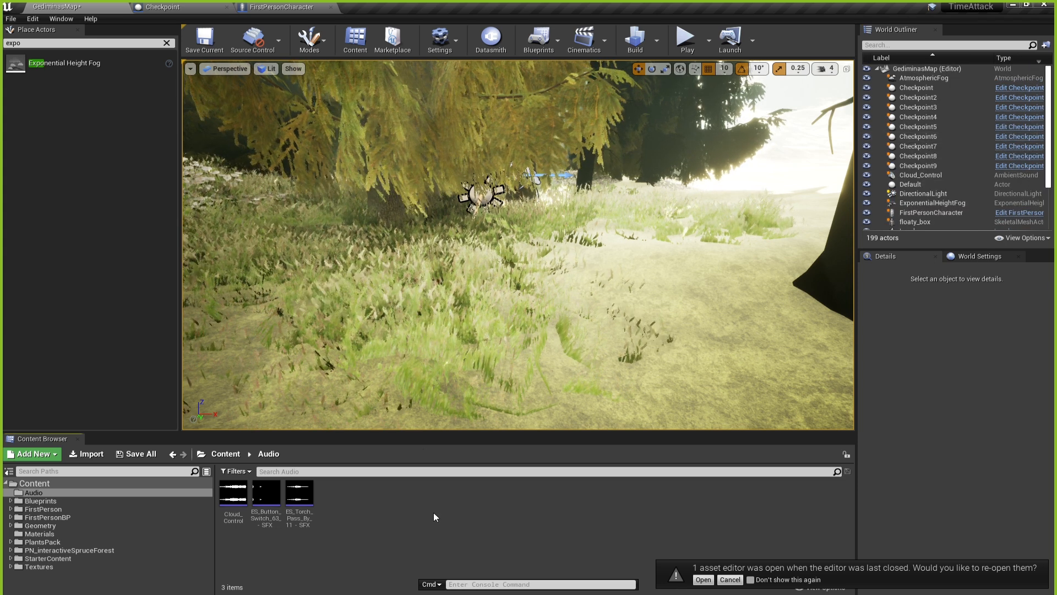
Place the ES_Button_Switch_63 sound on the open ground, raise it above the terrain, and place the Cloud_Control sound beside it.
{"action": "right_click_drag", "start_coordinate": [468, 308], "coordinate": [530, 281]}
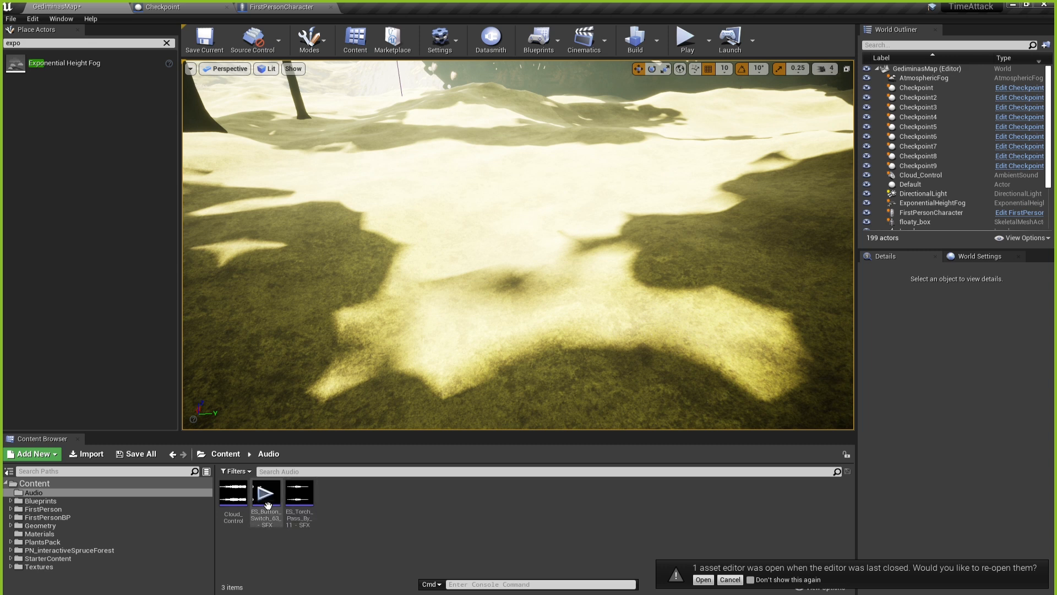
{"action": "left_click_drag", "start_coordinate": [268, 505], "coordinate": [364, 341]}
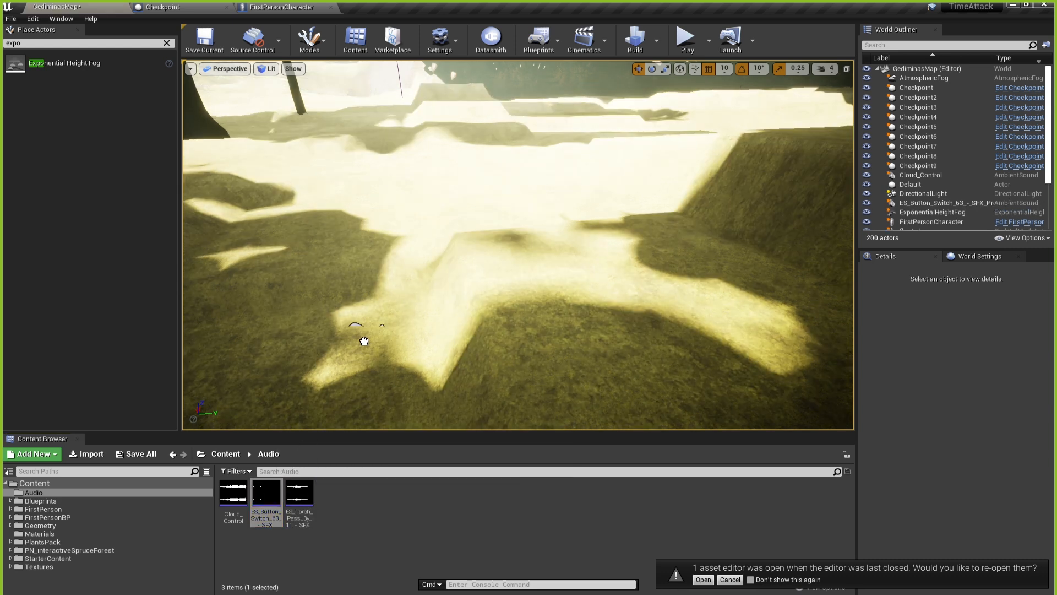
{"action": "left_click", "coordinate": [356, 320]}
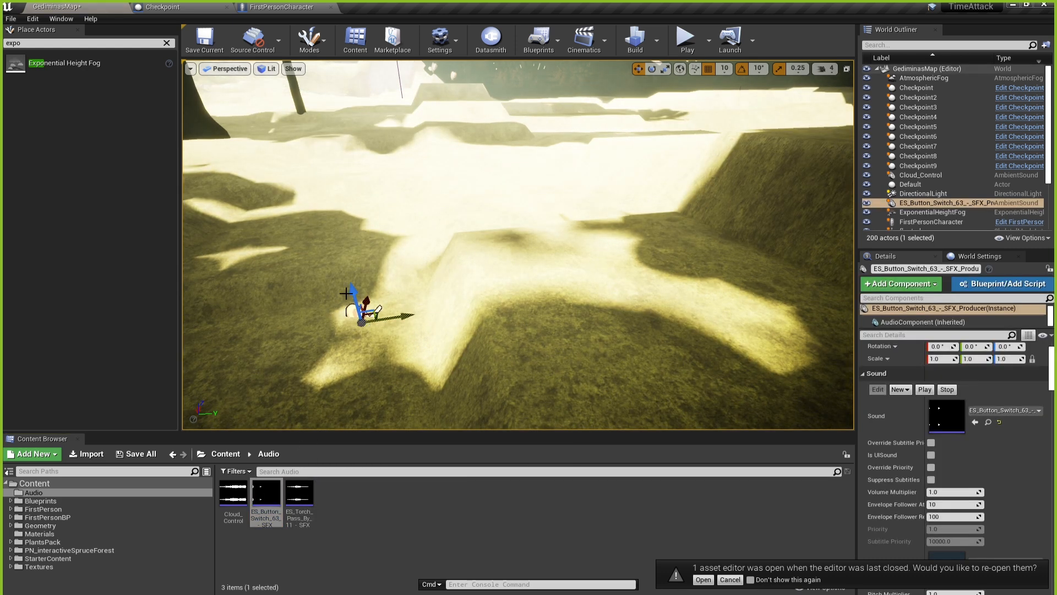
{"action": "left_click_drag", "start_coordinate": [346, 294], "coordinate": [324, 230]}
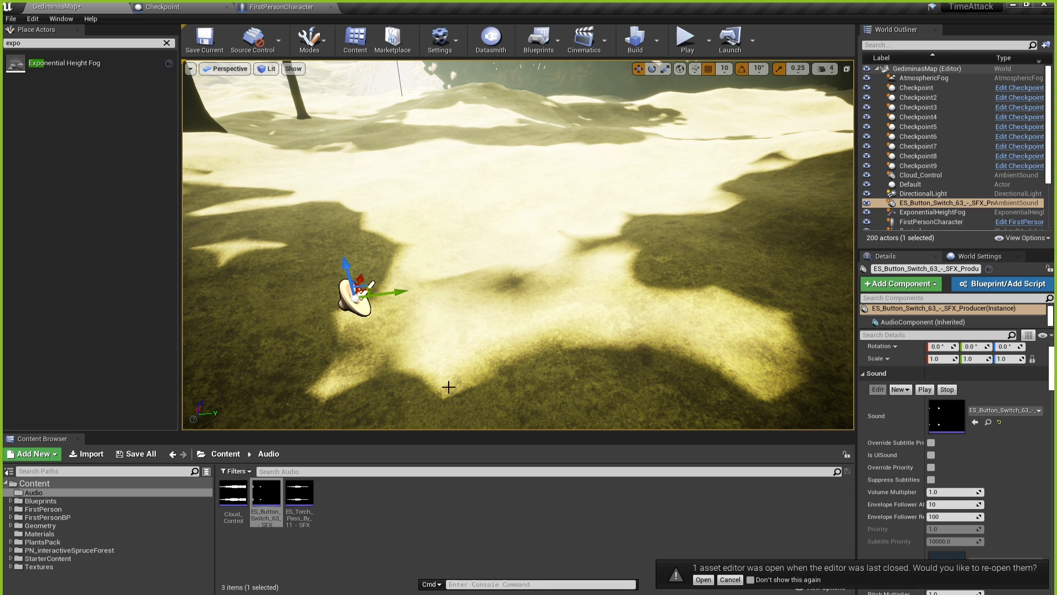
{"action": "left_click", "coordinate": [440, 551]}
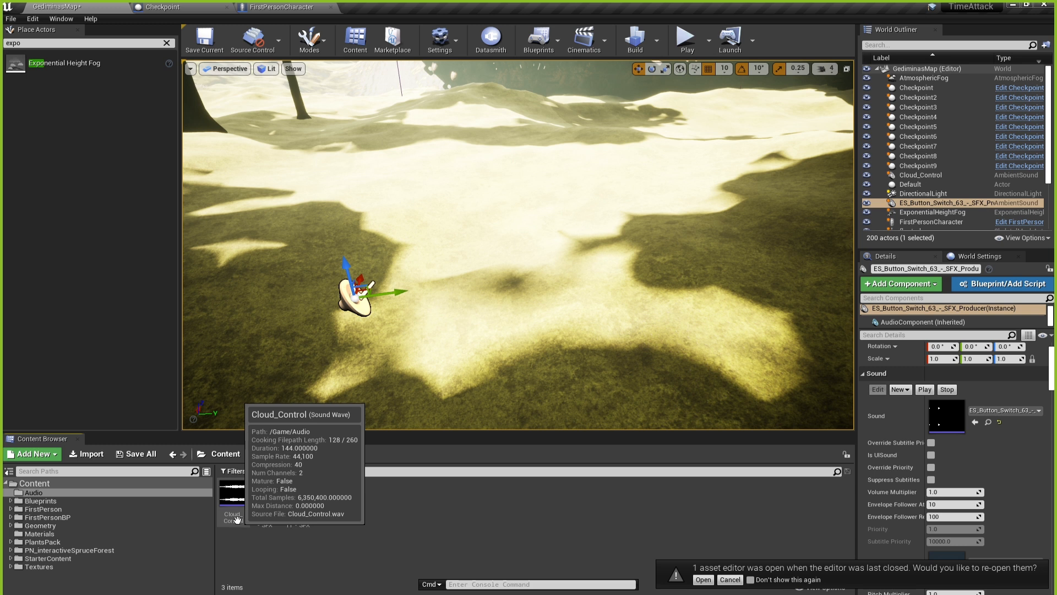
{"action": "left_click_drag", "start_coordinate": [236, 519], "coordinate": [274, 300]}
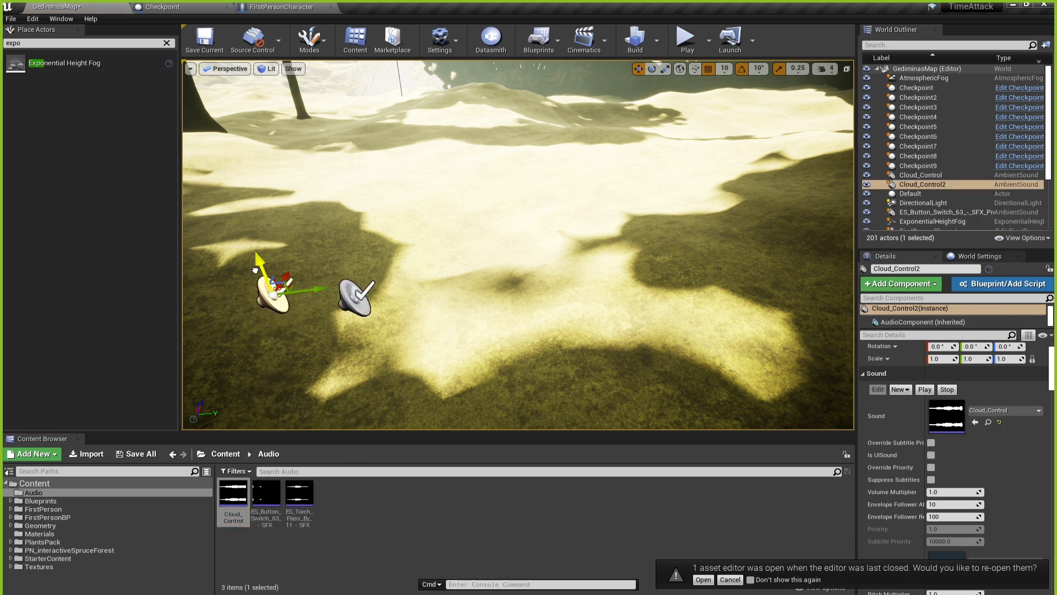
Set the Volume Multiplier of the placed ES_Button_Switch_63 ambient sound to 0.5.
{"action": "left_click", "coordinate": [353, 301]}
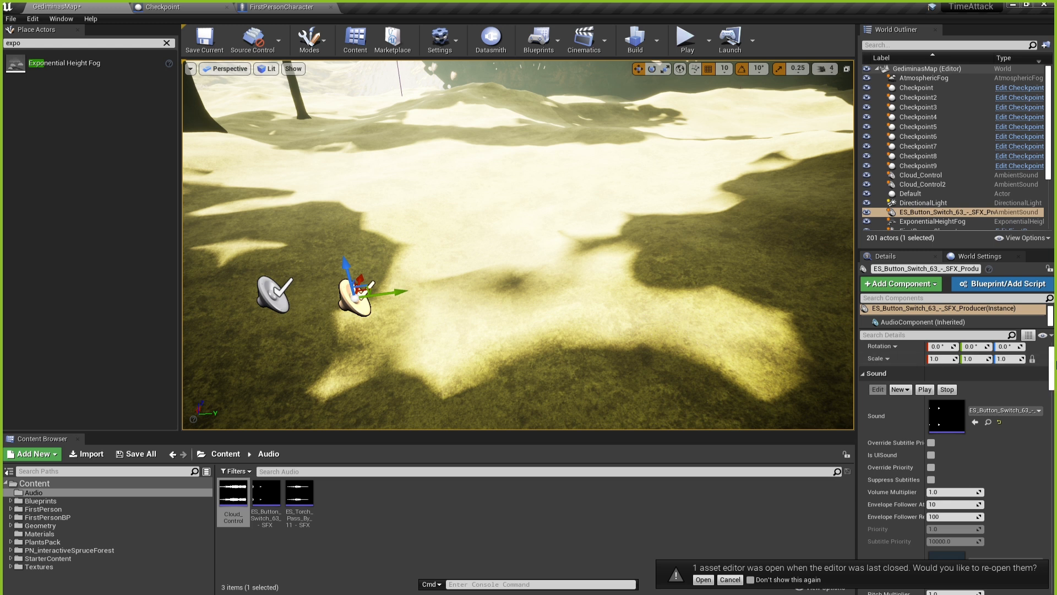
{"action": "scroll", "coordinate": [1053, 367], "scroll_direction": "down", "scroll_amount": 3}
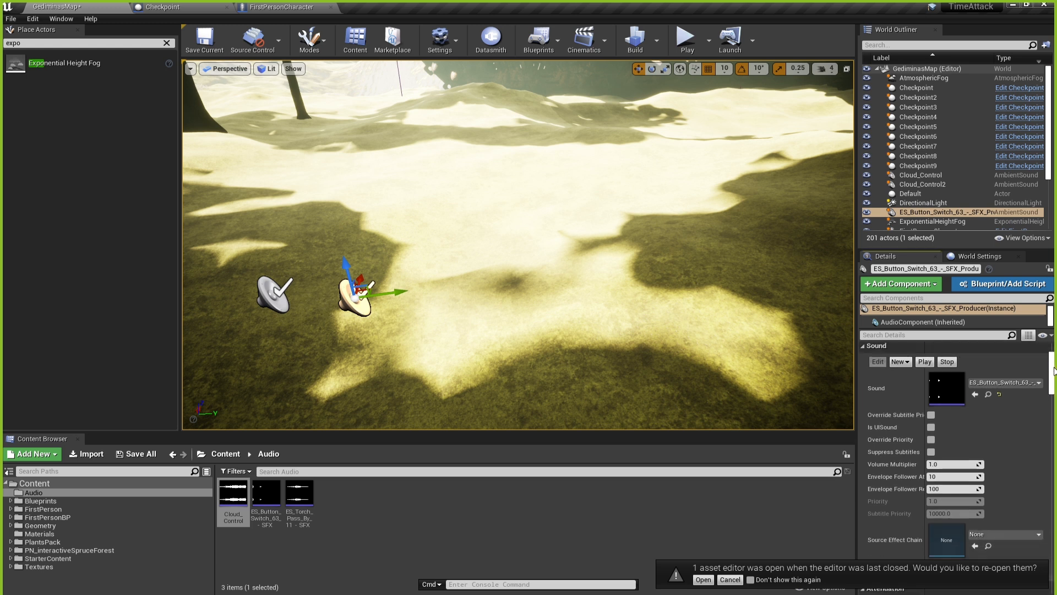
{"action": "left_click", "coordinate": [956, 464]}
{"action": "type", "text": "0.5"}
{"action": "key", "text": "Return"}
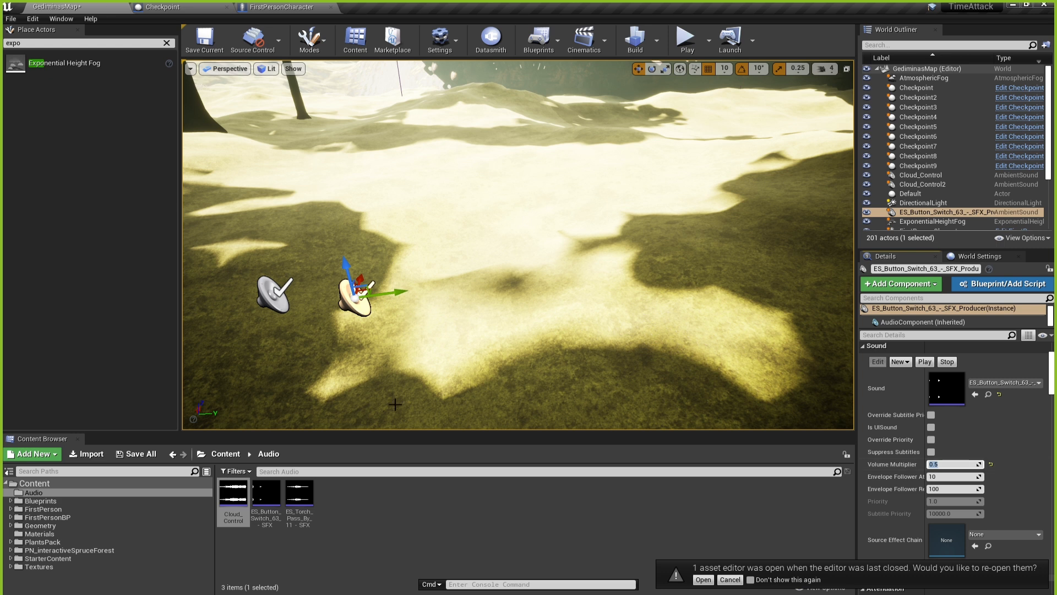
Set the Volume Multiplier of the Cloud_Control2 ambient sound to 0.3.
{"action": "left_click", "coordinate": [274, 290]}
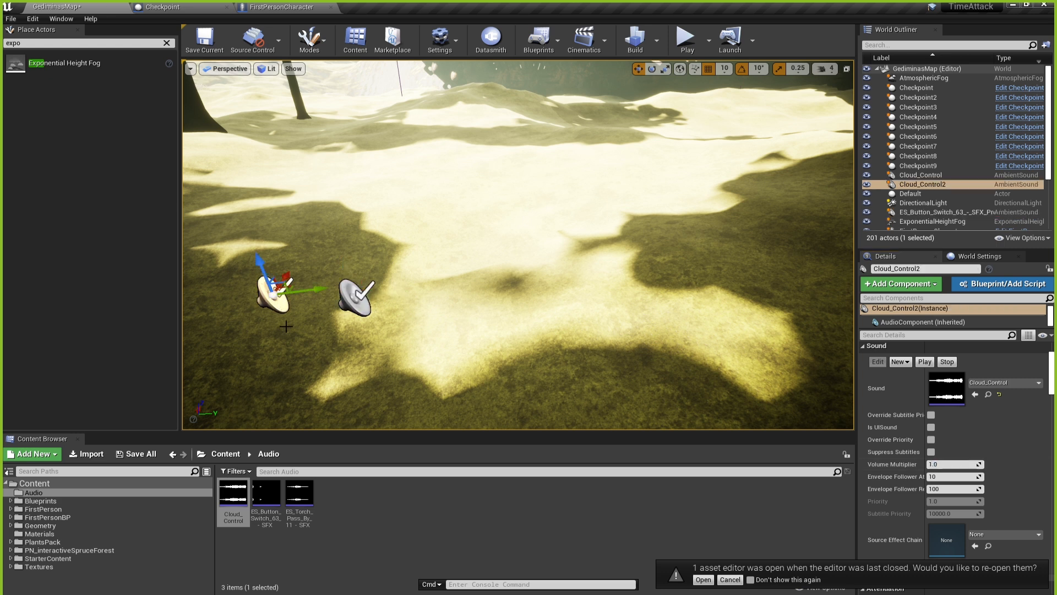
{"action": "left_click", "coordinate": [952, 463]}
{"action": "left_click", "coordinate": [973, 464]}
Assign the Cloud_Control2 ambient sound as the Tracker's Level Music.
{"action": "scroll", "coordinate": [950, 164], "scroll_direction": "down", "scroll_amount": 3}
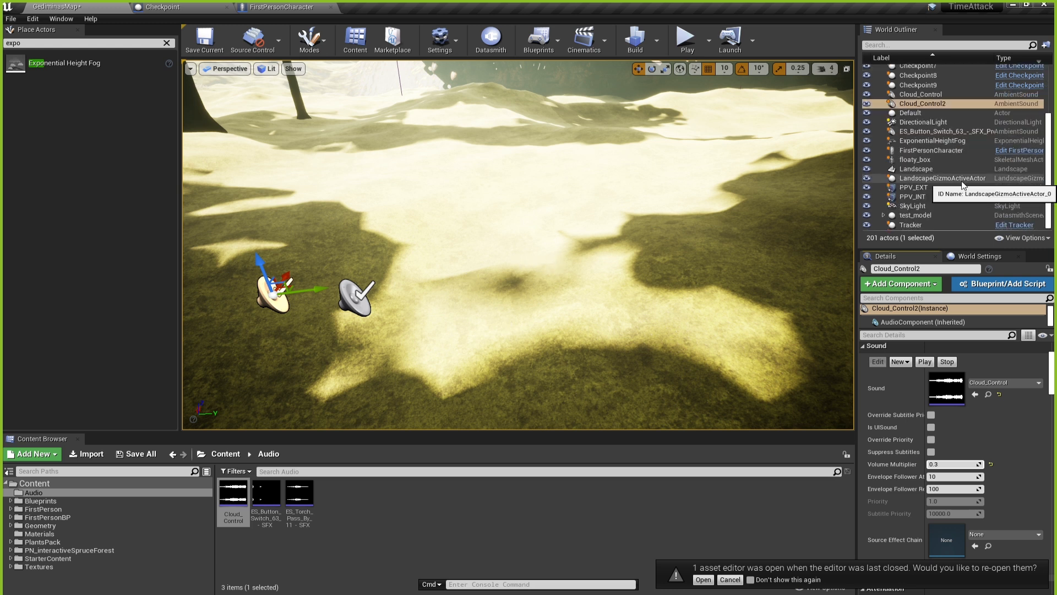
{"action": "left_click", "coordinate": [918, 226]}
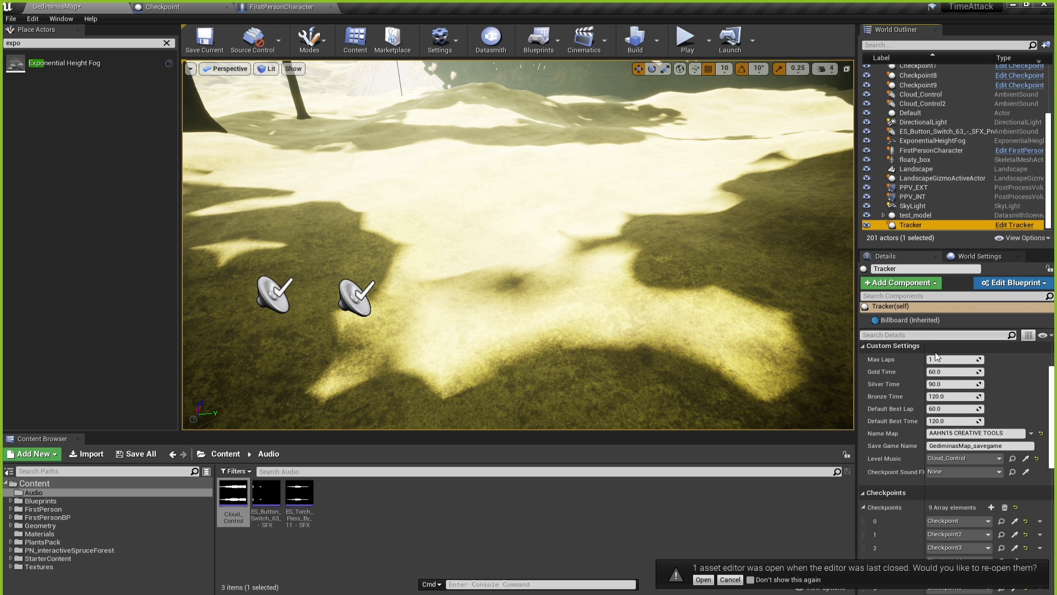
{"action": "left_click", "coordinate": [940, 459]}
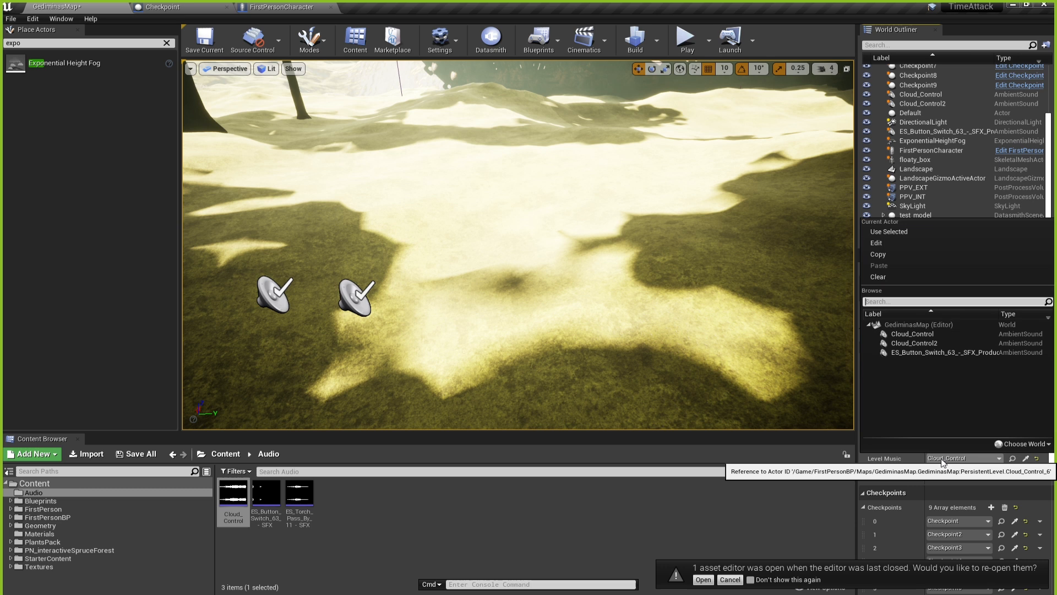
{"action": "left_click", "coordinate": [922, 343]}
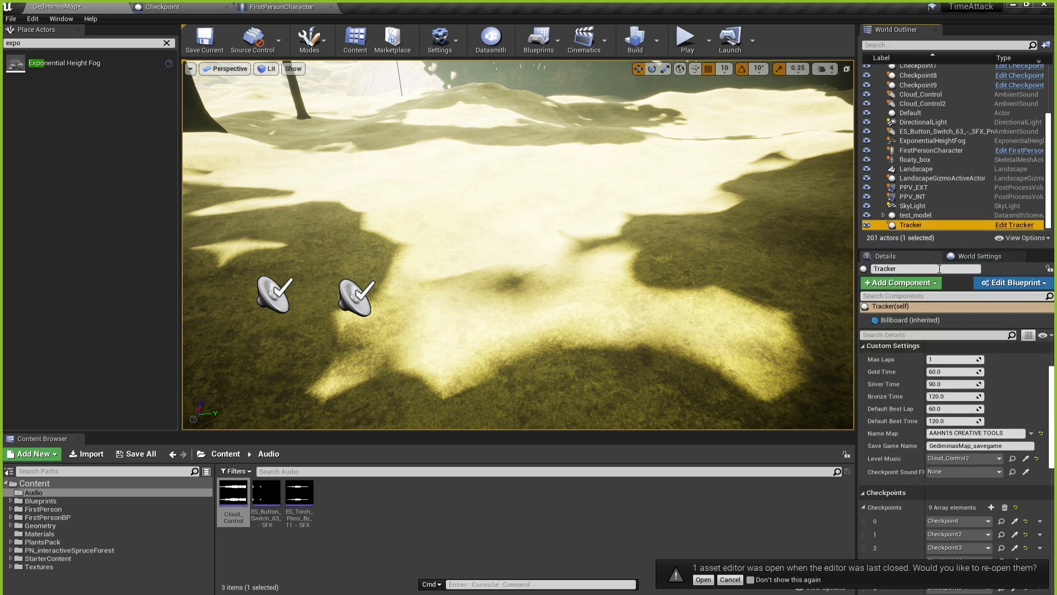
Delete the old Cloud_Control ambient sound actor from the level, keeping Cloud_Control2.
{"action": "left_click", "coordinate": [920, 85]}
{"action": "left_click", "coordinate": [921, 95]}
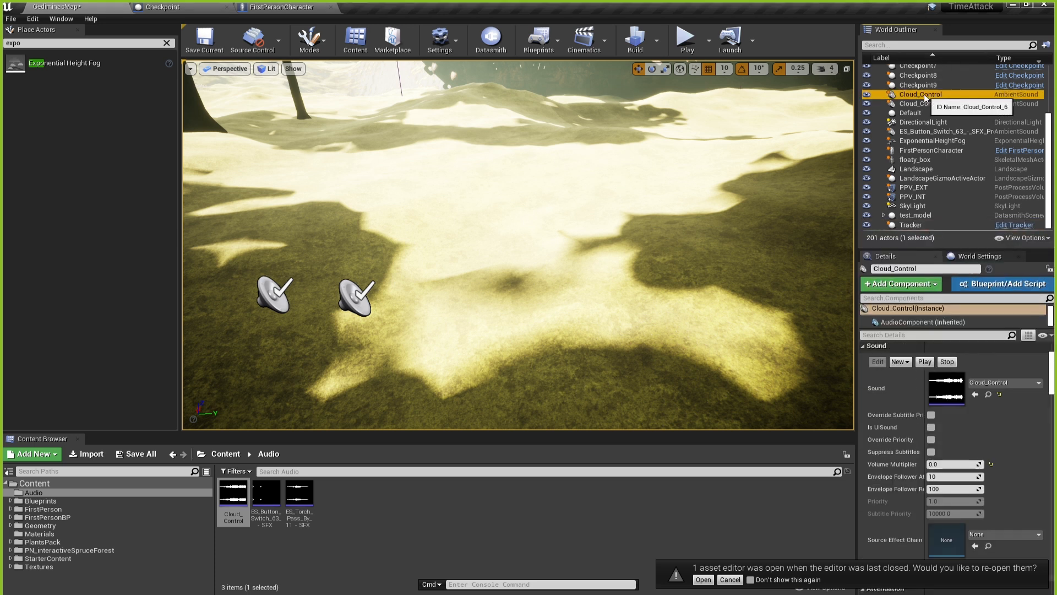
{"action": "key", "text": "Delete"}
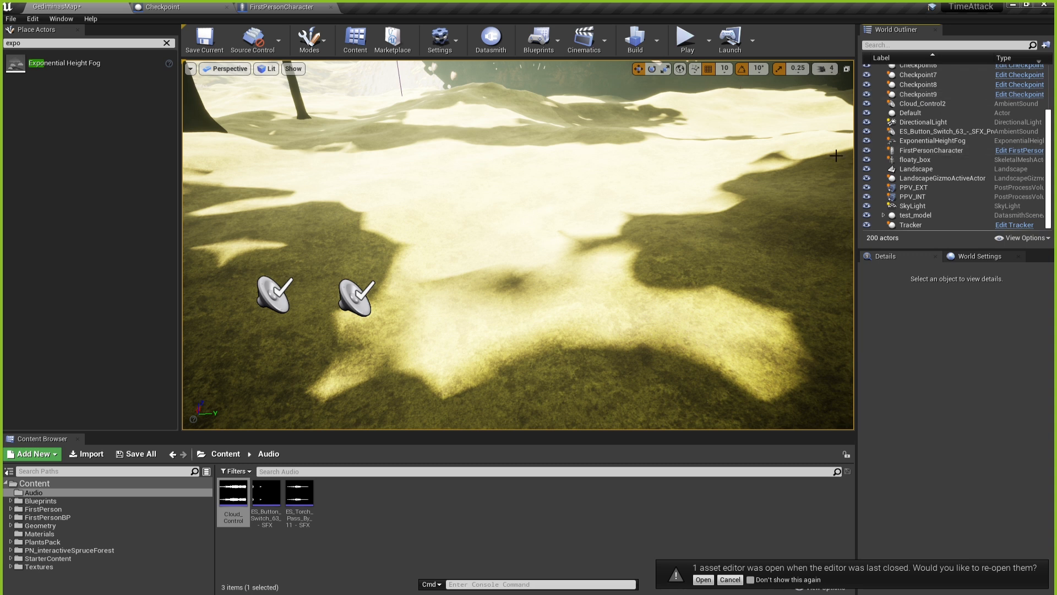
Reselect Cloud_Control2 as the Tracker's Level Music and assign the ES_Button_Switch_63 ambient sound as its checkpoint sound.
{"action": "left_click", "coordinate": [918, 225]}
{"action": "left_click", "coordinate": [950, 470]}
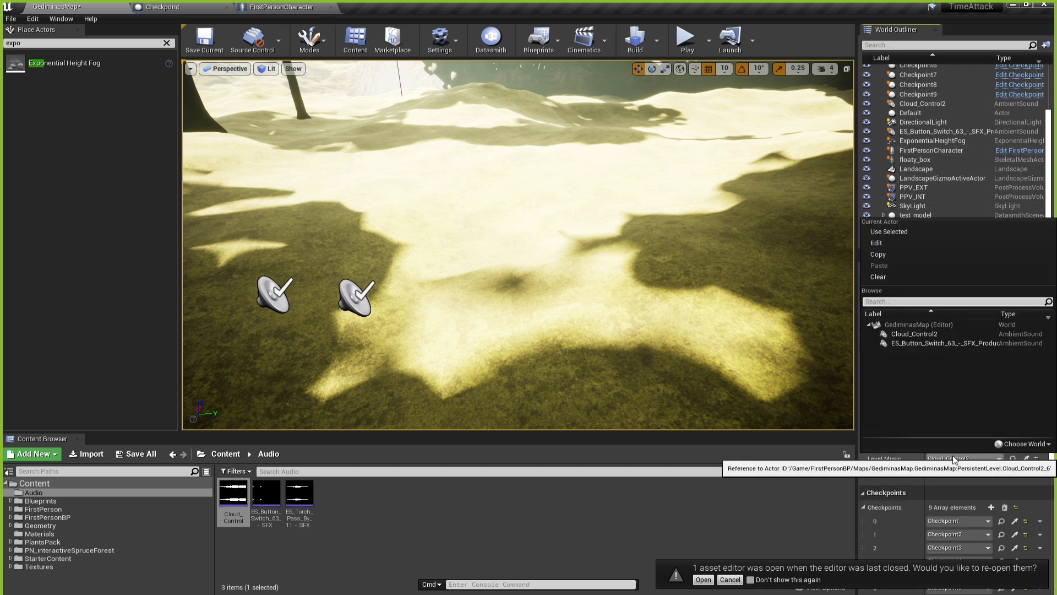
{"action": "left_click", "coordinate": [907, 334]}
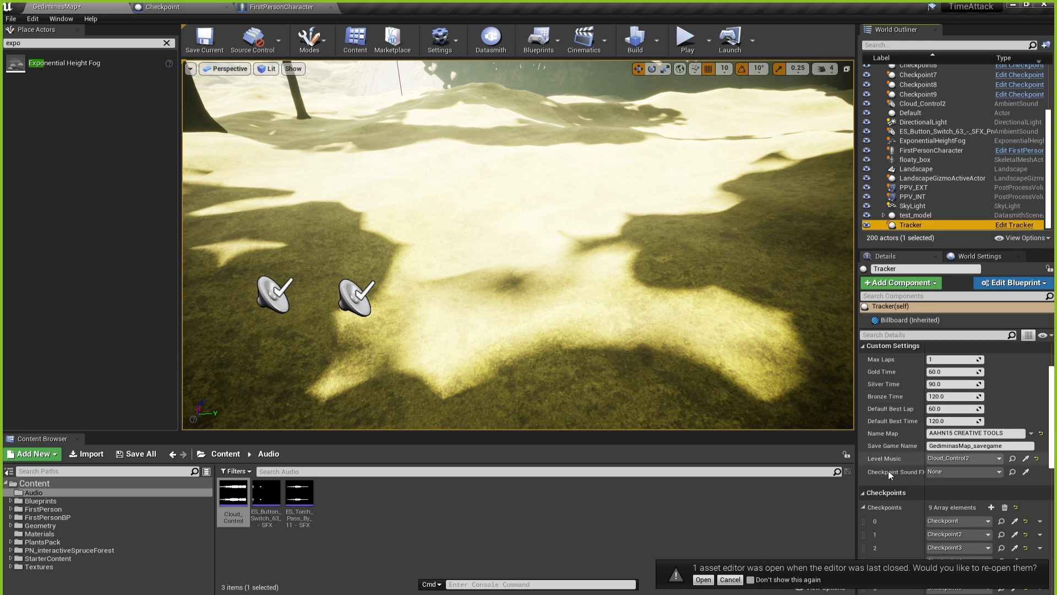
{"action": "left_click", "coordinate": [936, 473]}
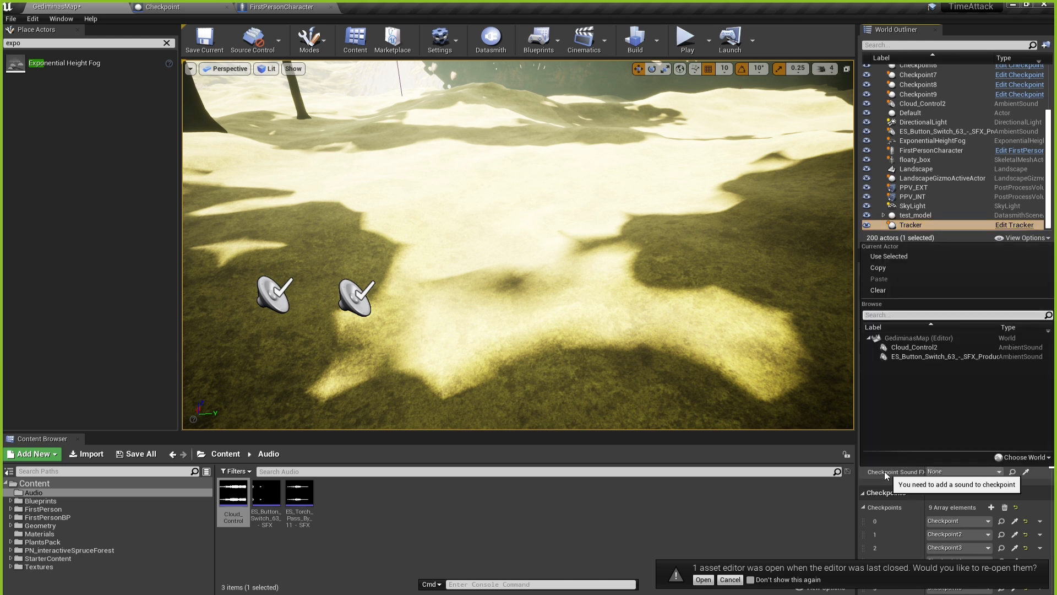
{"action": "left_click", "coordinate": [912, 358]}
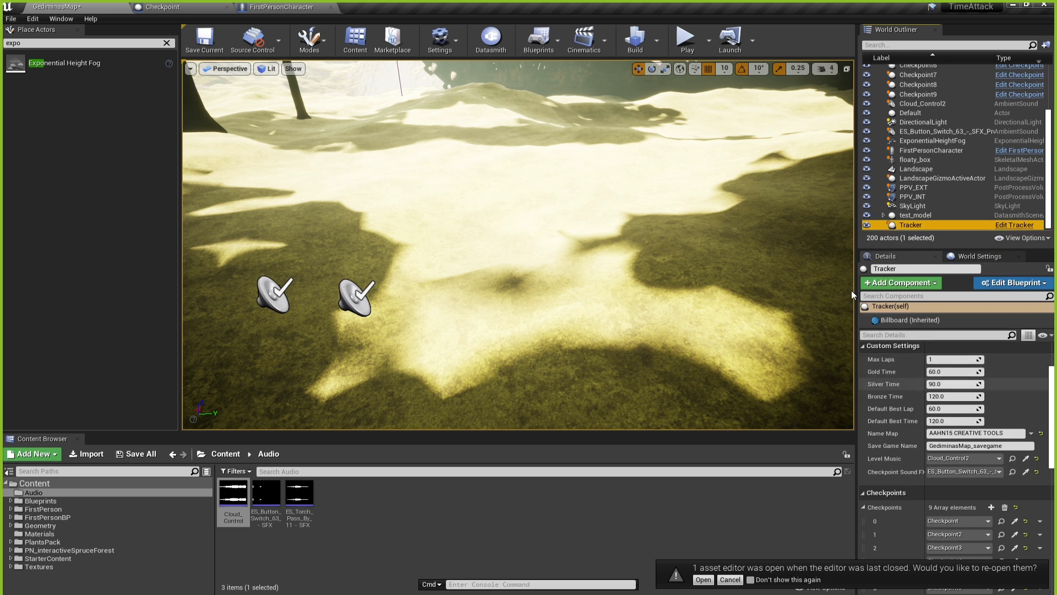
Play the level in the editor, start the timed run, move forward to test the sounds, and stop the session.
{"action": "left_click", "coordinate": [688, 38]}
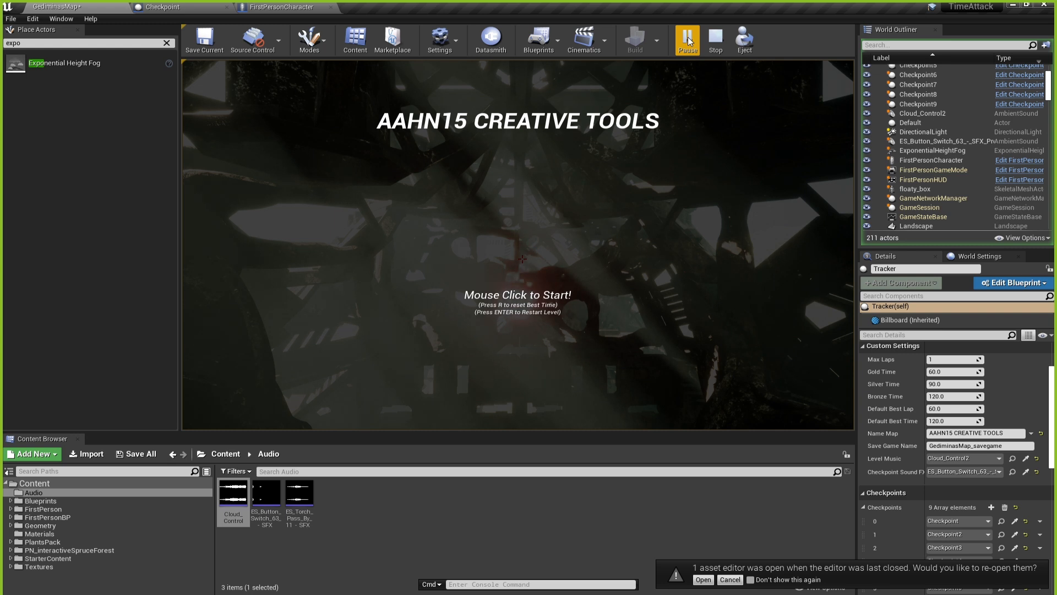
{"action": "left_click", "coordinate": [677, 137]}
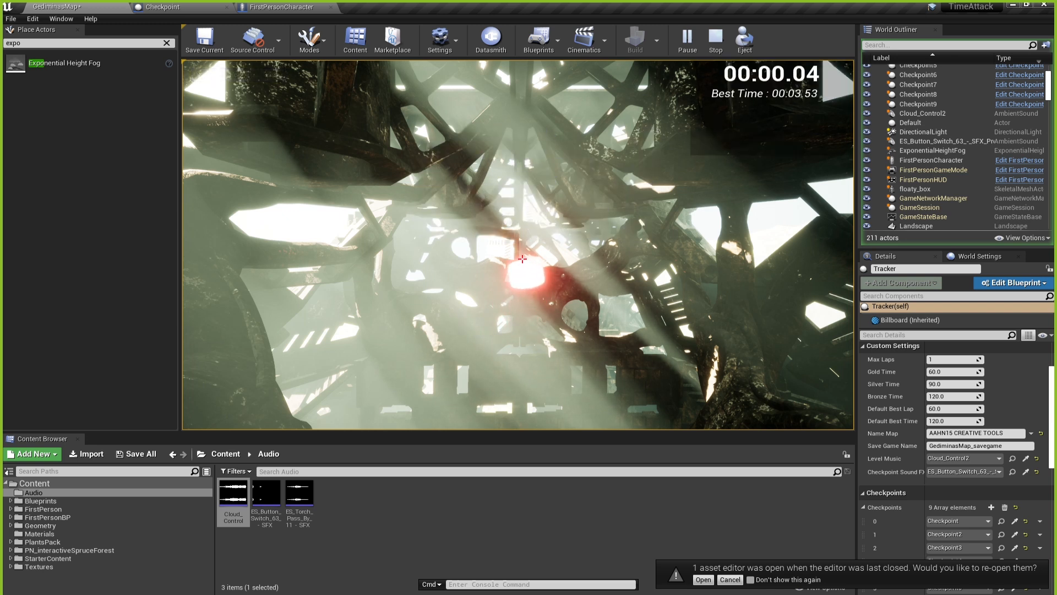
{"action": "key", "text": "w"}
{"action": "key", "text": "w"}
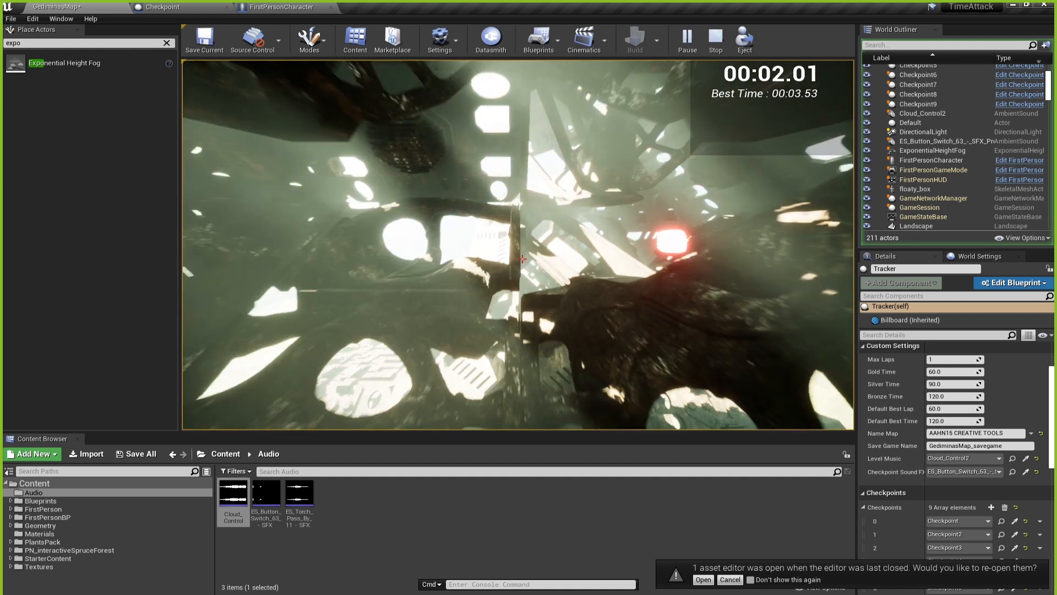
{"action": "key", "text": "Escape"}
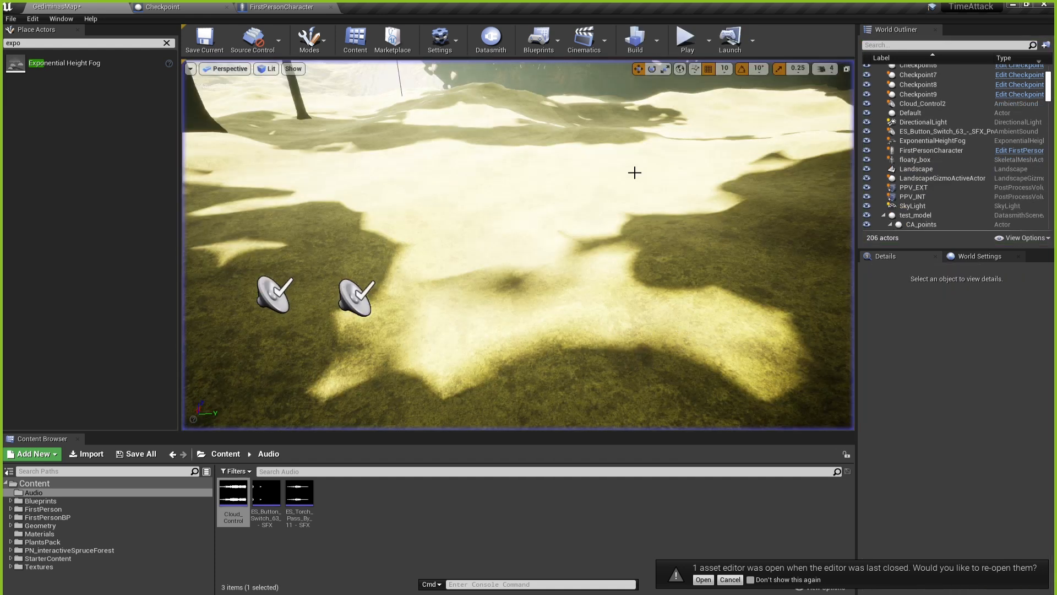
Mute the Cloud_Control2 ambient sound by setting its Volume Multiplier to 0.0.
{"action": "key", "text": "w"}
{"action": "right_click_drag", "start_coordinate": [517, 244], "coordinate": [331, 275]}
{"action": "right_click_drag", "start_coordinate": [649, 170], "coordinate": [655, 113]}
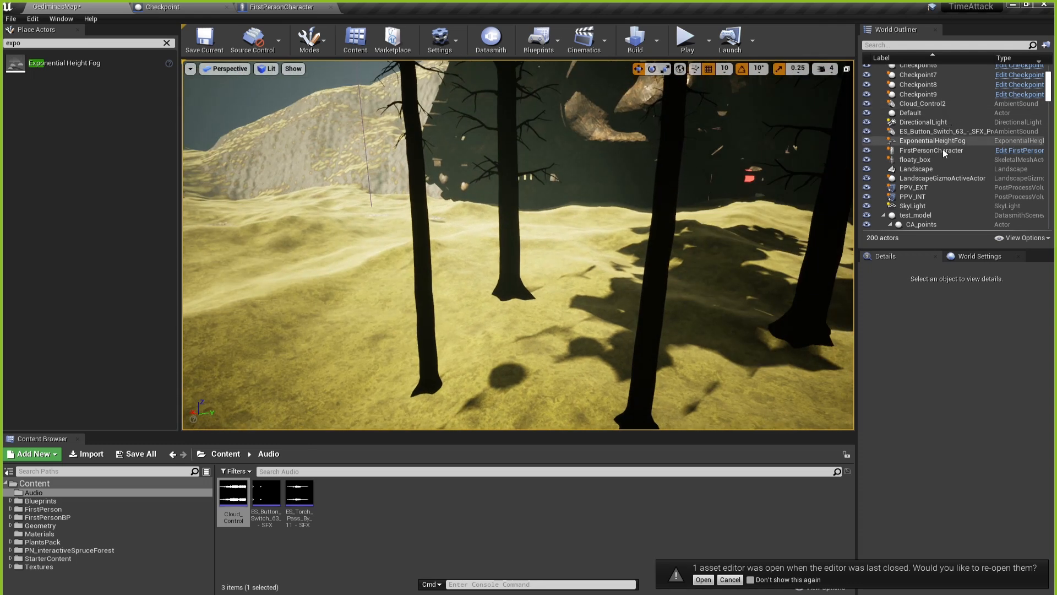
{"action": "left_click", "coordinate": [937, 105]}
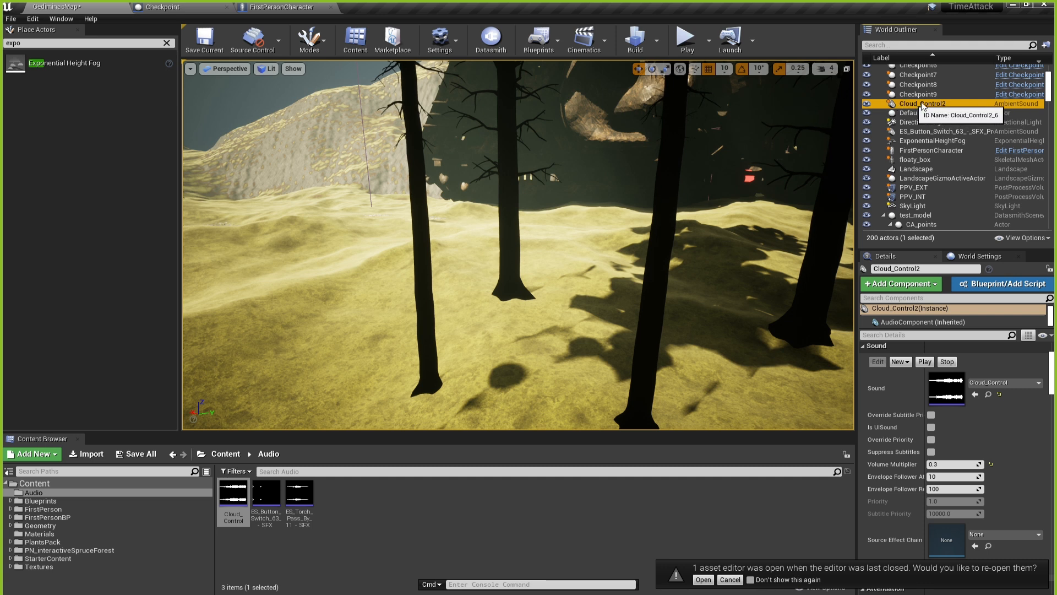
{"action": "left_click", "coordinate": [952, 465]}
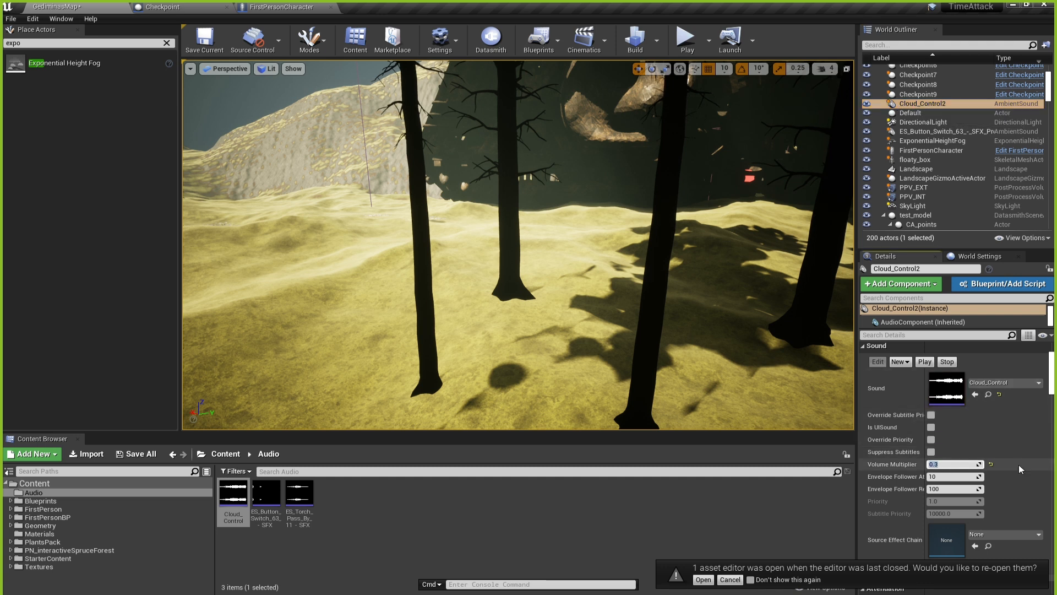
{"action": "type", "text": "0.0"}
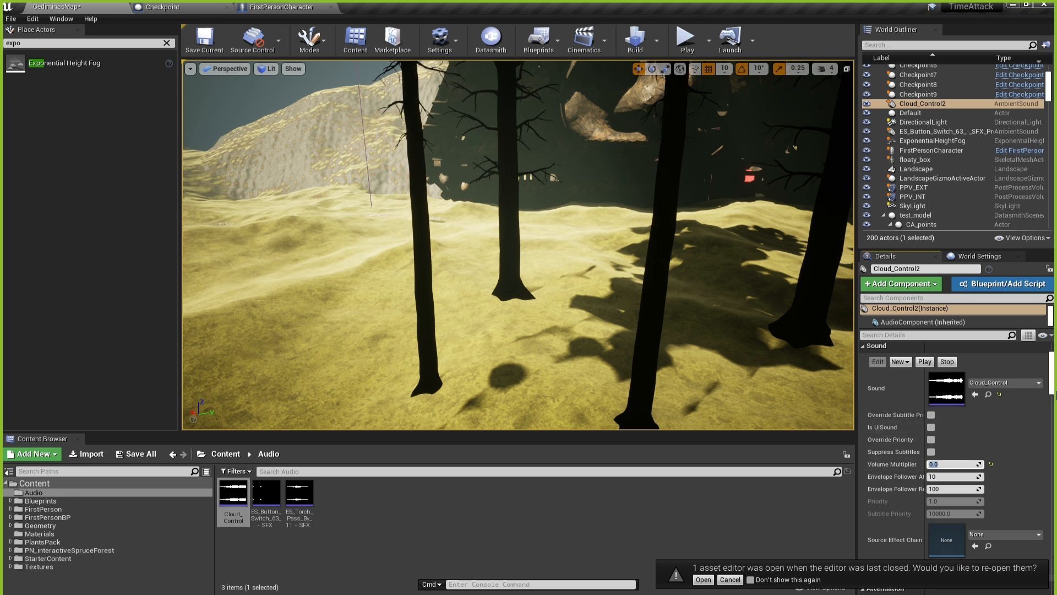
{"action": "scroll", "coordinate": [1051, 386], "scroll_direction": "down", "scroll_amount": 4}
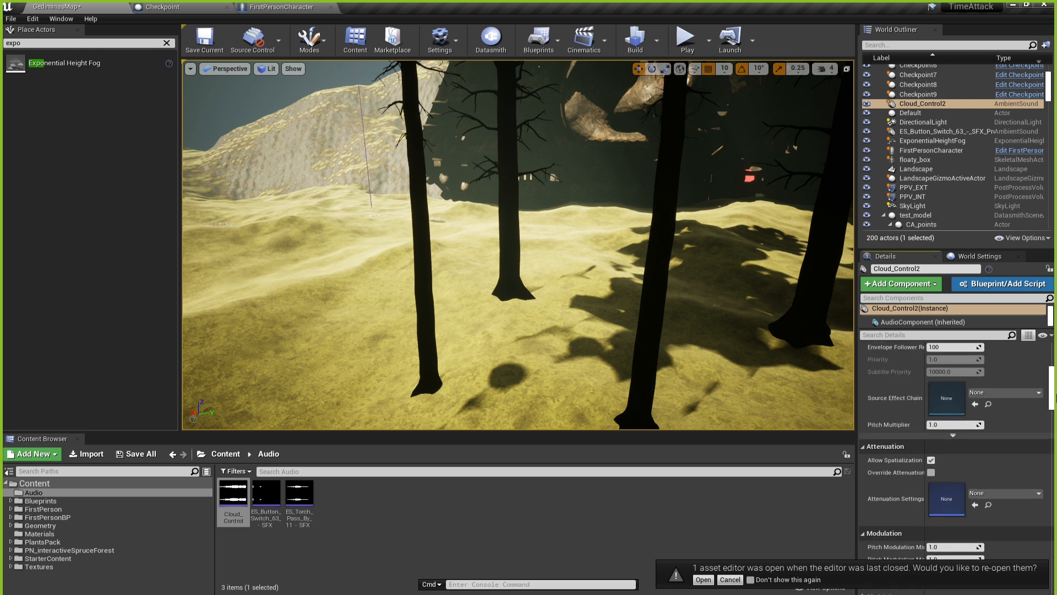
{"action": "scroll", "coordinate": [1055, 392], "scroll_direction": "up", "scroll_amount": 3}
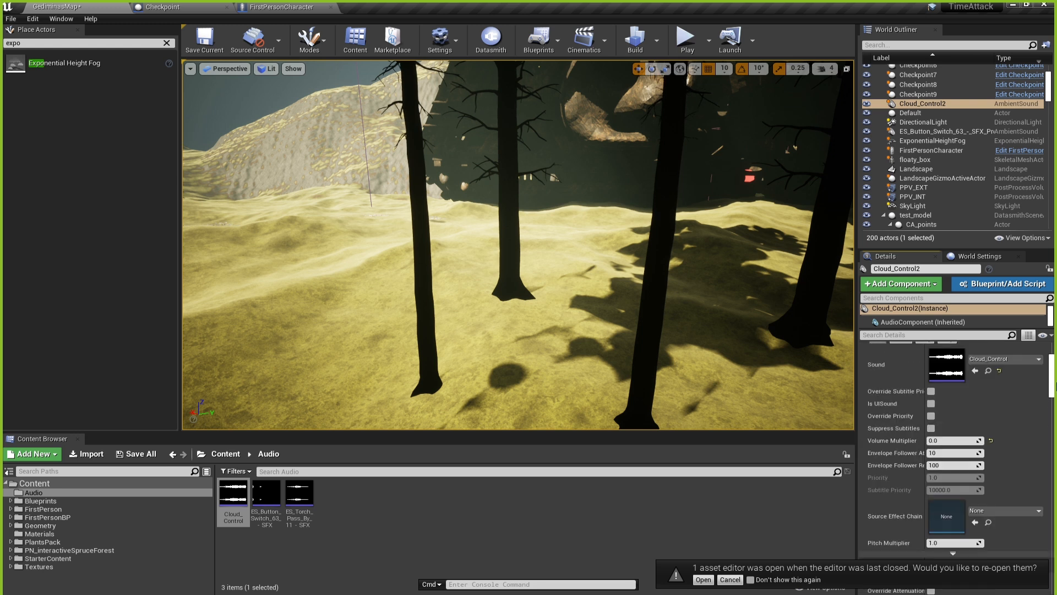
Switch to Foliage editing mode and select the SM_S_FlowerD and SM_S_FlowerI flower foliage types.
{"action": "scroll", "coordinate": [1055, 385], "scroll_direction": "up", "scroll_amount": 3}
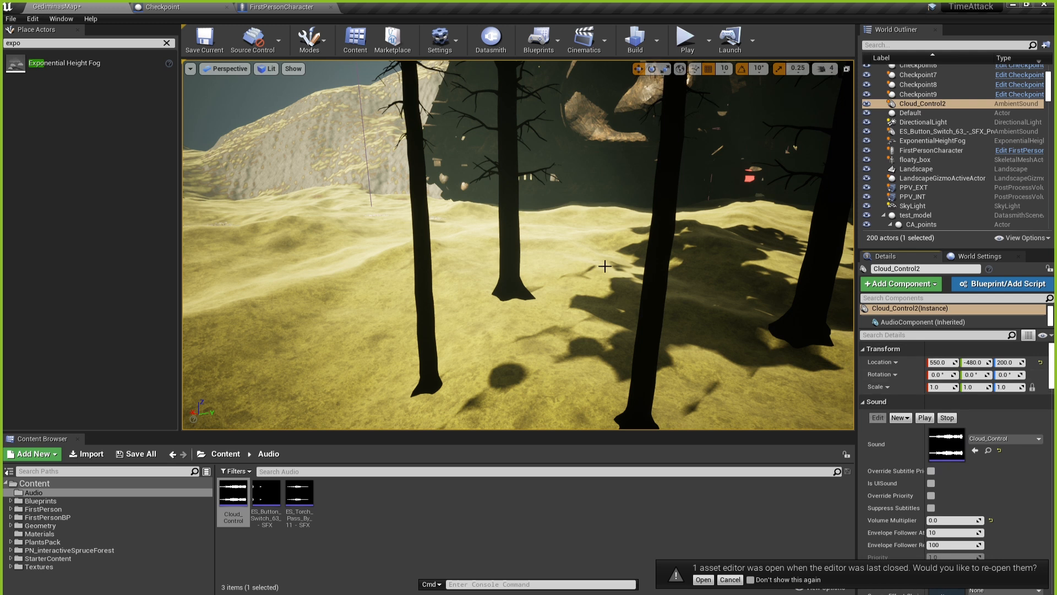
{"action": "right_click_drag", "start_coordinate": [606, 267], "coordinate": [718, 238]}
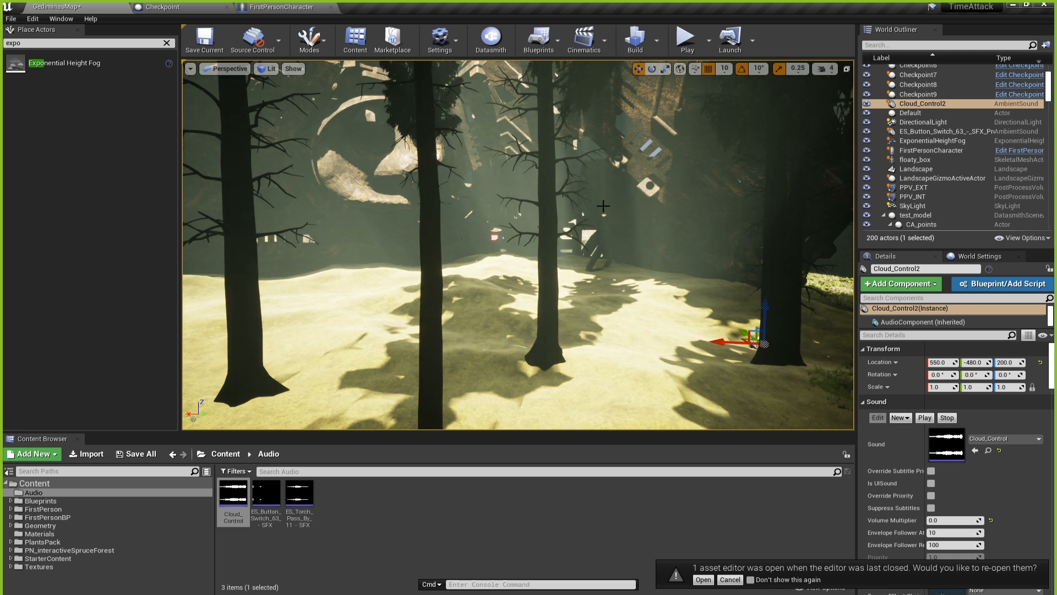
{"action": "key", "text": "Escape"}
{"action": "key", "text": "w"}
{"action": "right_click_drag", "start_coordinate": [608, 209], "coordinate": [467, 189]}
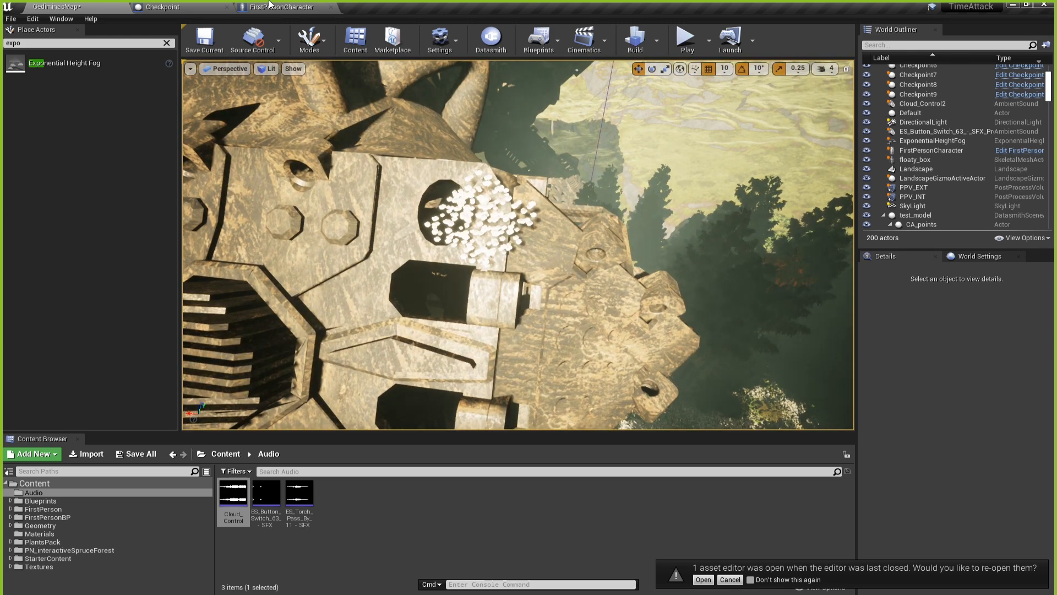
{"action": "left_click", "coordinate": [309, 38]}
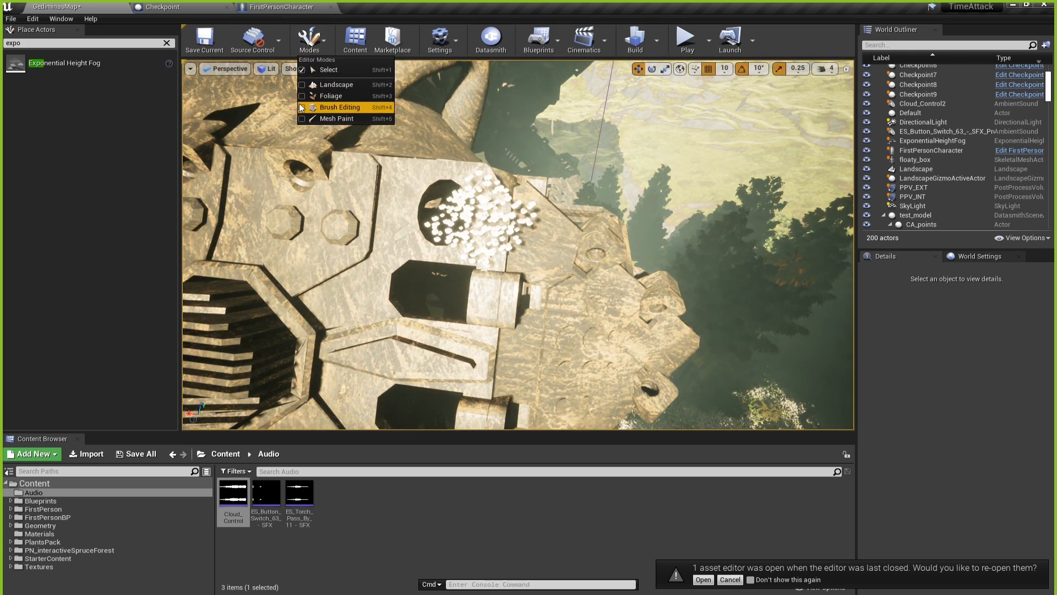
{"action": "left_click", "coordinate": [317, 96]}
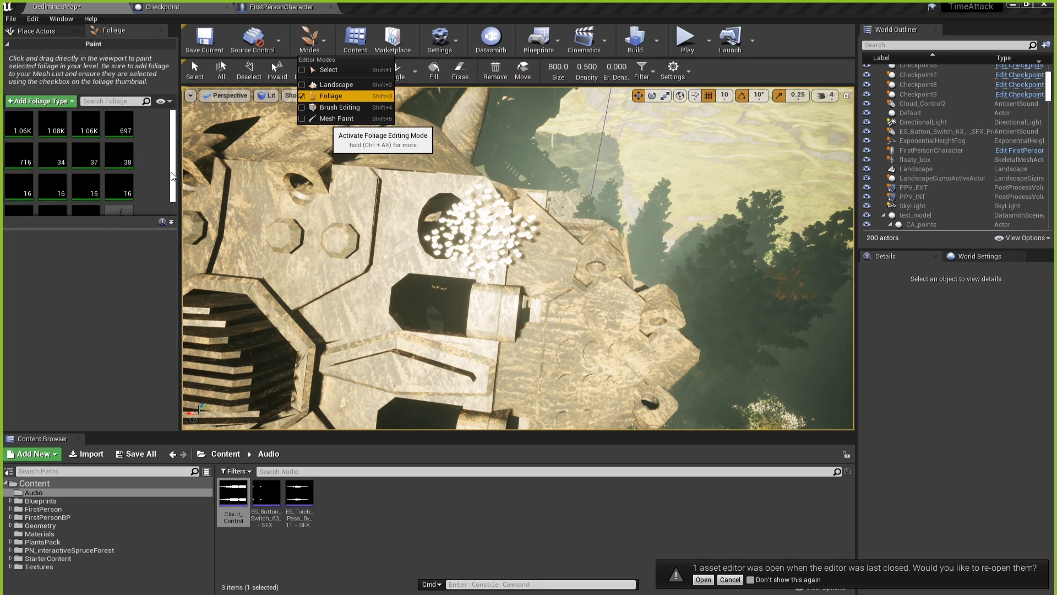
{"action": "left_click", "coordinate": [221, 282]}
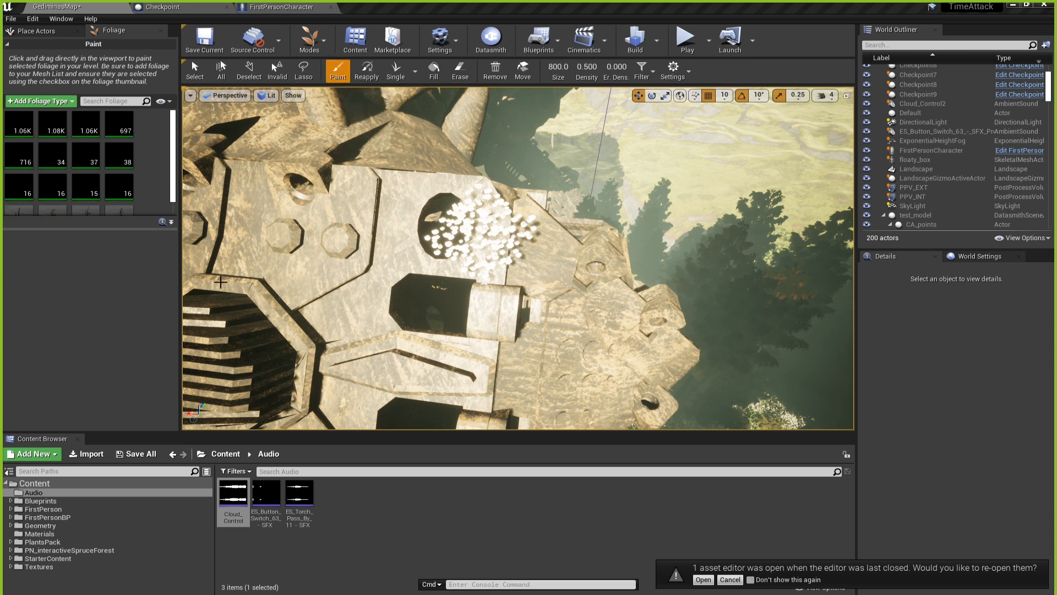
{"action": "scroll", "coordinate": [174, 190], "scroll_direction": "down", "scroll_amount": 1}
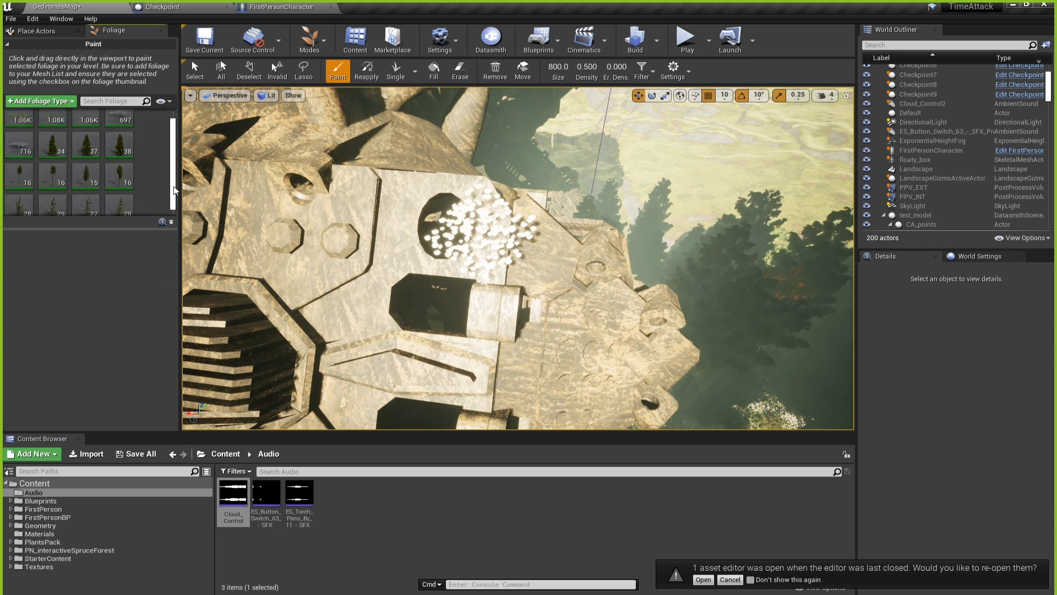
{"action": "scroll", "coordinate": [174, 190], "scroll_direction": "up", "scroll_amount": 1}
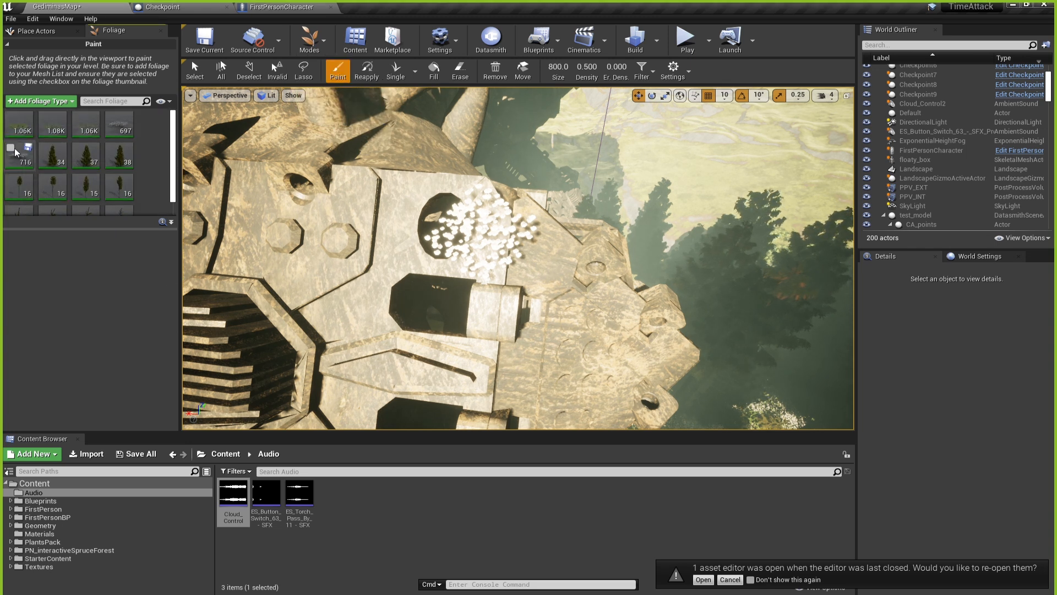
{"action": "left_click", "coordinate": [120, 134]}
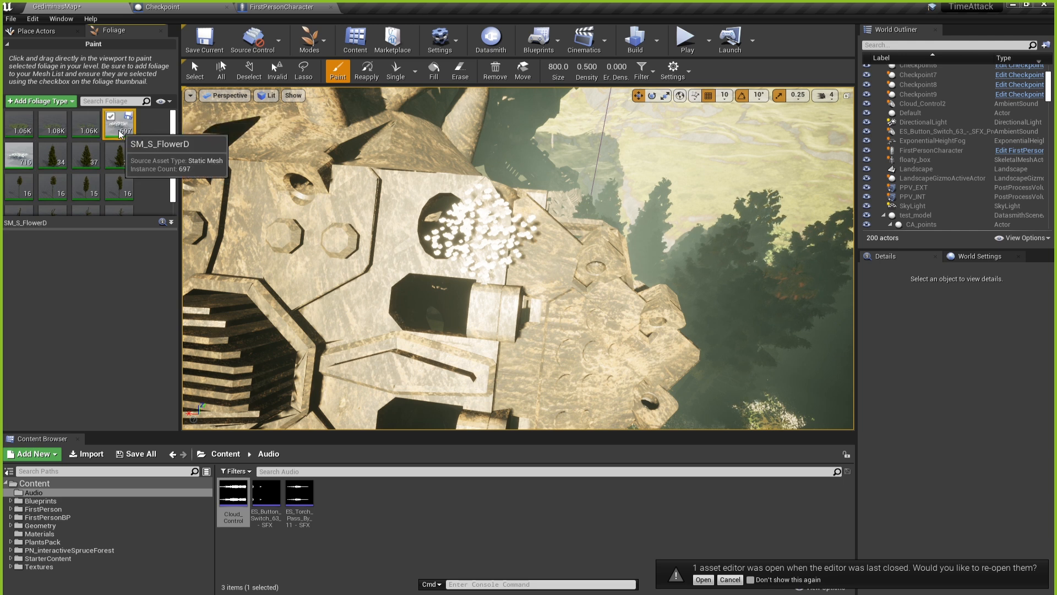
{"action": "left_click", "coordinate": [12, 163]}
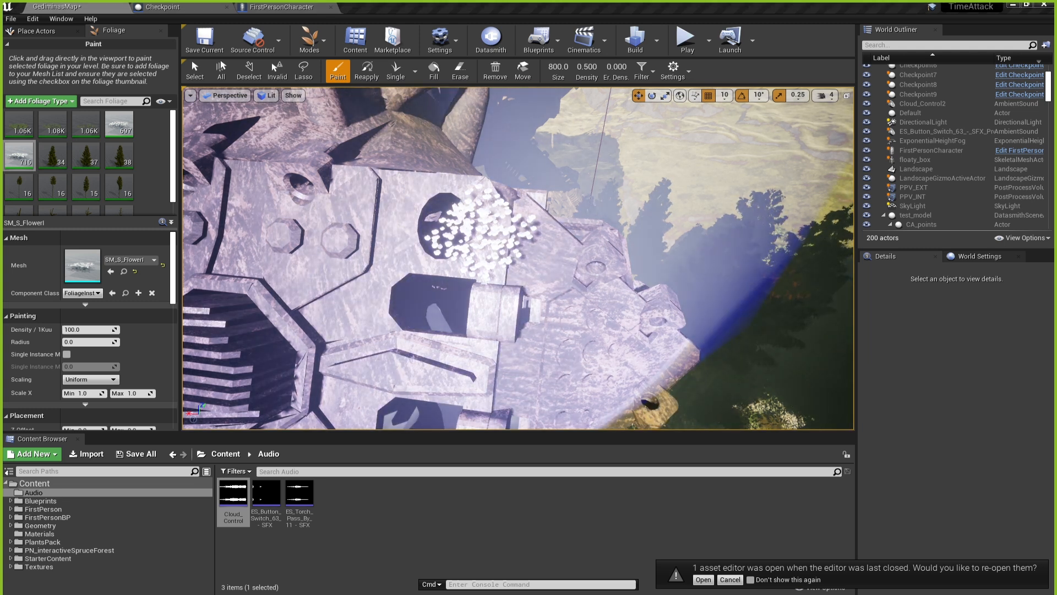
Erase the white flowers from the metal structure using the foliage Erase tool with a brush size of 200.
{"action": "left_click", "coordinate": [466, 80]}
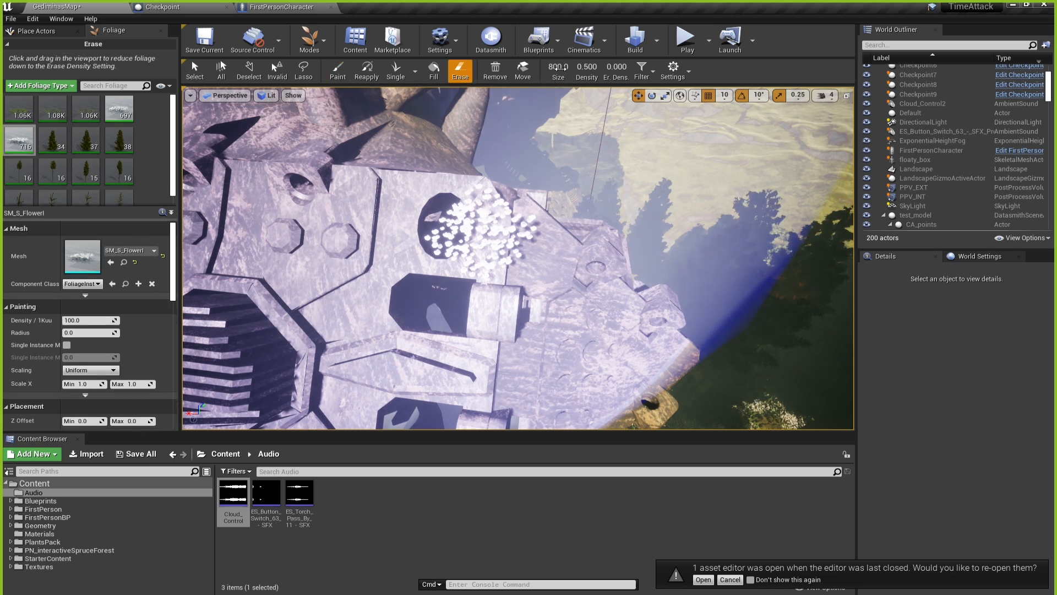
{"action": "left_click", "coordinate": [558, 67]}
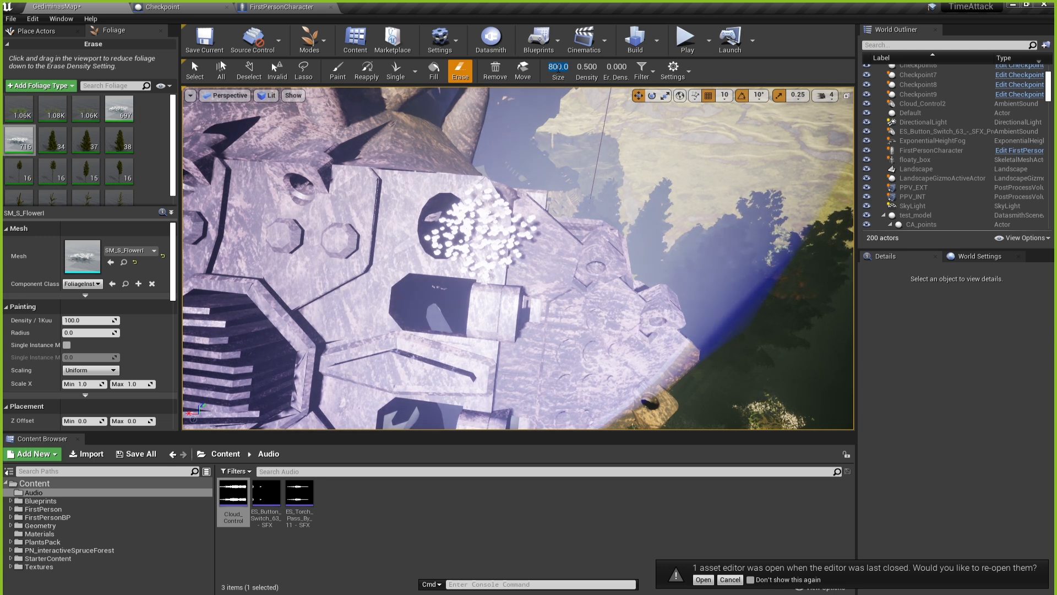
{"action": "type", "text": "200"}
{"action": "key", "text": "Return"}
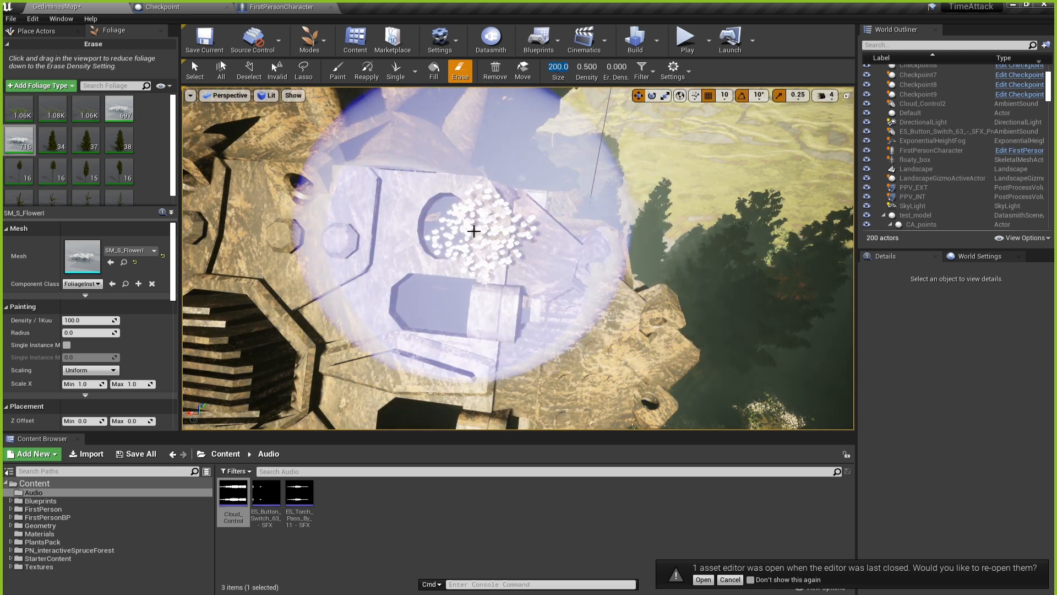
{"action": "left_click", "coordinate": [473, 231]}
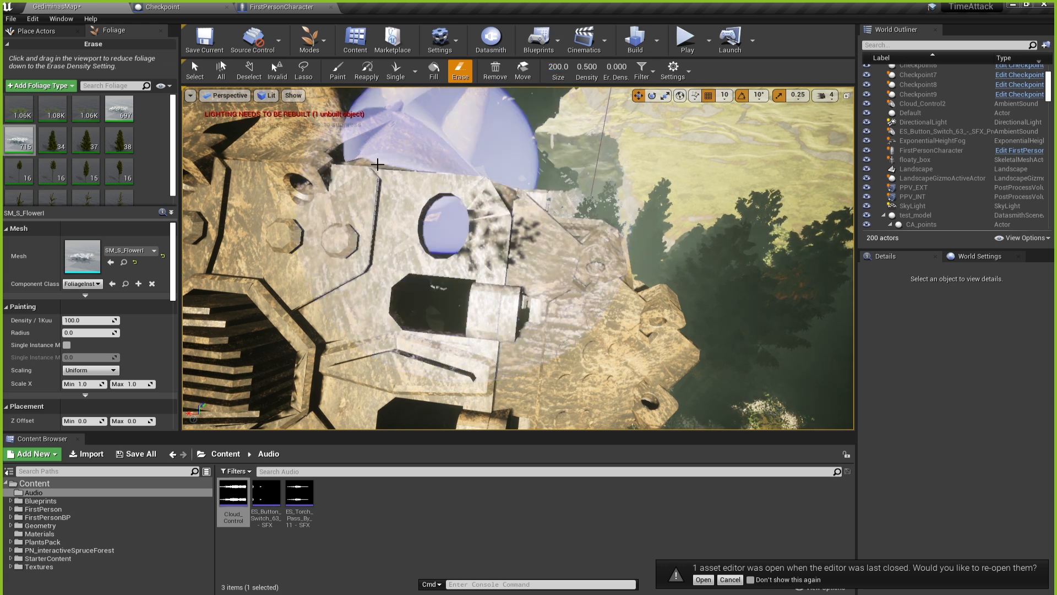
Leave foliage erasing and return the level editor to Select mode.
{"action": "mouse_move", "coordinate": [339, 179]}
{"action": "right_mouse_down"}
{"action": "mouse_move", "coordinate": [193, 154]}
{"action": "mouse_move", "coordinate": [215, 179]}
{"action": "mouse_move", "coordinate": [253, 190]}
{"action": "mouse_move", "coordinate": [297, 168]}
{"action": "mouse_move", "coordinate": [380, 195]}
{"action": "mouse_move", "coordinate": [311, 162]}
{"action": "mouse_move", "coordinate": [333, 174]}
{"action": "right_mouse_up"}
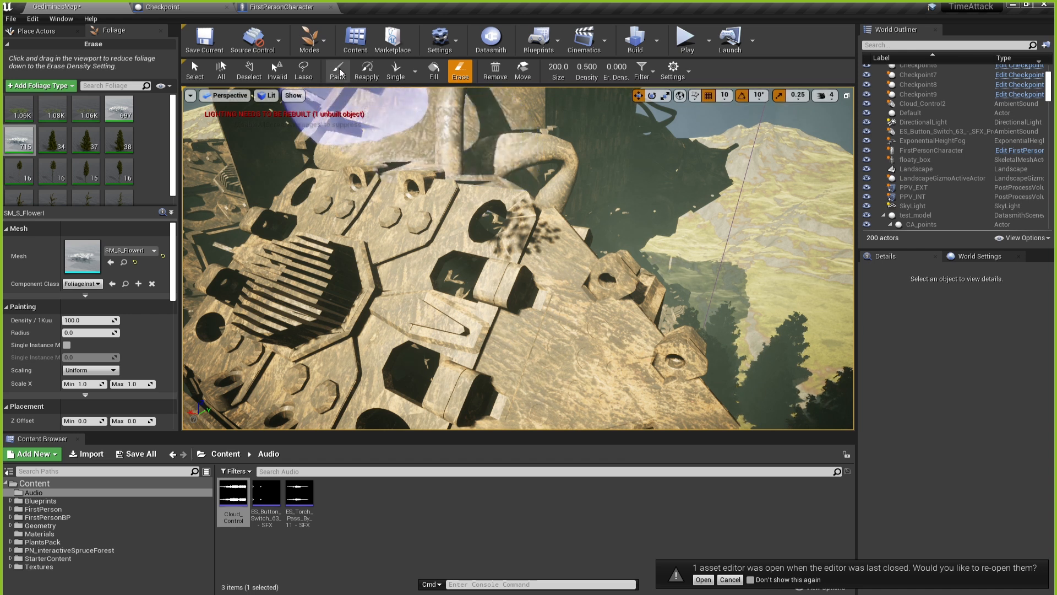
{"action": "left_click", "coordinate": [195, 70]}
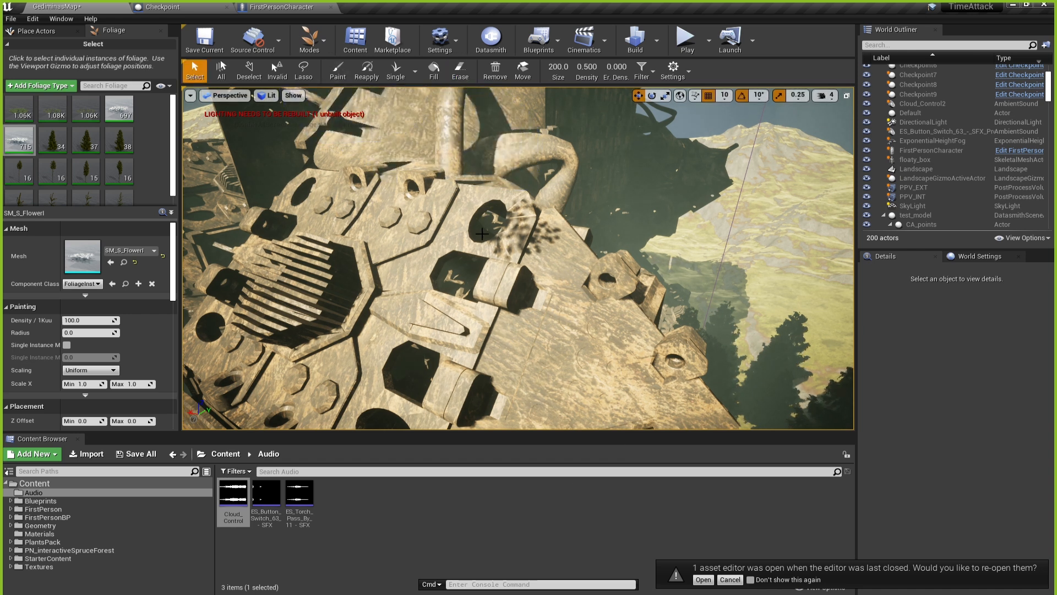
{"action": "left_click", "coordinate": [314, 42]}
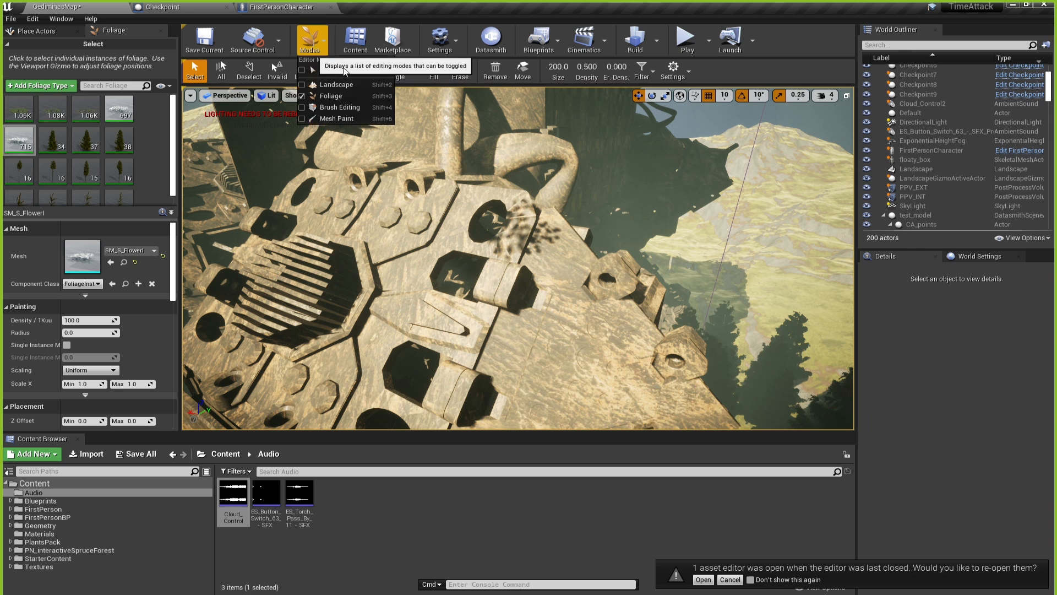
{"action": "left_click", "coordinate": [332, 73]}
{"action": "type", "text": "expo"}
Play the level in the editor up to its start screen and stop the session.
{"action": "key", "text": "s"}
{"action": "right_click_drag", "start_coordinate": [505, 195], "coordinate": [537, 234]}
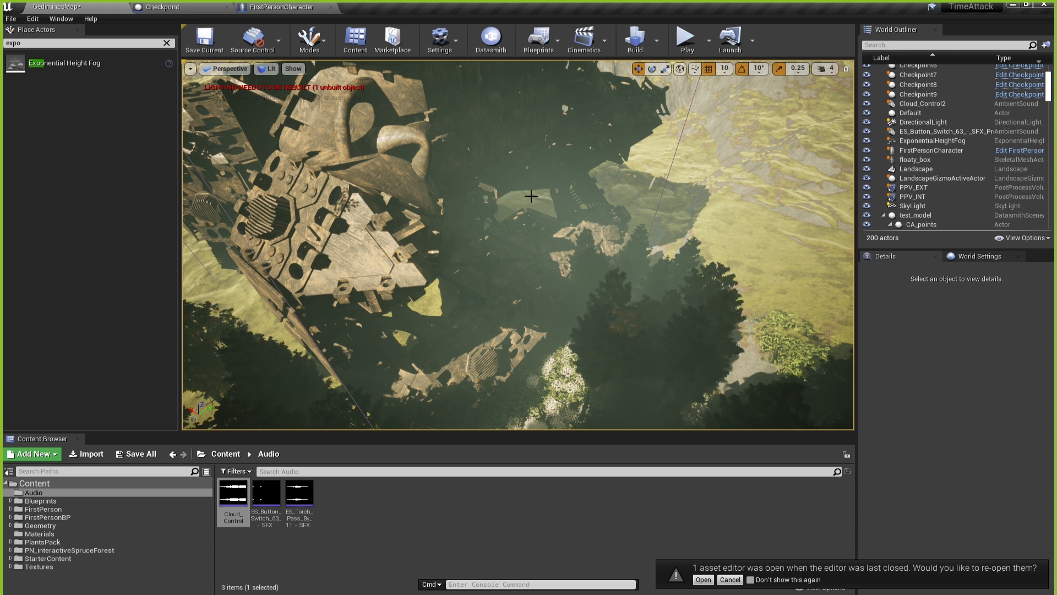
{"action": "left_click", "coordinate": [684, 38]}
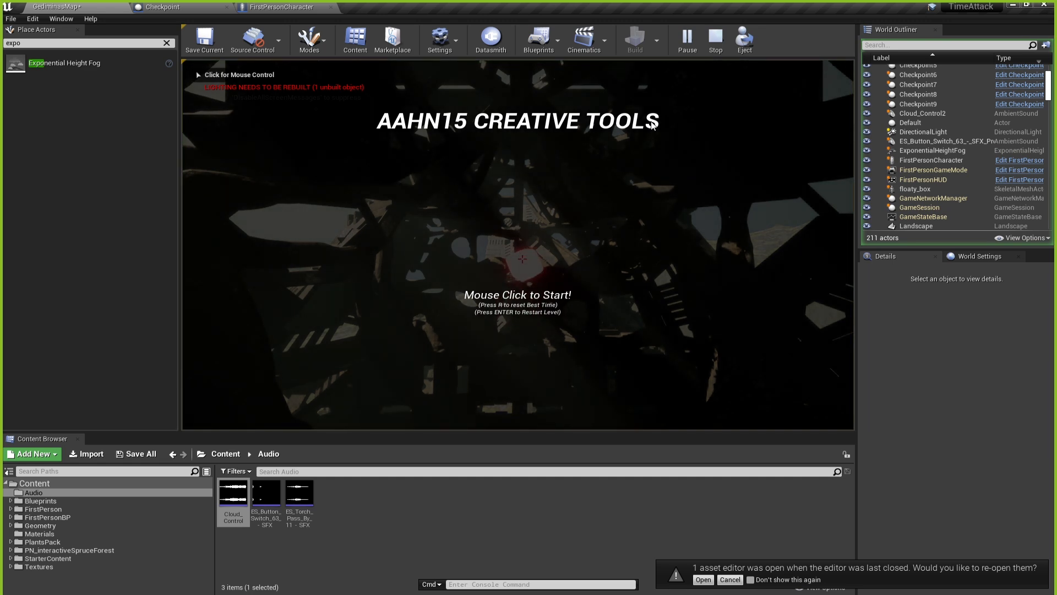
{"action": "key", "text": "Escape"}
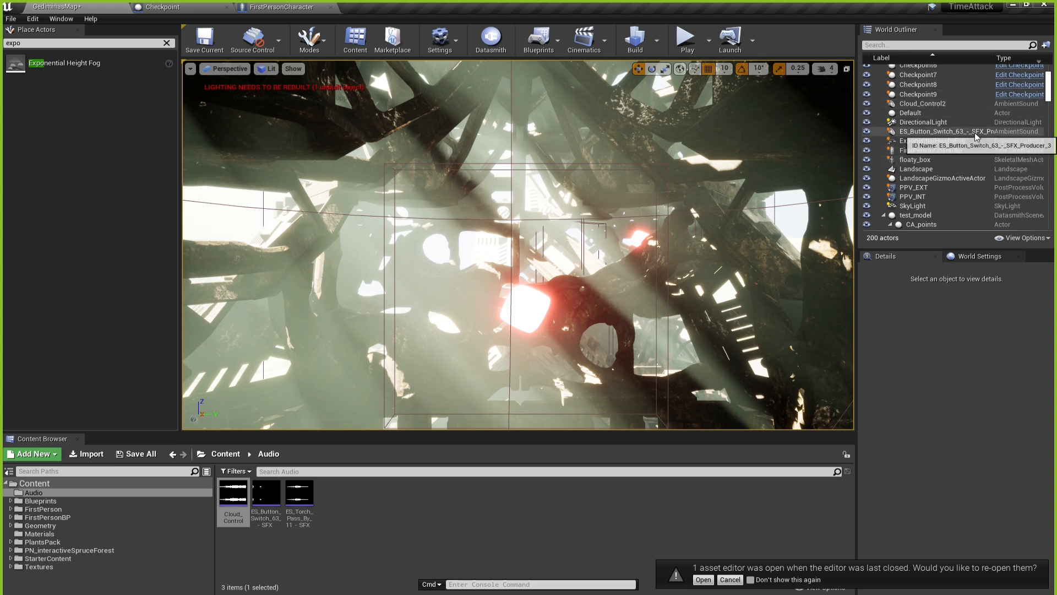
Open the Level Blueprint and delete the existing Escape and Quit Game nodes from its Event Graph.
{"action": "left_click", "coordinate": [551, 44]}
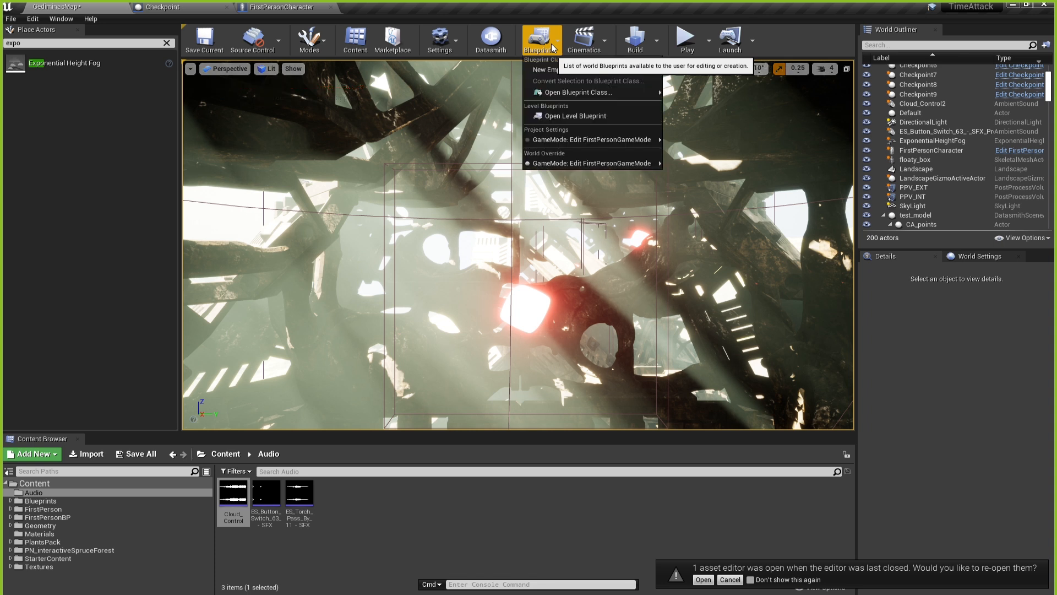
{"action": "left_click", "coordinate": [559, 117]}
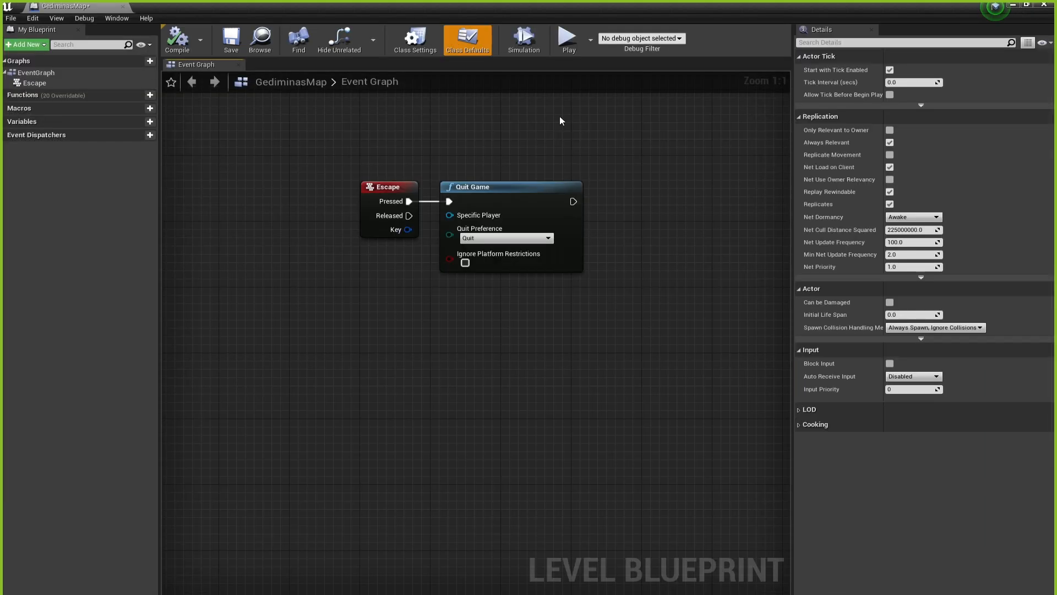
{"action": "left_click_drag", "start_coordinate": [559, 346], "coordinate": [335, 164]}
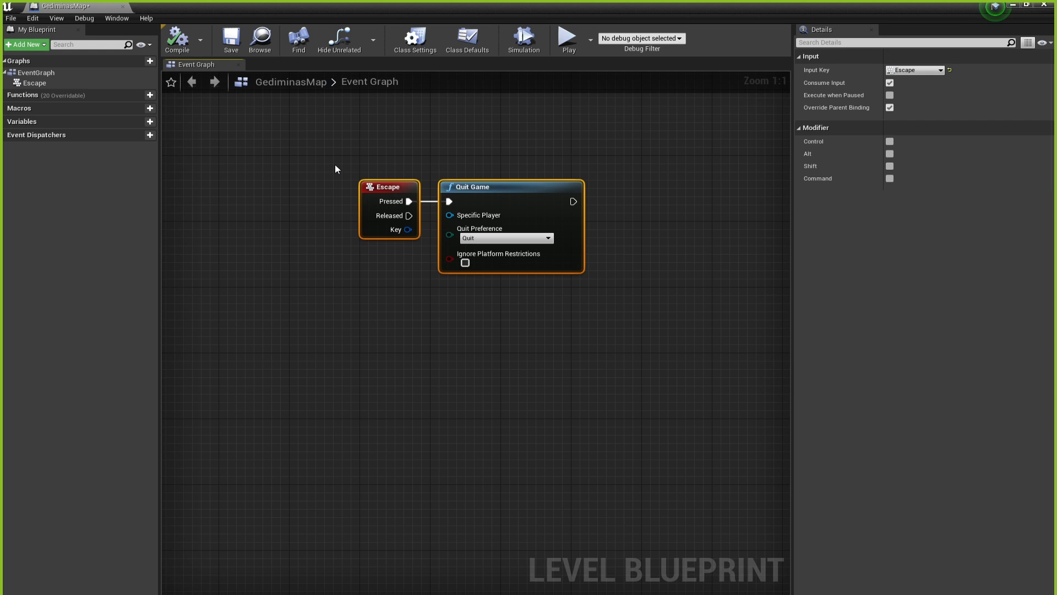
{"action": "key", "text": "Delete"}
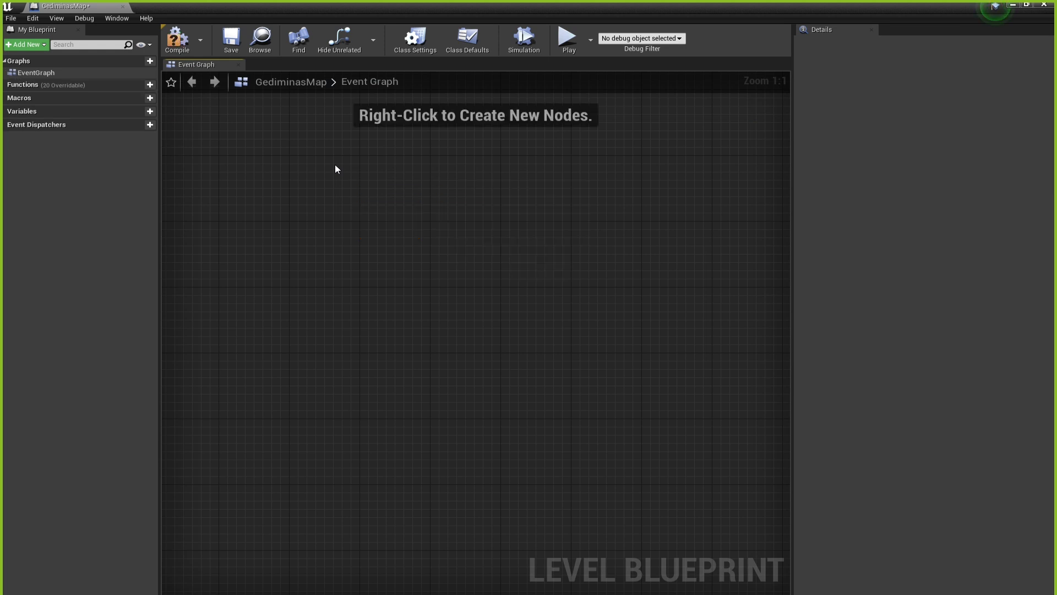
{"action": "scroll", "coordinate": [383, 220], "scroll_direction": "down", "scroll_amount": 5}
{"action": "right_click_drag", "start_coordinate": [387, 256], "coordinate": [328, 243]}
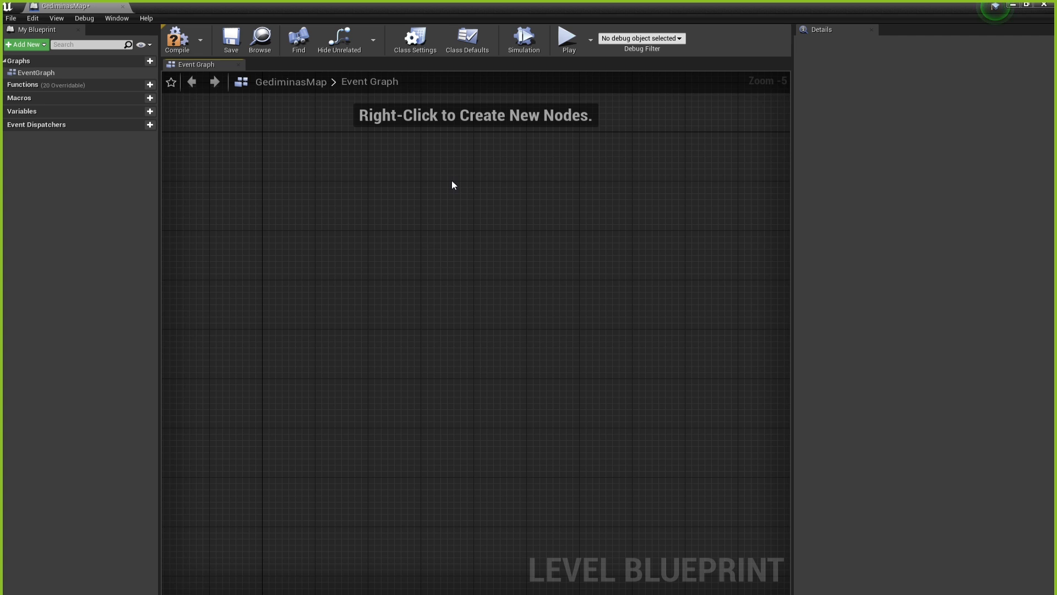
Add an Escape keyboard event node to the empty Event Graph.
{"action": "right_click", "coordinate": [364, 223]}
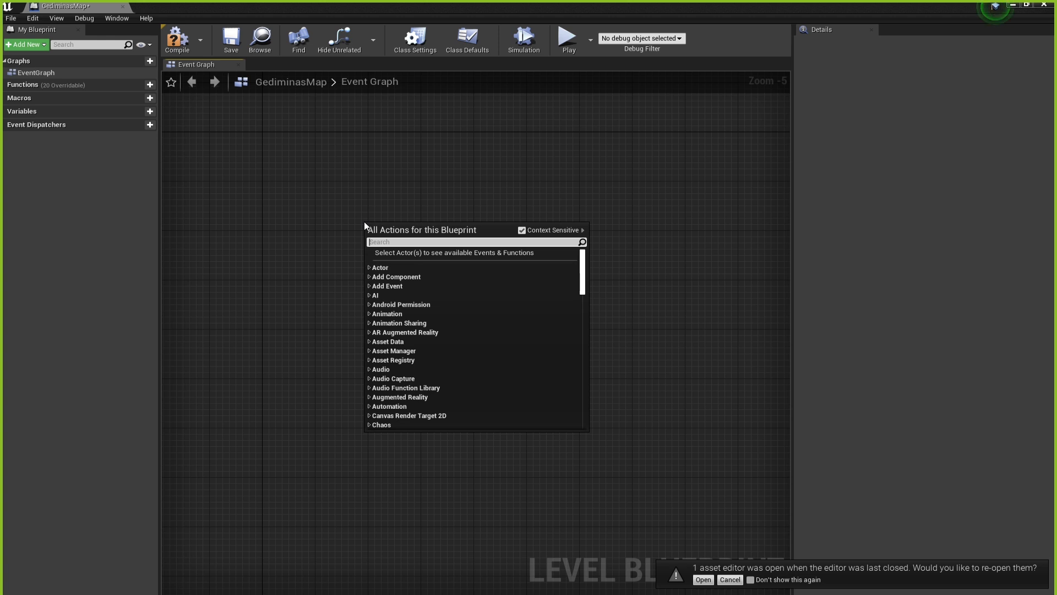
{"action": "type", "text": "e"}
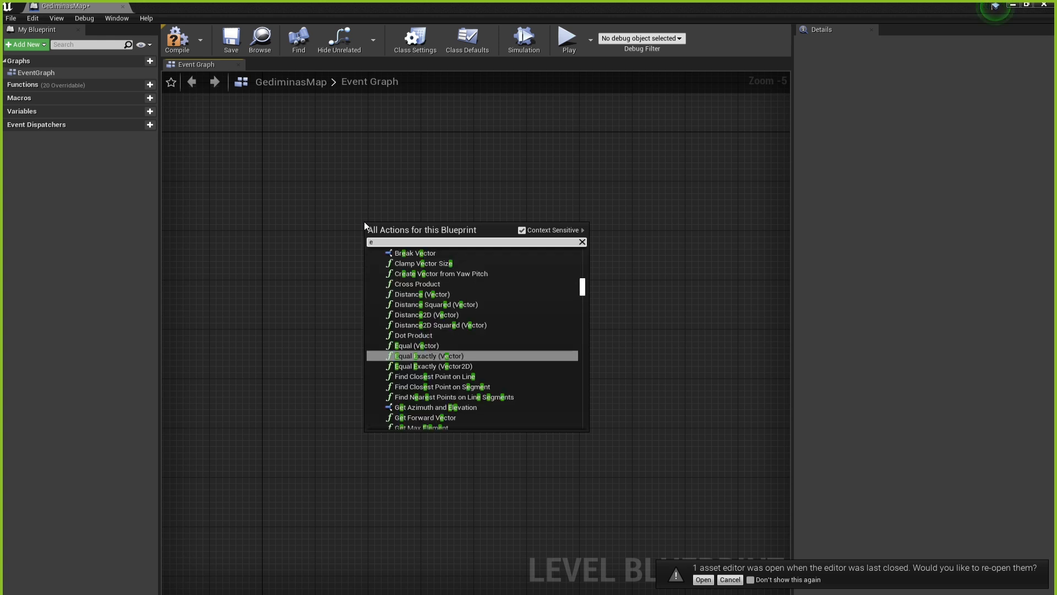
{"action": "type", "text": "scape"}
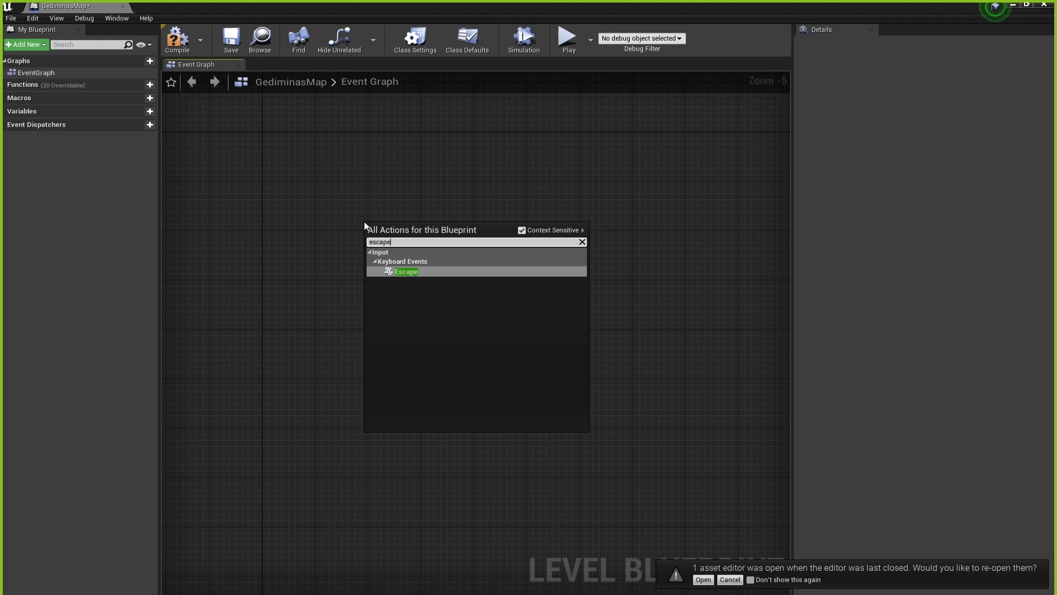
{"action": "left_click", "coordinate": [399, 273]}
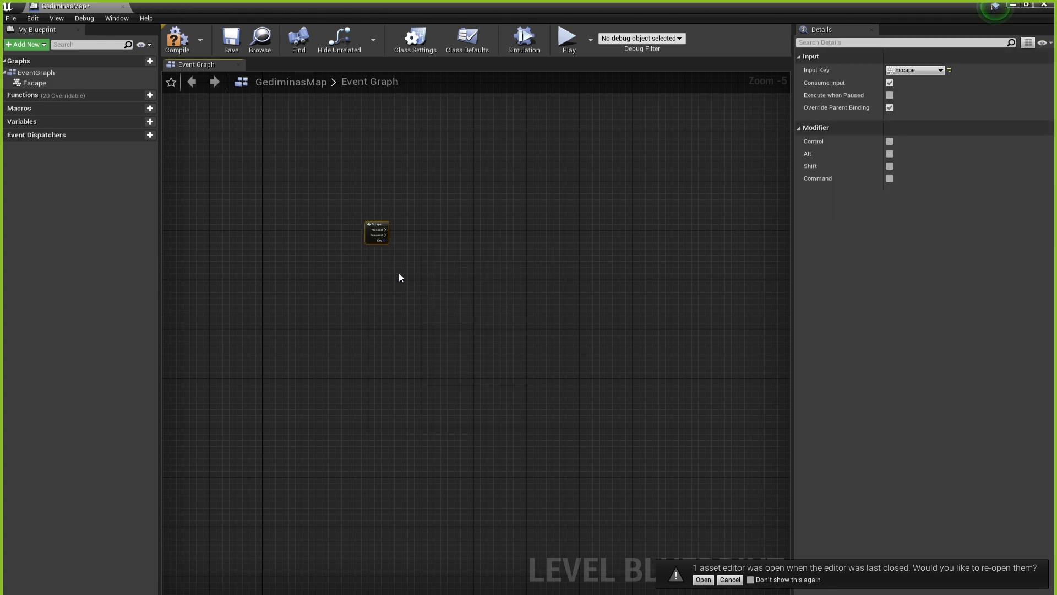
{"action": "scroll", "coordinate": [390, 236], "scroll_direction": "up", "scroll_amount": 5}
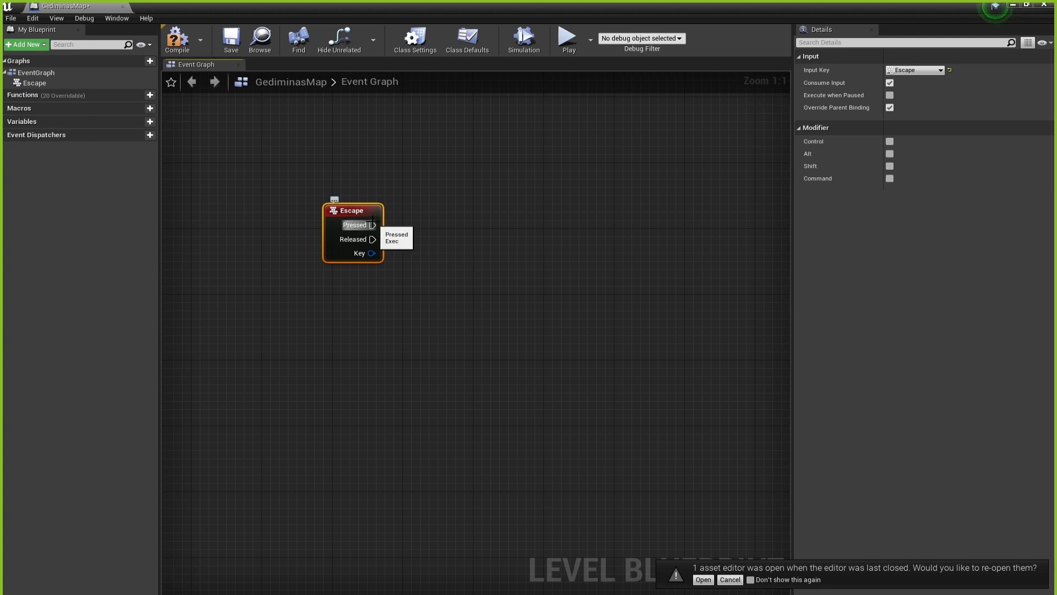
Connect a new Quit Game node to the Escape event's Pressed output, and compile and save the Level Blueprint.
{"action": "left_click_drag", "start_coordinate": [373, 224], "coordinate": [450, 205]}
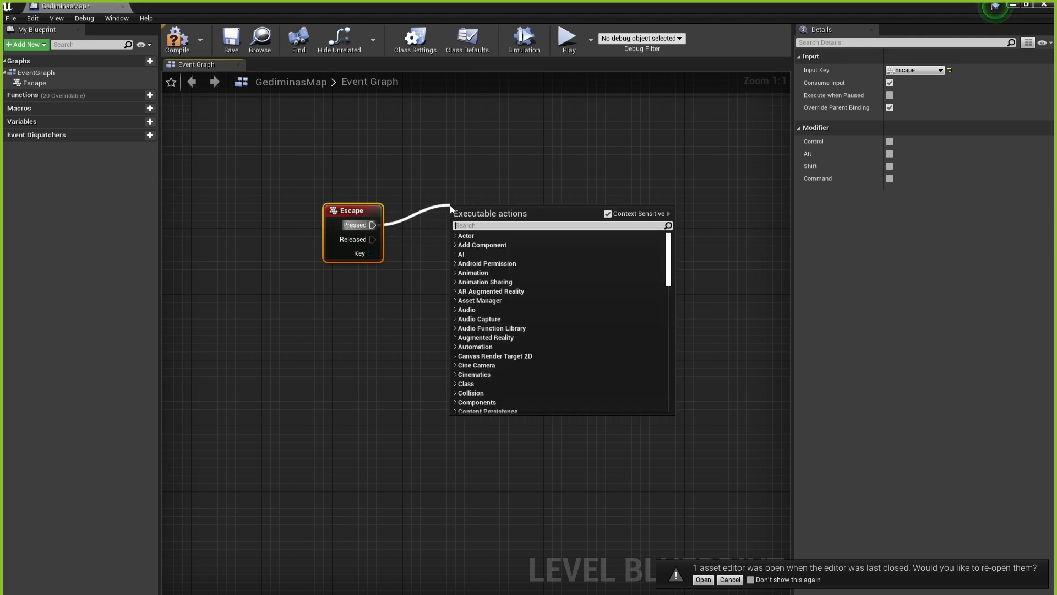
{"action": "type", "text": "quit ga"}
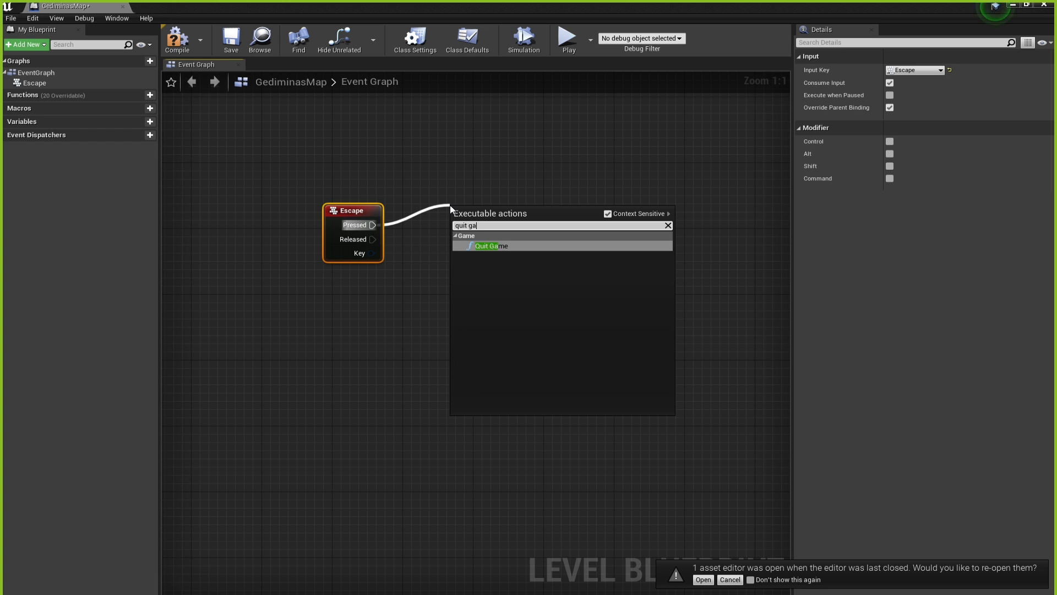
{"action": "type", "text": "me"}
{"action": "left_click", "coordinate": [495, 245]}
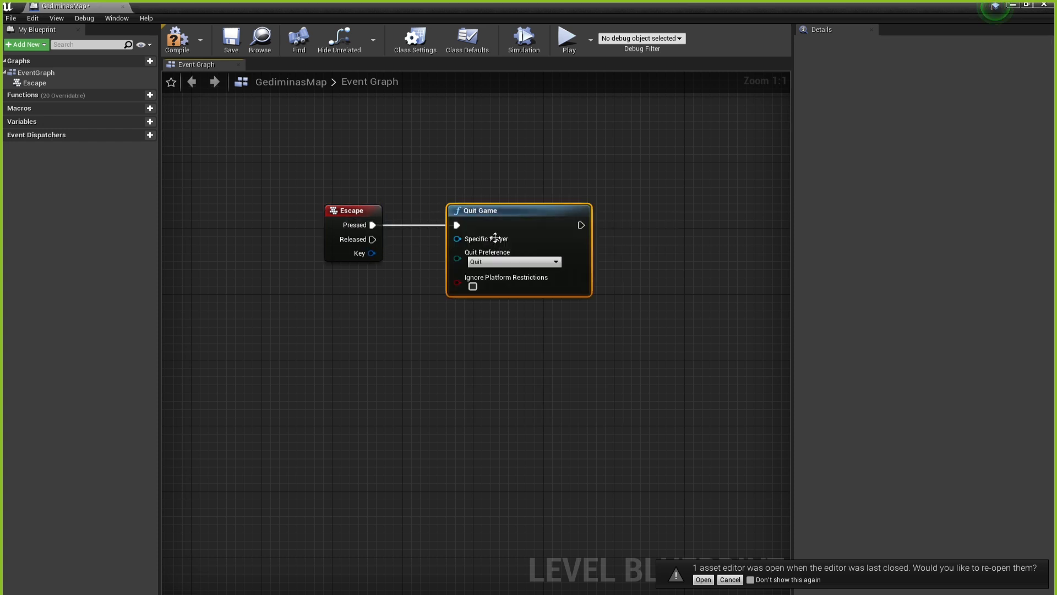
{"action": "left_click", "coordinate": [468, 166]}
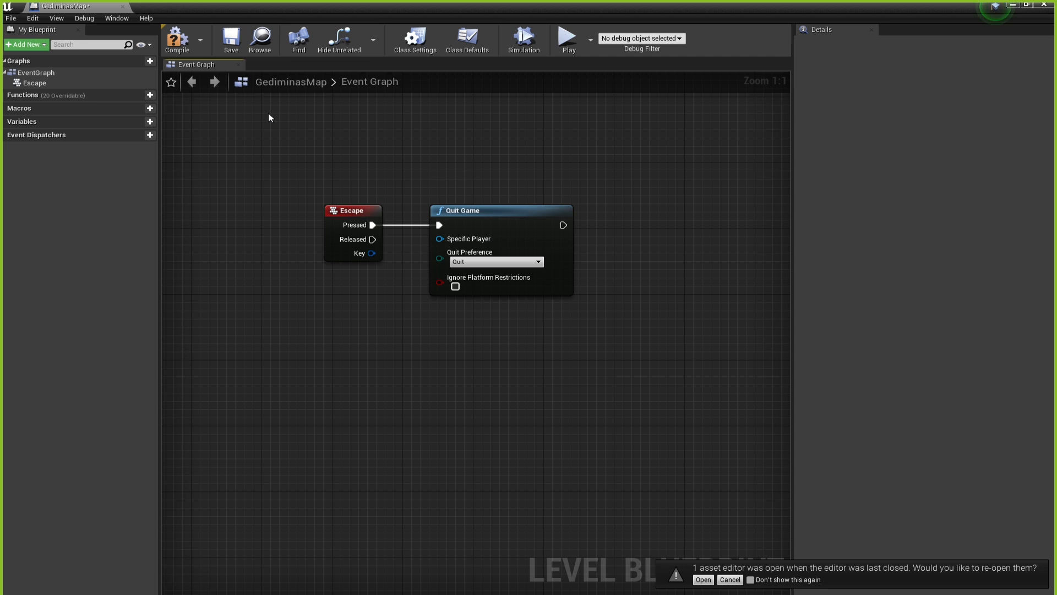
{"action": "left_click", "coordinate": [176, 37]}
{"action": "left_click", "coordinate": [230, 39]}
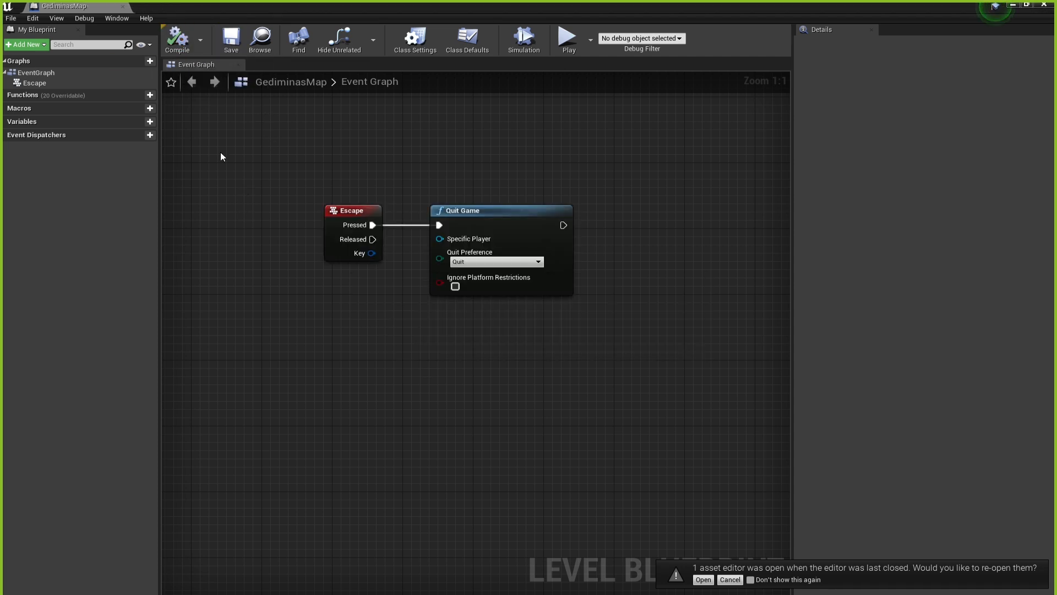
Close the Level Blueprint and start packaging the project for Windows (64-bit).
{"action": "left_click", "coordinate": [123, 6]}
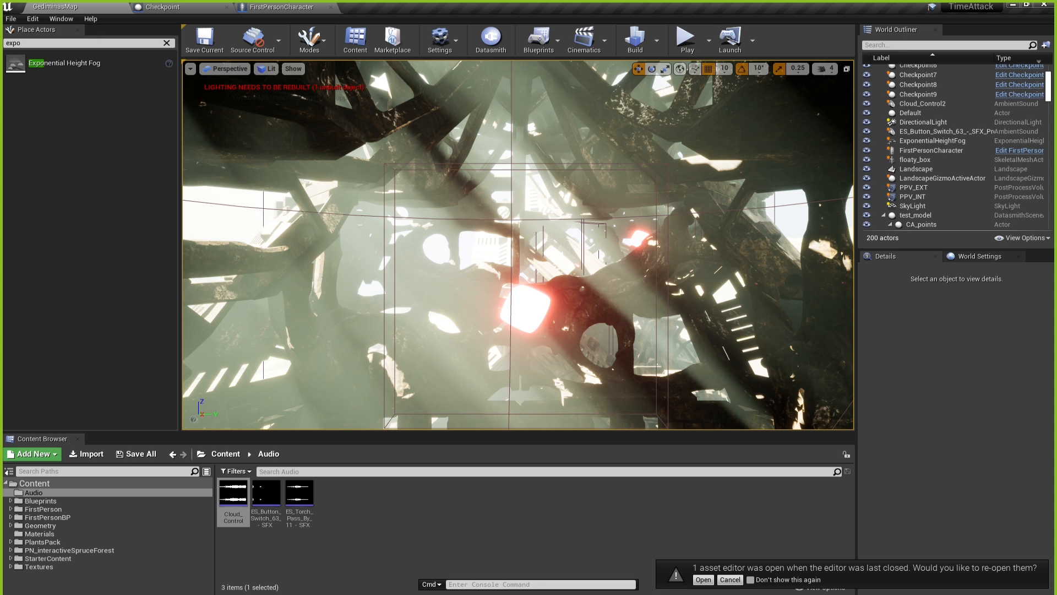
{"action": "left_click", "coordinate": [9, 19]}
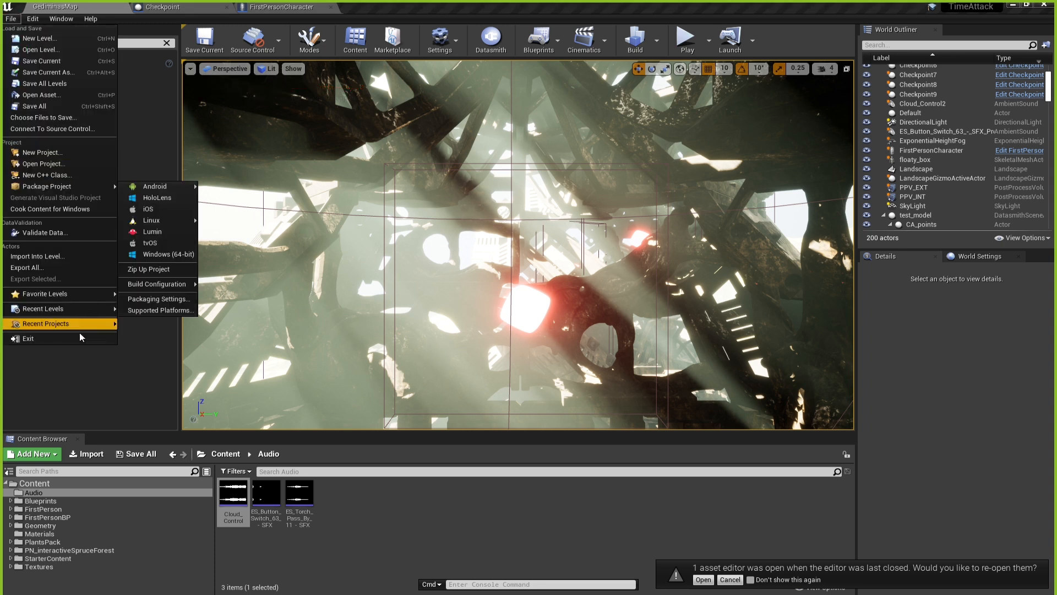
{"action": "mouse_move", "coordinate": [58, 185]}
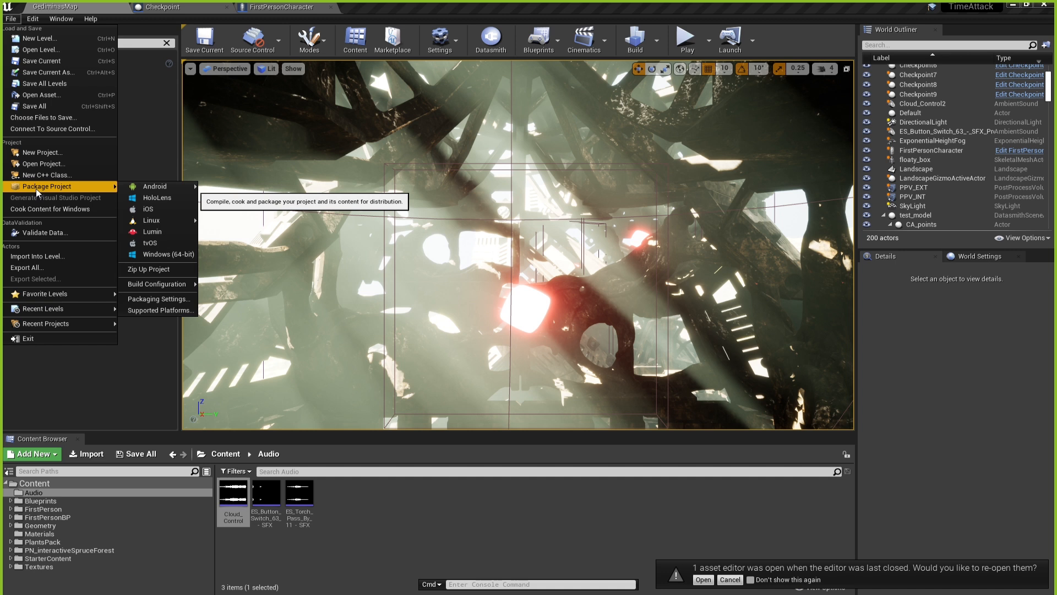
{"action": "mouse_move", "coordinate": [142, 187]}
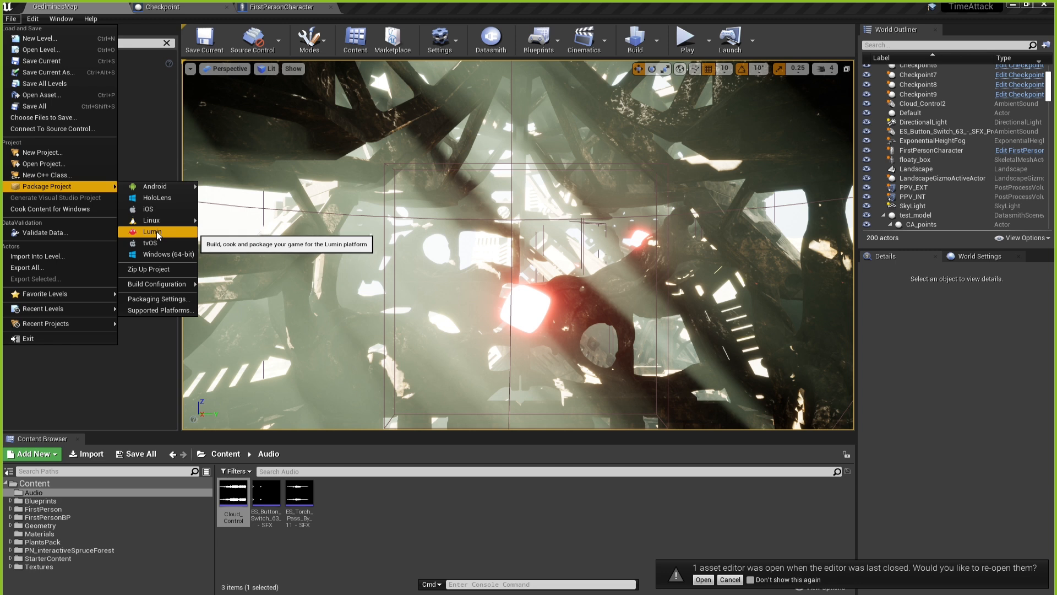
{"action": "mouse_move", "coordinate": [170, 220]}
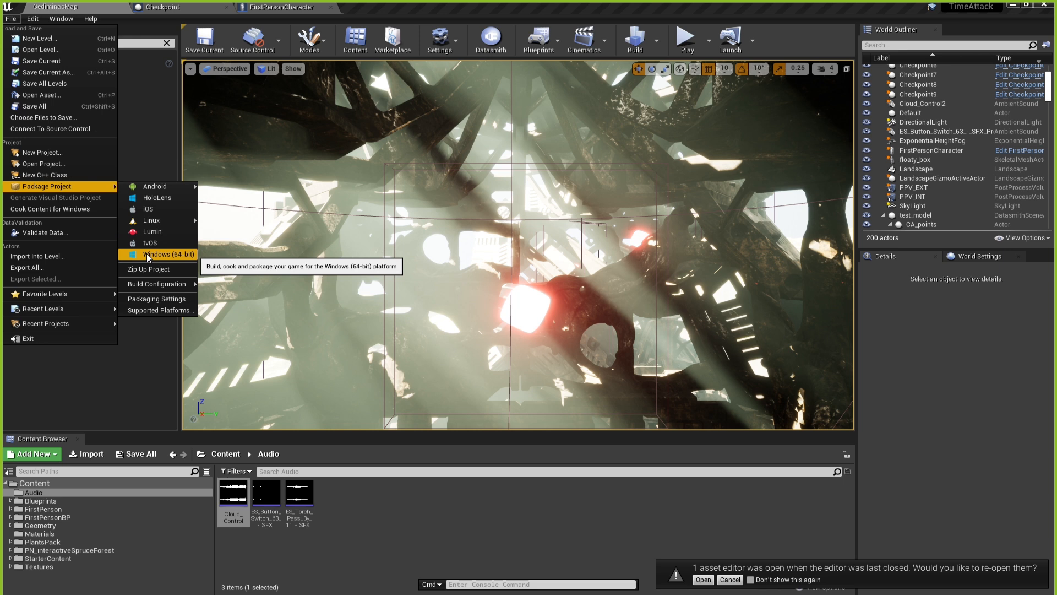
{"action": "mouse_move", "coordinate": [154, 283]}
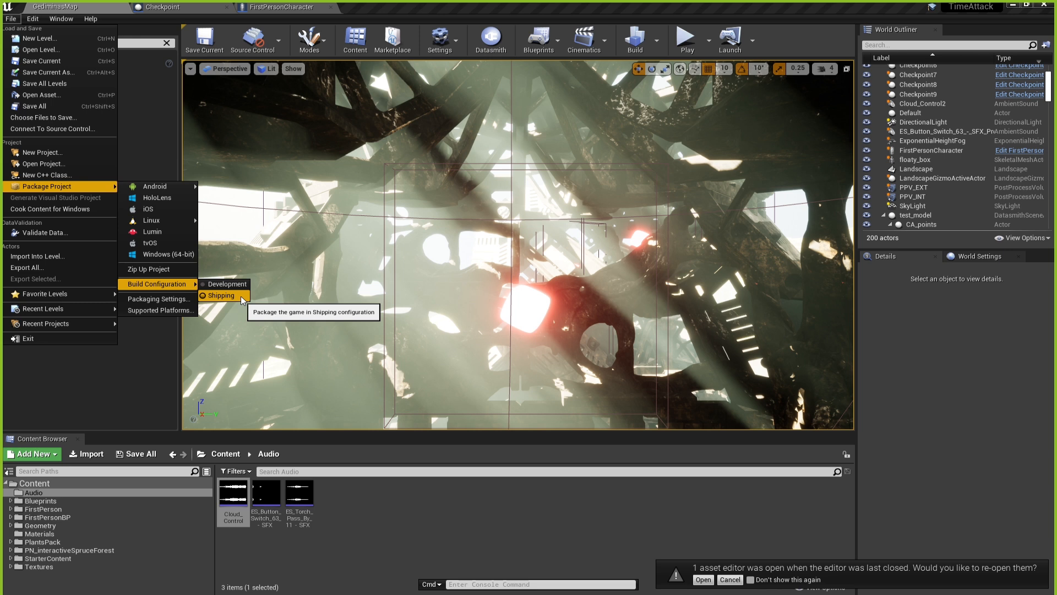
{"action": "left_click", "coordinate": [158, 257]}
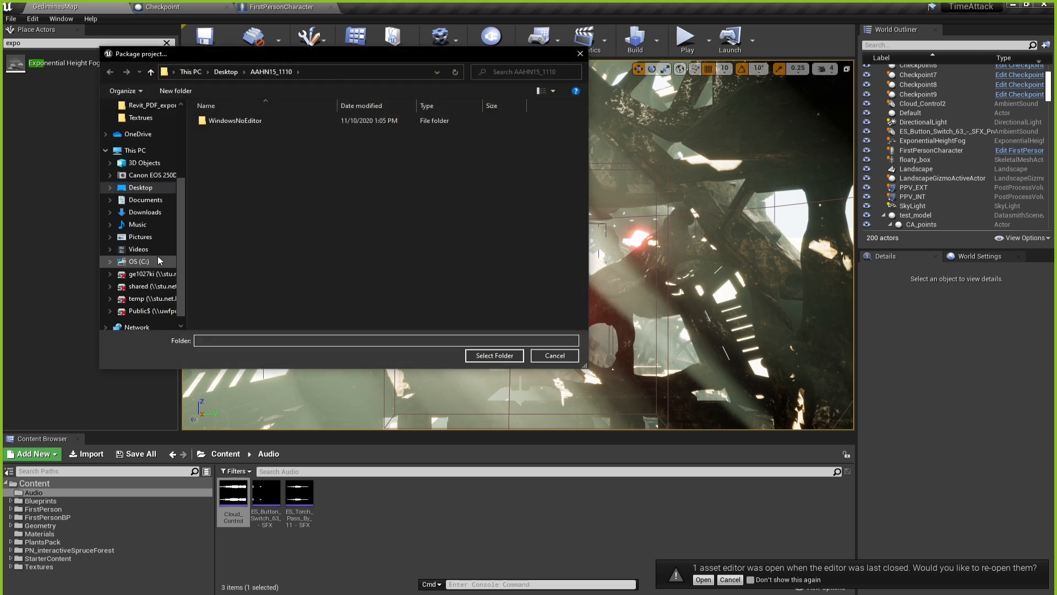
Create a folder named gfdsgsgsd on the Desktop and package the project into it.
{"action": "left_click_drag", "start_coordinate": [265, 56], "coordinate": [293, 90]}
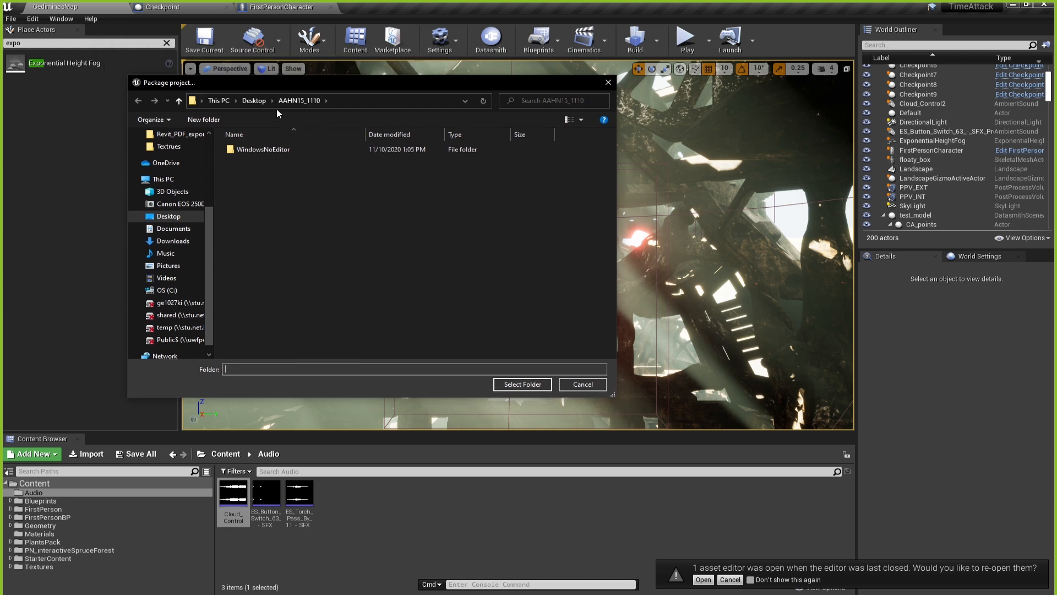
{"action": "left_click", "coordinate": [254, 100]}
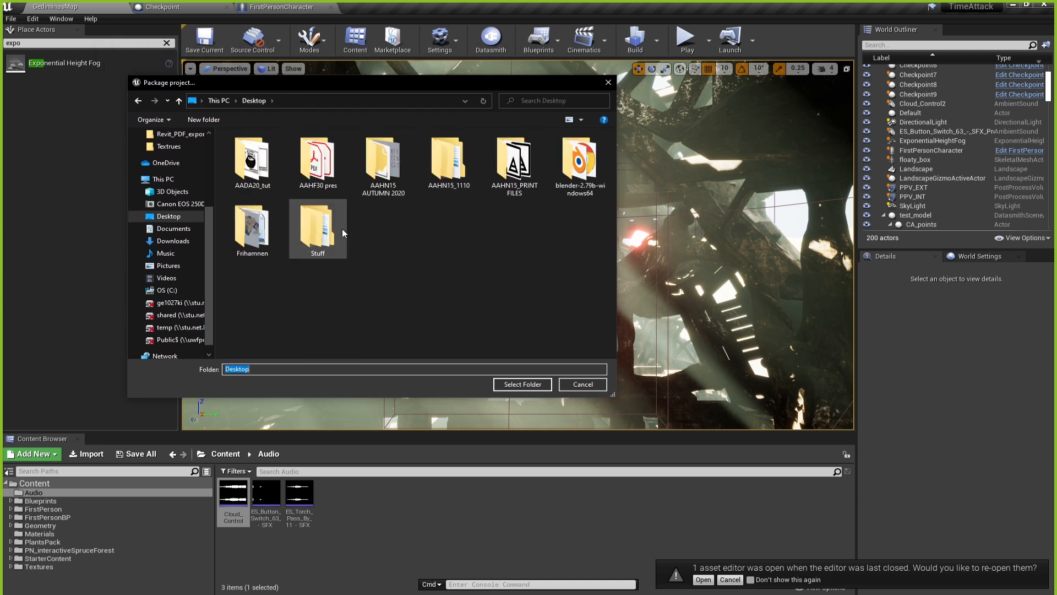
{"action": "right_click", "coordinate": [390, 253]}
{"action": "mouse_move", "coordinate": [327, 361]}
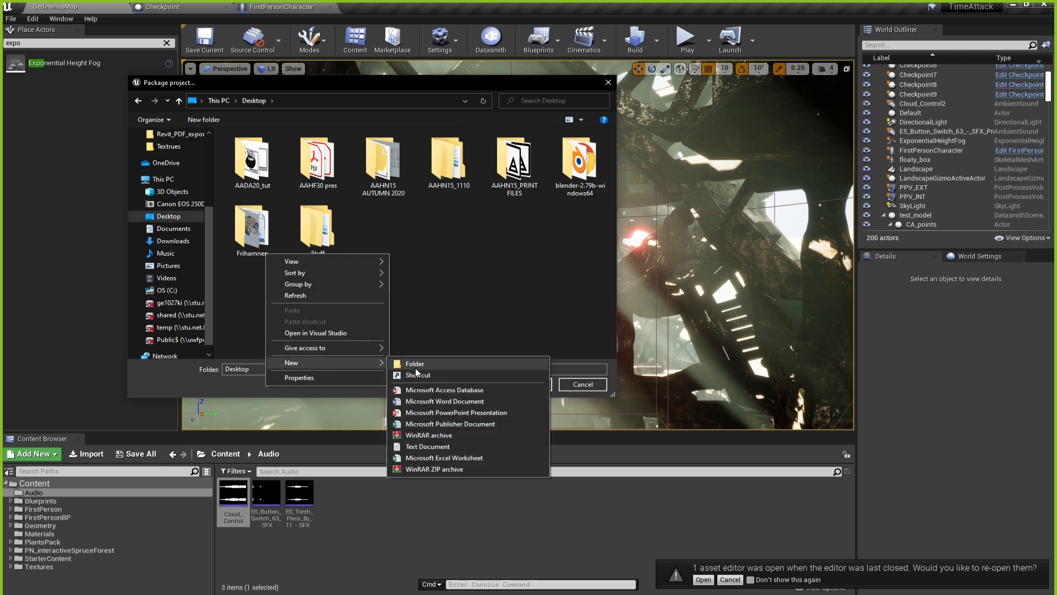
{"action": "left_click", "coordinate": [417, 365]}
{"action": "type", "text": "gfdsgsgsd"}
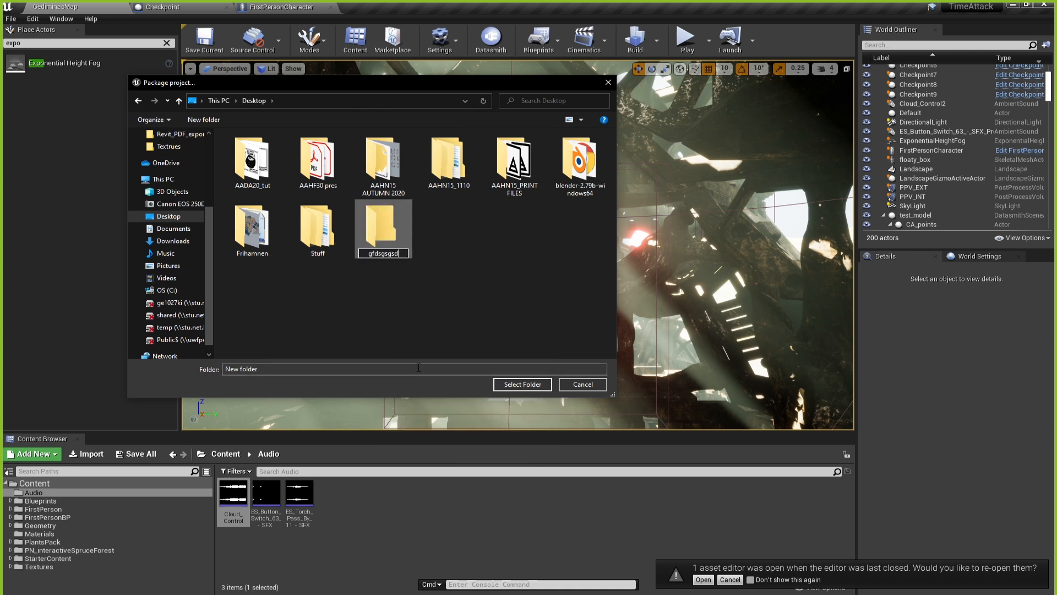
{"action": "key", "text": "Return"}
{"action": "key", "text": "Return"}
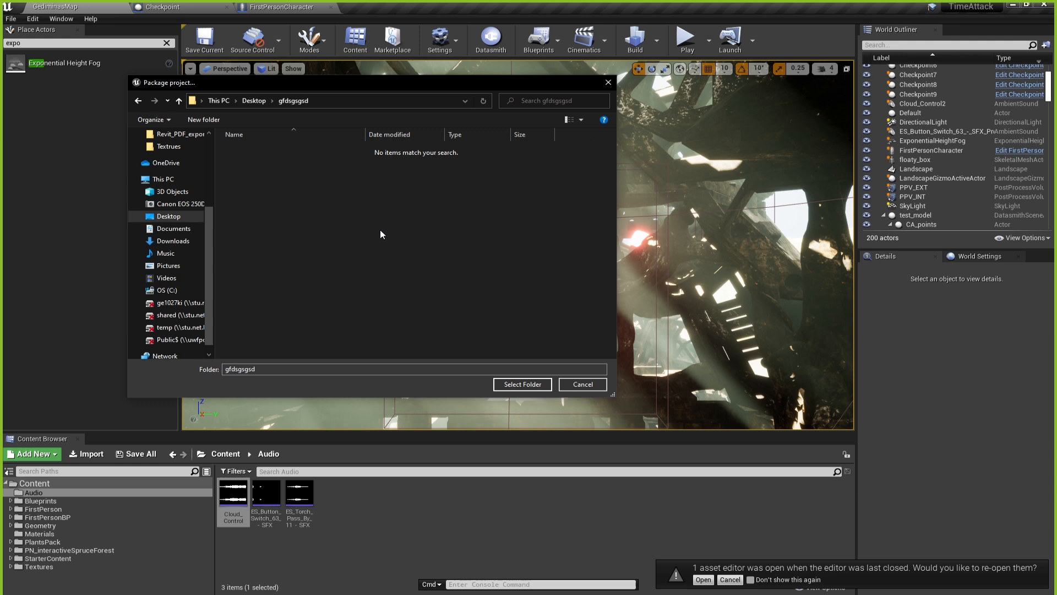
{"action": "left_click", "coordinate": [506, 386]}
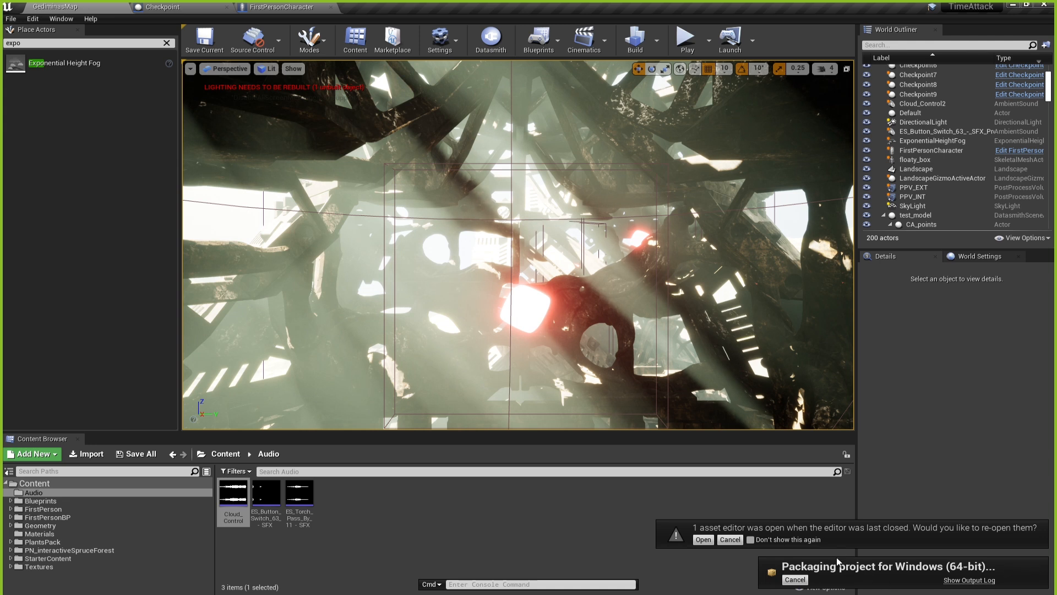
Review the packaging output log, close it, and look over the level's lighting build options.
{"action": "left_click", "coordinate": [958, 581]}
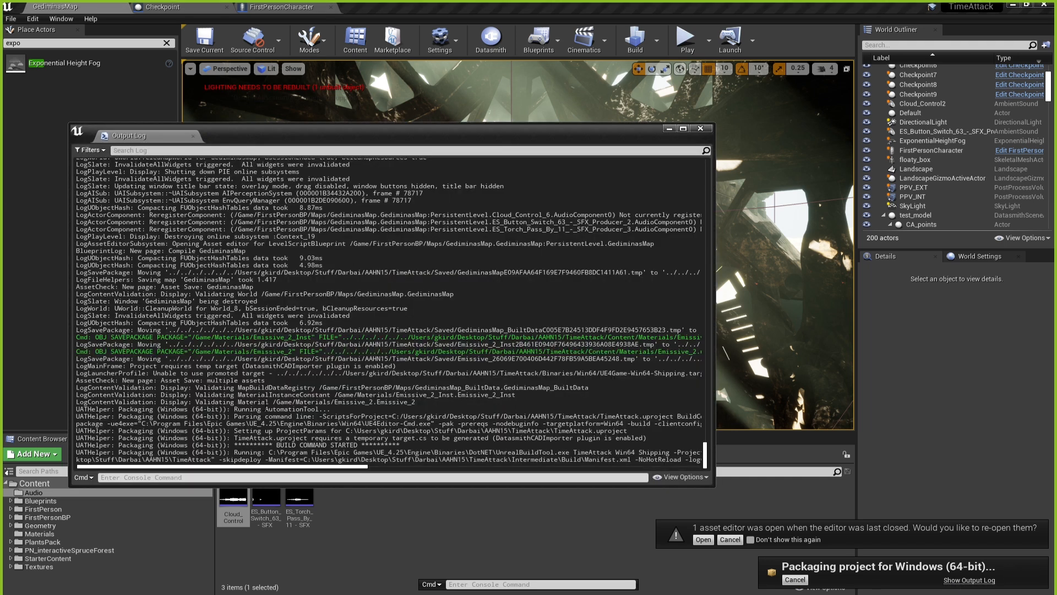
{"action": "scroll", "coordinate": [391, 311], "scroll_direction": "up", "scroll_amount": 3}
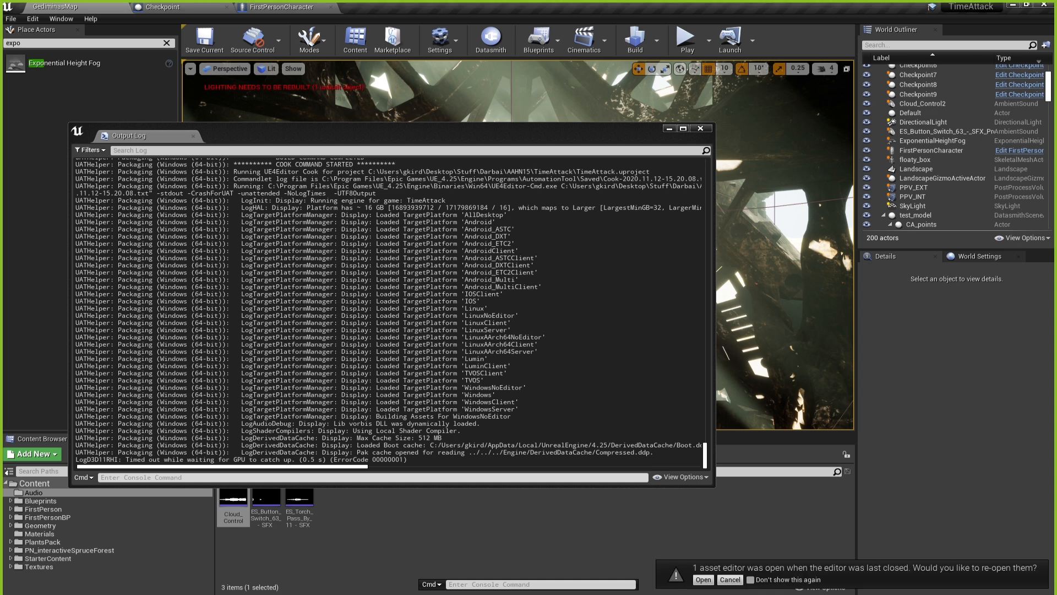
{"action": "left_click", "coordinate": [700, 128]}
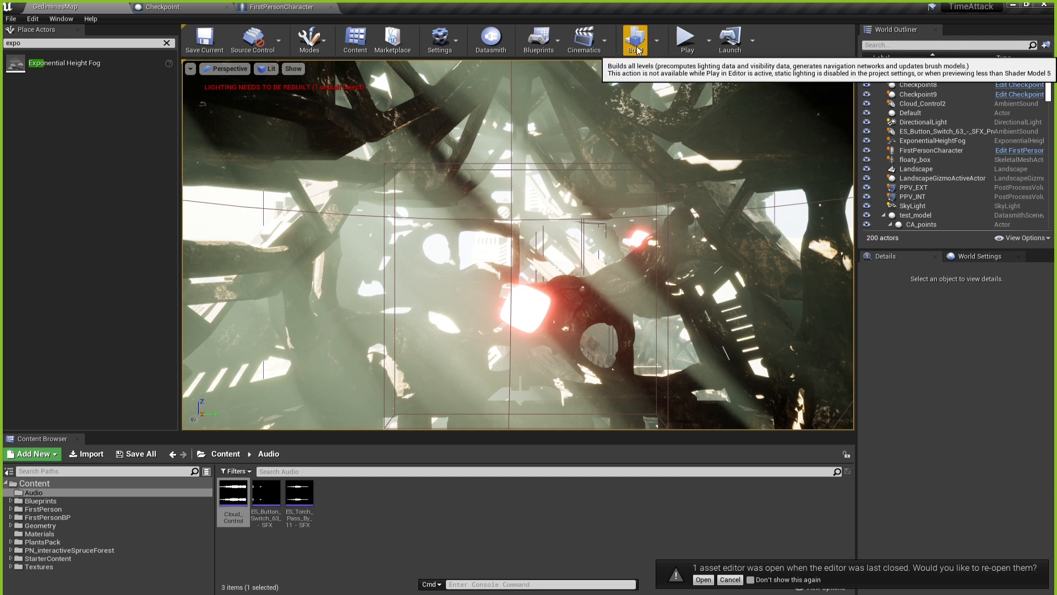
{"action": "left_click", "coordinate": [657, 46]}
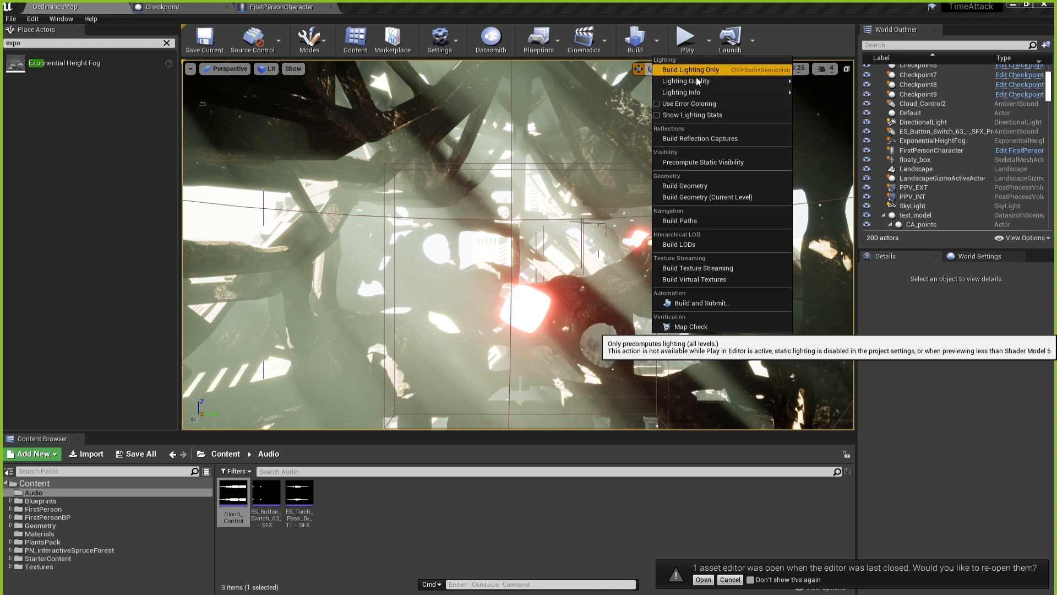
{"action": "left_click", "coordinate": [615, 7]}
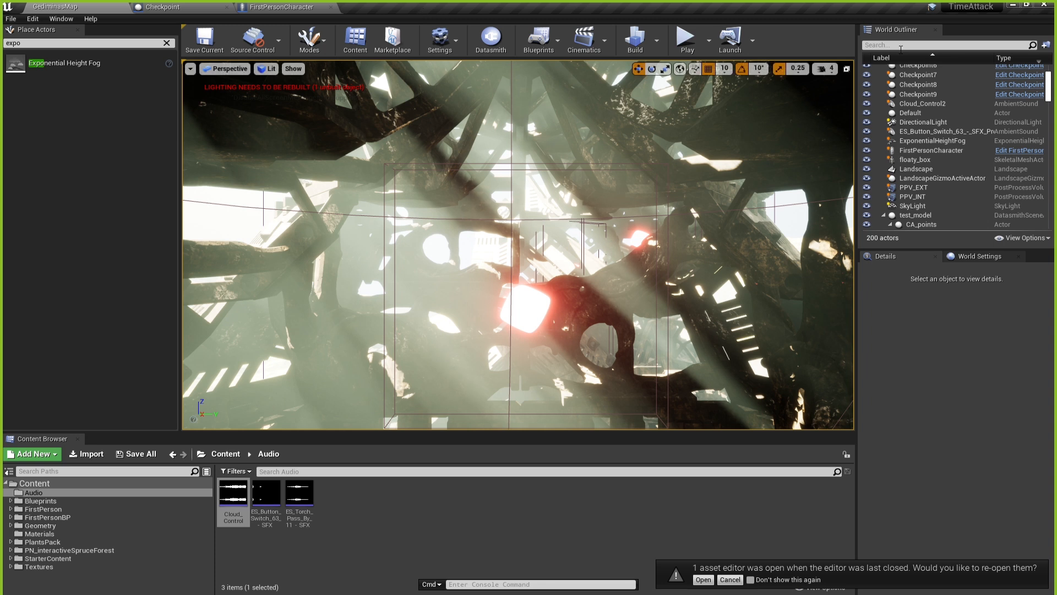
Close Unreal Editor and Blender, and open the WindowsNoEditor folder inside AAHN15_1110 on the desktop.
{"action": "left_click", "coordinate": [1043, 5]}
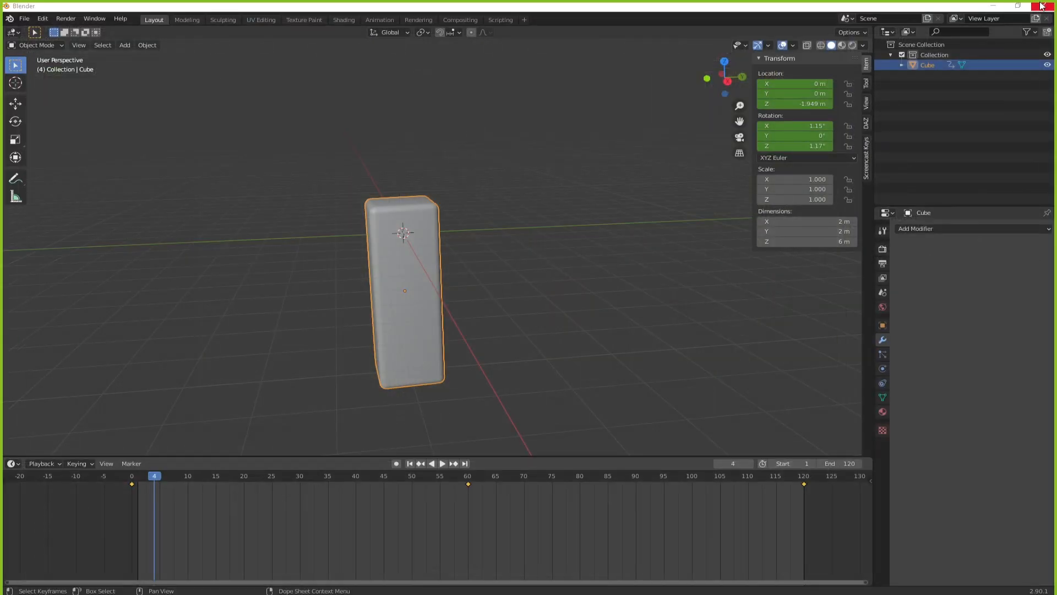
{"action": "left_click", "coordinate": [1043, 5]}
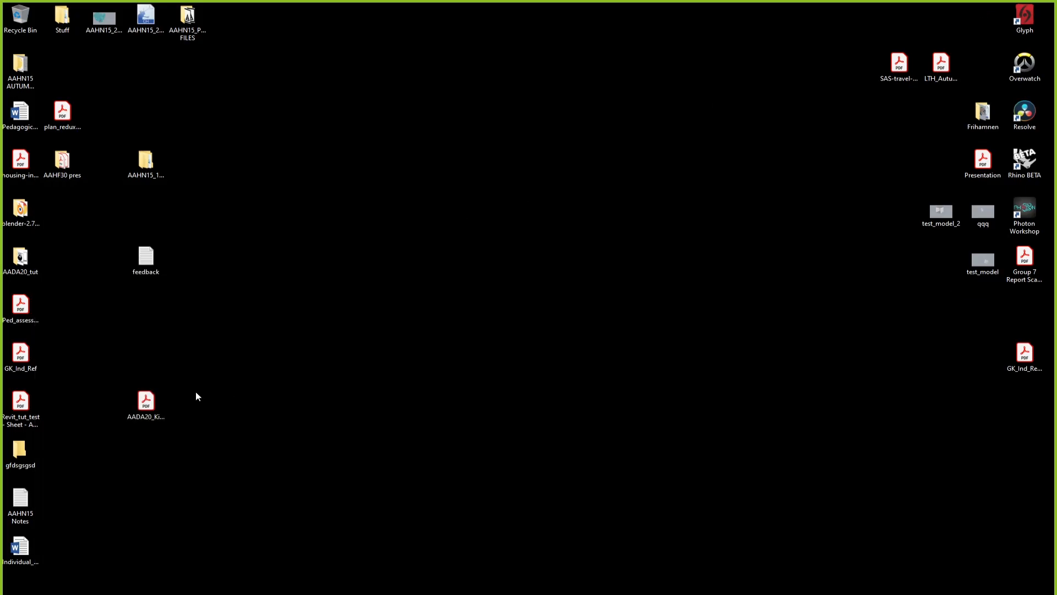
{"action": "left_click", "coordinate": [154, 153]}
{"action": "left_click_drag", "start_coordinate": [219, 124], "coordinate": [421, 0]}
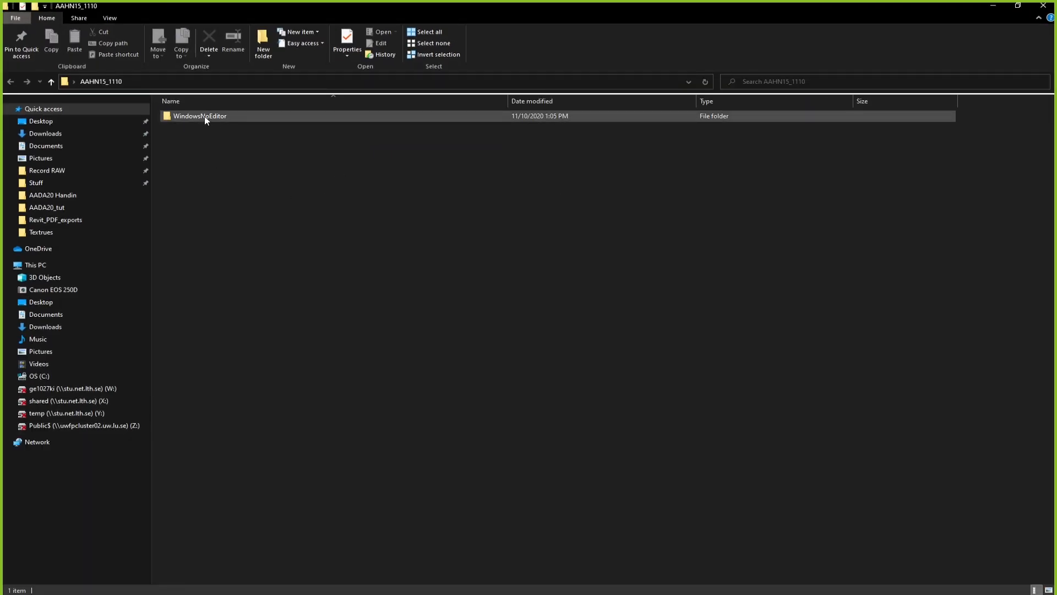
{"action": "left_click", "coordinate": [203, 118]}
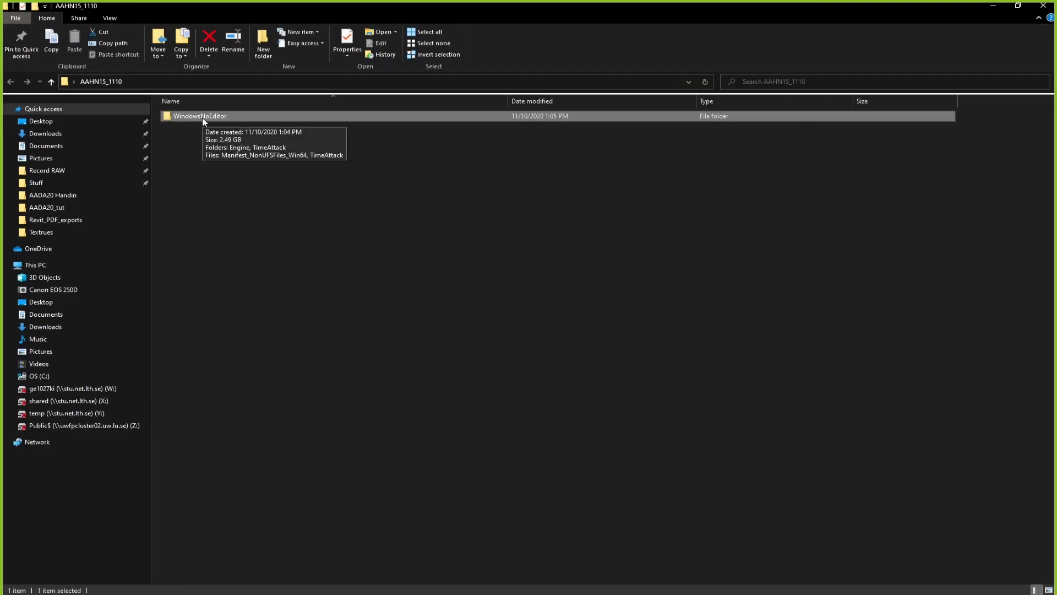
{"action": "double_click", "coordinate": [204, 118]}
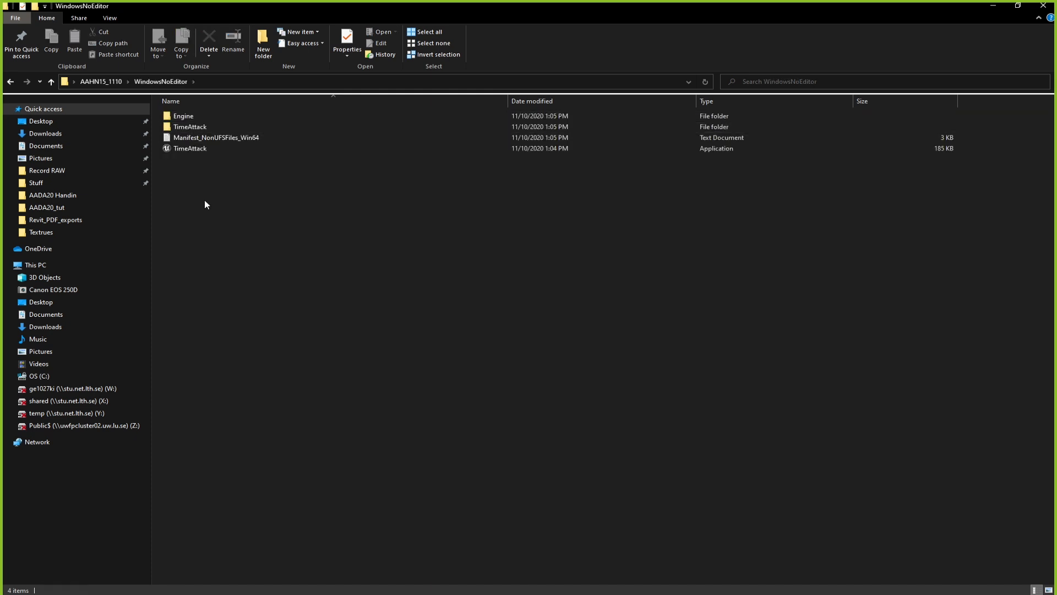
Examine the packaged build's TimeAttack application and its Engine folder down to Binaries and ThirdParty.
{"action": "left_click", "coordinate": [172, 147]}
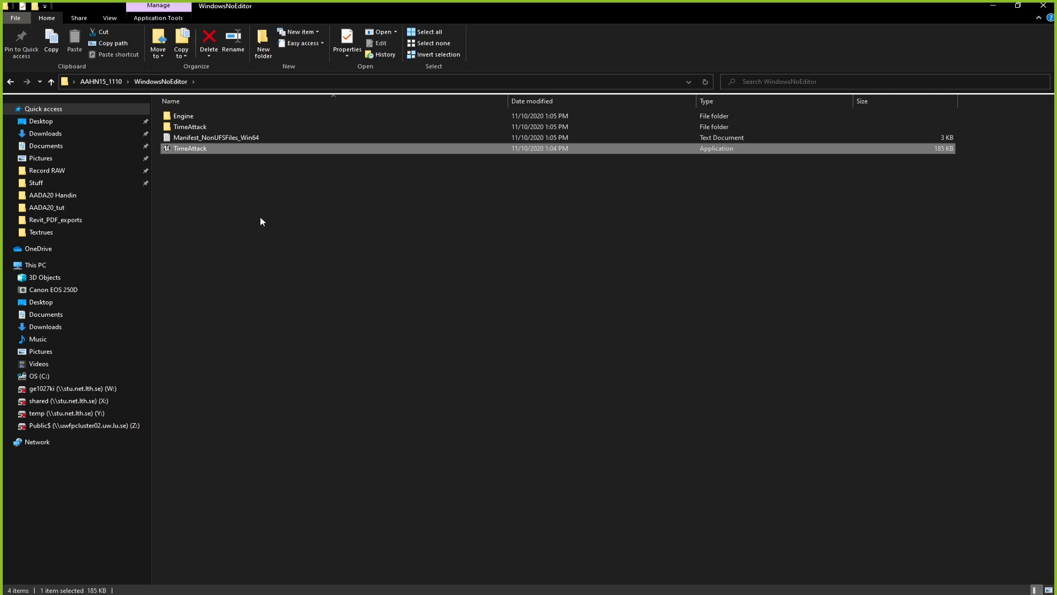
{"action": "left_click", "coordinate": [187, 119]}
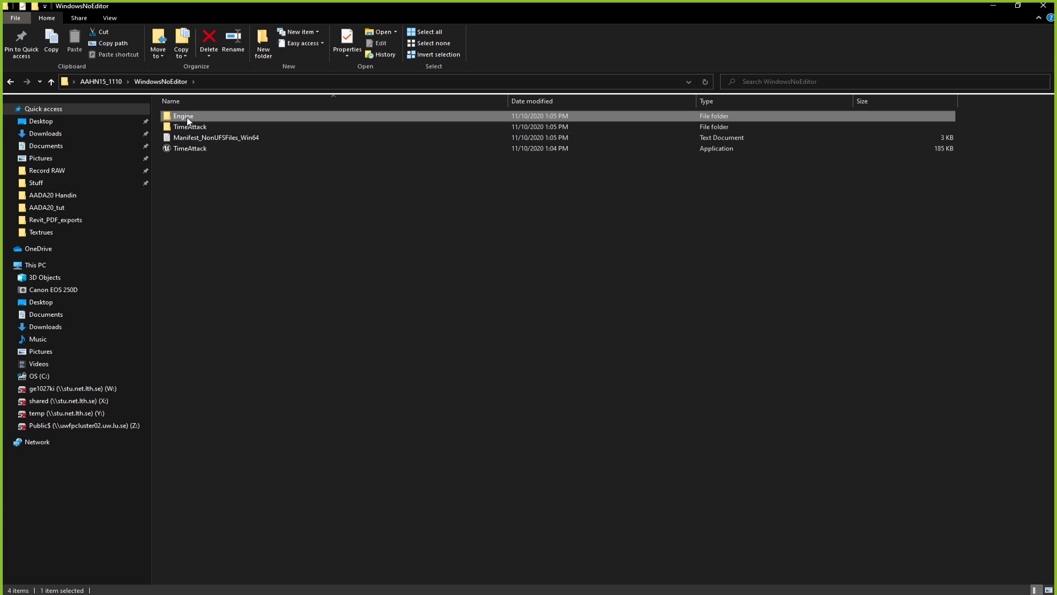
{"action": "double_click", "coordinate": [187, 119]}
{"action": "double_click", "coordinate": [188, 119]}
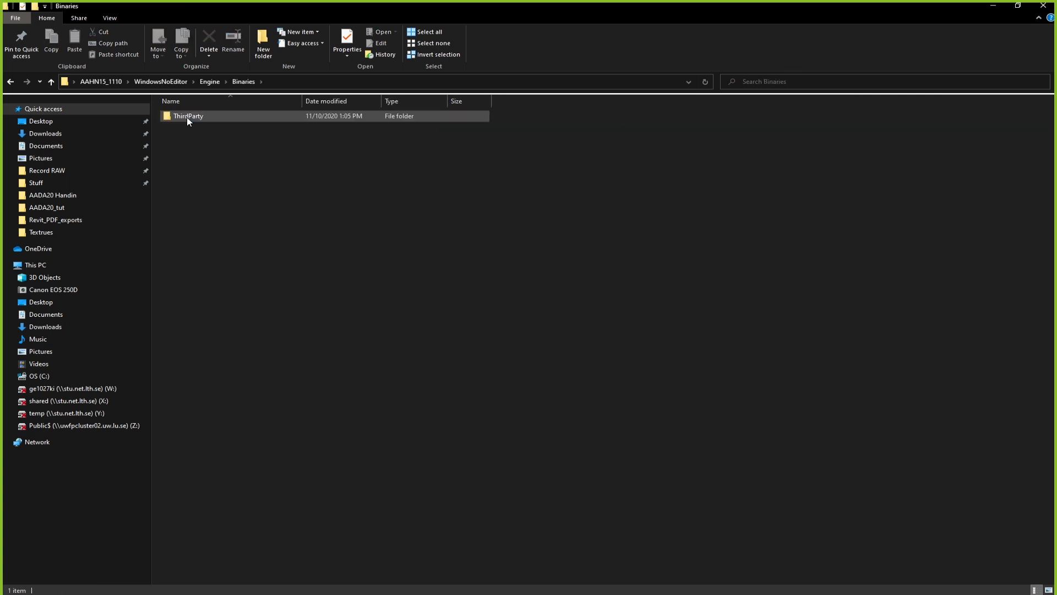
{"action": "double_click", "coordinate": [196, 116]}
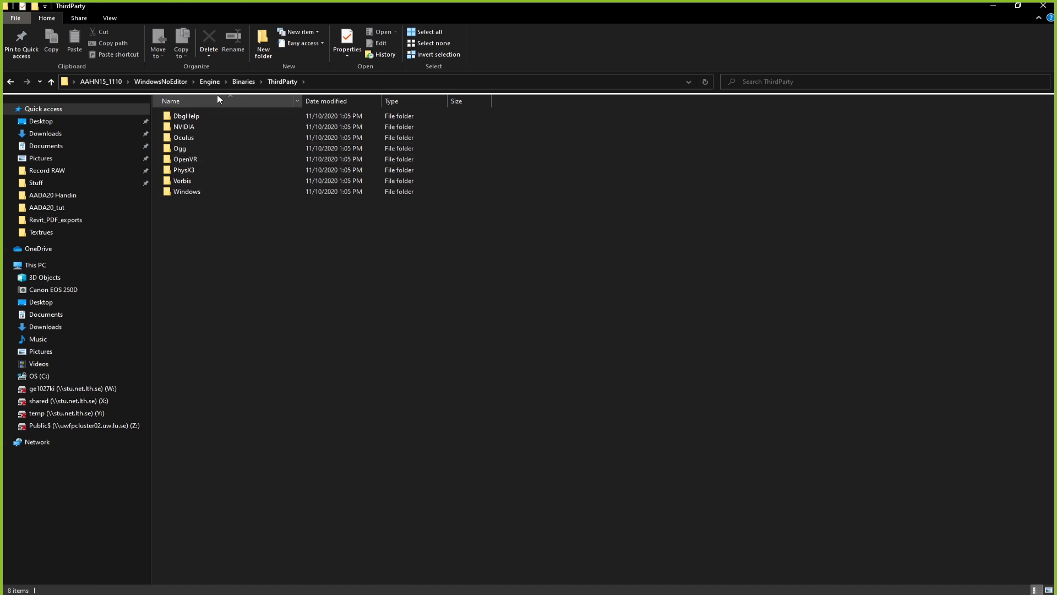
Return to the WindowsNoEditor folder and launch the packaged TimeAttack application.
{"action": "left_click", "coordinate": [202, 84]}
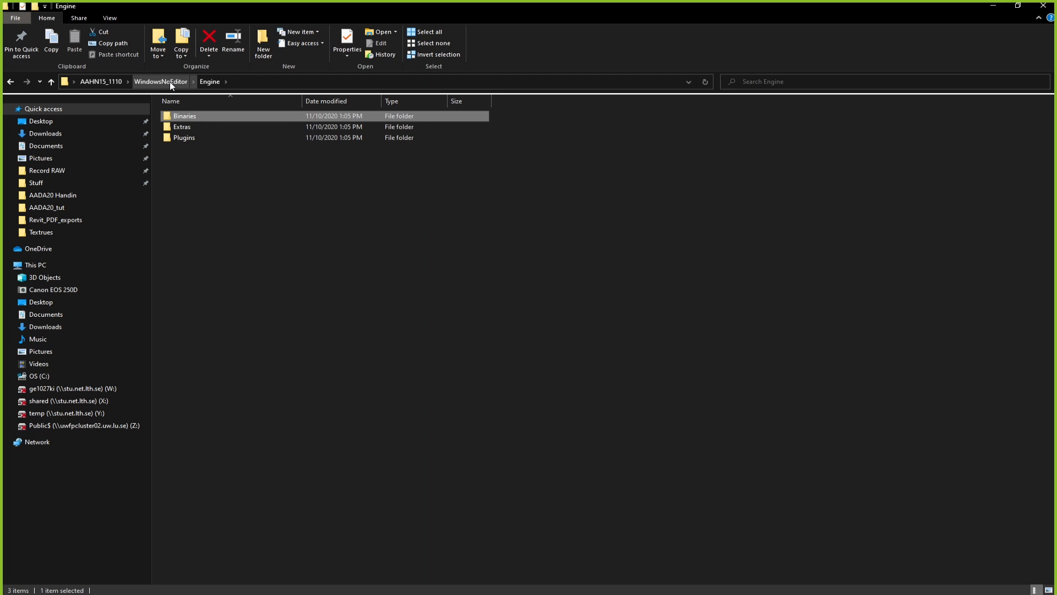
{"action": "left_click", "coordinate": [170, 82]}
{"action": "left_click", "coordinate": [191, 148]}
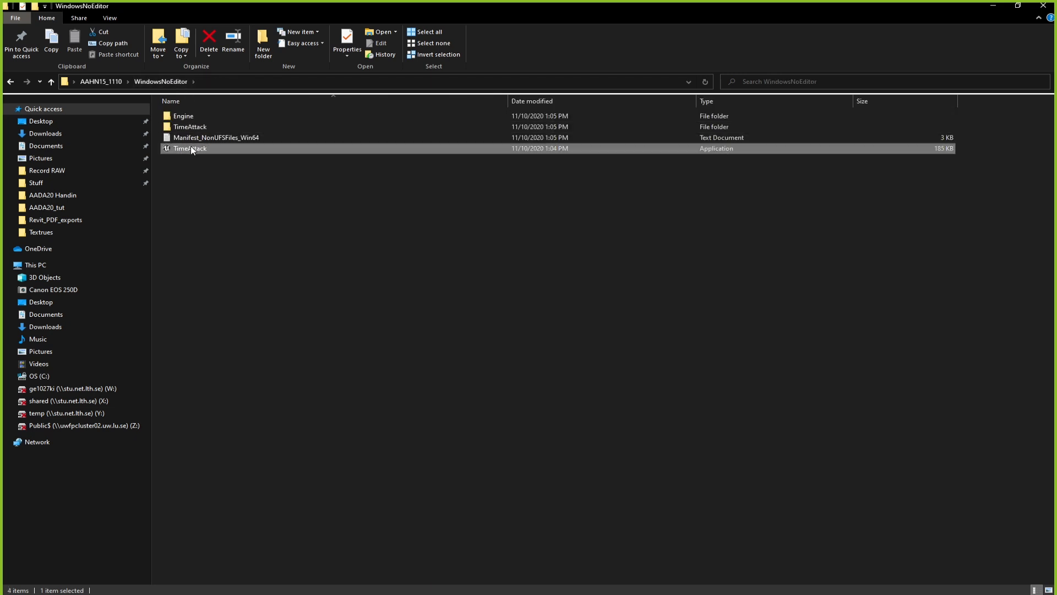
{"action": "double_click", "coordinate": [190, 148]}
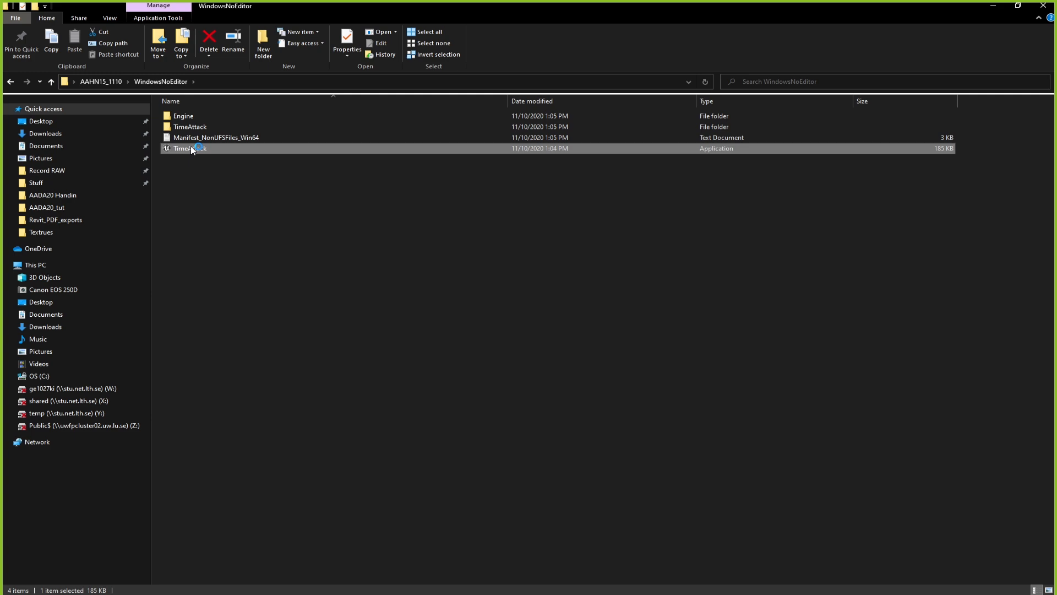